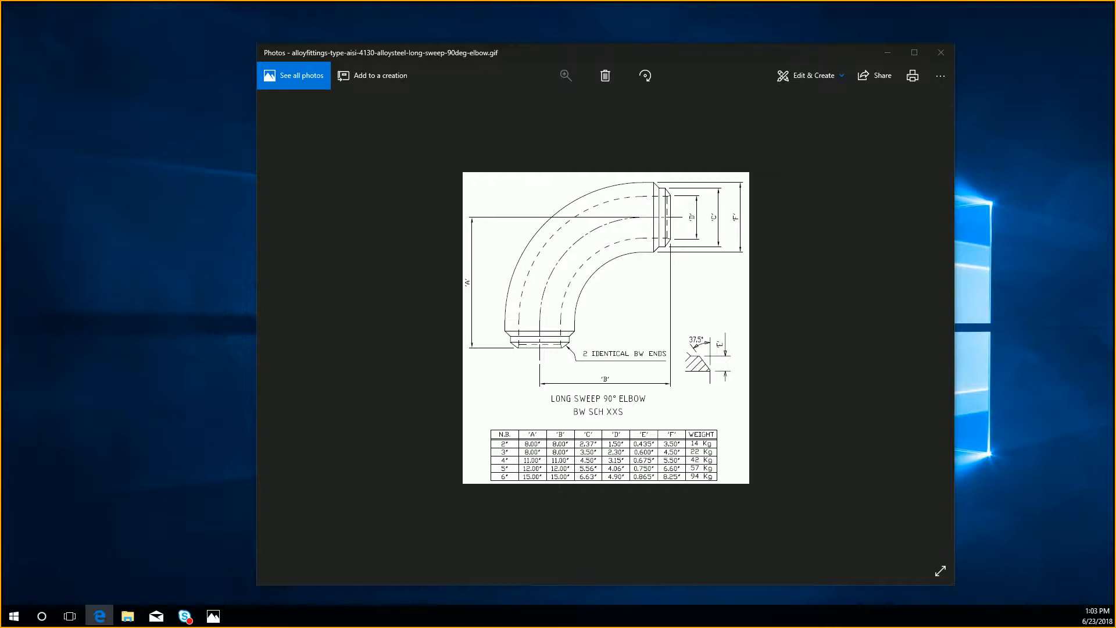
Bring up the socketweld45elbow.pdf sheet at full size and examine the 45° elbow drawing and its dimension tables
{"action": "left_click_drag", "start_coordinate": [730, 50], "coordinate": [677, 32]}
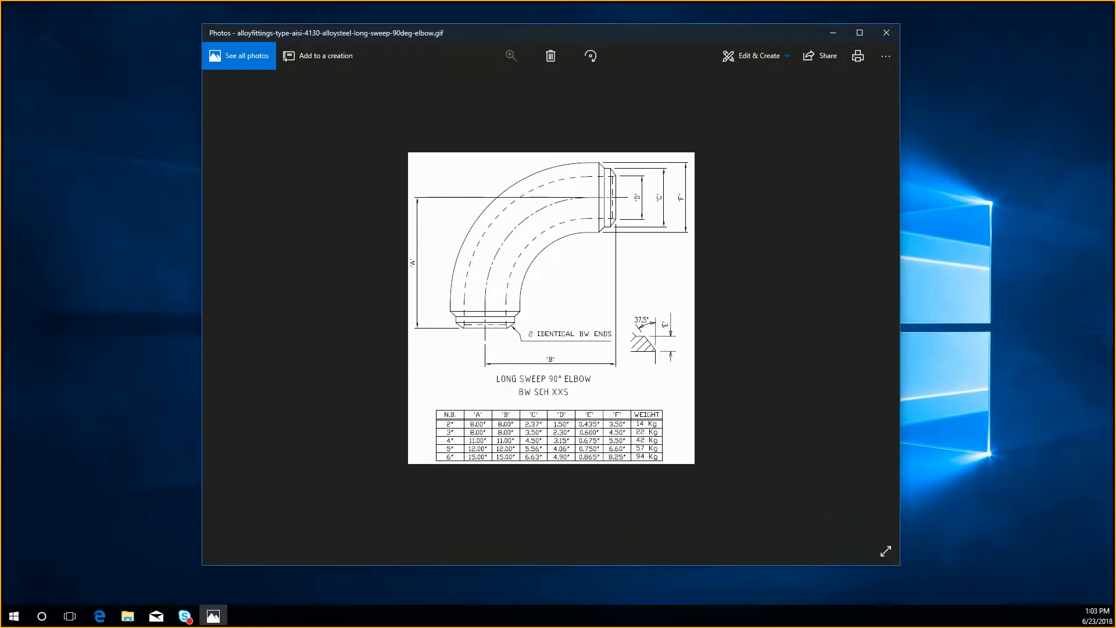
{"action": "left_click", "coordinate": [99, 615]}
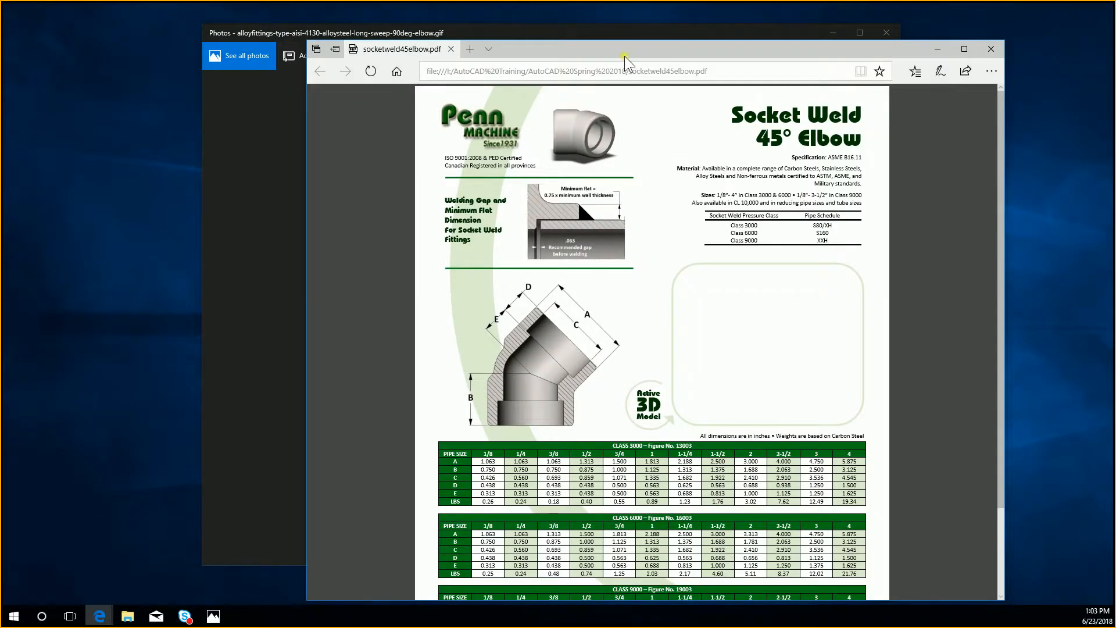
{"action": "left_click_drag", "start_coordinate": [624, 56], "coordinate": [579, 4]}
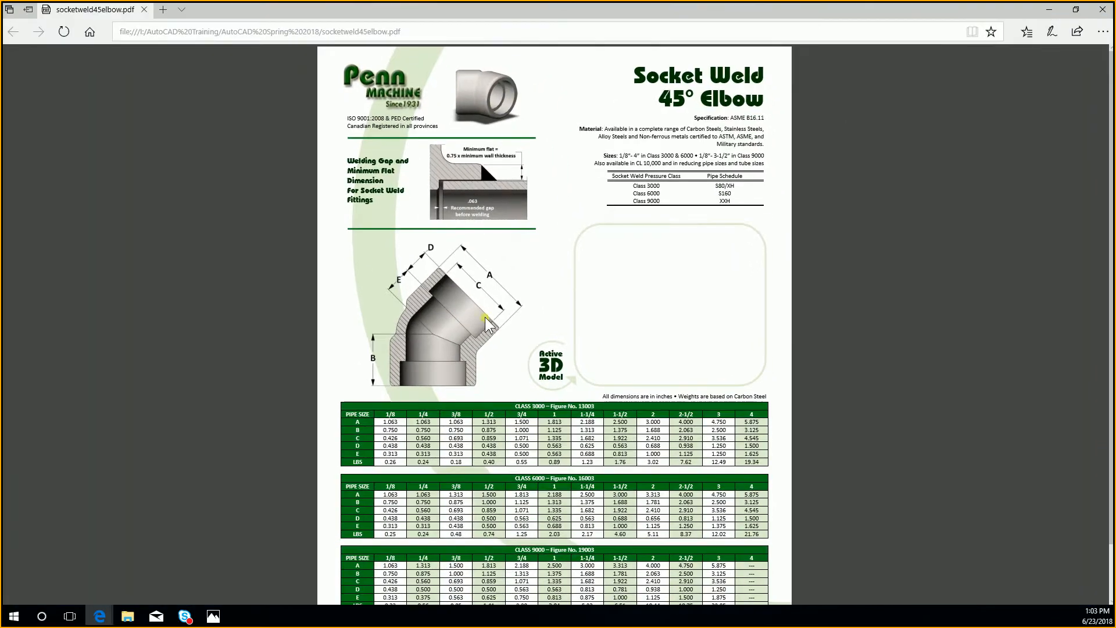
{"action": "scroll", "coordinate": [485, 316], "scroll_direction": "down", "scroll_amount": 2}
{"action": "scroll", "coordinate": [546, 263], "scroll_direction": "up", "scroll_amount": 2}
{"action": "scroll", "coordinate": [544, 263], "scroll_direction": "down", "scroll_amount": 1}
{"action": "scroll", "coordinate": [628, 179], "scroll_direction": "down", "scroll_amount": 1}
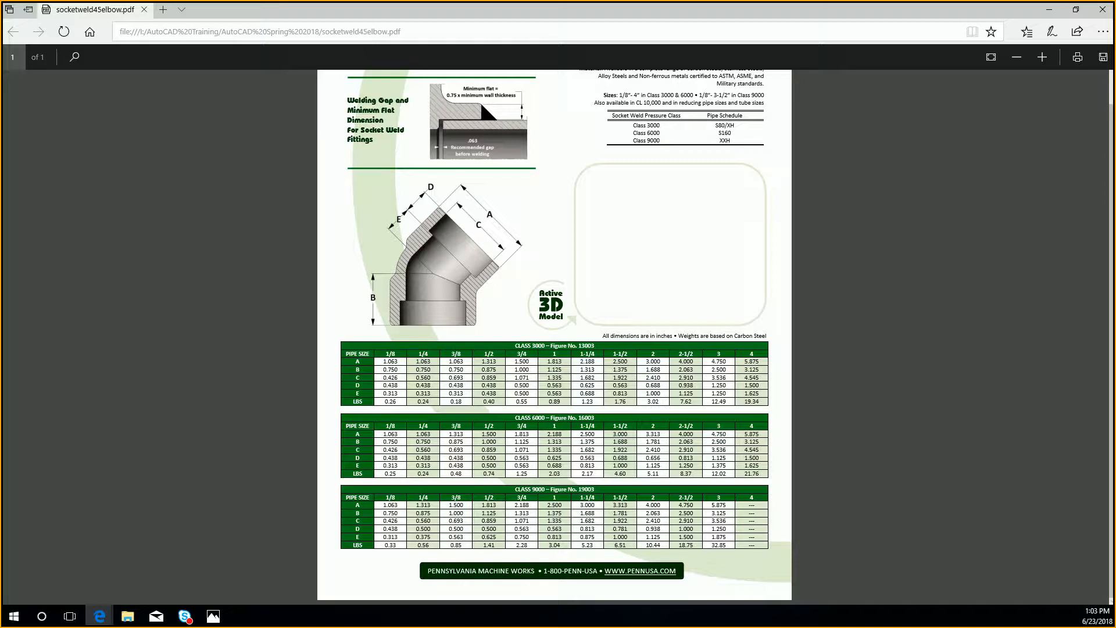
{"action": "scroll", "coordinate": [867, 244], "scroll_direction": "up", "scroll_amount": 2}
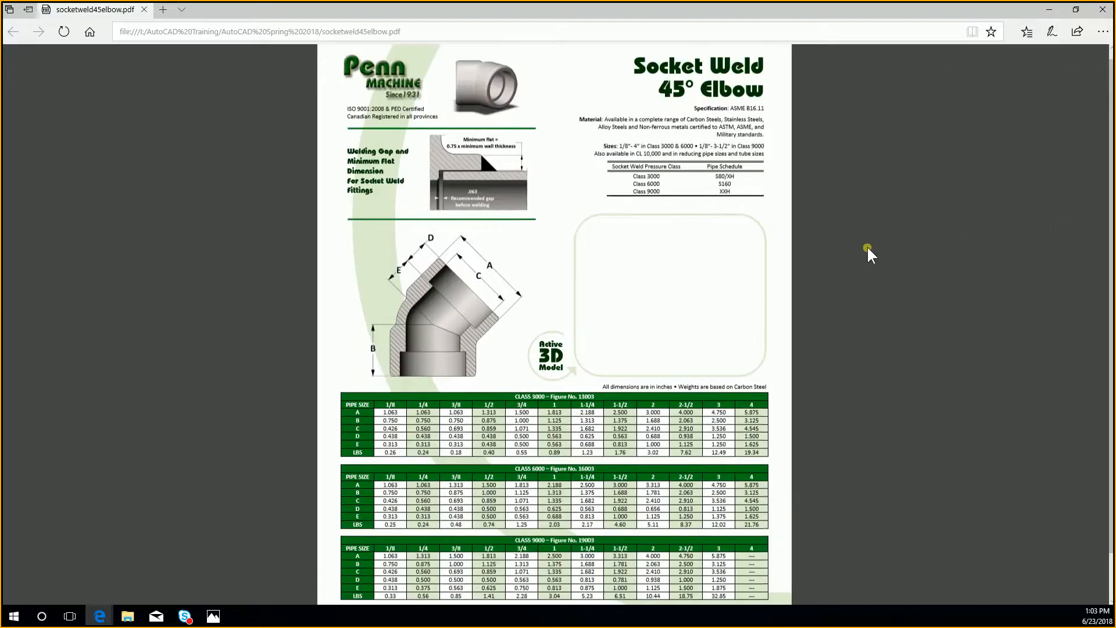
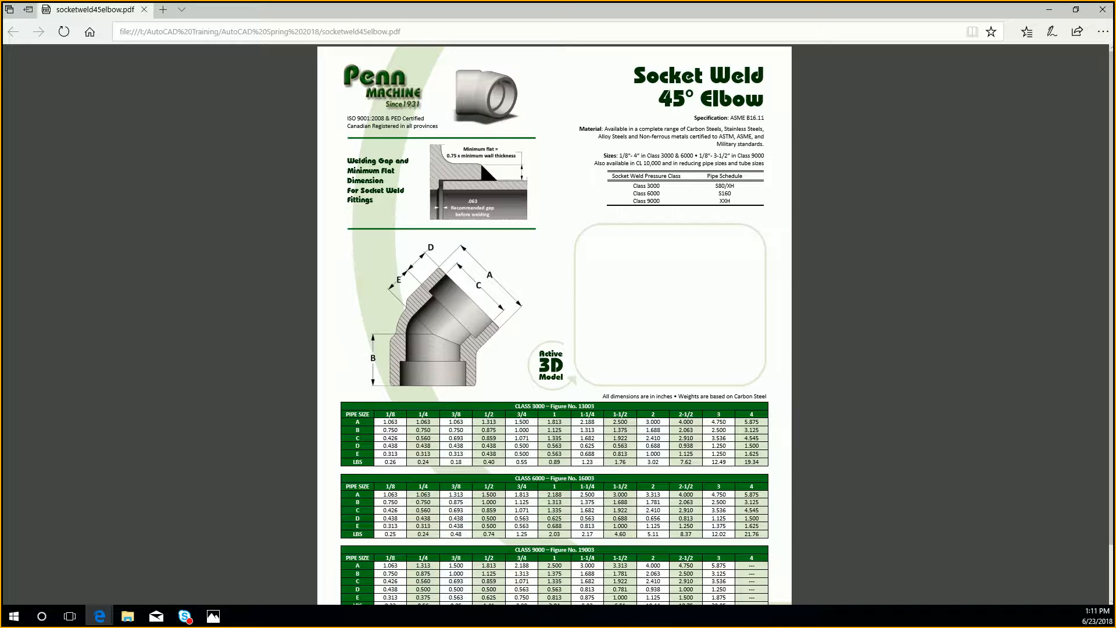
{"action": "mouse_move", "coordinate": [576, 8]}
{"action": "left_mouse_down"}
{"action": "mouse_move", "coordinate": [902, 167]}
{"action": "mouse_move", "coordinate": [1115, 167]}
{"action": "left_mouse_up"}
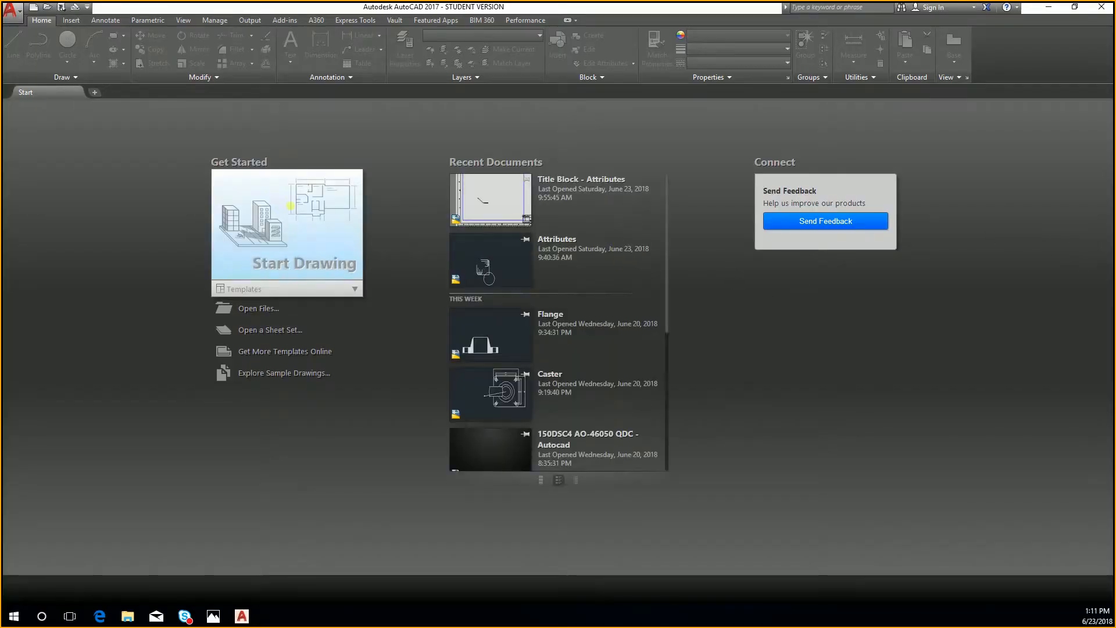
Start a new drawing in AutoCAD and switch from the D-size layout to model space
{"action": "left_click", "coordinate": [299, 216]}
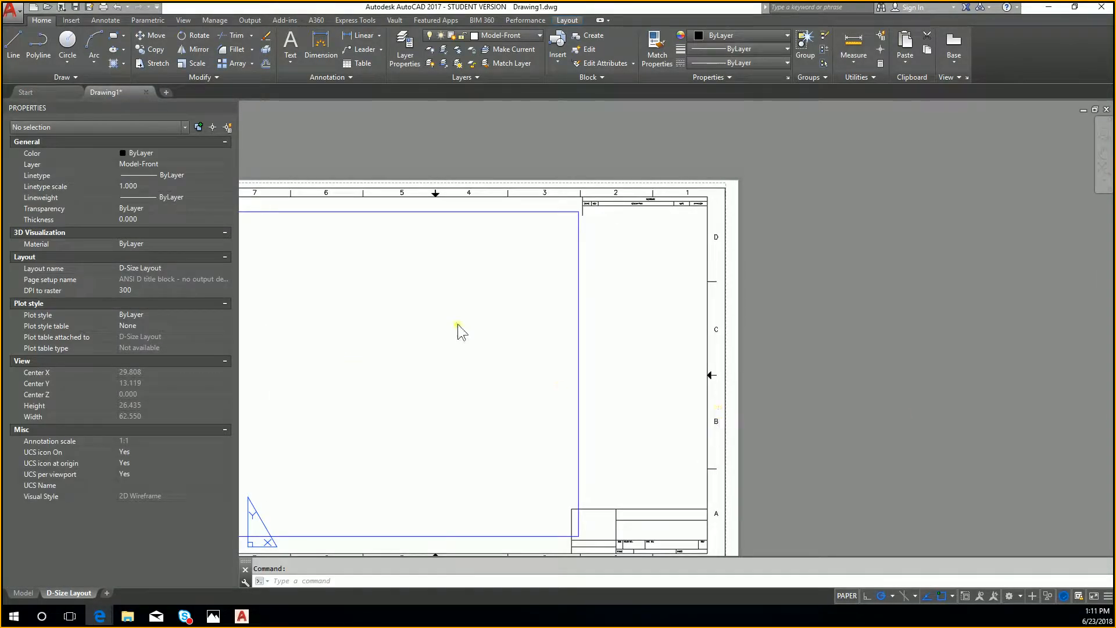
{"action": "middle_click_drag", "start_coordinate": [757, 348], "coordinate": [935, 319]}
{"action": "left_click", "coordinate": [24, 593]}
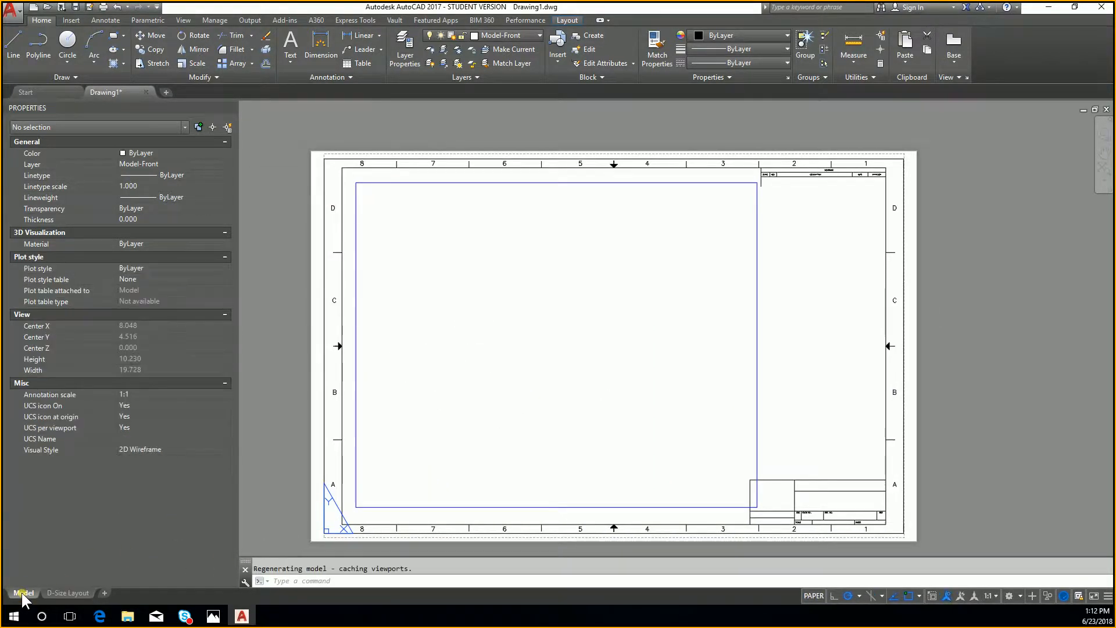
{"action": "type", "text": "l"}
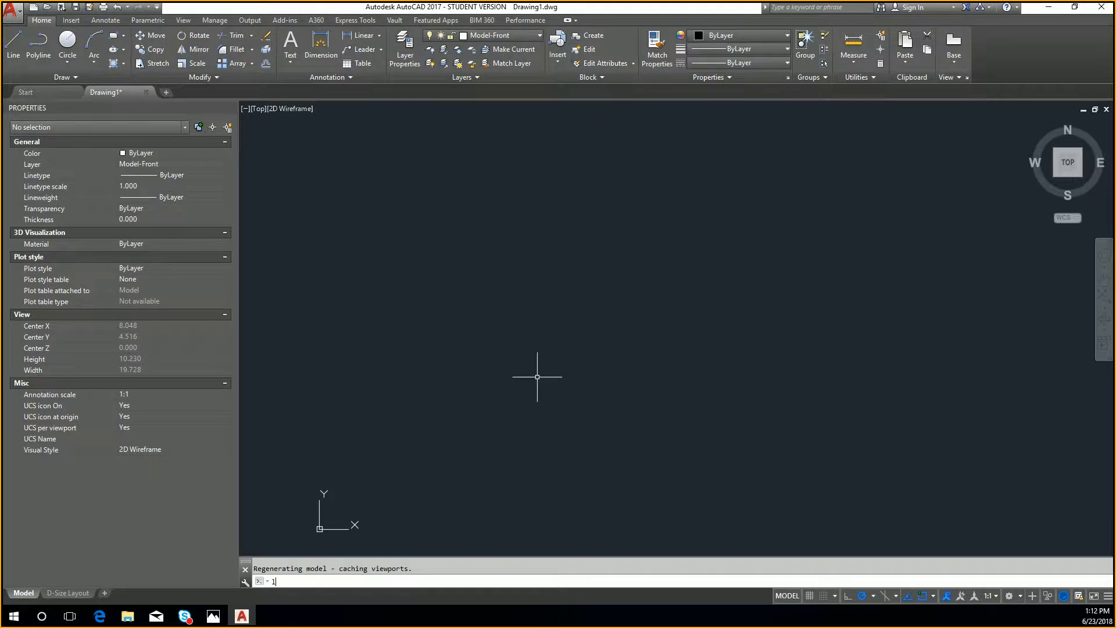
{"action": "key", "text": "Return"}
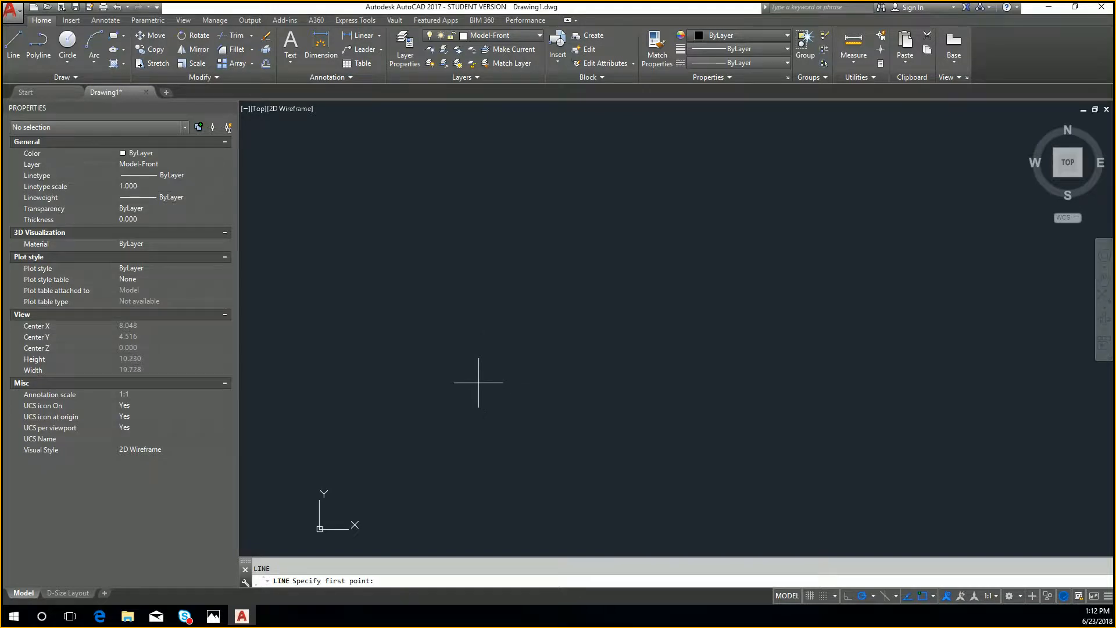
{"action": "left_click", "coordinate": [475, 377]}
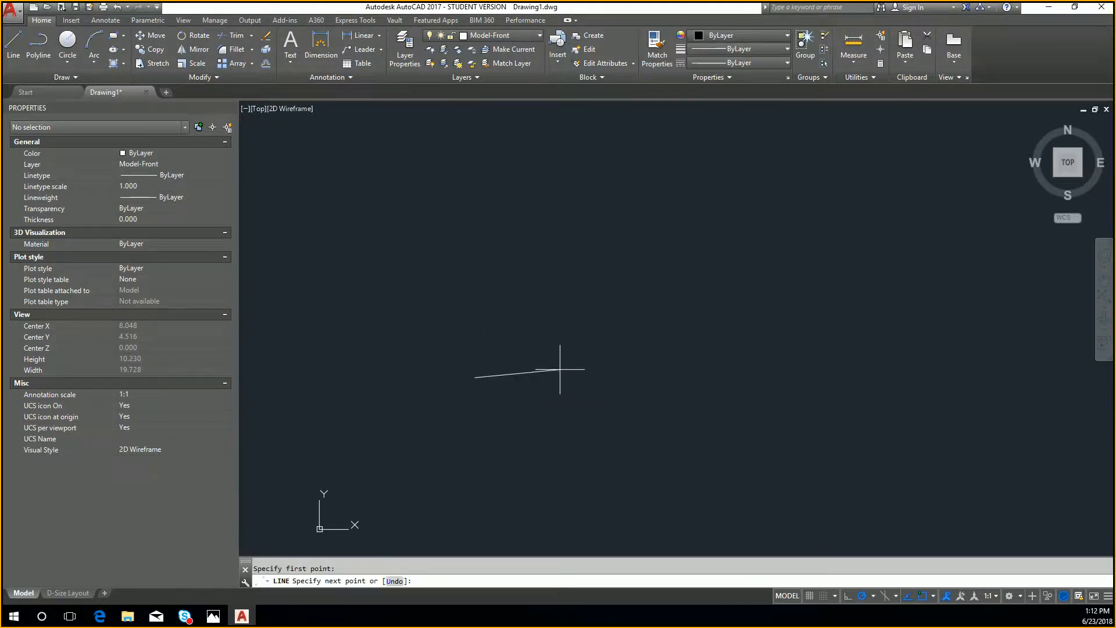
{"action": "type", "text": "3.536"}
{"action": "key", "text": "Return"}
{"action": "left_click", "coordinate": [589, 350]}
{"action": "key", "text": "Escape"}
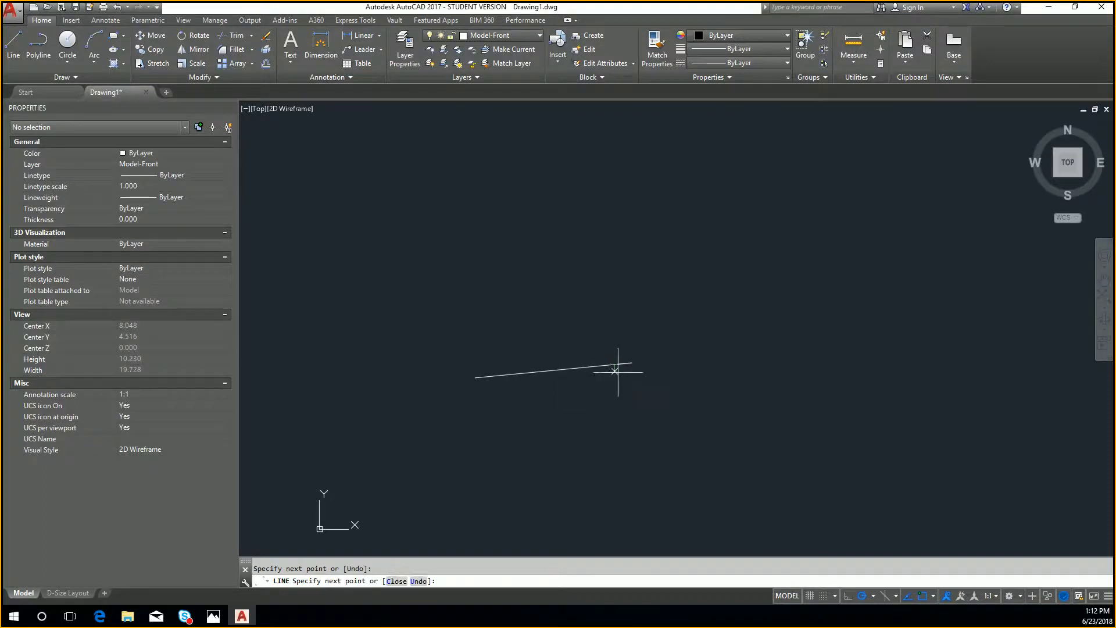
{"action": "left_click", "coordinate": [622, 392]}
{"action": "left_click", "coordinate": [506, 324]}
{"action": "key", "text": "Delete"}
Draw a horizontal line 3.536 long, continuing with a vertical line 1.25 long upward from its right end
{"action": "type", "text": "l"}
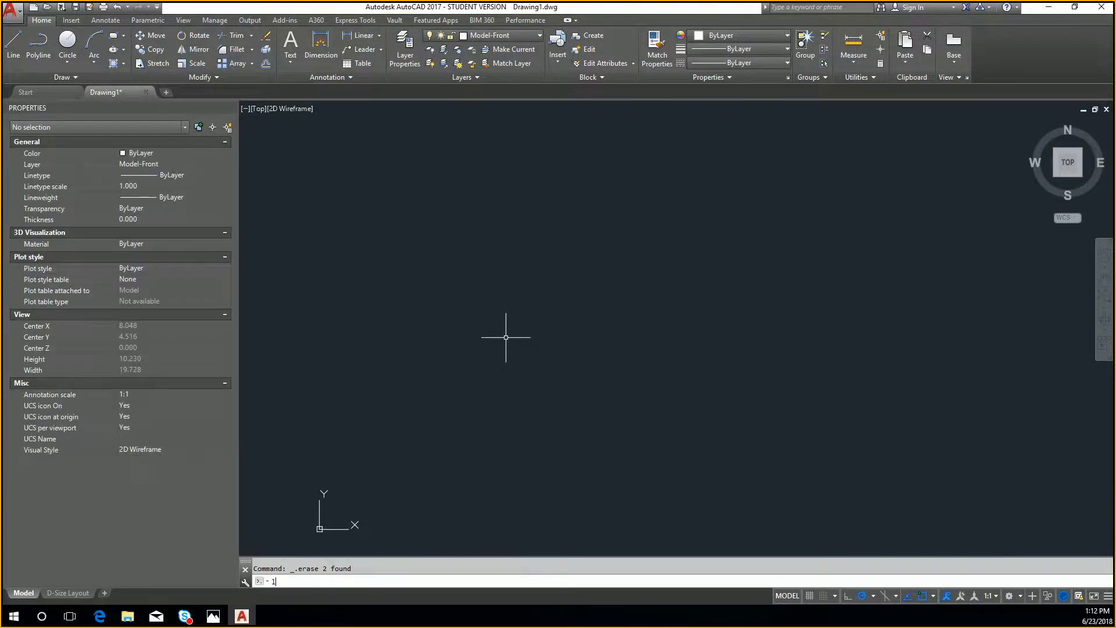
{"action": "key", "text": "Return"}
{"action": "left_click", "coordinate": [410, 400]}
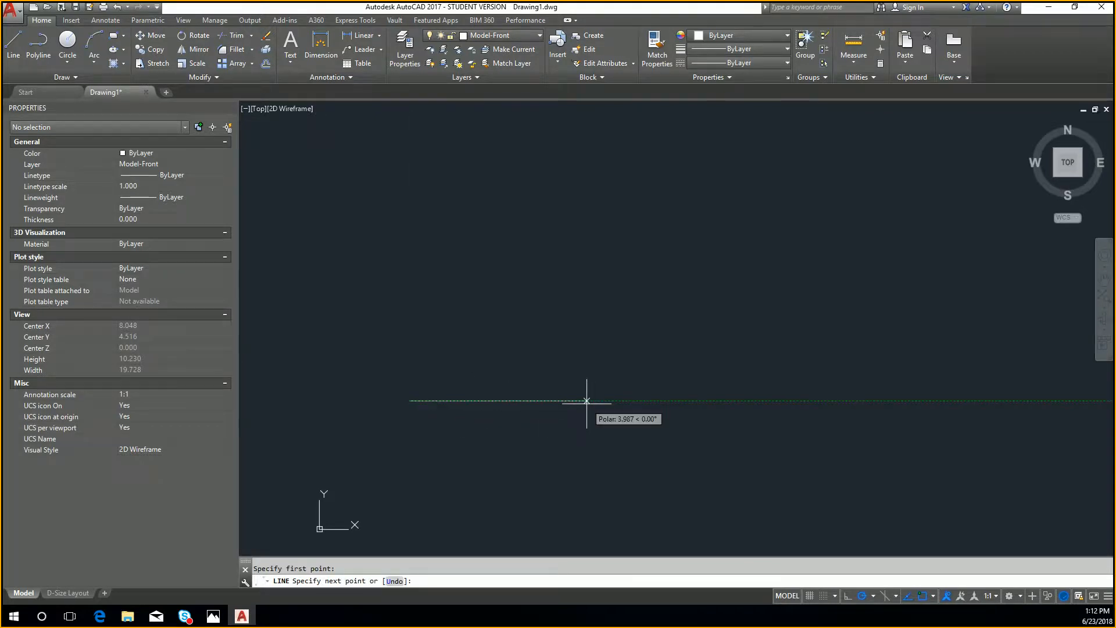
{"action": "type", "text": "3.536"}
{"action": "key", "text": "Return"}
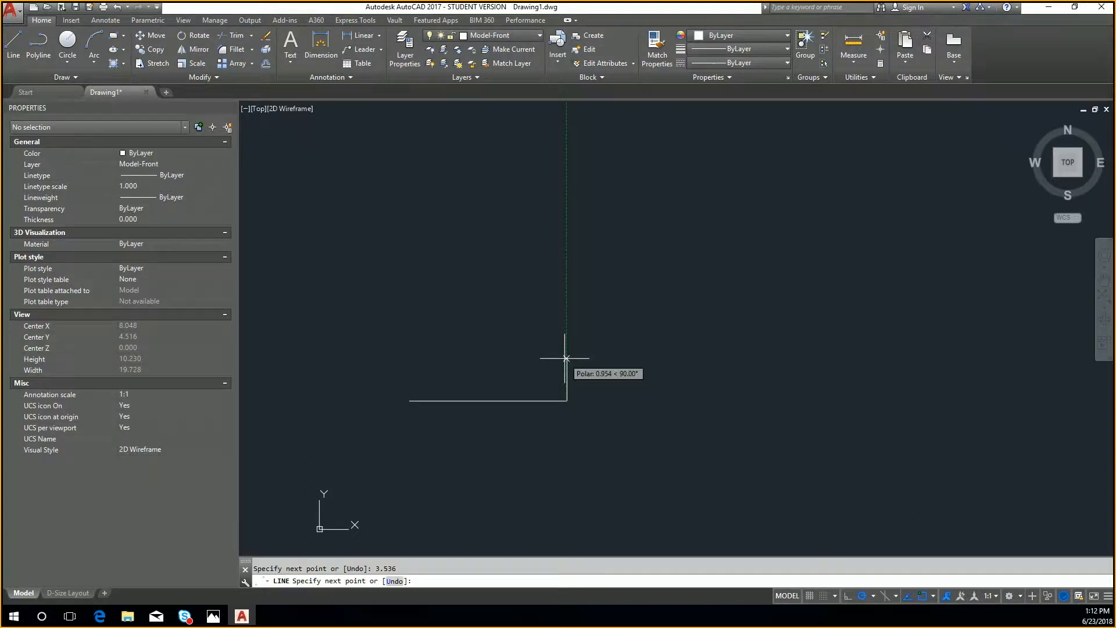
{"action": "type", "text": "1.25"}
{"action": "key", "text": "Return"}
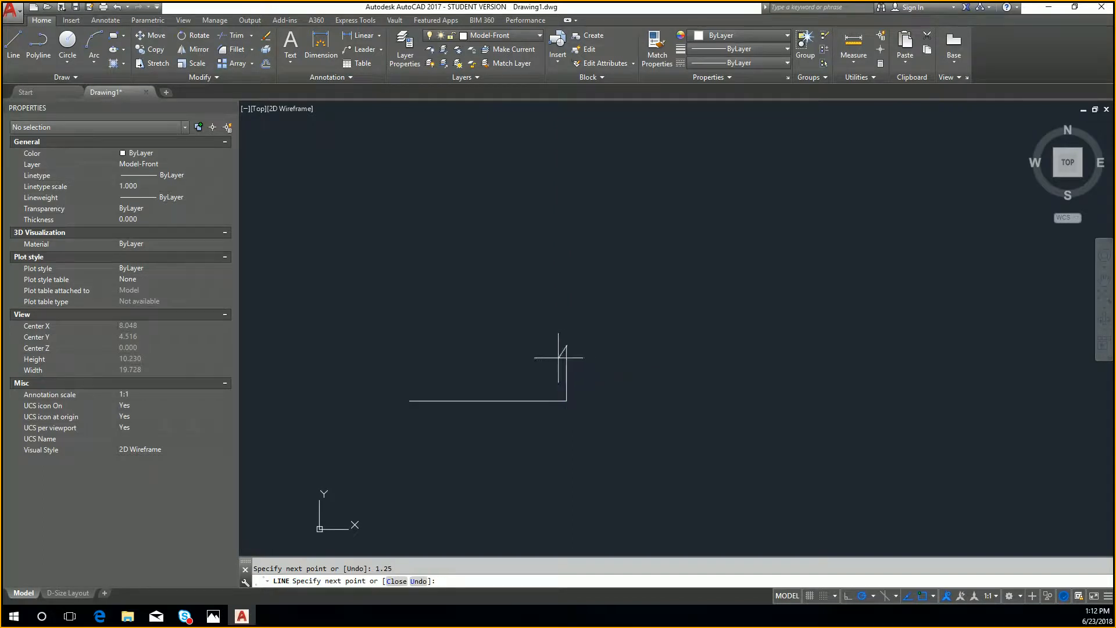
{"action": "key", "text": "Return"}
Draw a vertical line upward from the base line's left end, level with the top of the right side
{"action": "key", "text": "Return"}
{"action": "left_click", "coordinate": [409, 400]}
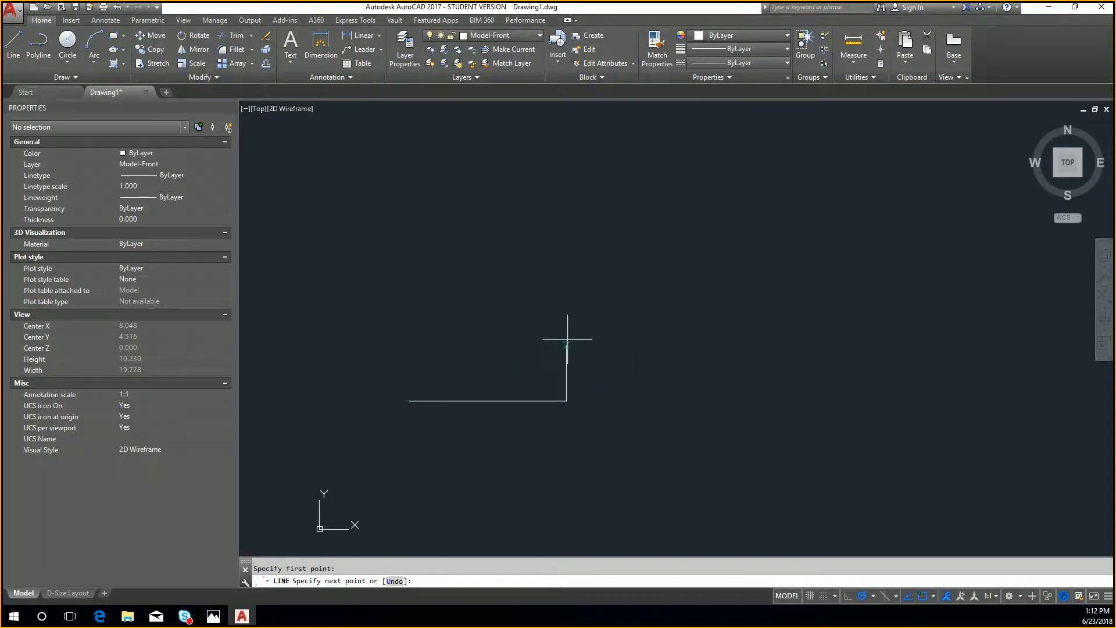
{"action": "left_click", "coordinate": [410, 345]}
{"action": "key", "text": "Return"}
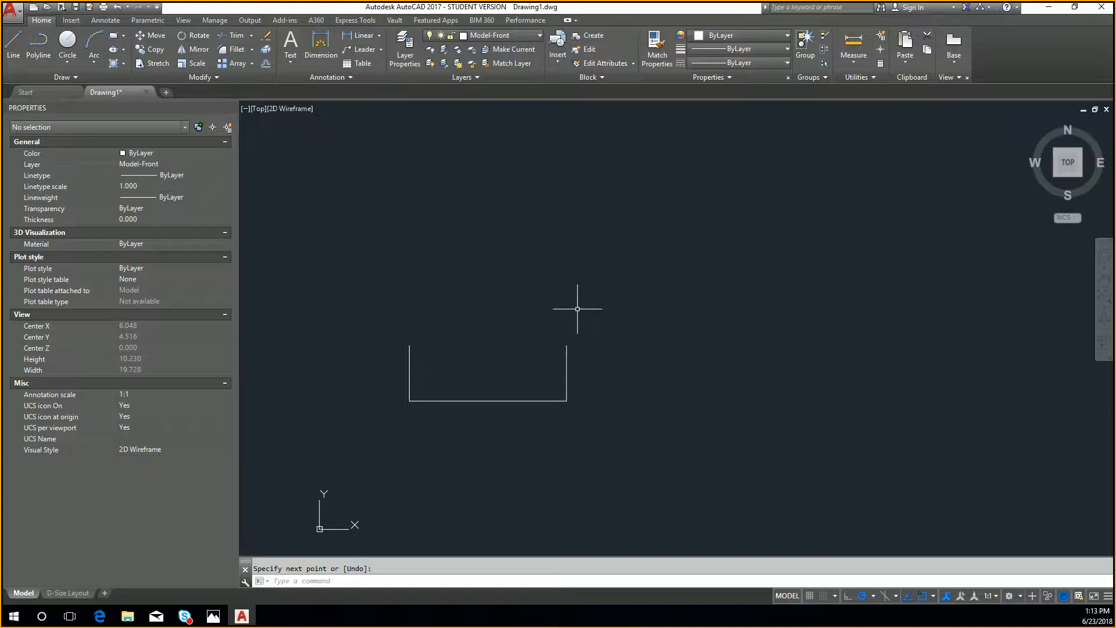
Close the rectangle with a horizontal line joining the upper ends of its two vertical sides
{"action": "type", "text": "l"}
{"action": "key", "text": "Return"}
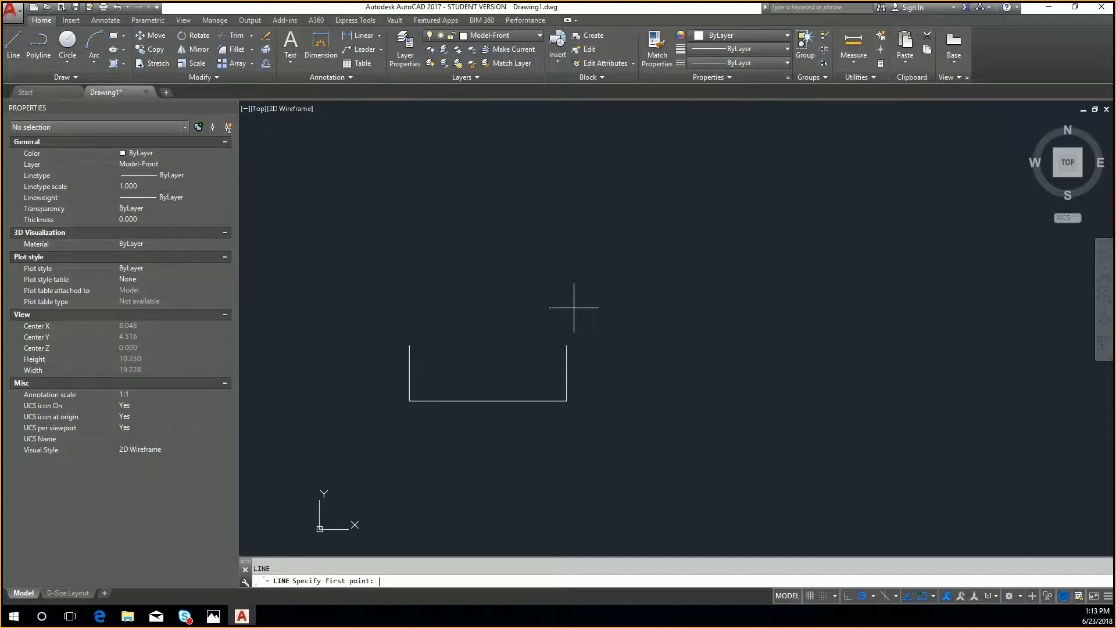
{"action": "left_click", "coordinate": [567, 346]}
{"action": "left_click", "coordinate": [410, 346]}
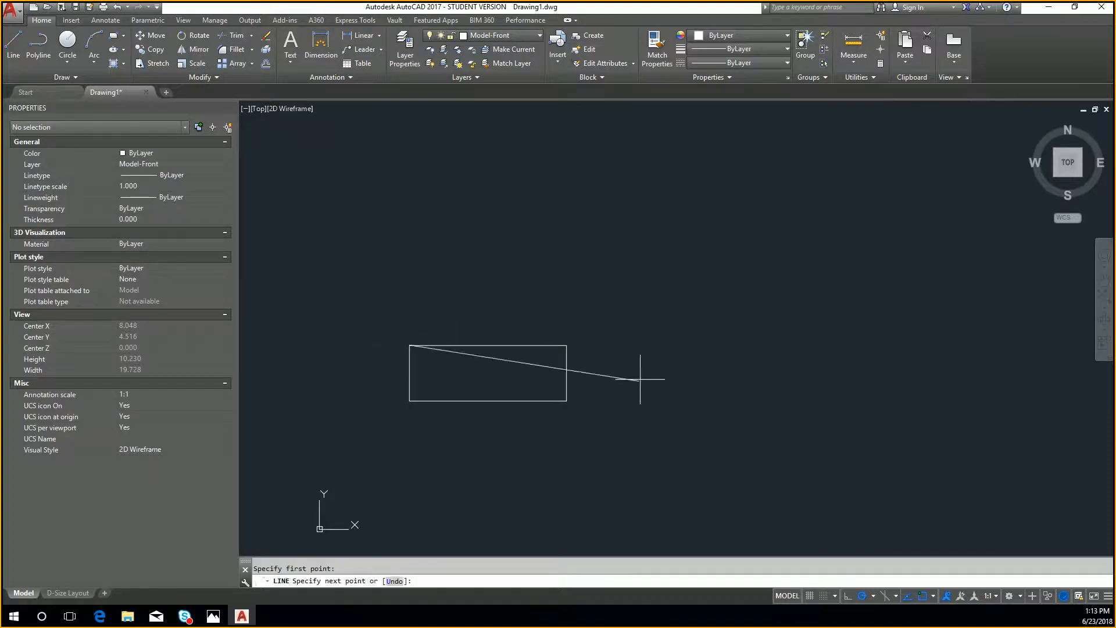
{"action": "key", "text": "Escape"}
{"action": "key", "text": "Return"}
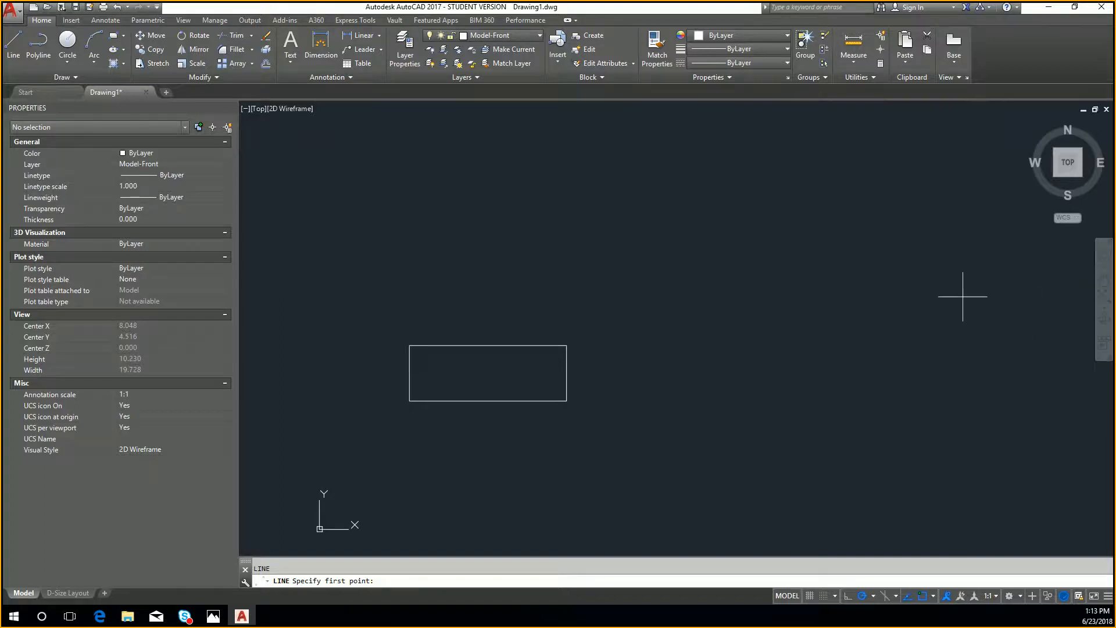
{"action": "middle_click_drag", "start_coordinate": [800, 395], "coordinate": [868, 373]}
{"action": "key", "text": "Escape"}
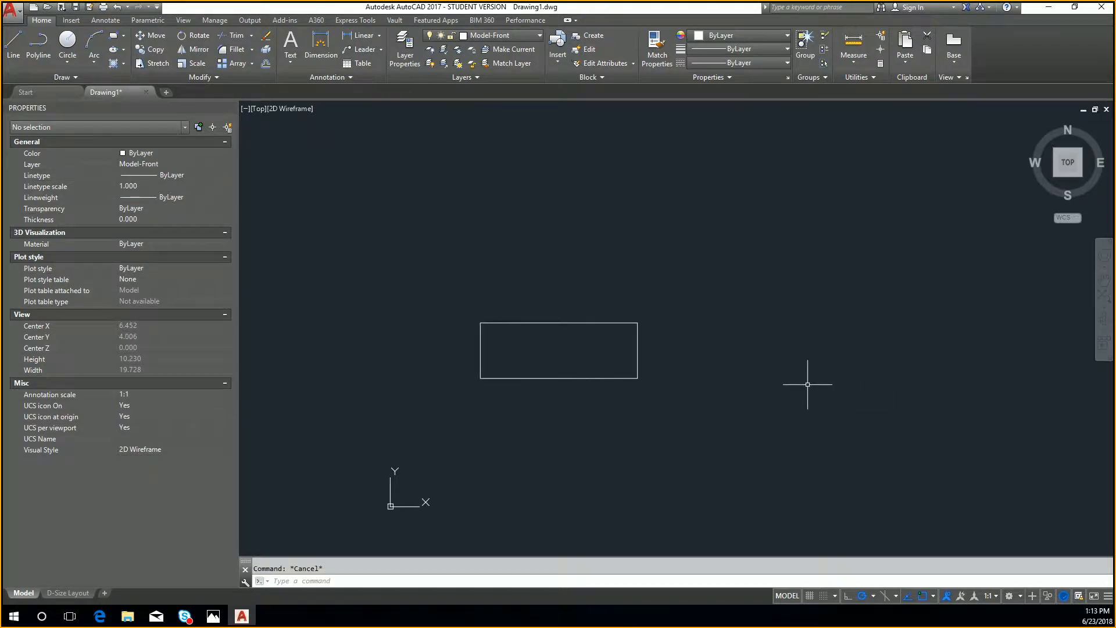
Draw a separate horizontal line 4.75 long in the empty area to the right of the rectangle
{"action": "key", "text": "Return"}
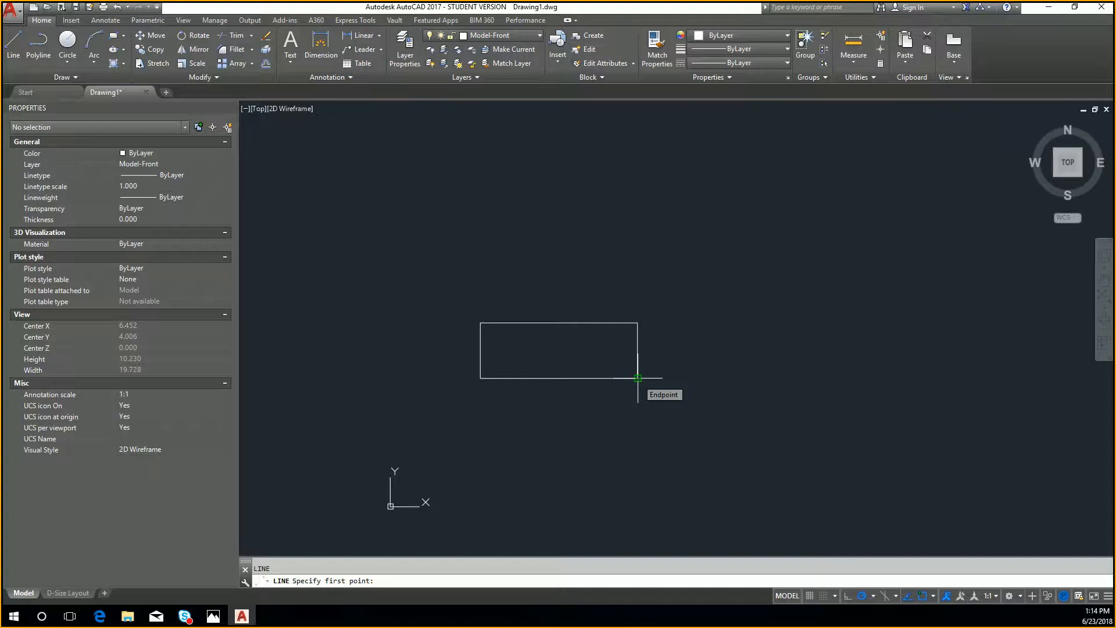
{"action": "left_click", "coordinate": [832, 392]}
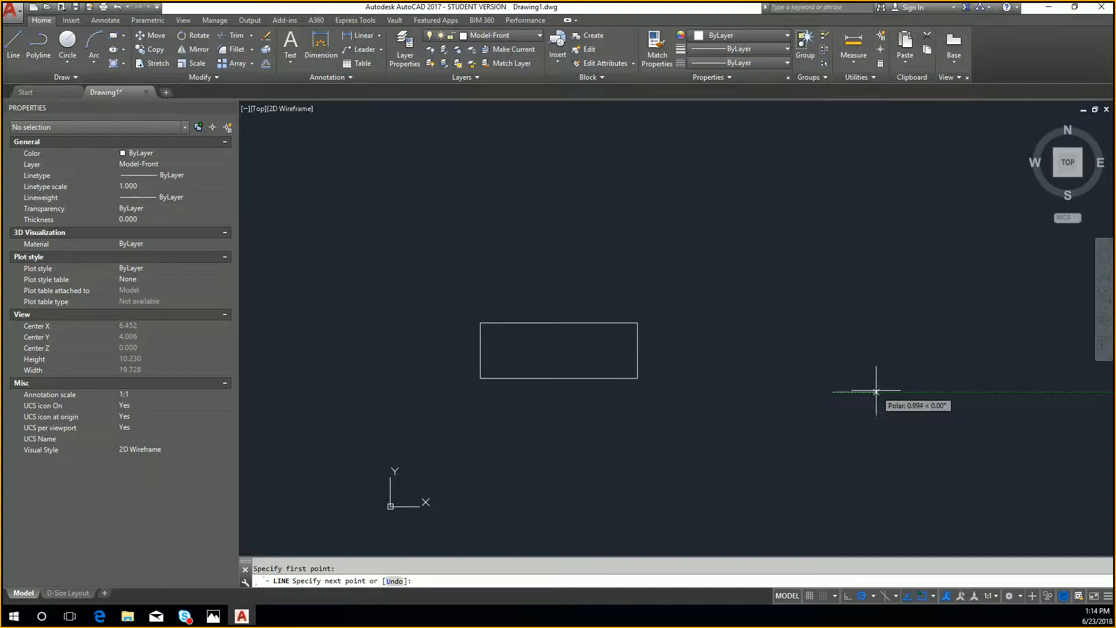
{"action": "type", "text": "4.75"}
{"action": "key", "text": "Return"}
{"action": "key", "text": "Escape"}
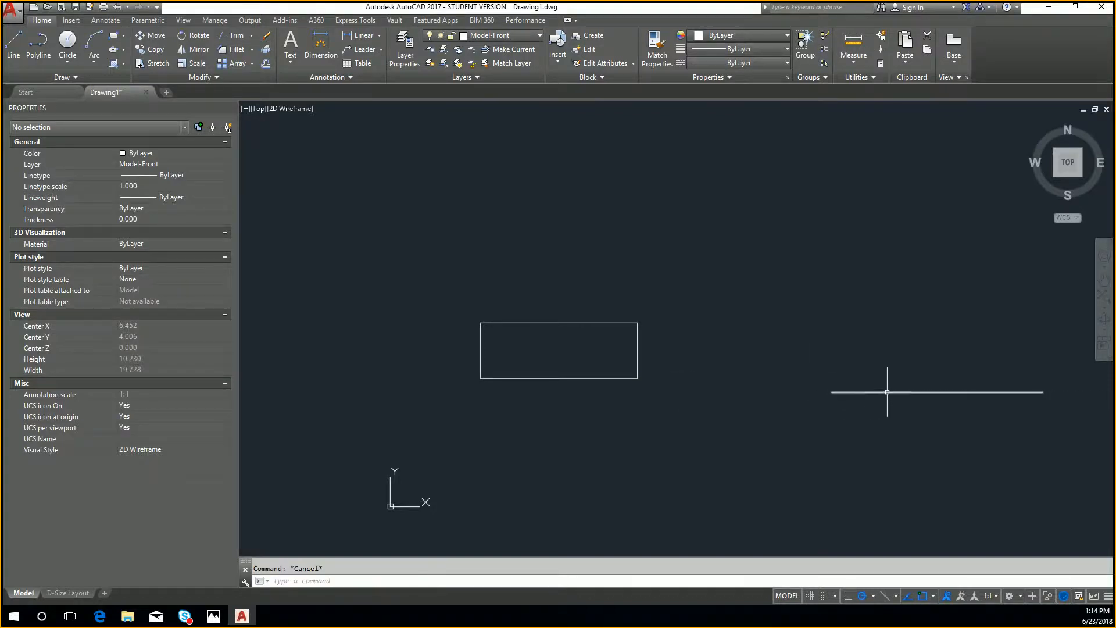
Move the 4.75 line by its midpoint onto the midpoint of the rectangle's bottom edge
{"action": "left_click", "coordinate": [887, 392]}
{"action": "type", "text": "m"}
{"action": "key", "text": "Return"}
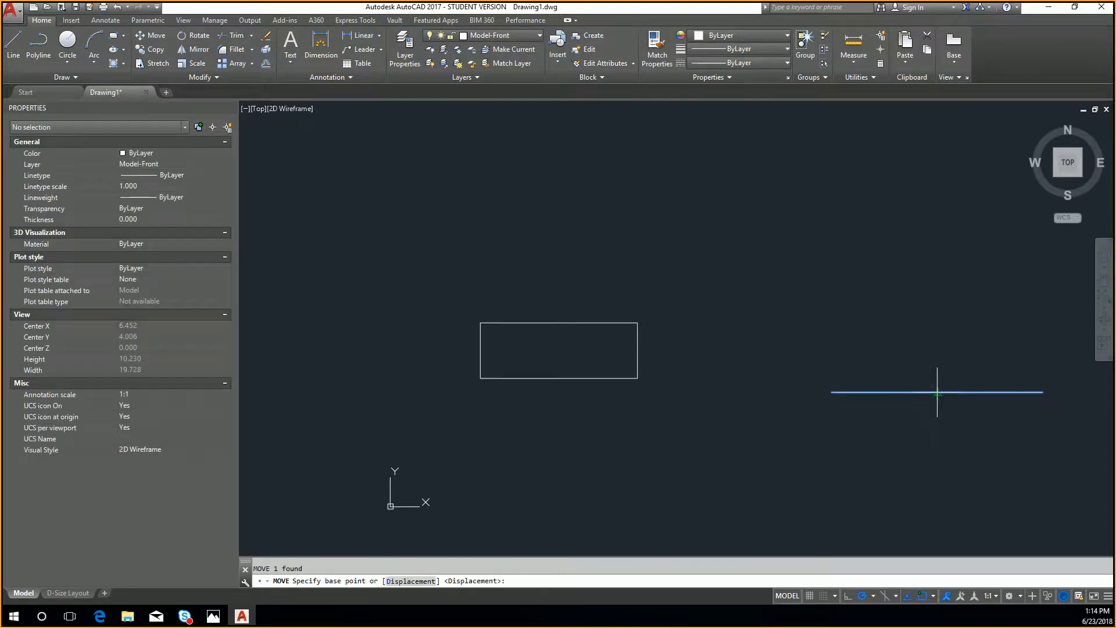
{"action": "left_click", "coordinate": [937, 392]}
{"action": "left_click", "coordinate": [562, 378]}
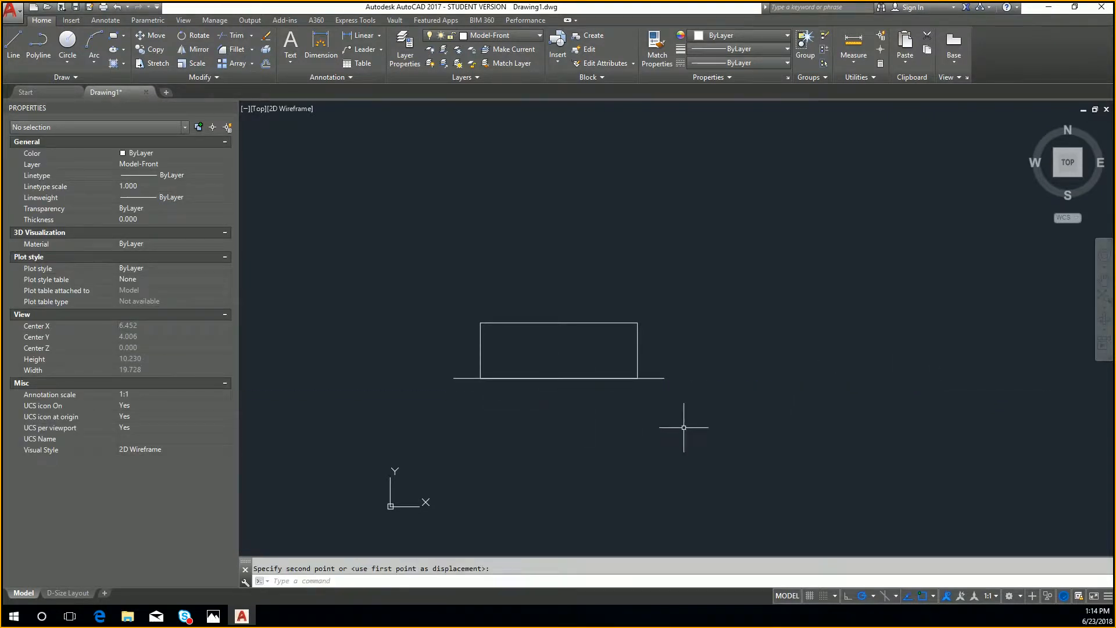
{"action": "key", "text": "Escape"}
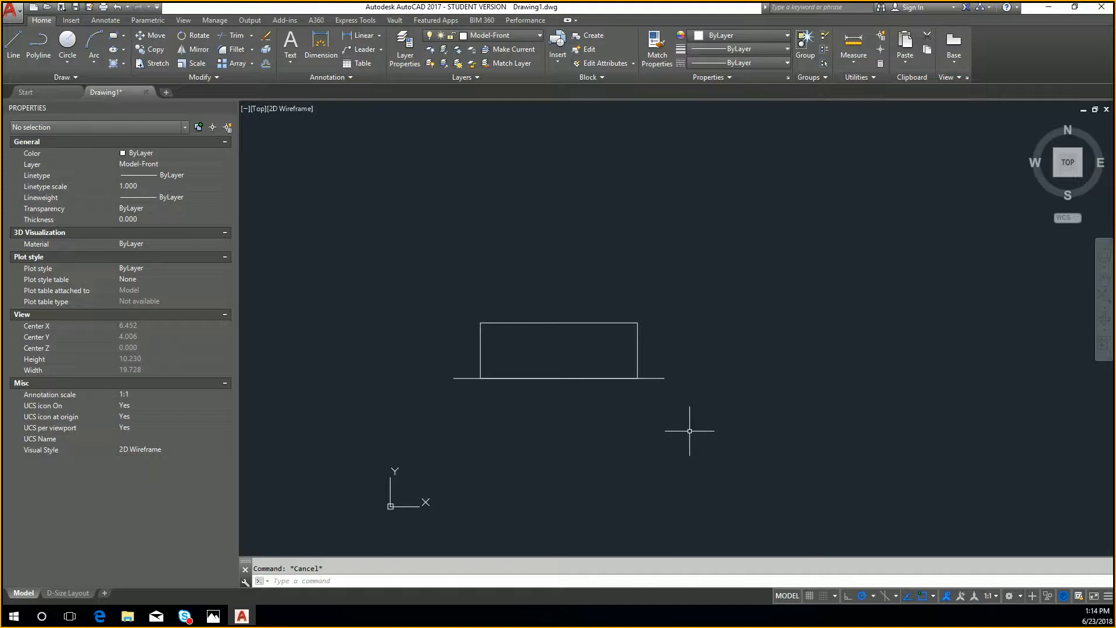
{"action": "type", "text": "line"}
{"action": "key", "text": "Return"}
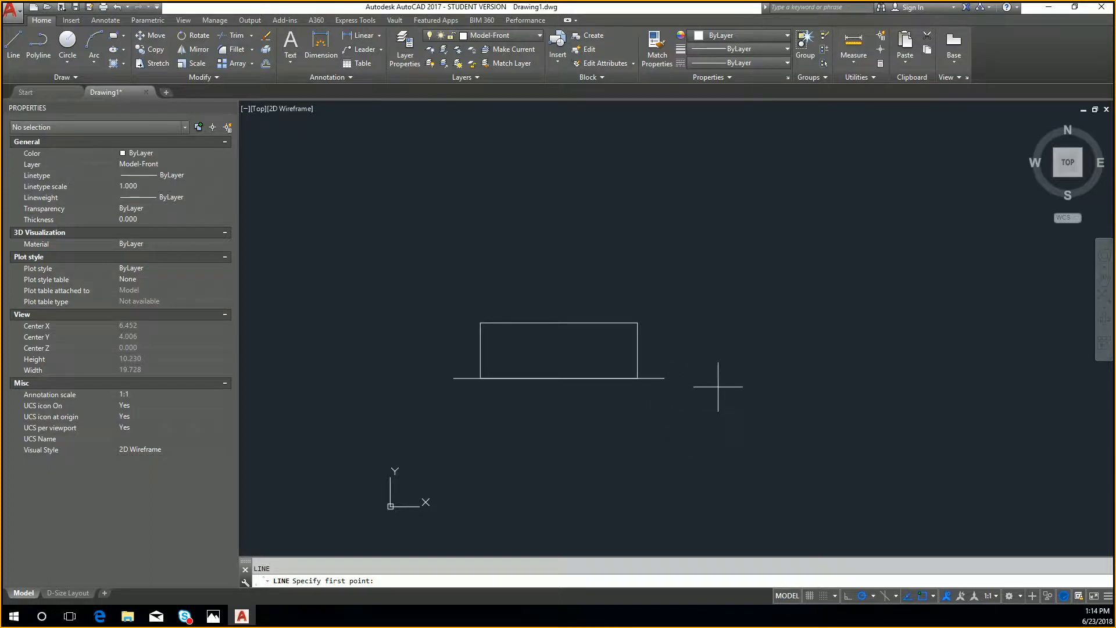
{"action": "left_click", "coordinate": [665, 378]}
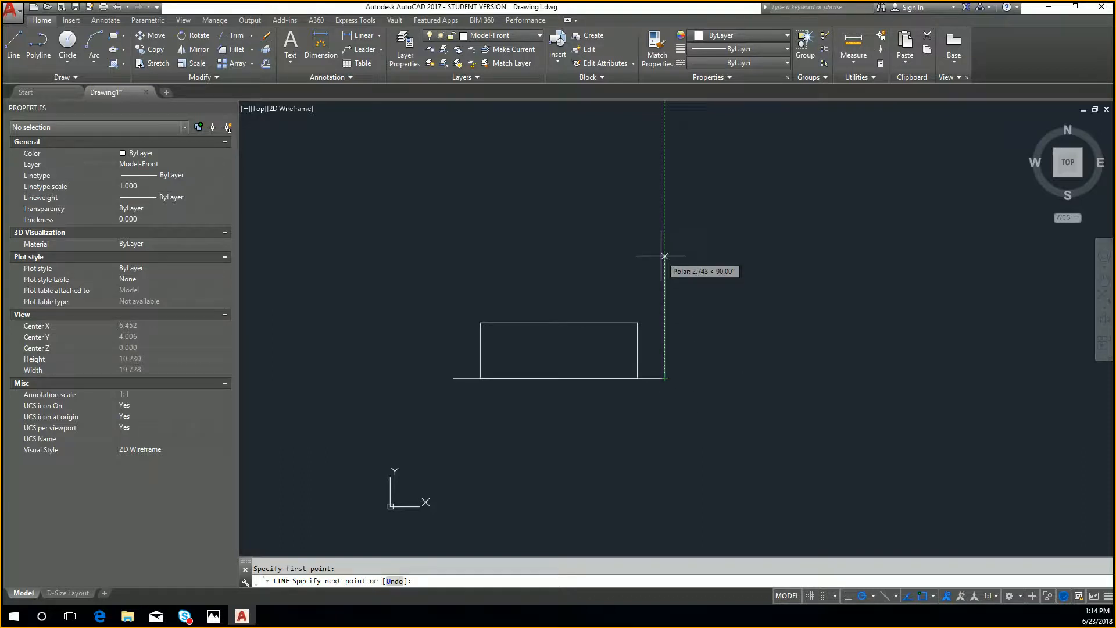
{"action": "key", "text": "Escape"}
Draw a vertical line 2.5 long upward from the midpoint of the rectangle's bottom edge
{"action": "key", "text": "Return"}
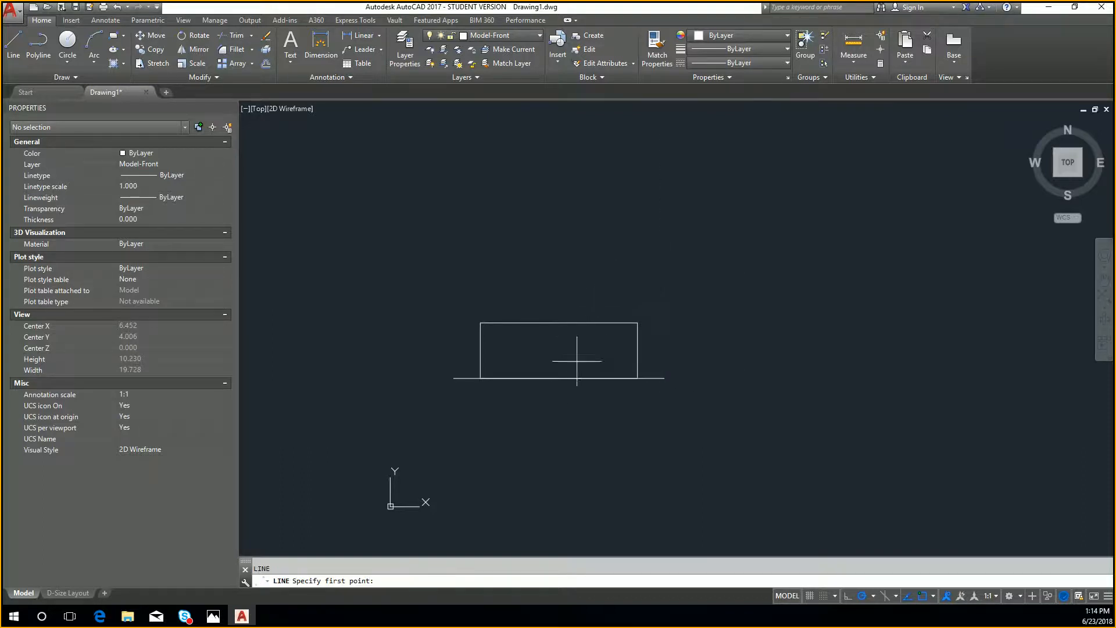
{"action": "left_click", "coordinate": [556, 378]}
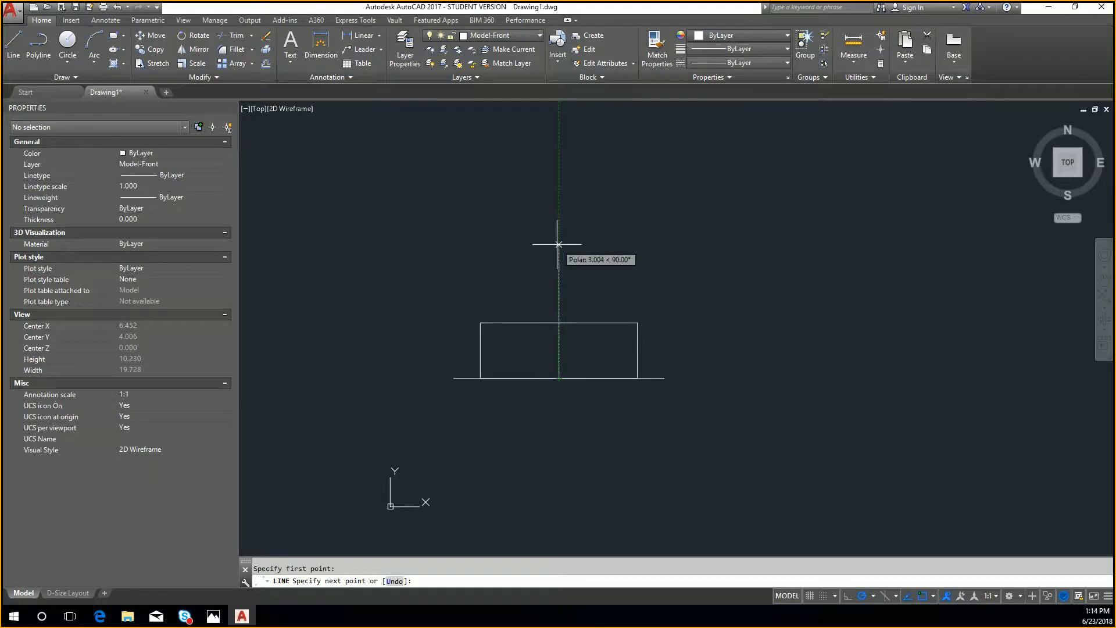
{"action": "type", "text": "2.5"}
{"action": "key", "text": "Return"}
{"action": "key", "text": "Return"}
Draw a separate vertical line of freehand length in the empty area to the right of the rectangle
{"action": "key", "text": "Return"}
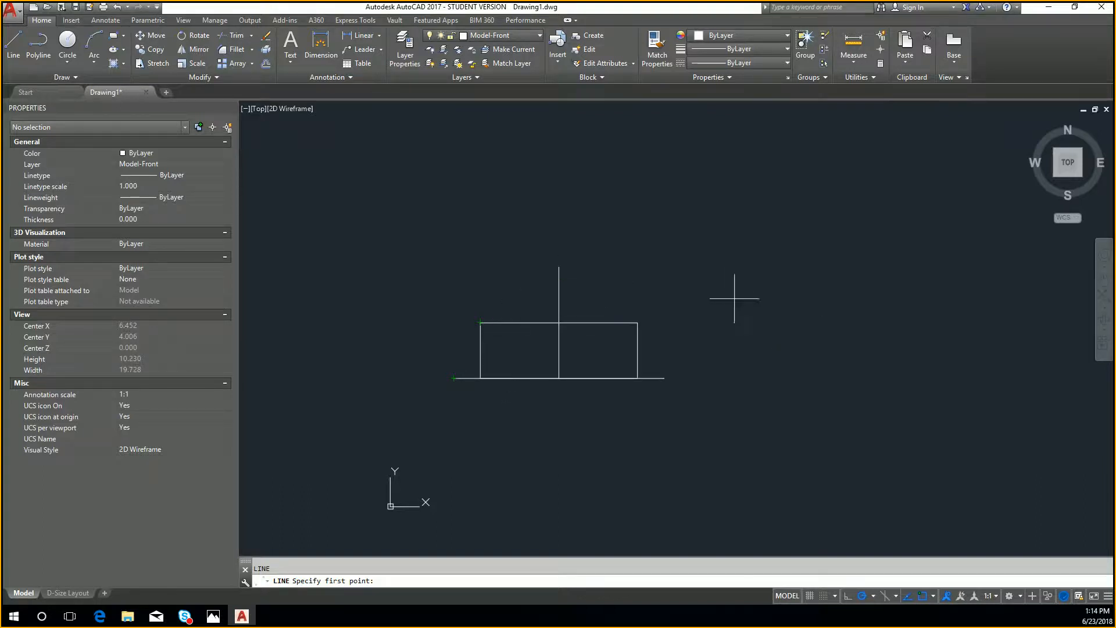
{"action": "left_click", "coordinate": [799, 418]}
{"action": "left_click", "coordinate": [799, 326]}
{"action": "key", "text": "Return"}
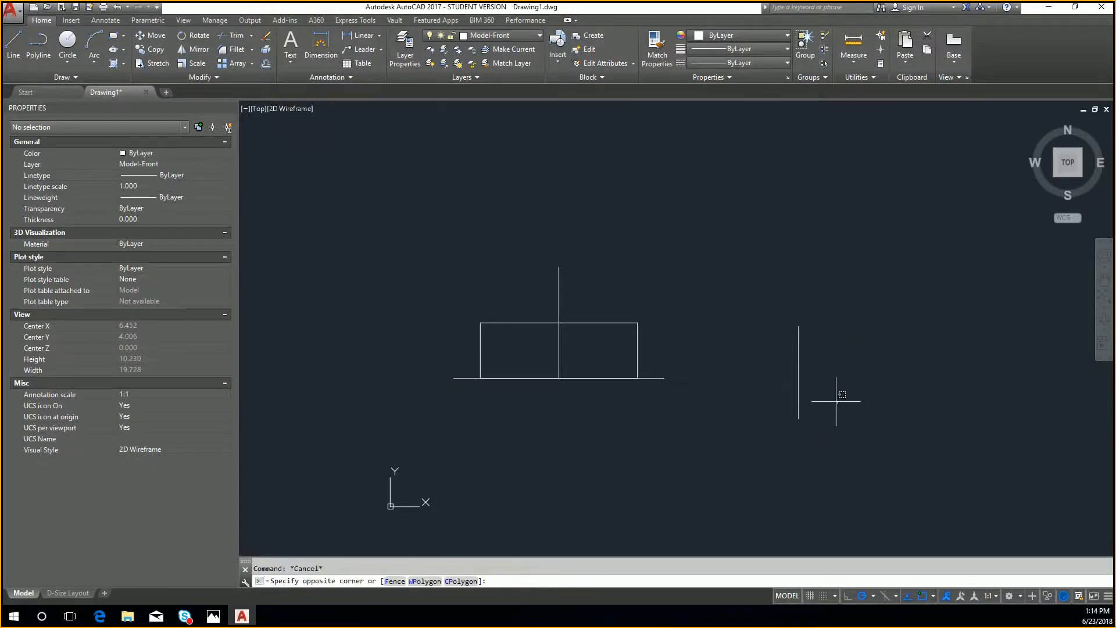
Offset the separate vertical line 3.5 to its right
{"action": "left_click", "coordinate": [835, 394]}
{"action": "left_click", "coordinate": [767, 367]}
{"action": "type", "text": "of"}
{"action": "key", "text": "Return"}
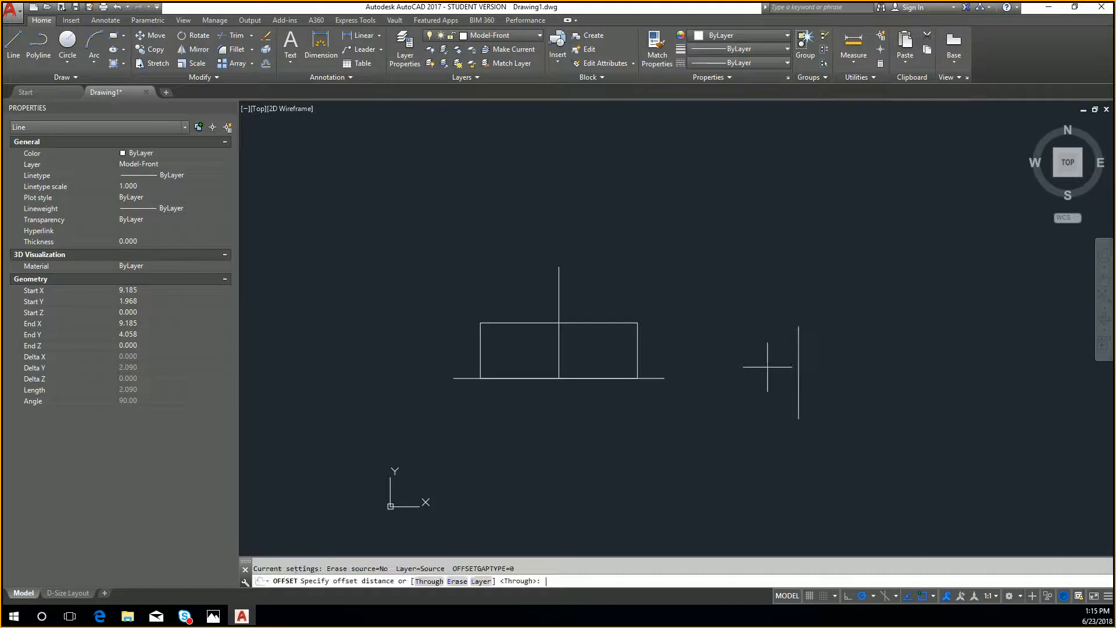
{"action": "type", "text": "3.5"}
{"action": "key", "text": "Return"}
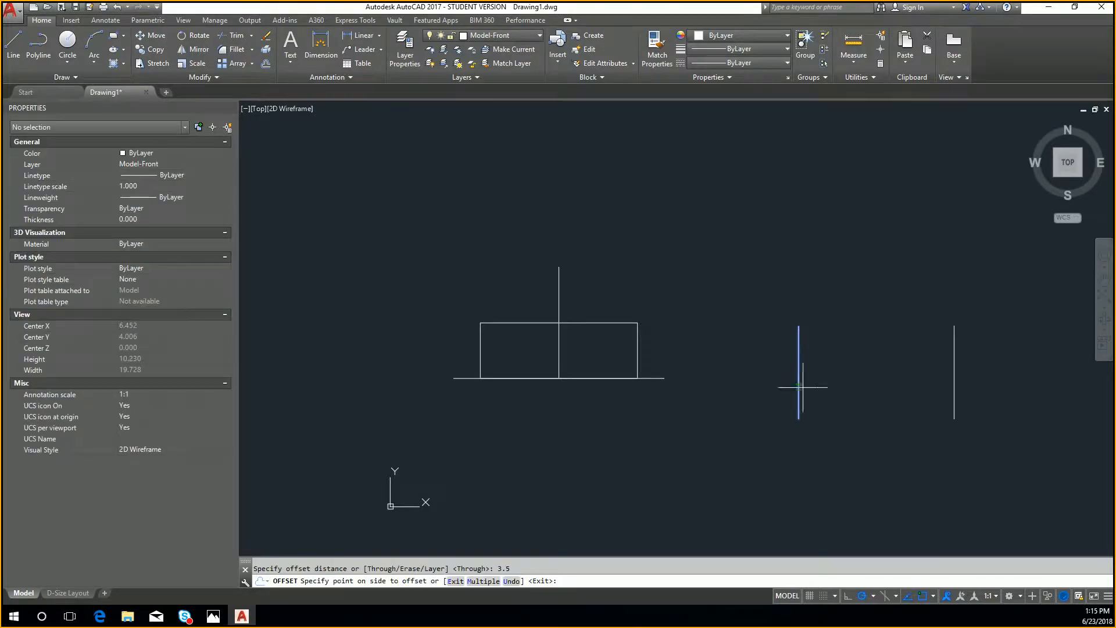
{"action": "left_click", "coordinate": [964, 416]}
{"action": "key", "text": "Escape"}
{"action": "left_click", "coordinate": [965, 416]}
{"action": "left_click", "coordinate": [803, 340]}
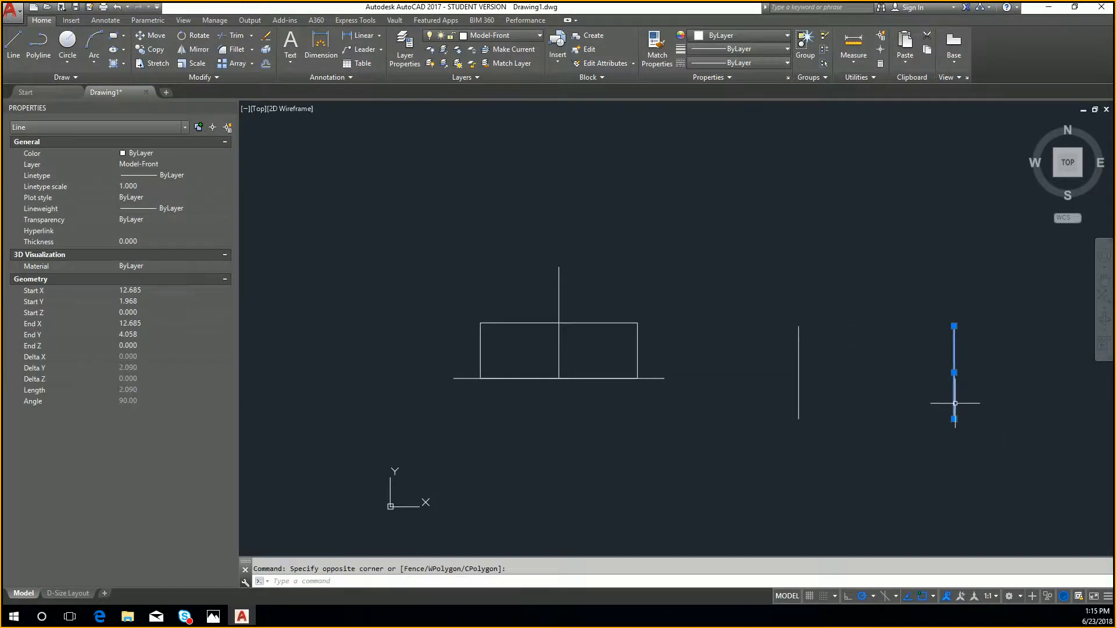
{"action": "left_click", "coordinate": [692, 349]}
{"action": "type", "text": "m"}
{"action": "key", "text": "Return"}
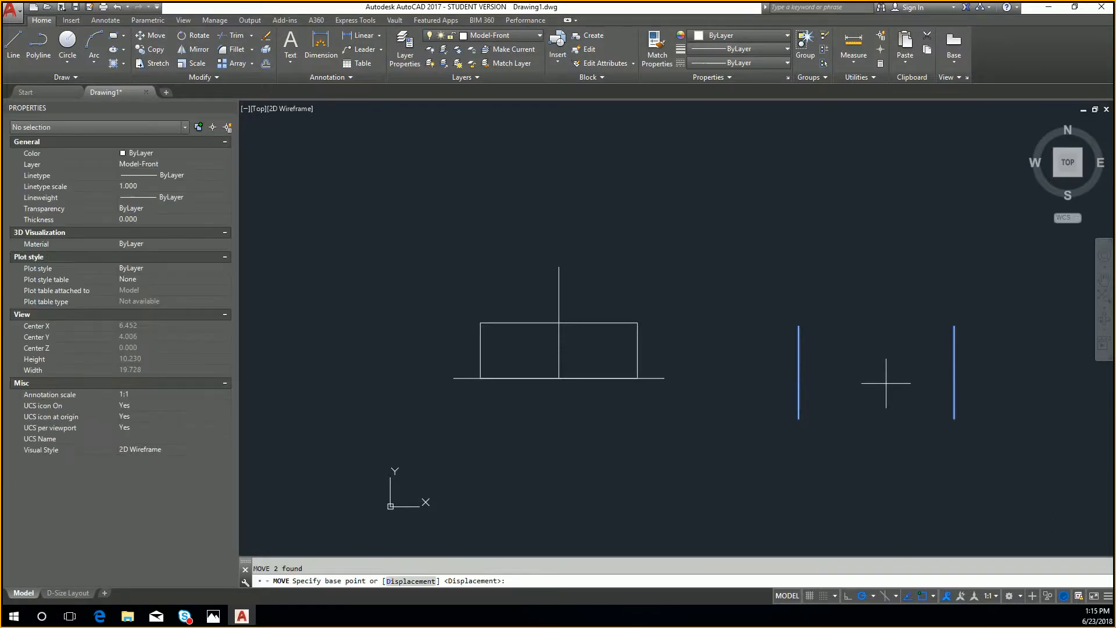
{"action": "right_click", "coordinate": [893, 416], "text": "shift"}
{"action": "left_click", "coordinate": [950, 155]}
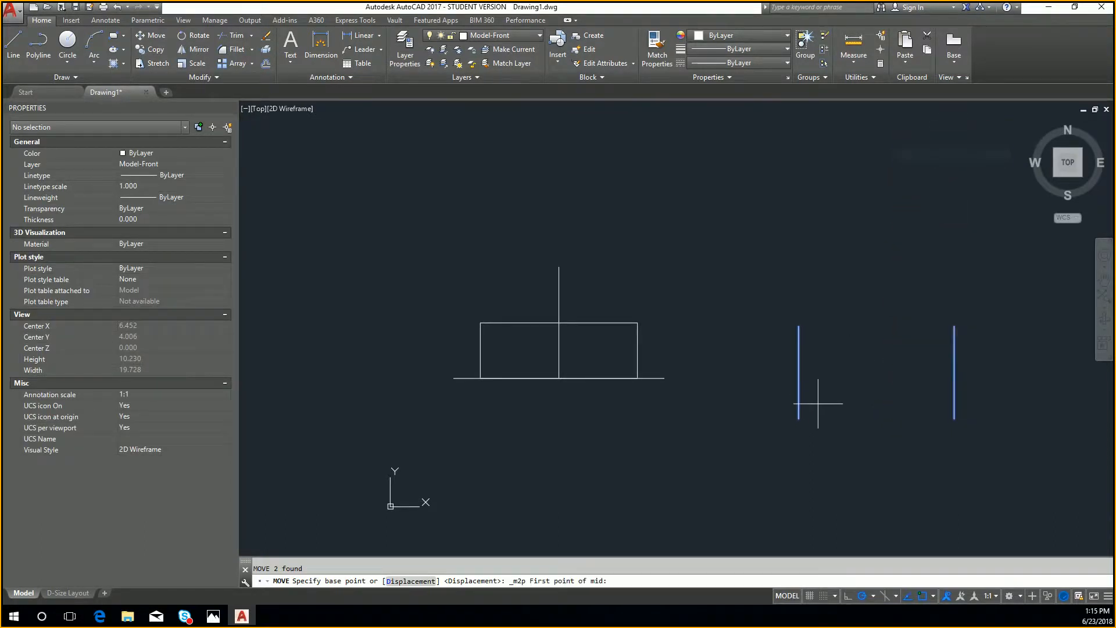
{"action": "left_click", "coordinate": [799, 419]}
{"action": "left_click", "coordinate": [955, 418]}
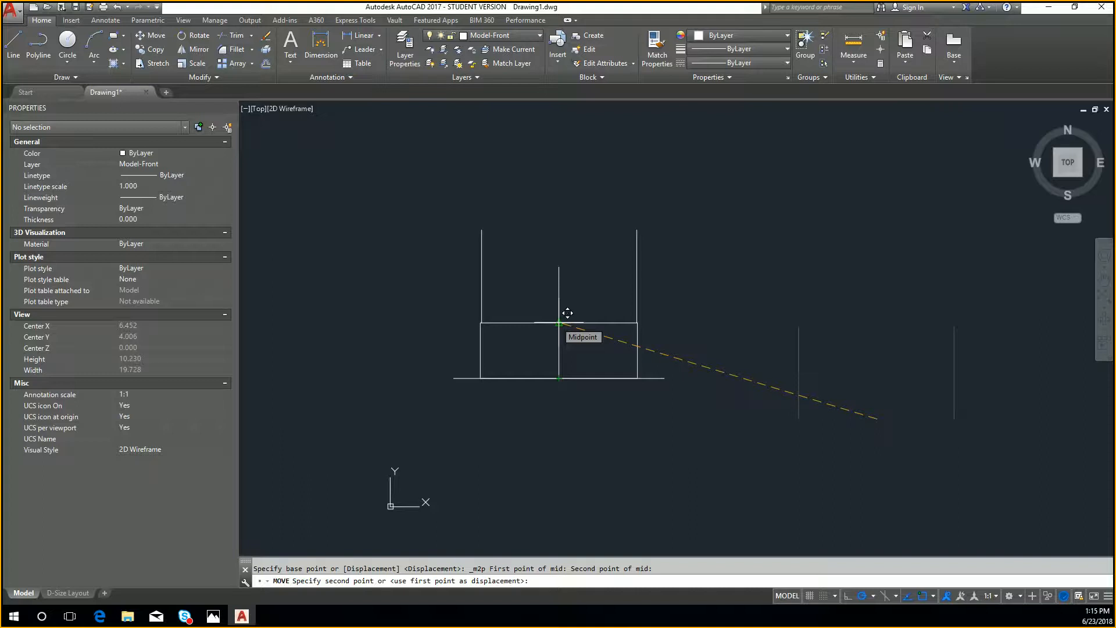
{"action": "key", "text": "Escape"}
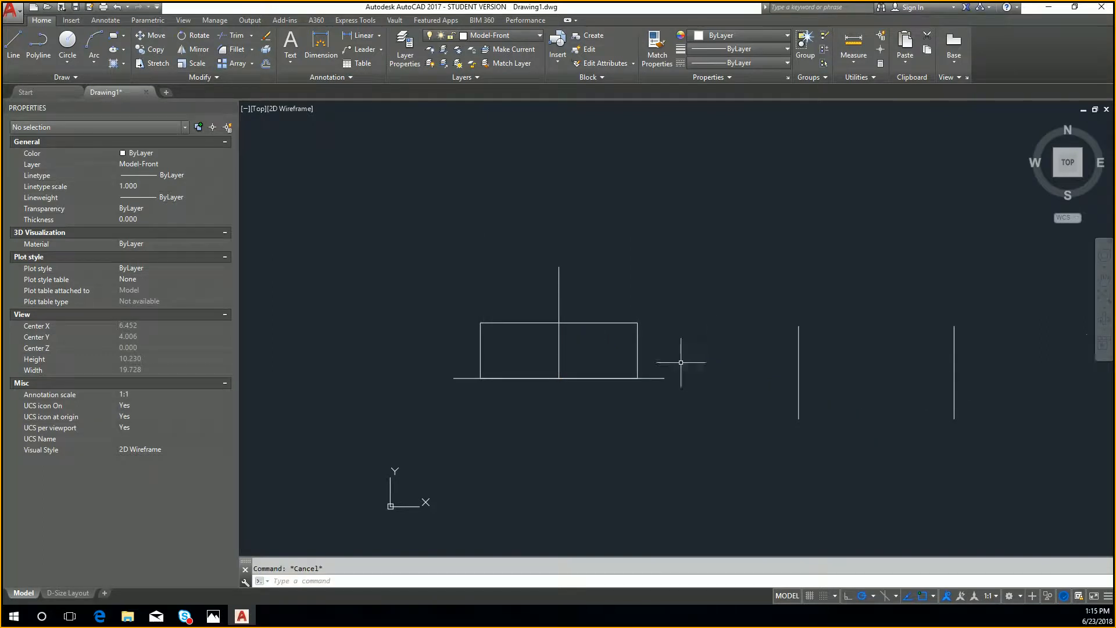
Delete both separate vertical lines to the right of the rectangle
{"action": "left_click", "coordinate": [1002, 409]}
{"action": "left_click", "coordinate": [749, 344]}
{"action": "key", "text": "Delete"}
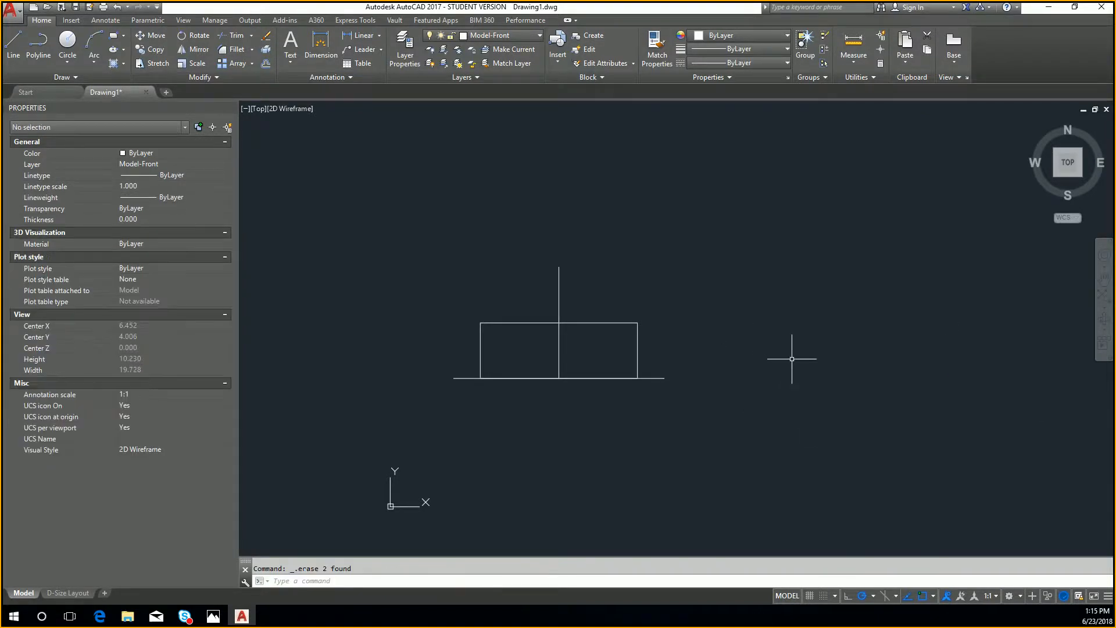
Calculate 3.5 minus .6 in Calculator and return to the AutoCAD drawing
{"action": "middle_click_drag", "start_coordinate": [792, 361], "coordinate": [849, 389]}
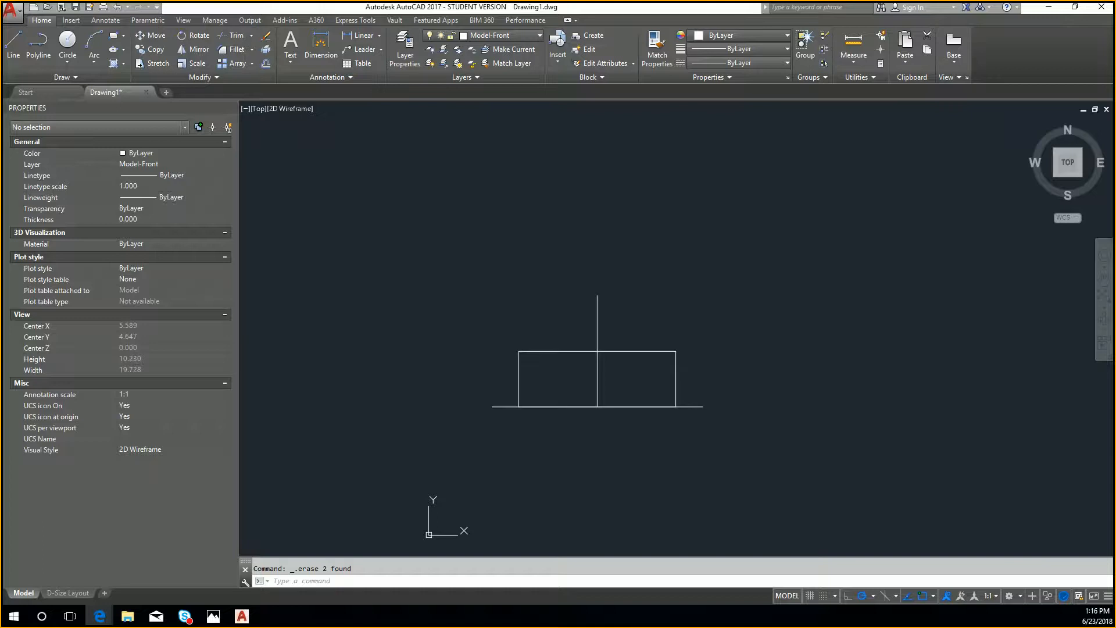
{"action": "key", "text": "XF86Calculator"}
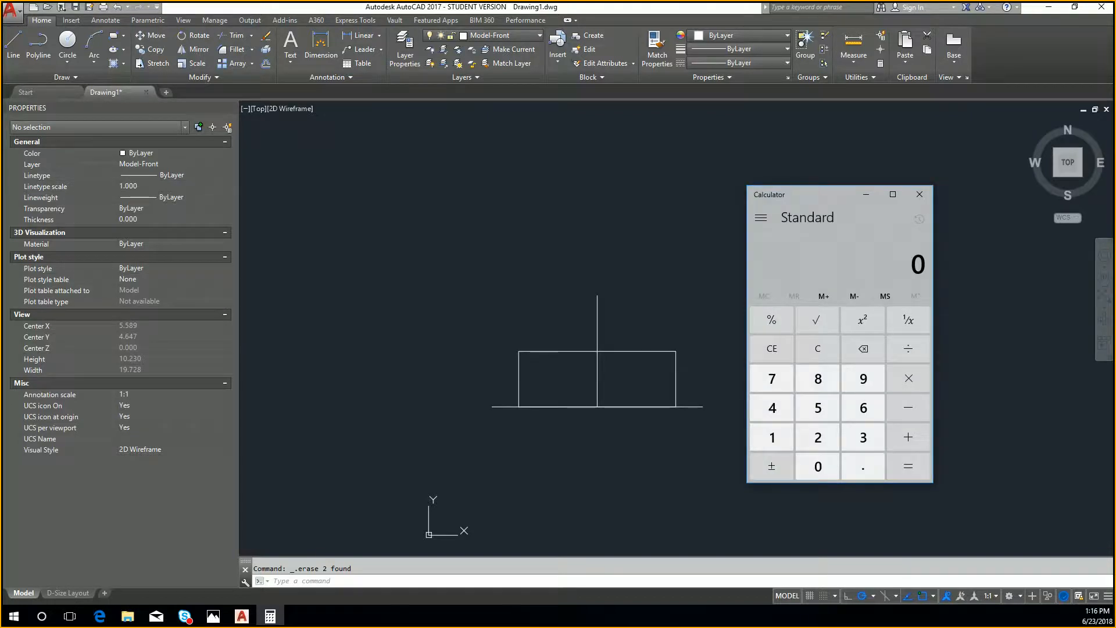
{"action": "type", "text": "3.5-.6"}
{"action": "key", "text": "Return"}
{"action": "left_click", "coordinate": [709, 277]}
{"action": "key", "text": "Escape"}
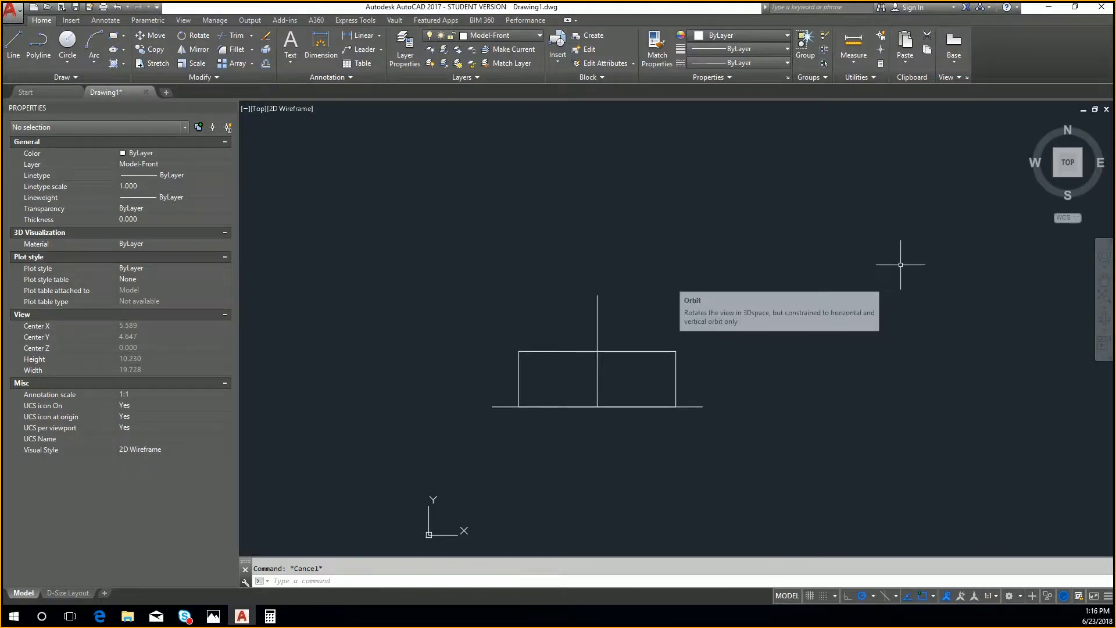
{"action": "type", "text": "l"}
{"action": "key", "text": "Return"}
{"action": "left_click", "coordinate": [862, 404]}
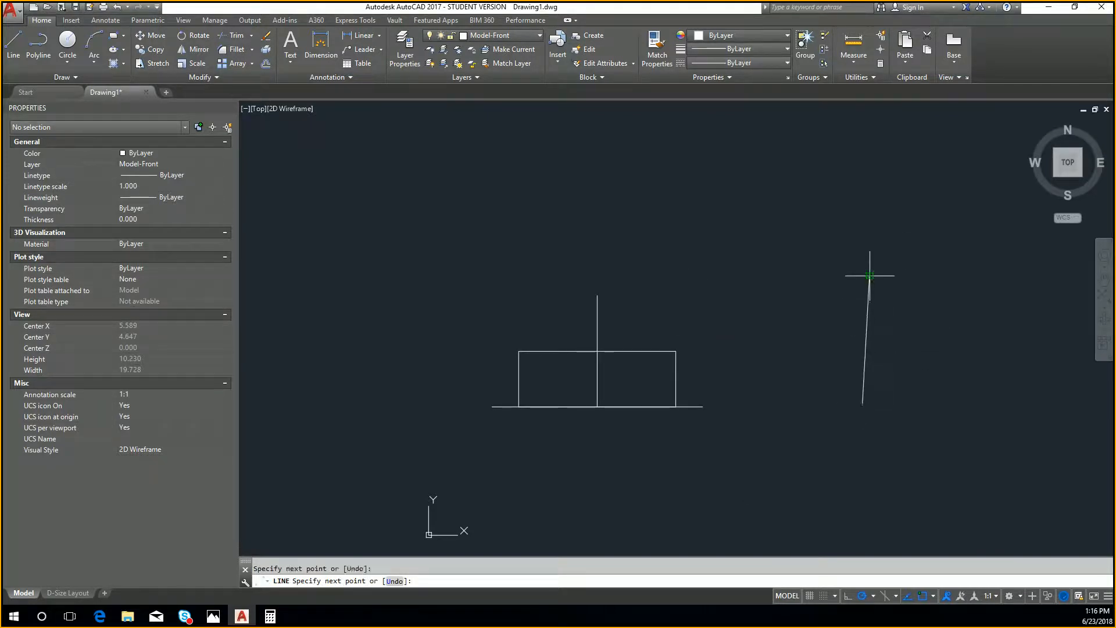
{"action": "key", "text": "Escape"}
{"action": "left_click", "coordinate": [905, 352]}
{"action": "left_click", "coordinate": [826, 294]}
{"action": "key", "text": "Delete"}
Draw a separate vertical line about 2.06 long in the empty area to the right of the rectangle
{"action": "type", "text": "l"}
{"action": "key", "text": "Return"}
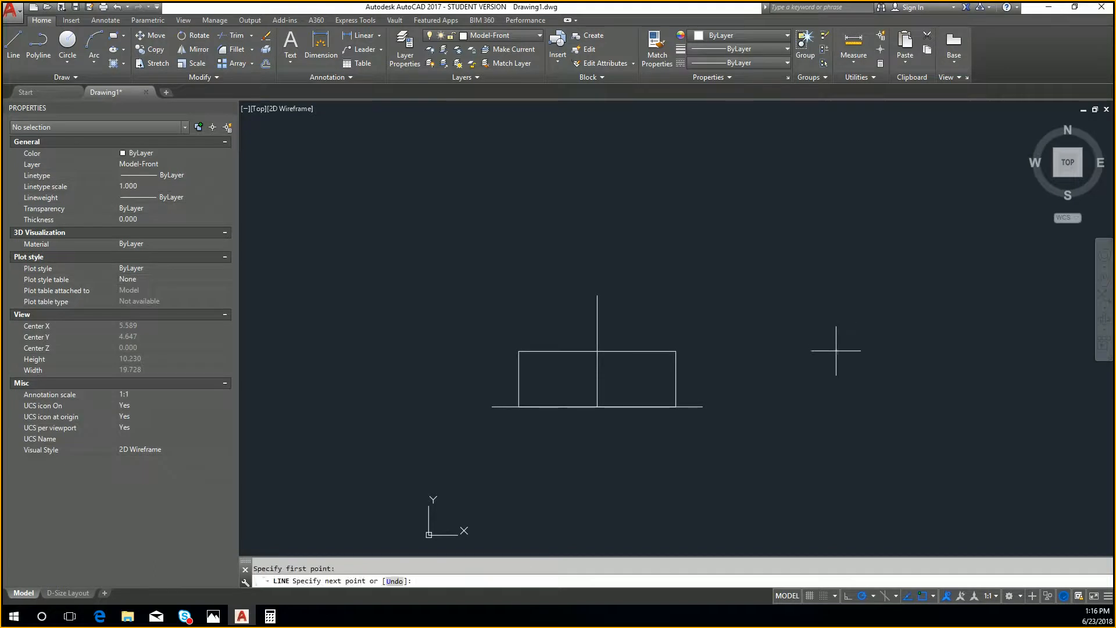
{"action": "left_click", "coordinate": [836, 259]}
{"action": "key", "text": "Escape"}
Offset the separate vertical line 2.9 to its right
{"action": "left_click", "coordinate": [865, 286]}
{"action": "left_click", "coordinate": [820, 285]}
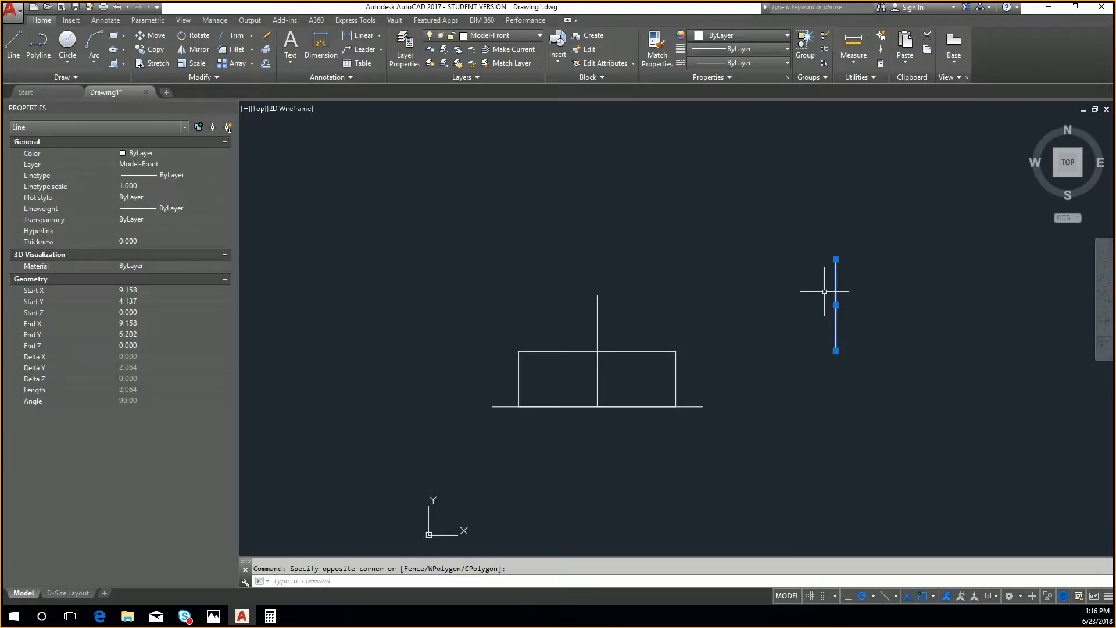
{"action": "type", "text": "offset"}
{"action": "key", "text": "Return"}
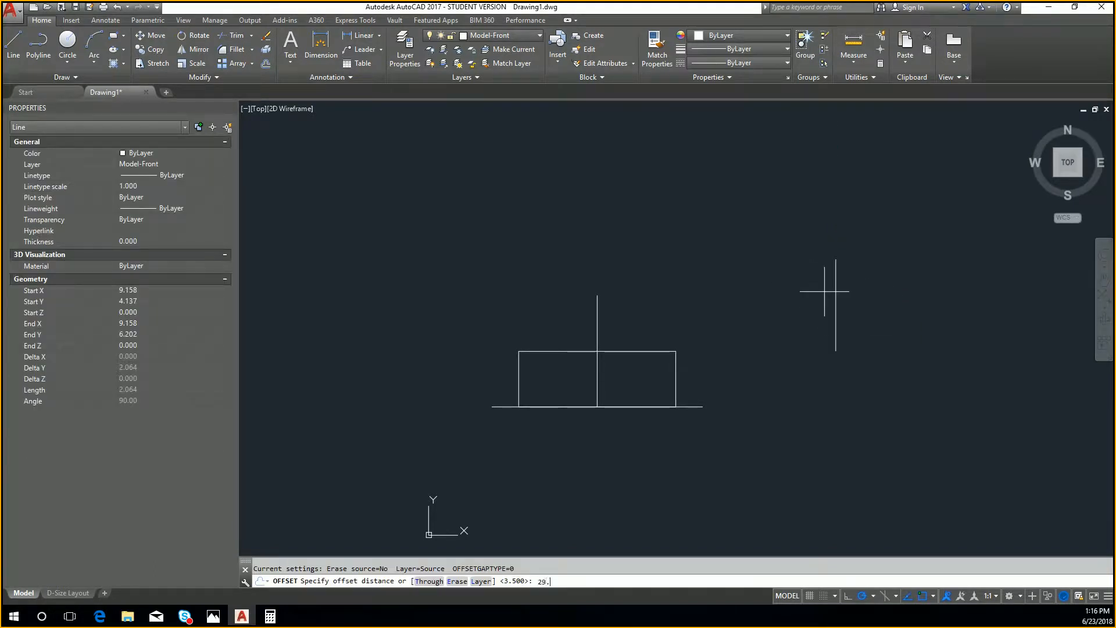
{"action": "type", "text": "2.875"}
{"action": "key", "text": "Return"}
{"action": "left_click", "coordinate": [835, 291]}
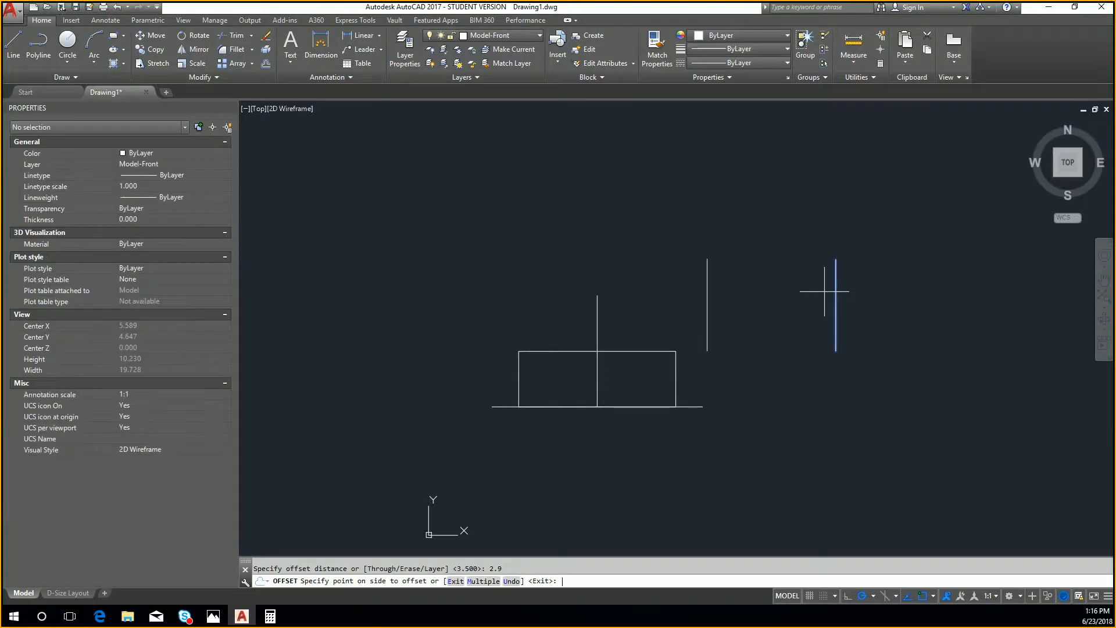
{"action": "left_click", "coordinate": [840, 299]}
{"action": "key", "text": "Escape"}
Move the two vertical lines from the point midway between their lower ends to the midpoint of the rectangle's top edge
{"action": "left_click", "coordinate": [1039, 363]}
{"action": "left_click", "coordinate": [753, 246]}
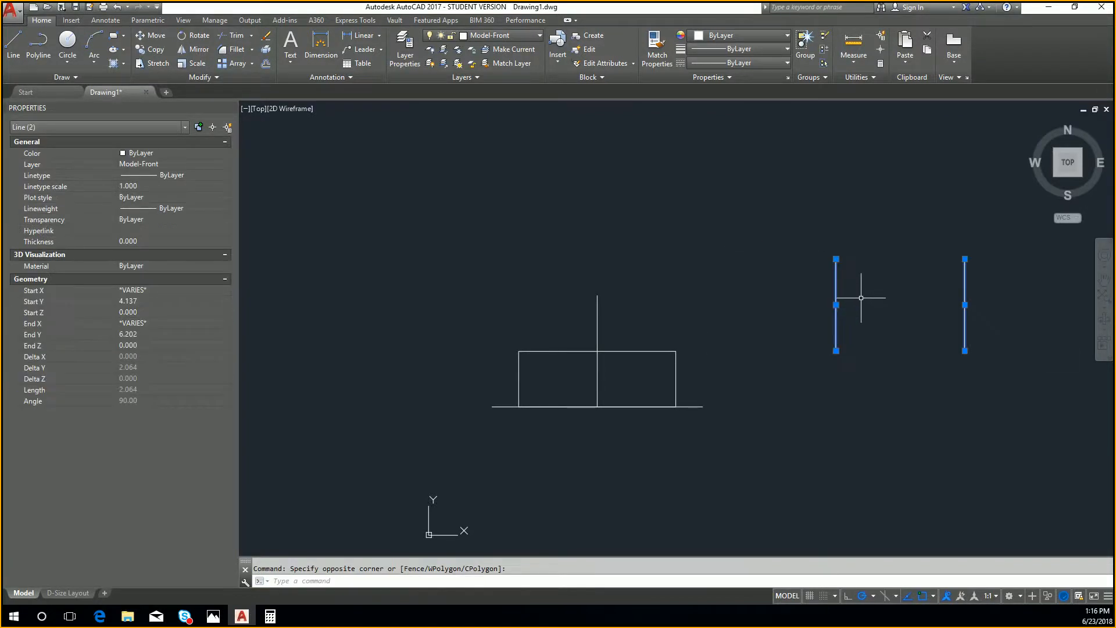
{"action": "type", "text": "m"}
{"action": "key", "text": "Return"}
{"action": "right_click", "coordinate": [837, 351], "text": "shift"}
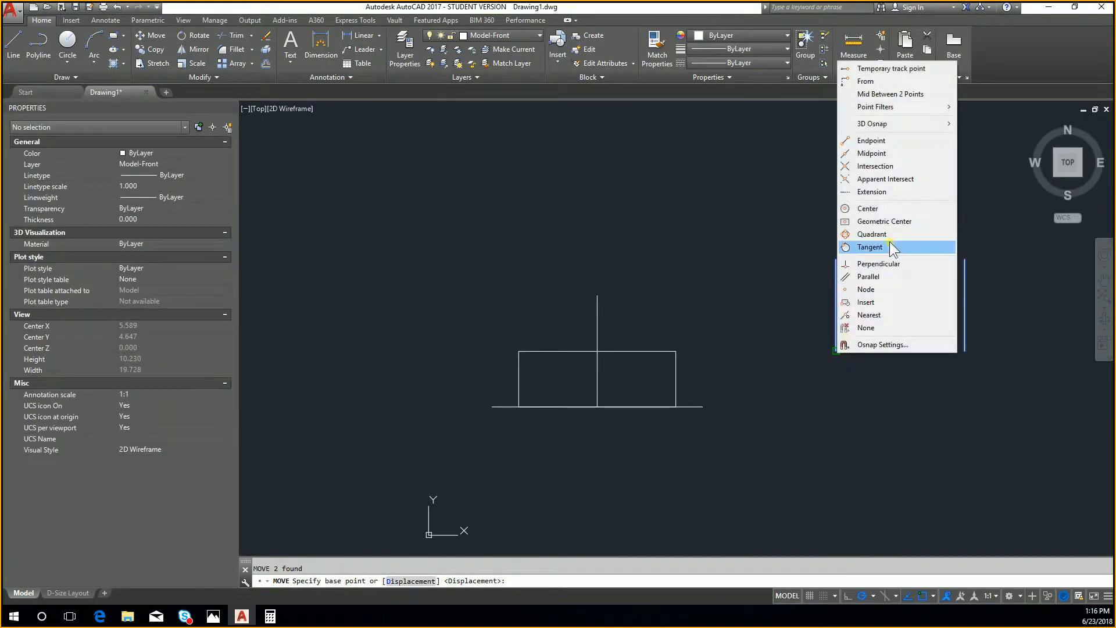
{"action": "left_click", "coordinate": [908, 94]}
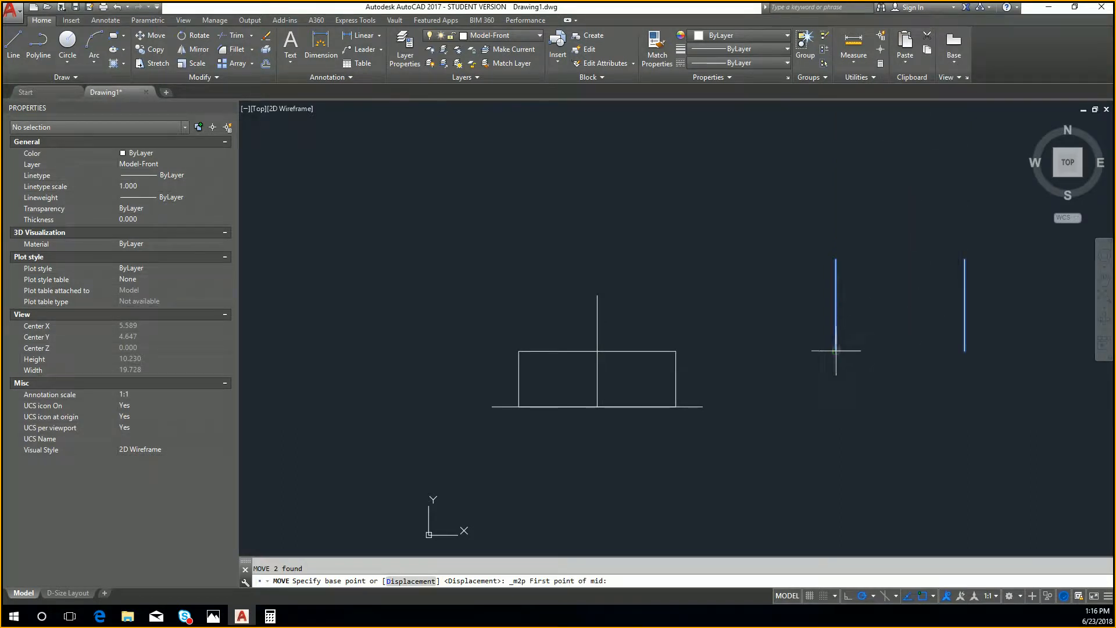
{"action": "left_click", "coordinate": [836, 350]}
{"action": "left_click", "coordinate": [964, 351]}
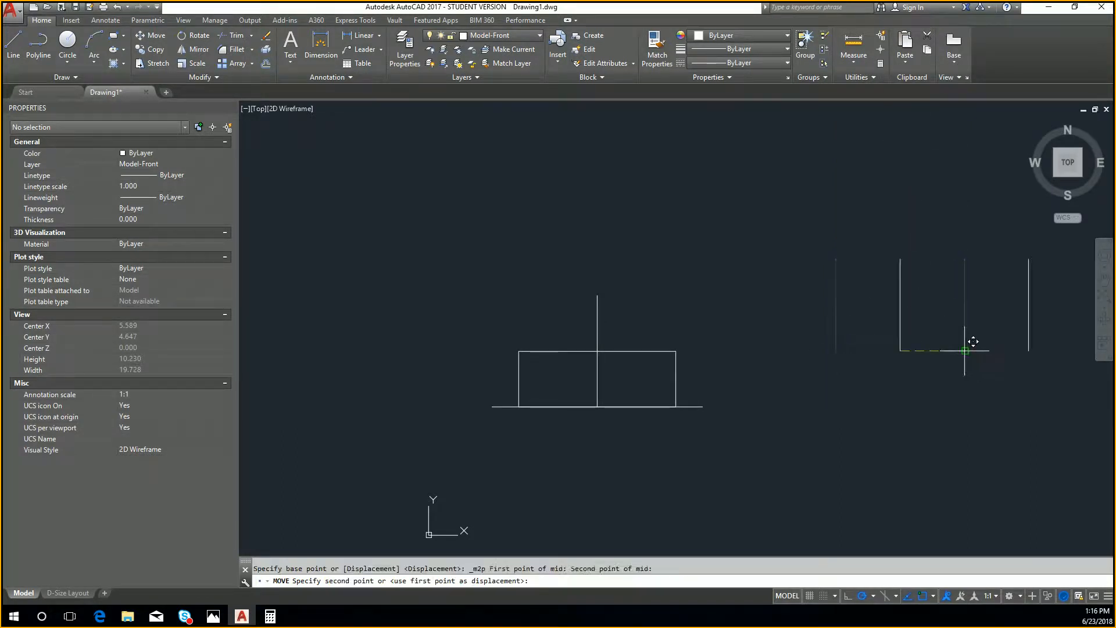
{"action": "left_click", "coordinate": [597, 351]}
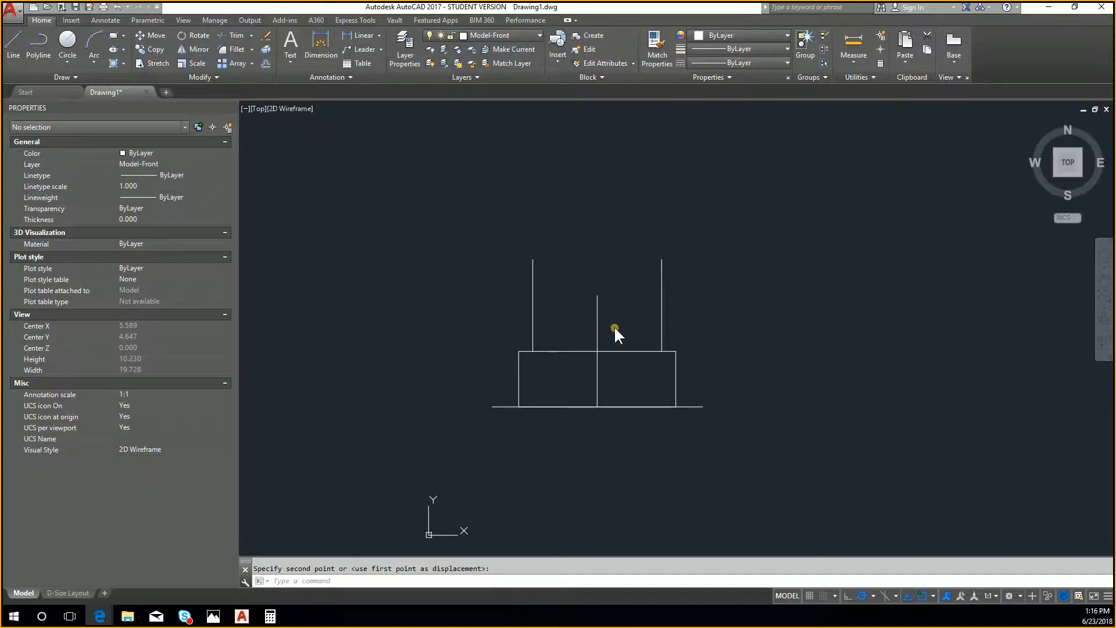
Draw a horizontal line between the two upper vertical lines at the height of the center line's top end
{"action": "left_click", "coordinate": [540, 294]}
{"action": "key", "text": "Escape"}
{"action": "type", "text": "l"}
{"action": "key", "text": "Return"}
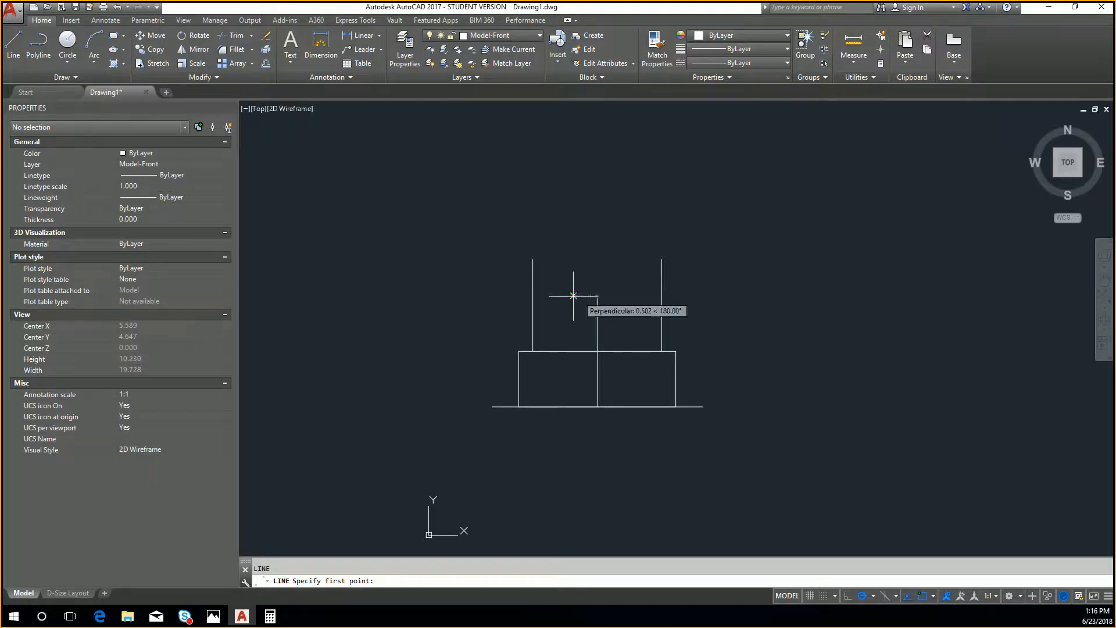
{"action": "left_click", "coordinate": [533, 295]}
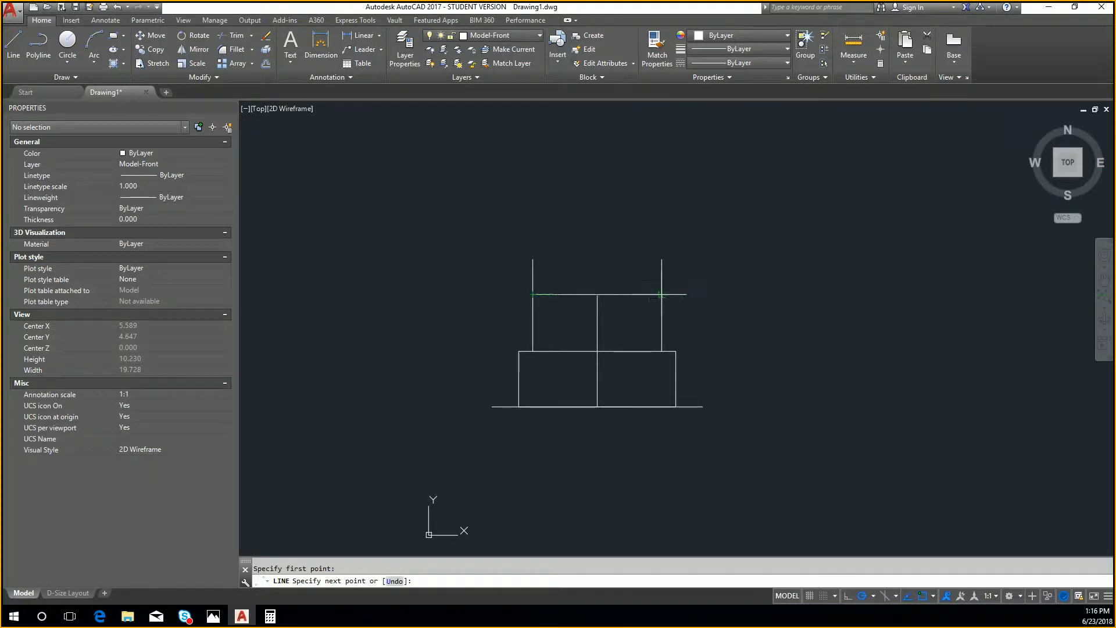
{"action": "left_click", "coordinate": [662, 294]}
{"action": "key", "text": "Escape"}
Trim the ends of both upper vertical lines that project above the new horizontal line
{"action": "type", "text": "tr"}
{"action": "key", "text": "Return"}
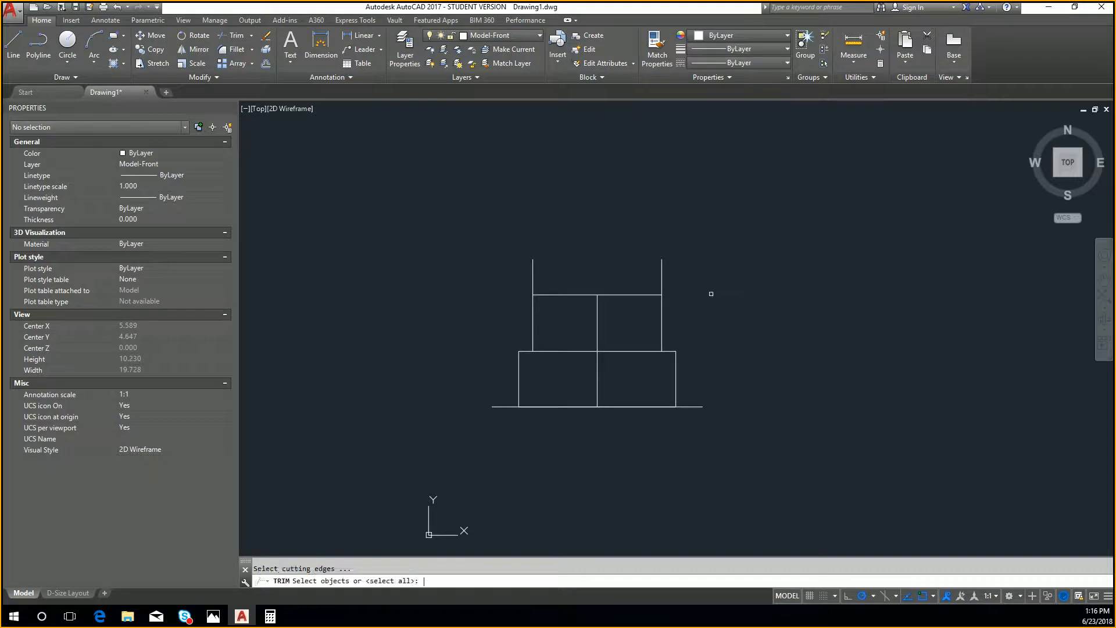
{"action": "left_click", "coordinate": [624, 295]}
{"action": "key", "text": "Return"}
{"action": "left_click", "coordinate": [667, 281]}
{"action": "left_click", "coordinate": [531, 256]}
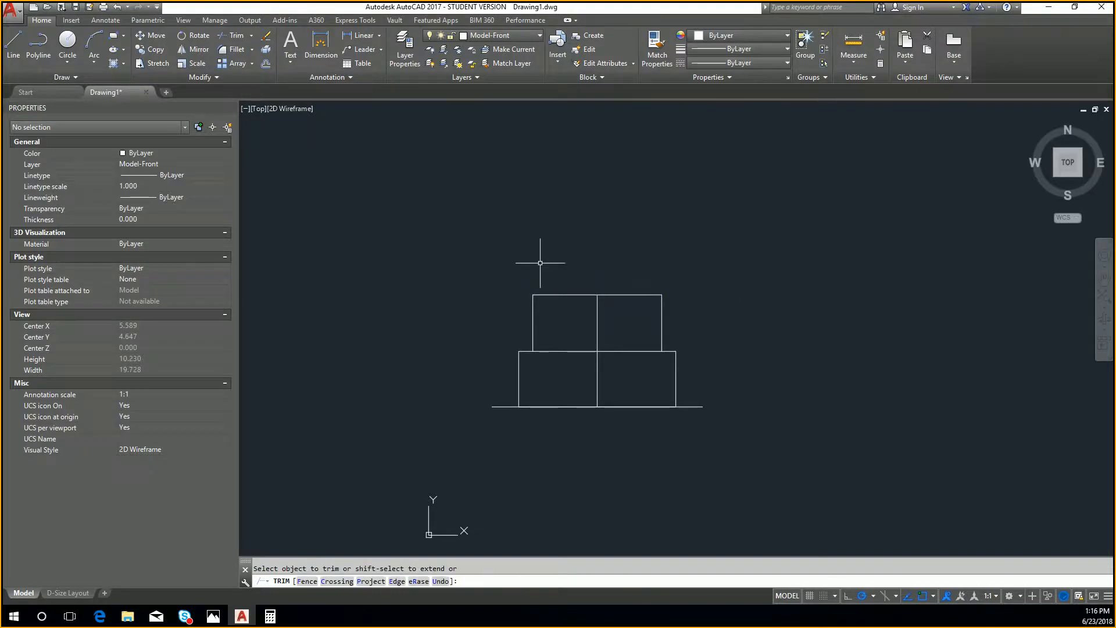
{"action": "key", "text": "Escape"}
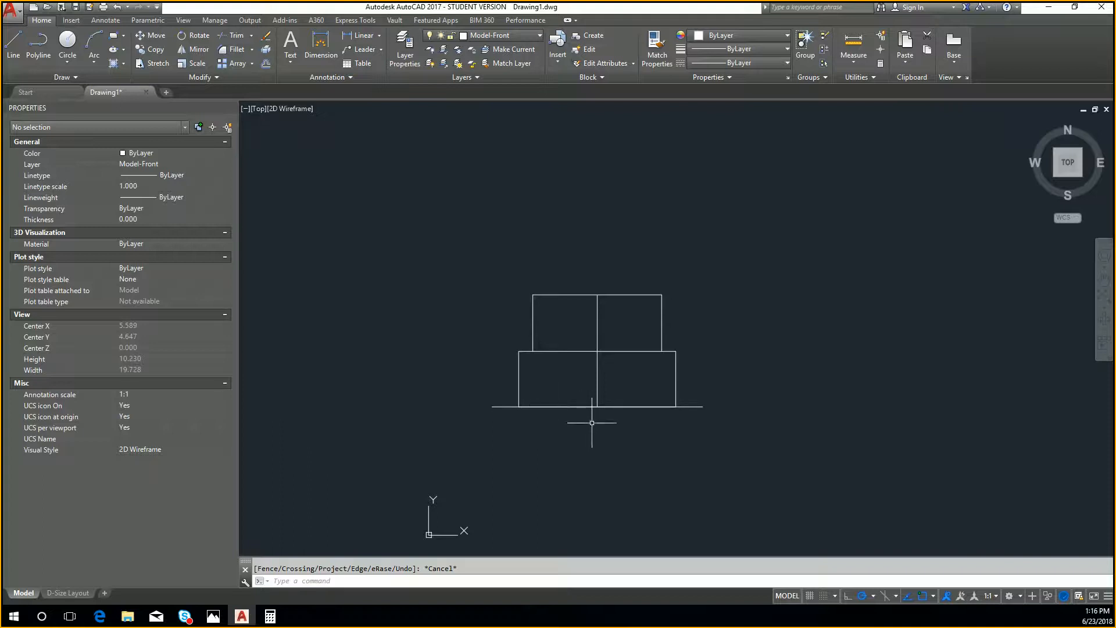
{"action": "type", "text": "p"}
{"action": "type", "text": "ffs"}
{"action": "key", "text": "Return"}
{"action": "type", "text": ".3"}
{"action": "key", "text": "Return"}
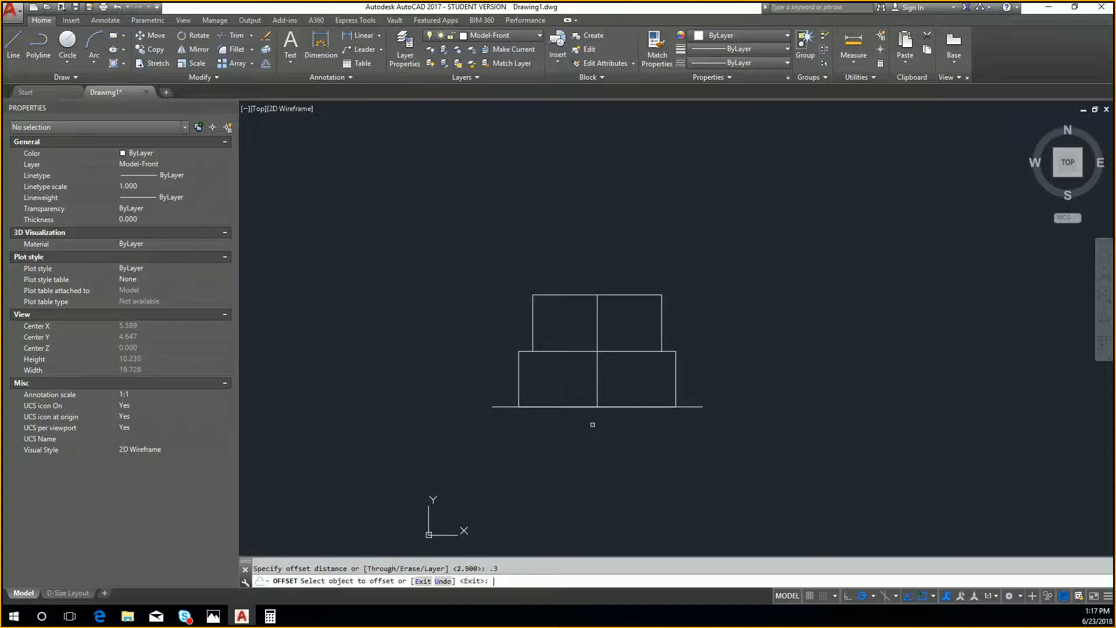
{"action": "left_click", "coordinate": [660, 317]}
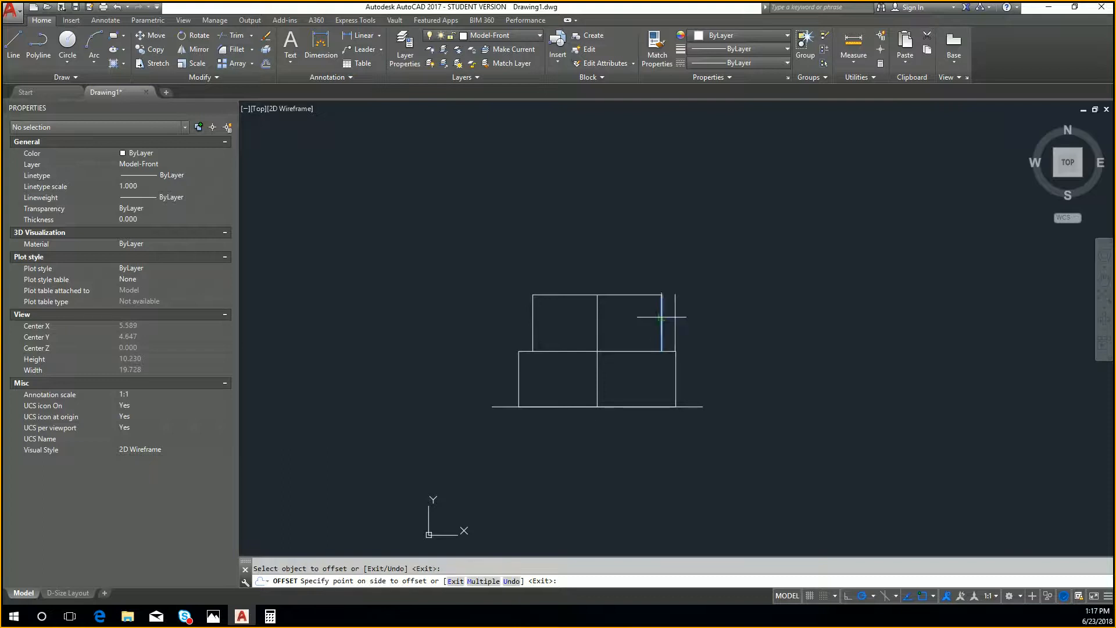
{"action": "key", "text": "Escape"}
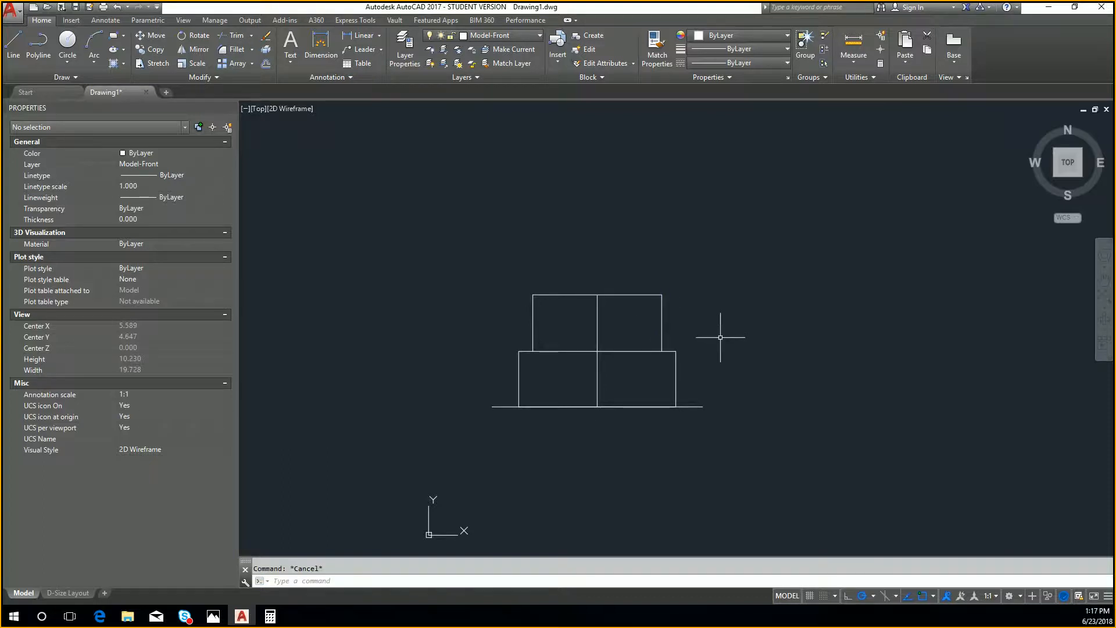
{"action": "type", "text": "OFFSET"}
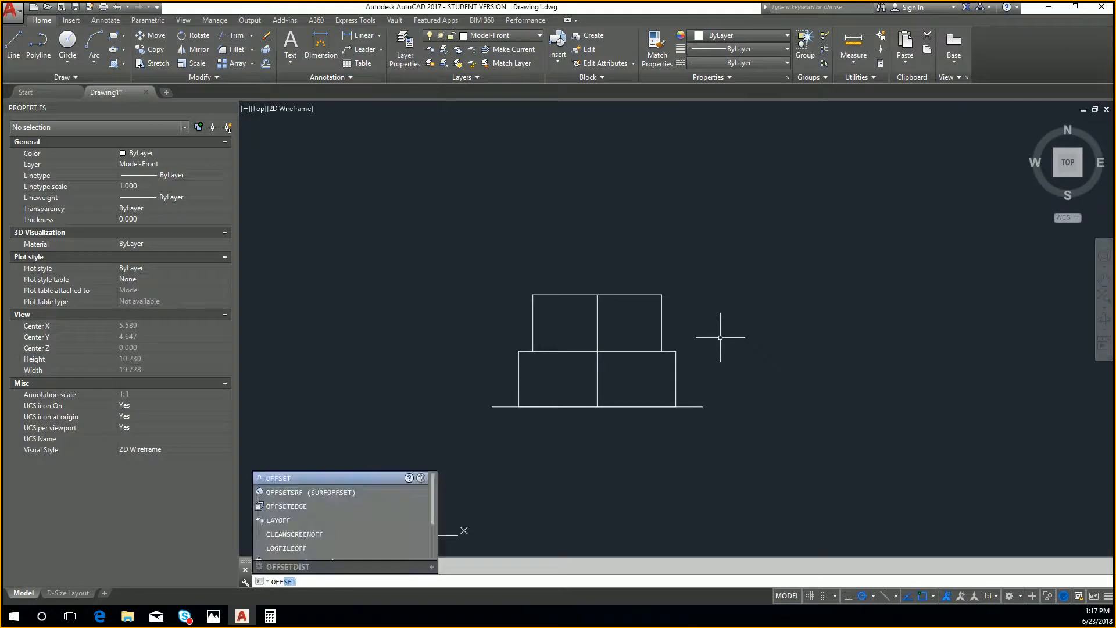
{"action": "key", "text": "Escape"}
Draw the outer outline with vertical sides from both ends of the 4.75 line and a top edge level with the upper horizontal line
{"action": "type", "text": "line"}
{"action": "key", "text": "Return"}
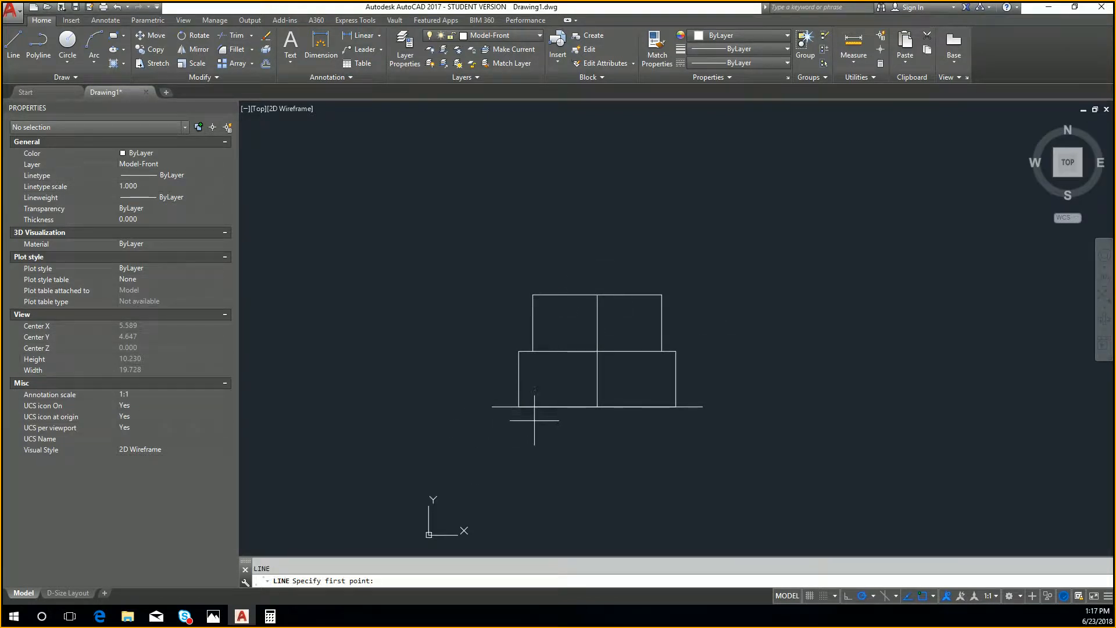
{"action": "left_click", "coordinate": [492, 406]}
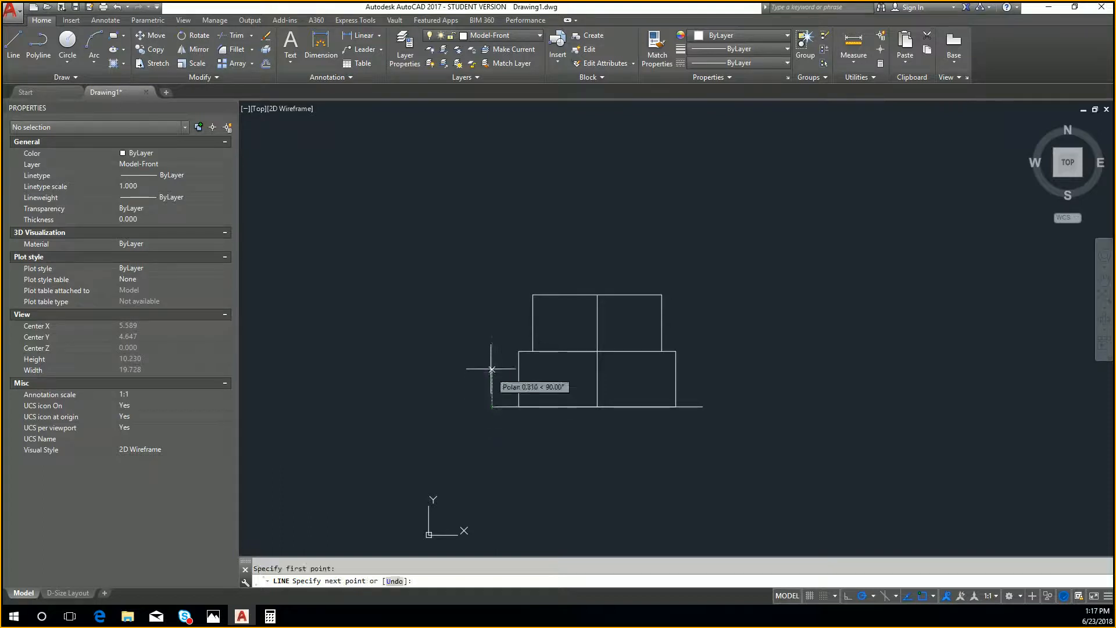
{"action": "left_click", "coordinate": [492, 294]}
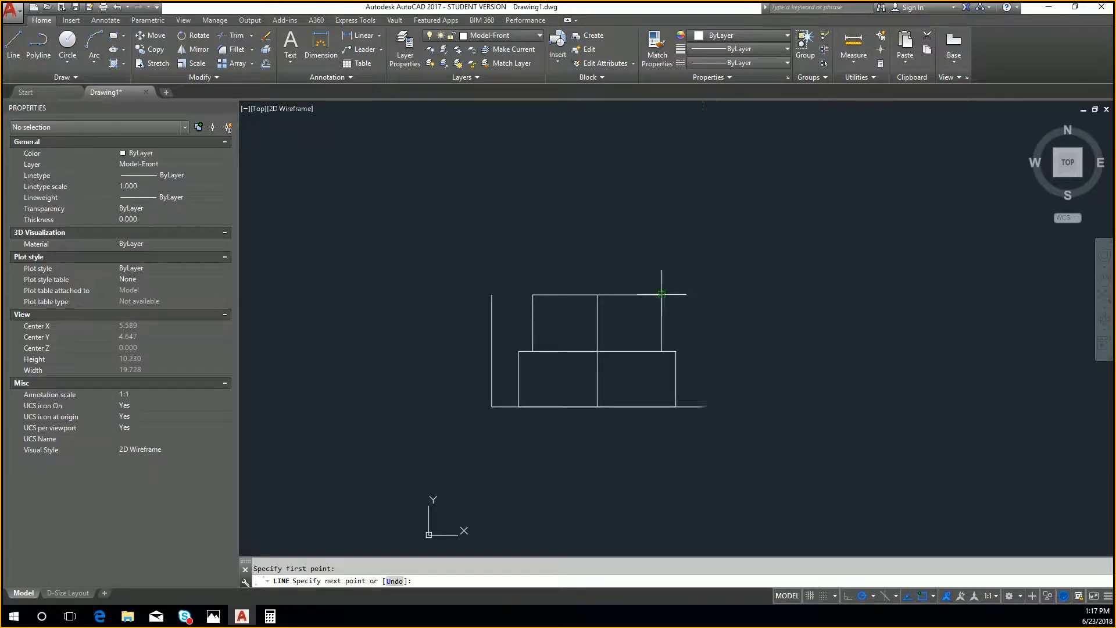
{"action": "left_click", "coordinate": [703, 295]}
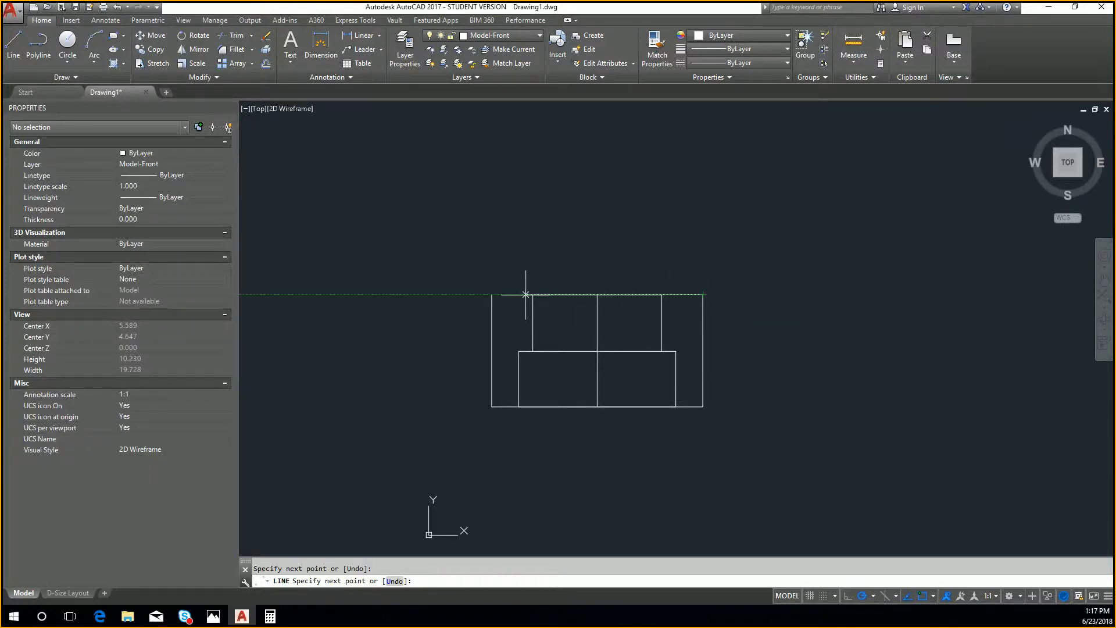
{"action": "key", "text": "Escape"}
Try to rotate the whole profile about its top edge's midpoint, referencing the top edge with a new angle of 90°
{"action": "left_click", "coordinate": [463, 256]}
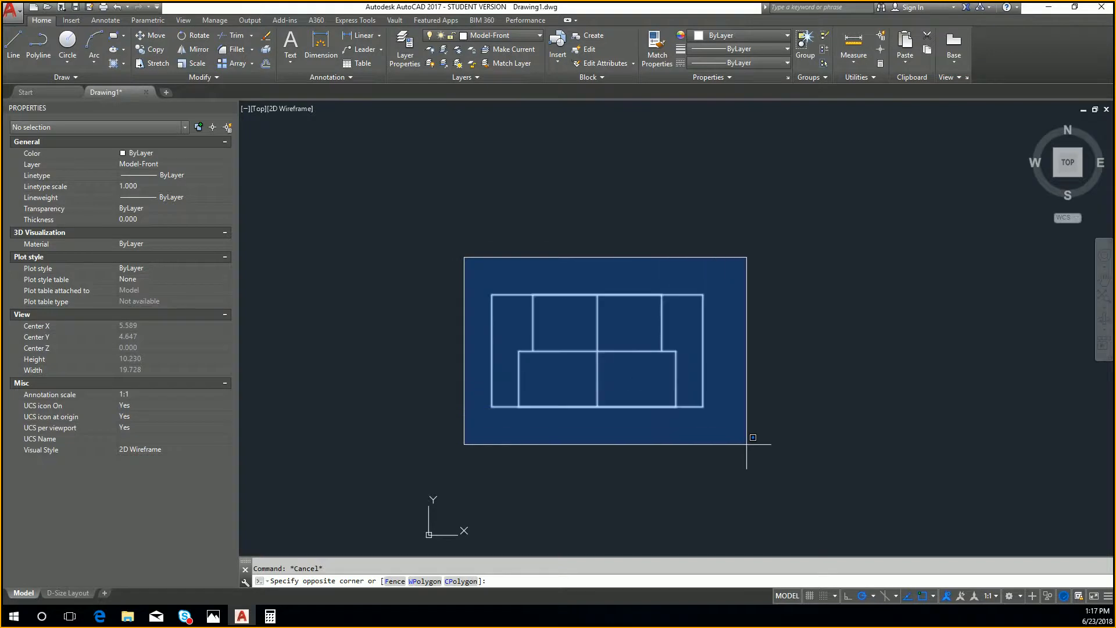
{"action": "left_click", "coordinate": [748, 443]}
{"action": "type", "text": "rota"}
{"action": "key", "text": "Return"}
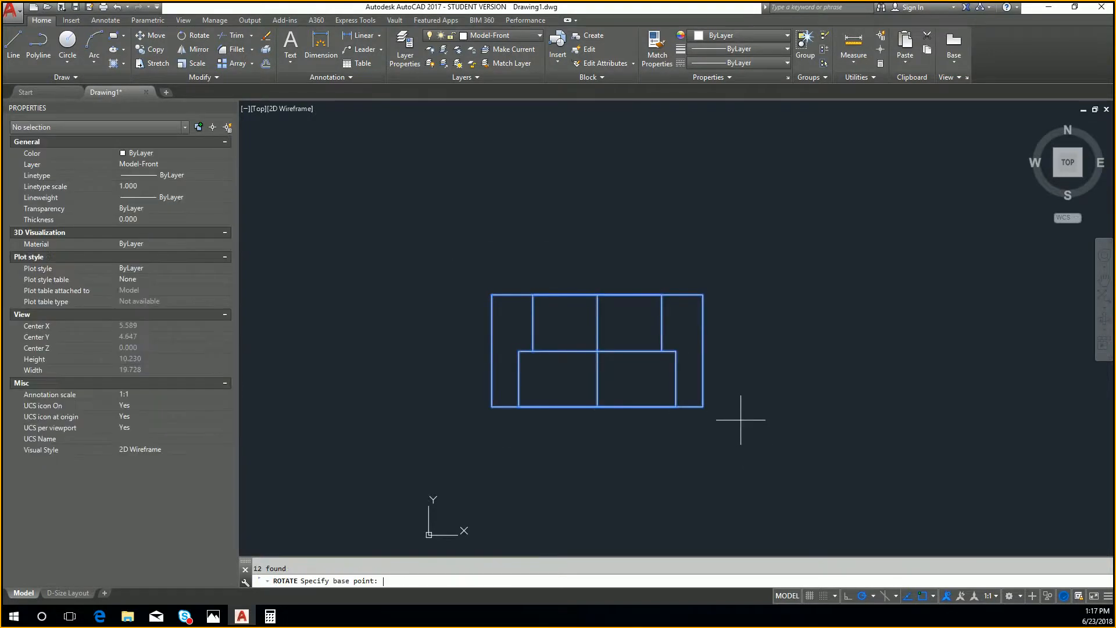
{"action": "left_click", "coordinate": [598, 295]}
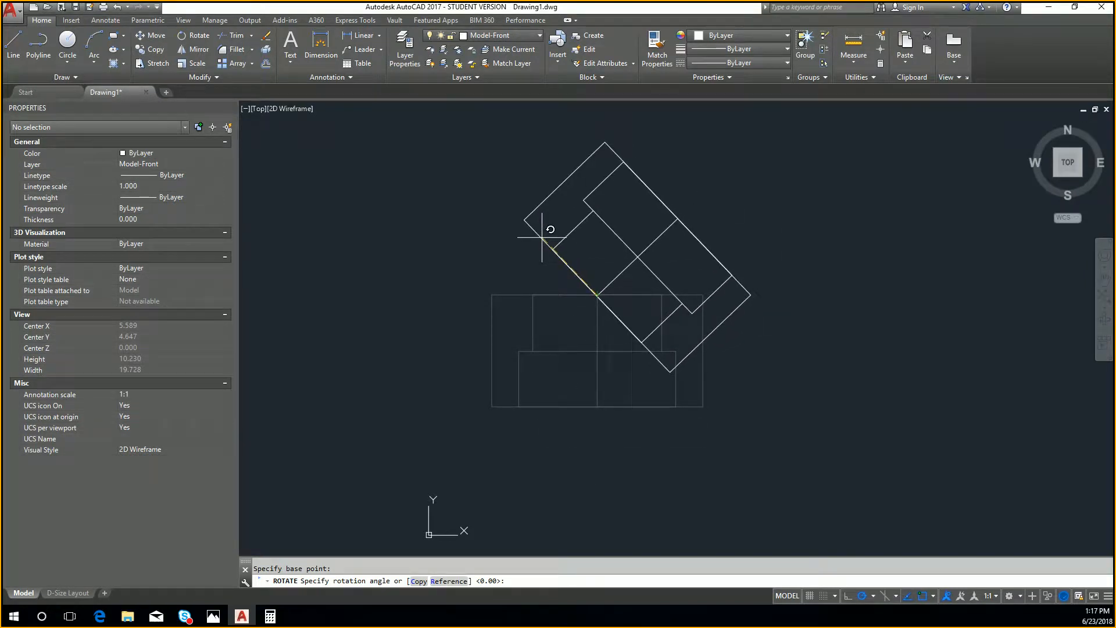
{"action": "type", "text": "r"}
{"action": "key", "text": "Return"}
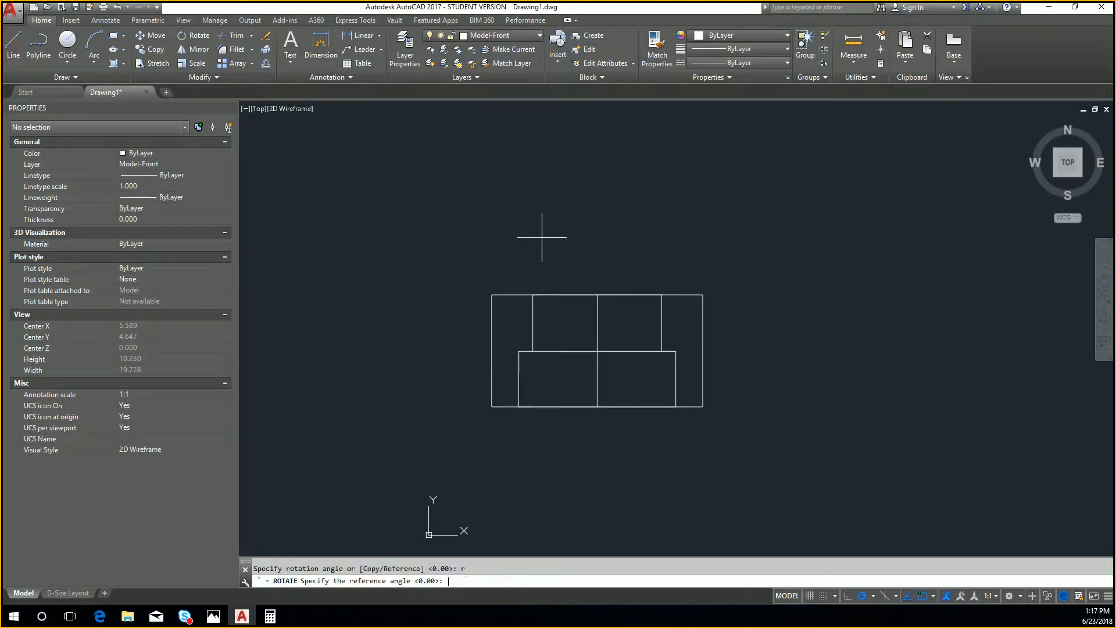
{"action": "left_click", "coordinate": [598, 295]}
{"action": "left_click", "coordinate": [703, 295]}
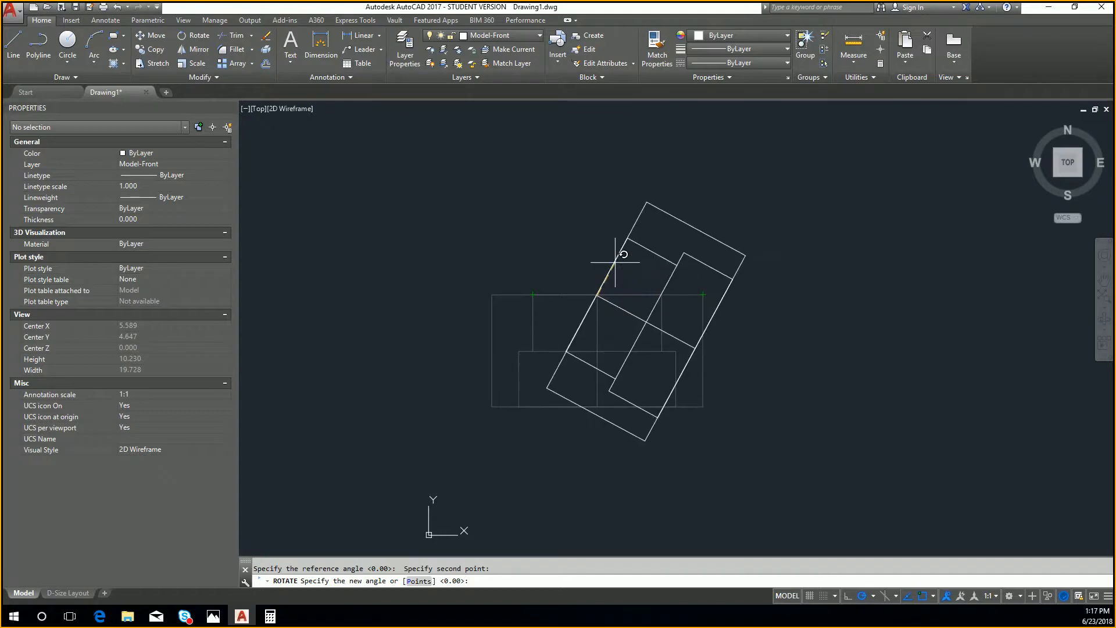
{"action": "type", "text": "90"}
{"action": "key", "text": "Return"}
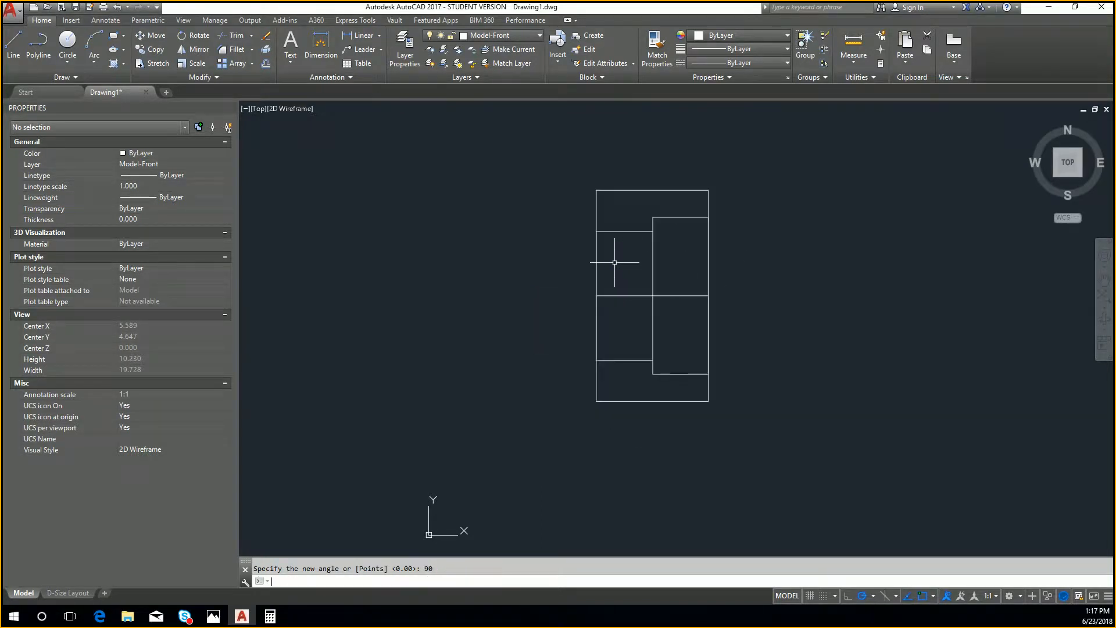
{"action": "key", "text": "ctrl+z"}
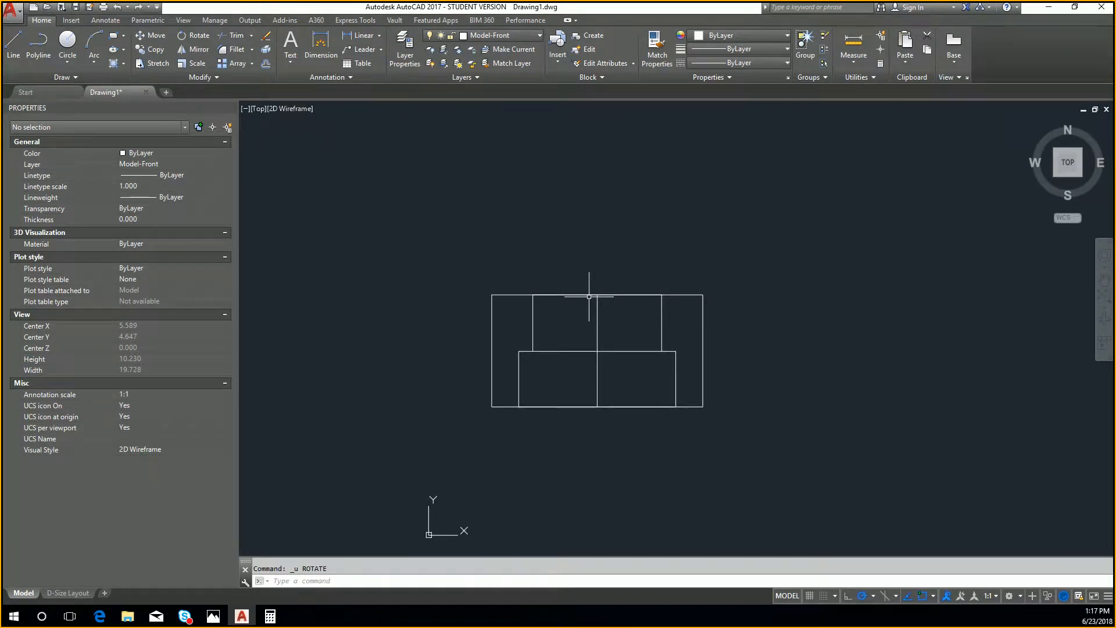
Try to rotate a copy of the whole profile about its top edge's midpoint, using a picked reference angle
{"action": "type", "text": "rot"}
{"action": "key", "text": "Return"}
{"action": "left_click", "coordinate": [374, 251]}
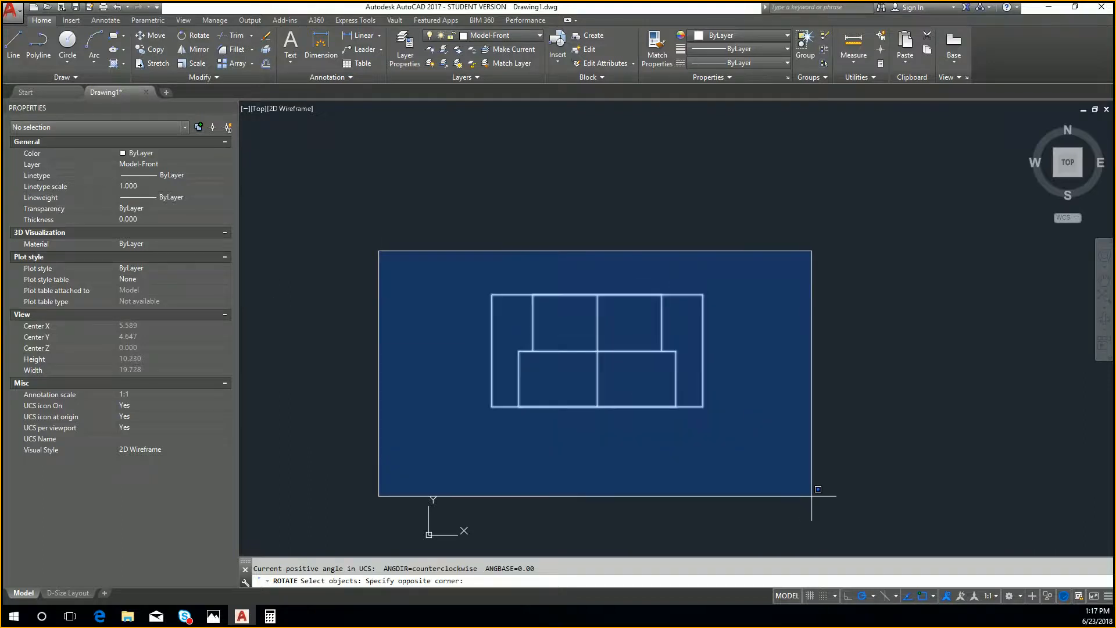
{"action": "left_click", "coordinate": [812, 521]}
{"action": "key", "text": "Return"}
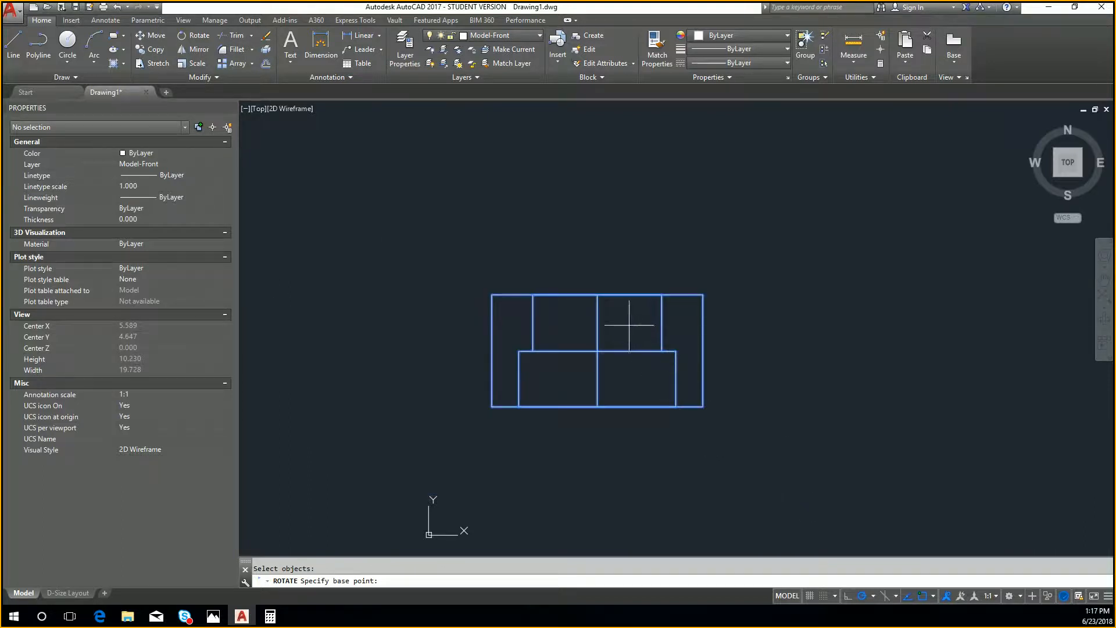
{"action": "left_click", "coordinate": [597, 295]}
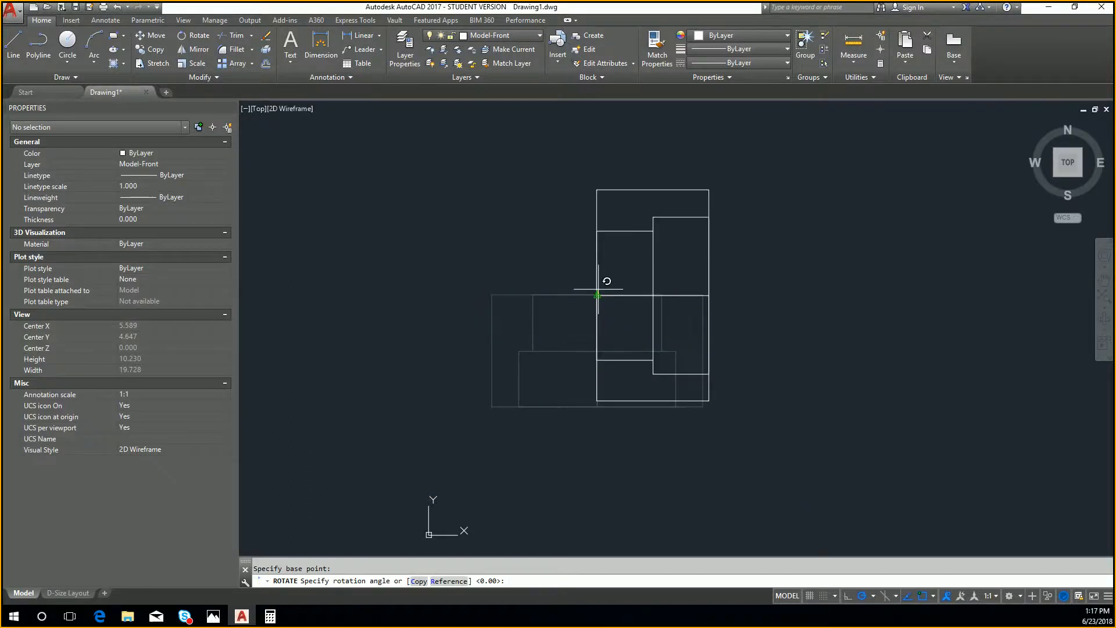
{"action": "type", "text": "c"}
{"action": "key", "text": "Return"}
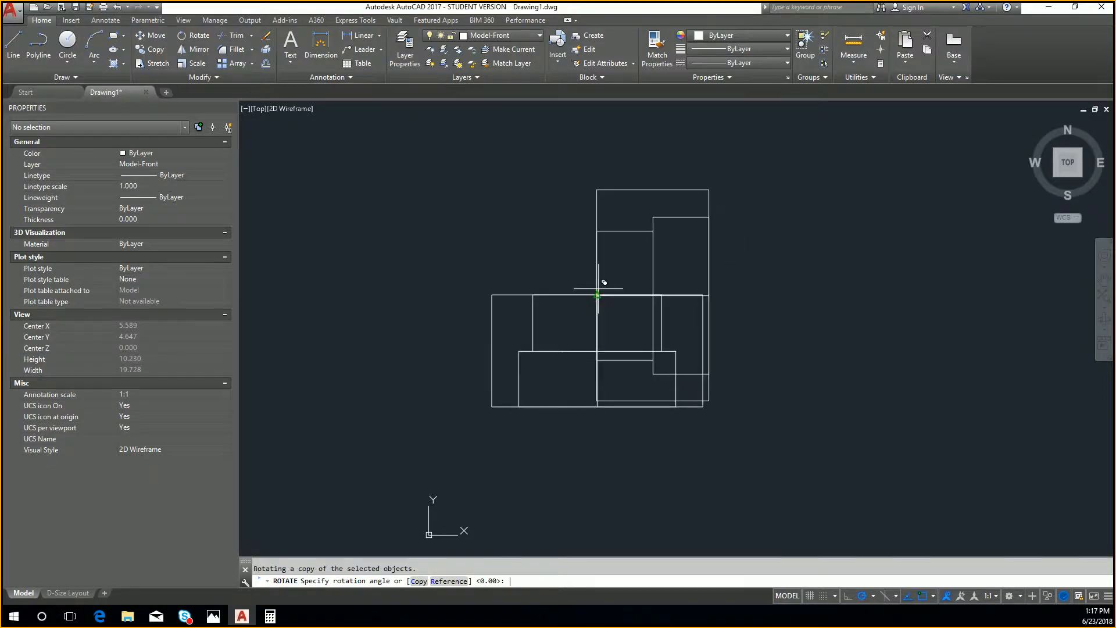
{"action": "type", "text": "r"}
{"action": "key", "text": "Return"}
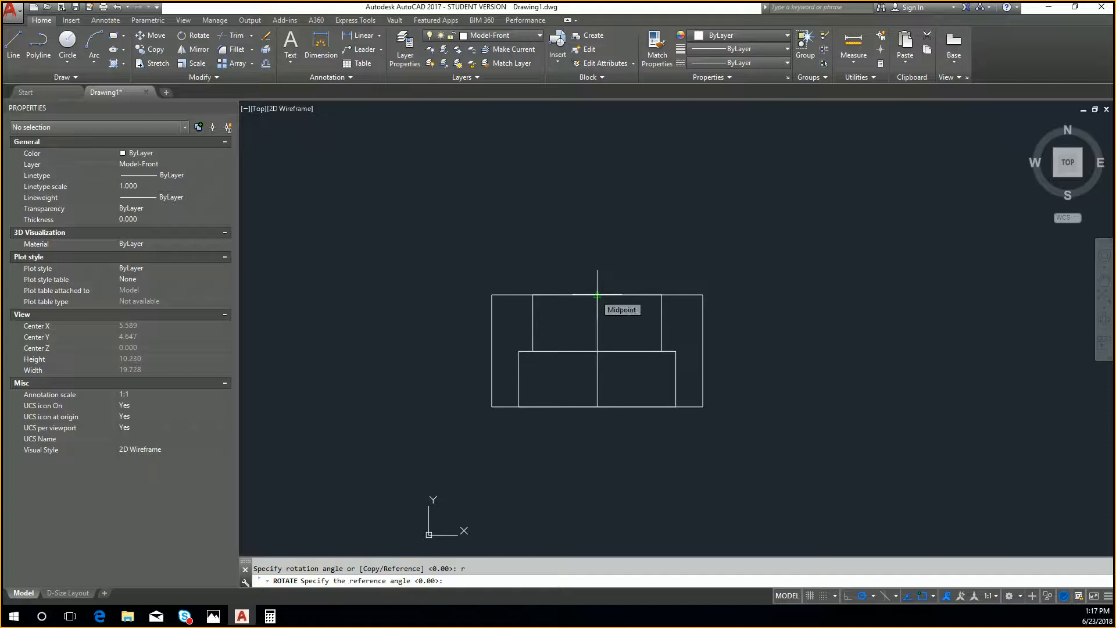
{"action": "left_click", "coordinate": [597, 296]}
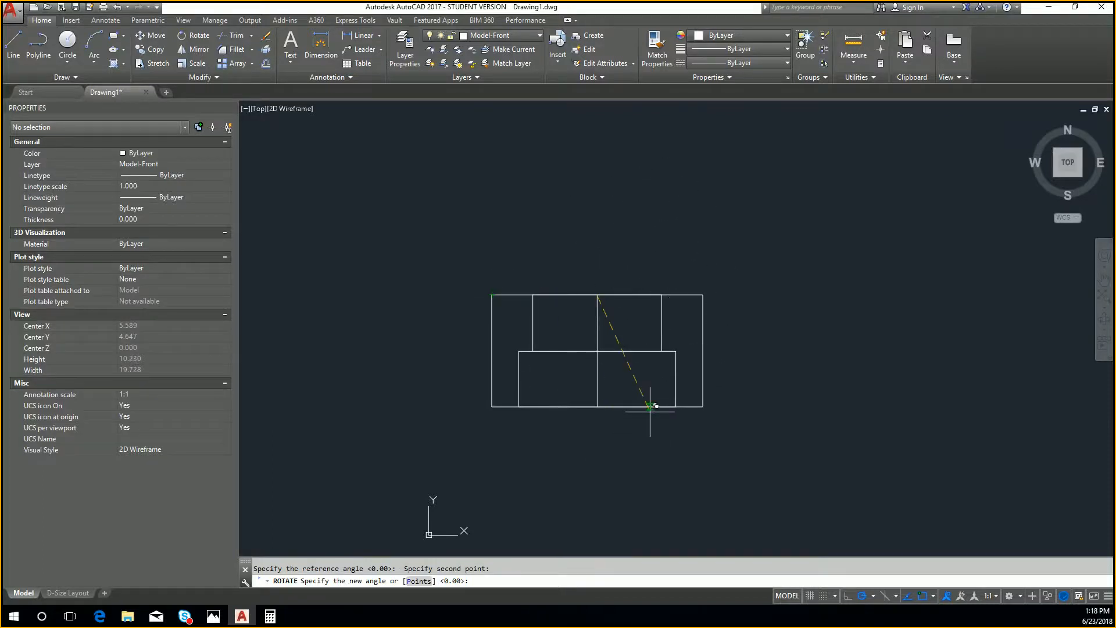
{"action": "left_click", "coordinate": [704, 314]}
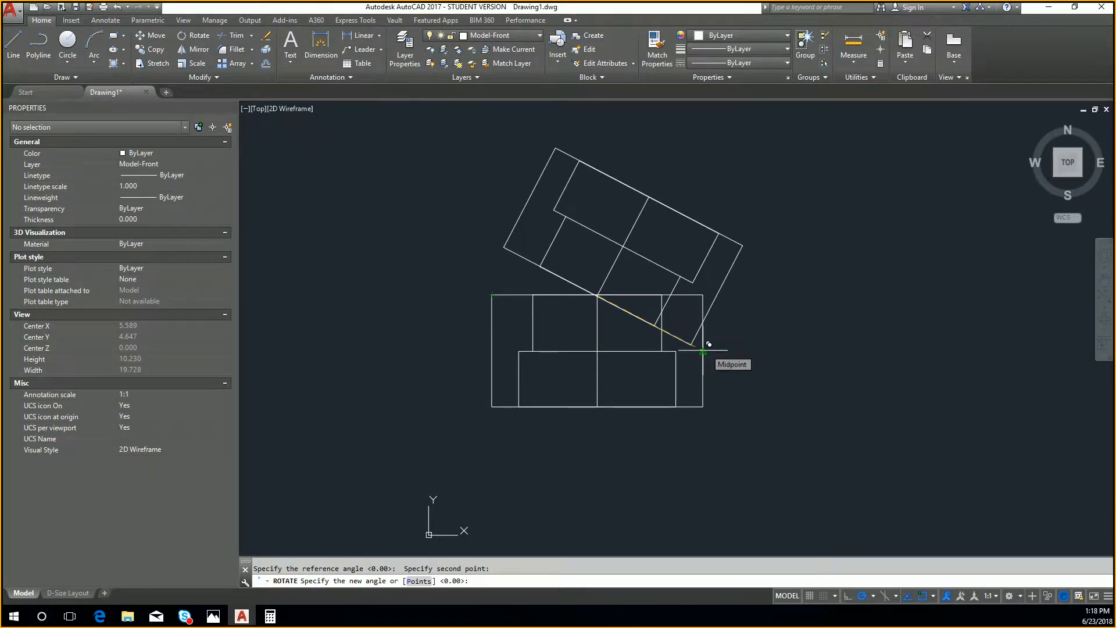
{"action": "key", "text": "Escape"}
{"action": "type", "text": "l"}
{"action": "key", "text": "Return"}
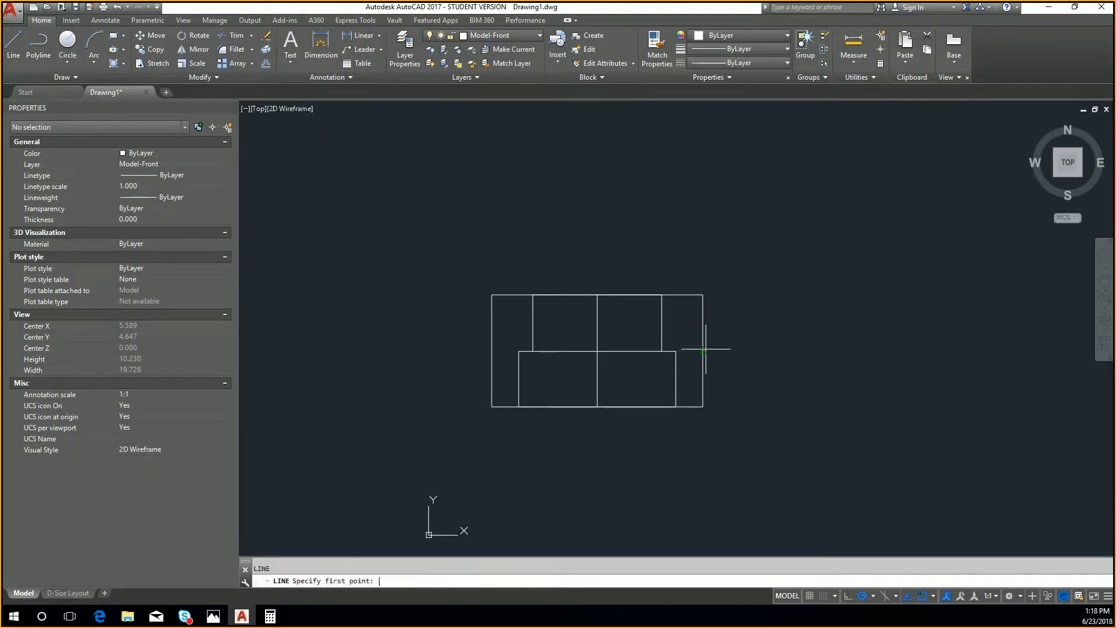
{"action": "left_click", "coordinate": [598, 294]}
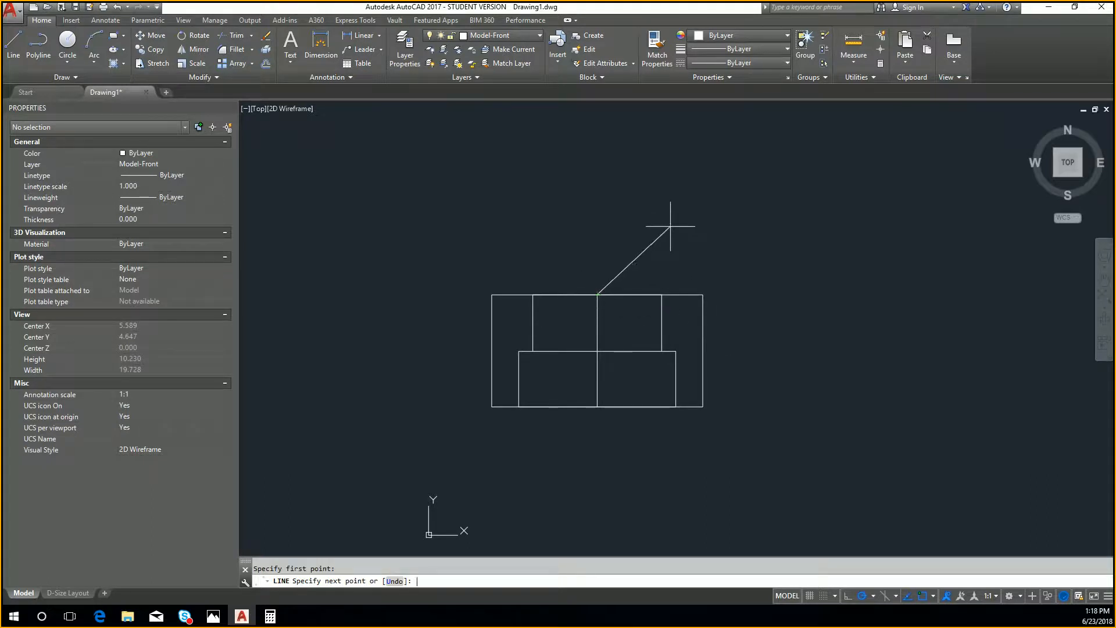
{"action": "key", "text": "Escape"}
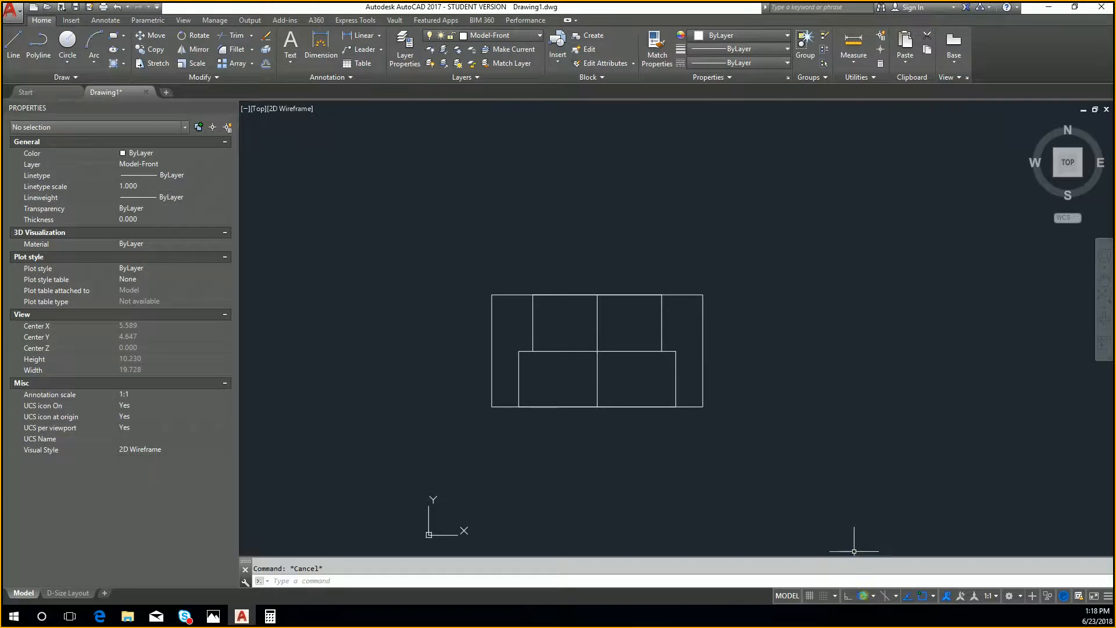
{"action": "key", "text": "space"}
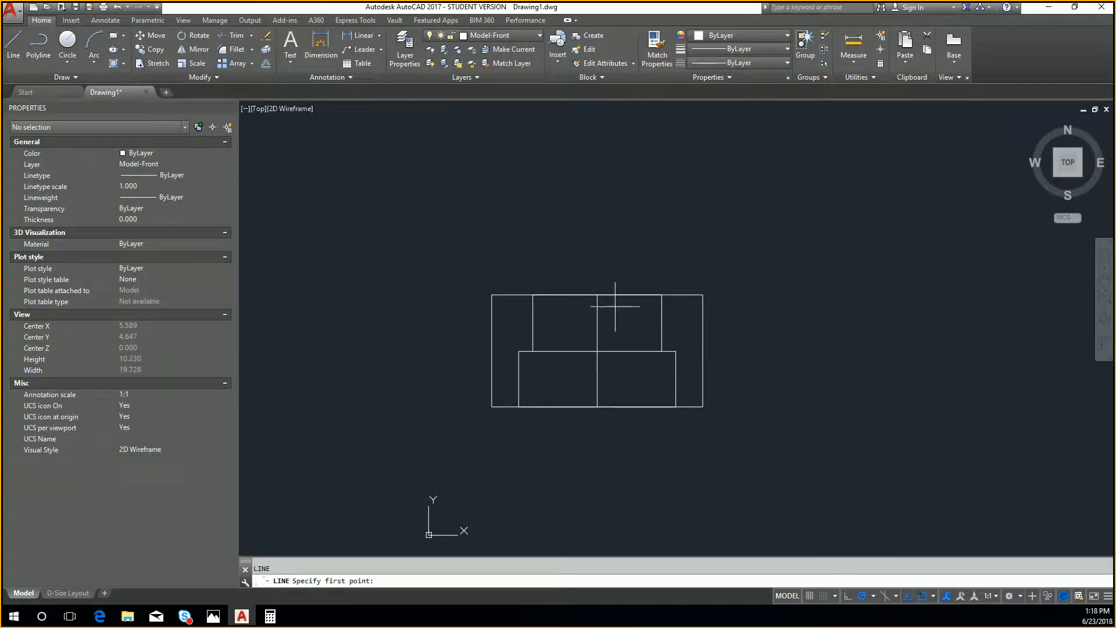
{"action": "left_click", "coordinate": [597, 295]}
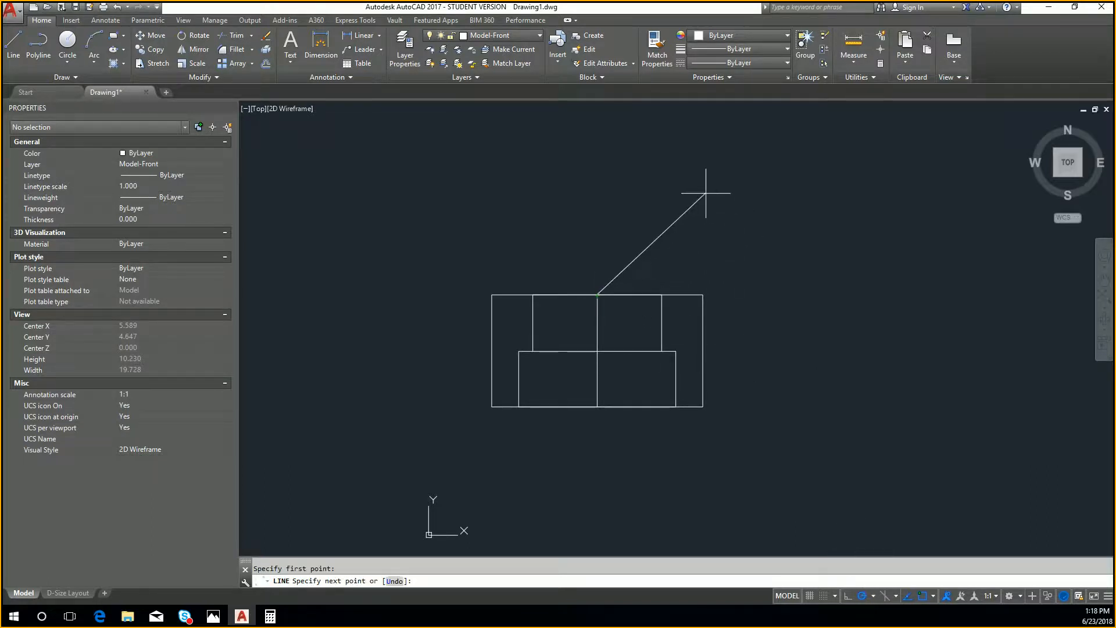
{"action": "key", "text": "Escape"}
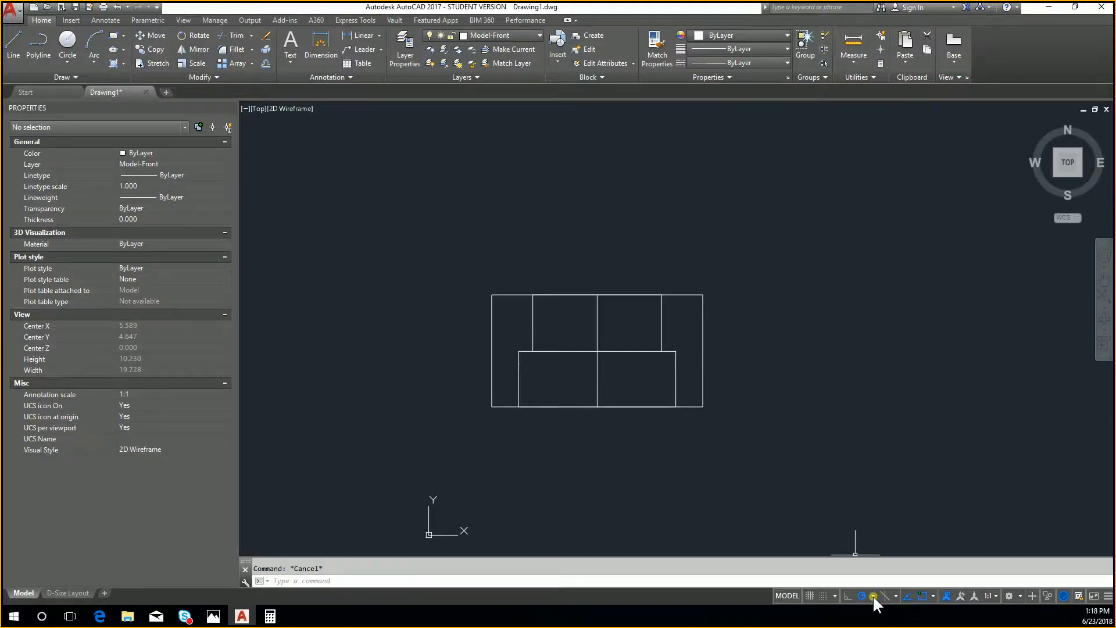
Check that polar tracking is on and review its increment angle and angle measurement settings
{"action": "left_click", "coordinate": [873, 596]}
{"action": "left_click", "coordinate": [861, 596]}
{"action": "left_click", "coordinate": [871, 595]}
{"action": "left_click", "coordinate": [873, 582]}
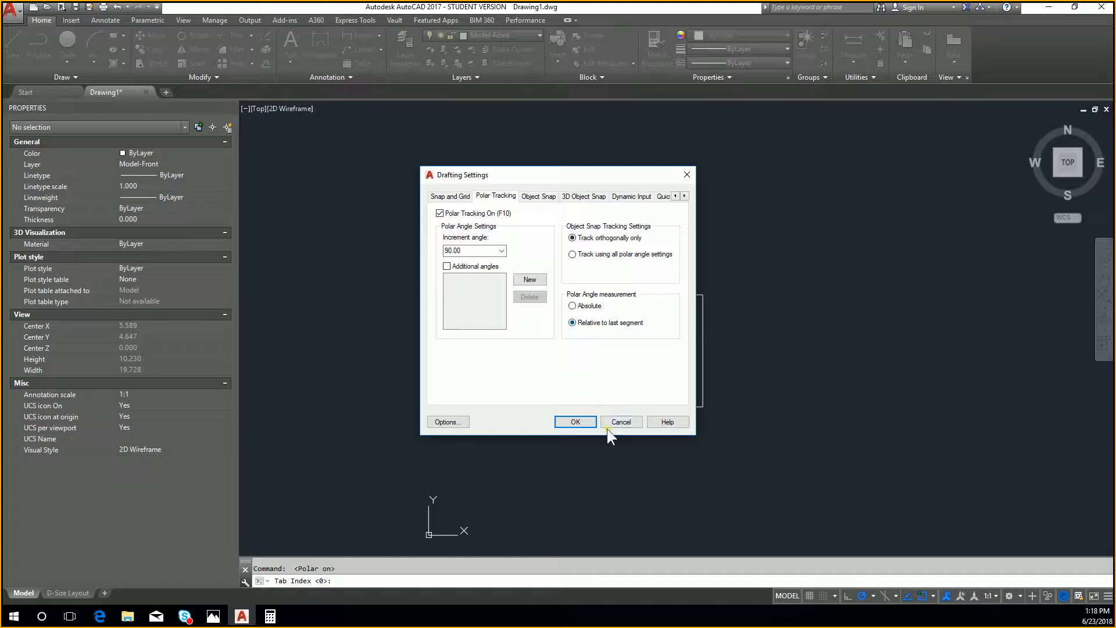
{"action": "left_click", "coordinate": [576, 422]}
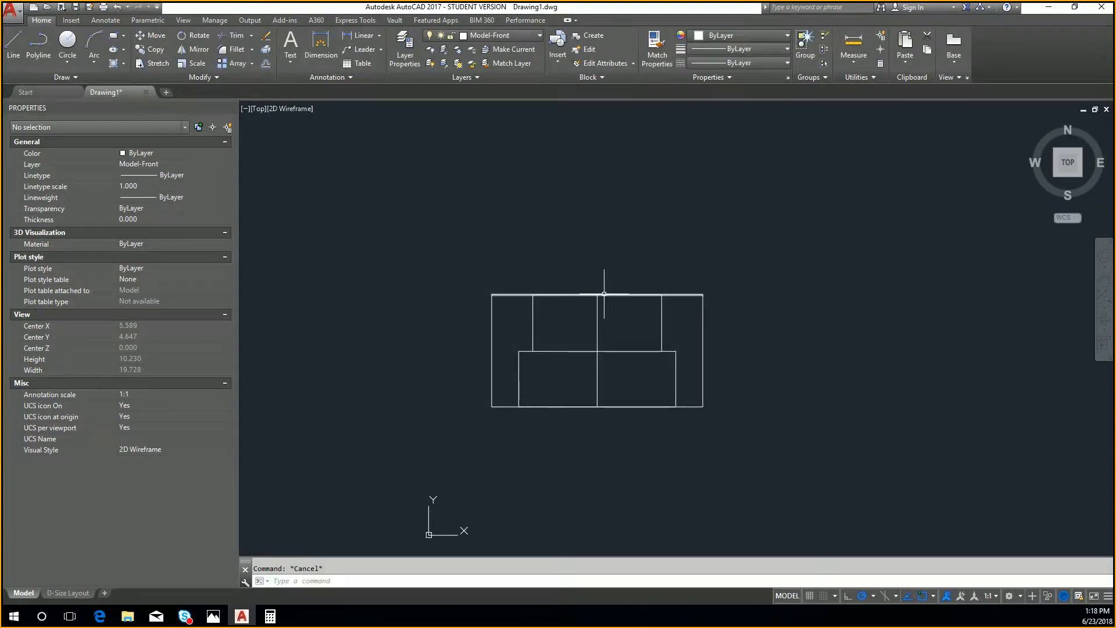
{"action": "type", "text": "l"}
{"action": "key", "text": "Return"}
{"action": "left_click", "coordinate": [598, 294]}
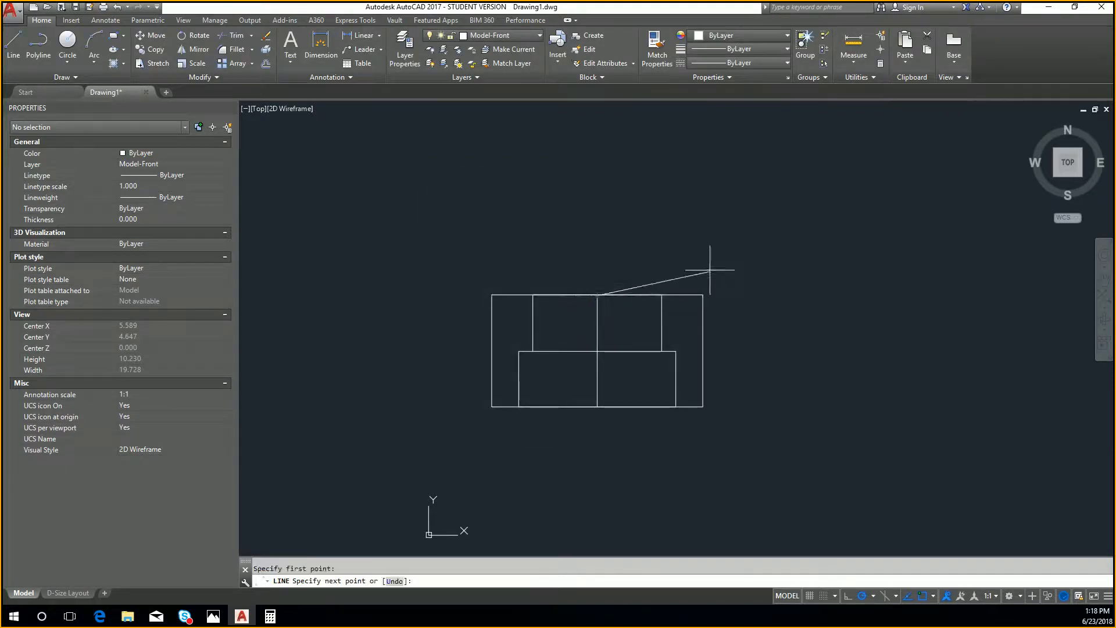
{"action": "key", "text": "Escape"}
Review the polar tracking, snap and grid, and 3D object snap pages of the drafting settings
{"action": "left_click", "coordinate": [872, 595]}
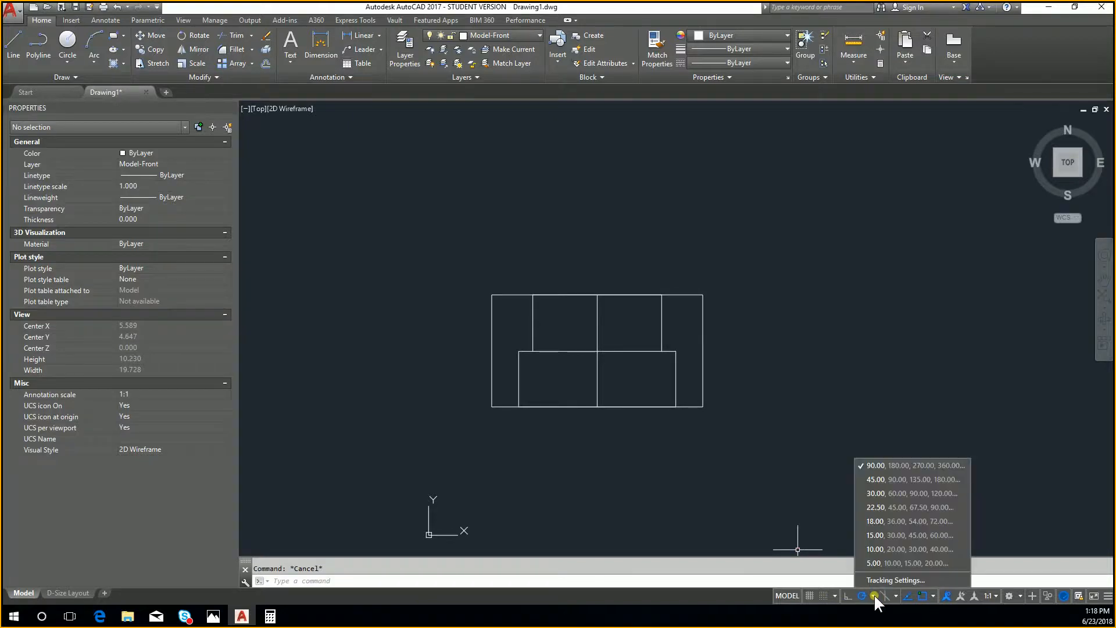
{"action": "left_click", "coordinate": [878, 581]}
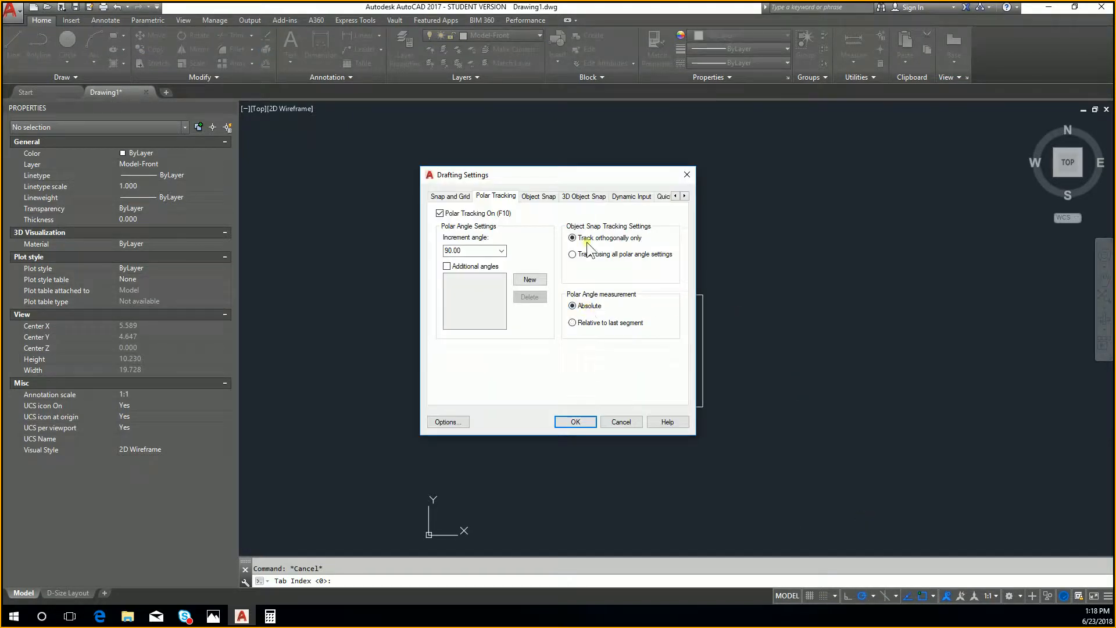
{"action": "left_click", "coordinate": [467, 196]}
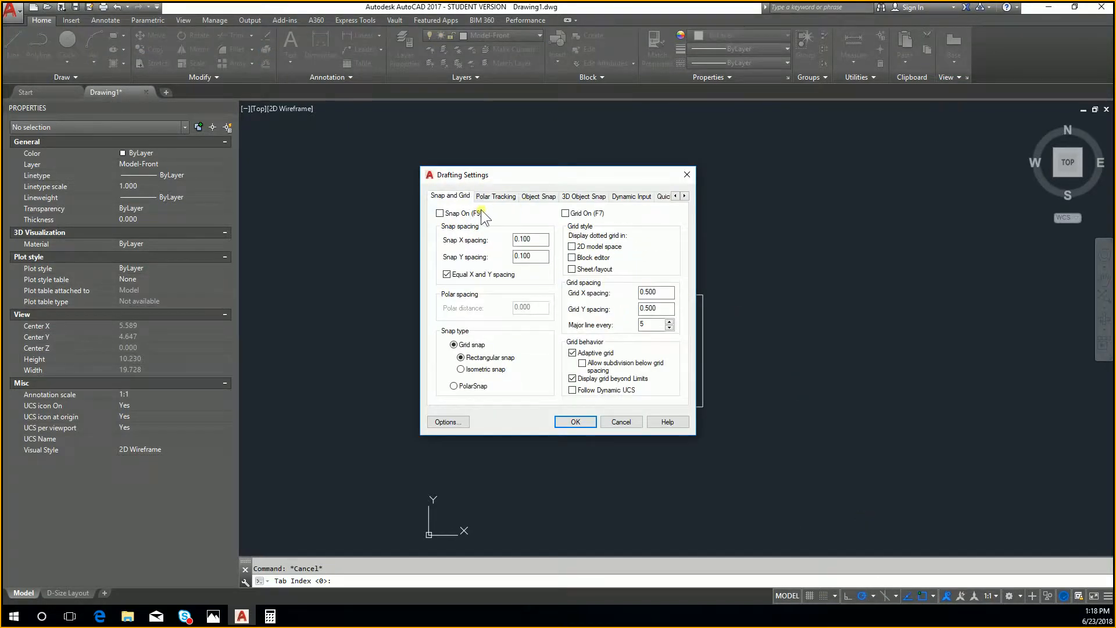
{"action": "left_click", "coordinate": [584, 197]}
{"action": "key", "text": "Escape"}
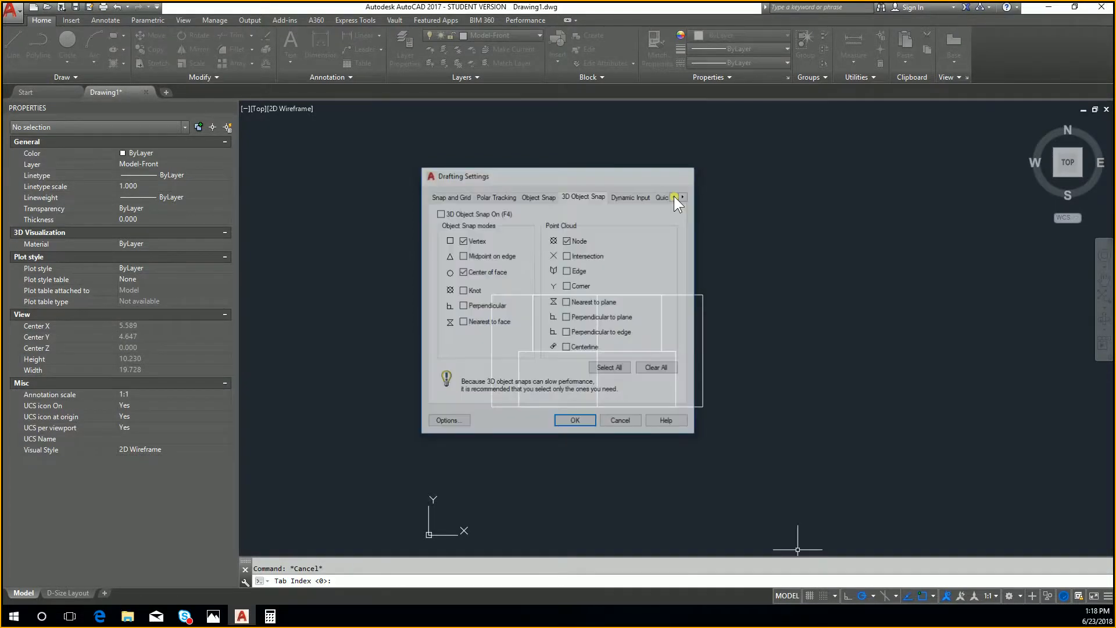
Test polar tracking with trial lines started in the empty area beside the profile and at its top edge's midpoint
{"action": "left_click", "coordinate": [862, 596]}
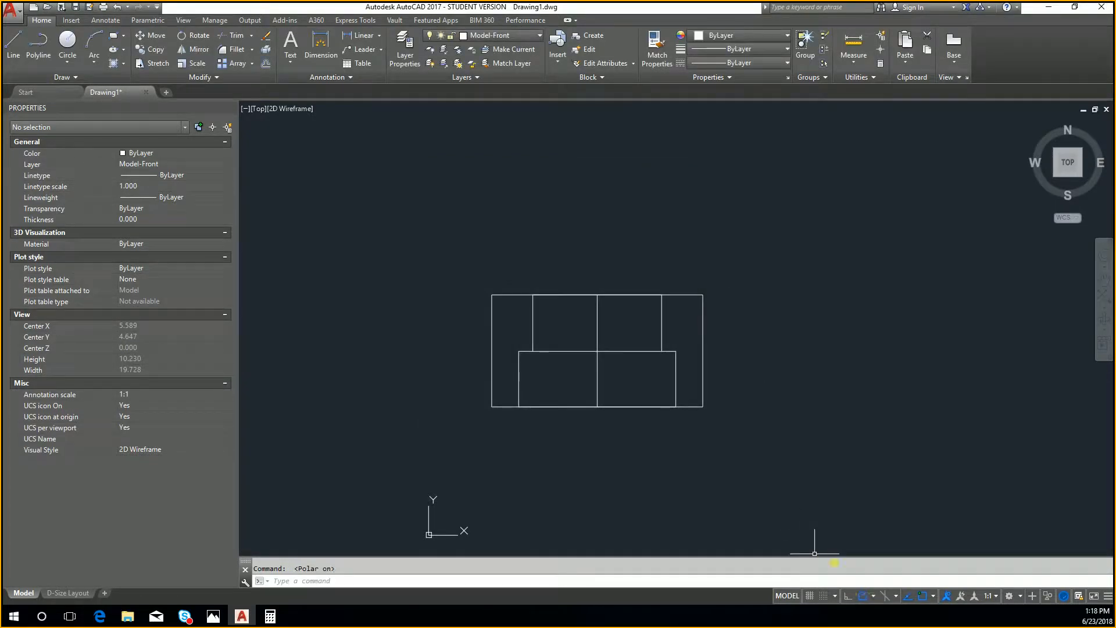
{"action": "left_click", "coordinate": [800, 351]}
{"action": "key", "text": "Escape"}
{"action": "type", "text": "l"}
{"action": "key", "text": "Return"}
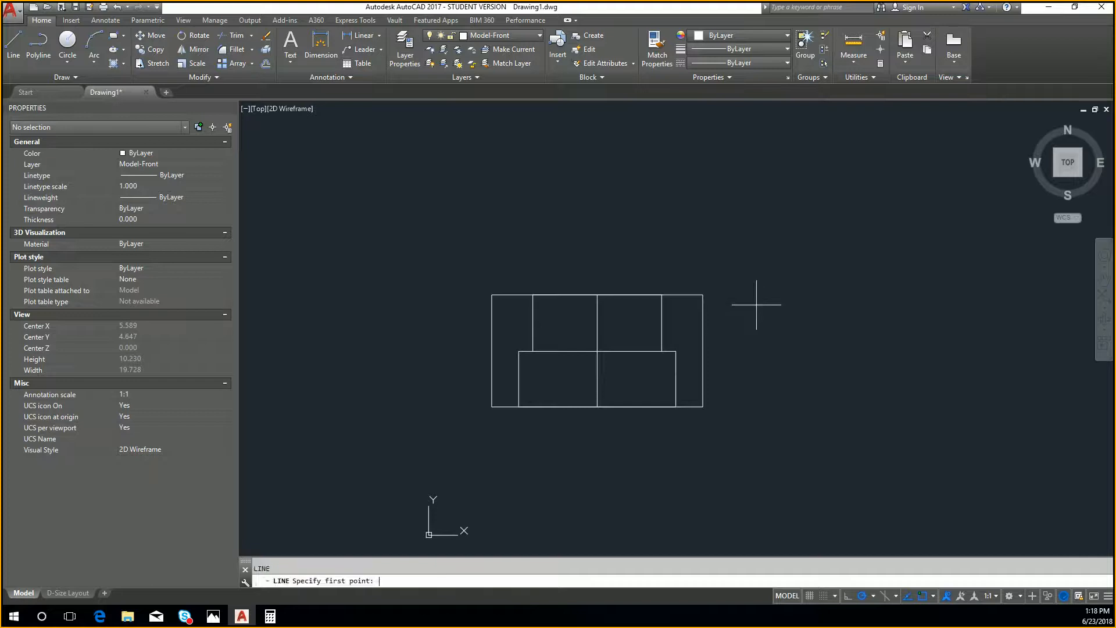
{"action": "left_click", "coordinate": [757, 305]}
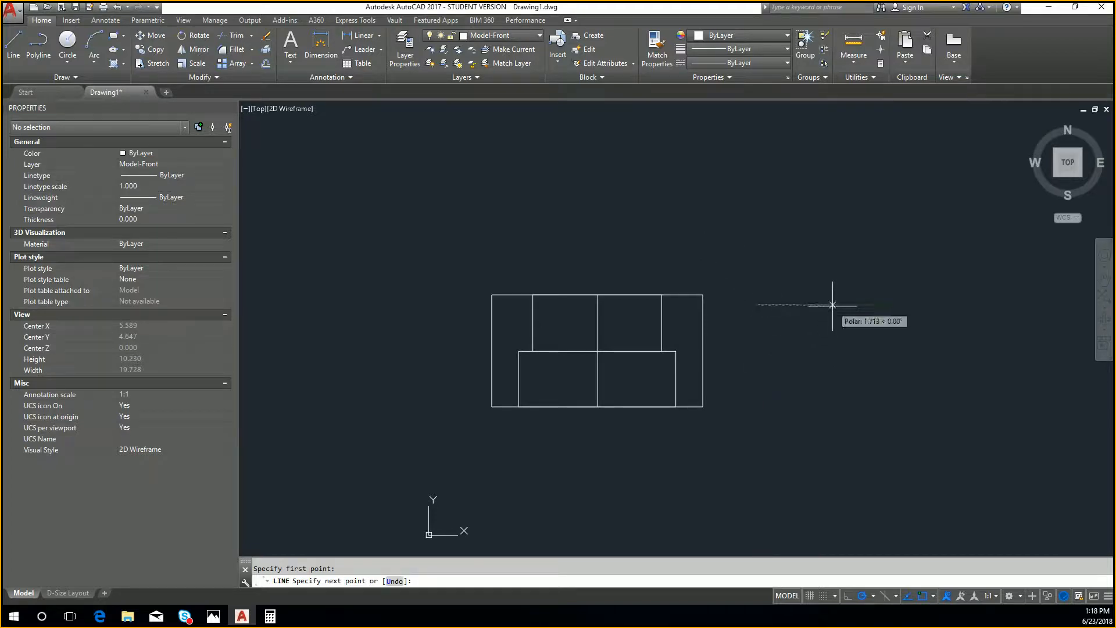
{"action": "key", "text": "Escape"}
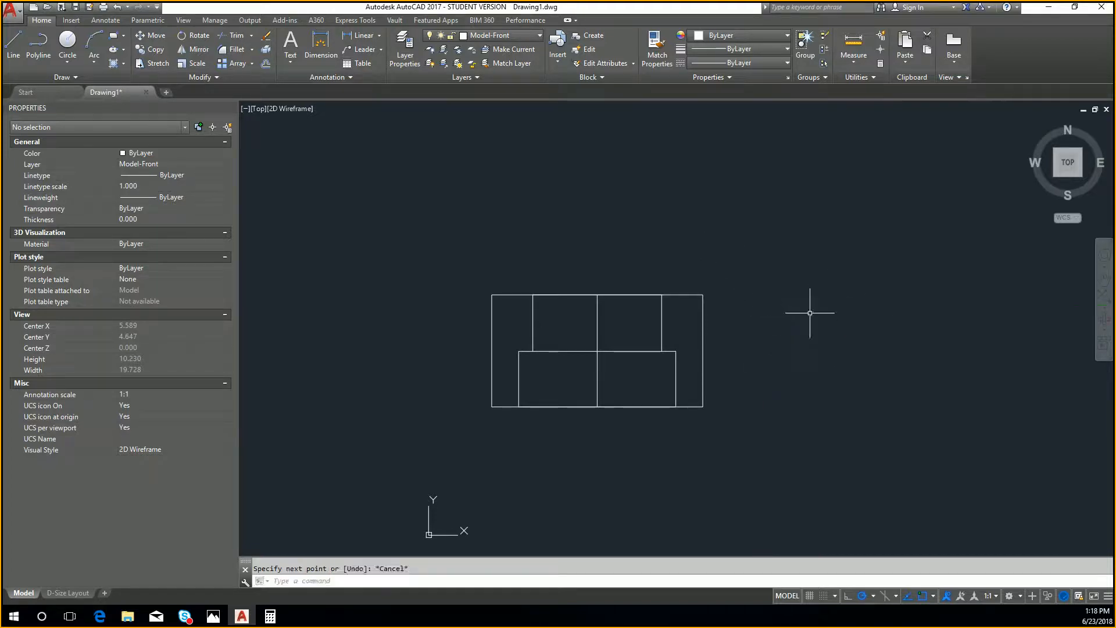
{"action": "key", "text": "Return"}
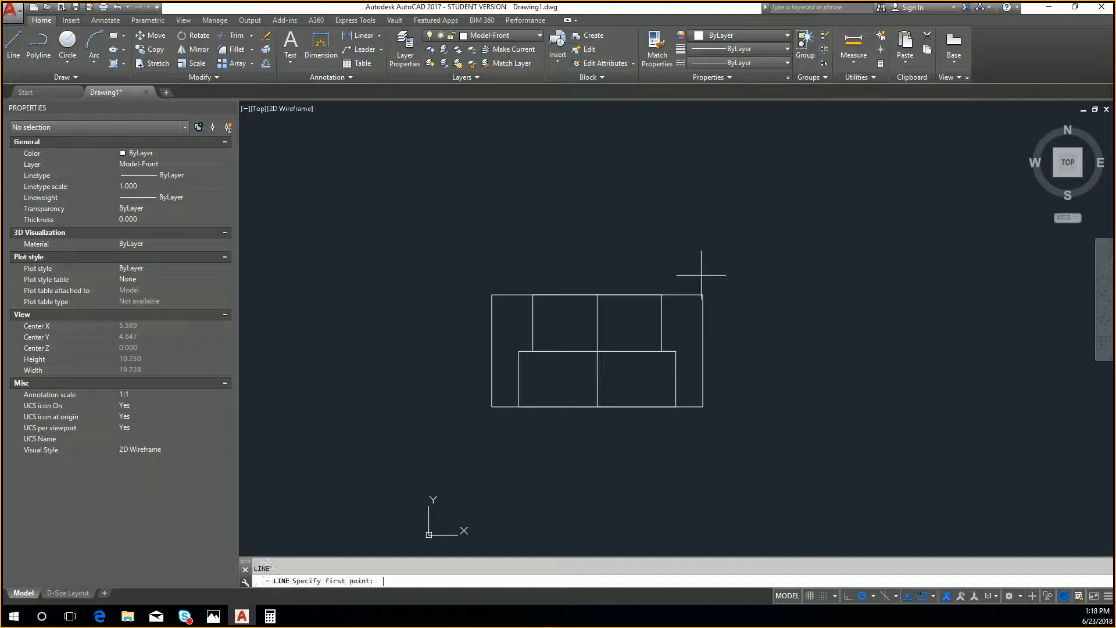
{"action": "left_click", "coordinate": [598, 295]}
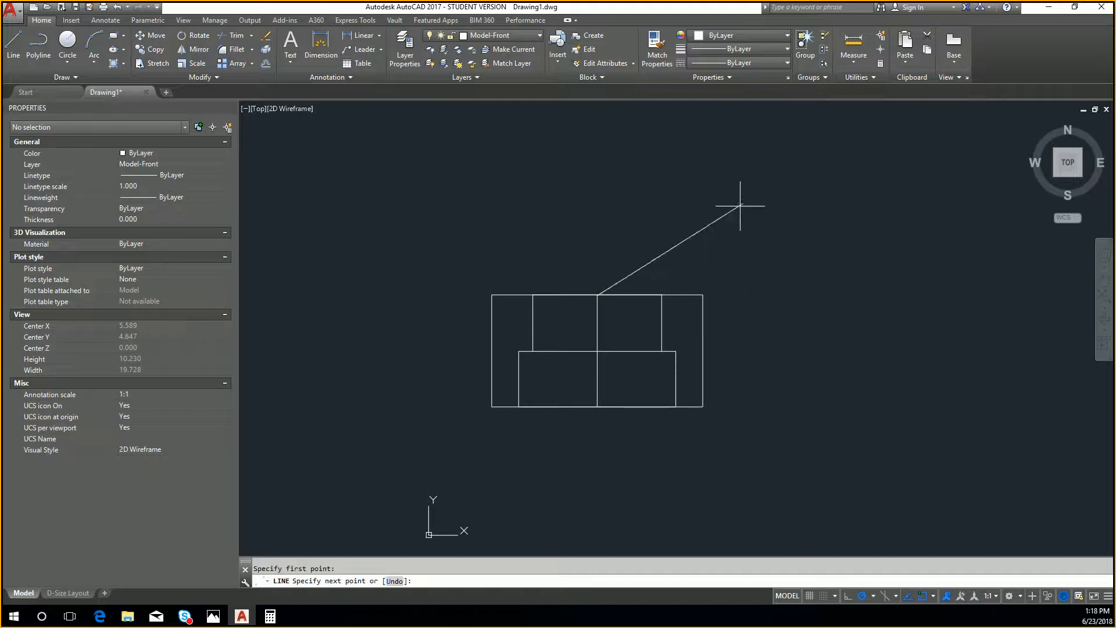
{"action": "key", "text": "Escape"}
Reset the unnamed user profile to its default settings in the program options
{"action": "left_click", "coordinate": [10, 9]}
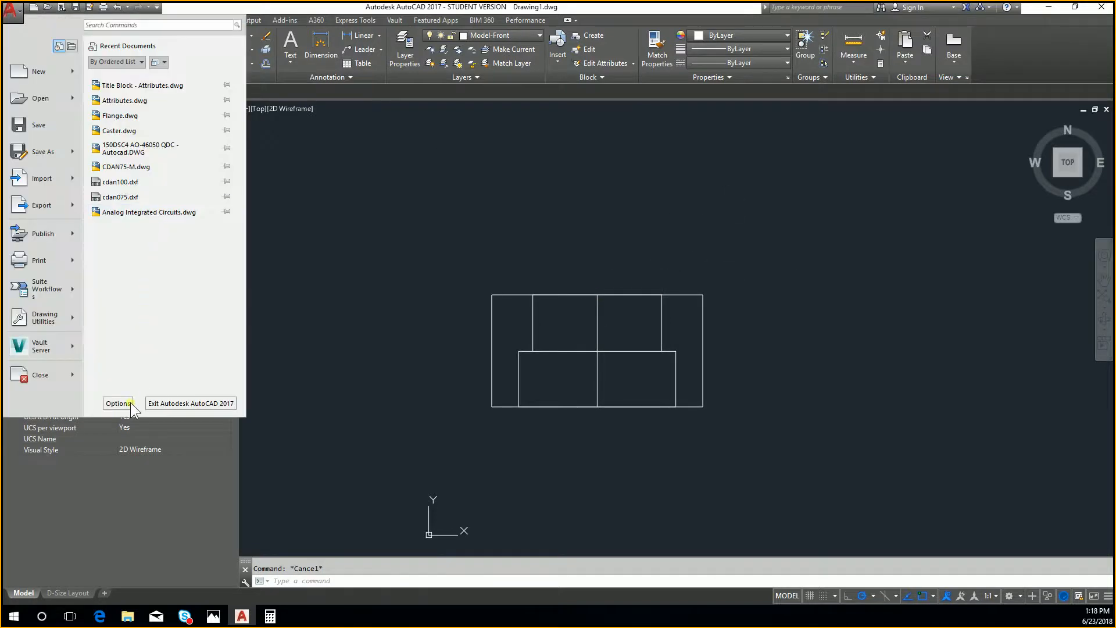
{"action": "left_click", "coordinate": [571, 170]}
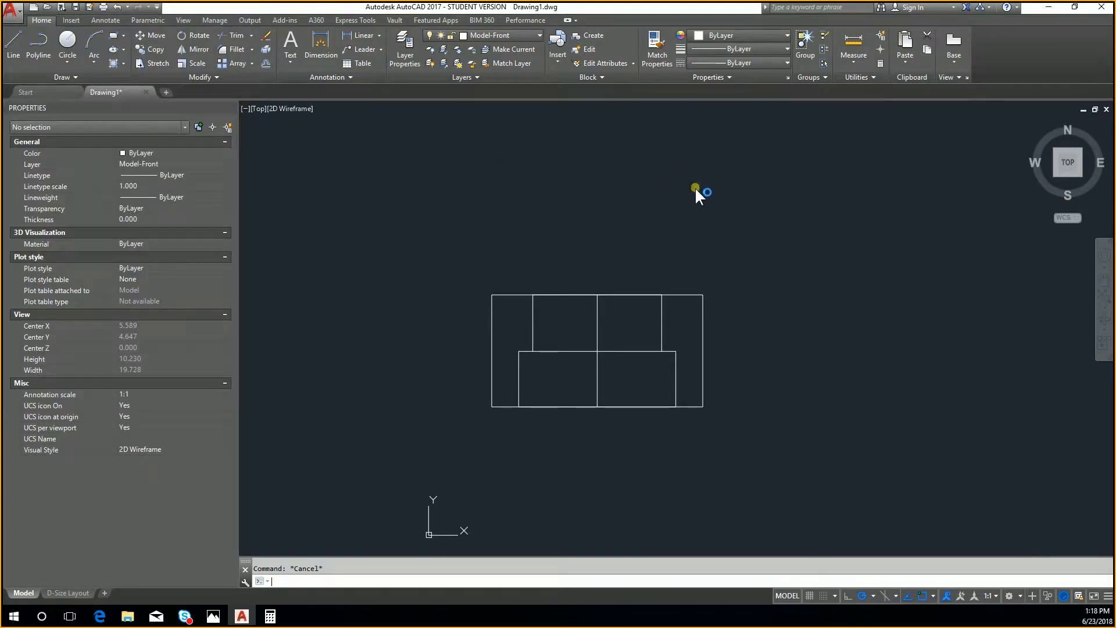
{"action": "left_click", "coordinate": [725, 172]}
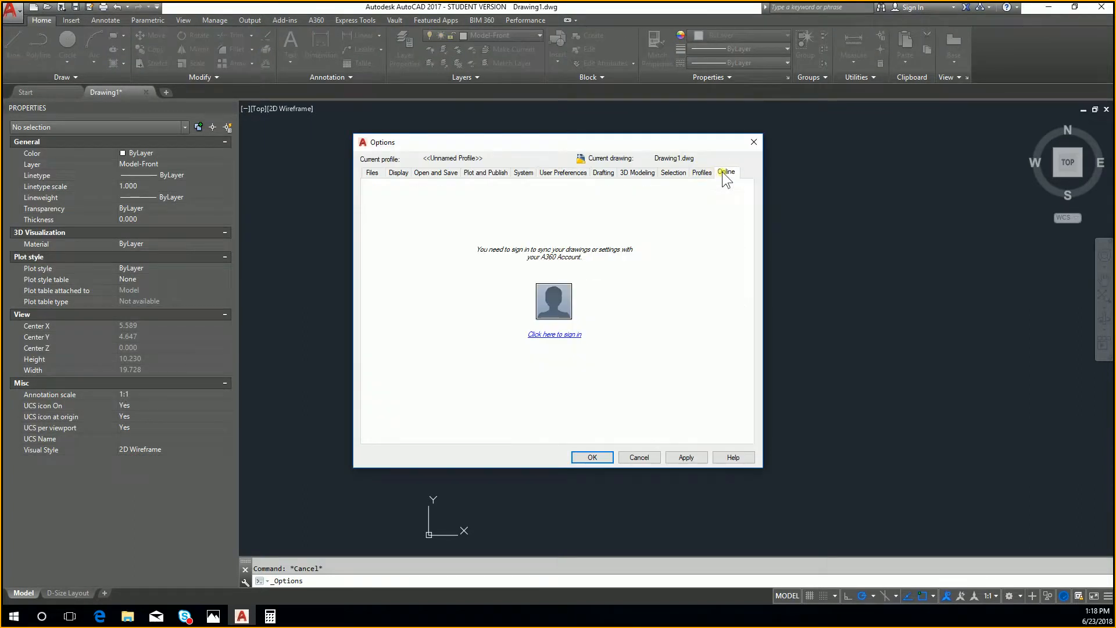
{"action": "left_click", "coordinate": [702, 172]}
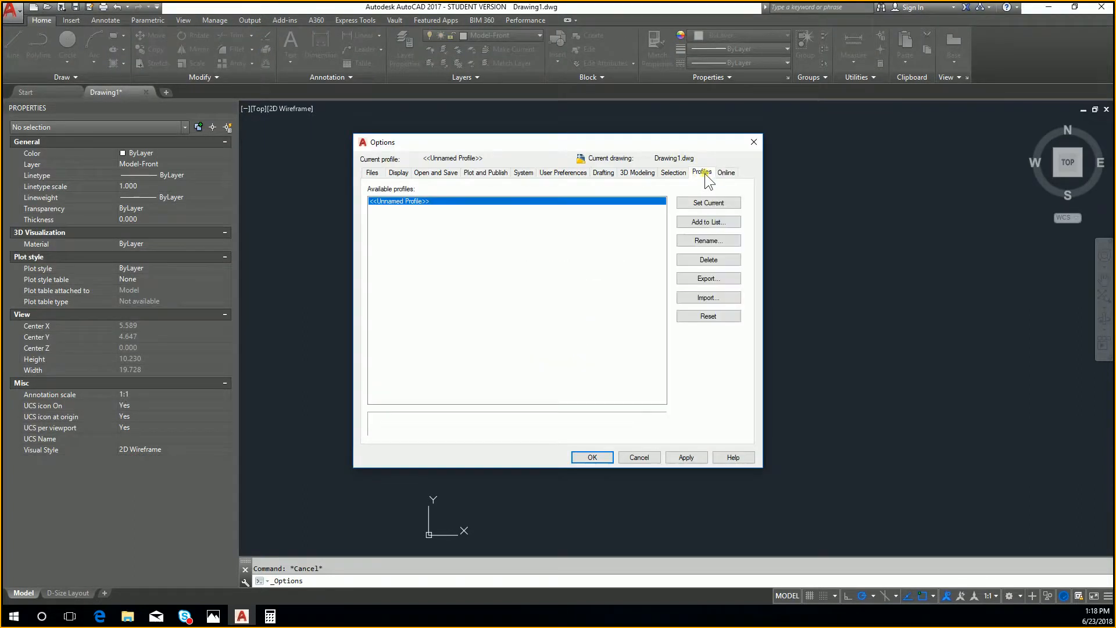
{"action": "left_click", "coordinate": [713, 312]}
{"action": "left_click", "coordinate": [553, 340]}
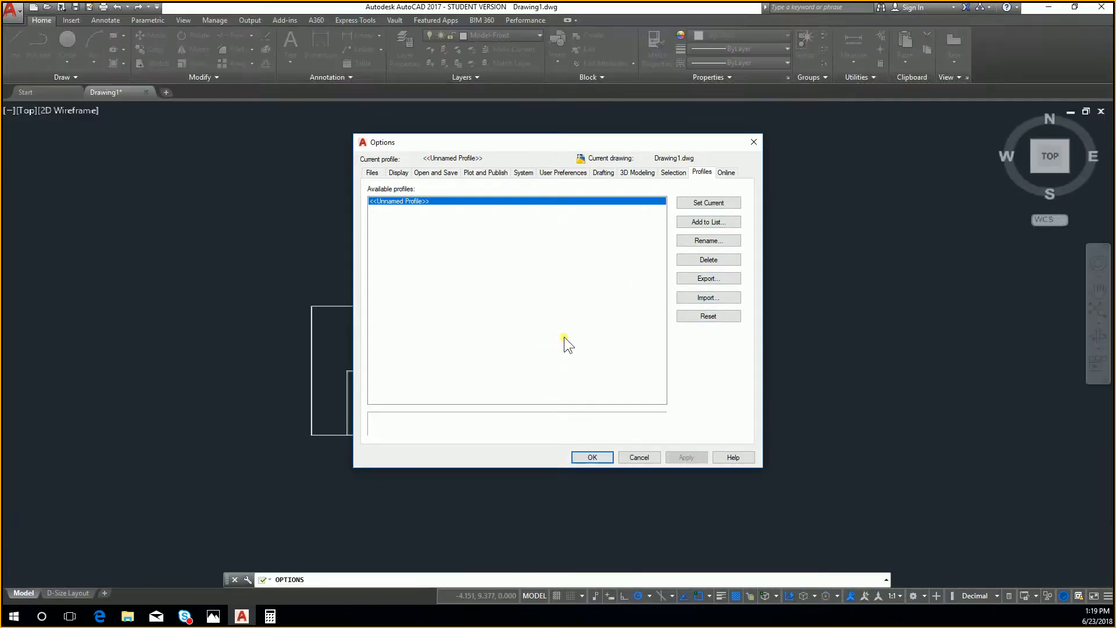
{"action": "left_click", "coordinate": [592, 458]}
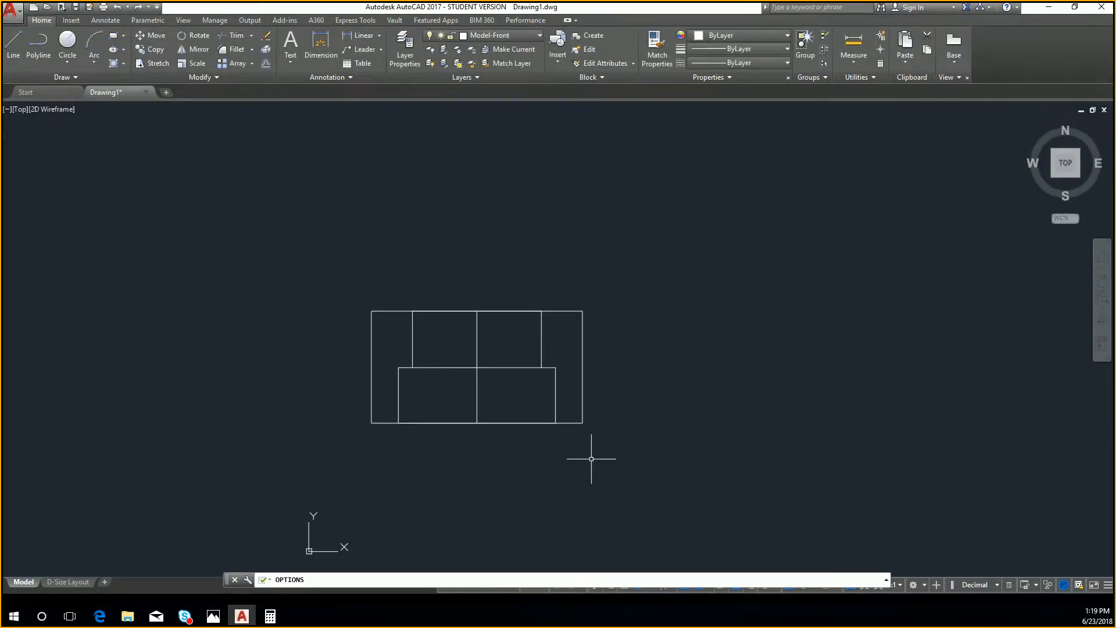
Test polar tracking with a trial line from the profile's top edge midpoint, toggling polar off and on
{"action": "type", "text": "l"}
{"action": "key", "text": "Return"}
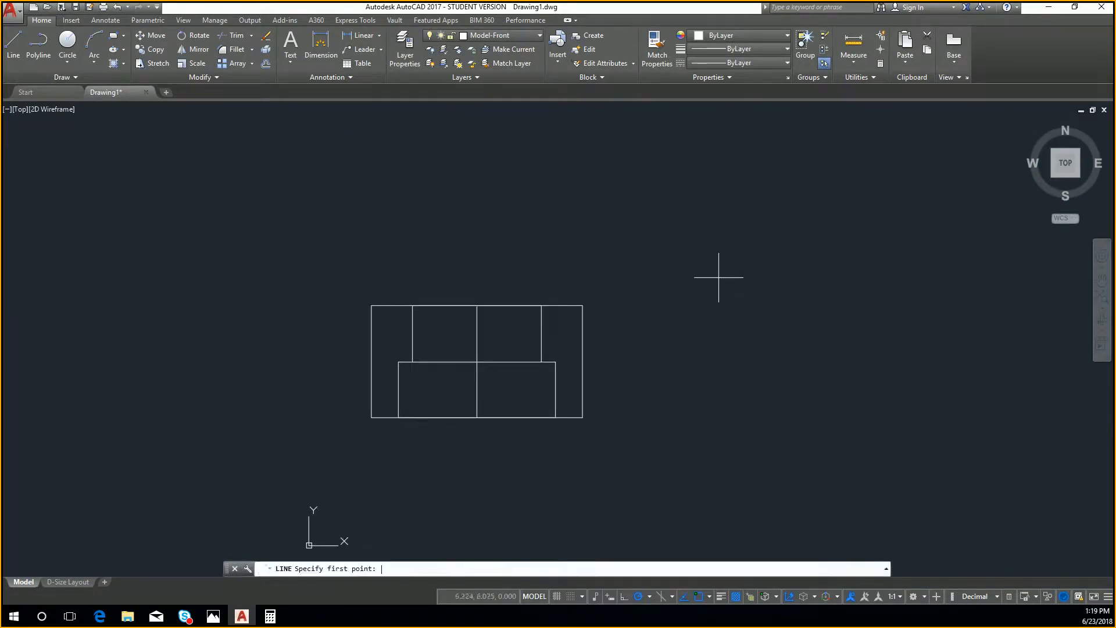
{"action": "left_click", "coordinate": [477, 305]}
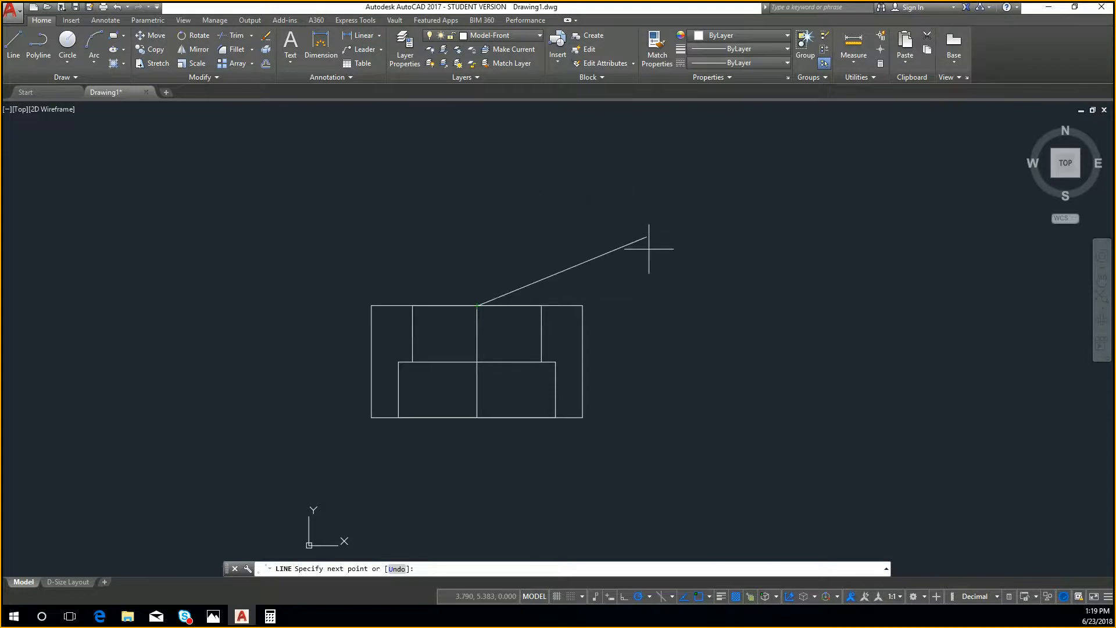
{"action": "left_click", "coordinate": [638, 595]}
{"action": "left_click", "coordinate": [637, 595]}
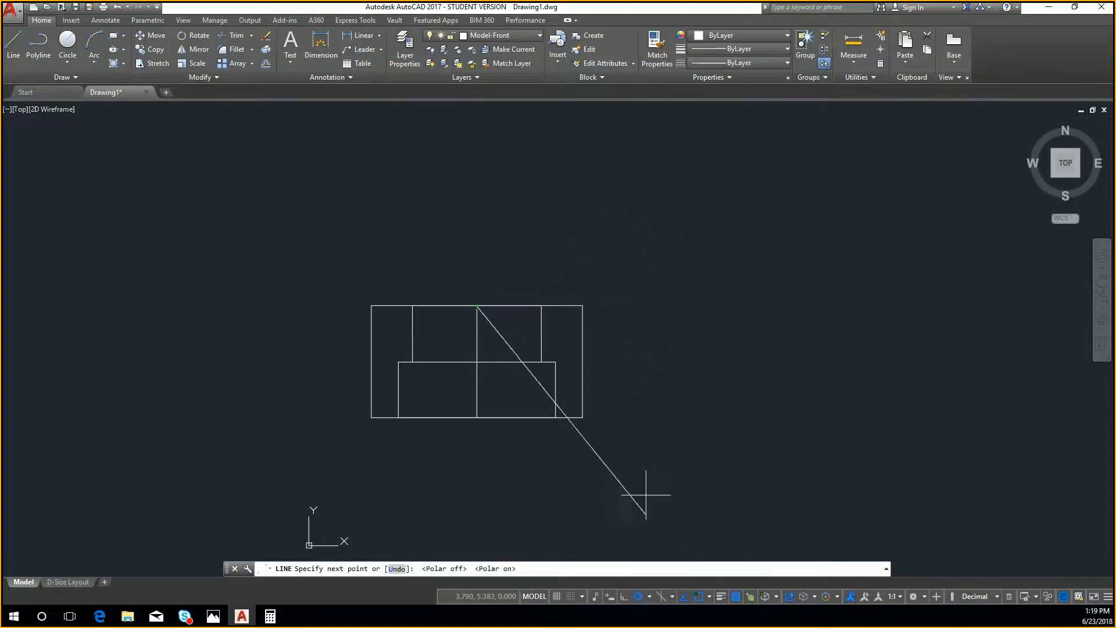
{"action": "left_click", "coordinate": [651, 594]}
{"action": "key", "text": "Escape"}
{"action": "key", "text": "Escape"}
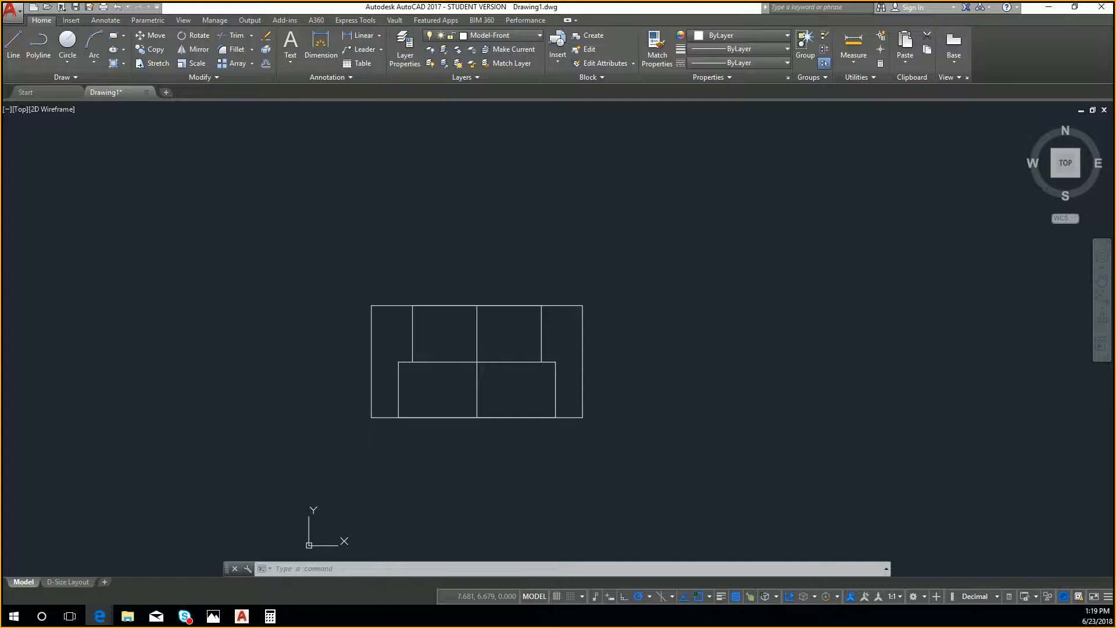
Review the display, open and save, plot and publish, drafting, and user preferences pages of the program options
{"action": "left_click", "coordinate": [11, 10]}
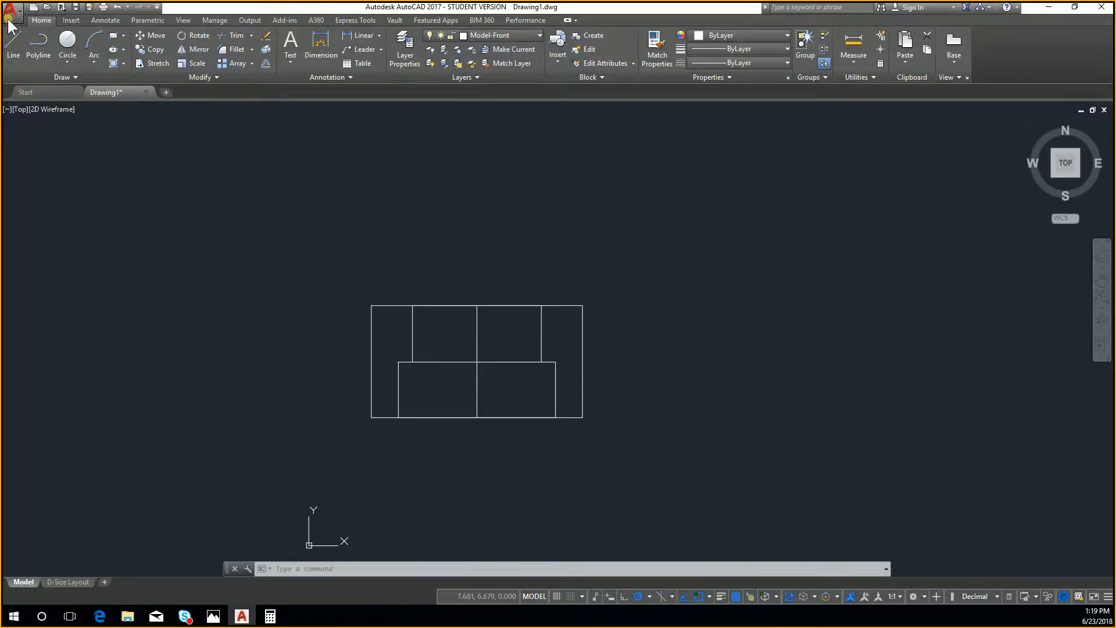
{"action": "left_click", "coordinate": [119, 403]}
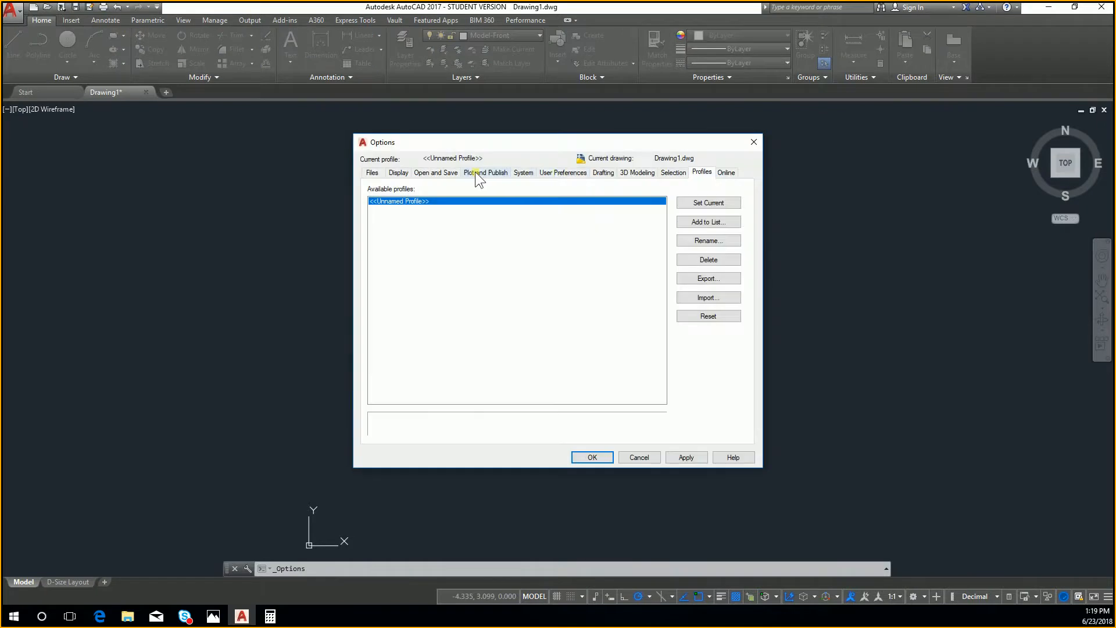
{"action": "left_click", "coordinate": [398, 173]}
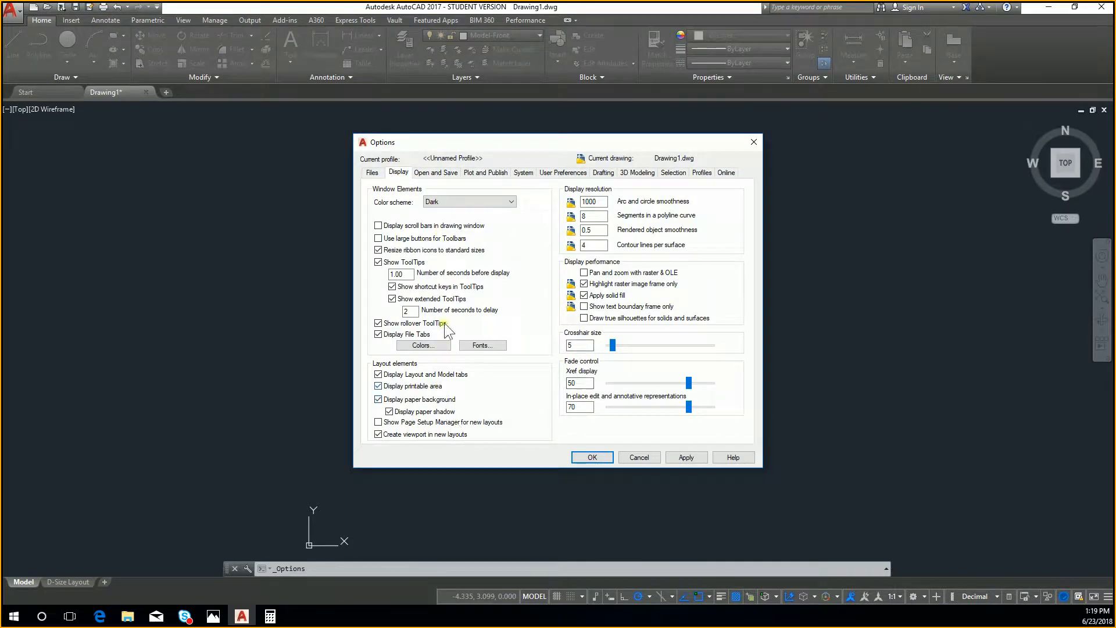
{"action": "left_click", "coordinate": [433, 173]}
{"action": "left_click", "coordinate": [482, 172]}
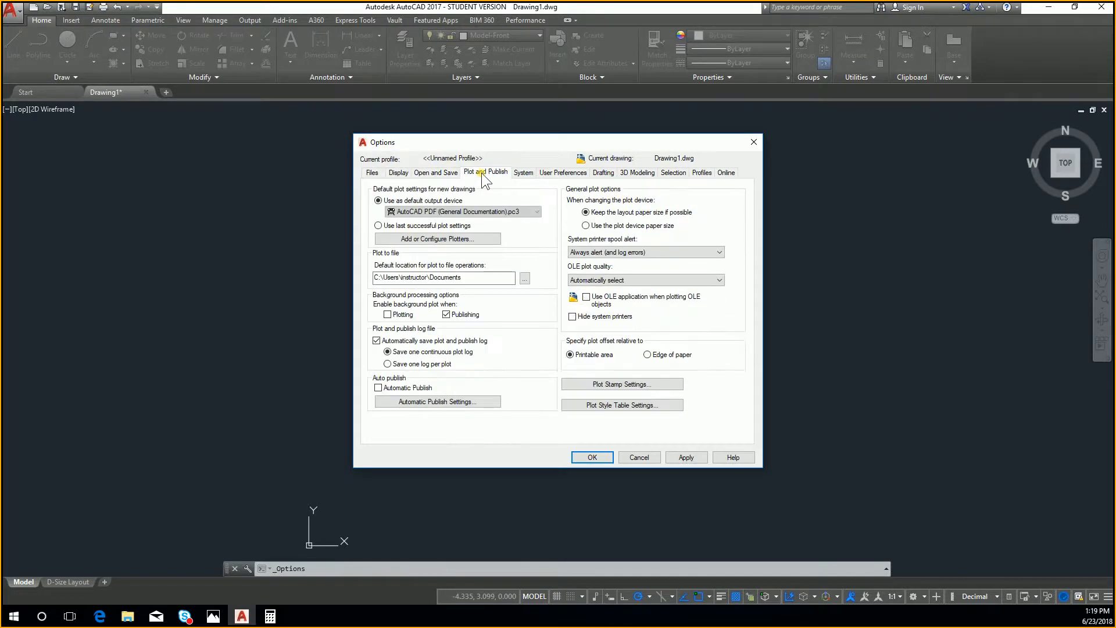
{"action": "left_click", "coordinate": [525, 173]}
{"action": "key", "text": "ctrl+shift+Tab"}
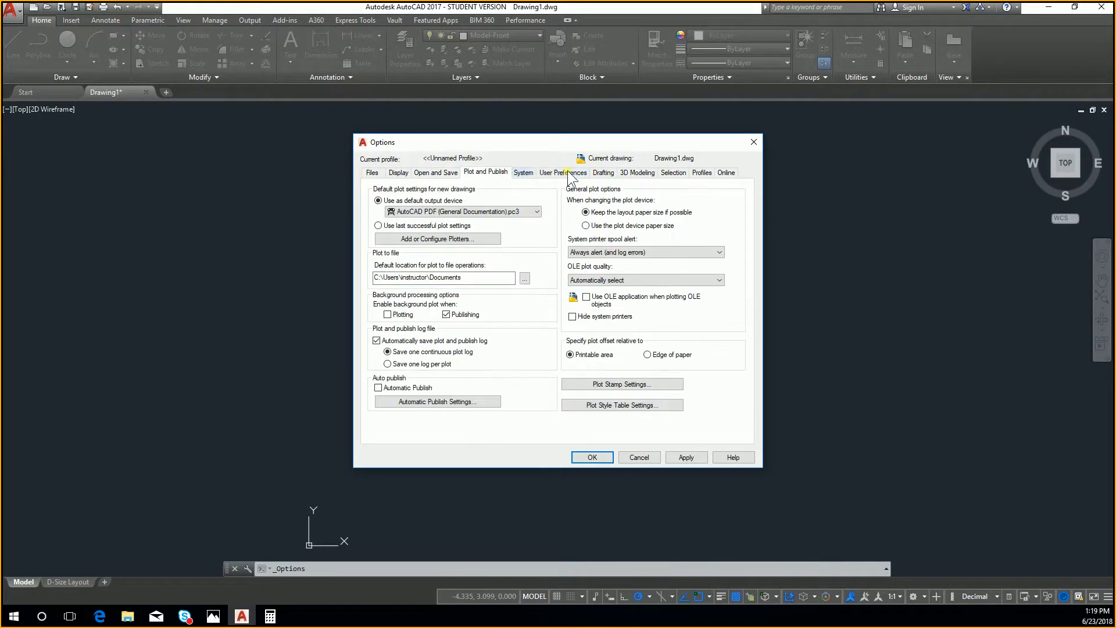
{"action": "left_click", "coordinate": [605, 173]}
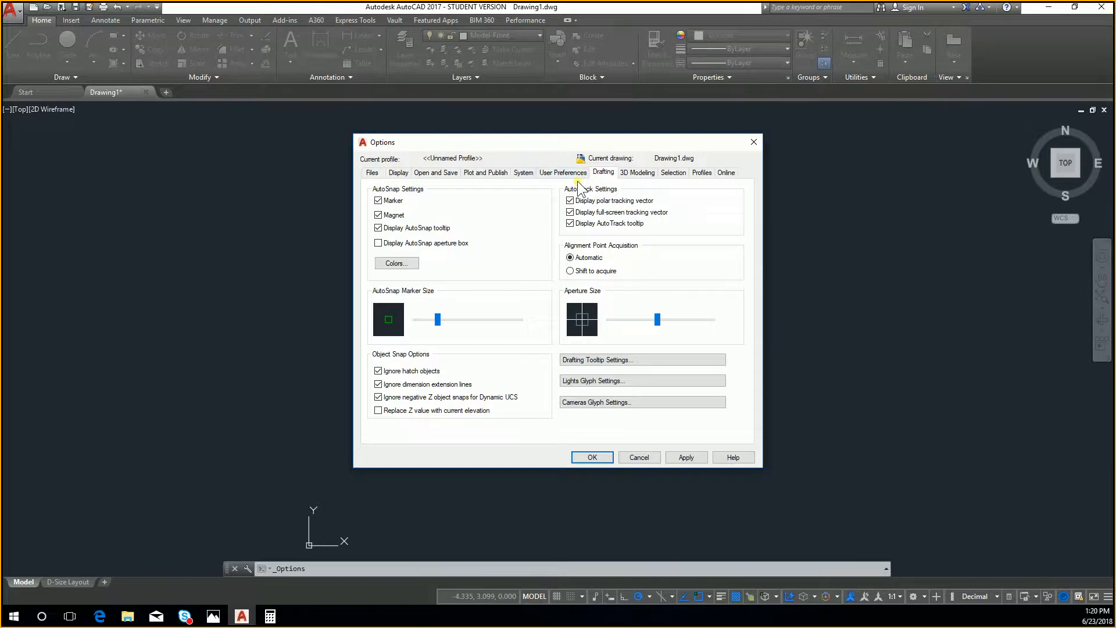
{"action": "left_click", "coordinate": [563, 173]}
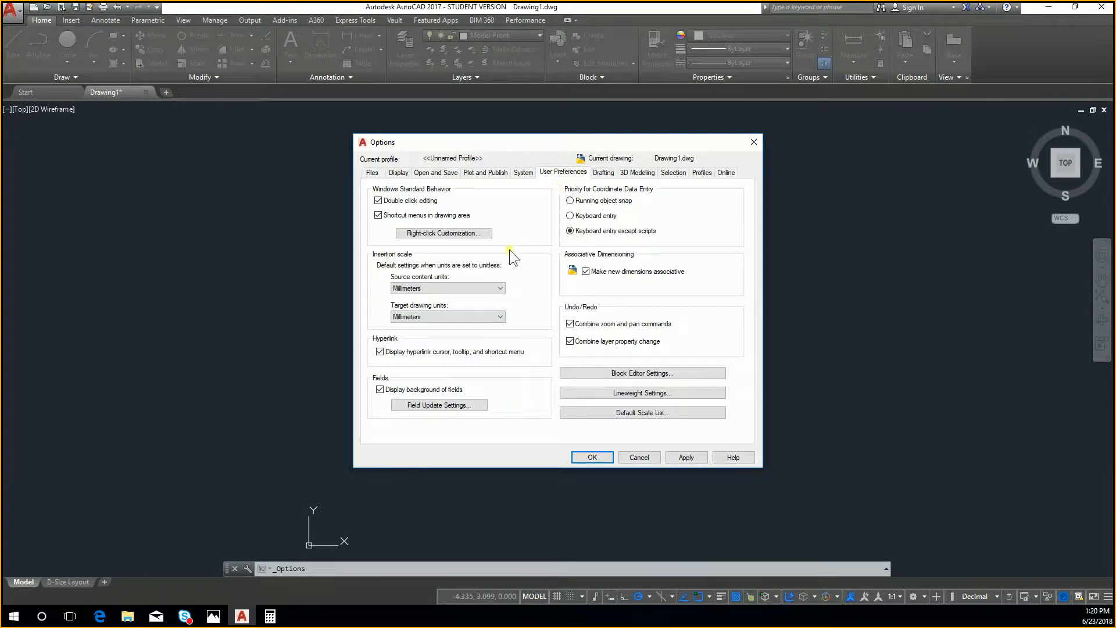
{"action": "left_click", "coordinate": [640, 457]}
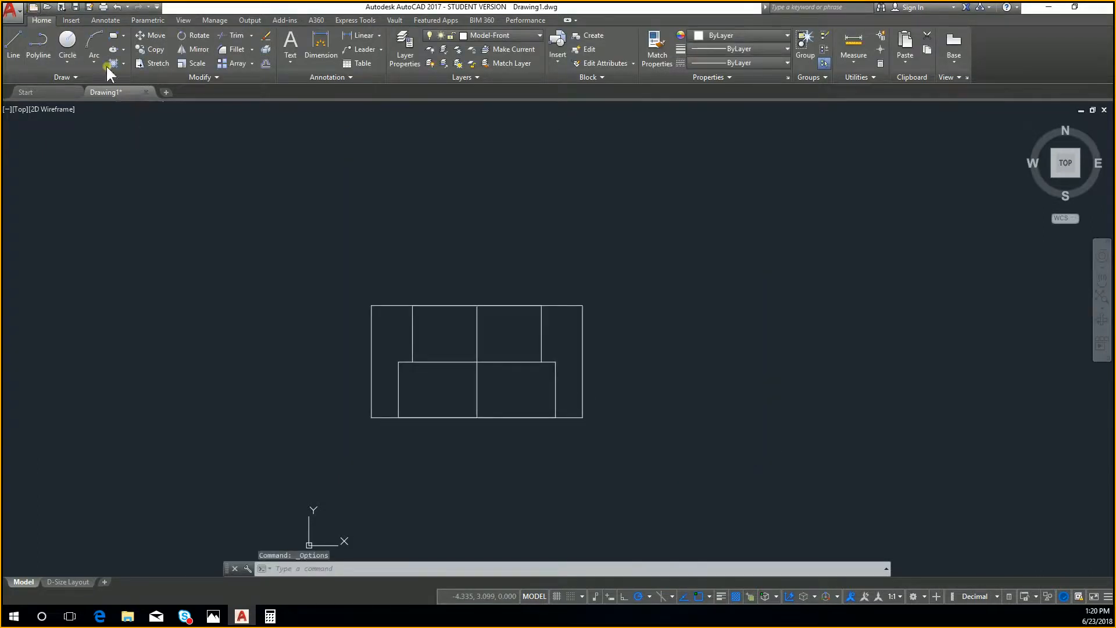
Create a new drawing from the acad.dwt template
{"action": "key", "text": "ctrl+n"}
{"action": "left_click", "coordinate": [532, 232]}
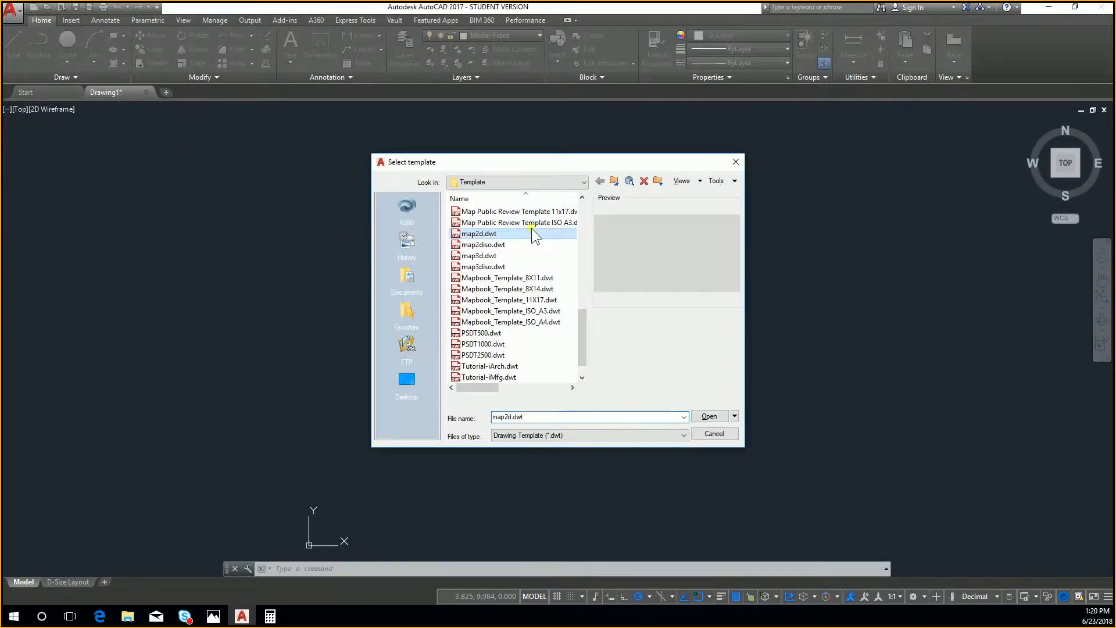
{"action": "scroll", "coordinate": [523, 239], "scroll_direction": "up", "scroll_amount": 10}
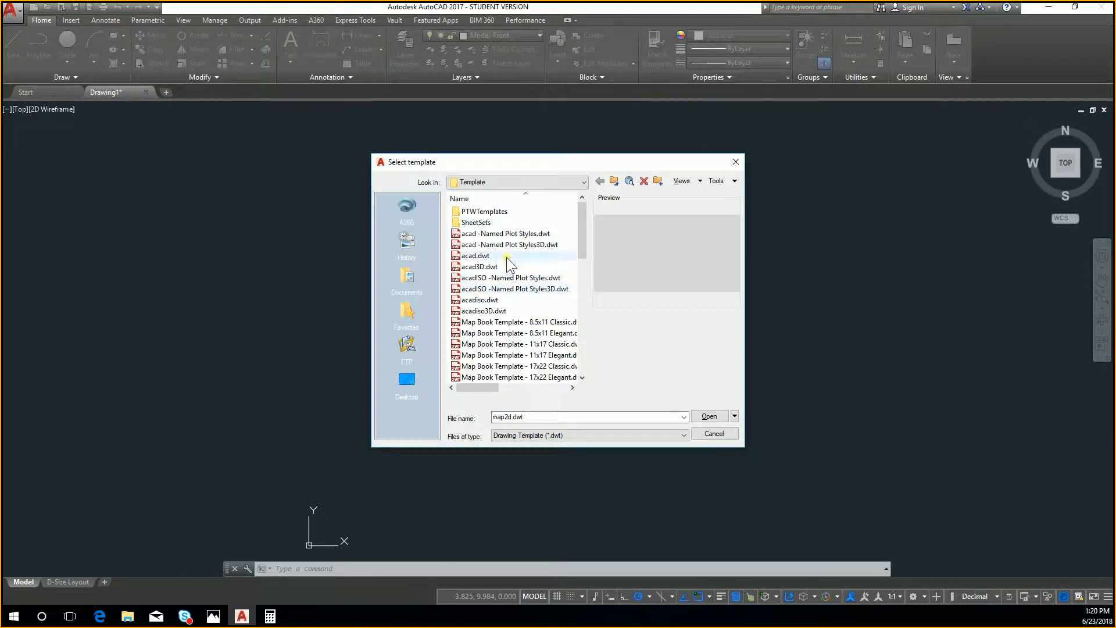
{"action": "double_click", "coordinate": [507, 257]}
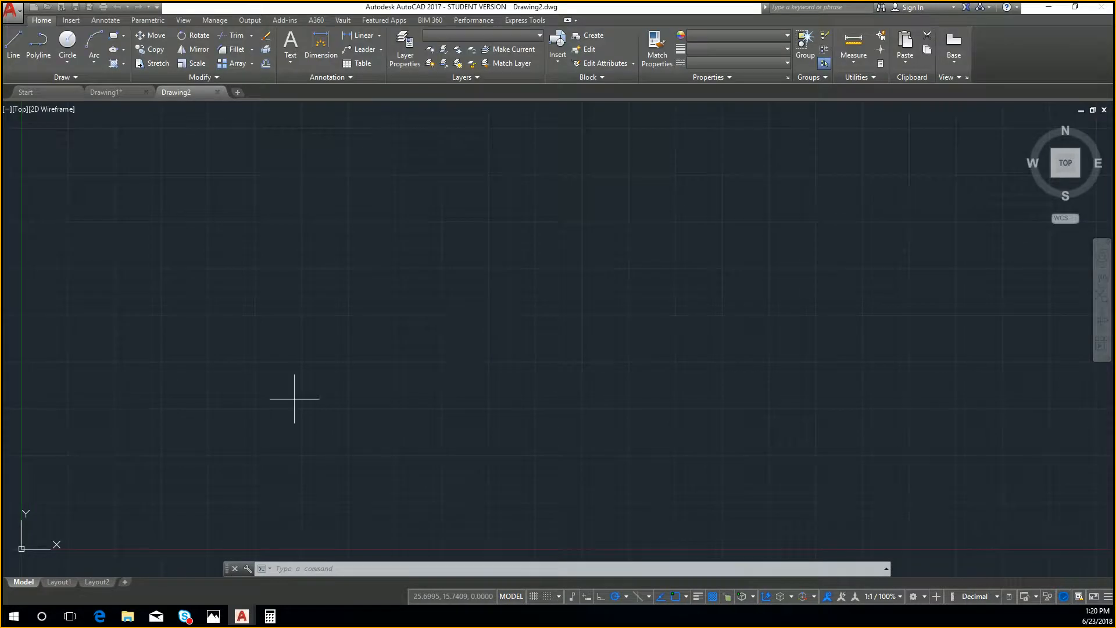
Test polar tracking with a trial line in the new blank drawing
{"action": "type", "text": "1"}
{"action": "key", "text": "Return"}
{"action": "left_click", "coordinate": [333, 354]}
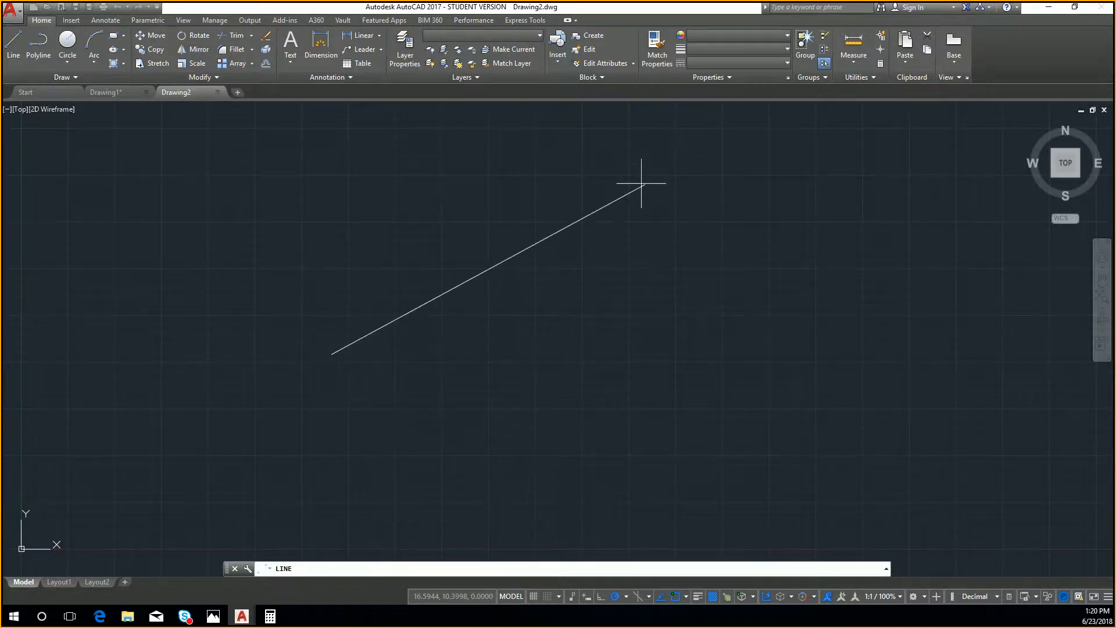
{"action": "key", "text": "Escape"}
{"action": "key", "text": "Escape"}
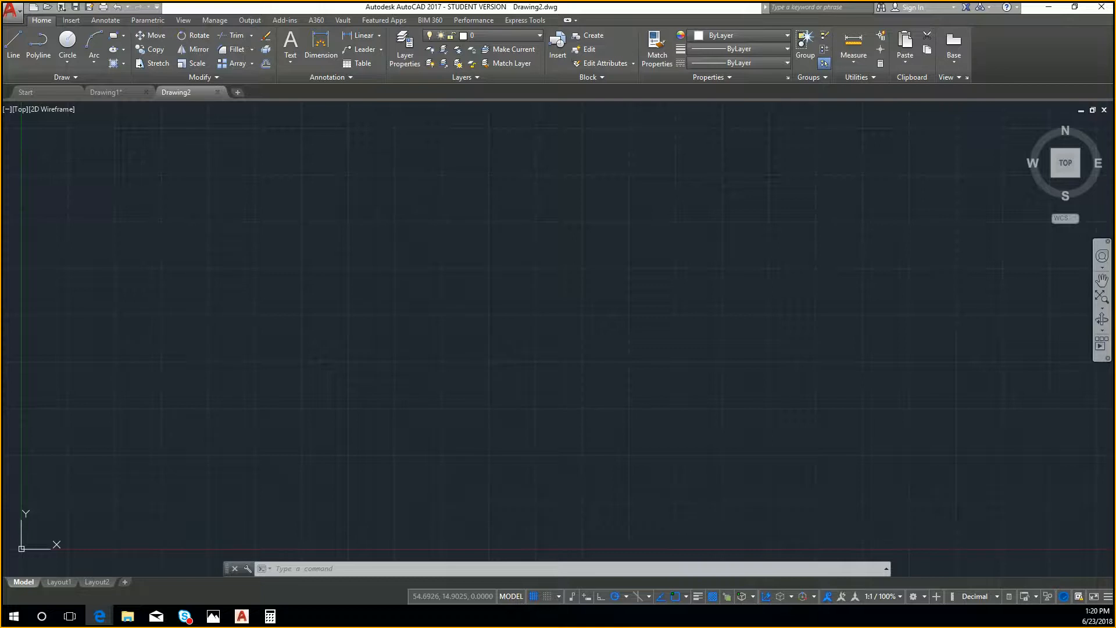
Test a second trial line in the blank drawing and close Drawing2
{"action": "left_click_drag", "start_coordinate": [606, 561], "coordinate": [752, 558]}
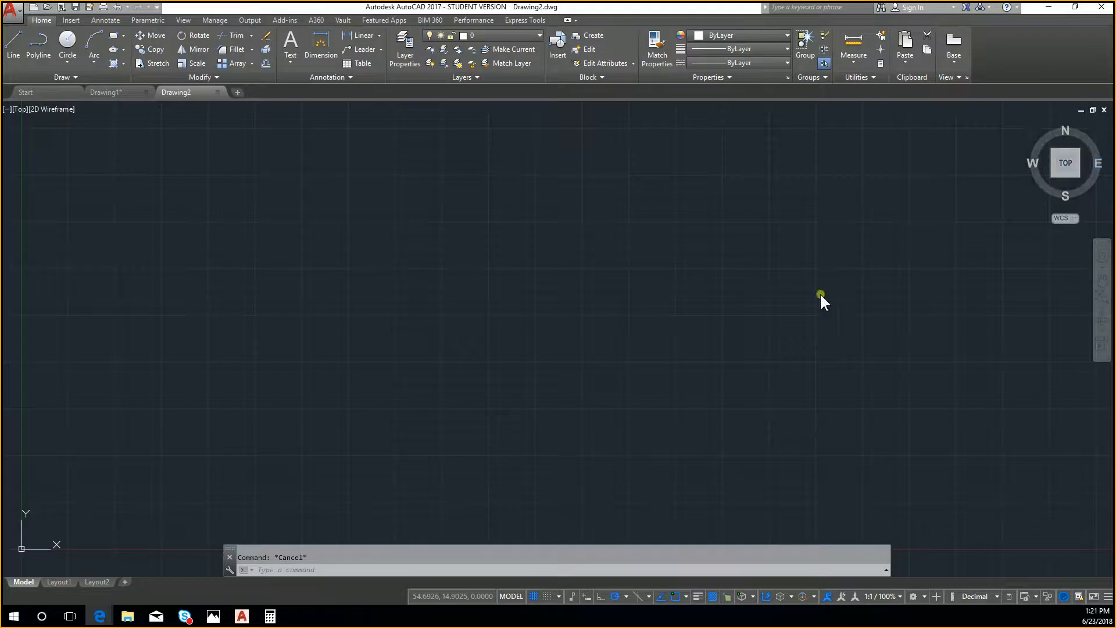
{"action": "left_click", "coordinate": [711, 262]}
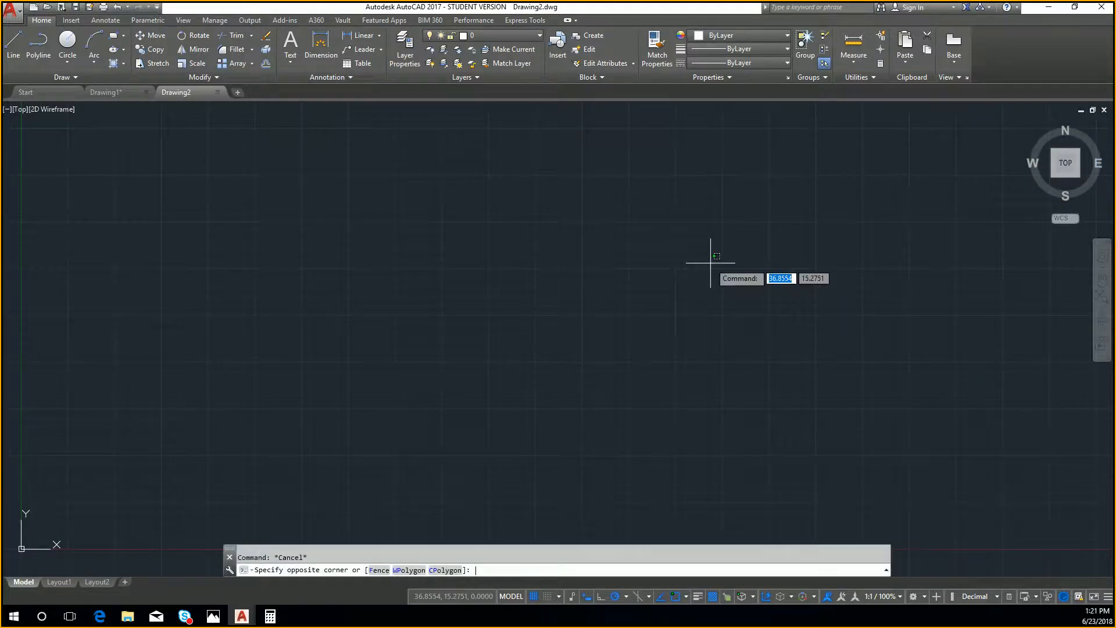
{"action": "left_click", "coordinate": [390, 299]}
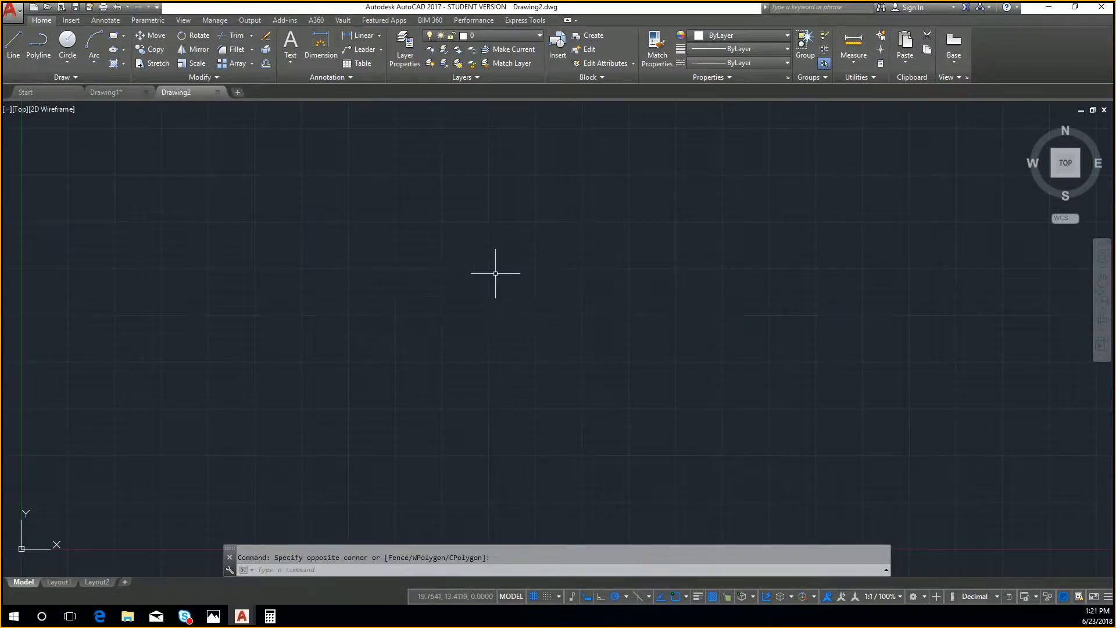
{"action": "key", "text": "l"}
{"action": "key", "text": "Return"}
{"action": "left_click", "coordinate": [460, 310]}
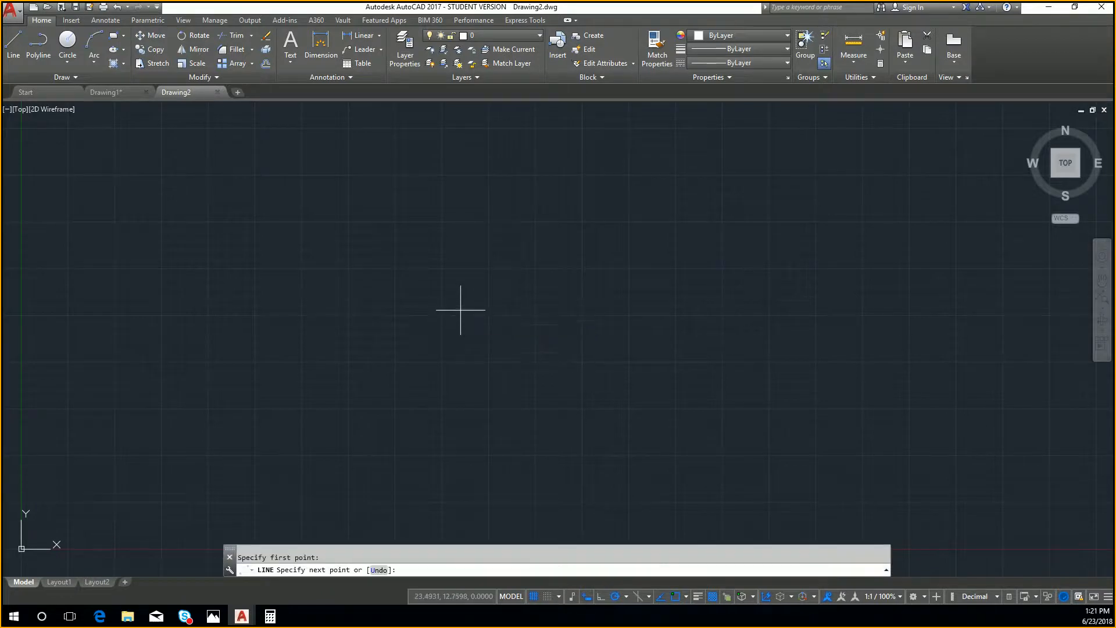
{"action": "key", "text": "Escape"}
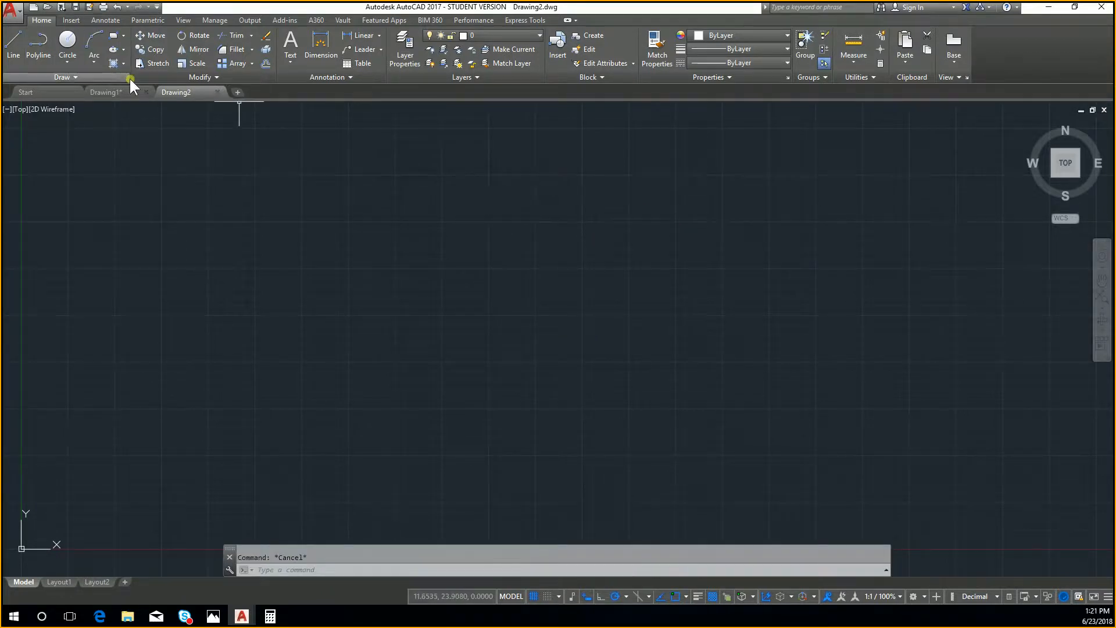
{"action": "left_click", "coordinate": [218, 92]}
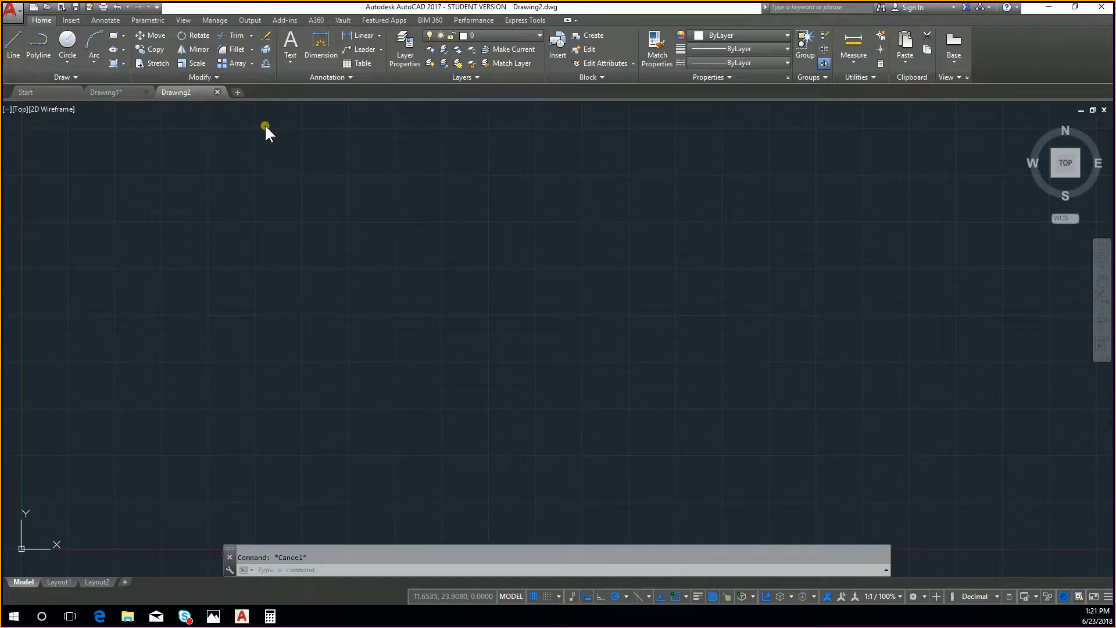
Draw a line upward at 45° from the midpoint of the profile's top edge
{"action": "type", "text": "l"}
{"action": "key", "text": "Return"}
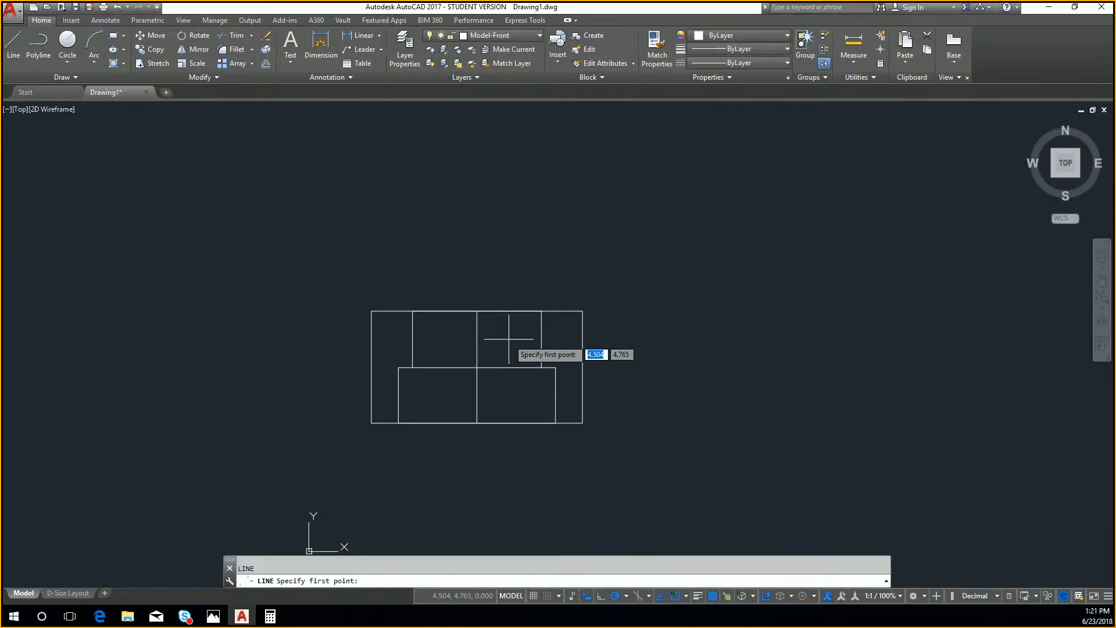
{"action": "left_click", "coordinate": [477, 311]}
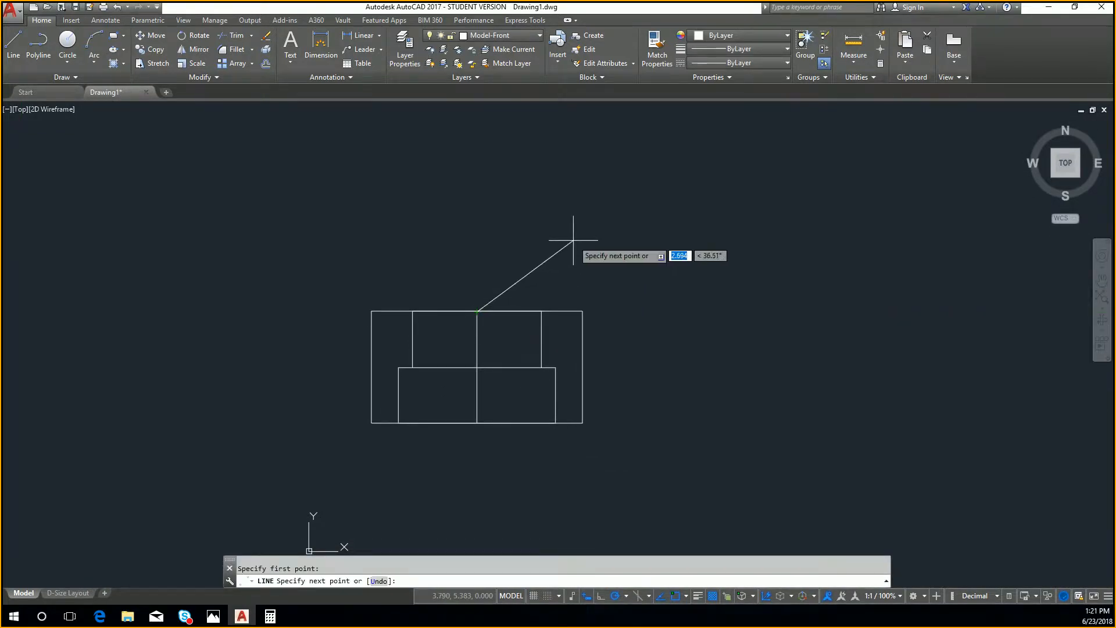
{"action": "key", "text": "Tab"}
{"action": "type", "text": "45"}
{"action": "key", "text": "Tab"}
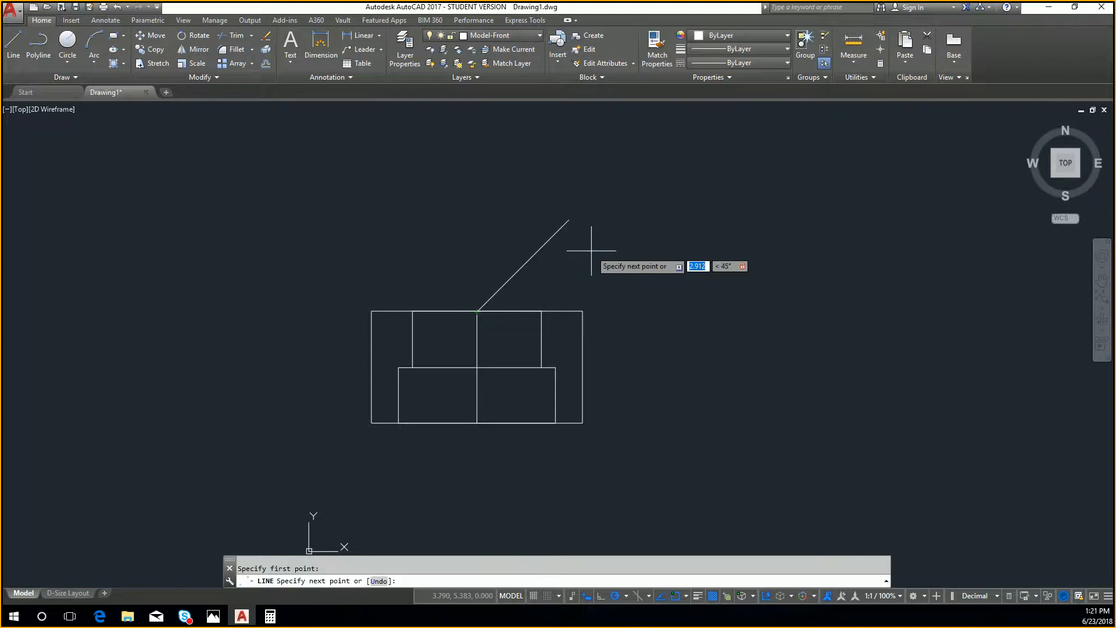
{"action": "left_click", "coordinate": [641, 182]}
{"action": "key", "text": "Escape"}
{"action": "left_click", "coordinate": [314, 267]}
{"action": "left_click", "coordinate": [654, 454]}
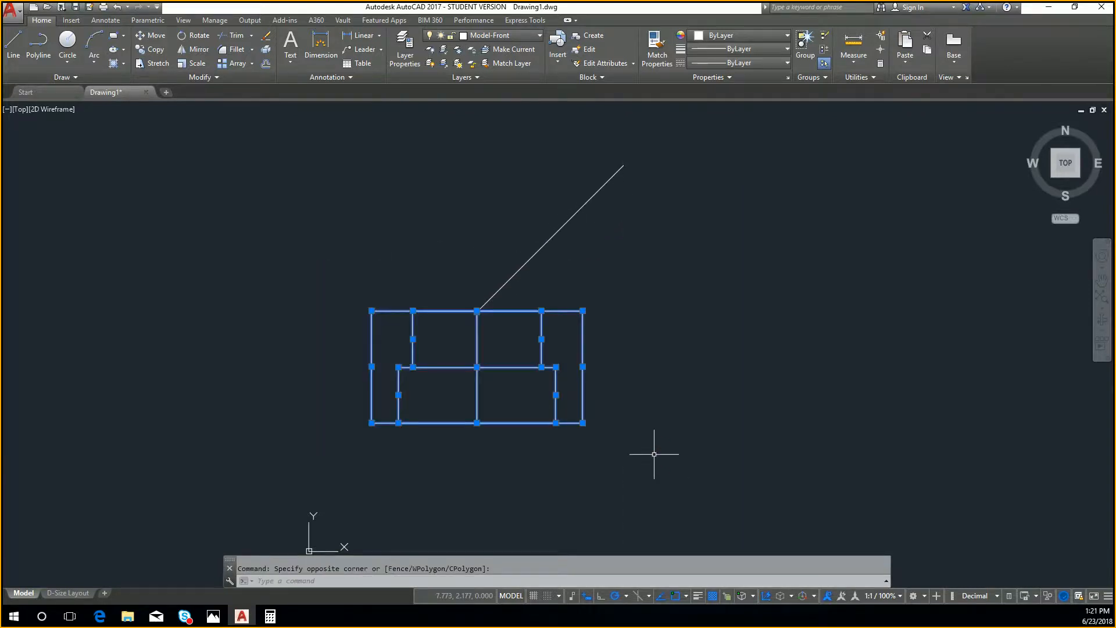
{"action": "key", "text": "Escape"}
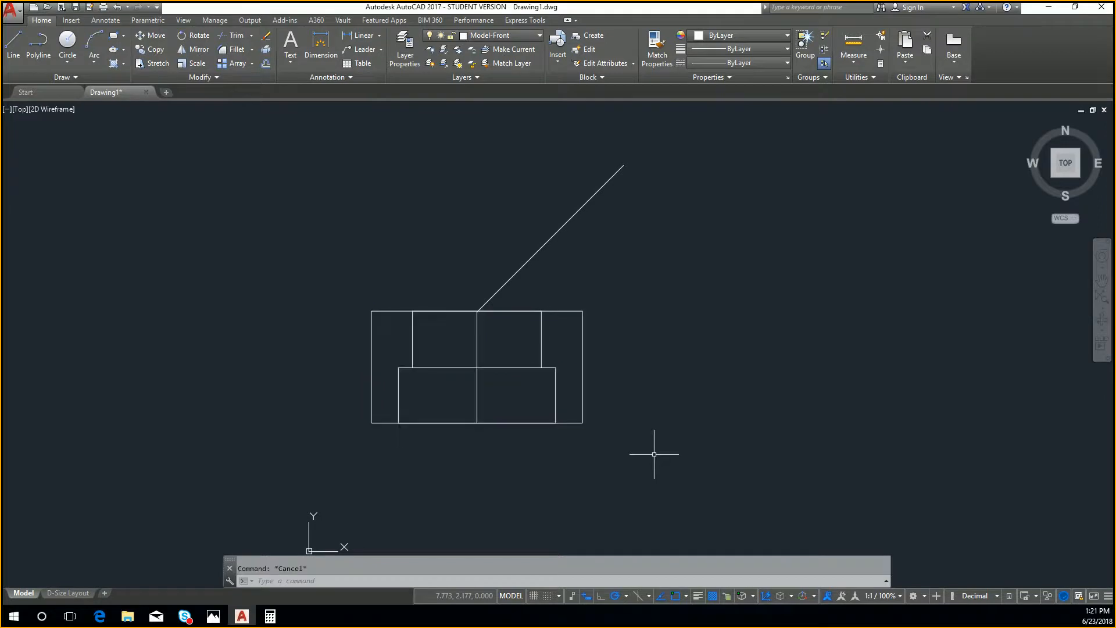
{"action": "left_click", "coordinate": [319, 261]}
{"action": "left_click", "coordinate": [694, 458]}
{"action": "type", "text": "rotate"}
{"action": "key", "text": "Return"}
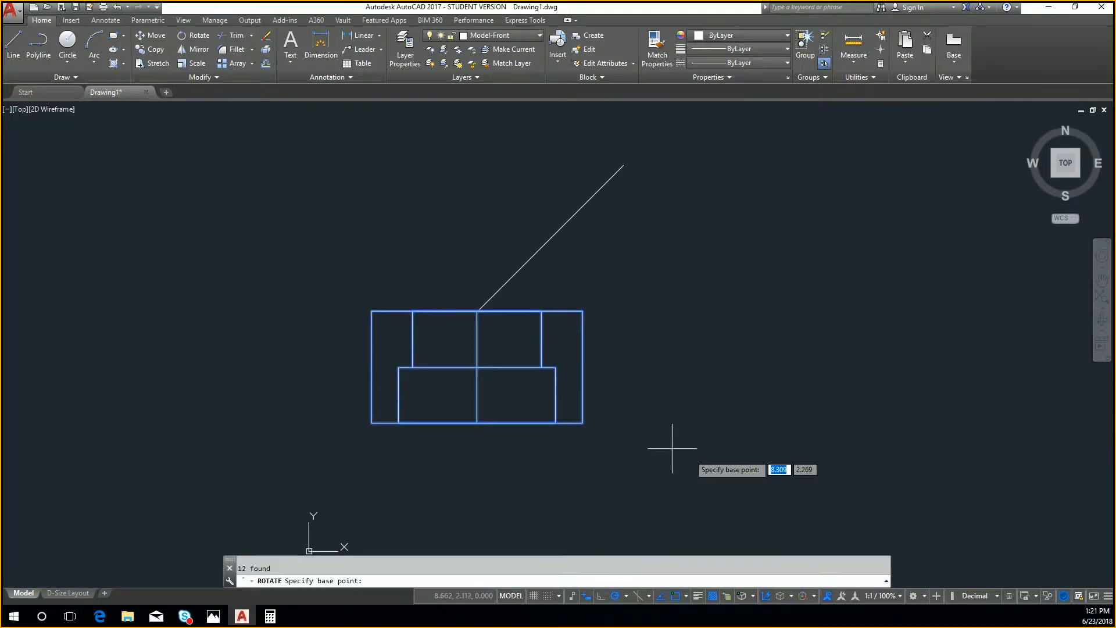
{"action": "scroll", "coordinate": [476, 308], "scroll_direction": "up", "scroll_amount": 4}
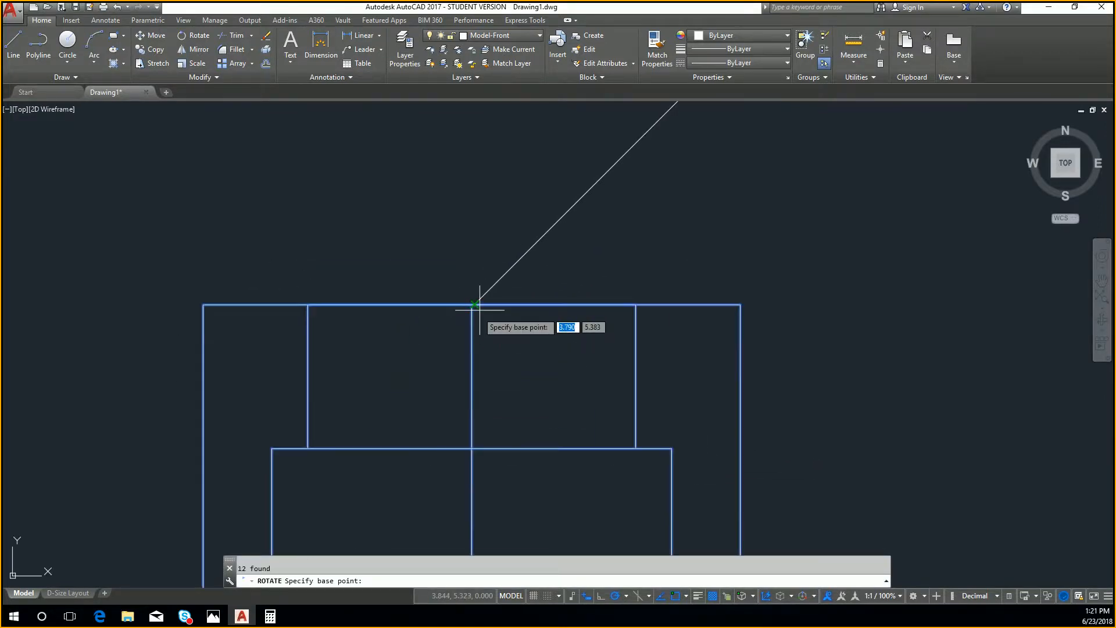
{"action": "scroll", "coordinate": [489, 305], "scroll_direction": "up", "scroll_amount": 3}
{"action": "key", "text": "Escape"}
{"action": "key", "text": "Escape"}
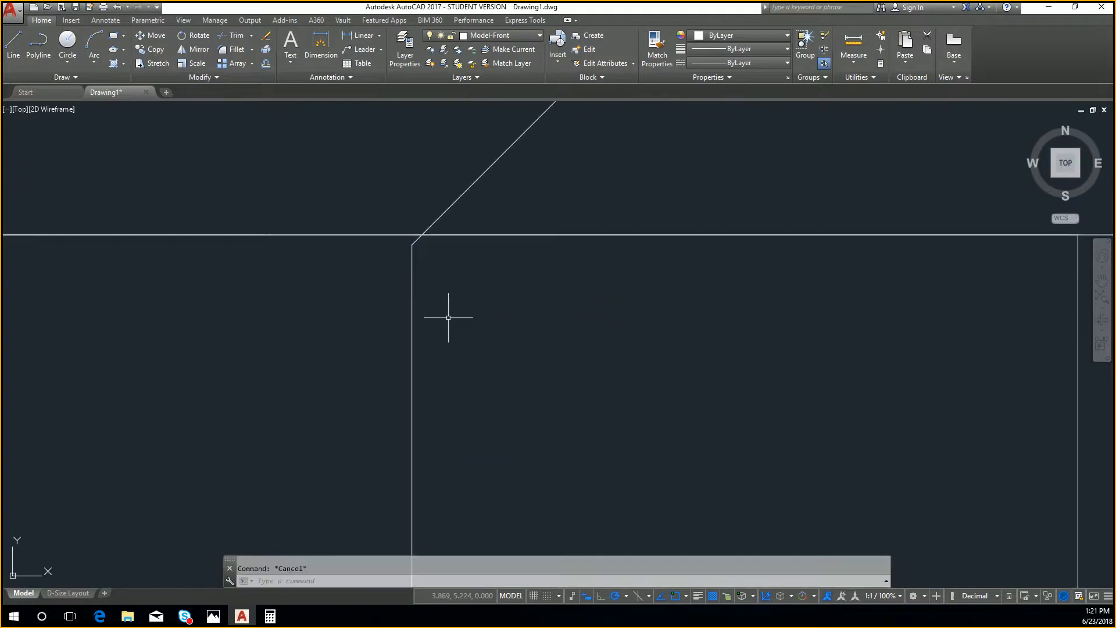
Examine the properties of the profile's vertical centre line, including its end points and length
{"action": "left_click", "coordinate": [448, 317]}
{"action": "left_click", "coordinate": [393, 297]}
{"action": "middle_click_drag", "start_coordinate": [455, 269], "coordinate": [498, 260]}
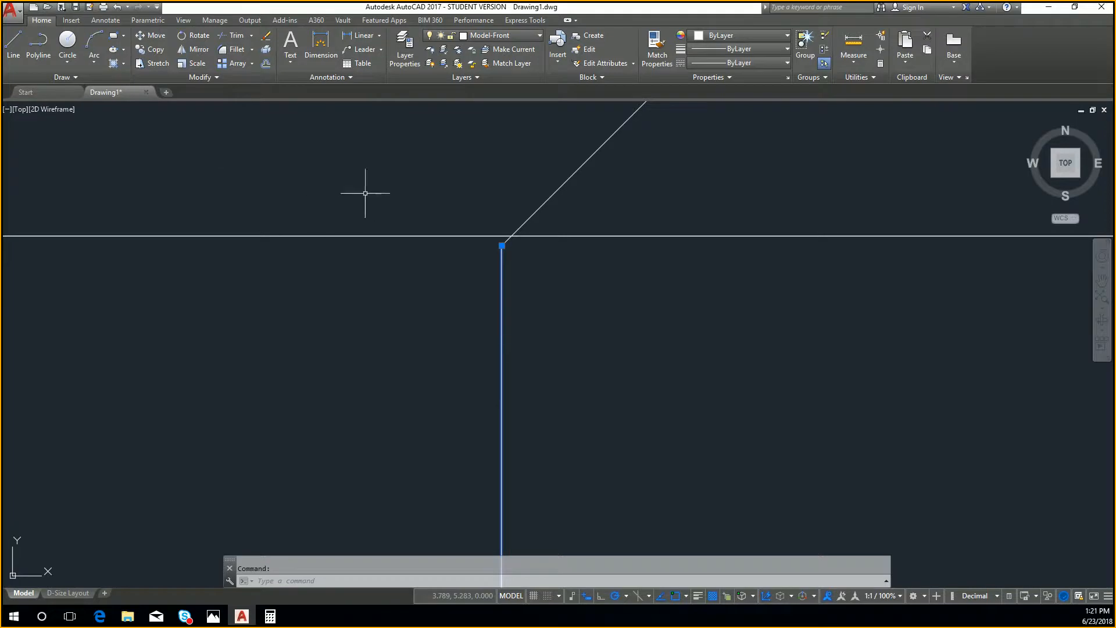
{"action": "right_click", "coordinate": [502, 245]}
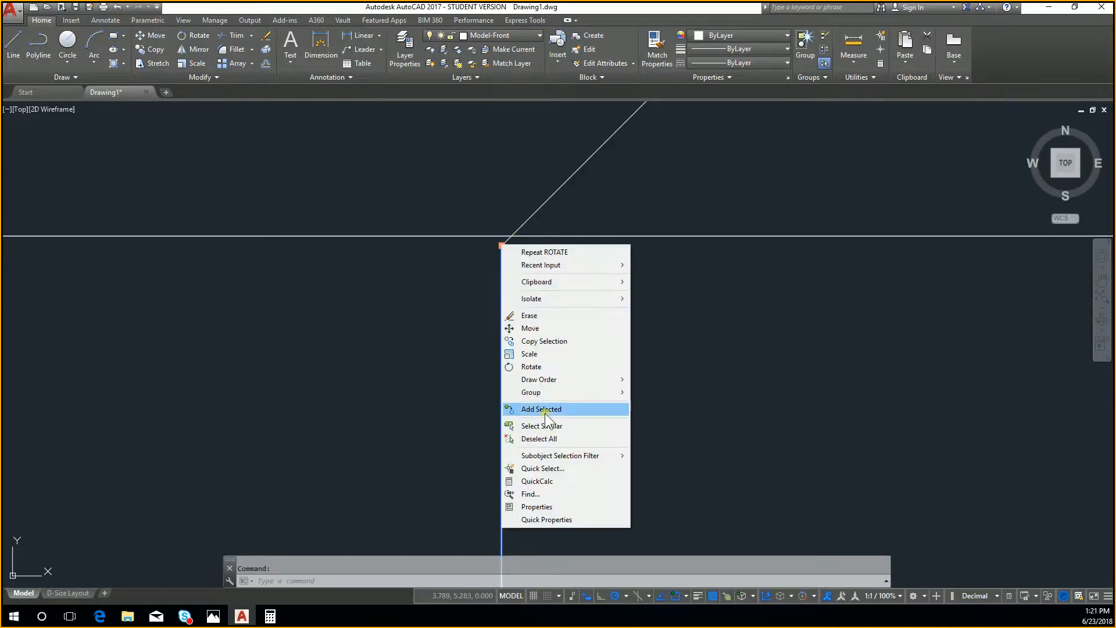
{"action": "left_click", "coordinate": [552, 504]}
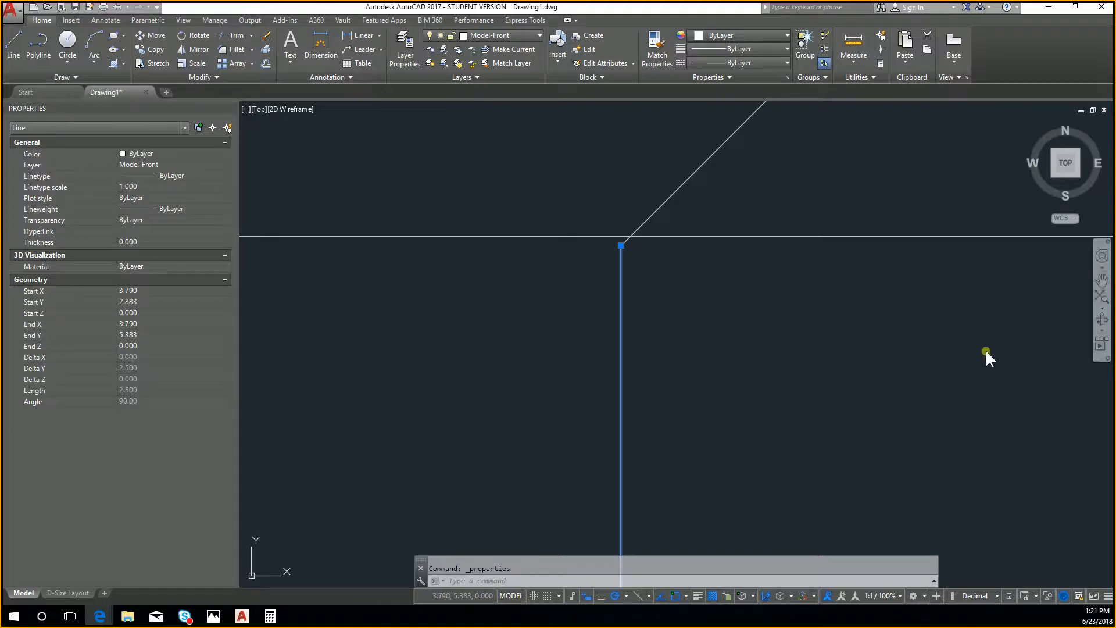
{"action": "key", "text": "Escape"}
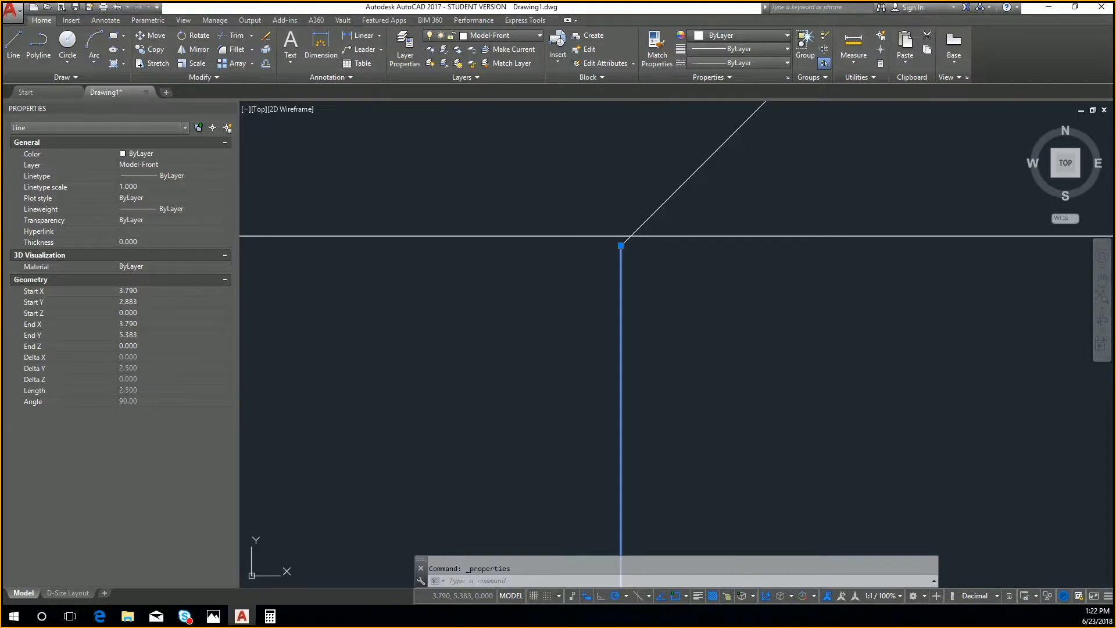
Draw a 2.5 line straight up from the midpoint of the profile's bottom edge, over the existing centre line
{"action": "scroll", "coordinate": [788, 402], "scroll_direction": "down", "scroll_amount": 3}
{"action": "middle_click_drag", "start_coordinate": [798, 435], "coordinate": [773, 361]}
{"action": "type", "text": "l"}
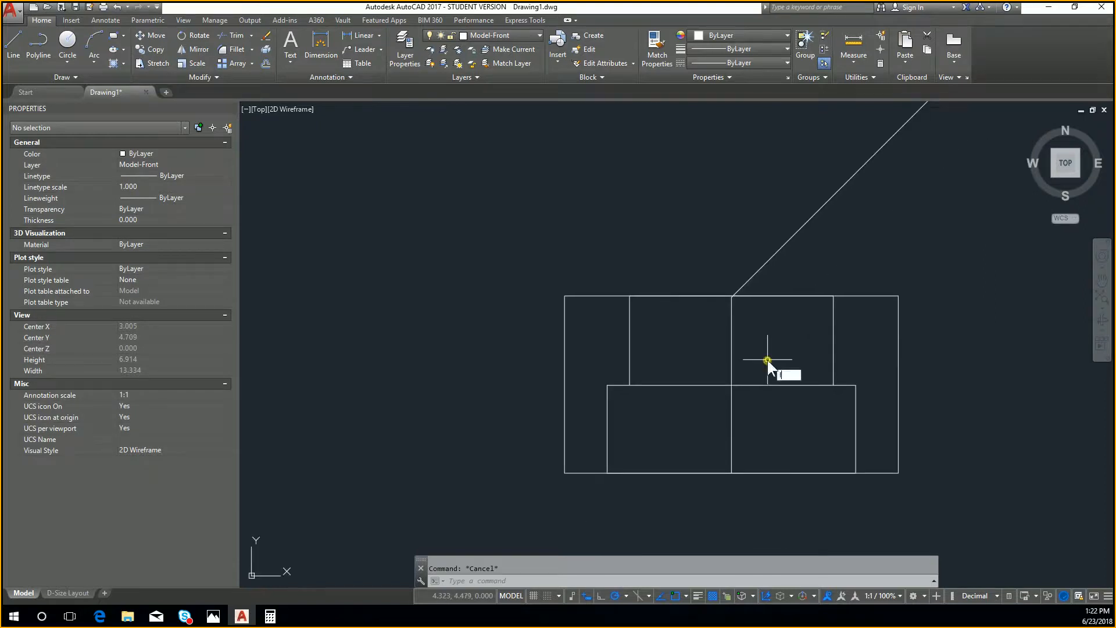
{"action": "key", "text": "Return"}
{"action": "left_click", "coordinate": [732, 473]}
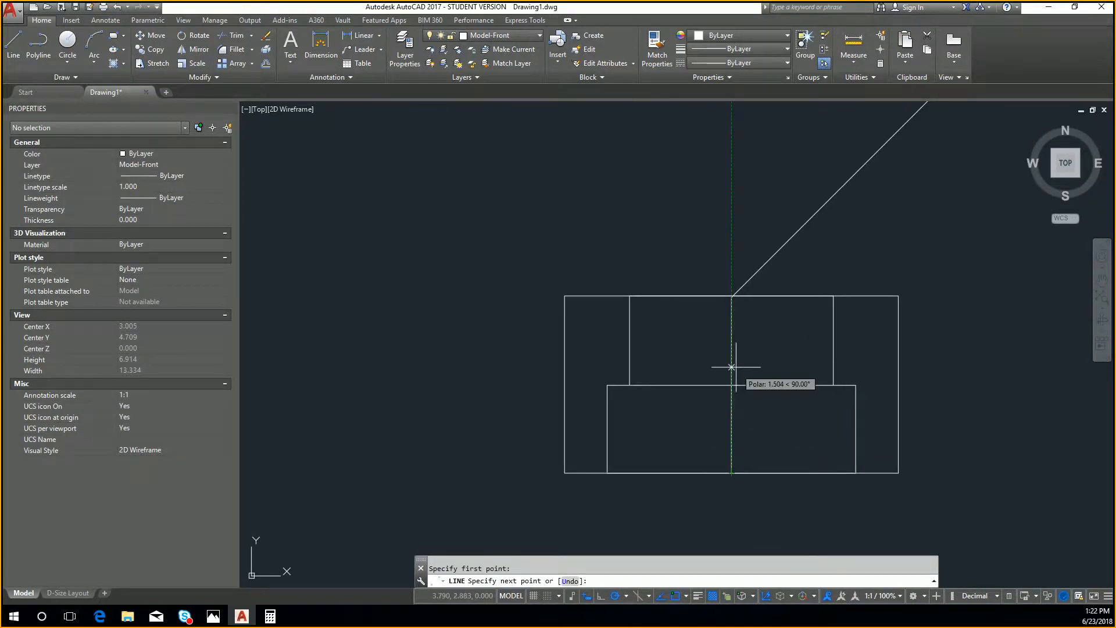
{"action": "type", "text": "2.5"}
{"action": "key", "text": "Return"}
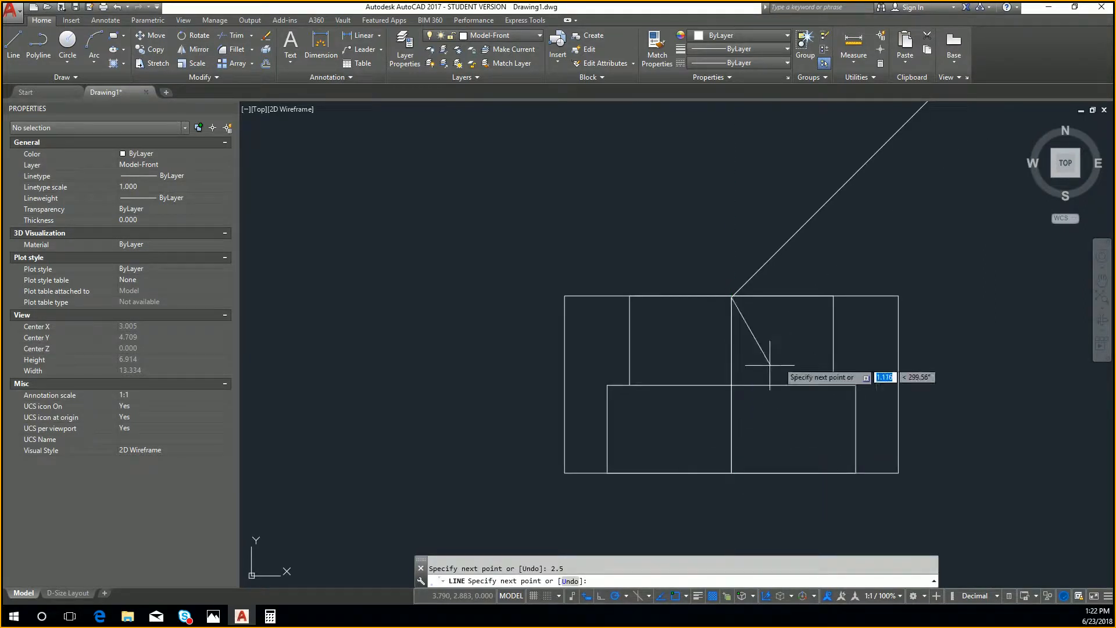
{"action": "key", "text": "Escape"}
Delete one of the two overlapping vertical centre lines
{"action": "left_click", "coordinate": [734, 329]}
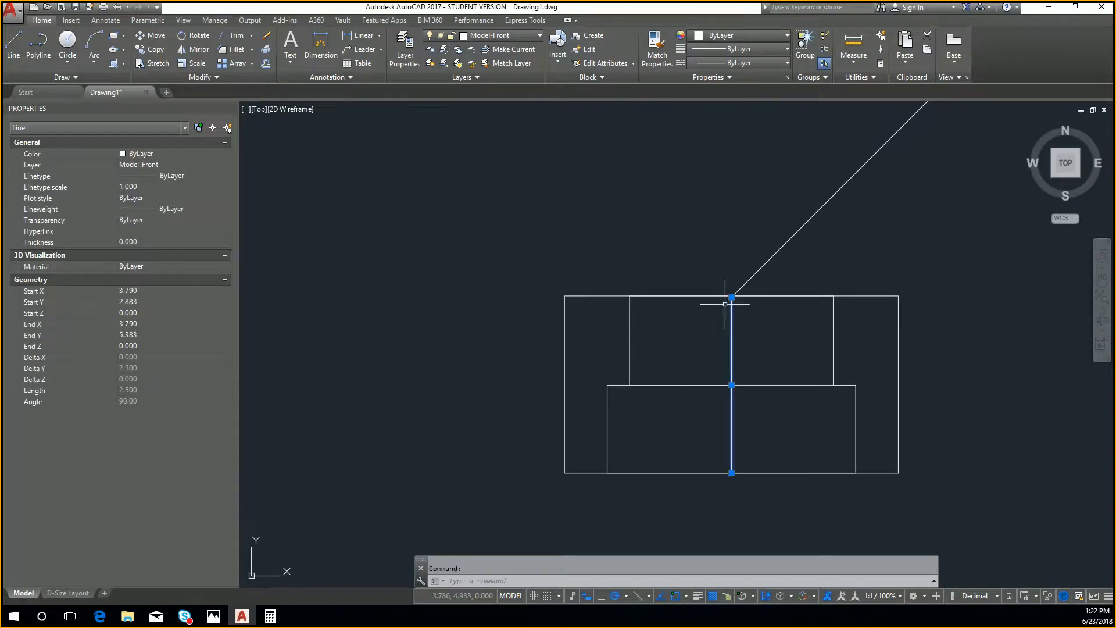
{"action": "scroll", "coordinate": [719, 307], "scroll_direction": "up", "scroll_amount": 4}
{"action": "key", "text": "Delete"}
{"action": "scroll", "coordinate": [718, 303], "scroll_direction": "down", "scroll_amount": 4}
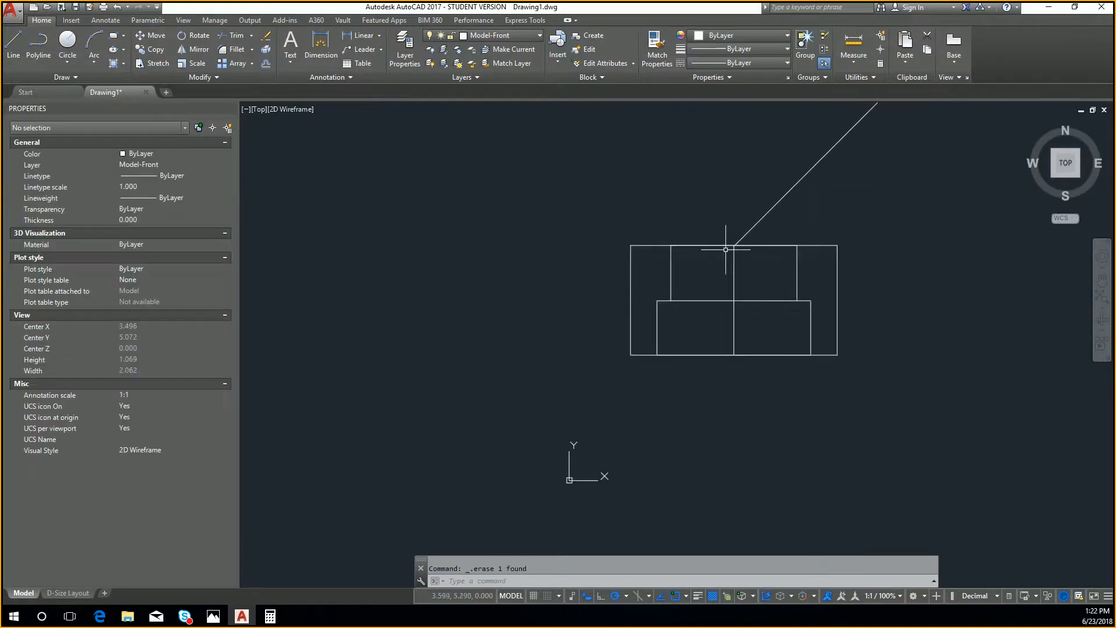
{"action": "left_click", "coordinate": [772, 249]}
{"action": "left_click", "coordinate": [769, 241]}
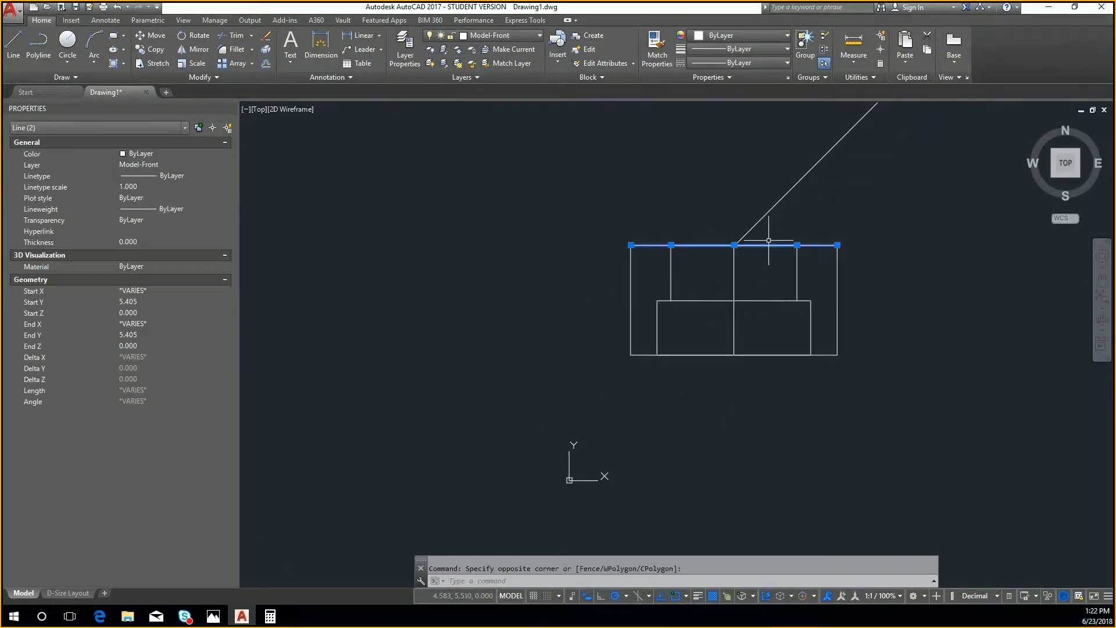
{"action": "left_click", "coordinate": [887, 257]}
{"action": "left_click", "coordinate": [527, 217]}
{"action": "key", "text": "Escape"}
Stretch the upper part of the profile down so its top edge meets the upper end of the vertical centre line
{"action": "left_click", "coordinate": [899, 282]}
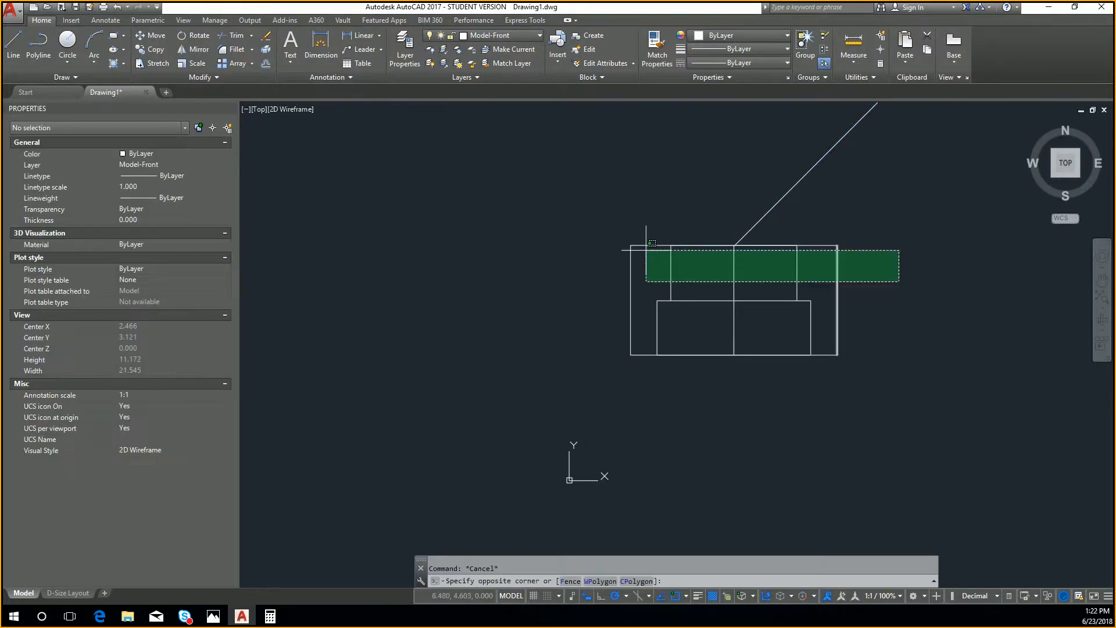
{"action": "left_click", "coordinate": [566, 232]}
{"action": "left_click", "coordinate": [763, 281], "text": "shift"}
{"action": "left_click", "coordinate": [706, 276], "text": "shift"}
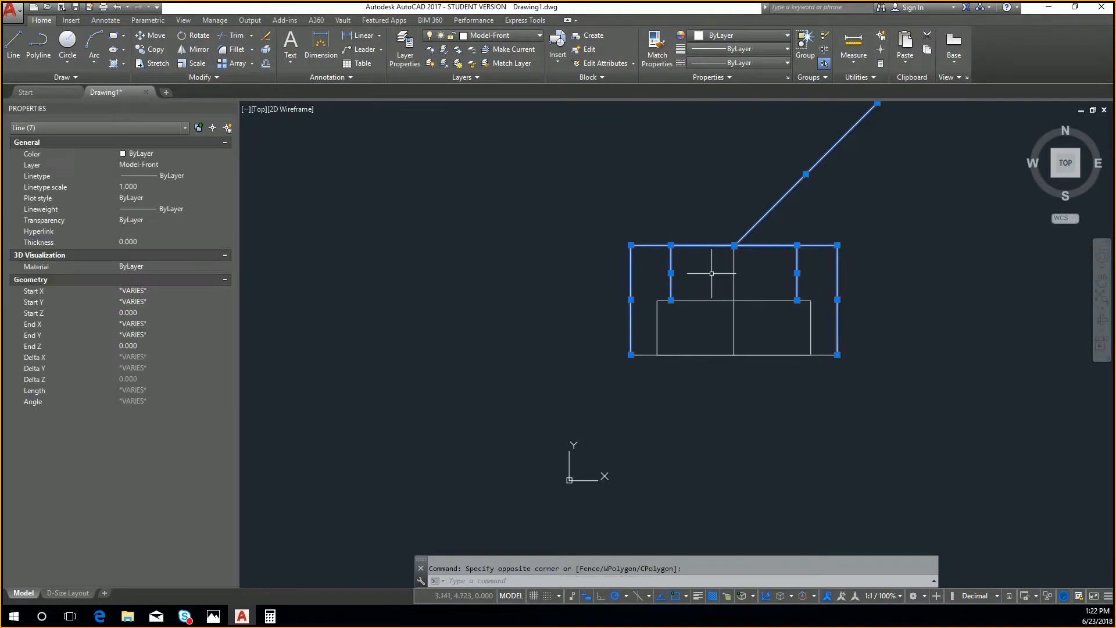
{"action": "type", "text": "stretch"}
{"action": "key", "text": "Return"}
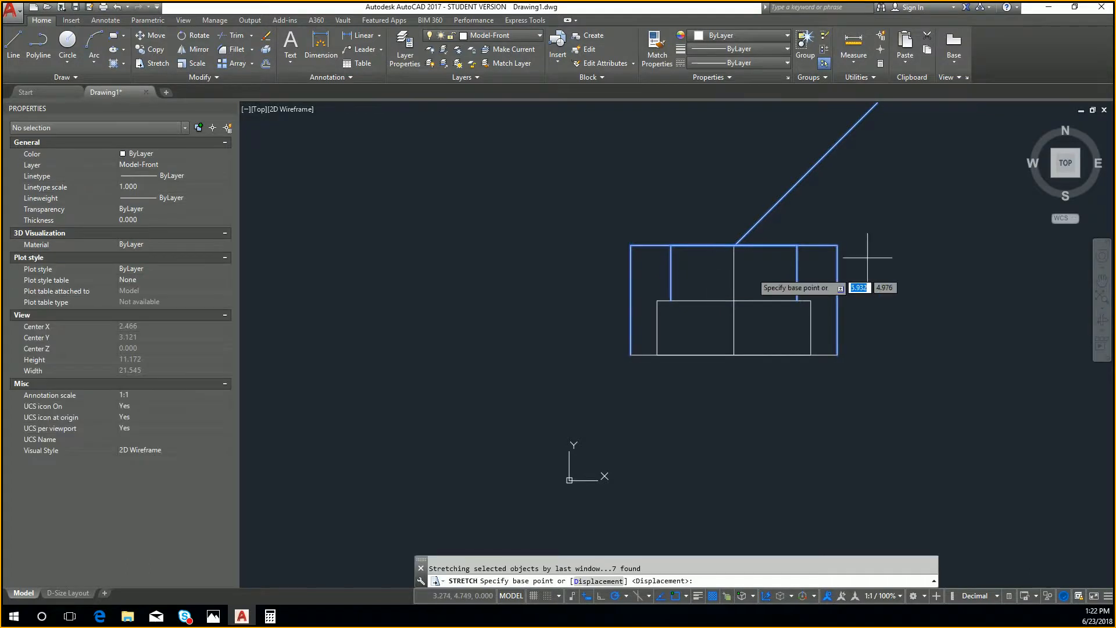
{"action": "scroll", "coordinate": [868, 250], "scroll_direction": "up", "scroll_amount": 5}
{"action": "mouse_move", "coordinate": [656, 242]}
{"action": "middle_mouse_down"}
{"action": "mouse_move", "coordinate": [648, 224]}
{"action": "mouse_move", "coordinate": [576, 234]}
{"action": "middle_mouse_up"}
{"action": "scroll", "coordinate": [947, 226], "scroll_direction": "up", "scroll_amount": 5}
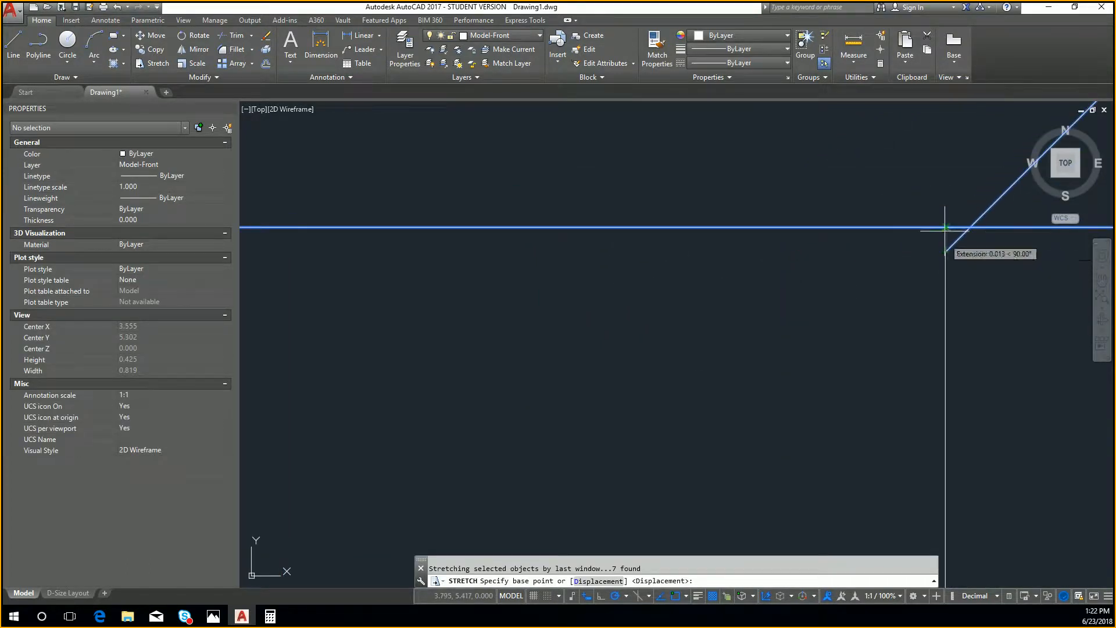
{"action": "left_click", "coordinate": [946, 227]}
{"action": "middle_click_drag", "start_coordinate": [946, 245], "coordinate": [957, 266]}
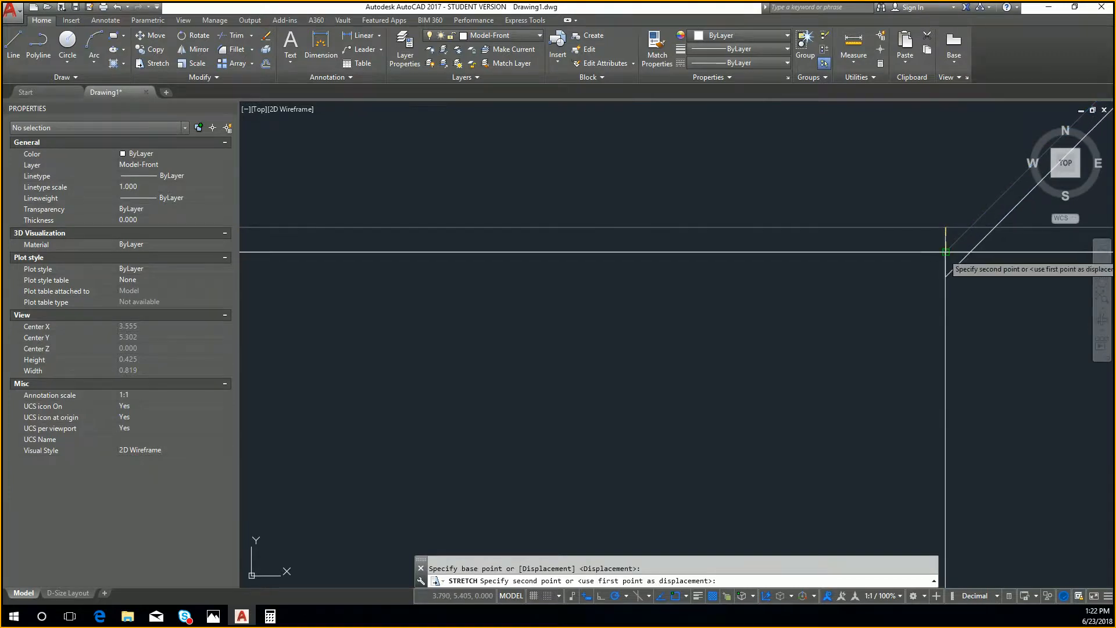
{"action": "key", "text": "Escape"}
Move the angled guide line so its lower end sits on the upper end of the vertical centre line
{"action": "left_click", "coordinate": [957, 265]}
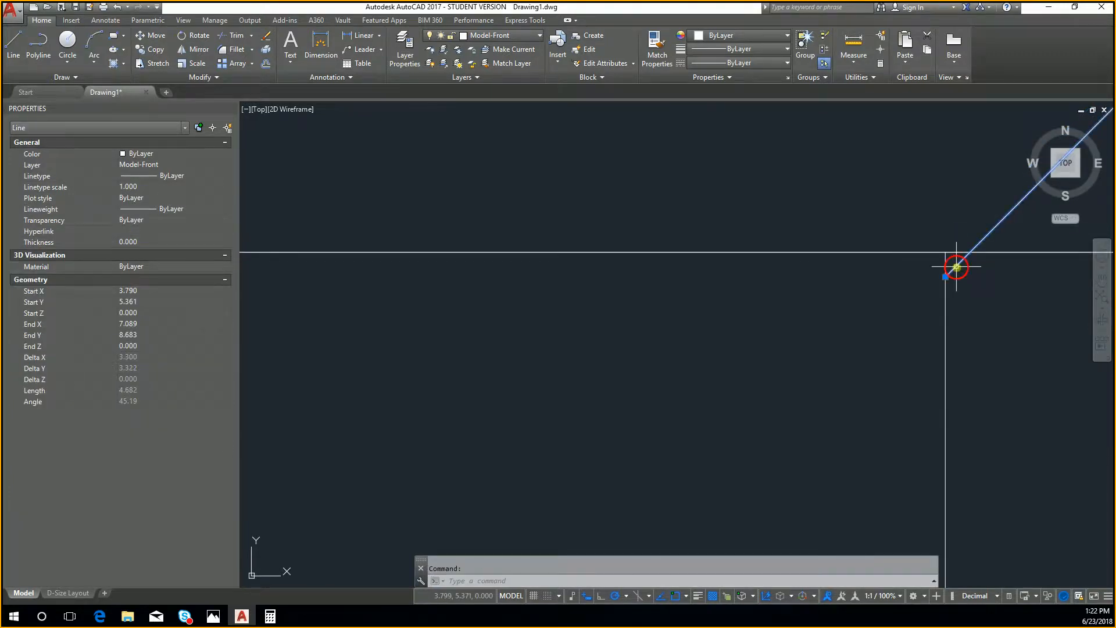
{"action": "type", "text": "m"}
{"action": "key", "text": "Return"}
{"action": "left_click", "coordinate": [946, 278]}
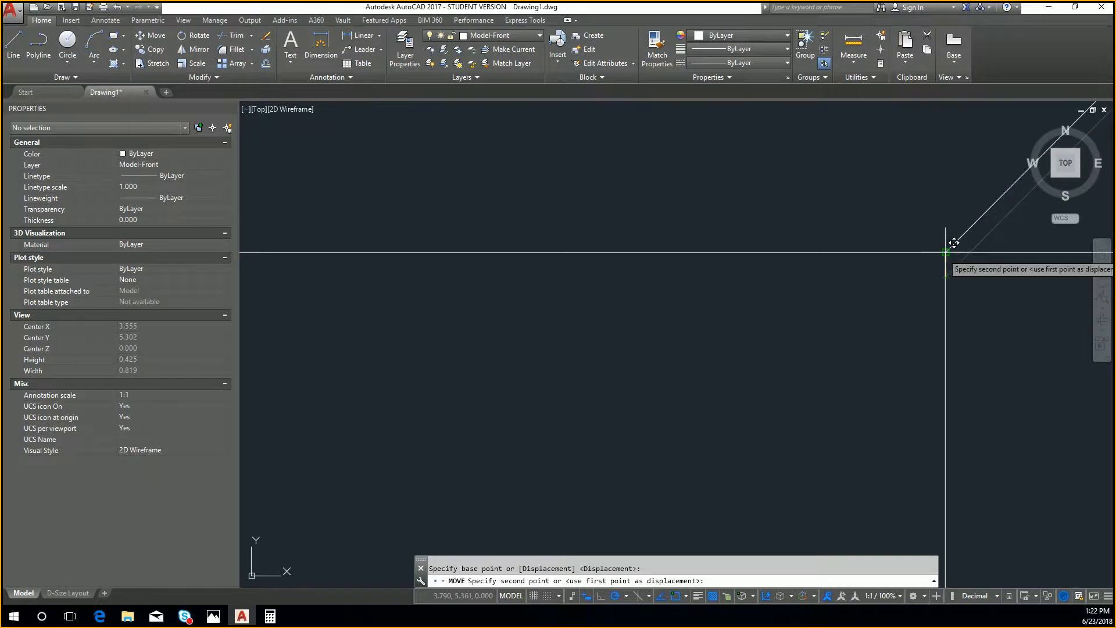
{"action": "left_click", "coordinate": [944, 250]}
Try rotating a copy of the socket end about its top midpoint, referencing the centre line to the angled guide line, and undo the rotation
{"action": "scroll", "coordinate": [944, 272], "scroll_direction": "down", "scroll_amount": 5}
{"action": "middle_click_drag", "start_coordinate": [847, 273], "coordinate": [653, 282]}
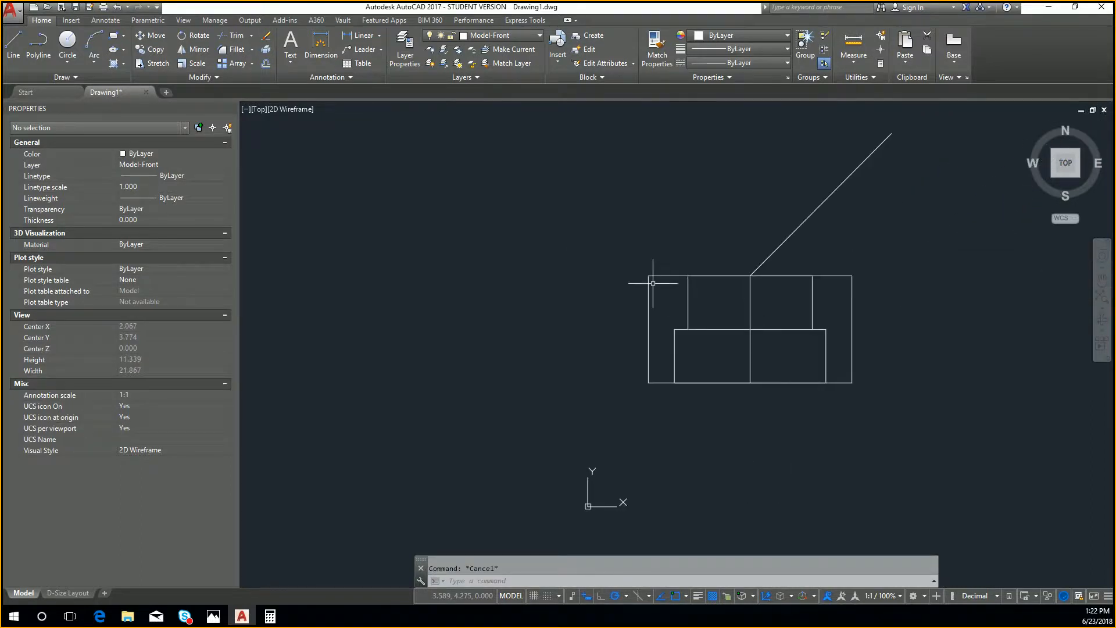
{"action": "left_click", "coordinate": [627, 244]}
{"action": "left_click", "coordinate": [939, 436]}
{"action": "type", "text": "ro"}
{"action": "key", "text": "Return"}
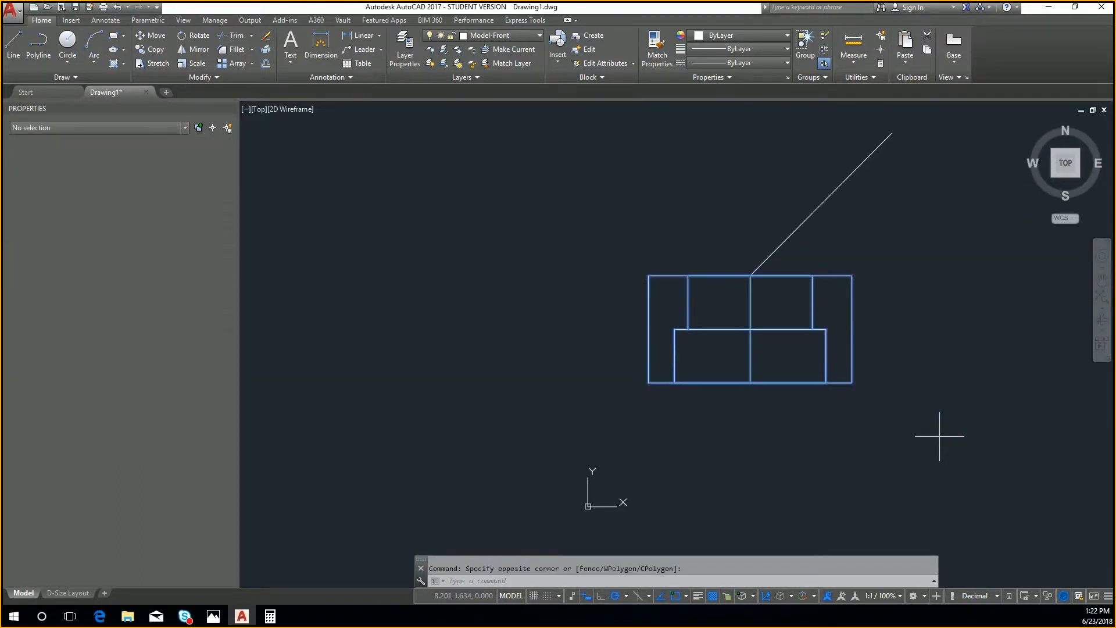
{"action": "left_click", "coordinate": [750, 274]}
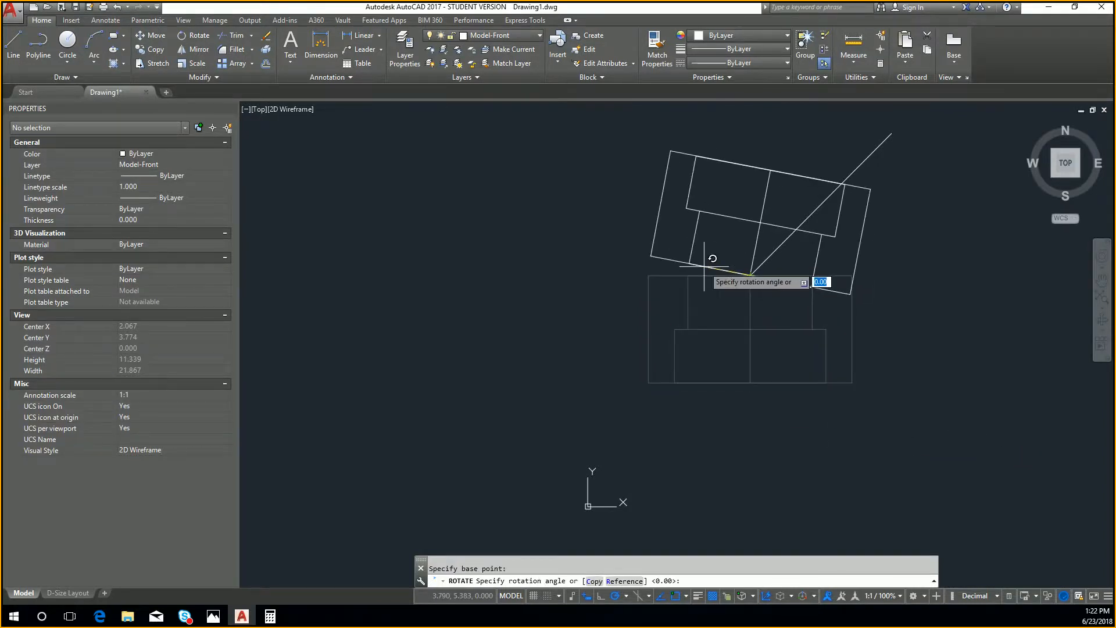
{"action": "type", "text": "ren"}
{"action": "type", "text": "c"}
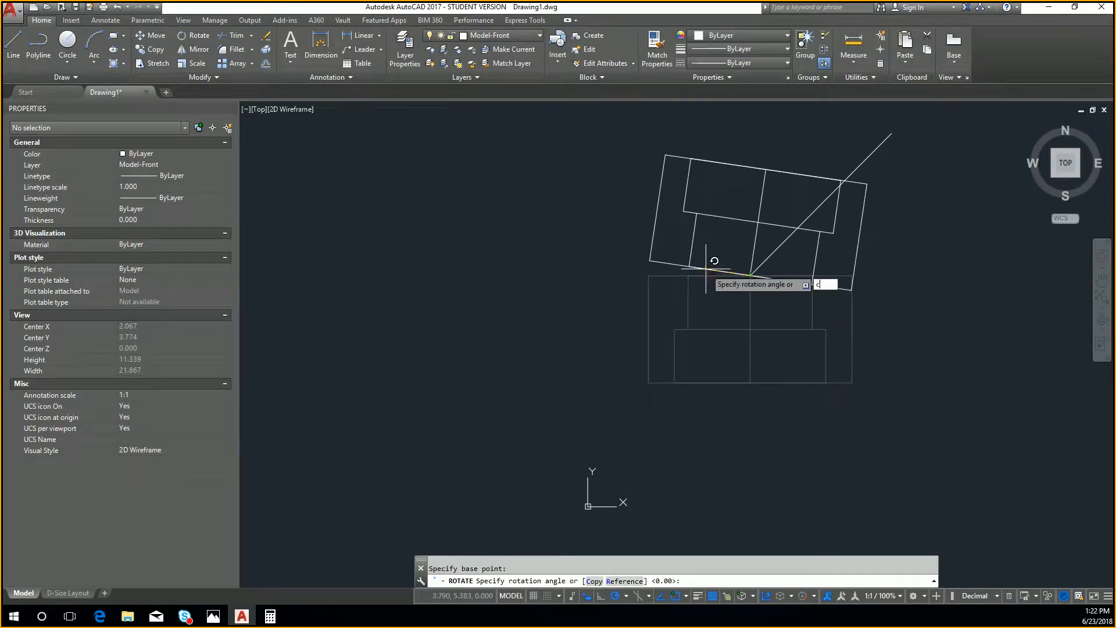
{"action": "key", "text": "Return"}
{"action": "type", "text": "r"}
{"action": "key", "text": "Return"}
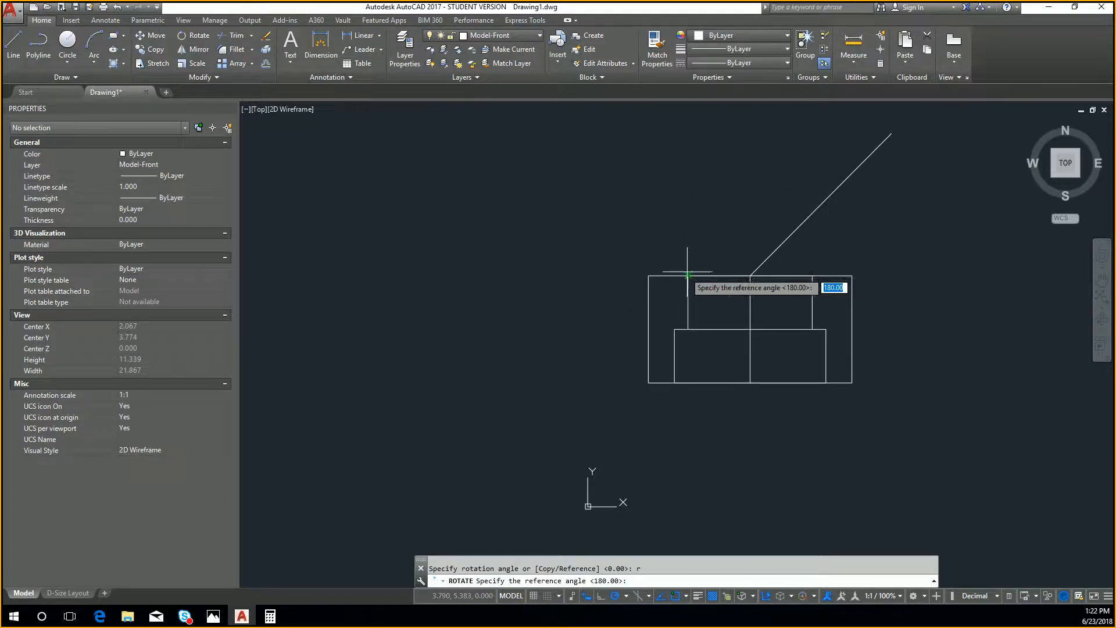
{"action": "left_click", "coordinate": [750, 275]}
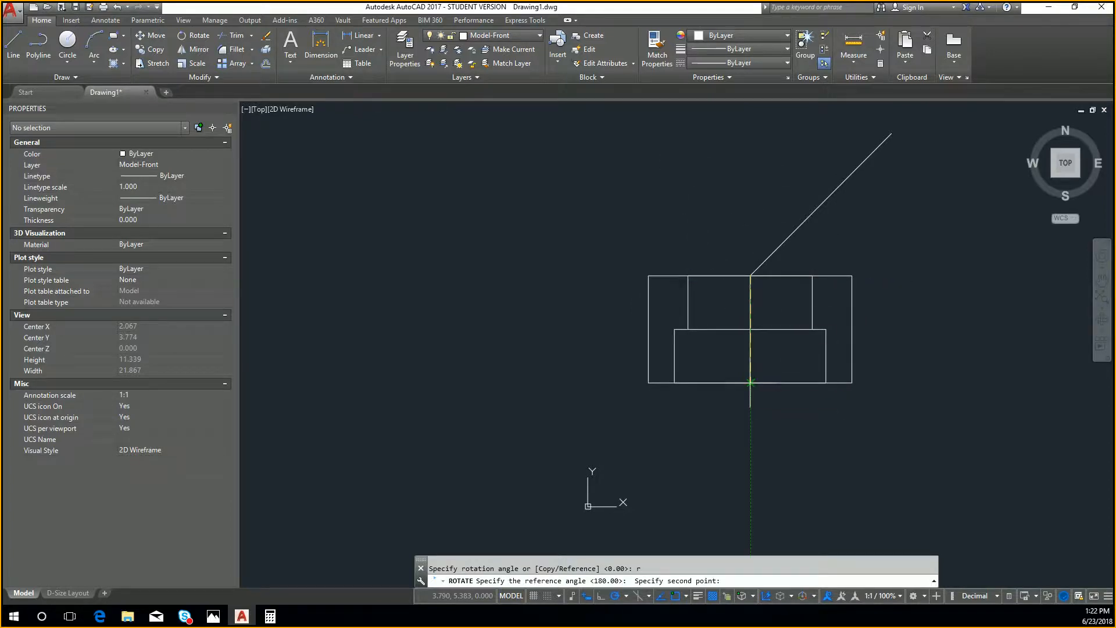
{"action": "left_click", "coordinate": [755, 384]}
{"action": "left_click", "coordinate": [892, 129]}
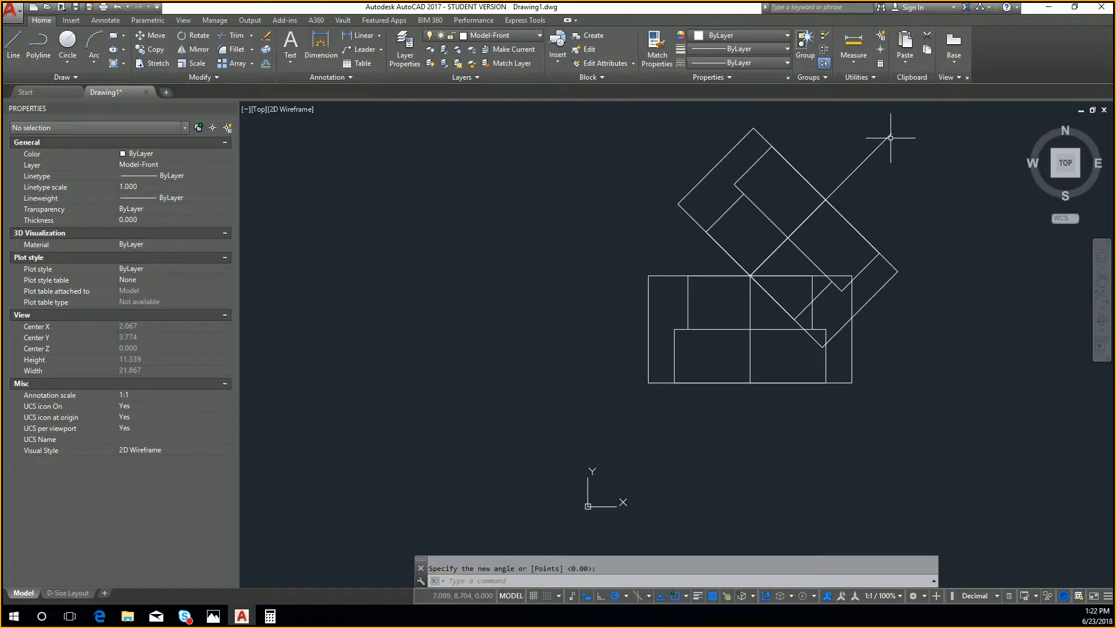
{"action": "key", "text": "Escape"}
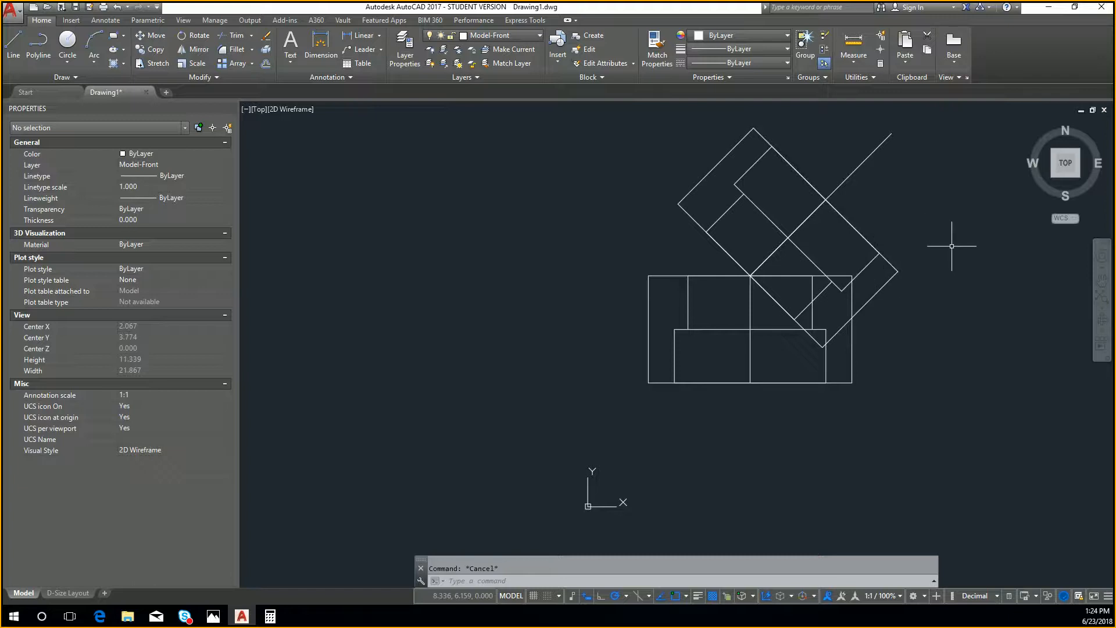
{"action": "key", "text": "ctrl+z"}
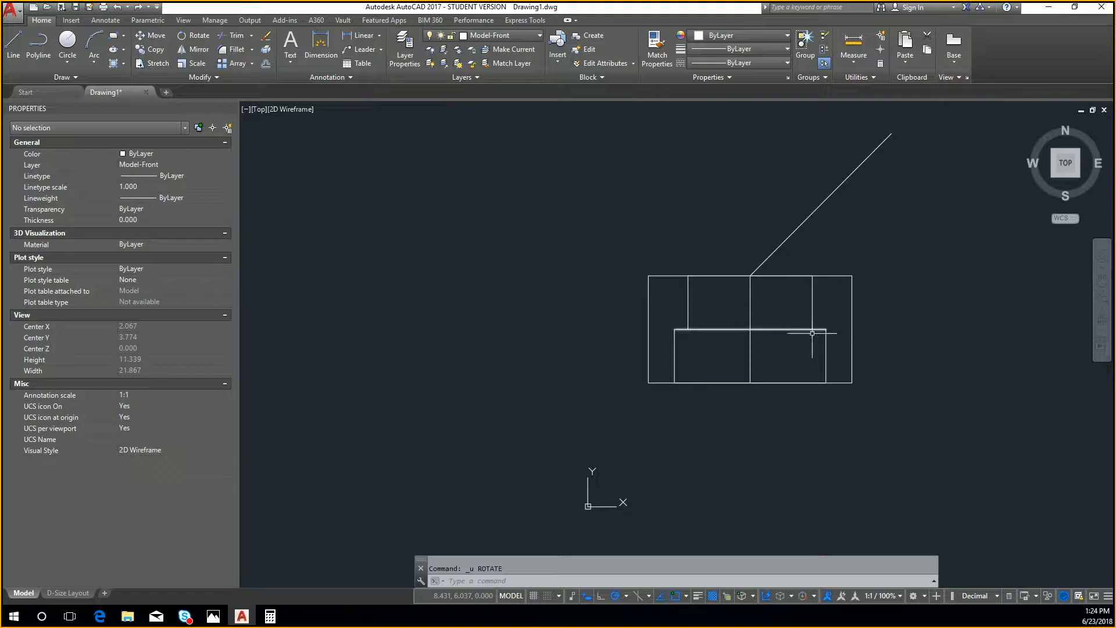
Delete the angled guide line above the profile
{"action": "left_click", "coordinate": [813, 230]}
{"action": "left_click", "coordinate": [784, 194]}
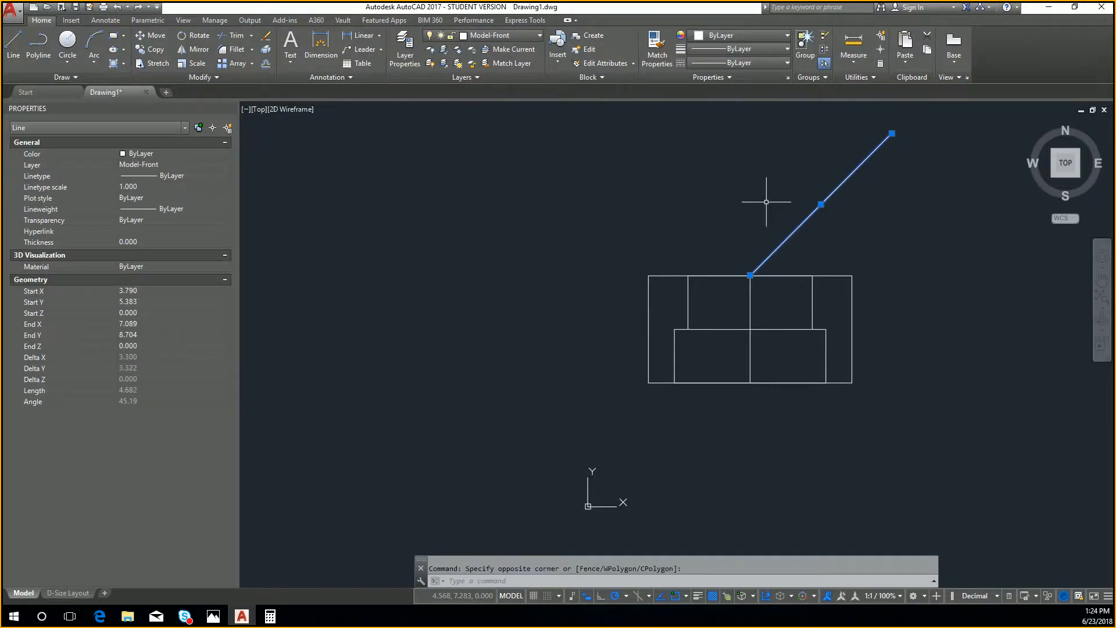
{"action": "key", "text": "Delete"}
Draw a guide line 2.5 long at 45° from the midpoint of the profile's top edge
{"action": "type", "text": "l"}
{"action": "key", "text": "Return"}
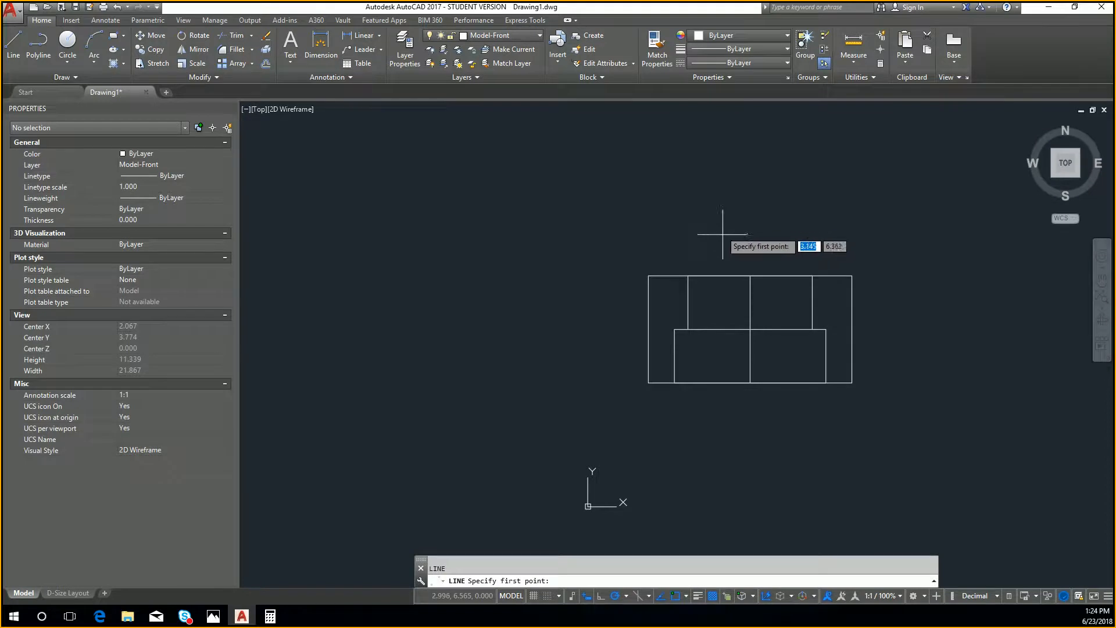
{"action": "left_click", "coordinate": [751, 275]}
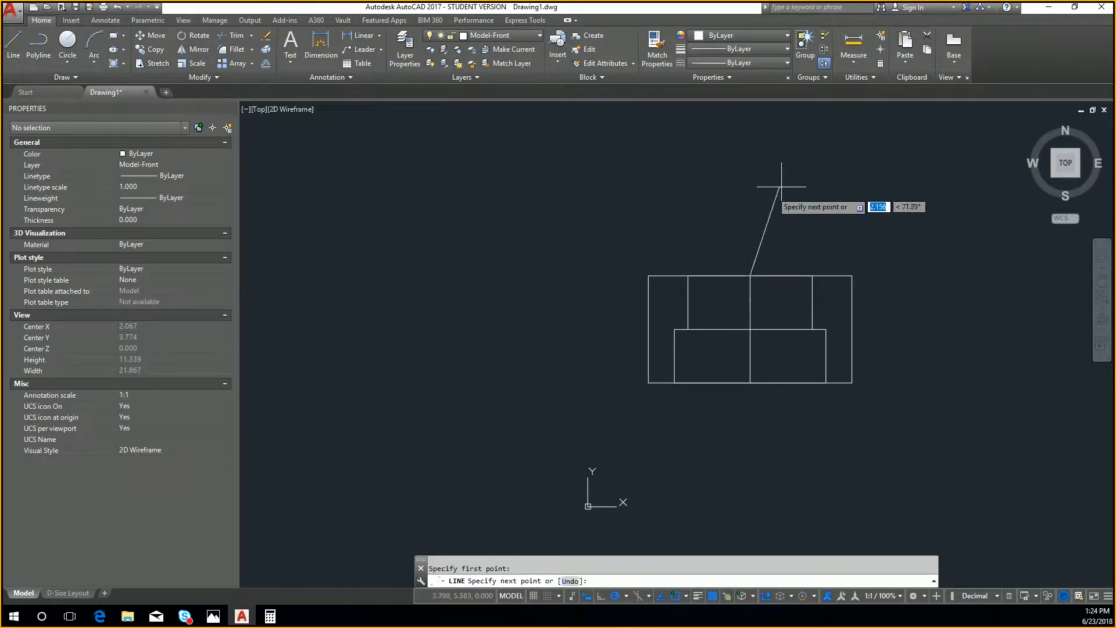
{"action": "type", "text": "2.5"}
{"action": "key", "text": "Tab"}
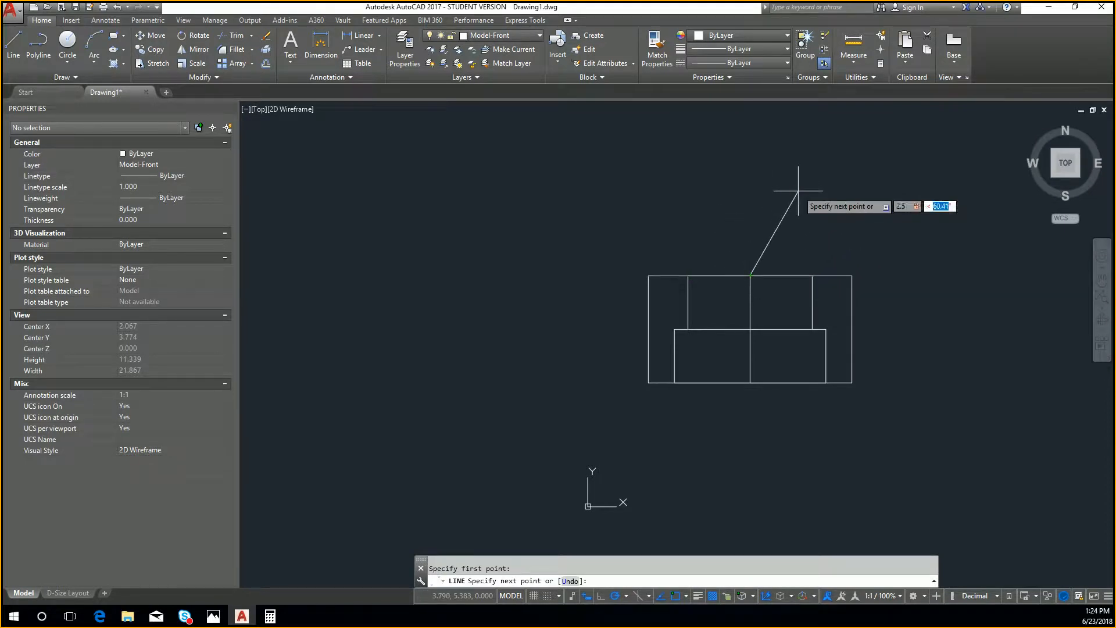
{"action": "type", "text": "45"}
{"action": "key", "text": "Tab"}
{"action": "key", "text": "Return"}
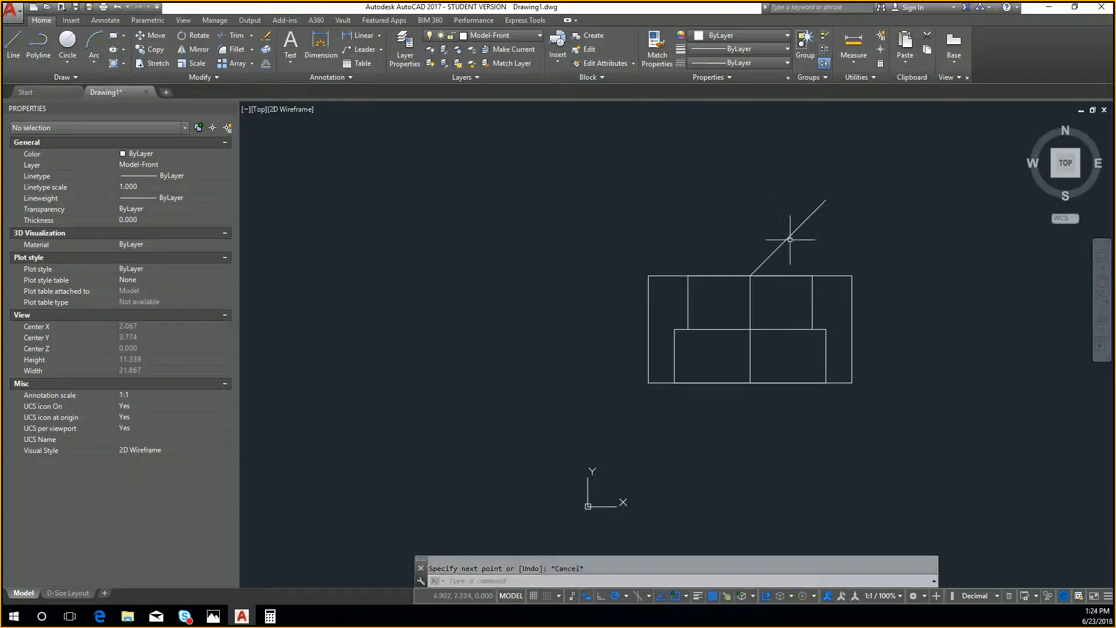
{"action": "key", "text": "Escape"}
{"action": "left_click", "coordinate": [597, 245]}
{"action": "left_click", "coordinate": [889, 411]}
{"action": "type", "text": "co"}
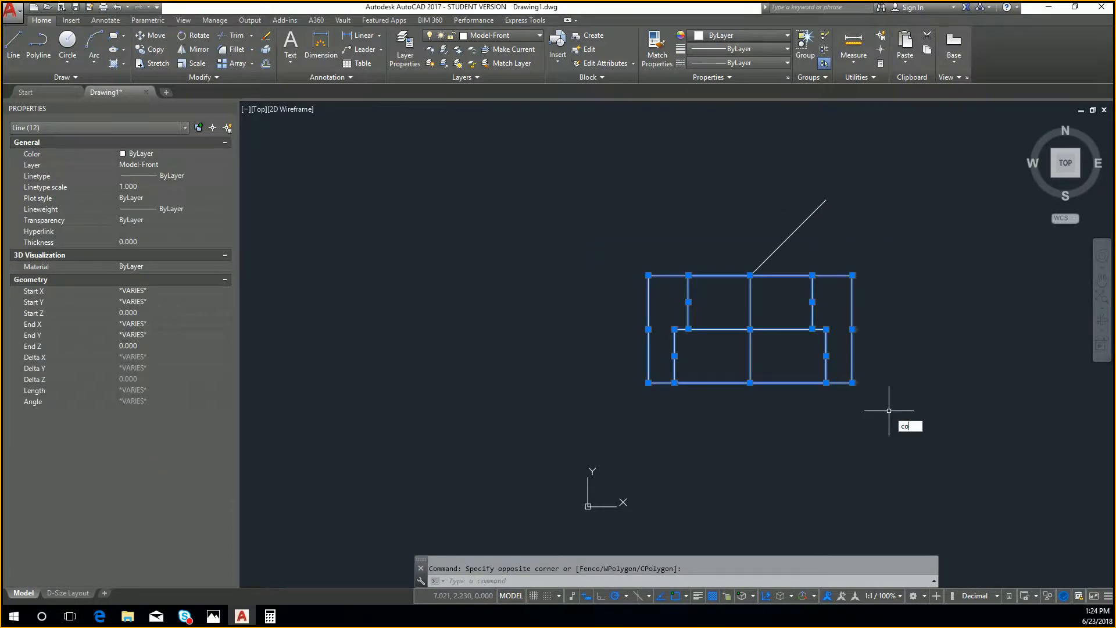
{"action": "key", "text": "Return"}
{"action": "key", "text": "Escape"}
Rotate a copy of the socket end about its top-edge midpoint, referencing the vertical centre line to the 45° guide line's upper end
{"action": "type", "text": "ro"}
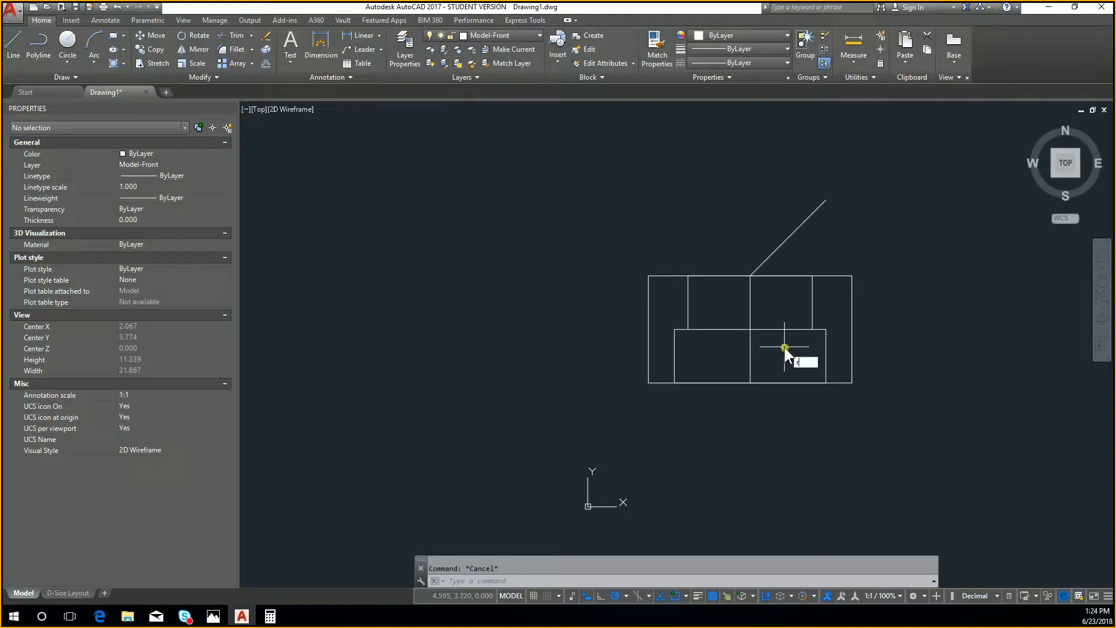
{"action": "key", "text": "Return"}
{"action": "left_click", "coordinate": [521, 244]}
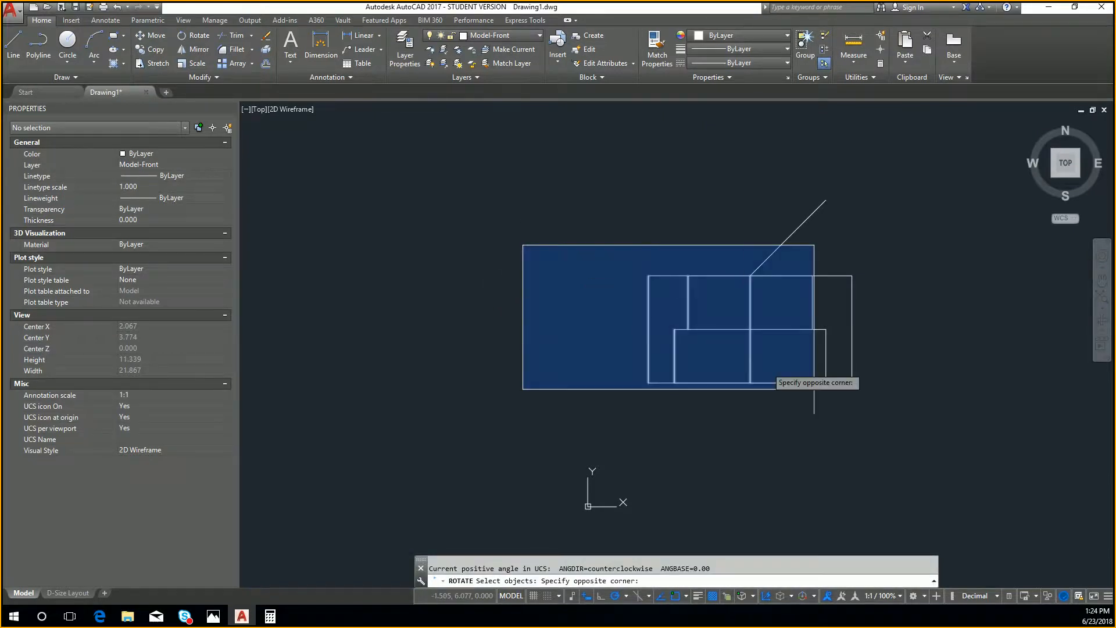
{"action": "left_click", "coordinate": [877, 414]}
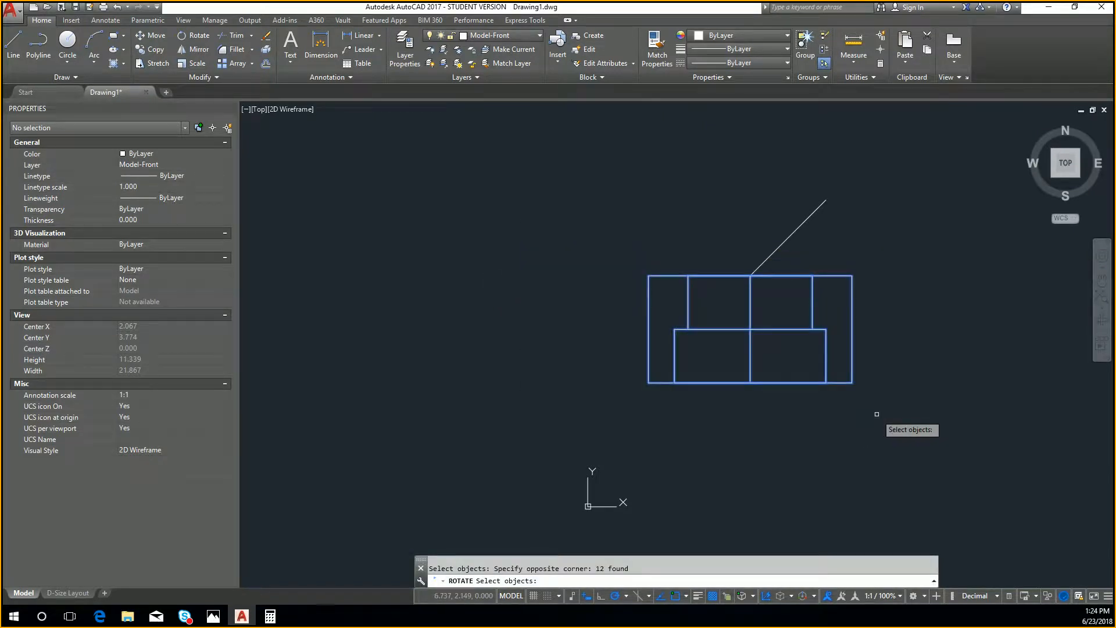
{"action": "key", "text": "Return"}
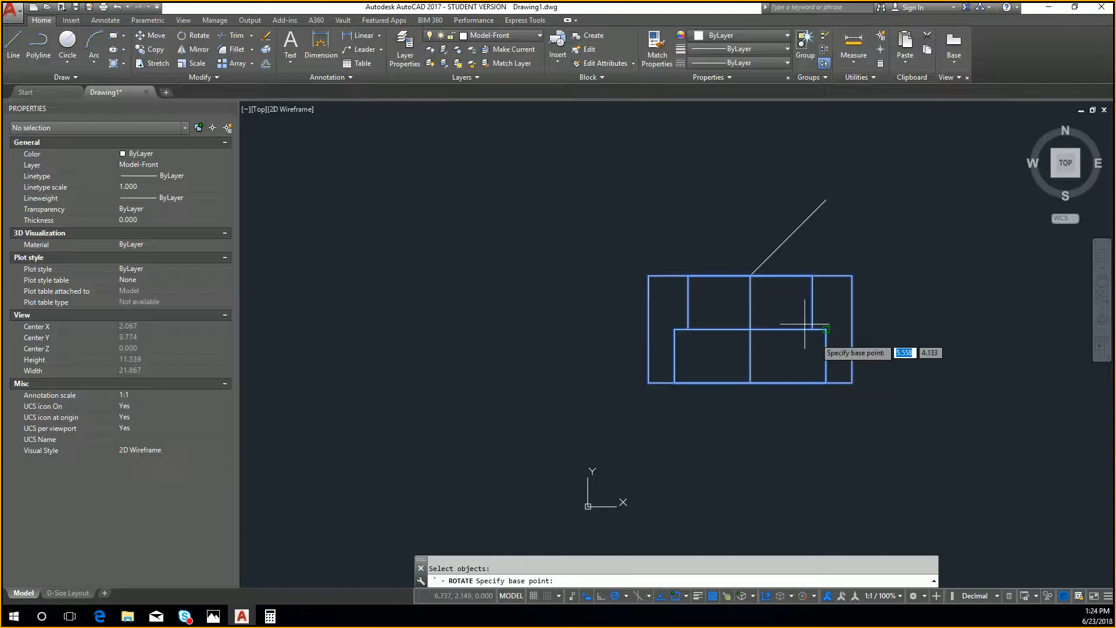
{"action": "left_click", "coordinate": [750, 275]}
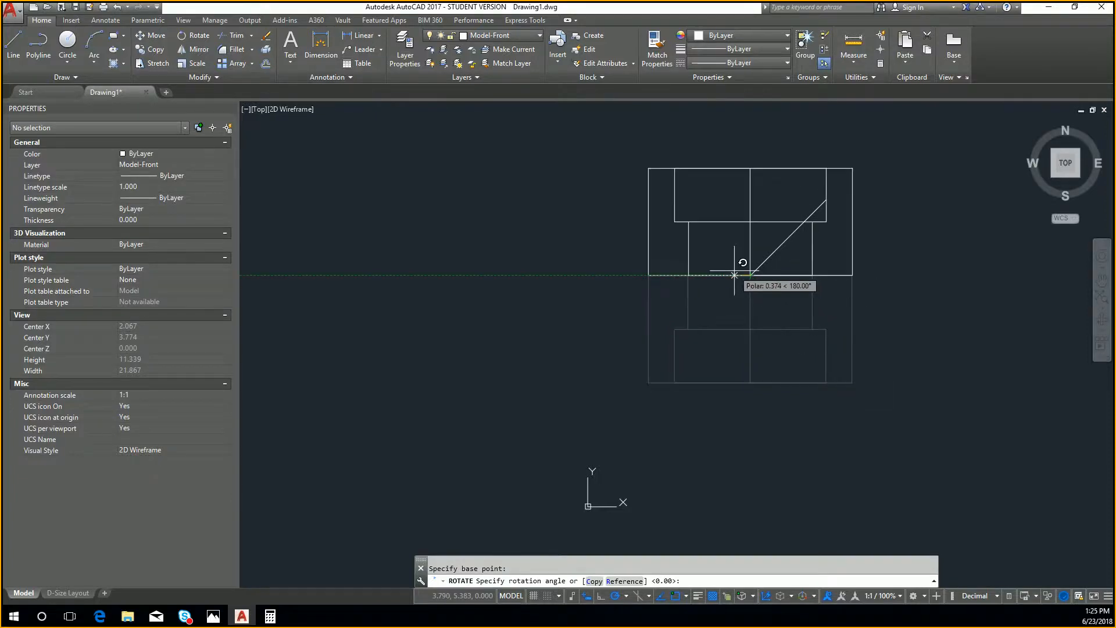
{"action": "type", "text": "r"}
{"action": "key", "text": "Return"}
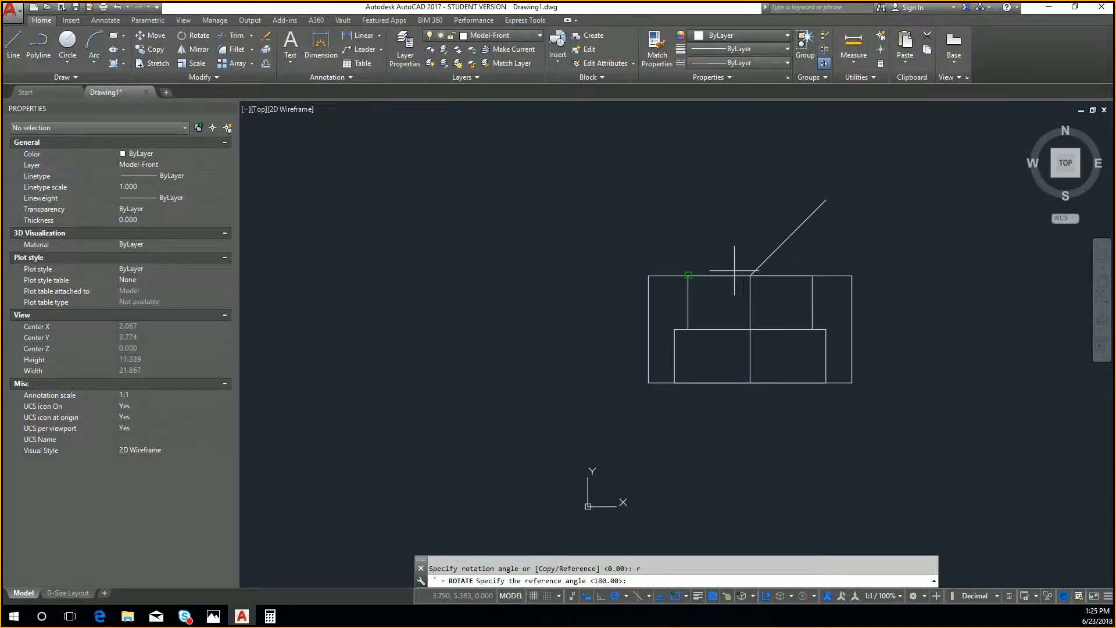
{"action": "left_click", "coordinate": [750, 275]}
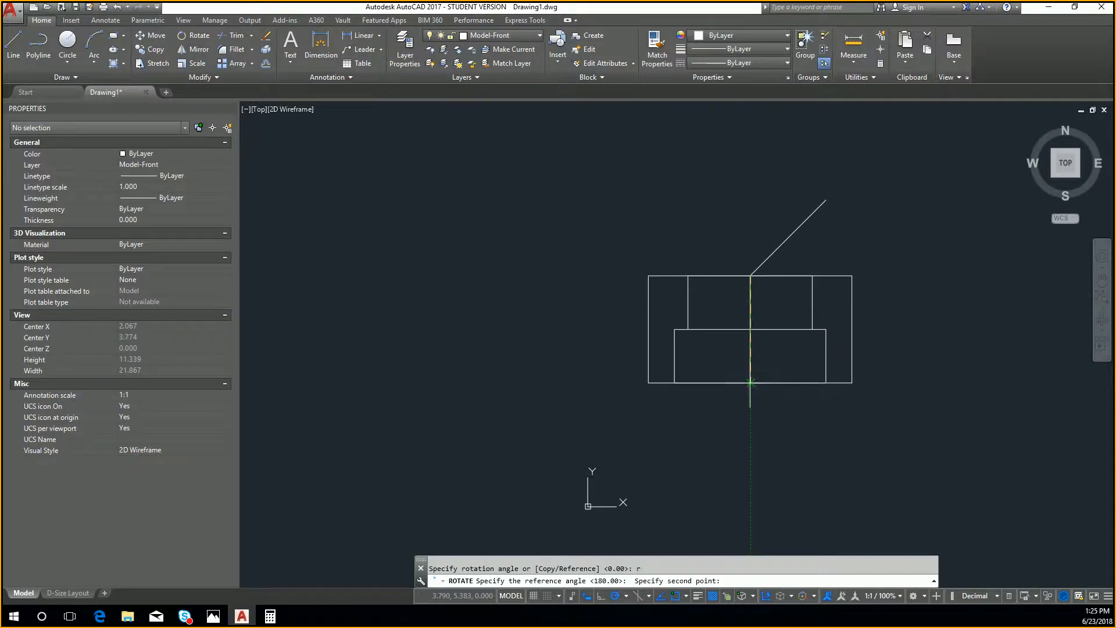
{"action": "left_click", "coordinate": [750, 382]}
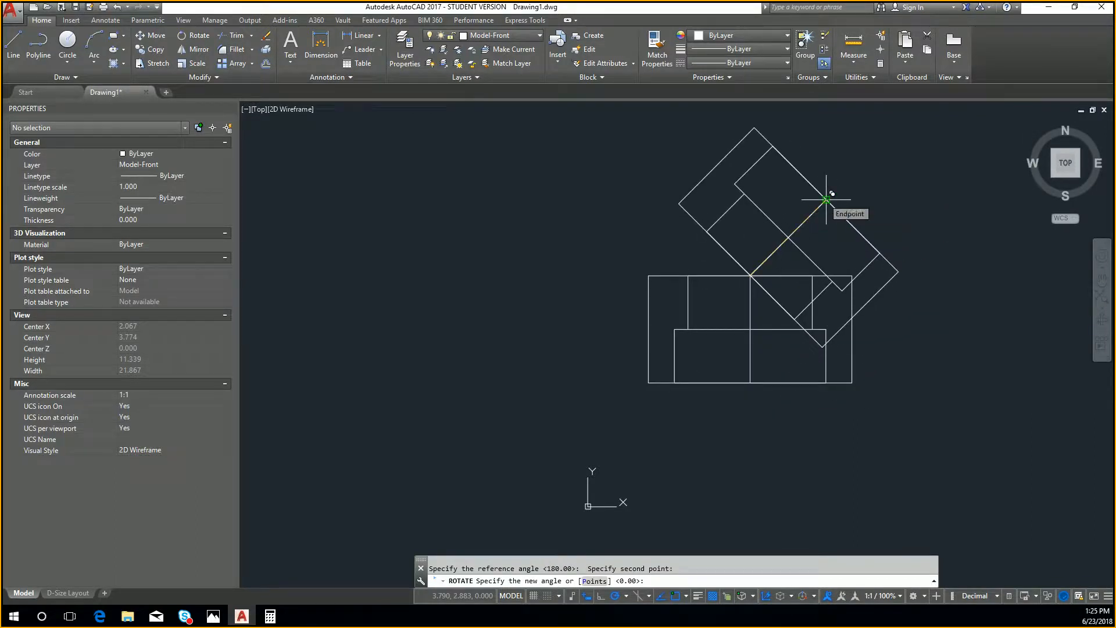
{"action": "left_click", "coordinate": [824, 199]}
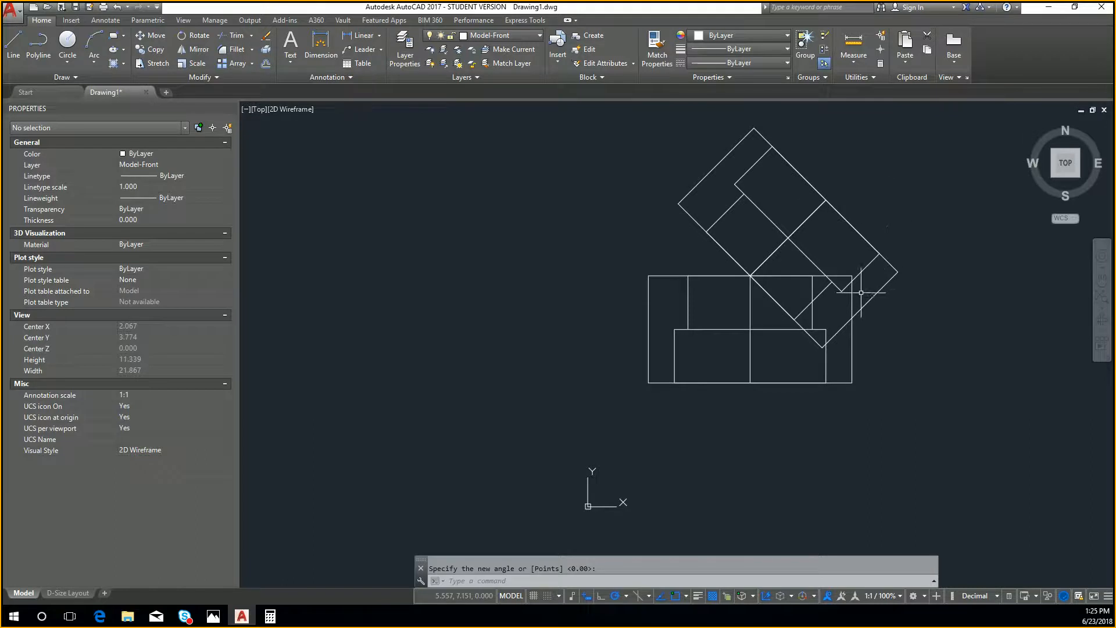
Trim the inner bore lines on the bend's right side where they cross, removing both overlapping ends
{"action": "scroll", "coordinate": [849, 236], "scroll_direction": "up", "scroll_amount": 5}
{"action": "scroll", "coordinate": [854, 288], "scroll_direction": "down", "scroll_amount": 3}
{"action": "key", "text": "Escape"}
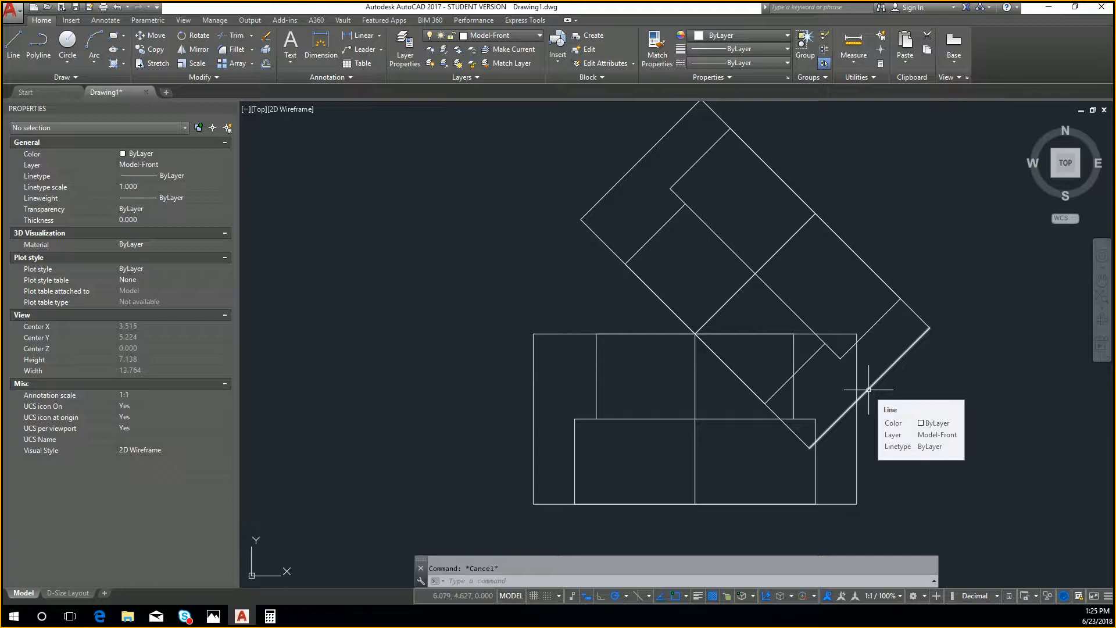
{"action": "type", "text": "tr"}
{"action": "key", "text": "Return"}
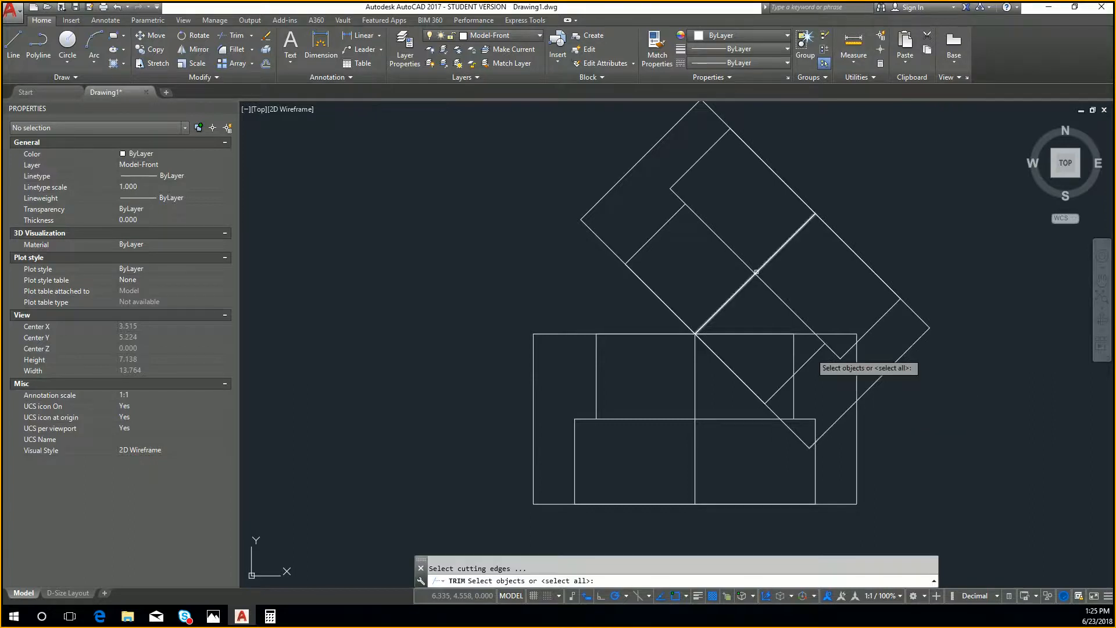
{"action": "left_click", "coordinate": [824, 403]}
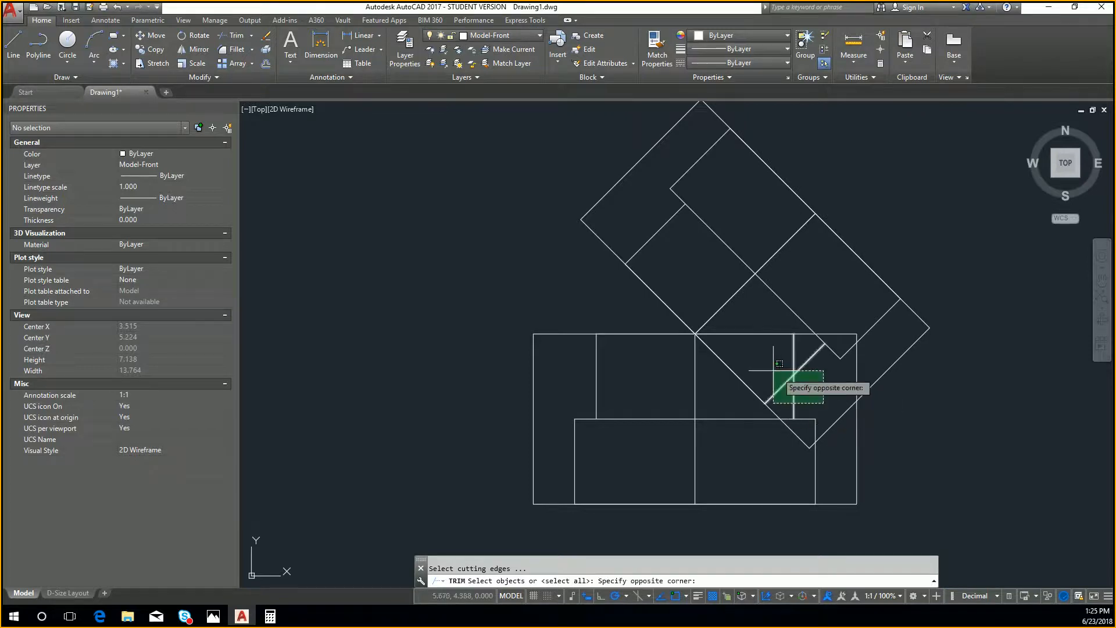
{"action": "left_click", "coordinate": [744, 326]}
{"action": "key", "text": "Return"}
{"action": "left_click", "coordinate": [784, 383]}
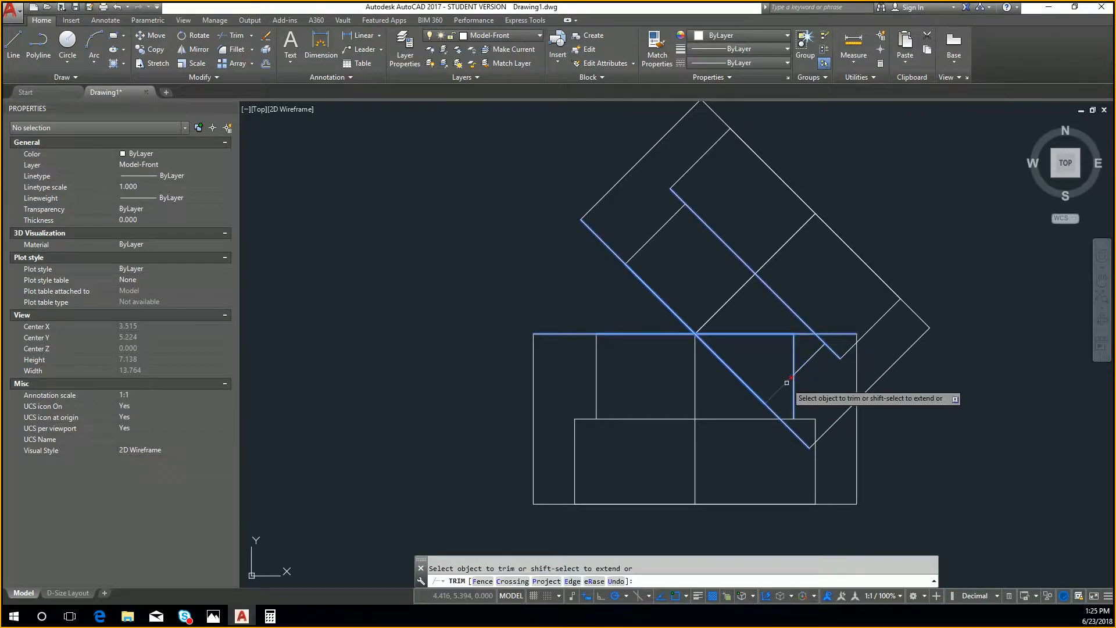
{"action": "left_click", "coordinate": [794, 360]}
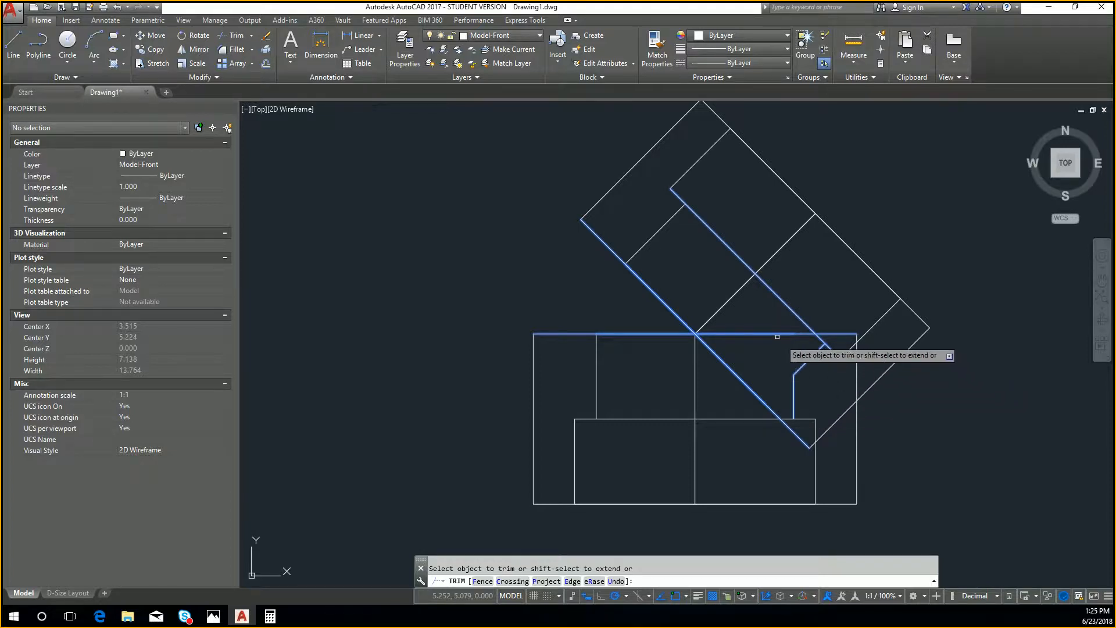
{"action": "key", "text": "Escape"}
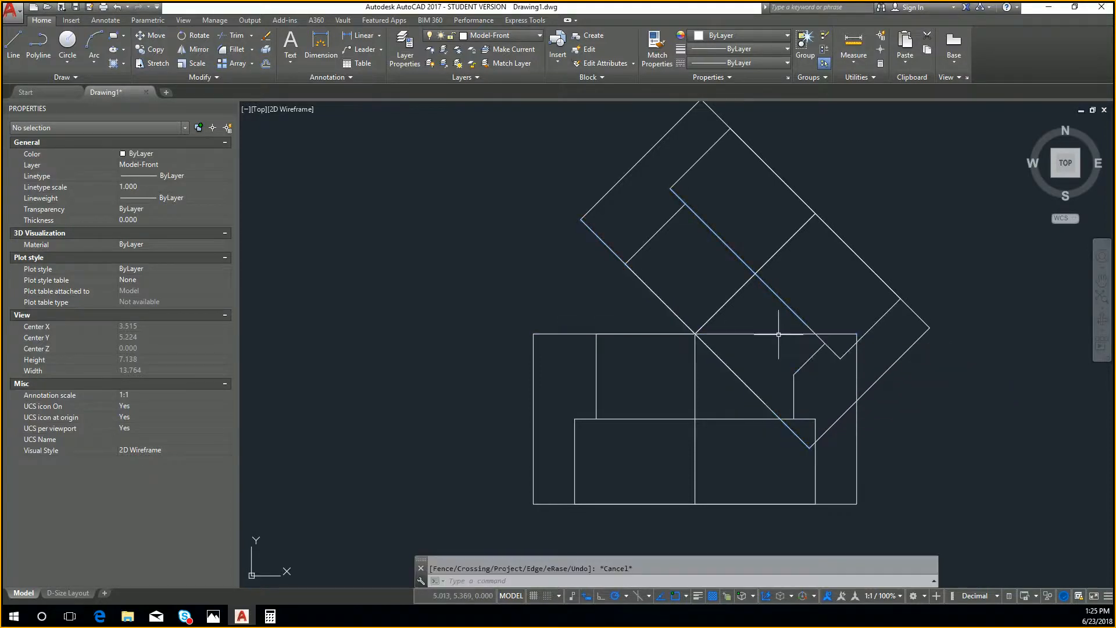
Delete the short horizontal segment at the right end of the lower socket's top edge
{"action": "left_click", "coordinate": [776, 332]}
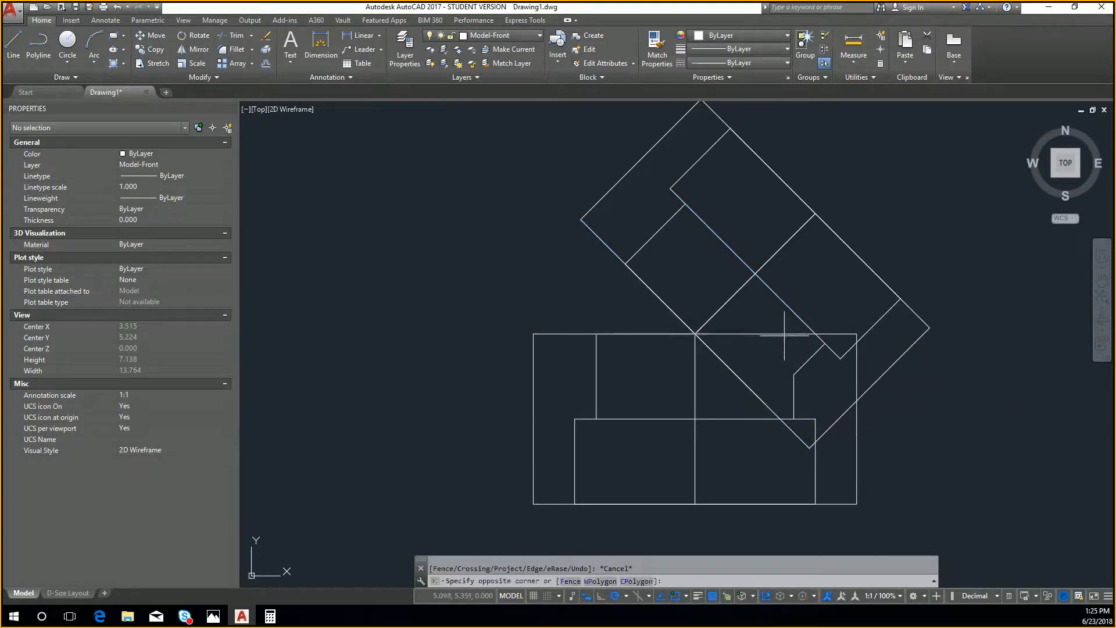
{"action": "left_click", "coordinate": [828, 326]}
{"action": "key", "text": "Escape"}
{"action": "left_click", "coordinate": [846, 334]}
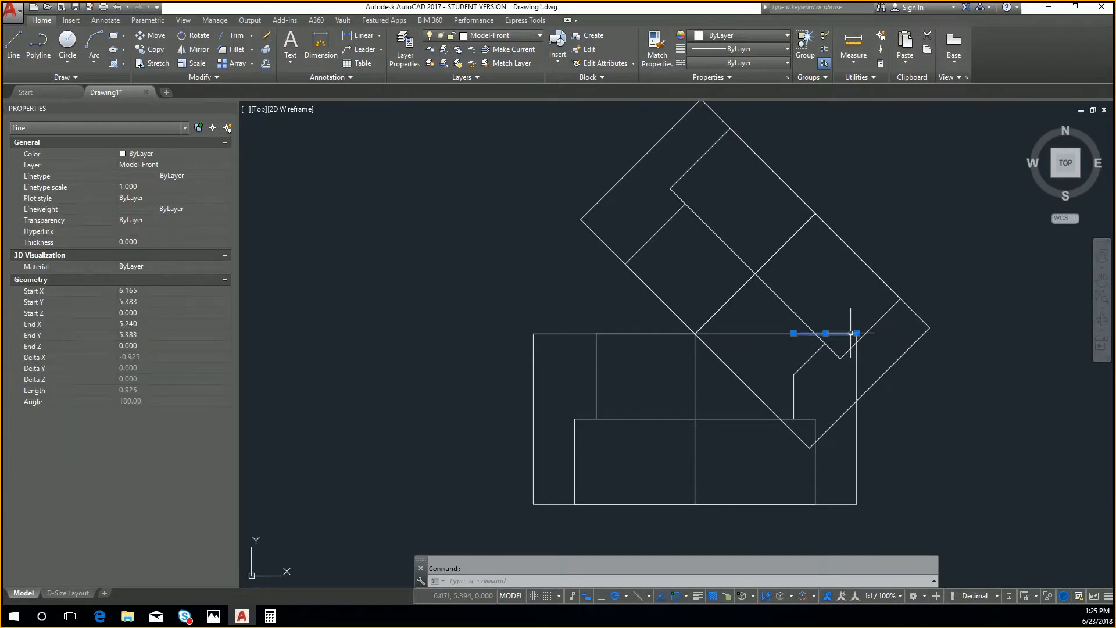
{"action": "key", "text": "Delete"}
Trim the right vertical outer edge and the angled outer edge against each other so they meet in one corner
{"action": "left_click", "coordinate": [859, 364]}
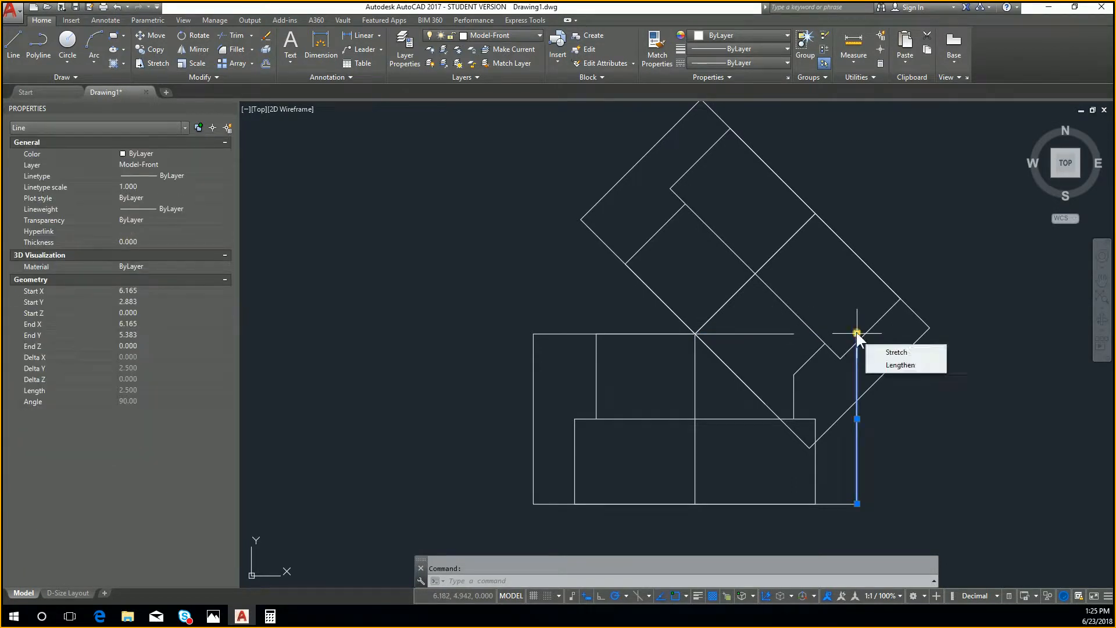
{"action": "key", "text": "Escape"}
{"action": "type", "text": "tri"}
{"action": "key", "text": "Return"}
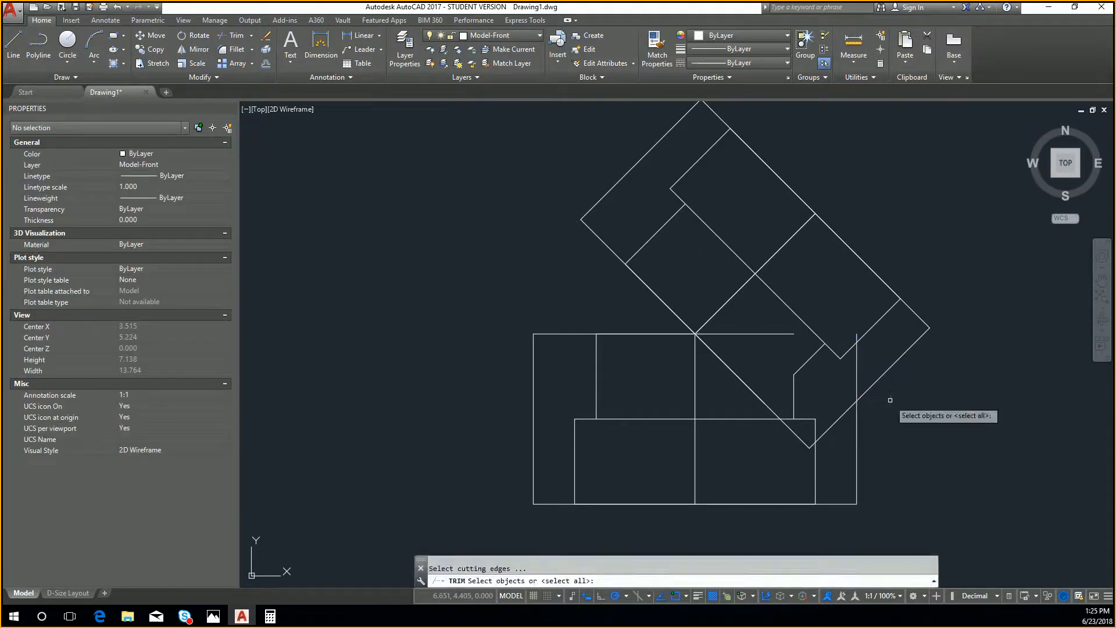
{"action": "double_click", "coordinate": [876, 425]}
{"action": "left_click", "coordinate": [852, 380]}
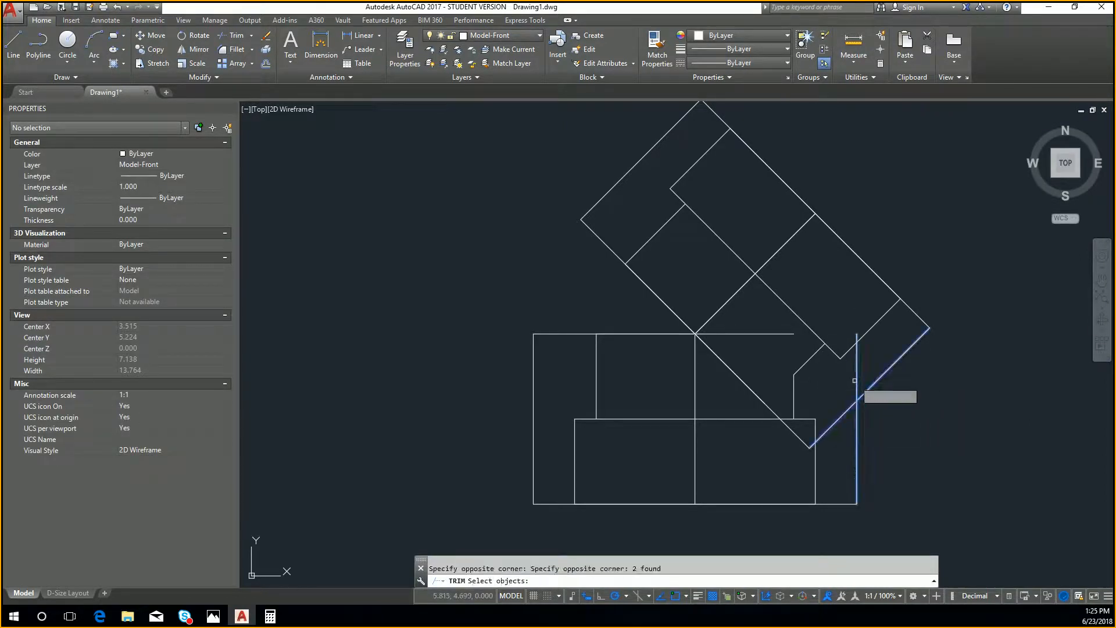
{"action": "key", "text": "Return"}
{"action": "left_click", "coordinate": [837, 417]}
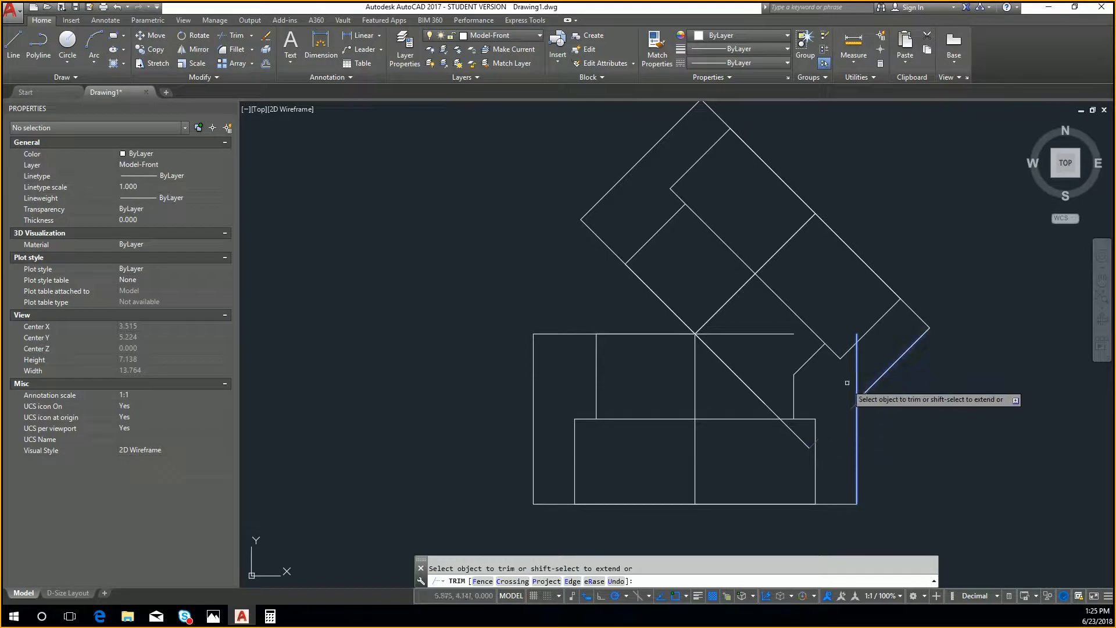
{"action": "left_click", "coordinate": [857, 374]}
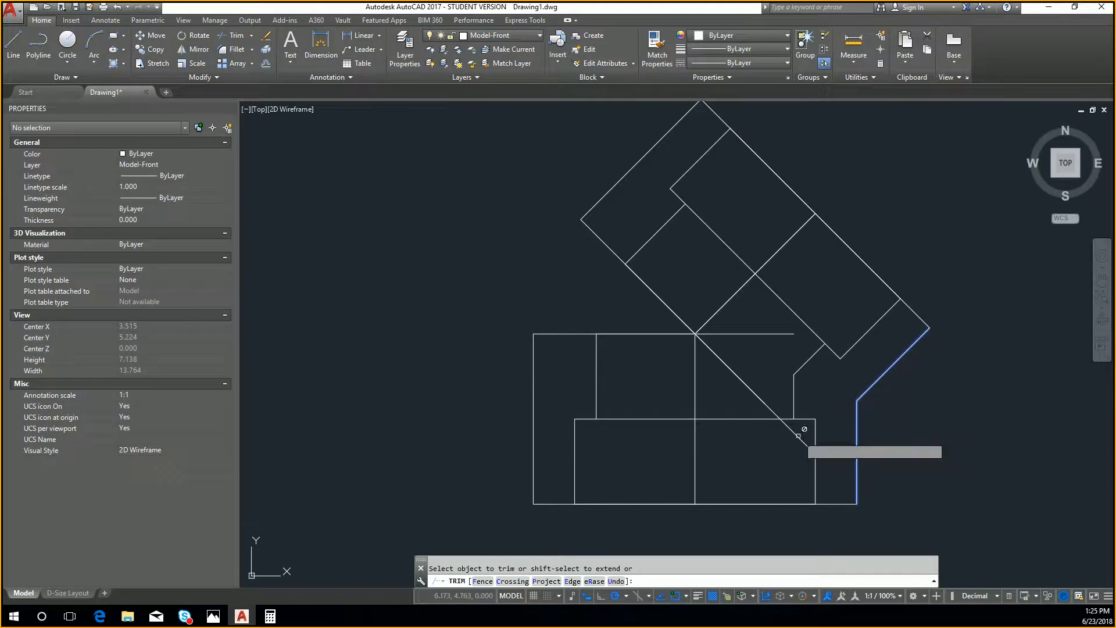
{"action": "key", "text": "Escape"}
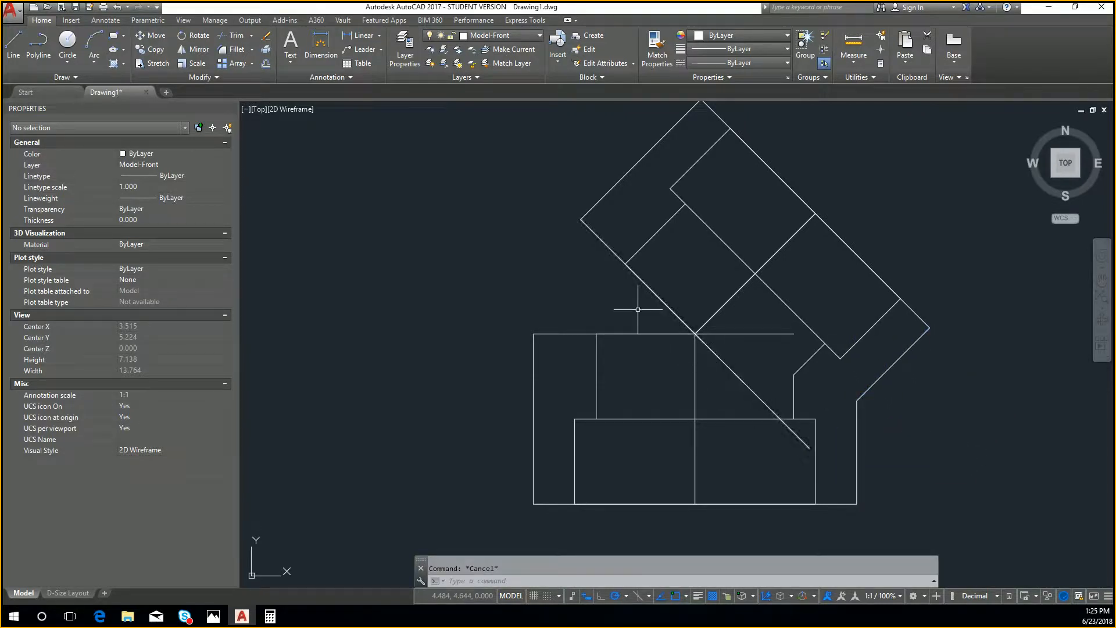
Draw two circles centred on the shared edge midpoint, one reaching the sockets' outer corners and one the bore line ends
{"action": "type", "text": "c"}
{"action": "key", "text": "Return"}
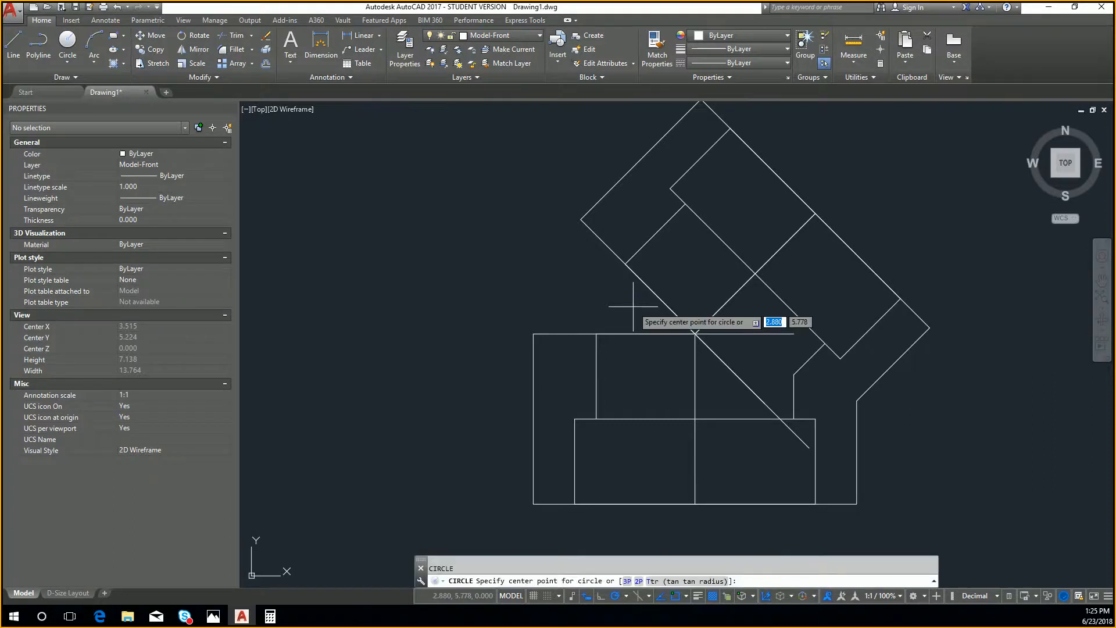
{"action": "left_click", "coordinate": [696, 333]}
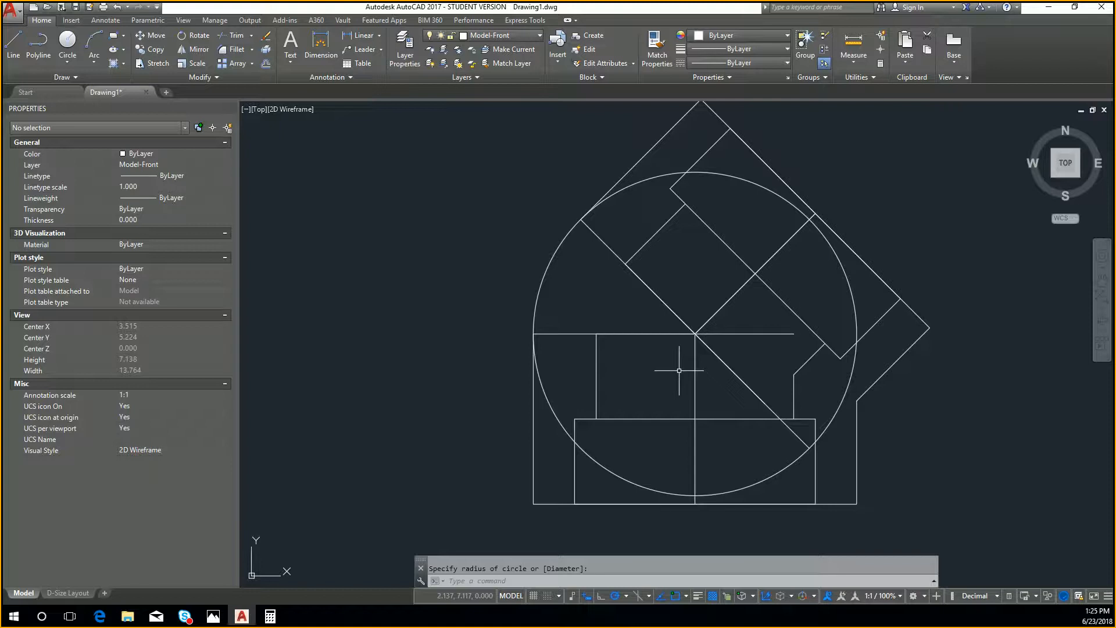
{"action": "key", "text": "Return"}
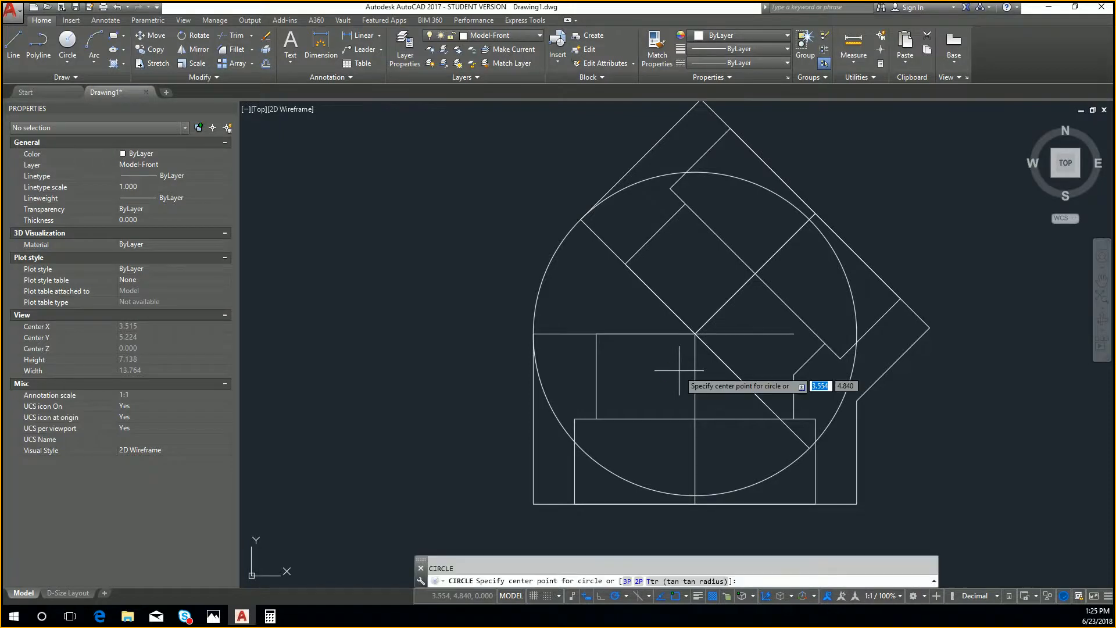
{"action": "left_click", "coordinate": [695, 333]}
{"action": "left_click", "coordinate": [627, 266]}
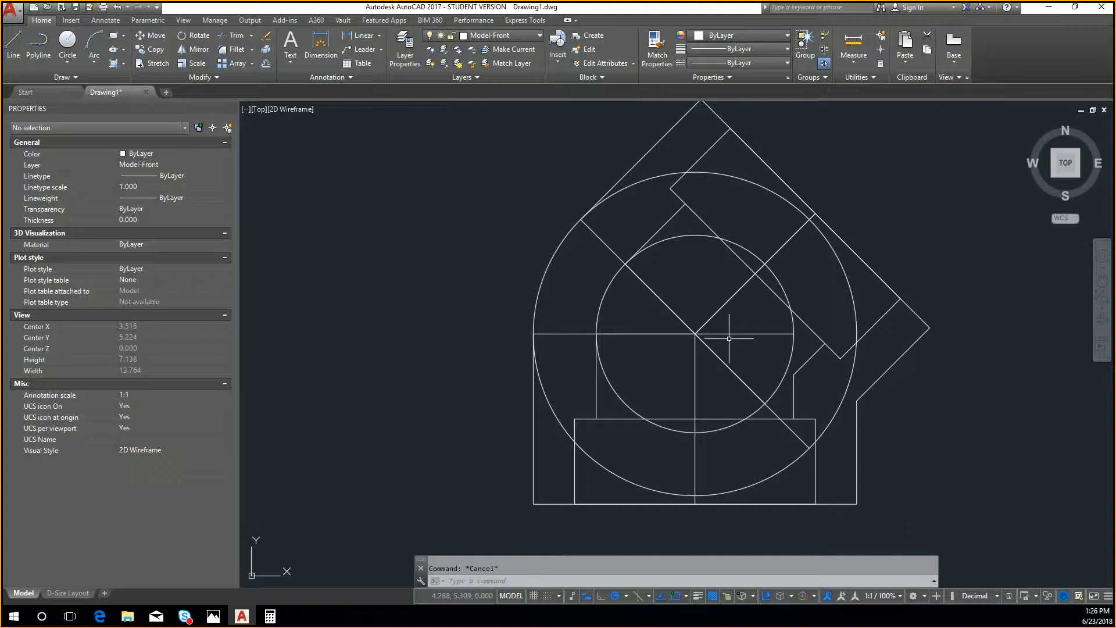
Try to break the inner circle near its top, and undo the break
{"action": "type", "text": "tr"}
{"action": "key", "text": "Return"}
{"action": "key", "text": "Escape"}
{"action": "type", "text": "brea"}
{"action": "key", "text": "Return"}
{"action": "left_click", "coordinate": [670, 239]}
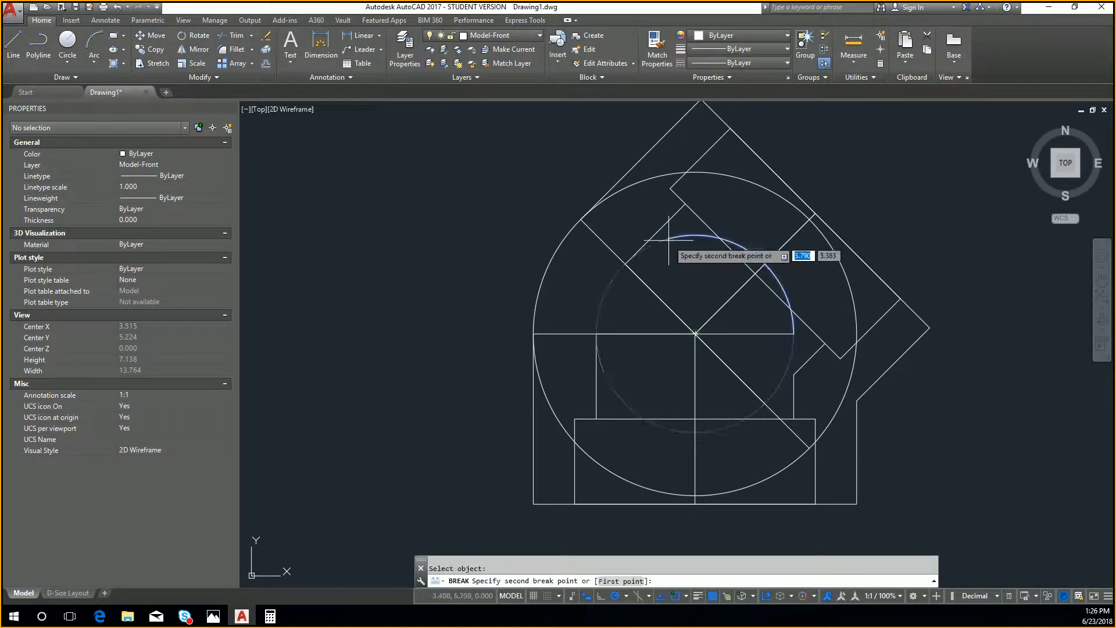
{"action": "left_click", "coordinate": [670, 237]}
{"action": "right_click", "coordinate": [670, 236]}
{"action": "key", "text": "Escape"}
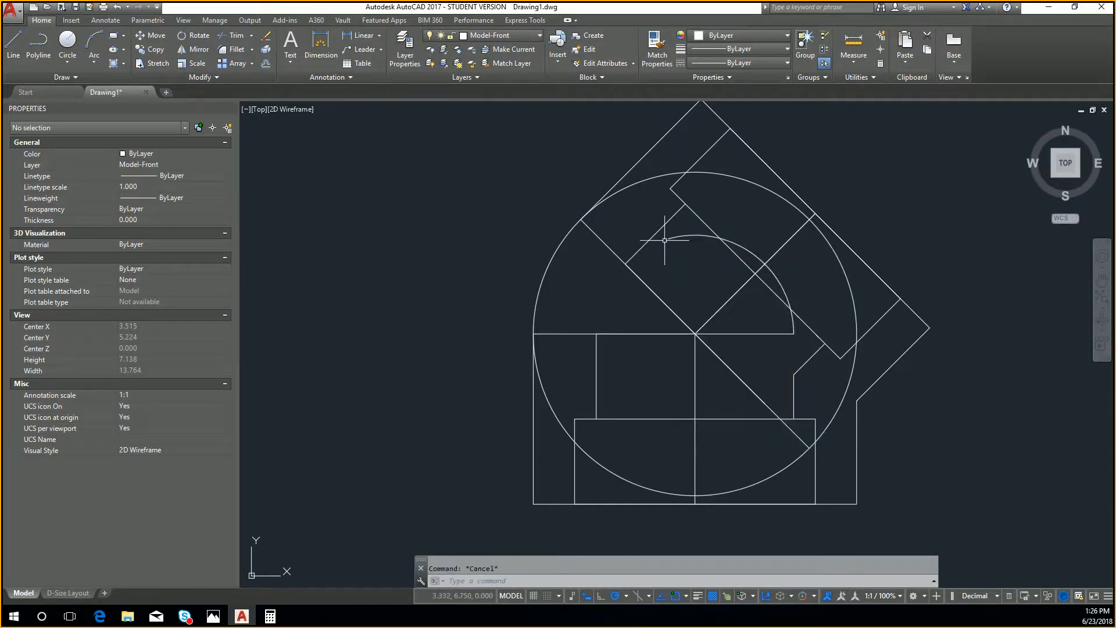
{"action": "key", "text": "ctrl+z"}
Break the inner circle between its top and the end of the rotated socket's left bore line
{"action": "type", "text": "br"}
{"action": "key", "text": "Return"}
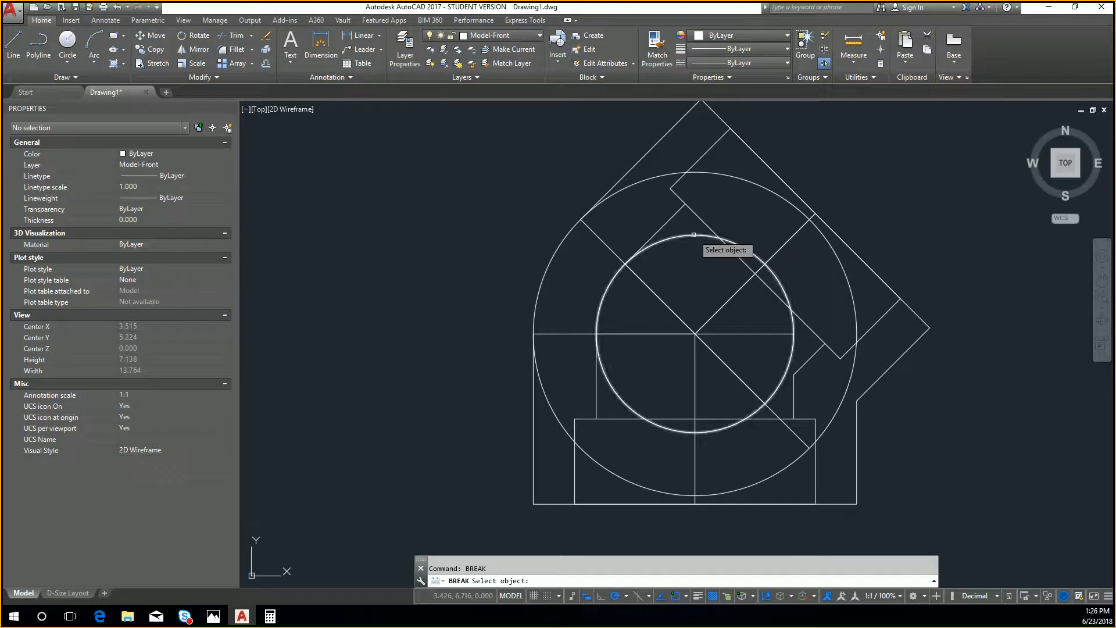
{"action": "left_click", "coordinate": [696, 238]}
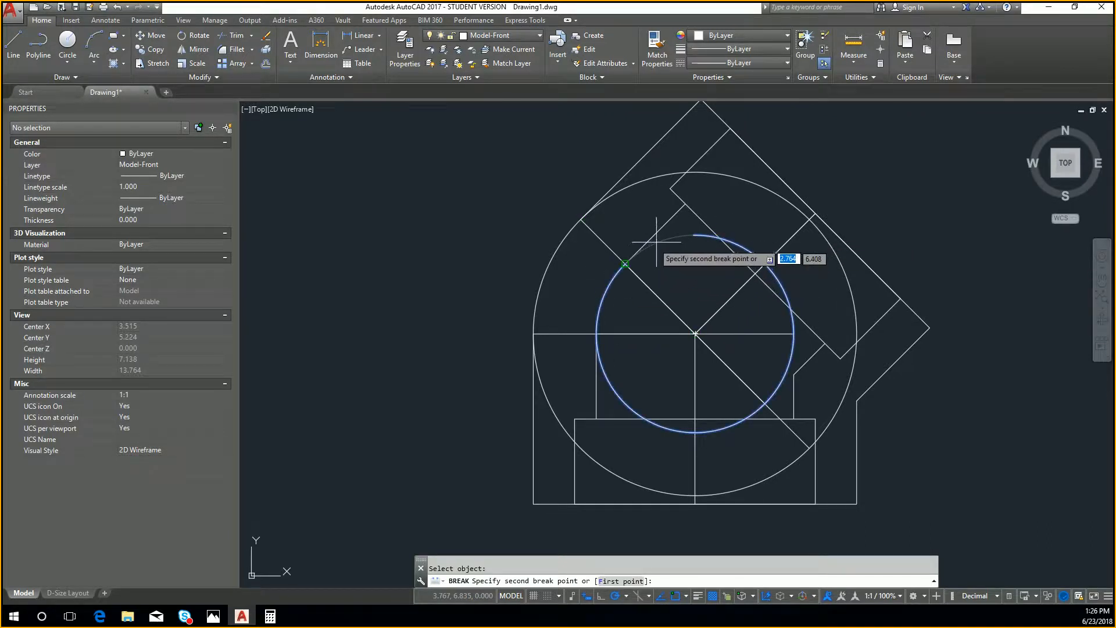
{"action": "left_click", "coordinate": [686, 241]}
{"action": "key", "text": "Escape"}
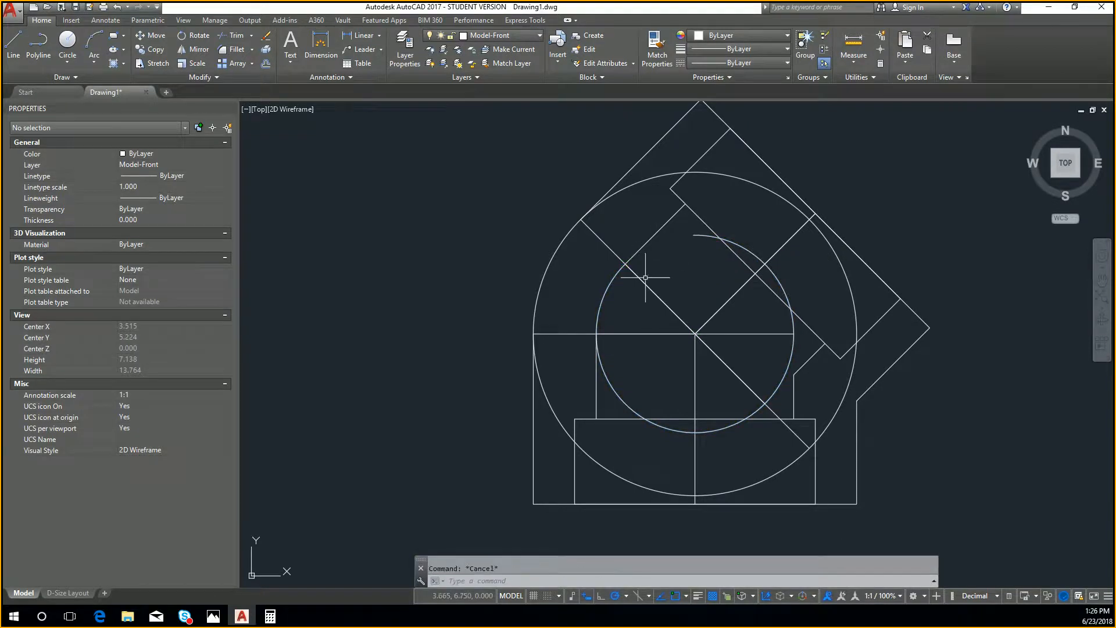
Trim the inner arc at the lower socket's top edge, removing the part beyond the left bore line
{"action": "type", "text": "trim"}
{"action": "key", "text": "Return"}
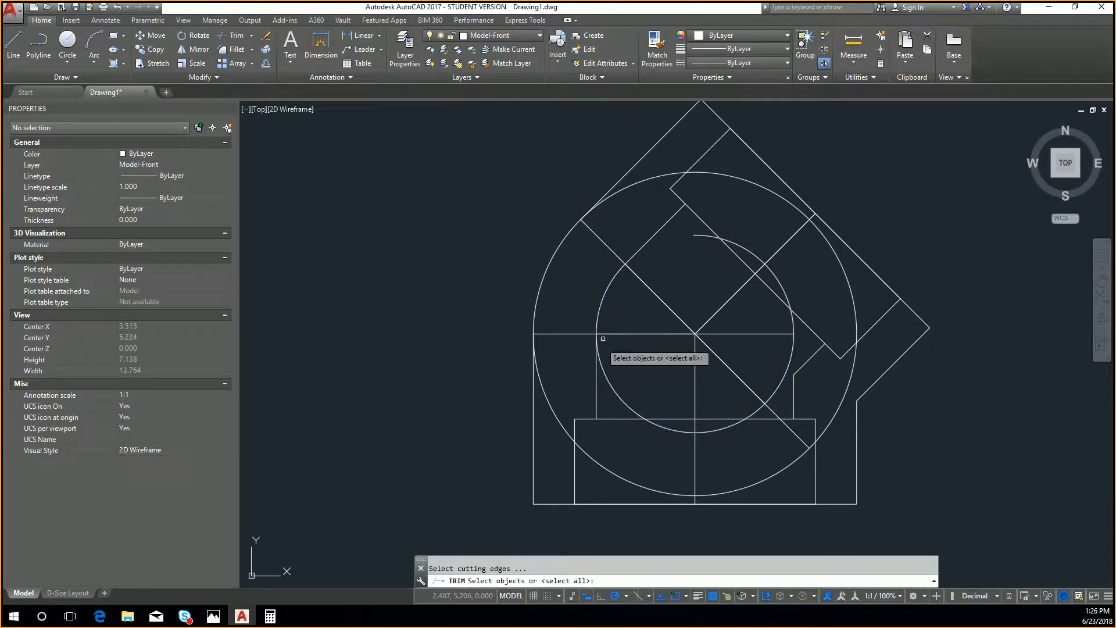
{"action": "left_click", "coordinate": [600, 335]}
{"action": "key", "text": "Return"}
{"action": "left_click", "coordinate": [599, 355]}
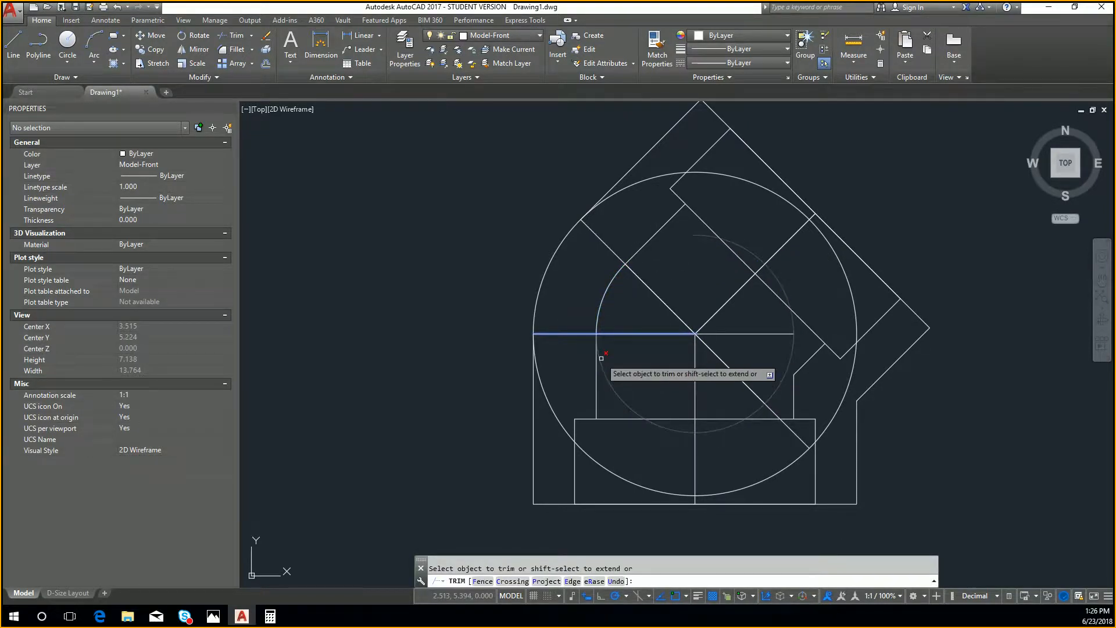
Trim both socket edges at the inner arc, removing the portions between it and the outer circle
{"action": "key", "text": "Escape"}
{"action": "key", "text": "Escape"}
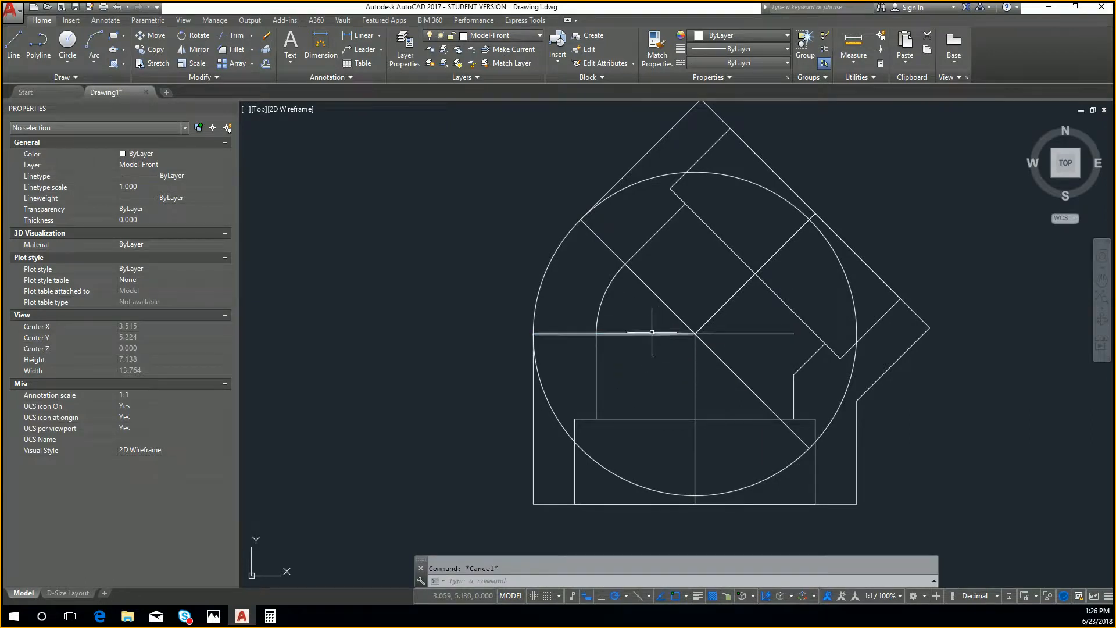
{"action": "right_click", "coordinate": [651, 332]}
{"action": "left_click", "coordinate": [621, 323]}
{"action": "type", "text": "trim"}
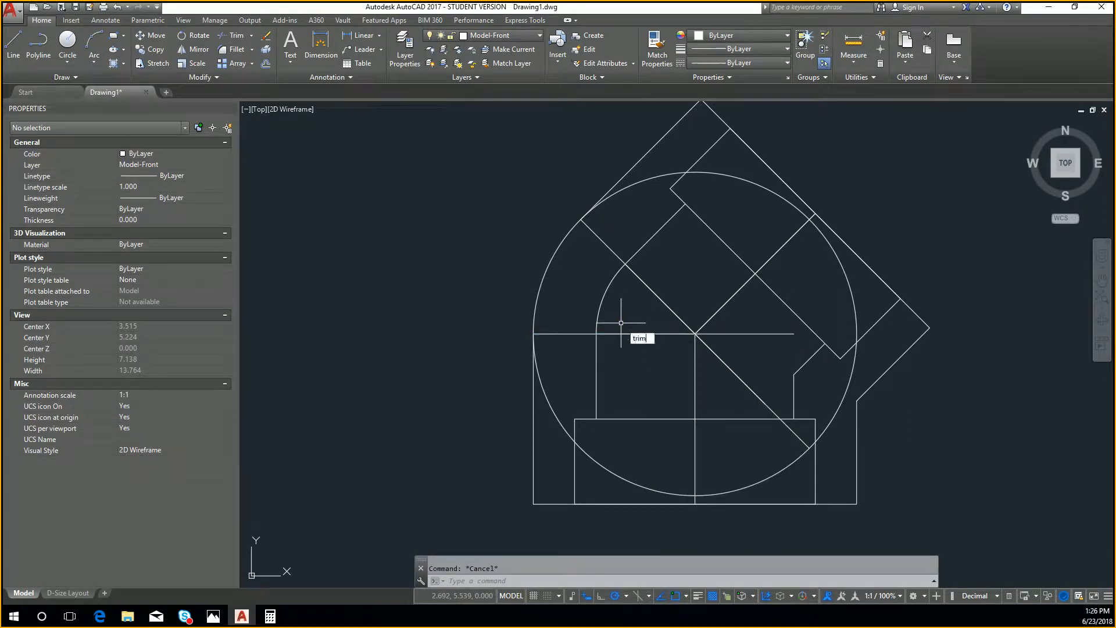
{"action": "key", "text": "Return"}
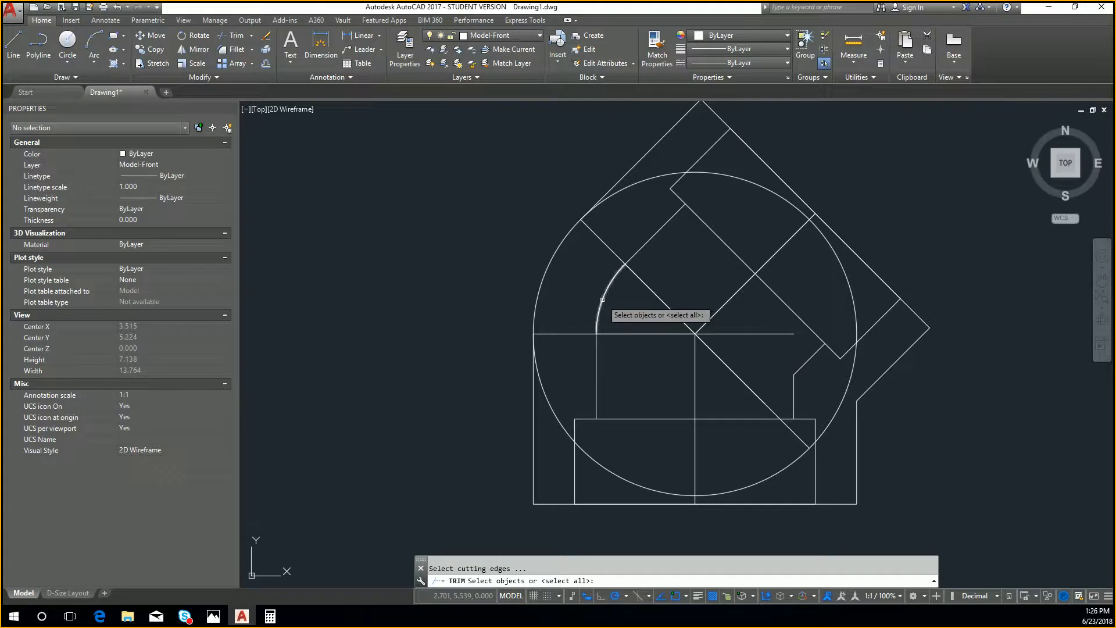
{"action": "key", "text": "Return"}
{"action": "left_click", "coordinate": [617, 254]}
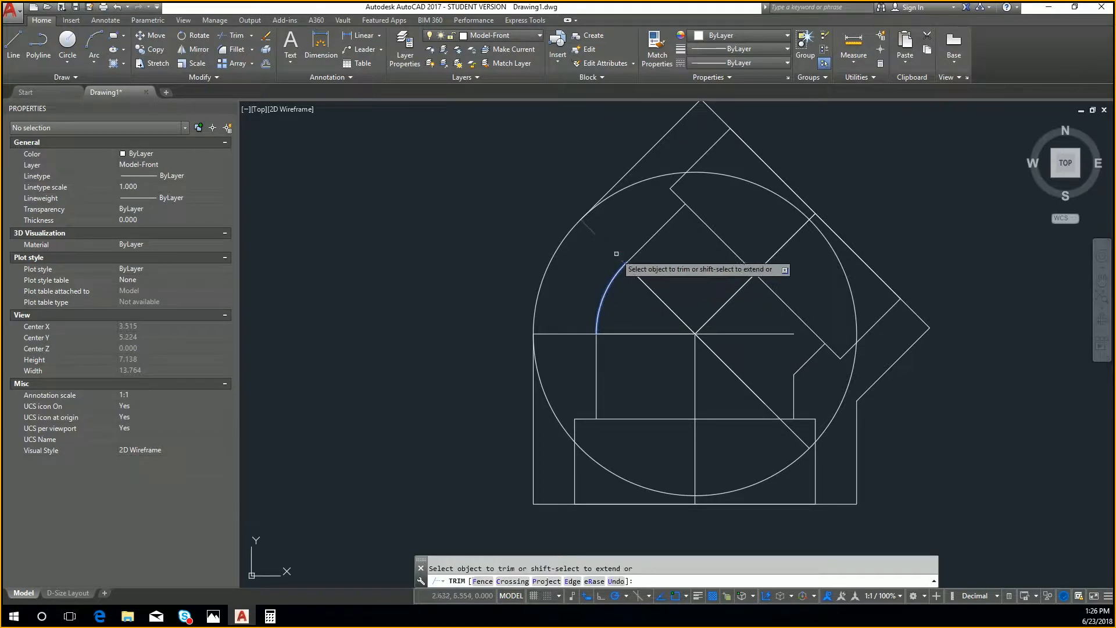
{"action": "left_click", "coordinate": [581, 334]}
{"action": "right_click", "coordinate": [660, 336]}
{"action": "left_click", "coordinate": [695, 340]}
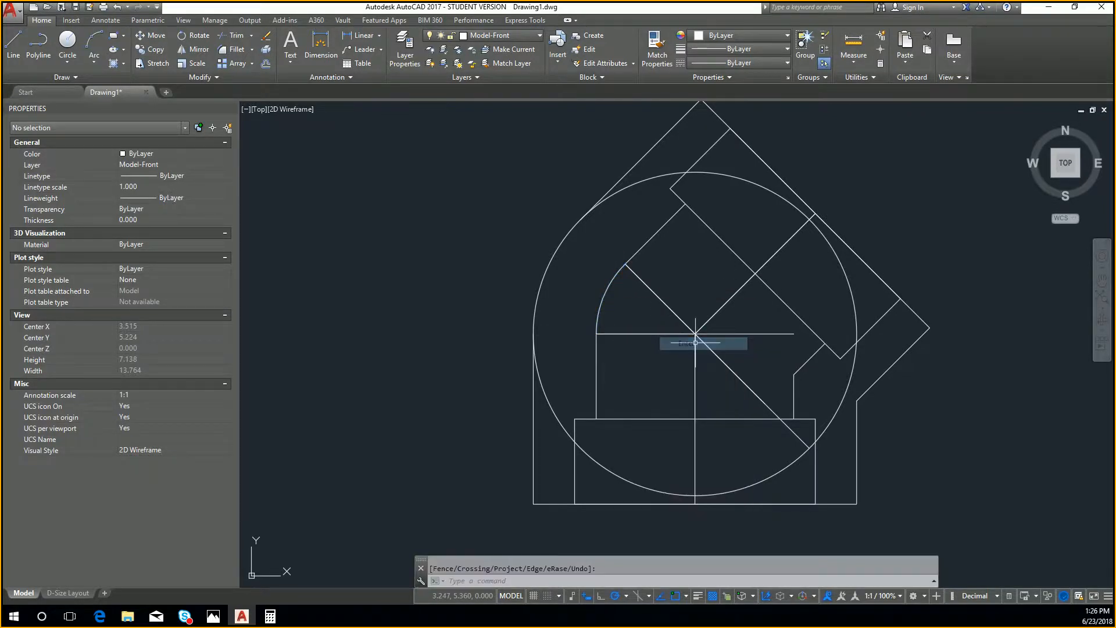
{"action": "right_click", "coordinate": [694, 340]}
{"action": "key", "text": "Escape"}
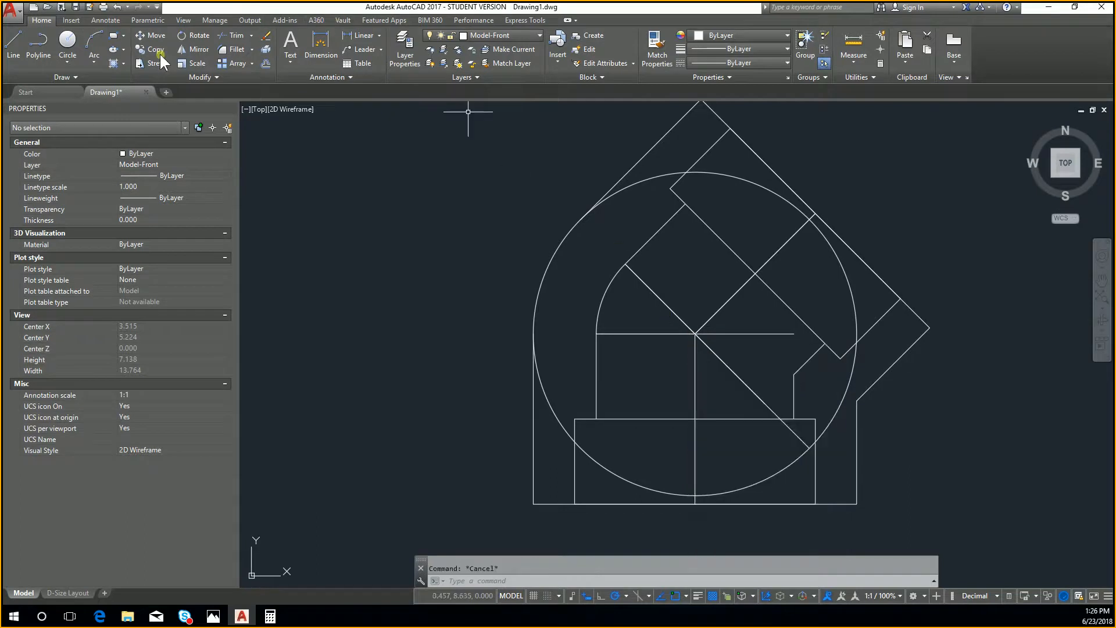
Turn on time-sensitive right-click in the right-click customization options and apply the setting
{"action": "left_click", "coordinate": [11, 10]}
{"action": "left_click", "coordinate": [393, 230]}
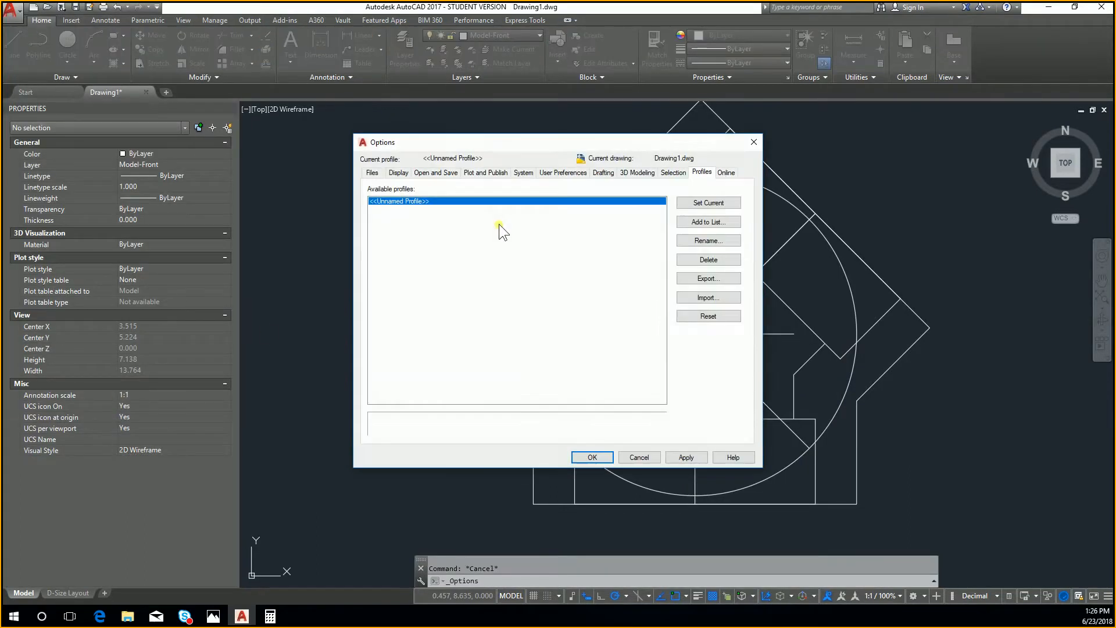
{"action": "left_click", "coordinate": [534, 173]}
{"action": "left_click", "coordinate": [560, 172]}
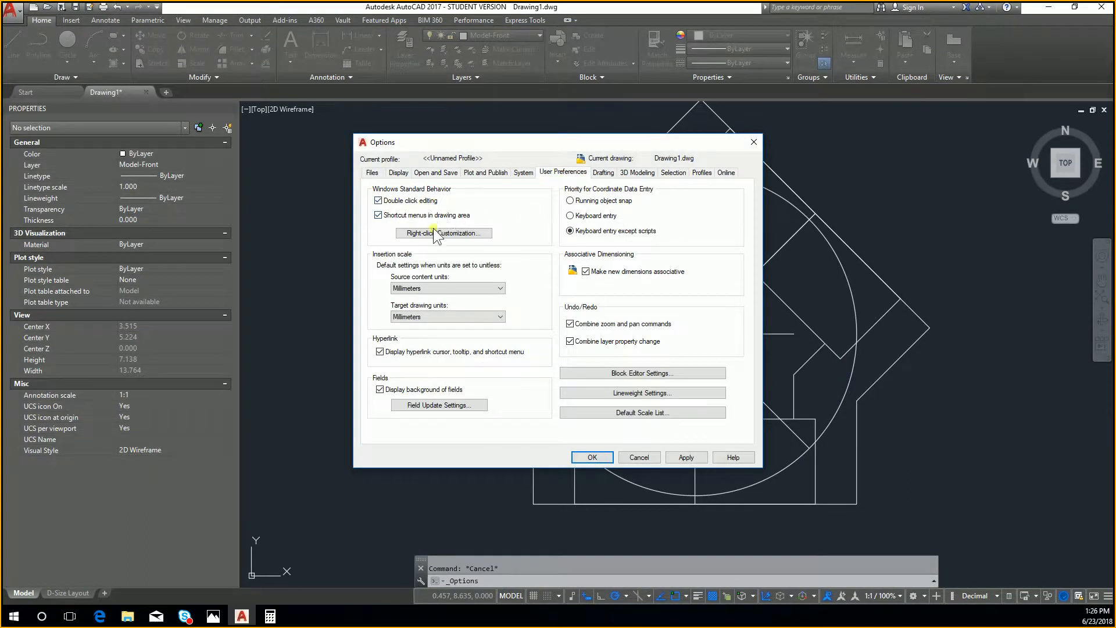
{"action": "left_click", "coordinate": [437, 233]}
{"action": "left_click", "coordinate": [536, 410]}
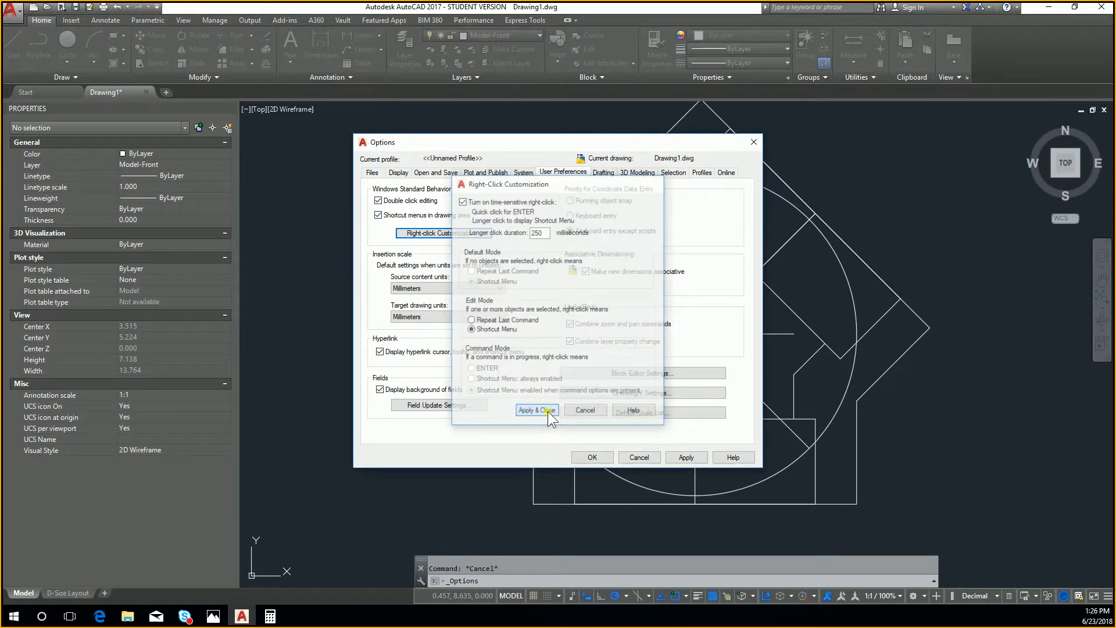
{"action": "left_click", "coordinate": [570, 414]}
{"action": "key", "text": "Escape"}
{"action": "left_click", "coordinate": [589, 457]}
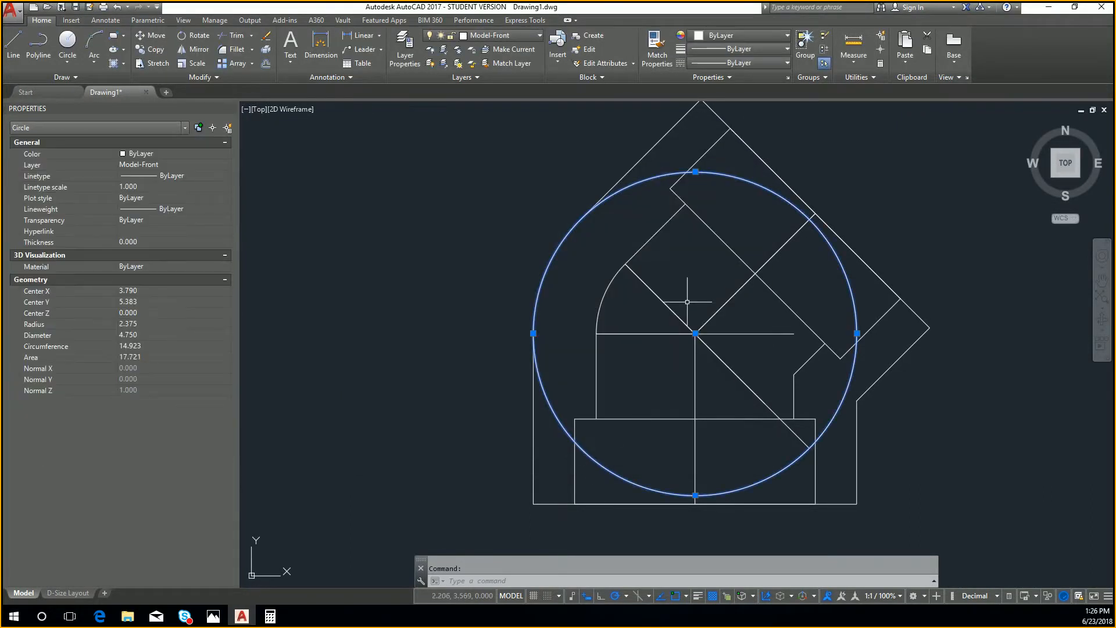
Break the outer circle from its lower left to its rightmost point, removing the lower portion
{"action": "key", "text": "Return"}
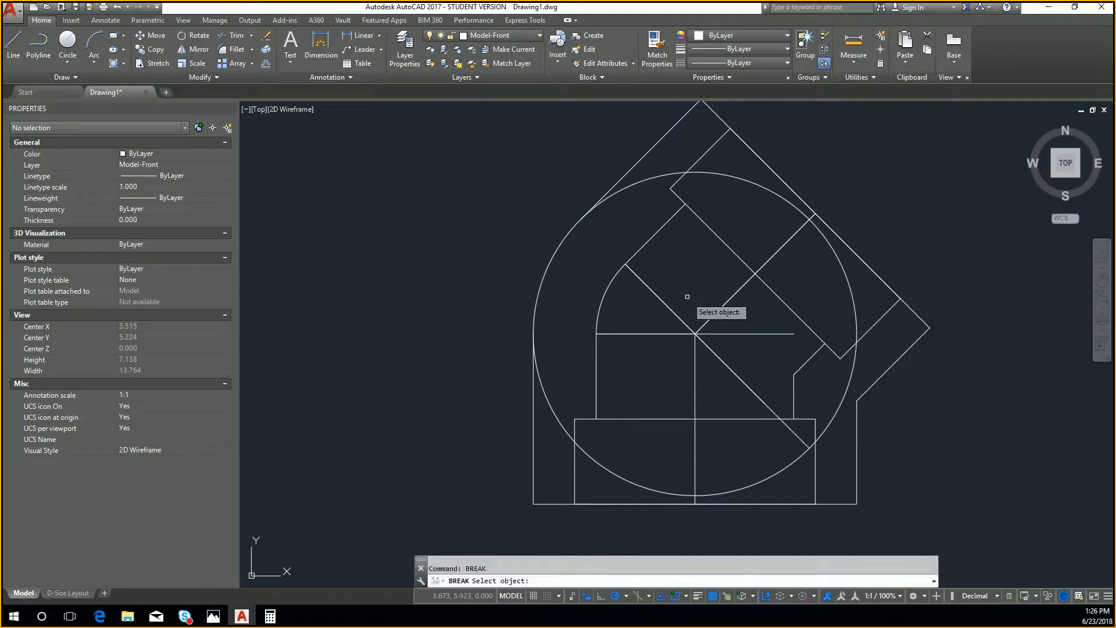
{"action": "left_click", "coordinate": [551, 413]}
{"action": "left_click", "coordinate": [555, 419]}
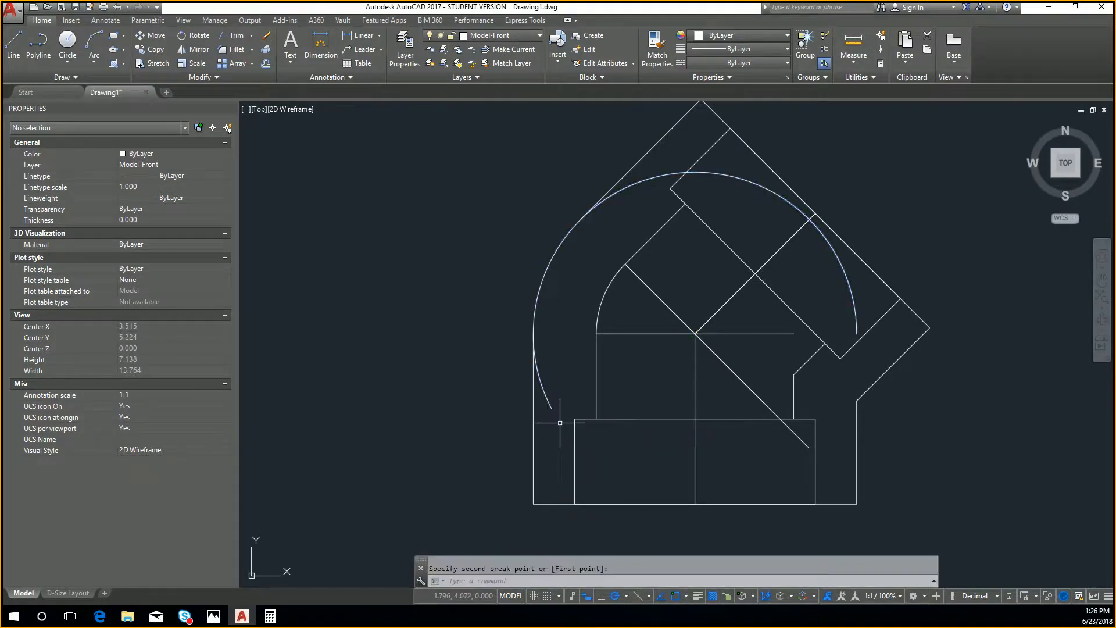
{"action": "key", "text": "Escape"}
Trim the outer arc at the rotated socket's left outer edge, removing the part that continues over the rotated socket
{"action": "type", "text": "brim"}
{"action": "key", "text": "Return"}
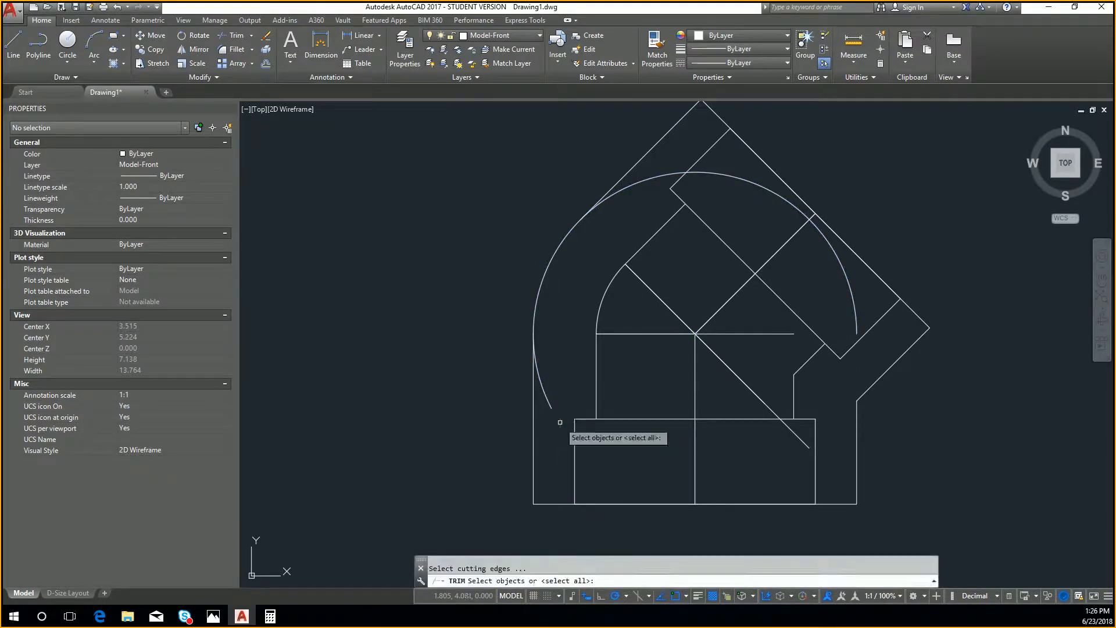
{"action": "left_click", "coordinate": [585, 213]}
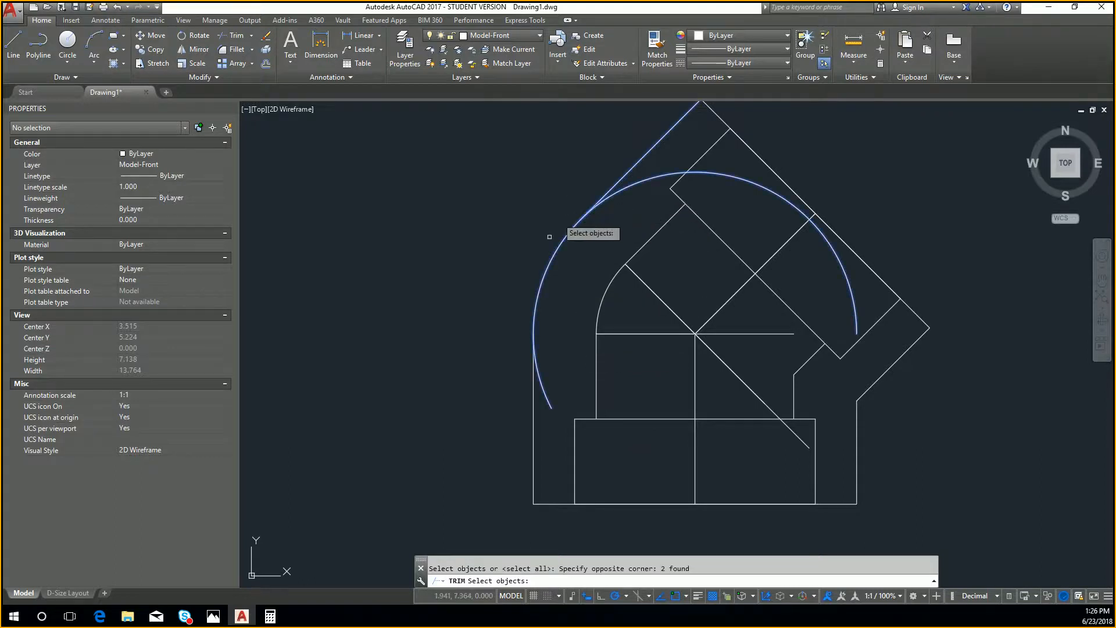
{"action": "key", "text": "Return"}
{"action": "left_click", "coordinate": [603, 200]}
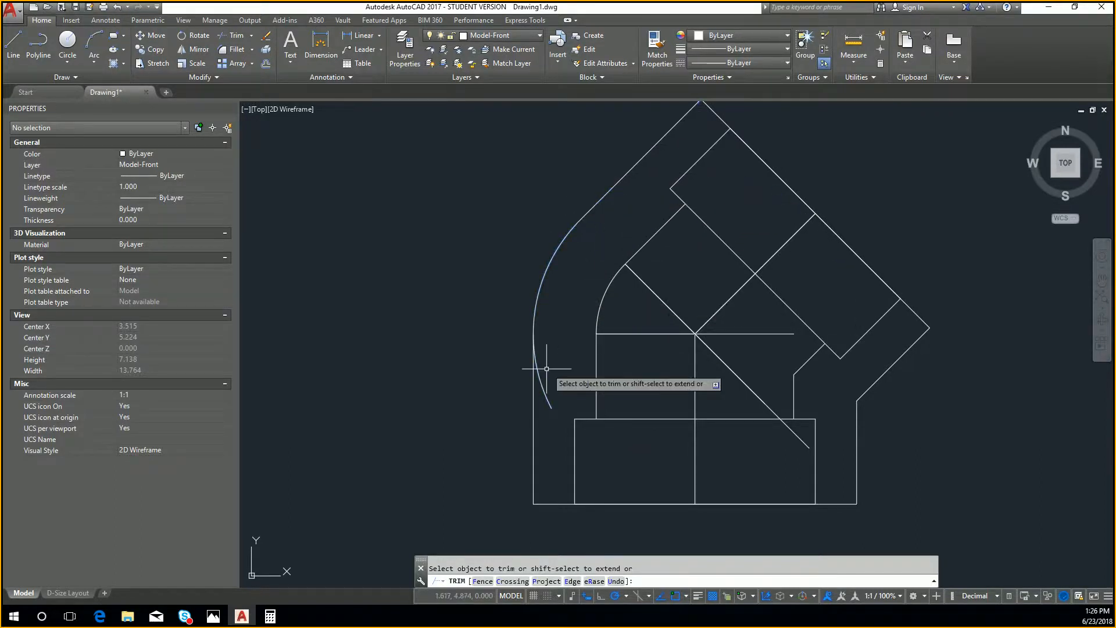
{"action": "key", "text": "Return"}
Trim the lower end of the outer arc at the lower socket's left outer edge
{"action": "key", "text": "Return"}
{"action": "left_click", "coordinate": [543, 386]}
{"action": "left_click", "coordinate": [507, 358]}
{"action": "left_click", "coordinate": [544, 388]}
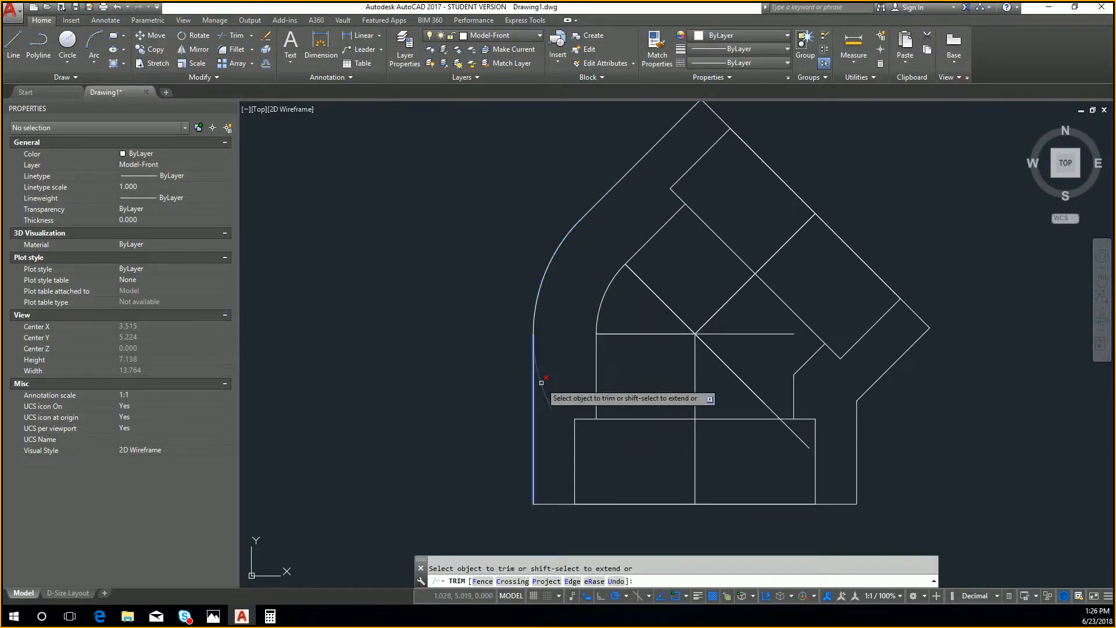
{"action": "key", "text": "Return"}
Trim the horizontal and diagonal socket edges at their shared midpoint, using the two socket centre lines as cutting edges
{"action": "key", "text": "Return"}
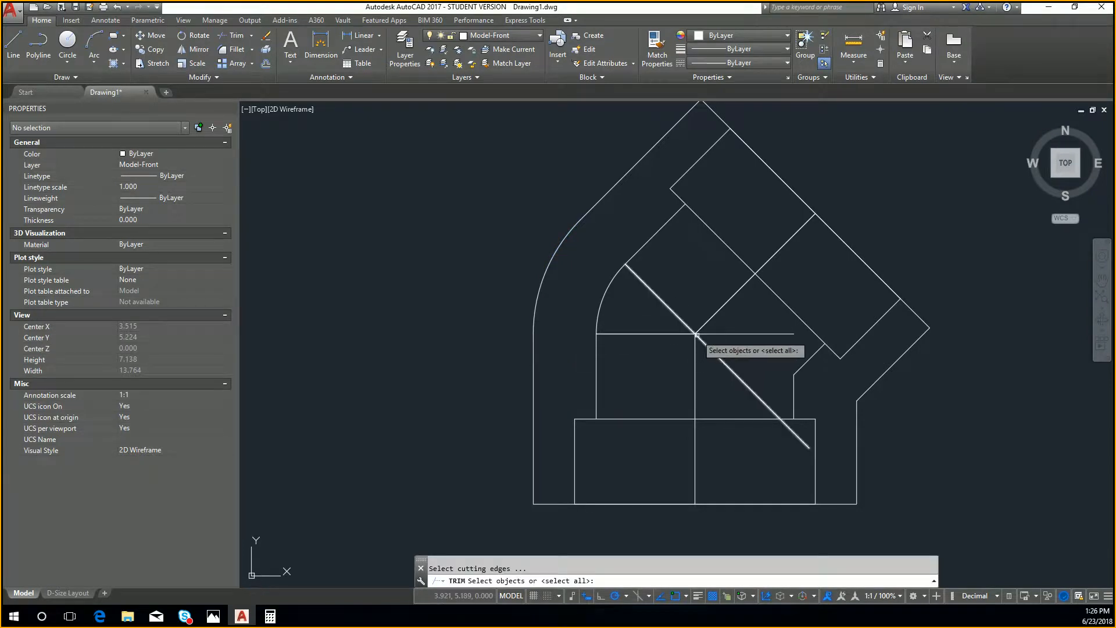
{"action": "left_click", "coordinate": [706, 334]}
{"action": "key", "text": "Return"}
{"action": "left_click", "coordinate": [708, 347]}
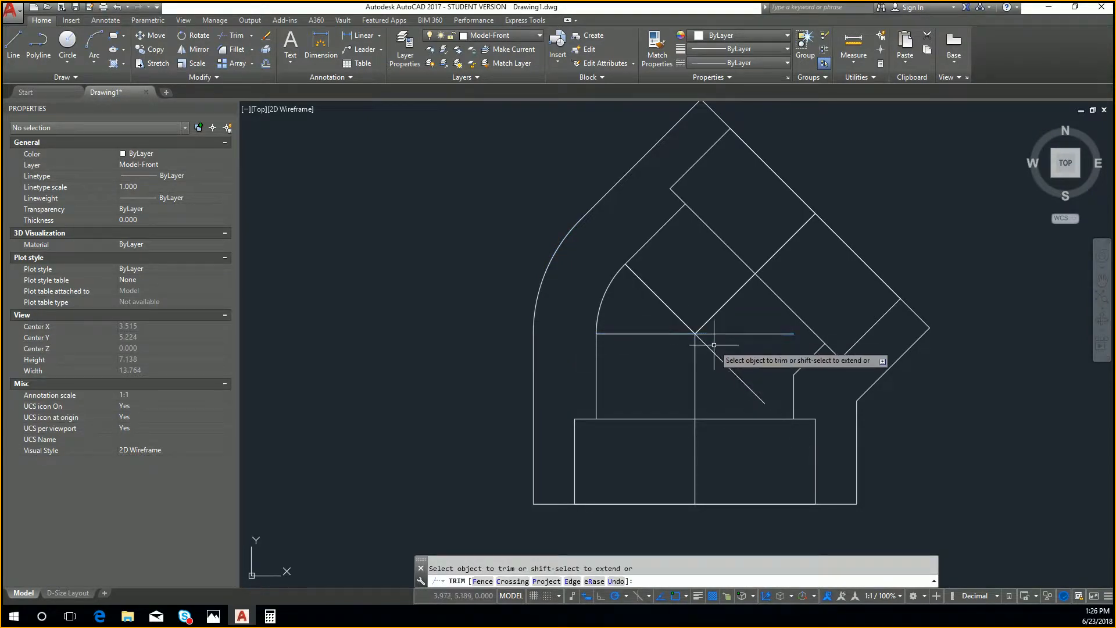
{"action": "key", "text": "Return"}
{"action": "key", "text": "Return"}
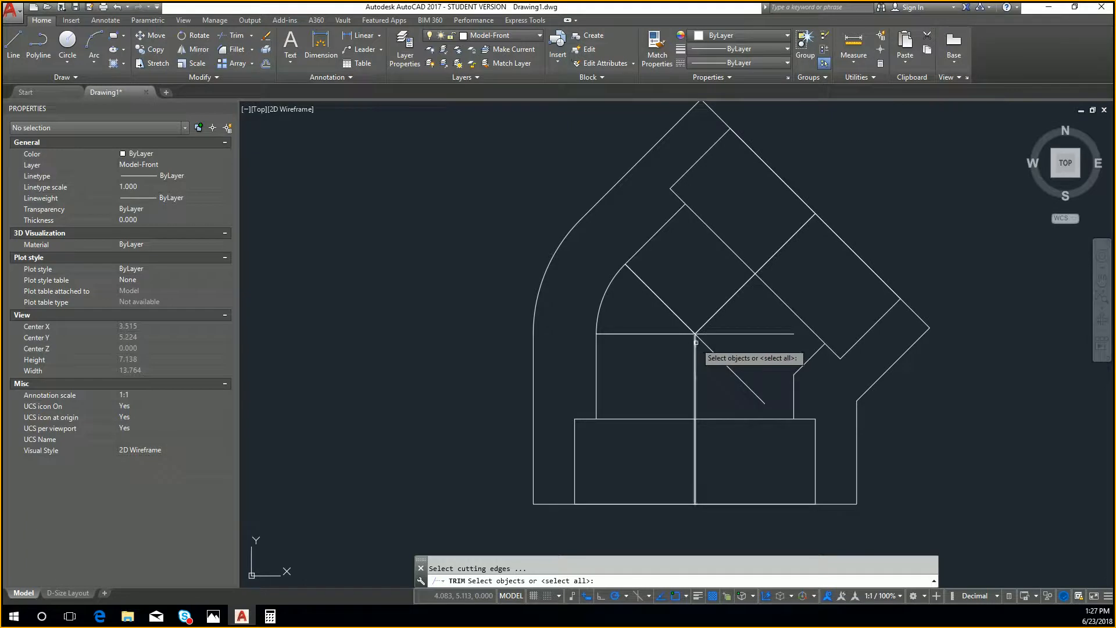
{"action": "left_click", "coordinate": [695, 348]}
{"action": "left_click", "coordinate": [703, 327]}
{"action": "key", "text": "Return"}
{"action": "left_click", "coordinate": [716, 369]}
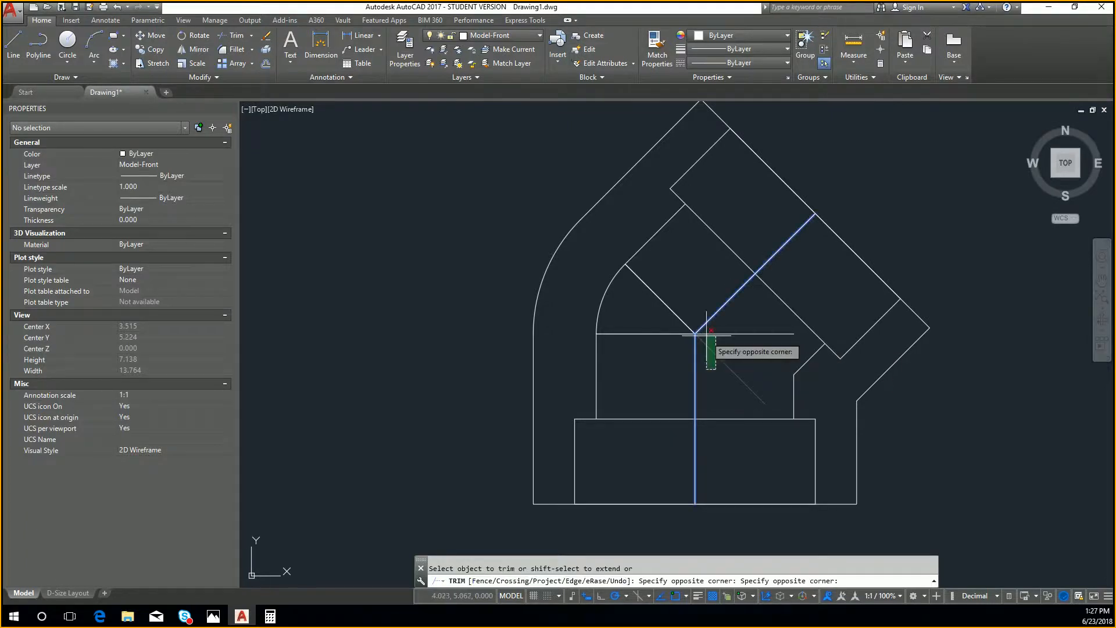
{"action": "left_click", "coordinate": [708, 330]}
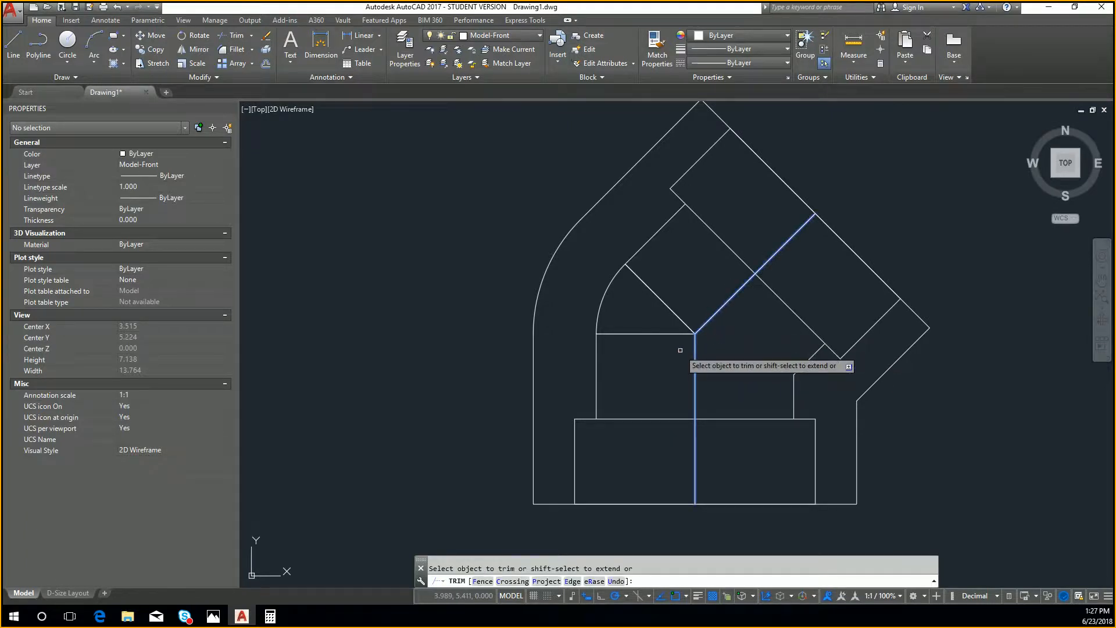
Delete the lower socket's vertical centre line and the rotated socket's diagonal centre line
{"action": "key", "text": "Escape"}
{"action": "left_click", "coordinate": [695, 367]}
{"action": "key", "text": "Delete"}
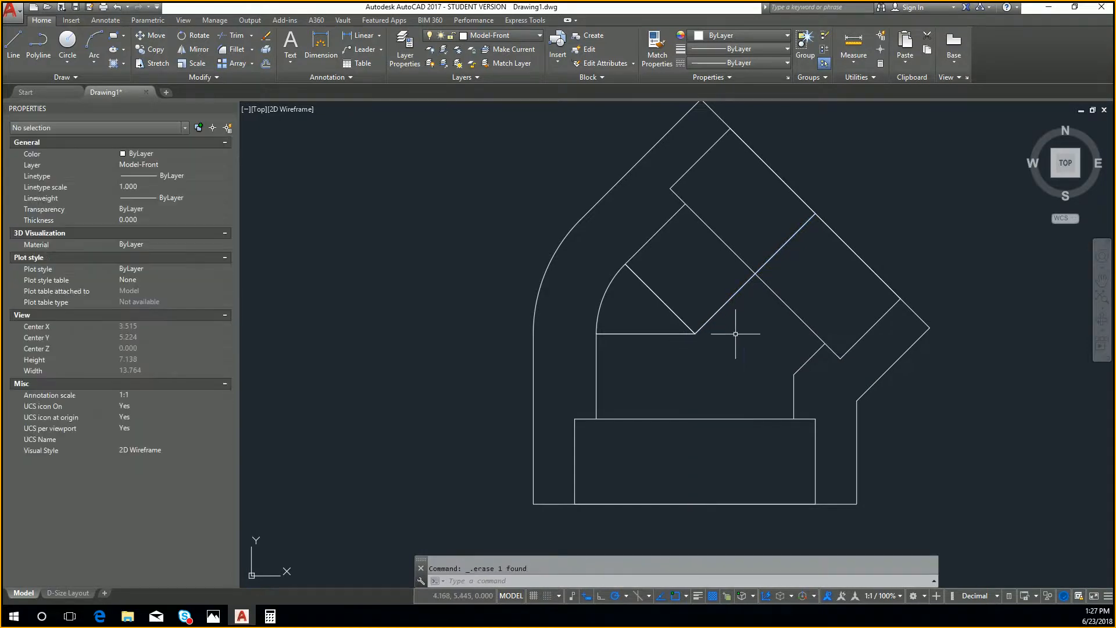
{"action": "left_click", "coordinate": [718, 312]}
{"action": "key", "text": "Delete"}
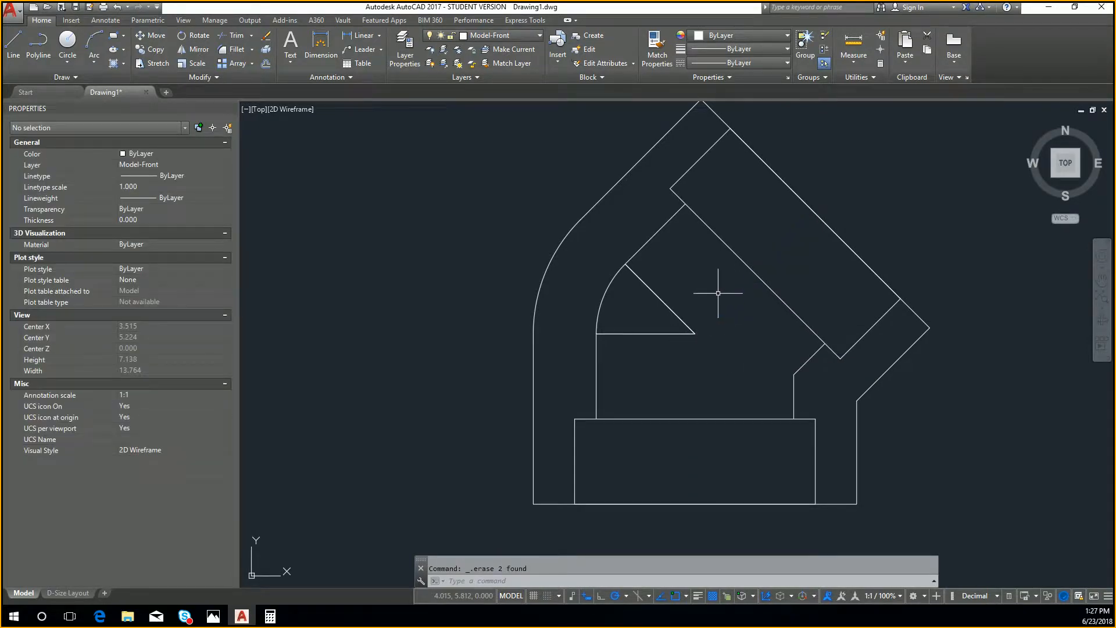
Draw a line from the shared midpoint of the socket edges to the inner corner where the right bore lines meet
{"action": "key", "text": "l"}
{"action": "key", "text": "Return"}
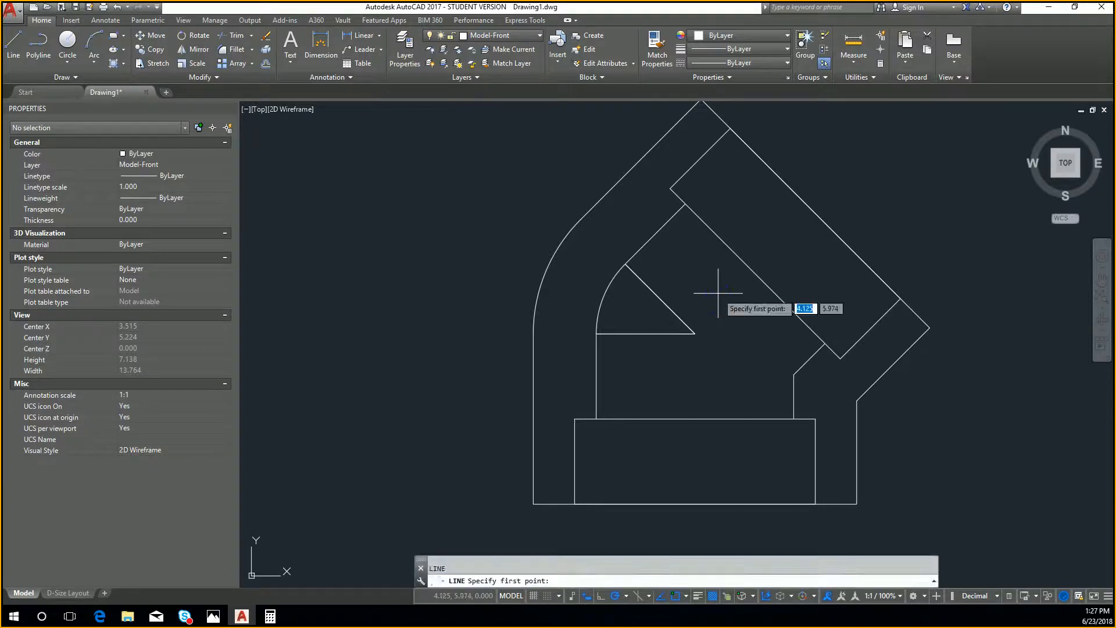
{"action": "left_click", "coordinate": [696, 333]}
{"action": "left_click", "coordinate": [794, 374]}
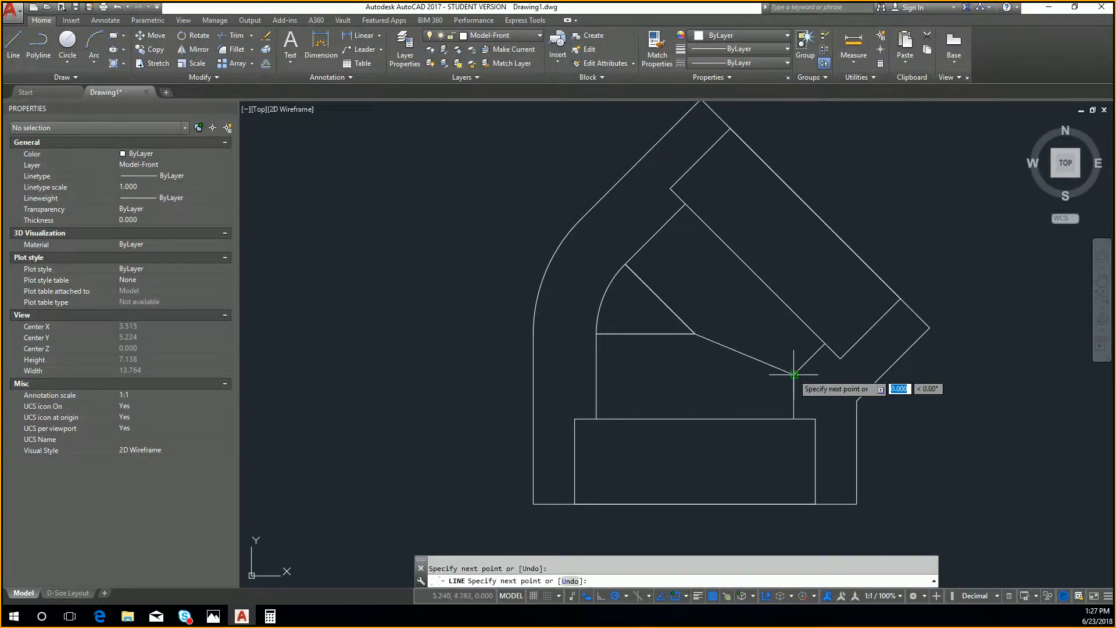
{"action": "key", "text": "Return"}
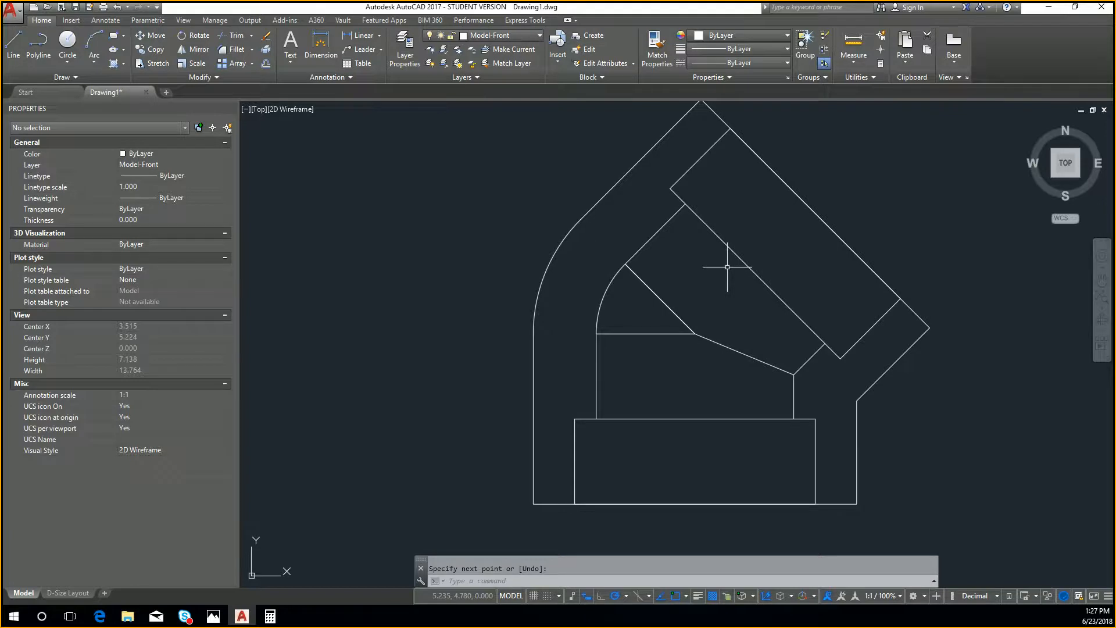
Try a fillet of radius 0.25 on the rotated socket's upper outer corner, and undo it
{"action": "type", "text": "fillet"}
{"action": "key", "text": "Return"}
{"action": "type", "text": "r"}
{"action": "key", "text": "Return"}
{"action": "type", "text": ".2"}
{"action": "key", "text": "Return"}
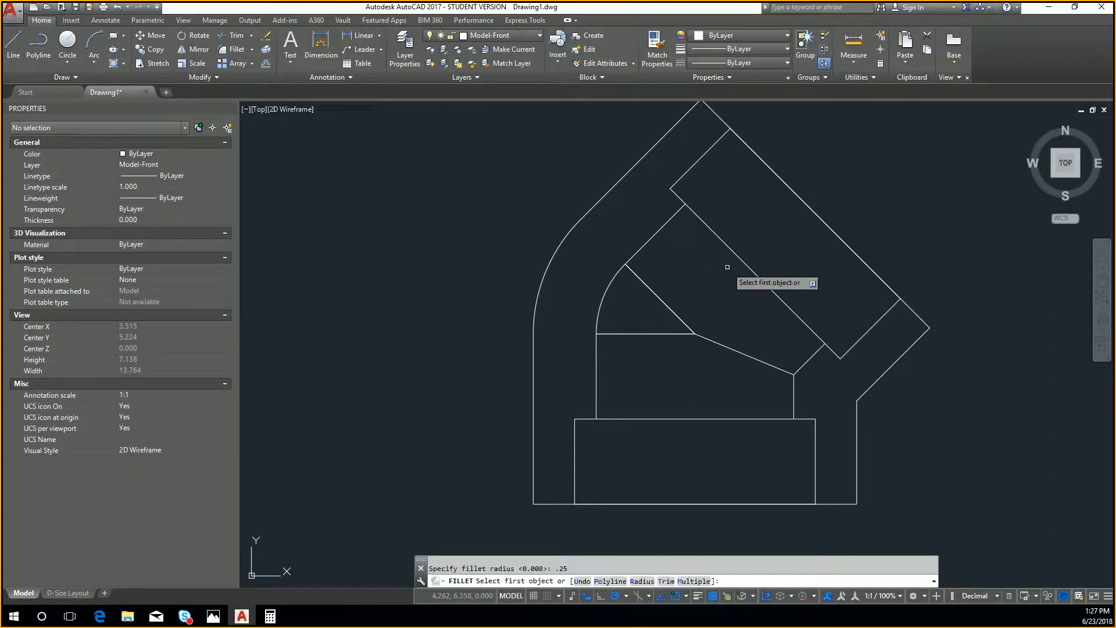
{"action": "left_click", "coordinate": [704, 111]}
{"action": "left_click", "coordinate": [704, 112]}
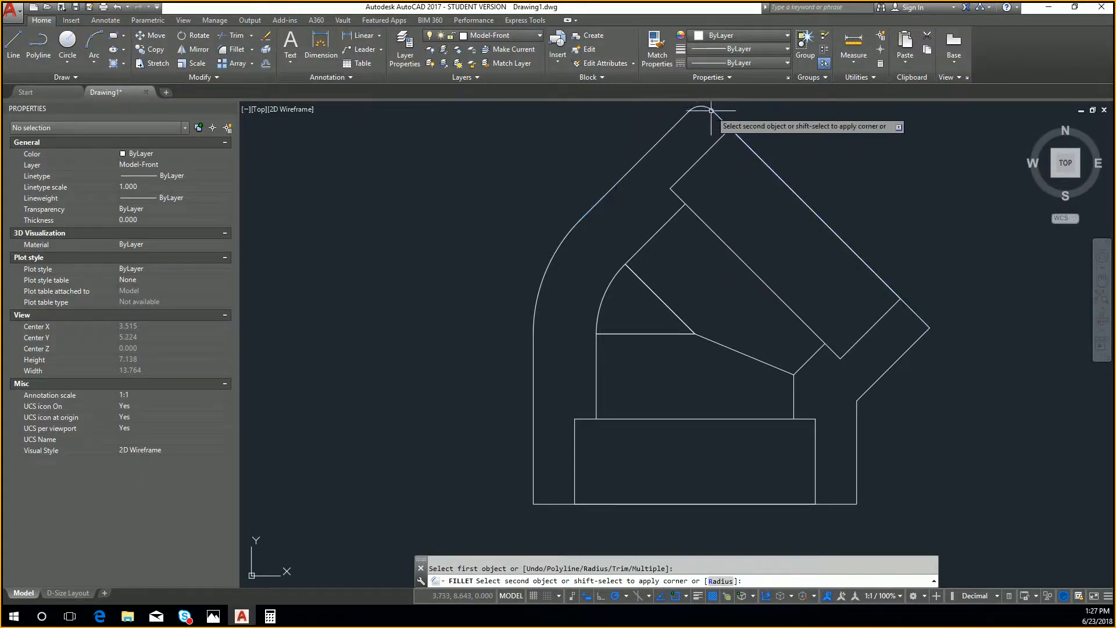
{"action": "key", "text": "Return"}
{"action": "key", "text": "Escape"}
{"action": "key", "text": "ctrl+z"}
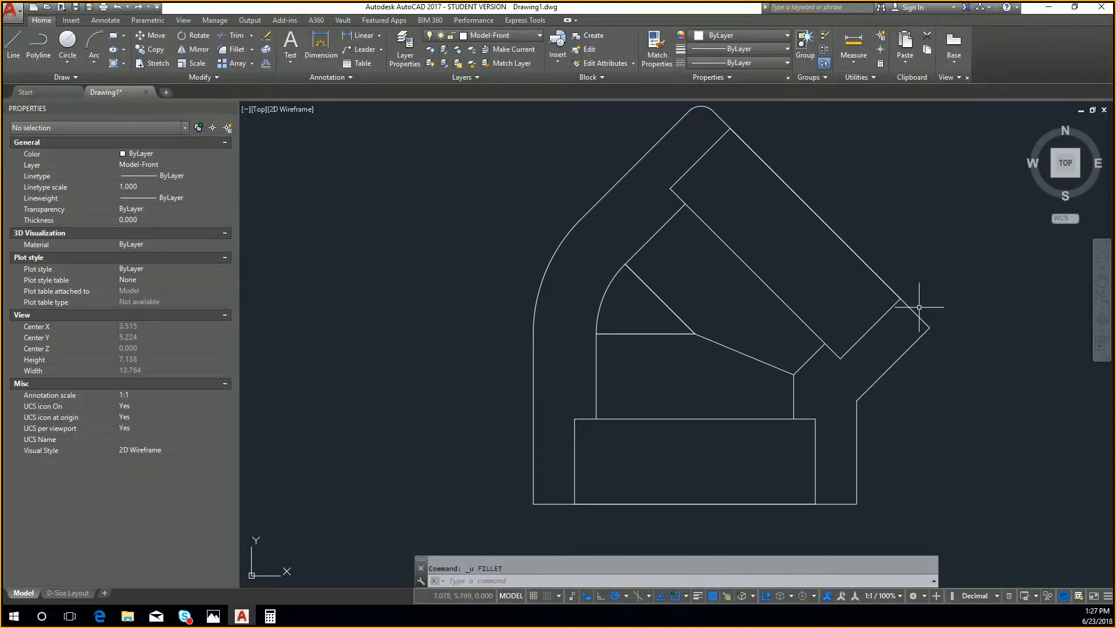
Fillet both outer end corners of the rotated socket with a radius of 0.125
{"action": "type", "text": "fillet"}
{"action": "key", "text": "Return"}
{"action": "type", "text": "r"}
{"action": "key", "text": "Return"}
{"action": "type", "text": ".125"}
{"action": "key", "text": "Return"}
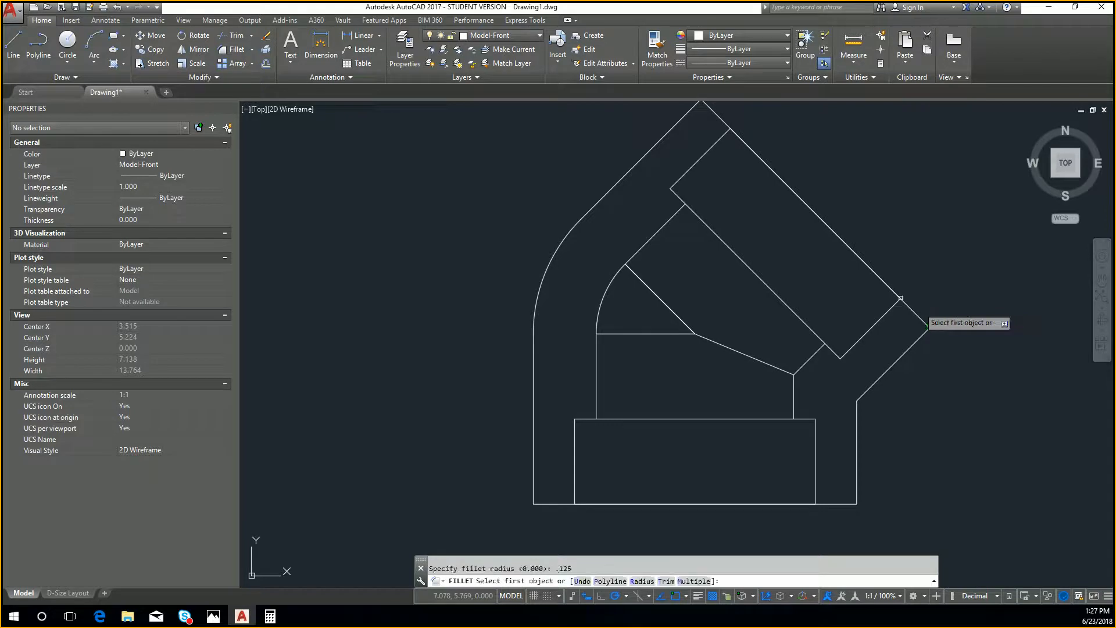
{"action": "left_click", "coordinate": [678, 123]}
{"action": "left_click", "coordinate": [719, 117]}
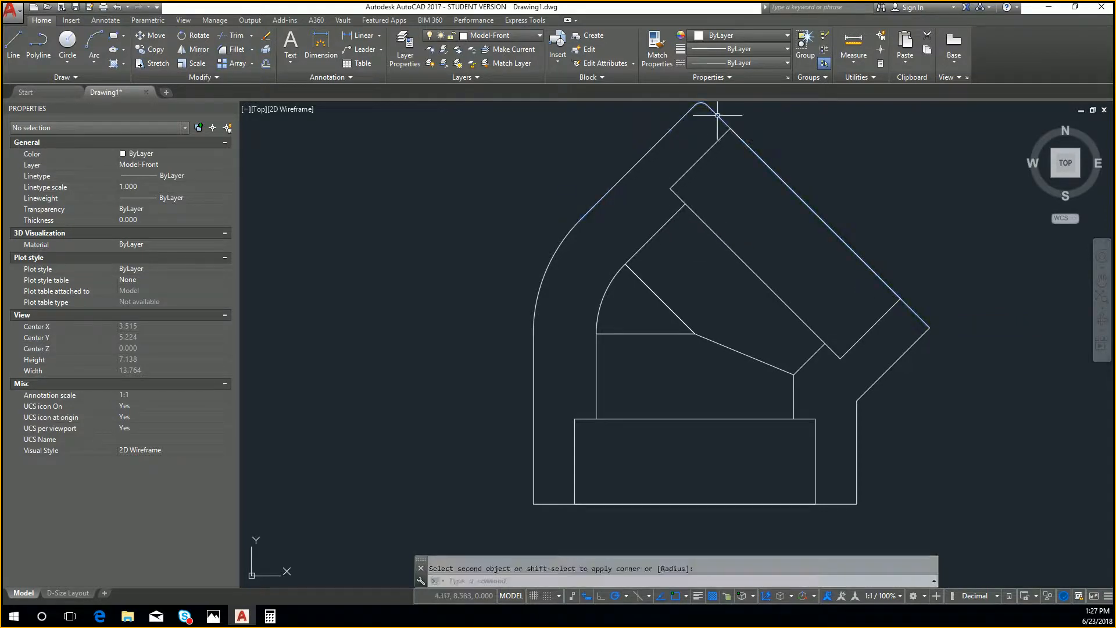
{"action": "key", "text": "Return"}
{"action": "left_click", "coordinate": [917, 313]}
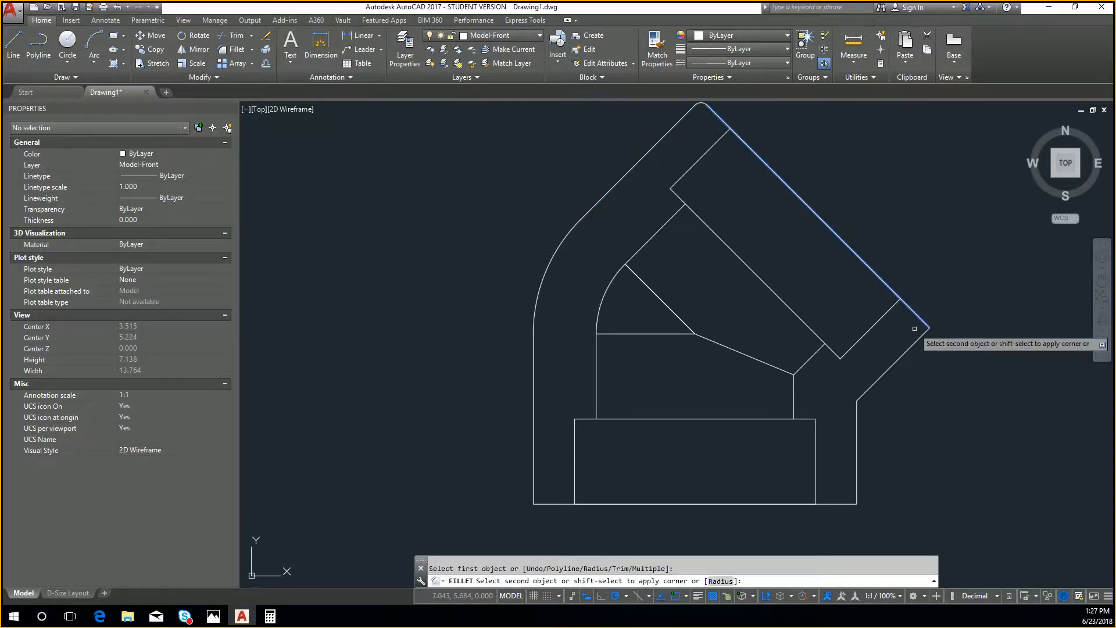
{"action": "left_click", "coordinate": [920, 336]}
Fillet both lower outer corners of the vertical socket with a radius of 0.125
{"action": "key", "text": "Return"}
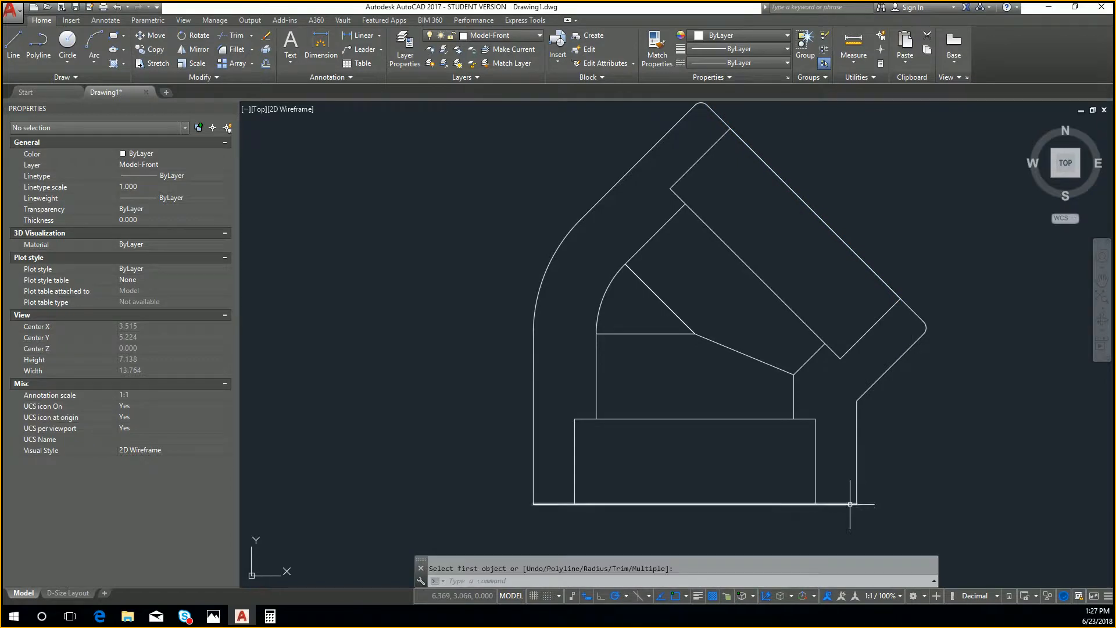
{"action": "left_click", "coordinate": [852, 504]}
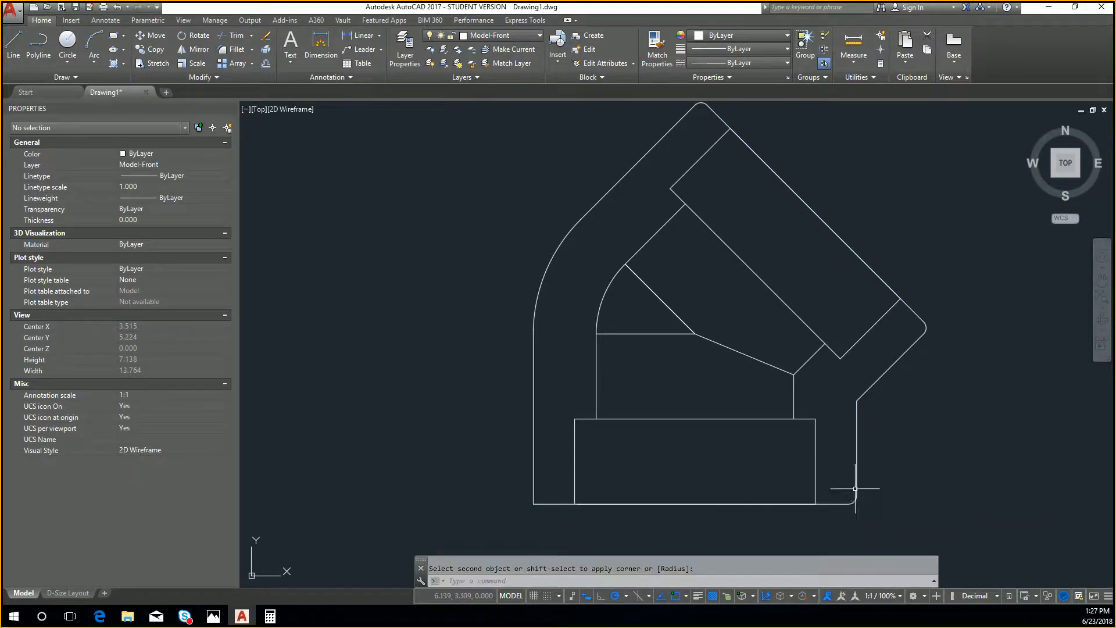
{"action": "left_click", "coordinate": [856, 483]}
{"action": "key", "text": "Return"}
{"action": "left_click", "coordinate": [553, 503]}
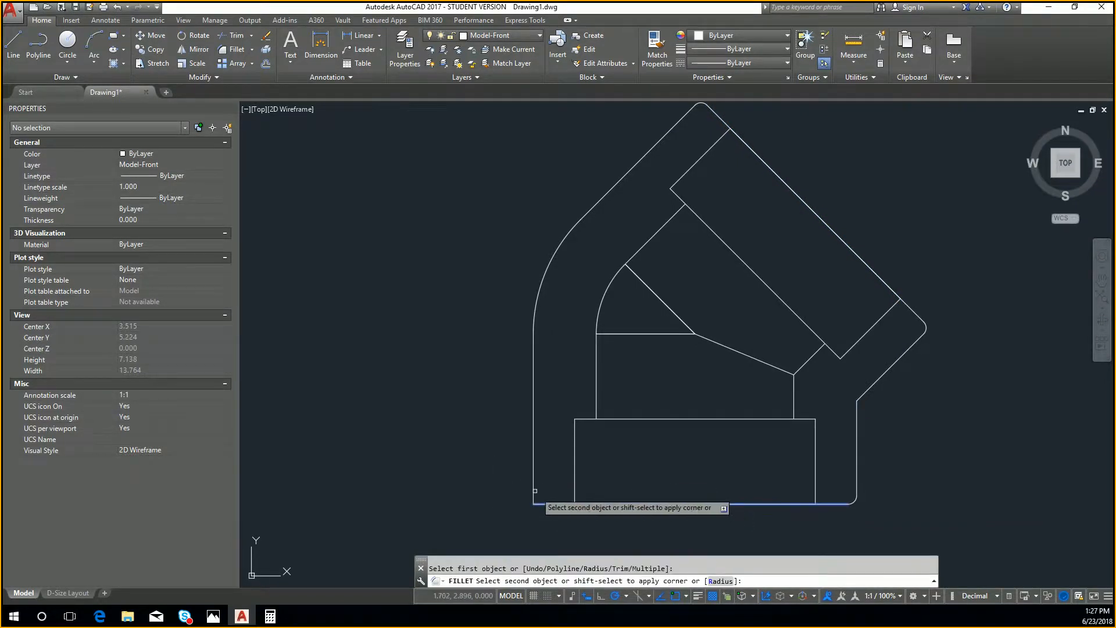
{"action": "middle_click_drag", "start_coordinate": [550, 371], "coordinate": [552, 390]}
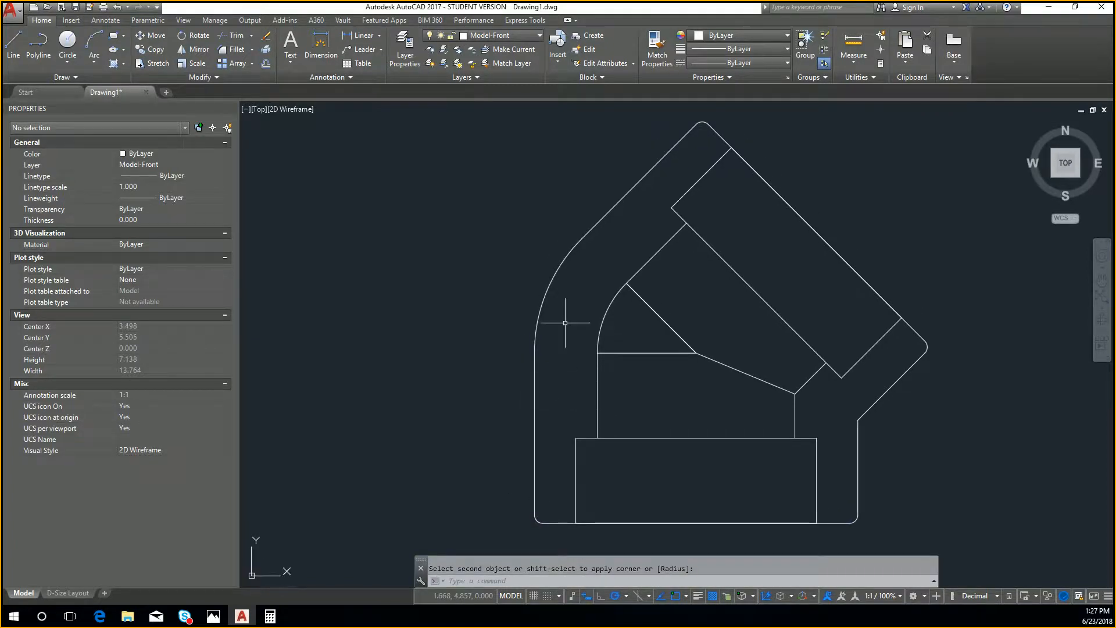
{"action": "key", "text": "Escape"}
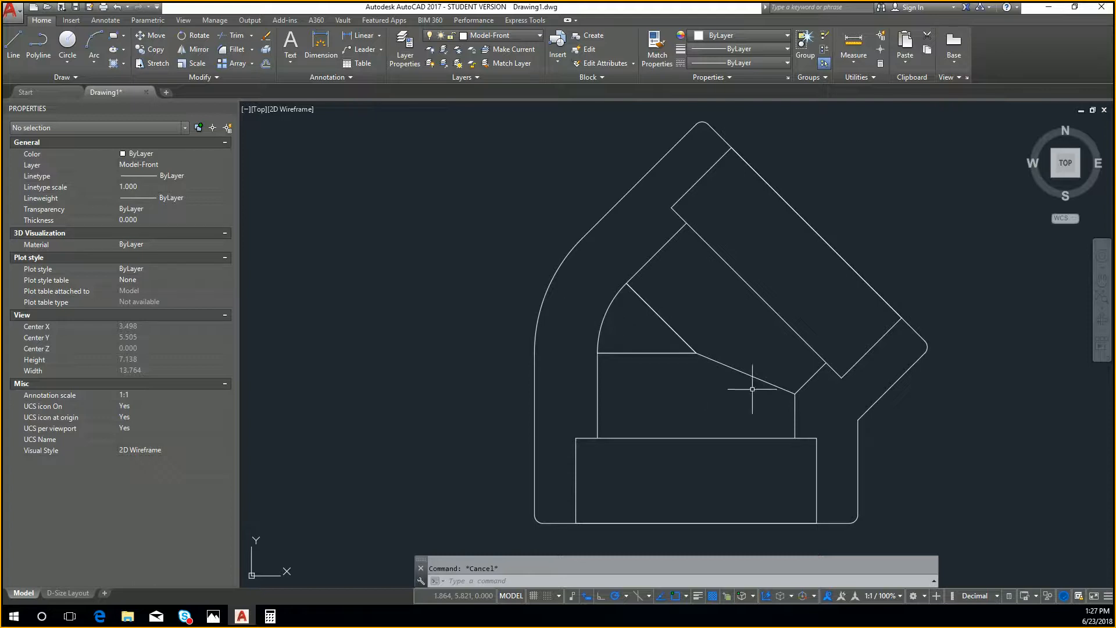
Fillet the inner outside corner where the two sockets' right outer edges meet with a radius of 0.125
{"action": "key", "text": "Return"}
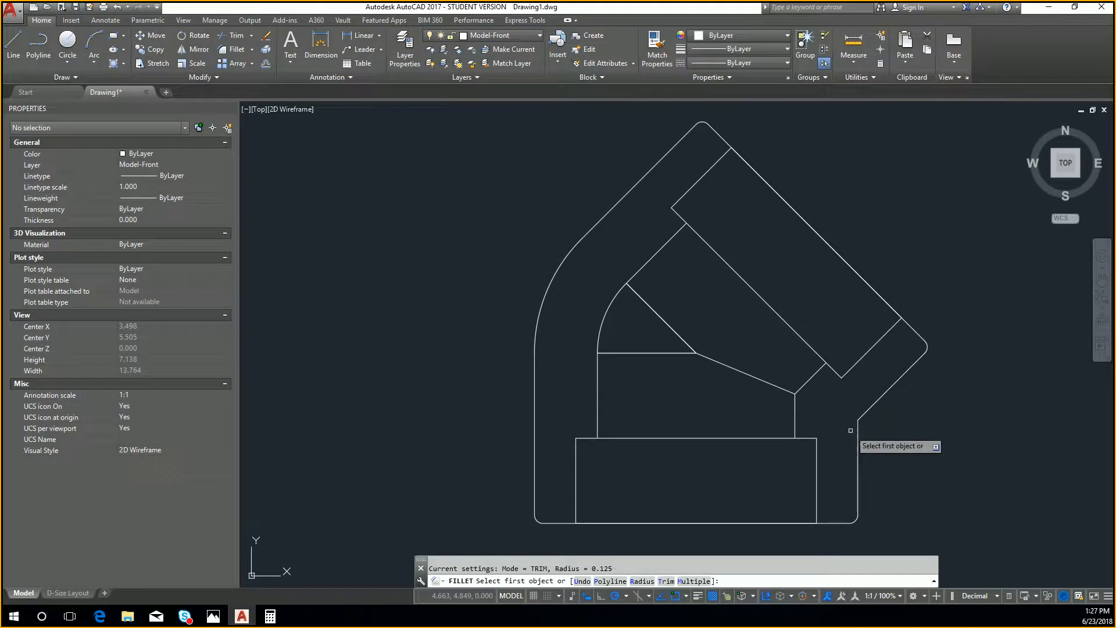
{"action": "left_click", "coordinate": [857, 435]}
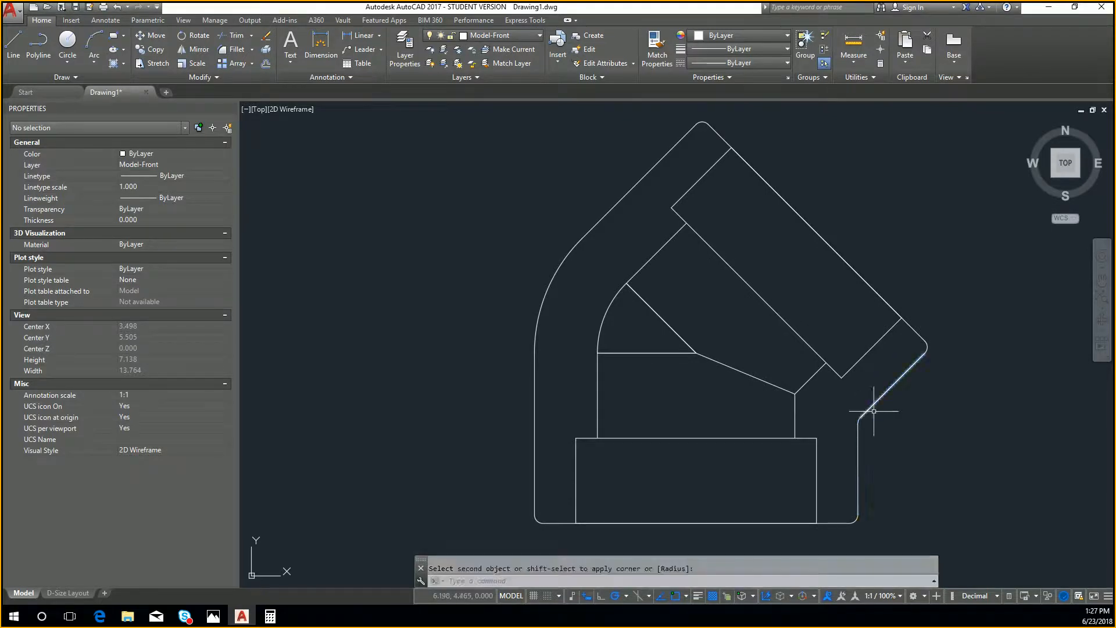
{"action": "key", "text": "Escape"}
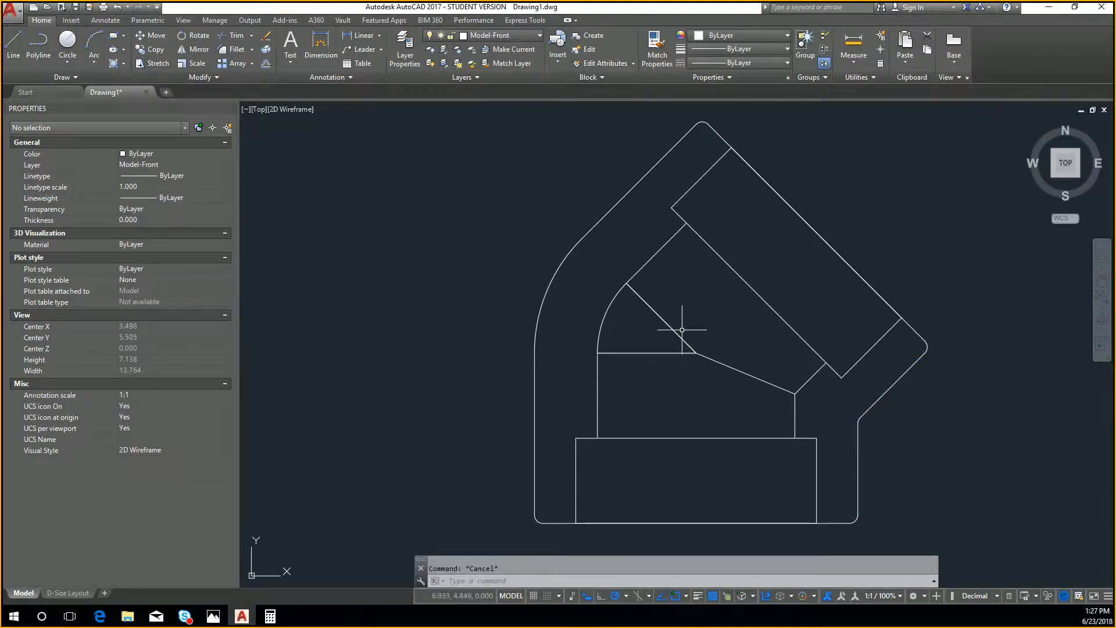
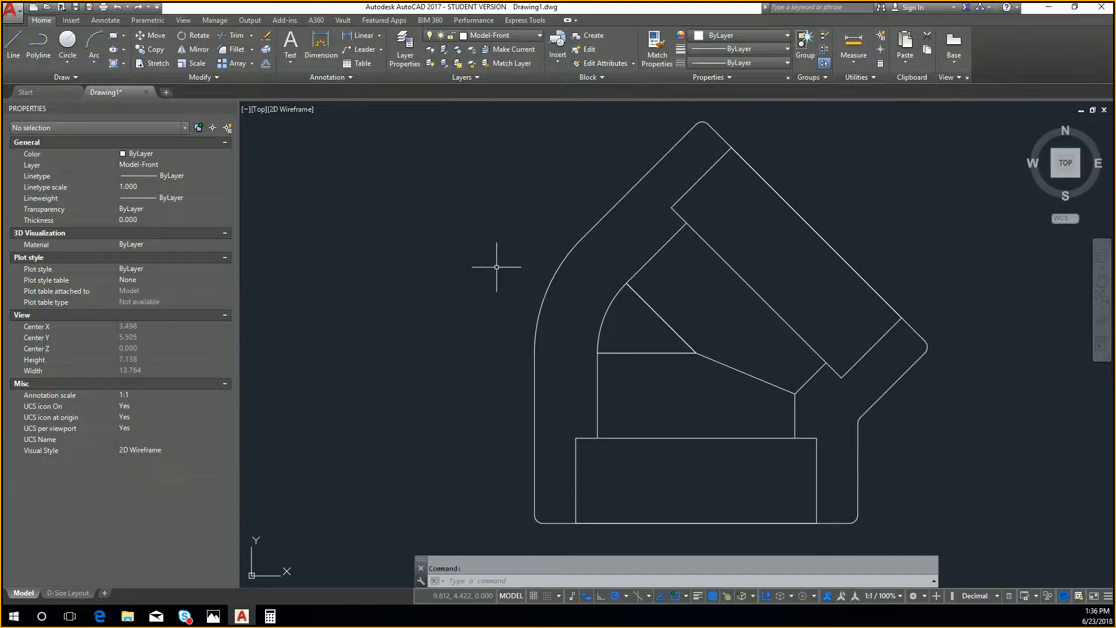
Hatch the elbow wall area beside the outer bend with the ANSI31 pattern at scale 1.000
{"action": "type", "text": "h"}
{"action": "key", "text": "Return"}
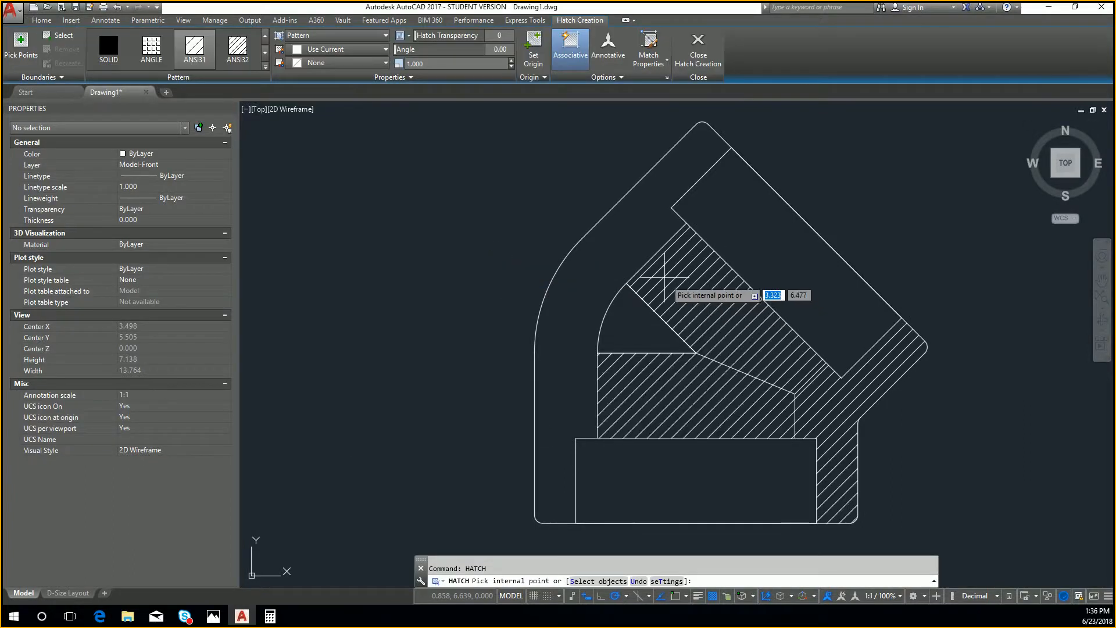
{"action": "left_click", "coordinate": [630, 252]}
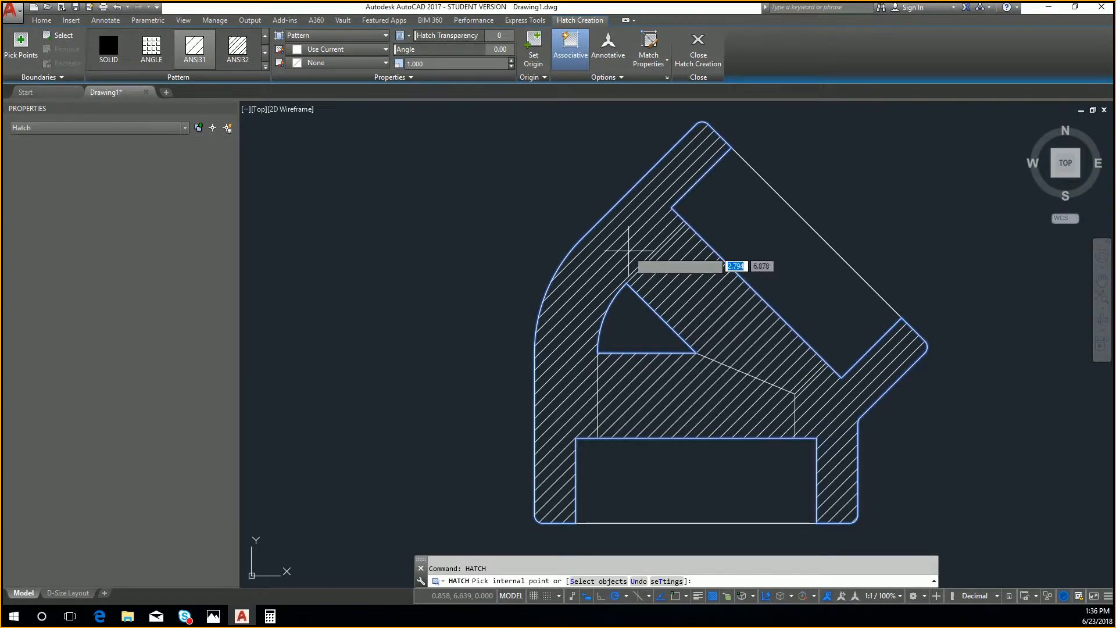
{"action": "key", "text": "Return"}
Edit the elbow wall hatch to use the Normal island display style
{"action": "left_click", "coordinate": [599, 259]}
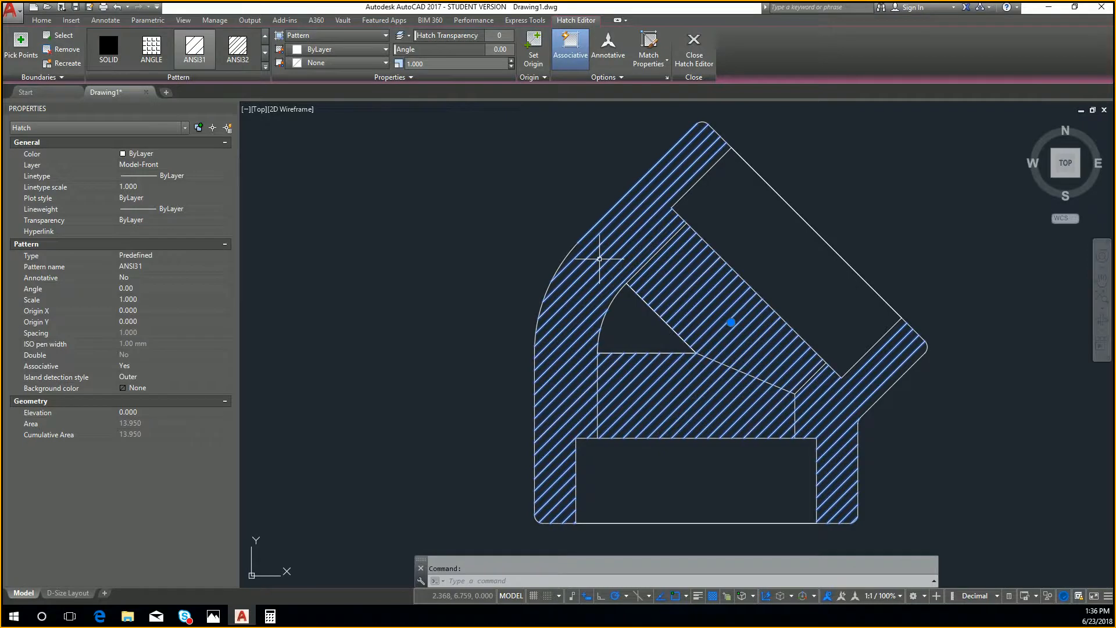
{"action": "right_click", "coordinate": [599, 259]}
{"action": "left_click", "coordinate": [666, 293]}
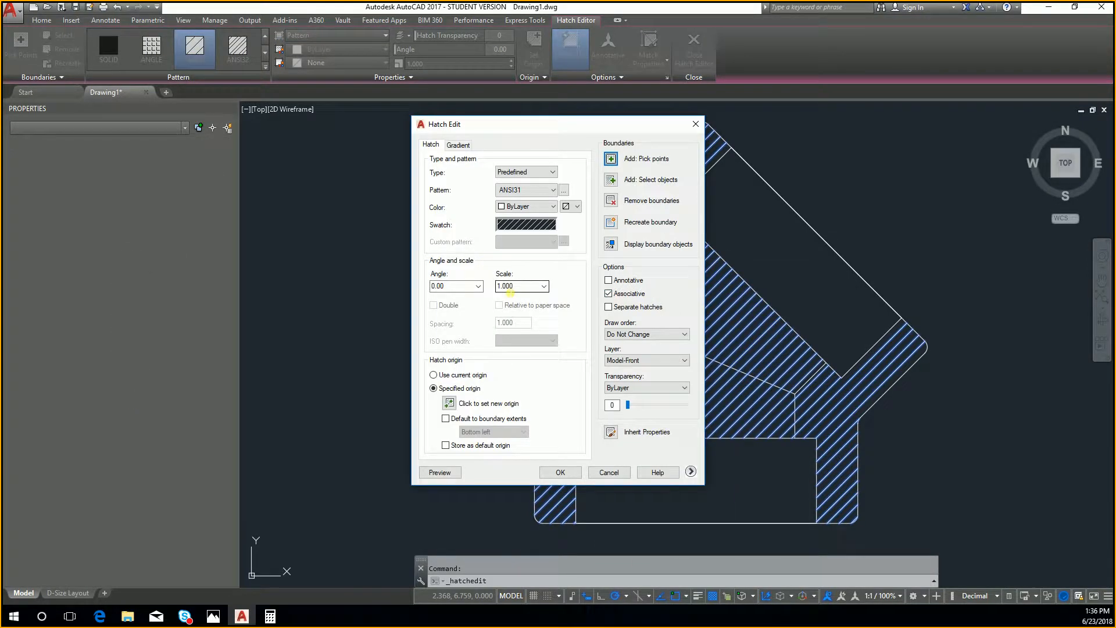
{"action": "left_click", "coordinate": [503, 288]}
{"action": "double_click", "coordinate": [504, 288]}
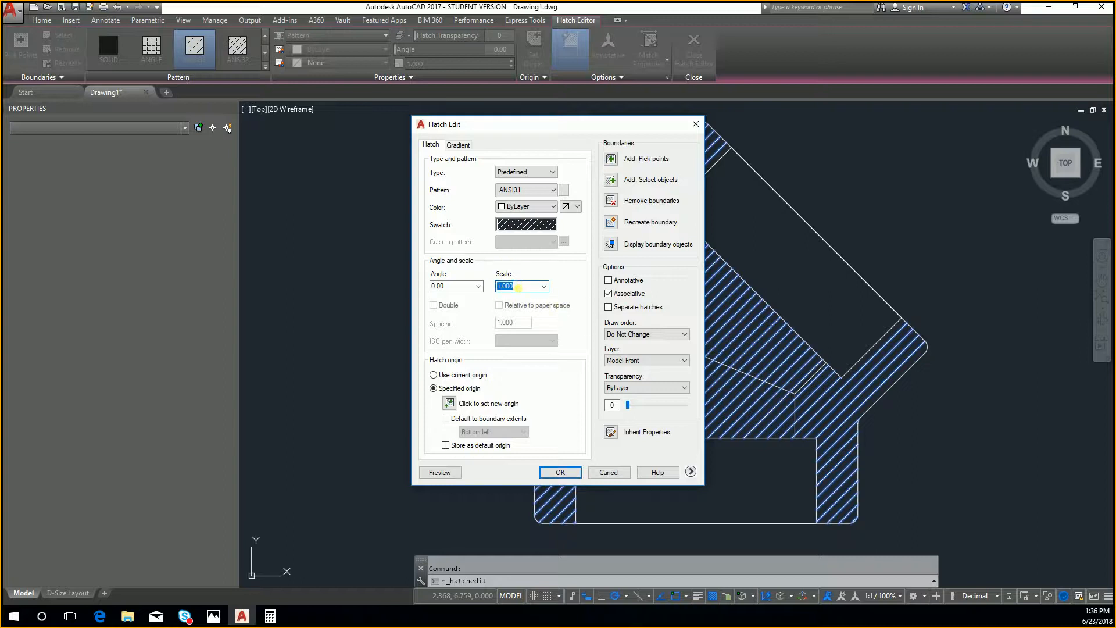
{"action": "left_click", "coordinate": [544, 286]}
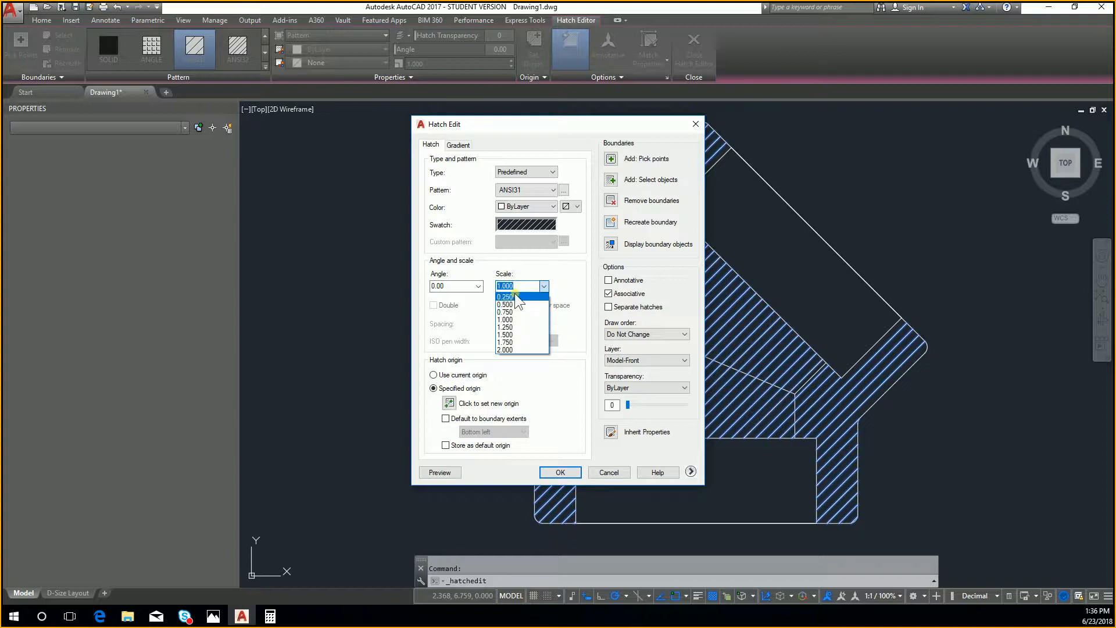
{"action": "left_click", "coordinate": [459, 289]}
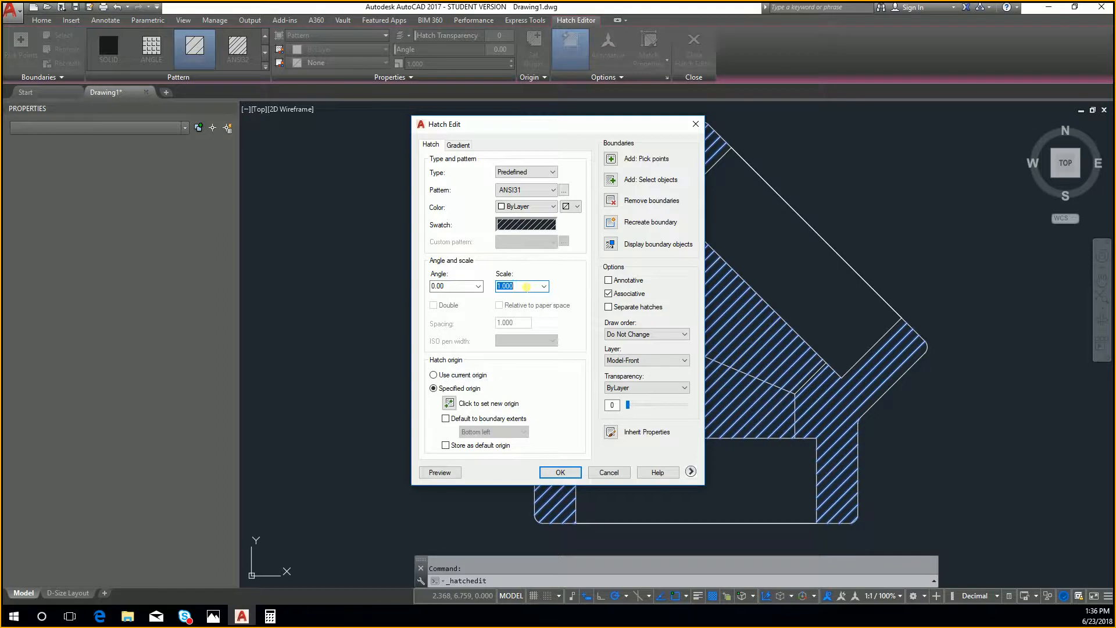
{"action": "left_click", "coordinate": [691, 472]}
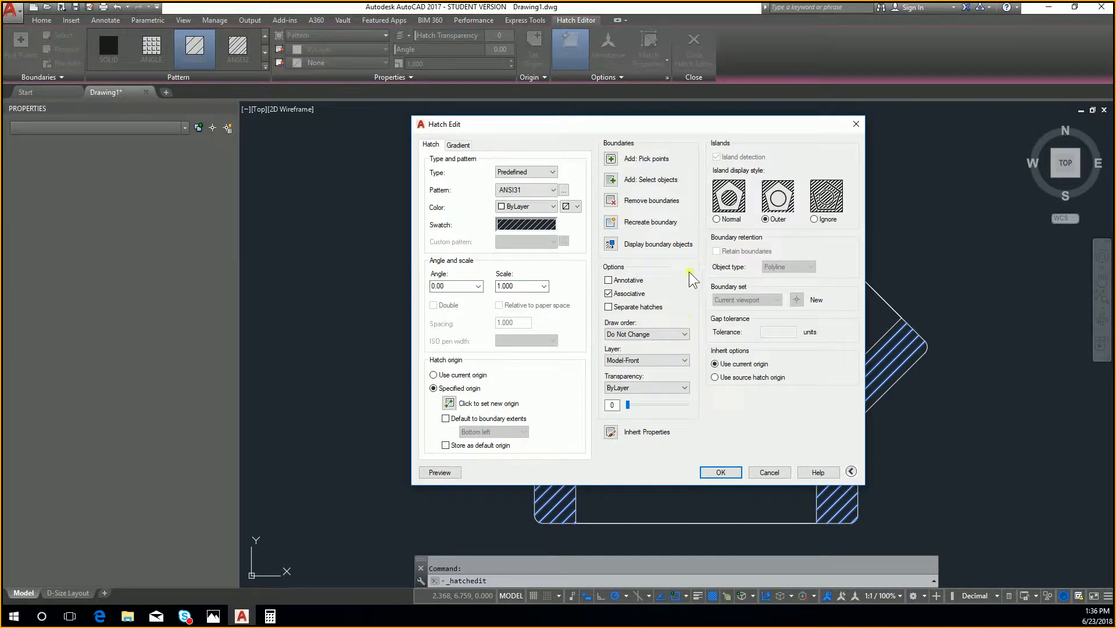
{"action": "left_click", "coordinate": [721, 218]}
{"action": "left_click", "coordinate": [721, 472]}
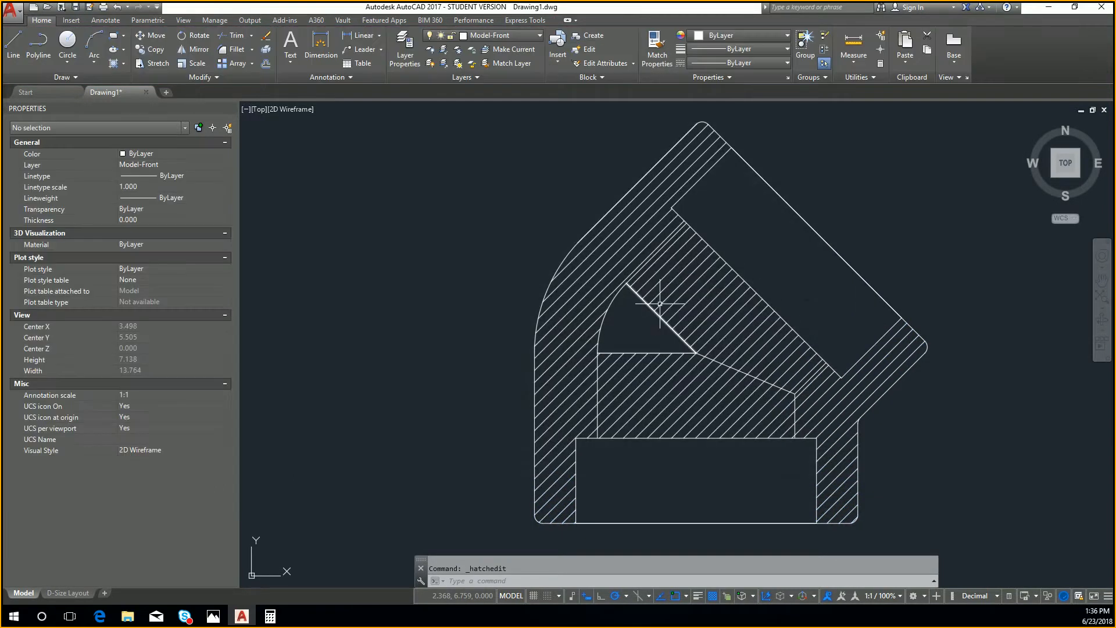
Delete the ANSI31 hatch from the elbow profile
{"action": "left_click", "coordinate": [677, 293]}
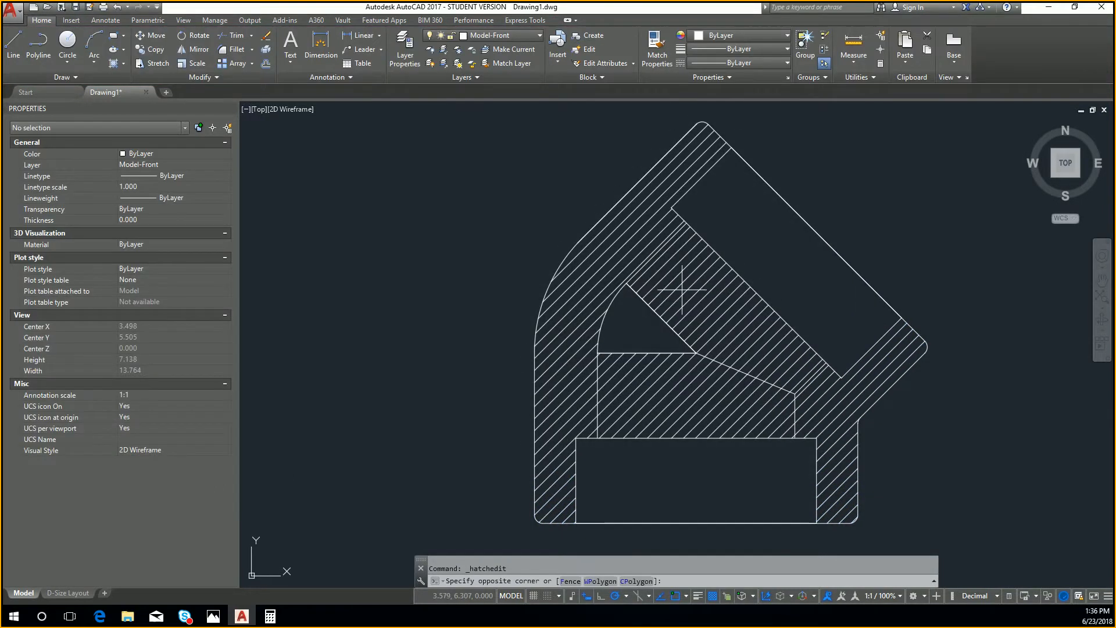
{"action": "key", "text": "Escape"}
{"action": "left_click", "coordinate": [730, 318]}
{"action": "key", "text": "Delete"}
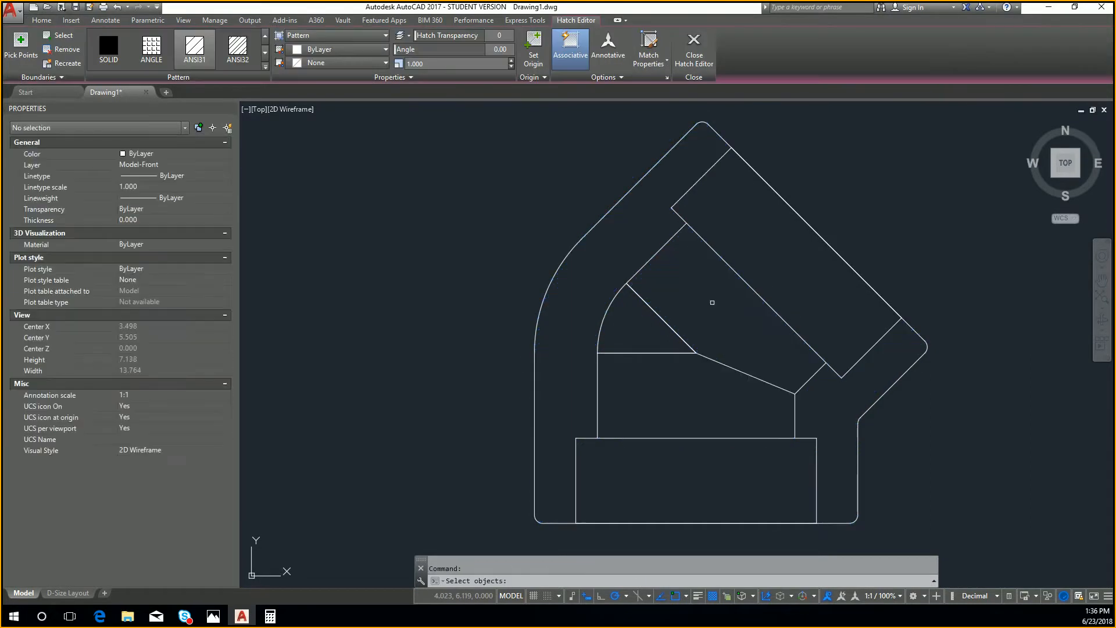
{"action": "key", "text": "Escape"}
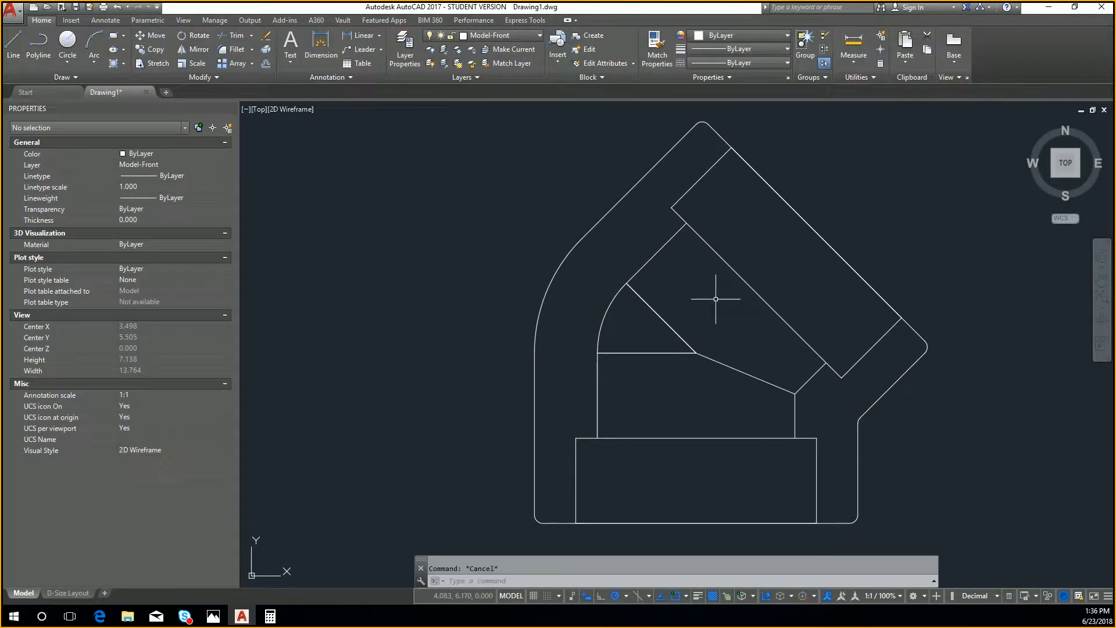
Try to create a region from the upper bore's boundary lines, including the rotated socket's full inner edge
{"action": "type", "text": "region"}
{"action": "key", "text": "Return"}
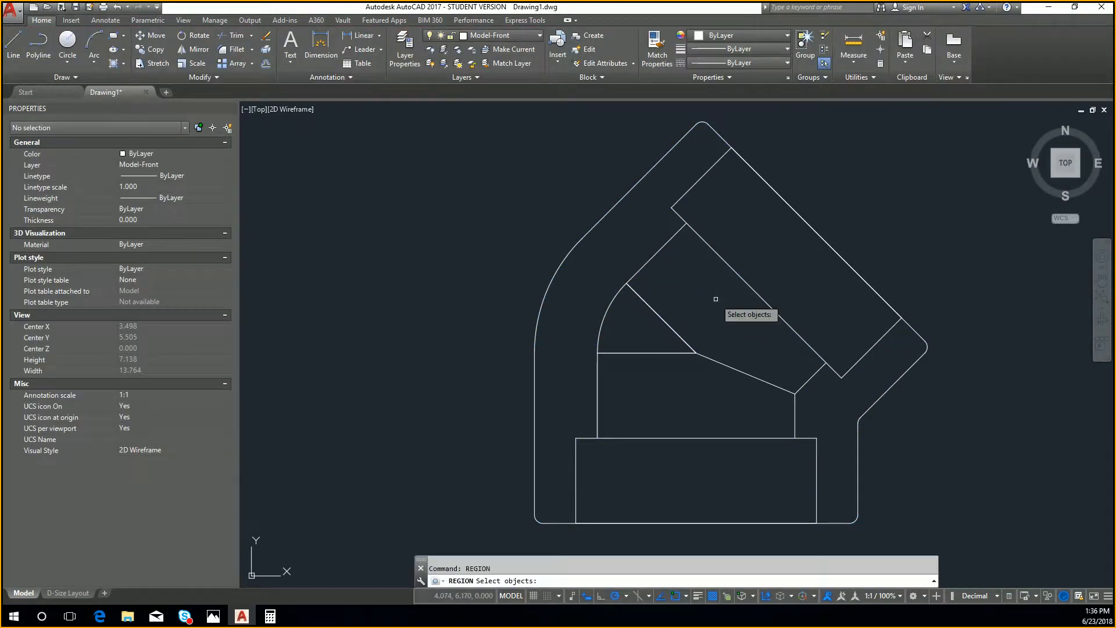
{"action": "left_click", "coordinate": [700, 236]}
{"action": "left_click", "coordinate": [664, 246]}
{"action": "left_click", "coordinate": [665, 319]}
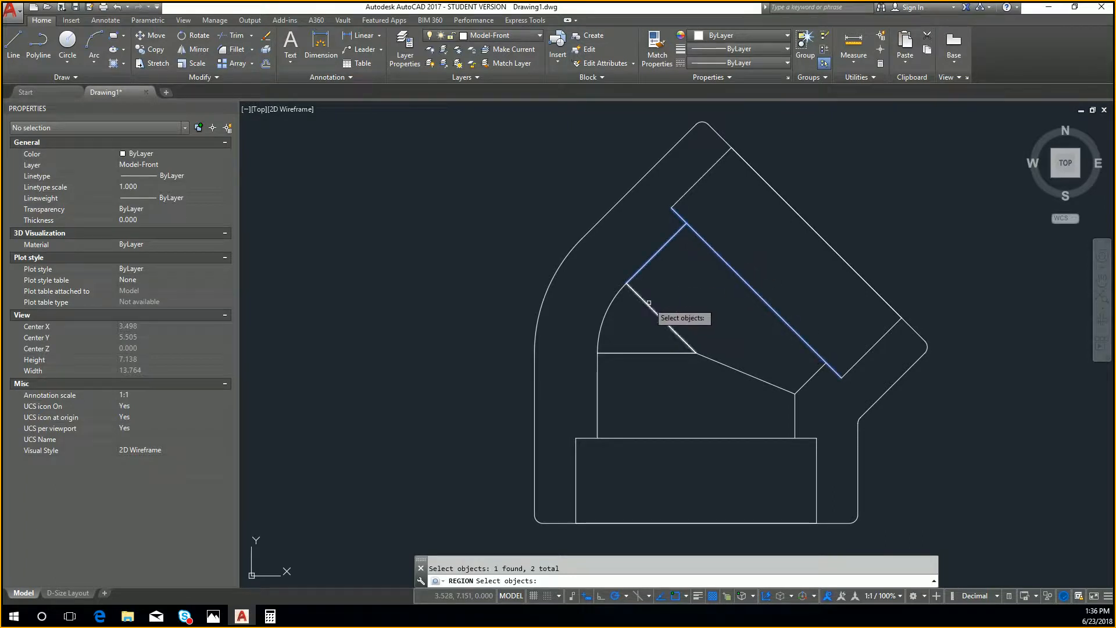
{"action": "left_click", "coordinate": [752, 375]}
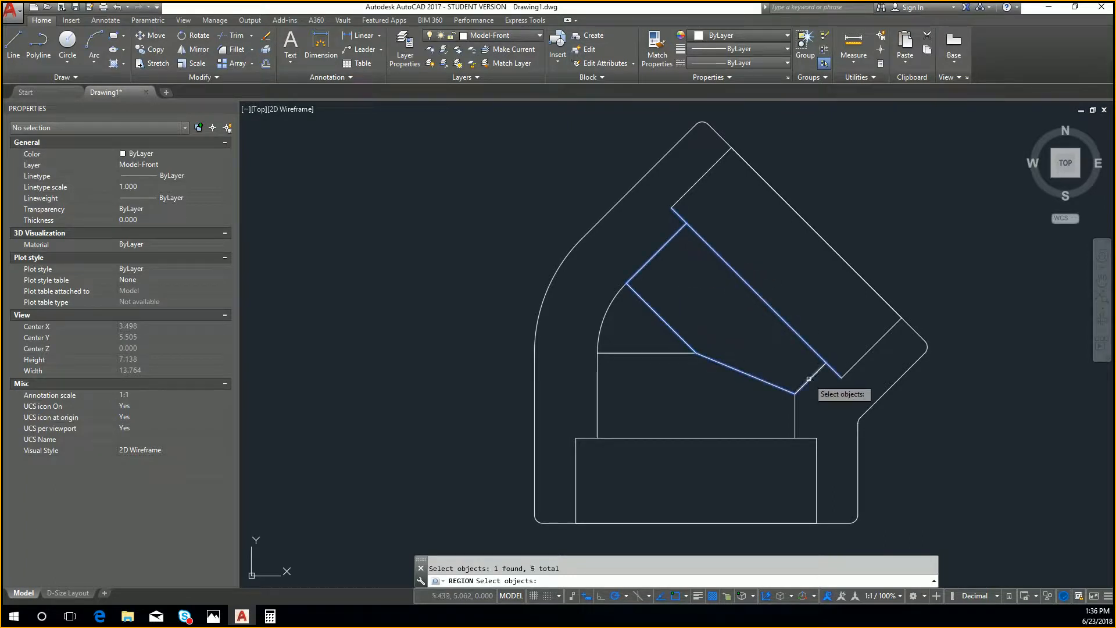
{"action": "key", "text": "Return"}
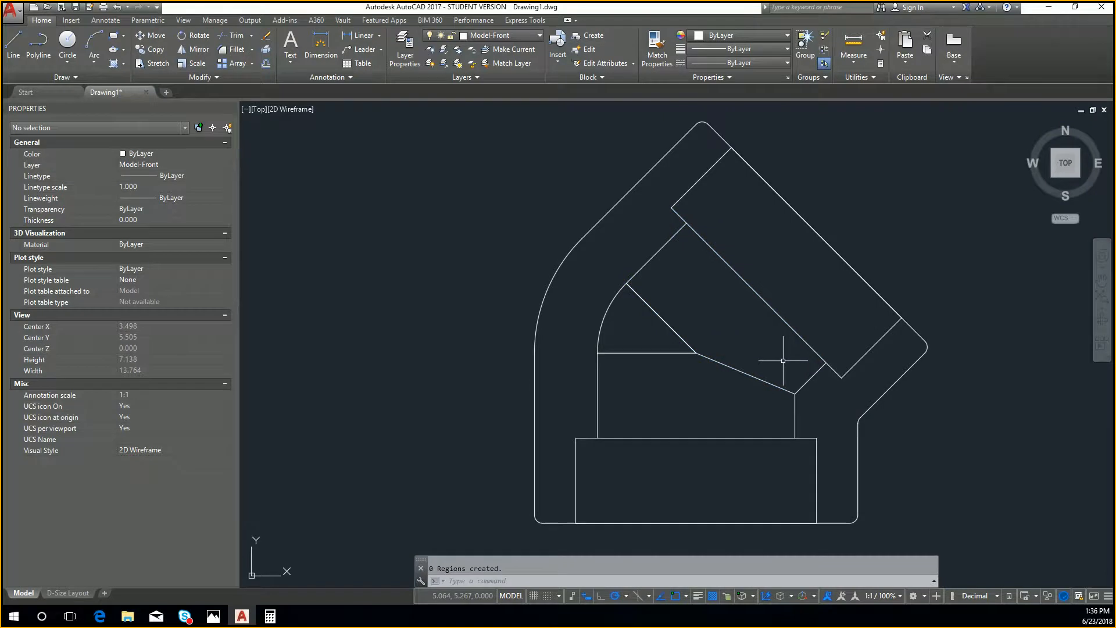
Draw a line along the rotated socket's inner edge, connecting the ends of the two upper bore lines
{"action": "left_click", "coordinate": [774, 310]}
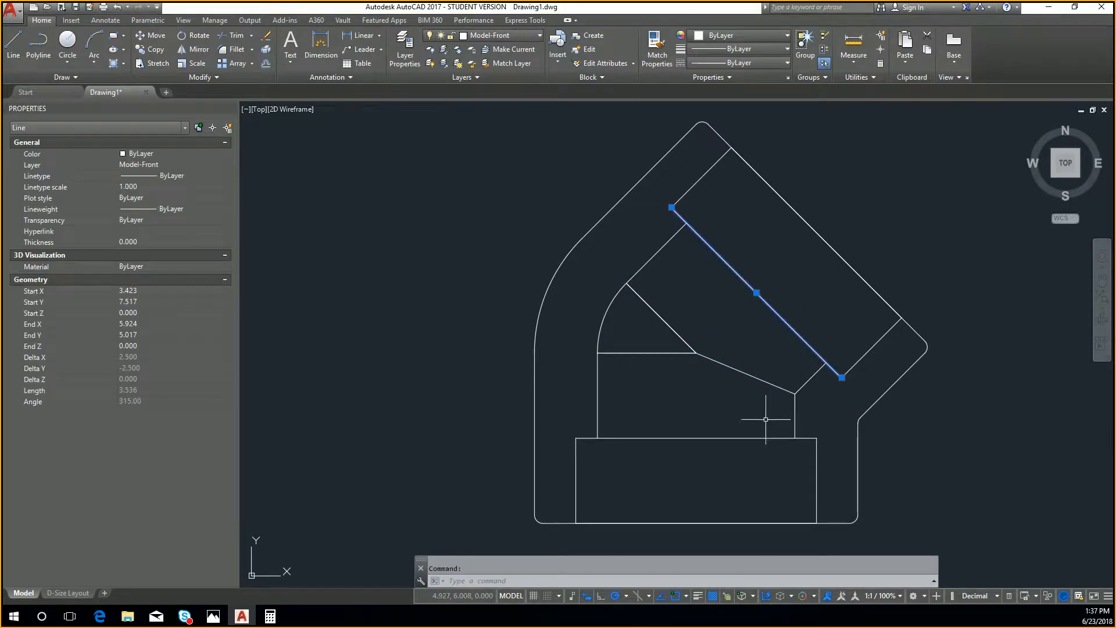
{"action": "key", "text": "Escape"}
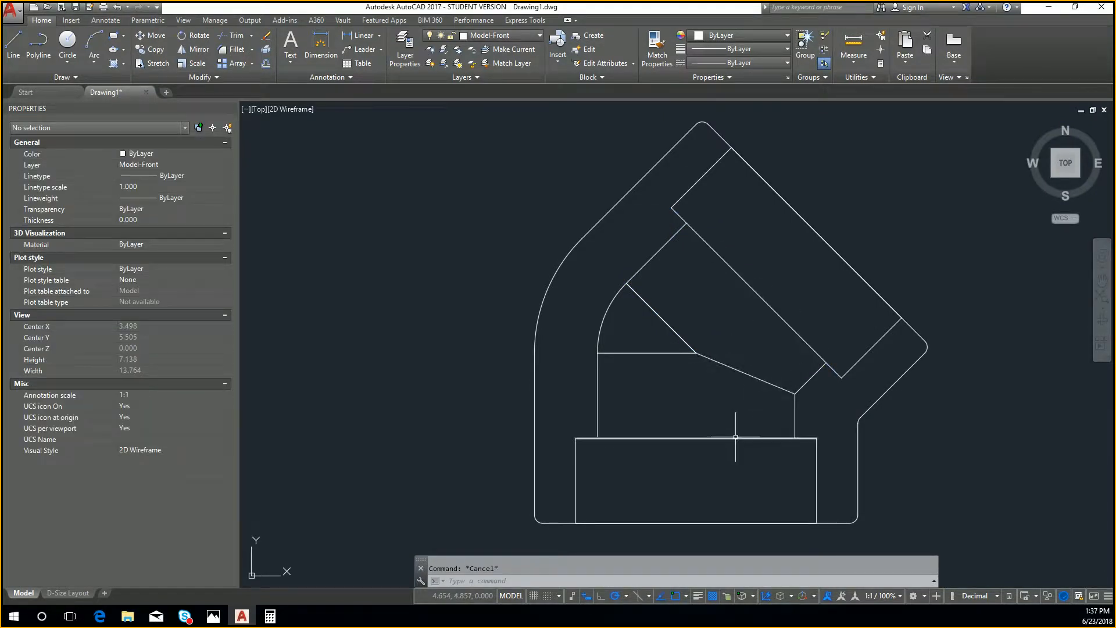
{"action": "type", "text": "l"}
{"action": "key", "text": "Return"}
{"action": "left_click", "coordinate": [686, 224]}
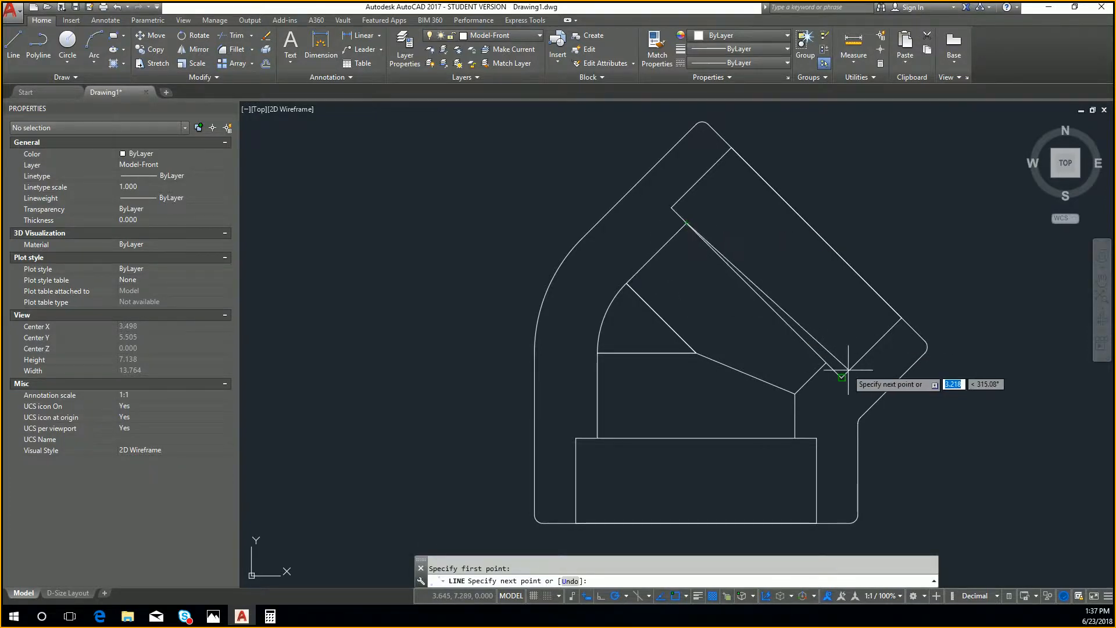
{"action": "key", "text": "Escape"}
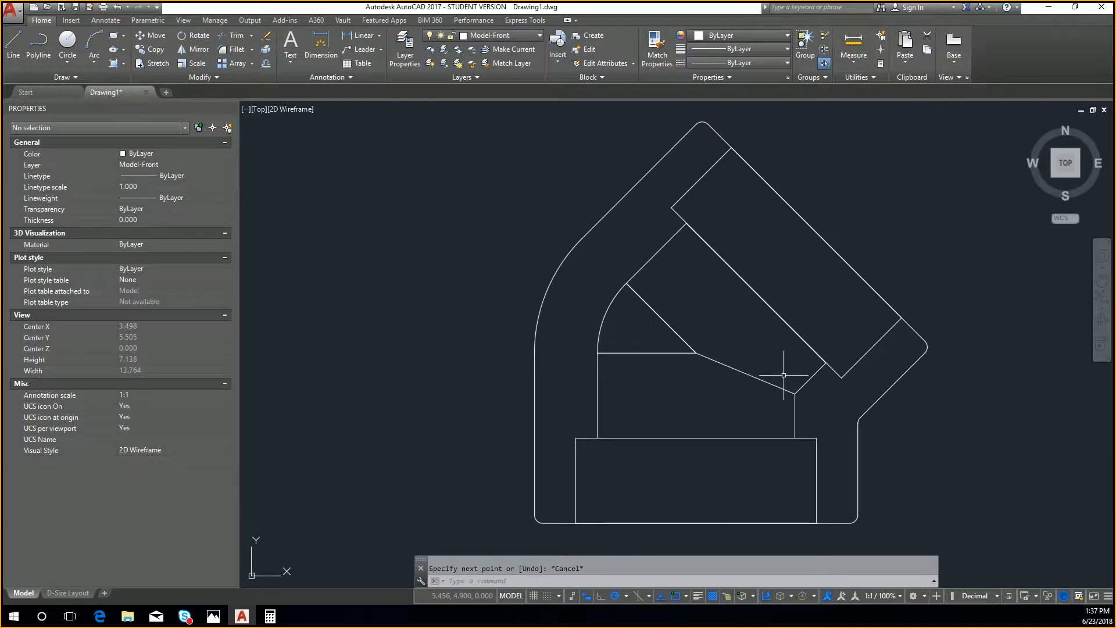
Create a region from the five lines enclosing the upper bore, using the short line along the socket's inner edge
{"action": "type", "text": "region"}
{"action": "key", "text": "Return"}
{"action": "left_click", "coordinate": [786, 386]}
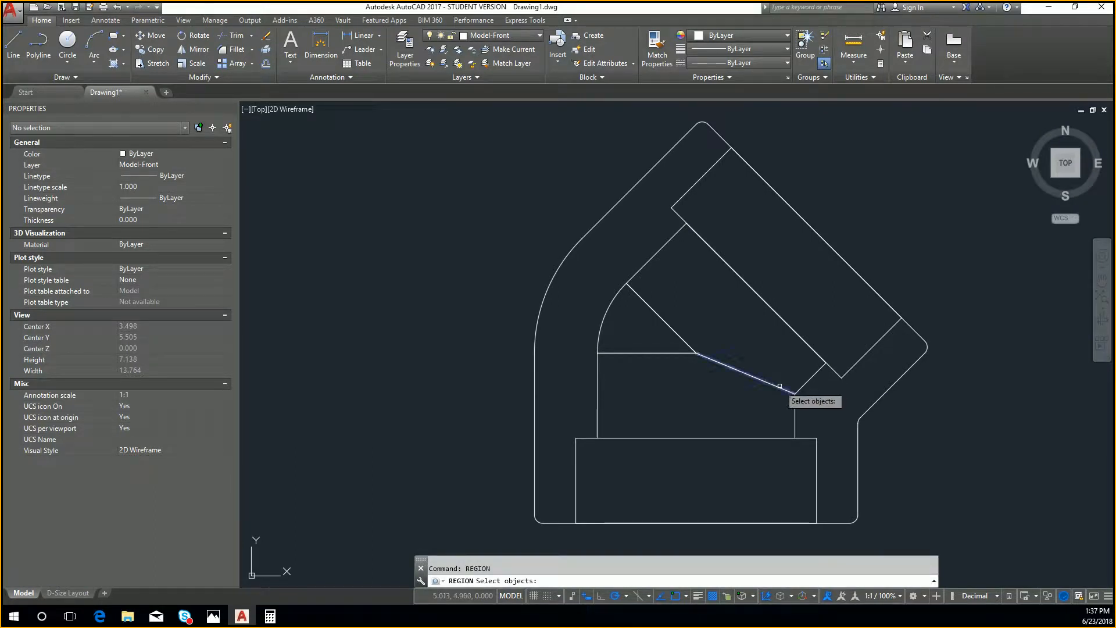
{"action": "left_click", "coordinate": [813, 353]}
{"action": "left_click", "coordinate": [813, 372]}
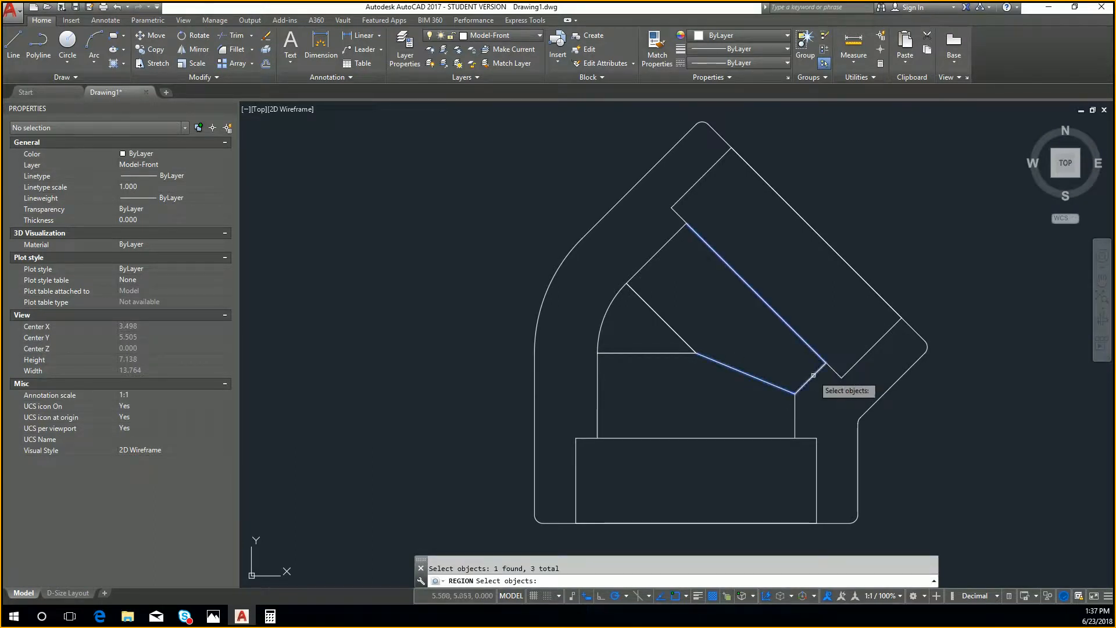
{"action": "left_click", "coordinate": [670, 327]}
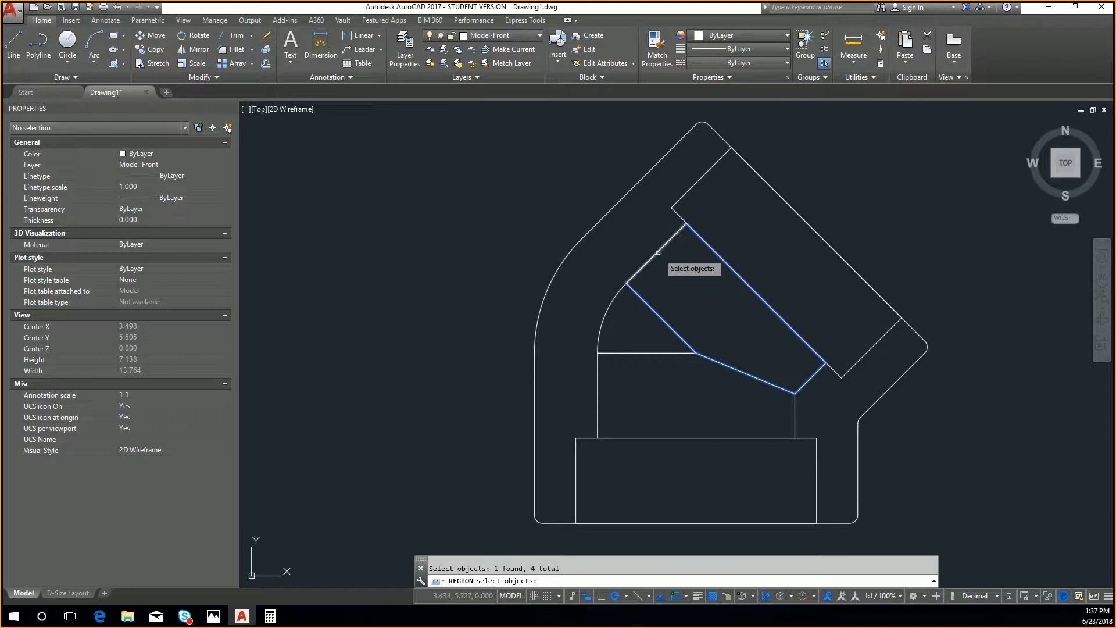
{"action": "key", "text": "Return"}
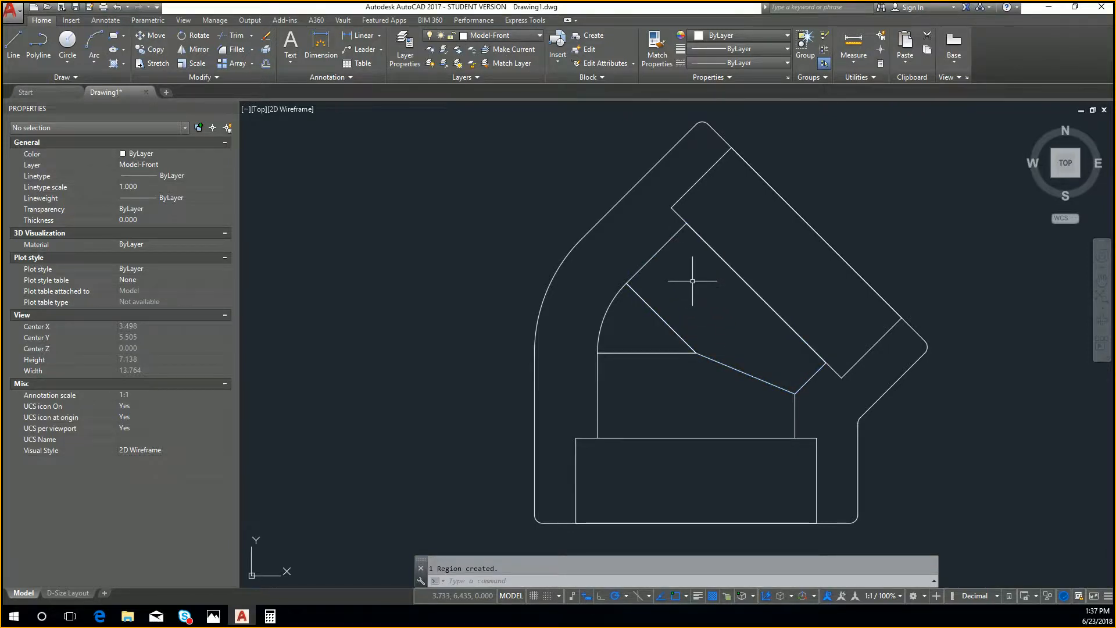
Check the area of the upper bore region, trying the Area command on it
{"action": "type", "text": "area"}
{"action": "key", "text": "Return"}
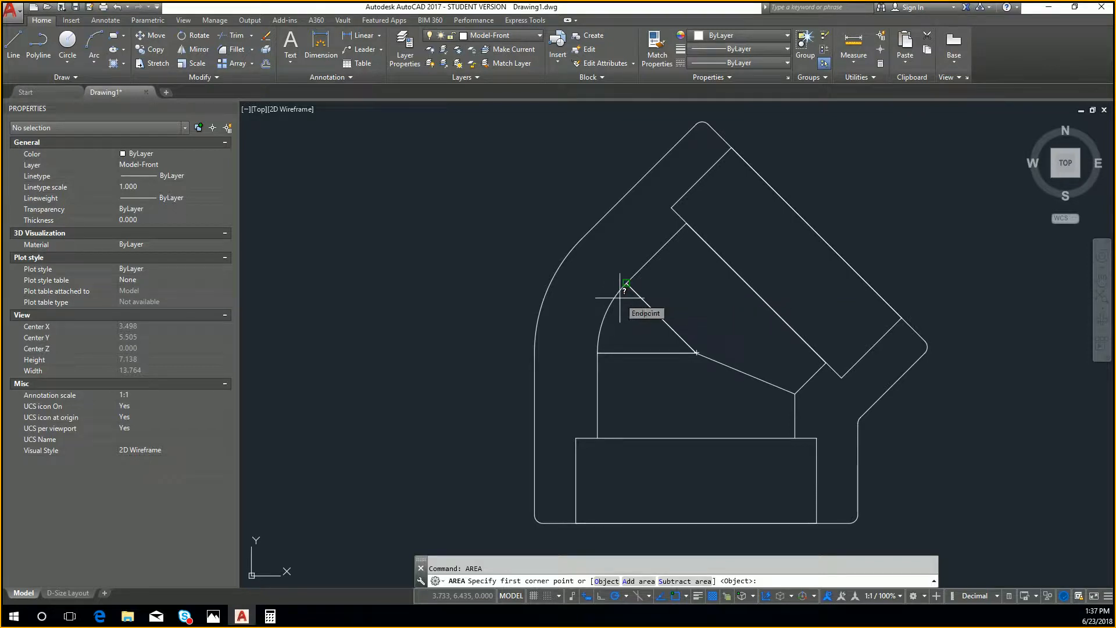
{"action": "key", "text": "Escape"}
{"action": "left_click", "coordinate": [633, 275]}
{"action": "type", "text": "area"}
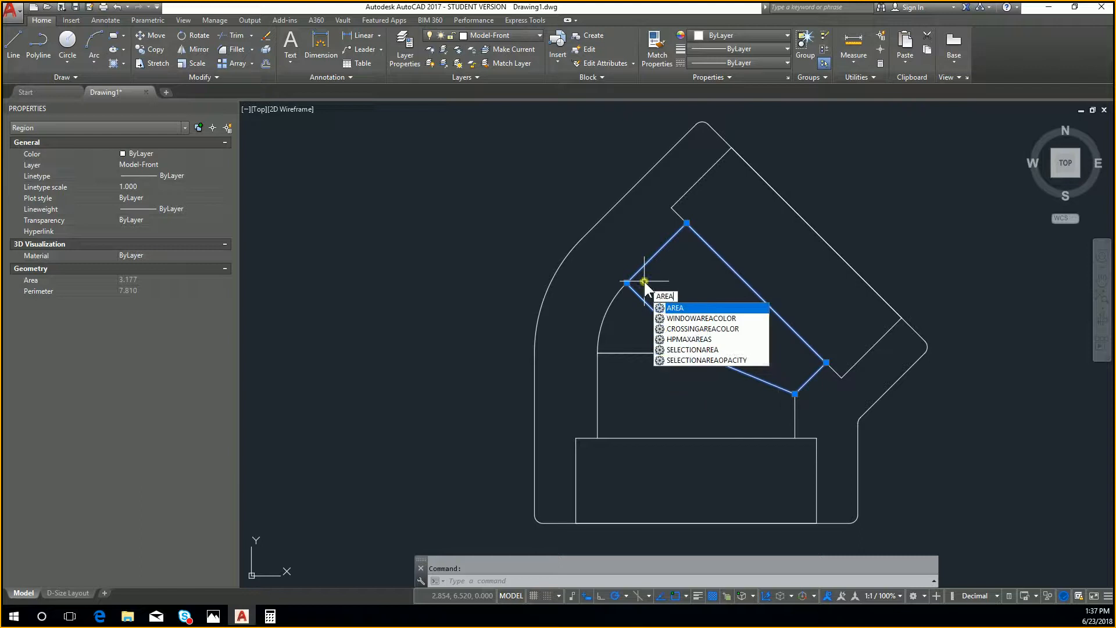
{"action": "key", "text": "Return"}
{"action": "key", "text": "Escape"}
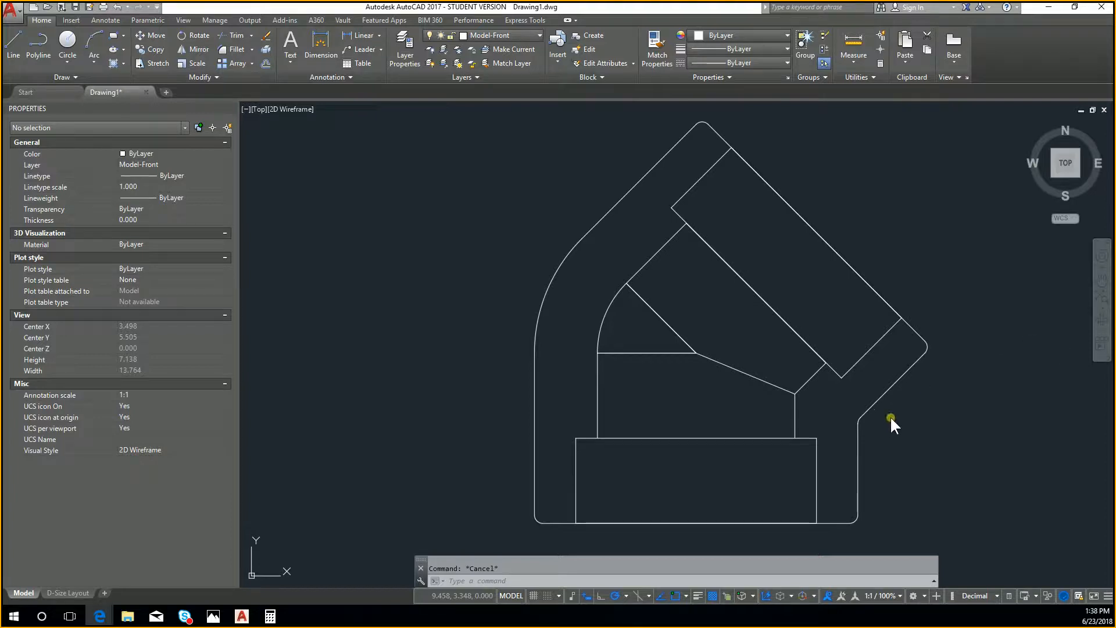
List the mass properties of the upper bore region without writing the analysis to a file
{"action": "type", "text": "massprop"}
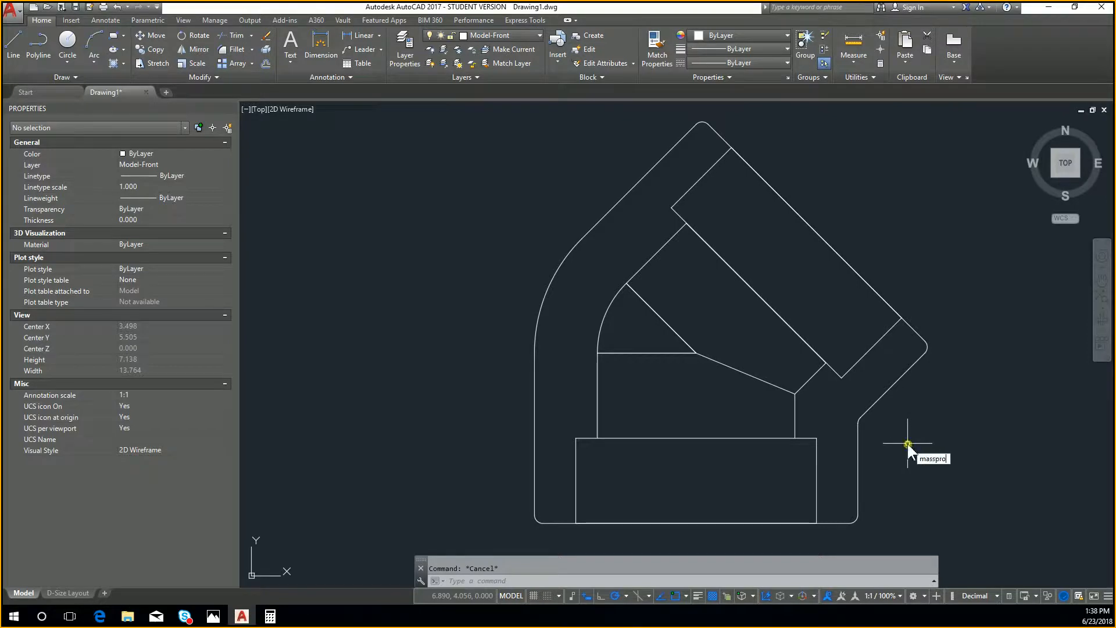
{"action": "key", "text": "Return"}
{"action": "left_click", "coordinate": [808, 384]}
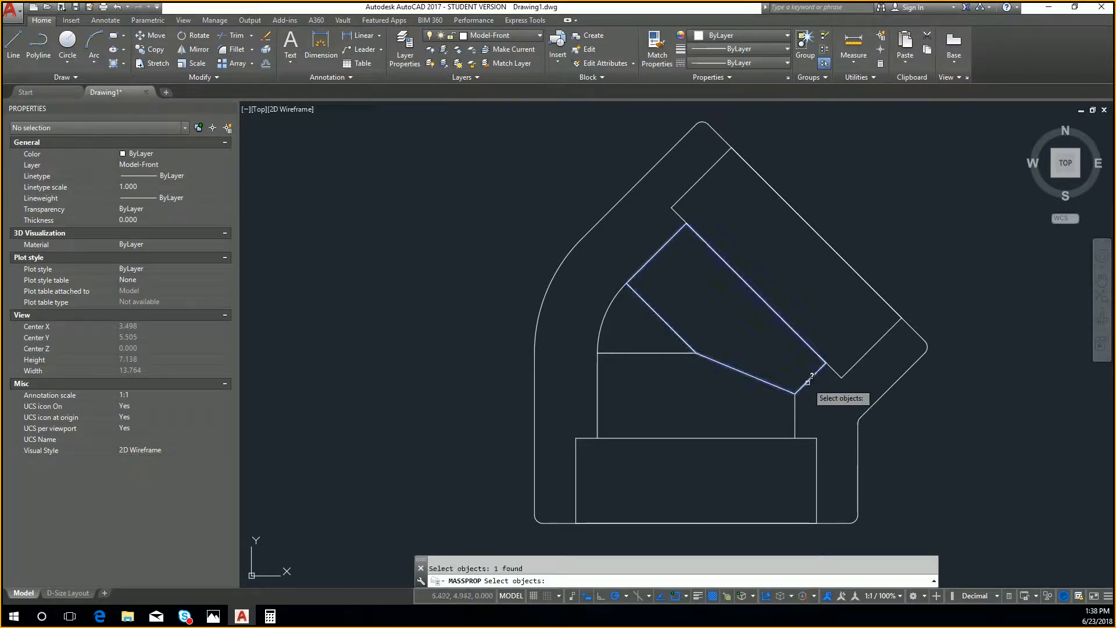
{"action": "key", "text": "Return"}
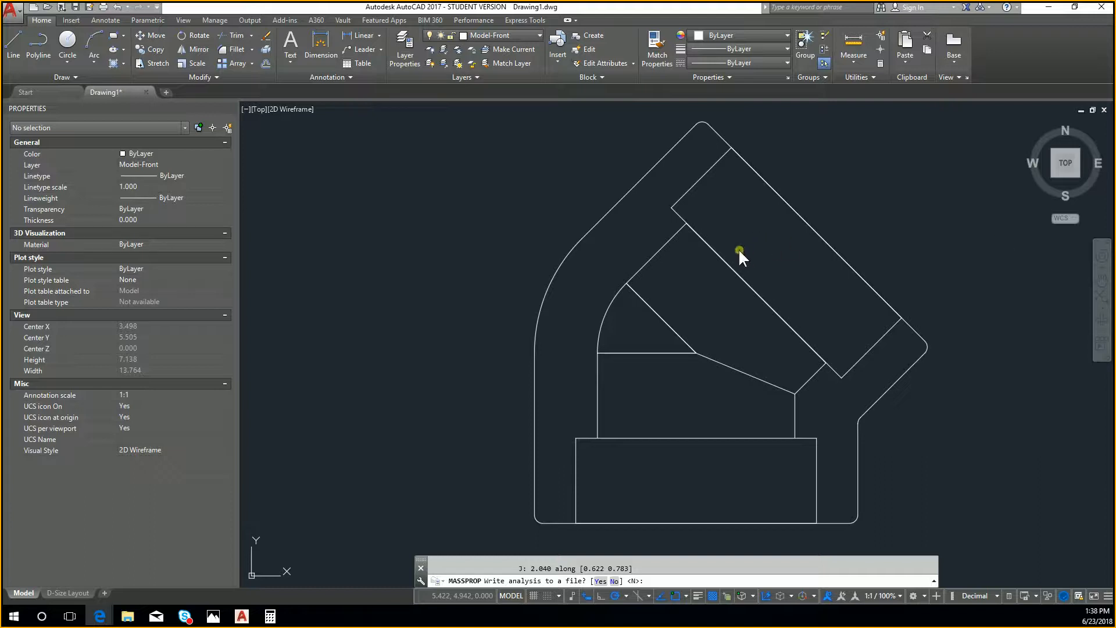
{"action": "key", "text": "Return"}
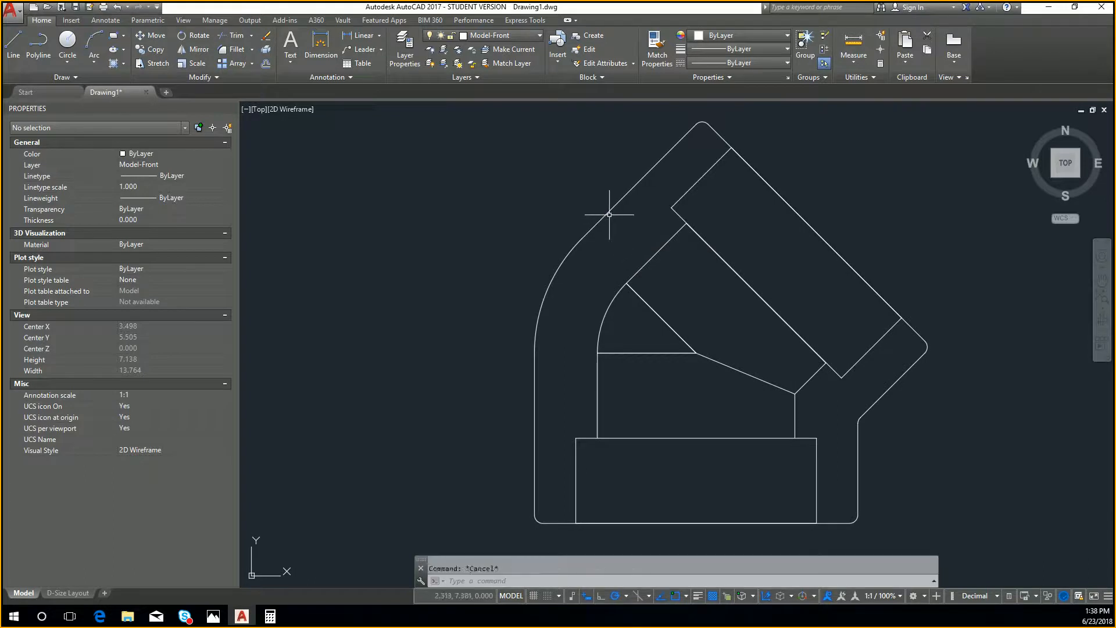
{"action": "left_click", "coordinate": [607, 212]}
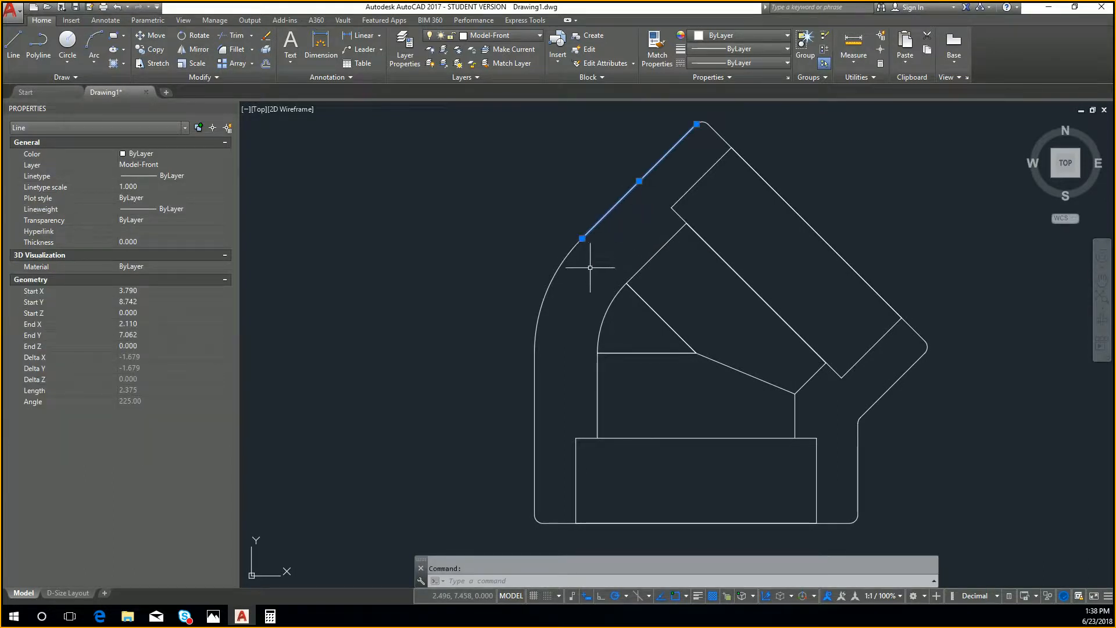
{"action": "key", "text": "Escape"}
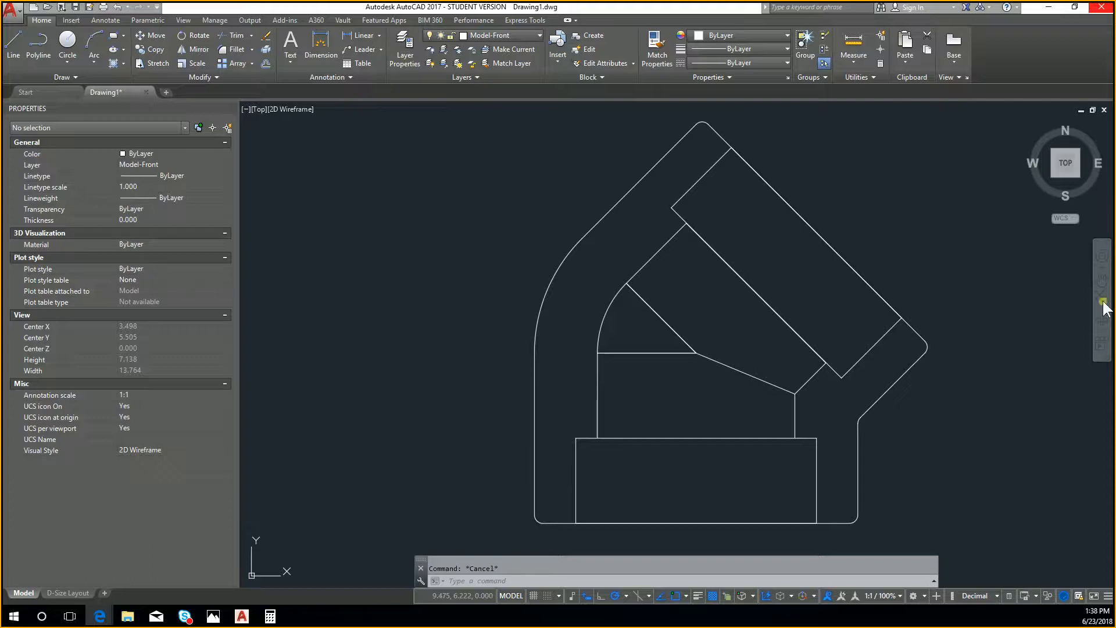
Draw a line 3 units long at 45° in the empty space beyond the rotated socket
{"action": "scroll", "coordinate": [798, 312], "scroll_direction": "down", "scroll_amount": 2}
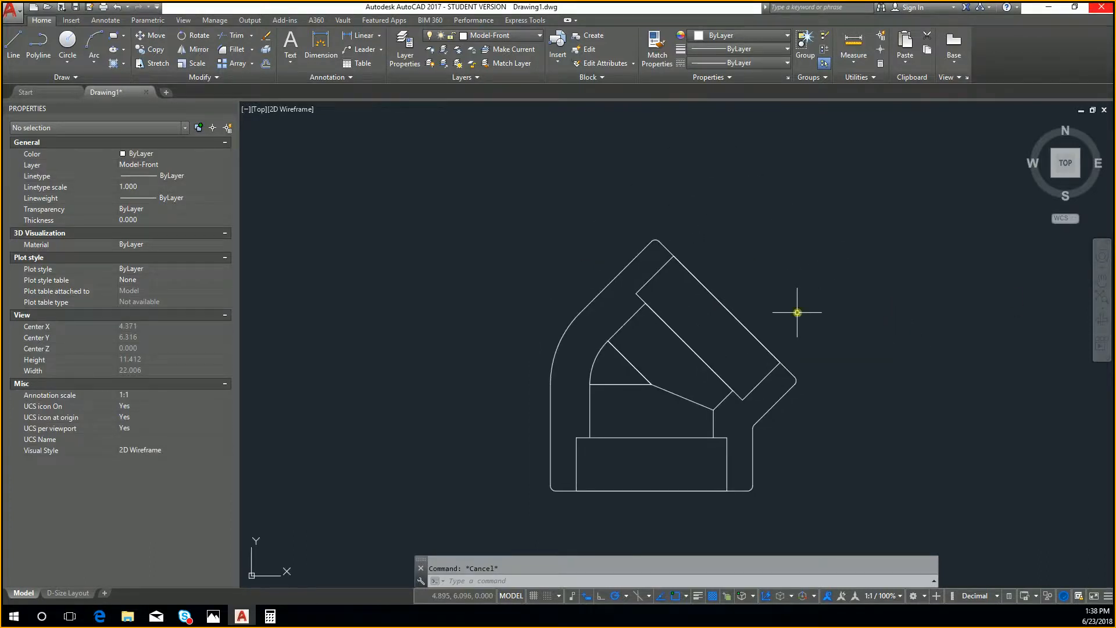
{"action": "type", "text": "l"}
{"action": "key", "text": "Return"}
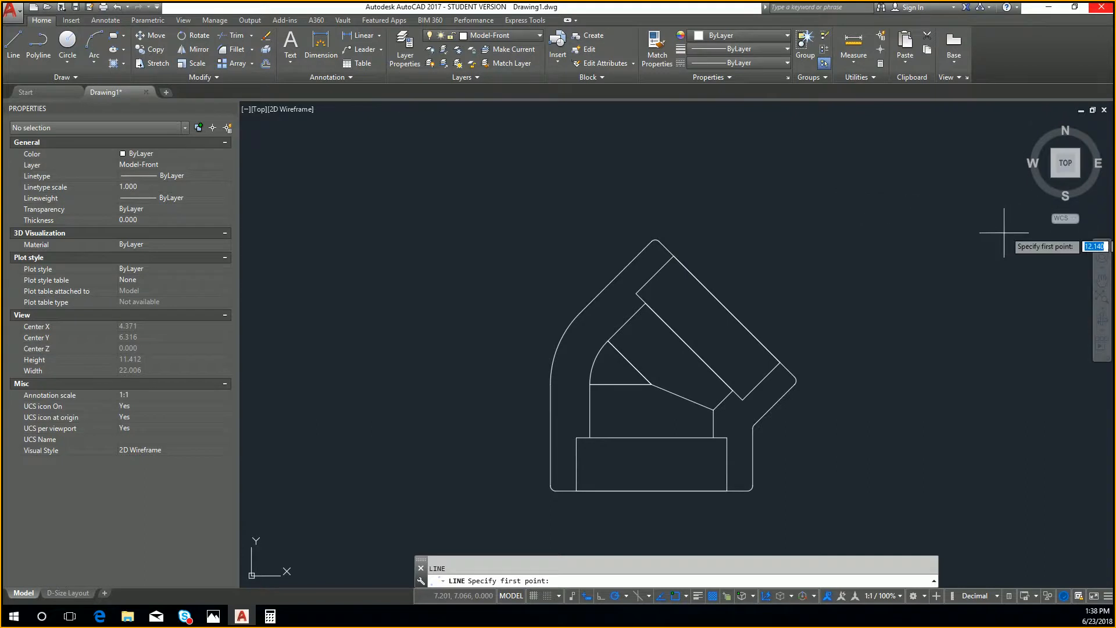
{"action": "left_click", "coordinate": [745, 263]}
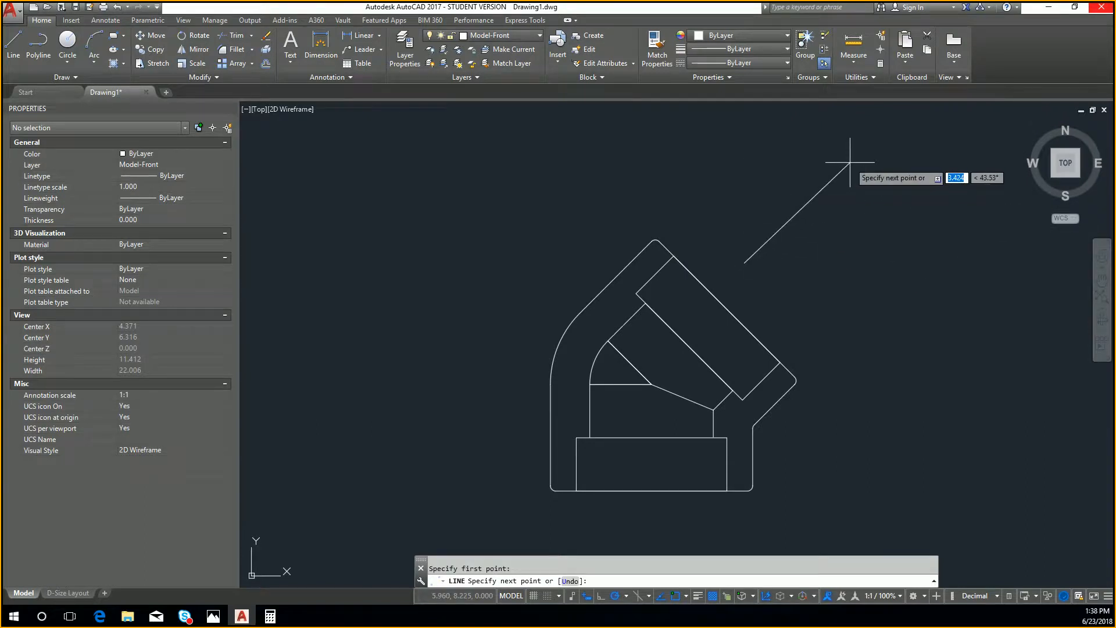
{"action": "key", "text": "Tab"}
{"action": "type", "text": "45"}
{"action": "key", "text": "Tab"}
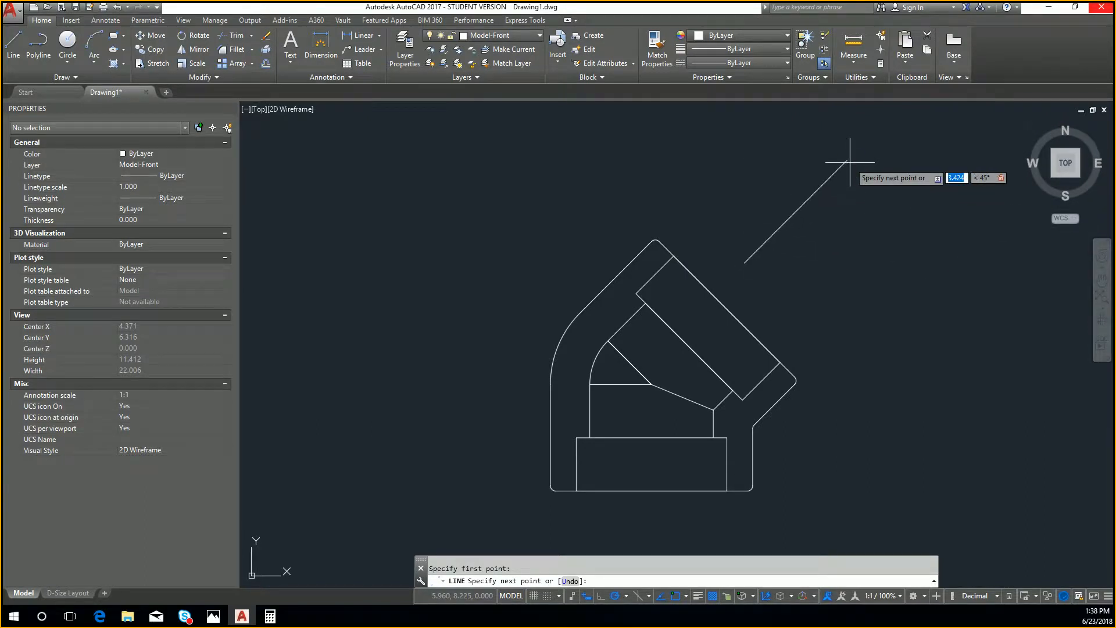
{"action": "key", "text": "Return"}
{"action": "key", "text": "Return"}
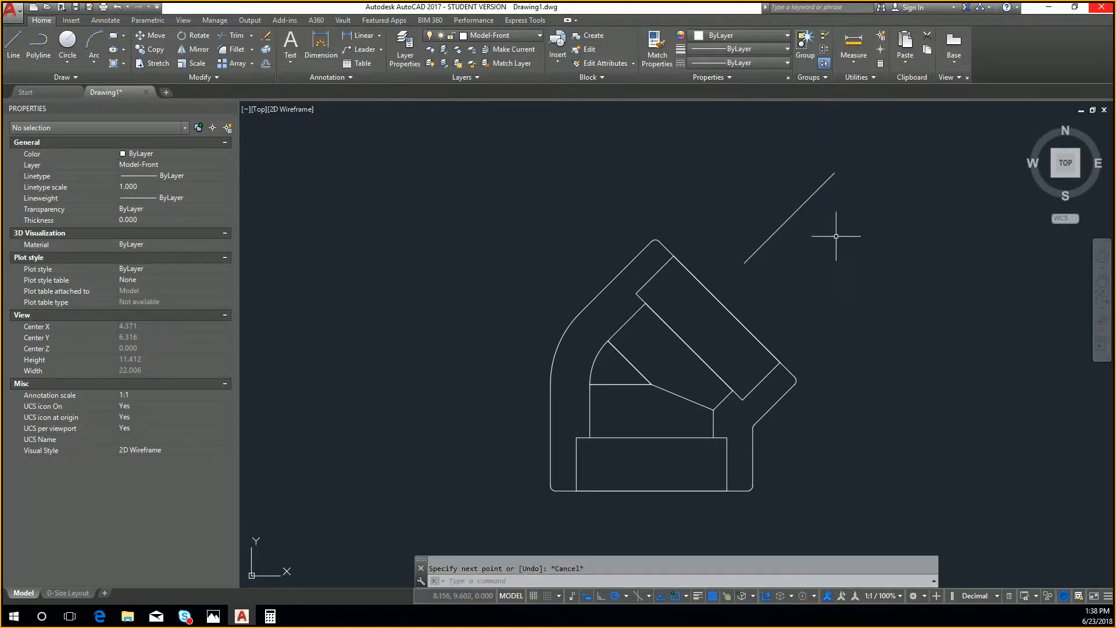
Offset the new 45° line by 3.5 towards its lower-right side
{"action": "left_click", "coordinate": [828, 233]}
{"action": "left_click", "coordinate": [753, 179]}
{"action": "key", "text": "Return"}
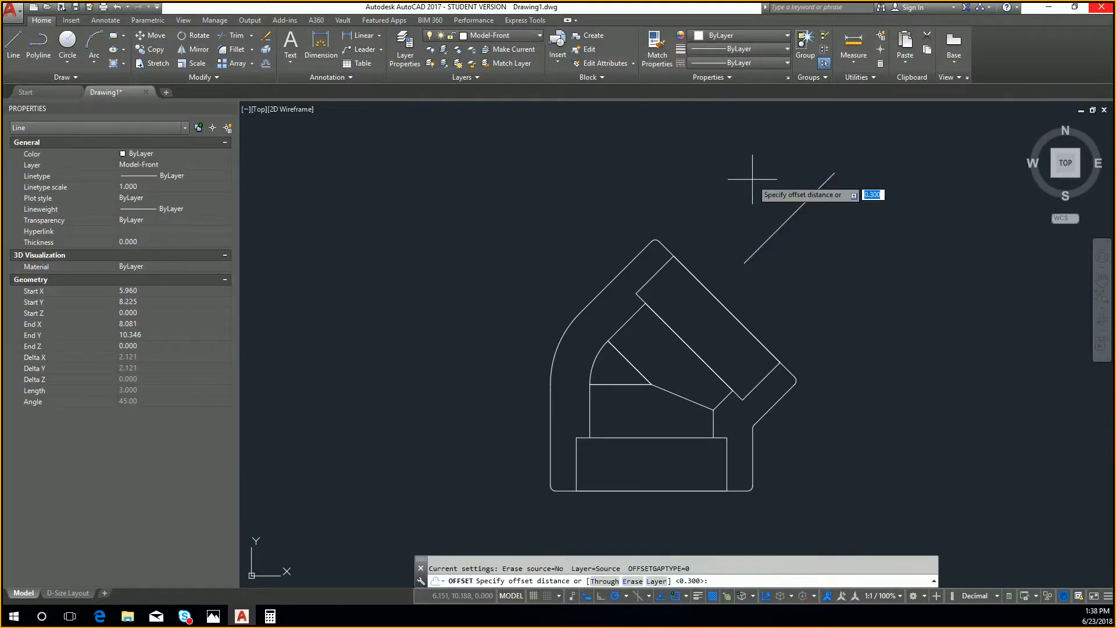
{"action": "type", "text": "3.5"}
{"action": "key", "text": "Return"}
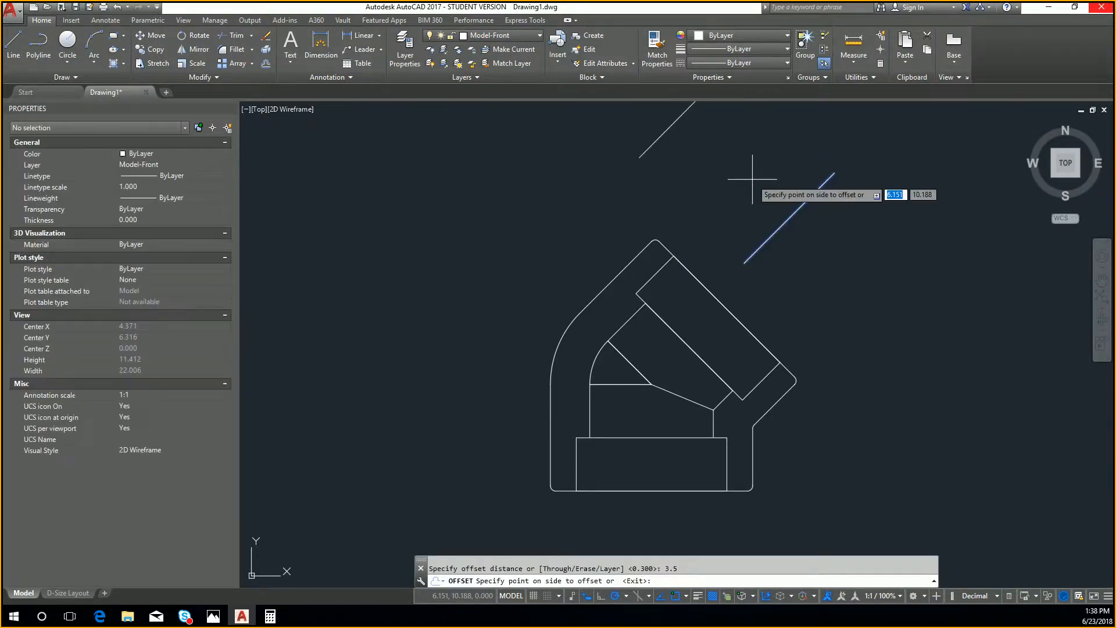
{"action": "left_click", "coordinate": [869, 280]}
{"action": "key", "text": "Escape"}
Draw a line connecting the lower ends of the two parallel 45° lines to close the pipe end
{"action": "left_click", "coordinate": [939, 325]}
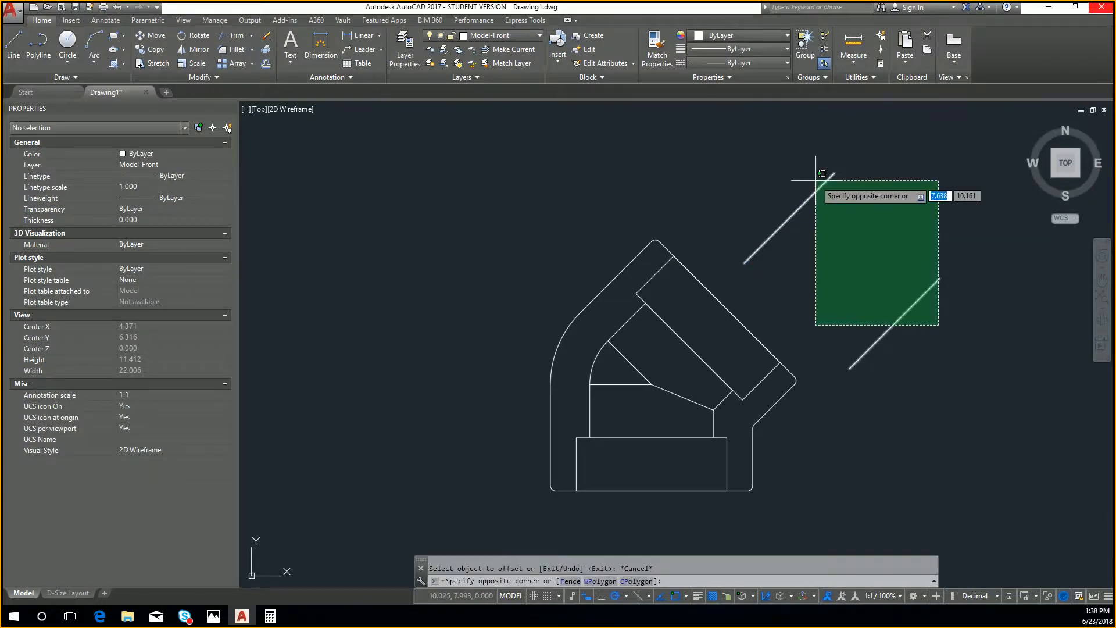
{"action": "left_click", "coordinate": [808, 177]}
{"action": "key", "text": "Escape"}
{"action": "type", "text": "l"}
{"action": "key", "text": "Return"}
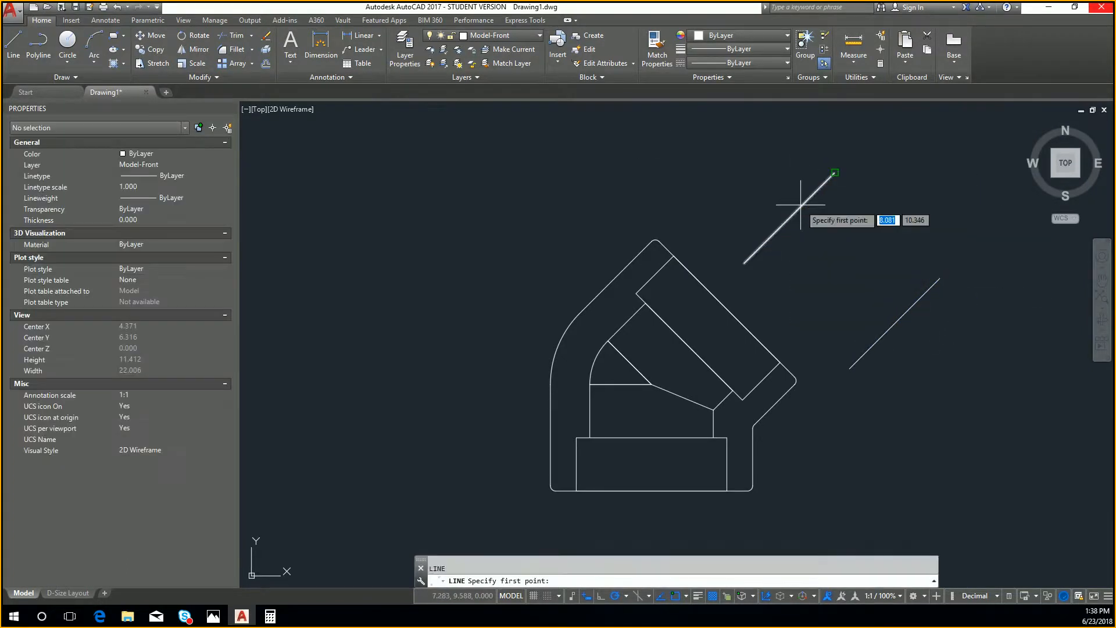
{"action": "left_click", "coordinate": [744, 263]}
{"action": "left_click", "coordinate": [850, 368]}
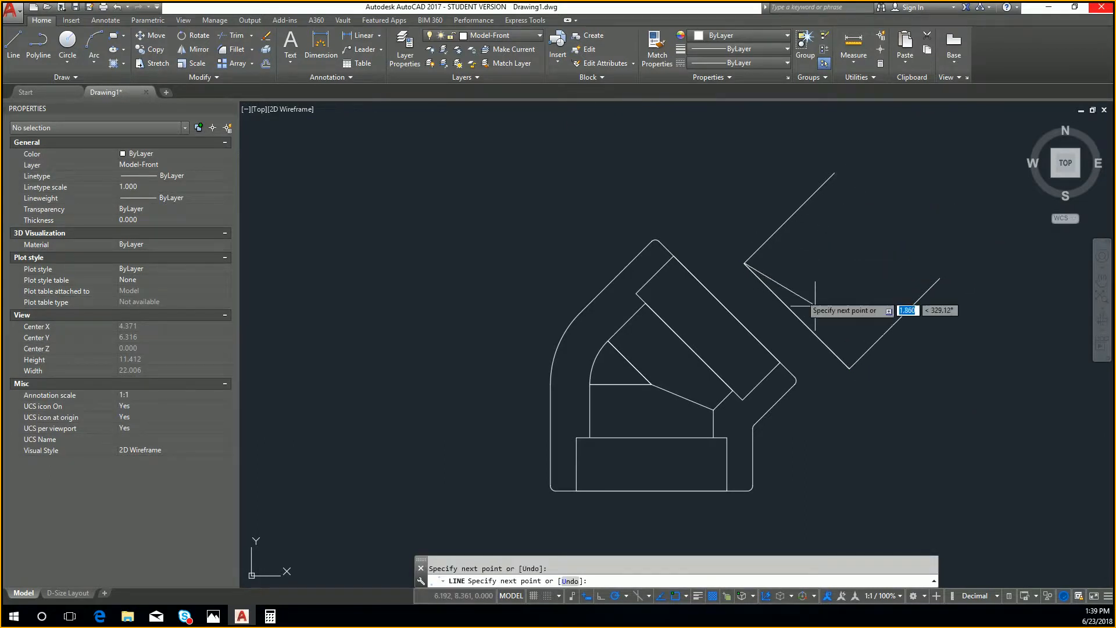
{"action": "key", "text": "Return"}
{"action": "key", "text": "Return"}
{"action": "left_click", "coordinate": [850, 368]}
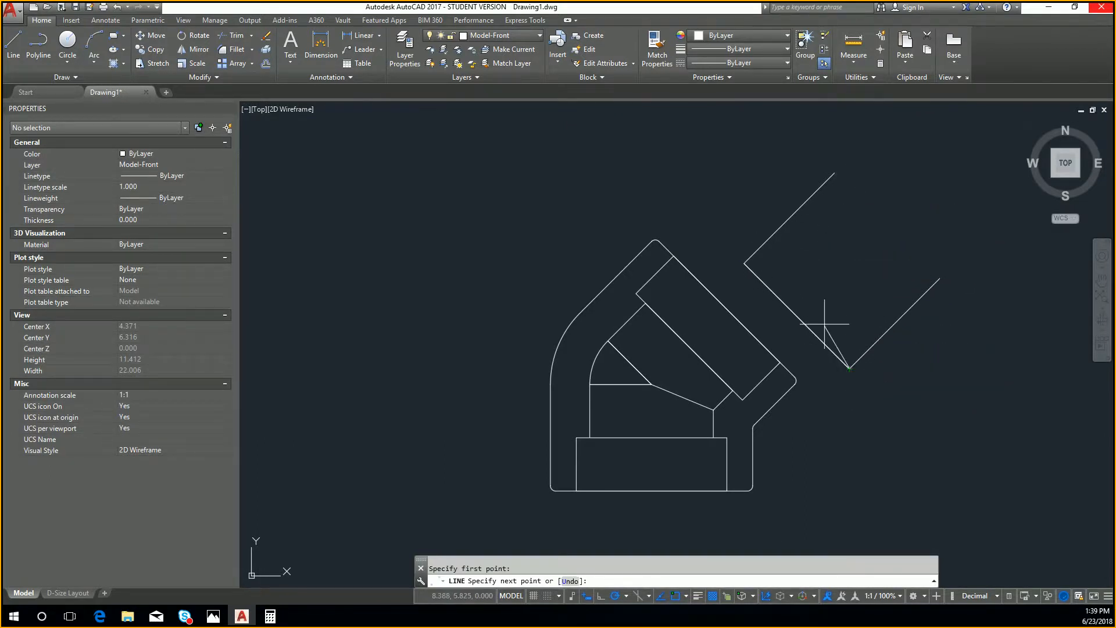
{"action": "key", "text": "Escape"}
Copy the three pipe lines as a block next to the originals, using Paste as Block
{"action": "left_click_drag", "start_coordinate": [964, 391], "coordinate": [849, 285]}
{"action": "right_click_drag", "start_coordinate": [849, 287], "coordinate": [849, 286]}
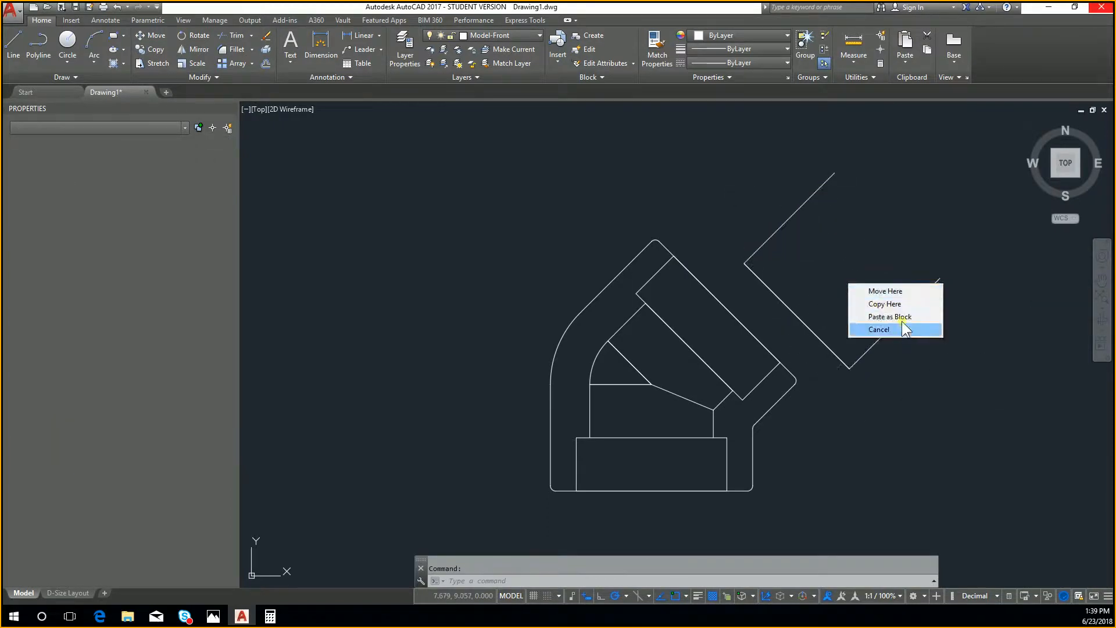
{"action": "left_click", "coordinate": [872, 305]}
{"action": "left_click", "coordinate": [940, 446]}
{"action": "key", "text": "Escape"}
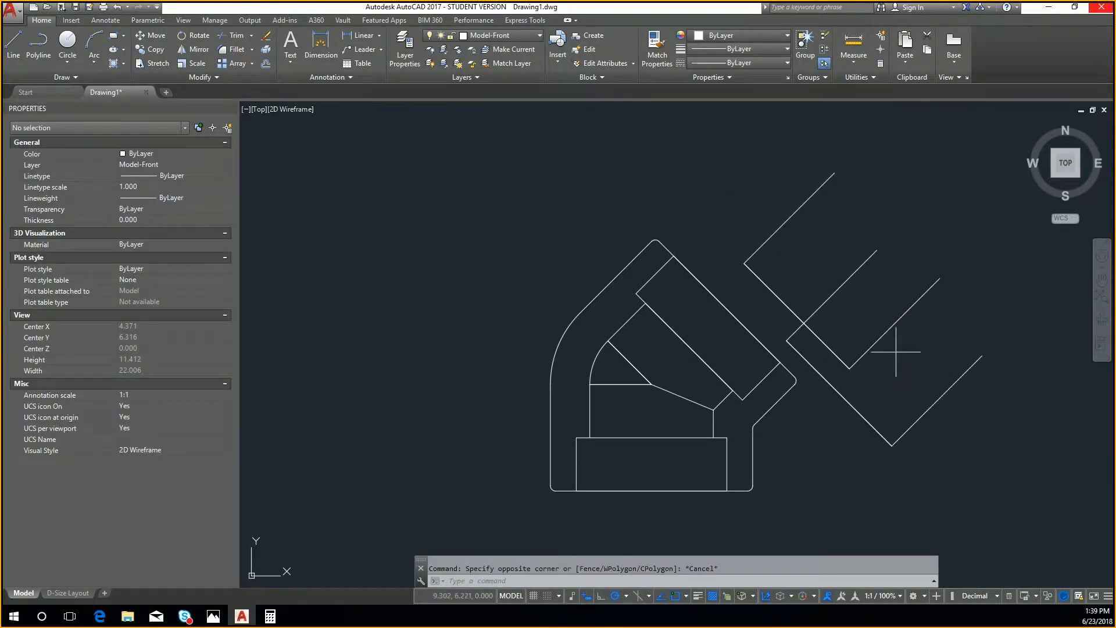
Delete the three original pipe lines, keeping only the block copy
{"action": "left_click", "coordinate": [895, 351]}
{"action": "left_click", "coordinate": [856, 326]}
{"action": "key", "text": "Delete"}
{"action": "left_click", "coordinate": [755, 279]}
{"action": "left_click", "coordinate": [741, 239]}
{"action": "key", "text": "Delete"}
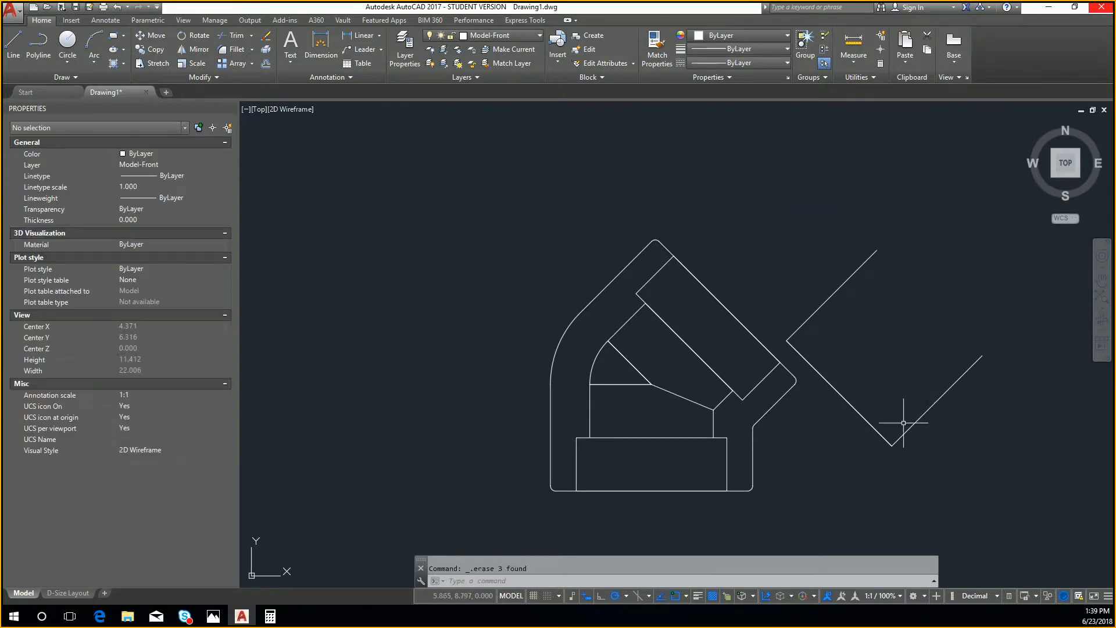
Move the pipe block from the mid-point between its two end corners onto the midpoint of the rotated socket's inner edge
{"action": "left_click", "coordinate": [860, 414]}
{"action": "type", "text": "m"}
{"action": "key", "text": "Return"}
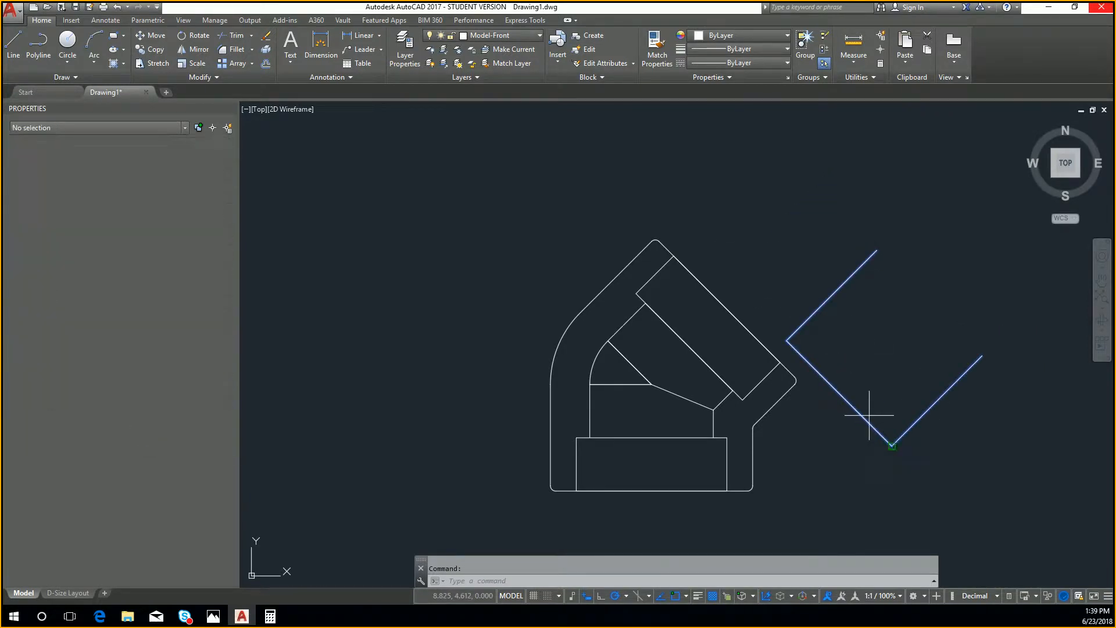
{"action": "right_click", "coordinate": [839, 390], "text": "shift"}
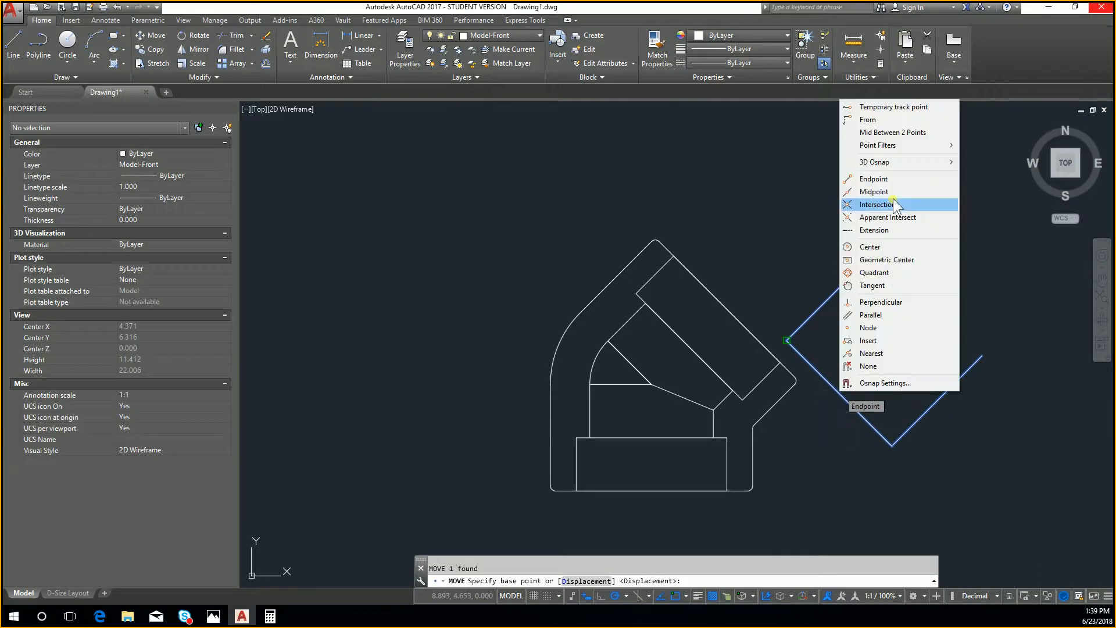
{"action": "left_click", "coordinate": [902, 136]}
{"action": "left_click", "coordinate": [788, 340]}
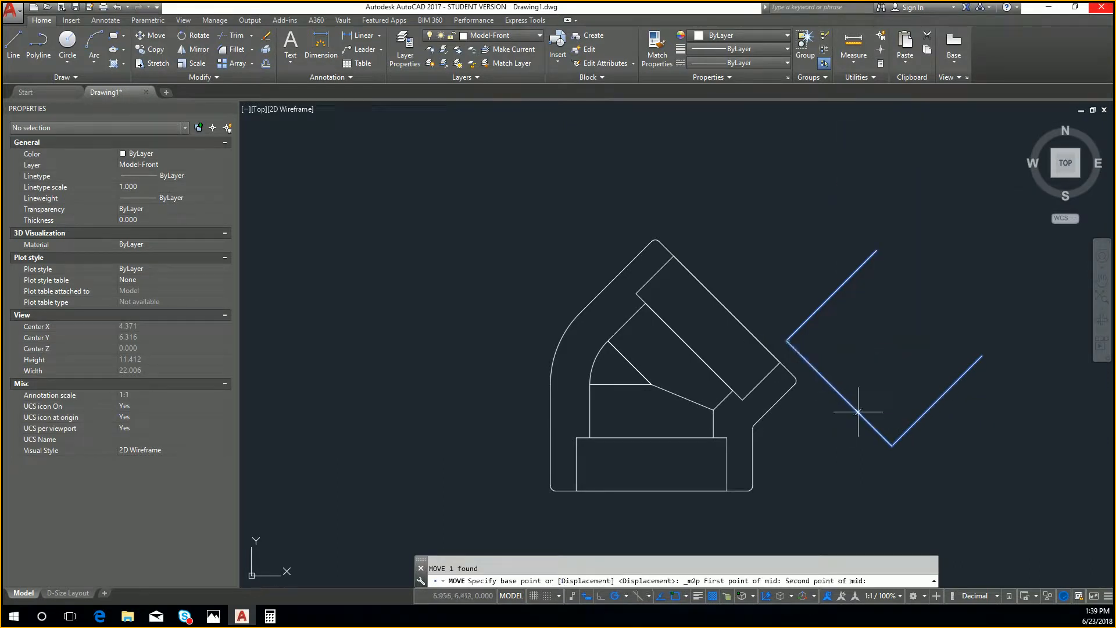
{"action": "left_click", "coordinate": [893, 446]}
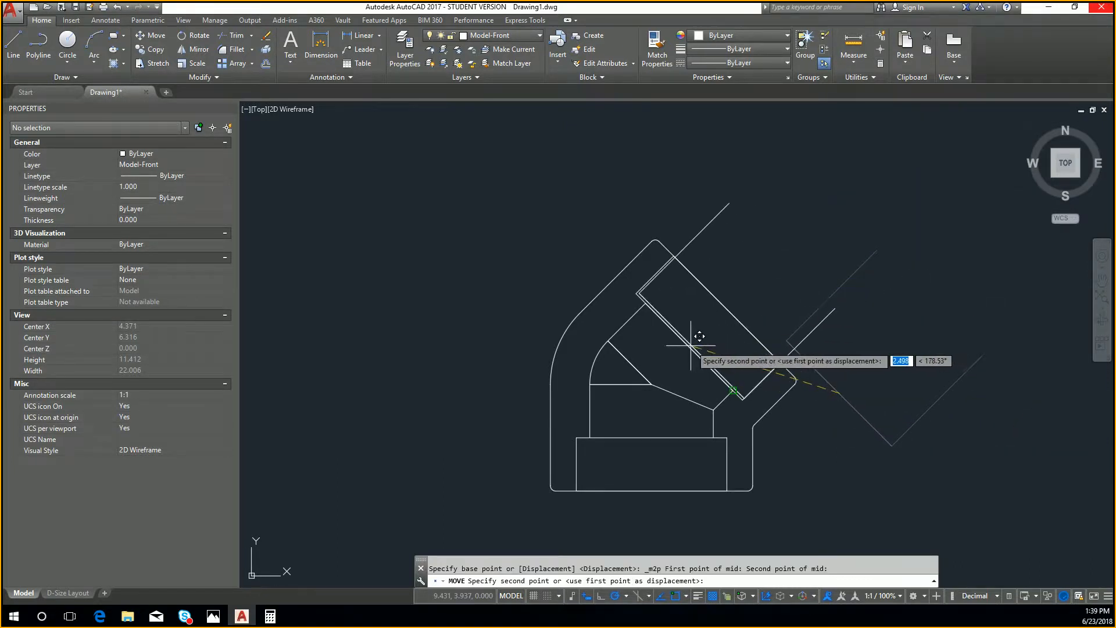
{"action": "left_click", "coordinate": [682, 594]}
{"action": "left_click", "coordinate": [683, 594]}
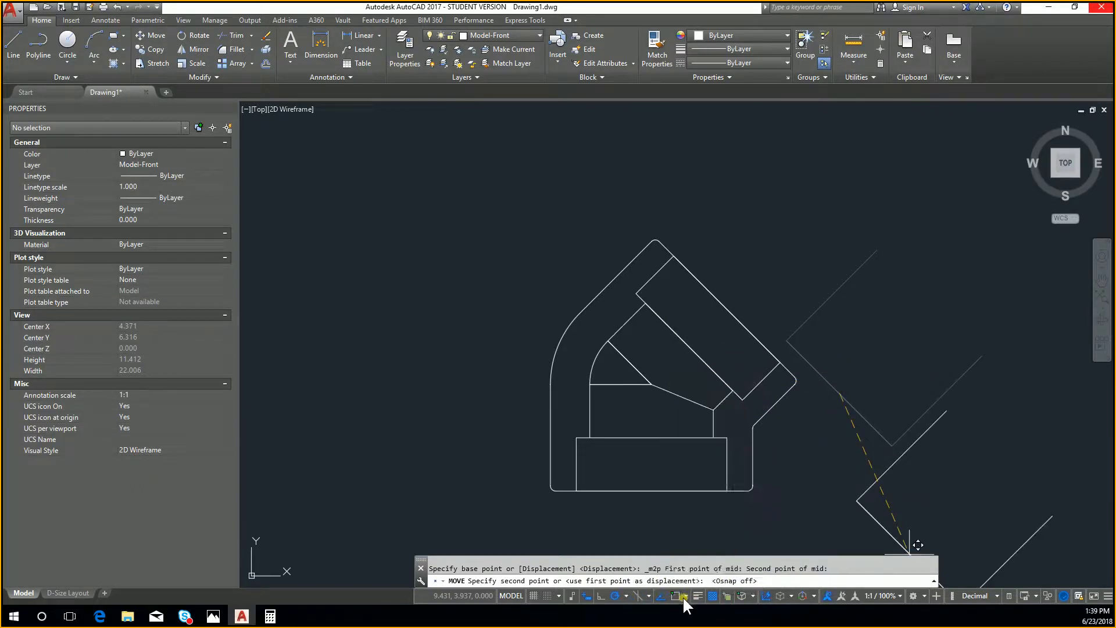
{"action": "left_click", "coordinate": [684, 595]}
{"action": "left_click", "coordinate": [676, 592]}
{"action": "left_click", "coordinate": [682, 595]}
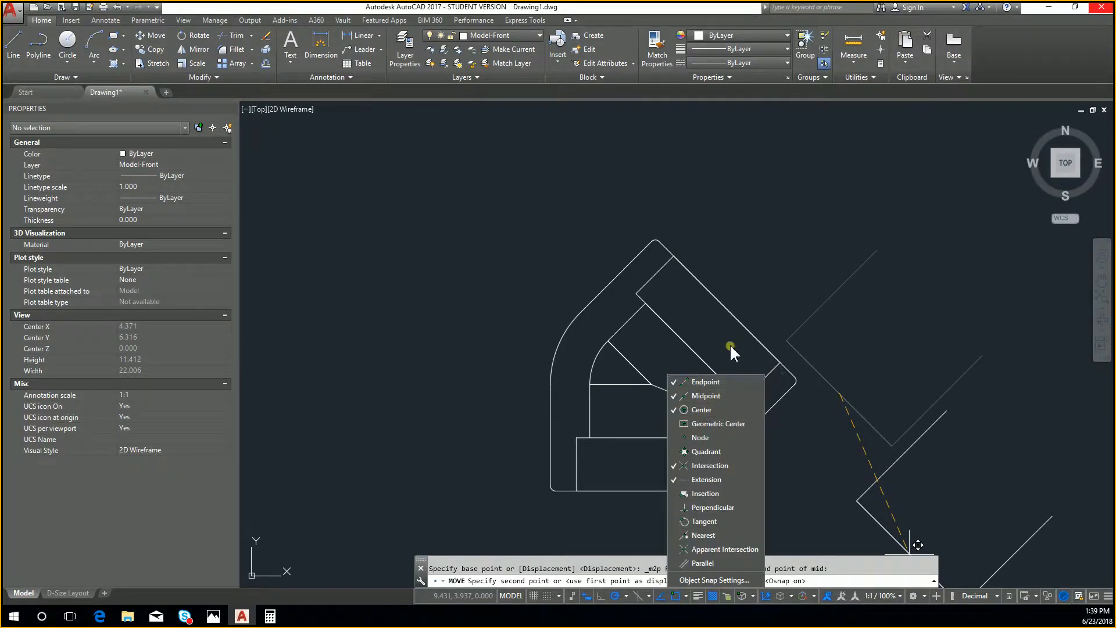
{"action": "left_click", "coordinate": [706, 341]}
Move the pipe block outward from the rotated socket's inner edge, about 0.21 in X and 0.43 in Y
{"action": "scroll", "coordinate": [703, 325], "scroll_direction": "up", "scroll_amount": 4}
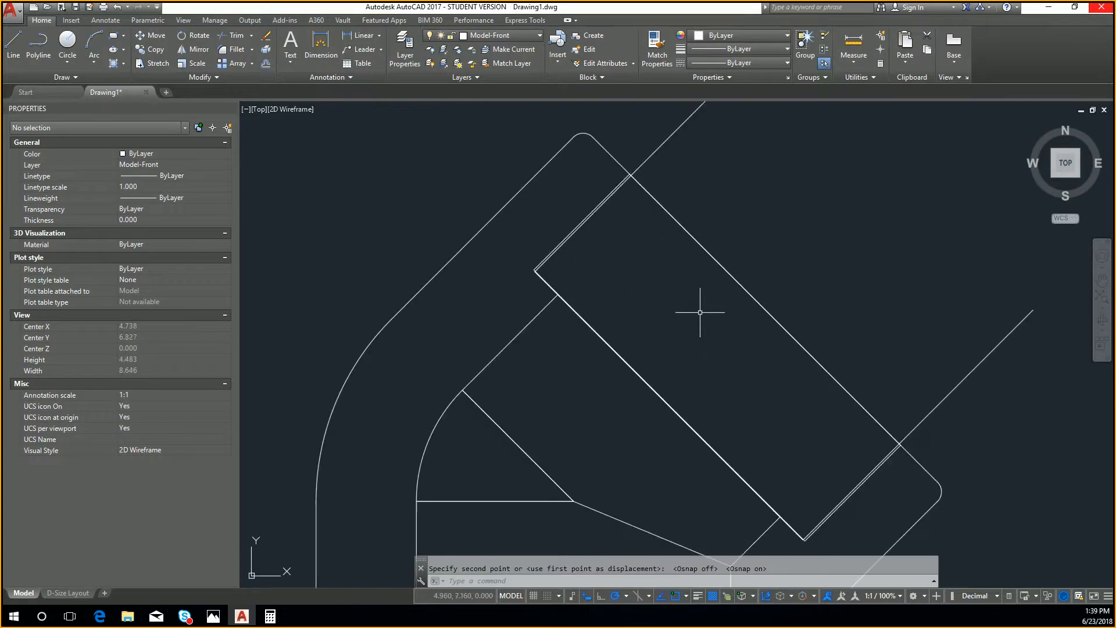
{"action": "left_click", "coordinate": [656, 382]}
{"action": "scroll", "coordinate": [663, 383], "scroll_direction": "up", "scroll_amount": 8}
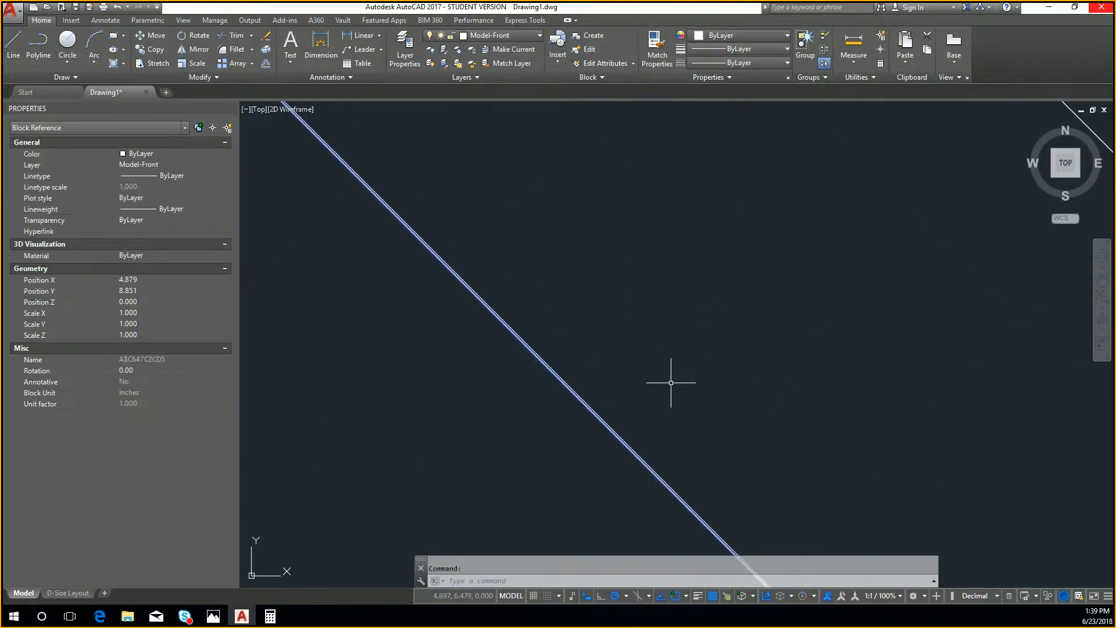
{"action": "scroll", "coordinate": [657, 407], "scroll_direction": "down", "scroll_amount": 3}
{"action": "scroll", "coordinate": [727, 451], "scroll_direction": "down", "scroll_amount": 1}
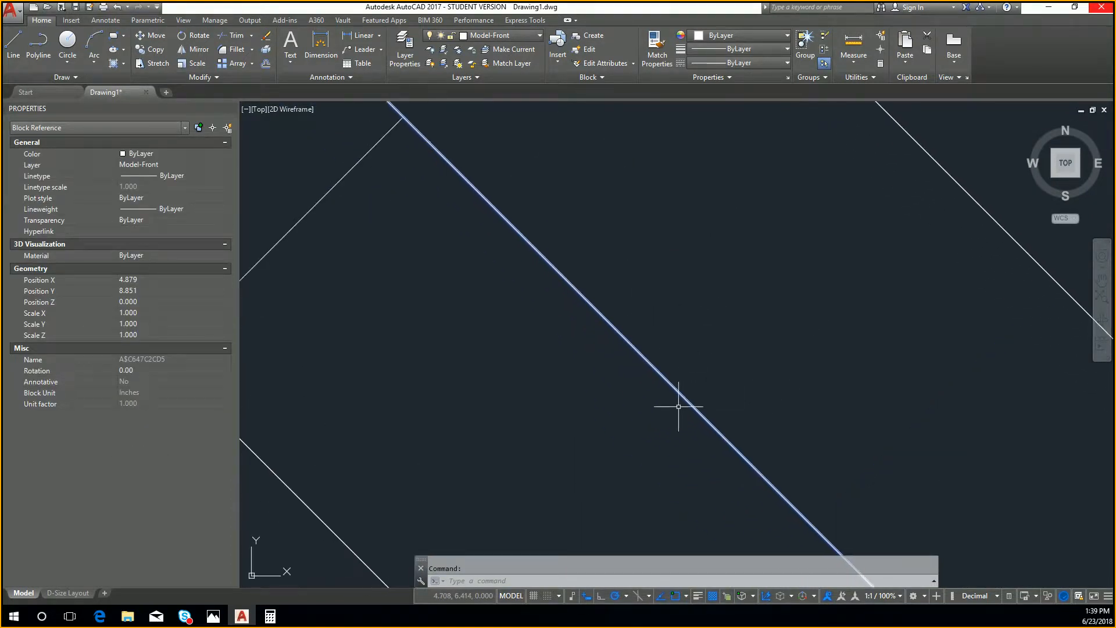
{"action": "key", "text": "m"}
{"action": "key", "text": "Return"}
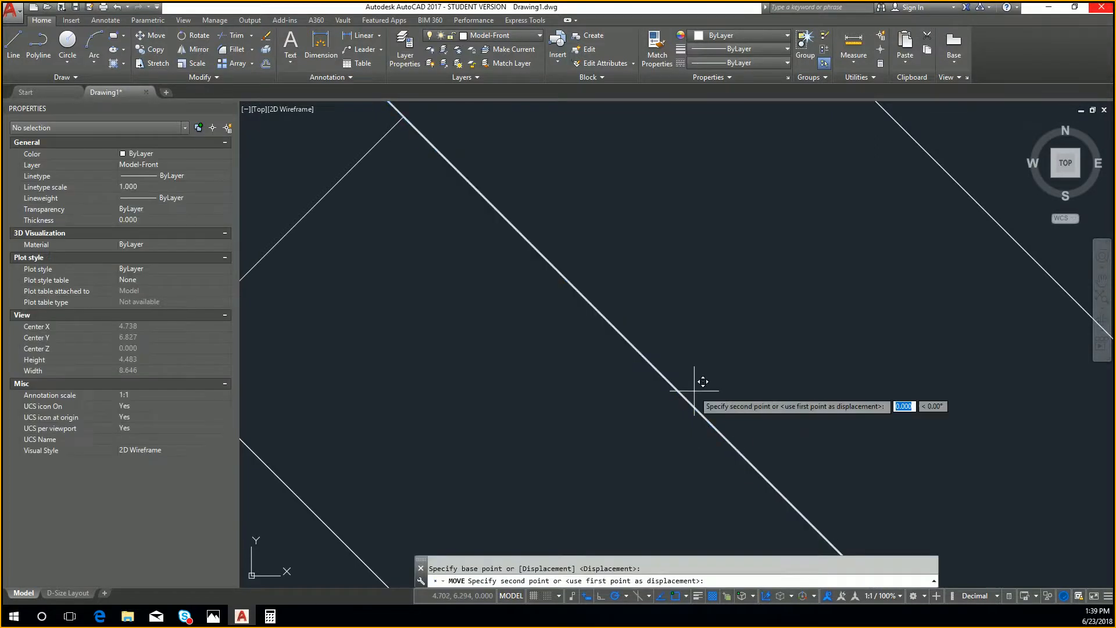
{"action": "left_click", "coordinate": [698, 387]}
{"action": "left_click", "coordinate": [779, 309]}
{"action": "scroll", "coordinate": [797, 342], "scroll_direction": "down", "scroll_amount": 4}
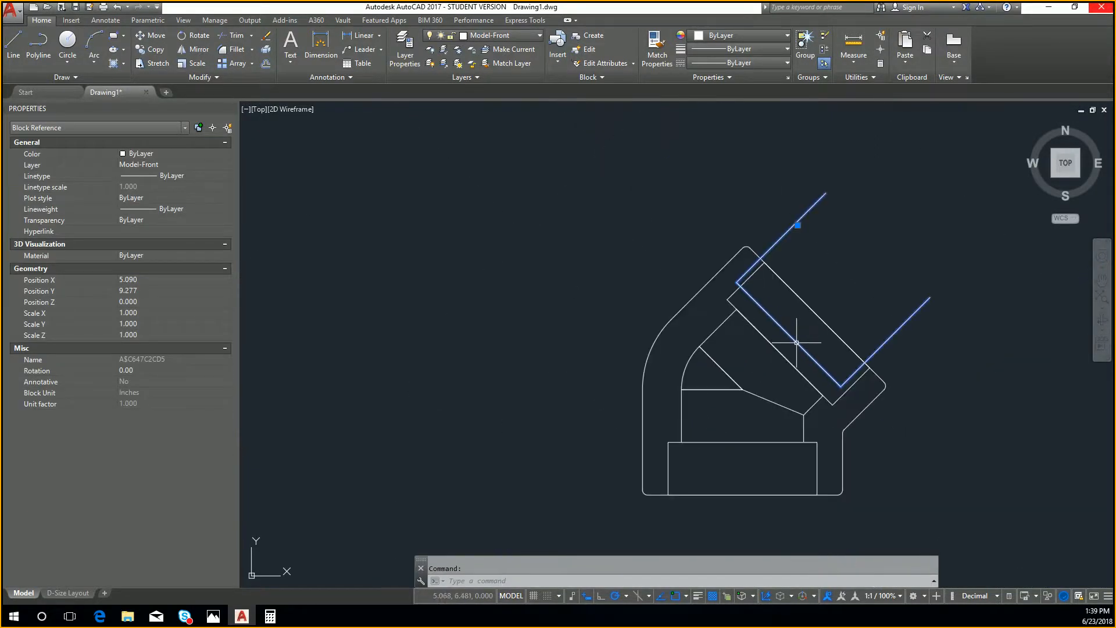
Move the pipe block from the midpoint of its end line back onto the midpoint of the rotated socket's inner edge
{"action": "key", "text": "m"}
{"action": "key", "text": "Return"}
{"action": "left_click", "coordinate": [790, 352]}
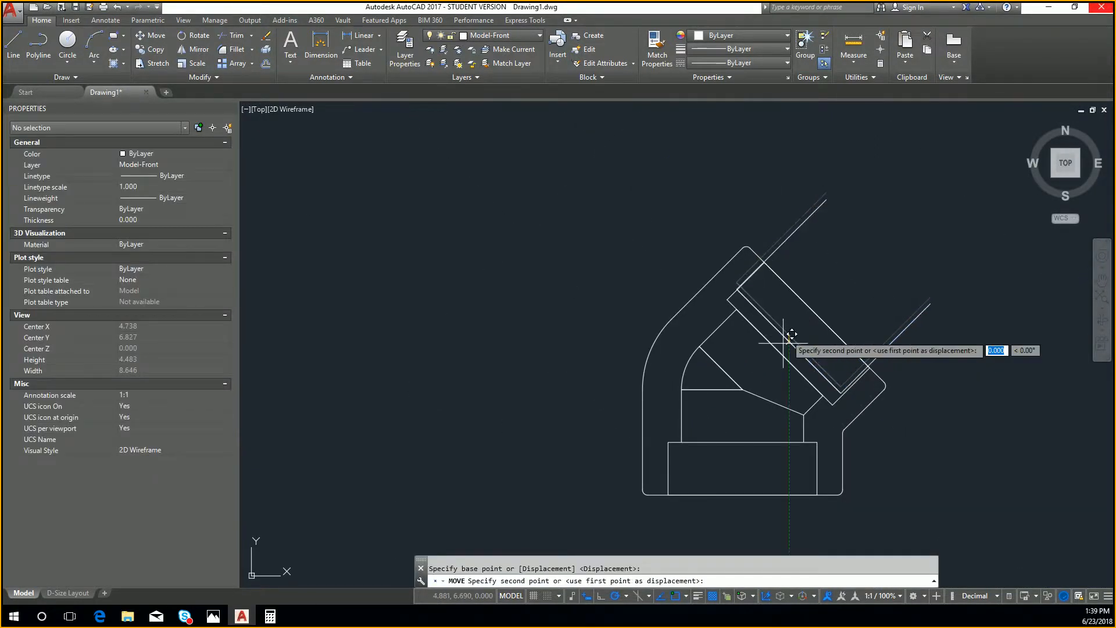
{"action": "scroll", "coordinate": [768, 343], "scroll_direction": "up", "scroll_amount": 6}
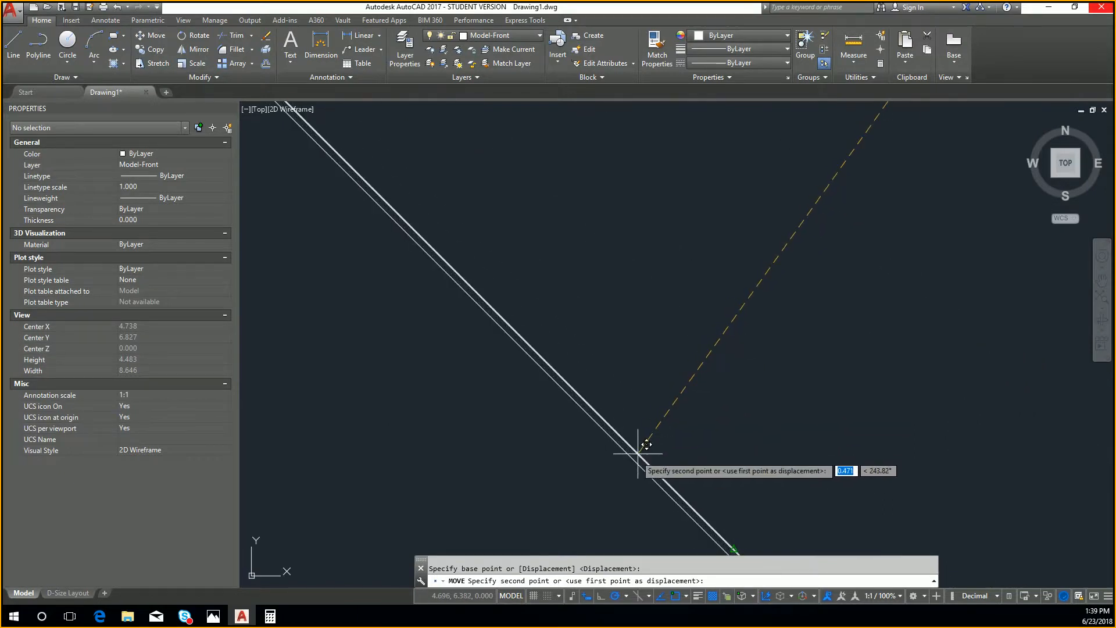
{"action": "scroll", "coordinate": [640, 453], "scroll_direction": "down", "scroll_amount": 4}
{"action": "scroll", "coordinate": [750, 372], "scroll_direction": "down", "scroll_amount": 3}
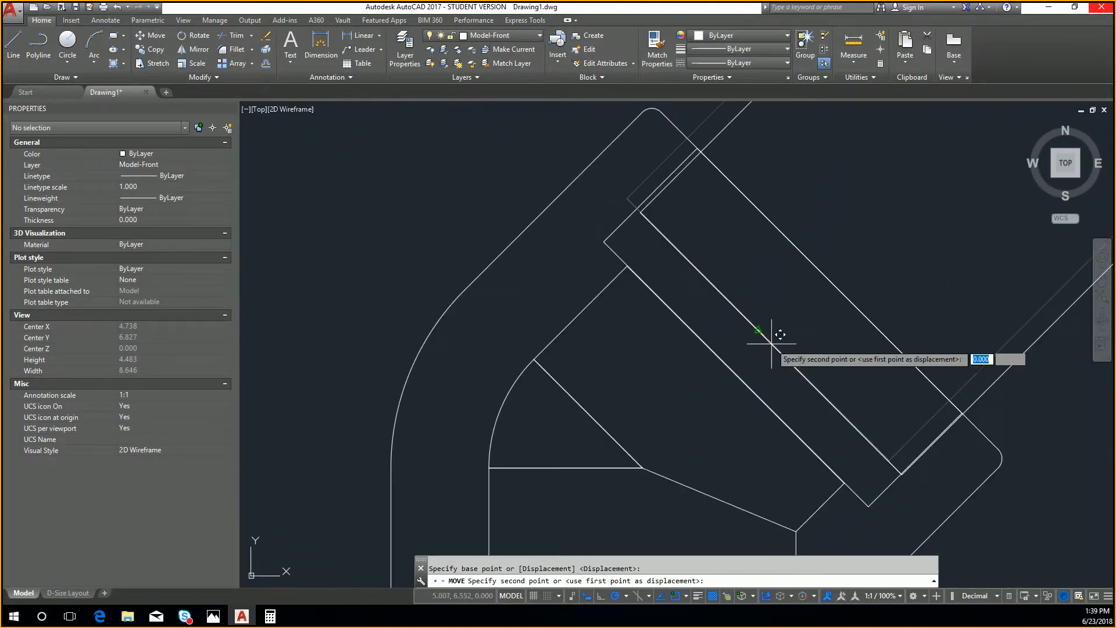
{"action": "scroll", "coordinate": [778, 343], "scroll_direction": "up", "scroll_amount": 3}
{"action": "scroll", "coordinate": [726, 407], "scroll_direction": "up", "scroll_amount": 3}
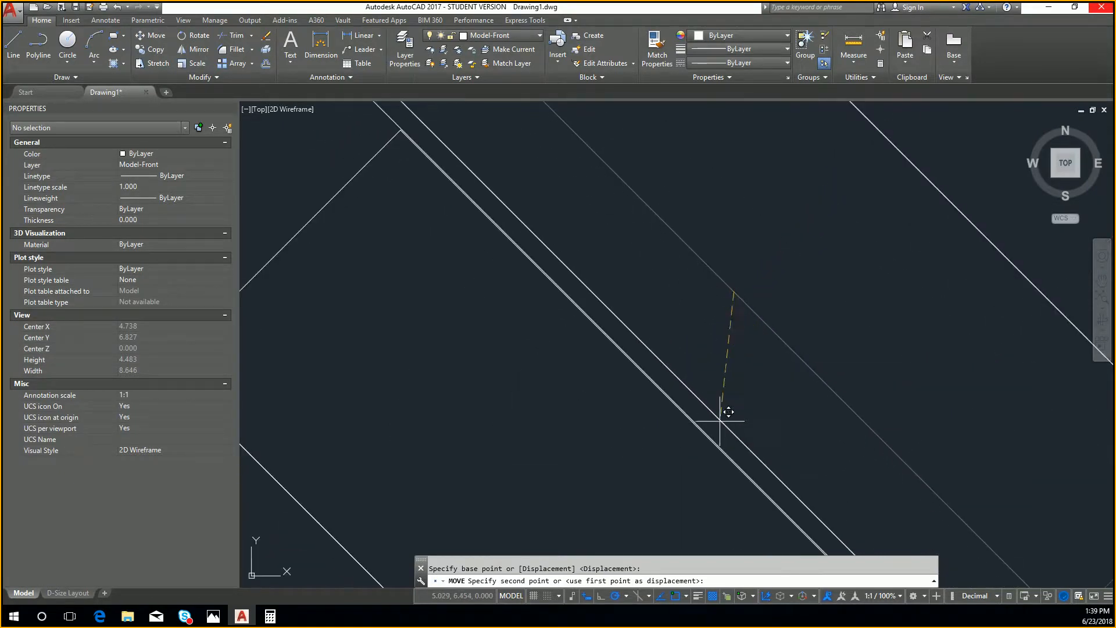
{"action": "left_click", "coordinate": [673, 414]}
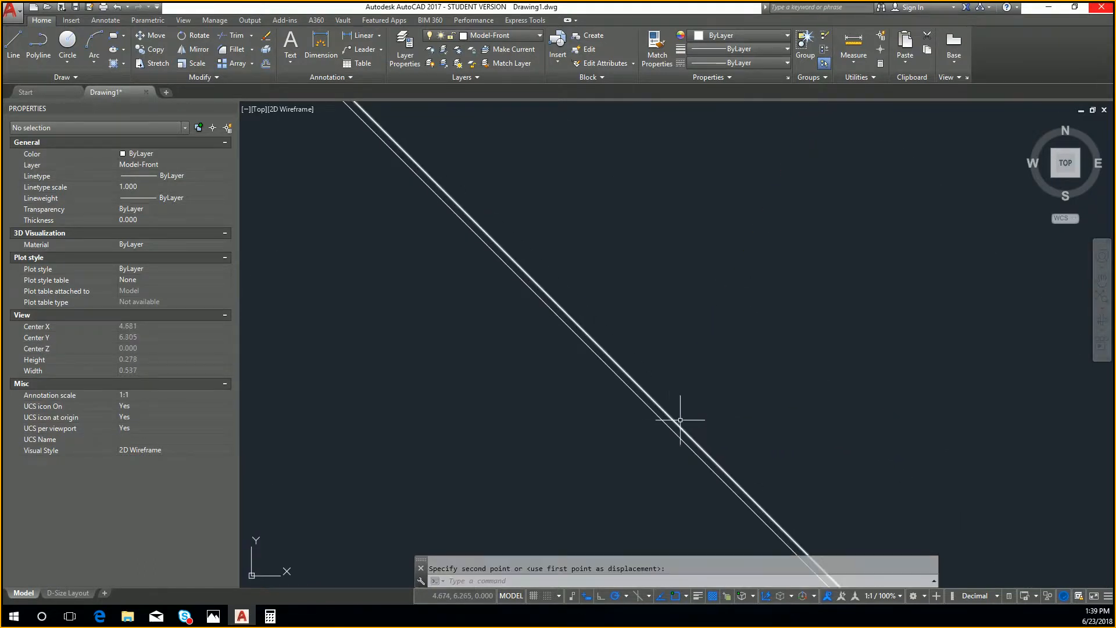
Move the pipe block together with the coincident socket inner edge line about 0.063 outward at 45°
{"action": "left_click", "coordinate": [666, 414]}
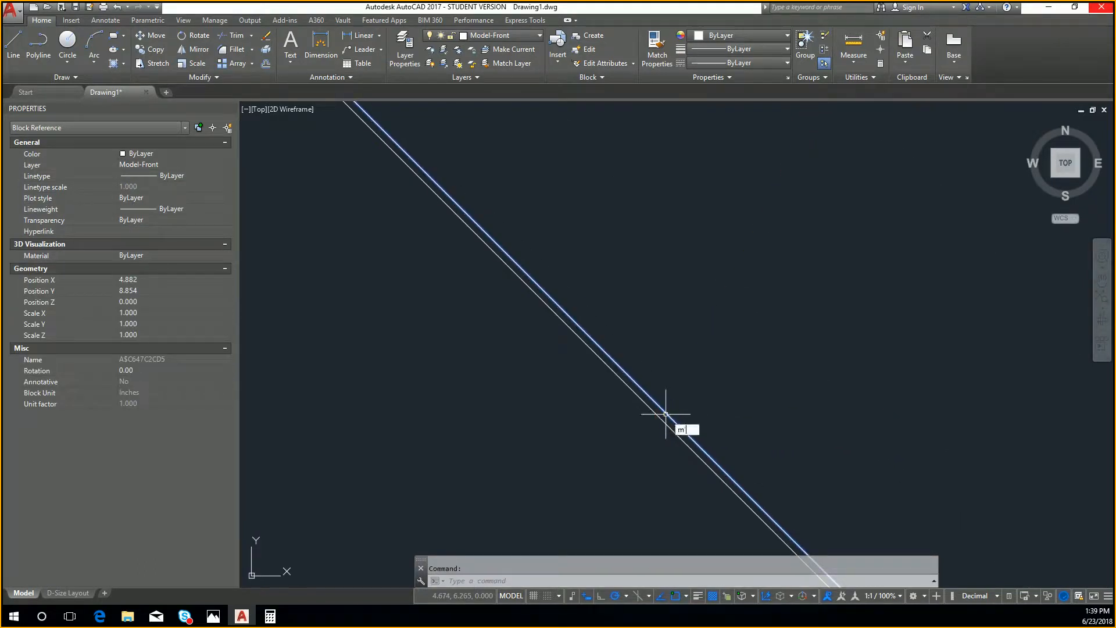
{"action": "key", "text": "Escape"}
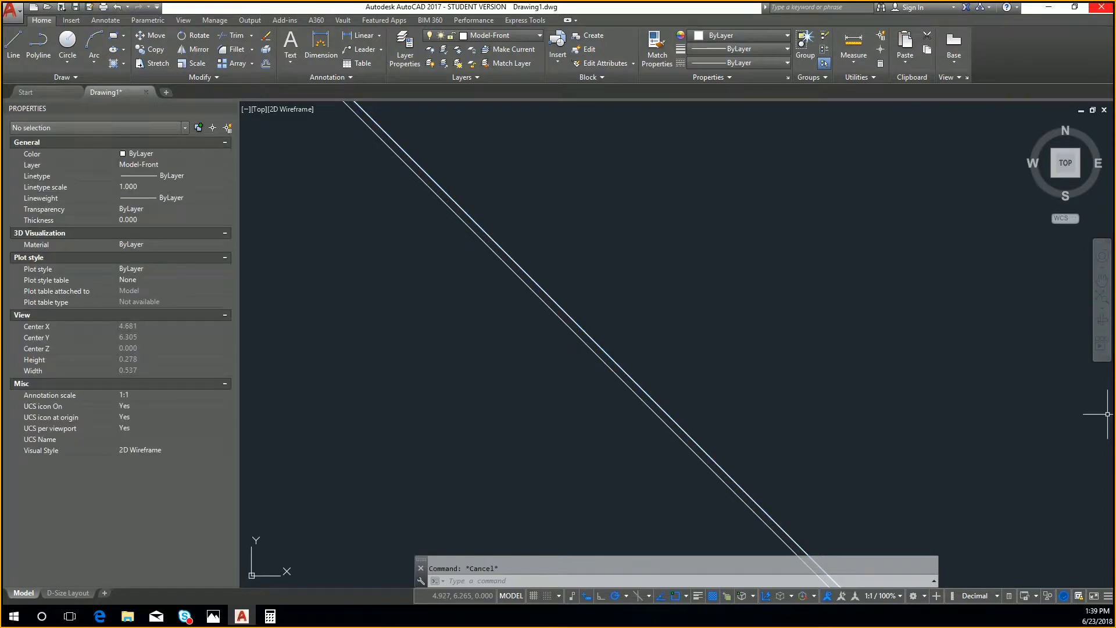
{"action": "left_click", "coordinate": [661, 411]}
{"action": "type", "text": "m"}
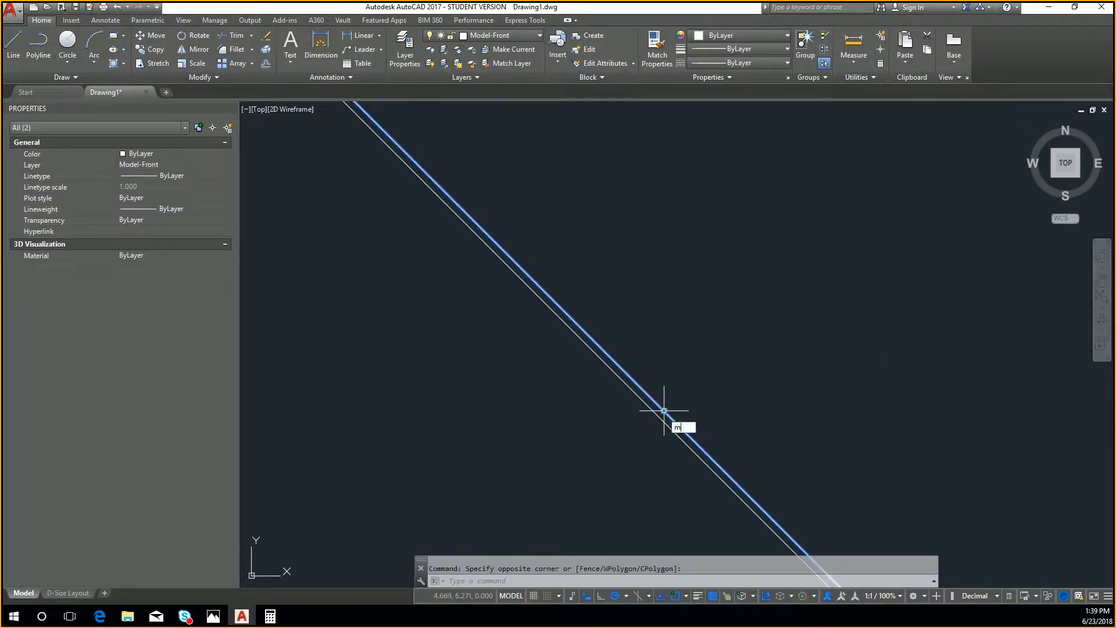
{"action": "key", "text": "Return"}
{"action": "left_click", "coordinate": [664, 410]}
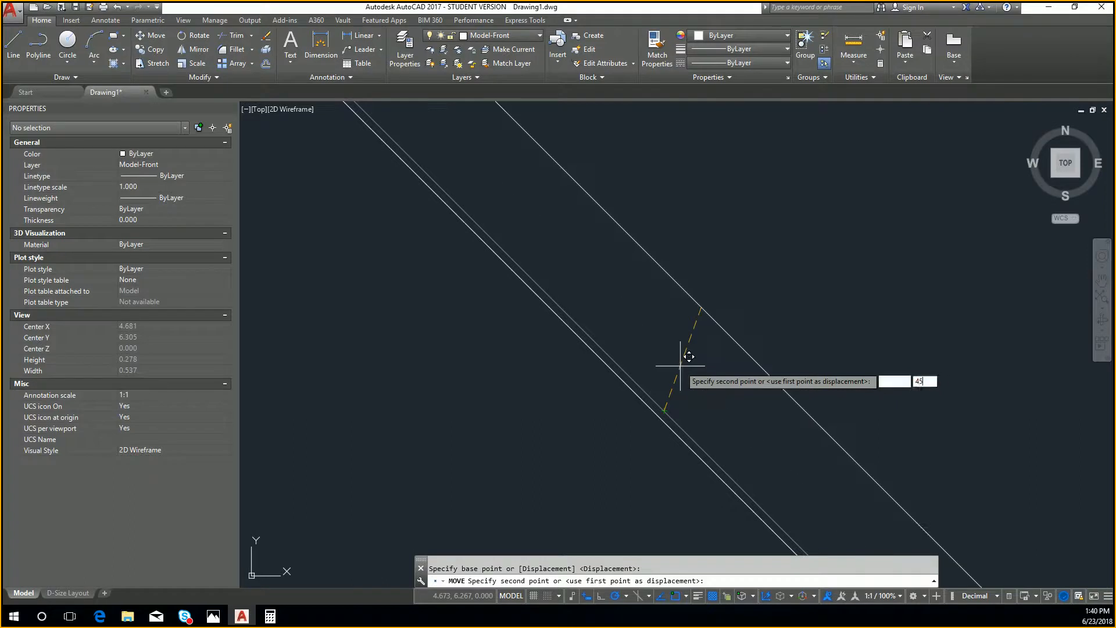
{"action": "key", "text": "Escape"}
Stretch the upper end of the displaced socket inner edge line back to the endpoint of the socket's upper side line
{"action": "scroll", "coordinate": [843, 233], "scroll_direction": "down", "scroll_amount": 10}
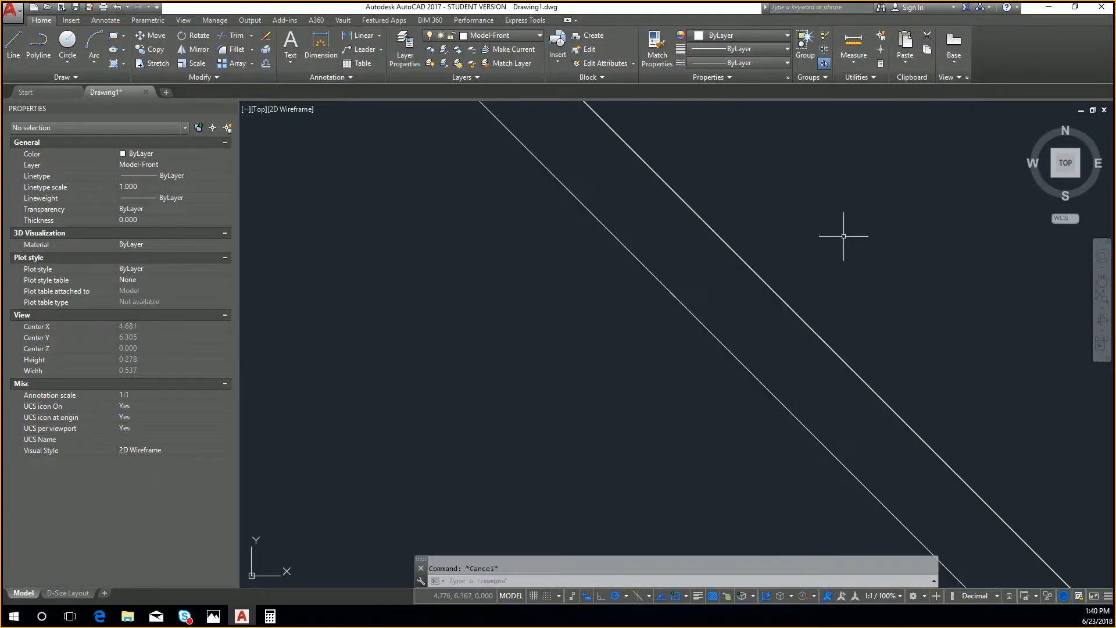
{"action": "middle_click_drag", "start_coordinate": [771, 303], "coordinate": [715, 358]}
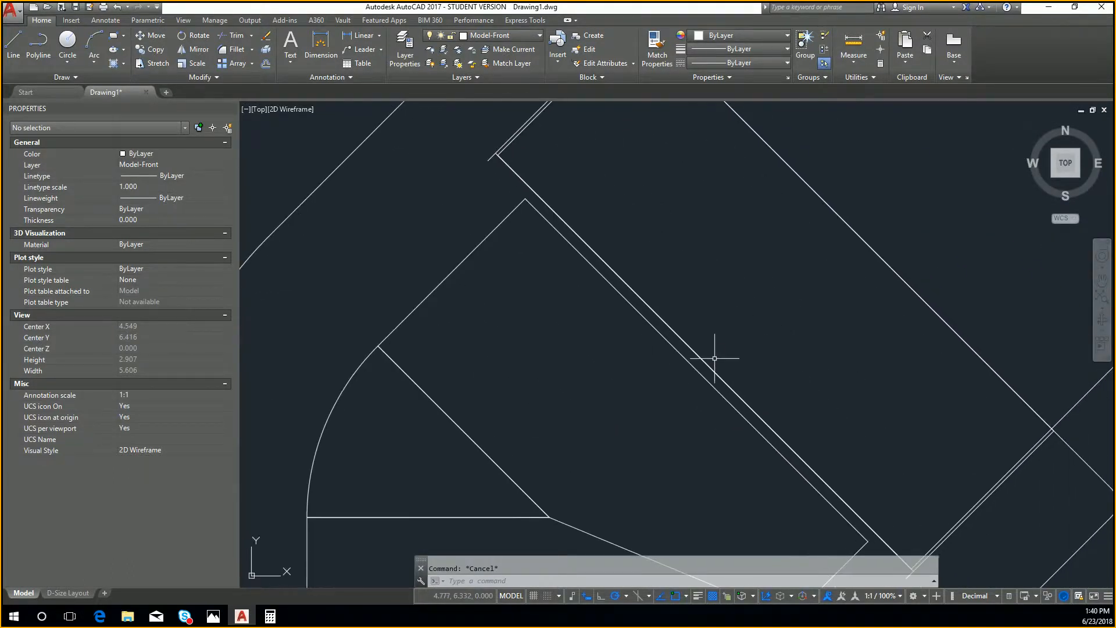
{"action": "scroll", "coordinate": [714, 359], "scroll_direction": "down", "scroll_amount": 4}
{"action": "scroll", "coordinate": [638, 304], "scroll_direction": "up", "scroll_amount": 4}
{"action": "scroll", "coordinate": [645, 233], "scroll_direction": "up", "scroll_amount": 4}
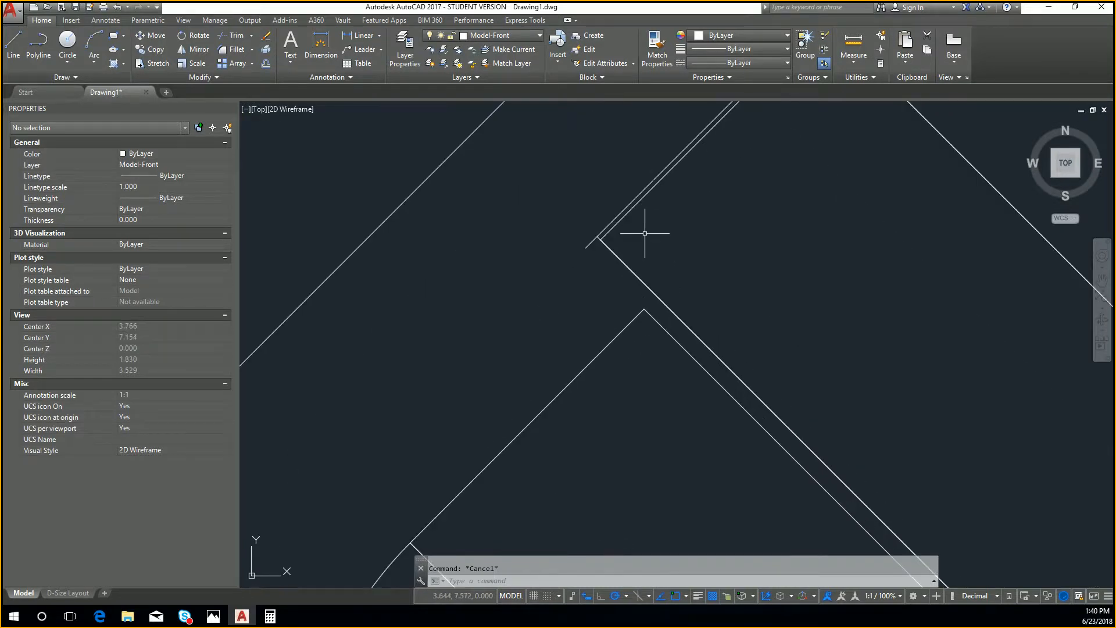
{"action": "left_click", "coordinate": [581, 248]}
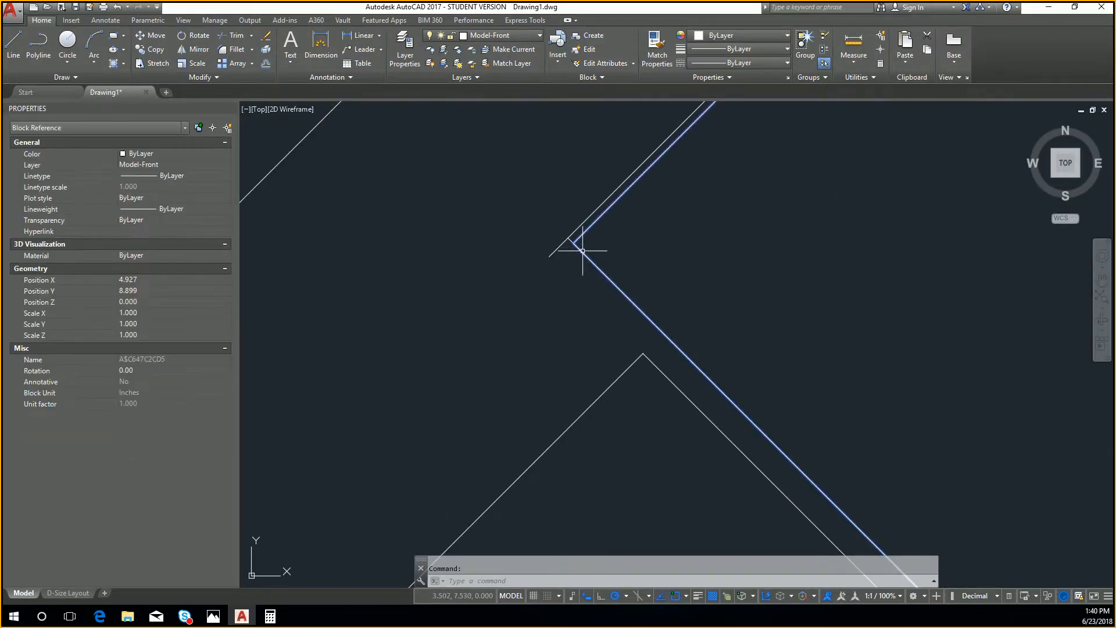
{"action": "key", "text": "Escape"}
{"action": "scroll", "coordinate": [572, 234], "scroll_direction": "up", "scroll_amount": 4}
{"action": "scroll", "coordinate": [572, 233], "scroll_direction": "down", "scroll_amount": 6}
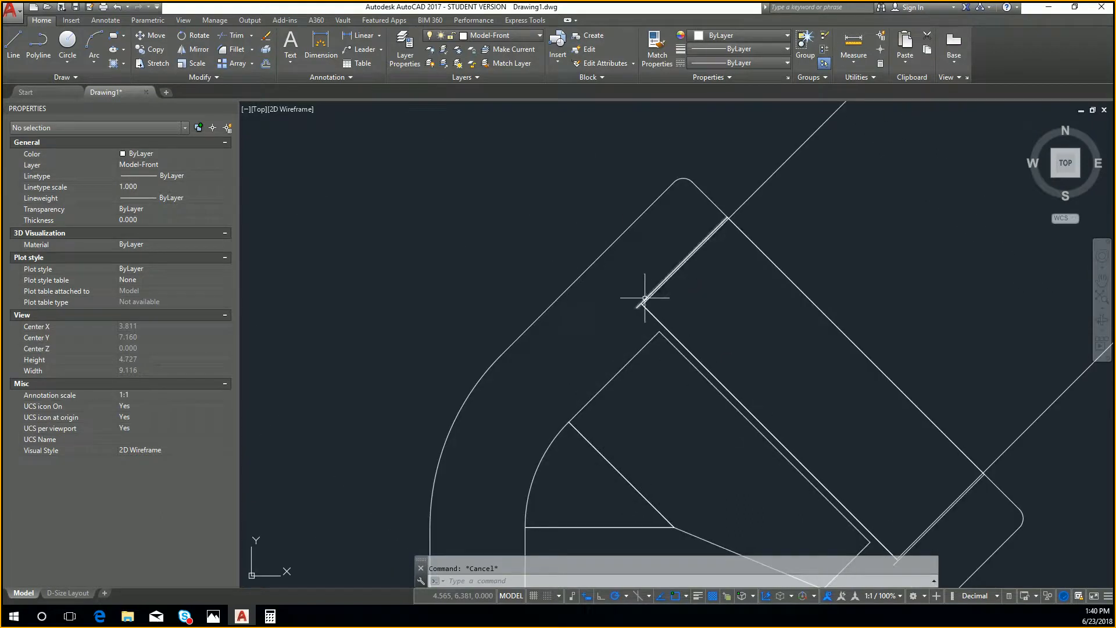
{"action": "scroll", "coordinate": [654, 323], "scroll_direction": "up", "scroll_amount": 4}
{"action": "scroll", "coordinate": [647, 321], "scroll_direction": "up", "scroll_amount": 2}
{"action": "left_click", "coordinate": [645, 328]}
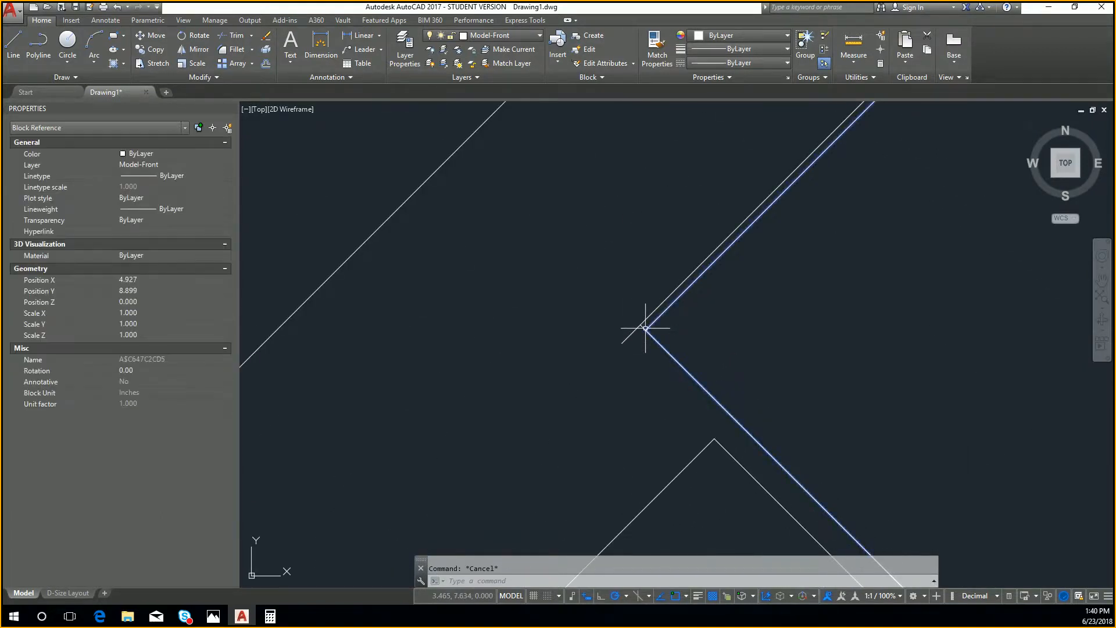
{"action": "key", "text": "Escape"}
{"action": "left_click", "coordinate": [643, 327]}
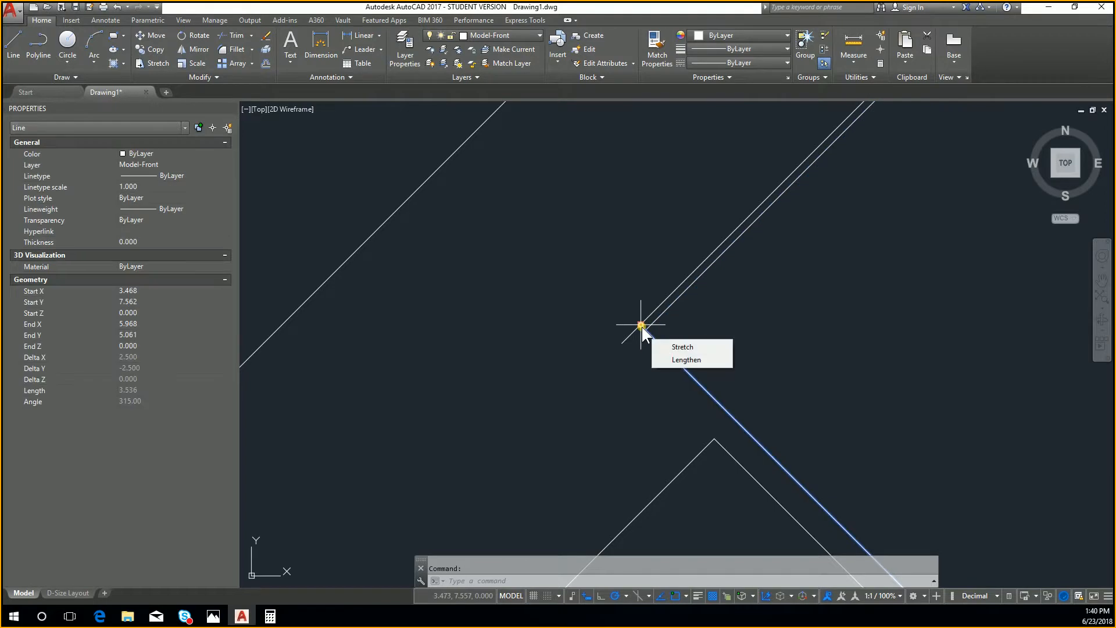
{"action": "left_click", "coordinate": [642, 323]}
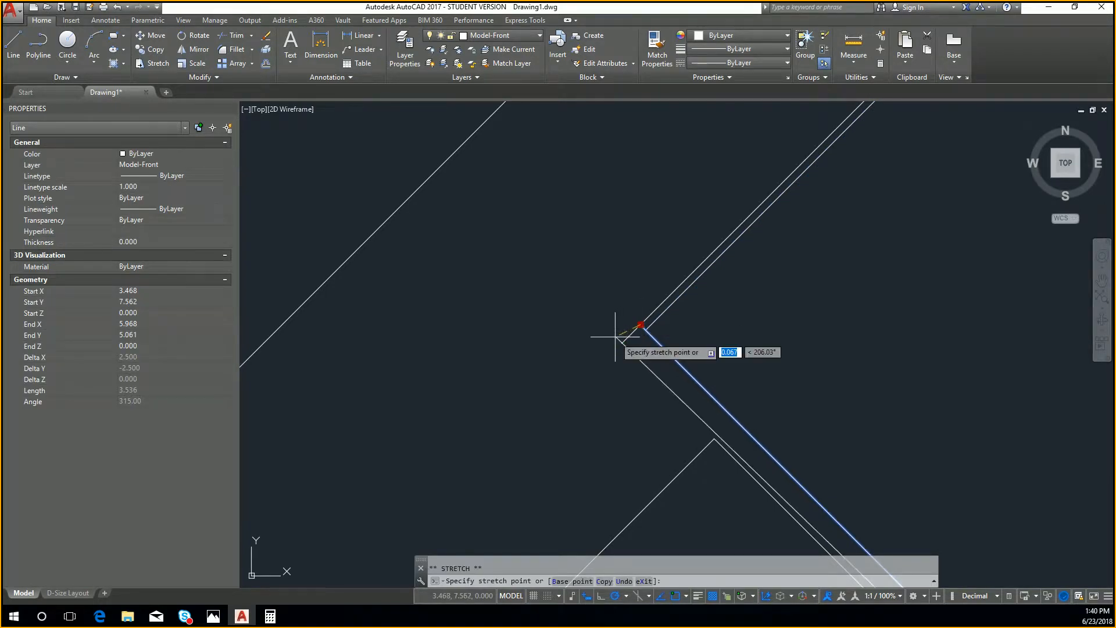
{"action": "left_click", "coordinate": [623, 340]}
{"action": "key", "text": "Escape"}
Stretch the lower end of the socket inner edge line to the endpoint of the socket's lower side line
{"action": "scroll", "coordinate": [635, 339], "scroll_direction": "down", "scroll_amount": 2}
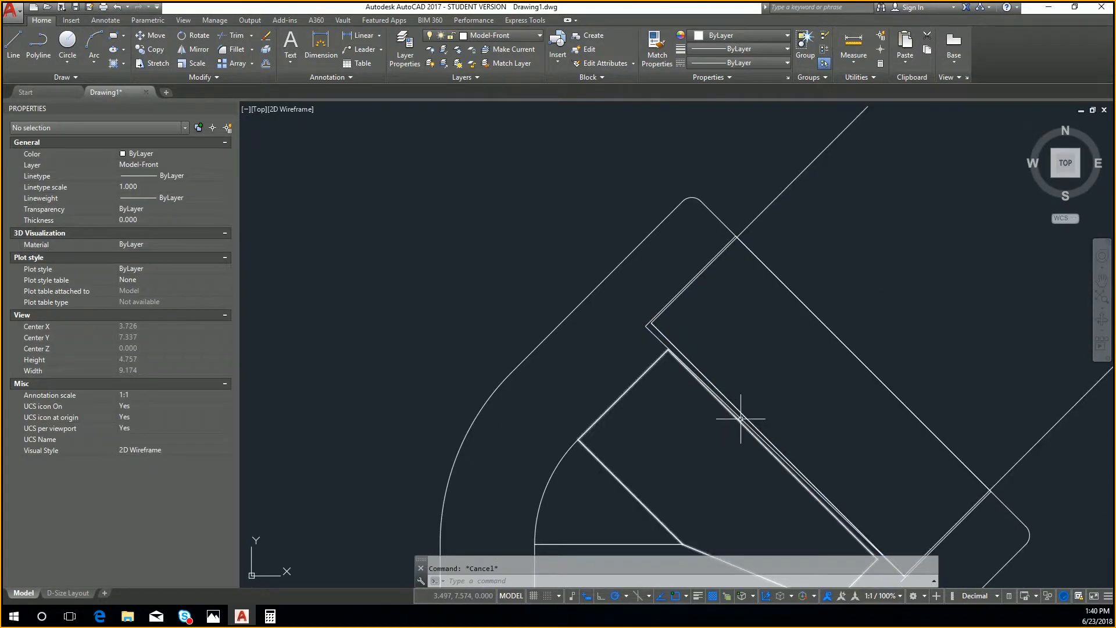
{"action": "scroll", "coordinate": [872, 454], "scroll_direction": "up", "scroll_amount": 3}
{"action": "left_click", "coordinate": [747, 499]}
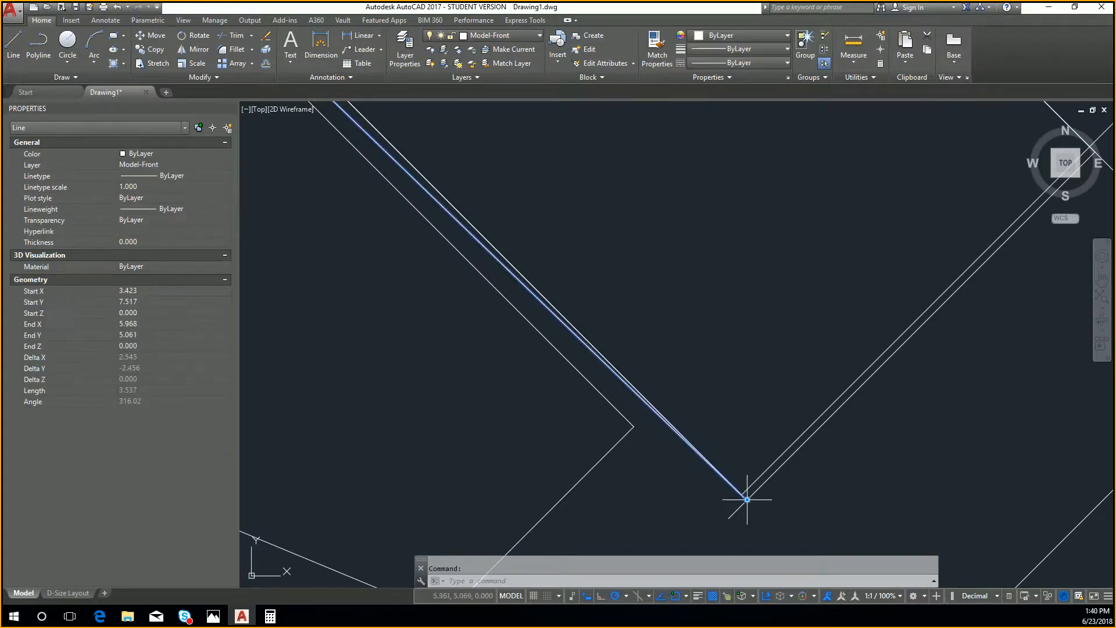
{"action": "left_click", "coordinate": [747, 499]}
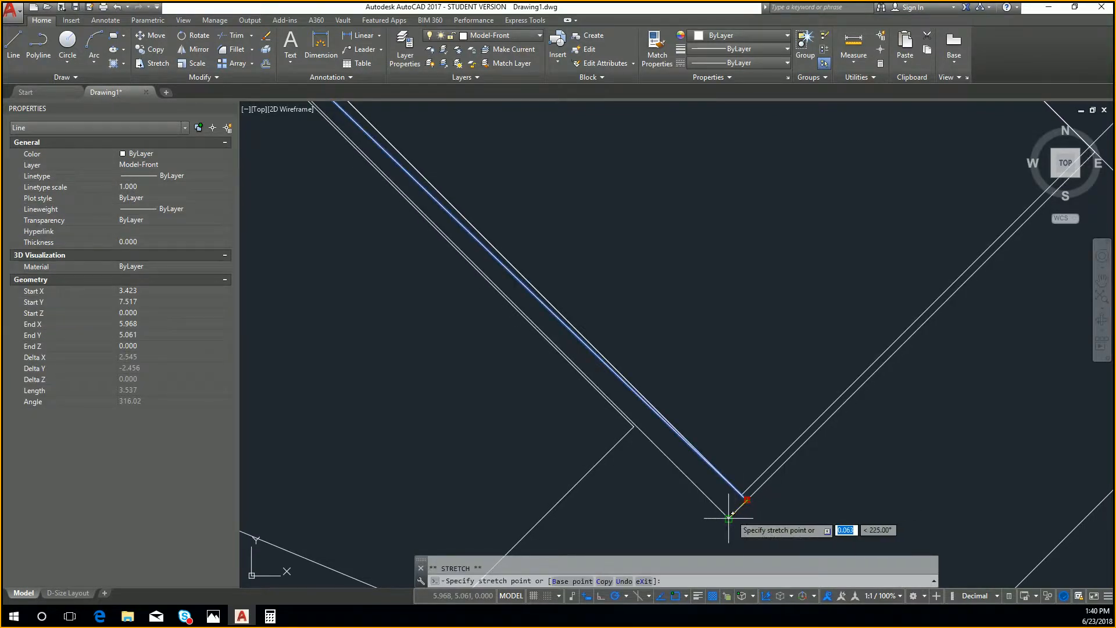
{"action": "left_click", "coordinate": [729, 518]}
{"action": "key", "text": "Escape"}
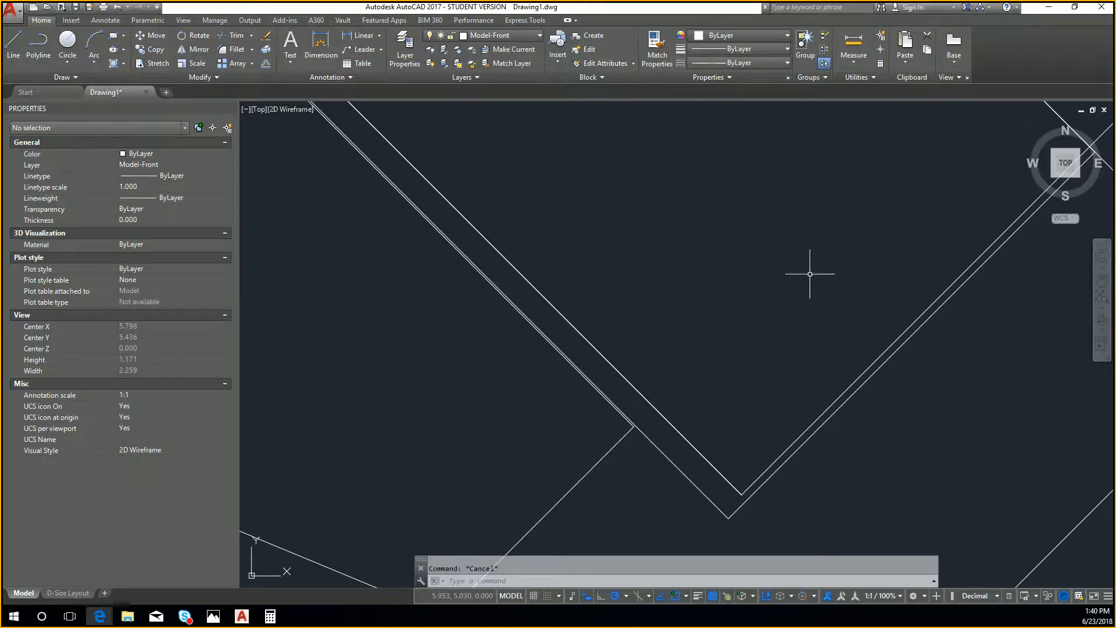
Offset the inner bend arc outward by 0.3
{"action": "scroll", "coordinate": [810, 269], "scroll_direction": "down", "scroll_amount": 10}
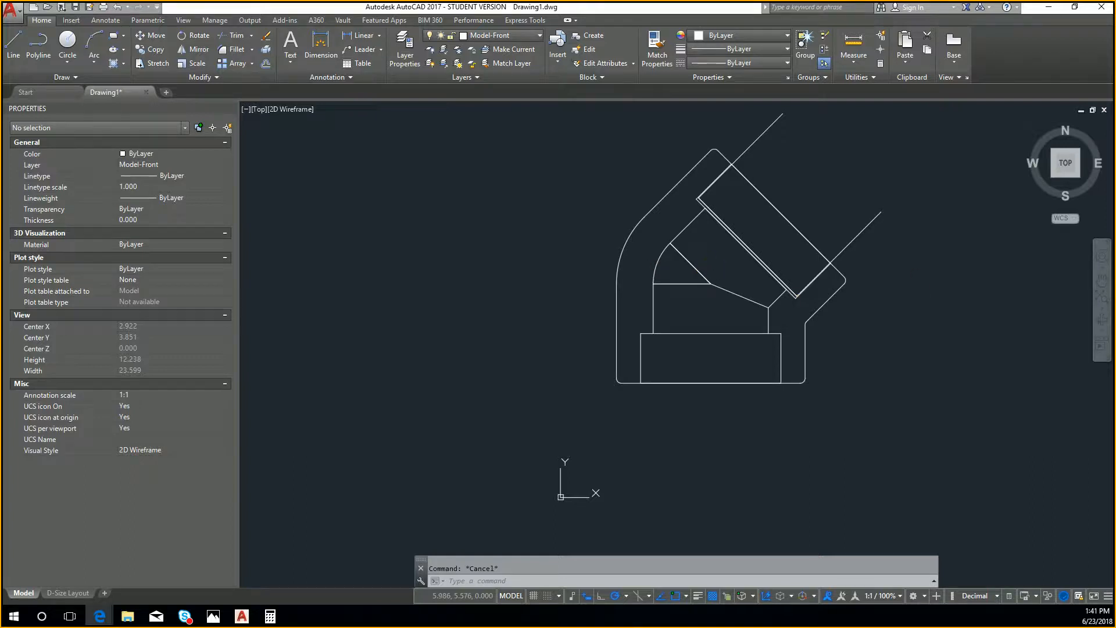
{"action": "scroll", "coordinate": [668, 260], "scroll_direction": "up", "scroll_amount": 4}
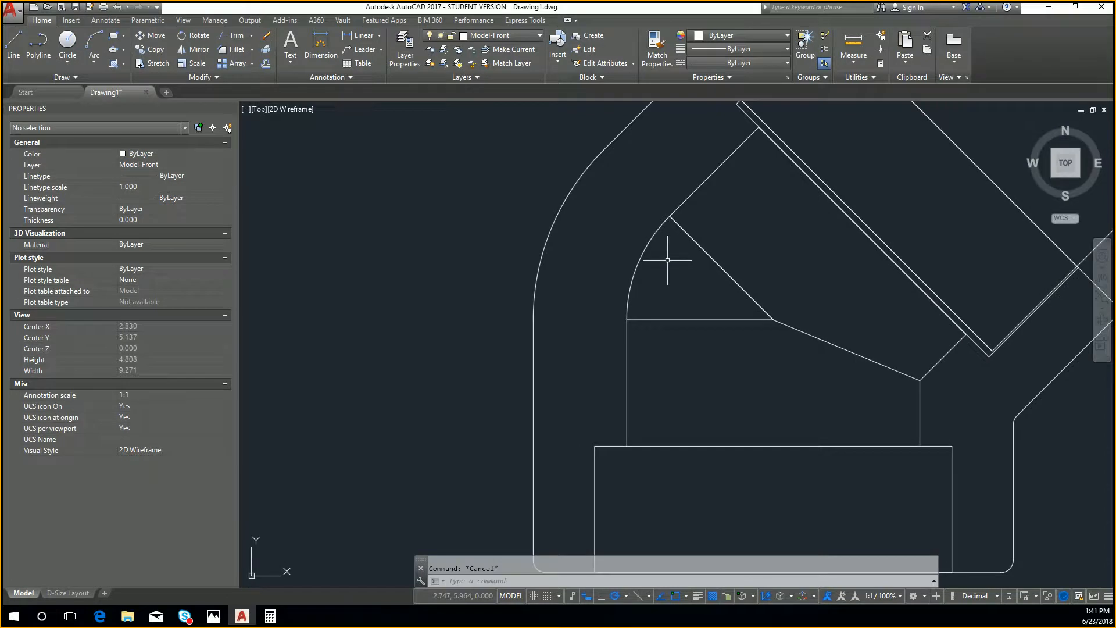
{"action": "key", "text": "Return"}
{"action": "key", "text": "Return"}
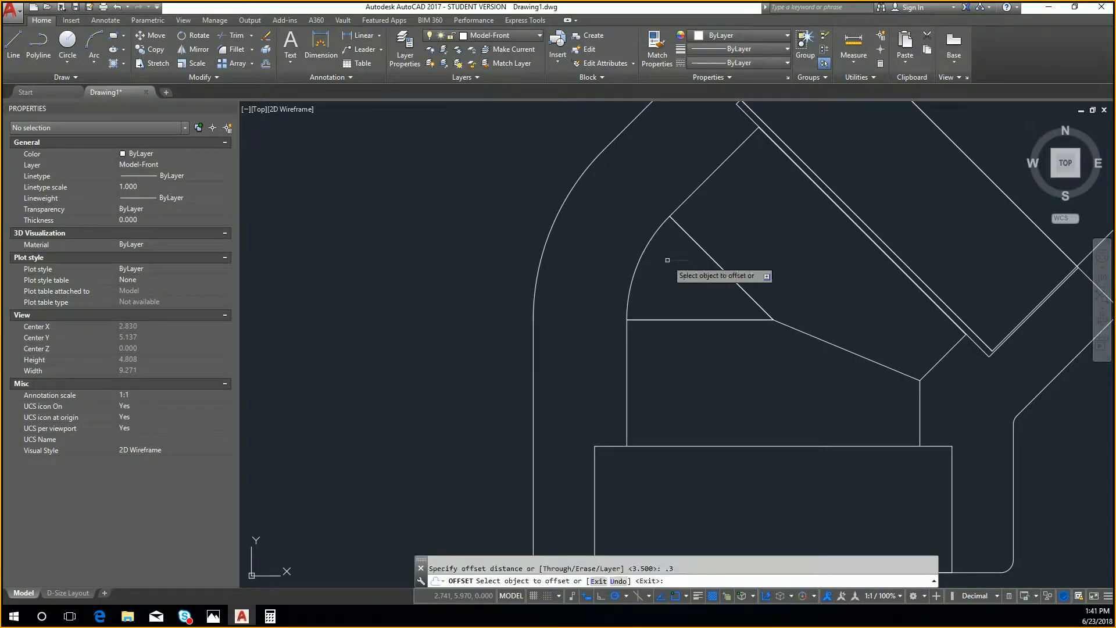
{"action": "left_click", "coordinate": [641, 242]}
{"action": "left_click", "coordinate": [606, 207]}
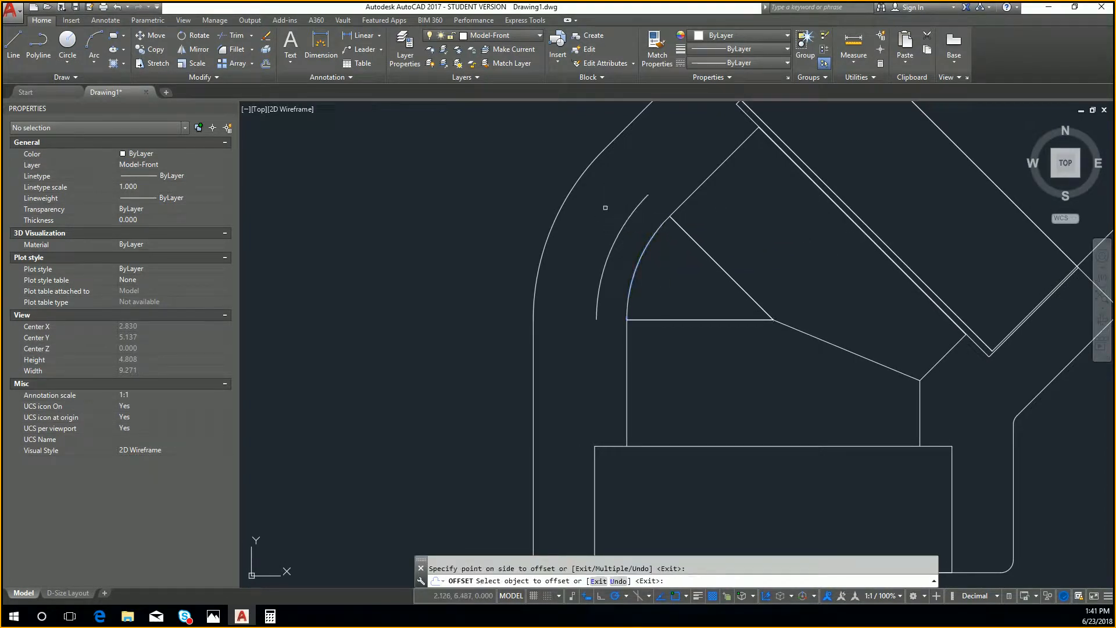
{"action": "middle_click_drag", "start_coordinate": [648, 155], "coordinate": [648, 227]}
{"action": "key", "text": "Escape"}
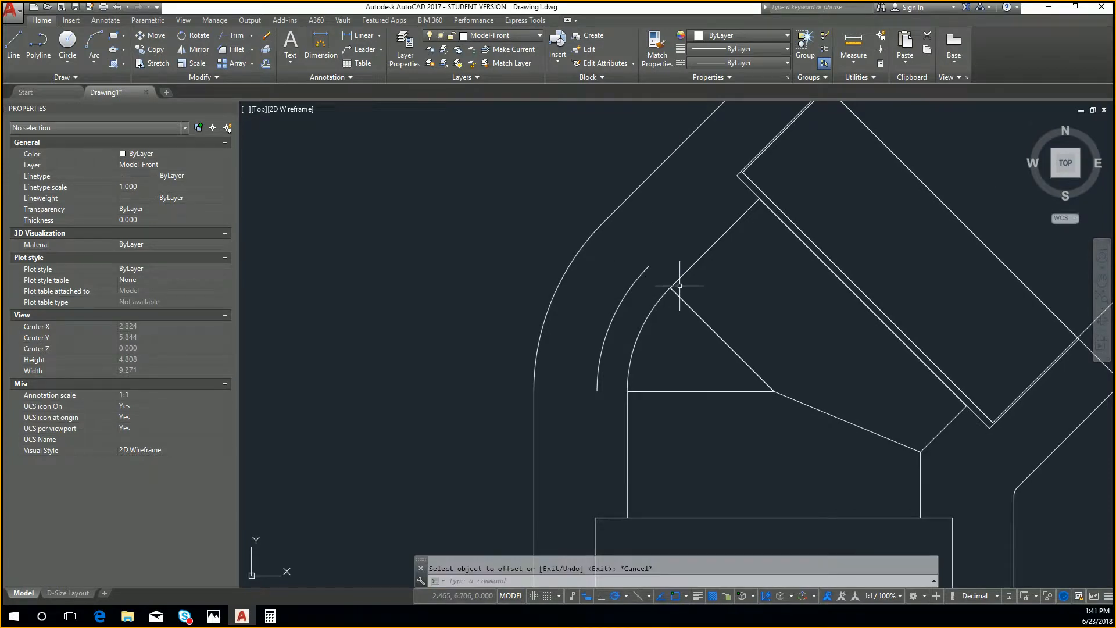
Draw a short line from the upper end of the offset arc to the upper end of the outer bend arc
{"action": "type", "text": "l"}
{"action": "key", "text": "Return"}
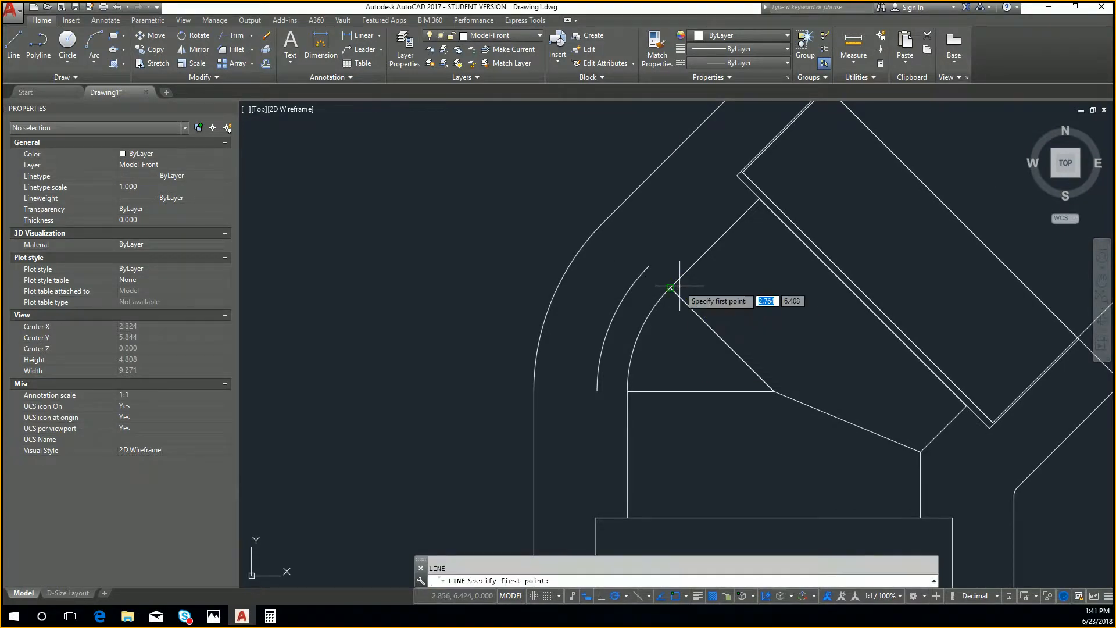
{"action": "left_click", "coordinate": [648, 267]}
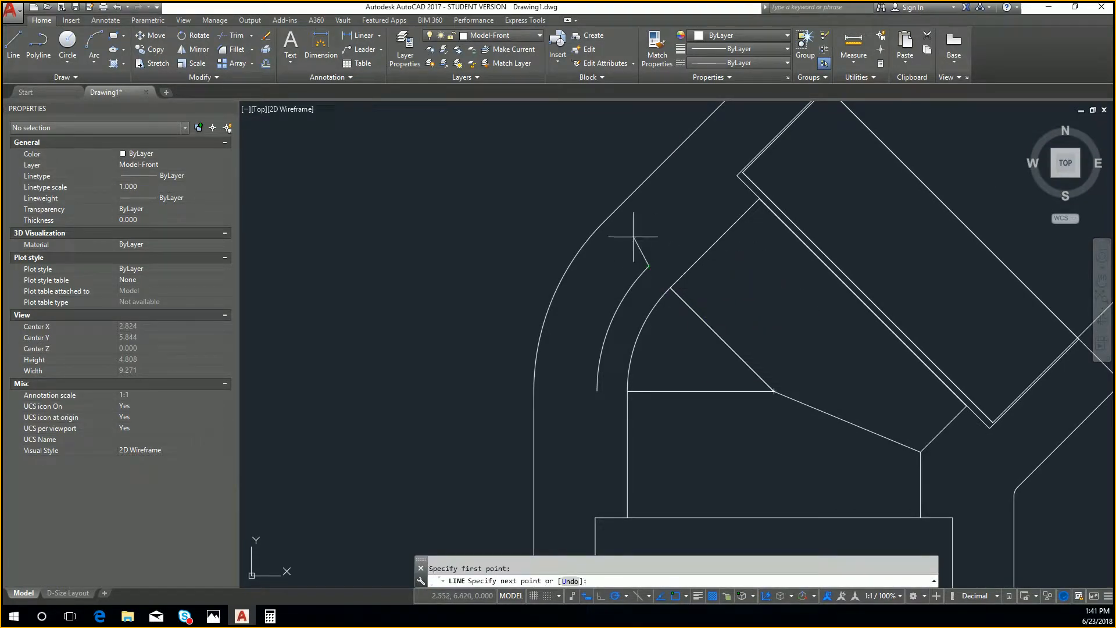
{"action": "left_click", "coordinate": [605, 221]}
{"action": "key", "text": "Escape"}
Fillet both ends of the short diagonal line with a 0.25 radius, joining it to the outer slanted edge and the offset arc
{"action": "type", "text": "fillet"}
{"action": "key", "text": "Return"}
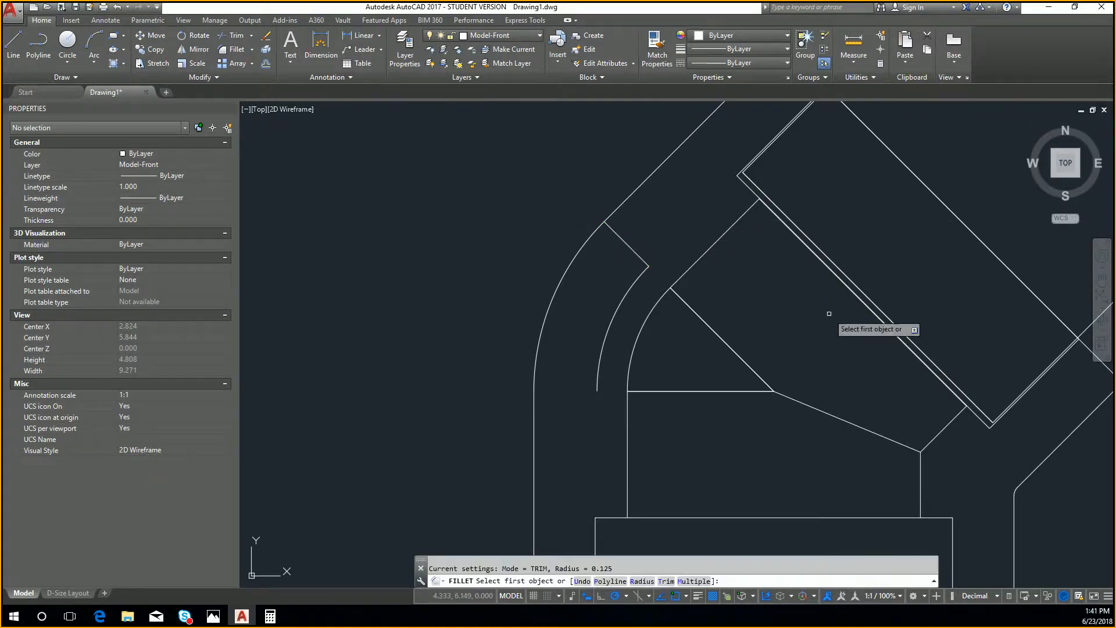
{"action": "type", "text": "r"}
{"action": "key", "text": "Return"}
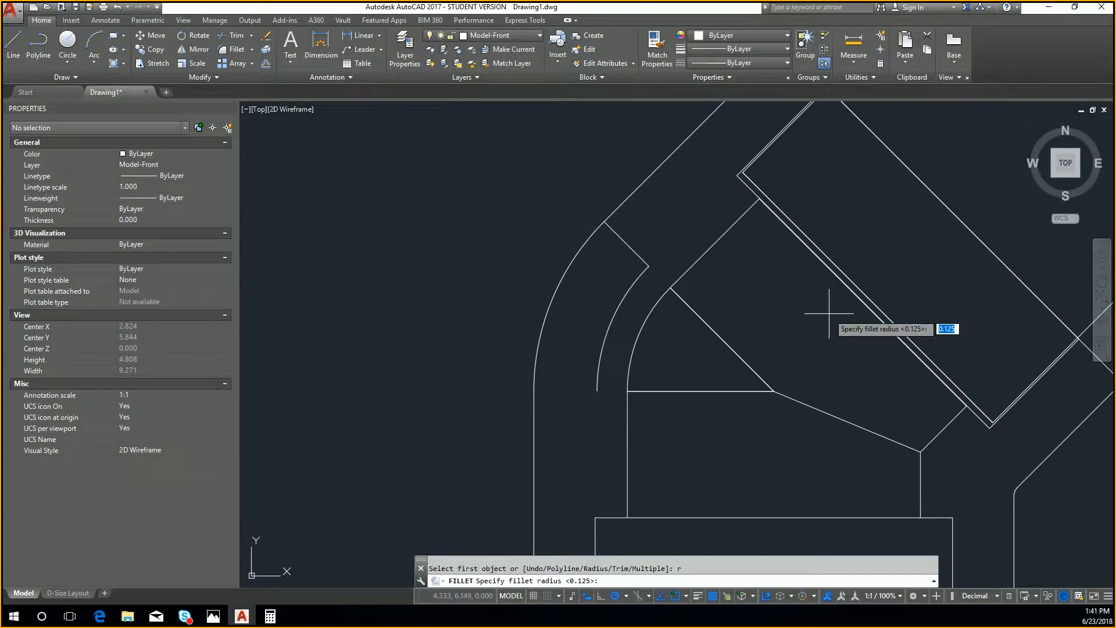
{"action": "key", "text": "Return"}
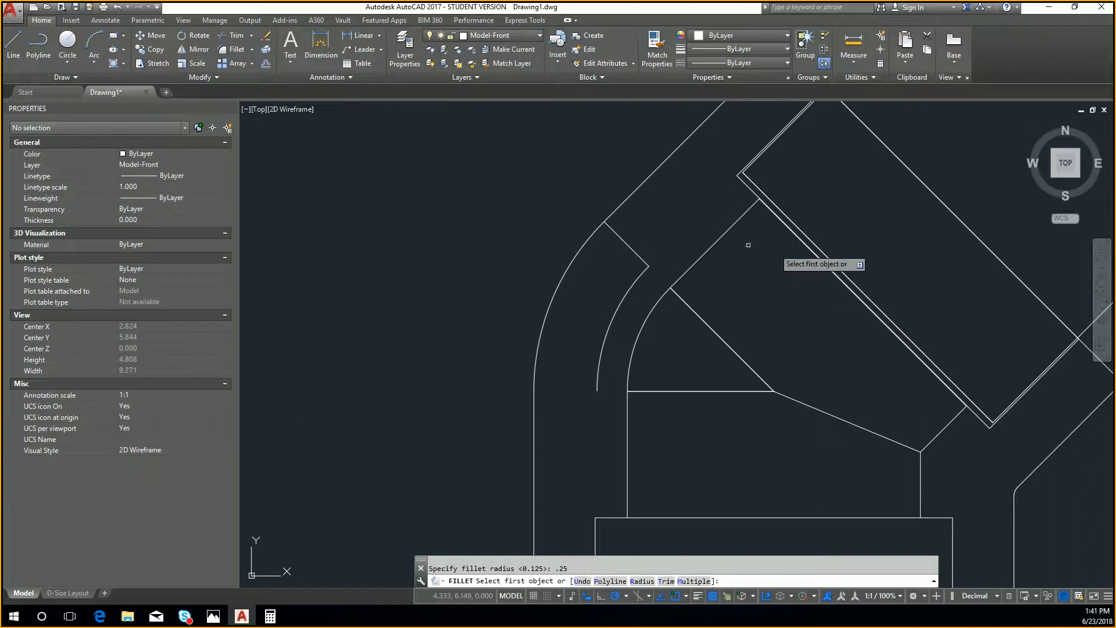
{"action": "left_click", "coordinate": [637, 250]}
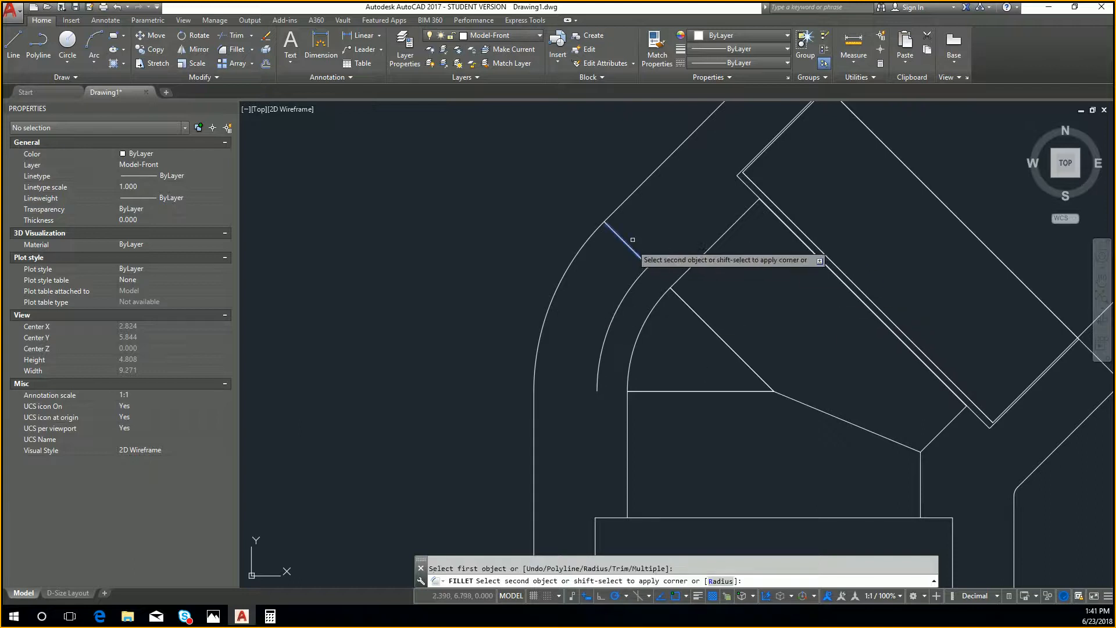
{"action": "left_click", "coordinate": [643, 185]}
{"action": "key", "text": "Return"}
{"action": "left_click", "coordinate": [639, 273]}
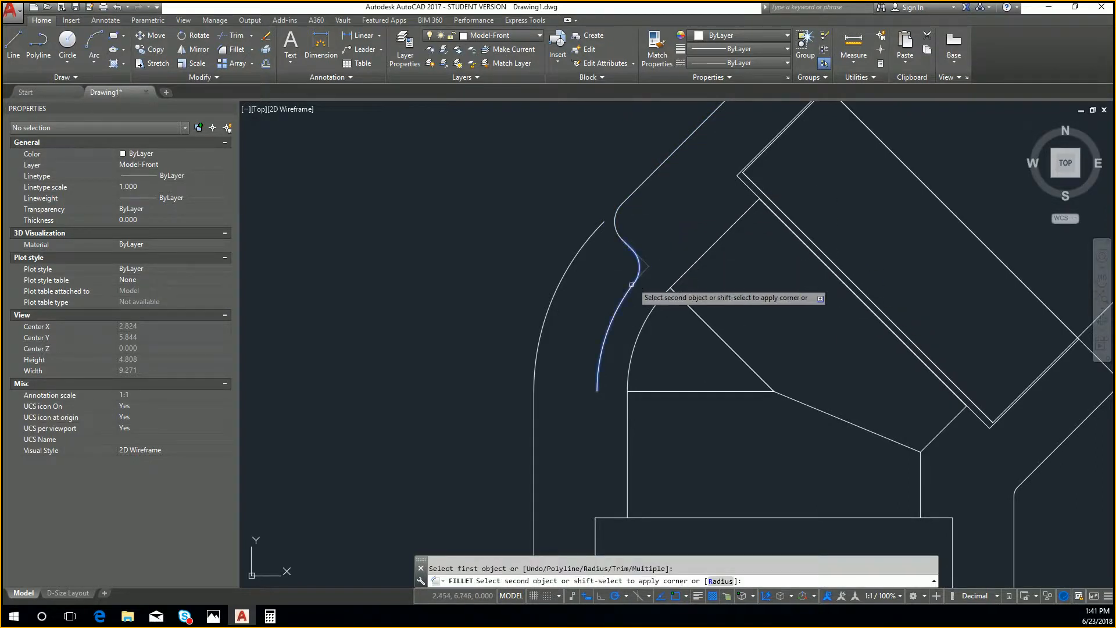
{"action": "left_click", "coordinate": [634, 247]}
{"action": "key", "text": "Escape"}
Draw a horizontal line from the lower end of the offset arc to the fitting's outer vertical edge
{"action": "scroll", "coordinate": [619, 350], "scroll_direction": "down", "scroll_amount": 4}
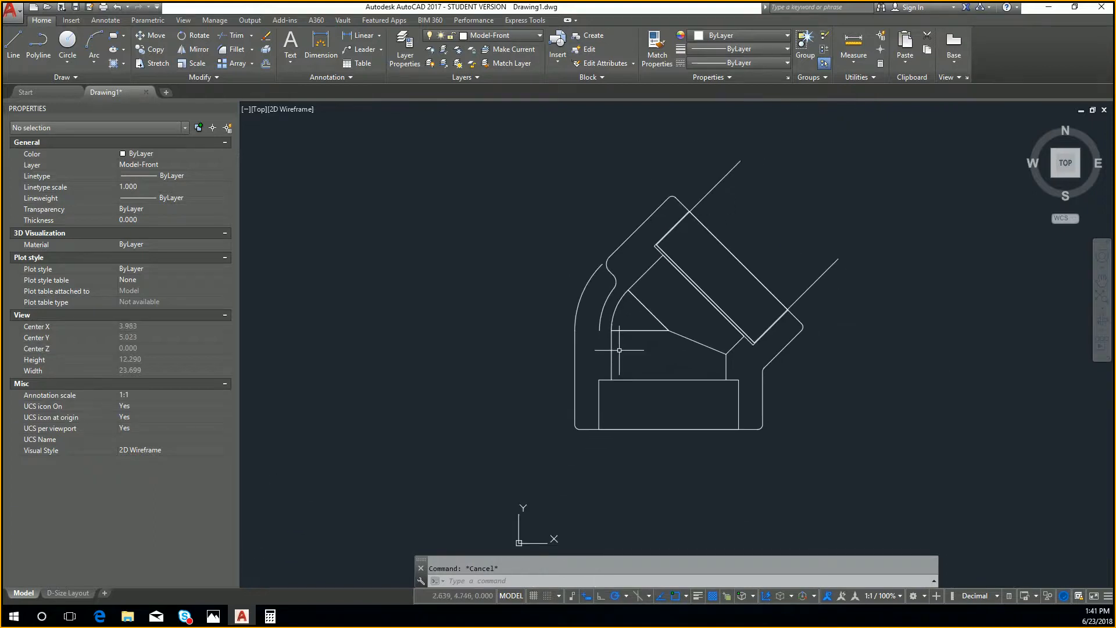
{"action": "type", "text": "l"}
{"action": "key", "text": "Return"}
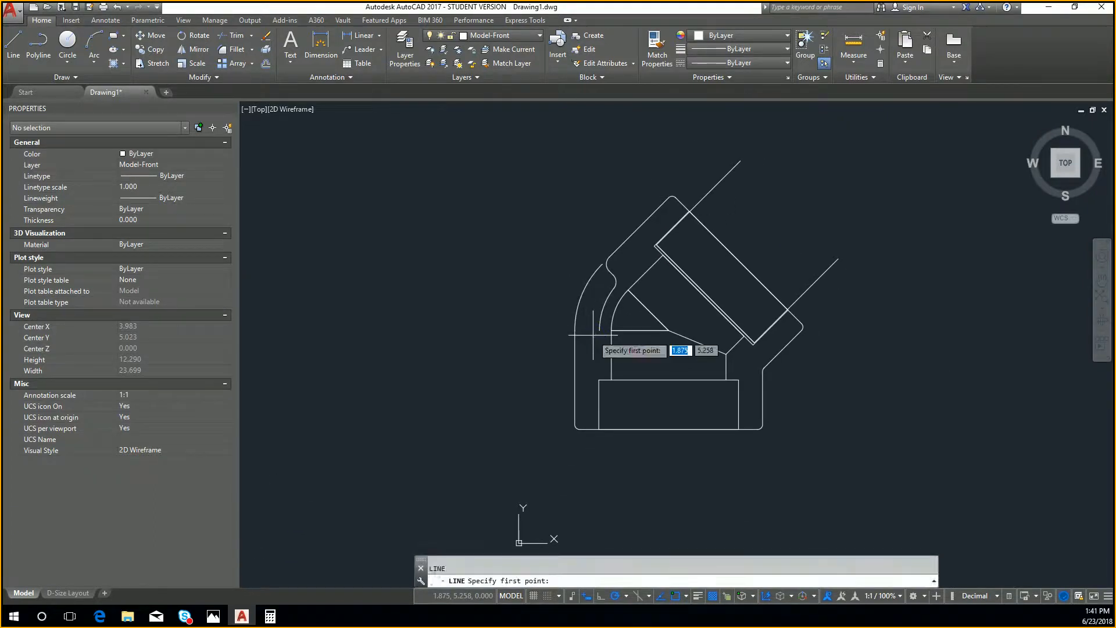
{"action": "scroll", "coordinate": [593, 335], "scroll_direction": "up", "scroll_amount": 2}
{"action": "left_click", "coordinate": [605, 325]}
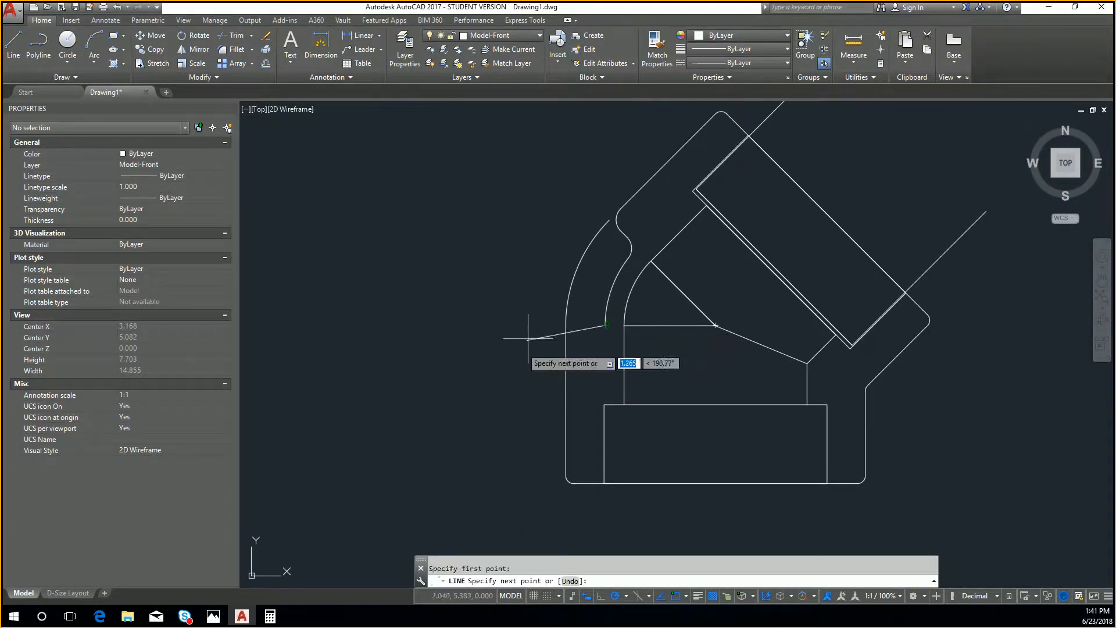
{"action": "key", "text": "Escape"}
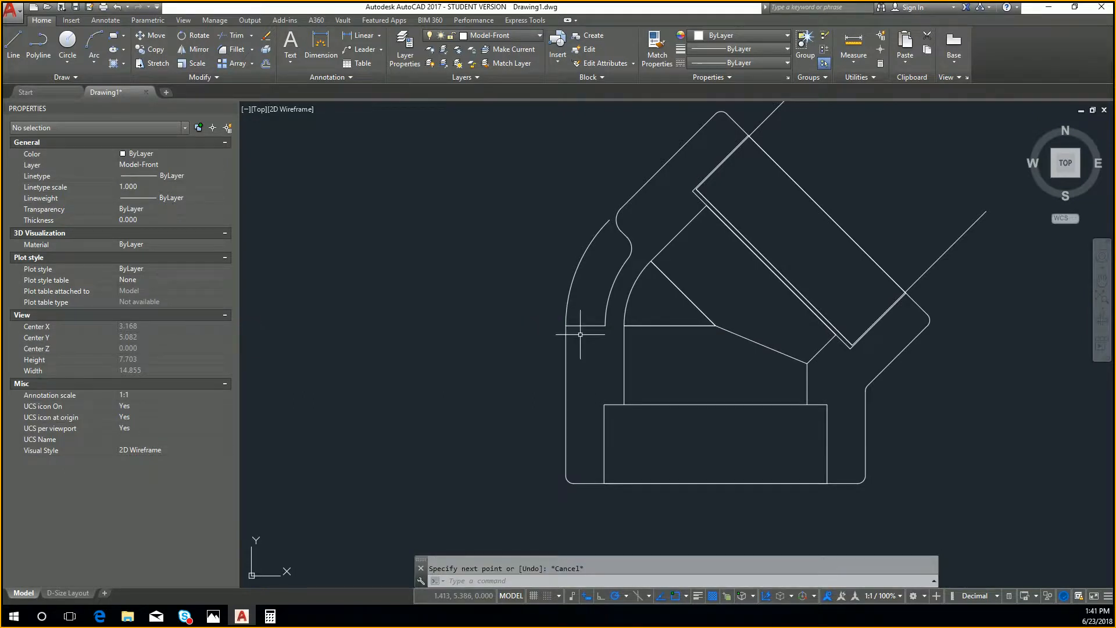
Fillet both ends of the short horizontal line with a 0.25 radius, joining it to the outer vertical edge and the offset arc
{"action": "key", "text": "BackSpace"}
{"action": "key", "text": "BackSpace"}
{"action": "type", "text": "llet"}
{"action": "key", "text": "Return"}
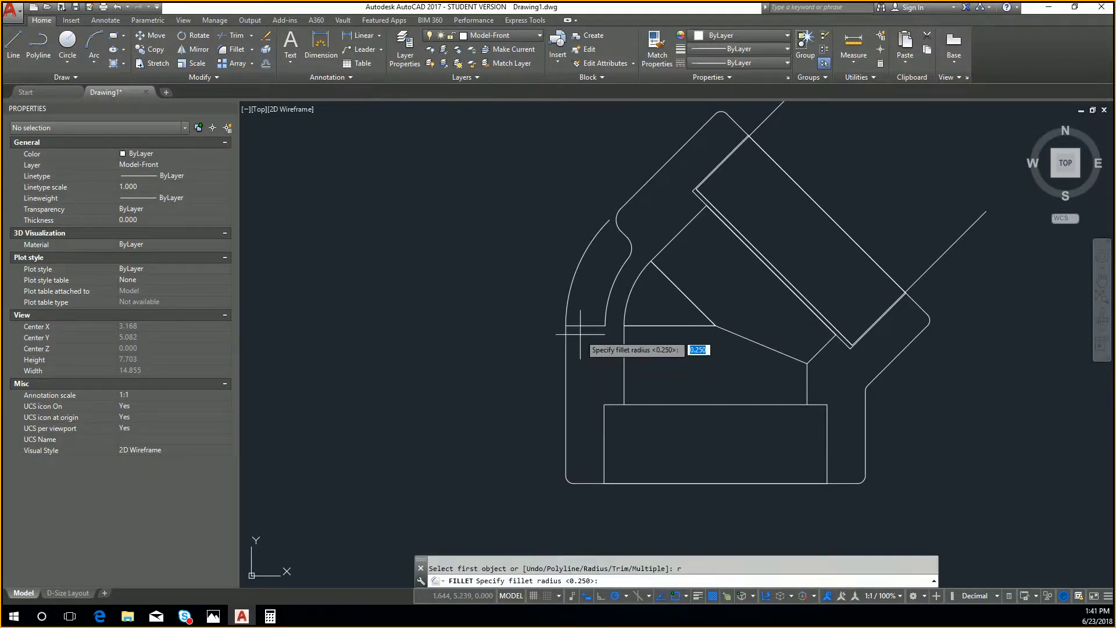
{"action": "type", "text": "r"}
{"action": "key", "text": "Return"}
{"action": "type", "text": ".25"}
{"action": "key", "text": "Return"}
{"action": "left_click", "coordinate": [595, 326]}
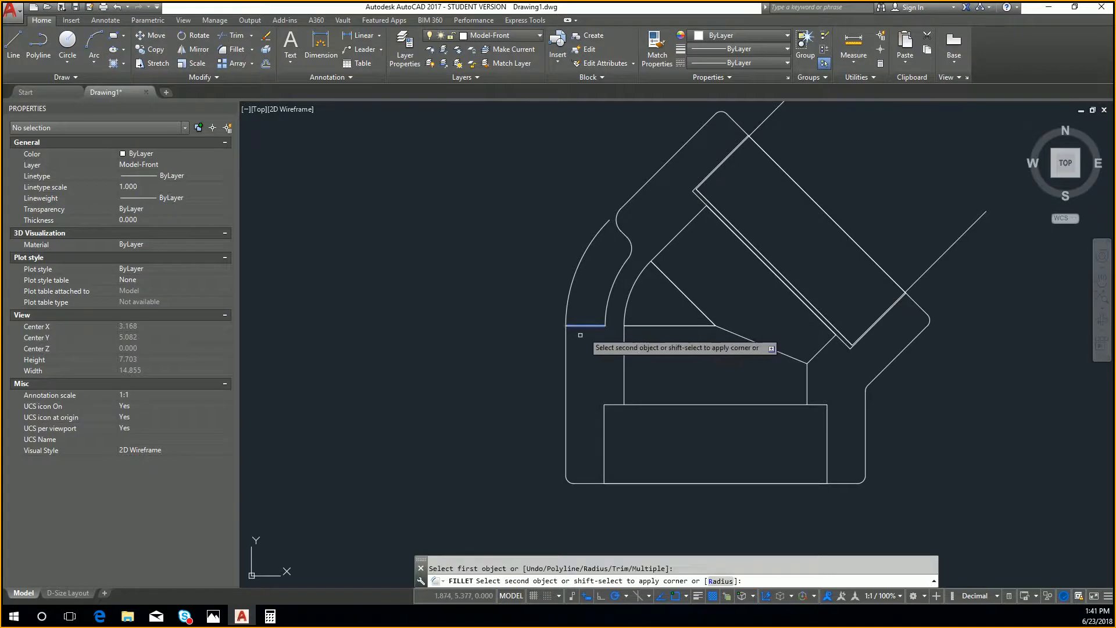
{"action": "left_click", "coordinate": [567, 335]}
{"action": "key", "text": "Return"}
{"action": "left_click", "coordinate": [599, 325]}
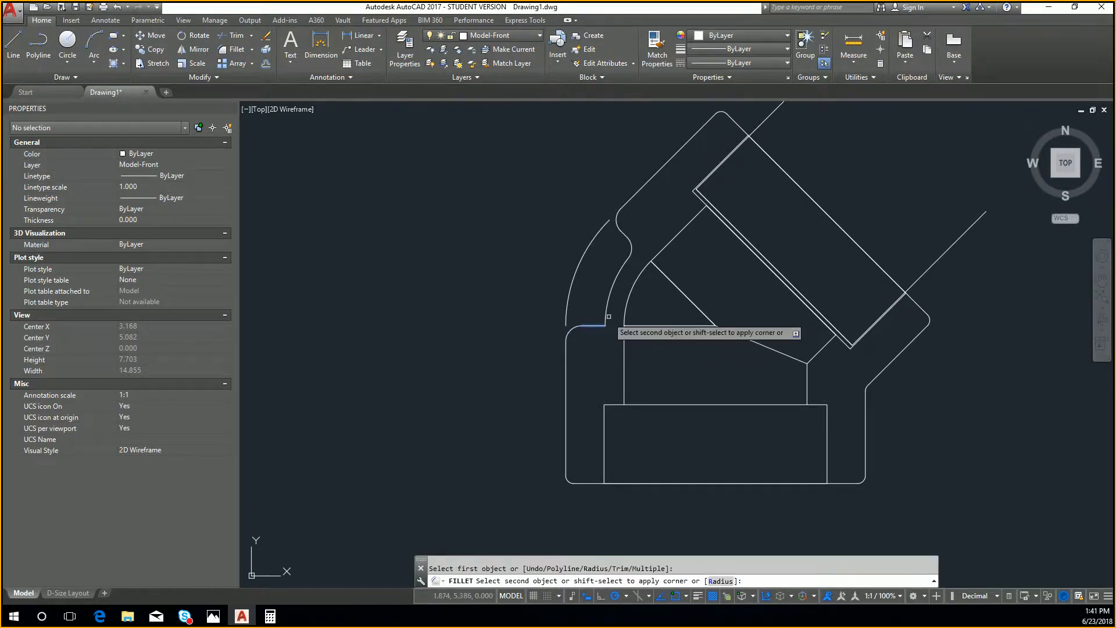
{"action": "left_click", "coordinate": [607, 315]}
Delete the original outer bend arc
{"action": "left_click", "coordinate": [561, 256]}
{"action": "left_click", "coordinate": [557, 253]}
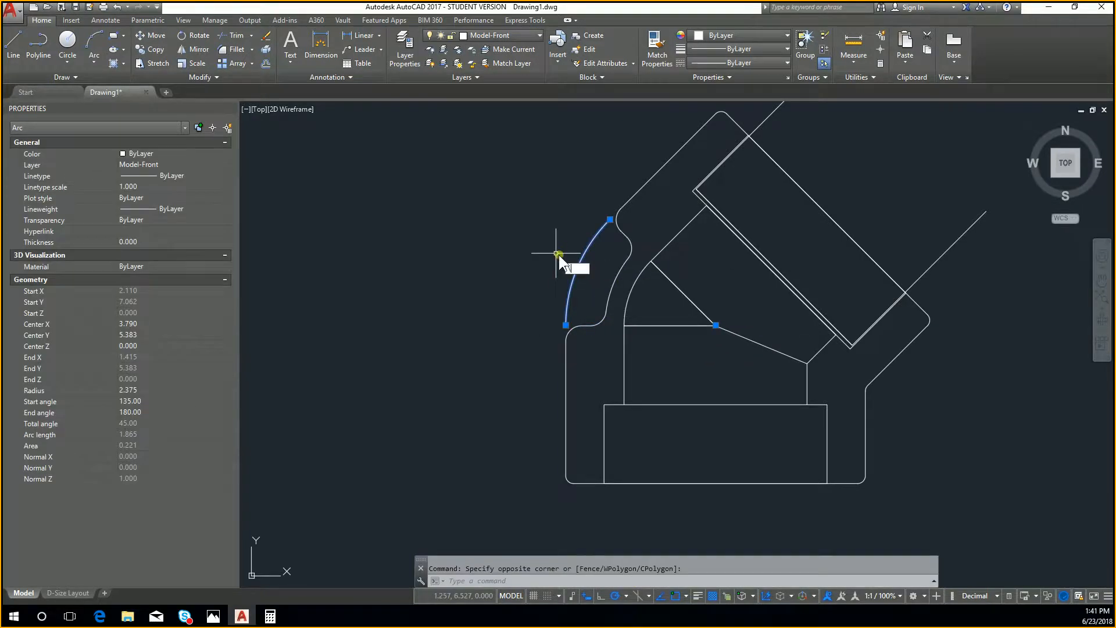
{"action": "key", "text": "Escape"}
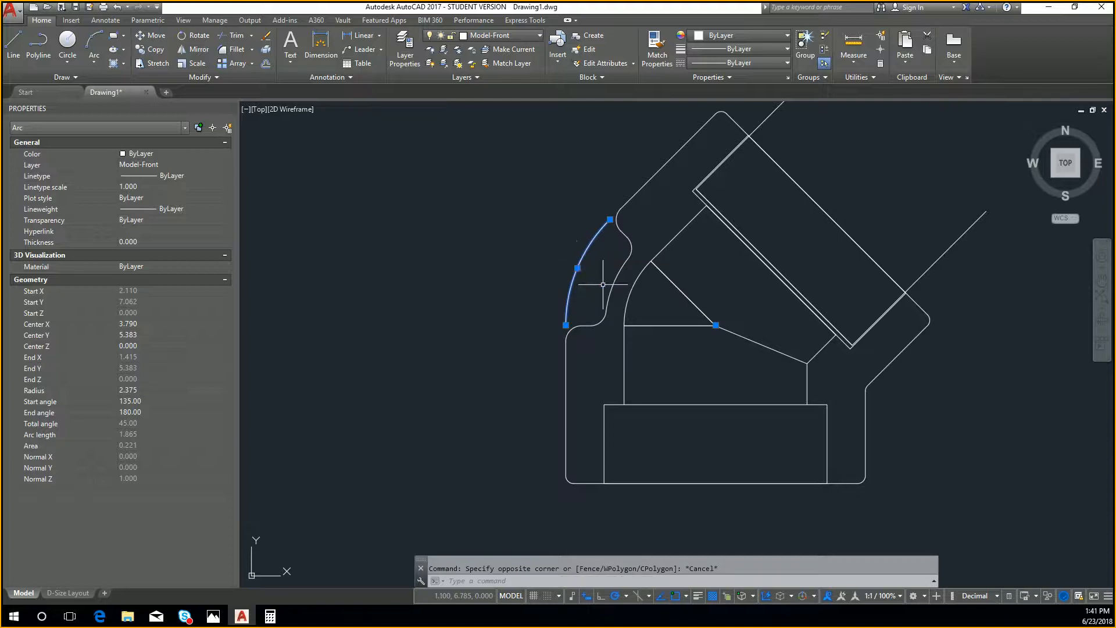
{"action": "key", "text": "Delete"}
{"action": "middle_click_drag", "start_coordinate": [638, 305], "coordinate": [622, 330]}
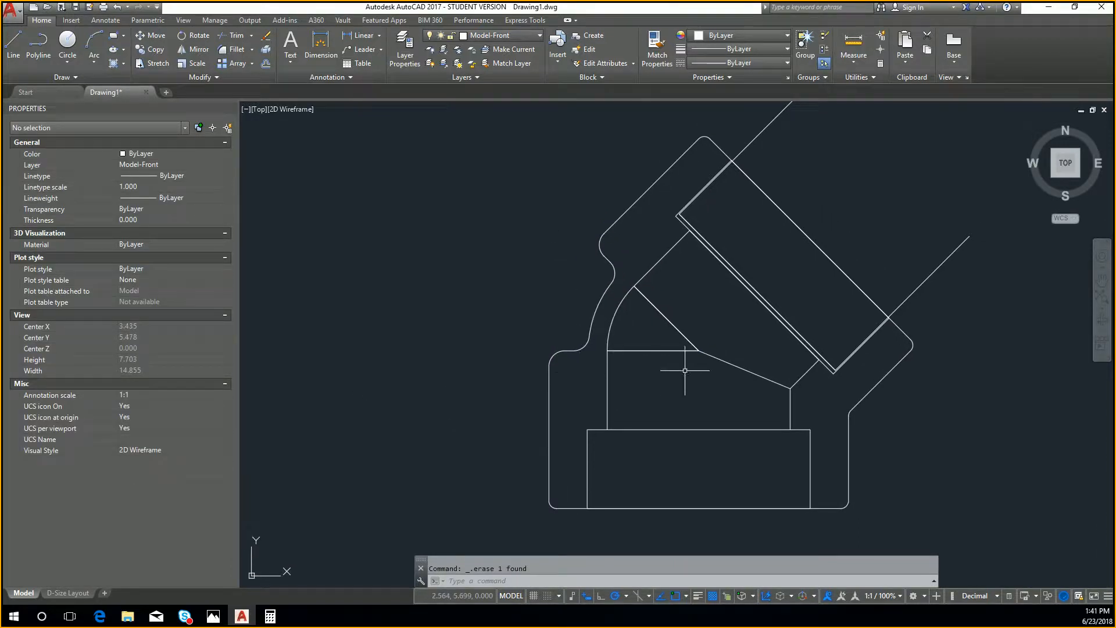
Stretch the lower end of the right vertical bore line to the top edge of the lower socket rectangle
{"action": "scroll", "coordinate": [680, 213], "scroll_direction": "up", "scroll_amount": 8}
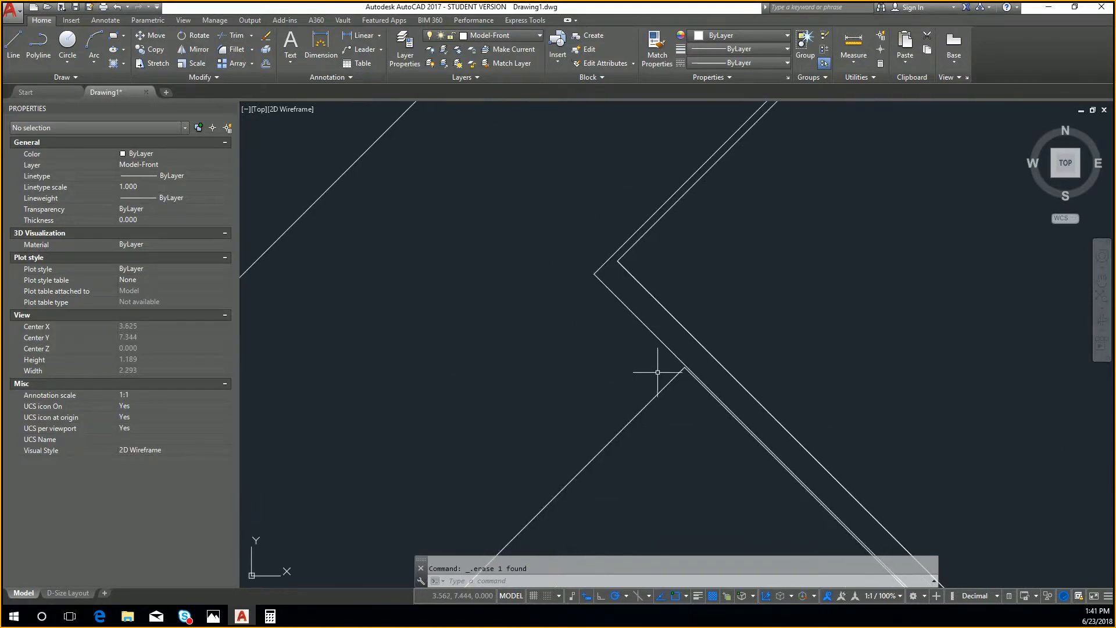
{"action": "left_click", "coordinate": [669, 377]}
{"action": "scroll", "coordinate": [669, 378], "scroll_direction": "down", "scroll_amount": 6}
{"action": "scroll", "coordinate": [730, 348], "scroll_direction": "up", "scroll_amount": 6}
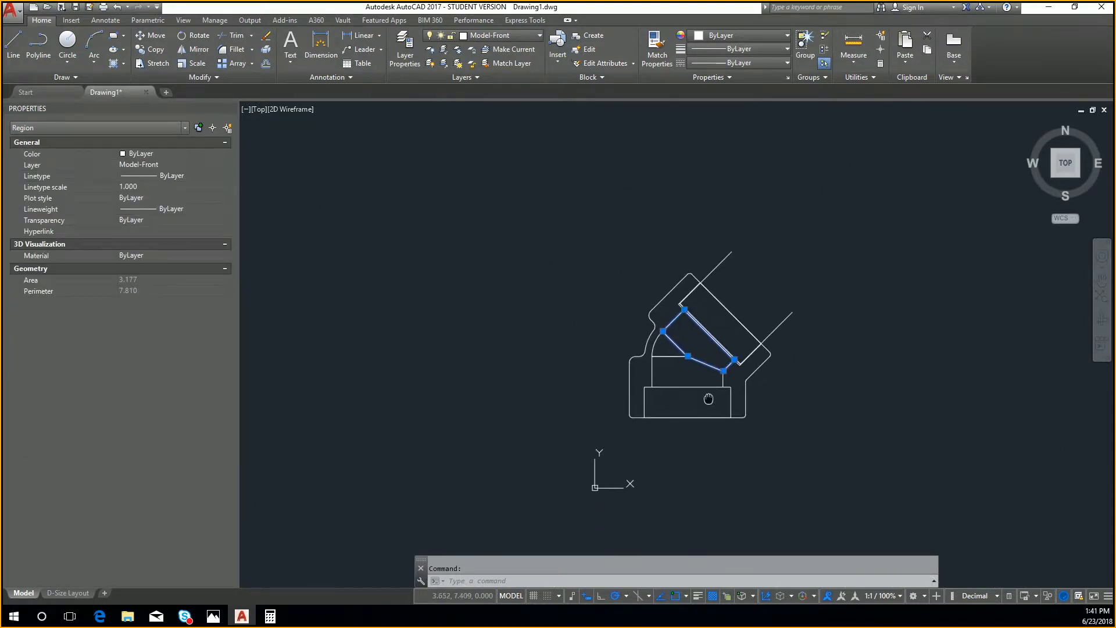
{"action": "scroll", "coordinate": [730, 348], "scroll_direction": "up", "scroll_amount": 5}
{"action": "left_click", "coordinate": [966, 259]}
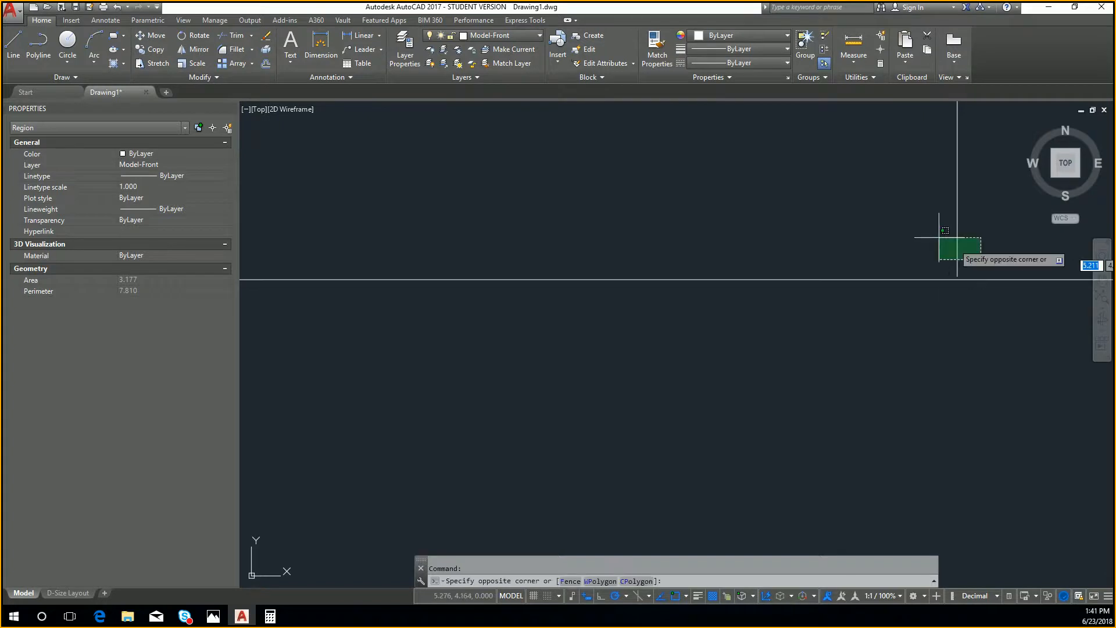
{"action": "left_click", "coordinate": [927, 235]}
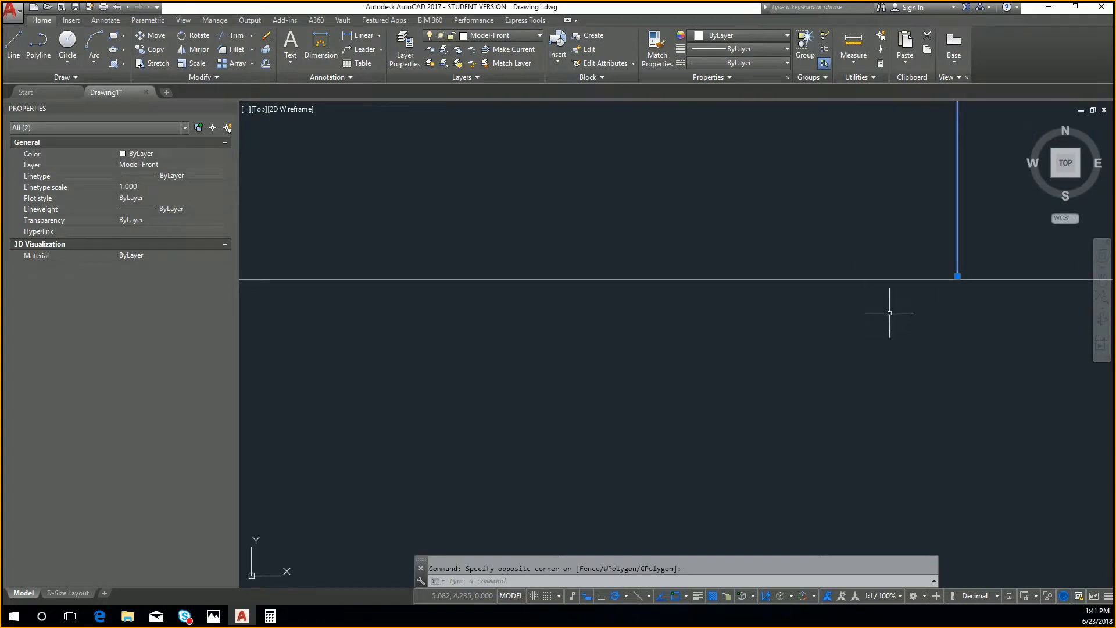
{"action": "left_click", "coordinate": [958, 277]}
{"action": "scroll", "coordinate": [961, 273], "scroll_direction": "up", "scroll_amount": 10}
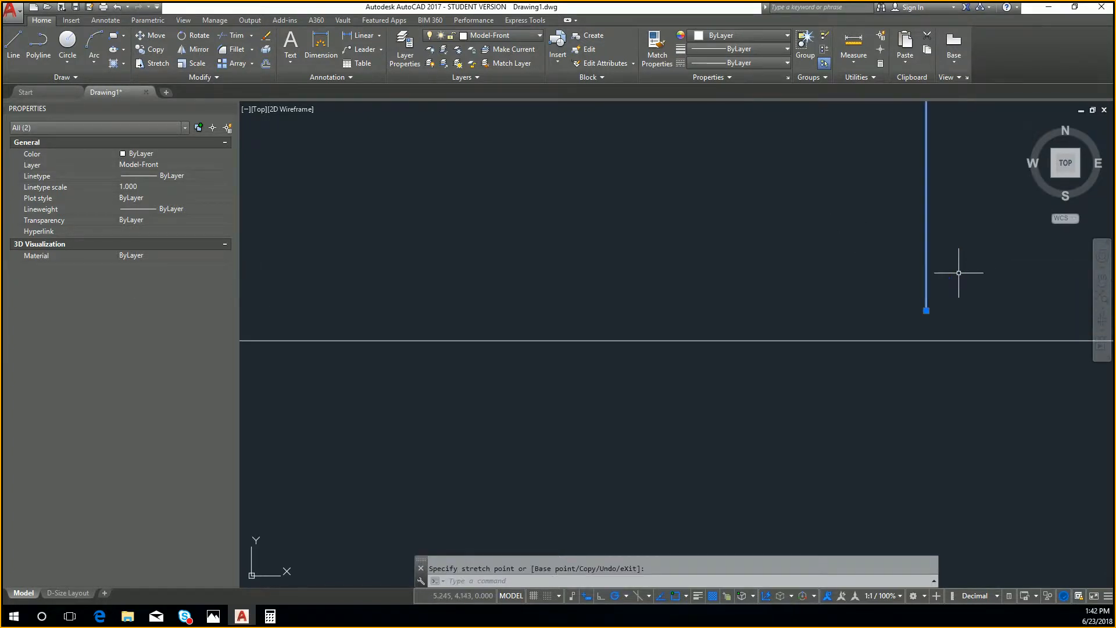
{"action": "key", "text": "Escape"}
{"action": "scroll", "coordinate": [698, 337], "scroll_direction": "down", "scroll_amount": 8}
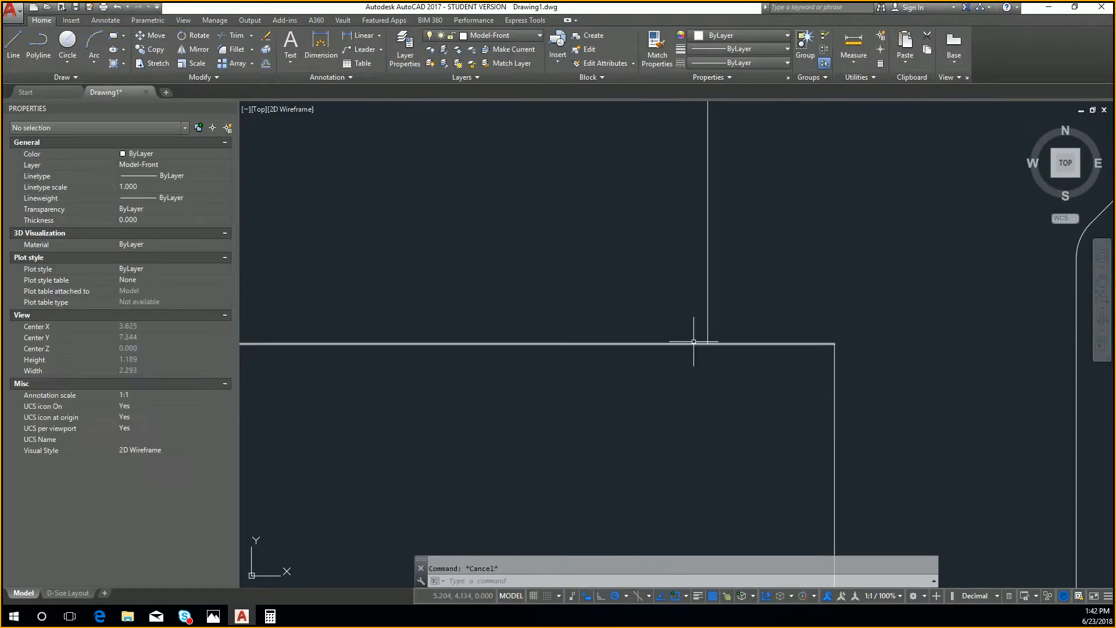
Stretch the lower end of the left vertical bore line to the top edge of the lower socket rectangle
{"action": "scroll", "coordinate": [628, 319], "scroll_direction": "up", "scroll_amount": 8}
{"action": "left_click", "coordinate": [952, 345]}
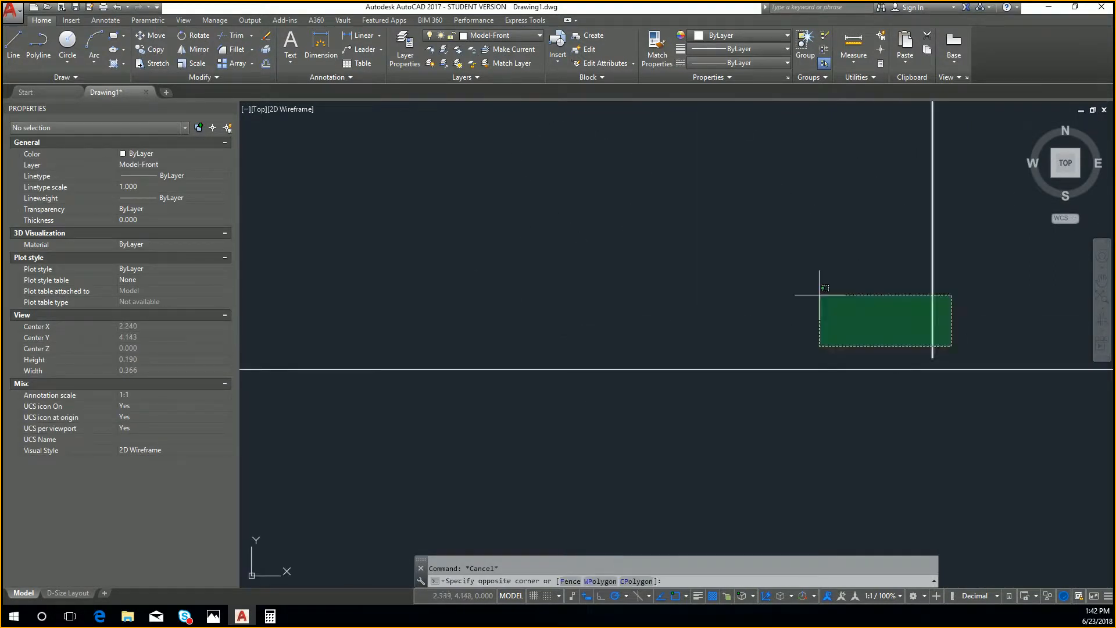
{"action": "left_click", "coordinate": [818, 294]}
{"action": "left_click", "coordinate": [933, 357]}
{"action": "key", "text": "Escape"}
{"action": "scroll", "coordinate": [930, 316], "scroll_direction": "down", "scroll_amount": 8}
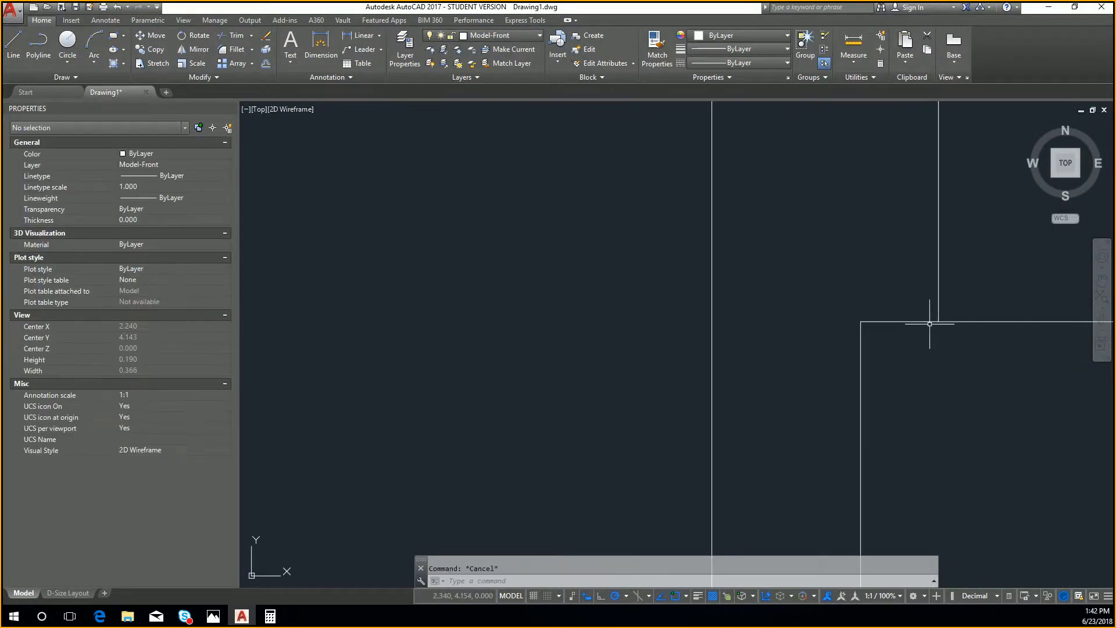
Delete the region that forms the angled bore section below the slanted socket
{"action": "scroll", "coordinate": [860, 299], "scroll_direction": "up", "scroll_amount": 8}
{"action": "middle_click_drag", "start_coordinate": [860, 298], "coordinate": [678, 242]}
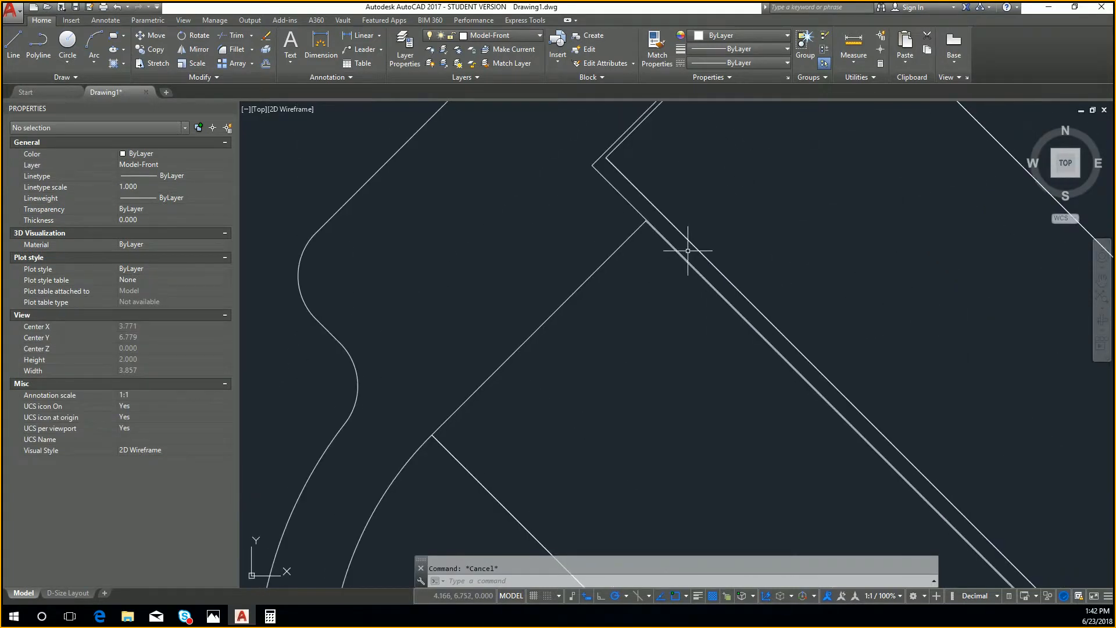
{"action": "scroll", "coordinate": [669, 232], "scroll_direction": "up", "scroll_amount": 6}
{"action": "left_click", "coordinate": [608, 247]}
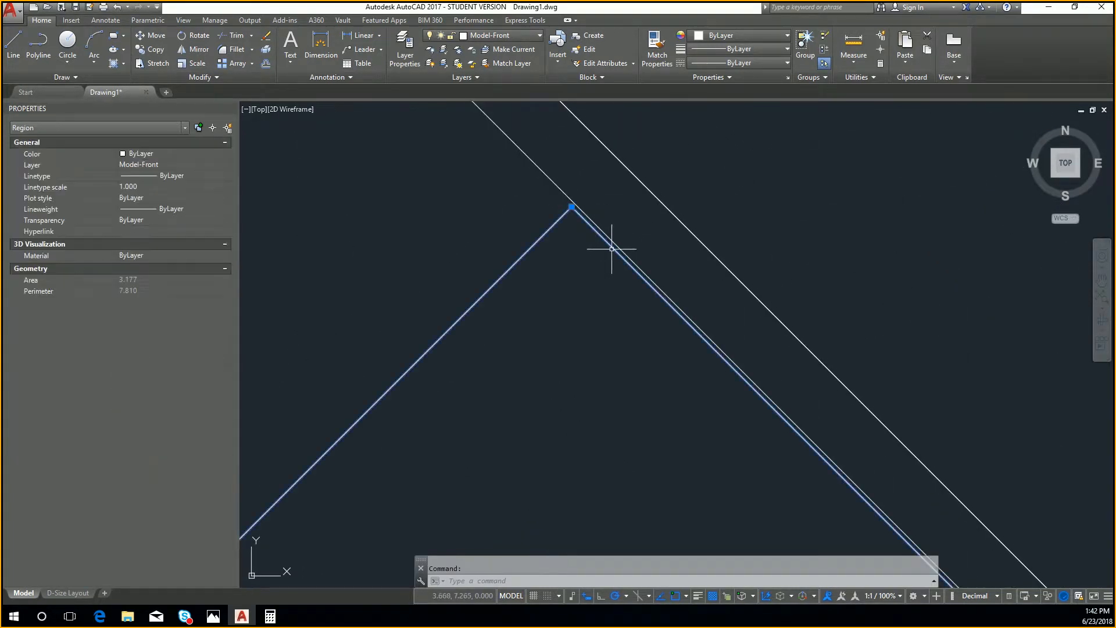
{"action": "key", "text": "Delete"}
Draw a line from the upper end of the right vertical bore line to the shared corner of the bend wedge
{"action": "scroll", "coordinate": [686, 317], "scroll_direction": "down", "scroll_amount": 15}
{"action": "scroll", "coordinate": [705, 368], "scroll_direction": "up", "scroll_amount": 6}
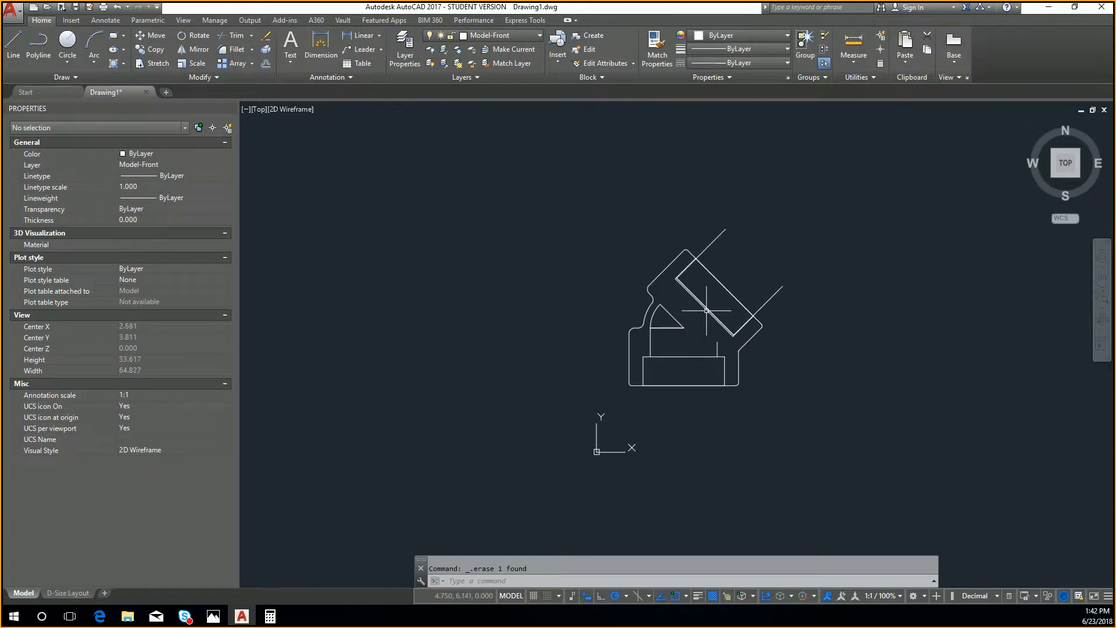
{"action": "type", "text": "l"}
{"action": "key", "text": "Return"}
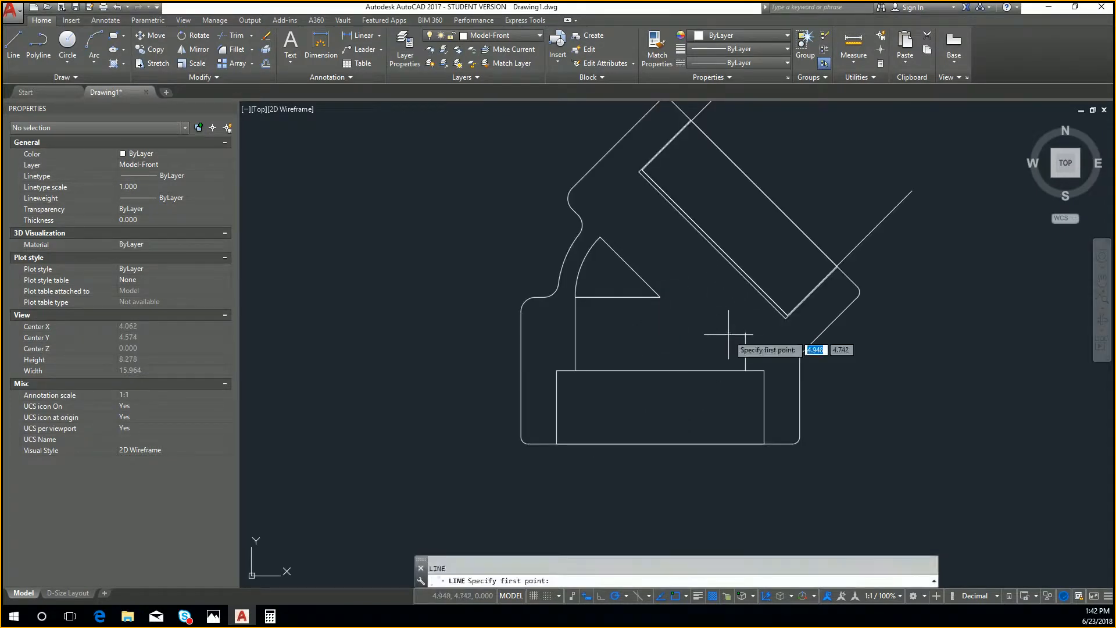
{"action": "left_click", "coordinate": [747, 332]}
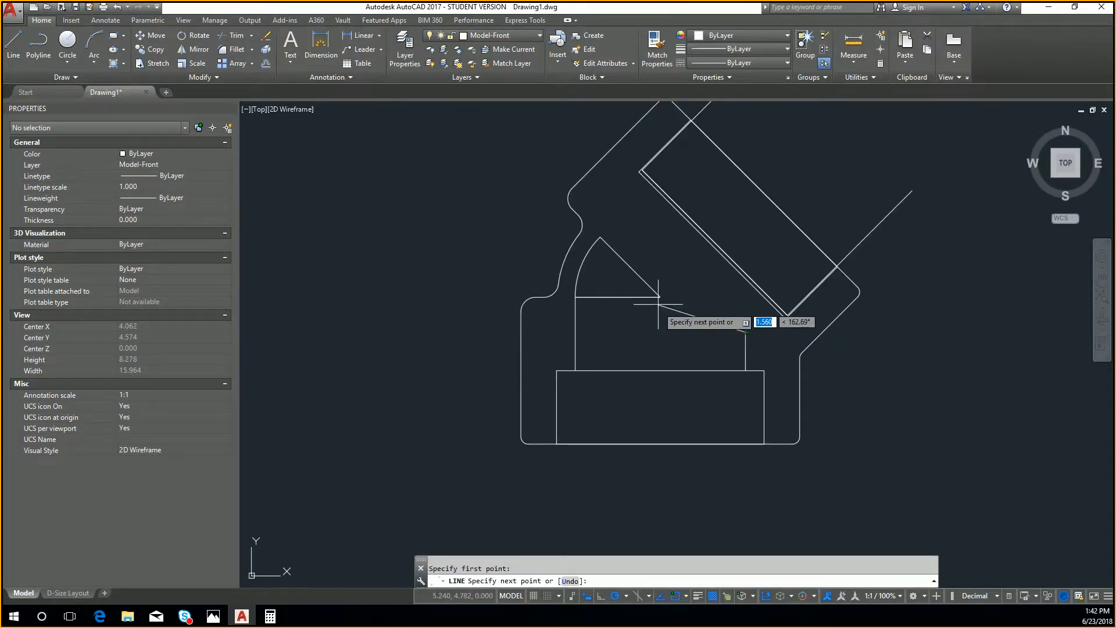
{"action": "left_click", "coordinate": [661, 298]}
{"action": "key", "text": "Escape"}
{"action": "left_click", "coordinate": [765, 341]}
{"action": "left_click", "coordinate": [708, 314]}
{"action": "left_click", "coordinate": [618, 330]}
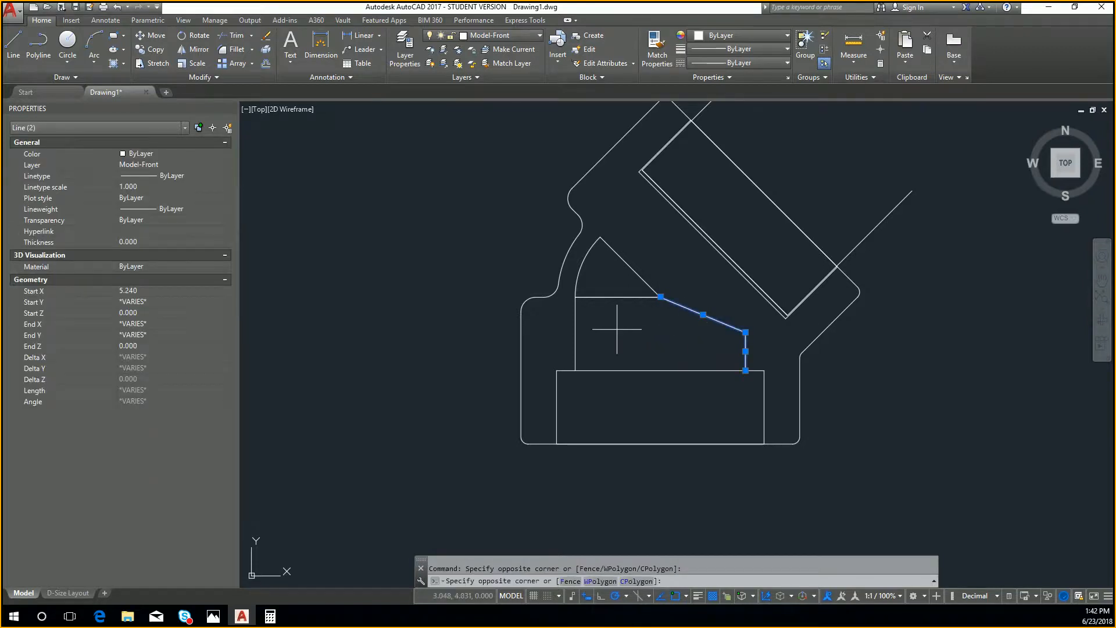
{"action": "left_click", "coordinate": [564, 343]}
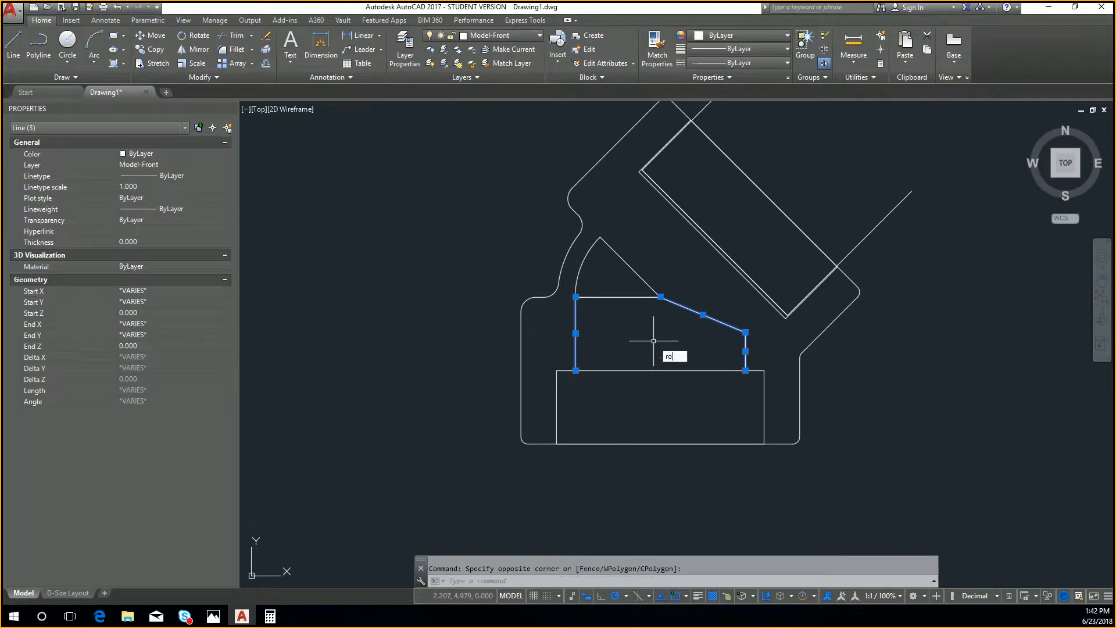
{"action": "type", "text": "ro"}
{"action": "key", "text": "Return"}
{"action": "left_click", "coordinate": [661, 297]}
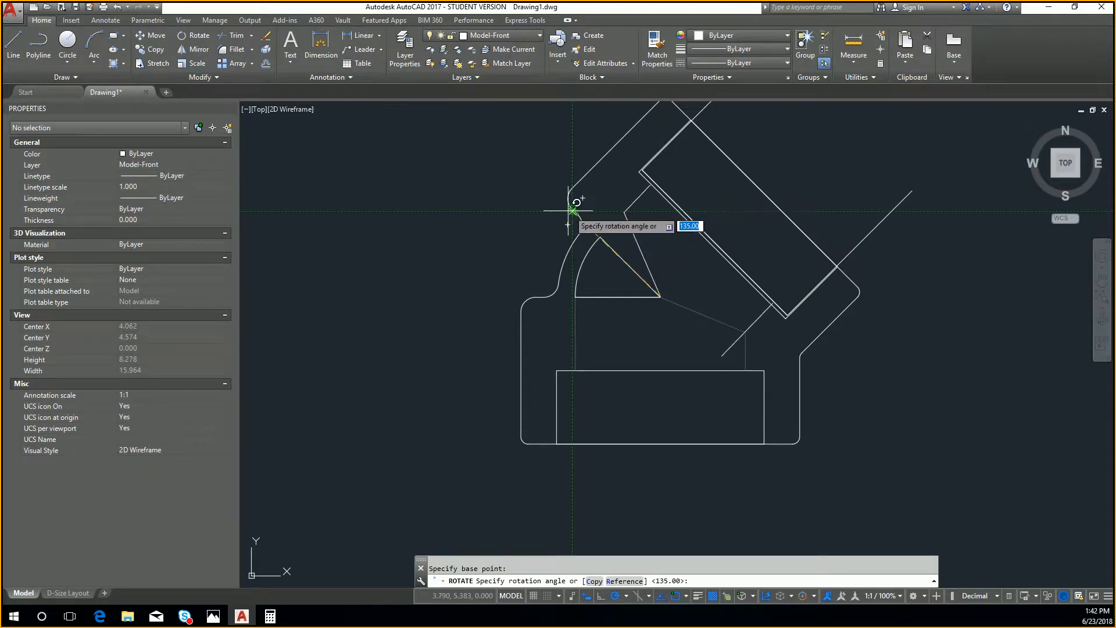
{"action": "key", "text": "Escape"}
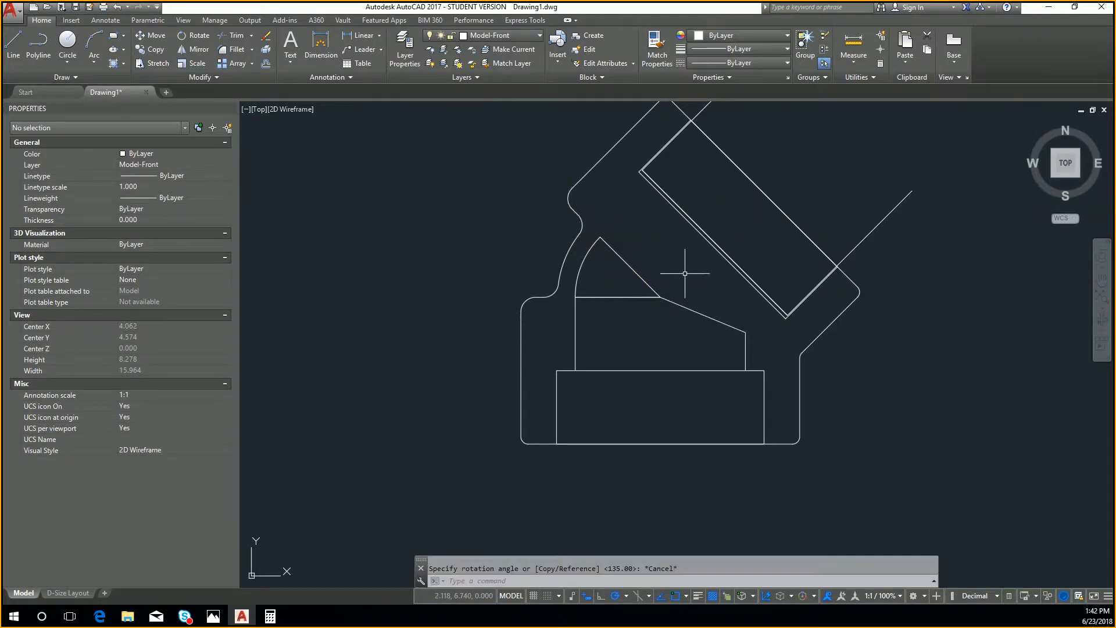
Mirror the two vertical bore lines and the sloped line about the sloped line, keeping the source objects
{"action": "left_click", "coordinate": [755, 355]}
{"action": "left_click", "coordinate": [568, 337]}
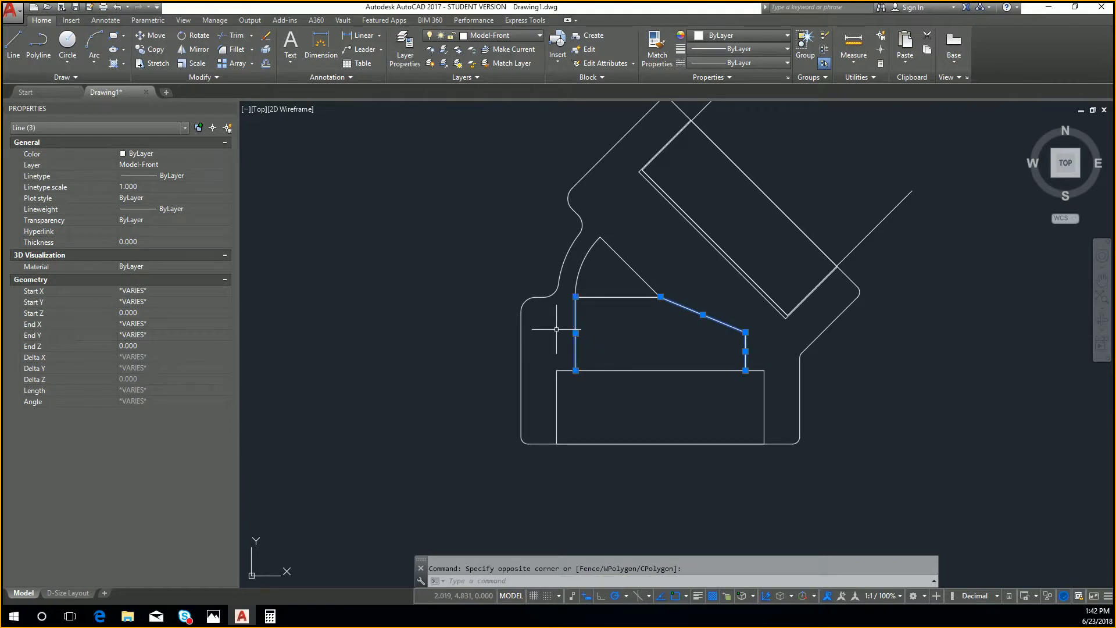
{"action": "type", "text": "mirror"}
{"action": "key", "text": "Return"}
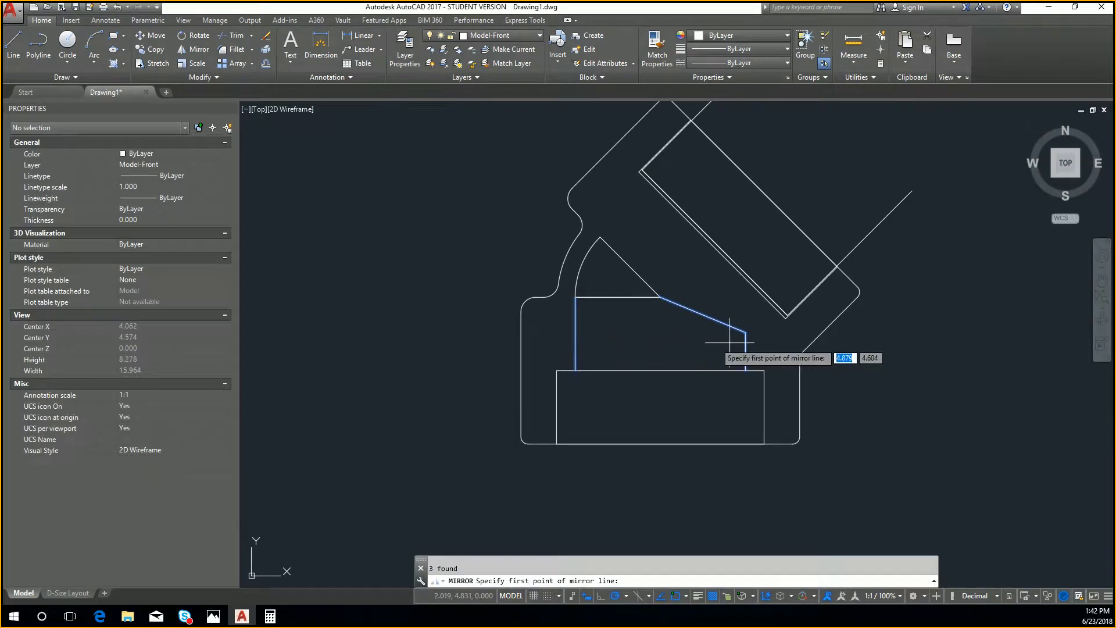
{"action": "left_click", "coordinate": [745, 332]}
{"action": "left_click", "coordinate": [662, 302]}
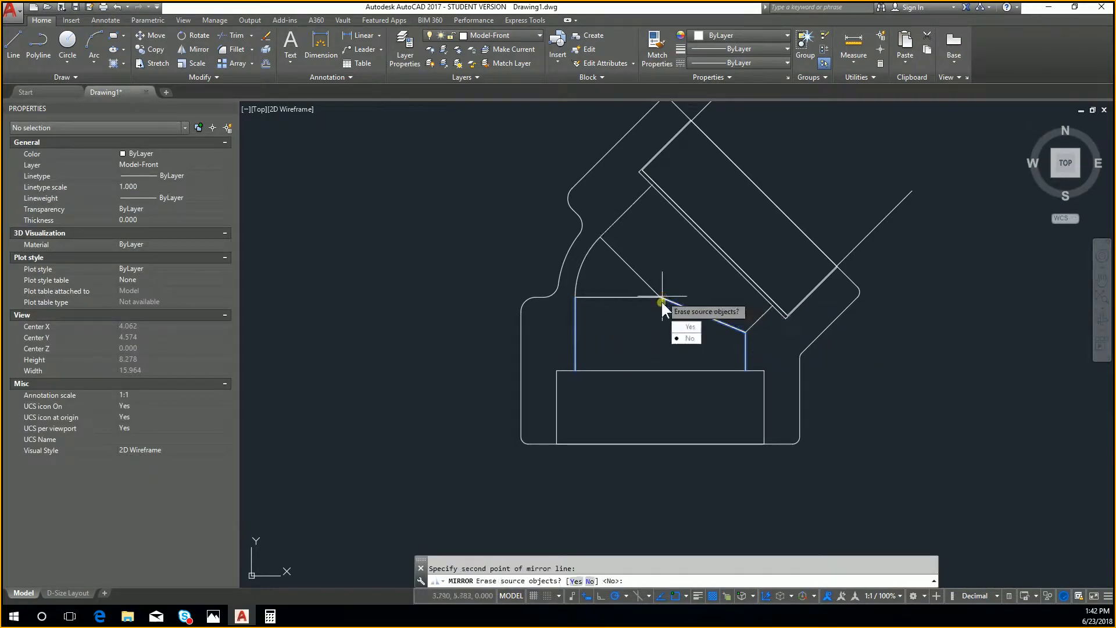
{"action": "key", "text": "Return"}
{"action": "scroll", "coordinate": [657, 261], "scroll_direction": "up", "scroll_amount": 4}
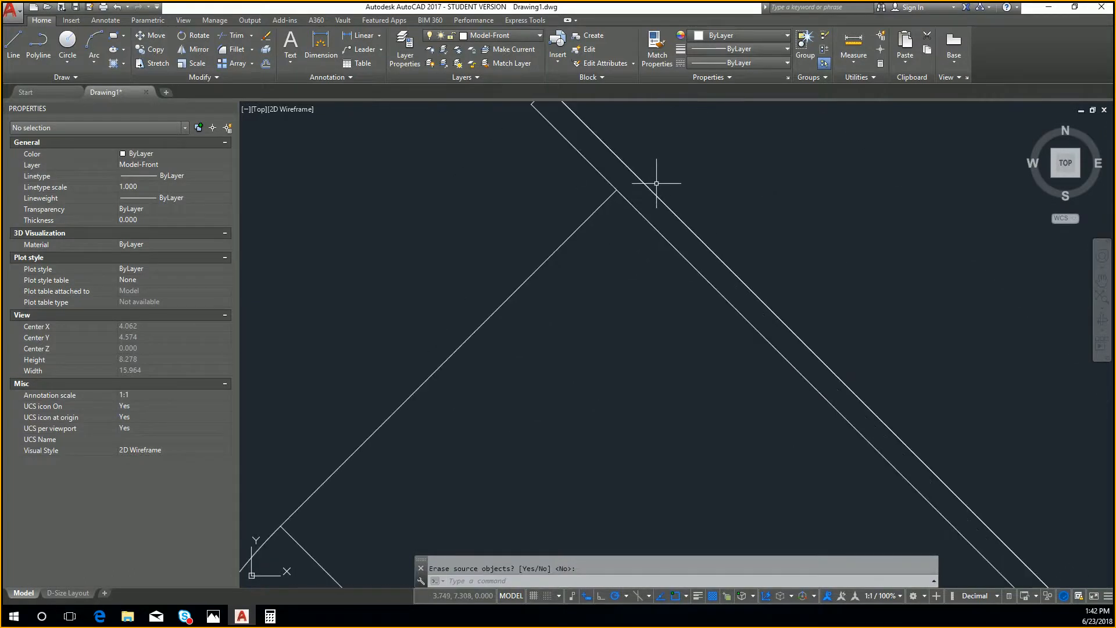
{"action": "scroll", "coordinate": [660, 199], "scroll_direction": "down", "scroll_amount": 2}
{"action": "middle_click_drag", "start_coordinate": [660, 199], "coordinate": [715, 307]}
{"action": "scroll", "coordinate": [748, 329], "scroll_direction": "down", "scroll_amount": 3}
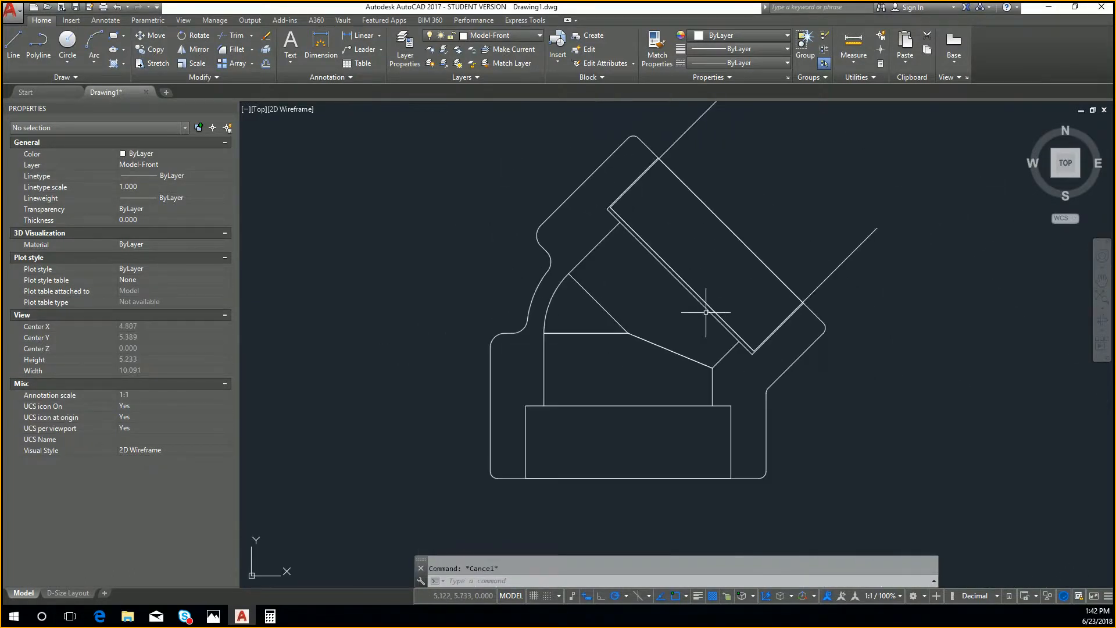
Save the drawing as Elbow-45 in the Instructor Files folder on the EHTC PROGRAM (I:) drive
{"action": "key", "text": "ctrl+s"}
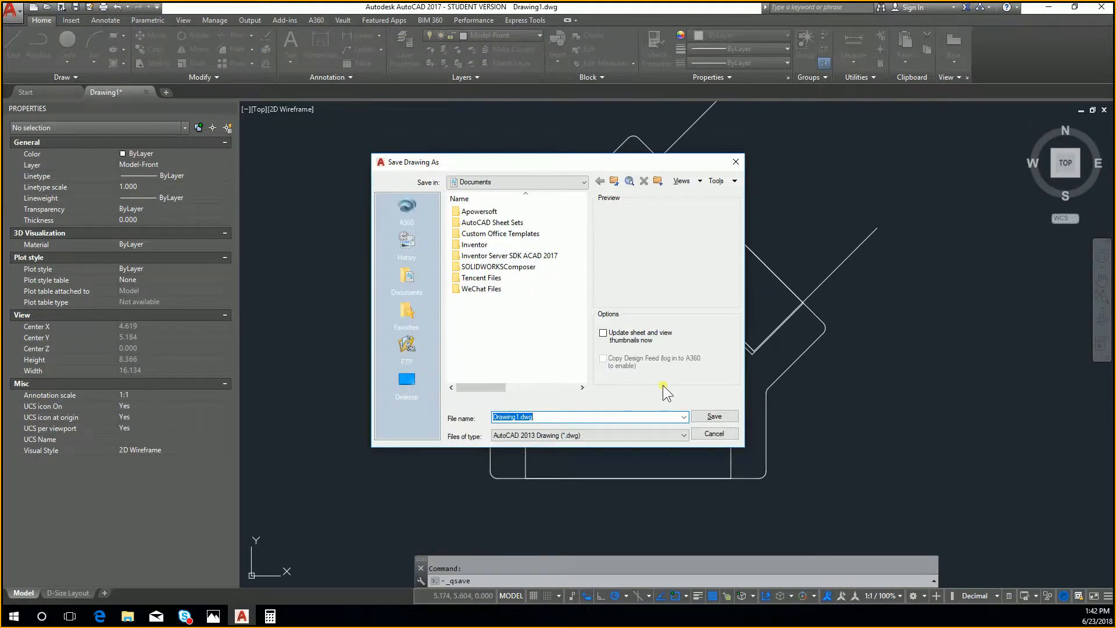
{"action": "type", "text": "Elbow-45"}
{"action": "left_click", "coordinate": [505, 182]}
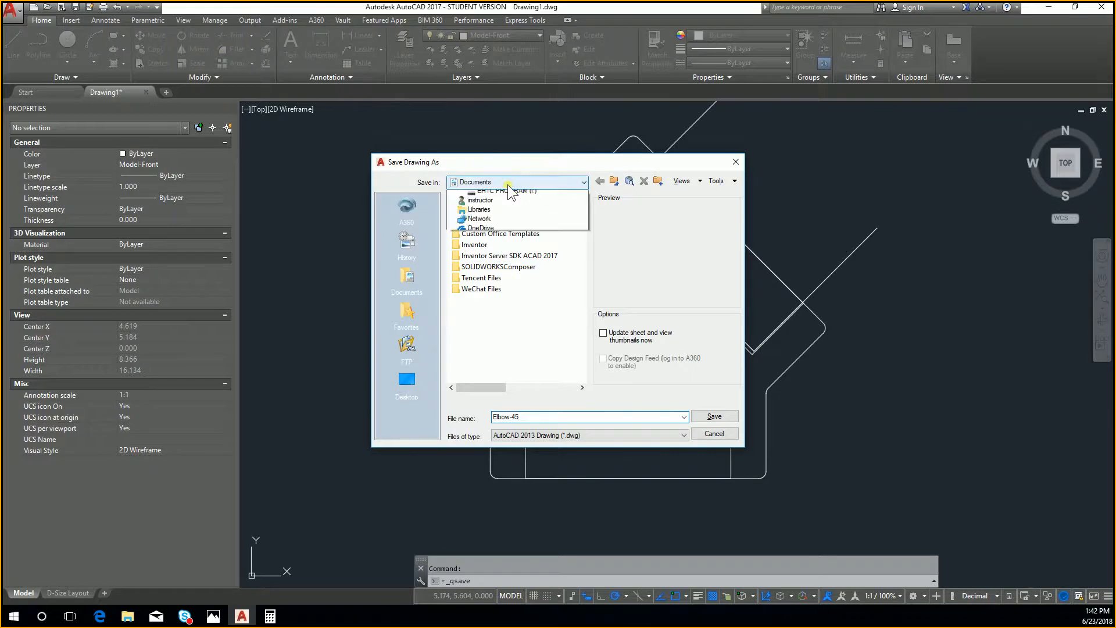
{"action": "left_click", "coordinate": [532, 272]}
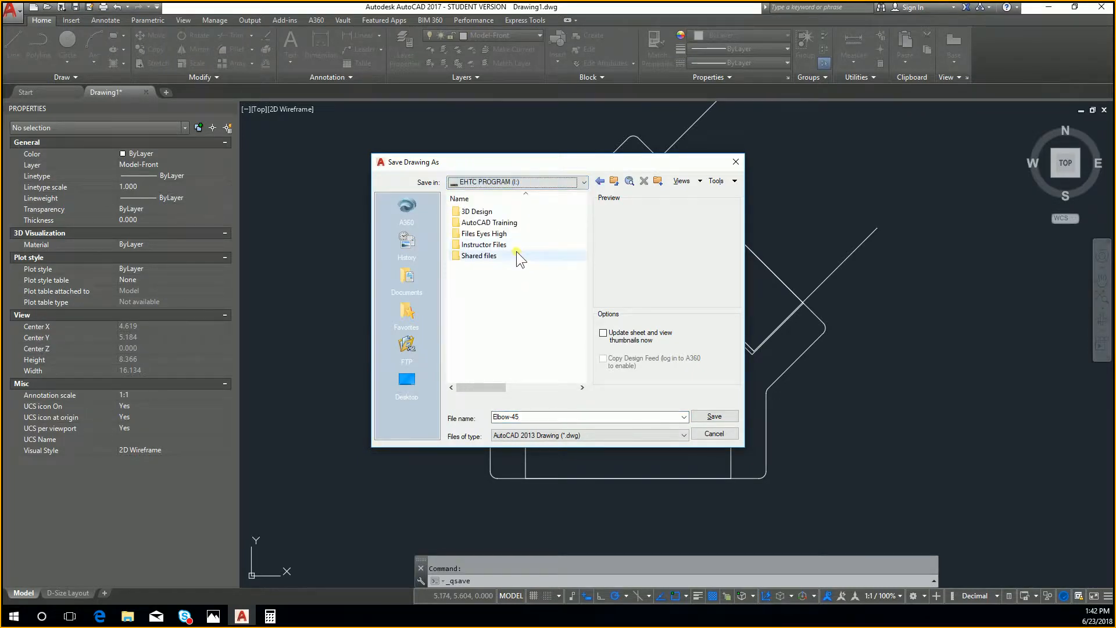
{"action": "double_click", "coordinate": [516, 246]}
{"action": "left_click", "coordinate": [706, 414]}
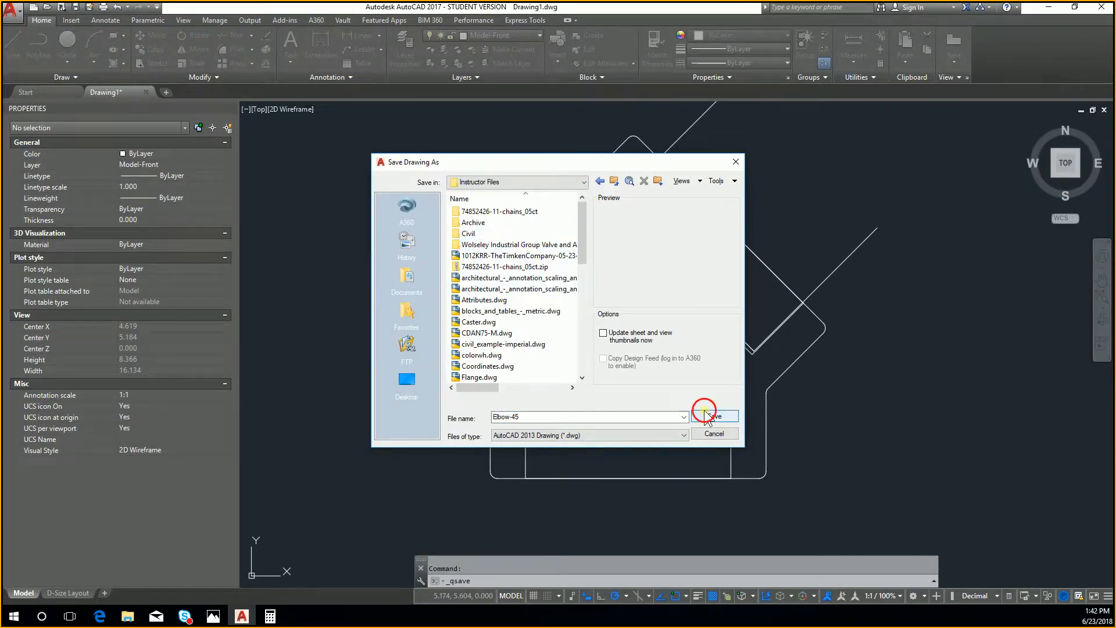
Hatch the elbow's outer-bend wall and inner-bend wall with the ANSI31 pattern at scale 1
{"action": "scroll", "coordinate": [769, 334], "scroll_direction": "up", "scroll_amount": 5}
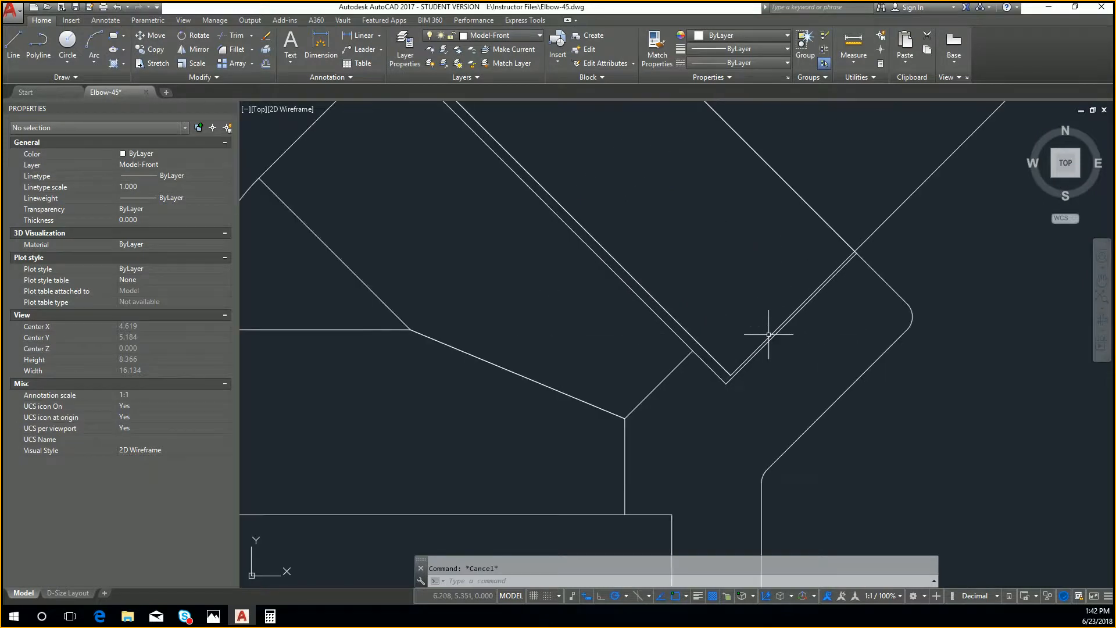
{"action": "scroll", "coordinate": [788, 319], "scroll_direction": "down", "scroll_amount": 4}
{"action": "scroll", "coordinate": [598, 337], "scroll_direction": "up", "scroll_amount": 5}
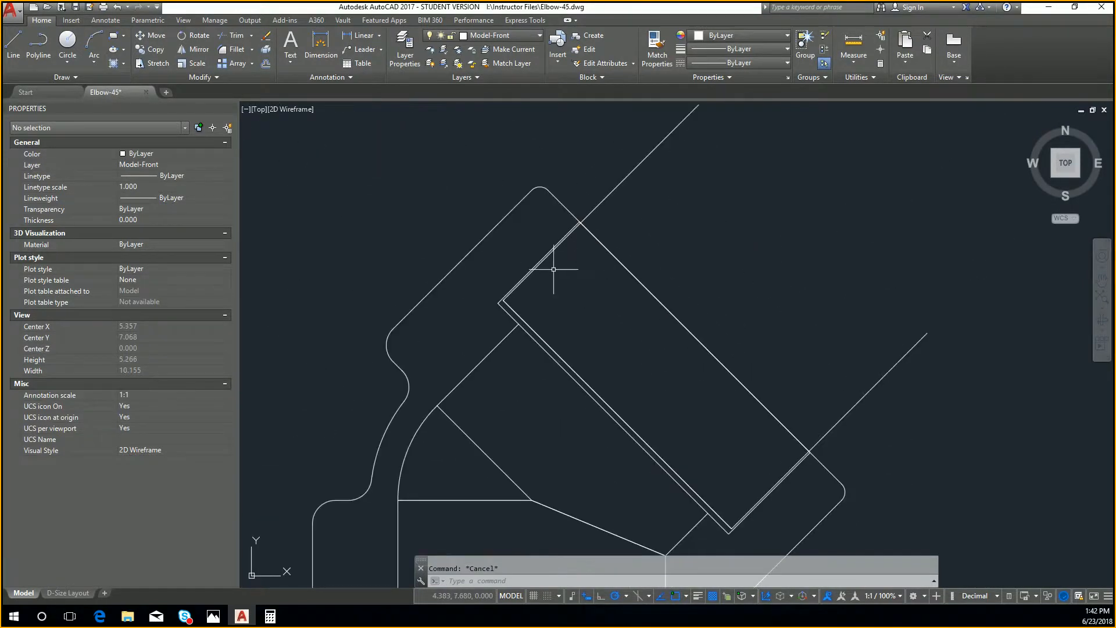
{"action": "scroll", "coordinate": [553, 269], "scroll_direction": "up", "scroll_amount": 2}
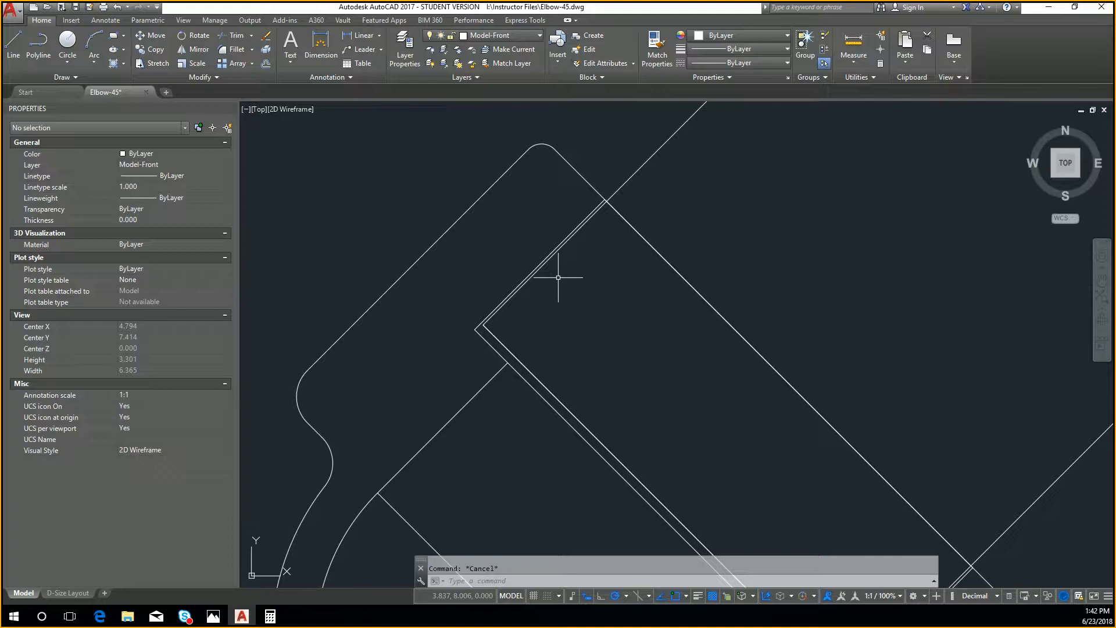
{"action": "type", "text": "h"}
{"action": "key", "text": "Return"}
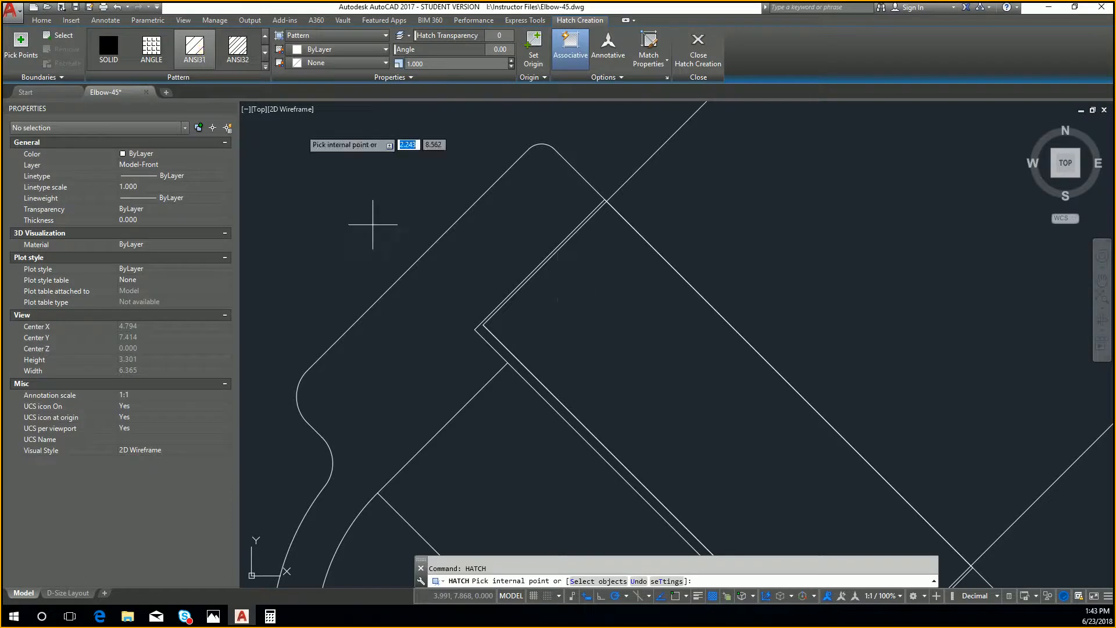
{"action": "left_click", "coordinate": [438, 374]}
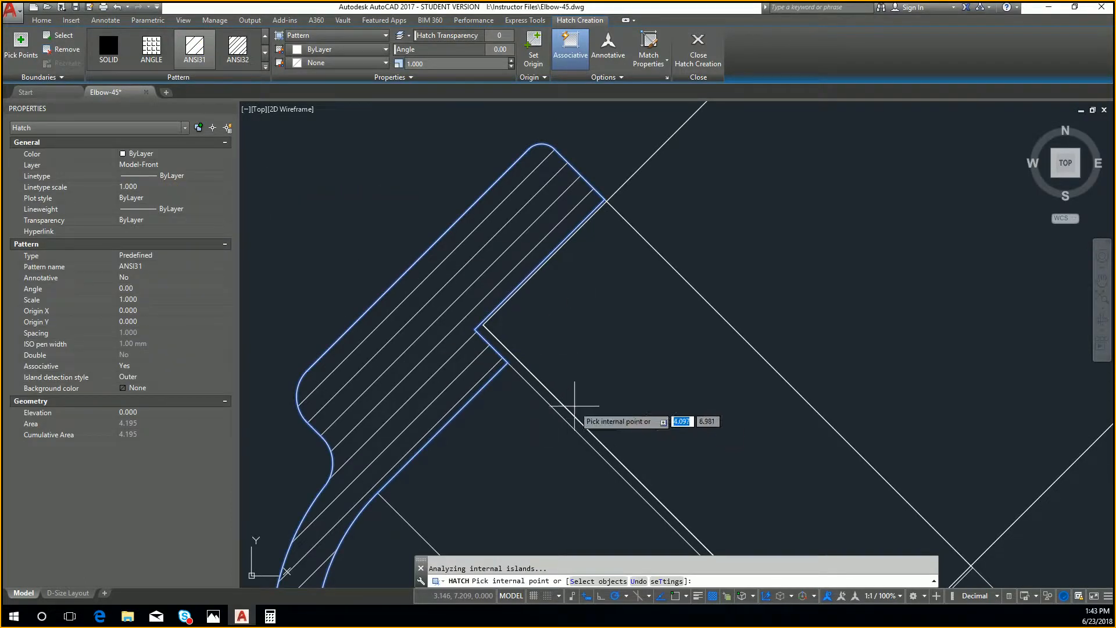
{"action": "scroll", "coordinate": [575, 406], "scroll_direction": "down", "scroll_amount": 4}
{"action": "left_click", "coordinate": [633, 402]}
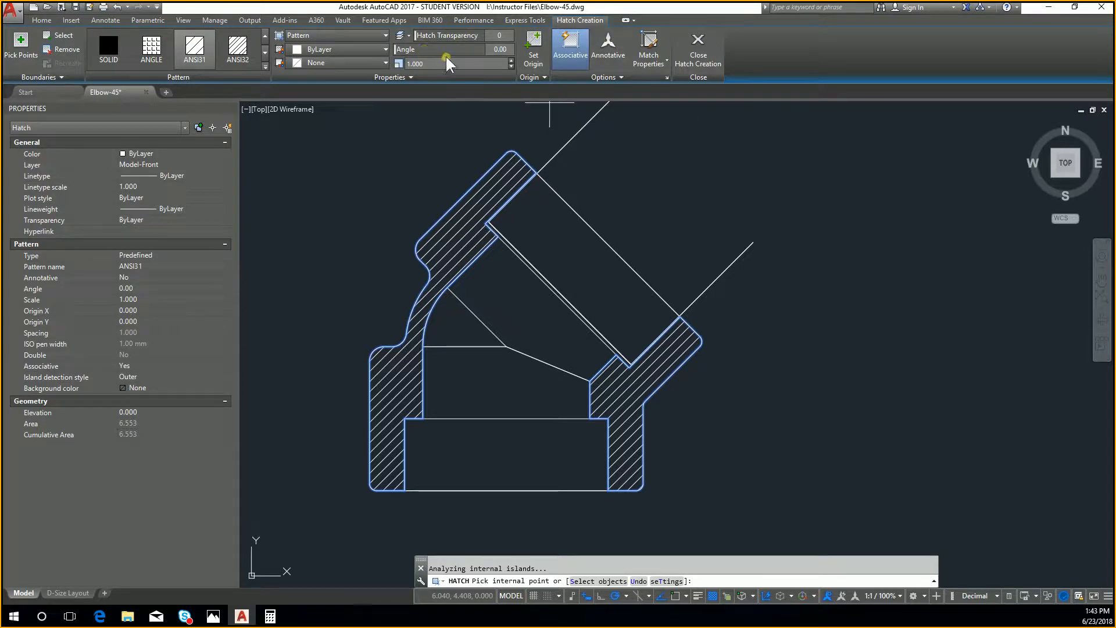
Set the wall hatch angle to 90, finish the hatch and save the drawing
{"action": "left_click", "coordinate": [499, 50]}
{"action": "type", "text": "90"}
{"action": "key", "text": "Return"}
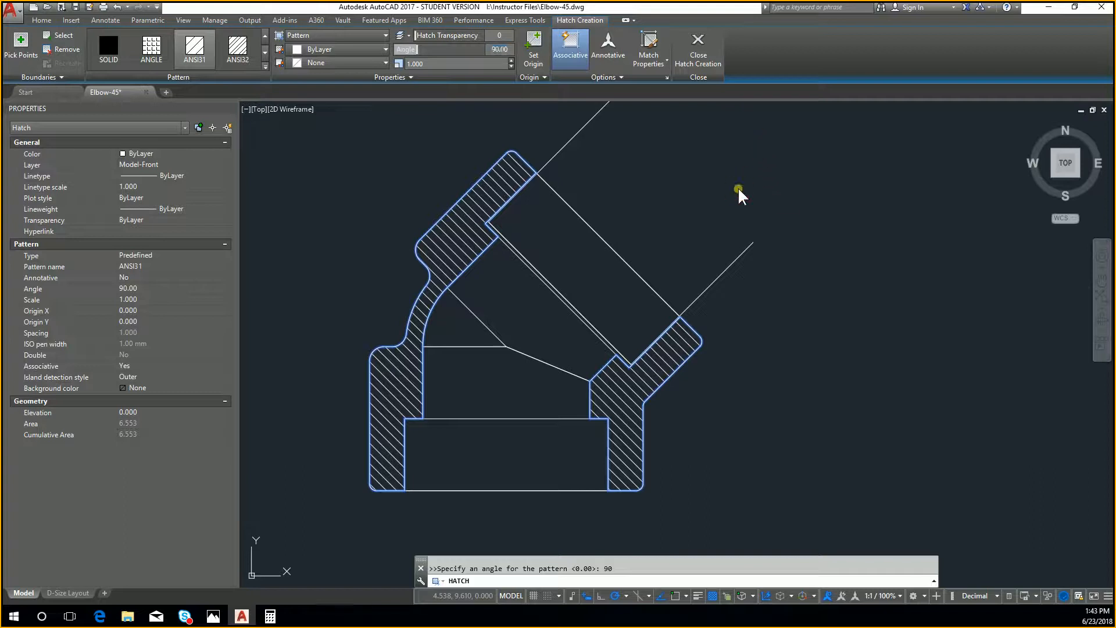
{"action": "key", "text": "Escape"}
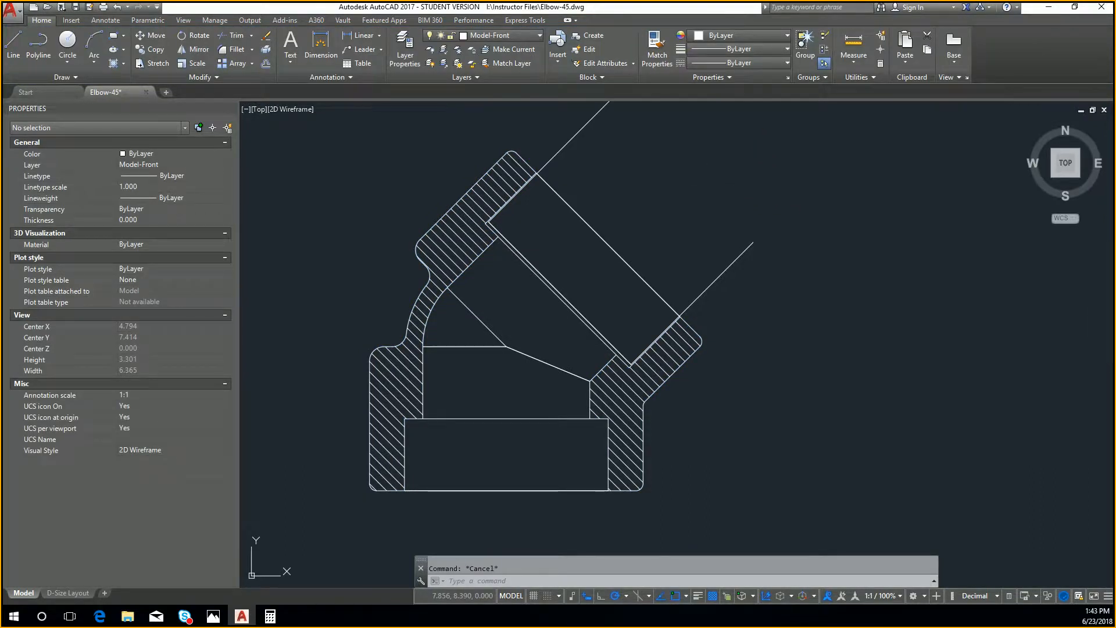
{"action": "key", "text": "ctrl+s"}
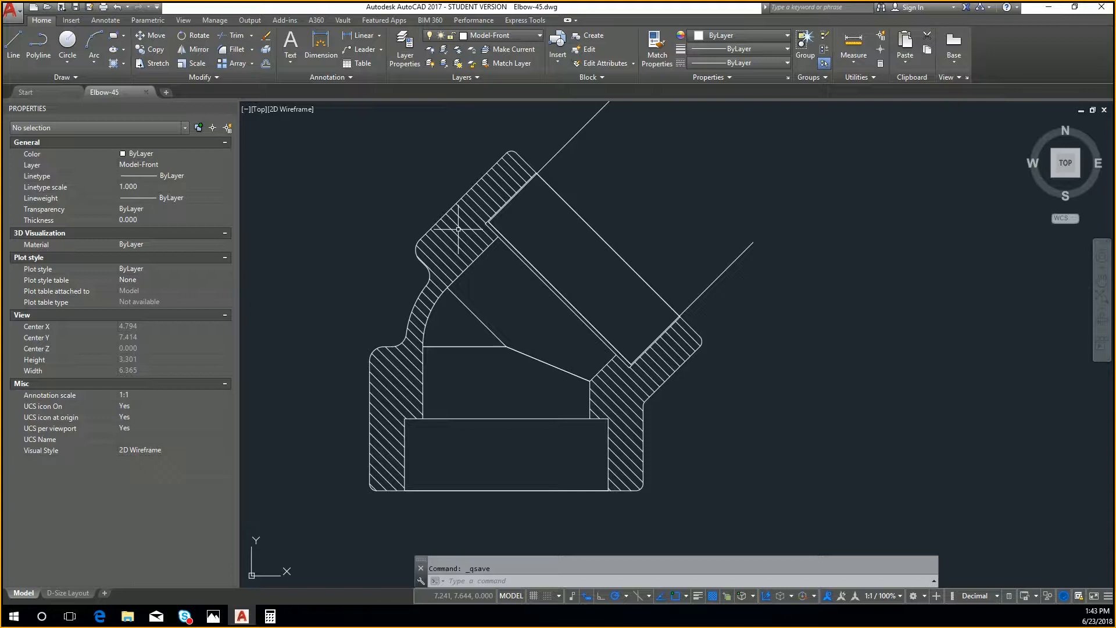
Try to create a region from the lines bounding the angled bore section below the slanted socket
{"action": "type", "text": "reg"}
{"action": "key", "text": "Return"}
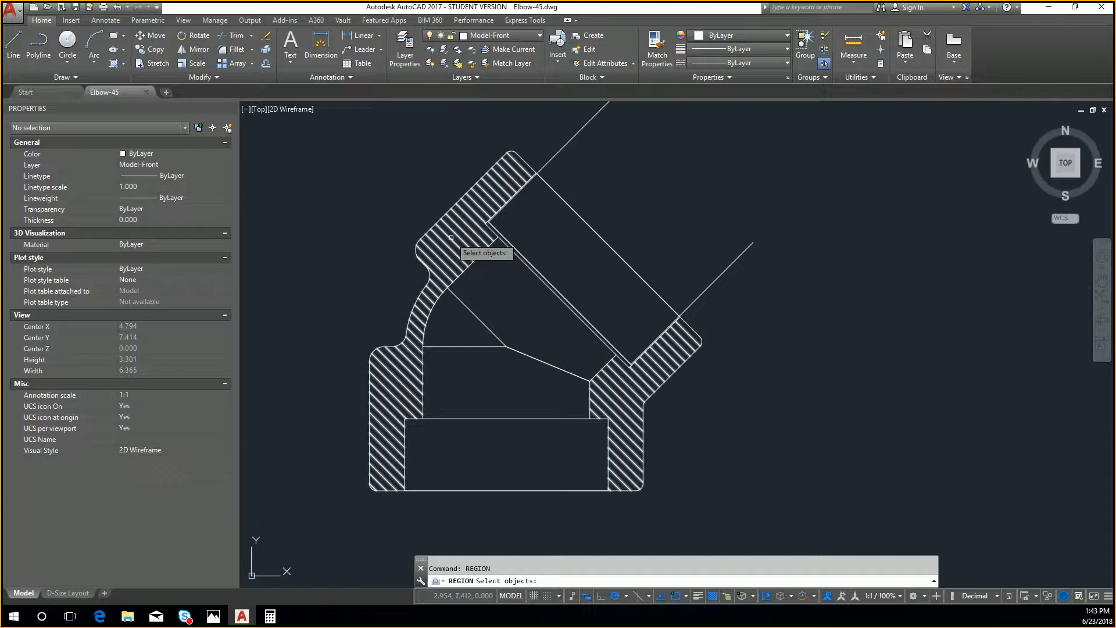
{"action": "scroll", "coordinate": [494, 308], "scroll_direction": "up", "scroll_amount": 2}
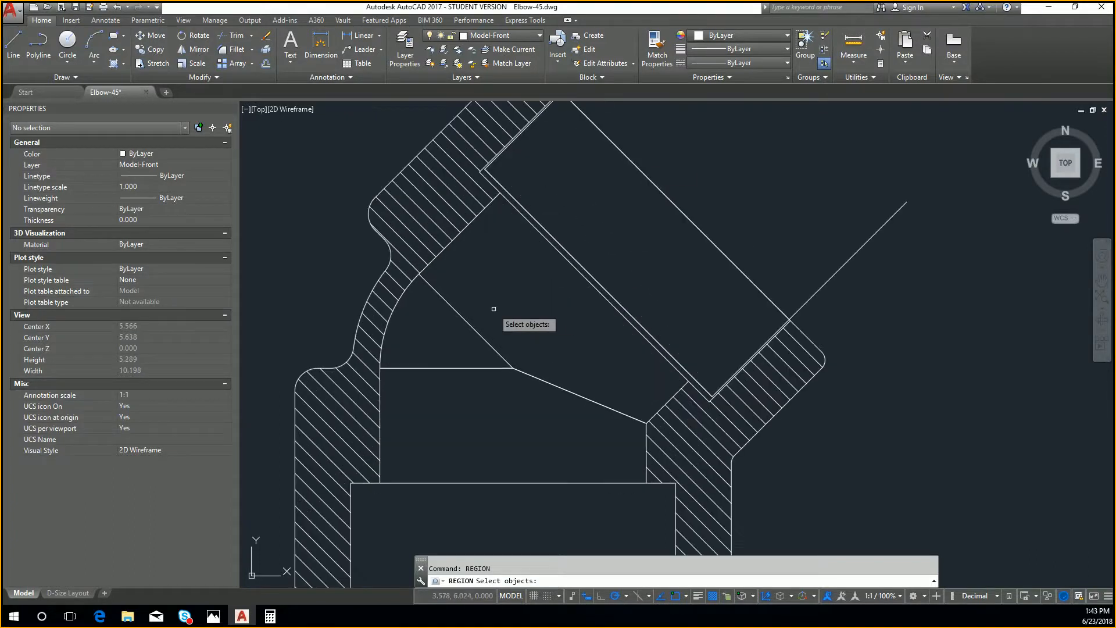
{"action": "left_click", "coordinate": [497, 351]}
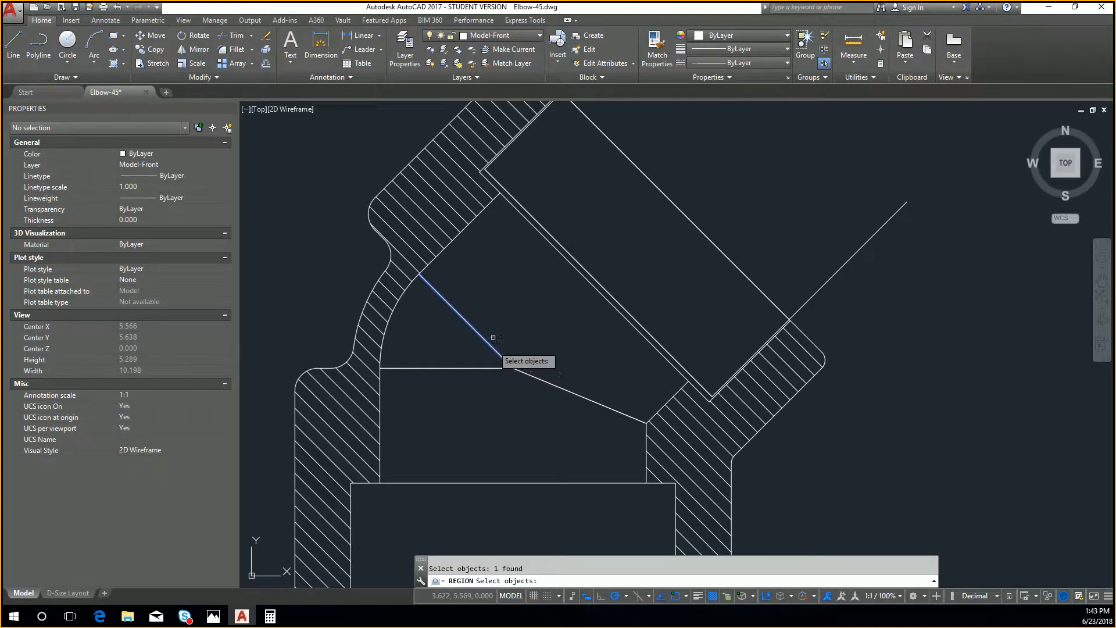
{"action": "left_click", "coordinate": [465, 232]}
{"action": "scroll", "coordinate": [528, 196], "scroll_direction": "up", "scroll_amount": 10}
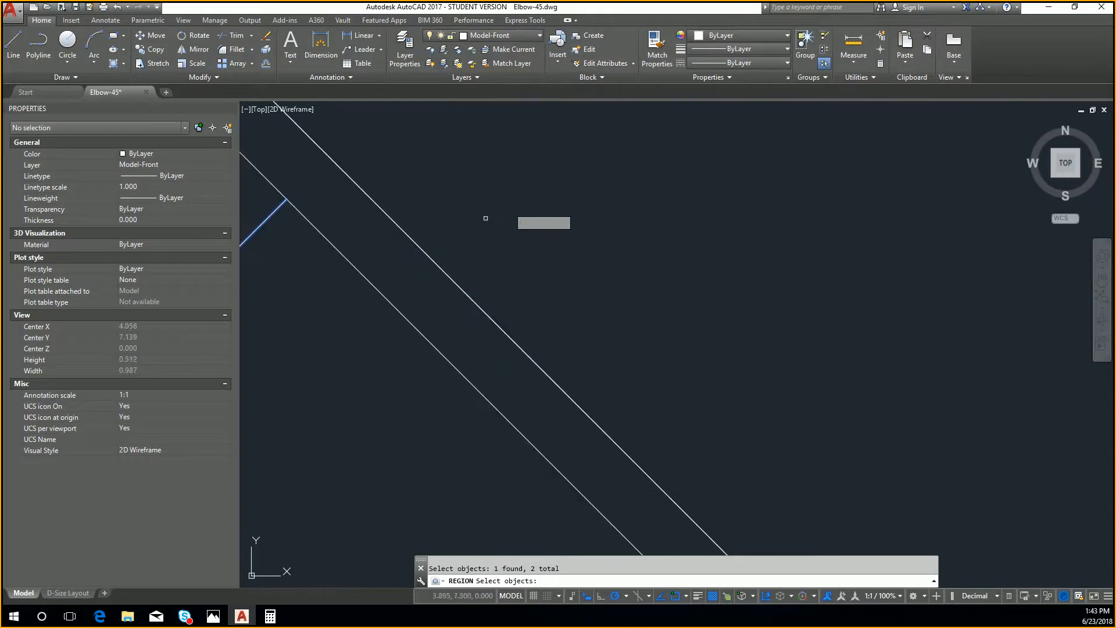
{"action": "scroll", "coordinate": [349, 244], "scroll_direction": "down", "scroll_amount": 10}
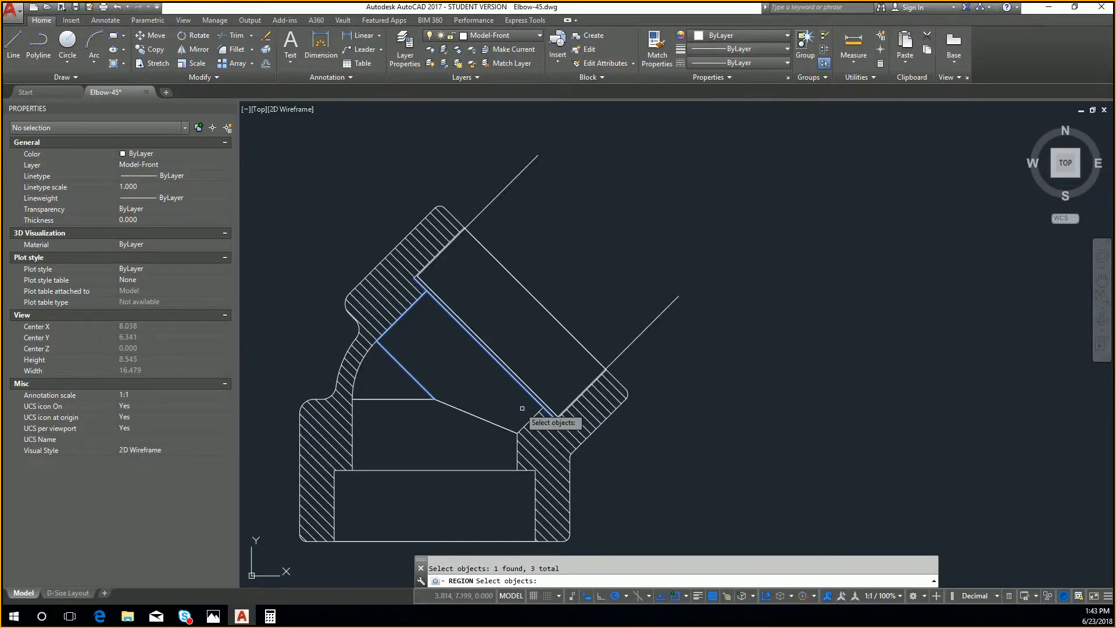
{"action": "scroll", "coordinate": [522, 408], "scroll_direction": "up", "scroll_amount": 6}
{"action": "left_click", "coordinate": [519, 416]}
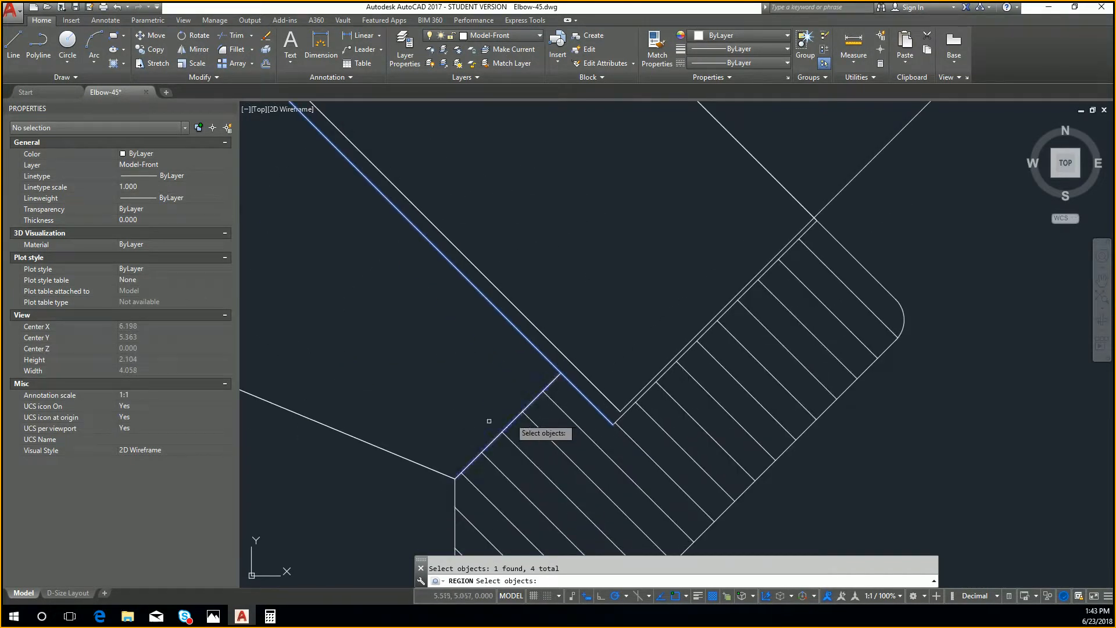
{"action": "left_click", "coordinate": [407, 458]}
{"action": "key", "text": "Return"}
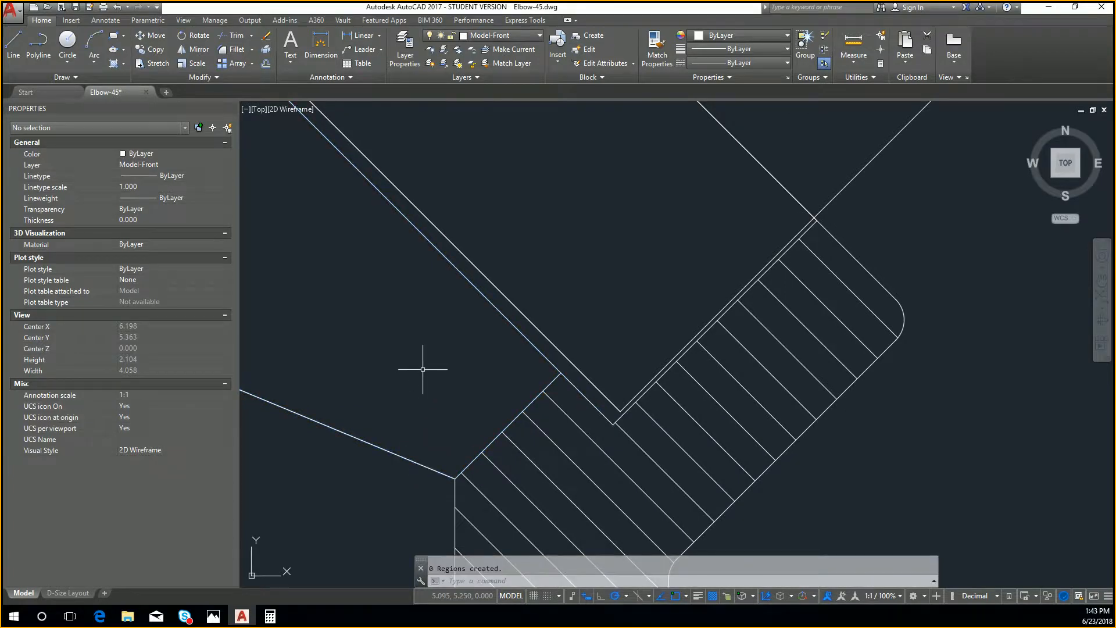
Draw a line across the socket end of the angled bore section, joining its inner-bend wall corner to its outer-bend wall corner
{"action": "type", "text": "l"}
{"action": "key", "text": "Return"}
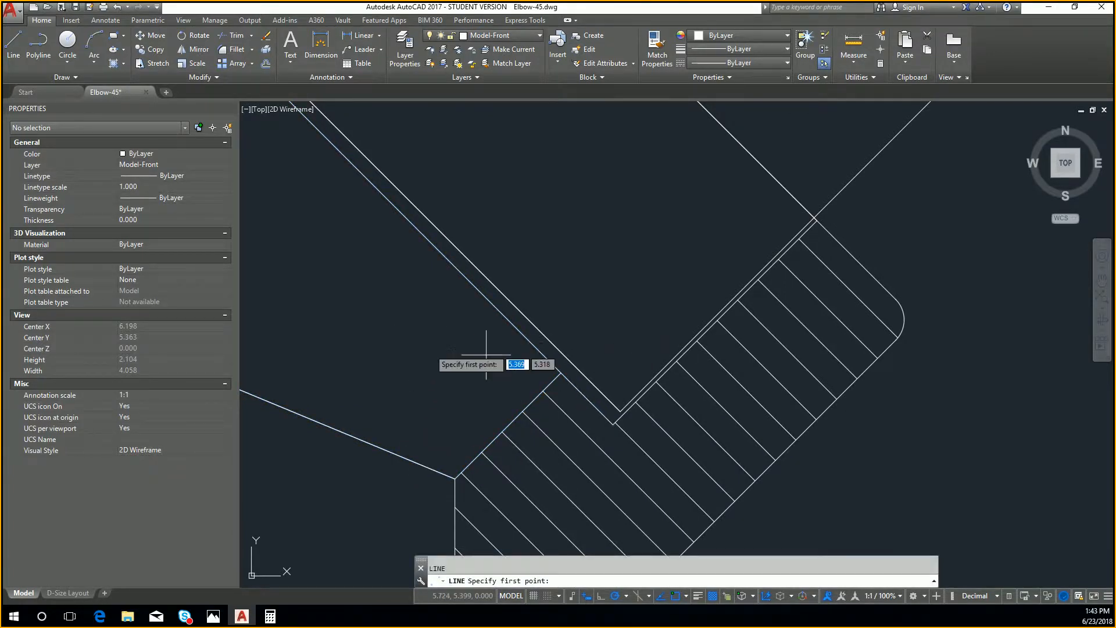
{"action": "scroll", "coordinate": [487, 354], "scroll_direction": "up", "scroll_amount": 4}
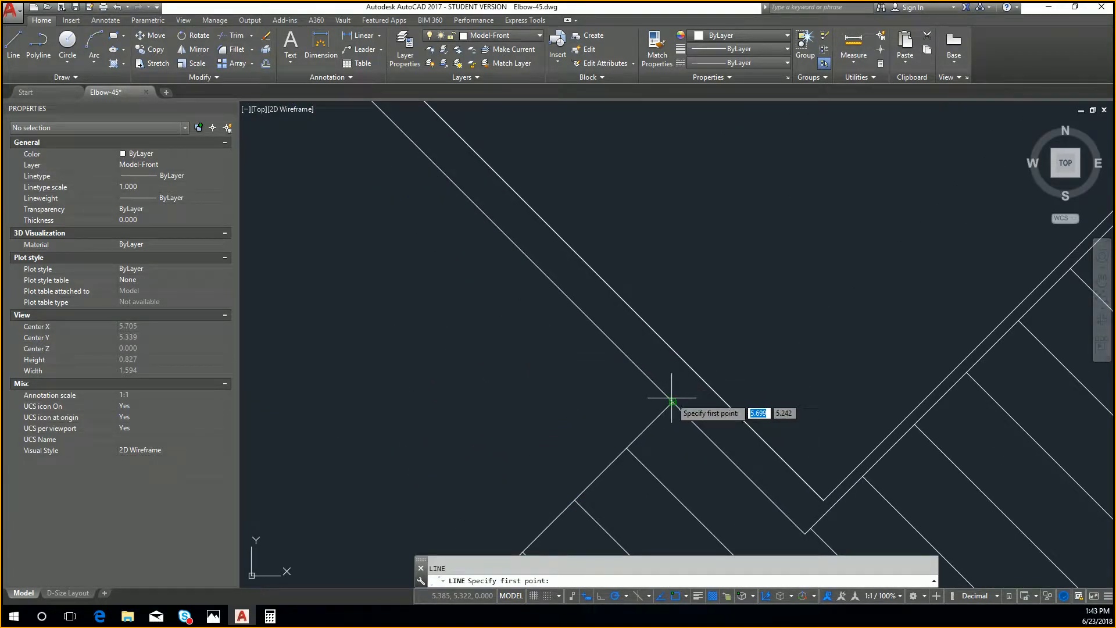
{"action": "left_click", "coordinate": [672, 402]}
{"action": "scroll", "coordinate": [610, 336], "scroll_direction": "down", "scroll_amount": 4}
{"action": "scroll", "coordinate": [542, 318], "scroll_direction": "up", "scroll_amount": 6}
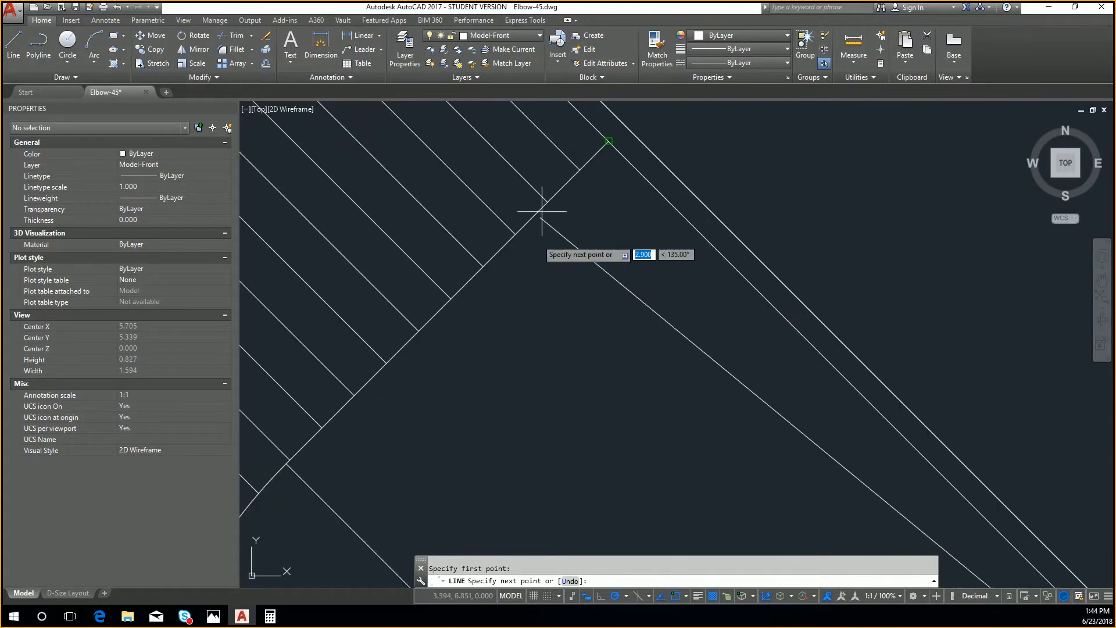
{"action": "key", "text": "Escape"}
Create a region from the five lines bounding the angled bore section below the slanted socket
{"action": "type", "text": "r"}
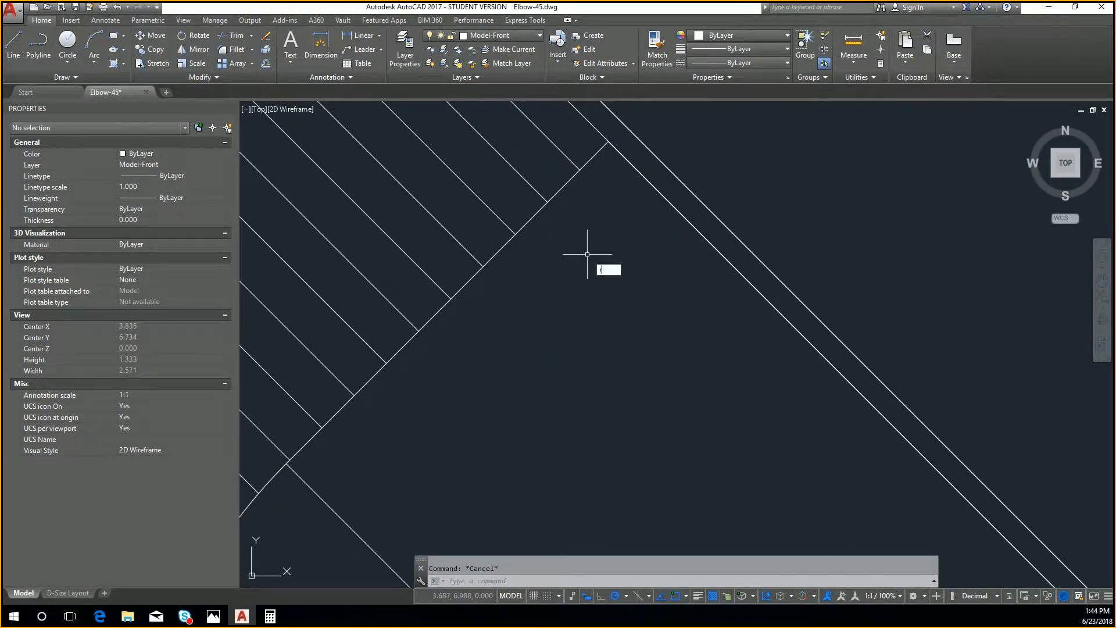
{"action": "type", "text": "egion"}
{"action": "key", "text": "Return"}
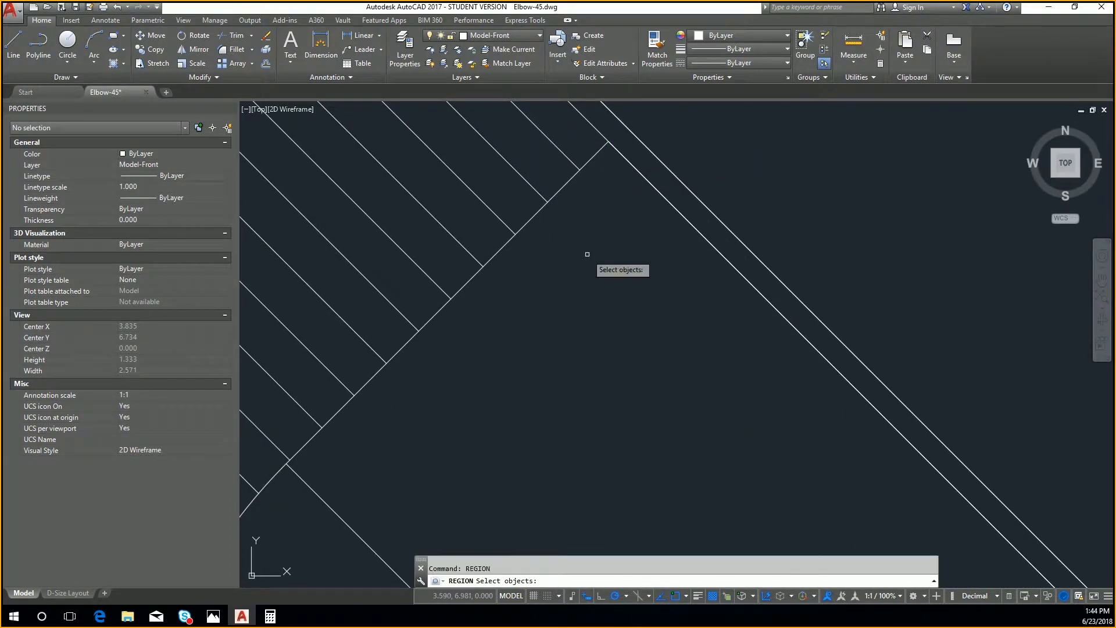
{"action": "left_click", "coordinate": [593, 157]}
{"action": "left_click", "coordinate": [636, 169]}
{"action": "scroll", "coordinate": [578, 309], "scroll_direction": "down", "scroll_amount": 4}
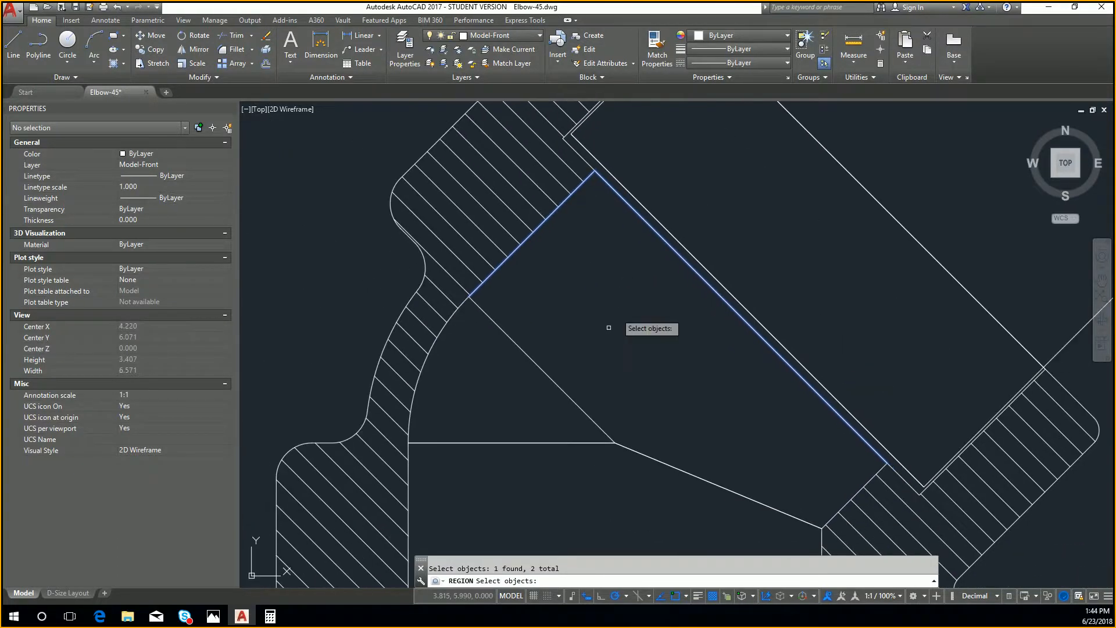
{"action": "left_click", "coordinate": [541, 367]}
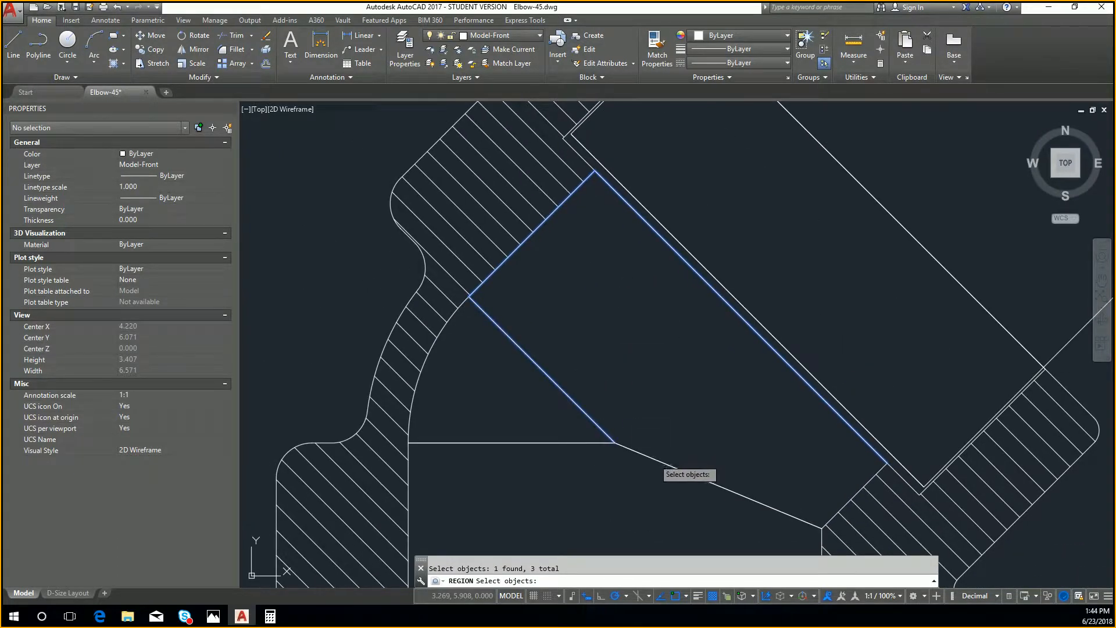
{"action": "left_click", "coordinate": [673, 469]}
{"action": "middle_click_drag", "start_coordinate": [717, 408], "coordinate": [596, 340]}
{"action": "scroll", "coordinate": [756, 430], "scroll_direction": "up", "scroll_amount": 2}
{"action": "left_click", "coordinate": [760, 418]}
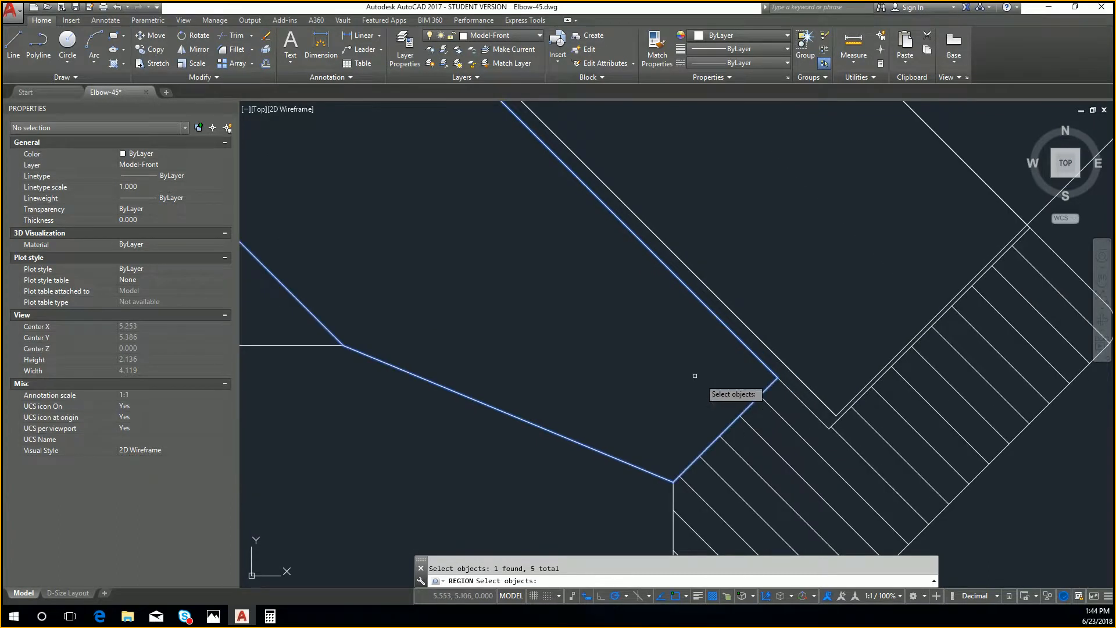
{"action": "key", "text": "Return"}
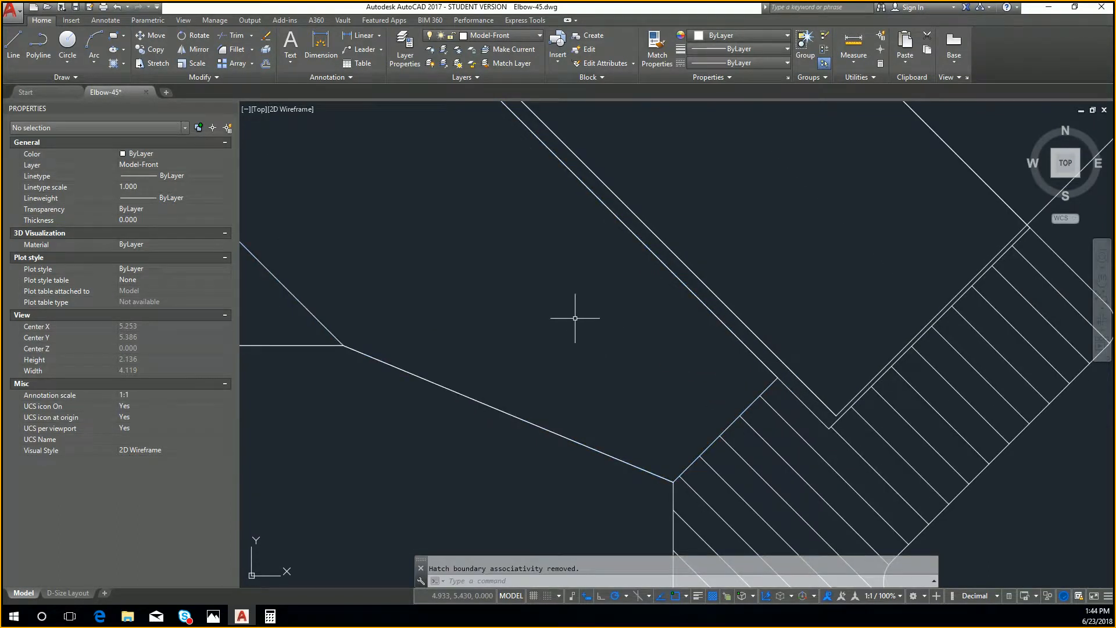
Enlarge the command history to review the output of the region command
{"action": "middle_click_drag", "start_coordinate": [575, 318], "coordinate": [659, 423]}
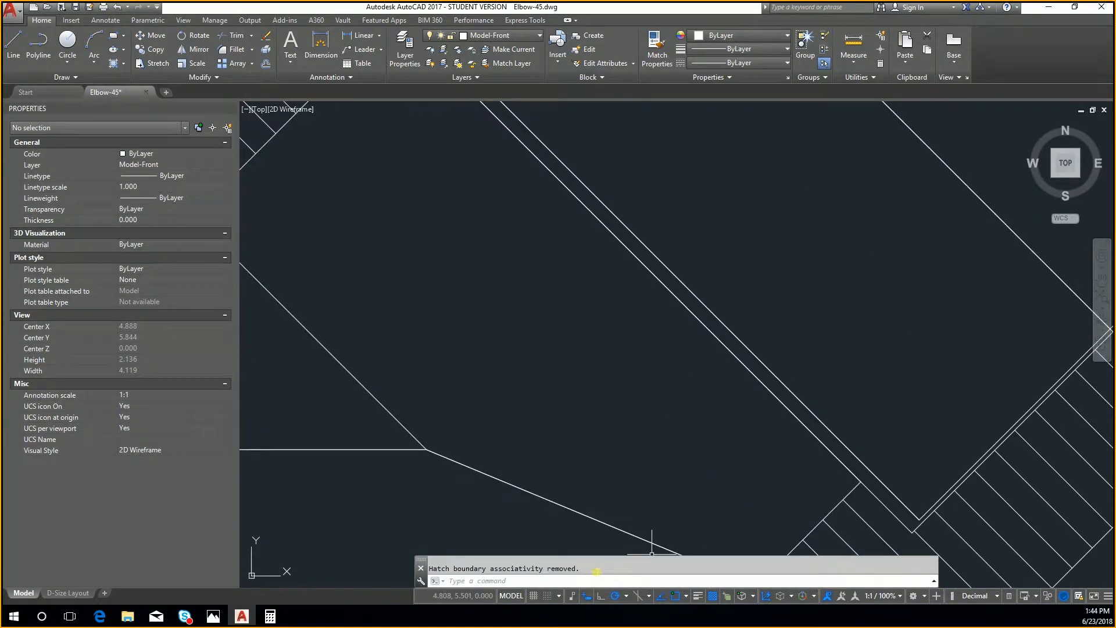
{"action": "scroll", "coordinate": [597, 572], "scroll_direction": "up", "scroll_amount": 1}
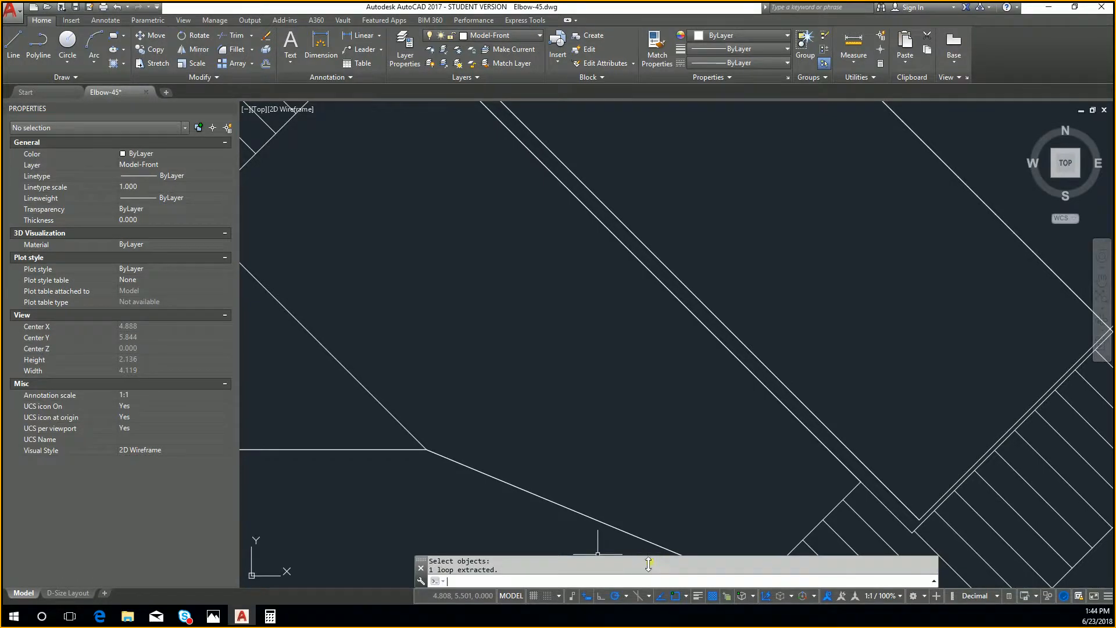
{"action": "left_click_drag", "start_coordinate": [648, 564], "coordinate": [645, 487]}
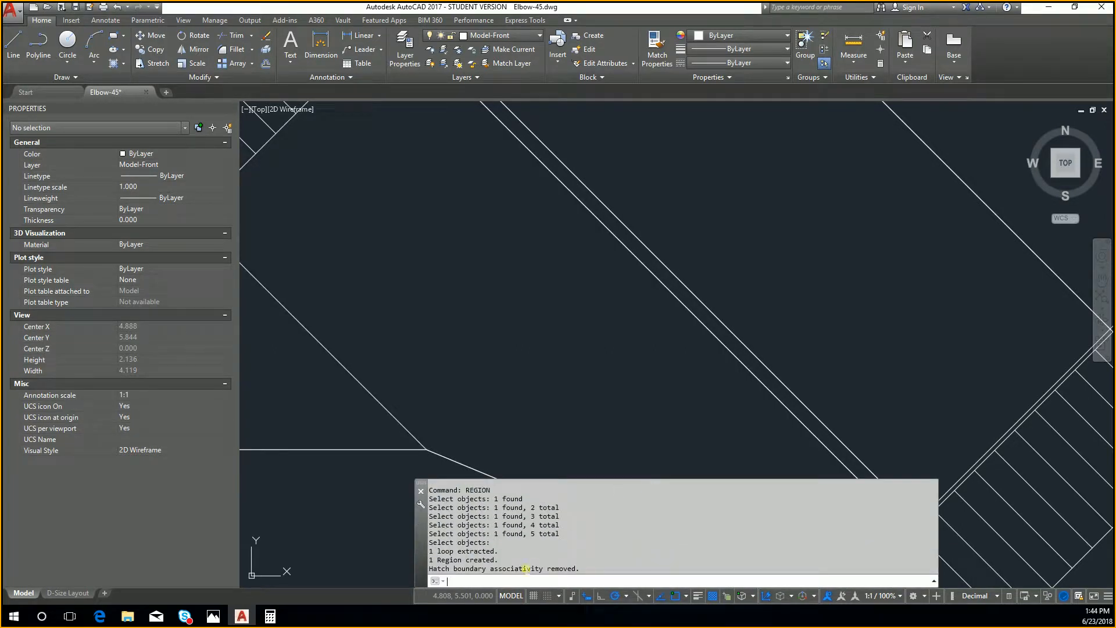
List the mass properties of the angled bore region with MASSPROP, without writing the analysis to a file
{"action": "scroll", "coordinate": [553, 385], "scroll_direction": "down", "scroll_amount": 4}
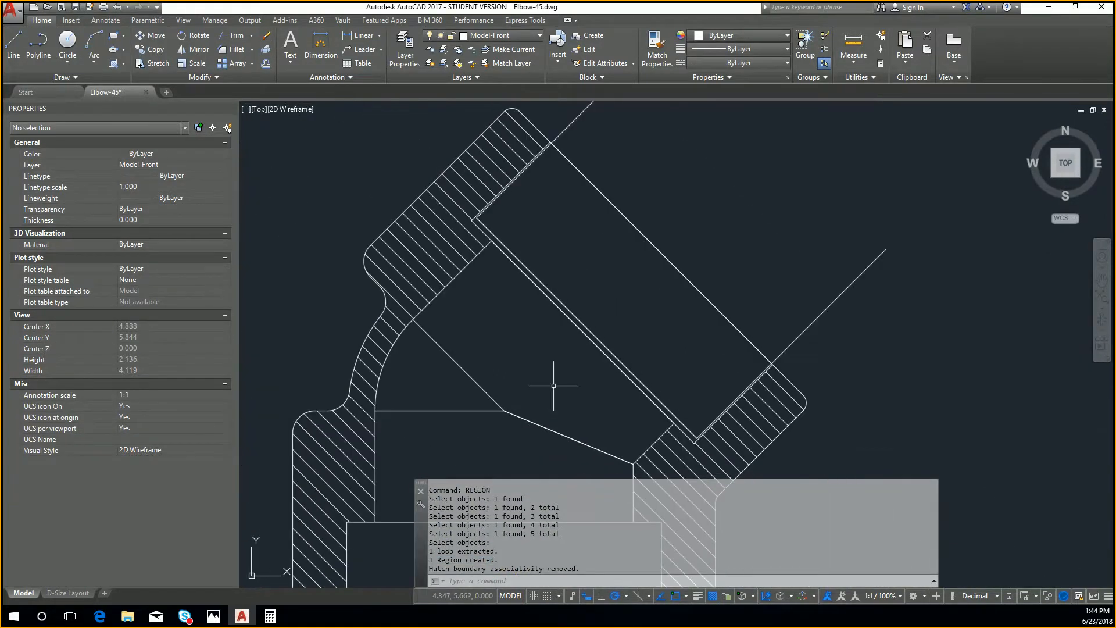
{"action": "left_click", "coordinate": [553, 385]}
{"action": "key", "text": "Escape"}
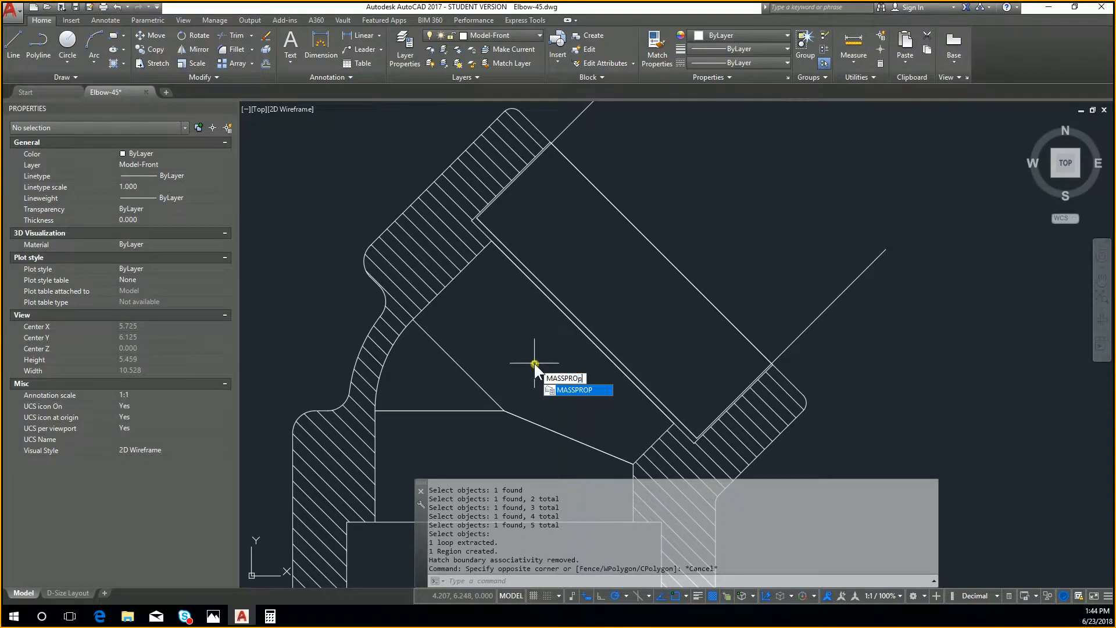
{"action": "key", "text": "Return"}
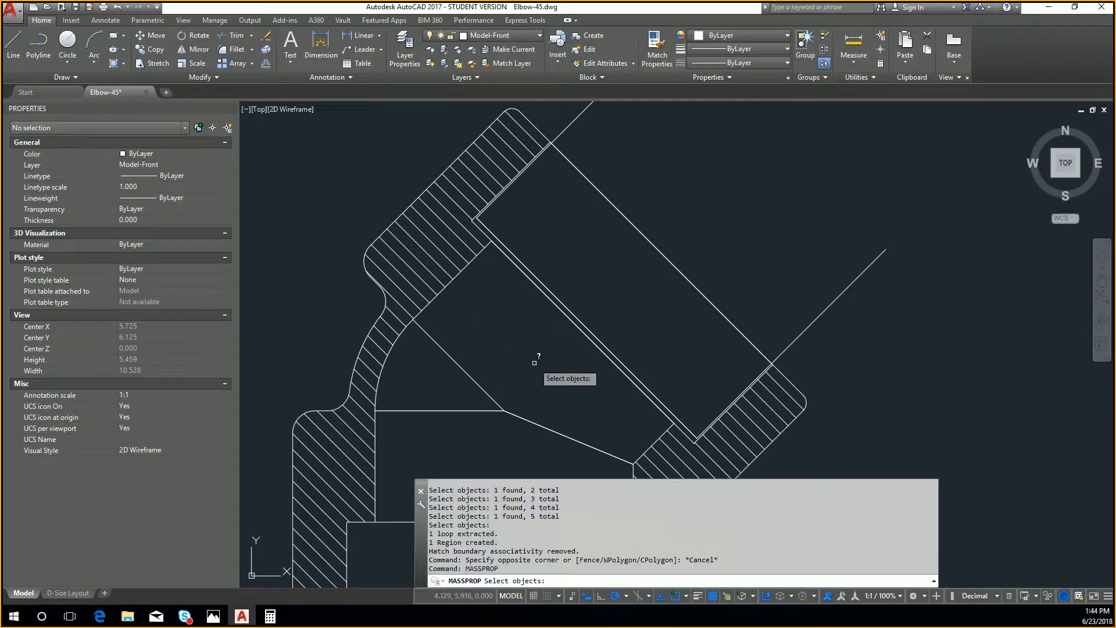
{"action": "left_click", "coordinate": [473, 378]}
{"action": "right_click", "coordinate": [504, 366]}
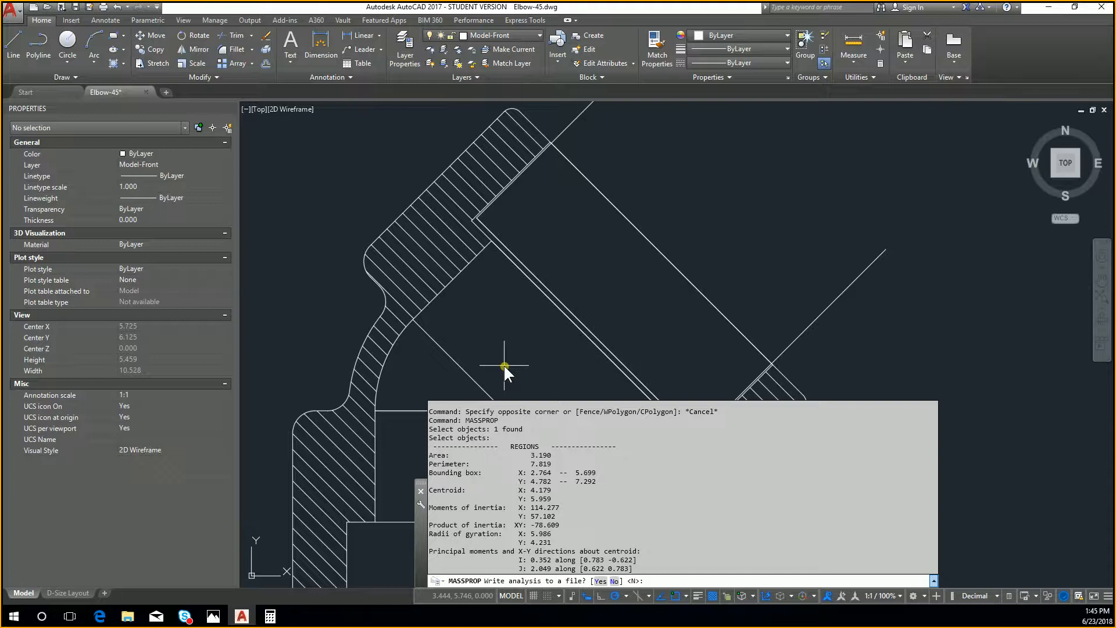
{"action": "key", "text": "Escape"}
{"action": "key", "text": "Escape"}
{"action": "key", "text": "Escape"}
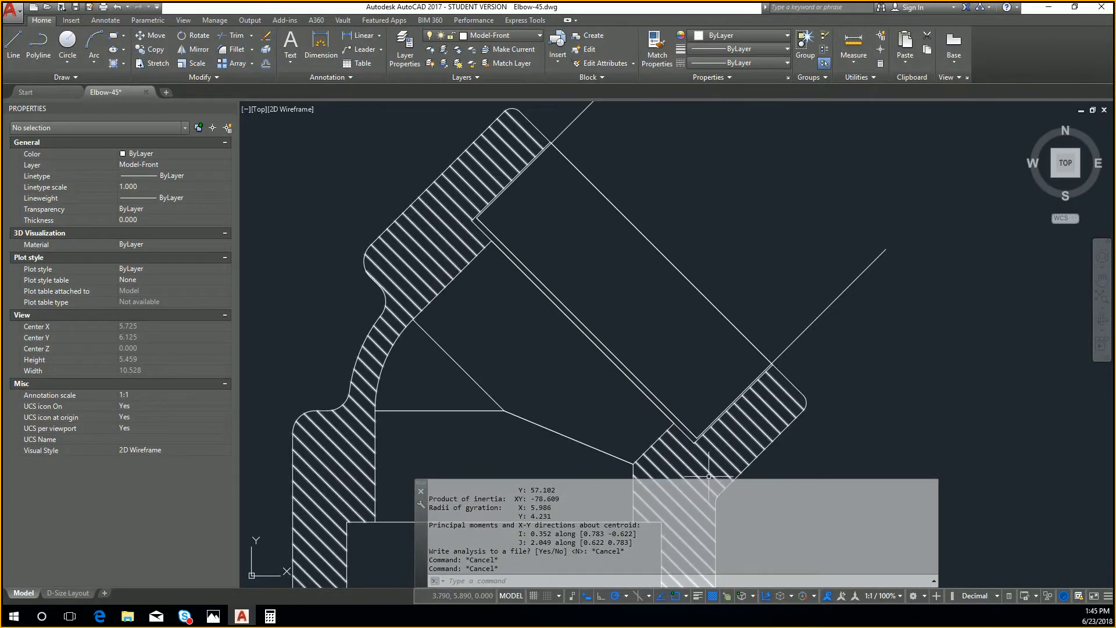
Try to create a region from the outer-bend arc, the horizontal bore line and the angled region's adjoining edge
{"action": "middle_click_drag", "start_coordinate": [558, 500], "coordinate": [675, 361]}
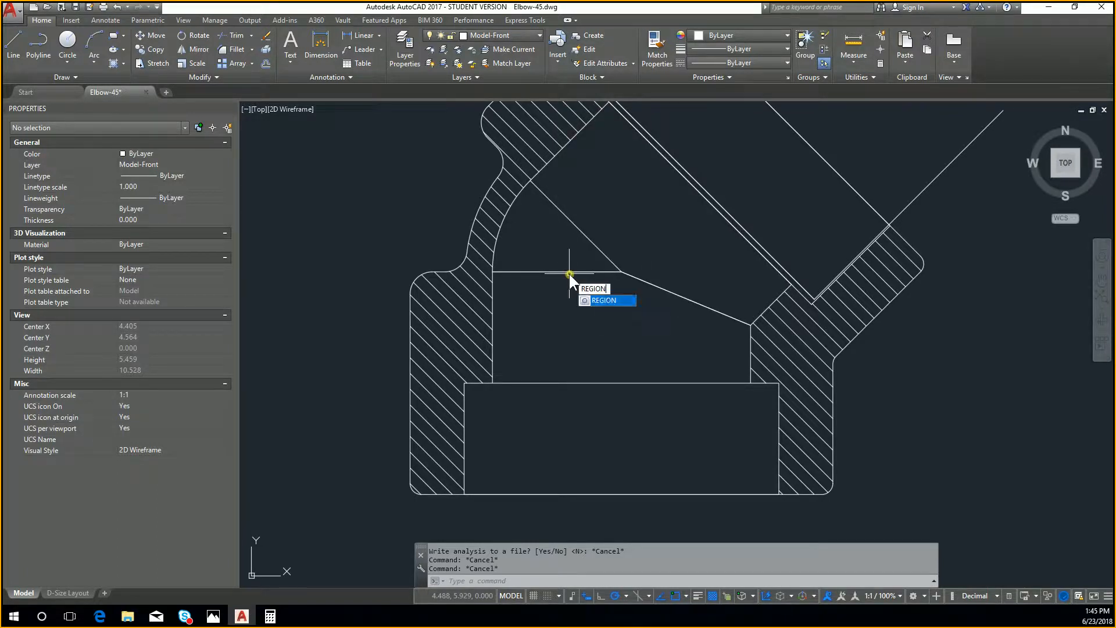
{"action": "key", "text": "Return"}
{"action": "scroll", "coordinate": [545, 262], "scroll_direction": "up", "scroll_amount": 2}
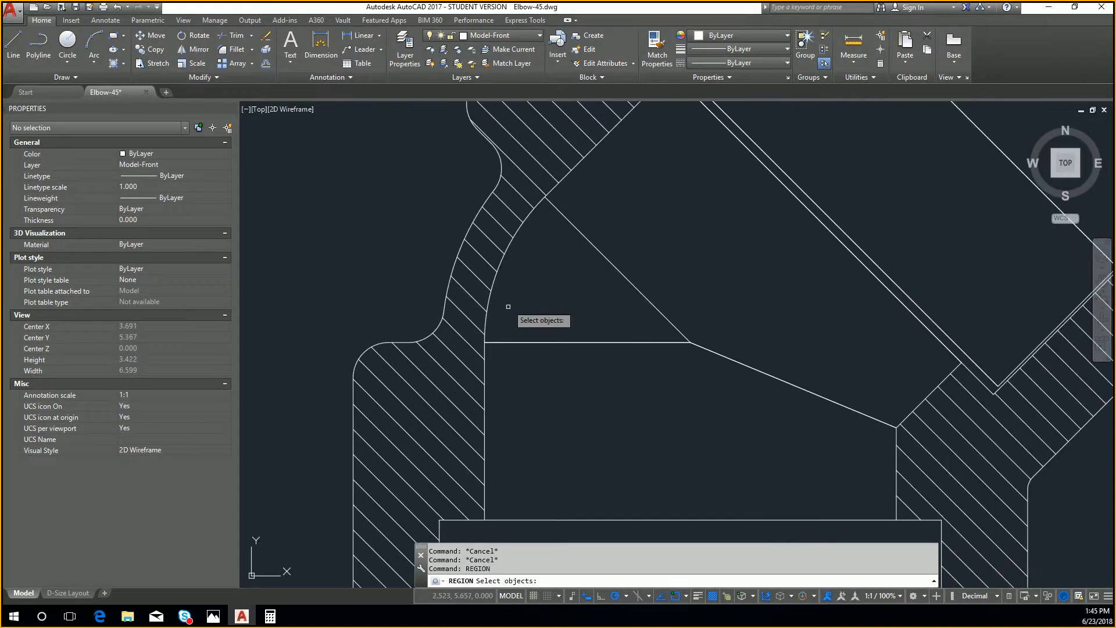
{"action": "left_click", "coordinate": [519, 342]}
{"action": "left_click", "coordinate": [493, 279]}
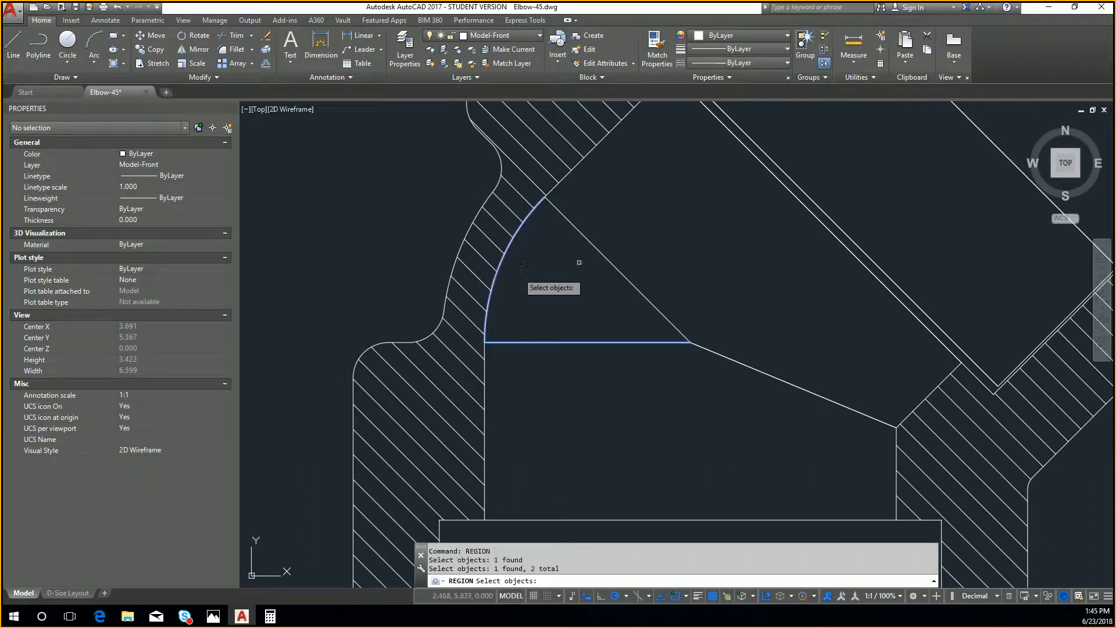
{"action": "left_click", "coordinate": [594, 245]}
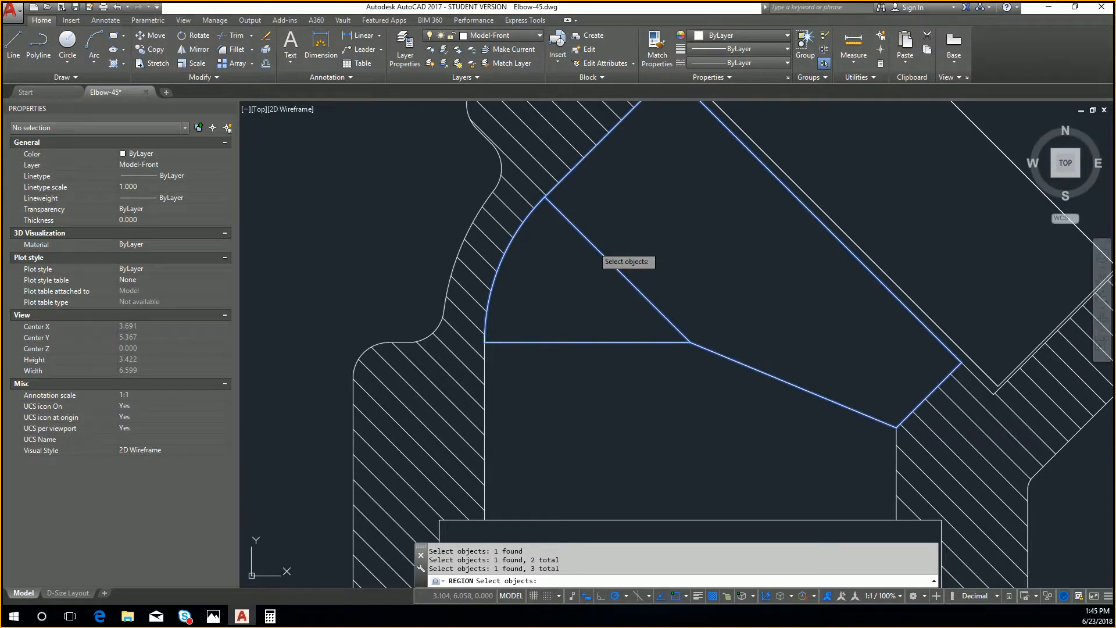
{"action": "key", "text": "Return"}
Draw a line over the angled region's edge, from the bore's central corner to the upper end of the outer-bend arc
{"action": "type", "text": "L"}
{"action": "key", "text": "Return"}
{"action": "left_click", "coordinate": [691, 342]}
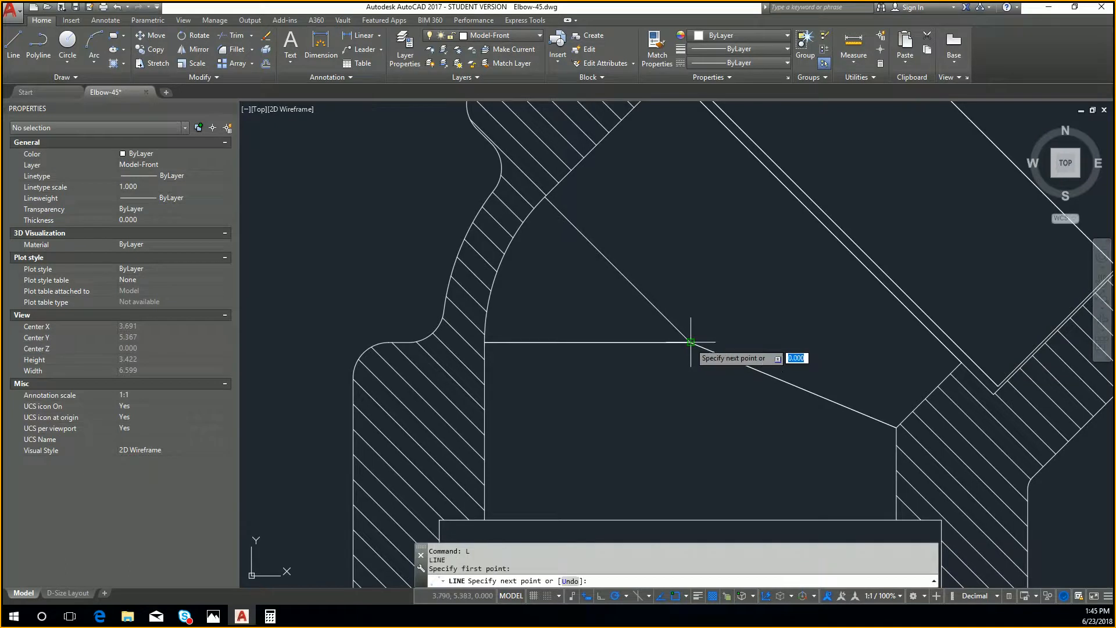
{"action": "left_click", "coordinate": [544, 196]}
{"action": "key", "text": "Escape"}
{"action": "key", "text": "Escape"}
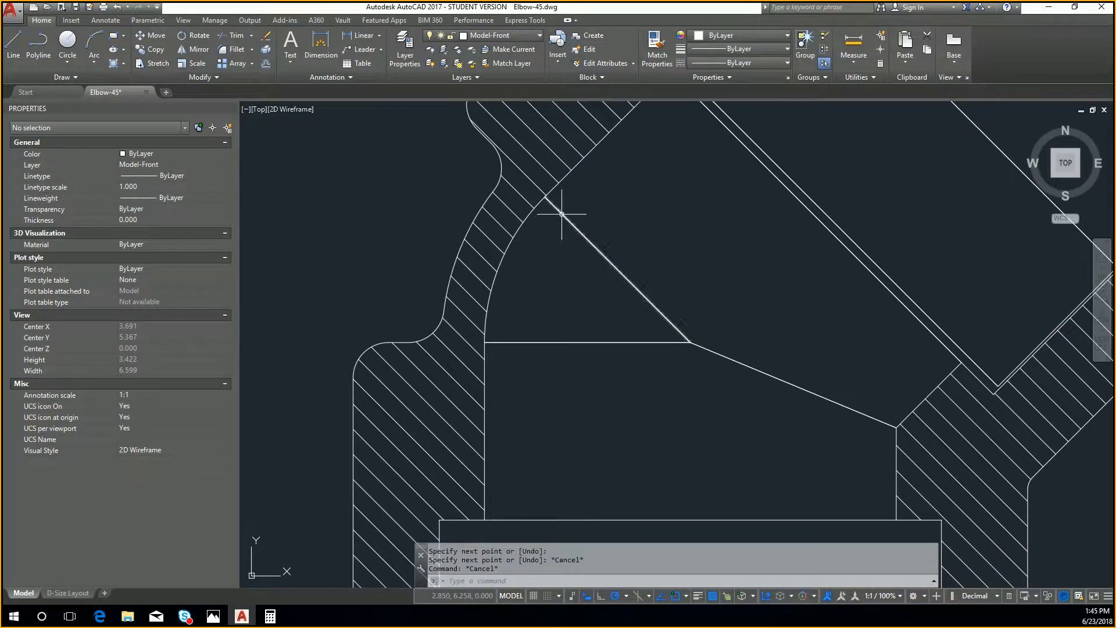
Create a wedge-shaped region from the new slanted line, the outer-bend arc and the horizontal bore line
{"action": "type", "text": "reg"}
{"action": "key", "text": "Return"}
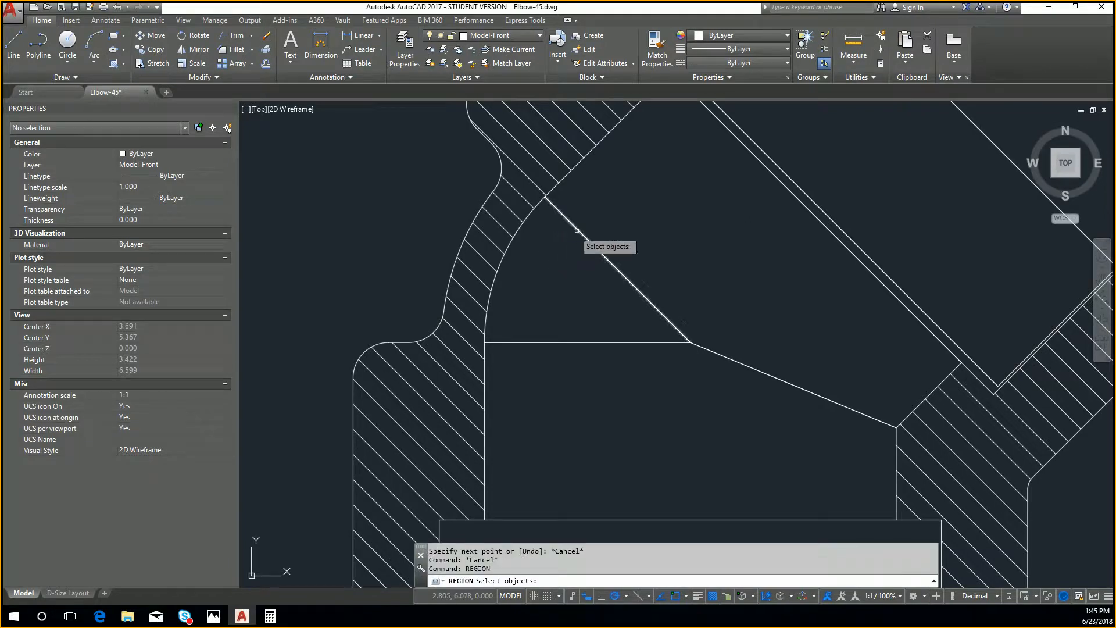
{"action": "left_click", "coordinate": [576, 231]}
{"action": "left_click", "coordinate": [530, 214]}
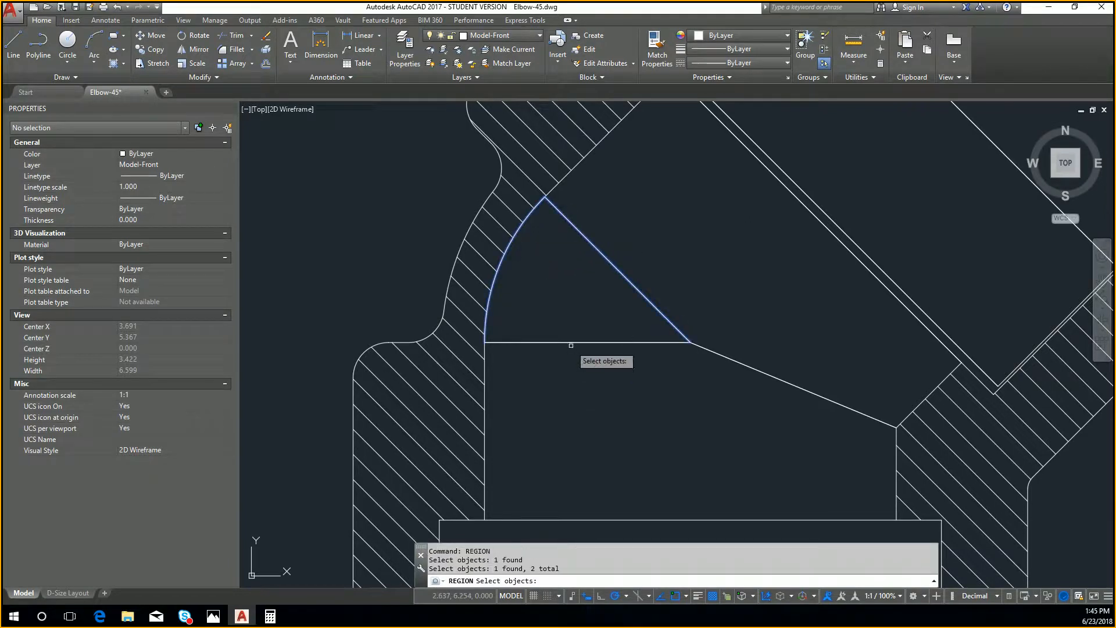
{"action": "left_click", "coordinate": [570, 344]}
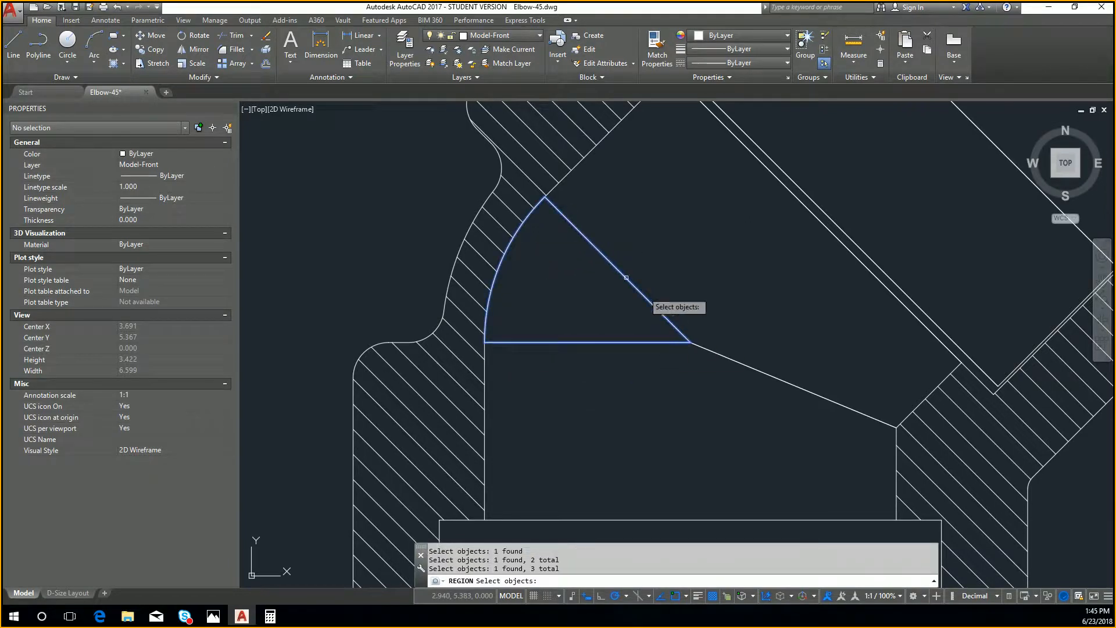
{"action": "key", "text": "Return"}
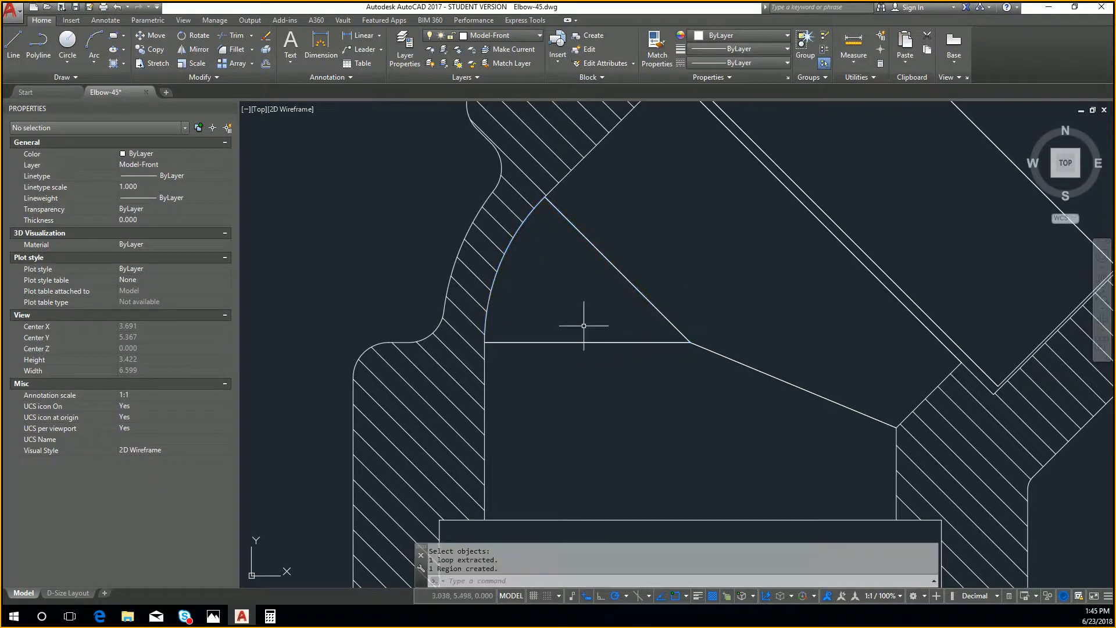
List the mass properties of the wedge-shaped bend region with MASSPROP, without writing the analysis to a file
{"action": "left_click", "coordinate": [593, 342]}
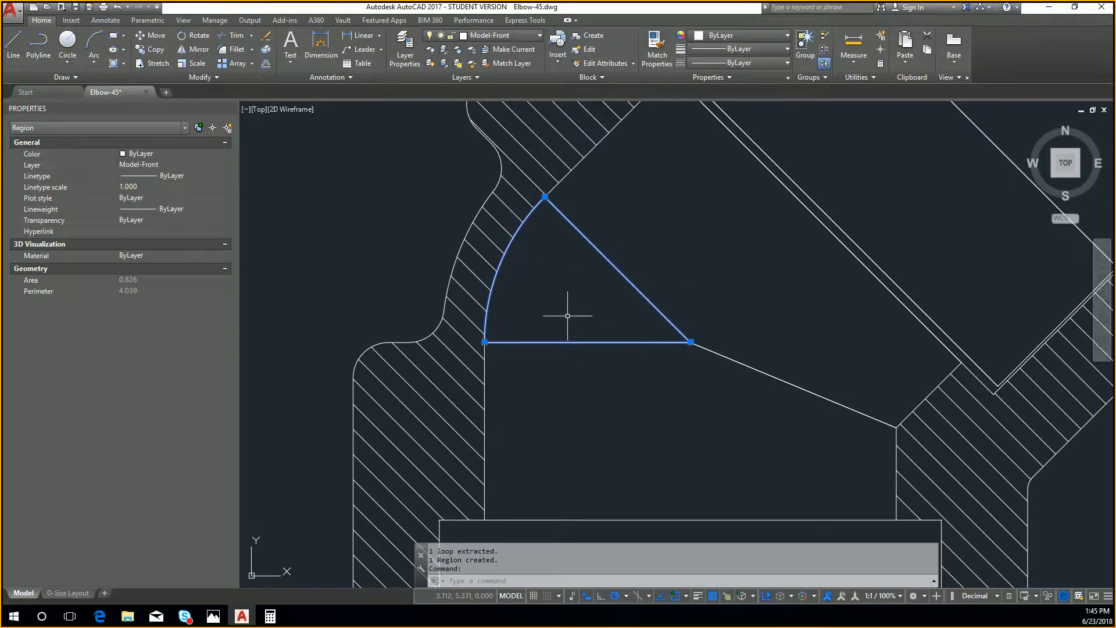
{"action": "type", "text": "massprop"}
{"action": "key", "text": "Return"}
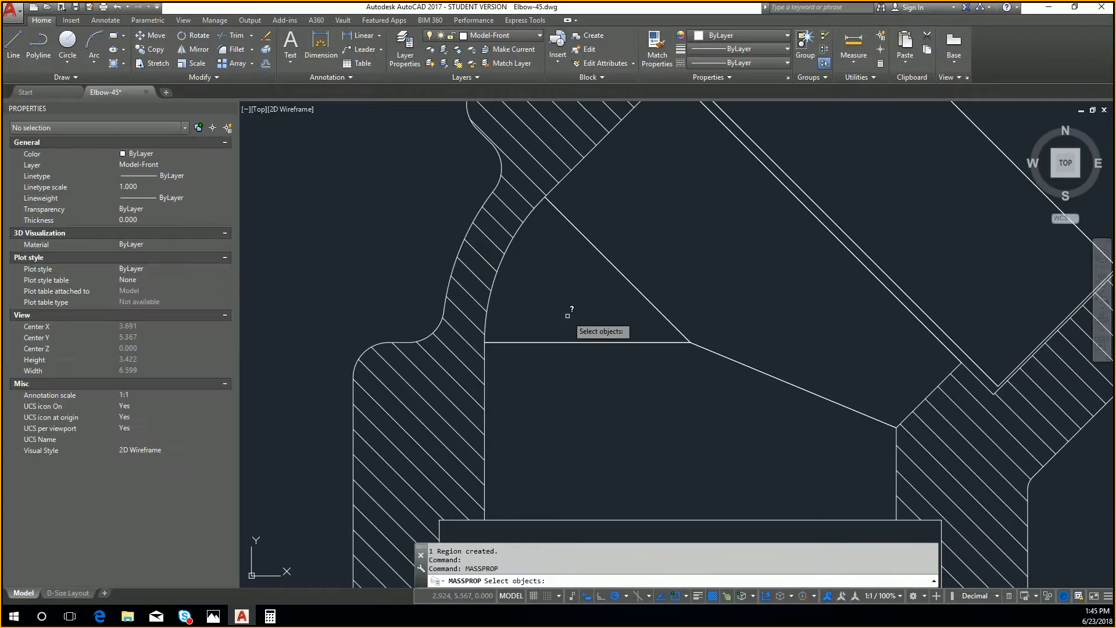
{"action": "left_click", "coordinate": [569, 332]}
{"action": "key", "text": "Return"}
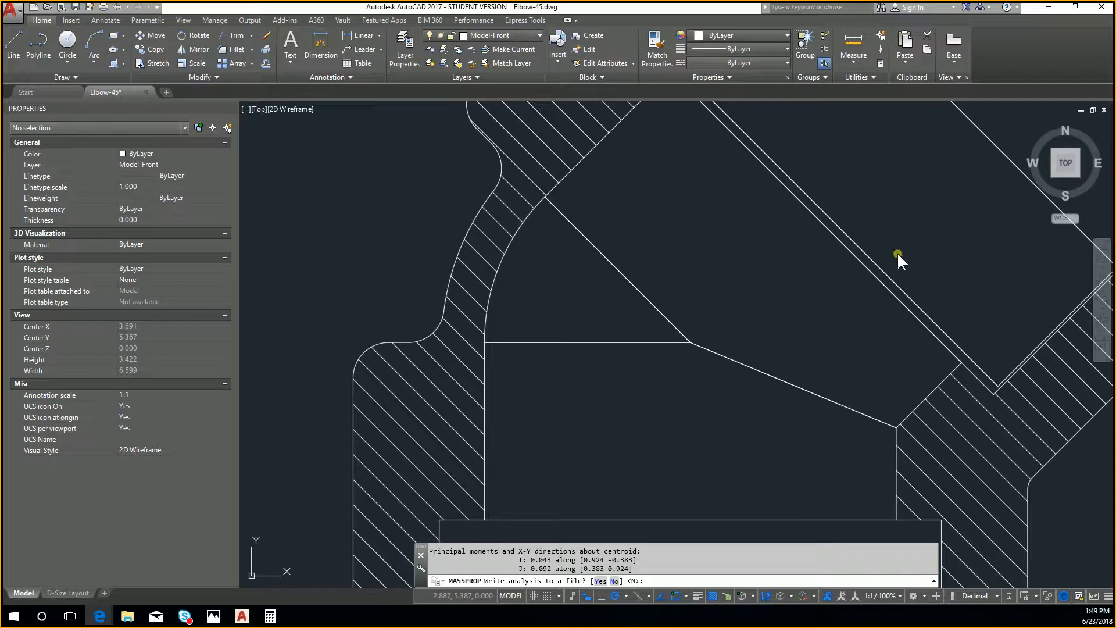
{"action": "scroll", "coordinate": [897, 253], "scroll_direction": "down", "scroll_amount": 4}
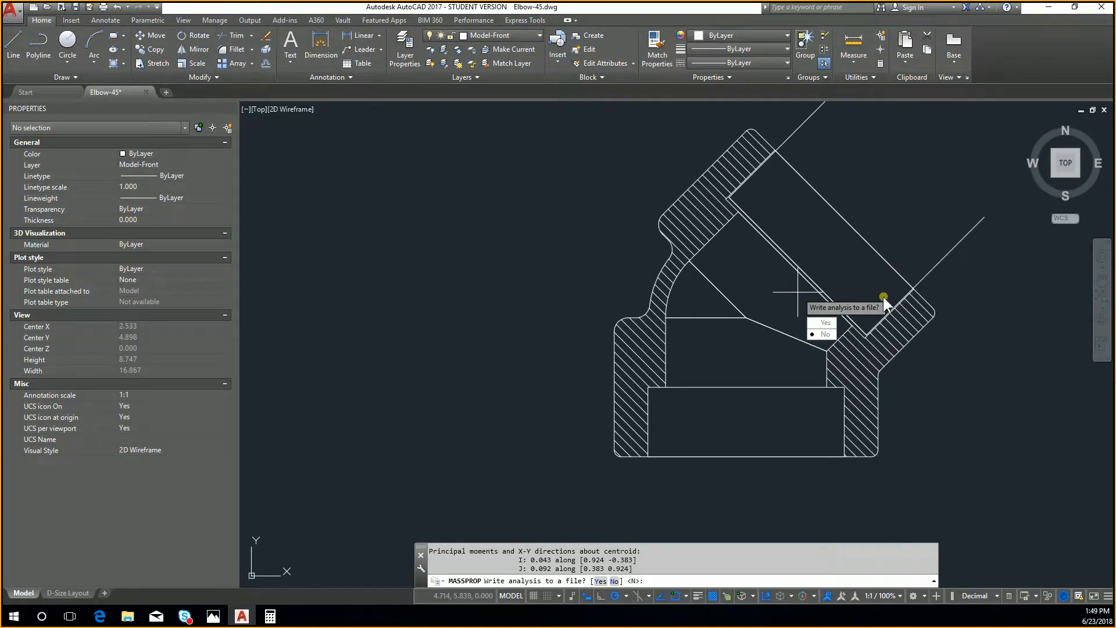
{"action": "key", "text": "Escape"}
{"action": "key", "text": "Escape"}
{"action": "key", "text": "Escape"}
{"action": "key", "text": "Escape"}
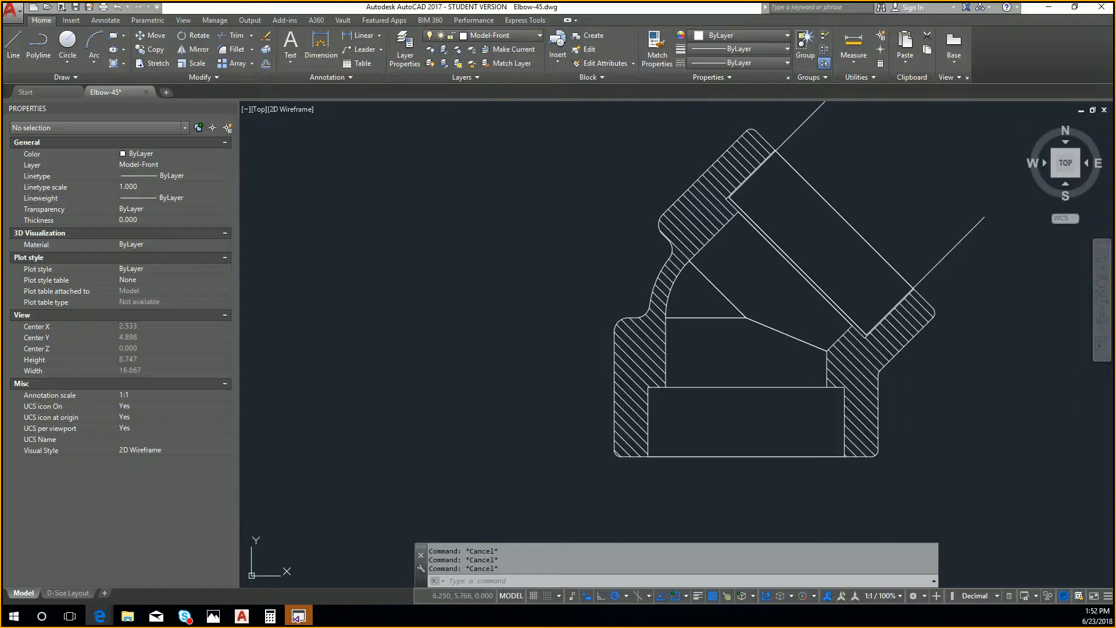
{"action": "scroll", "coordinate": [788, 387], "scroll_direction": "up", "scroll_amount": 4}
{"action": "scroll", "coordinate": [797, 384], "scroll_direction": "down", "scroll_amount": 8}
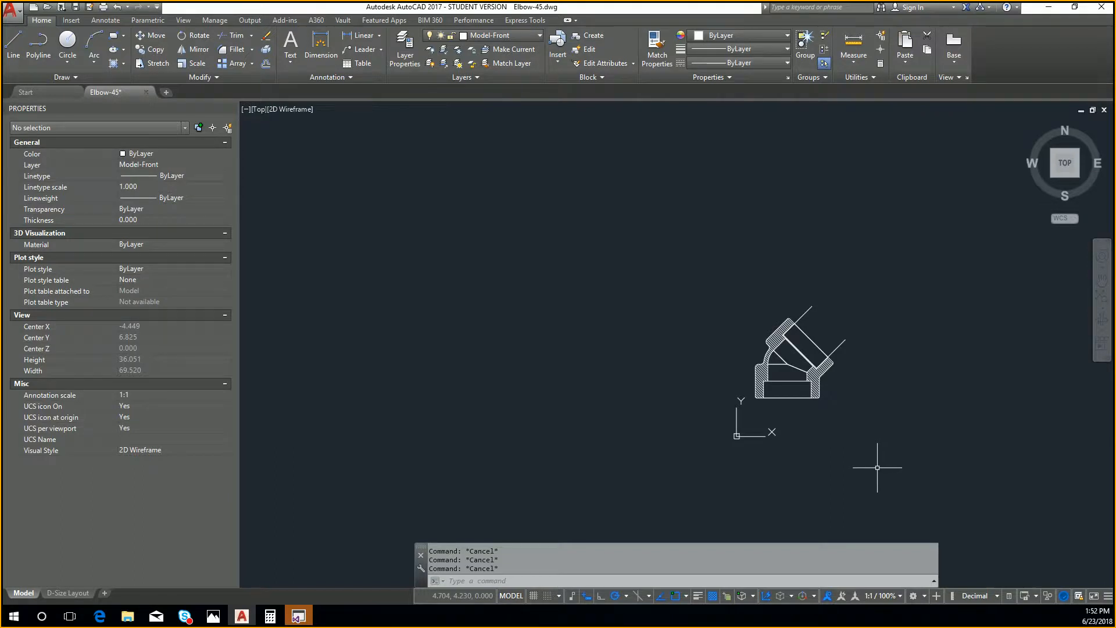
{"action": "mouse_move", "coordinate": [788, 451]}
{"action": "middle_mouse_down"}
{"action": "mouse_move", "coordinate": [801, 431]}
{"action": "mouse_move", "coordinate": [303, 575]}
{"action": "middle_mouse_up"}
{"action": "middle_click_drag", "start_coordinate": [679, 425], "coordinate": [796, 246]}
{"action": "middle_click_drag", "start_coordinate": [485, 456], "coordinate": [665, 377]}
{"action": "scroll", "coordinate": [603, 442], "scroll_direction": "up", "scroll_amount": 2}
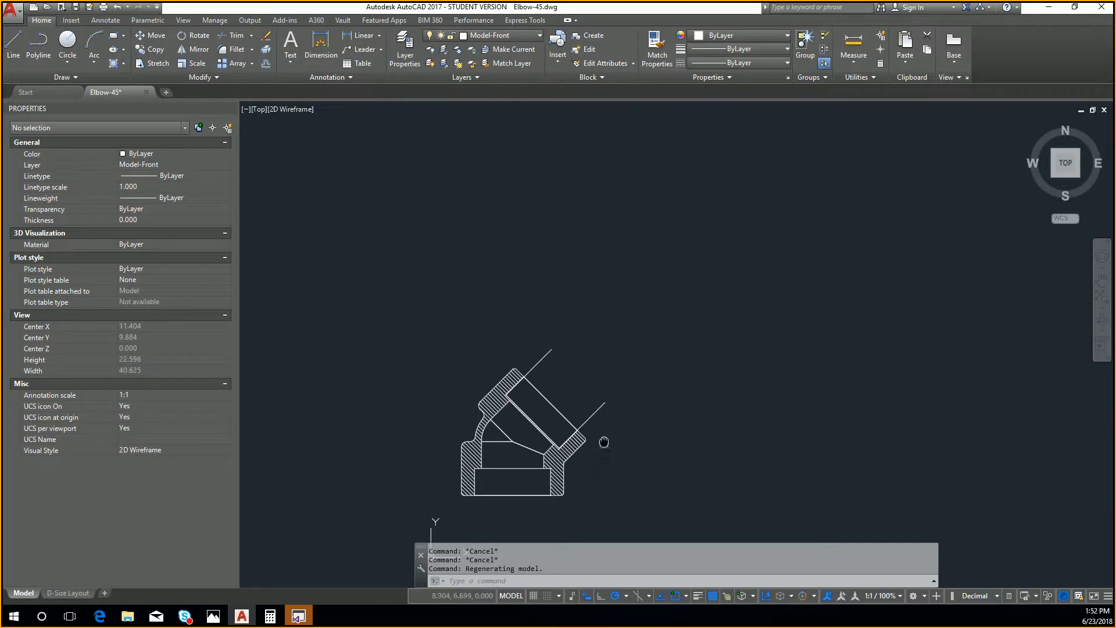
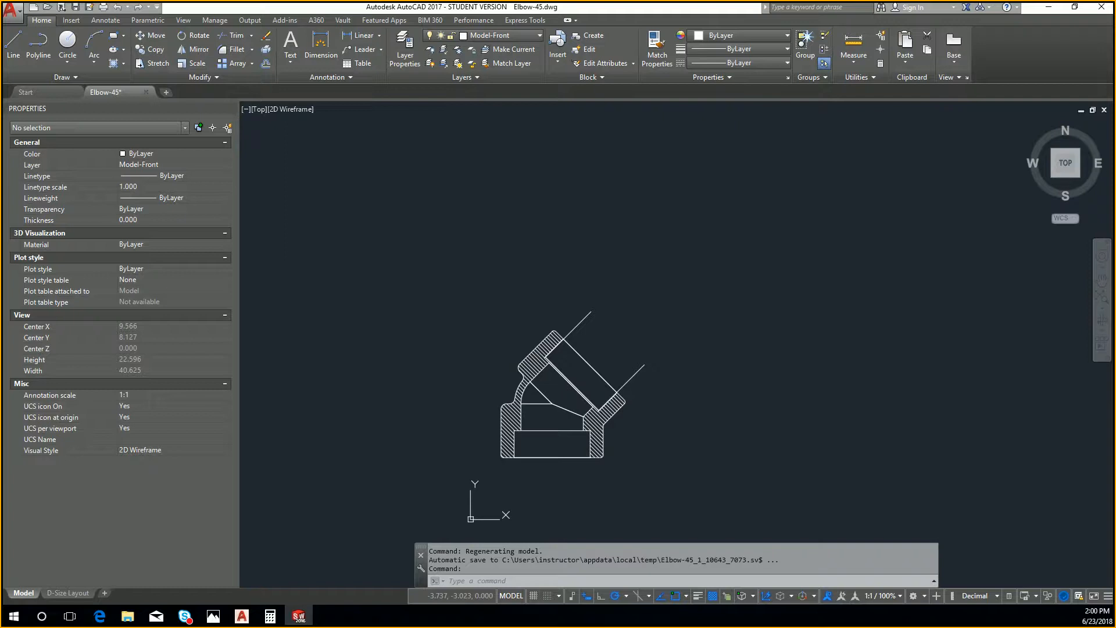
Switch to the 90deg lr inch elbow part in SOLIDWORKS and section it on the front plane, viewed from the front
{"action": "left_click_drag", "start_coordinate": [950, 304], "coordinate": [445, 12]}
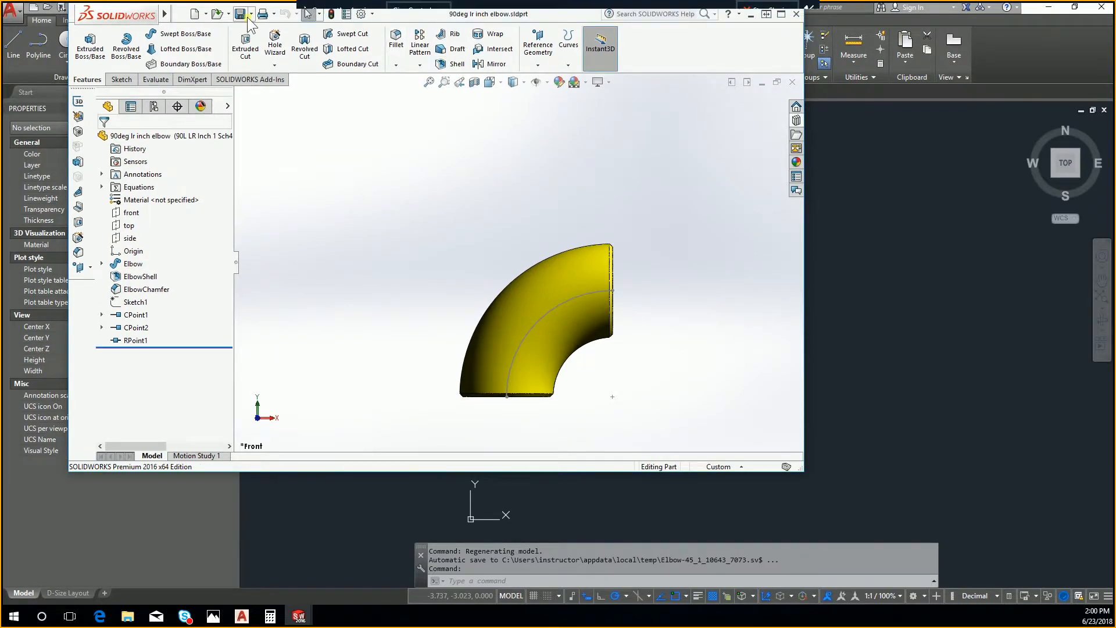
{"action": "double_click", "coordinate": [419, 12]}
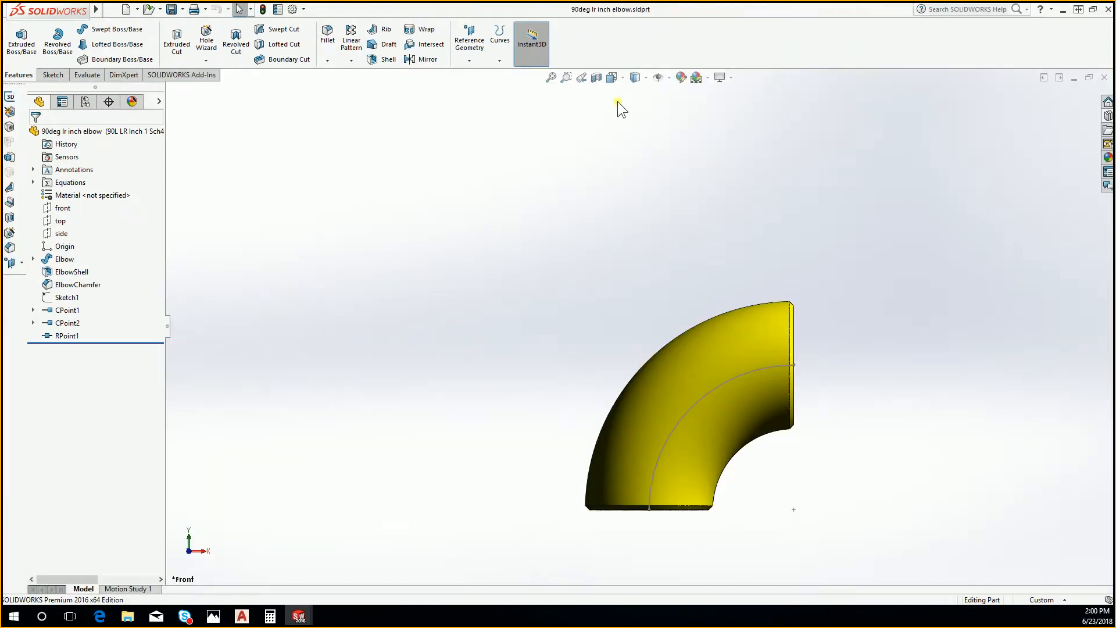
{"action": "left_click", "coordinate": [598, 78]}
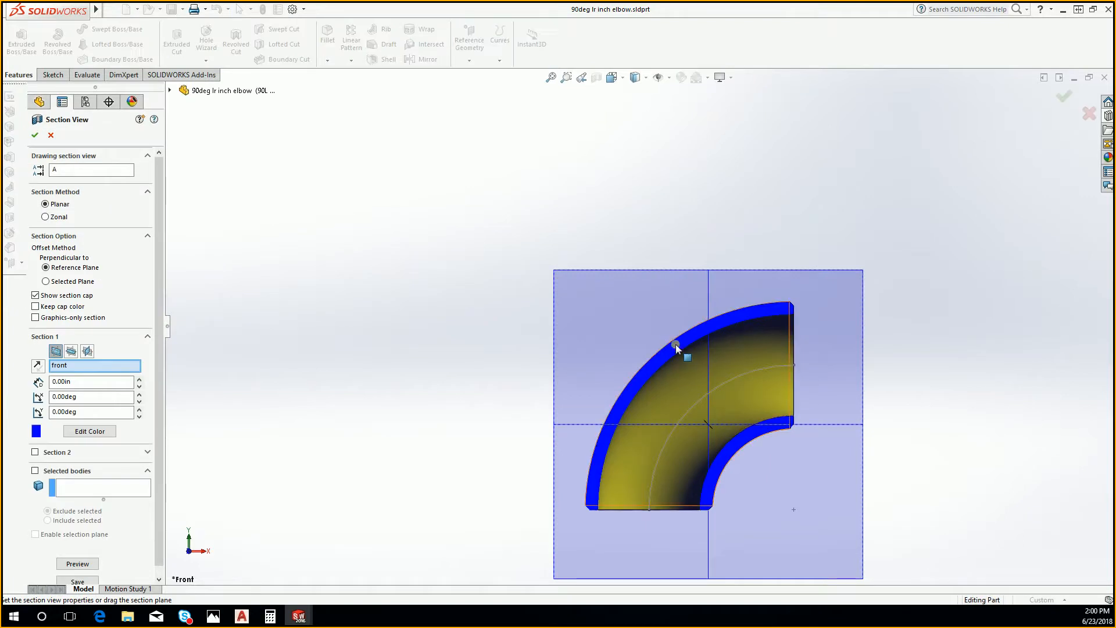
{"action": "left_click", "coordinate": [1065, 96]}
{"action": "key", "text": "space"}
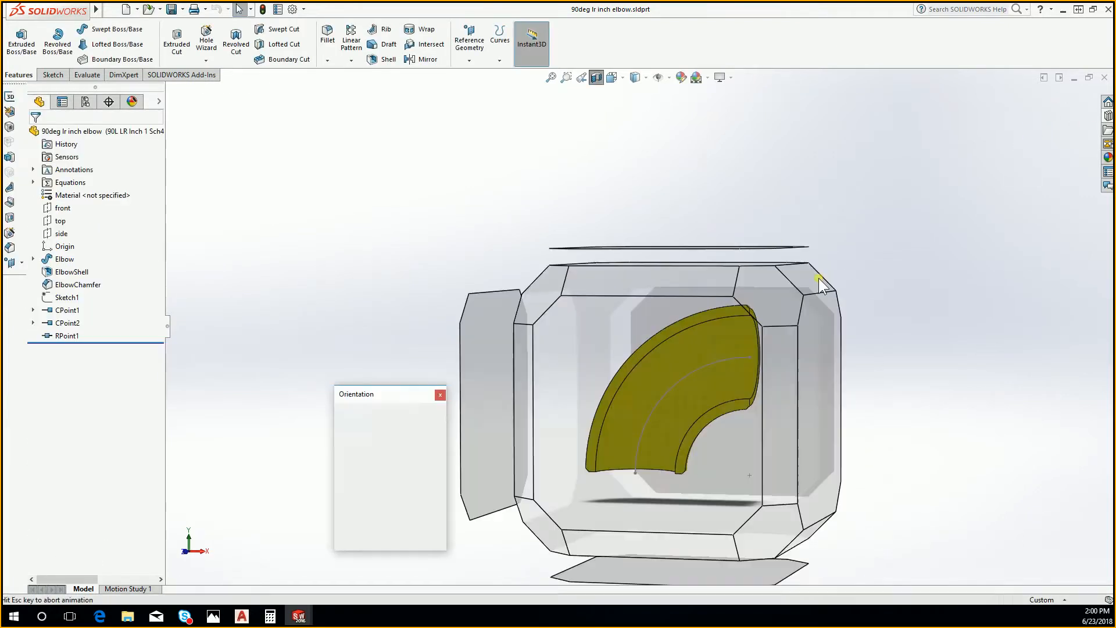
{"action": "left_click", "coordinate": [620, 342]}
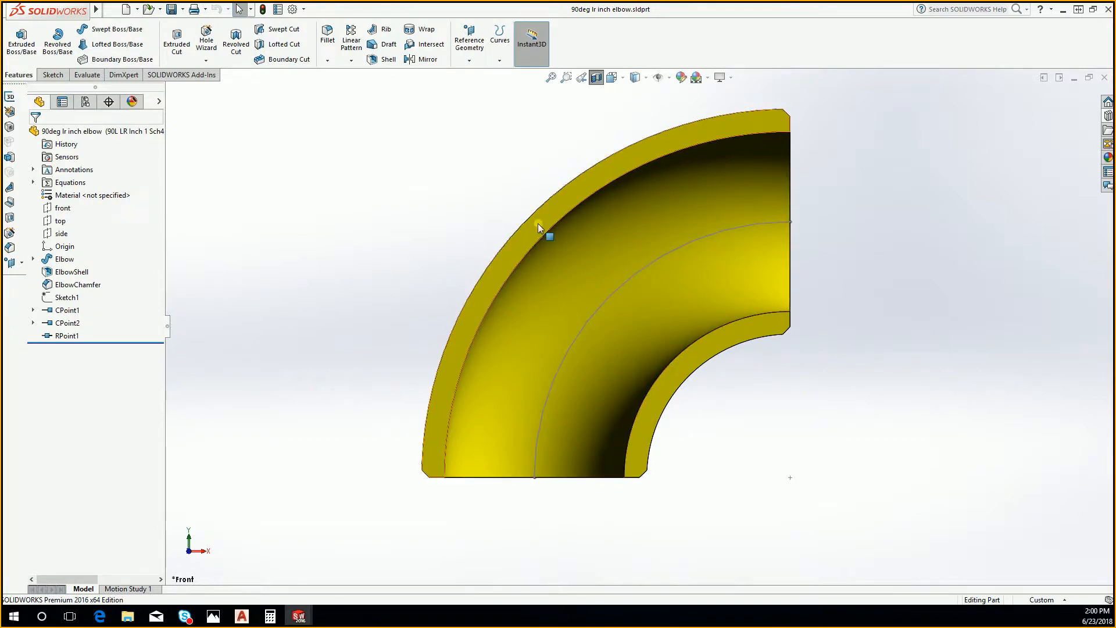
Reopen the elbow's front-plane section view and examine the cut from the side and from the front
{"action": "left_click", "coordinate": [523, 235]}
{"action": "middle_click_drag", "start_coordinate": [601, 258], "coordinate": [534, 264]}
{"action": "left_click", "coordinate": [596, 77]}
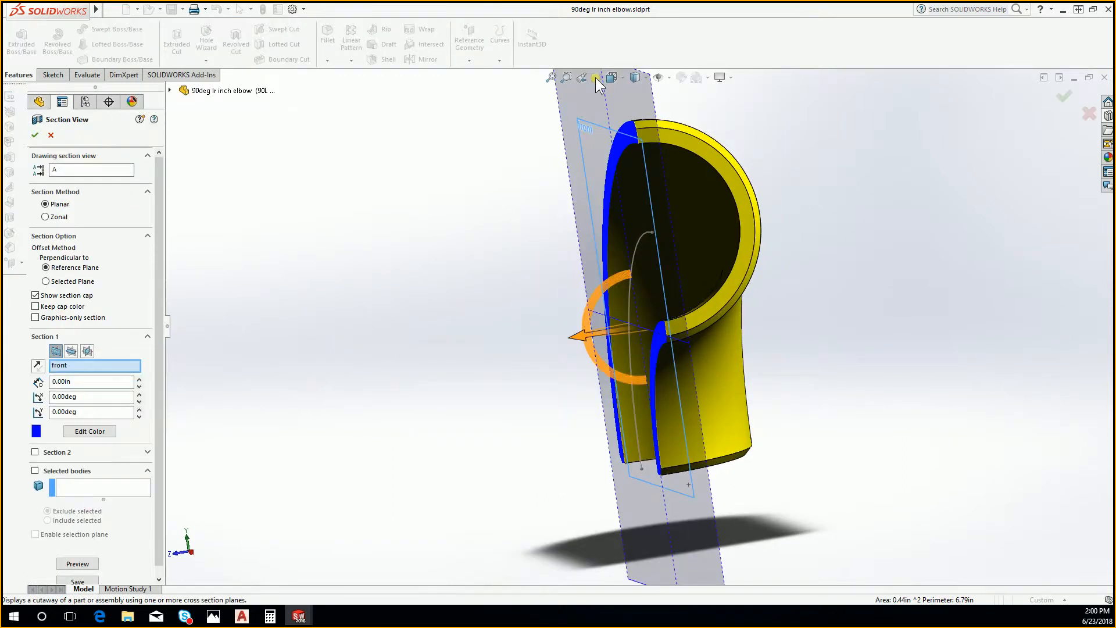
{"action": "middle_click_drag", "start_coordinate": [731, 290], "coordinate": [785, 267]}
{"action": "key", "text": "space"}
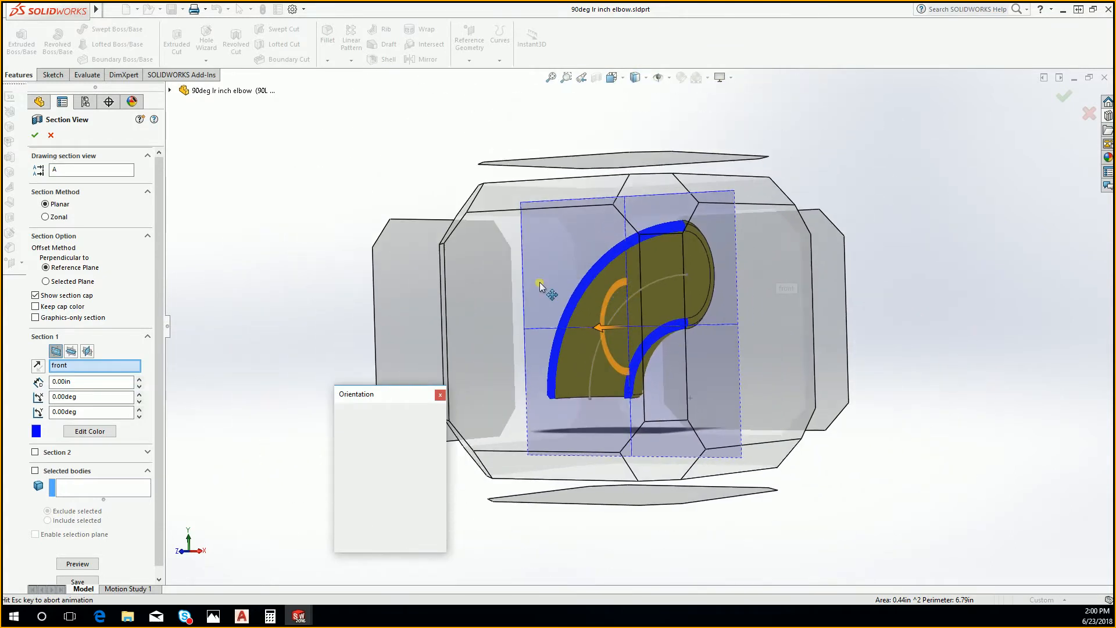
{"action": "left_click", "coordinate": [547, 293]}
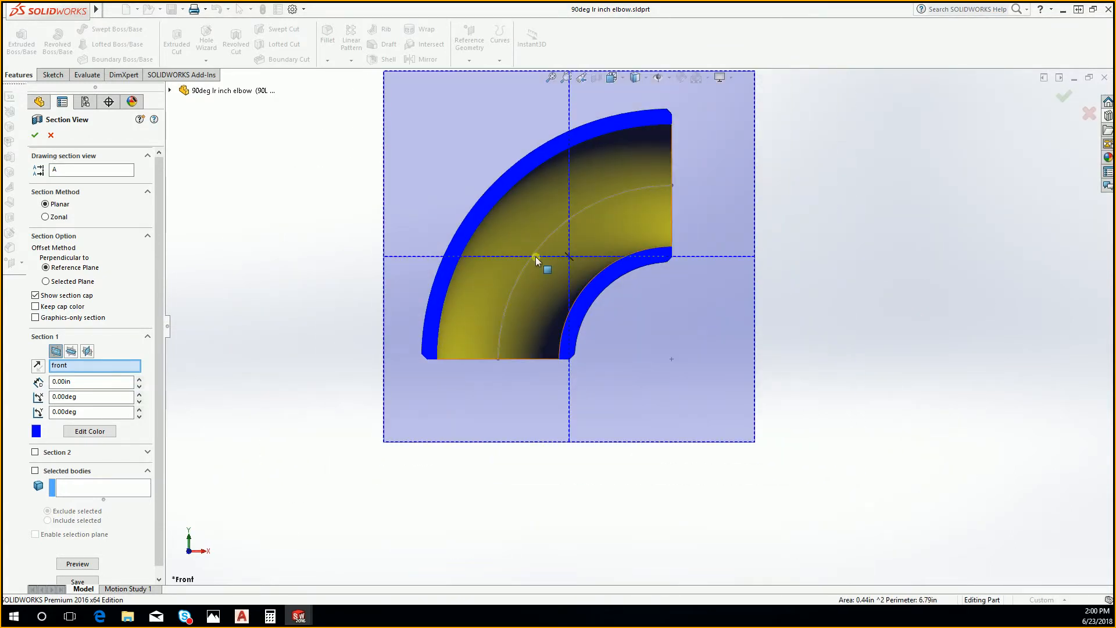
{"action": "key", "text": "f"}
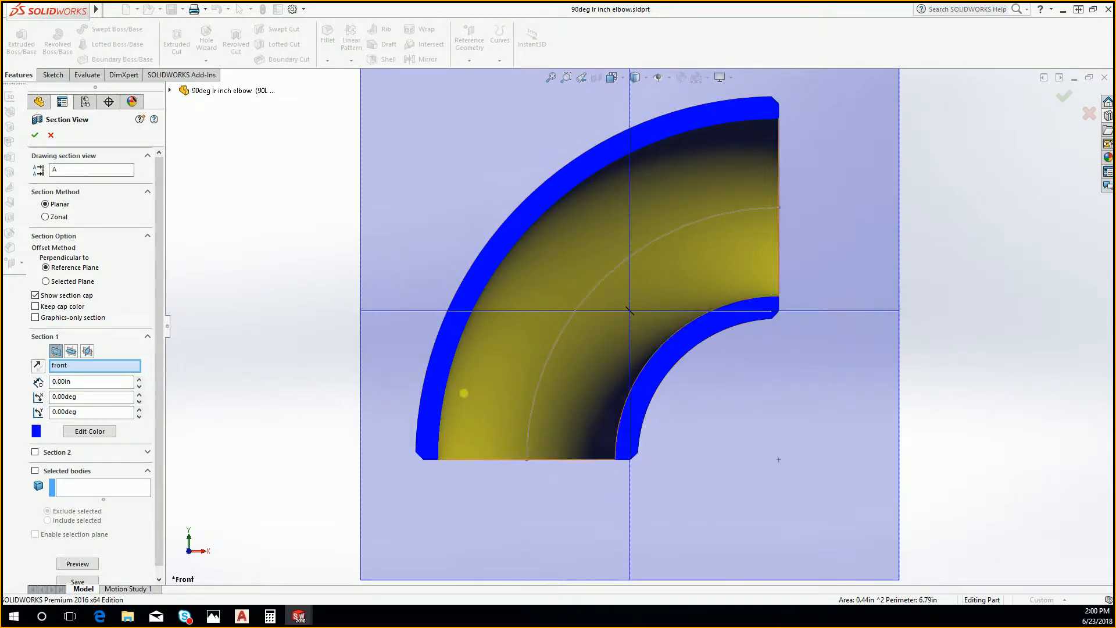
Place the sectioned SOLIDWORKS elbow beside the Elbow-45 drawing in AutoCAD and compare their wall sections
{"action": "double_click", "coordinate": [884, 13]}
{"action": "mouse_move", "coordinate": [518, 14]}
{"action": "left_mouse_down"}
{"action": "mouse_move", "coordinate": [1094, 187]}
{"action": "mouse_move", "coordinate": [1115, 156]}
{"action": "mouse_move", "coordinate": [1114, 108]}
{"action": "left_mouse_up"}
{"action": "scroll", "coordinate": [619, 398], "scroll_direction": "up", "scroll_amount": 5}
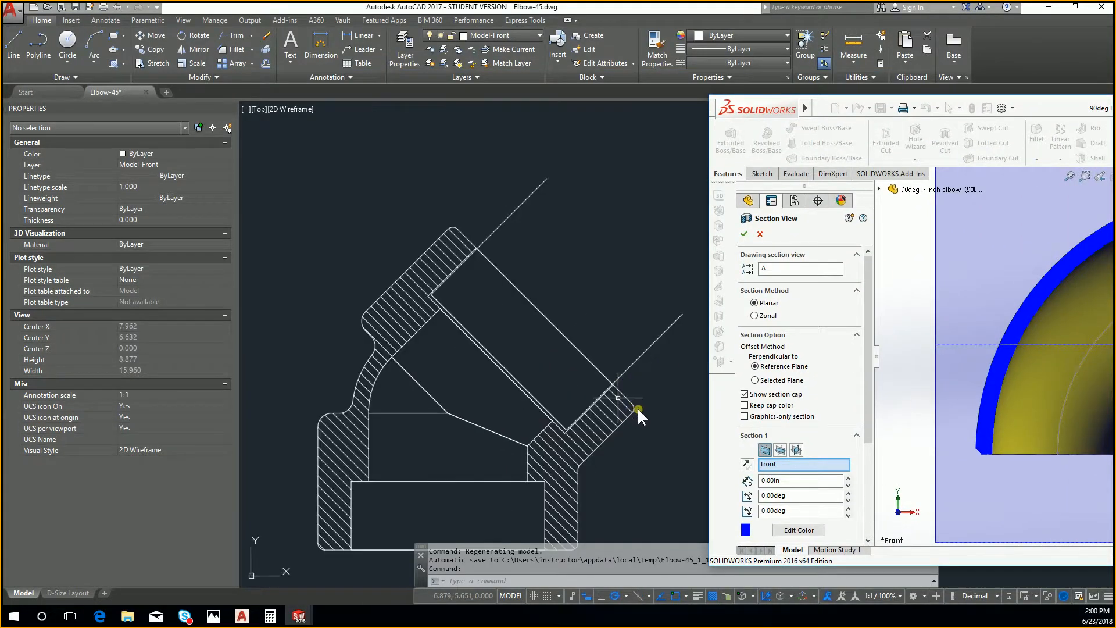
{"action": "left_click", "coordinate": [639, 410]}
{"action": "mouse_move", "coordinate": [1114, 104]}
{"action": "left_mouse_down"}
{"action": "mouse_move", "coordinate": [1065, 104]}
{"action": "mouse_move", "coordinate": [1041, 142]}
{"action": "left_mouse_up"}
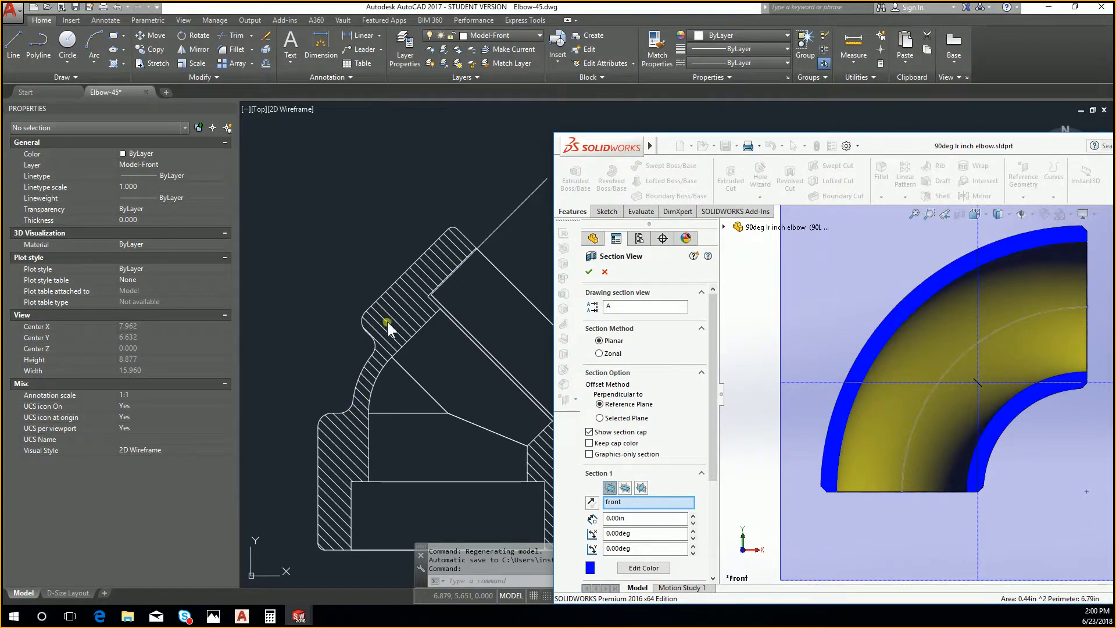
{"action": "left_click", "coordinate": [313, 485]}
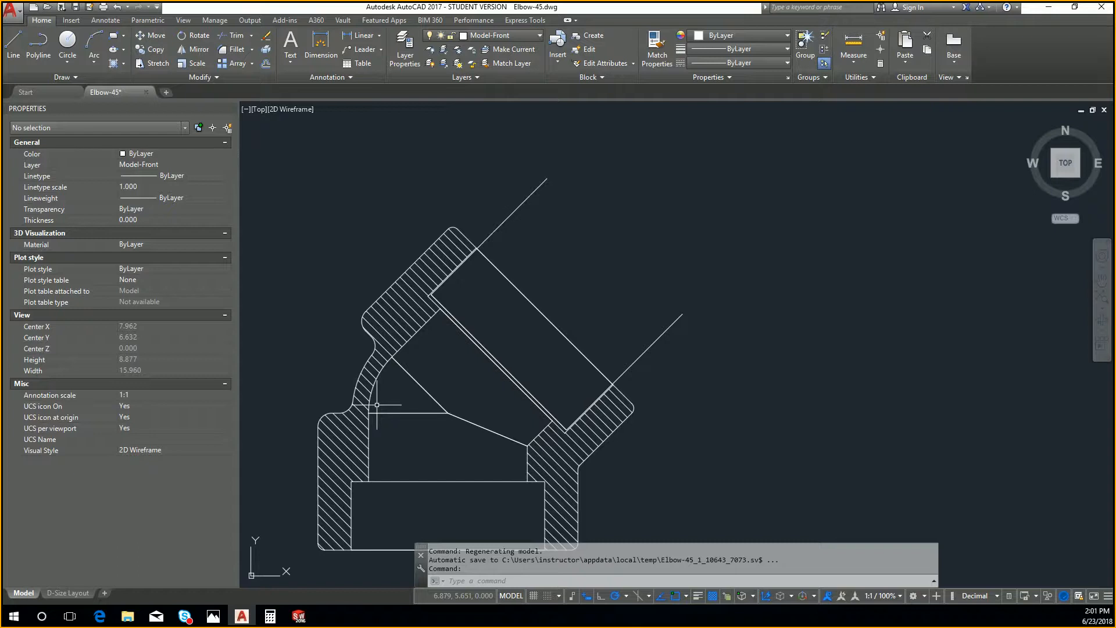
Return to the full-size SOLIDWORKS elbow, look at the section from the right side, and cancel the section view
{"action": "key", "text": "alt+Tab"}
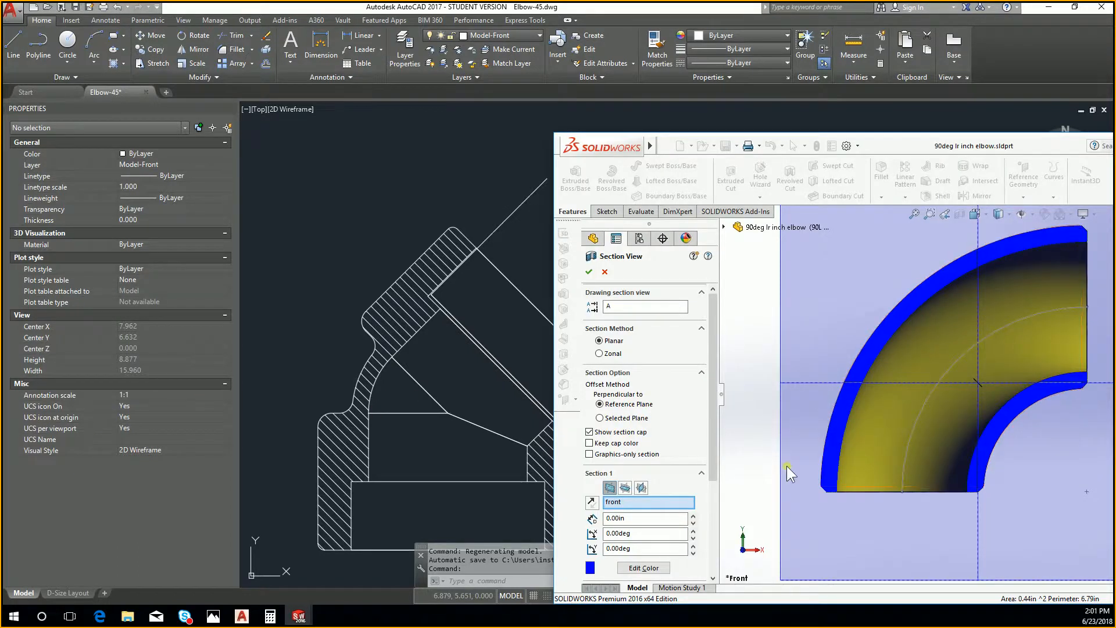
{"action": "left_click_drag", "start_coordinate": [901, 138], "coordinate": [894, 138]}
{"action": "double_click", "coordinate": [894, 139]}
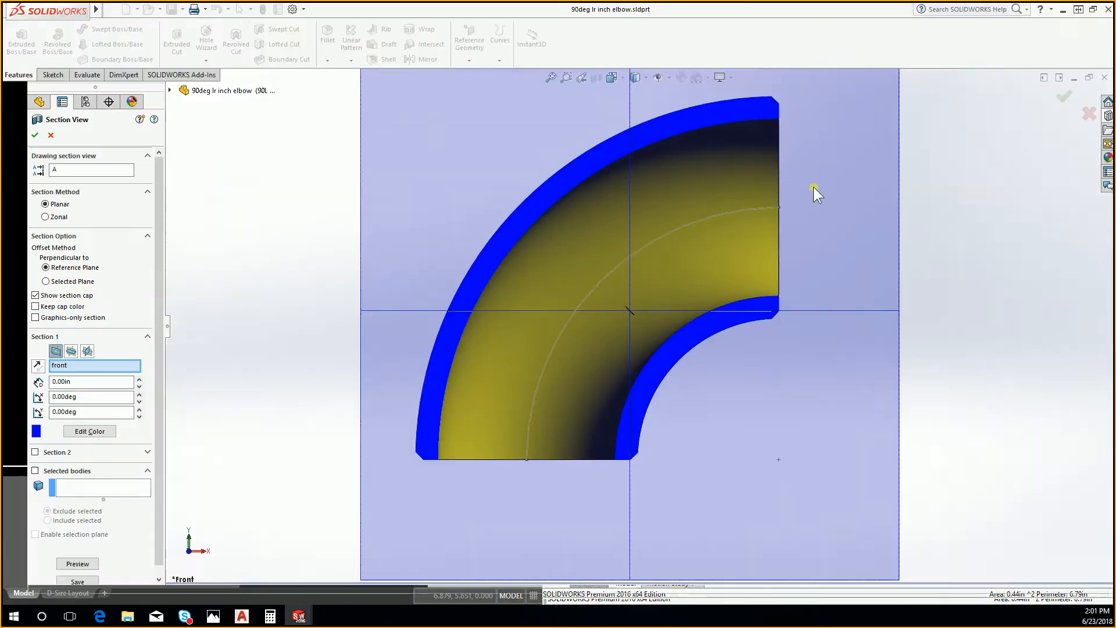
{"action": "key", "text": "space"}
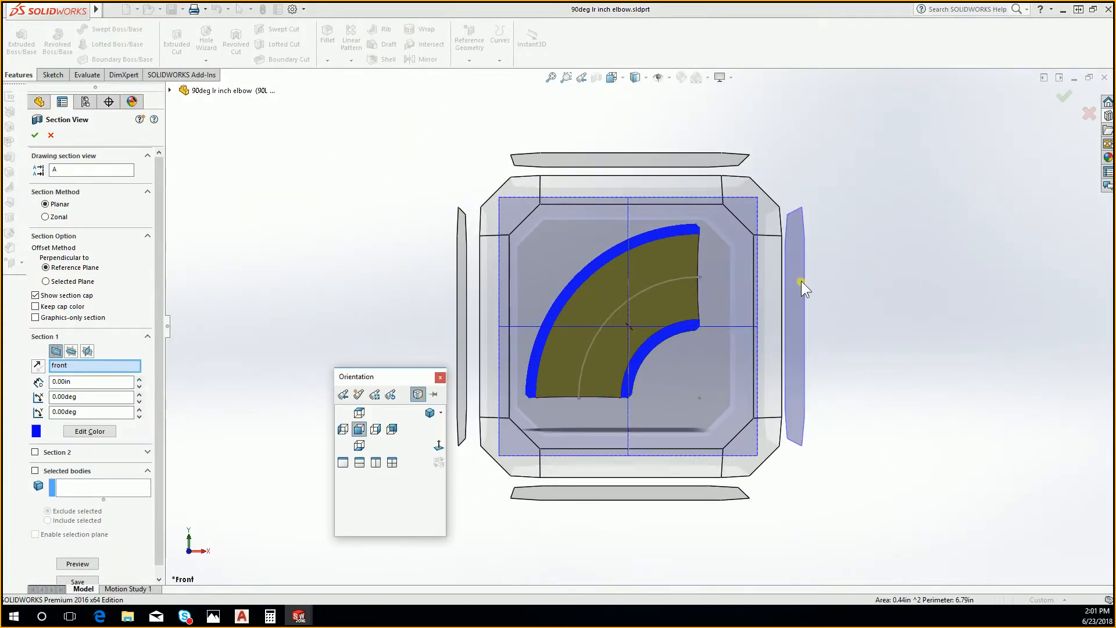
{"action": "left_click", "coordinate": [801, 281]}
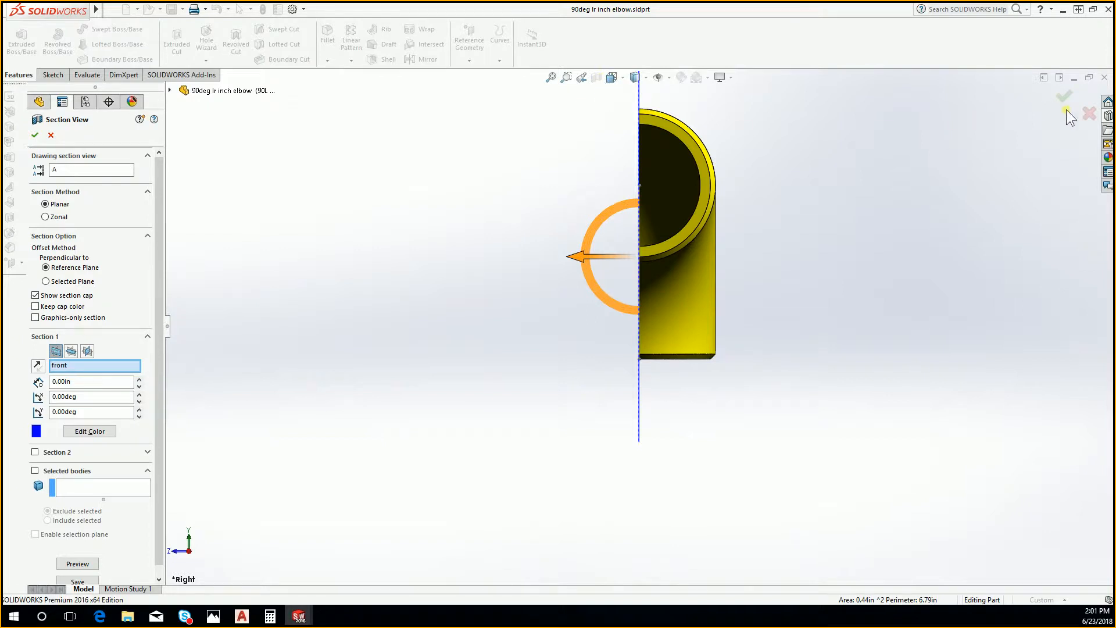
{"action": "left_click", "coordinate": [1089, 113]}
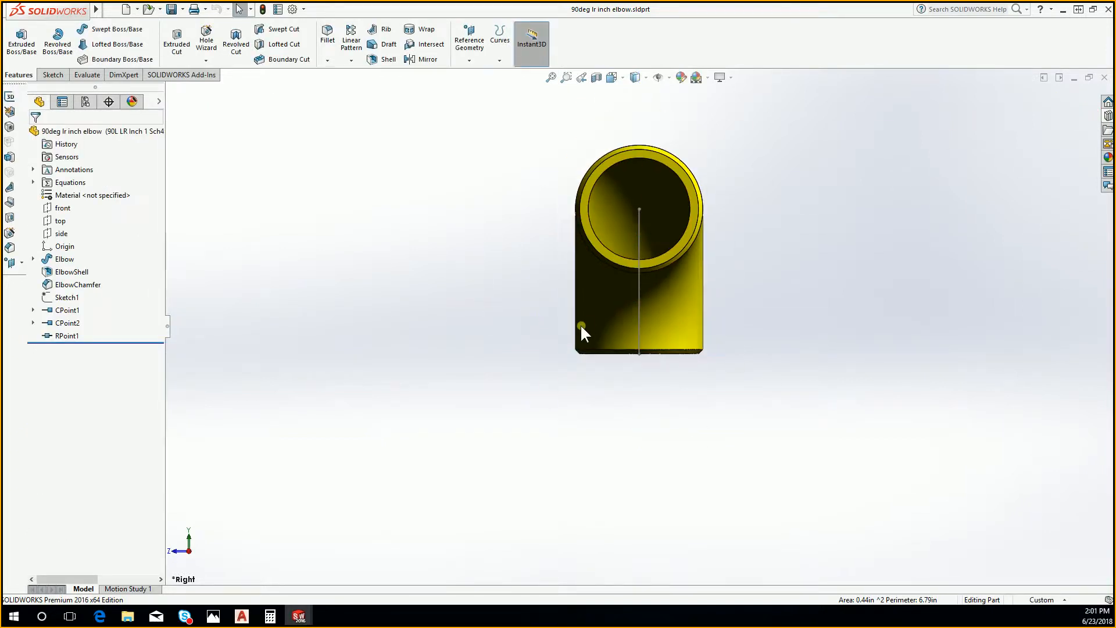
Examine the unsectioned elbow from the right side and obliquely from below, focusing on its two open ends
{"action": "scroll", "coordinate": [580, 323], "scroll_direction": "down", "scroll_amount": 2}
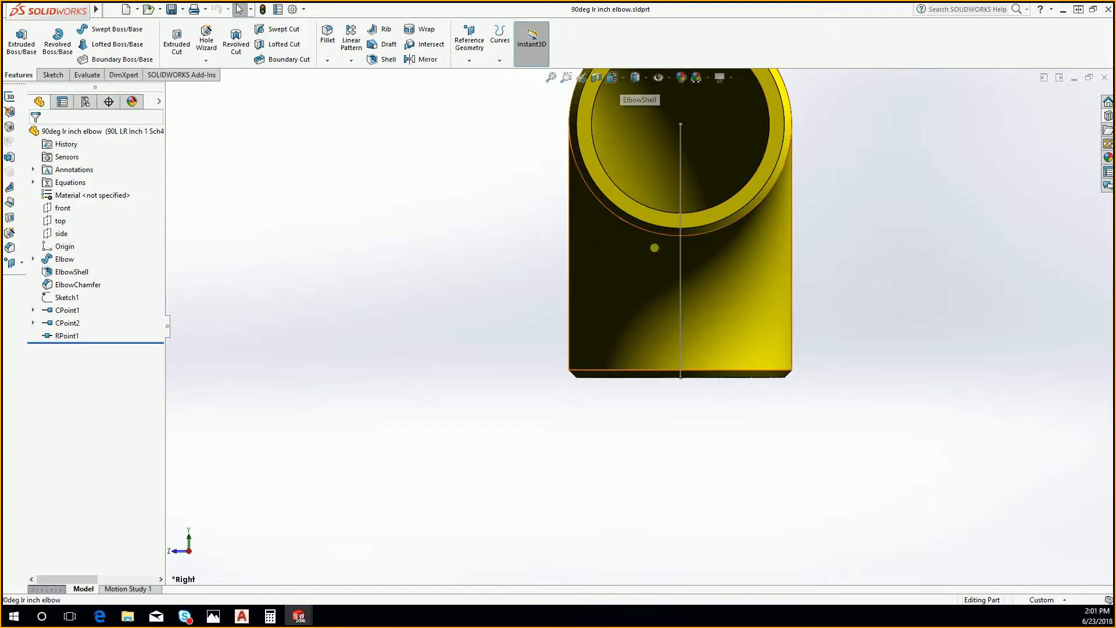
{"action": "middle_click_drag", "start_coordinate": [655, 247], "coordinate": [704, 194]}
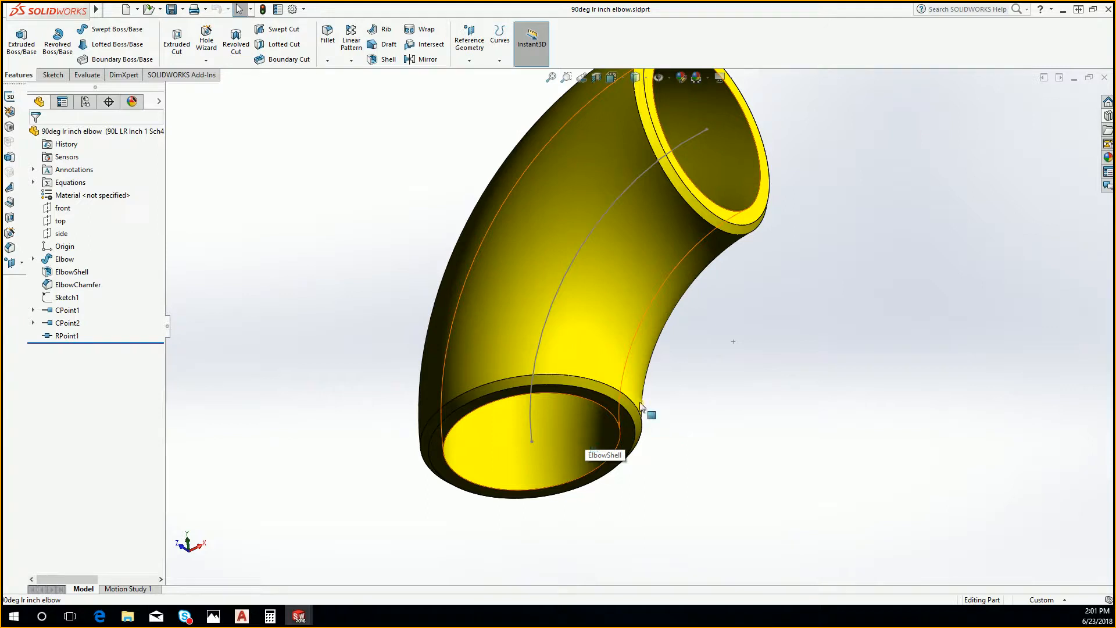
{"action": "key", "text": "space"}
{"action": "left_click", "coordinate": [746, 289]}
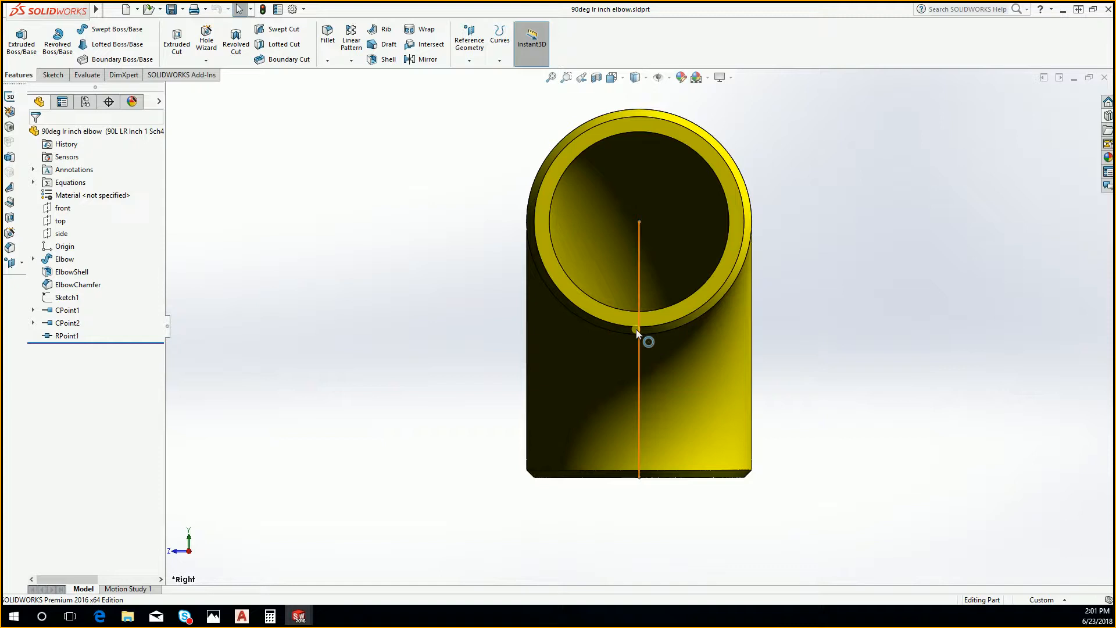
{"action": "key", "text": "space"}
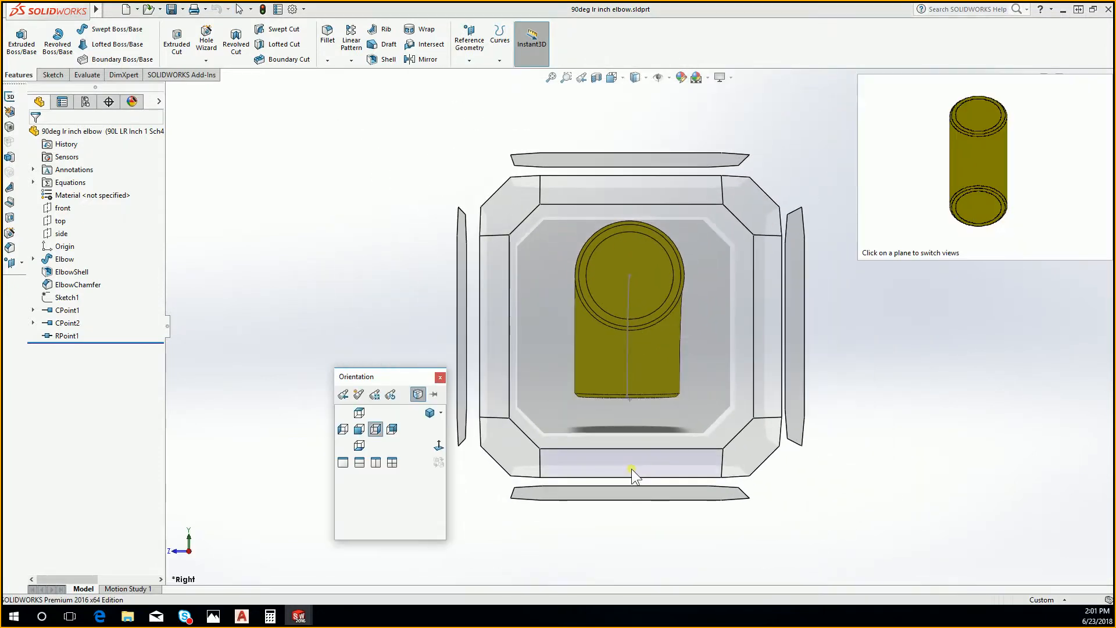
{"action": "left_click", "coordinate": [632, 468]}
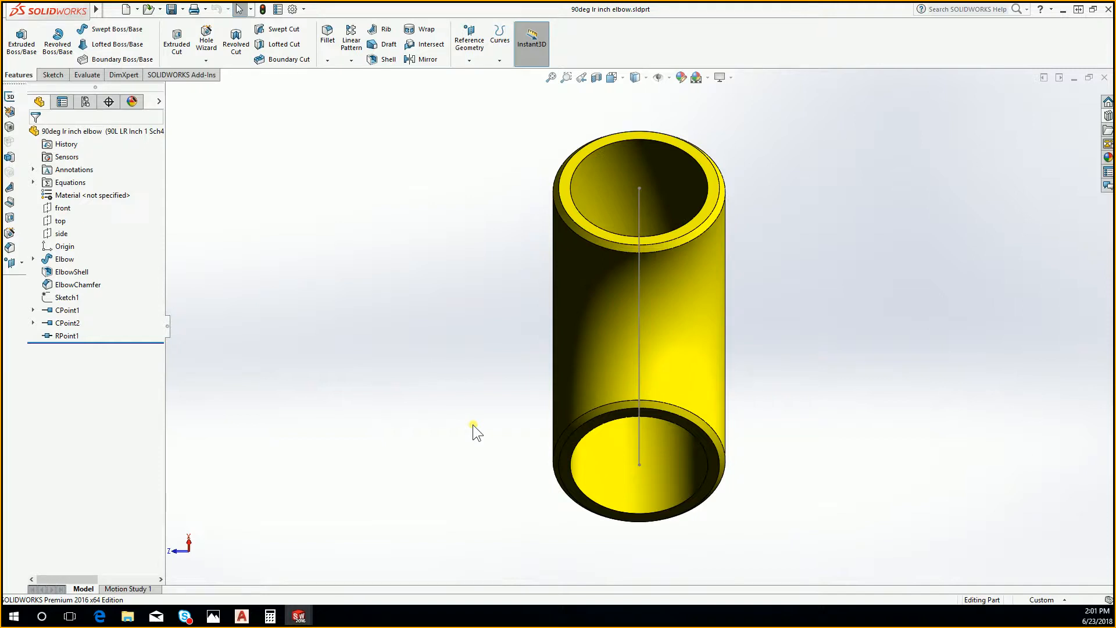
{"action": "scroll", "coordinate": [711, 229], "scroll_direction": "down", "scroll_amount": 5}
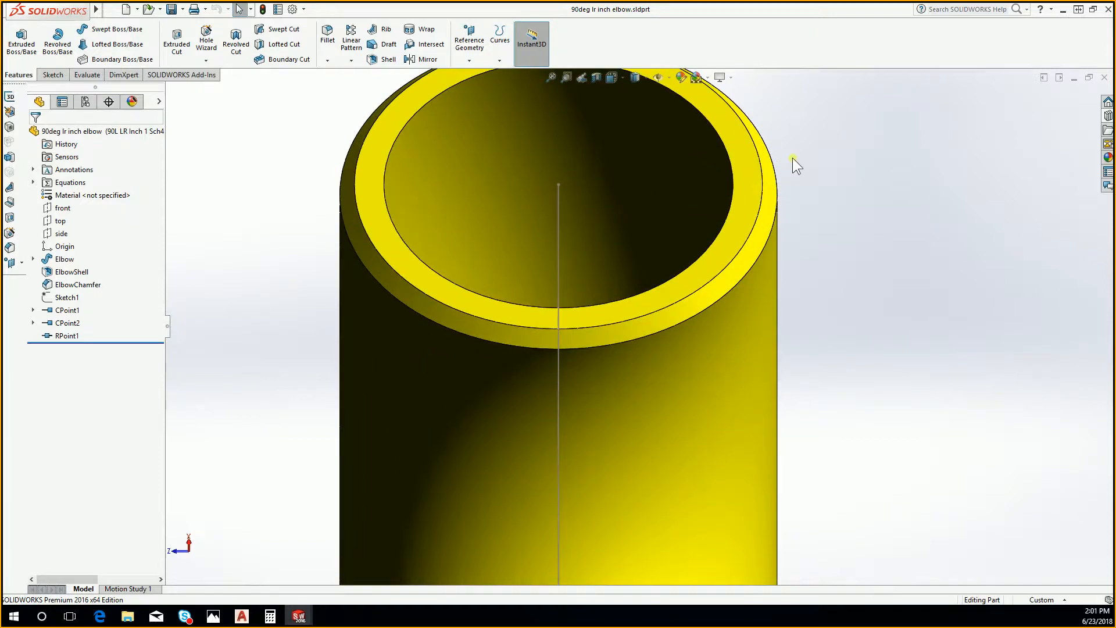
{"action": "scroll", "coordinate": [793, 158], "scroll_direction": "up", "scroll_amount": 1}
{"action": "scroll", "coordinate": [758, 103], "scroll_direction": "down", "scroll_amount": 1}
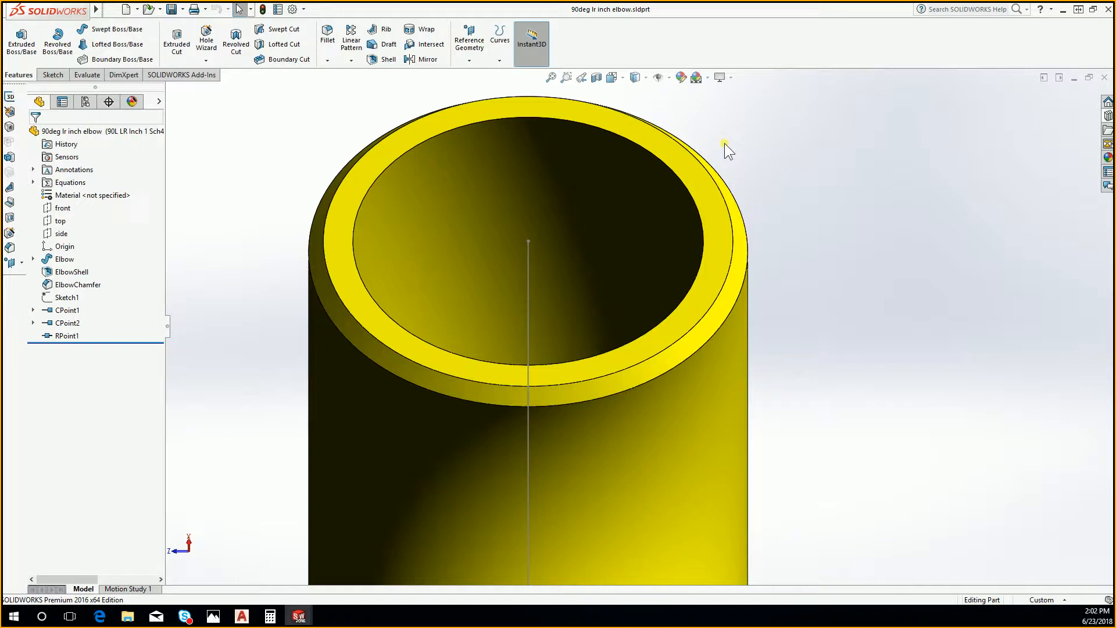
Compare the elbow's front view with the oblique view of its ends, finishing on the upper opening's ring face
{"action": "middle_click_drag", "start_coordinate": [748, 149], "coordinate": [790, 333]}
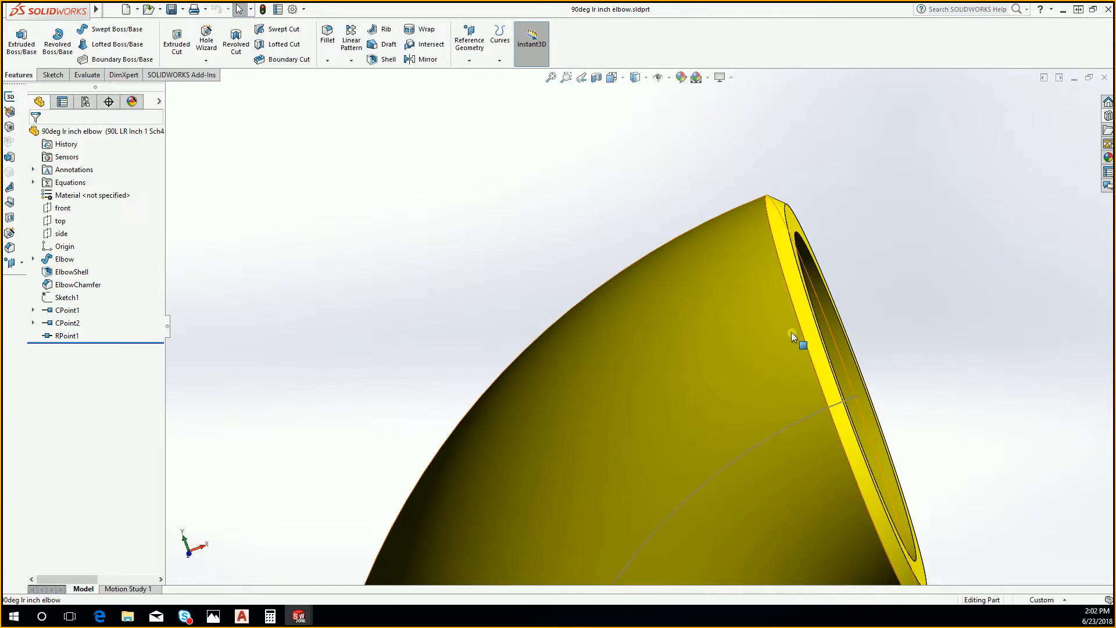
{"action": "scroll", "coordinate": [810, 353], "scroll_direction": "up", "scroll_amount": 3}
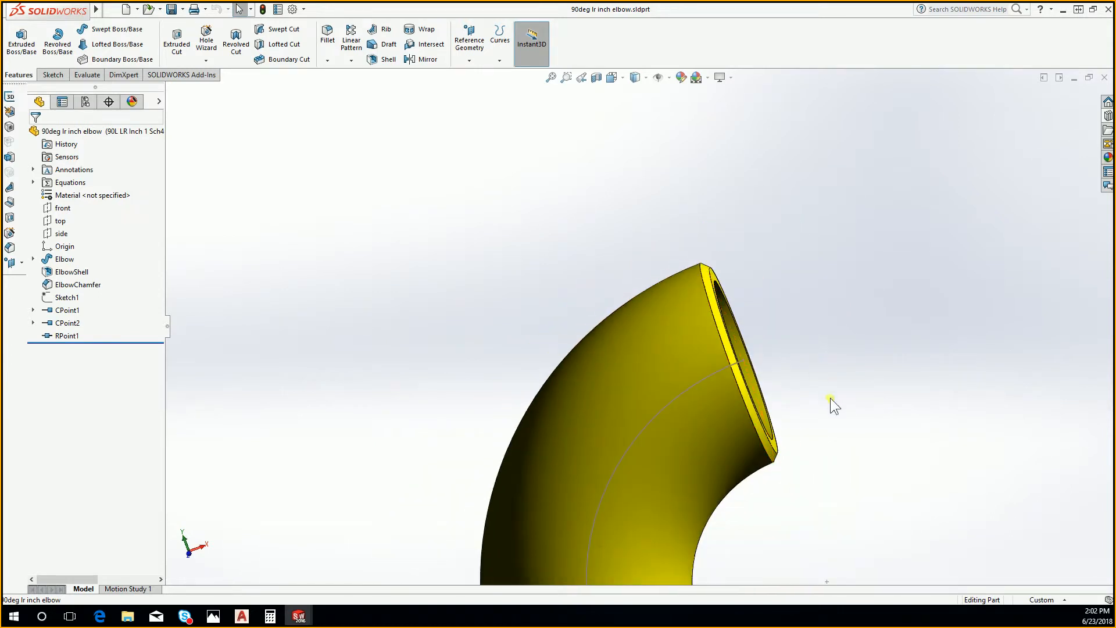
{"action": "key", "text": "space"}
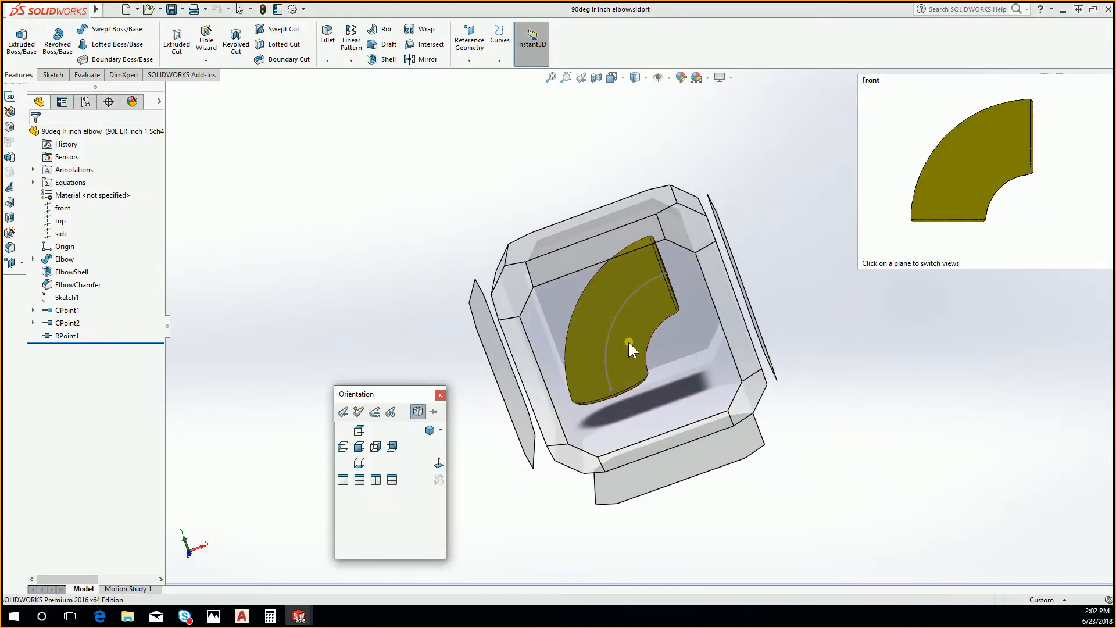
{"action": "left_click", "coordinate": [630, 341]}
{"action": "key", "text": "space"}
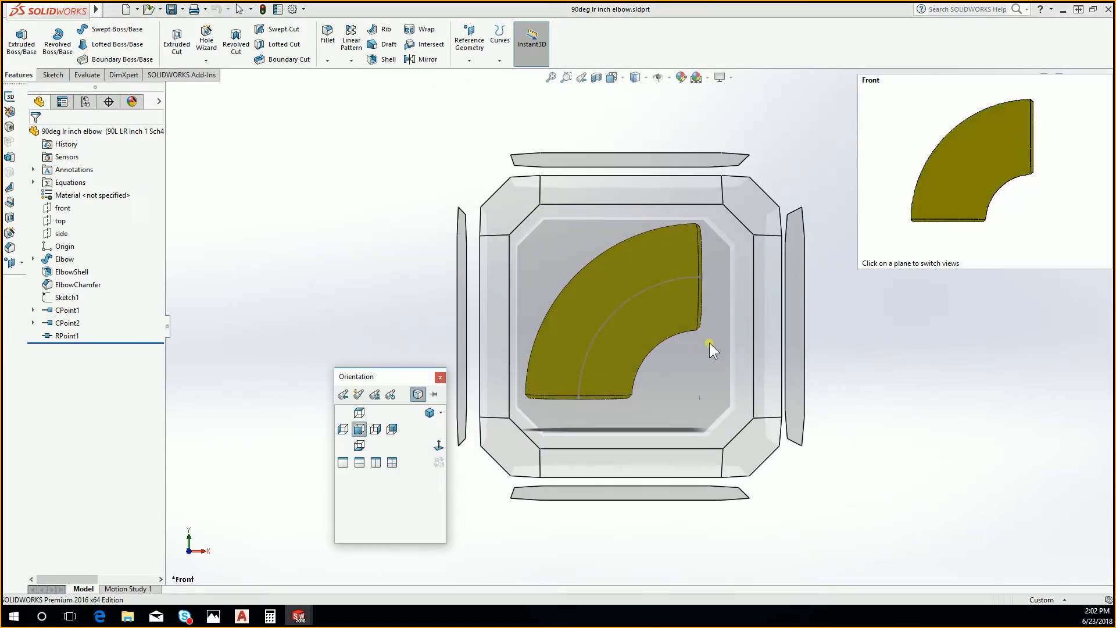
{"action": "left_click", "coordinate": [710, 343]}
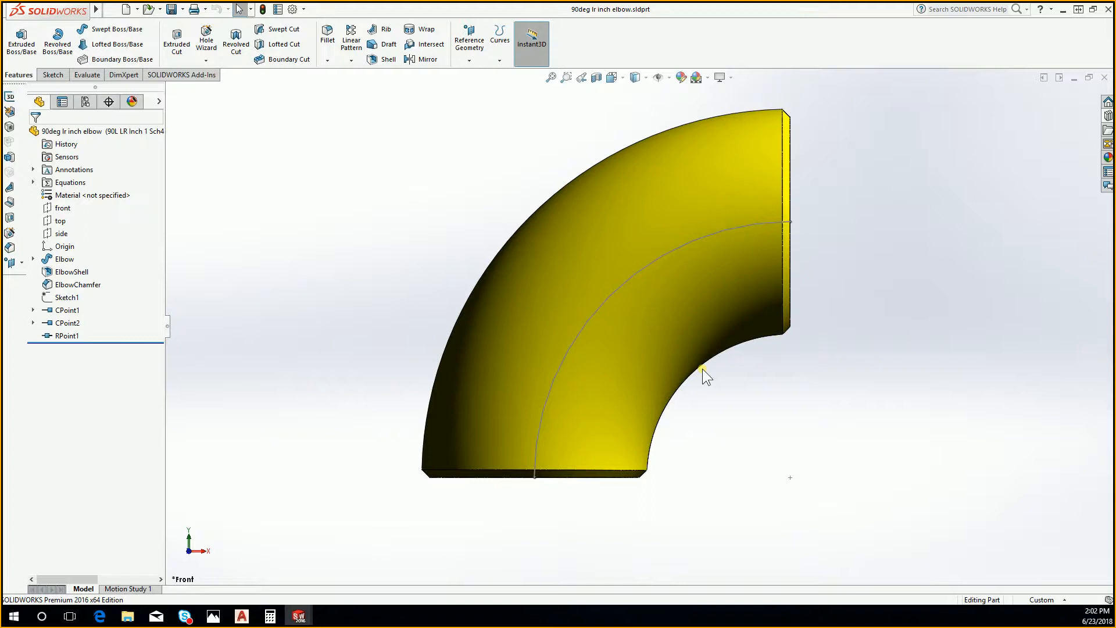
{"action": "middle_click_drag", "start_coordinate": [824, 303], "coordinate": [722, 245]}
{"action": "key", "text": "space"}
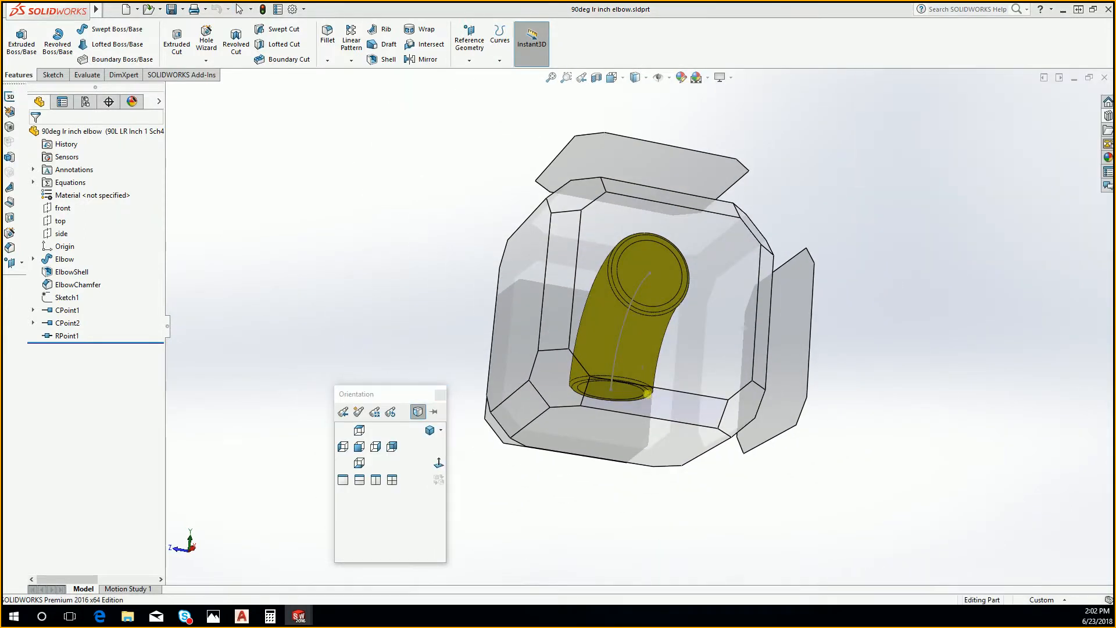
{"action": "left_click", "coordinate": [647, 393]}
{"action": "scroll", "coordinate": [624, 176], "scroll_direction": "down", "scroll_amount": 3}
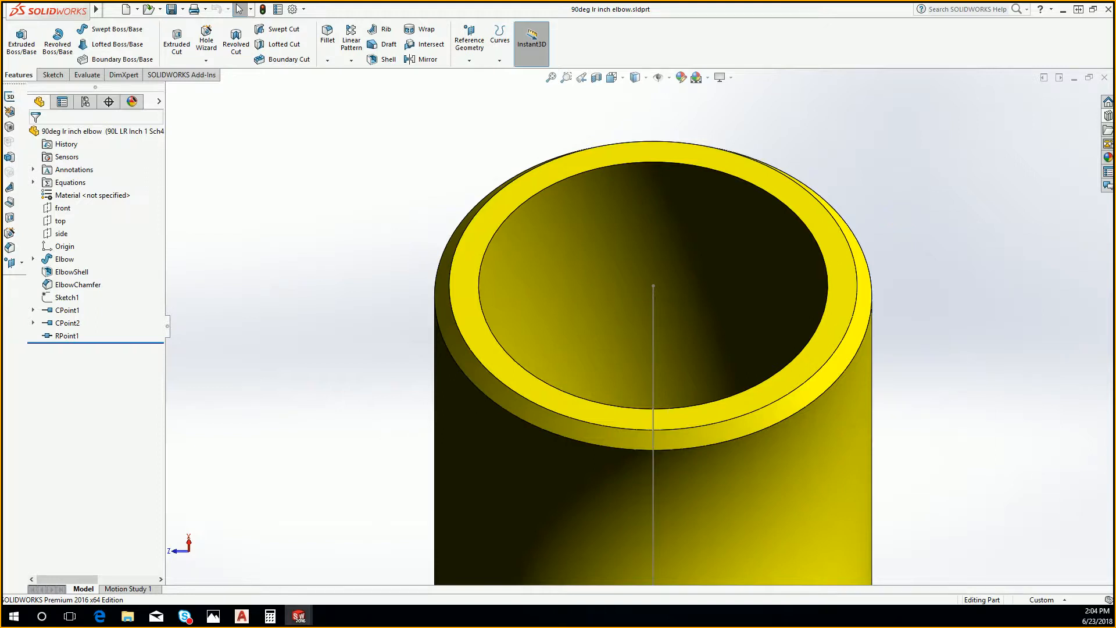
Move the SOLIDWORKS gear part window out of the way and return to the Elbow-45 drawing in AutoCAD
{"action": "key", "text": "alt+Tab"}
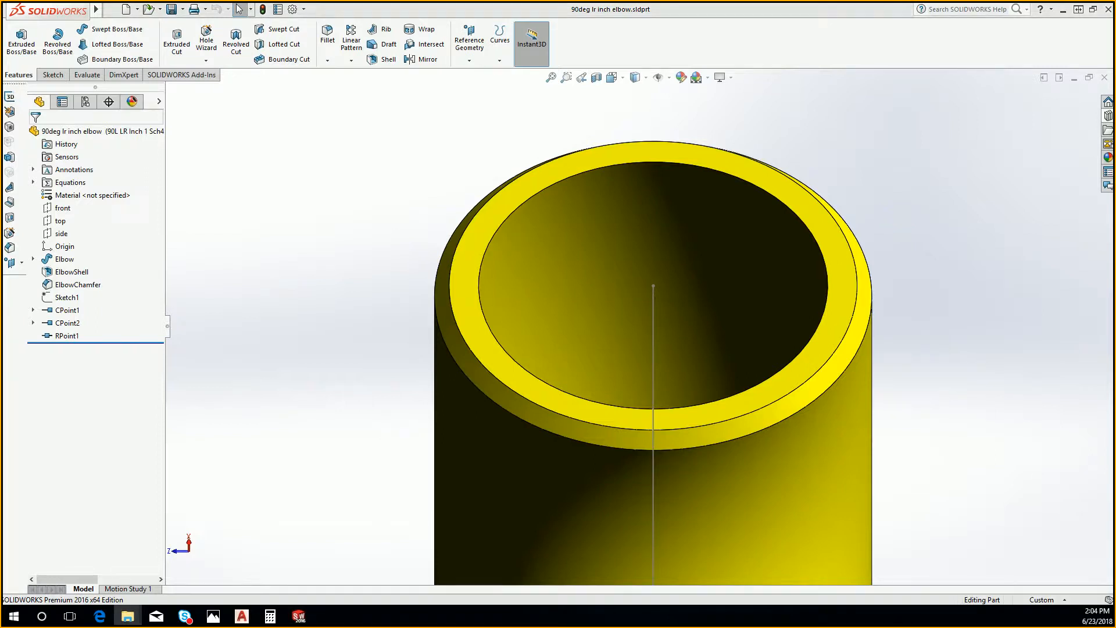
{"action": "key", "text": "super+d"}
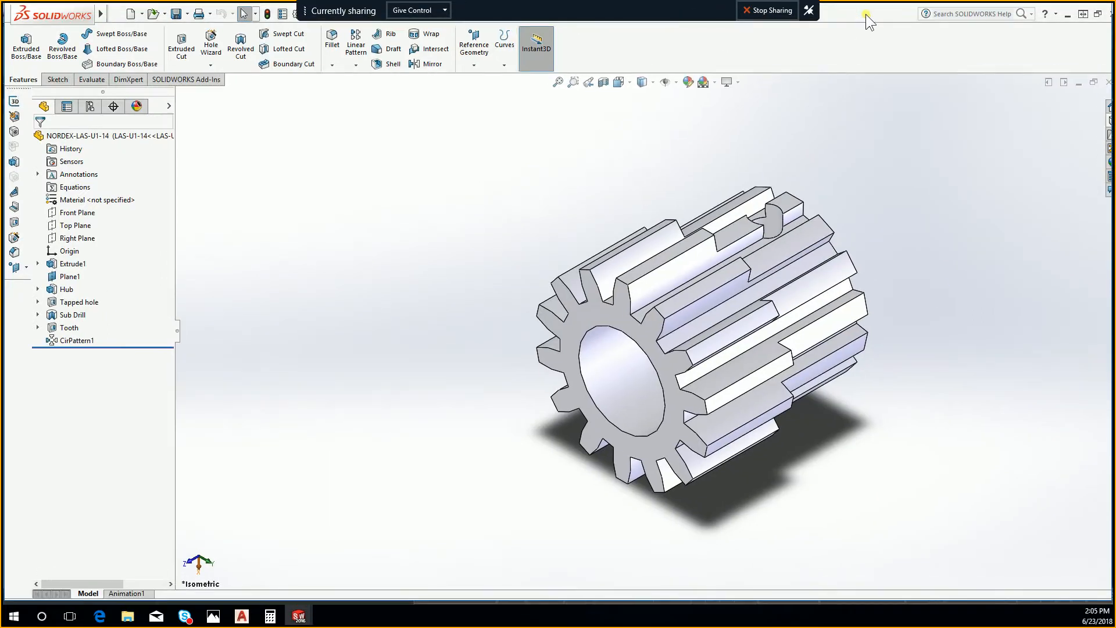
{"action": "mouse_move", "coordinate": [866, 14]}
{"action": "left_mouse_down"}
{"action": "mouse_move", "coordinate": [867, 152]}
{"action": "mouse_move", "coordinate": [1115, 291]}
{"action": "left_mouse_up"}
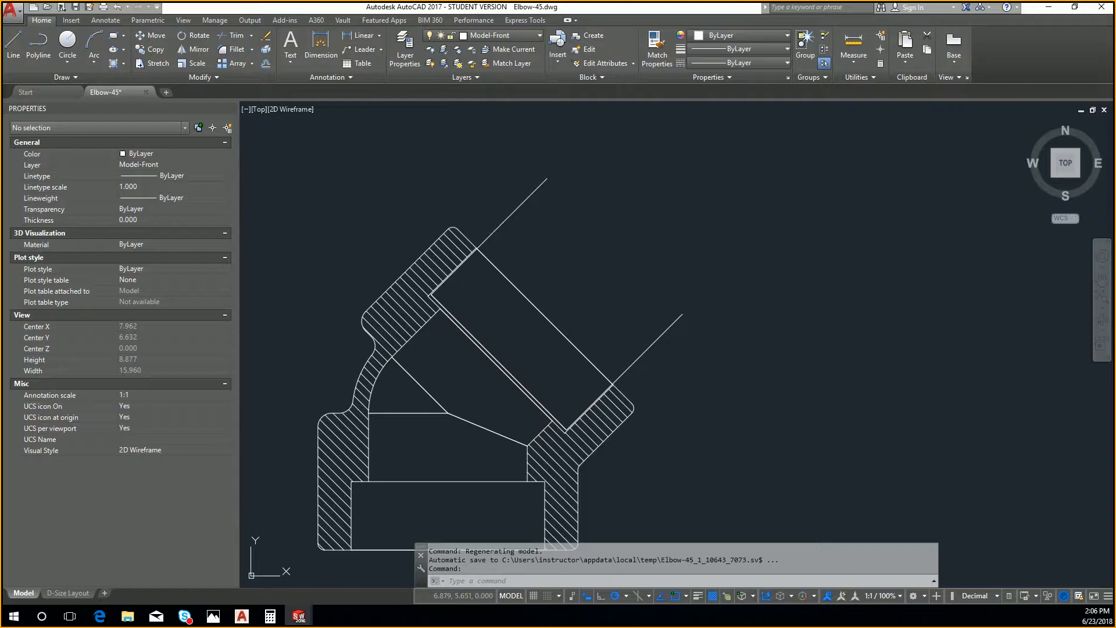
{"action": "key", "text": "Delete"}
{"action": "key", "text": "Return"}
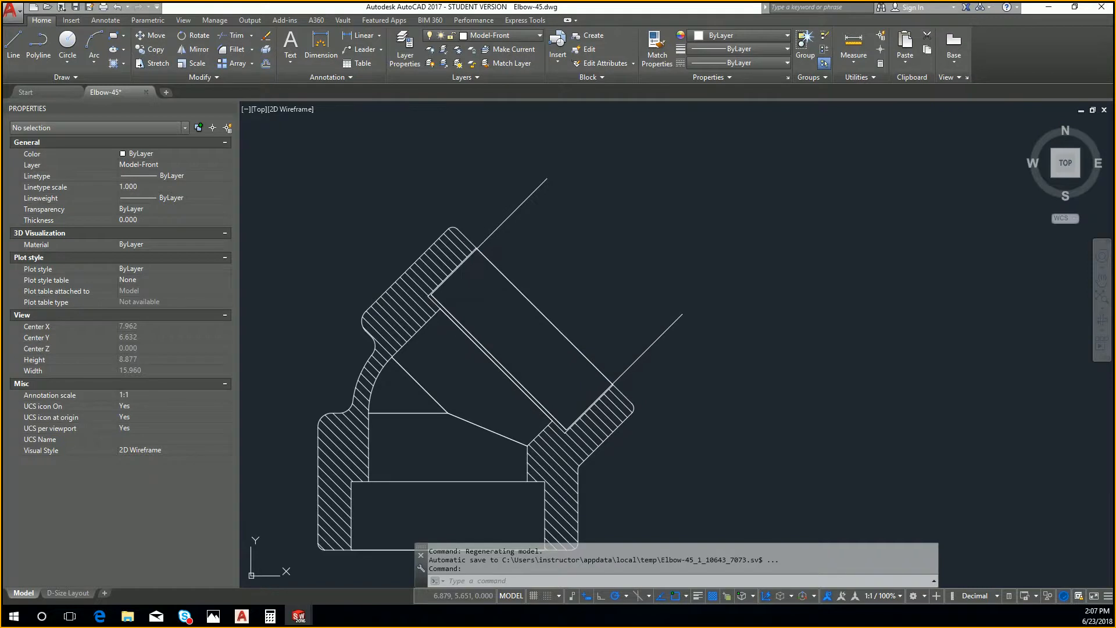
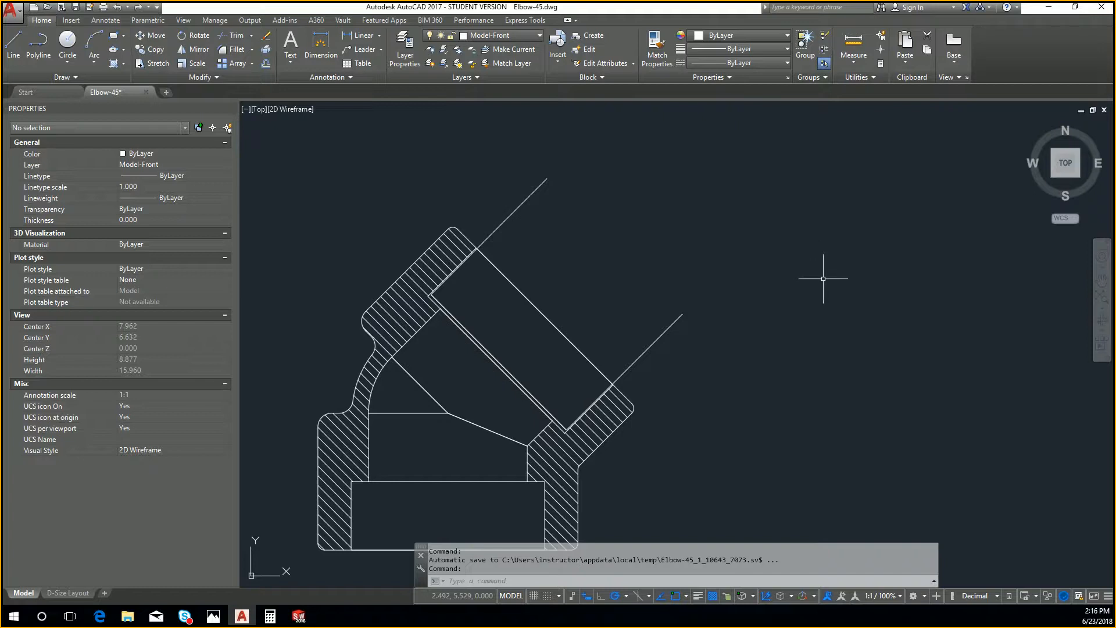
Erase the offset outline whose two diagonal lines extend past the elbow's upper opening
{"action": "key", "text": "Escape"}
{"action": "scroll", "coordinate": [847, 307], "scroll_direction": "down", "scroll_amount": 2}
{"action": "middle_click_drag", "start_coordinate": [881, 353], "coordinate": [796, 341]}
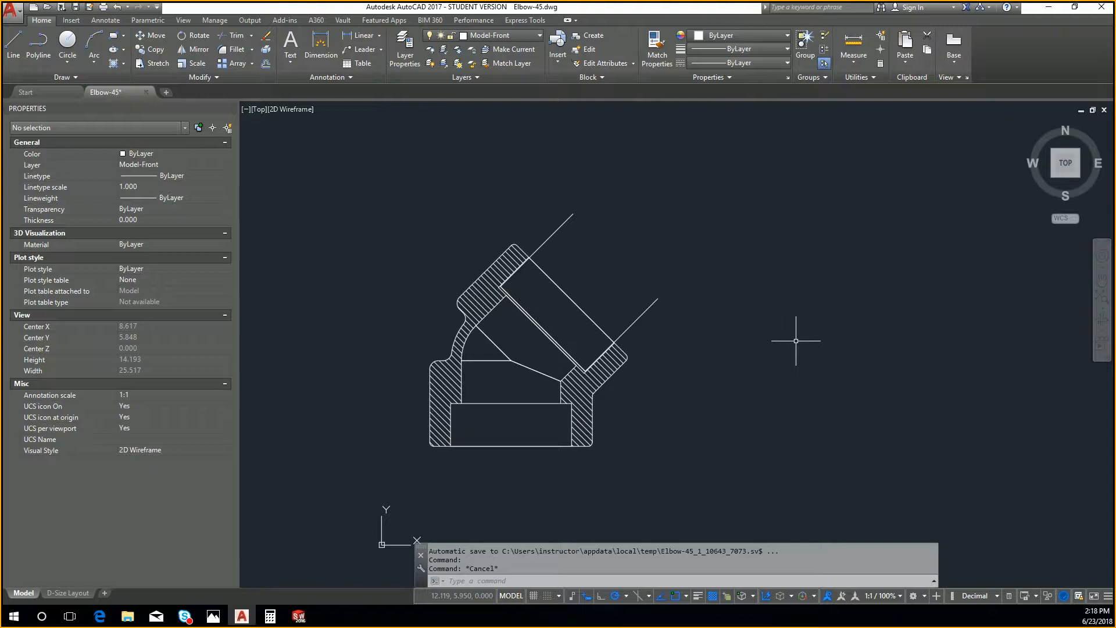
{"action": "middle_click_drag", "start_coordinate": [915, 350], "coordinate": [845, 371]}
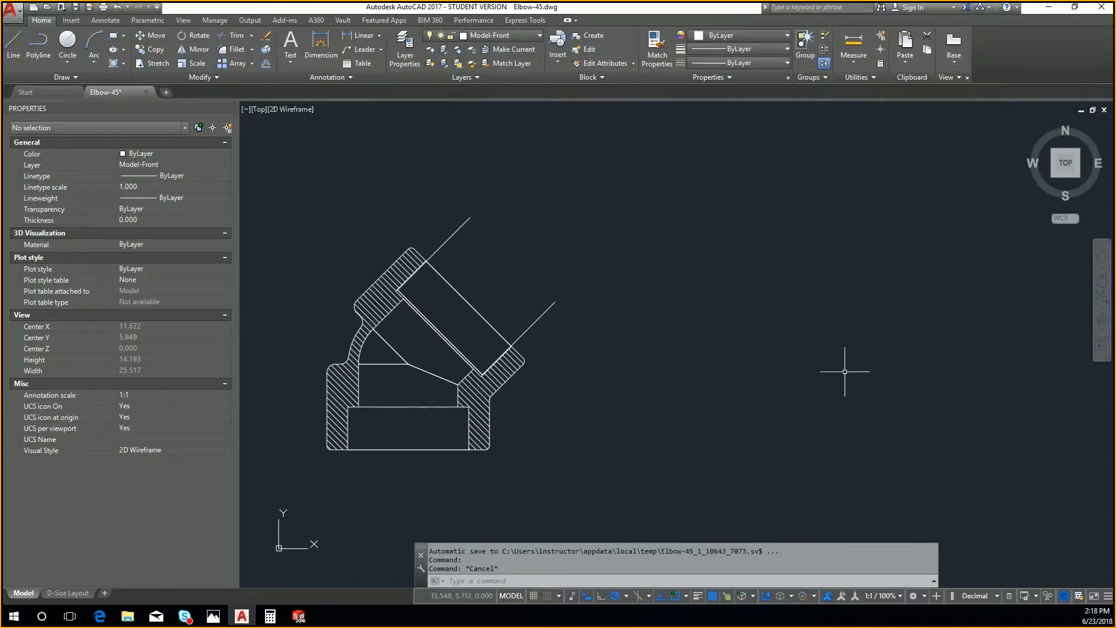
{"action": "left_click", "coordinate": [10, 47]}
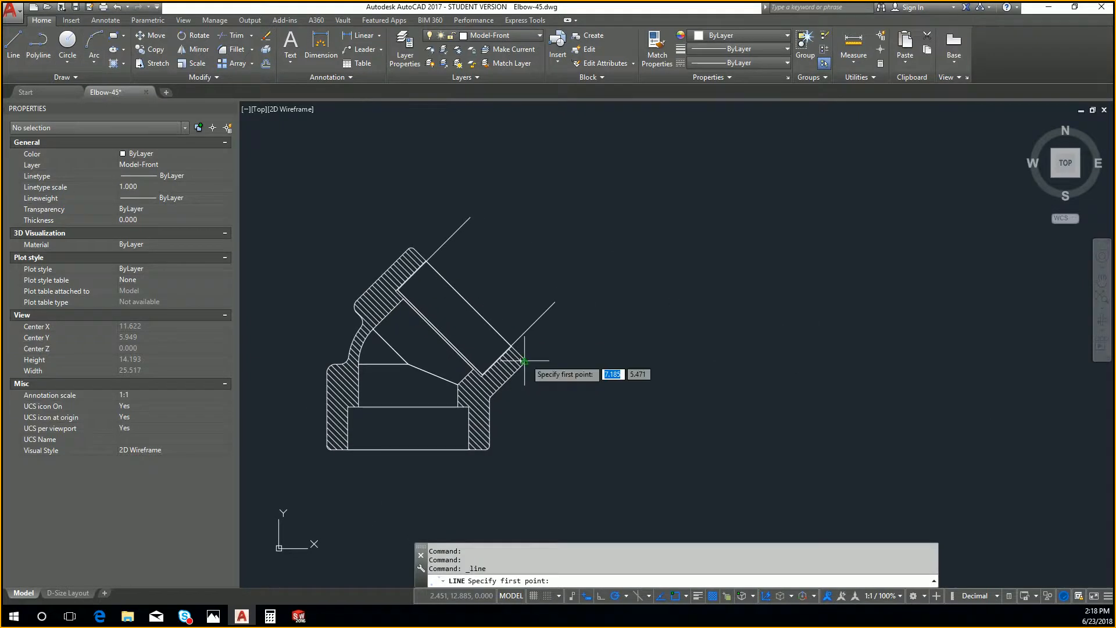
{"action": "scroll", "coordinate": [530, 351], "scroll_direction": "up", "scroll_amount": 2}
{"action": "key", "text": "Escape"}
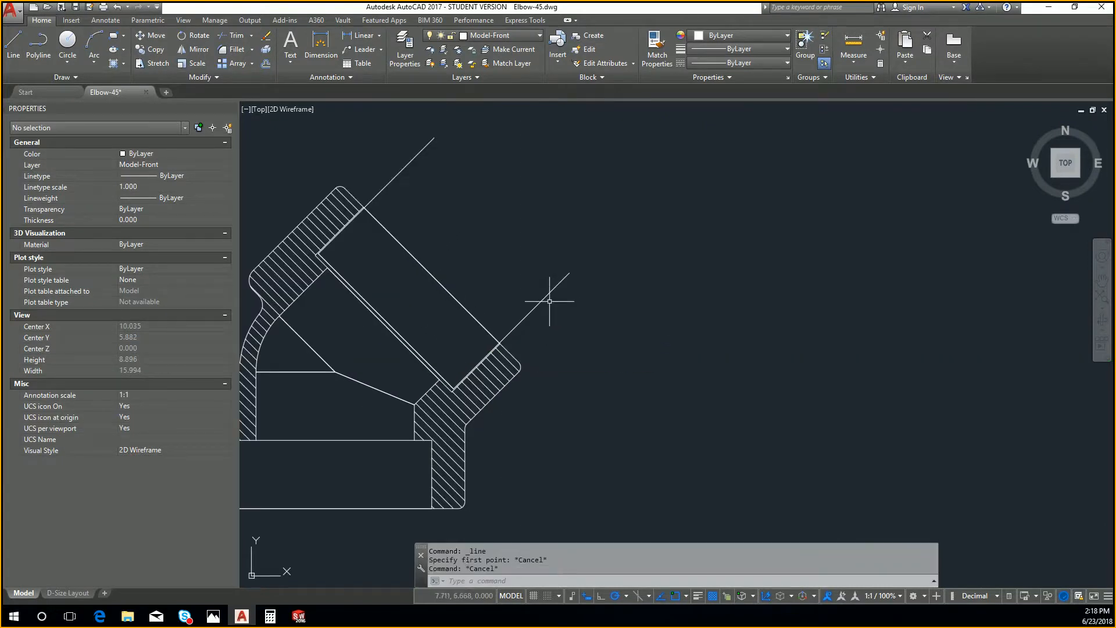
{"action": "left_click", "coordinate": [543, 299]}
{"action": "left_click", "coordinate": [518, 257]}
{"action": "key", "text": "Delete"}
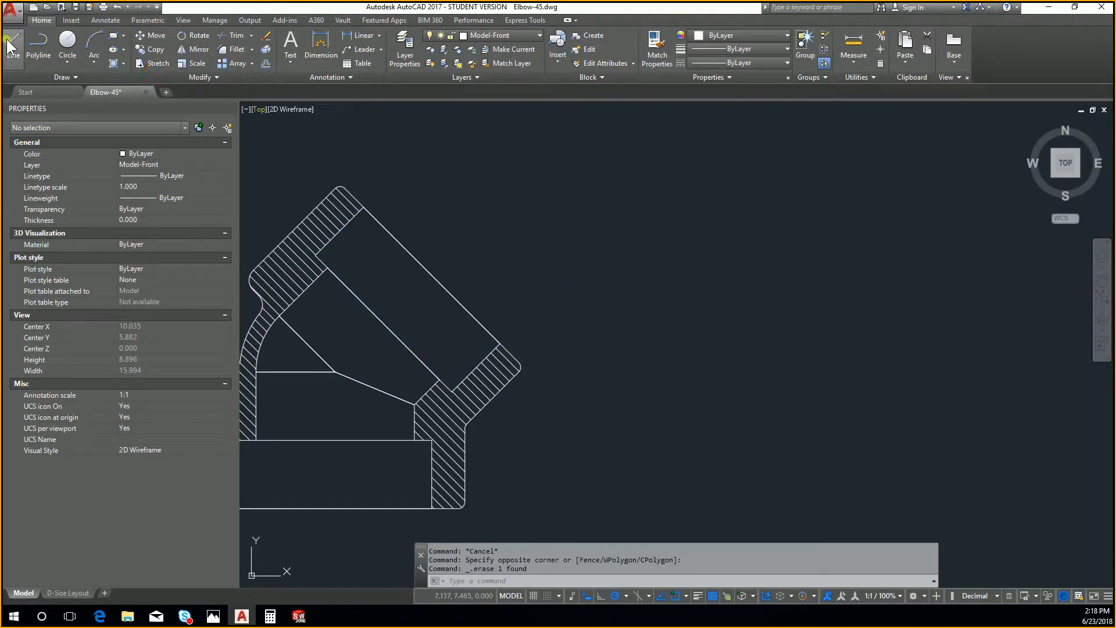
Draw a horizontal projection line from the rounded peak of the upper collar into the empty area right of the front view
{"action": "left_click", "coordinate": [11, 46]}
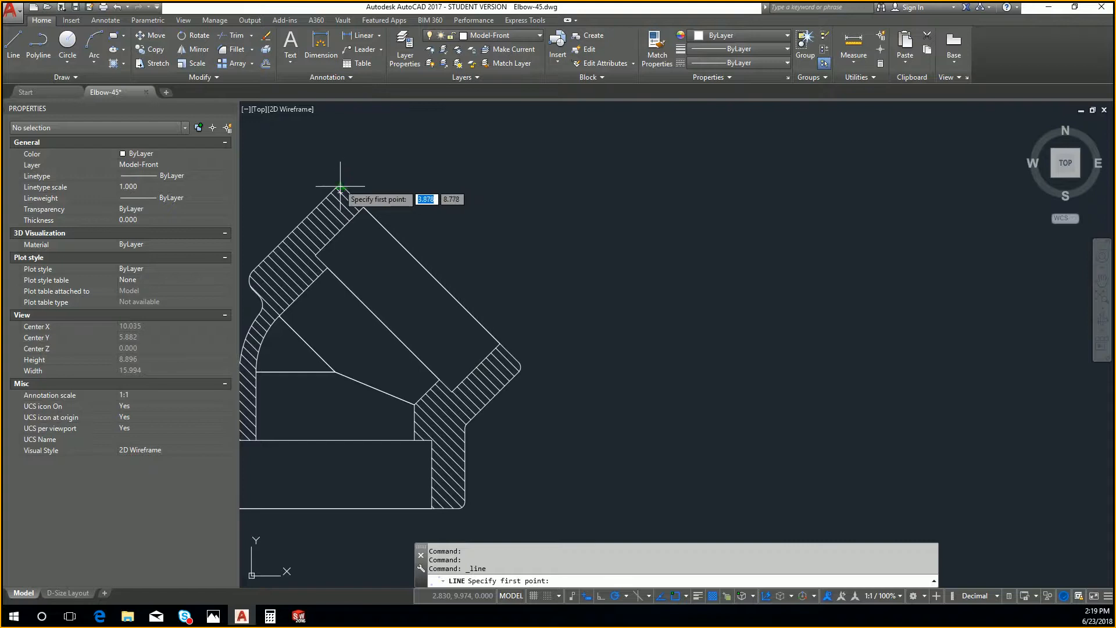
{"action": "scroll", "coordinate": [341, 188], "scroll_direction": "up", "scroll_amount": 2}
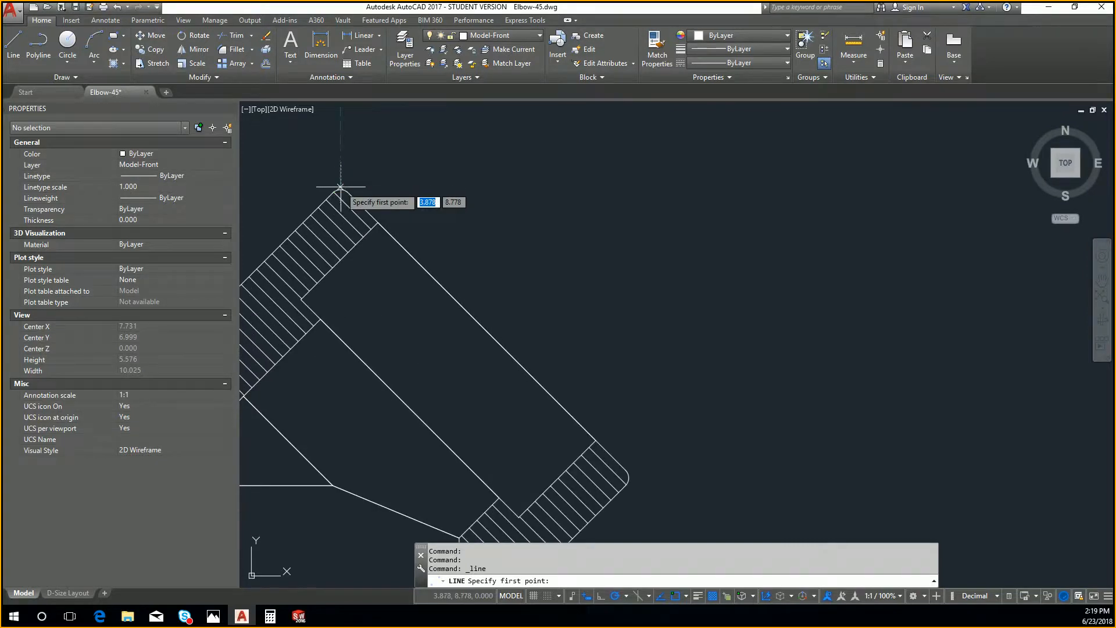
{"action": "left_click", "coordinate": [341, 188]}
{"action": "scroll", "coordinate": [962, 188], "scroll_direction": "down", "scroll_amount": 4}
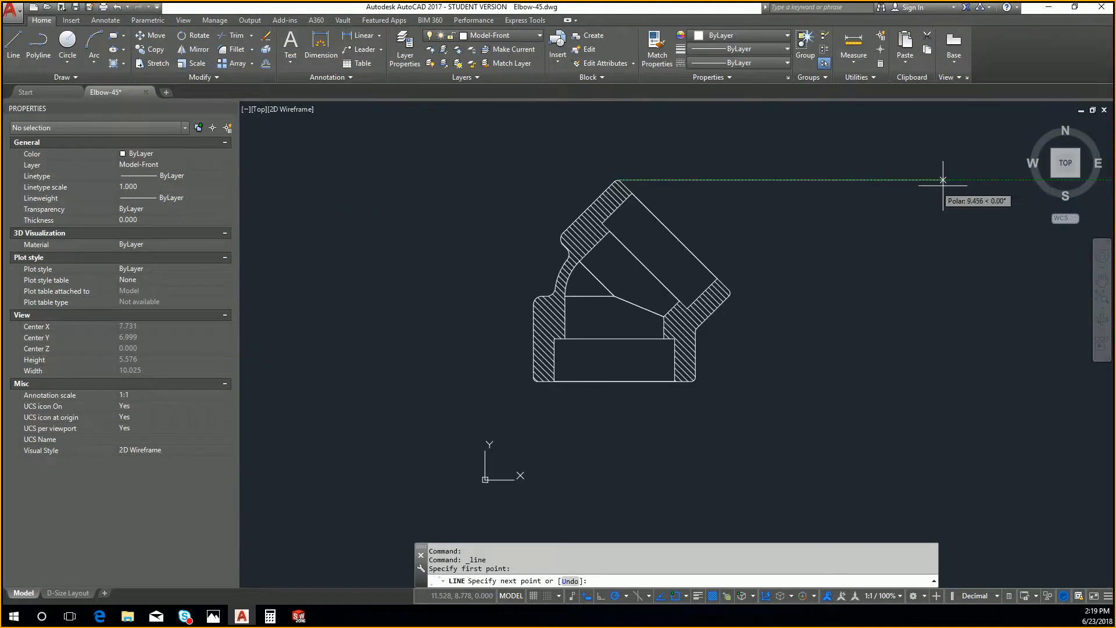
{"action": "left_click", "coordinate": [975, 180]}
{"action": "key", "text": "Return"}
{"action": "key", "text": "Return"}
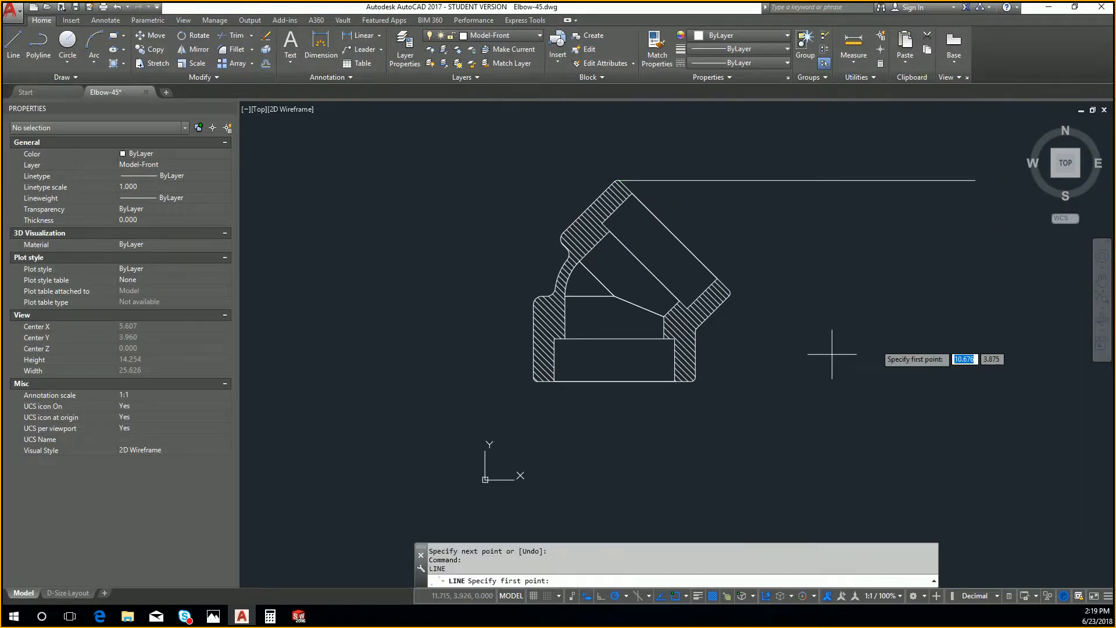
Draw a horizontal projection line from the bottom edge's midpoint, ending vertically below the end of the upper projection line
{"action": "left_click", "coordinate": [615, 381]}
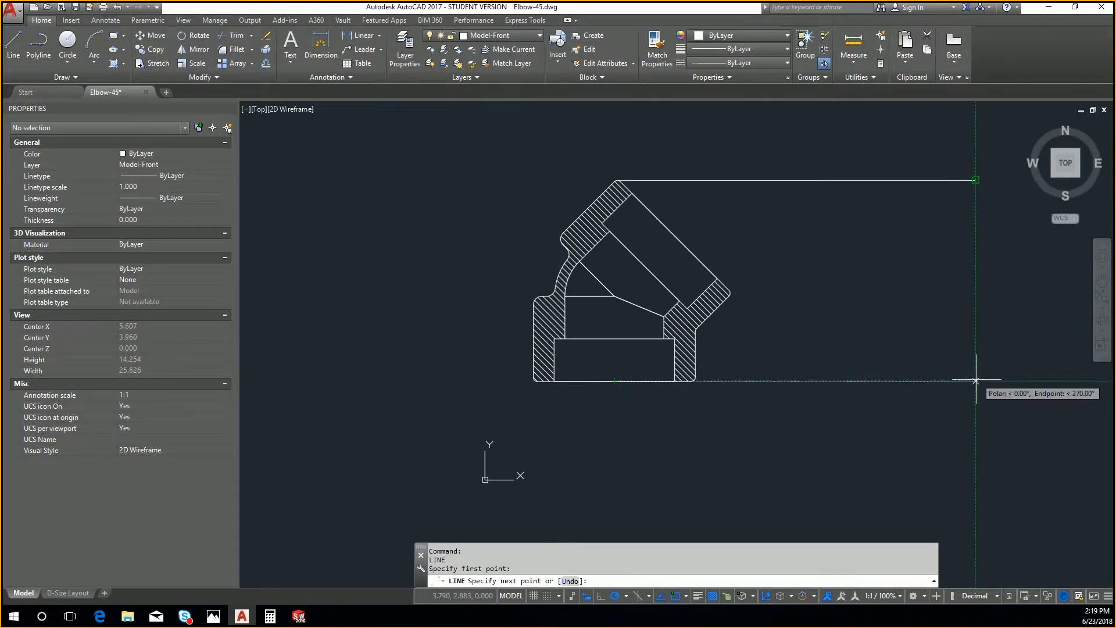
{"action": "left_click", "coordinate": [976, 381]}
{"action": "key", "text": "Escape"}
{"action": "key", "text": "Return"}
{"action": "left_click", "coordinate": [680, 395]}
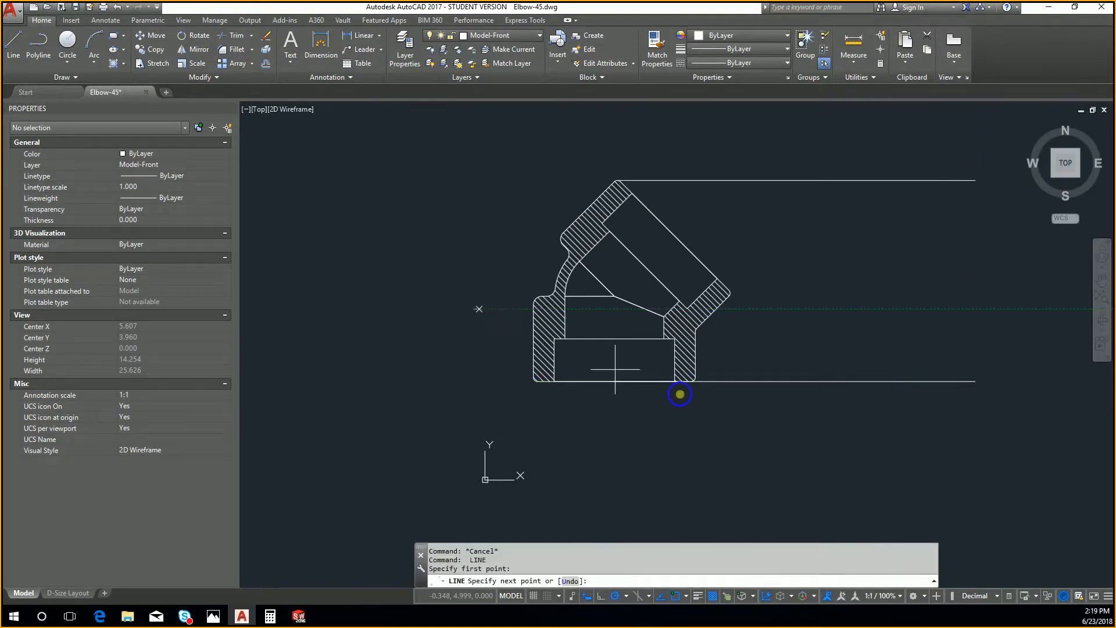
{"action": "key", "text": "Escape"}
Copy the lower socket rectangle with the bottom edge and its corner fillets, and paste it right of the front view between the projection lines
{"action": "left_click", "coordinate": [474, 335]}
{"action": "left_click", "coordinate": [752, 399]}
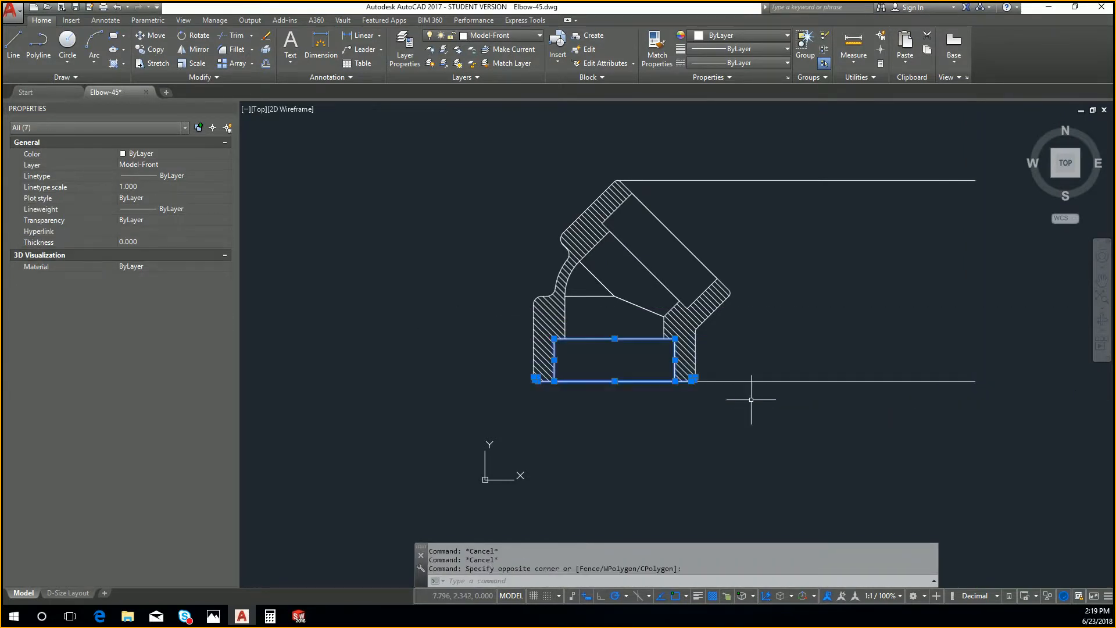
{"action": "key", "text": "ctrl+c"}
{"action": "middle_click_drag", "start_coordinate": [851, 319], "coordinate": [706, 354]}
{"action": "key", "text": "ctrl+v"}
{"action": "left_click", "coordinate": [831, 296]}
{"action": "key", "text": "Escape"}
Rotate the pasted socket outline 180 degrees about the midpoint of its long edge
{"action": "left_click", "coordinate": [796, 251]}
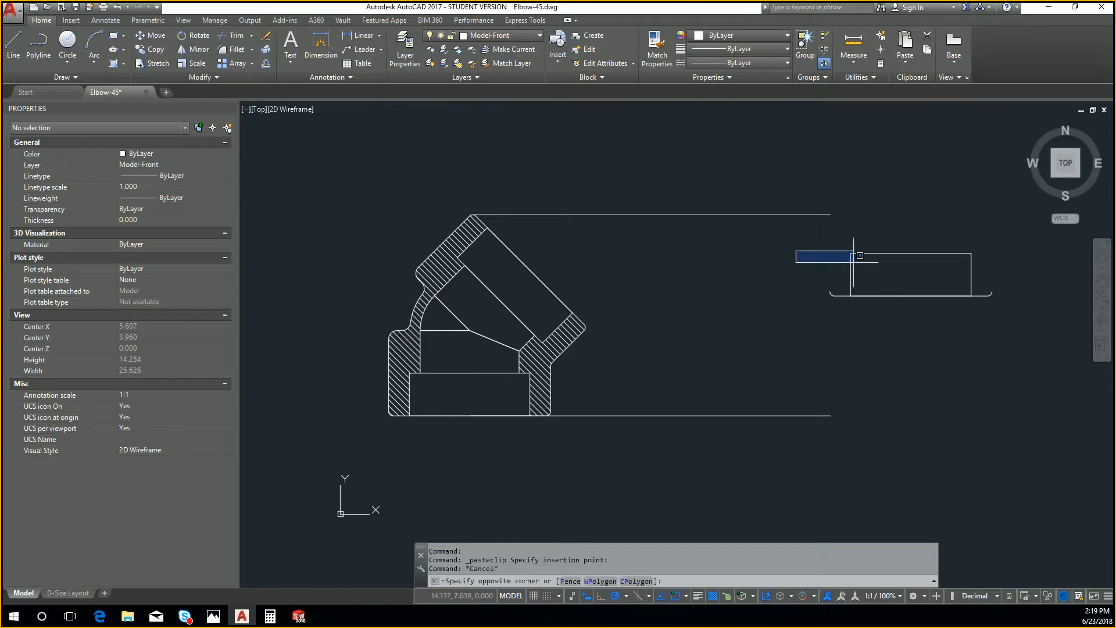
{"action": "left_click", "coordinate": [1044, 390]}
{"action": "type", "text": "rop"}
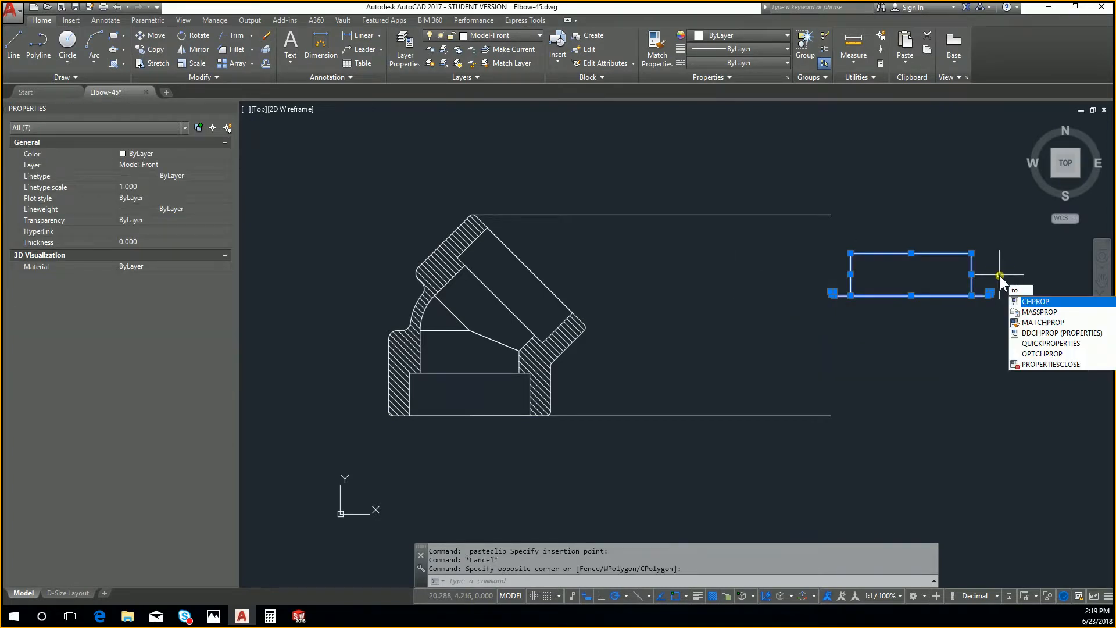
{"action": "key", "text": "Return"}
{"action": "left_click", "coordinate": [986, 283]}
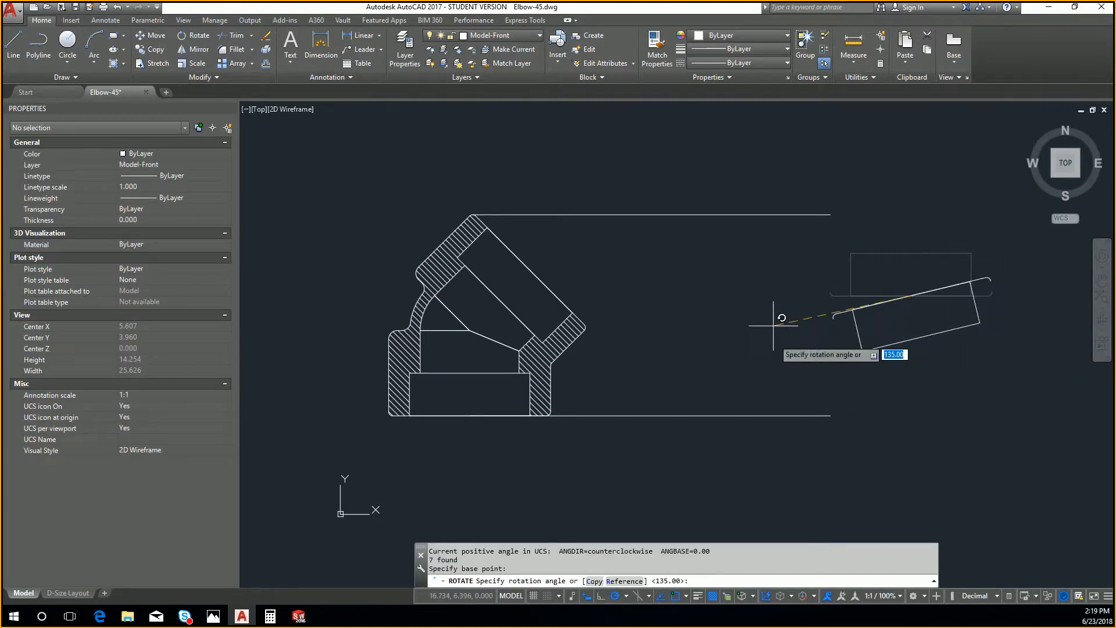
{"action": "left_click", "coordinate": [771, 289]}
Move the rotated socket outline by its top edge's midpoint onto the free end of the upper projection line
{"action": "left_click", "coordinate": [761, 270]}
{"action": "left_click", "coordinate": [1012, 396]}
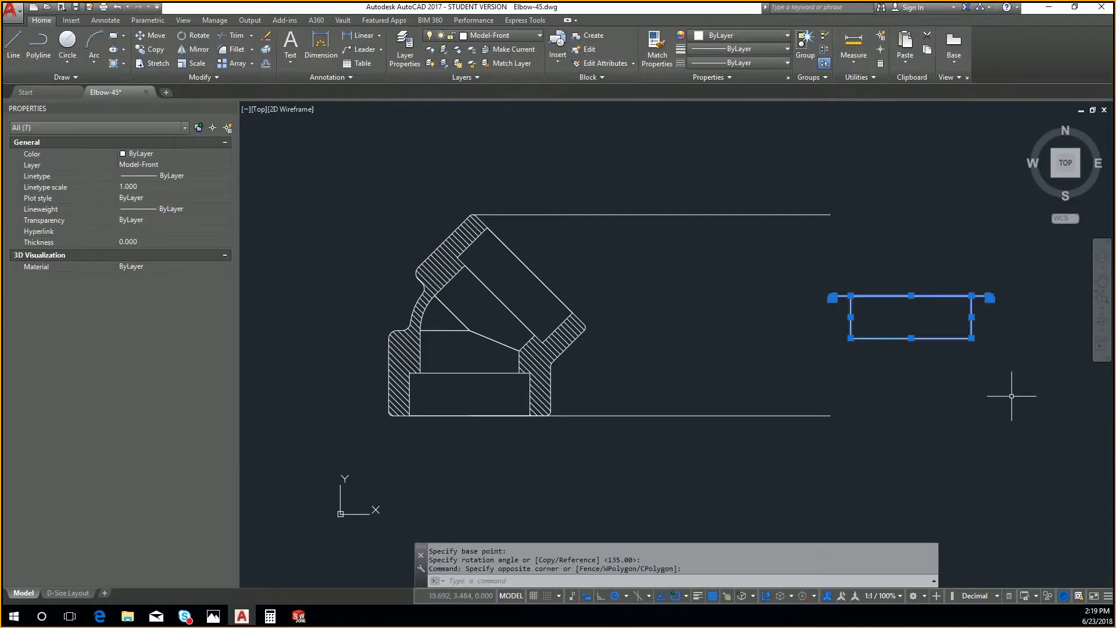
{"action": "type", "text": "m"}
{"action": "key", "text": "Return"}
{"action": "left_click", "coordinate": [911, 296]}
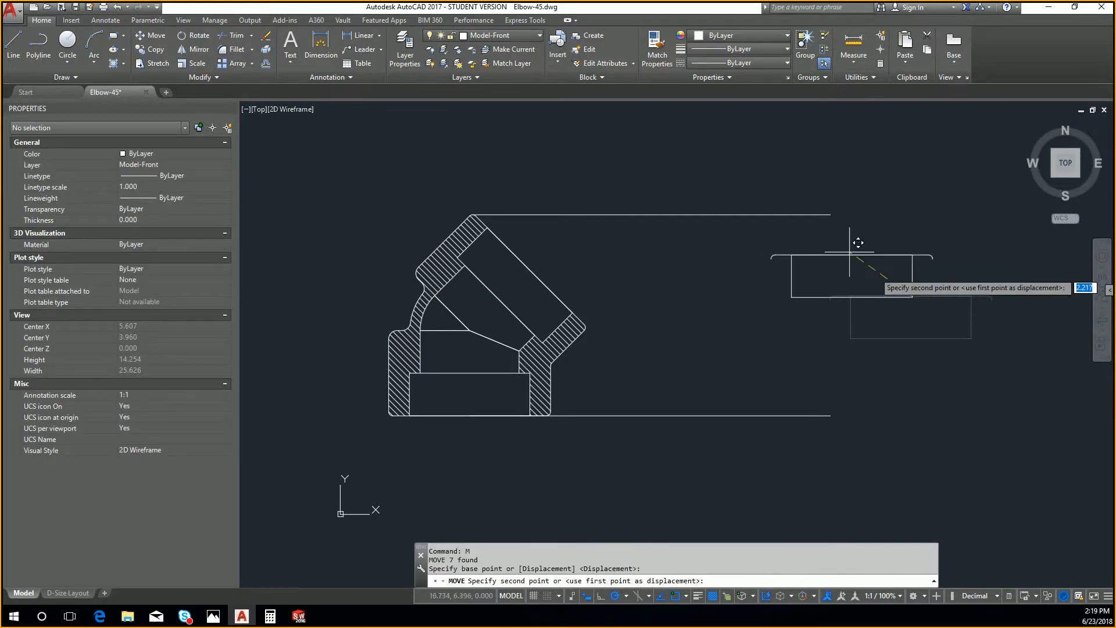
{"action": "left_click", "coordinate": [831, 214]}
{"action": "key", "text": "Escape"}
{"action": "key", "text": "Escape"}
{"action": "key", "text": "Escape"}
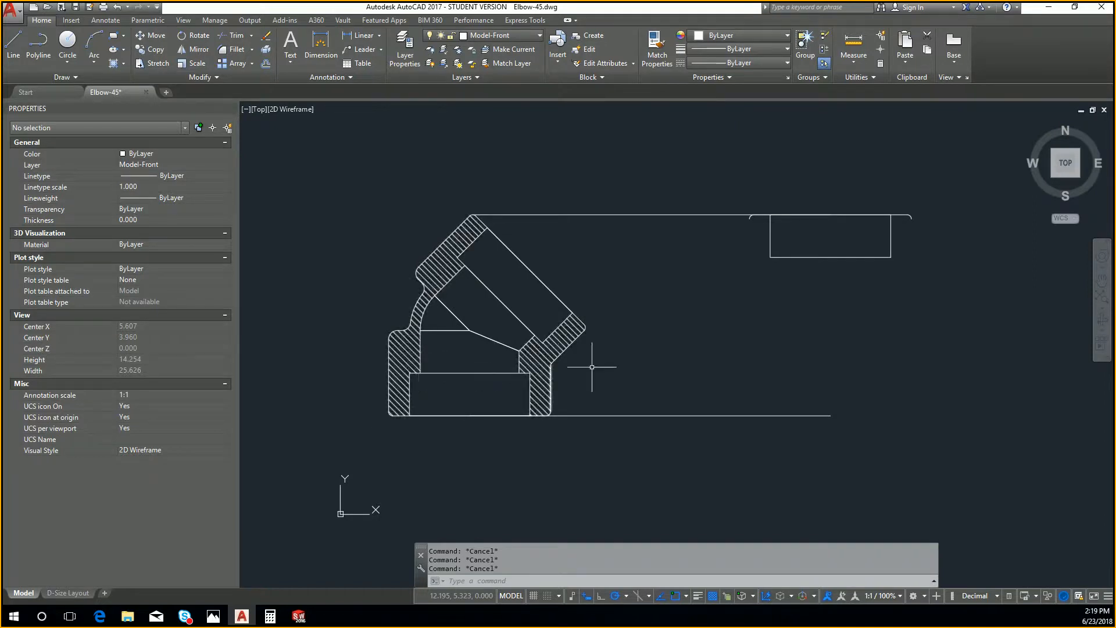
{"action": "type", "text": "c"}
{"action": "key", "text": "Return"}
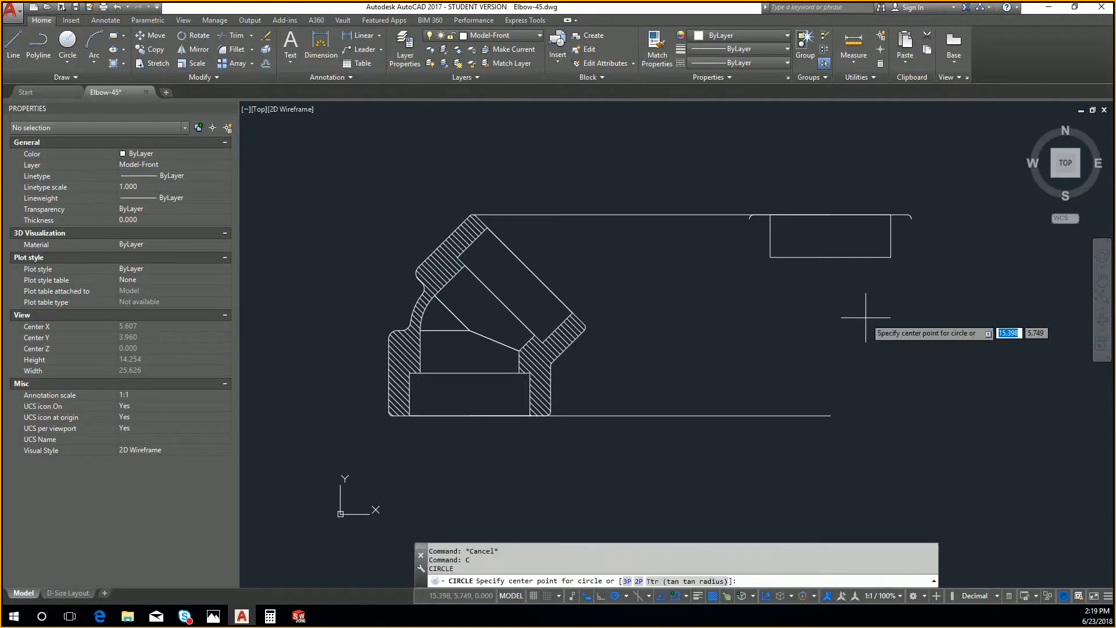
{"action": "key", "text": "Escape"}
{"action": "key", "text": "Escape"}
{"action": "left_click", "coordinate": [93, 62]}
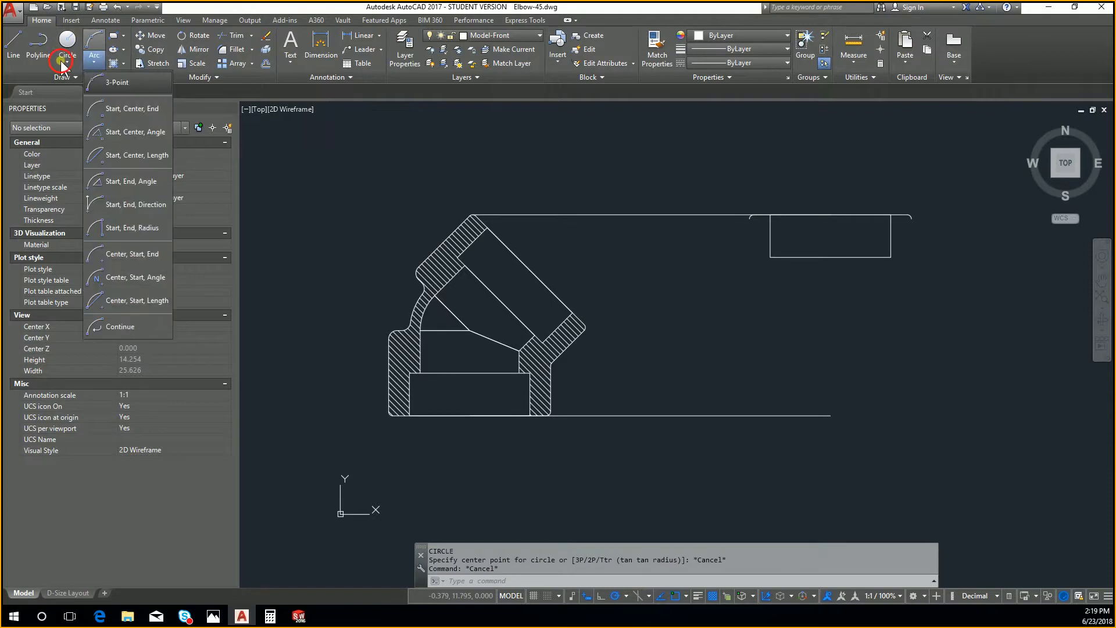
{"action": "left_click", "coordinate": [67, 62]}
{"action": "left_click", "coordinate": [93, 62]}
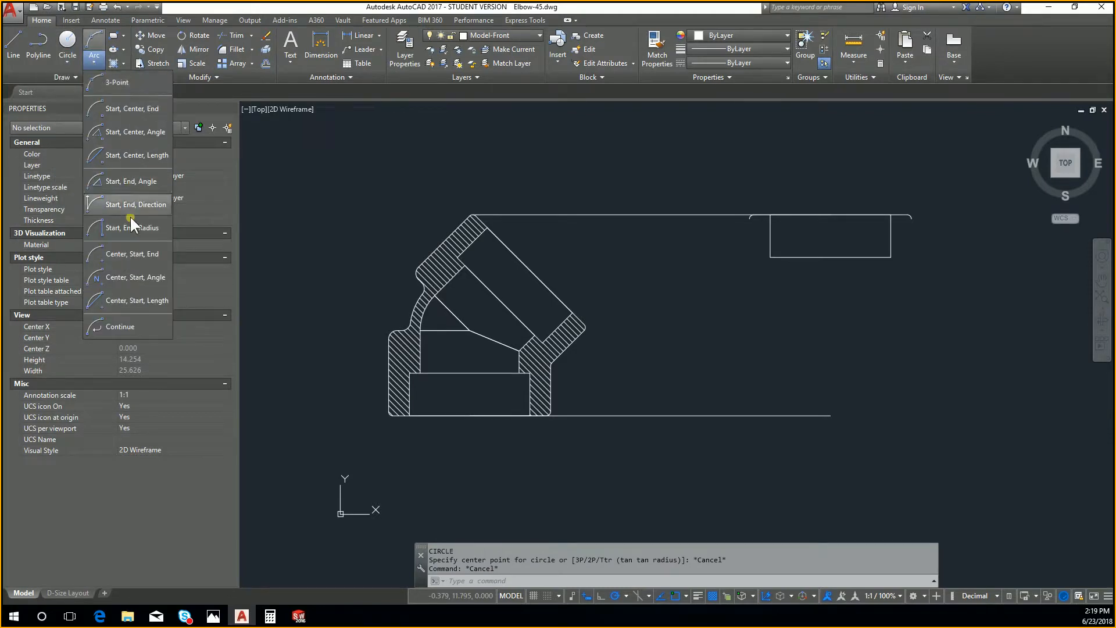
{"action": "left_click", "coordinate": [119, 49]}
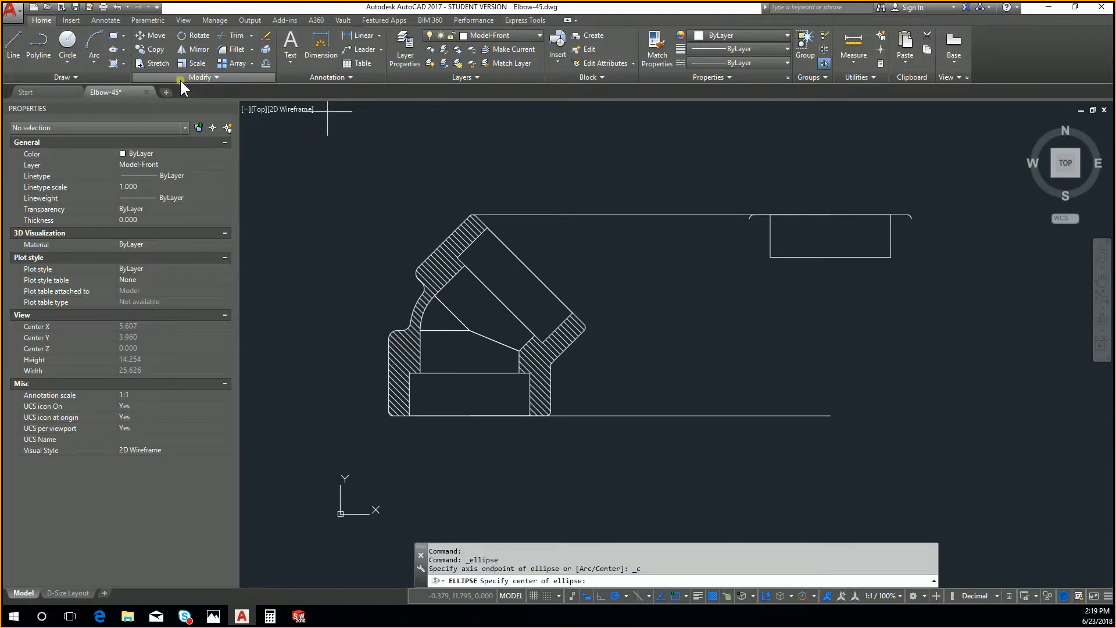
{"action": "left_click", "coordinate": [123, 50]}
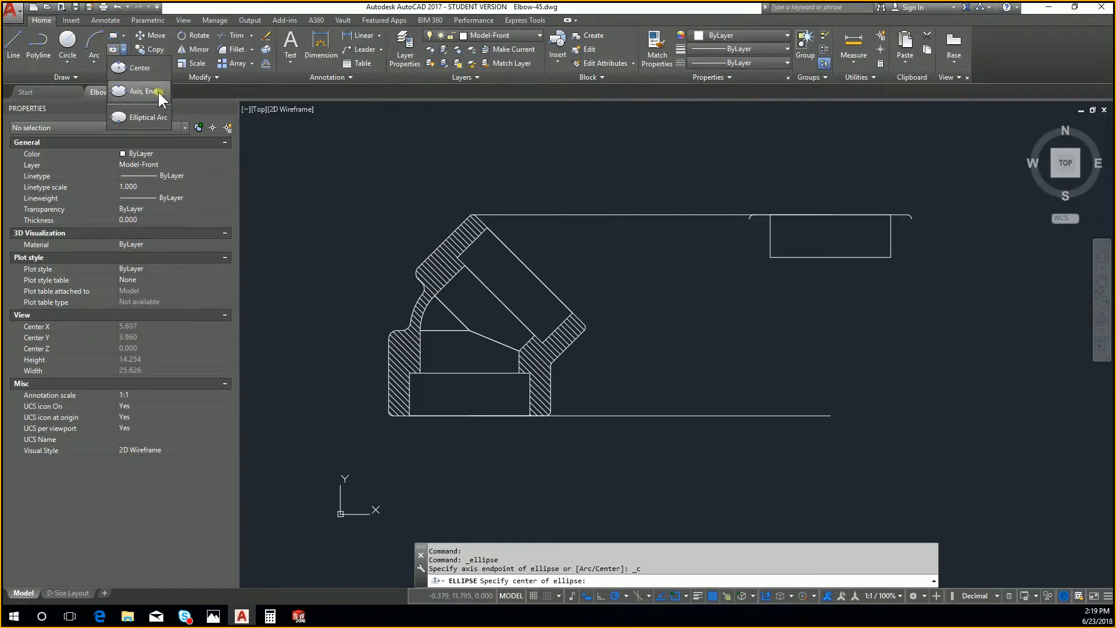
{"action": "left_click", "coordinate": [146, 91]}
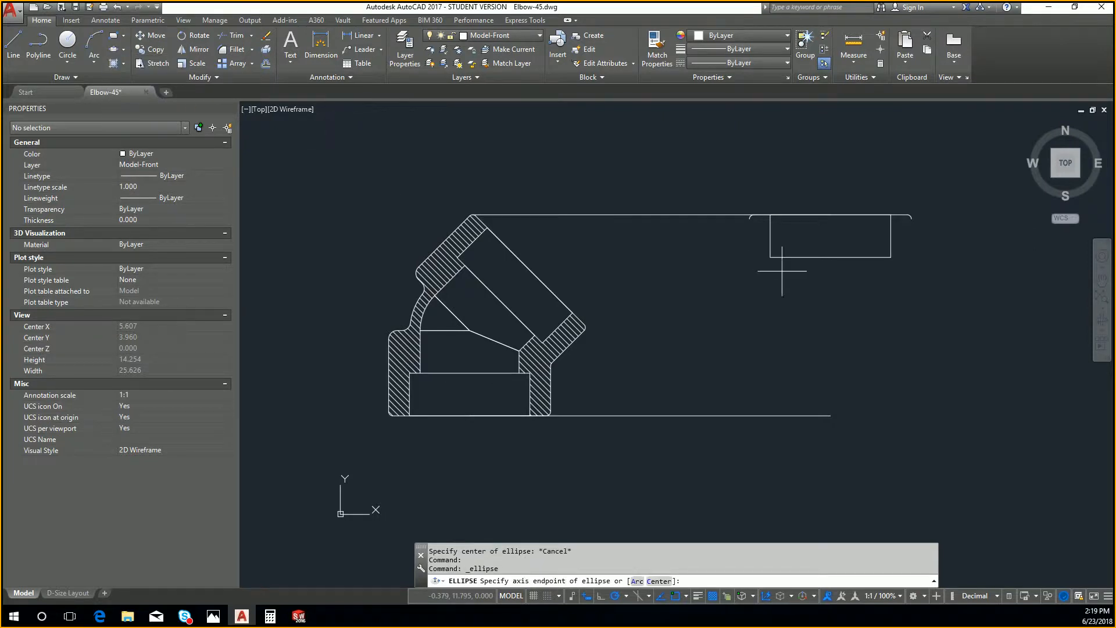
{"action": "left_click", "coordinate": [831, 215]}
{"action": "left_click", "coordinate": [770, 257]}
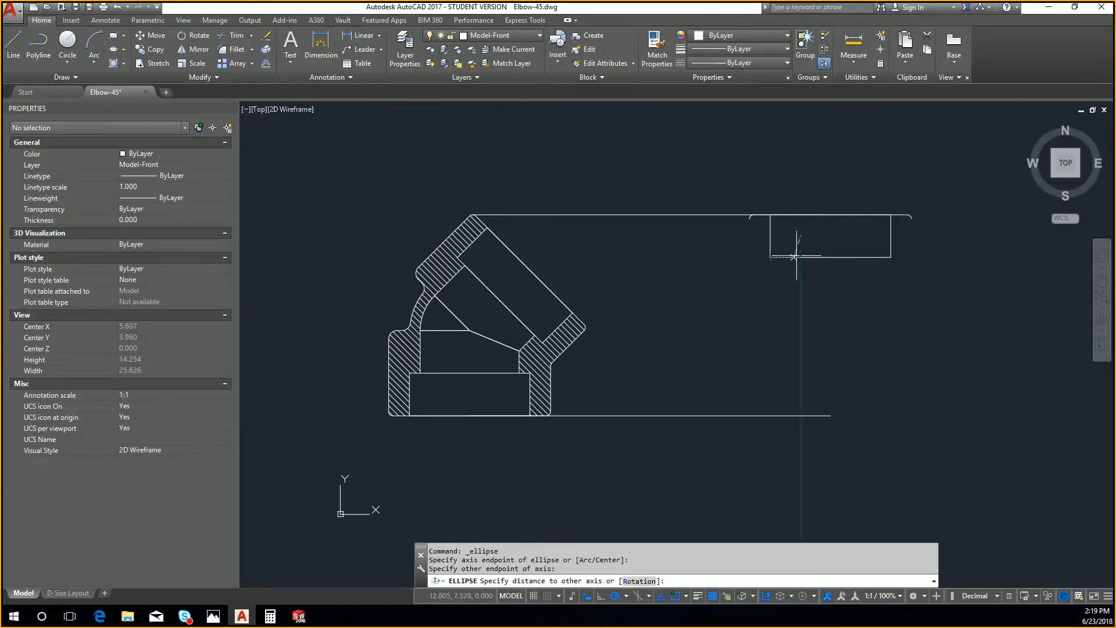
{"action": "key", "text": "Escape"}
{"action": "key", "text": "Escape"}
{"action": "key", "text": "Escape"}
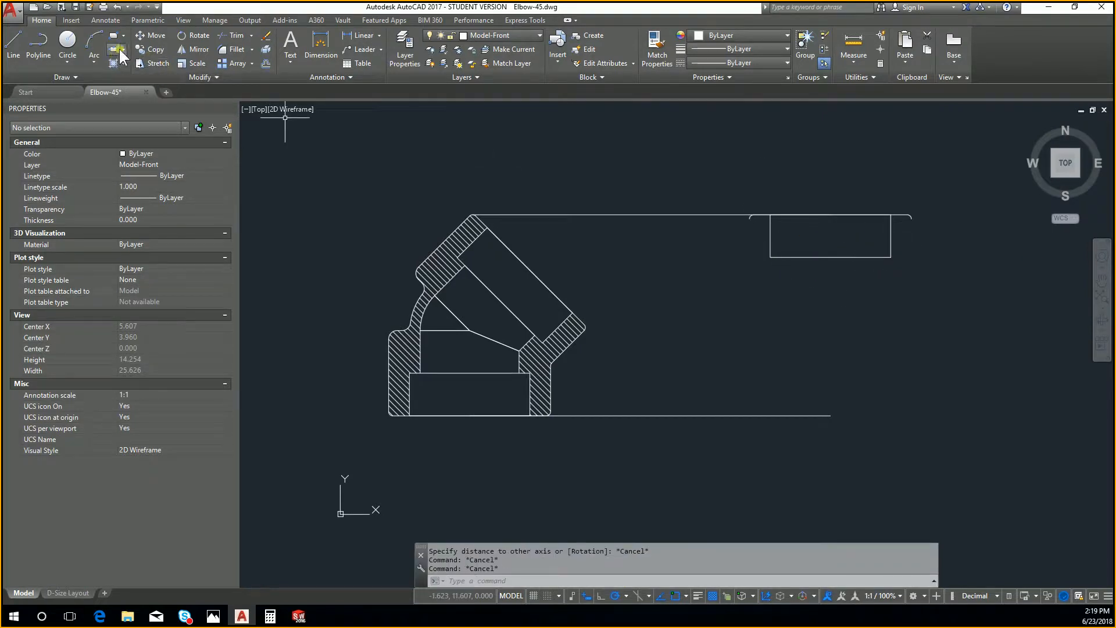
Draw an ellipse whose axis spans the lower edge of the moved socket rectangle and whose top reaches the midpoint of its upper edge
{"action": "left_click", "coordinate": [155, 91]}
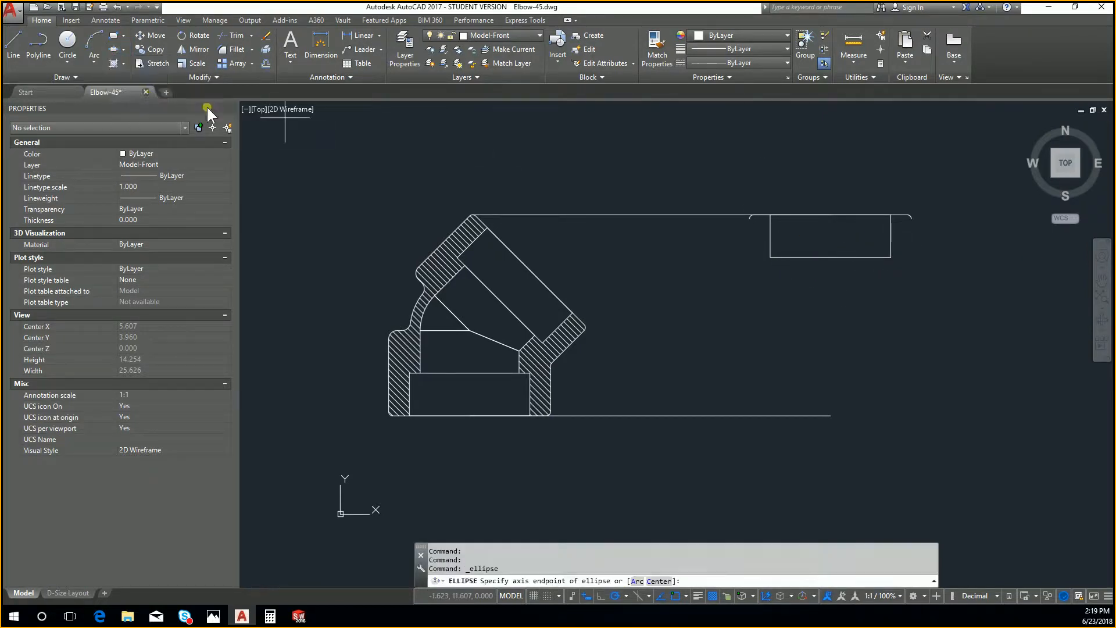
{"action": "left_click", "coordinate": [770, 257]}
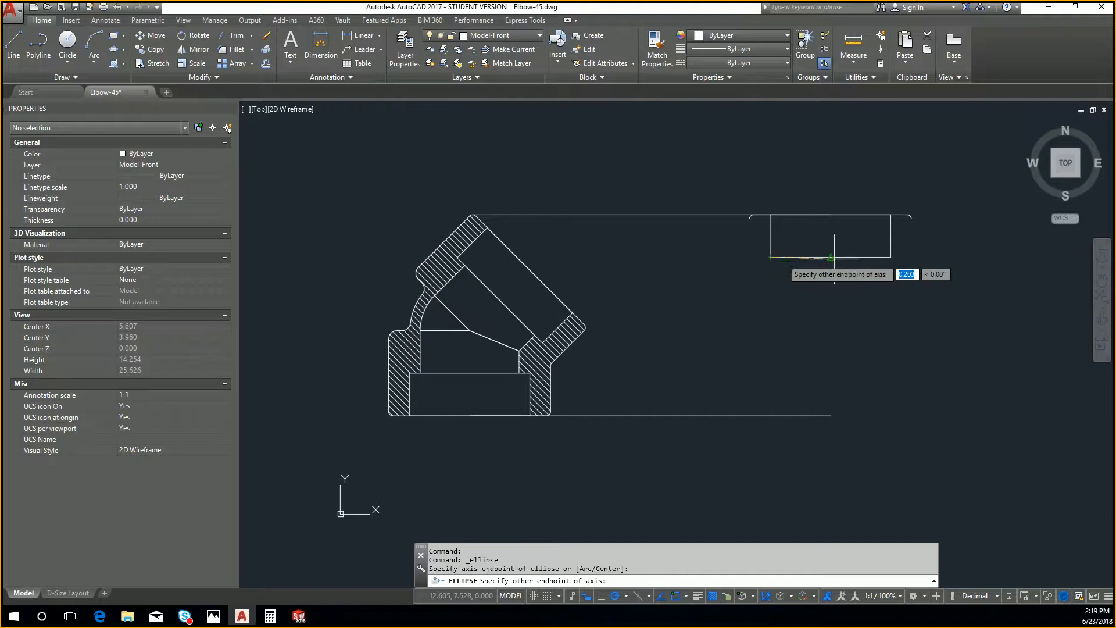
{"action": "left_click", "coordinate": [891, 256]}
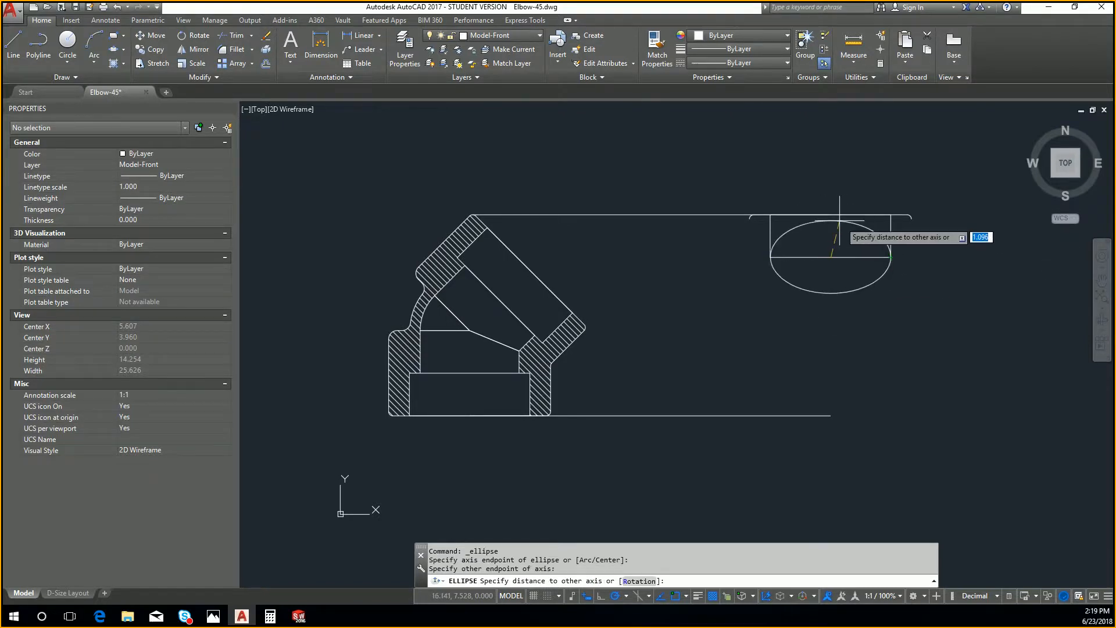
{"action": "left_click", "coordinate": [830, 216]}
{"action": "key", "text": "Escape"}
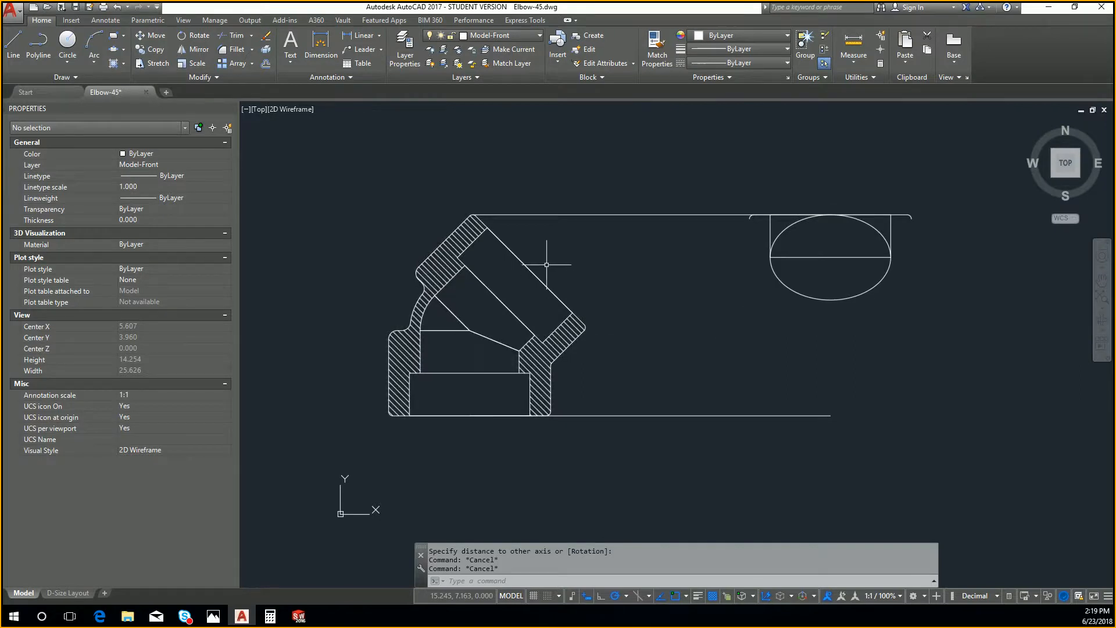
Draw a horizontal projection line from the lower inner corner of the upper opening to a point directly below the ellipse's center
{"action": "type", "text": "l"}
{"action": "key", "text": "Return"}
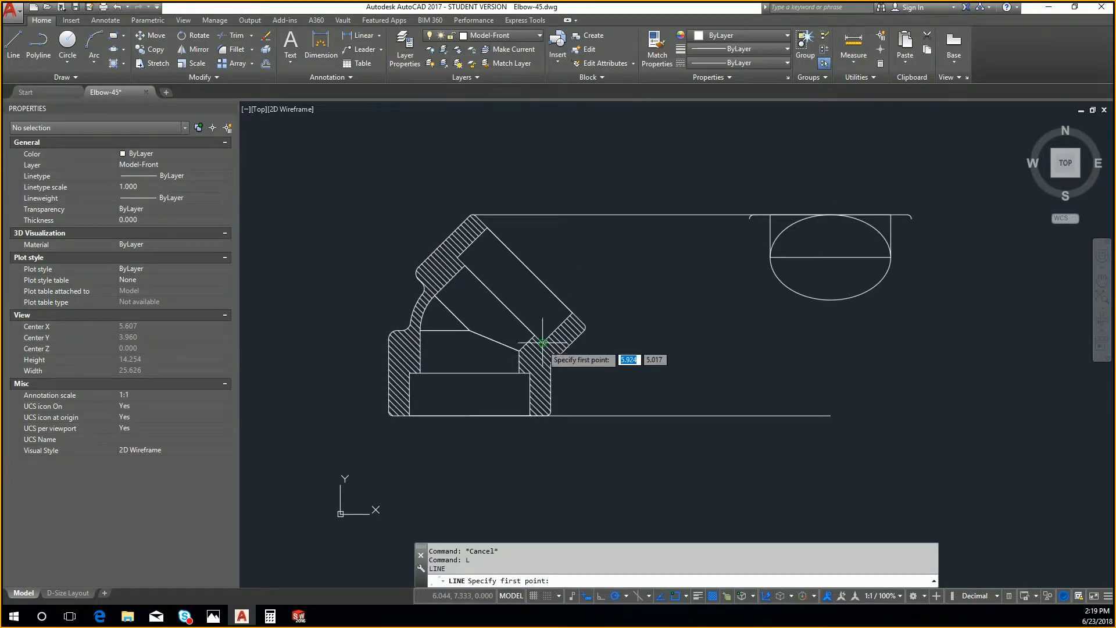
{"action": "left_click", "coordinate": [572, 312]}
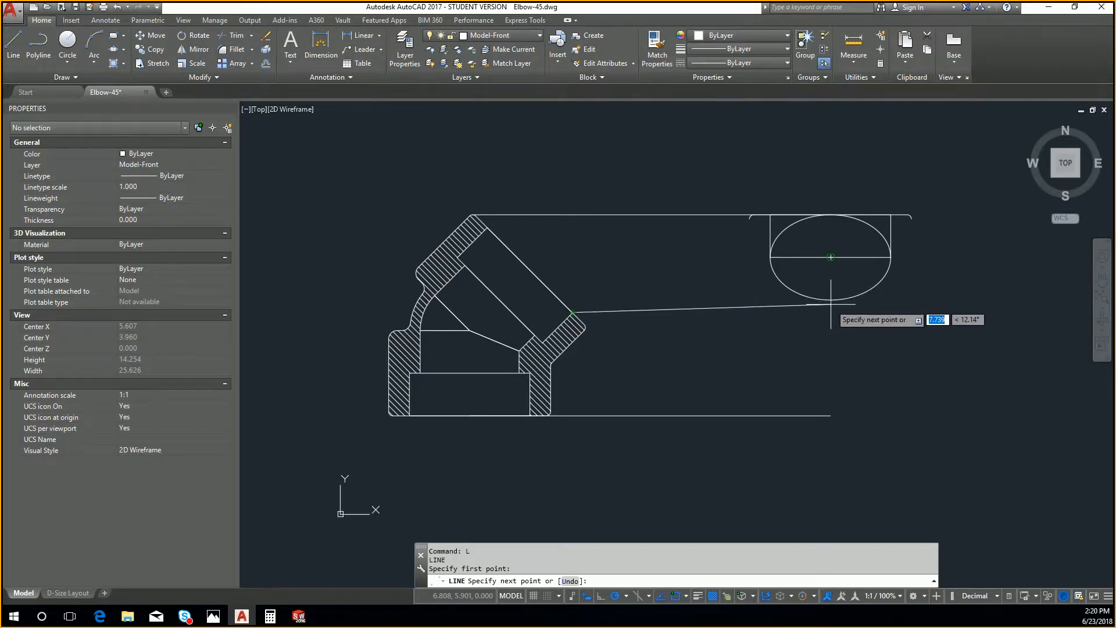
{"action": "left_click", "coordinate": [831, 312]}
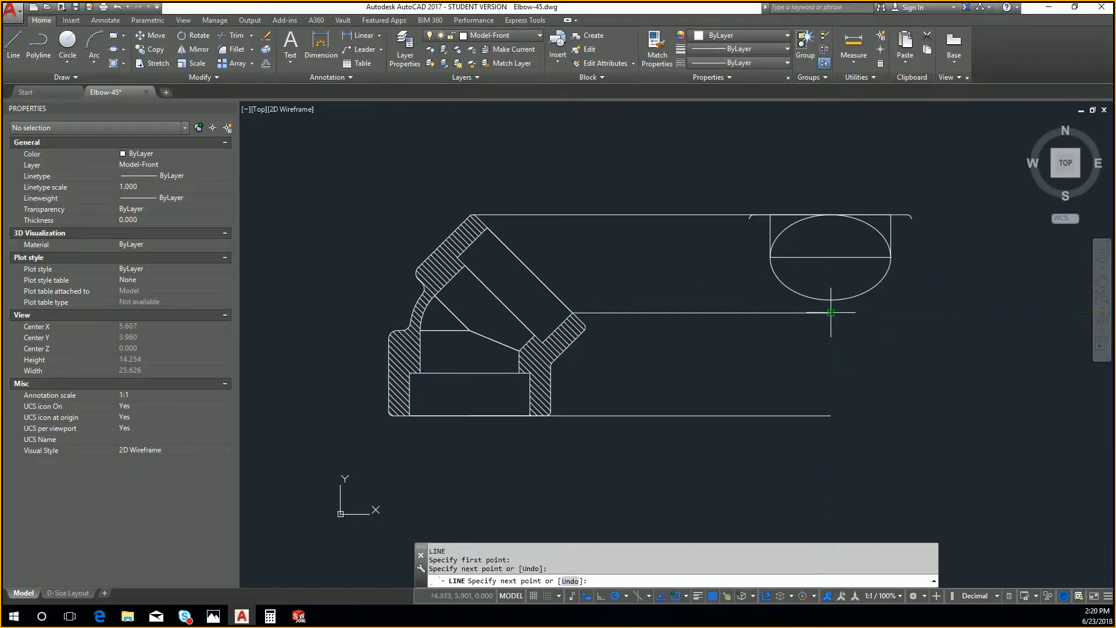
{"action": "key", "text": "Return"}
{"action": "key", "text": "Escape"}
{"action": "left_click", "coordinate": [855, 307]}
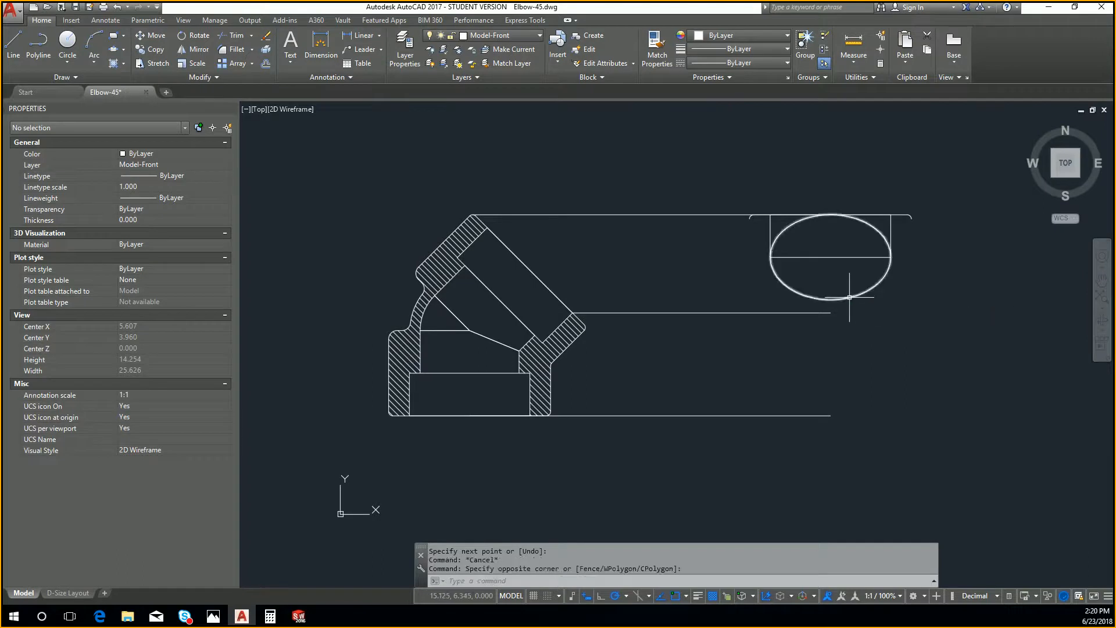
Erase the ellipse and the lower edge of the moved socket rectangle in the side view
{"action": "left_click", "coordinate": [829, 276]}
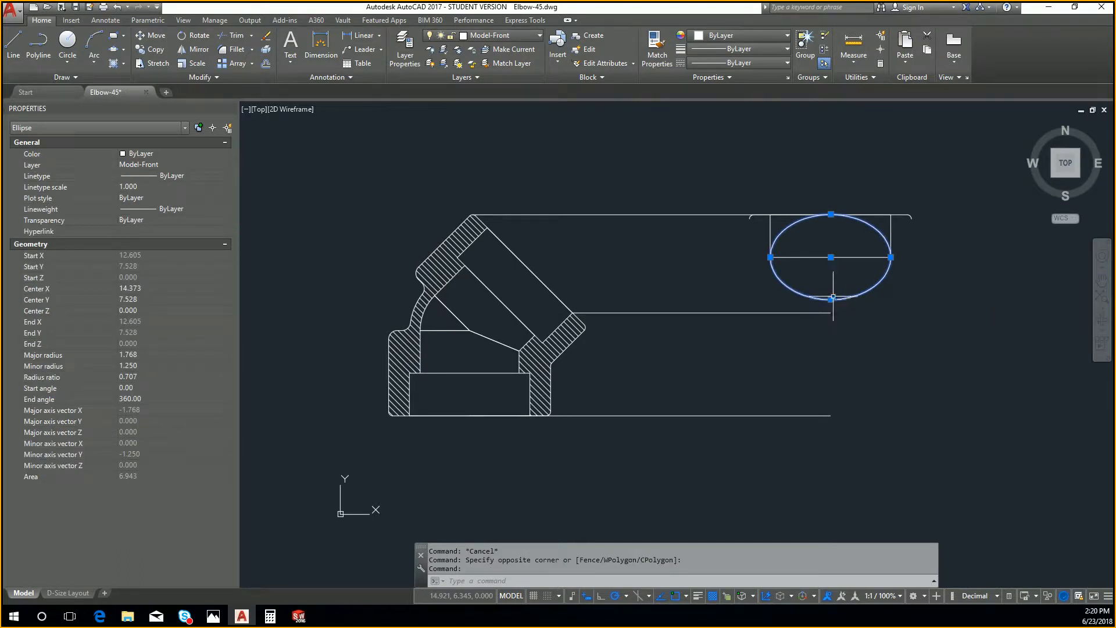
{"action": "key", "text": "Delete"}
{"action": "left_click", "coordinate": [793, 257]}
{"action": "key", "text": "Delete"}
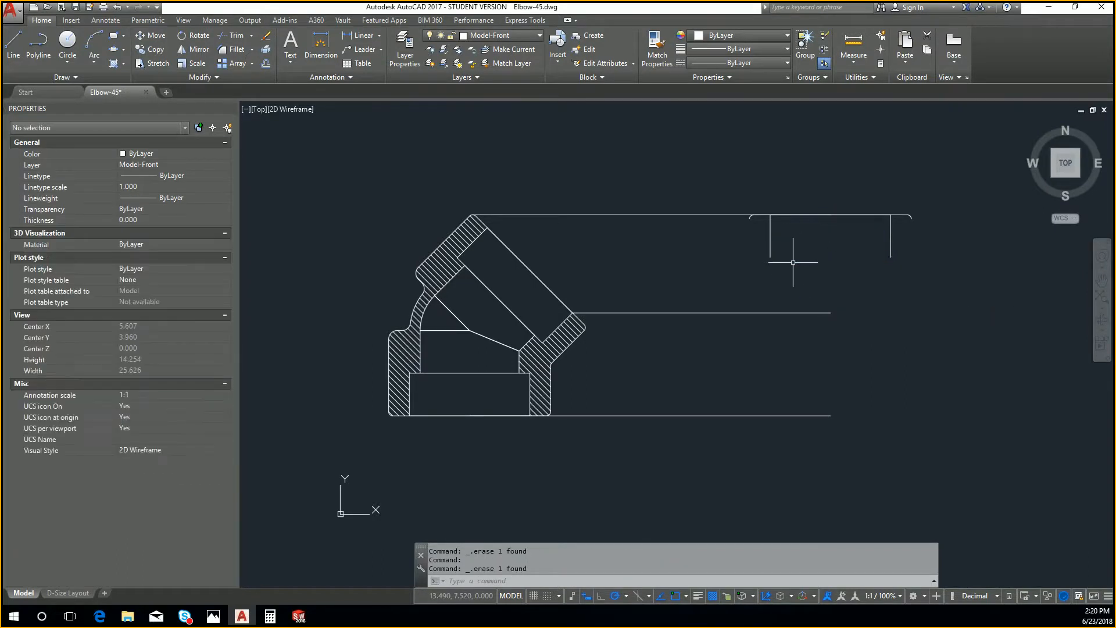
{"action": "key", "text": "Escape"}
{"action": "key", "text": "Escape"}
{"action": "key", "text": "Escape"}
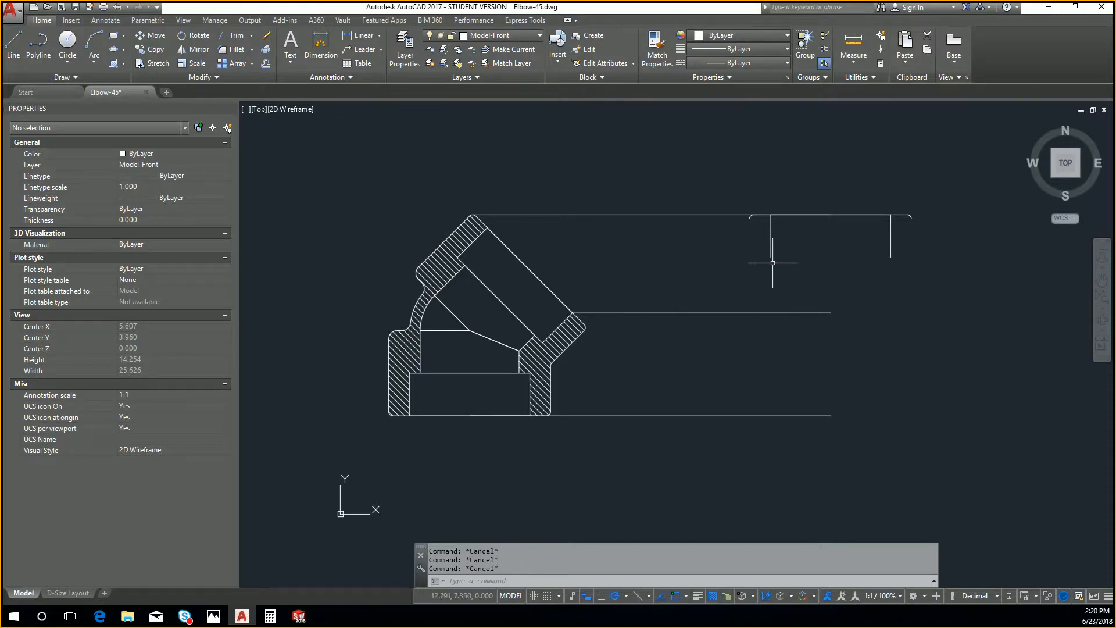
Draw a horizontal projection line from the angled socket's upper inner shoulder corner to directly above the middle projection line's free end
{"action": "type", "text": "l"}
{"action": "key", "text": "Return"}
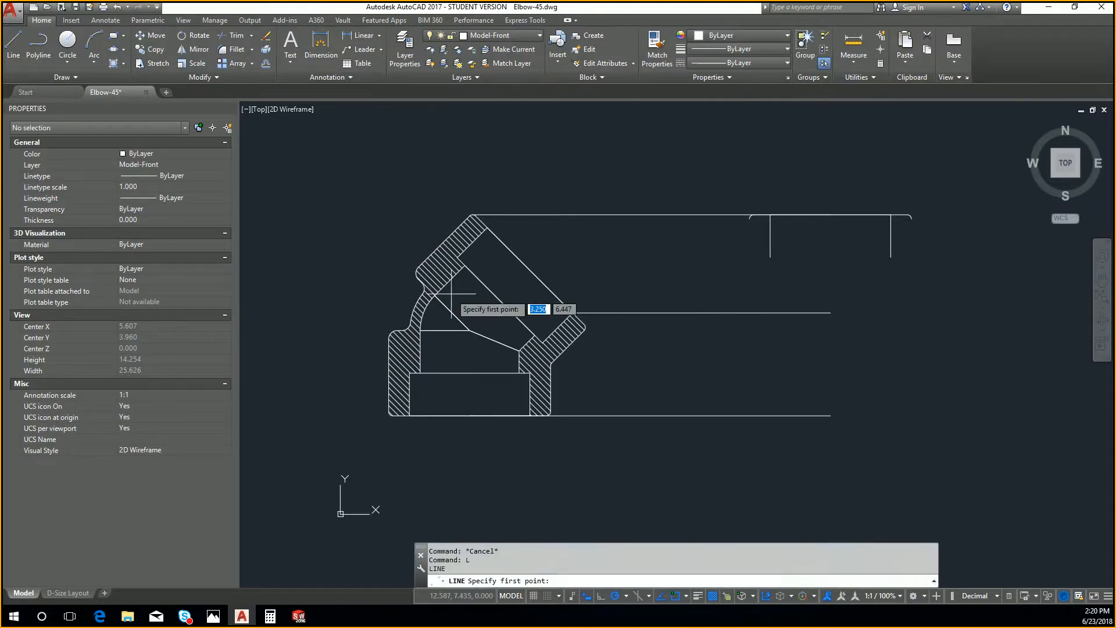
{"action": "left_click", "coordinate": [465, 265]}
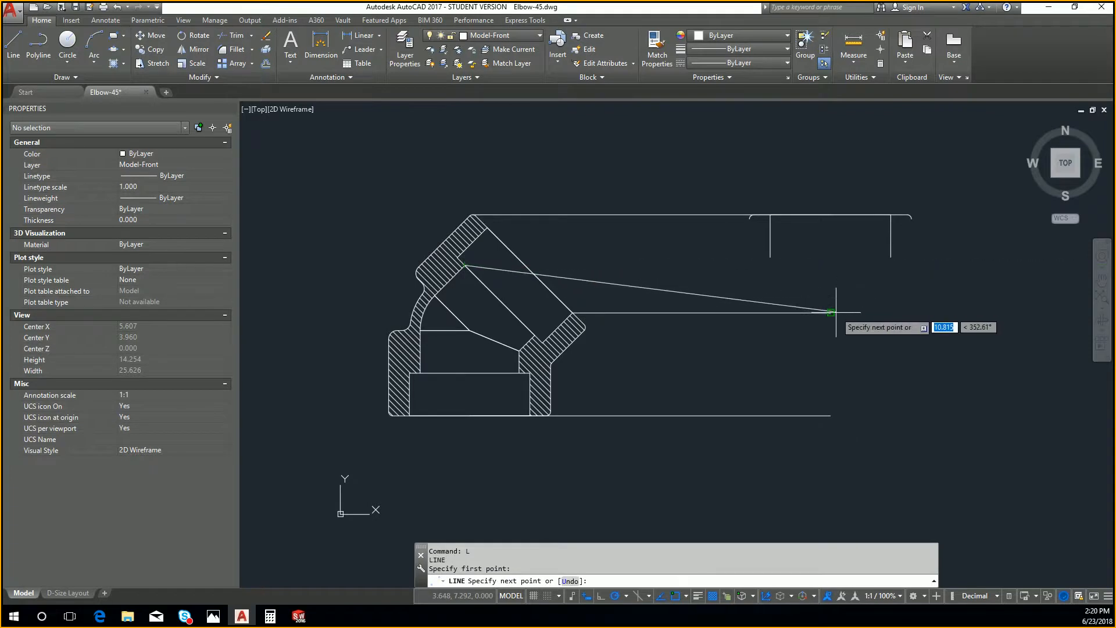
{"action": "left_click", "coordinate": [831, 264]}
{"action": "key", "text": "Escape"}
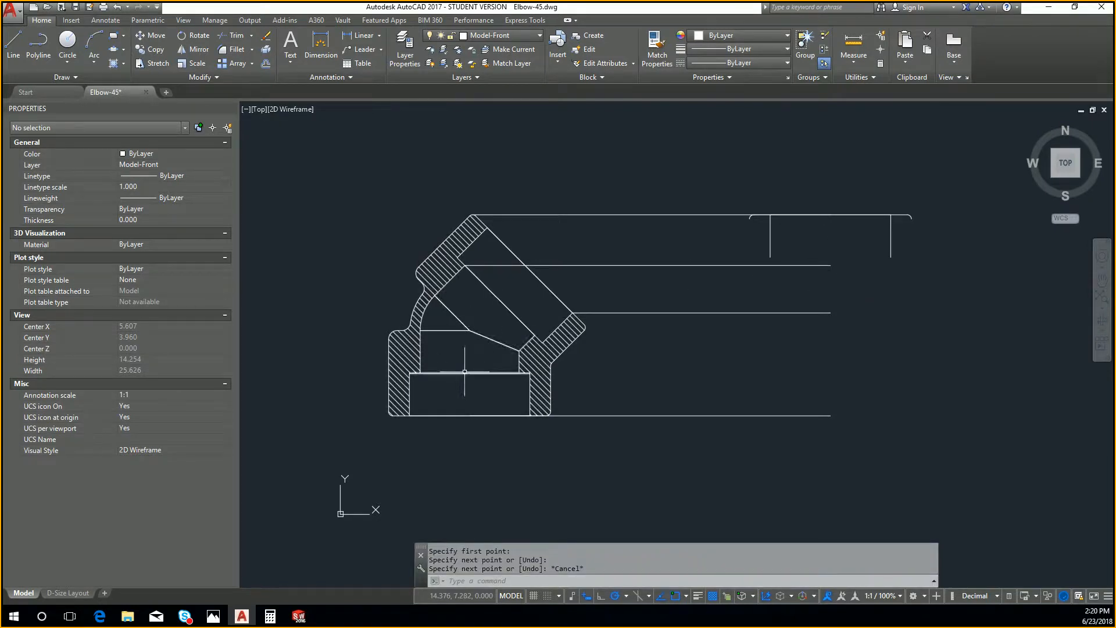
{"action": "left_click", "coordinate": [435, 369]}
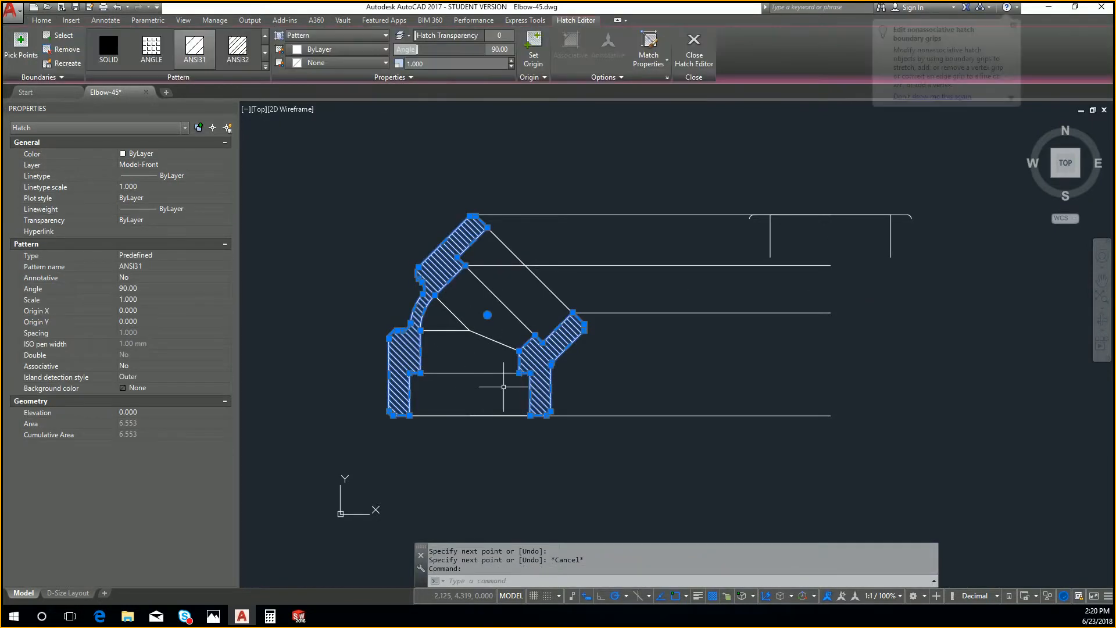
{"action": "key", "text": "Escape"}
{"action": "key", "text": "Escape"}
{"action": "key", "text": "Escape"}
{"action": "left_click", "coordinate": [341, 350]}
{"action": "key", "text": "Escape"}
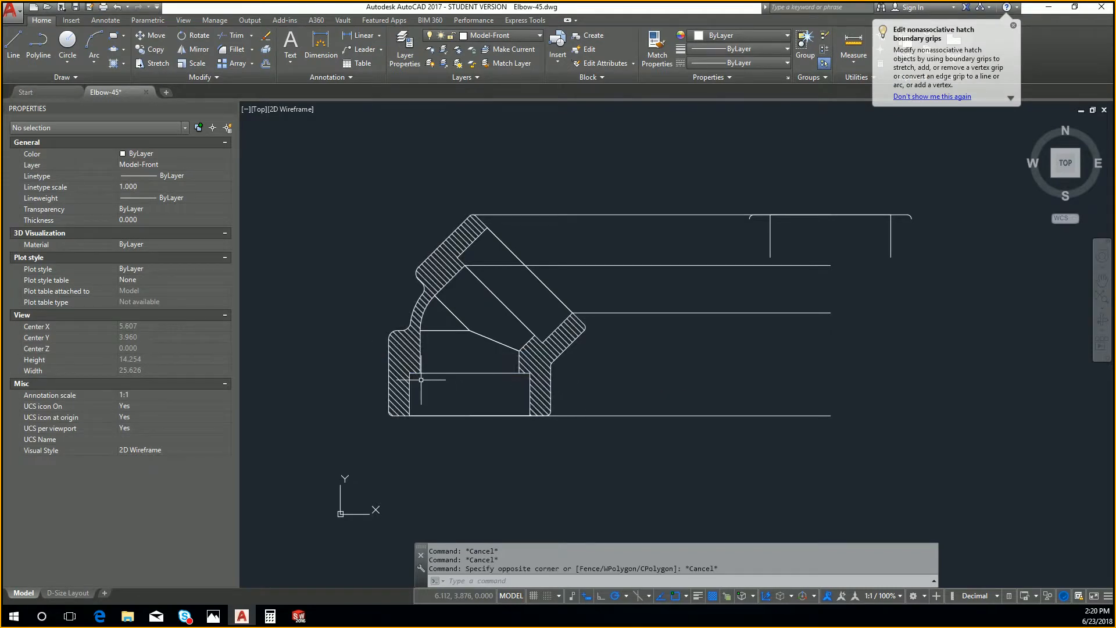
{"action": "left_click", "coordinate": [372, 367]}
{"action": "key", "text": "Escape"}
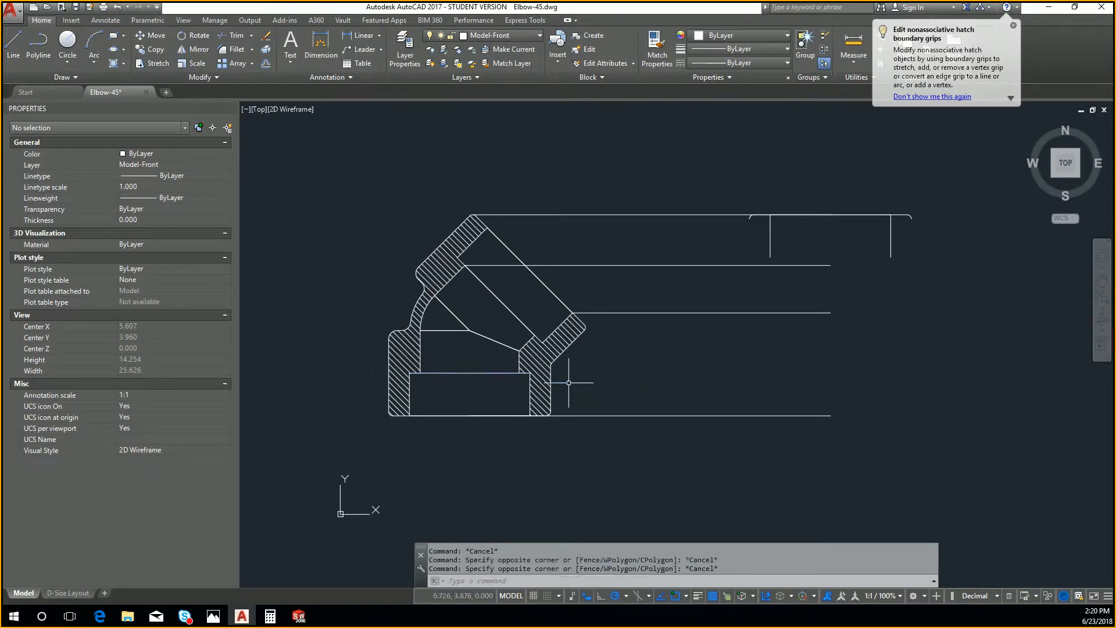
Draw a horizontal line across the bore's width along the lower socket's shoulder edge in the front view
{"action": "type", "text": "L"}
{"action": "key", "text": "Return"}
{"action": "left_click", "coordinate": [419, 372]}
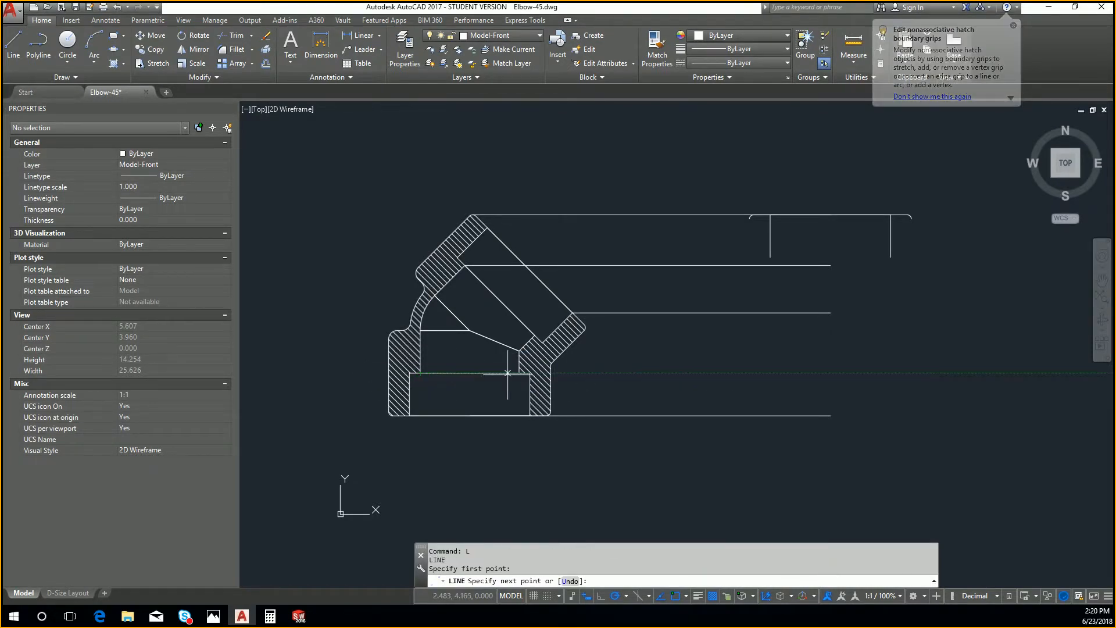
{"action": "left_click", "coordinate": [529, 373]}
{"action": "key", "text": "Escape"}
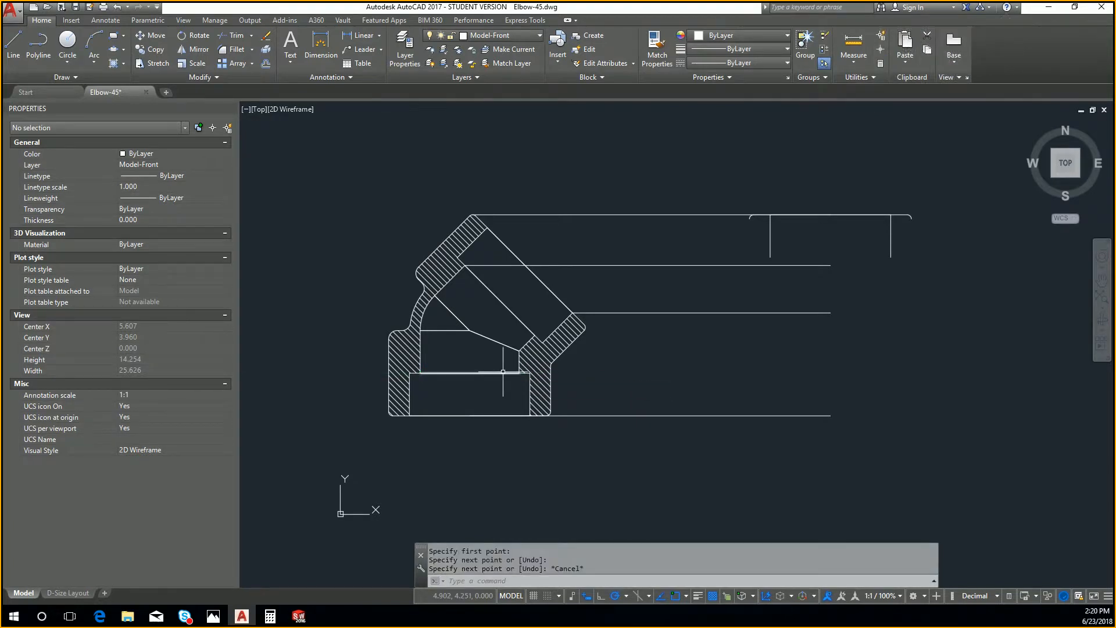
Move the new bore-width line by its midpoint onto the free end of the projection line from the opening's lower inner corner
{"action": "left_click", "coordinate": [504, 373]}
{"action": "type", "text": "M"}
{"action": "key", "text": "Return"}
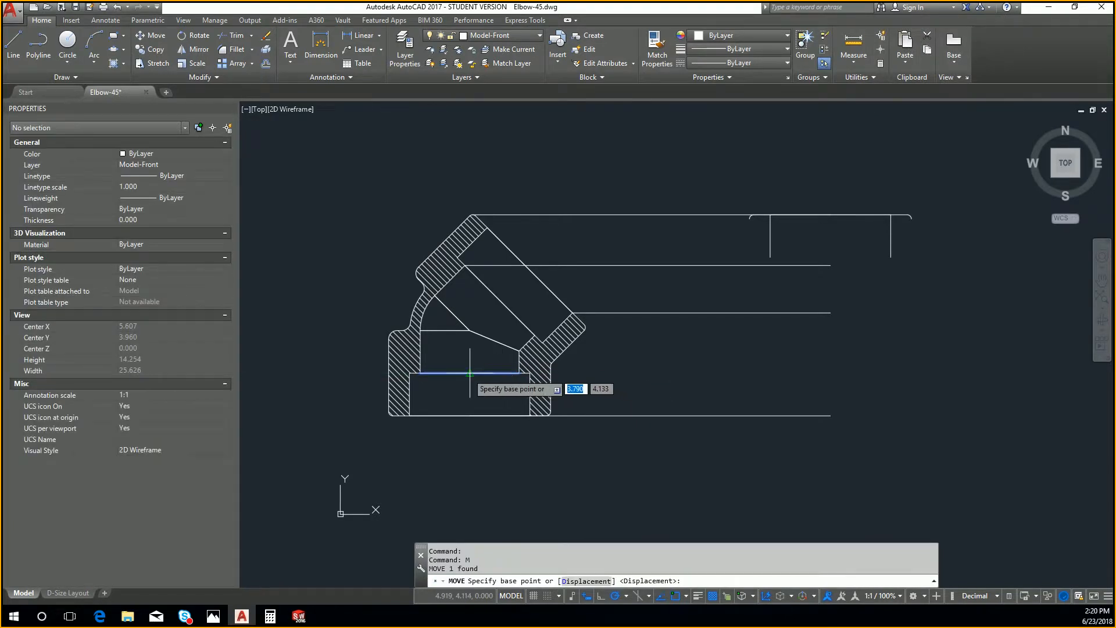
{"action": "left_click", "coordinate": [470, 373]}
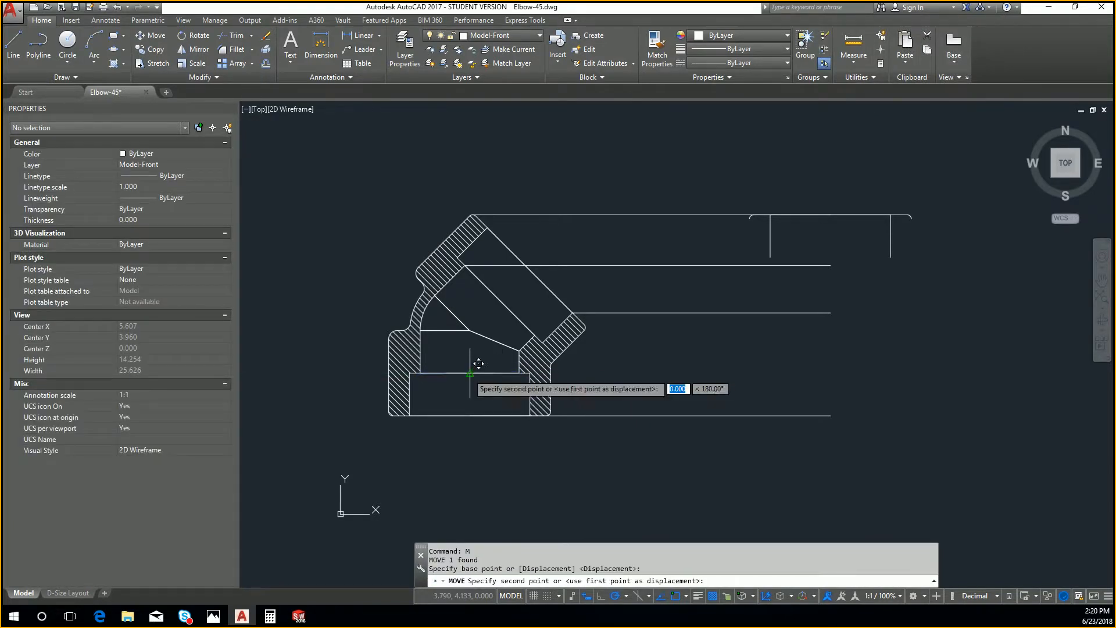
{"action": "left_click", "coordinate": [830, 314]}
{"action": "key", "text": "Escape"}
{"action": "key", "text": "Escape"}
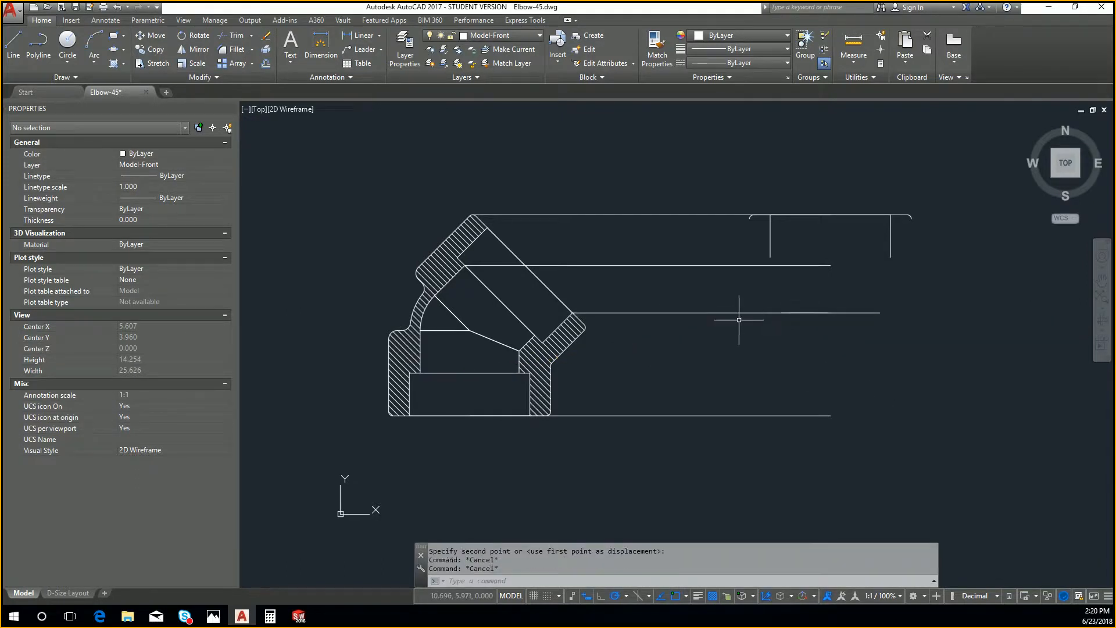
{"action": "scroll", "coordinate": [740, 322], "scroll_direction": "up", "scroll_amount": 2}
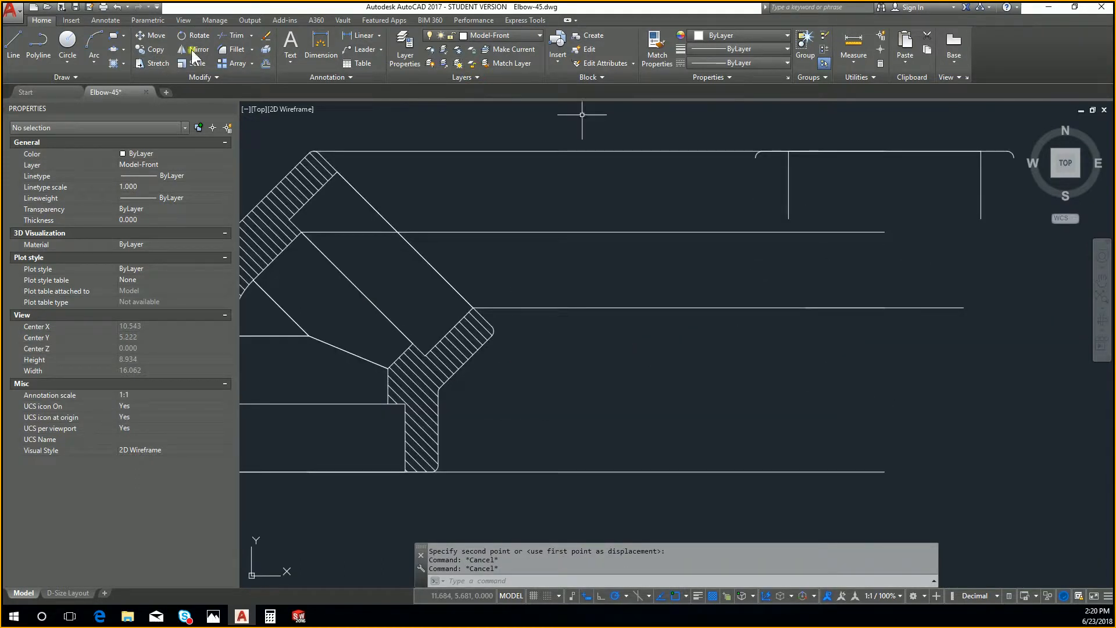
{"action": "left_click", "coordinate": [124, 49]}
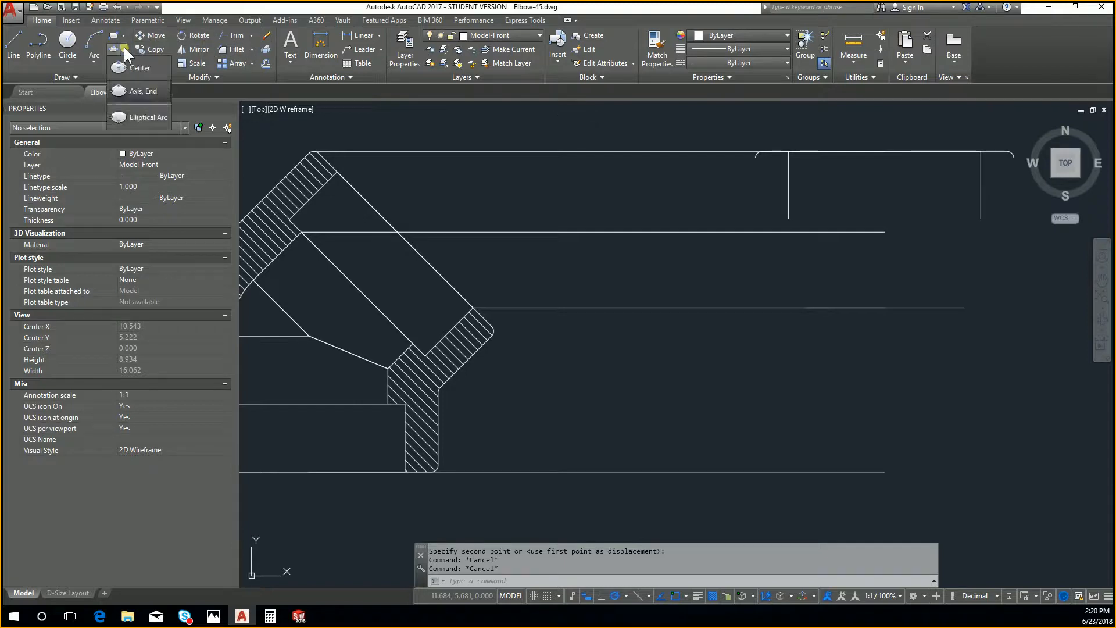
{"action": "left_click", "coordinate": [126, 106]}
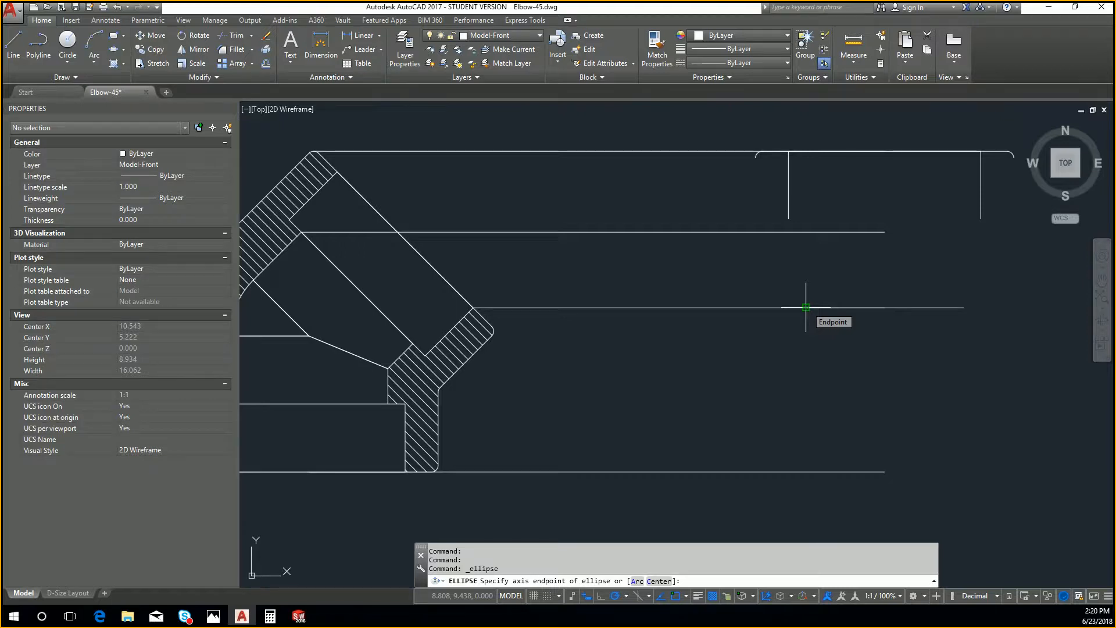
{"action": "key", "text": "Escape"}
Draw a vertical line from the end of the shoulder-corner projection line down to the midpoint of the moved bore-width line
{"action": "type", "text": "L"}
{"action": "key", "text": "Return"}
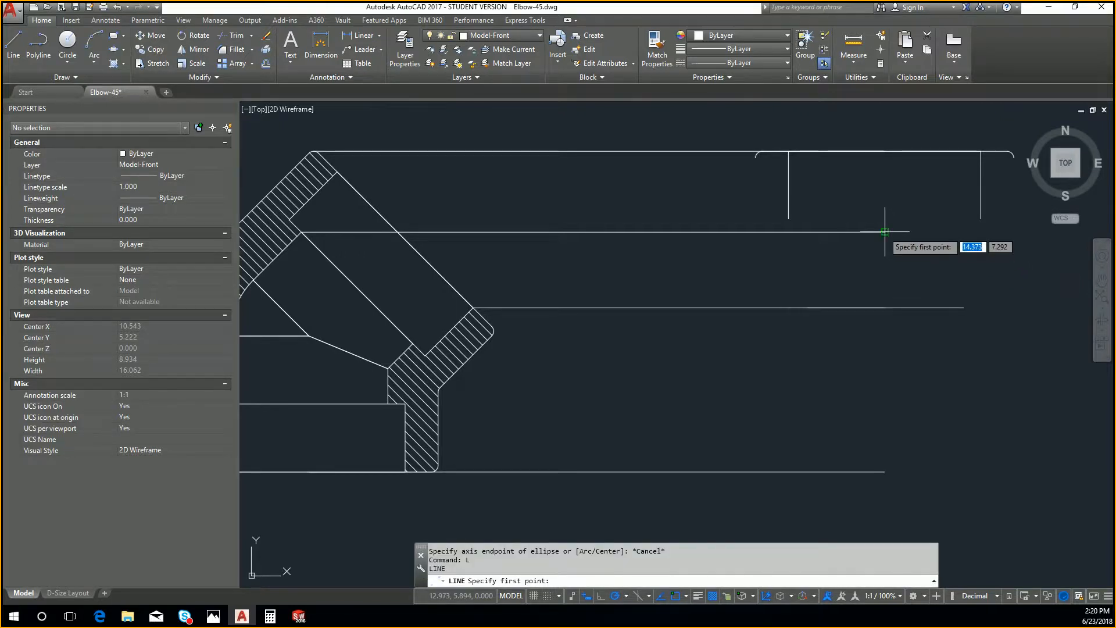
{"action": "left_click", "coordinate": [885, 231]}
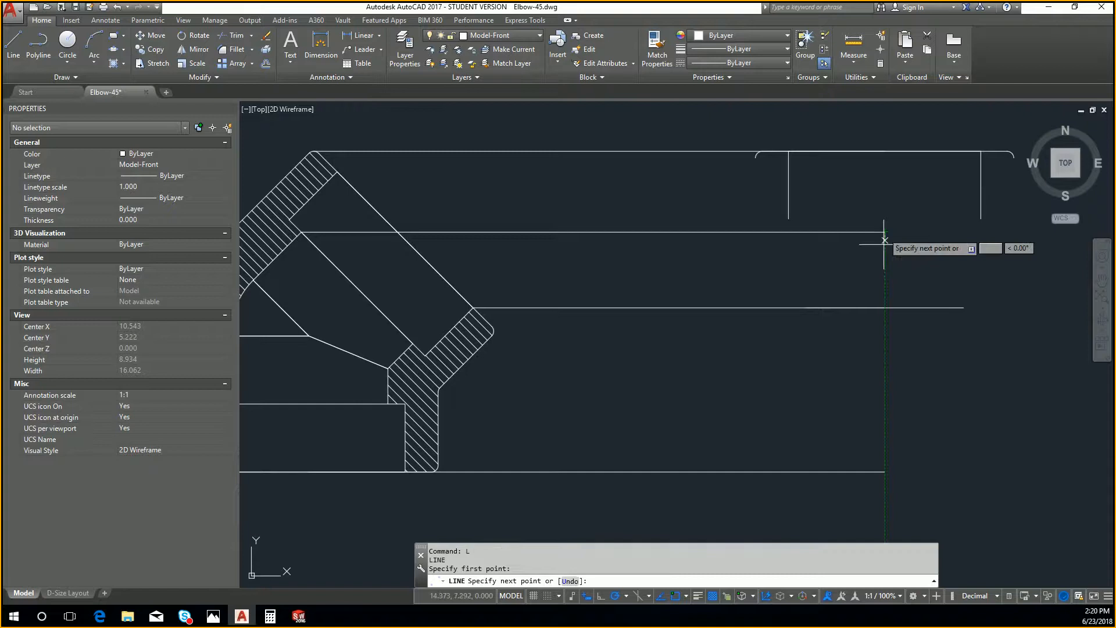
{"action": "left_click", "coordinate": [885, 308]}
{"action": "key", "text": "Return"}
Draw horizontal lines from the vertical line's midpoint out to both sides, each ending directly above an end of the bore-width line
{"action": "key", "text": "Return"}
{"action": "left_click", "coordinate": [884, 269]}
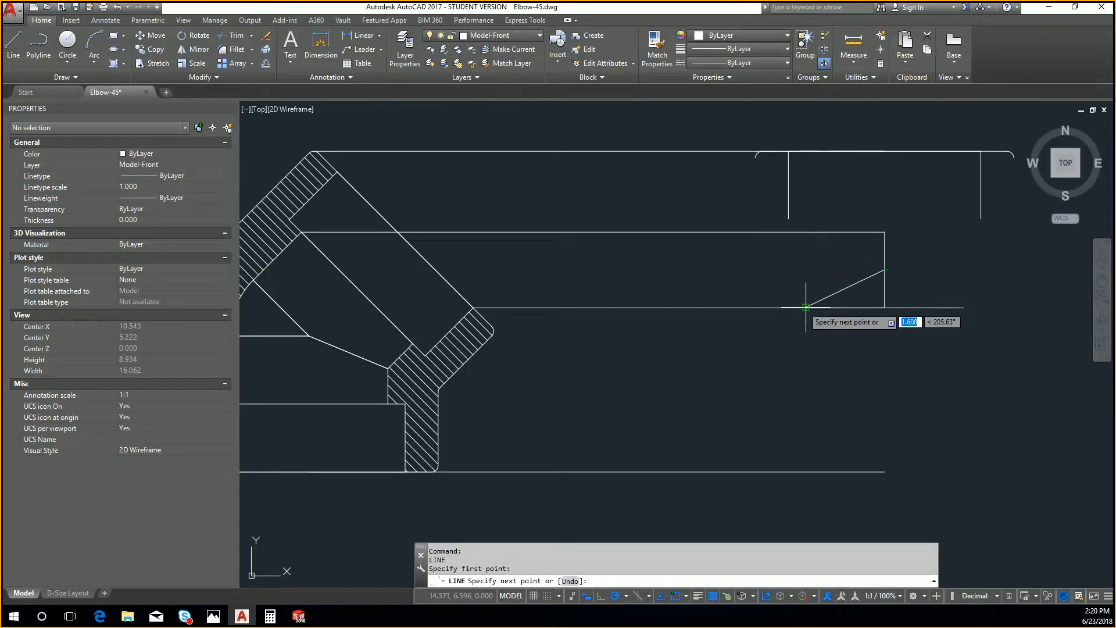
{"action": "left_click", "coordinate": [806, 269]}
{"action": "key", "text": "Return"}
{"action": "key", "text": "Return"}
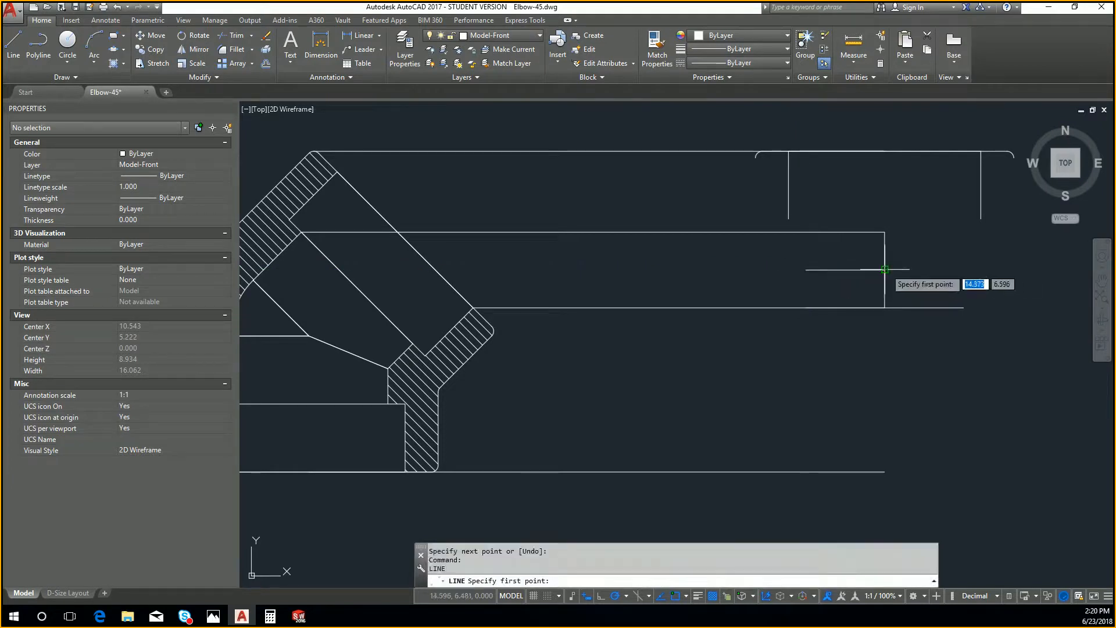
{"action": "left_click", "coordinate": [885, 270]}
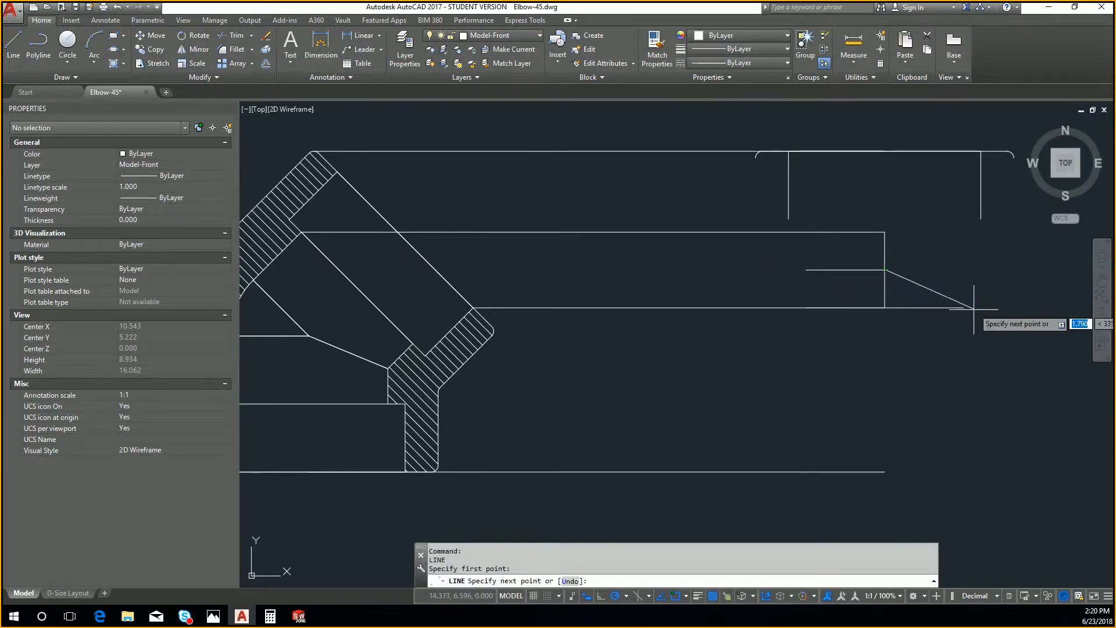
{"action": "left_click", "coordinate": [965, 269]}
{"action": "key", "text": "Escape"}
{"action": "key", "text": "Escape"}
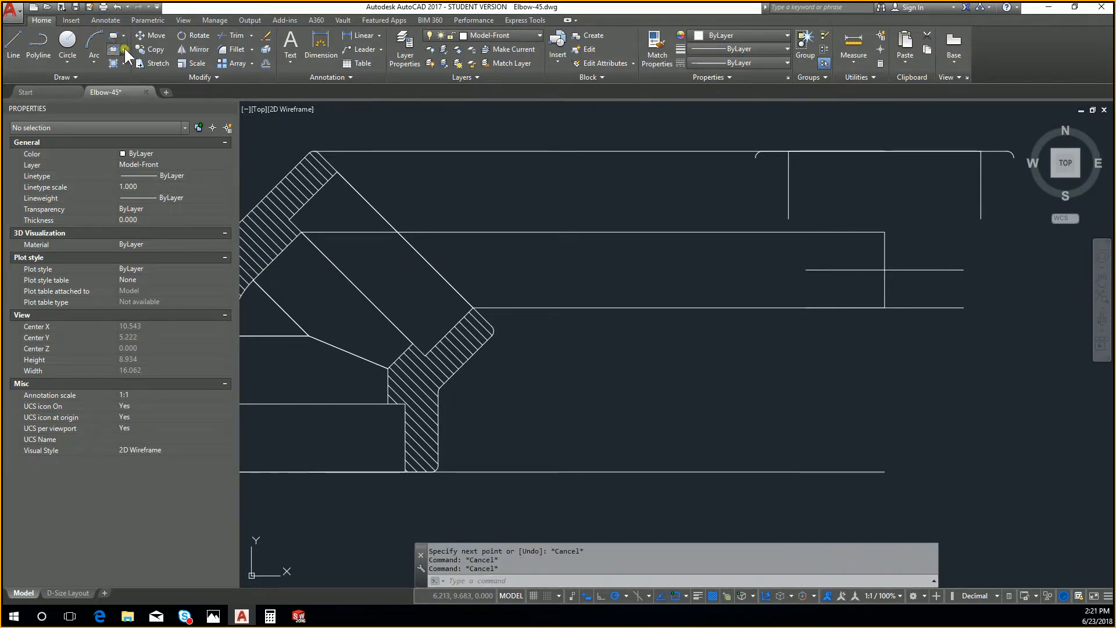
{"action": "left_click", "coordinate": [125, 49]}
{"action": "left_click", "coordinate": [135, 92]}
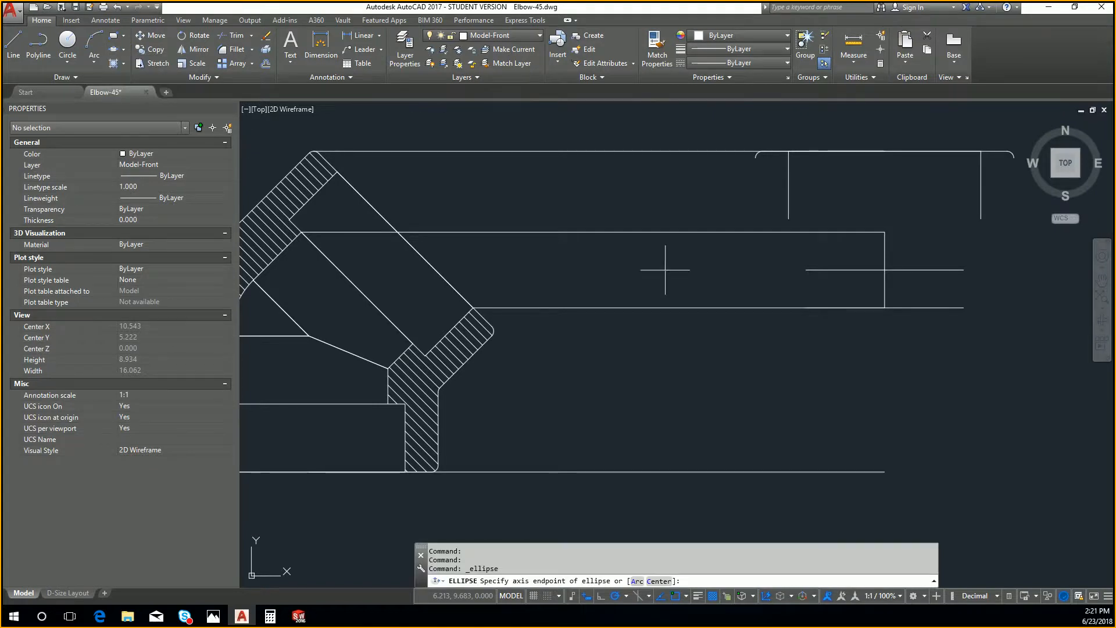
{"action": "left_click", "coordinate": [806, 269]}
{"action": "left_click", "coordinate": [964, 269]}
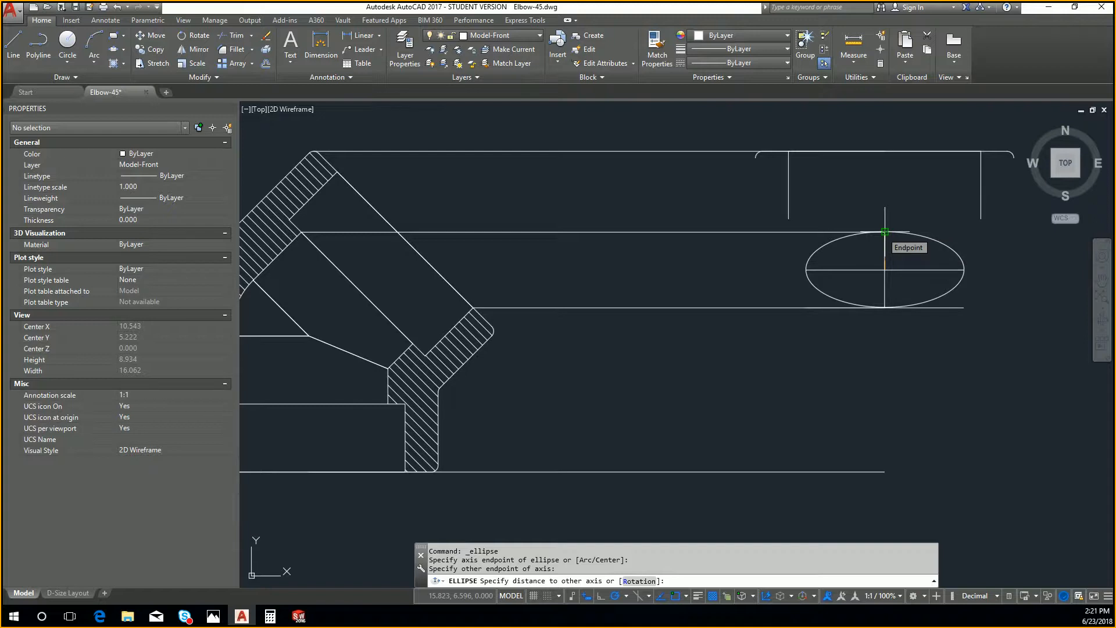
{"action": "key", "text": "Escape"}
{"action": "key", "text": "Escape"}
{"action": "key", "text": "Escape"}
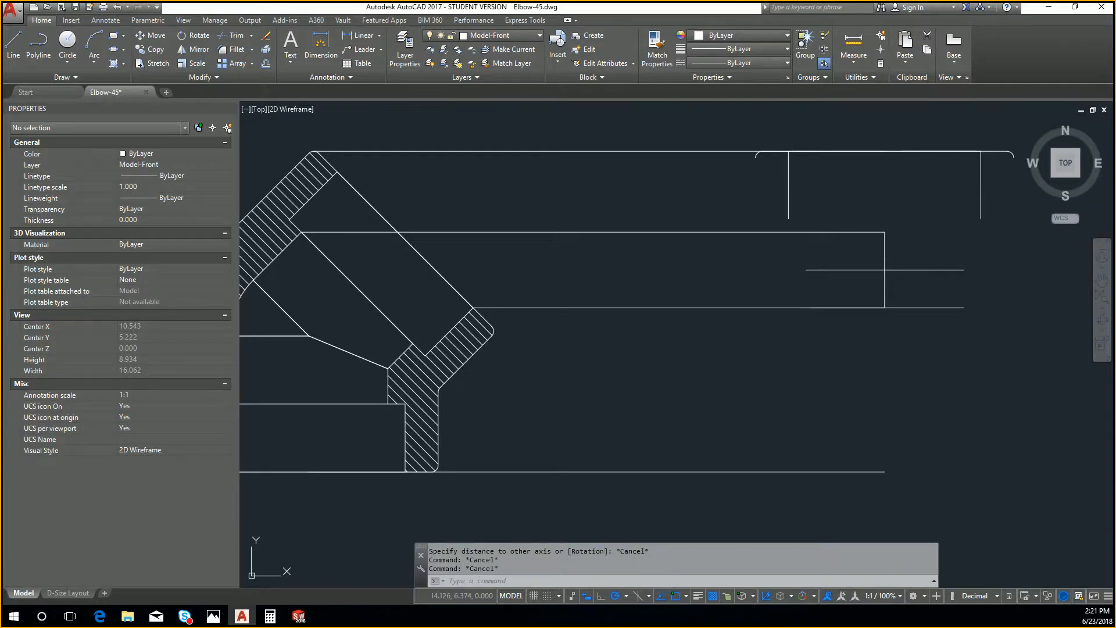
{"action": "left_click", "coordinate": [820, 307]}
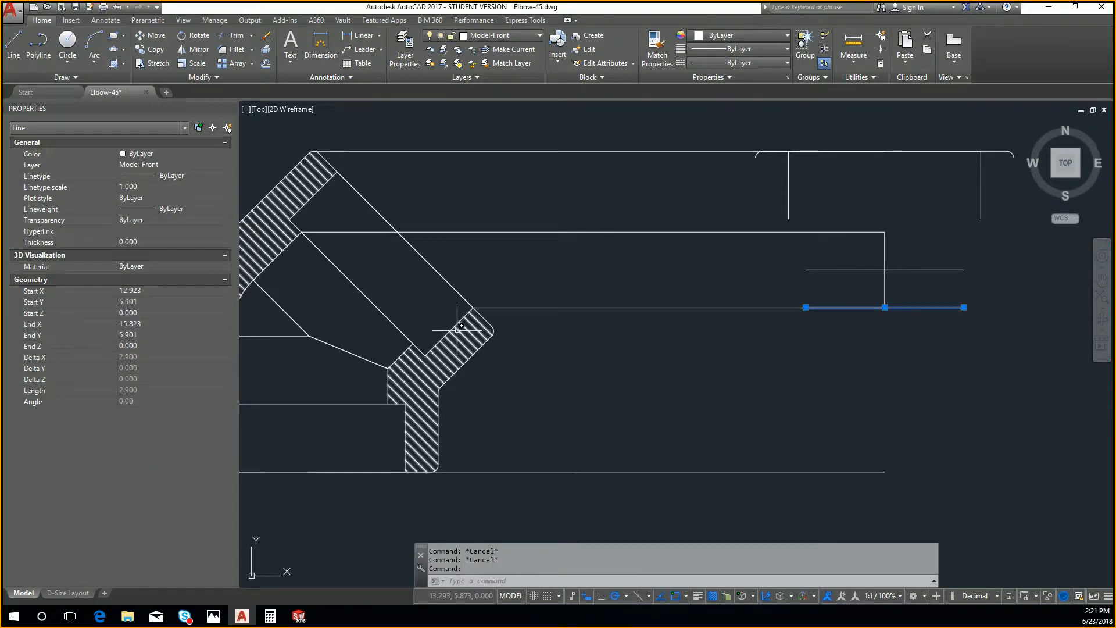
{"action": "mouse_move", "coordinate": [459, 330]}
{"action": "key", "text": "Escape"}
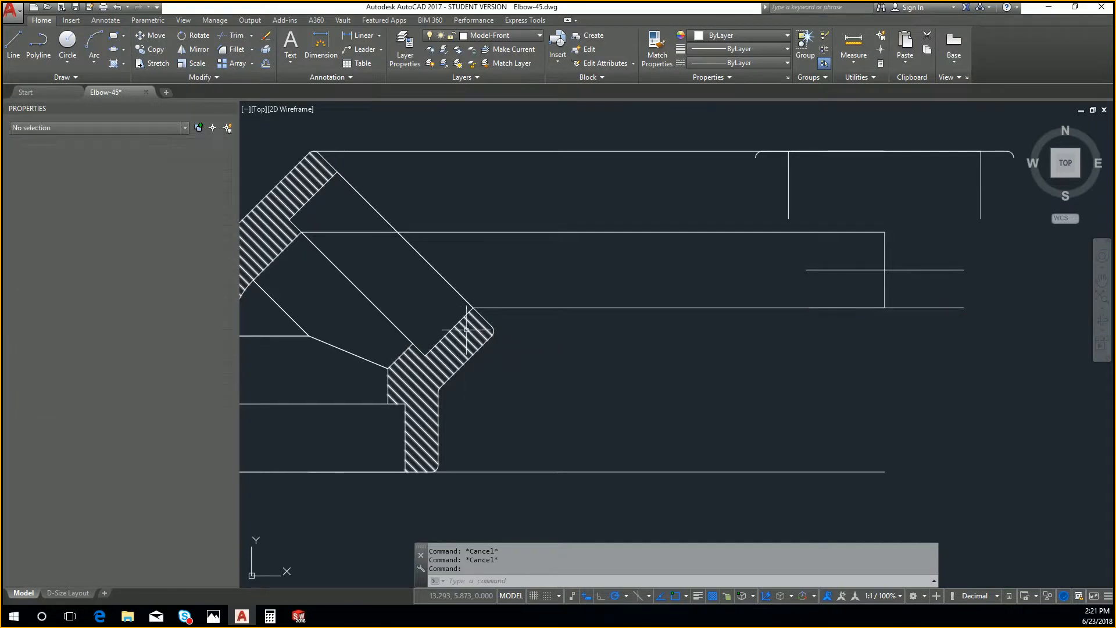
Try drawing a projection line from the angled opening's upper inner corner to above the vertical line, and erase it
{"action": "type", "text": "L"}
{"action": "key", "text": "Return"}
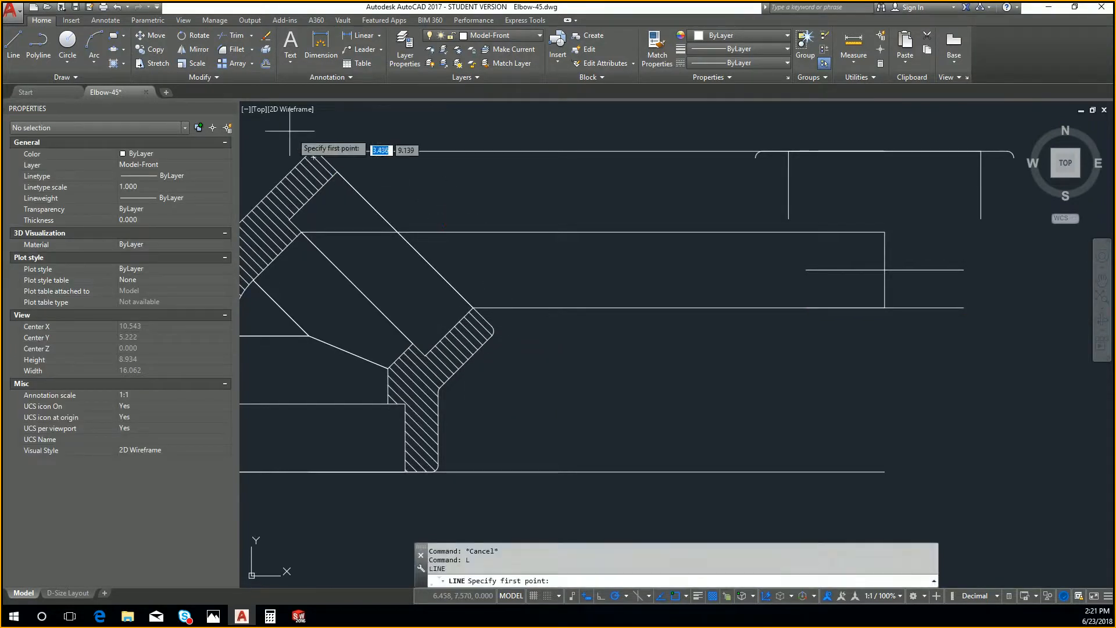
{"action": "left_click", "coordinate": [336, 172]}
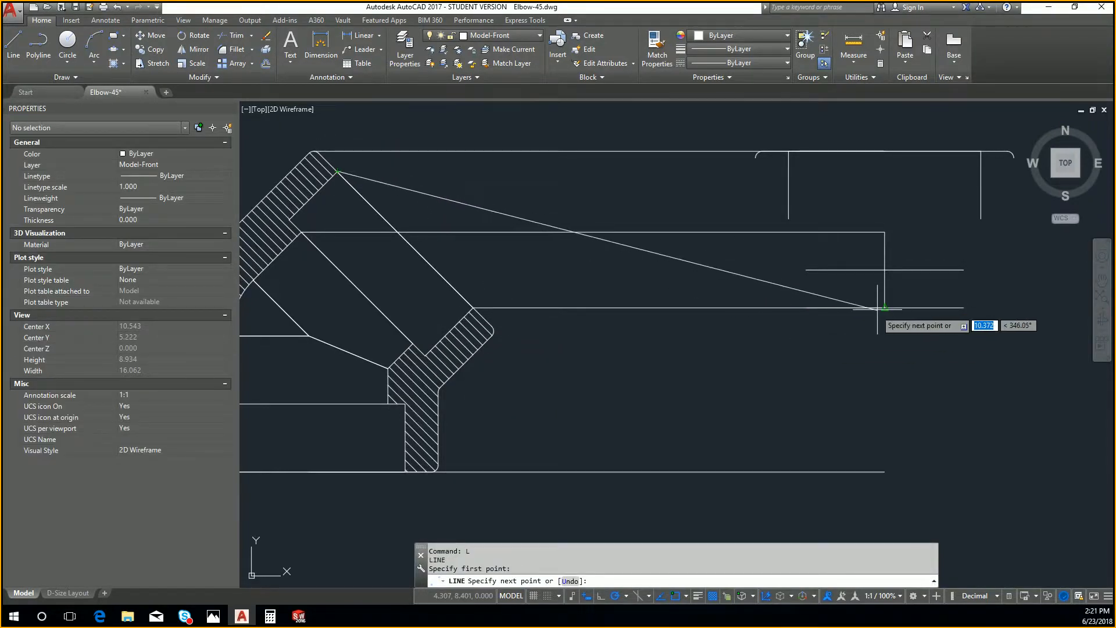
{"action": "left_click", "coordinate": [885, 180]}
{"action": "key", "text": "Escape"}
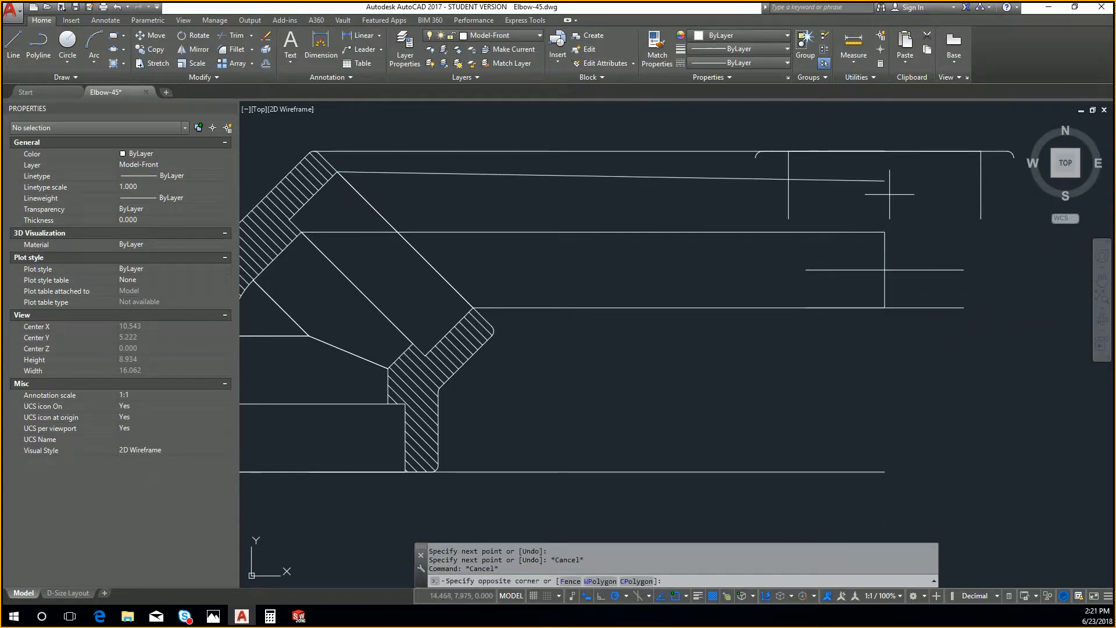
{"action": "left_click", "coordinate": [872, 178]}
{"action": "key", "text": "Delete"}
Draw a horizontal projection line from the angled opening's upper inner corner to above the vertical construction line, and erase that vertical line
{"action": "type", "text": "L"}
{"action": "key", "text": "Return"}
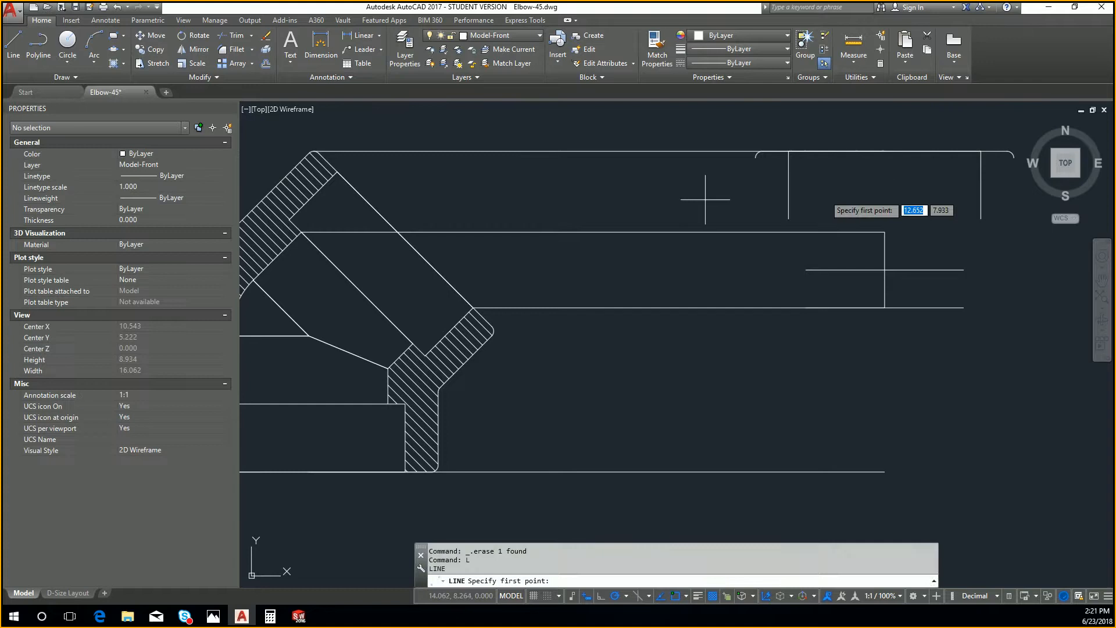
{"action": "left_click", "coordinate": [337, 172]}
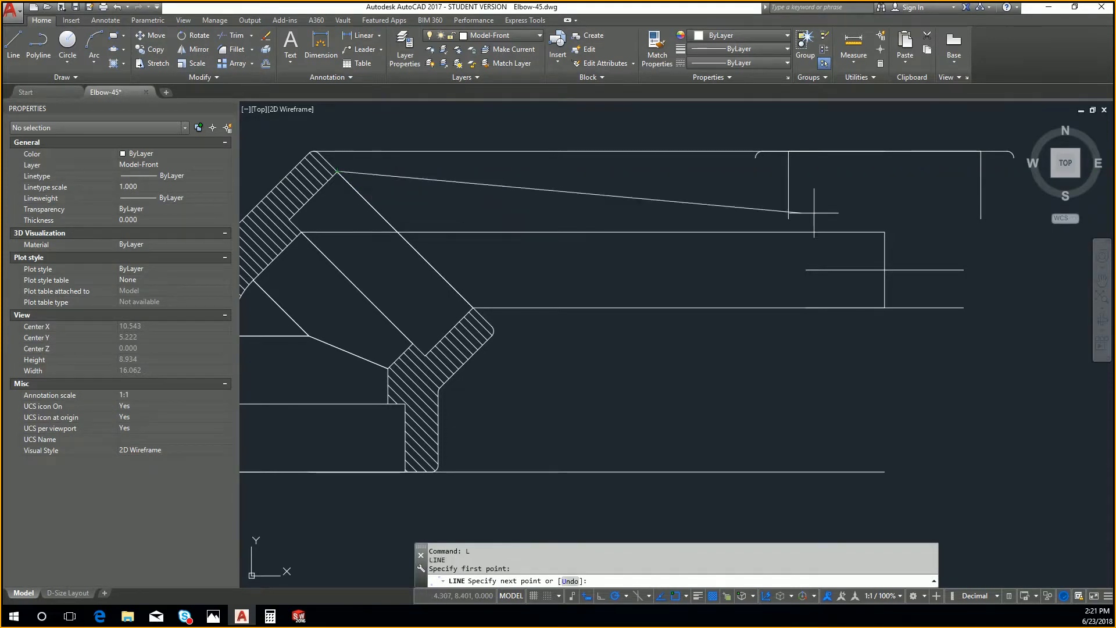
{"action": "left_click", "coordinate": [885, 170]}
{"action": "key", "text": "Escape"}
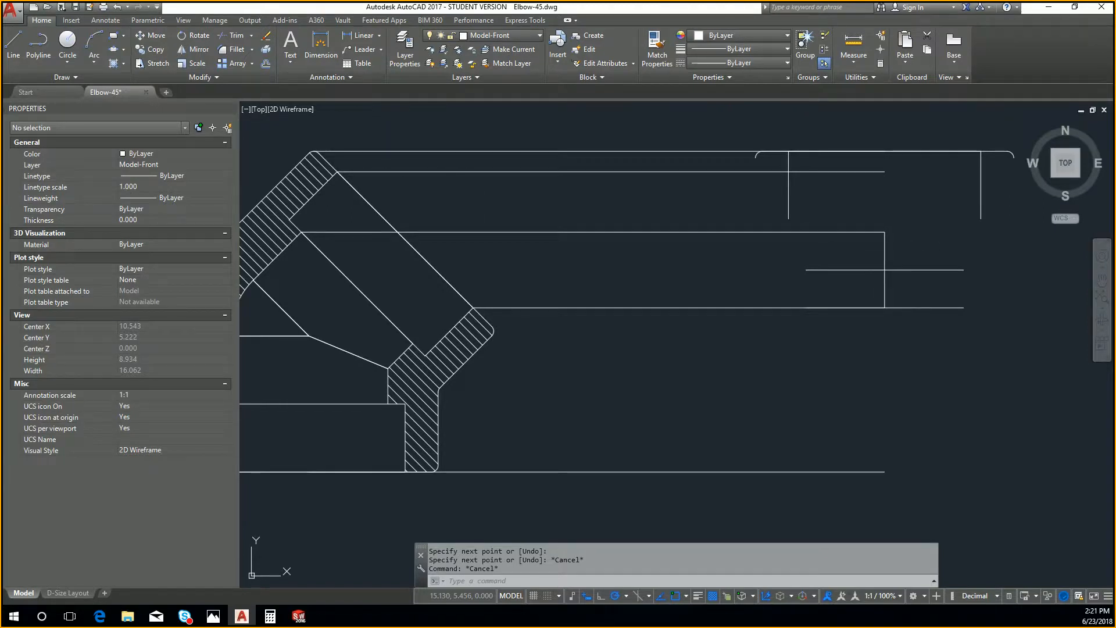
{"action": "left_click", "coordinate": [885, 273]}
{"action": "key", "text": "Delete"}
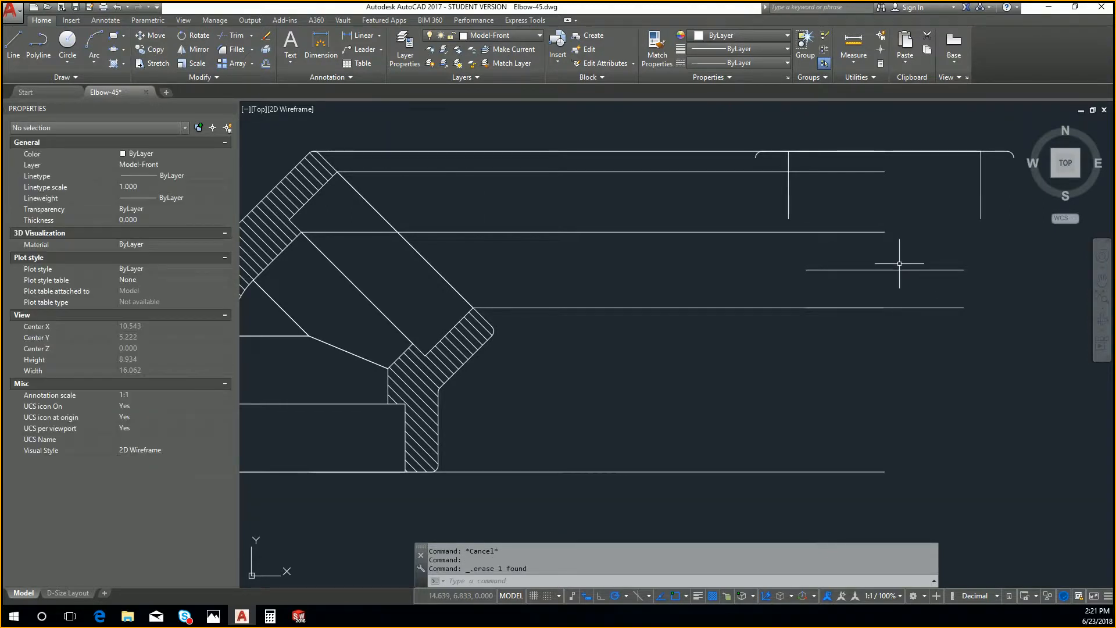
Erase the two horizontal construction lines between the middle and lower projection lines in the side view
{"action": "left_click", "coordinate": [899, 271]}
{"action": "key", "text": "Delete"}
{"action": "left_click", "coordinate": [885, 282]}
{"action": "left_click", "coordinate": [829, 247]}
{"action": "key", "text": "Delete"}
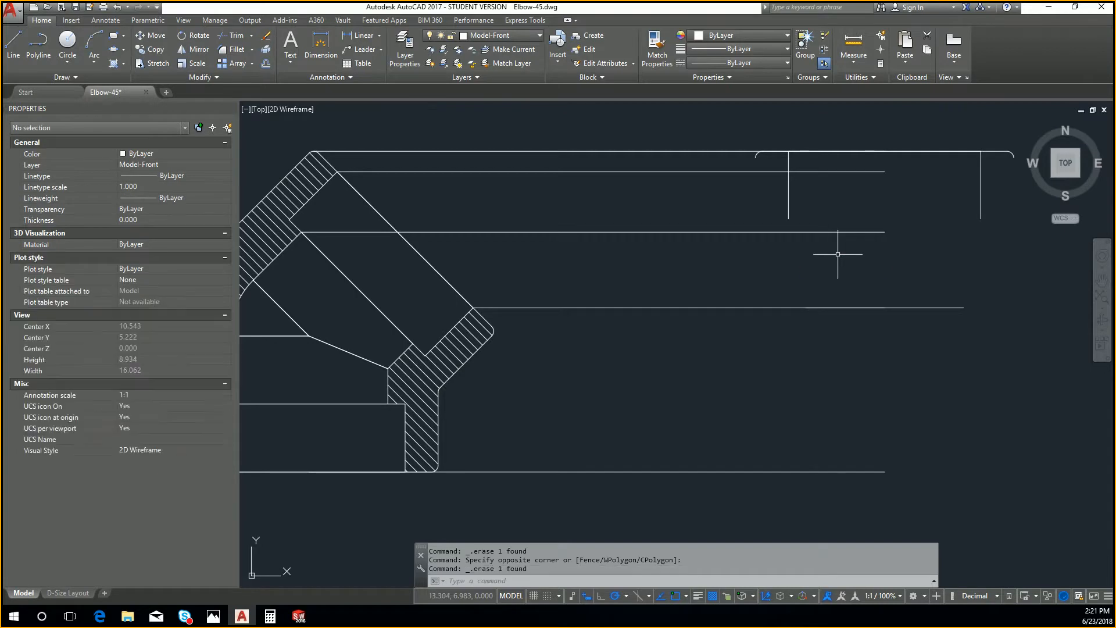
Draw a vertical centre line from the end of the angled opening's upper projection line down to the lower projection line
{"action": "type", "text": "L"}
{"action": "key", "text": "Return"}
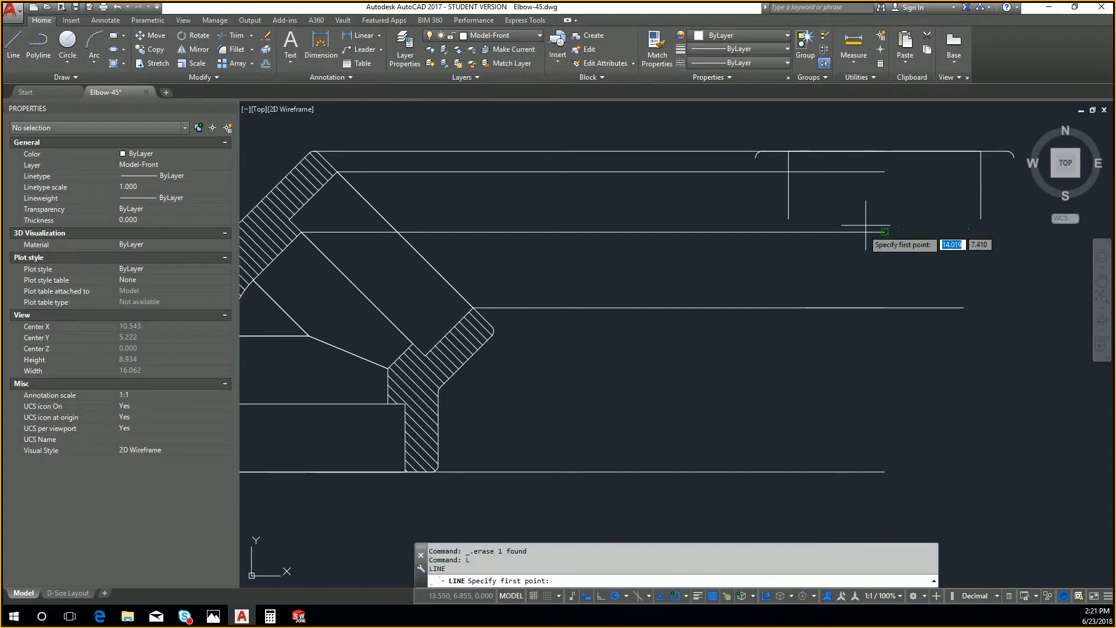
{"action": "left_click", "coordinate": [885, 175]}
{"action": "left_click", "coordinate": [885, 307]}
{"action": "key", "text": "Escape"}
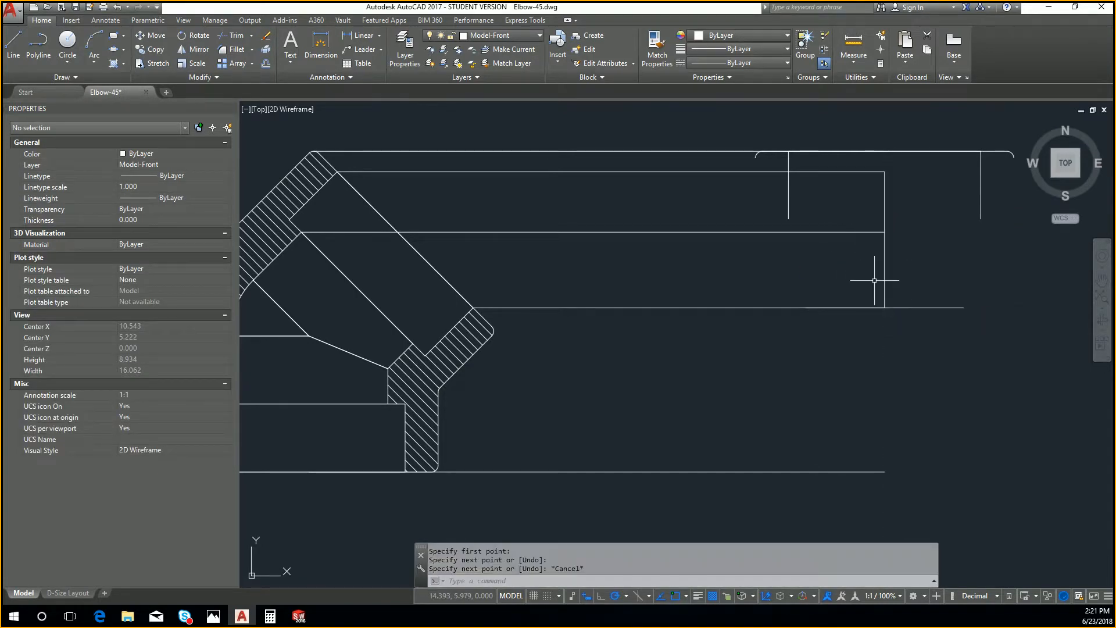
Stretch the lower end of the side view's left vertical bore line down to the angled opening's lower projection line
{"action": "key", "text": "Return"}
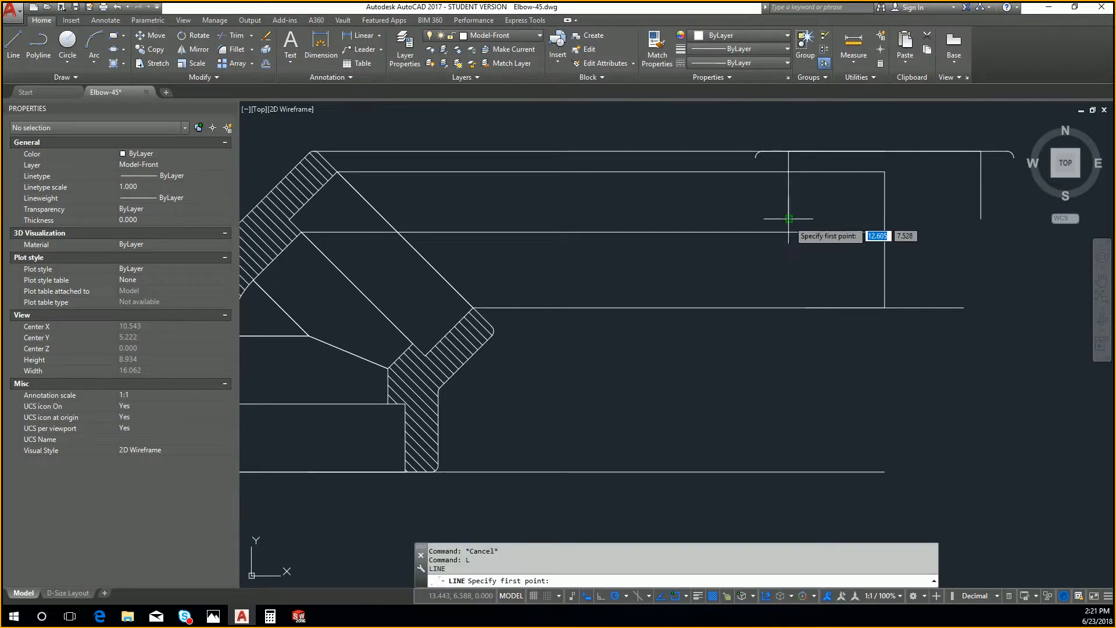
{"action": "key", "text": "Escape"}
{"action": "left_click", "coordinate": [794, 223]}
{"action": "left_click", "coordinate": [789, 229]}
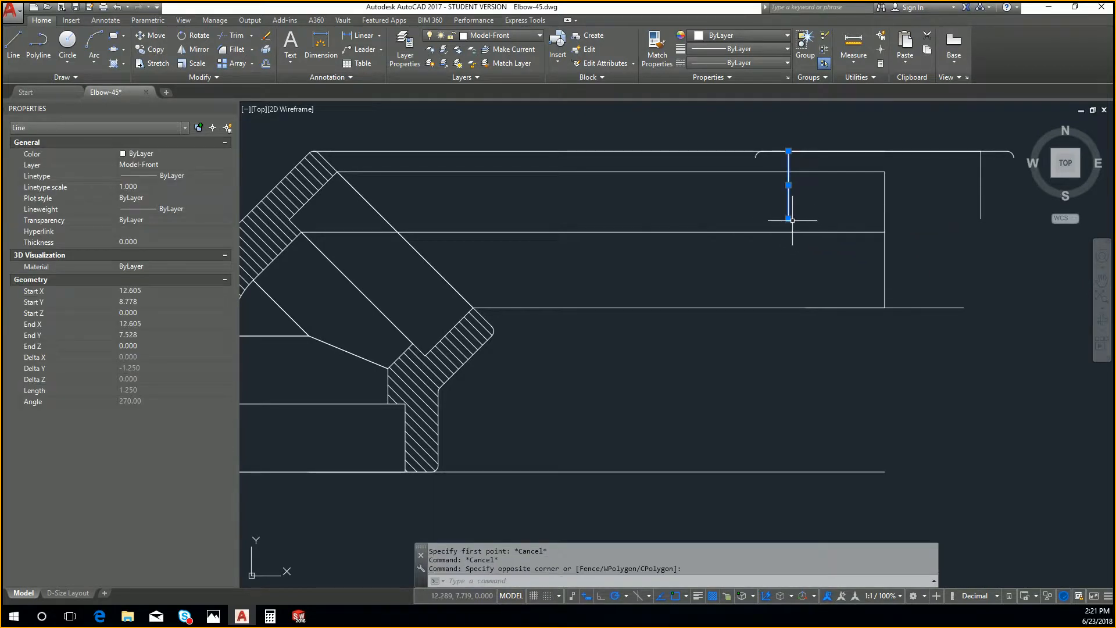
{"action": "left_click", "coordinate": [789, 218]}
{"action": "left_click", "coordinate": [789, 308]}
{"action": "key", "text": "Escape"}
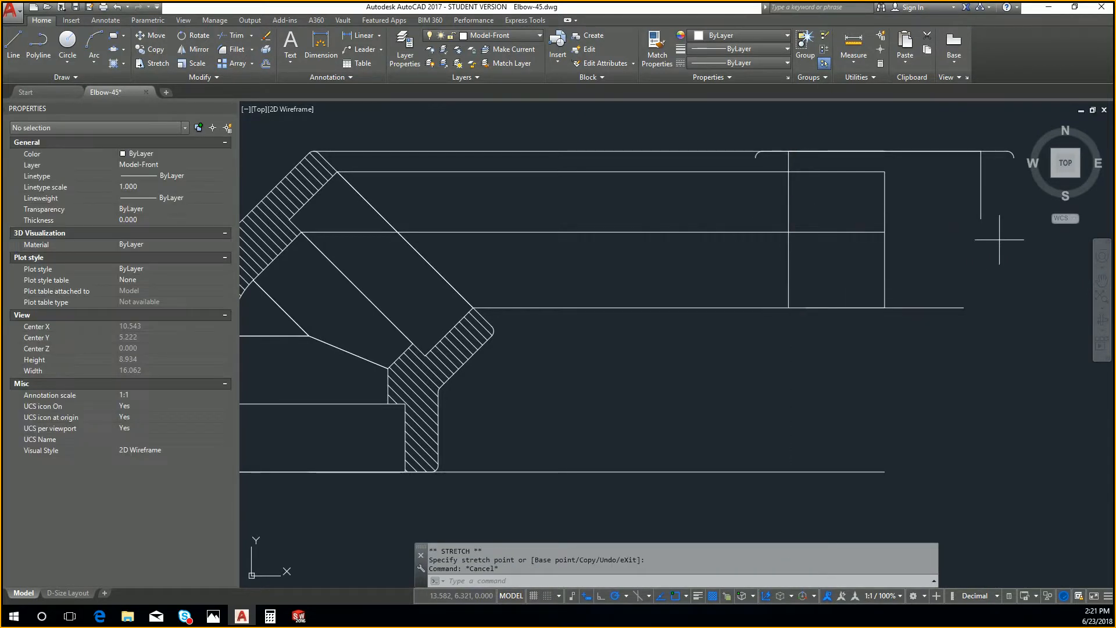
Stretch the lower end of the side view's right vertical bore line down to the lower projection line's level
{"action": "left_click", "coordinate": [1000, 238]}
{"action": "left_click", "coordinate": [963, 212]}
{"action": "left_click", "coordinate": [979, 219]}
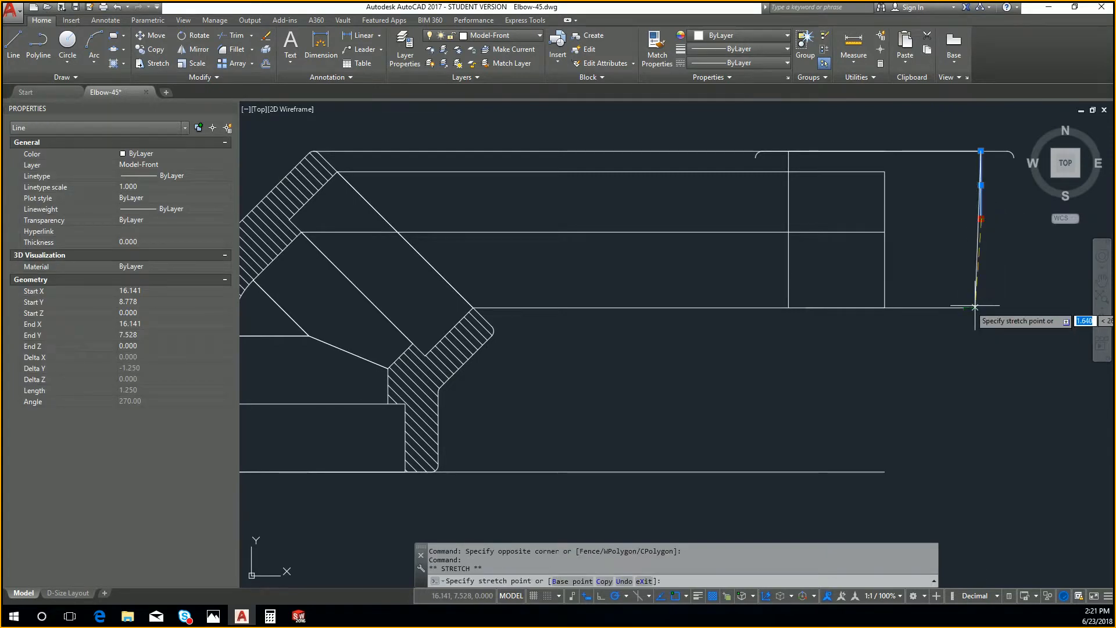
{"action": "left_click", "coordinate": [977, 307]}
{"action": "key", "text": "Escape"}
{"action": "left_click", "coordinate": [968, 316]}
{"action": "left_click", "coordinate": [942, 299]}
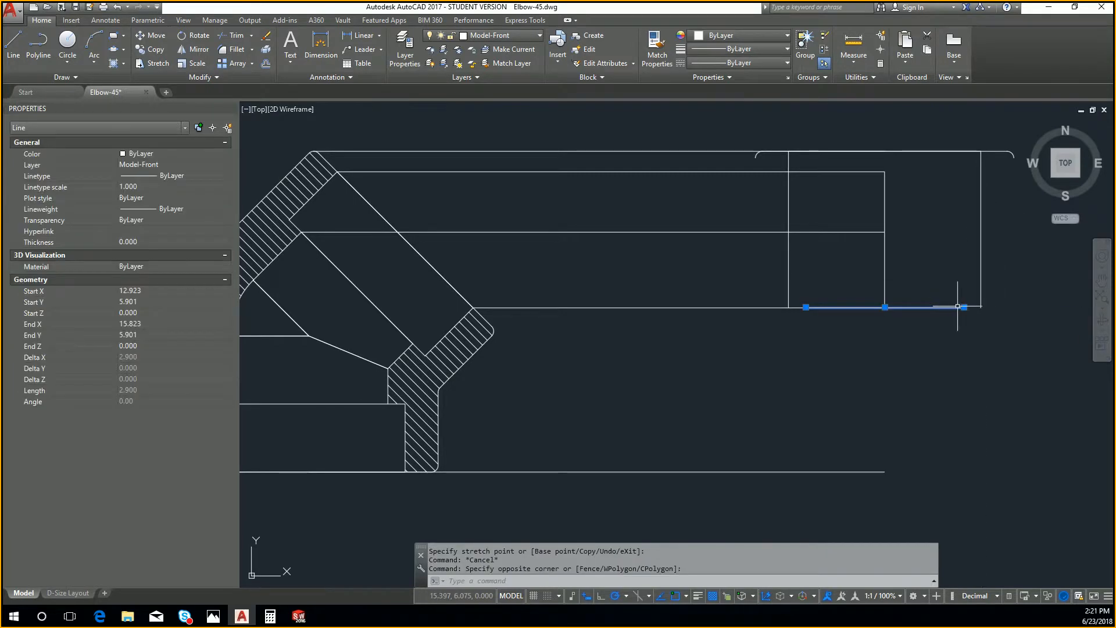
{"action": "left_click", "coordinate": [964, 307]}
{"action": "key", "text": "Escape"}
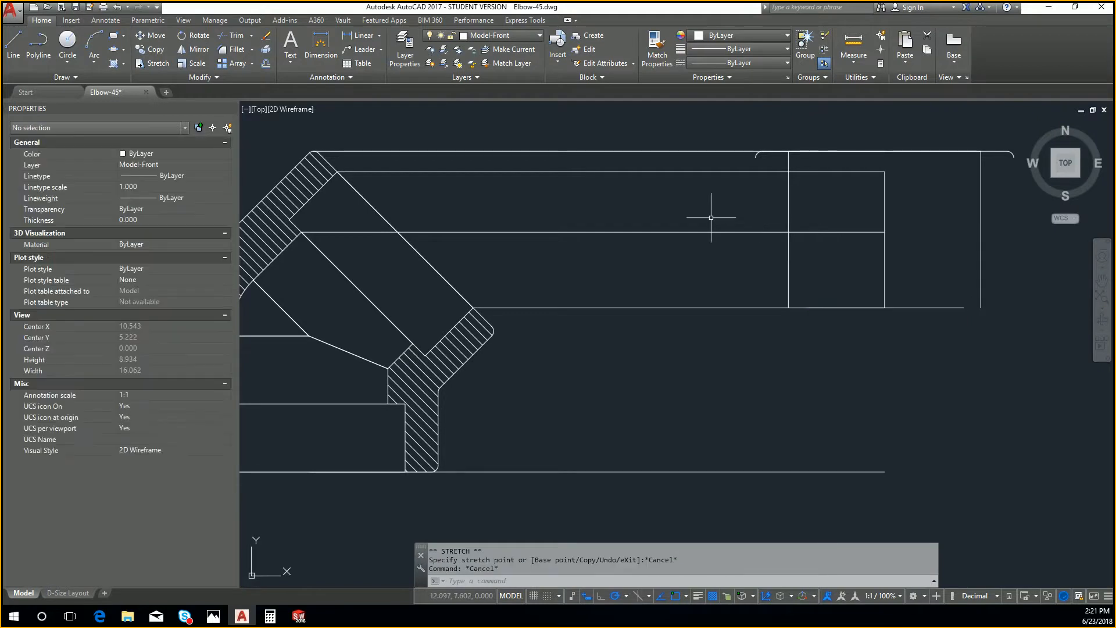
Erase the short line overlapping the lower projection line, and extend that projection line to the right vertical bore line's lower end
{"action": "left_click", "coordinate": [842, 307]}
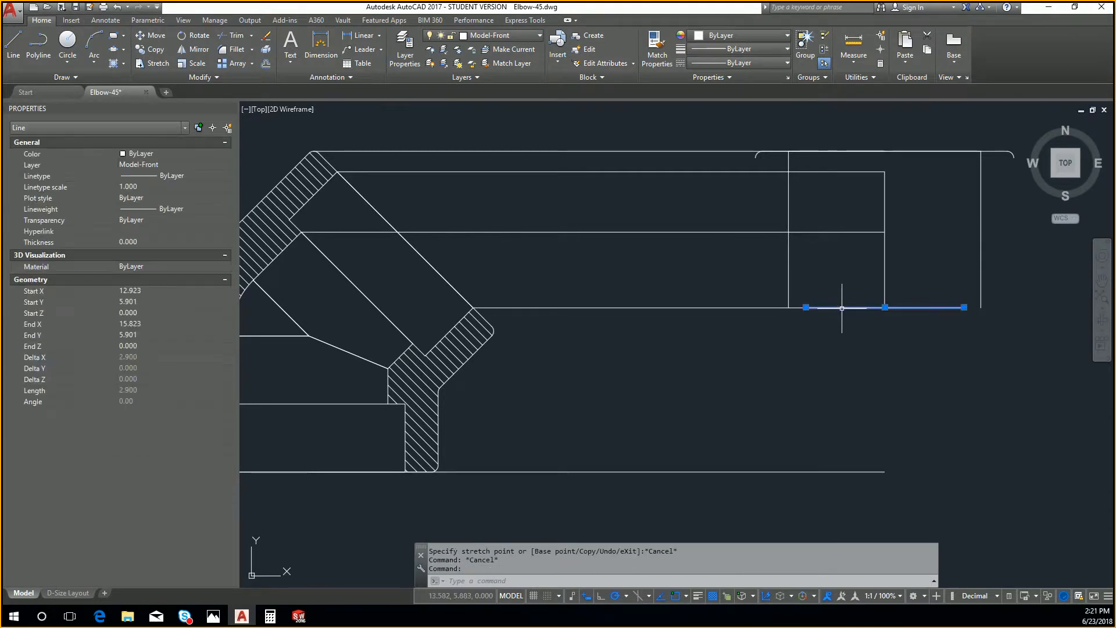
{"action": "key", "text": "Delete"}
{"action": "left_click", "coordinate": [829, 307]}
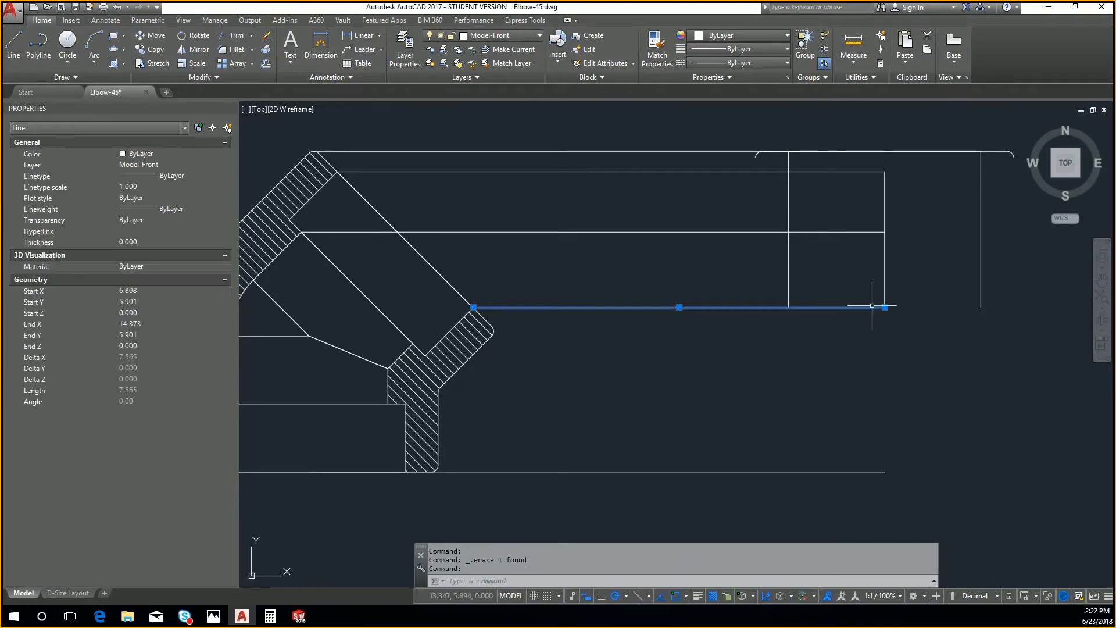
{"action": "left_click", "coordinate": [885, 307]}
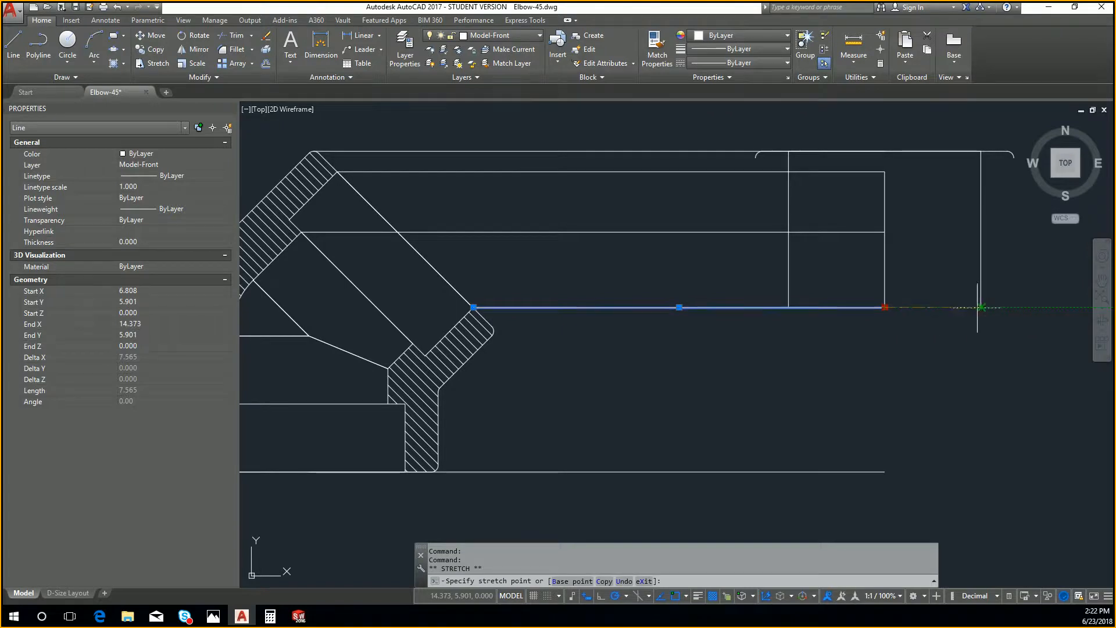
{"action": "left_click", "coordinate": [981, 307]}
{"action": "key", "text": "Escape"}
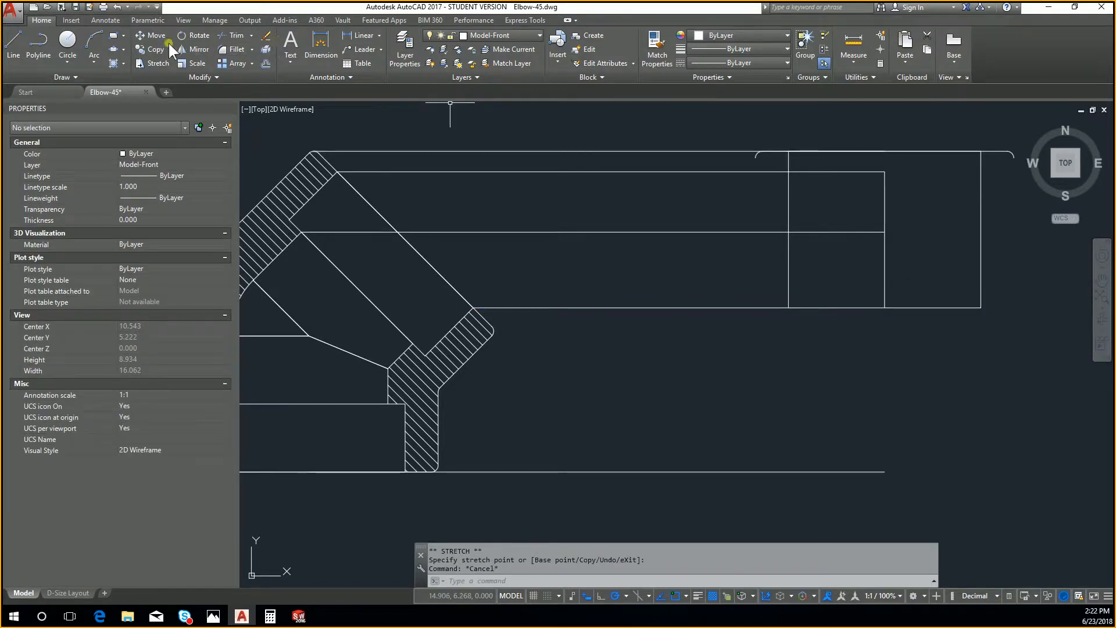
{"action": "left_click", "coordinate": [117, 50]}
{"action": "left_click", "coordinate": [123, 50]}
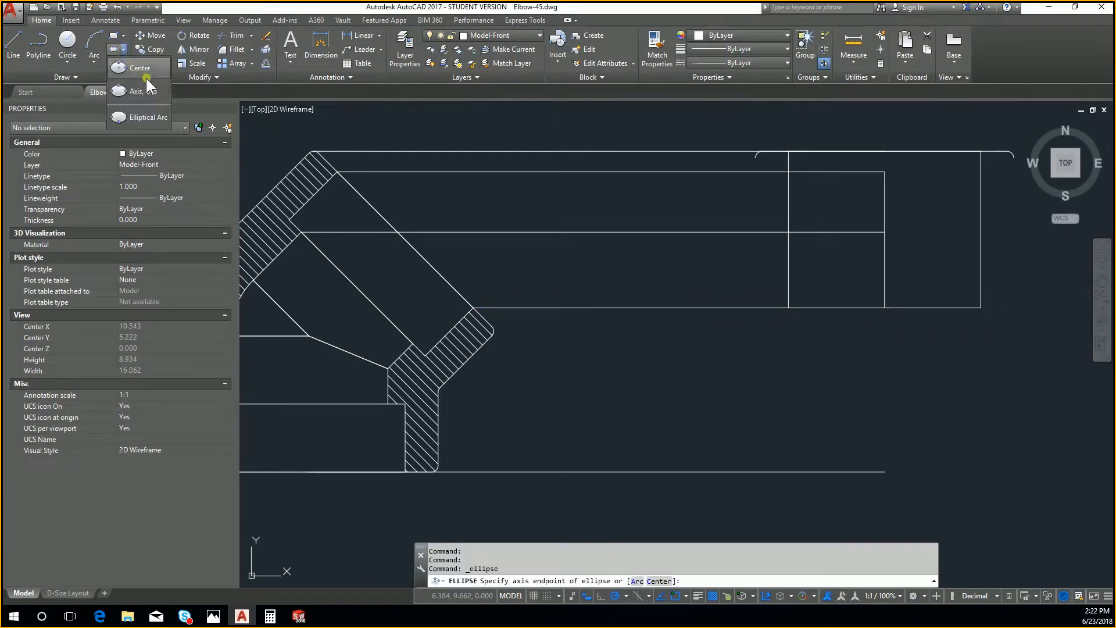
{"action": "left_click", "coordinate": [145, 89]}
{"action": "left_click", "coordinate": [789, 232]}
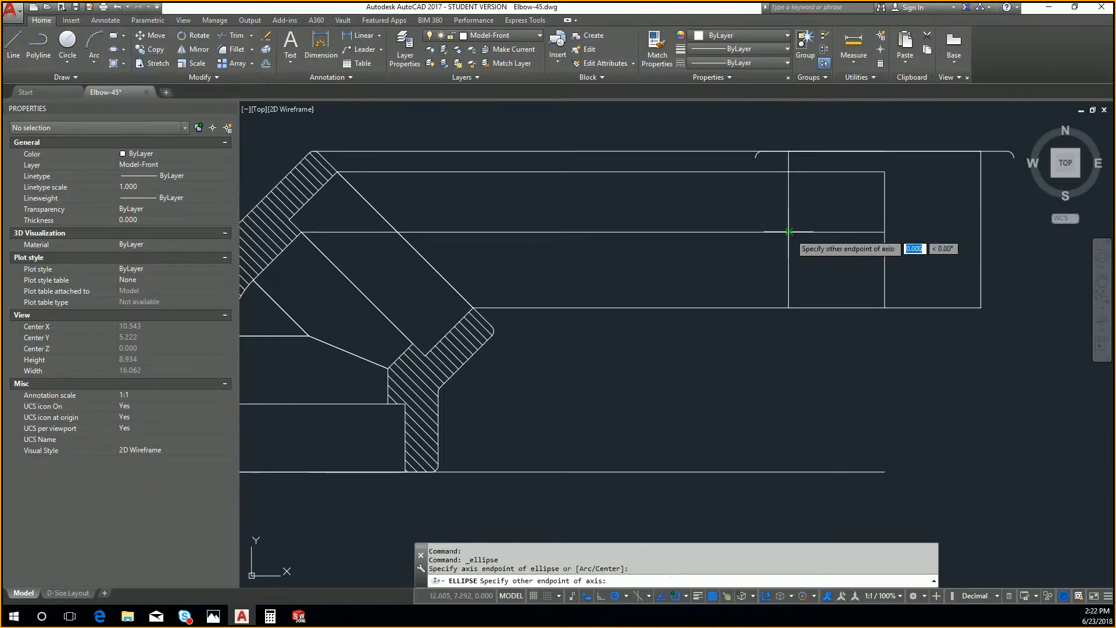
{"action": "left_click", "coordinate": [981, 231]}
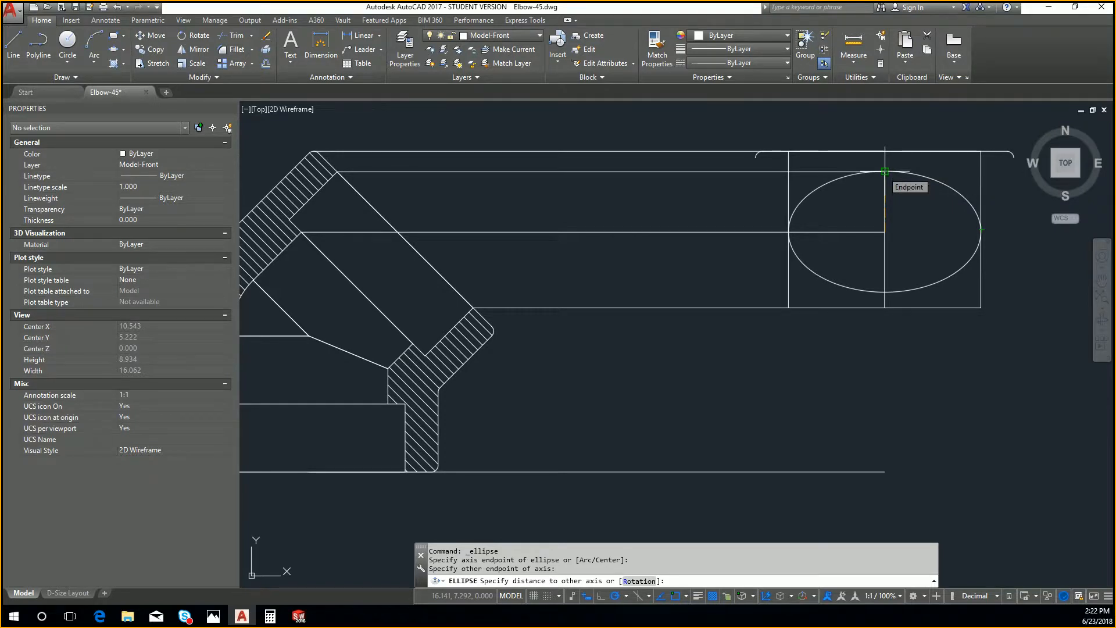
{"action": "key", "text": "Escape"}
{"action": "left_click", "coordinate": [885, 190]}
{"action": "key", "text": "Escape"}
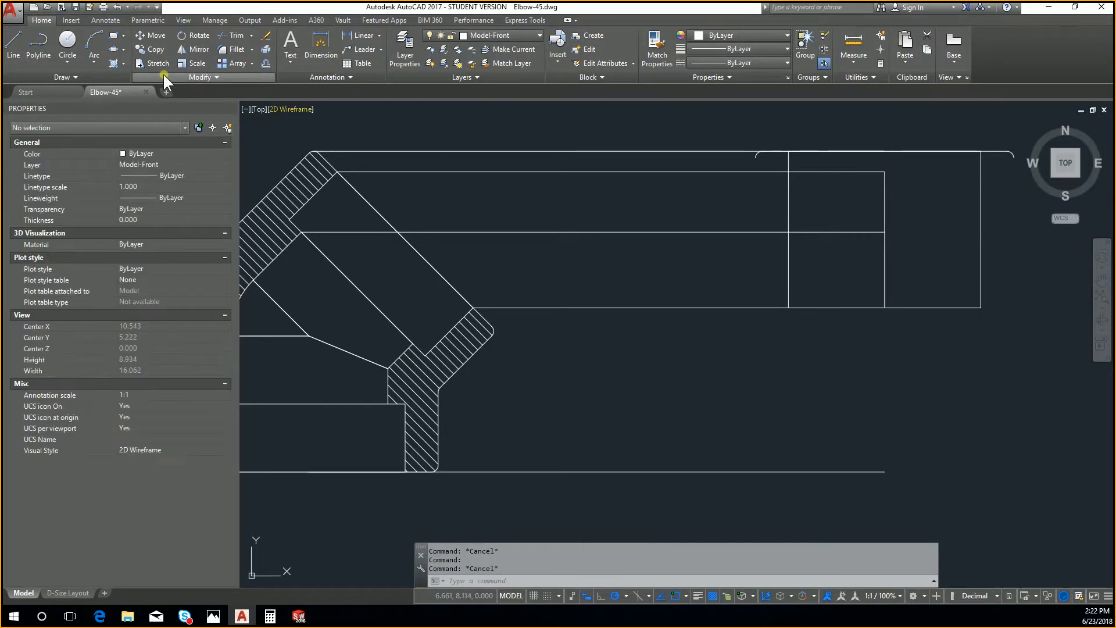
Draw an axis-end ellipse between the two vertical bore lines, level with the centre line's midpoint and reaching the centre line's upper end
{"action": "left_click", "coordinate": [122, 48]}
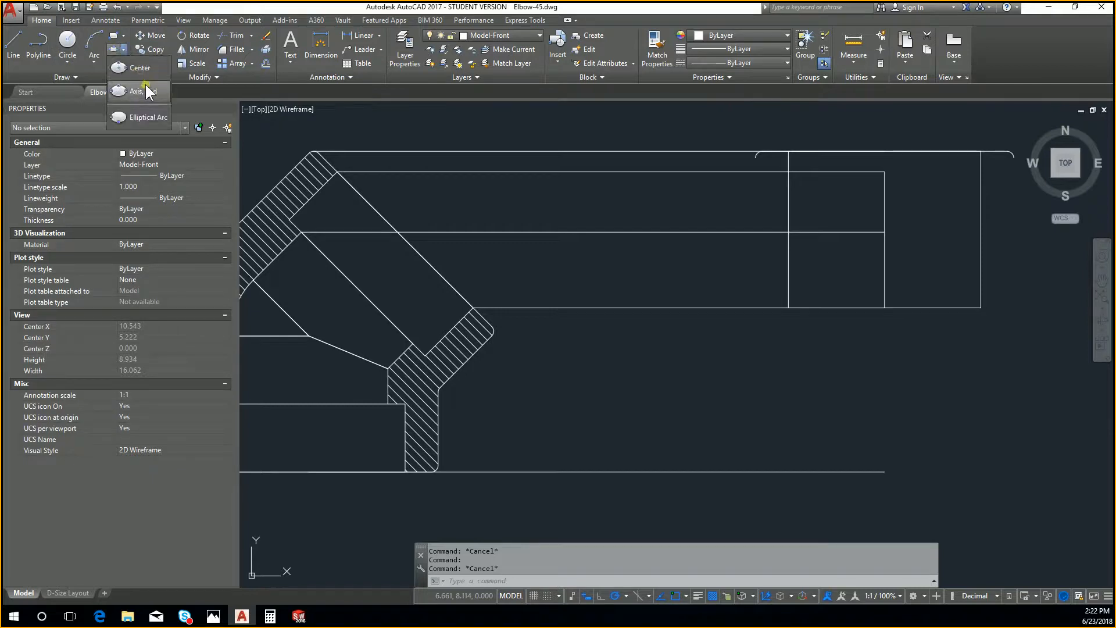
{"action": "left_click", "coordinate": [145, 85]}
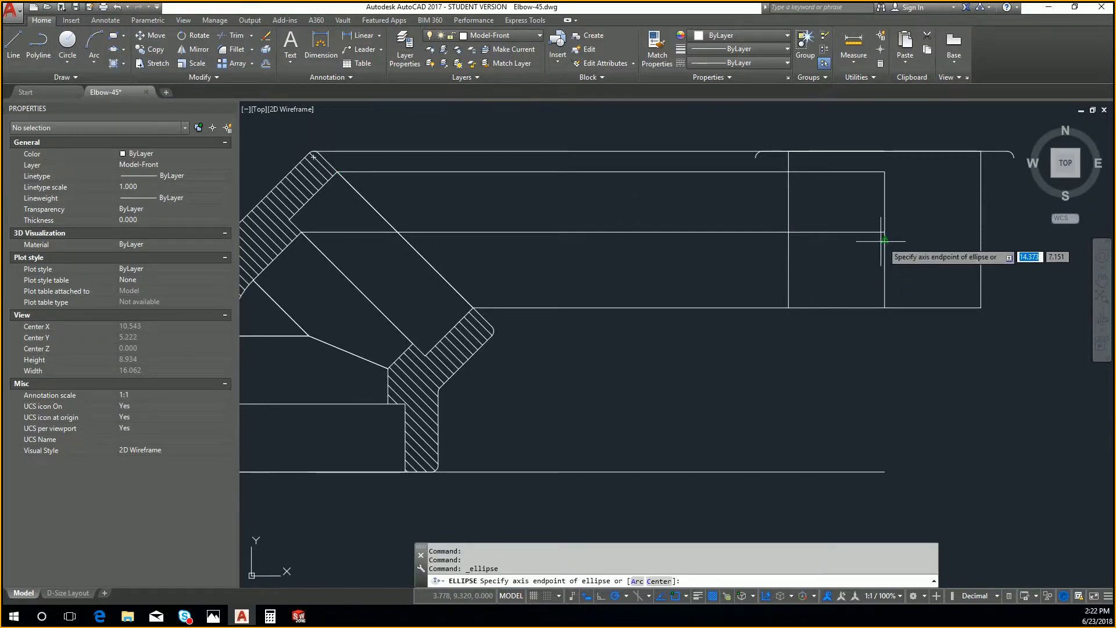
{"action": "left_click", "coordinate": [789, 238]}
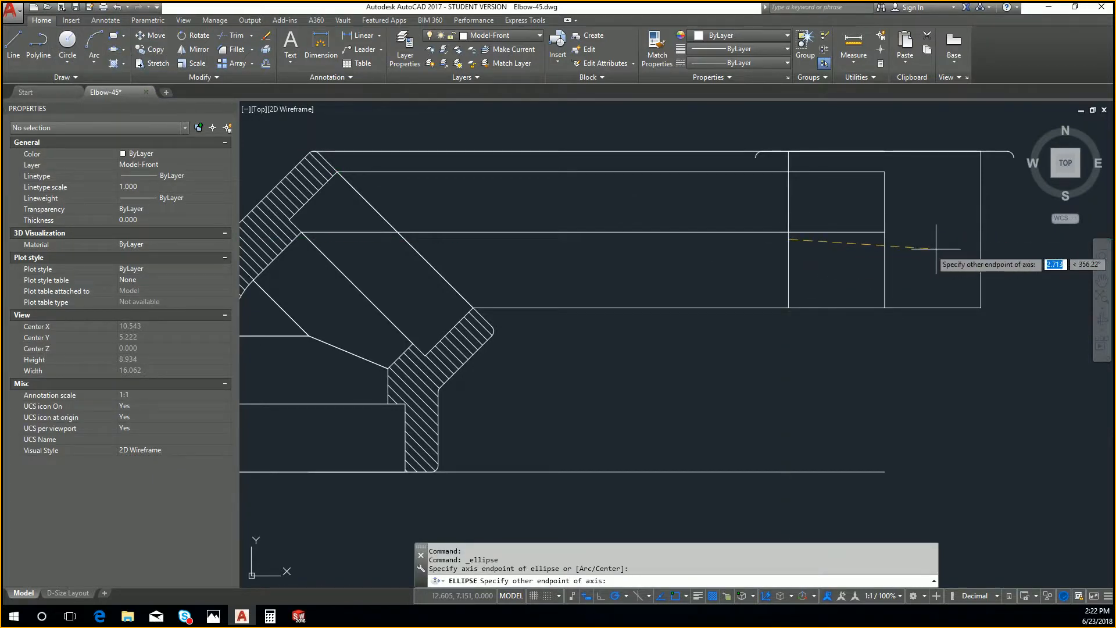
{"action": "left_click", "coordinate": [982, 238]}
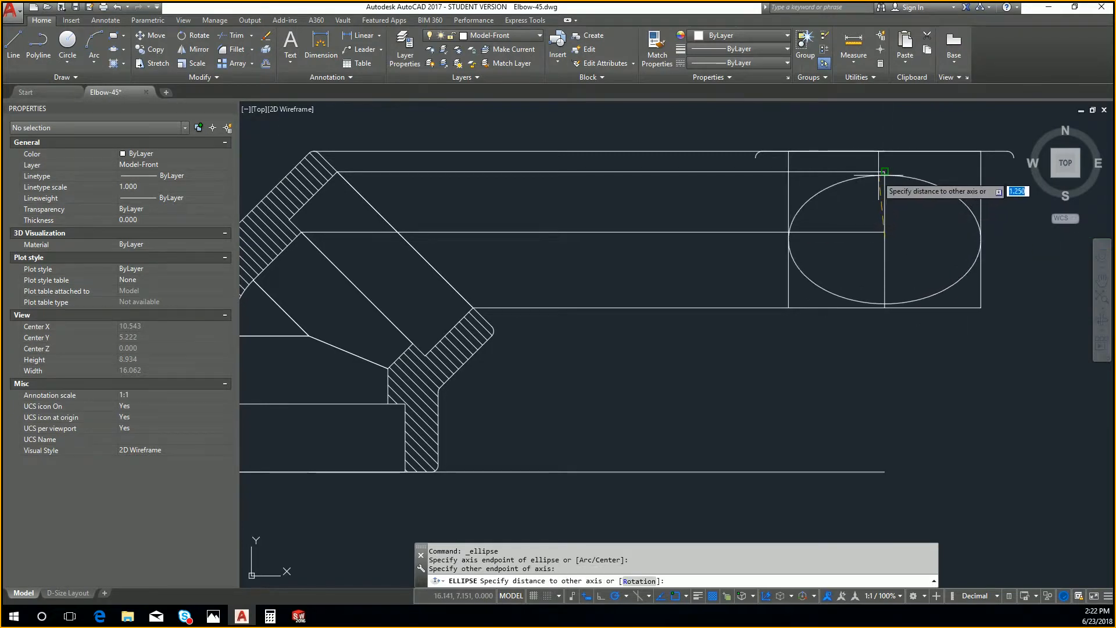
{"action": "left_click", "coordinate": [885, 171]}
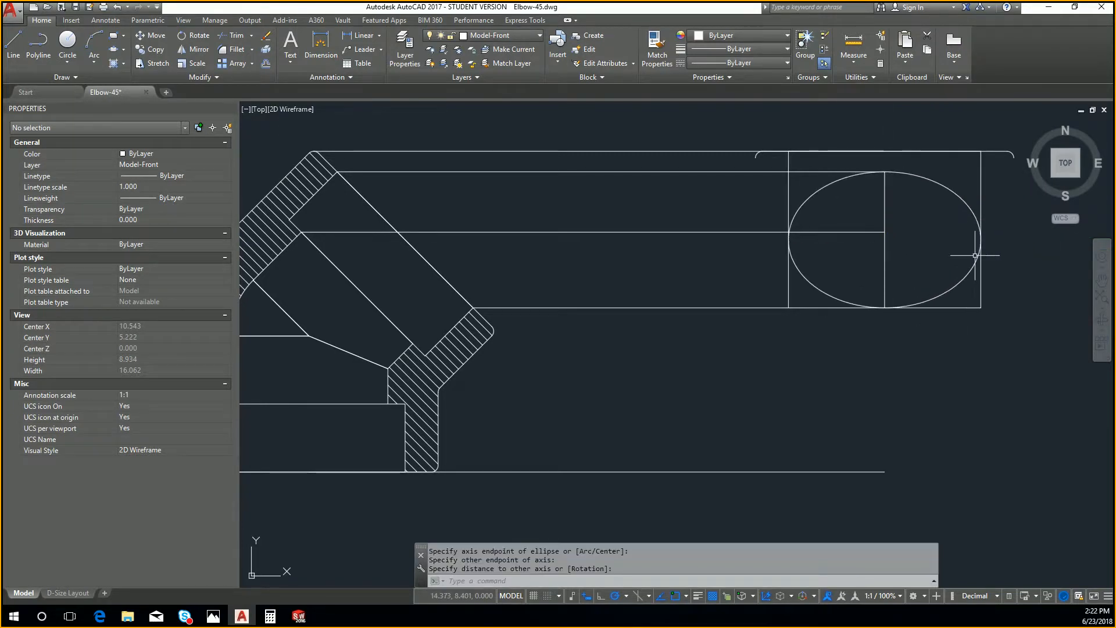
{"action": "key", "text": "Escape"}
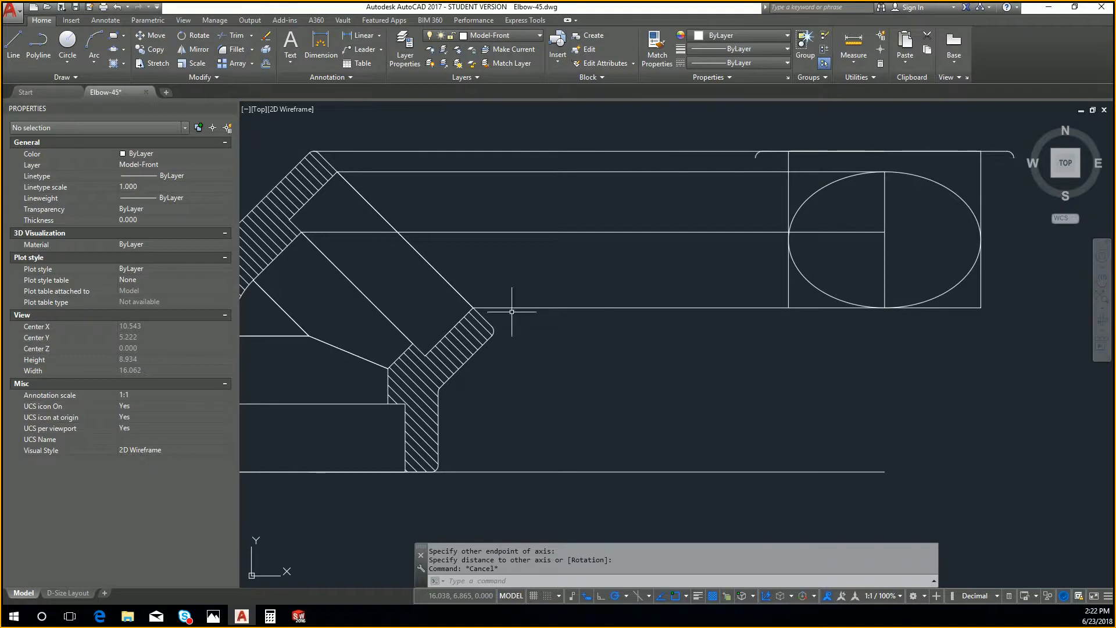
Draw a horizontal projection line from the rounded outer corner of the angled opening's lower wall to below the right vertical bore line
{"action": "type", "text": "l"}
{"action": "key", "text": "Return"}
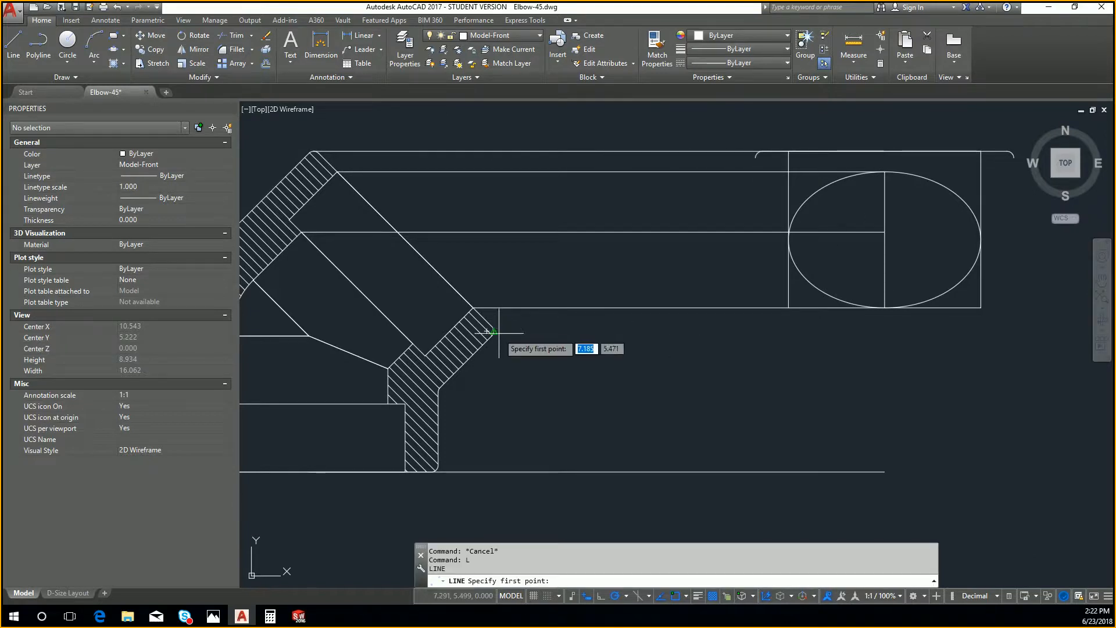
{"action": "scroll", "coordinate": [474, 305], "scroll_direction": "up", "scroll_amount": 6}
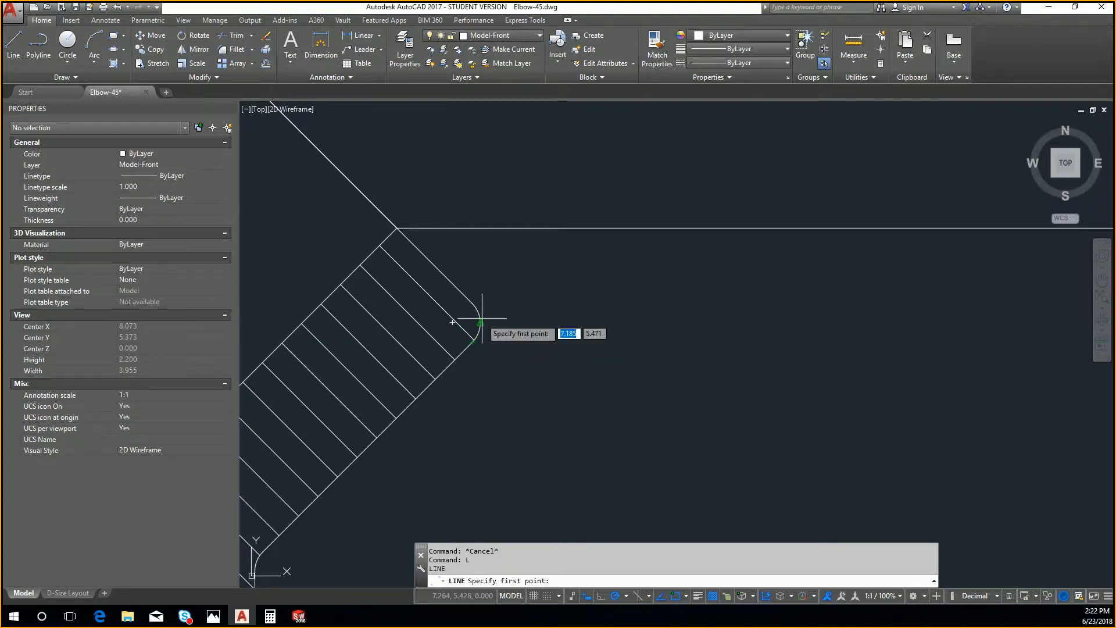
{"action": "left_click", "coordinate": [474, 325]}
{"action": "scroll", "coordinate": [494, 326], "scroll_direction": "down", "scroll_amount": 5}
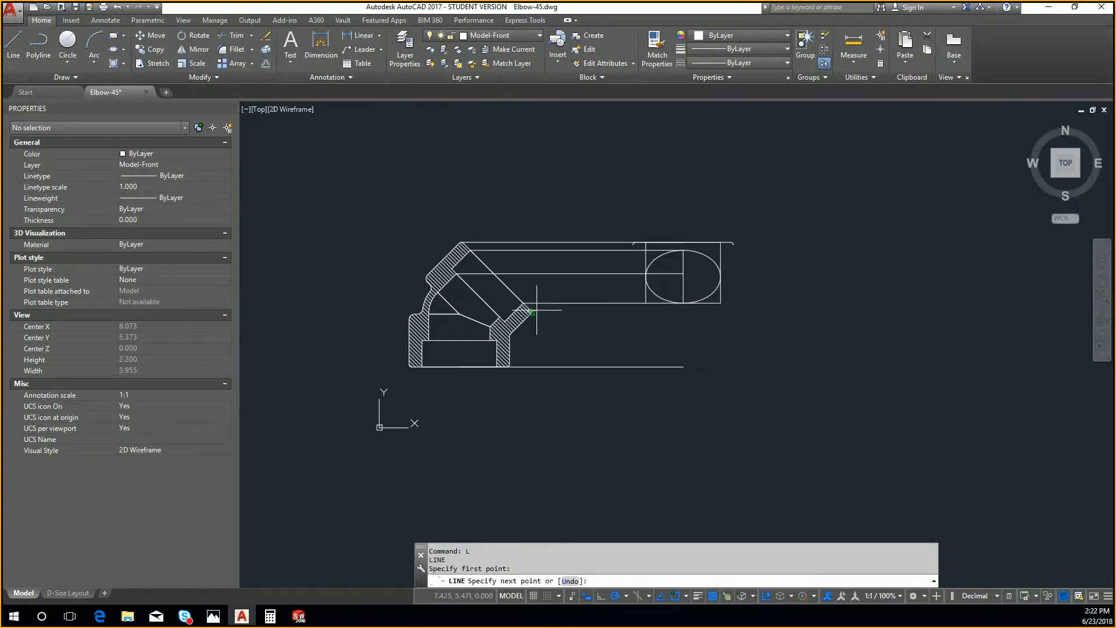
{"action": "left_click", "coordinate": [722, 312]}
{"action": "key", "text": "Escape"}
{"action": "key", "text": "Escape"}
Examine the sectioned front view's angled opening and bottom edge against the projected ellipse in the side view
{"action": "scroll", "coordinate": [478, 233], "scroll_direction": "up", "scroll_amount": 6}
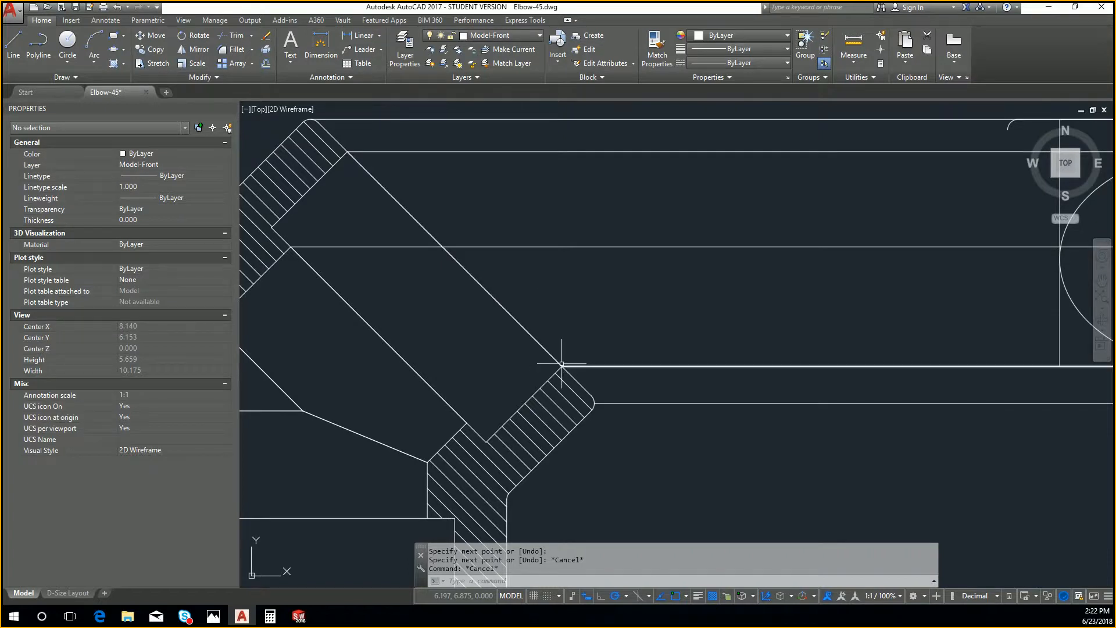
{"action": "scroll", "coordinate": [563, 364], "scroll_direction": "down", "scroll_amount": 6}
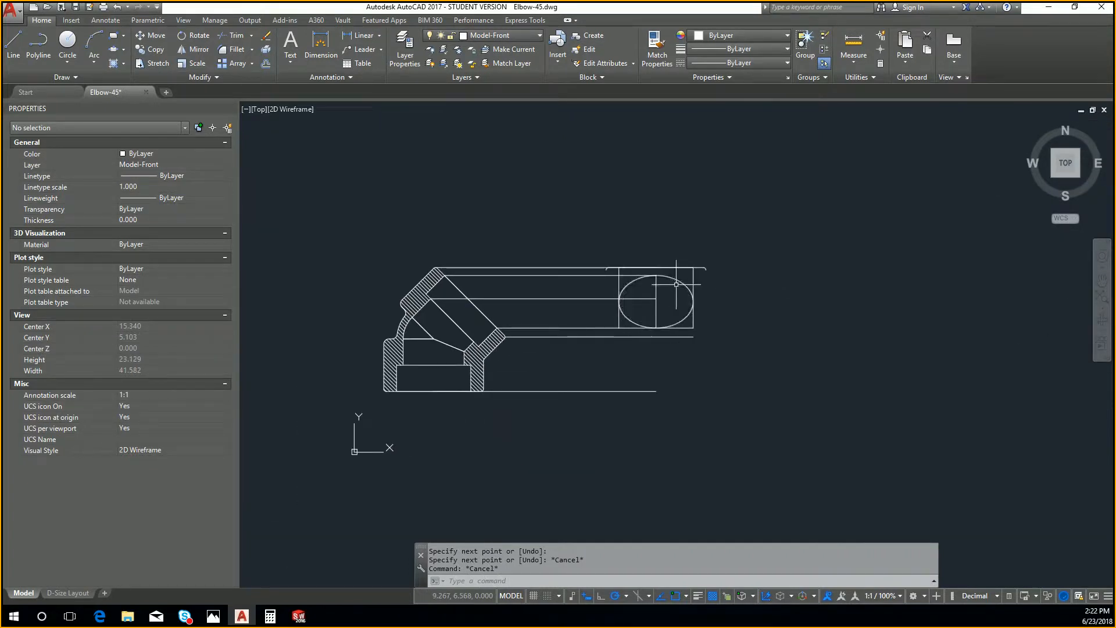
{"action": "scroll", "coordinate": [598, 262], "scroll_direction": "up", "scroll_amount": 4}
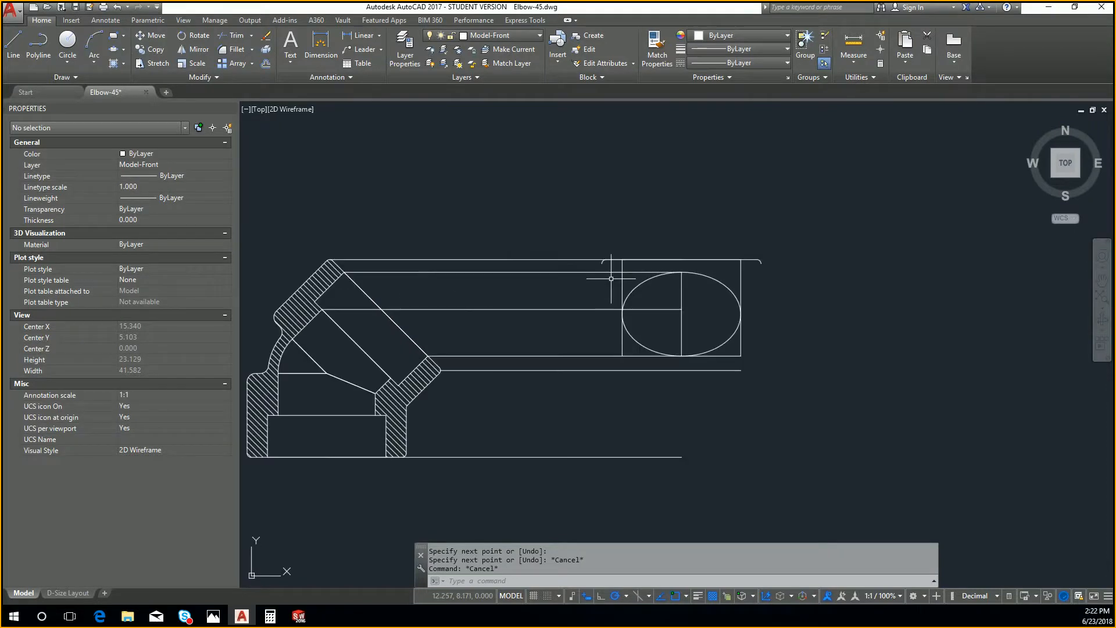
{"action": "scroll", "coordinate": [543, 299], "scroll_direction": "down", "scroll_amount": 2}
{"action": "mouse_move", "coordinate": [543, 299]}
{"action": "middle_mouse_down"}
{"action": "mouse_move", "coordinate": [534, 298]}
{"action": "mouse_move", "coordinate": [560, 296]}
{"action": "middle_mouse_up"}
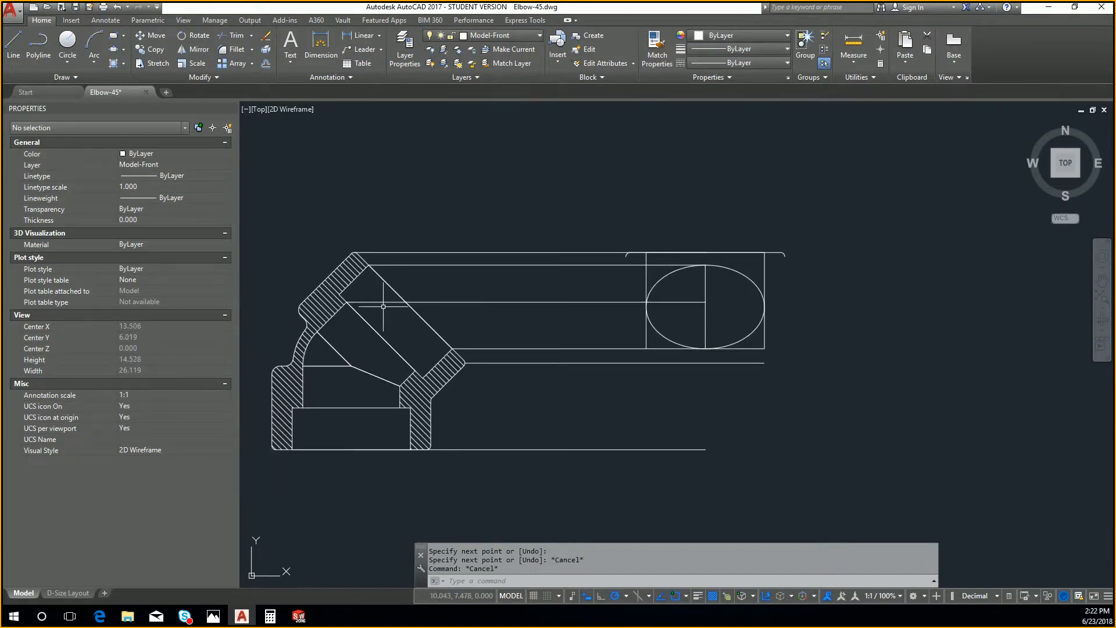
{"action": "left_click", "coordinate": [646, 281]}
{"action": "key", "text": "Escape"}
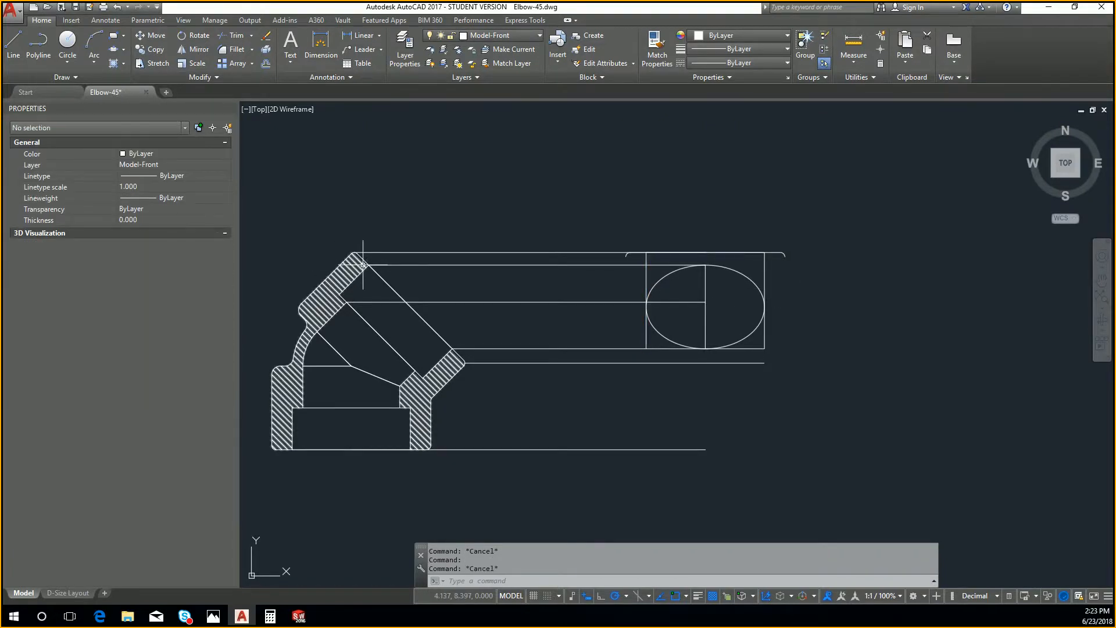
{"action": "scroll", "coordinate": [319, 451], "scroll_direction": "up", "scroll_amount": 5}
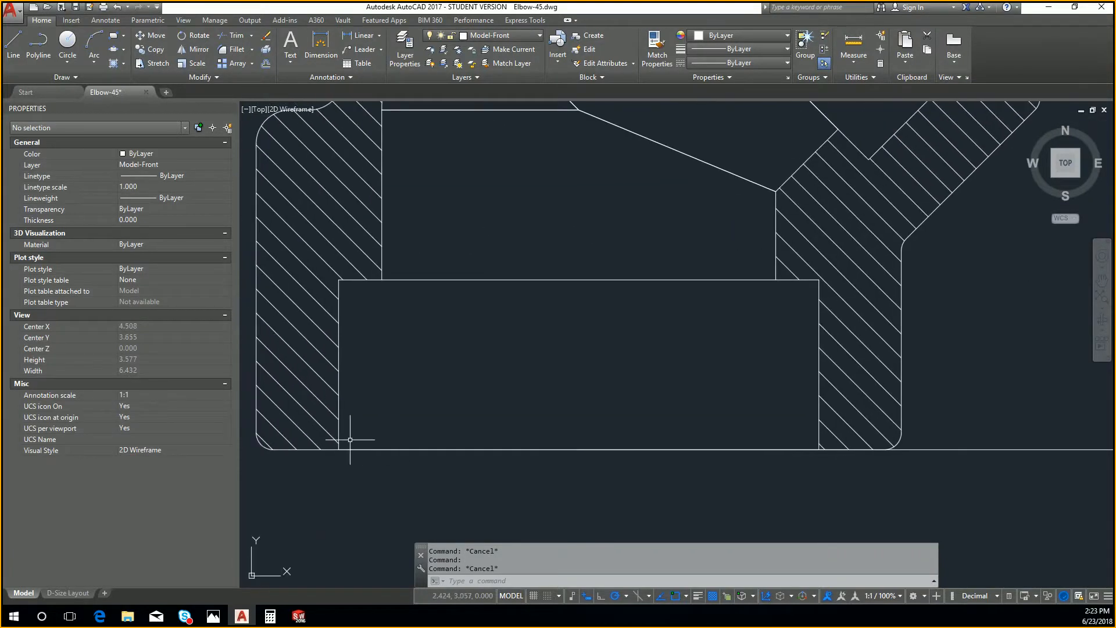
{"action": "left_click", "coordinate": [415, 449]}
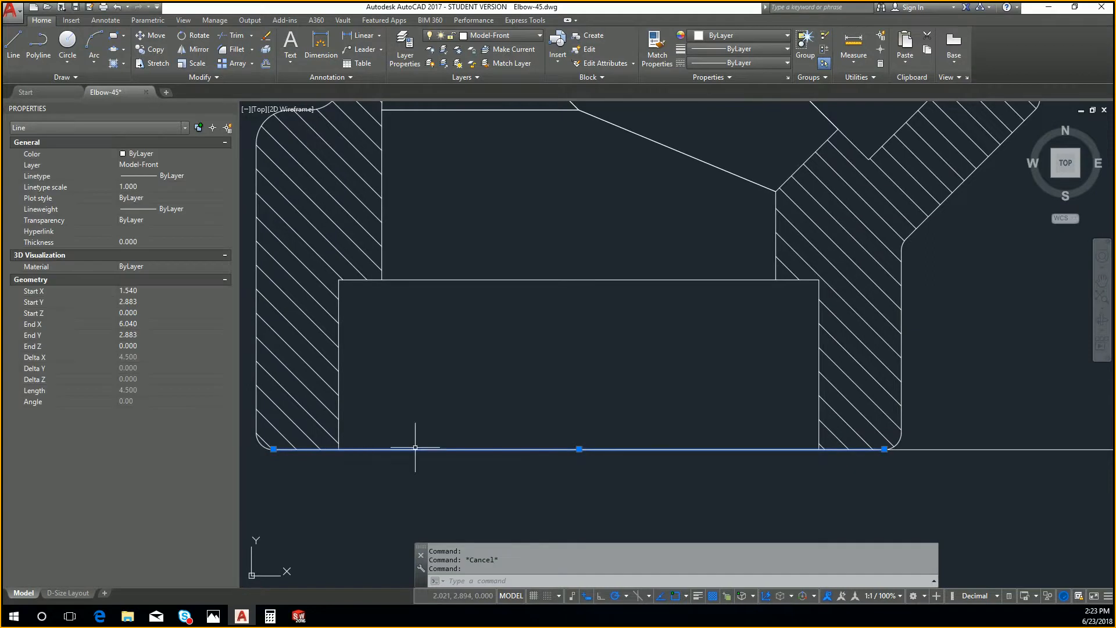
{"action": "left_click", "coordinate": [814, 449]}
{"action": "key", "text": "Escape"}
{"action": "scroll", "coordinate": [576, 415], "scroll_direction": "down", "scroll_amount": 6}
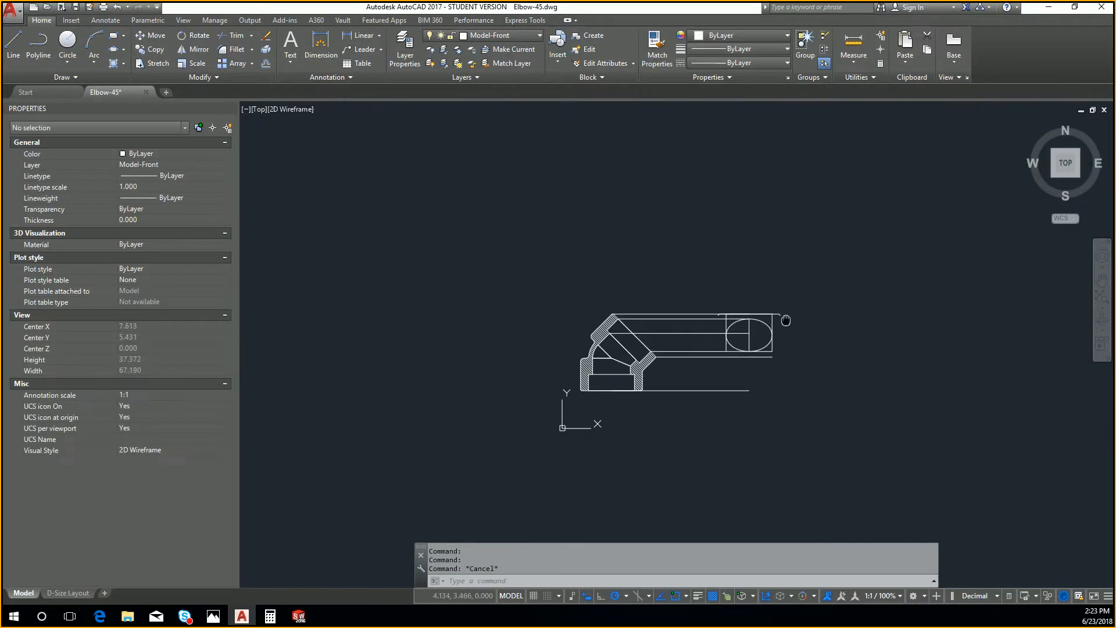
{"action": "scroll", "coordinate": [672, 333], "scroll_direction": "up", "scroll_amount": 4}
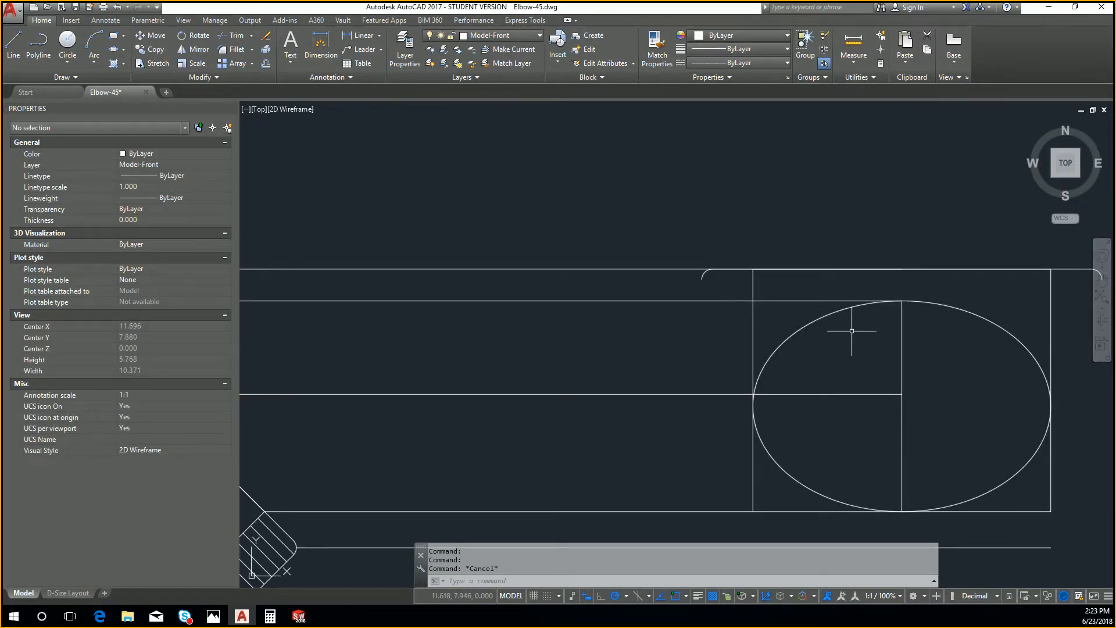
Erase the projection lines touching the ellipse's upper and lower ends, and the ellipse's vertical centre line
{"action": "scroll", "coordinate": [691, 317], "scroll_direction": "down", "scroll_amount": 5}
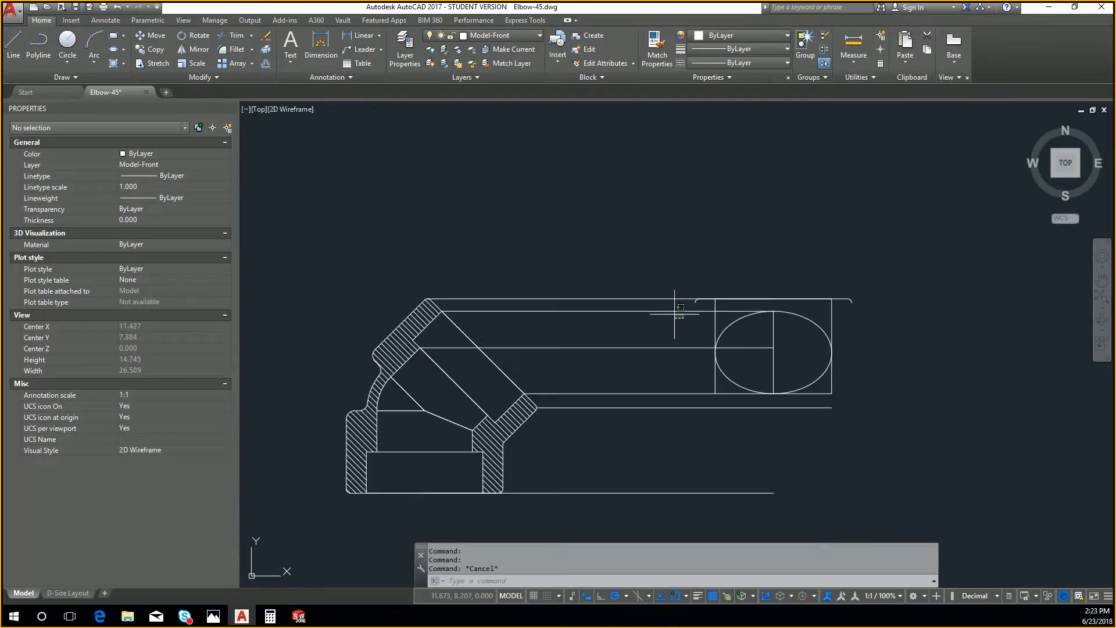
{"action": "left_click", "coordinate": [661, 309]}
{"action": "key", "text": "Delete"}
{"action": "left_click", "coordinate": [791, 386]}
{"action": "left_click", "coordinate": [669, 399]}
{"action": "key", "text": "Delete"}
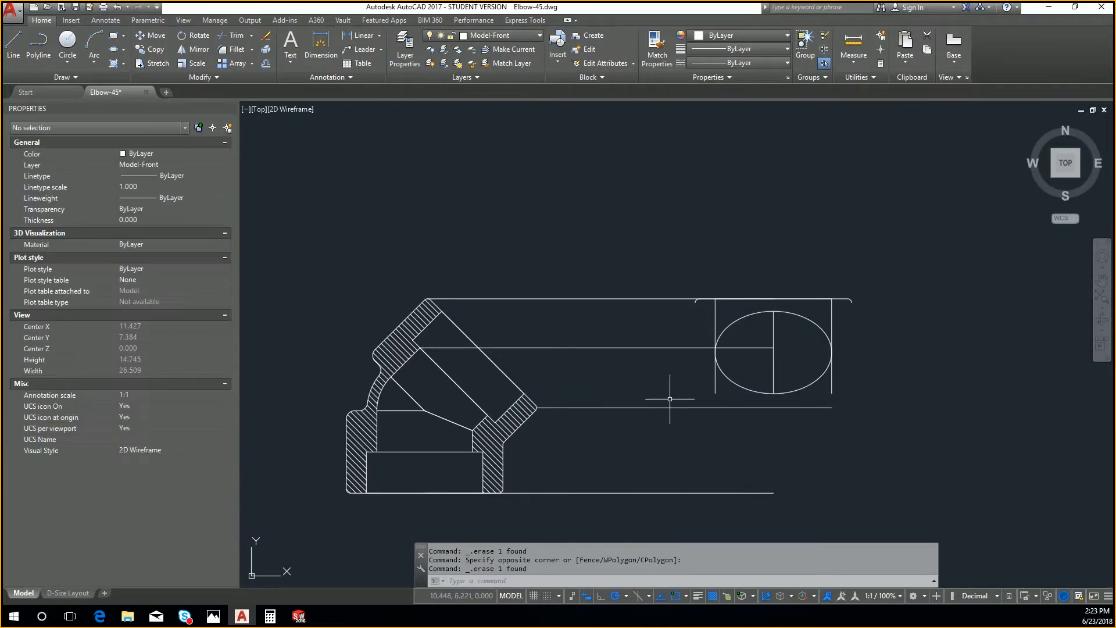
{"action": "left_click", "coordinate": [773, 384]}
{"action": "key", "text": "Delete"}
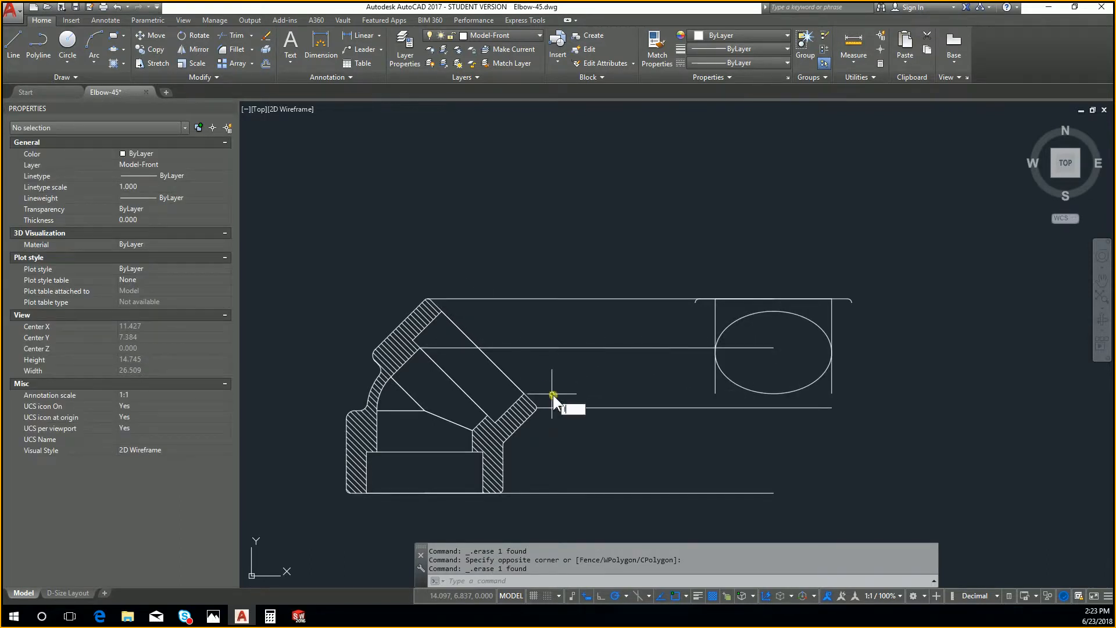
Draw a horizontal projection line from the angled bore's lower inner wall corner to below the right vertical bore line
{"action": "key", "text": "Return"}
{"action": "scroll", "coordinate": [532, 401], "scroll_direction": "up", "scroll_amount": 6}
{"action": "left_click", "coordinate": [351, 450]}
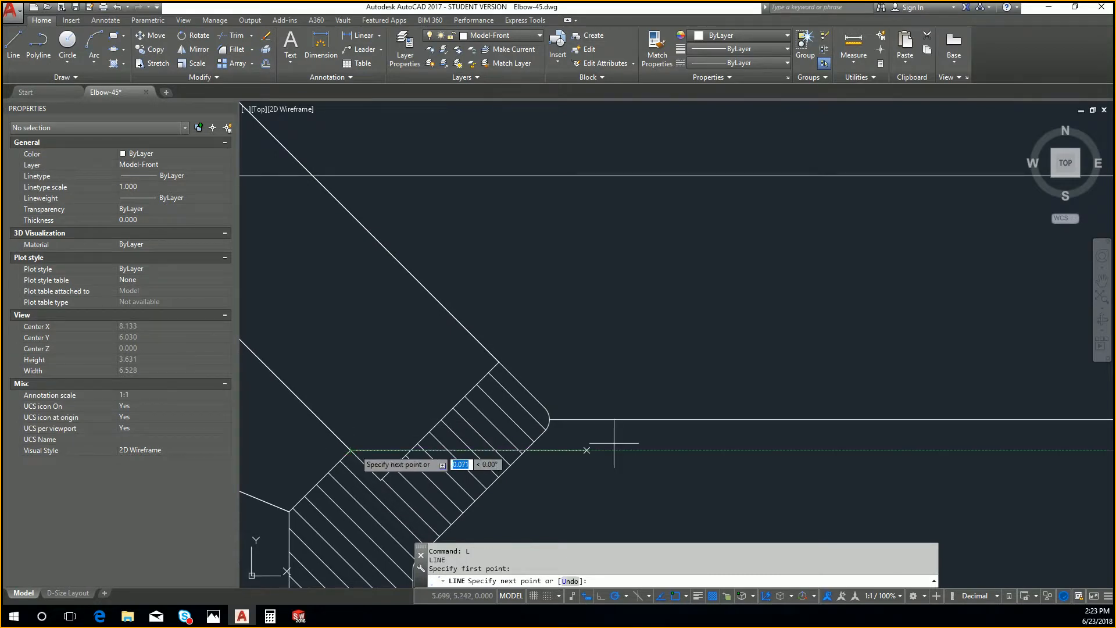
{"action": "scroll", "coordinate": [614, 443], "scroll_direction": "down", "scroll_amount": 5}
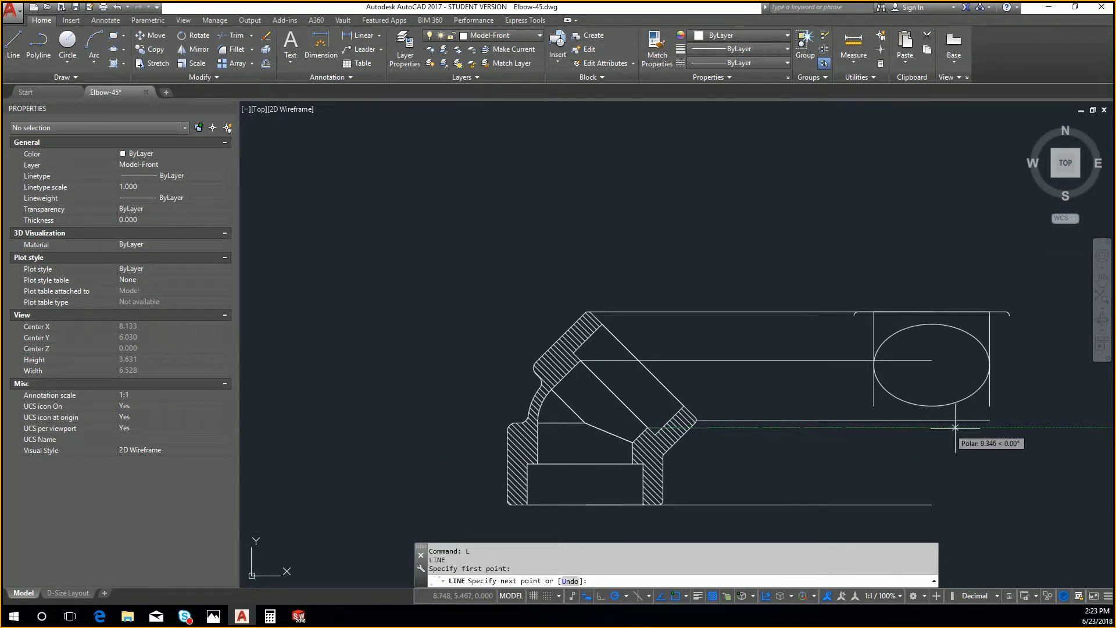
{"action": "left_click", "coordinate": [990, 427]}
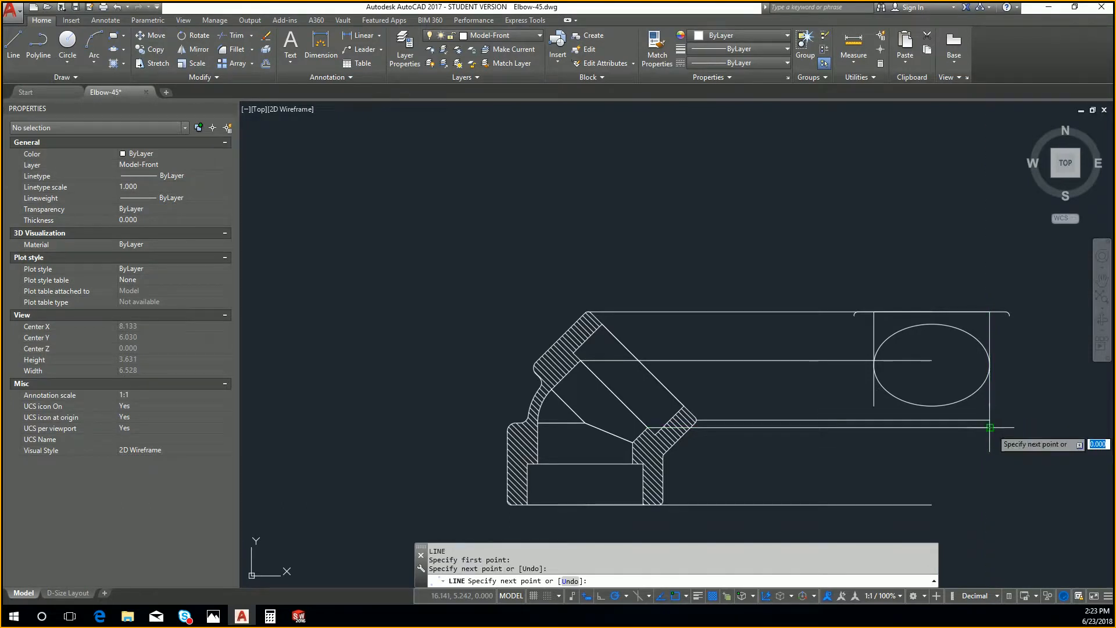
{"action": "key", "text": "Escape"}
Stretch the end of the horizontal projection line through the ellipse to the right vertical bore line
{"action": "left_click", "coordinate": [947, 346]}
{"action": "left_click", "coordinate": [900, 374]}
{"action": "left_click", "coordinate": [932, 360]}
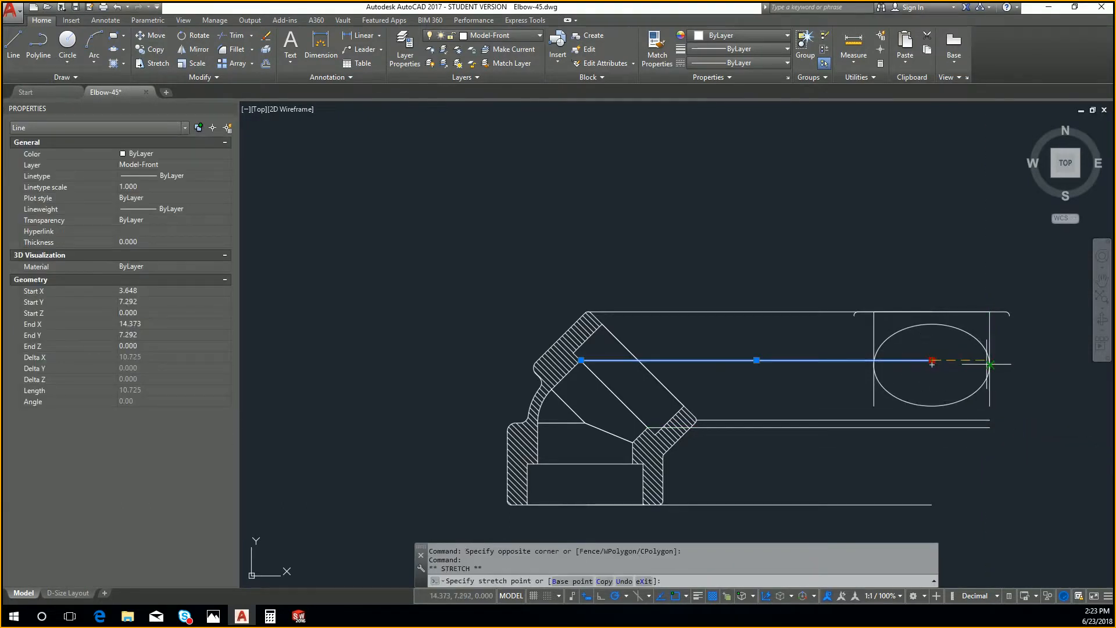
{"action": "scroll", "coordinate": [990, 361], "scroll_direction": "up", "scroll_amount": 5}
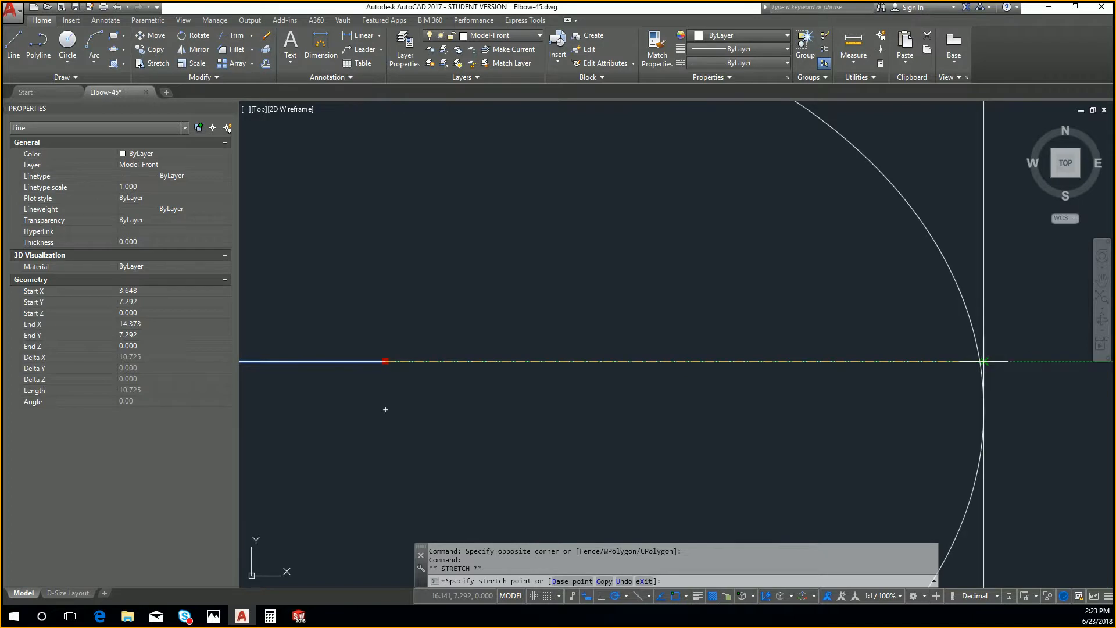
{"action": "key", "text": "Escape"}
{"action": "key", "text": "Escape"}
{"action": "scroll", "coordinate": [903, 386], "scroll_direction": "down", "scroll_amount": 3}
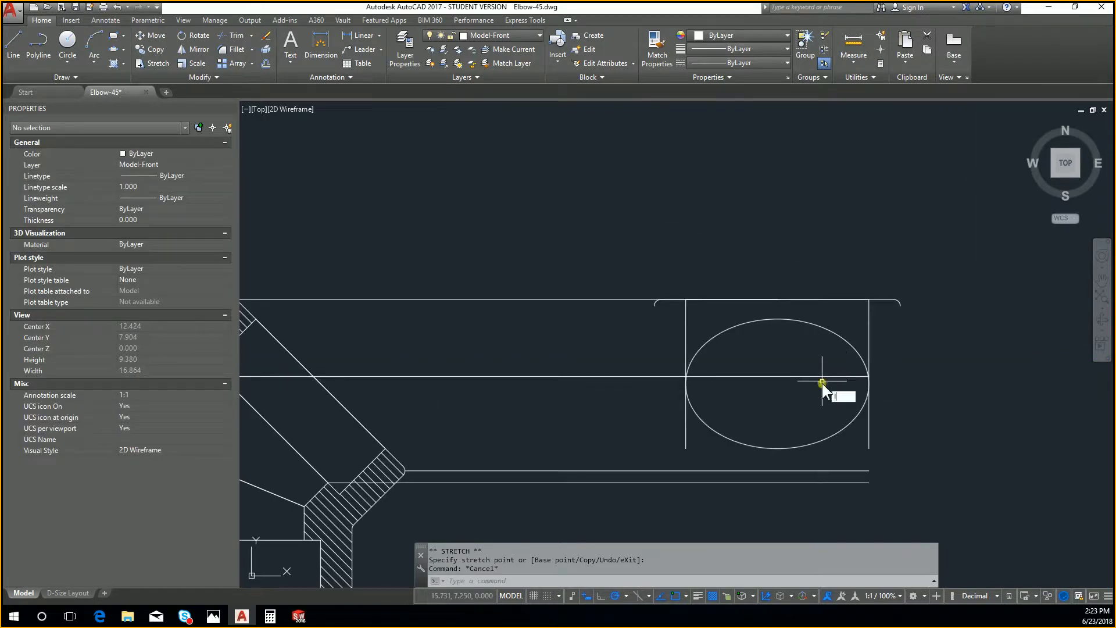
{"action": "type", "text": "l"}
{"action": "key", "text": "Return"}
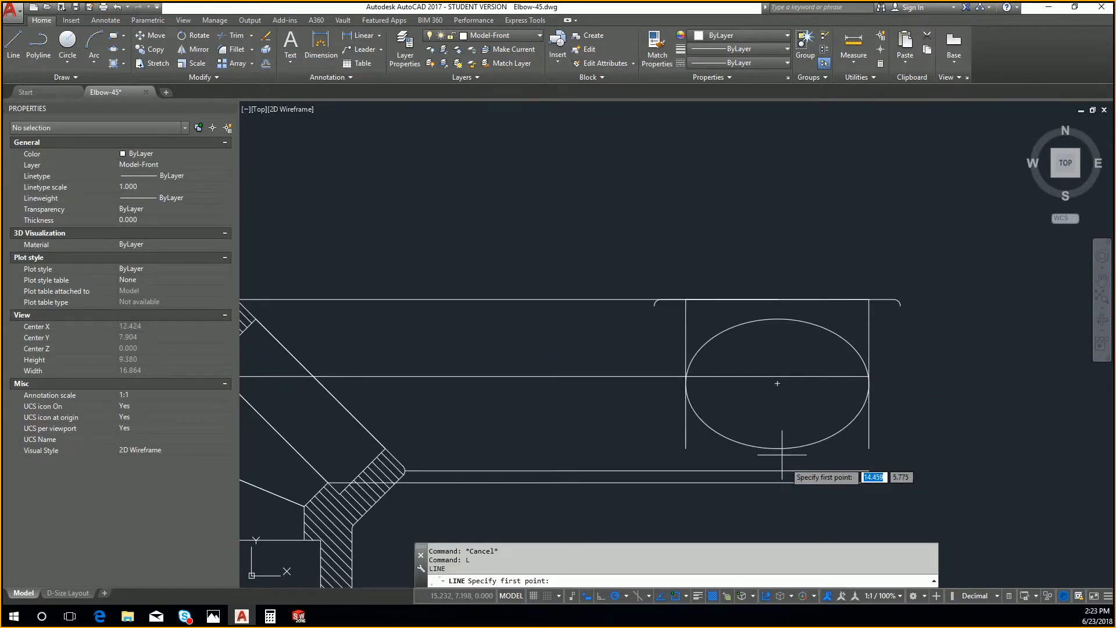
{"action": "key", "text": "Escape"}
{"action": "type", "text": "tr"}
{"action": "key", "text": "Return"}
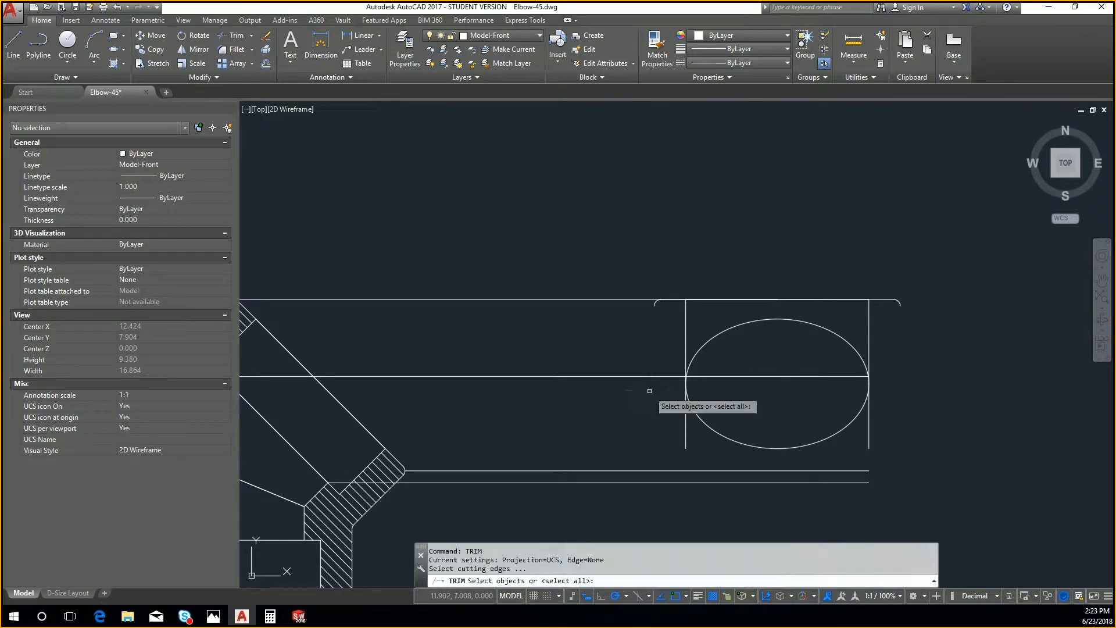
{"action": "left_click", "coordinate": [686, 391]}
{"action": "key", "text": "Return"}
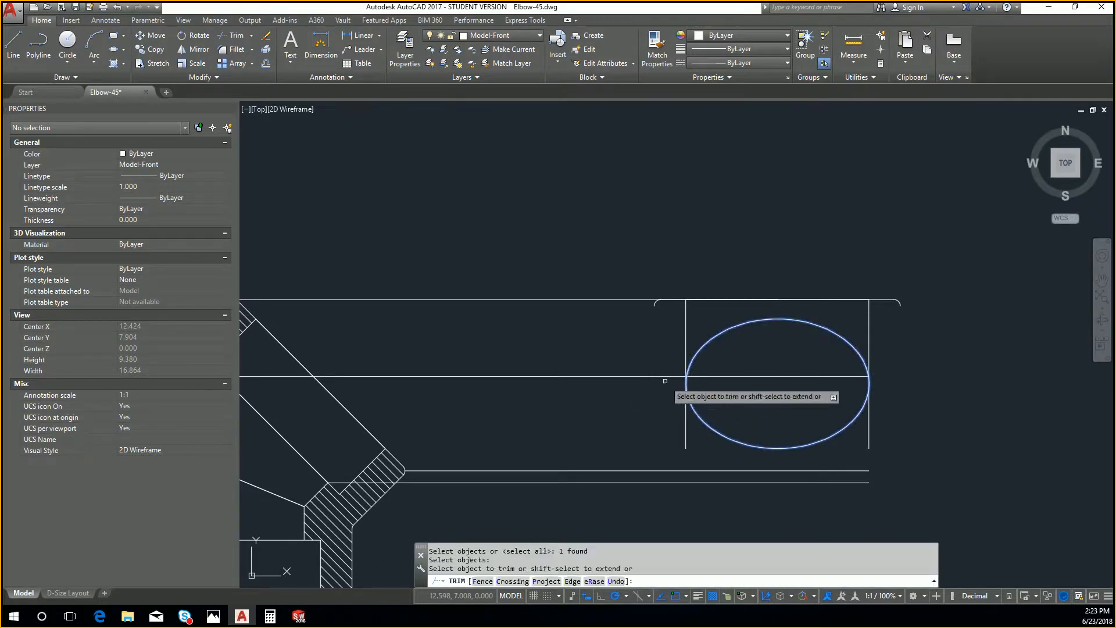
{"action": "key", "text": "Escape"}
Trim the middle projection line back to the left vertical bore line, keeping the part inside the ellipse
{"action": "key", "text": "Return"}
{"action": "left_click", "coordinate": [685, 362]}
{"action": "key", "text": "Return"}
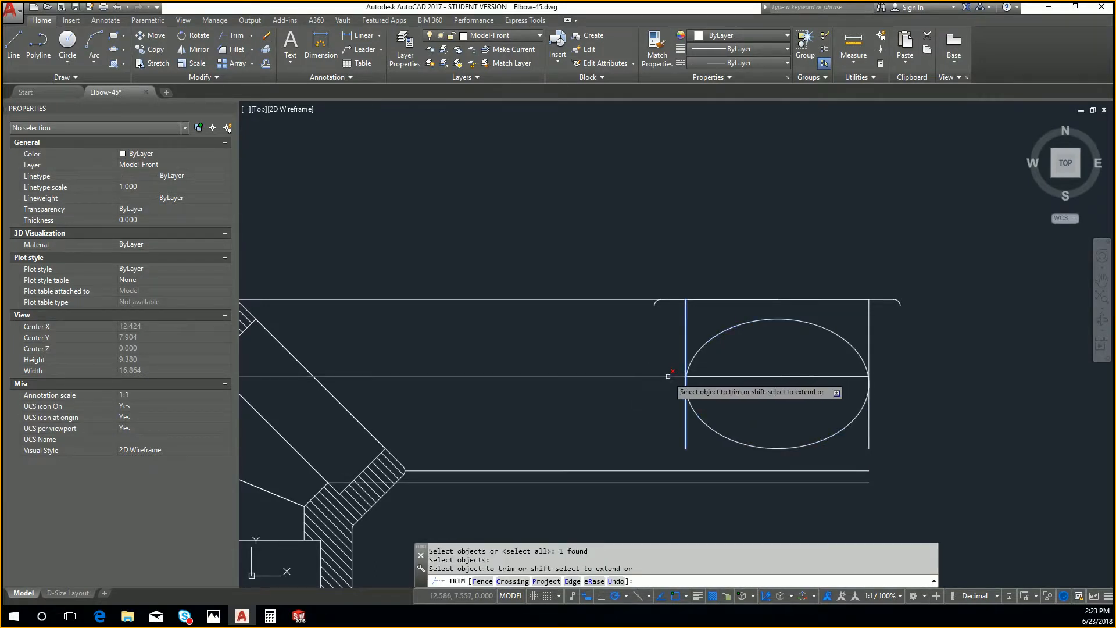
{"action": "left_click", "coordinate": [669, 376]}
{"action": "key", "text": "Escape"}
{"action": "left_click", "coordinate": [688, 450]}
{"action": "left_click", "coordinate": [673, 441]}
{"action": "left_click", "coordinate": [687, 448]}
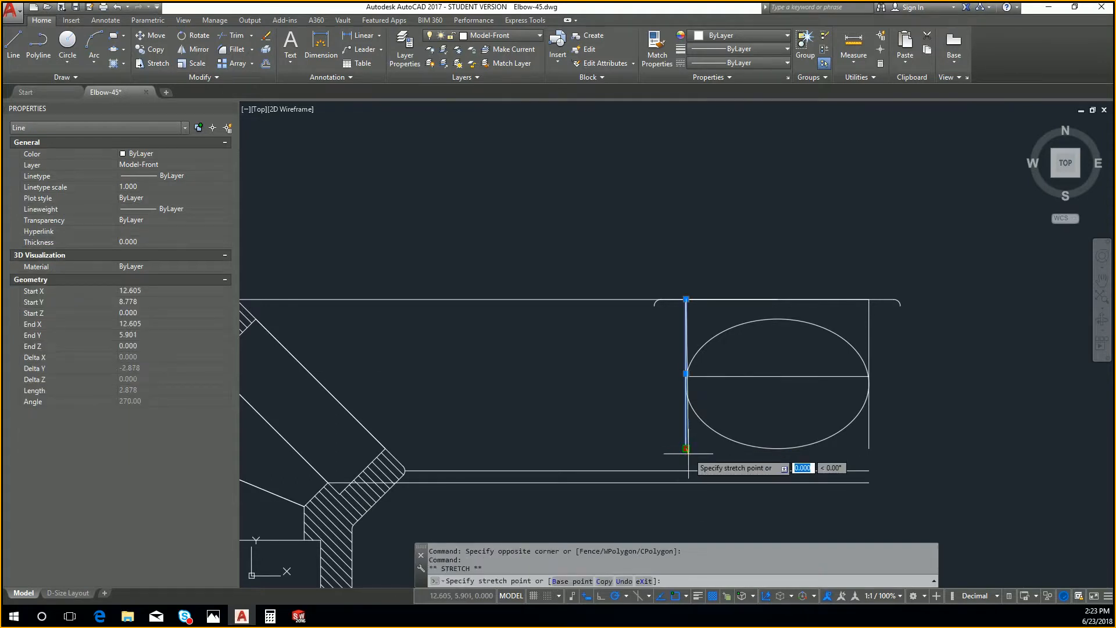
{"action": "key", "text": "Escape"}
{"action": "key", "text": "Escape"}
Draw a 2.9-unit horizontal line along the lower socket's shoulder in the front view, between the two inner bore walls
{"action": "middle_click_drag", "start_coordinate": [602, 433], "coordinate": [789, 348]}
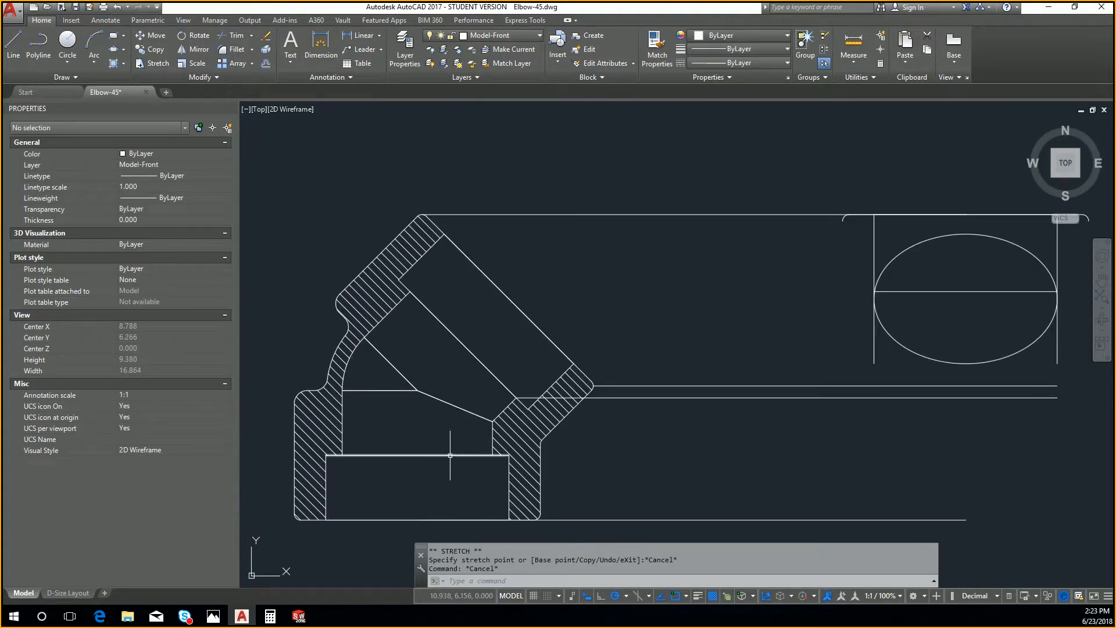
{"action": "type", "text": "l"}
{"action": "key", "text": "Return"}
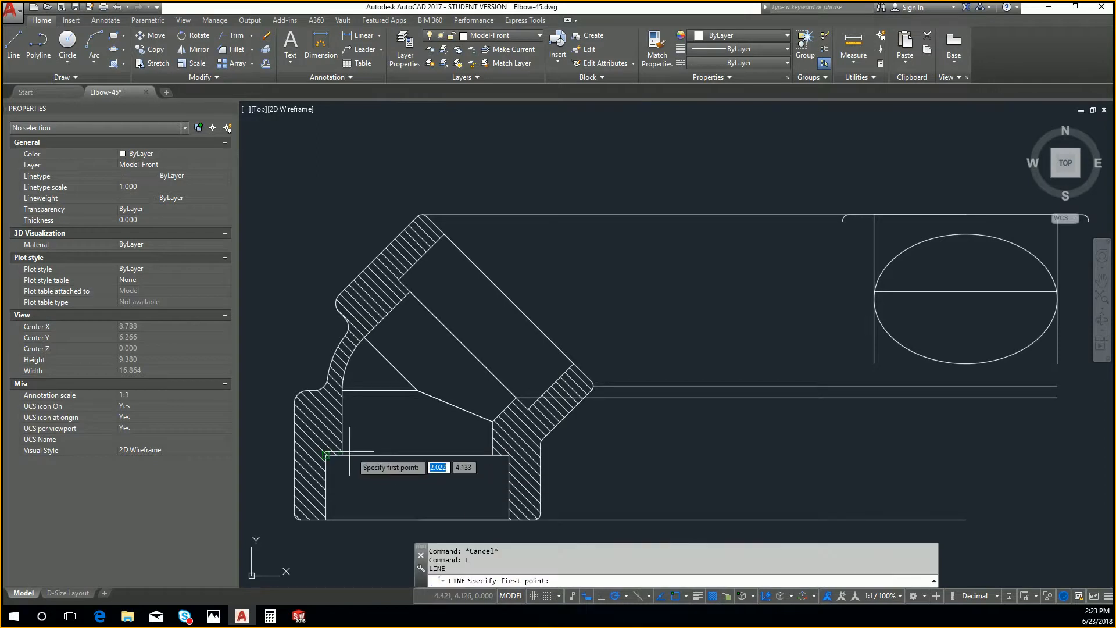
{"action": "left_click", "coordinate": [493, 455]}
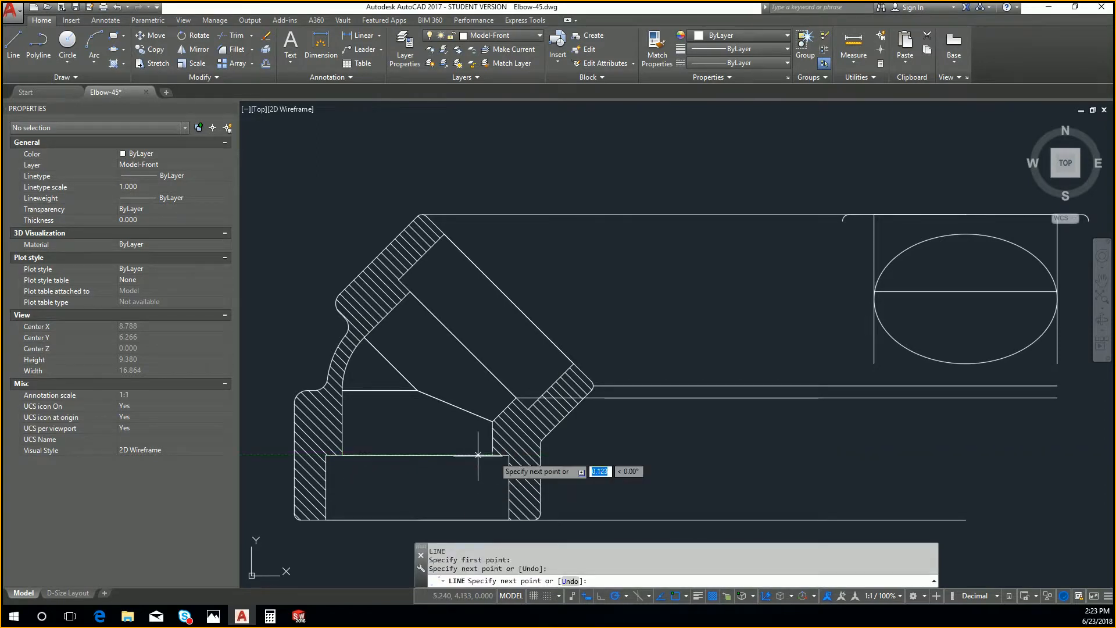
{"action": "type", "text": "2.9"}
{"action": "key", "text": "Return"}
{"action": "key", "text": "Escape"}
{"action": "key", "text": "Escape"}
Move the 2.9-unit line by its midpoint to below the projection lines, centred under the side view's ellipse
{"action": "left_click", "coordinate": [474, 455]}
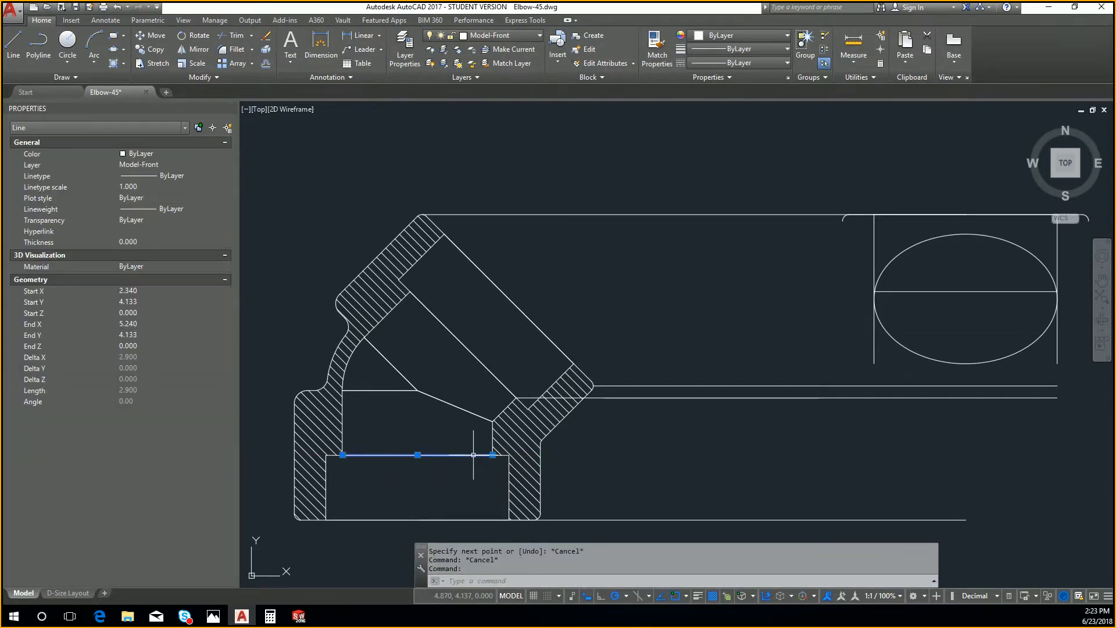
{"action": "key", "text": "Return"}
{"action": "left_click", "coordinate": [418, 455]}
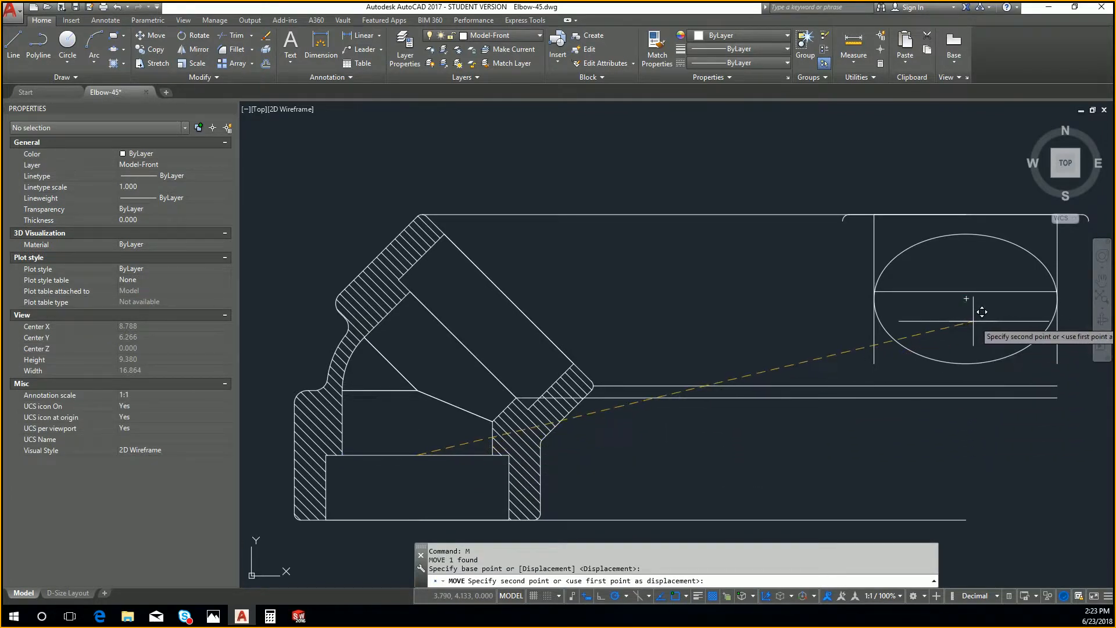
{"action": "left_click", "coordinate": [966, 440]}
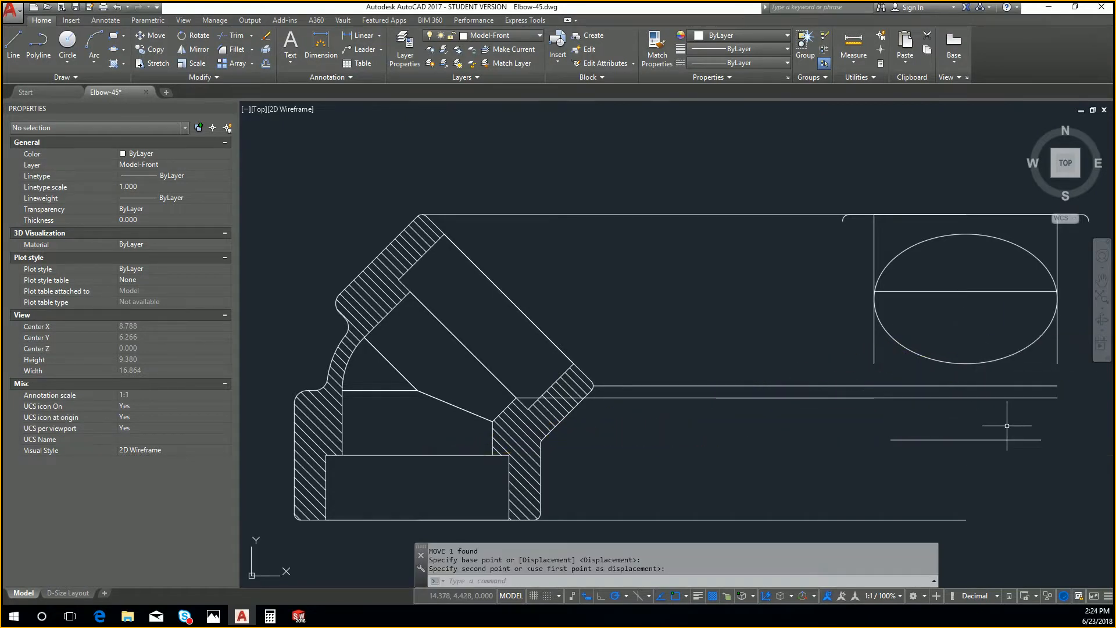
{"action": "key", "text": "Escape"}
{"action": "key", "text": "Escape"}
{"action": "key", "text": "Return"}
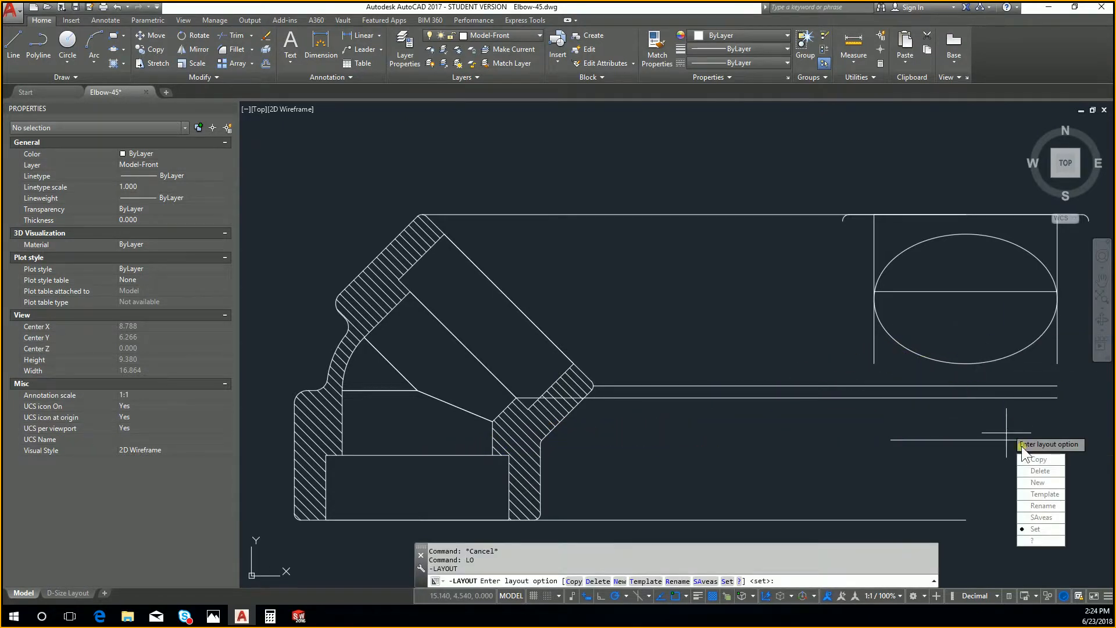
{"action": "key", "text": "Escape"}
{"action": "key", "text": "Escape"}
{"action": "key", "text": "Escape"}
Draw a vertical line through the ellipse's centre, from the side view's top edge to the lowest of the two inner projection lines
{"action": "type", "text": "l"}
{"action": "key", "text": "Return"}
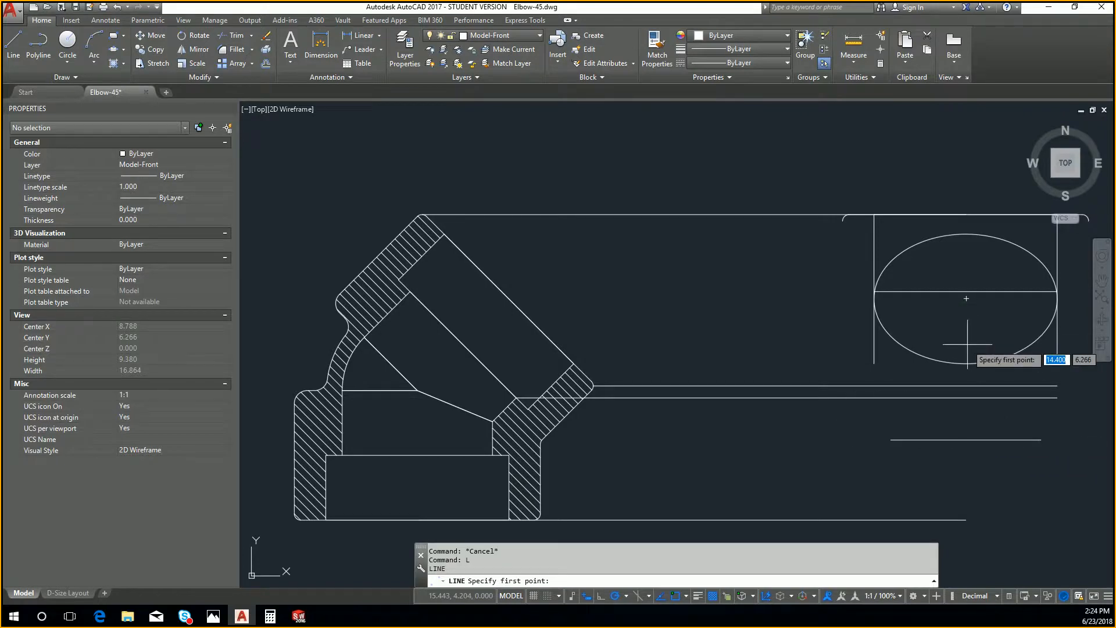
{"action": "left_click", "coordinate": [967, 214]}
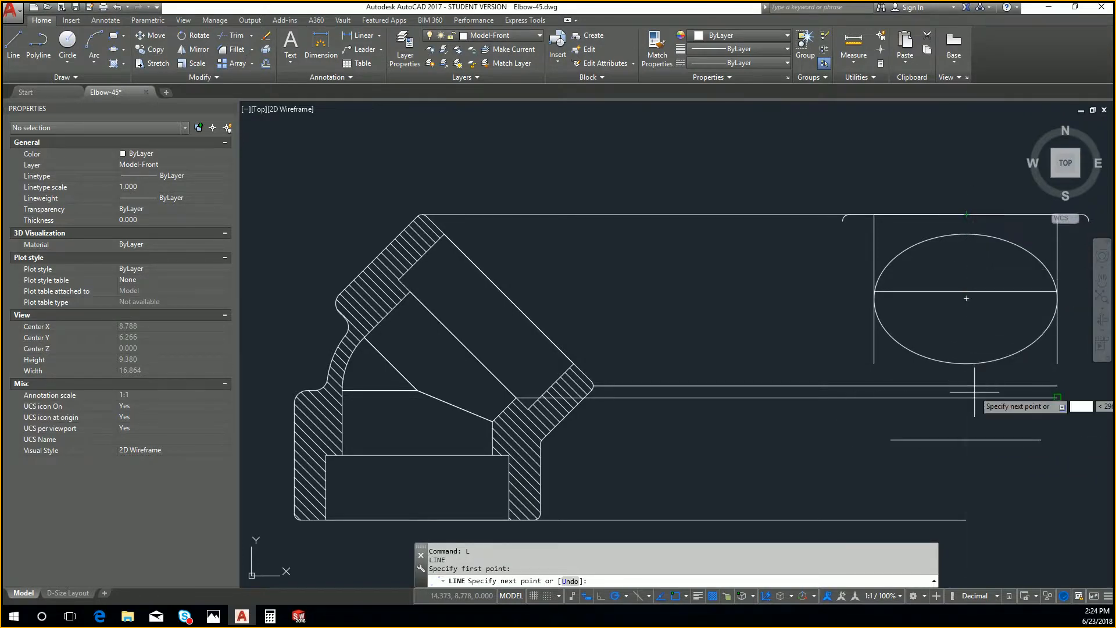
{"action": "left_click", "coordinate": [966, 398]}
{"action": "key", "text": "Escape"}
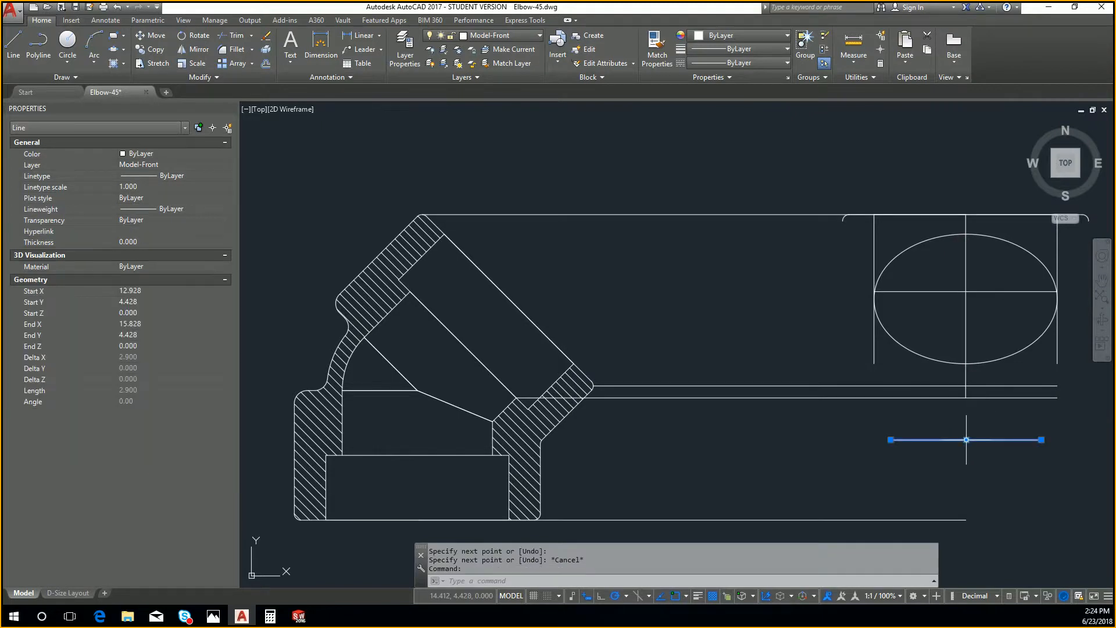
{"action": "type", "text": "m"}
{"action": "key", "text": "Return"}
{"action": "left_click", "coordinate": [967, 440]}
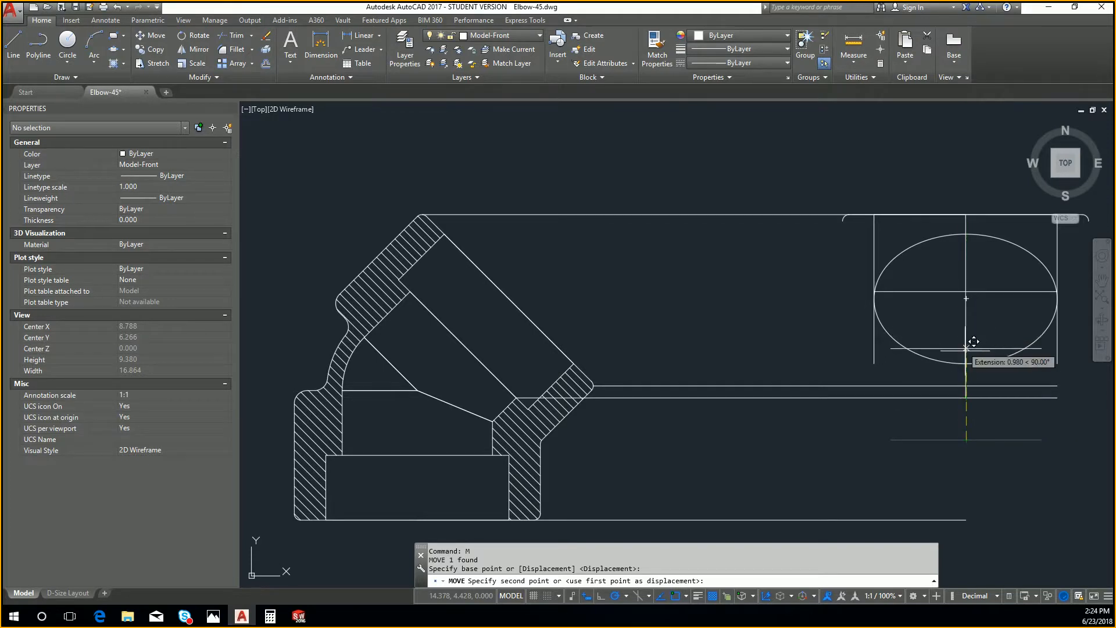
{"action": "right_click", "coordinate": [975, 398], "text": "shift"}
{"action": "left_click", "coordinate": [1025, 133]}
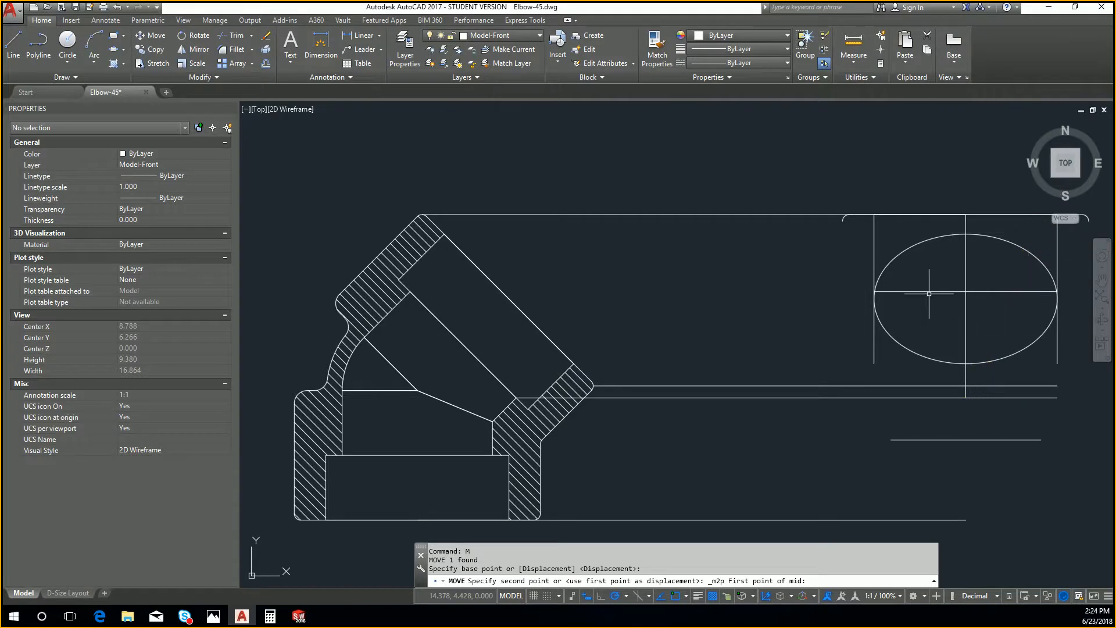
{"action": "key", "text": "Escape"}
{"action": "key", "text": "Escape"}
{"action": "type", "text": "l"}
{"action": "key", "text": "Return"}
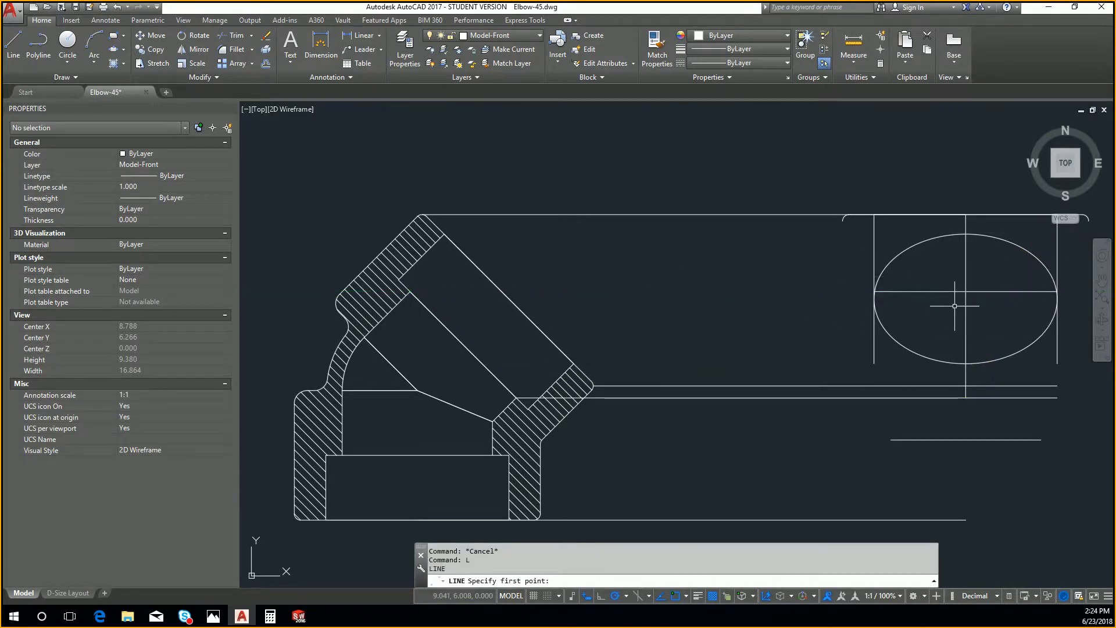
{"action": "key", "text": "Escape"}
{"action": "key", "text": "Escape"}
Shorten the vertical centre line by stretching its upper end down to the horizontal line inside the ellipse
{"action": "left_click", "coordinate": [963, 278]}
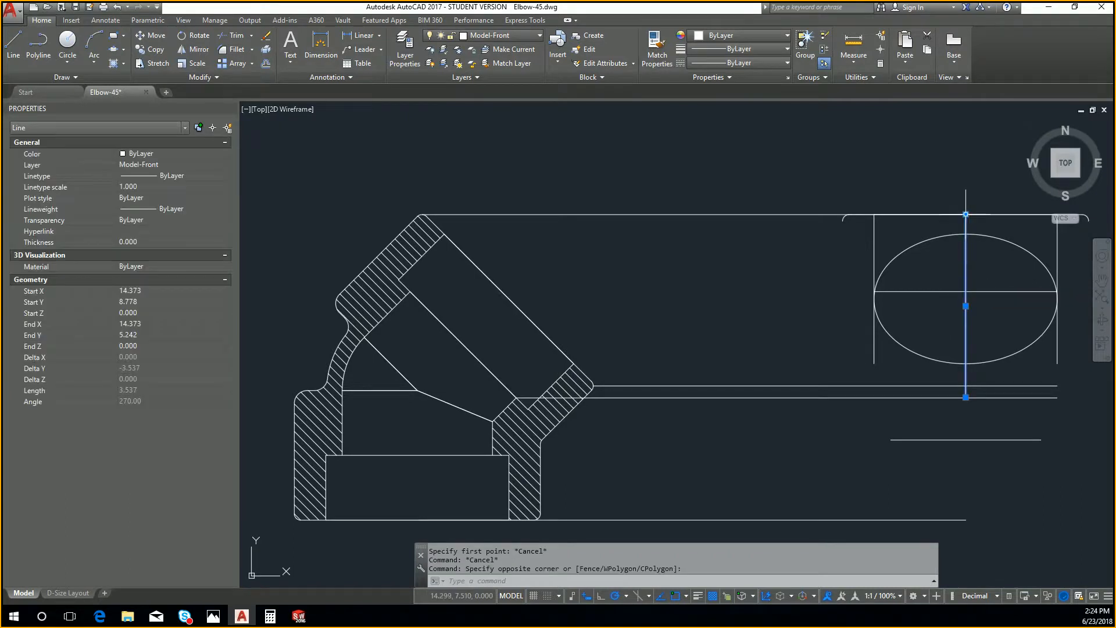
{"action": "left_click", "coordinate": [966, 214]}
{"action": "left_click", "coordinate": [966, 292]}
{"action": "key", "text": "Escape"}
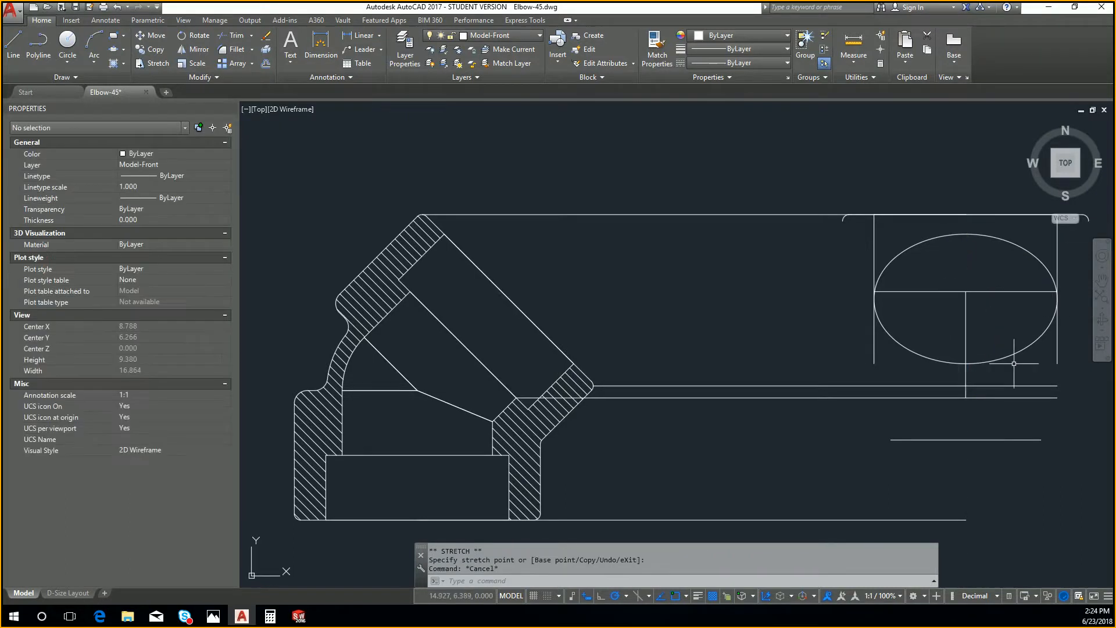
Move the 2.9-unit line by its midpoint onto the midpoint of the shortened vertical line
{"action": "left_click", "coordinate": [995, 439]}
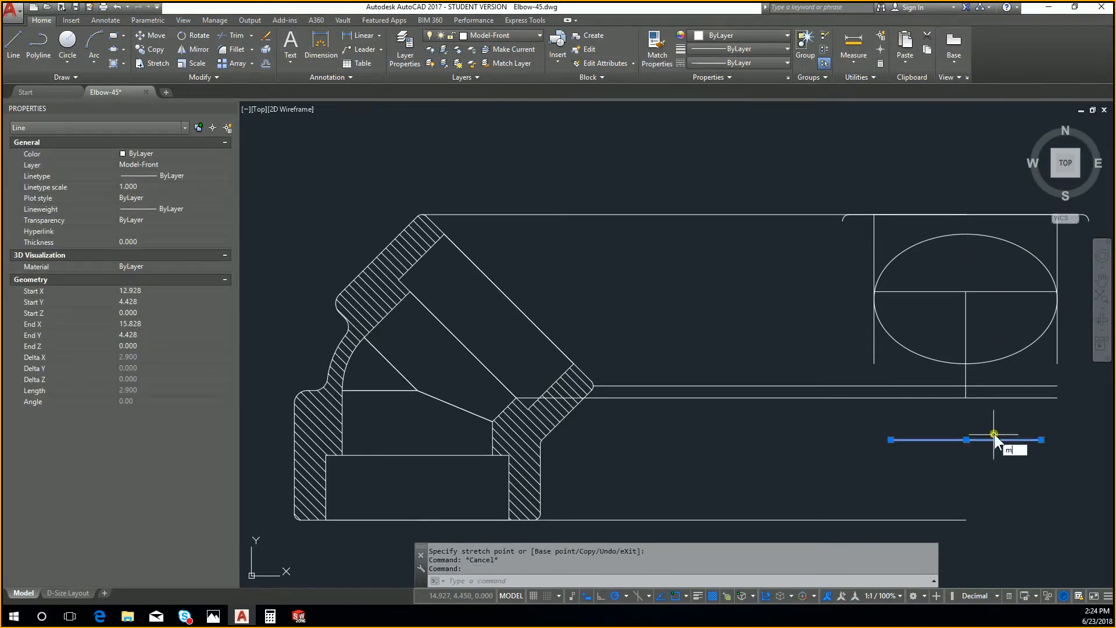
{"action": "key", "text": "Return"}
{"action": "type", "text": "m"}
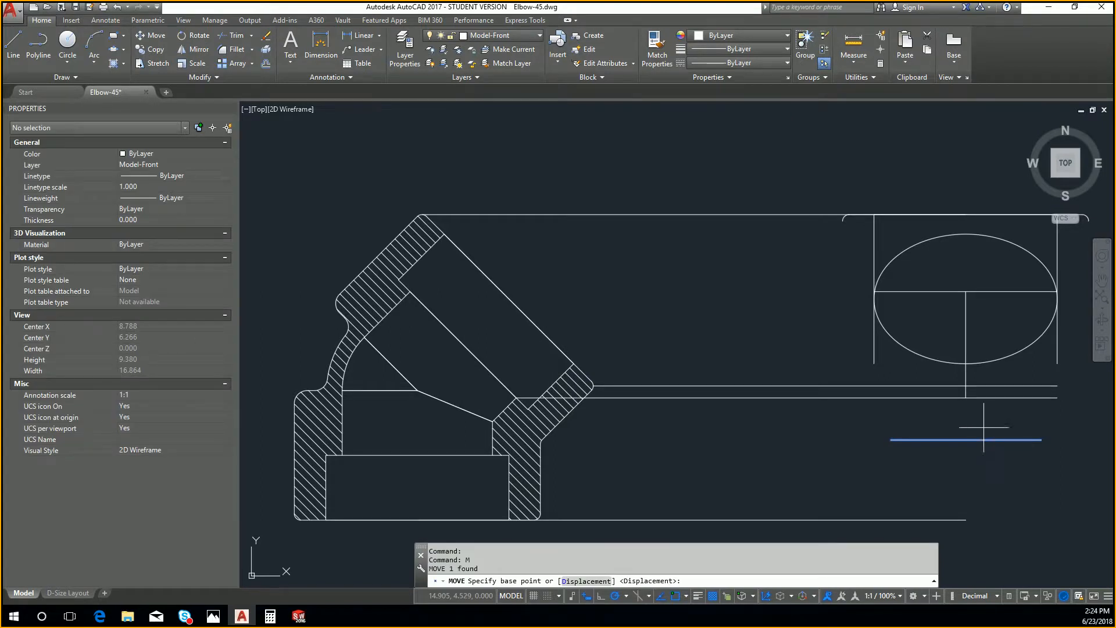
{"action": "key", "text": "Return"}
{"action": "left_click", "coordinate": [967, 440]}
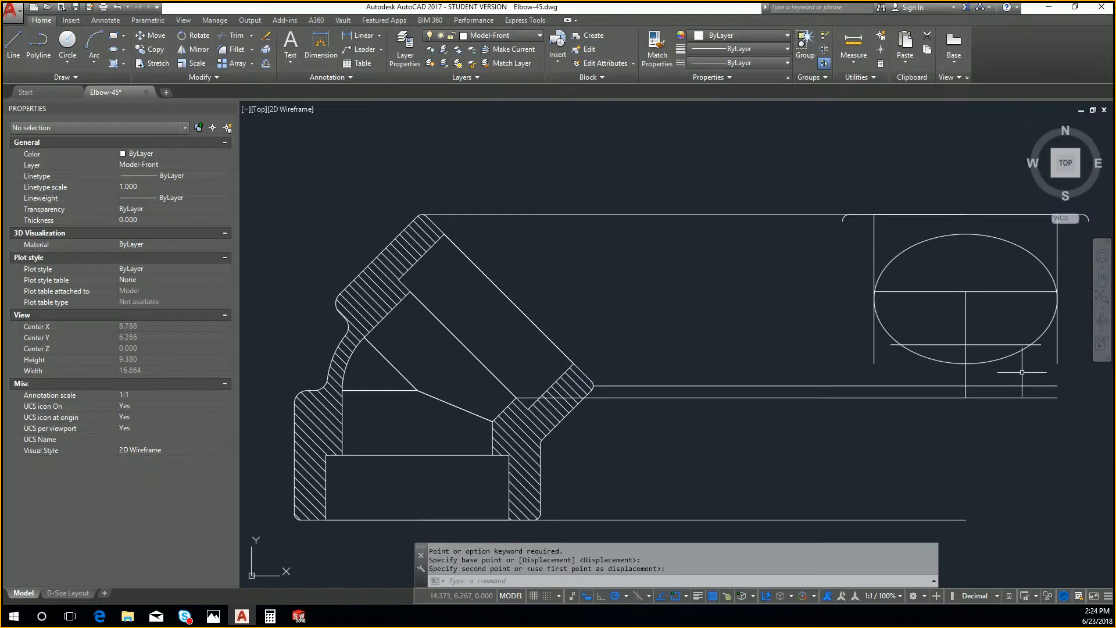
Draw an axis-end ellipse using the 2.9-unit line as its horizontal axis and reaching the vertical line's upper end
{"action": "left_click", "coordinate": [317, 110]}
{"action": "left_click", "coordinate": [118, 49]}
{"action": "left_click", "coordinate": [892, 345]}
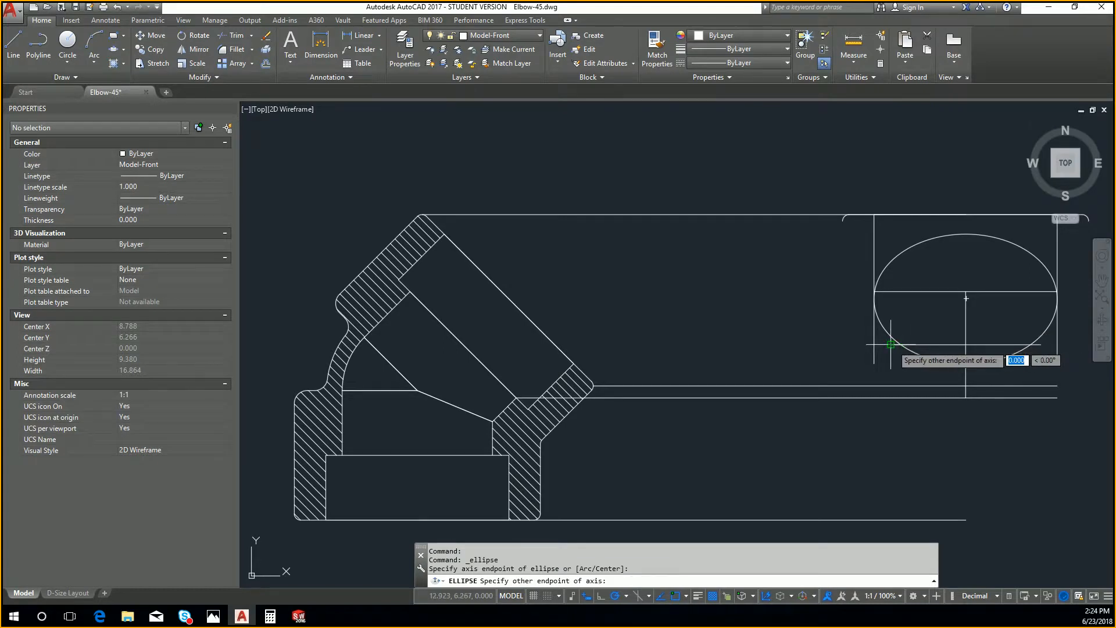
{"action": "left_click", "coordinate": [1041, 345]}
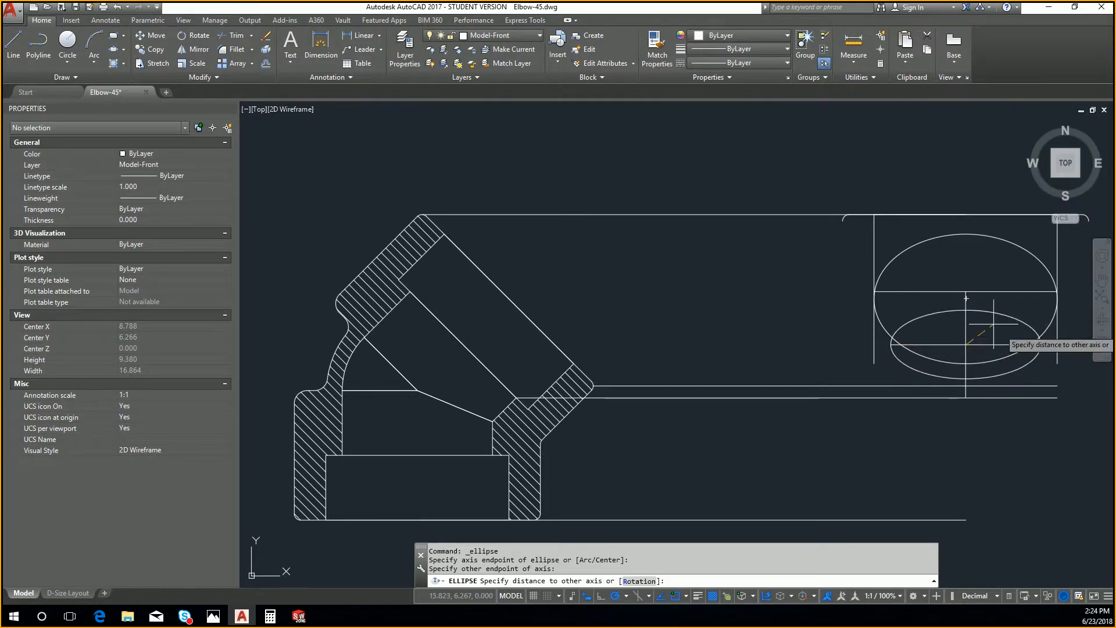
{"action": "left_click", "coordinate": [966, 291]}
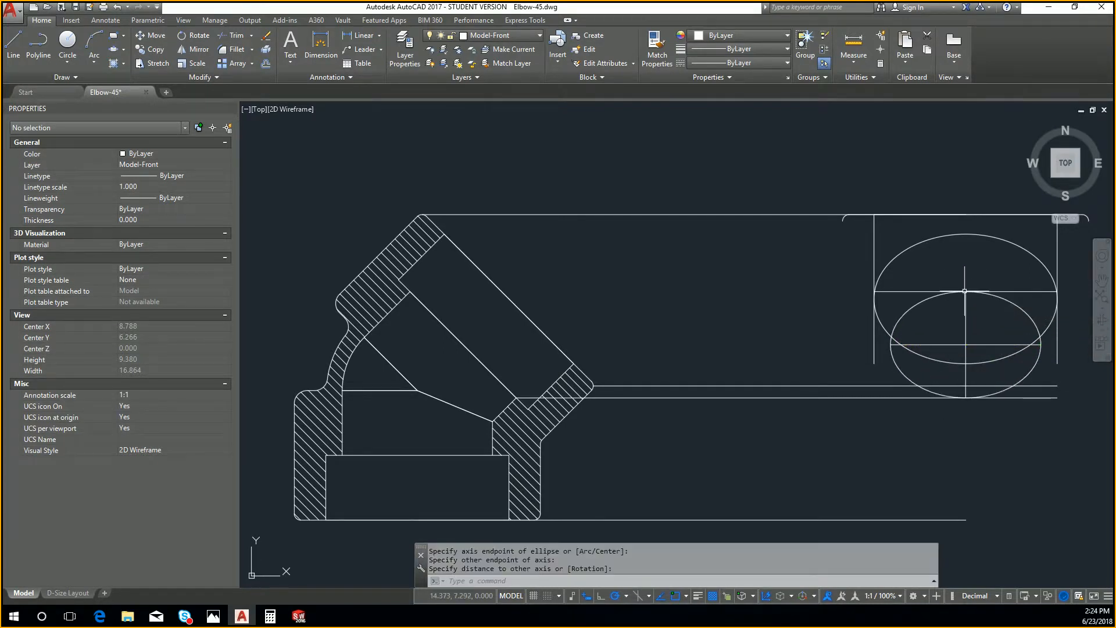
Trim the smaller ellipse against the larger one, removing the part that lies outside the larger ellipse
{"action": "scroll", "coordinate": [959, 357], "scroll_direction": "up", "scroll_amount": 5}
{"action": "key", "text": "Escape"}
{"action": "key", "text": "Escape"}
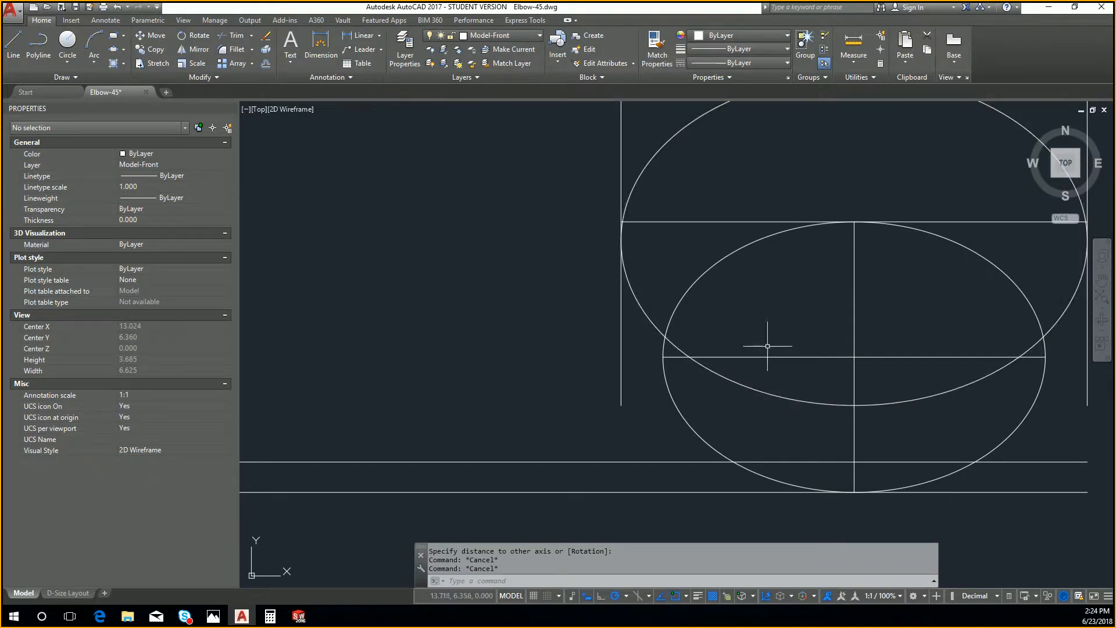
{"action": "key", "text": "Return"}
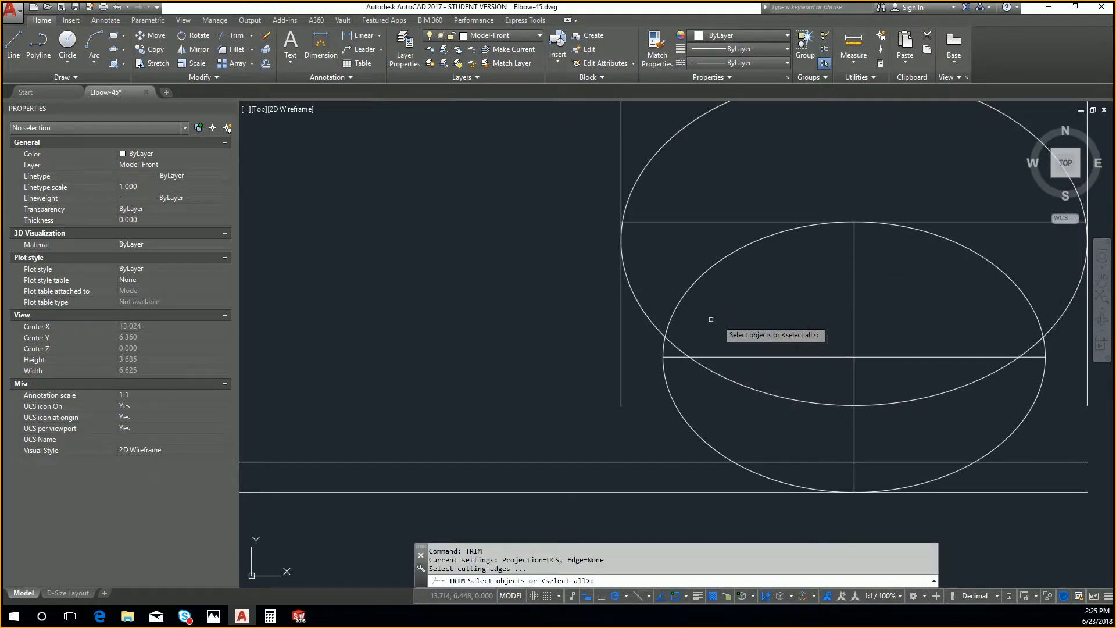
{"action": "left_click", "coordinate": [708, 368]}
{"action": "key", "text": "Return"}
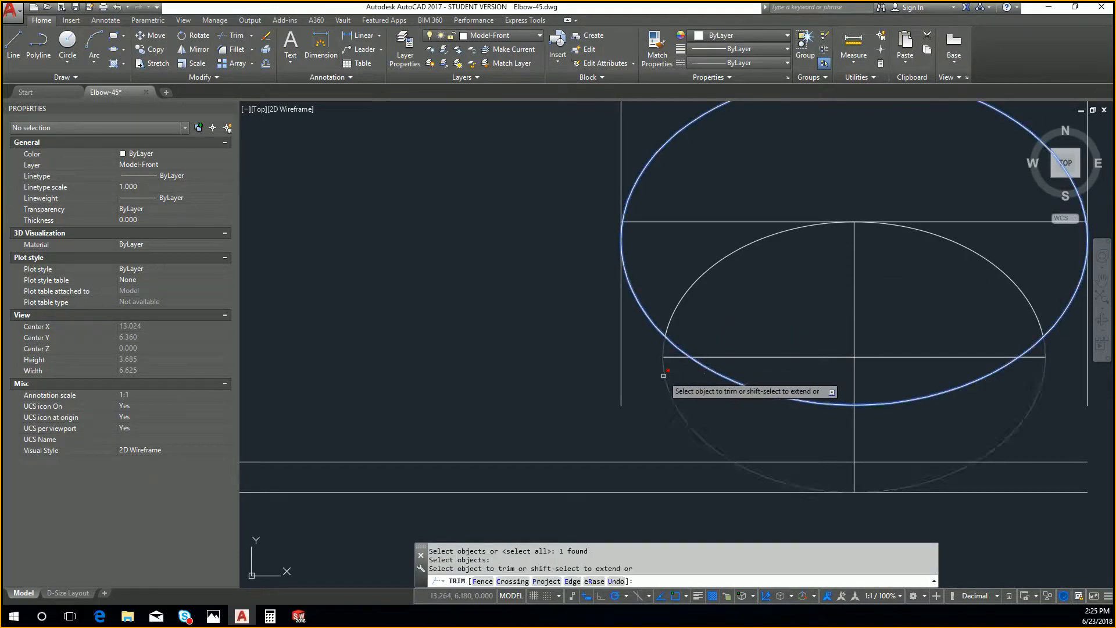
{"action": "left_click", "coordinate": [664, 375]}
{"action": "key", "text": "Escape"}
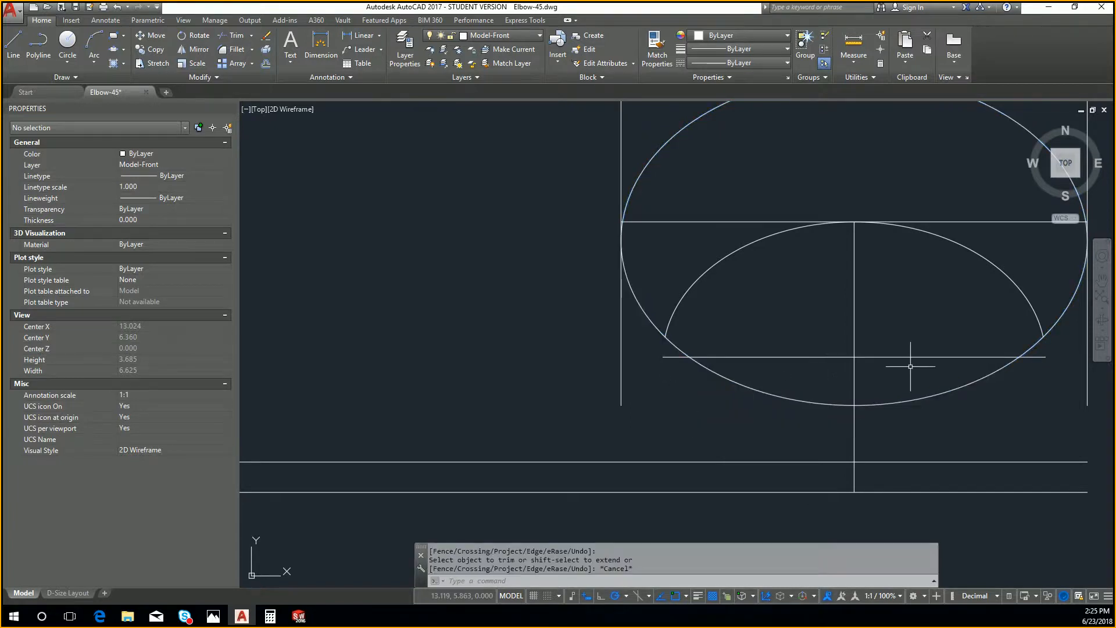
Erase the vertical centre line and the two horizontal axis lines used to construct the ellipses in the side view
{"action": "left_click_drag", "start_coordinate": [911, 367], "coordinate": [855, 341]}
{"action": "key", "text": "Delete"}
{"action": "scroll", "coordinate": [907, 349], "scroll_direction": "down", "scroll_amount": 6}
{"action": "scroll", "coordinate": [923, 347], "scroll_direction": "up", "scroll_amount": 3}
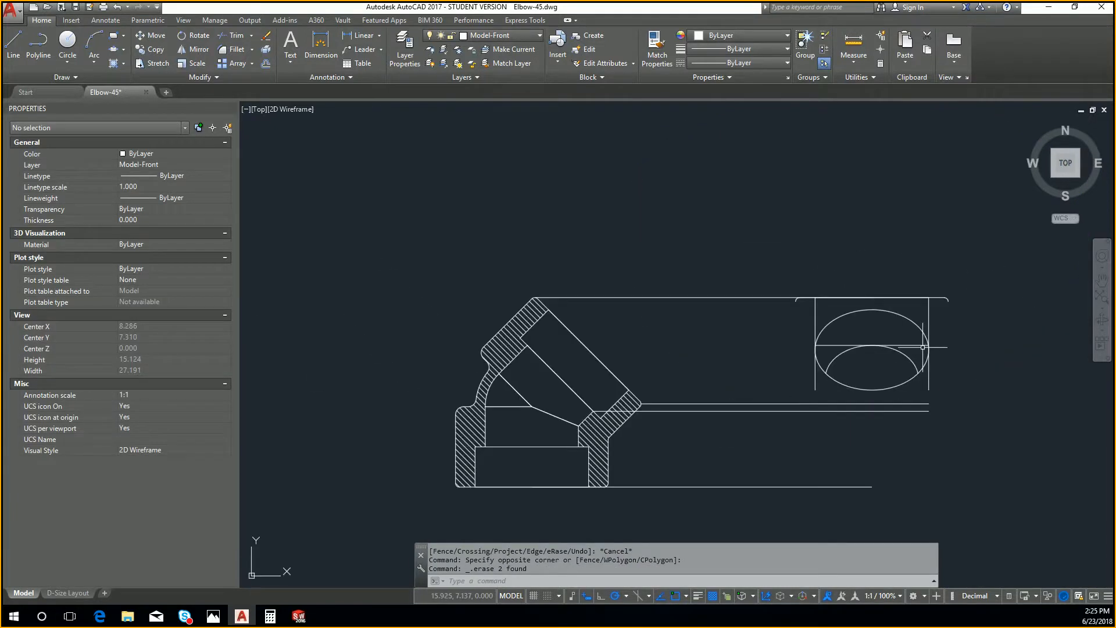
{"action": "left_click", "coordinate": [923, 347]}
{"action": "key", "text": "Delete"}
{"action": "scroll", "coordinate": [820, 375], "scroll_direction": "up", "scroll_amount": 2}
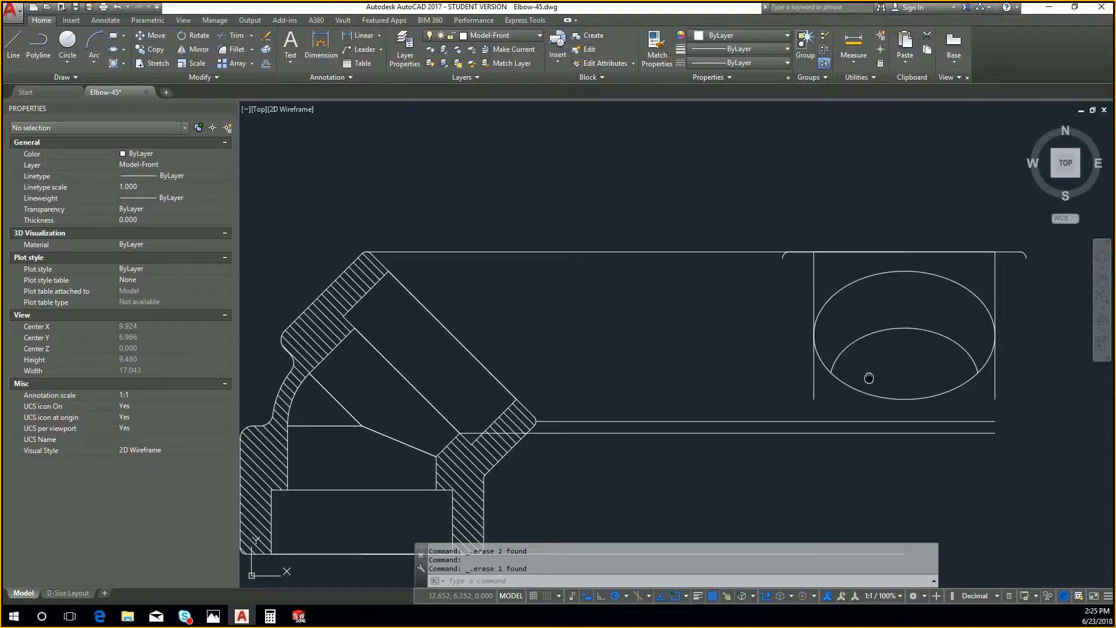
Examine where the upper of the two inner projection lines meets the rounded lower corner of the front view's angled end
{"action": "middle_click_drag", "start_coordinate": [869, 378], "coordinate": [828, 323]}
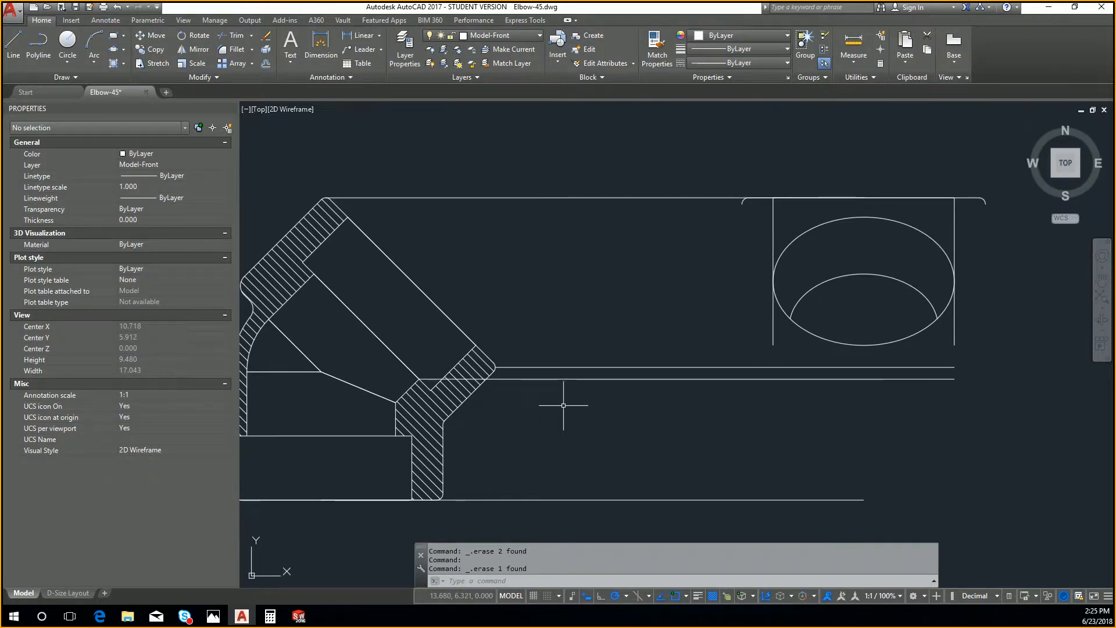
{"action": "scroll", "coordinate": [543, 394], "scroll_direction": "down", "scroll_amount": 2}
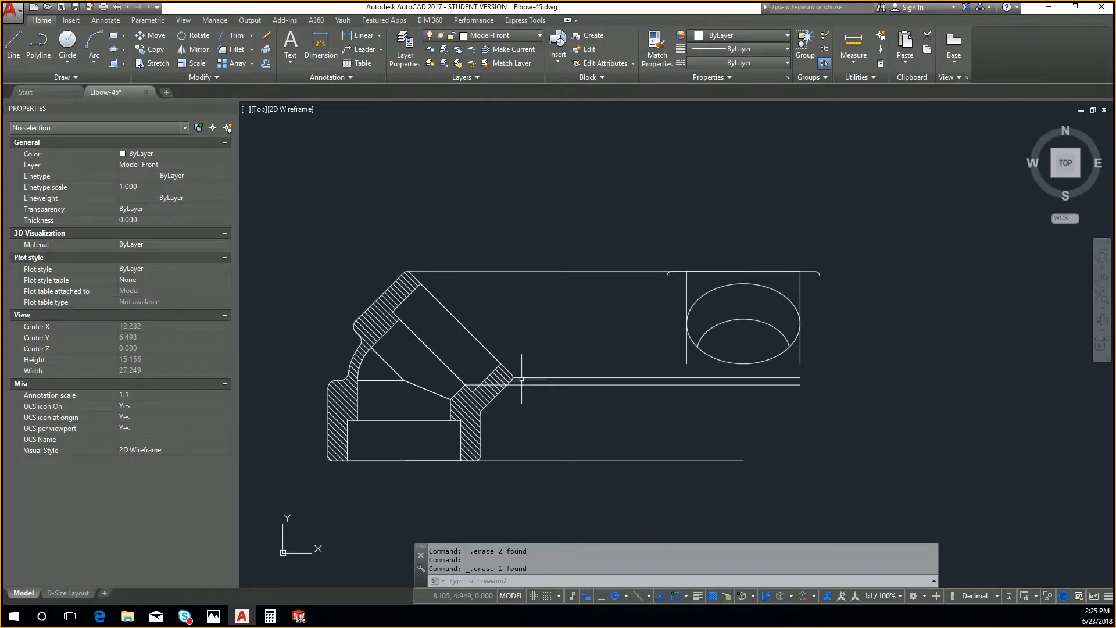
{"action": "scroll", "coordinate": [521, 379], "scroll_direction": "up", "scroll_amount": 6}
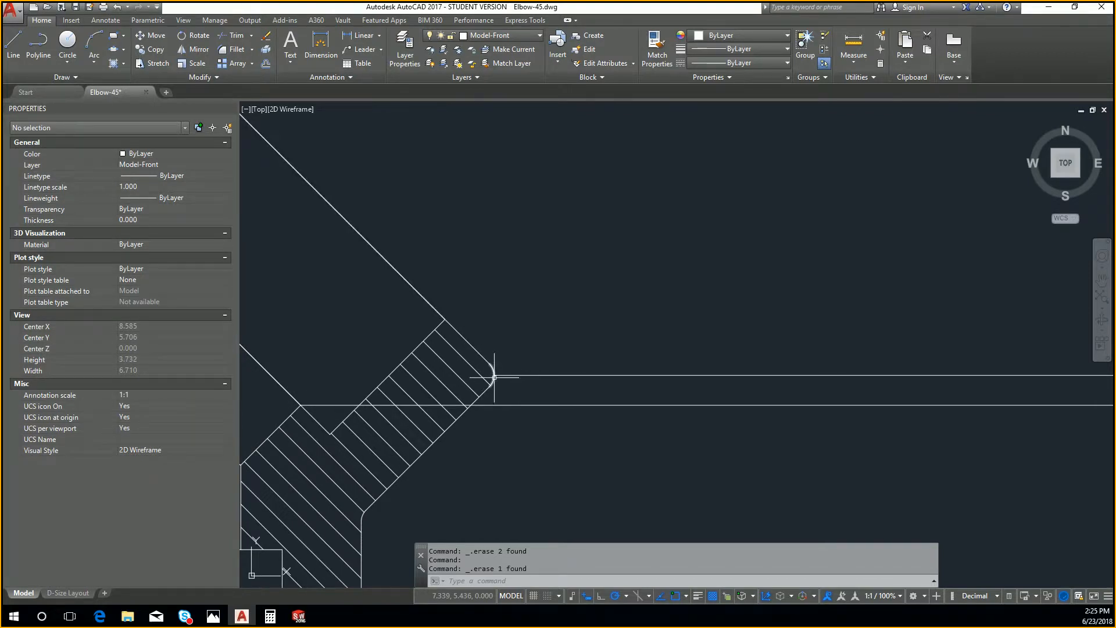
{"action": "scroll", "coordinate": [477, 347], "scroll_direction": "down", "scroll_amount": 4}
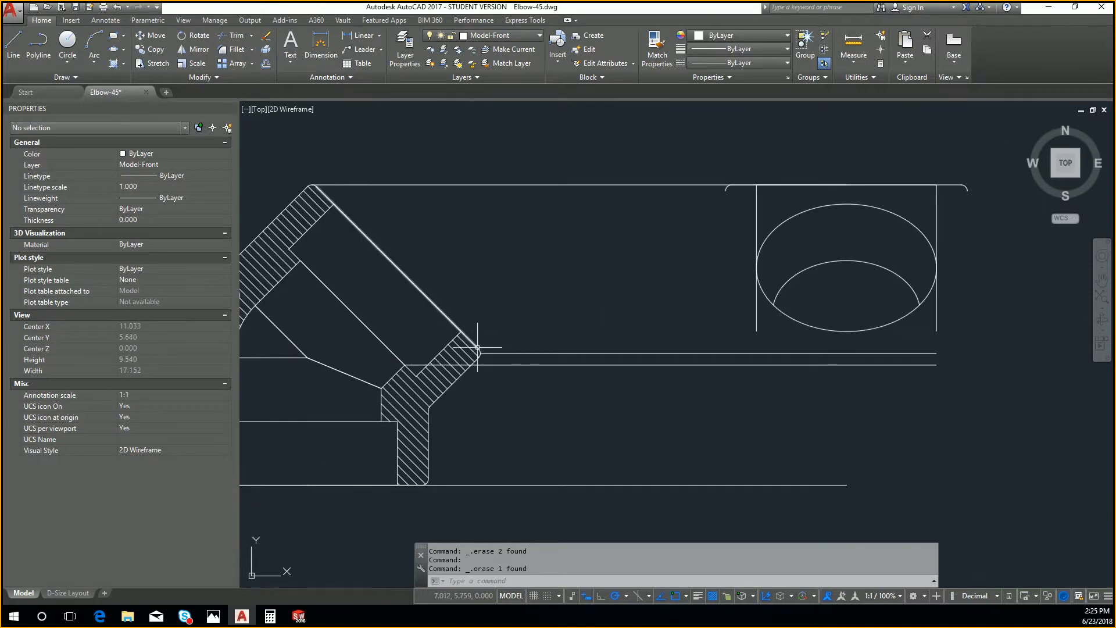
{"action": "scroll", "coordinate": [483, 347], "scroll_direction": "up", "scroll_amount": 5}
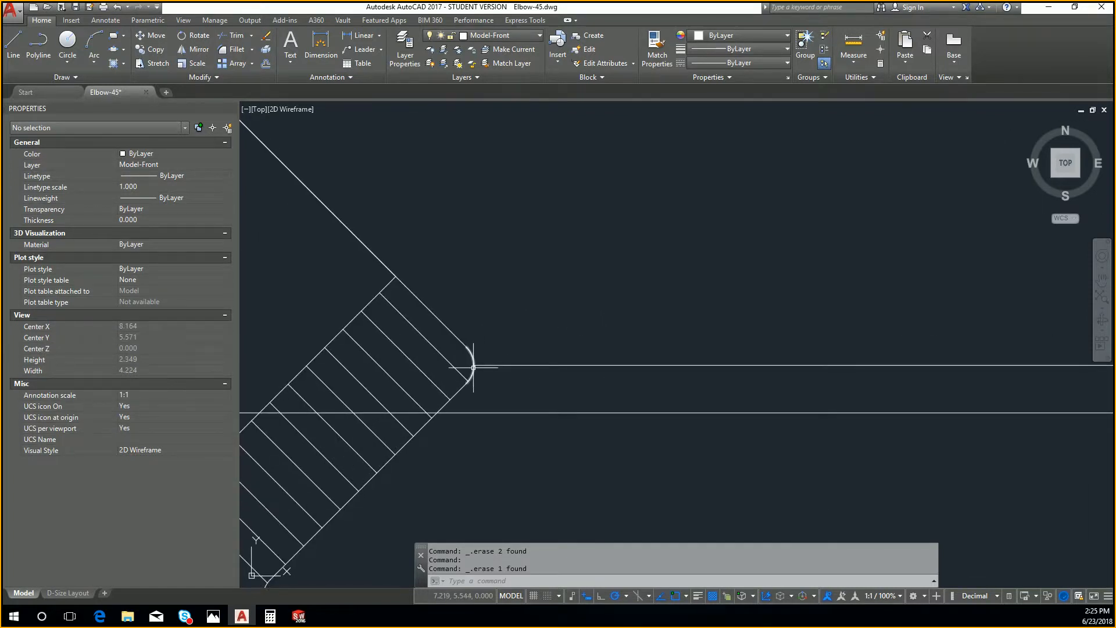
{"action": "scroll", "coordinate": [852, 381], "scroll_direction": "down", "scroll_amount": 5}
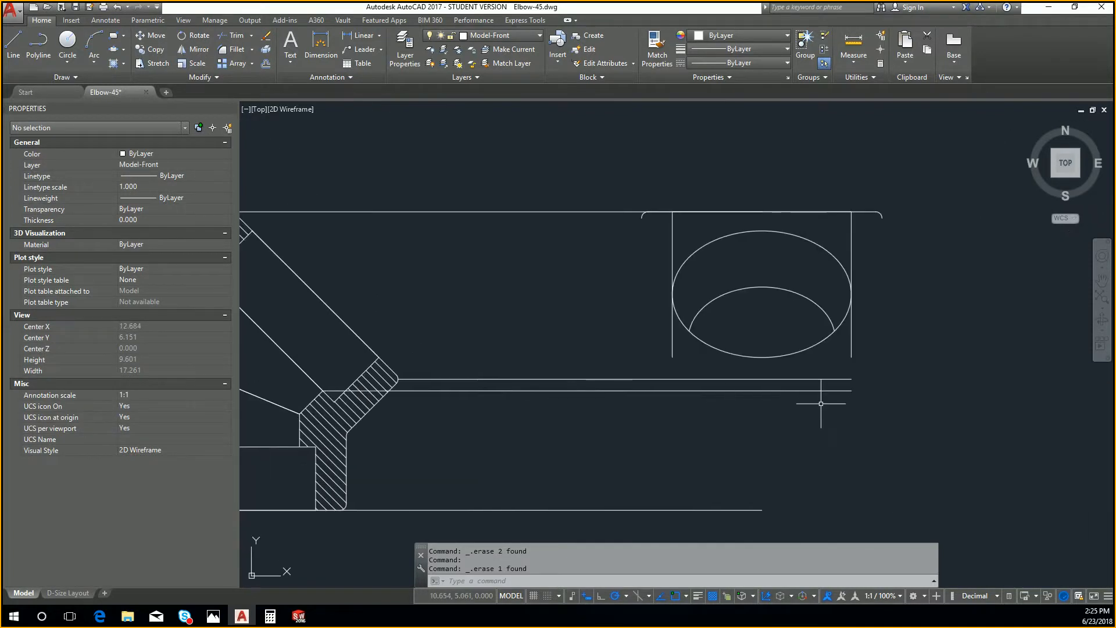
{"action": "middle_click_drag", "start_coordinate": [568, 347], "coordinate": [713, 348]}
{"action": "key", "text": "Return"}
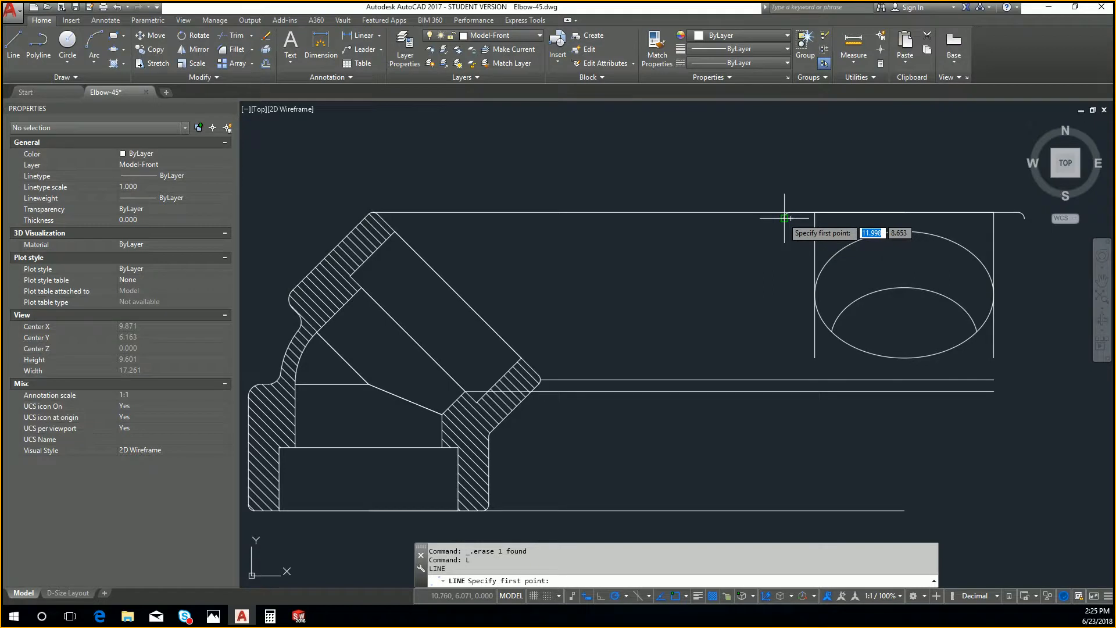
{"action": "key", "text": "Escape"}
Delete the horizontal projection line running from the front view's bottom edge towards the side view
{"action": "middle_click_drag", "start_coordinate": [399, 478], "coordinate": [433, 458]}
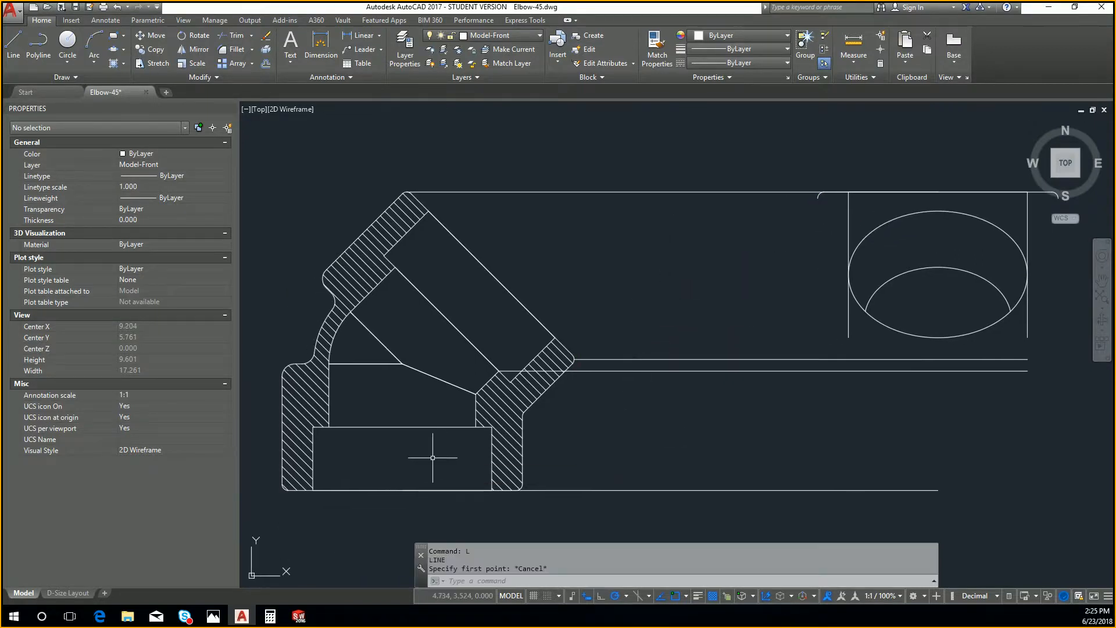
{"action": "left_click", "coordinate": [424, 490]}
{"action": "left_click", "coordinate": [778, 499]}
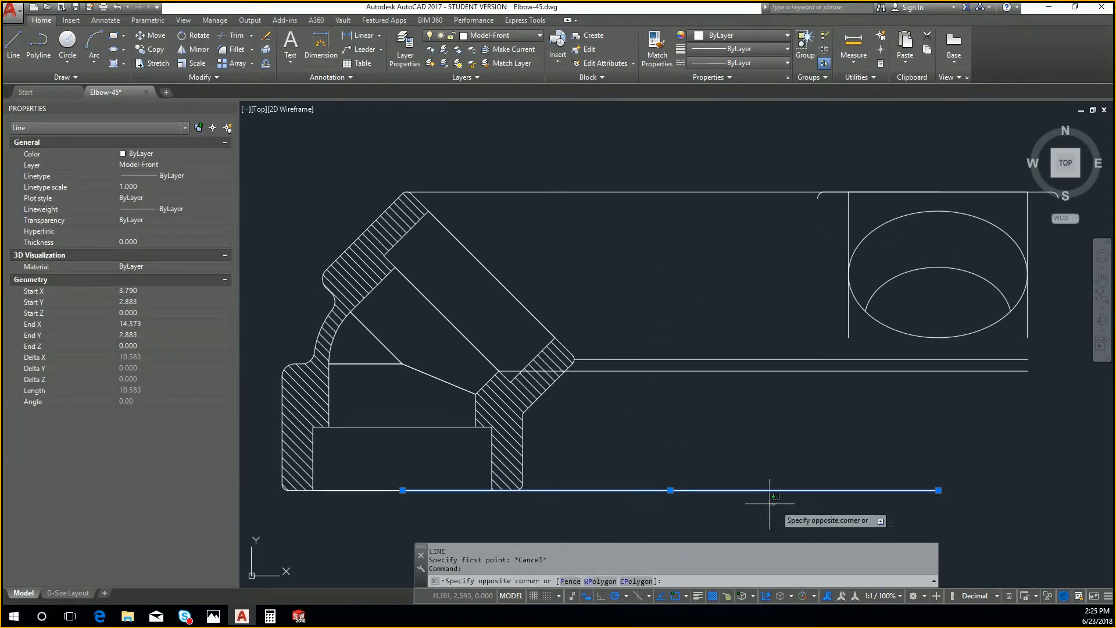
{"action": "key", "text": "Delete"}
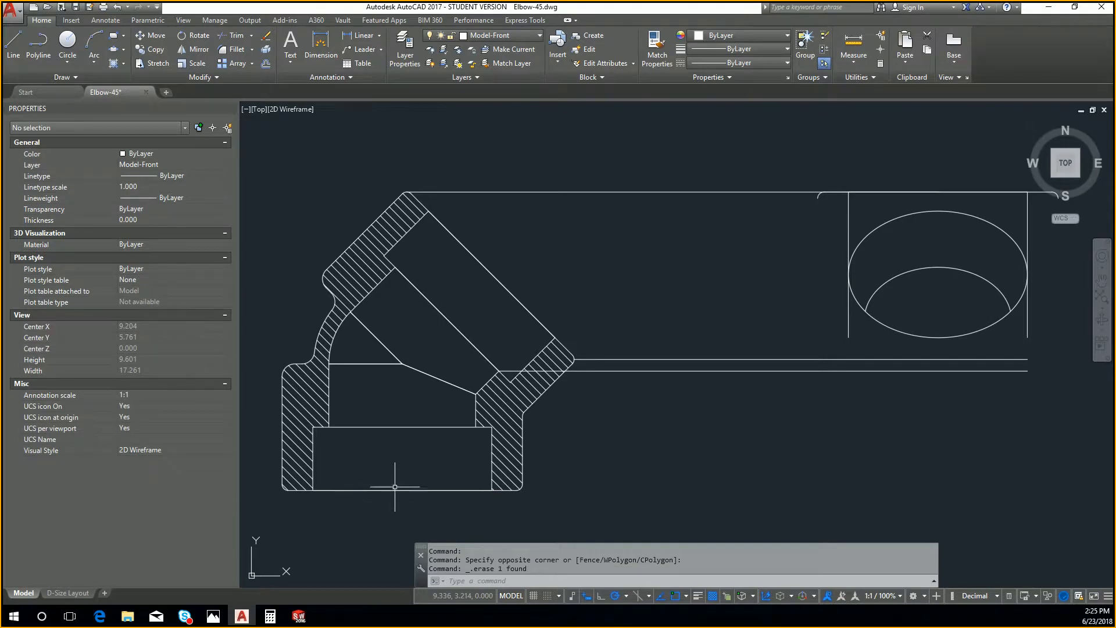
{"action": "type", "text": "L"}
{"action": "key", "text": "Return"}
{"action": "scroll", "coordinate": [282, 491], "scroll_direction": "up", "scroll_amount": 4}
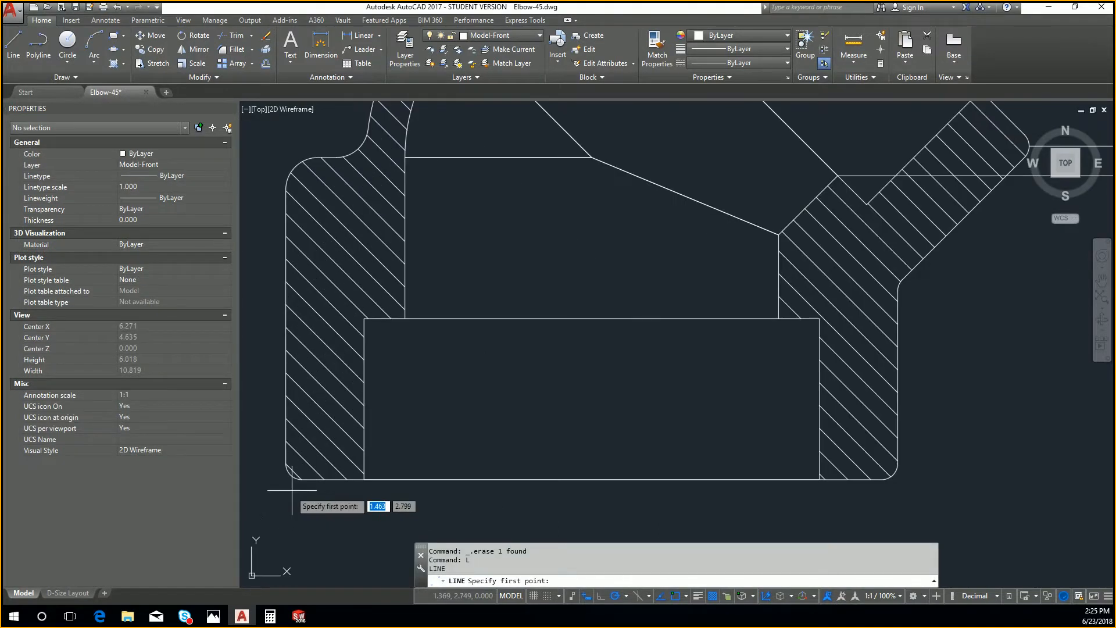
{"action": "left_click", "coordinate": [291, 475]}
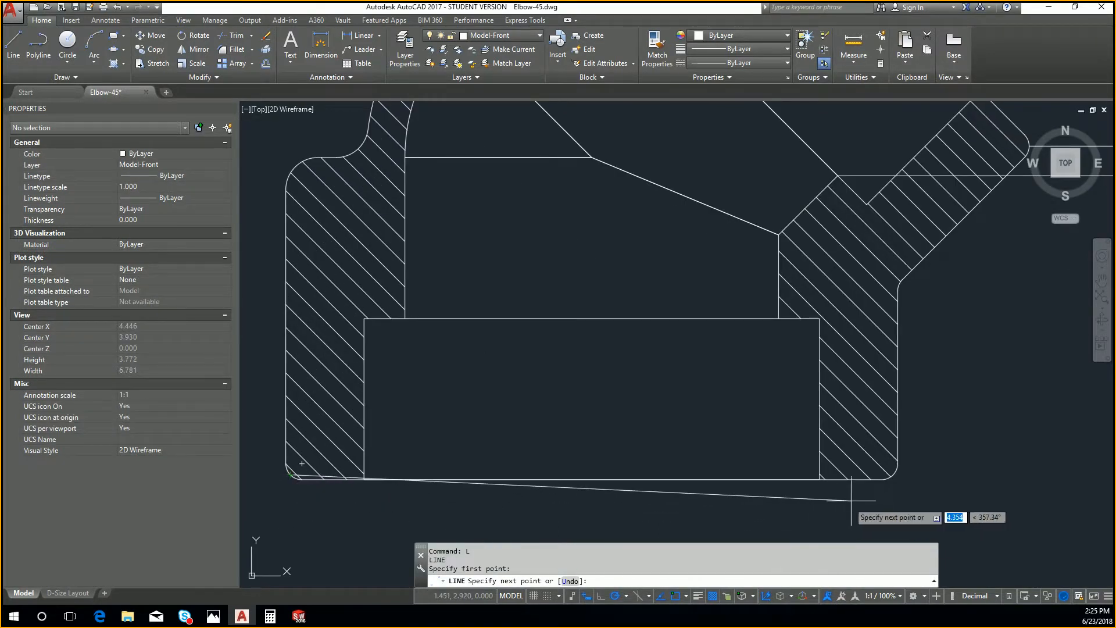
{"action": "key", "text": "Escape"}
{"action": "key", "text": "Escape"}
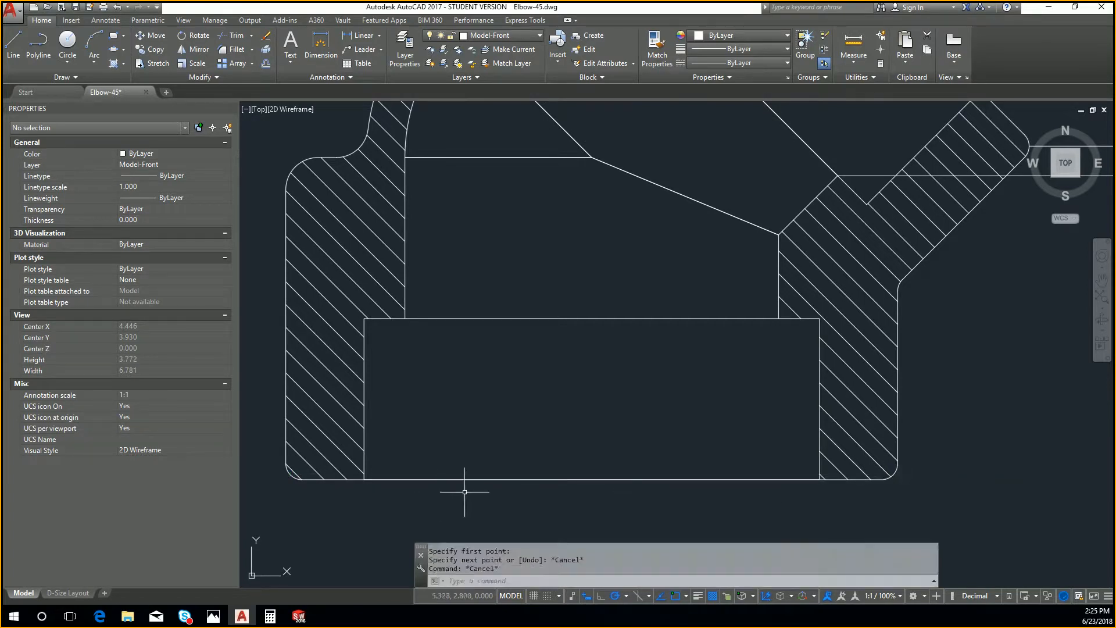
Draw a horizontal line across the front view's base, joining the upper ends of its two rounded bottom corners
{"action": "type", "text": "L"}
{"action": "key", "text": "Return"}
{"action": "left_click", "coordinate": [287, 463]}
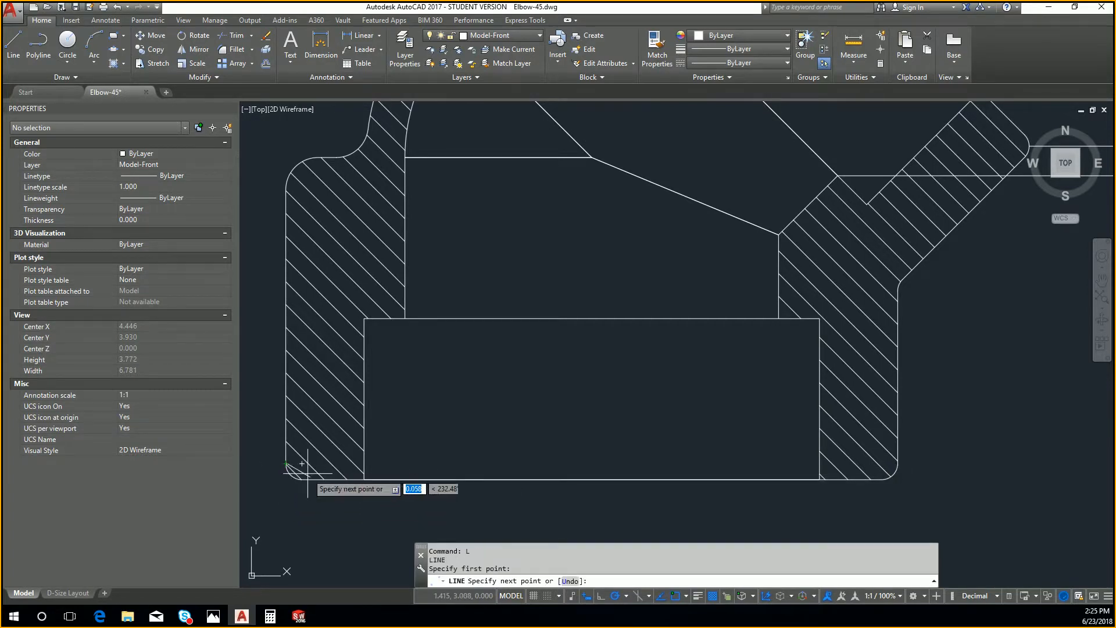
{"action": "left_click", "coordinate": [896, 463]}
{"action": "key", "text": "Escape"}
{"action": "key", "text": "Escape"}
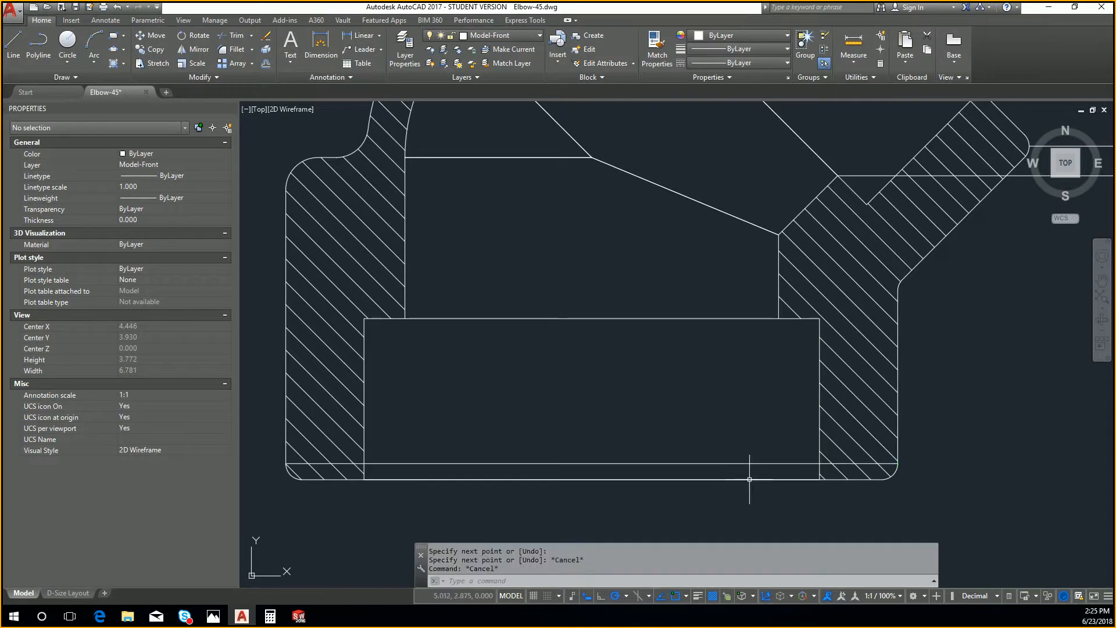
Move the new horizontal line by its midpoint onto the midpoint of the side view's top edge
{"action": "left_click", "coordinate": [750, 472]}
{"action": "left_click", "coordinate": [709, 449]}
{"action": "key", "text": "Return"}
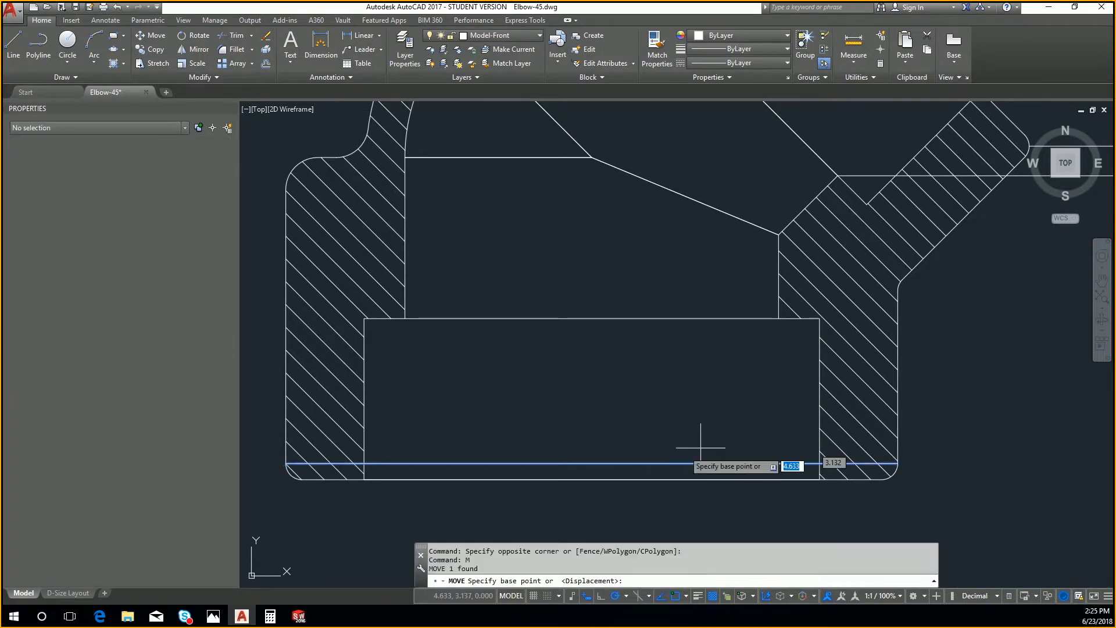
{"action": "left_click", "coordinate": [698, 452]}
{"action": "scroll", "coordinate": [698, 452], "scroll_direction": "down", "scroll_amount": 8}
{"action": "scroll", "coordinate": [704, 444], "scroll_direction": "up", "scroll_amount": 5}
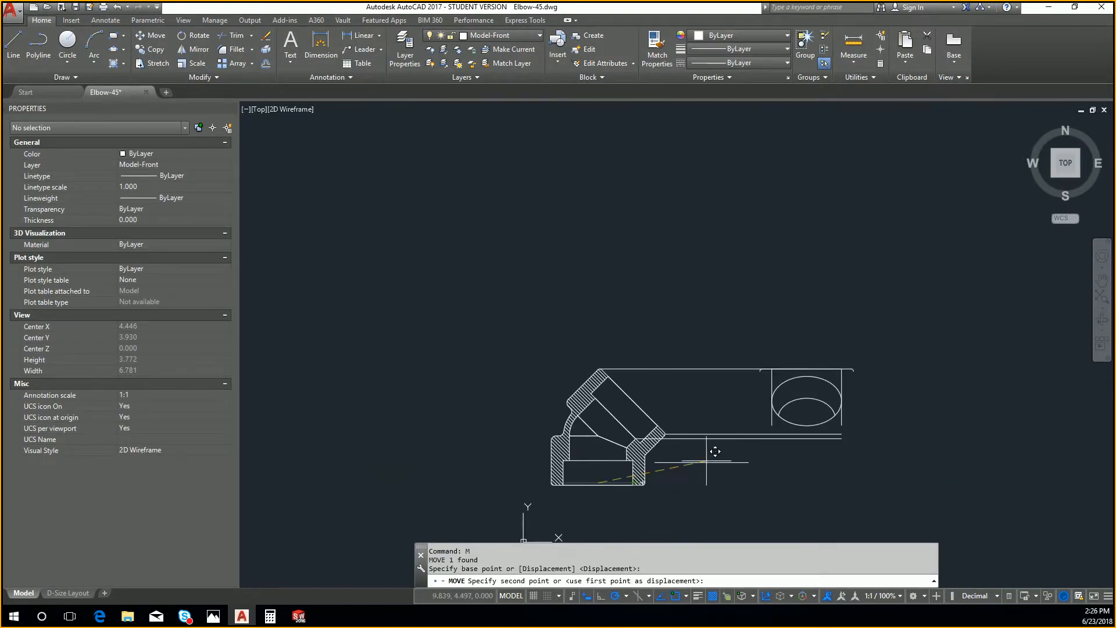
{"action": "middle_click_drag", "start_coordinate": [848, 512], "coordinate": [804, 514]}
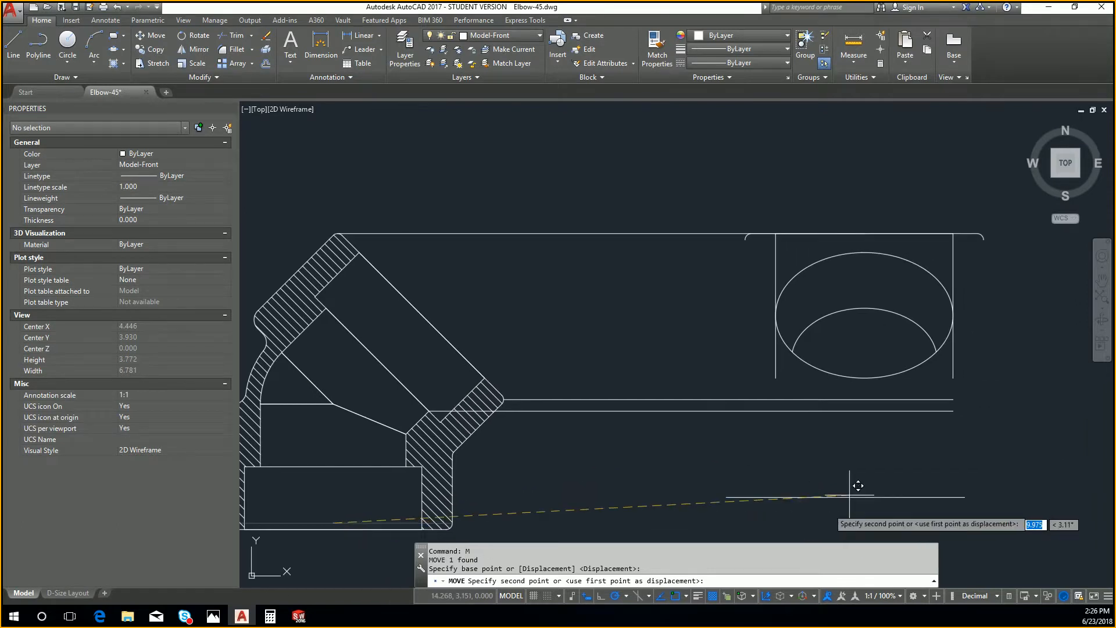
{"action": "left_click", "coordinate": [867, 235]}
{"action": "key", "text": "Escape"}
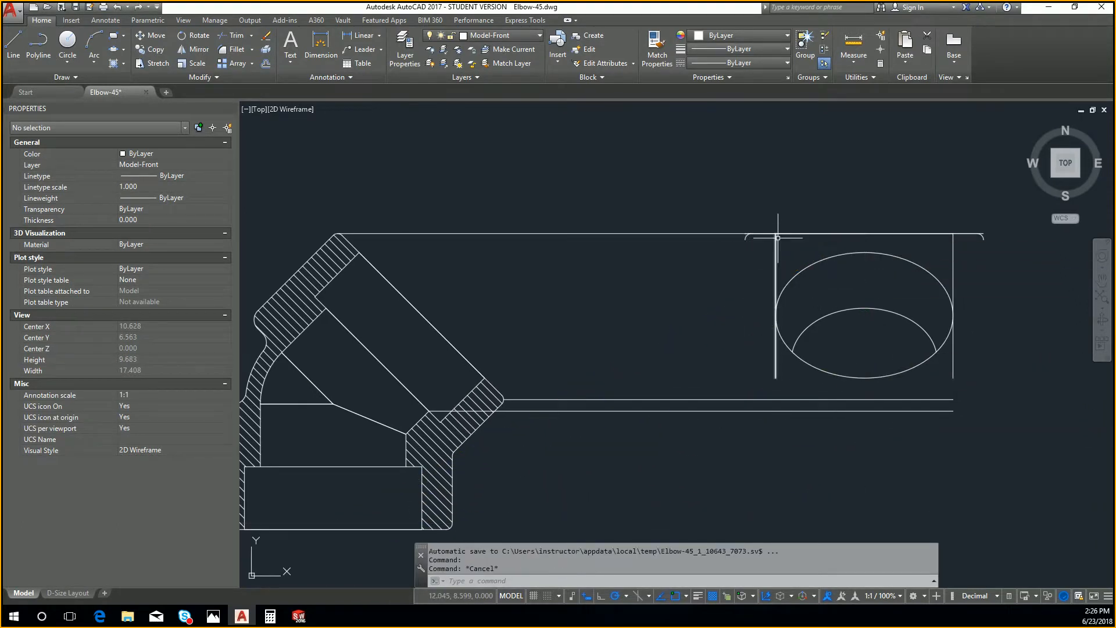
Move the upper inner projection line from its left endpoint to the lower end of the angled end's corner arc
{"action": "scroll", "coordinate": [778, 236], "scroll_direction": "up", "scroll_amount": 5}
{"action": "scroll", "coordinate": [715, 237], "scroll_direction": "down", "scroll_amount": 5}
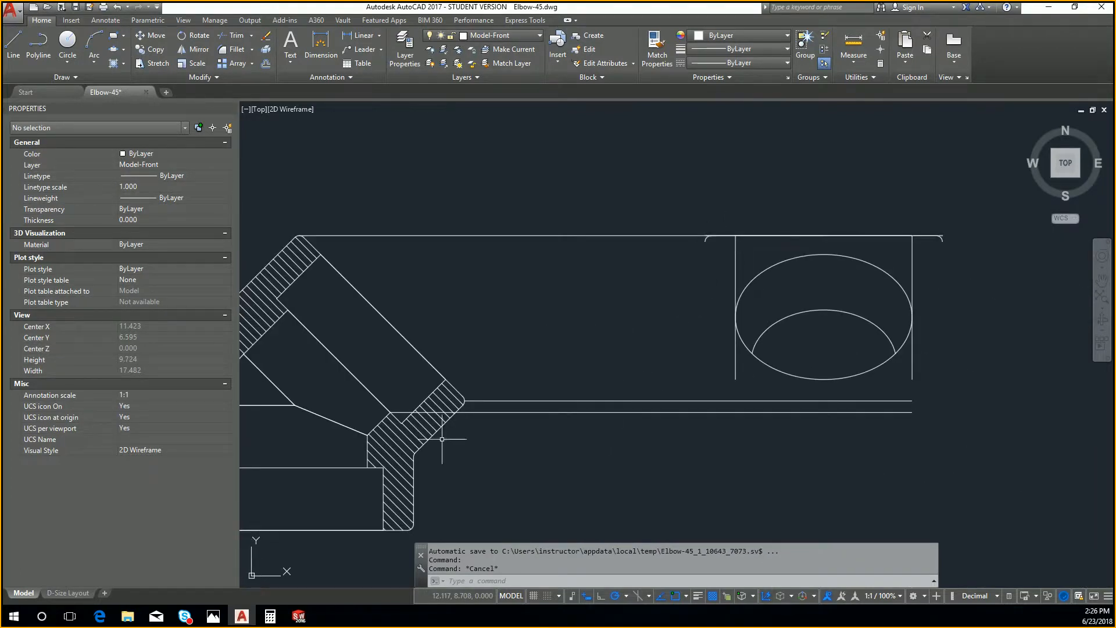
{"action": "left_click", "coordinate": [468, 401]}
{"action": "scroll", "coordinate": [471, 402], "scroll_direction": "up", "scroll_amount": 6}
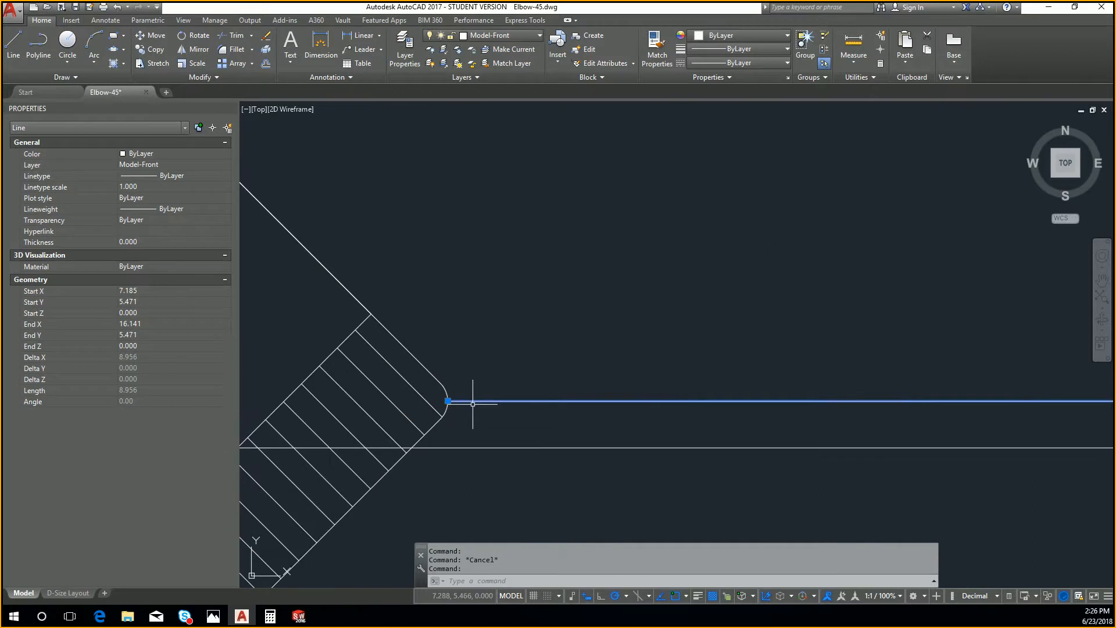
{"action": "type", "text": "m"}
{"action": "key", "text": "Return"}
{"action": "scroll", "coordinate": [465, 419], "scroll_direction": "up", "scroll_amount": 3}
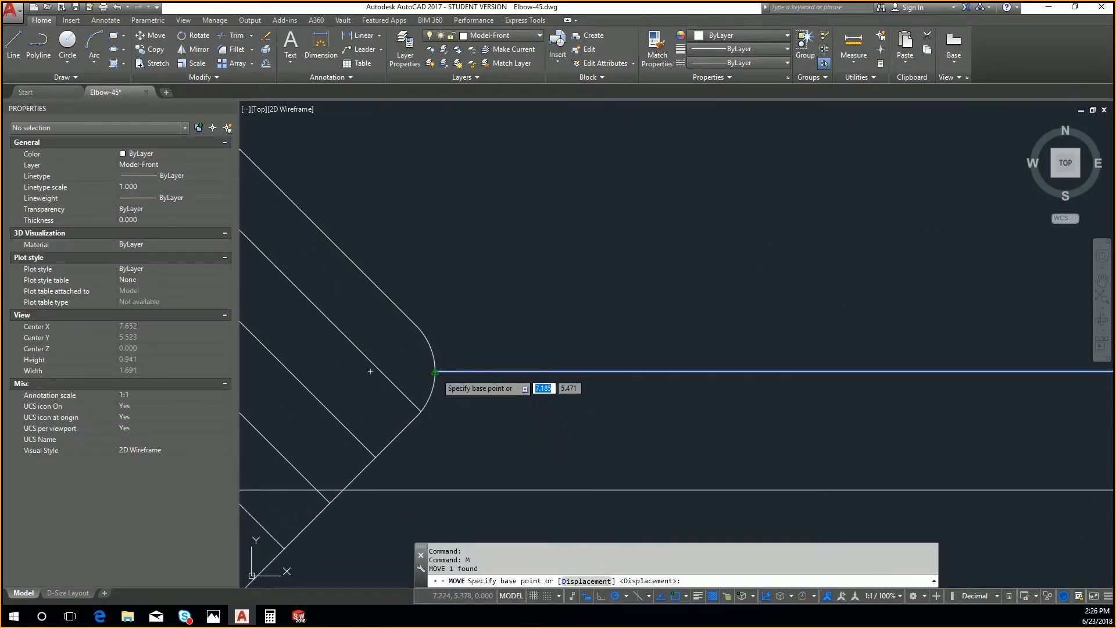
{"action": "left_click", "coordinate": [435, 371]}
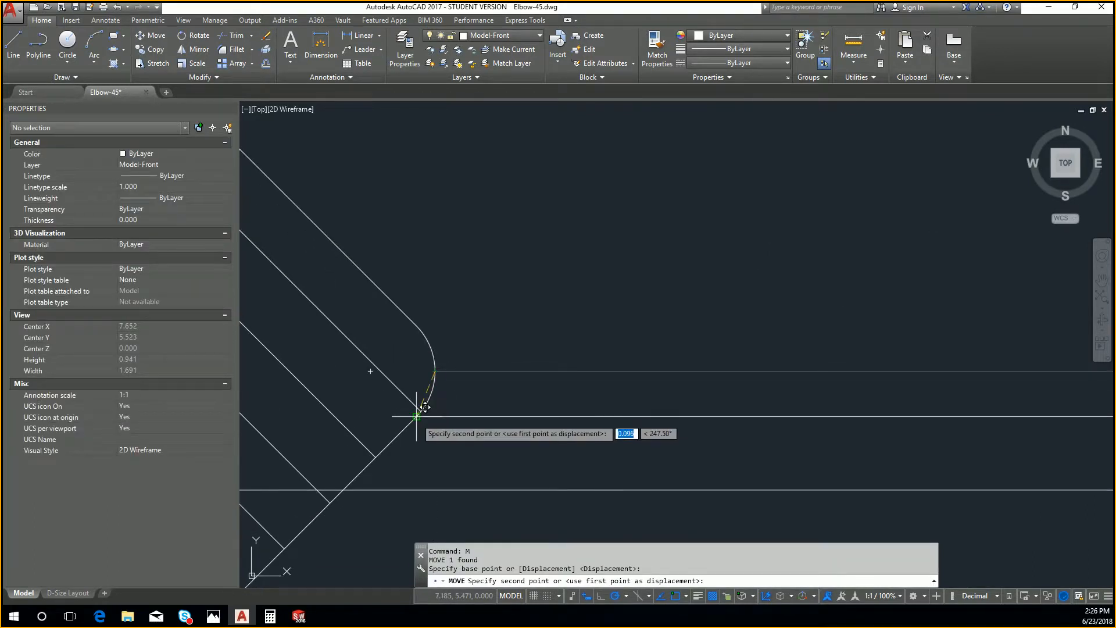
{"action": "left_click", "coordinate": [417, 418]}
Stretch the moved projection line's right end horizontally until it aligns with the right end of the side view's top edge
{"action": "scroll", "coordinate": [539, 414], "scroll_direction": "down", "scroll_amount": 8}
{"action": "middle_click_drag", "start_coordinate": [785, 399], "coordinate": [474, 404]}
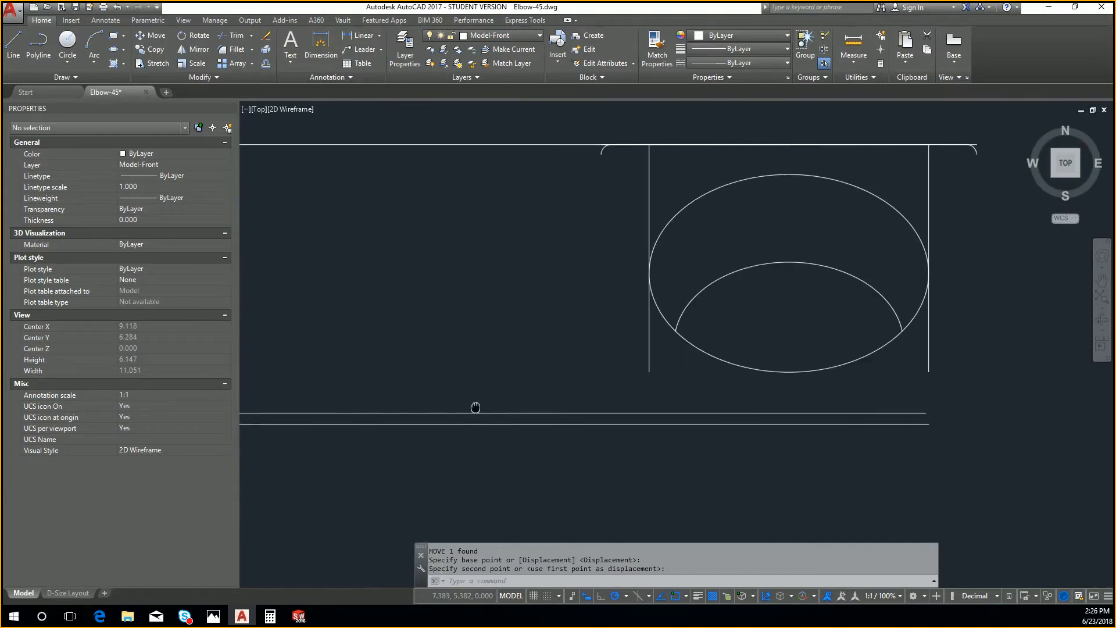
{"action": "left_click_drag", "start_coordinate": [927, 416], "coordinate": [920, 411]}
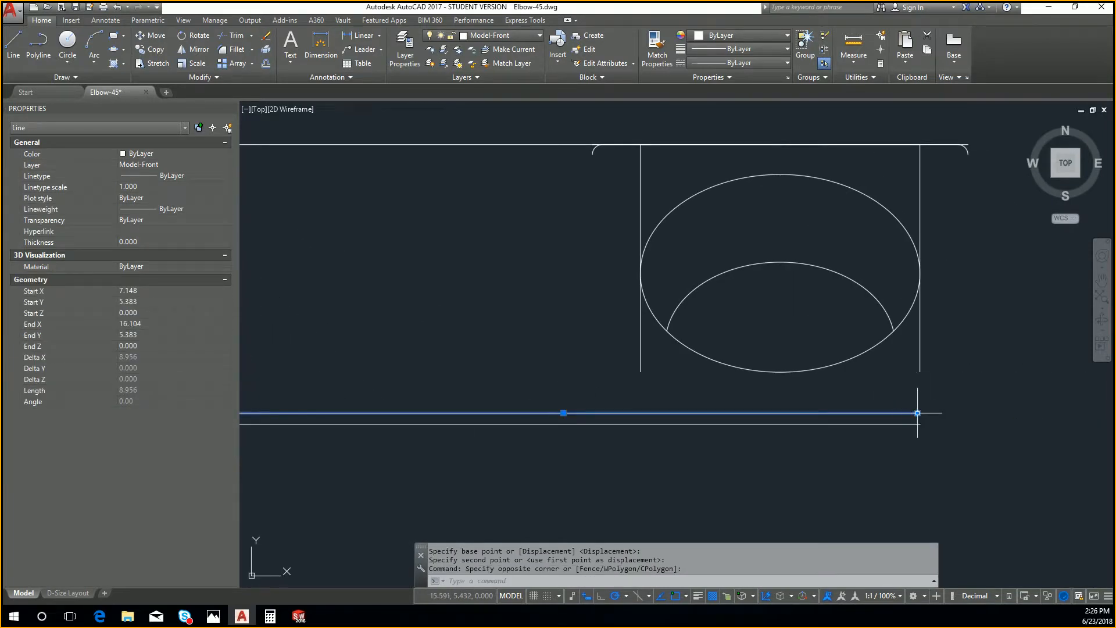
{"action": "left_click", "coordinate": [918, 413]}
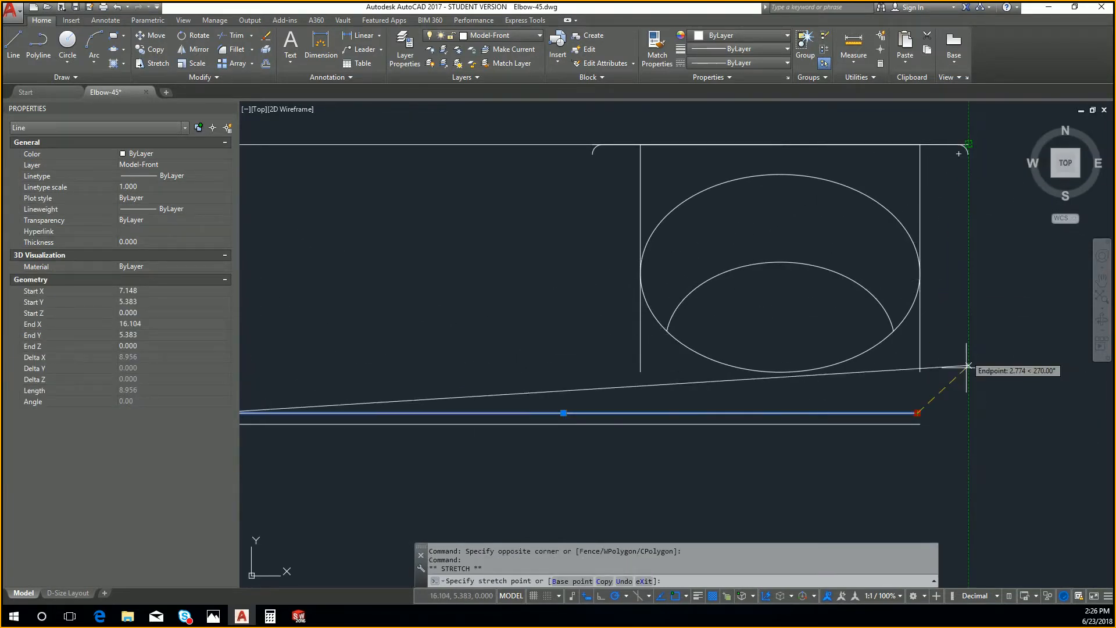
{"action": "left_click", "coordinate": [968, 413]}
{"action": "key", "text": "Escape"}
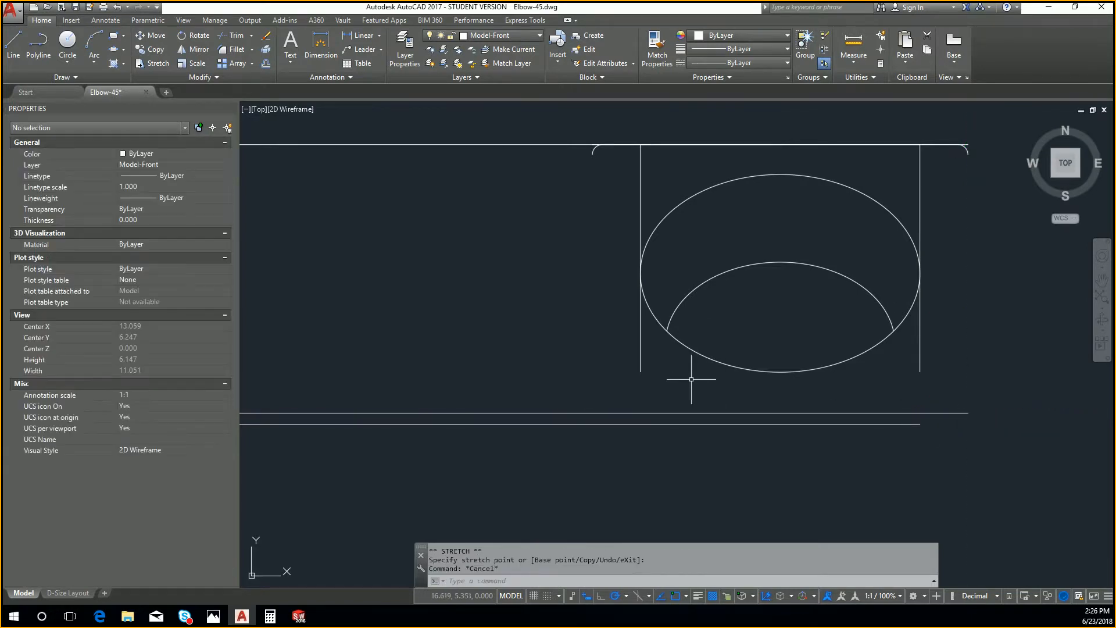
Draw a vertical line from the midpoint of the side view's top edge down to the upper of the two lower projection lines
{"action": "middle_click_drag", "start_coordinate": [568, 379], "coordinate": [682, 378]}
{"action": "type", "text": "L"}
{"action": "key", "text": "Return"}
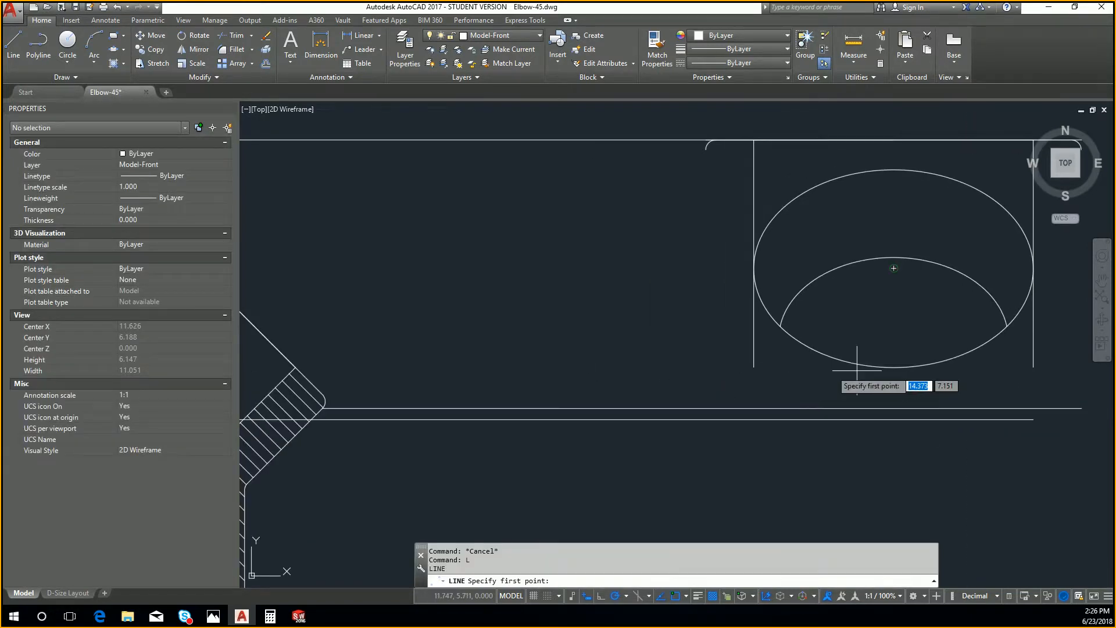
{"action": "scroll", "coordinate": [859, 360], "scroll_direction": "down", "scroll_amount": 3}
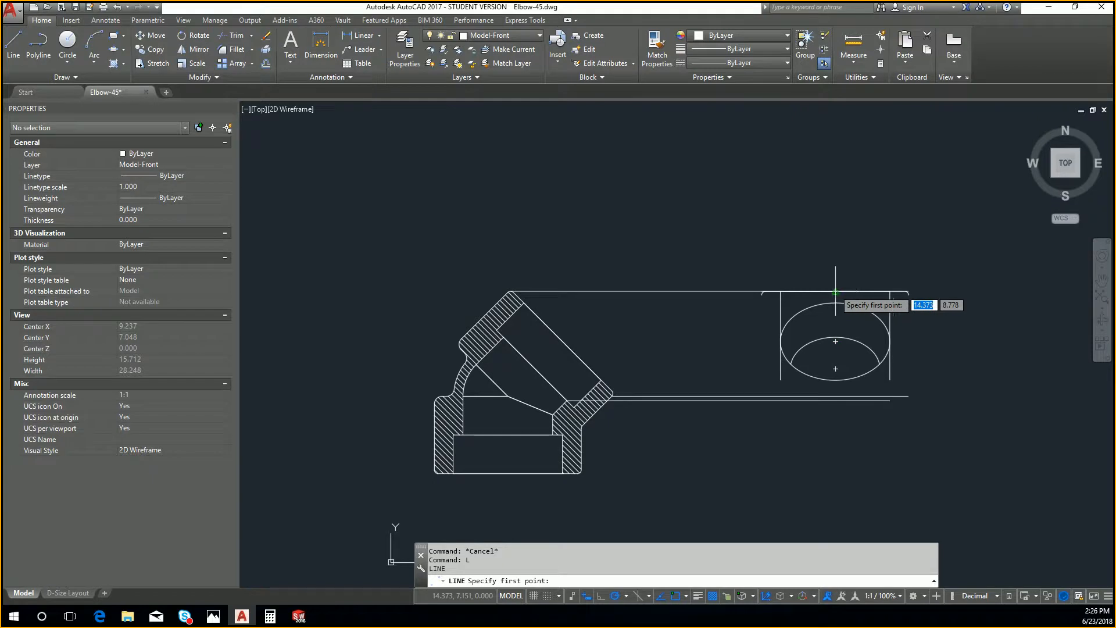
{"action": "left_click", "coordinate": [835, 291]}
{"action": "left_click", "coordinate": [836, 397]}
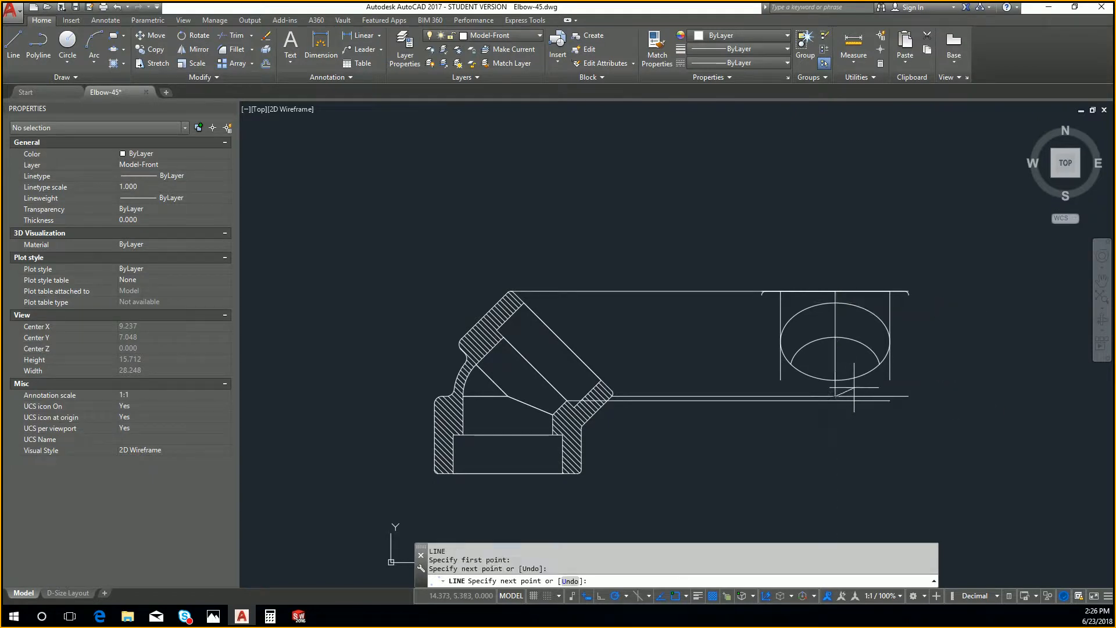
{"action": "scroll", "coordinate": [833, 388], "scroll_direction": "up", "scroll_amount": 4}
{"action": "key", "text": "Escape"}
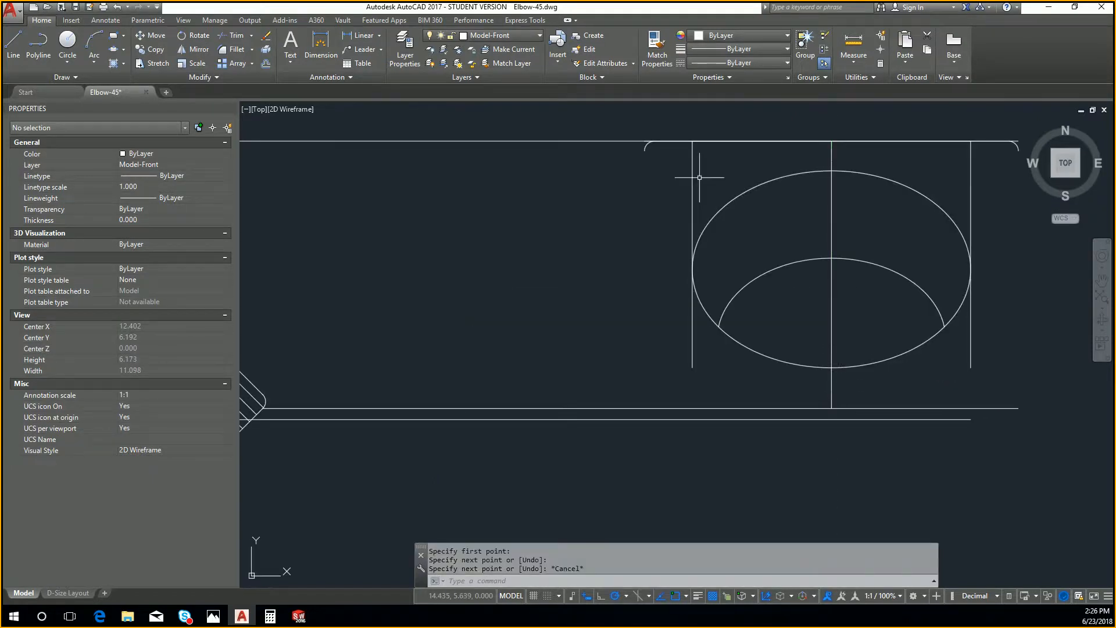
Draw a horizontal line from the vertical line's midpoint leftward until it aligns with the outer end of the left corner arc
{"action": "scroll", "coordinate": [495, 255], "scroll_direction": "down", "scroll_amount": 2}
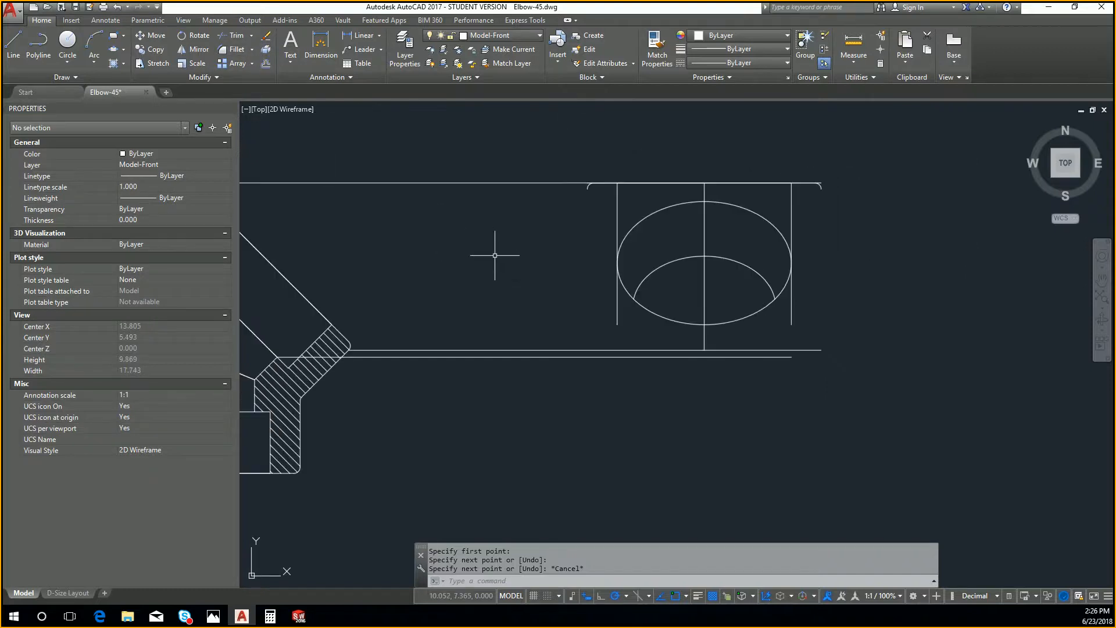
{"action": "type", "text": "l"}
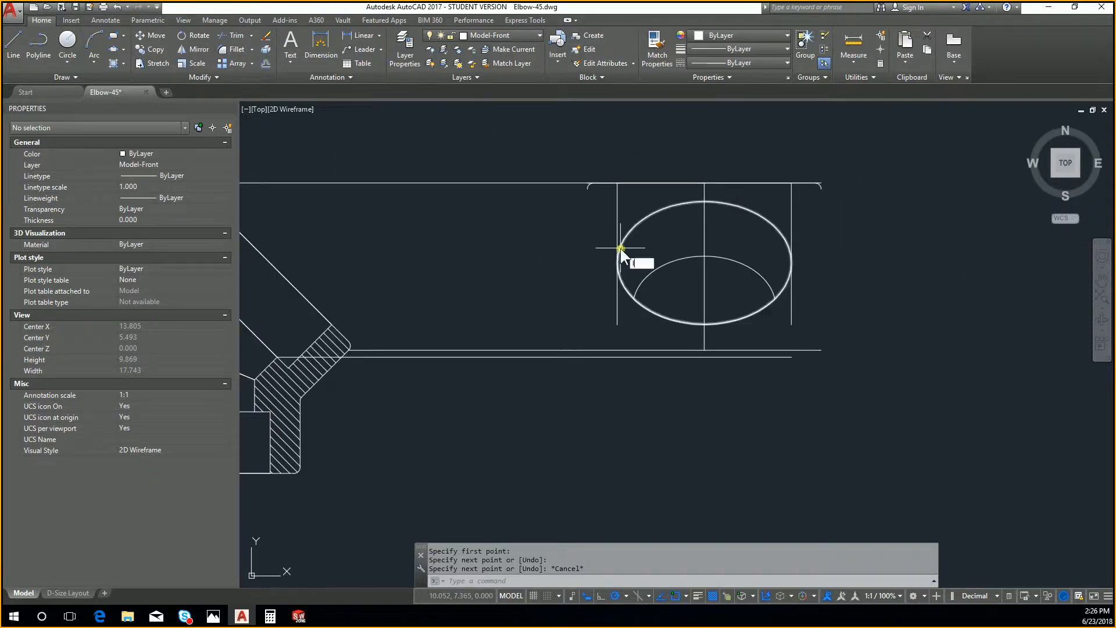
{"action": "key", "text": "Return"}
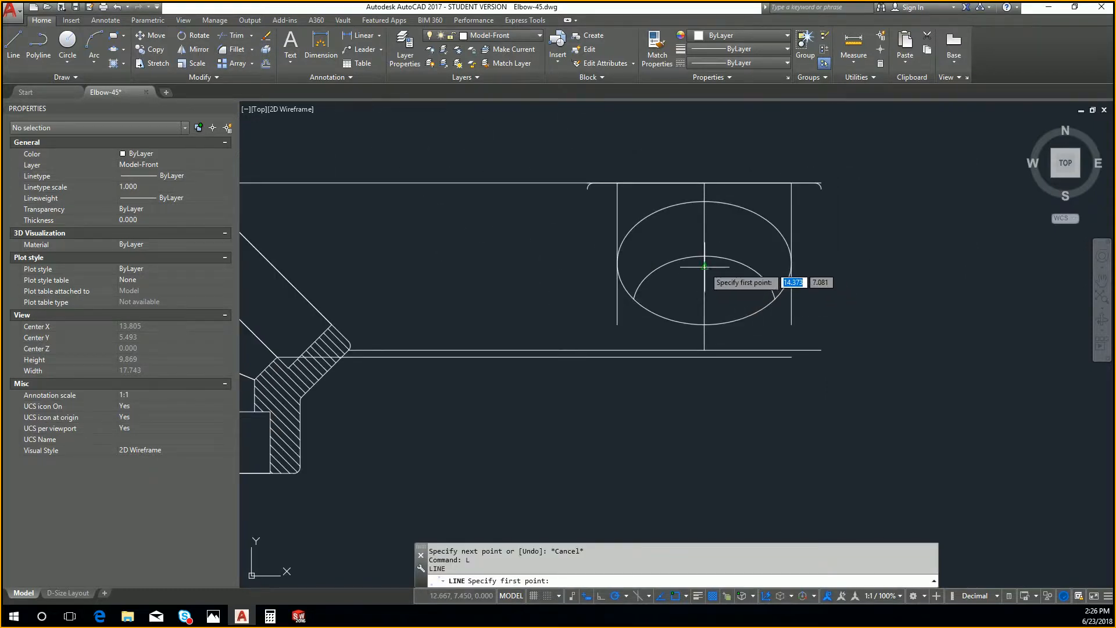
{"action": "left_click", "coordinate": [705, 266]}
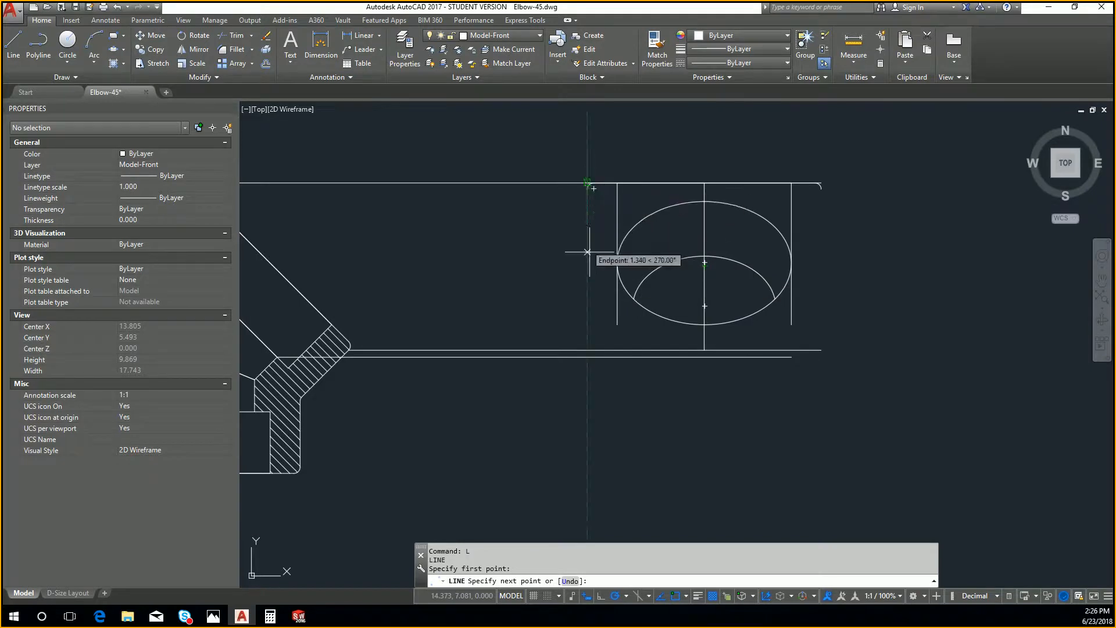
{"action": "left_click", "coordinate": [588, 267]}
{"action": "key", "text": "Return"}
Draw a horizontal line from the vertical line's midpoint rightward until it aligns with the outer end of the right corner arc
{"action": "key", "text": "Return"}
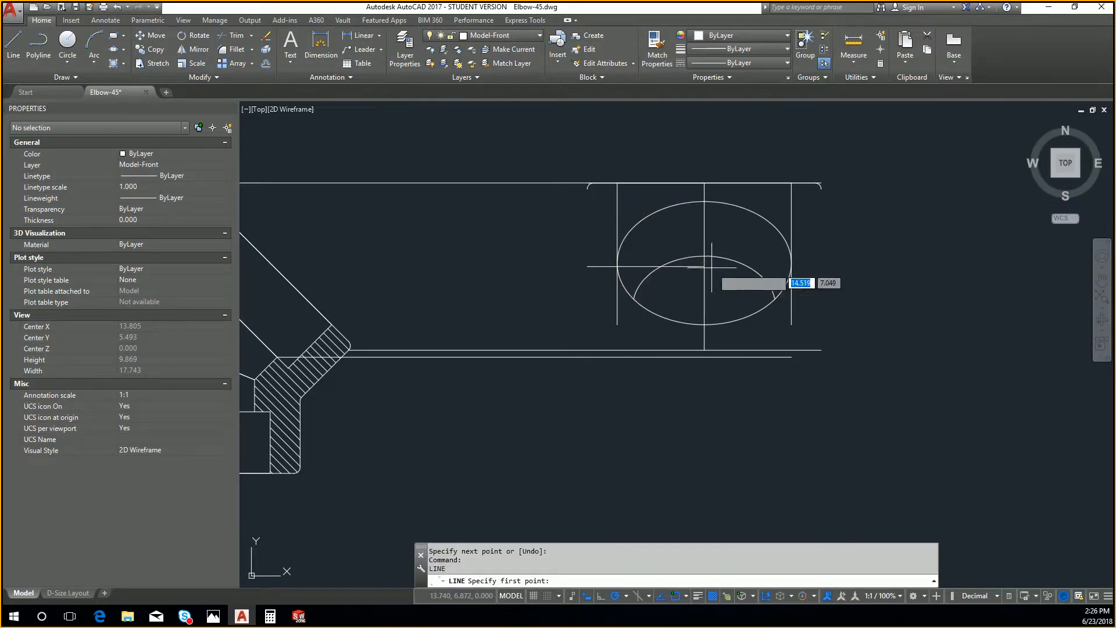
{"action": "left_click", "coordinate": [705, 267]}
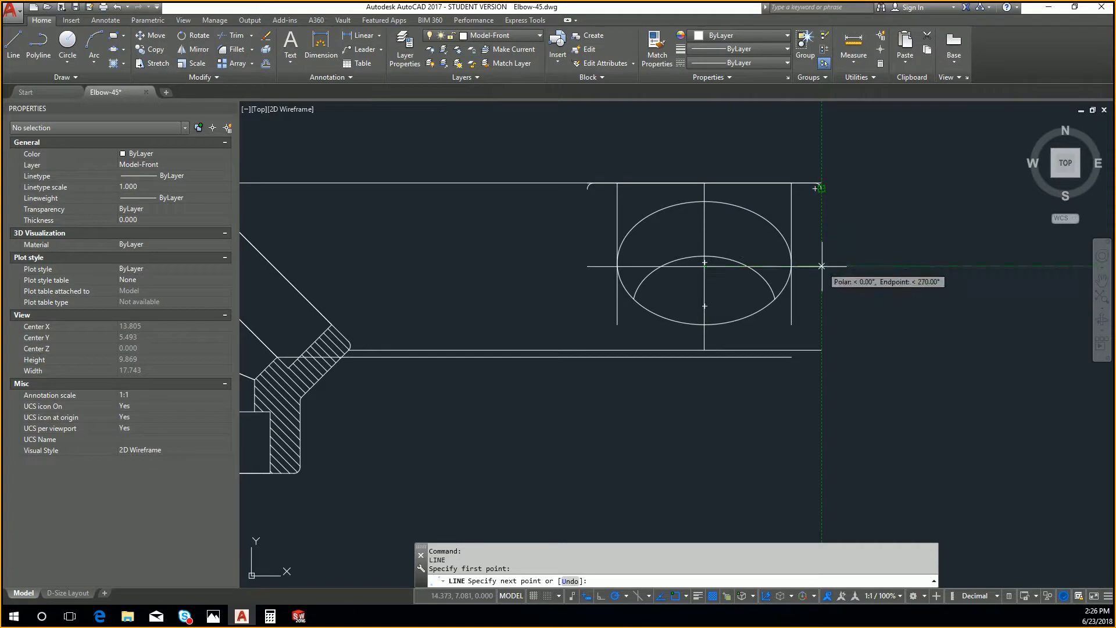
{"action": "left_click", "coordinate": [821, 267]}
{"action": "key", "text": "Escape"}
{"action": "key", "text": "Escape"}
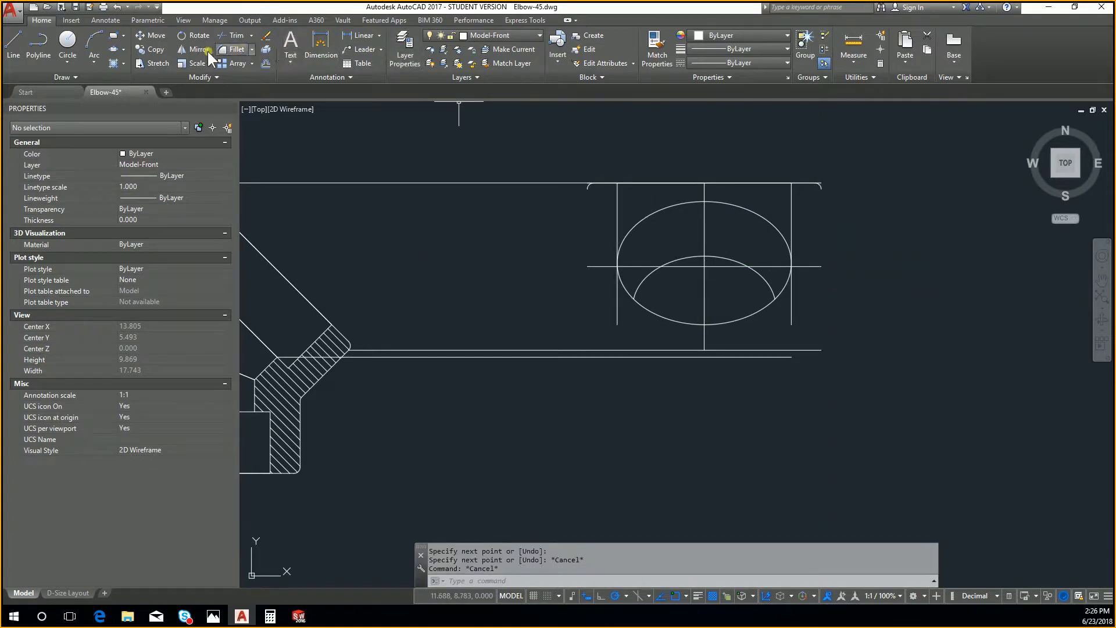
Draw an Axis, End ellipse spanning the outer ends of the two horizontal lines and reaching the vertical line's upper end
{"action": "left_click", "coordinate": [124, 49]}
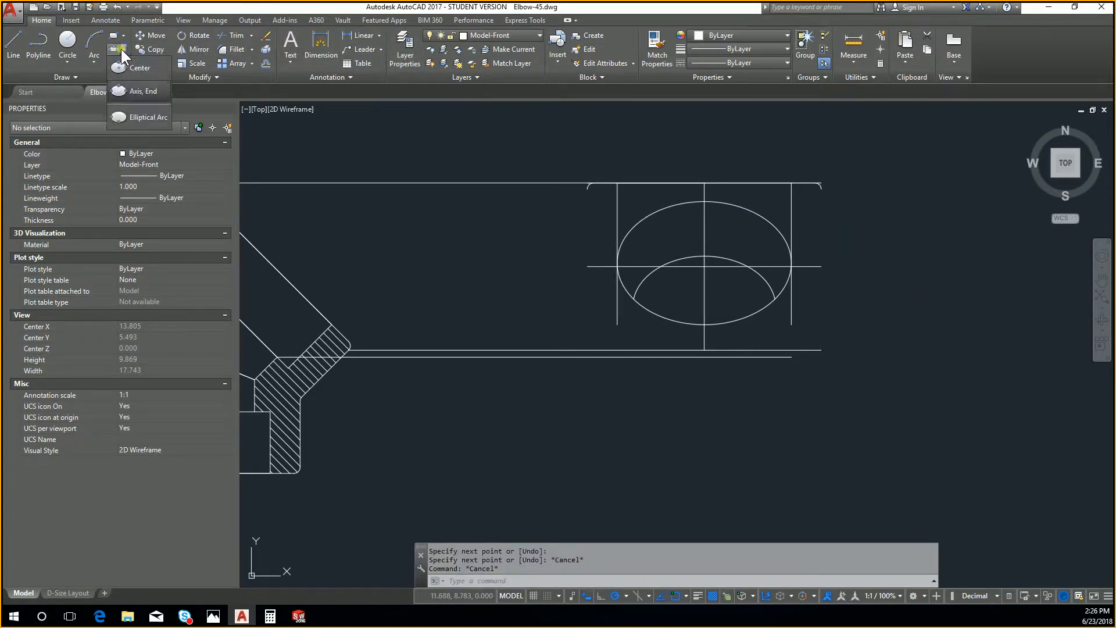
{"action": "left_click", "coordinate": [153, 91]}
{"action": "left_click", "coordinate": [587, 267]}
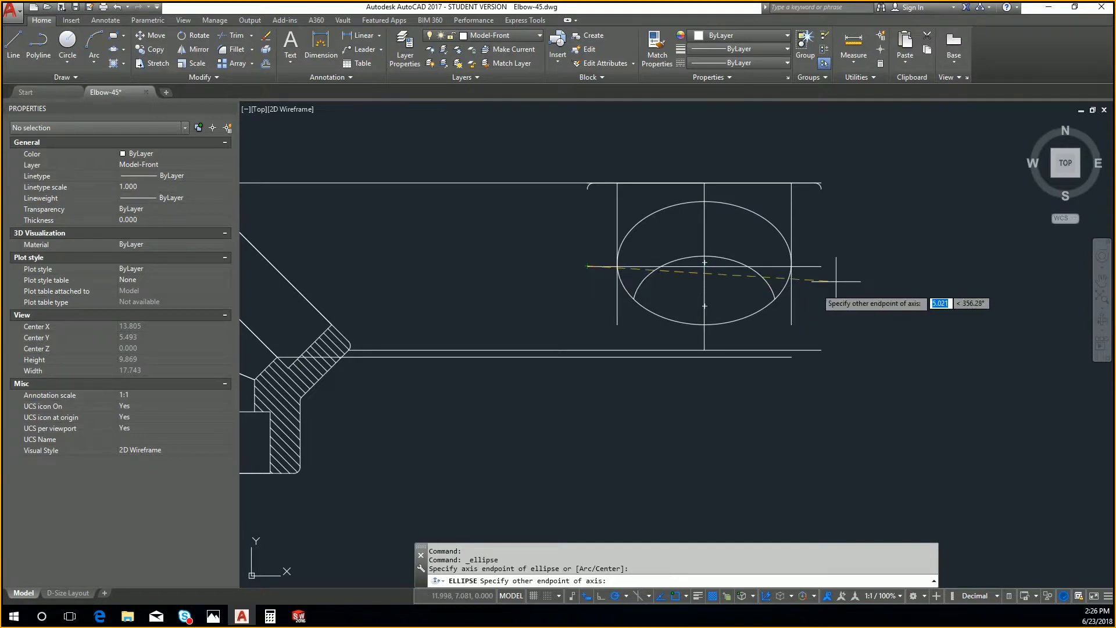
{"action": "left_click", "coordinate": [821, 267]}
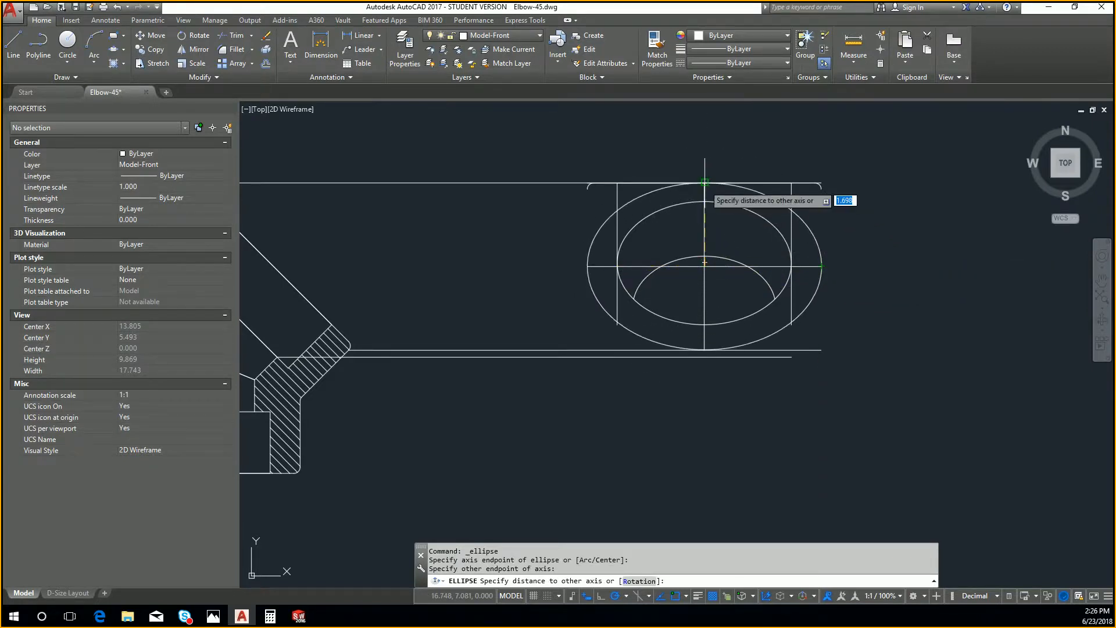
{"action": "key", "text": "Escape"}
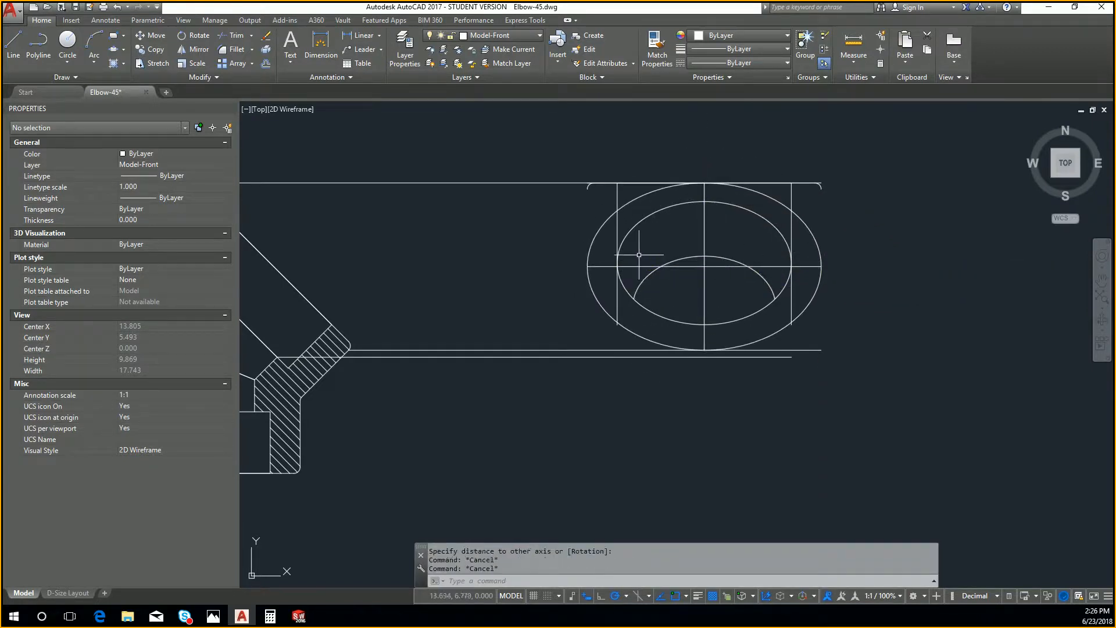
Erase the vertical construction line tangent to the left side of the inner ellipse
{"action": "left_click", "coordinate": [618, 289]}
{"action": "key", "text": "Delete"}
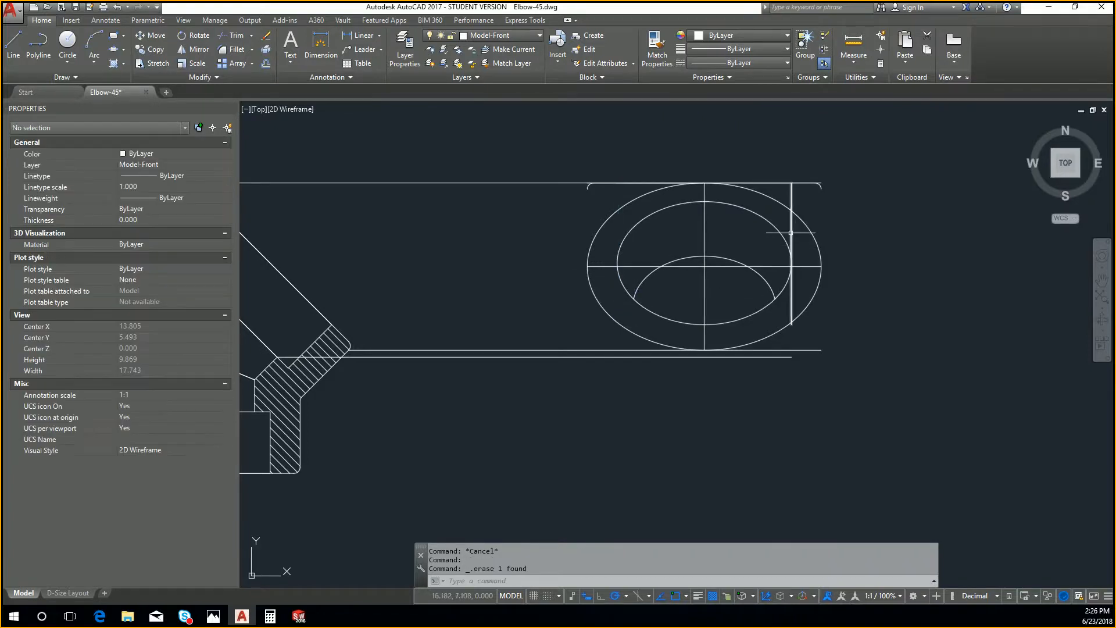
Try to erase the vertical construction line tangent to the inner ellipse's right side, and undo the erasure
{"action": "left_click", "coordinate": [792, 230]}
{"action": "left_click", "coordinate": [731, 278]}
{"action": "key", "text": "Delete"}
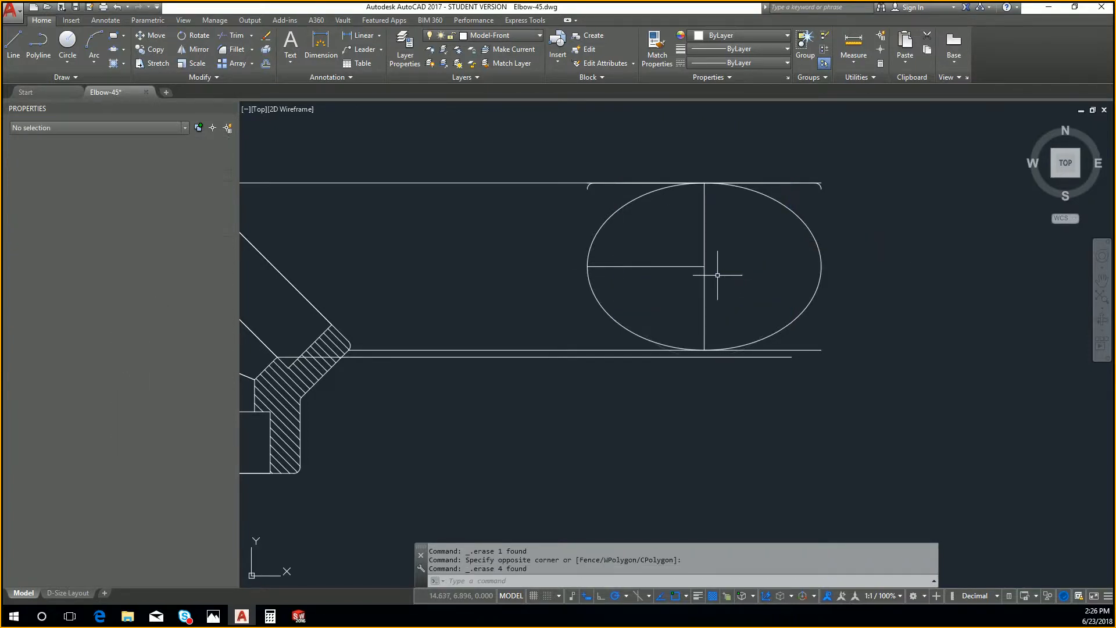
{"action": "key", "text": "ctrl+z"}
{"action": "key", "text": "Escape"}
{"action": "key", "text": "Escape"}
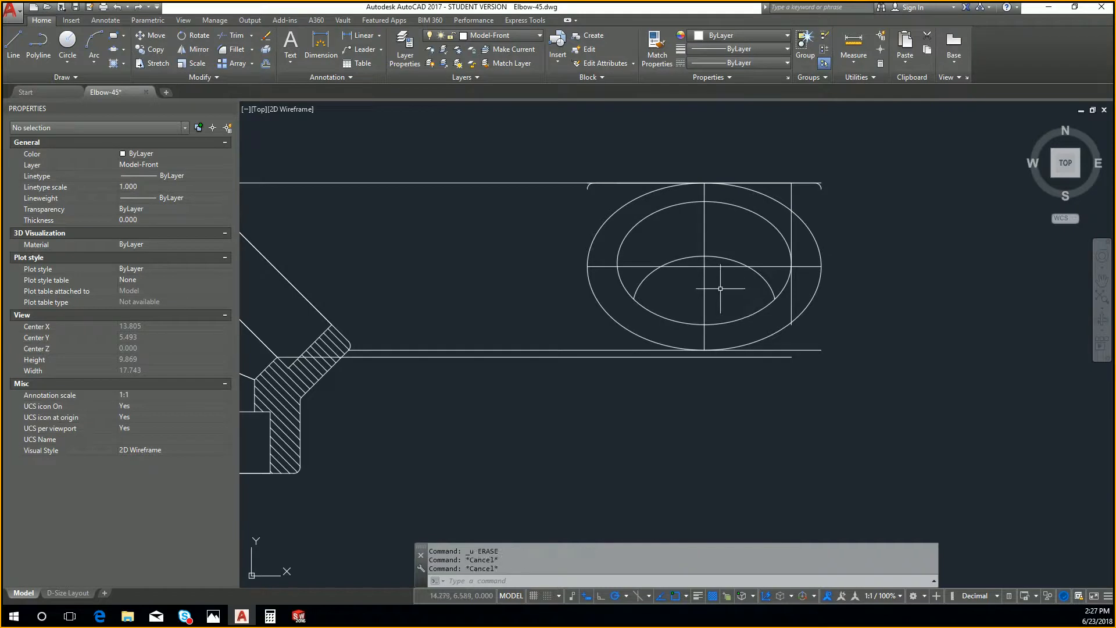
Erase the crossing centre lines inside the ellipses and the vertical construction line at the inner ellipse's right edge
{"action": "left_click", "coordinate": [707, 260]}
{"action": "left_click", "coordinate": [701, 274]}
{"action": "key", "text": "Delete"}
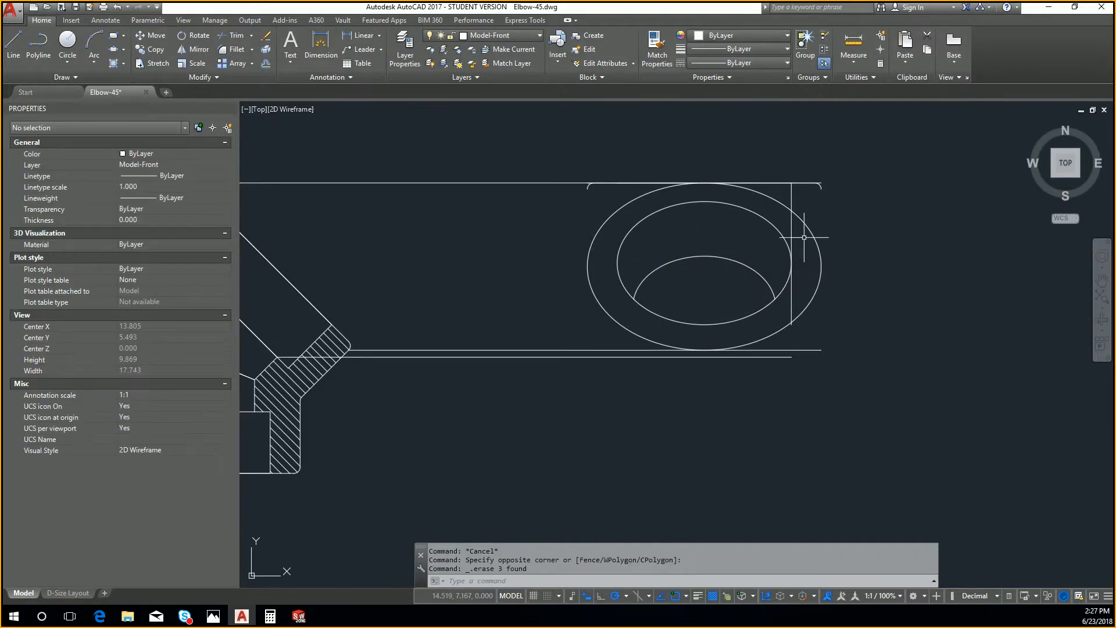
{"action": "left_click", "coordinate": [792, 229]}
{"action": "key", "text": "Delete"}
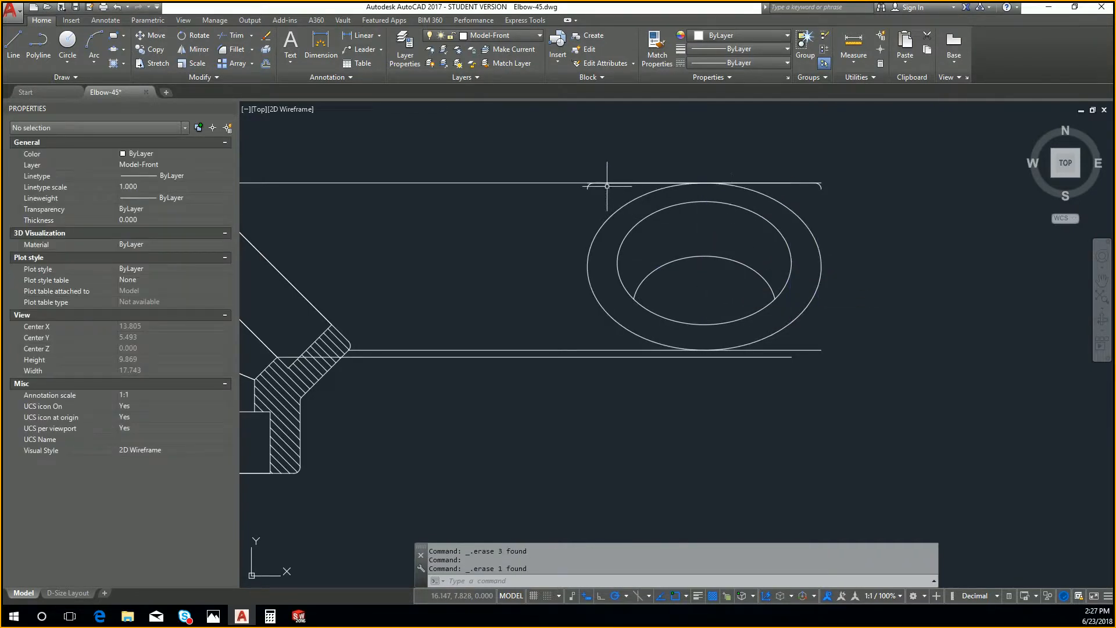
Erase the short horizontal segments and small corner arcs along the top of the outer ellipse
{"action": "middle_click_drag", "start_coordinate": [619, 203], "coordinate": [653, 205]}
{"action": "left_click", "coordinate": [626, 191]}
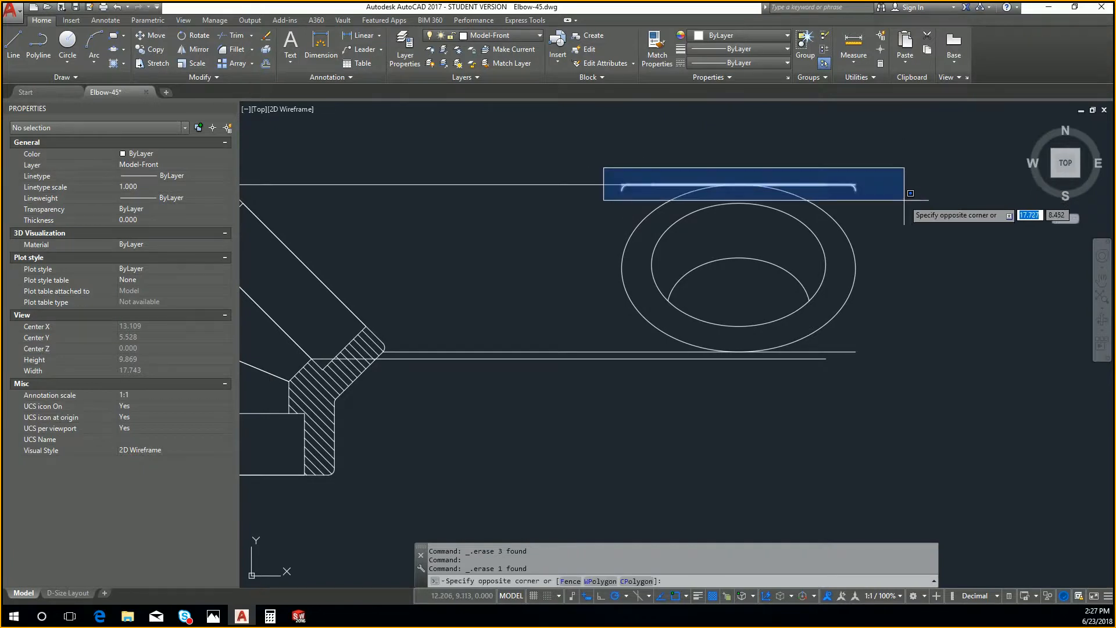
{"action": "left_click", "coordinate": [901, 169]}
{"action": "key", "text": "Delete"}
{"action": "scroll", "coordinate": [884, 275], "scroll_direction": "down", "scroll_amount": 2}
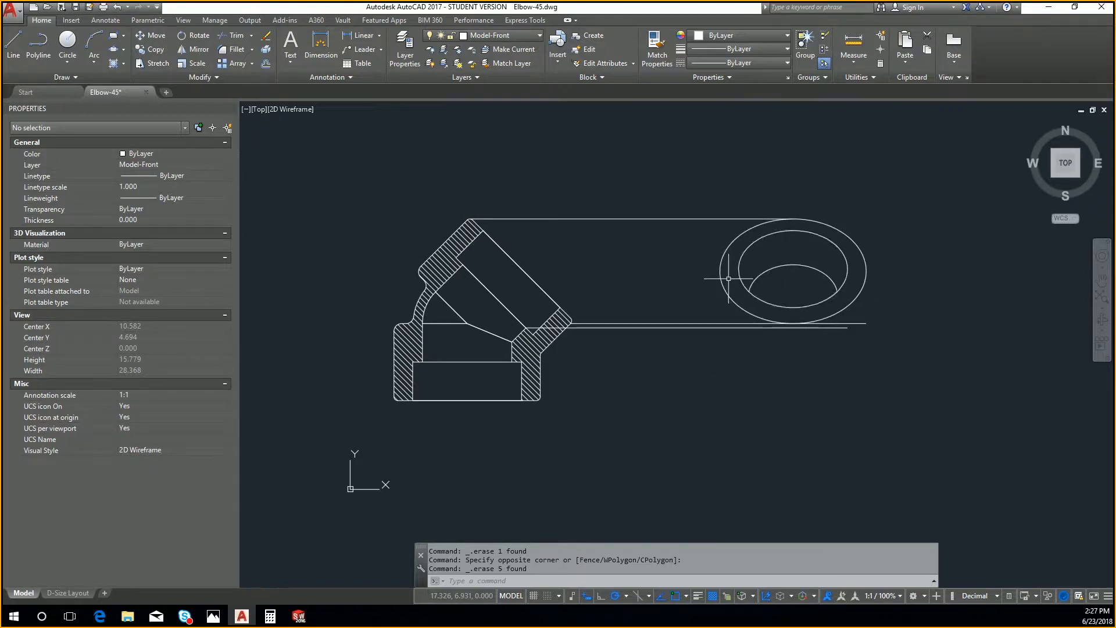
{"action": "type", "text": "l"}
{"action": "key", "text": "Return"}
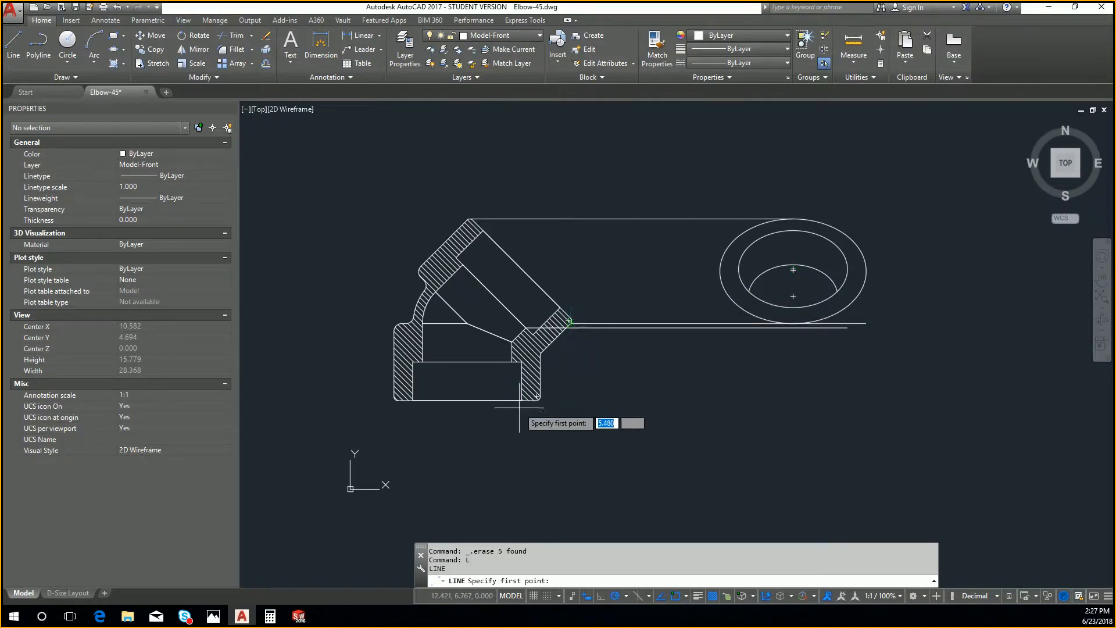
{"action": "scroll", "coordinate": [717, 275], "scroll_direction": "up", "scroll_amount": 6}
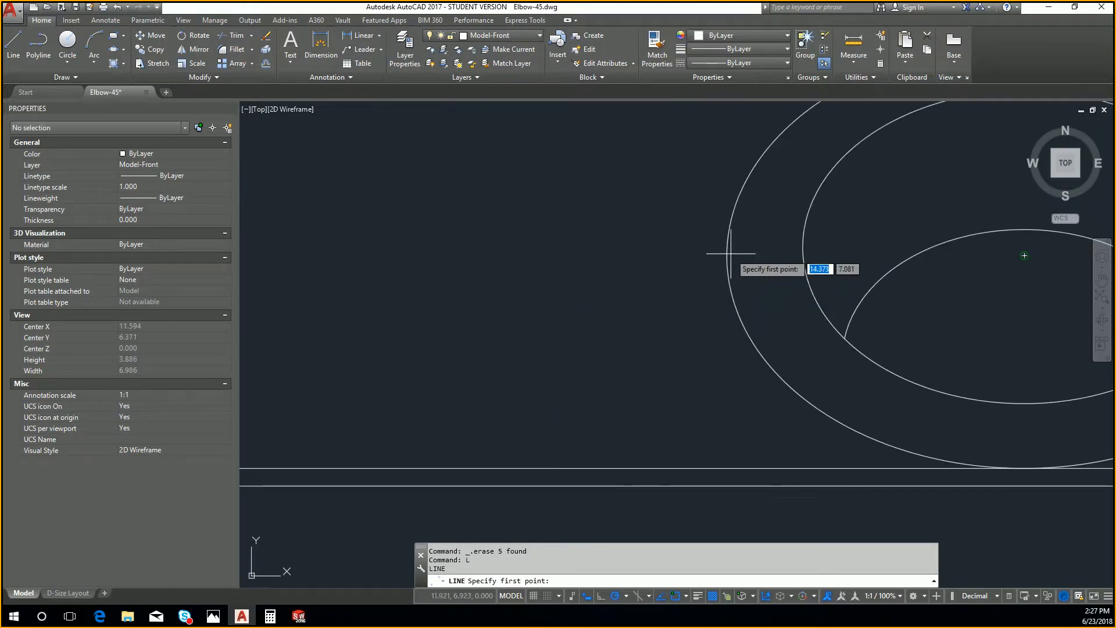
{"action": "key", "text": "Escape"}
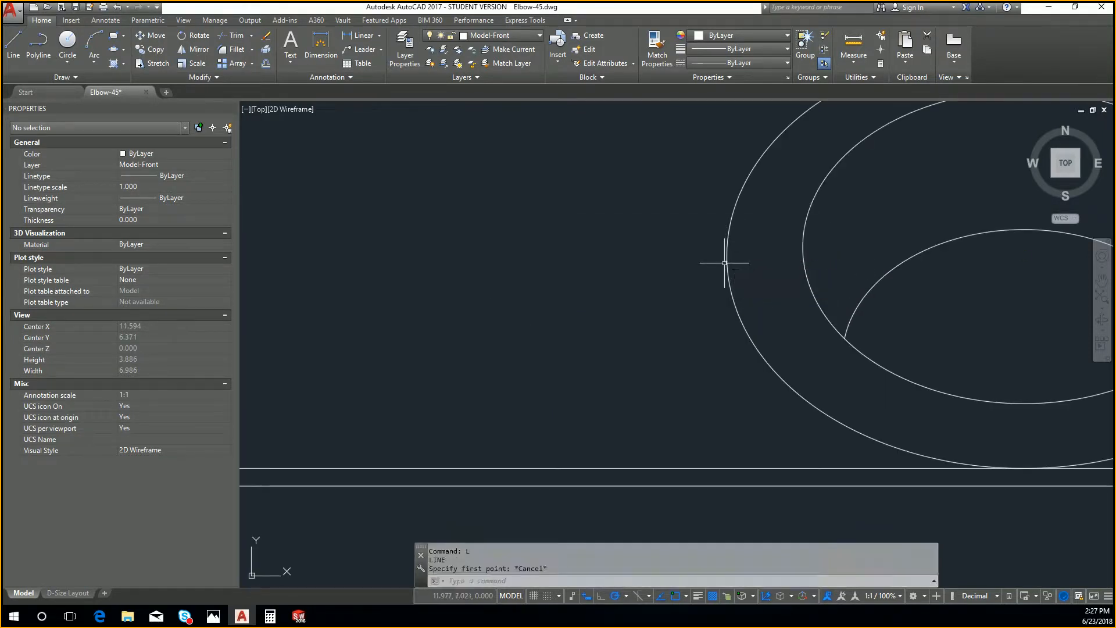
Enable the Quadrant object snap while starting a new line
{"action": "type", "text": "L"}
{"action": "key", "text": "Return"}
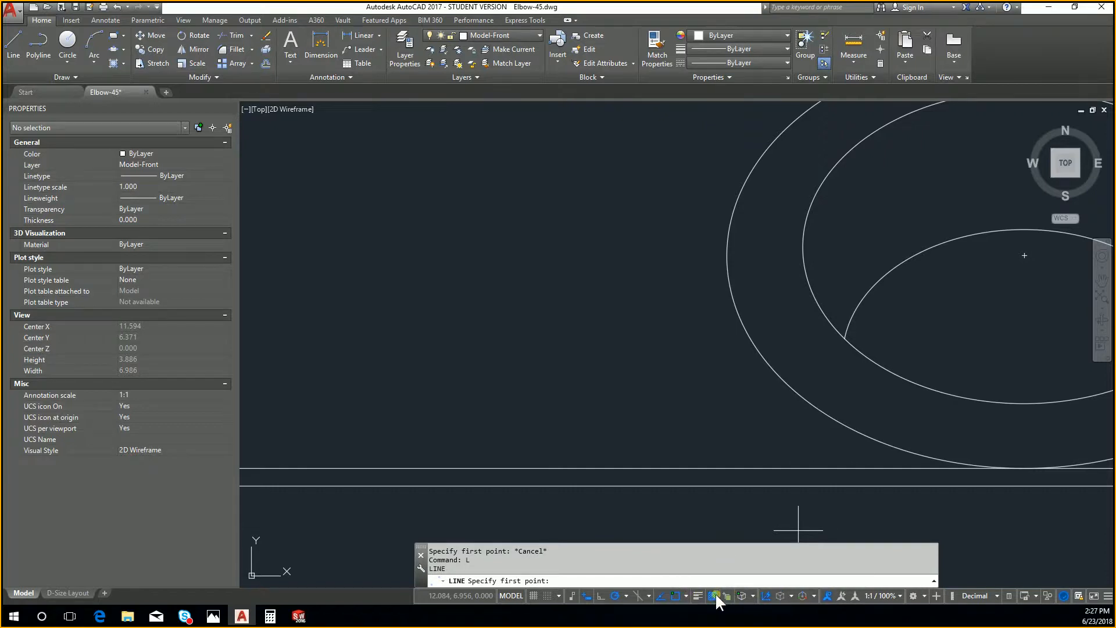
{"action": "left_click", "coordinate": [689, 594]}
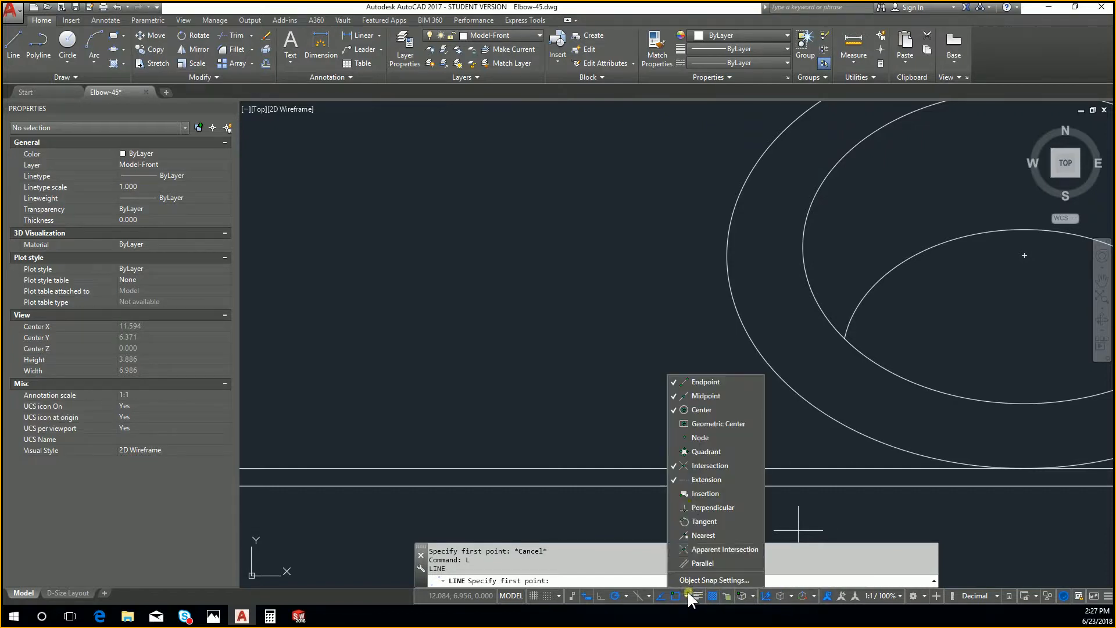
{"action": "left_click", "coordinate": [712, 452]}
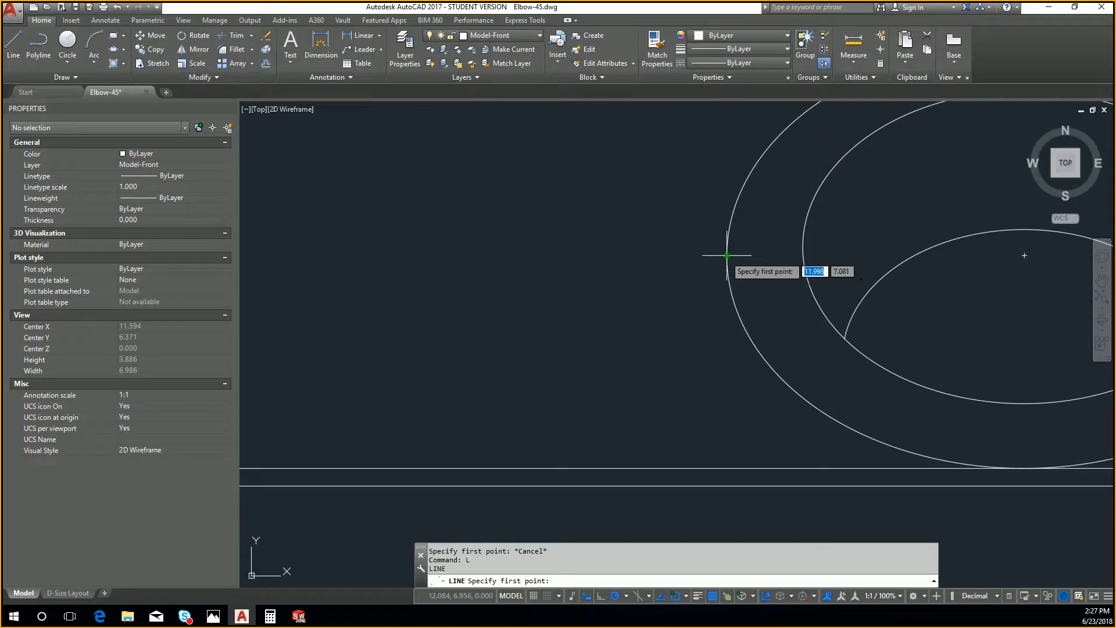
Draw a three-sided outline from the outer ellipse's left quadrant down to the front view's base level, across, and up to the right quadrant
{"action": "scroll", "coordinate": [736, 260], "scroll_direction": "down", "scroll_amount": 6}
{"action": "left_click", "coordinate": [735, 358]}
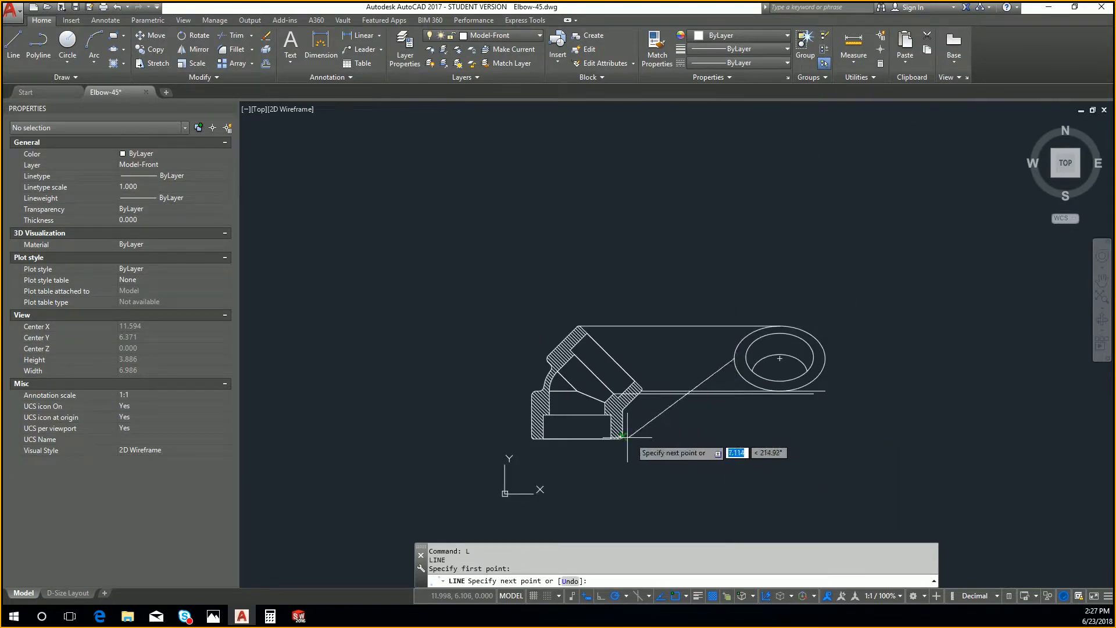
{"action": "scroll", "coordinate": [619, 438], "scroll_direction": "up", "scroll_amount": 6}
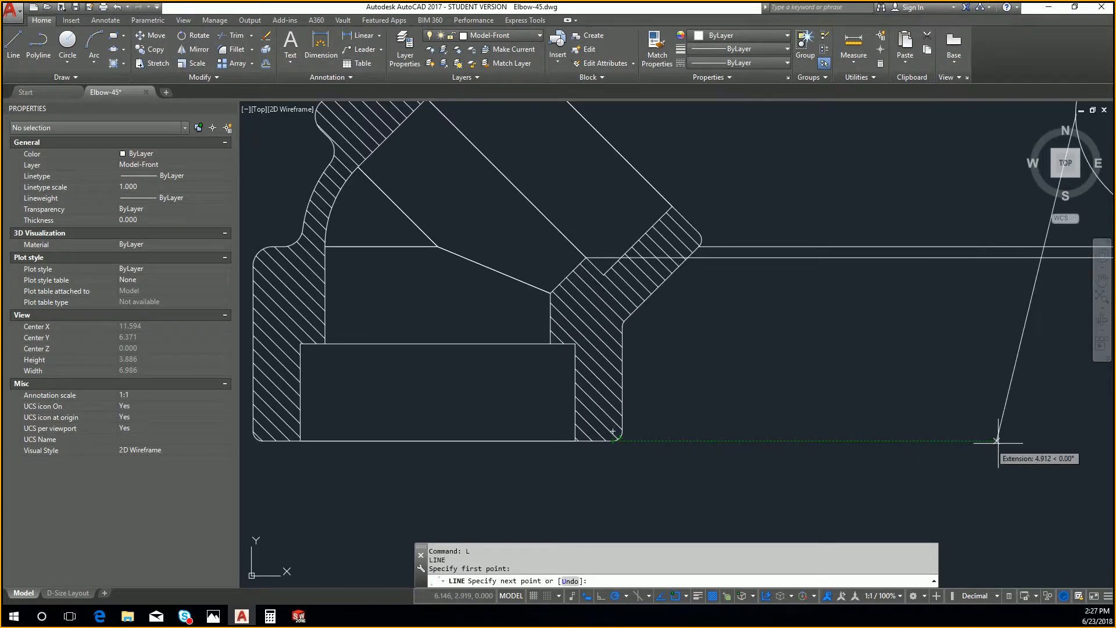
{"action": "left_click", "coordinate": [1076, 441]}
{"action": "scroll", "coordinate": [825, 444], "scroll_direction": "down", "scroll_amount": 4}
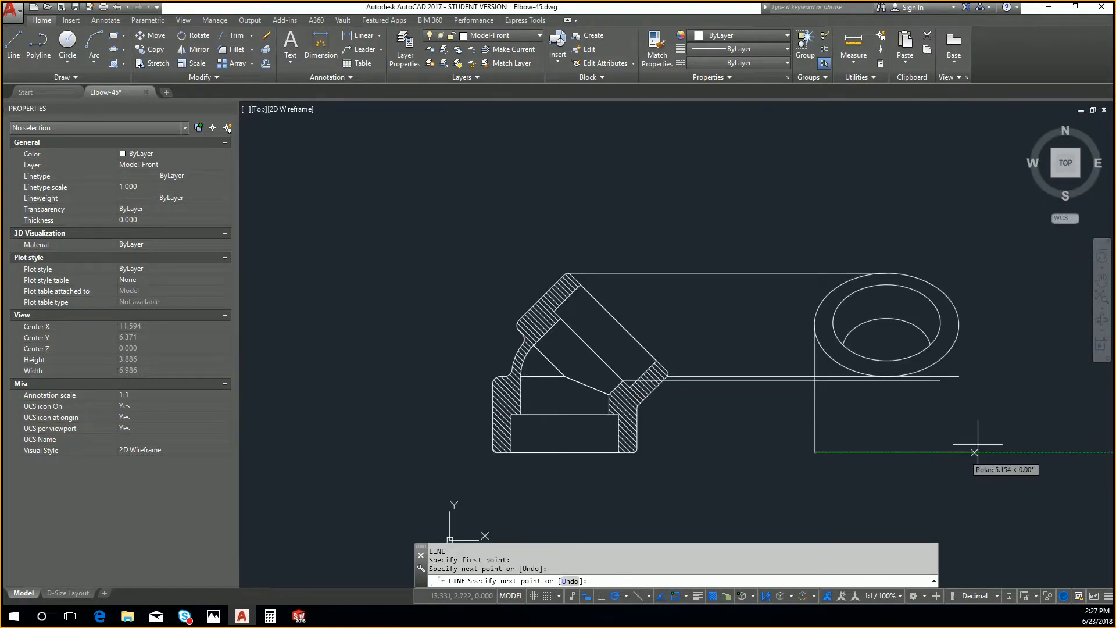
{"action": "mouse_move", "coordinate": [960, 324]}
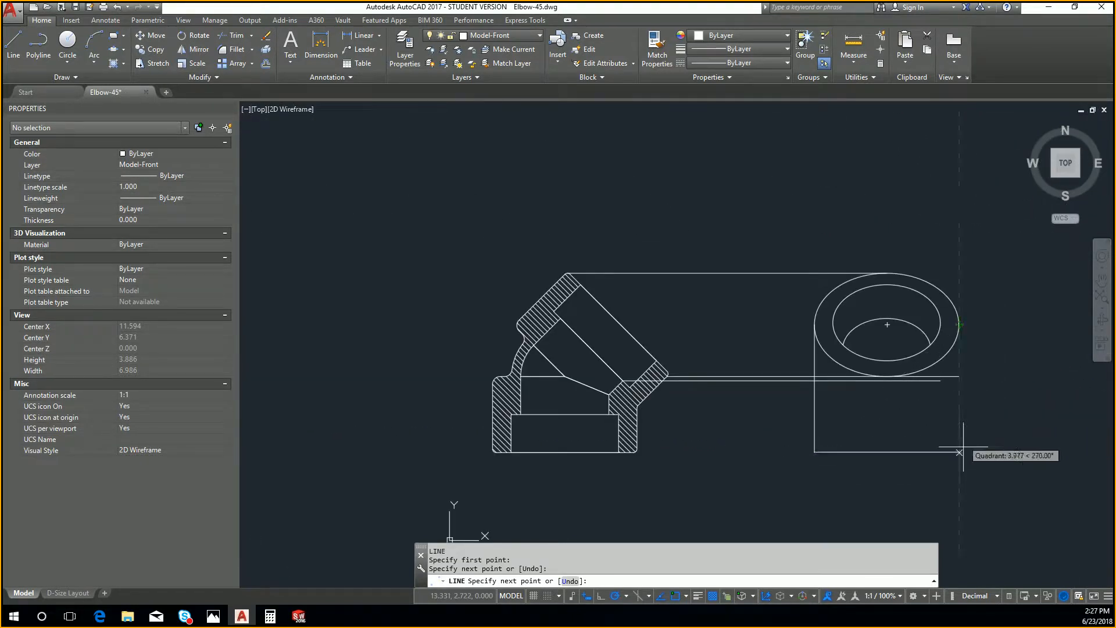
{"action": "left_click", "coordinate": [959, 453]}
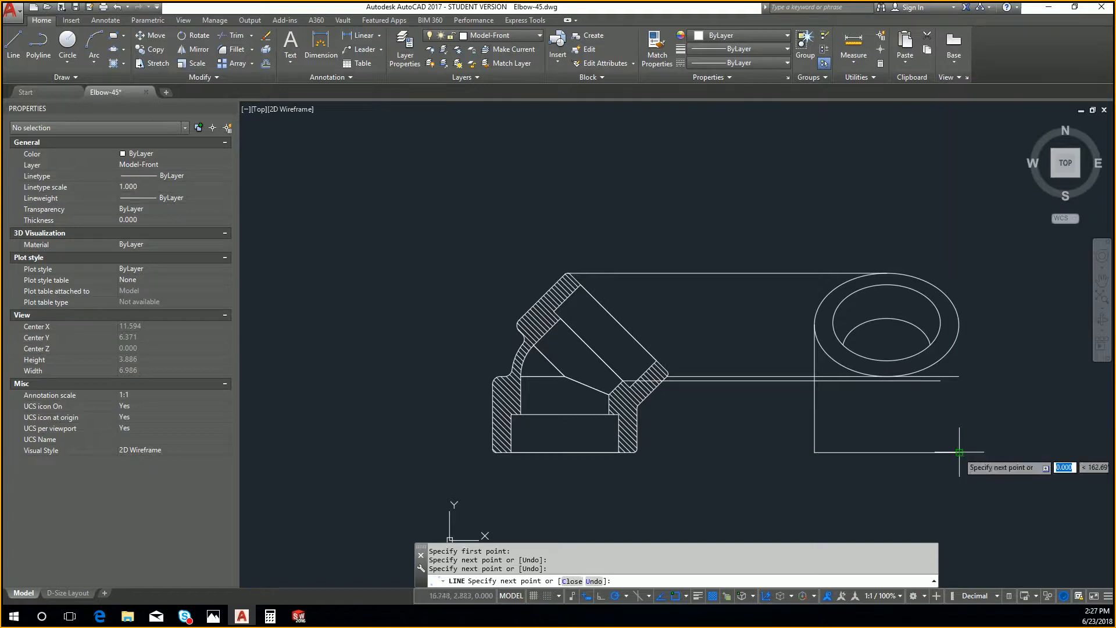
{"action": "left_click", "coordinate": [960, 325]}
{"action": "key", "text": "Escape"}
Erase the two lower horizontal projection lines running between the front section view and the side view
{"action": "left_click_drag", "start_coordinate": [802, 385], "coordinate": [748, 353]}
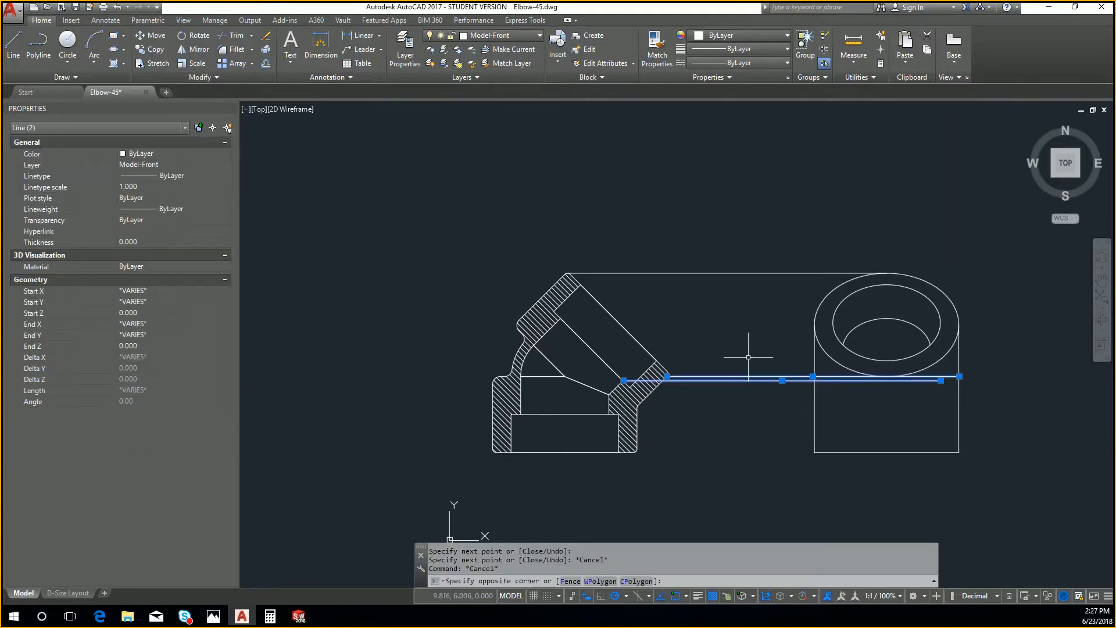
{"action": "key", "text": "Delete"}
{"action": "type", "text": "L"}
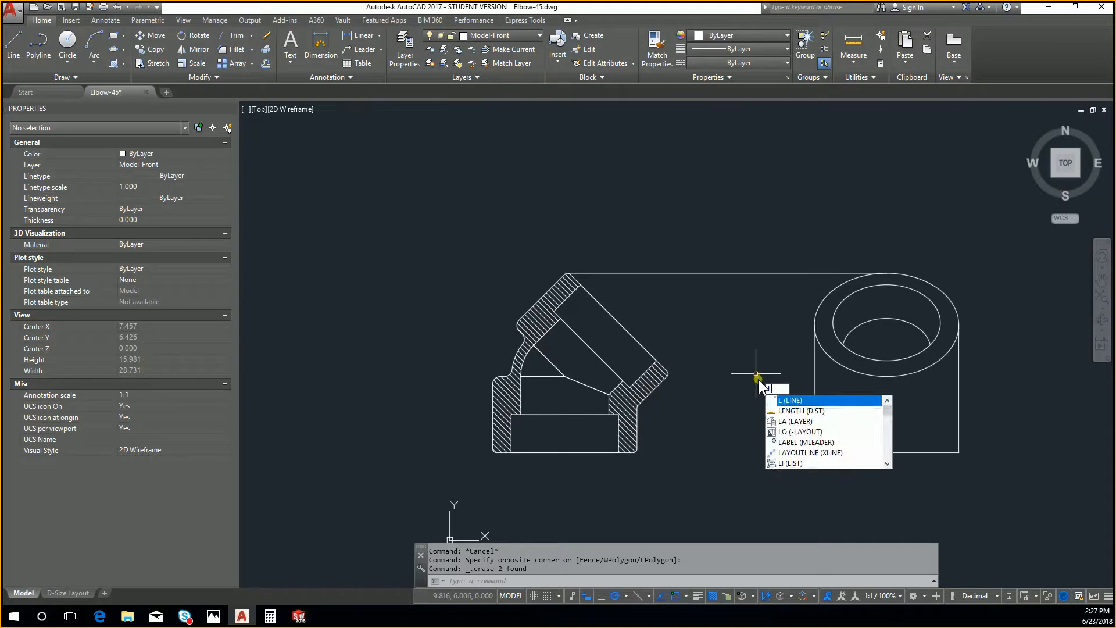
{"action": "key", "text": "Return"}
{"action": "key", "text": "Escape"}
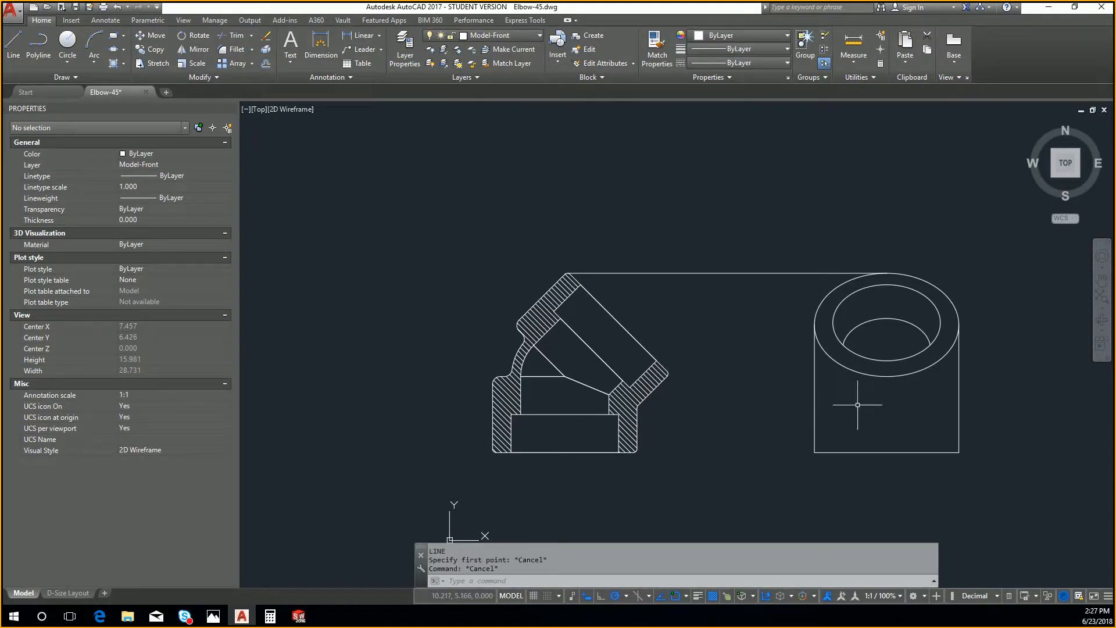
{"action": "type", "text": "L"}
{"action": "key", "text": "Return"}
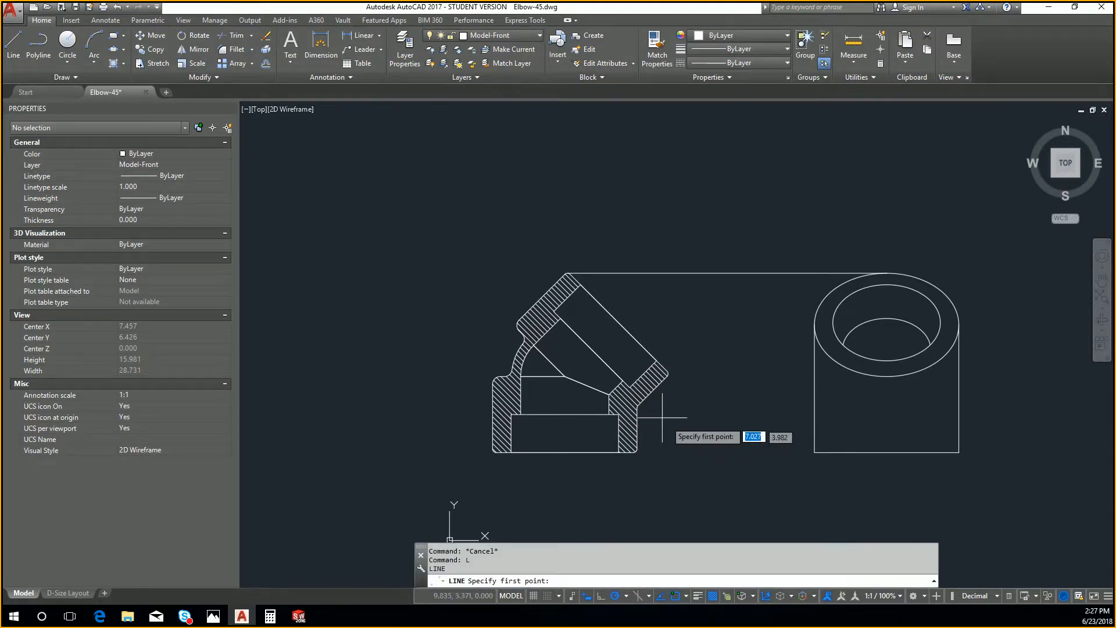
{"action": "scroll", "coordinate": [639, 402], "scroll_direction": "up", "scroll_amount": 10}
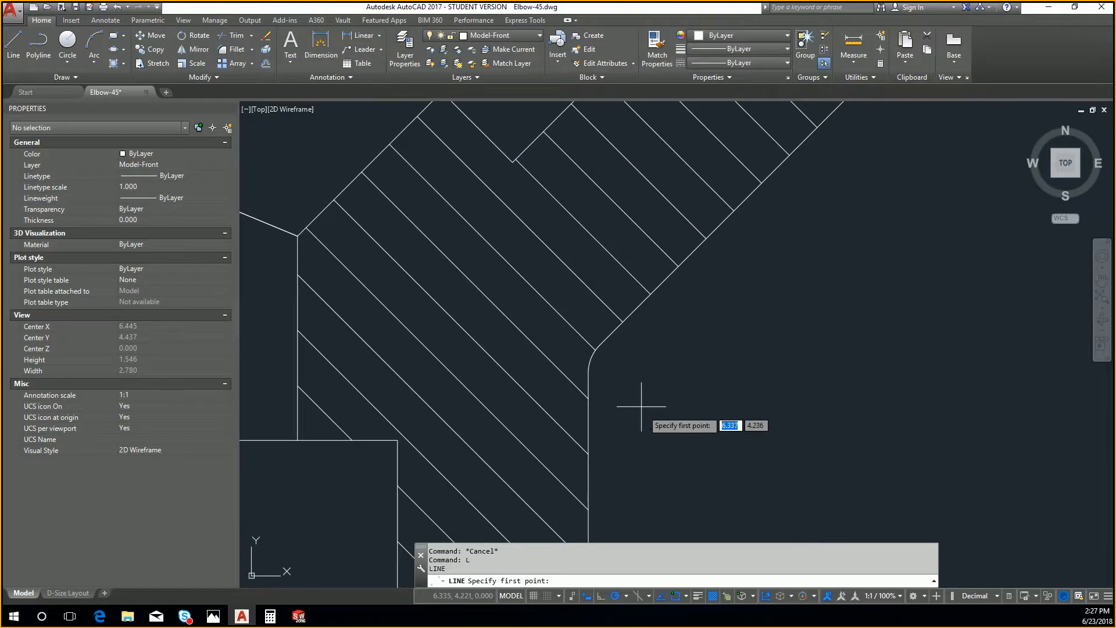
{"action": "left_click", "coordinate": [589, 372]}
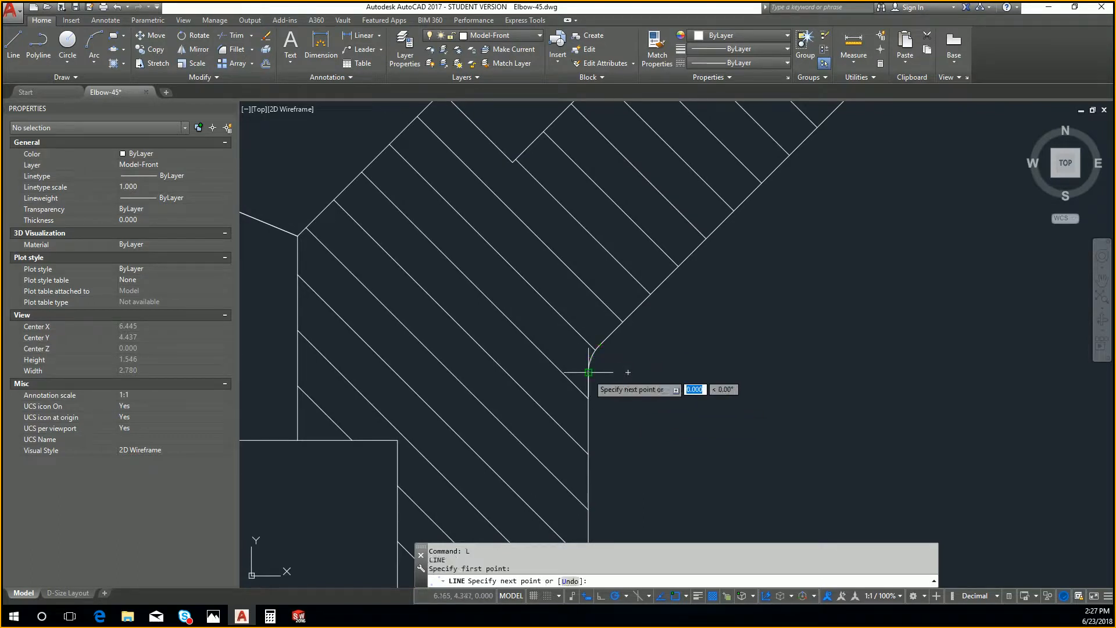
{"action": "scroll", "coordinate": [846, 396], "scroll_direction": "down", "scroll_amount": 10}
{"action": "key", "text": "Return"}
Draw a horizontal line from the fillet at the elbow's inner bend across to the right edge of the side view
{"action": "key", "text": "Return"}
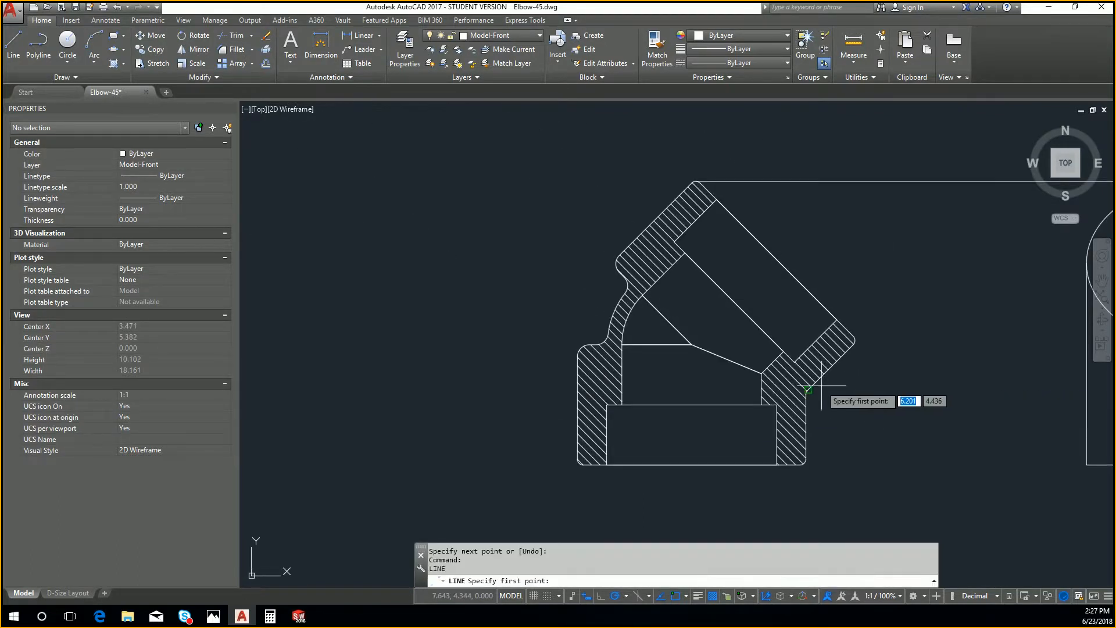
{"action": "scroll", "coordinate": [812, 394], "scroll_direction": "up", "scroll_amount": 4}
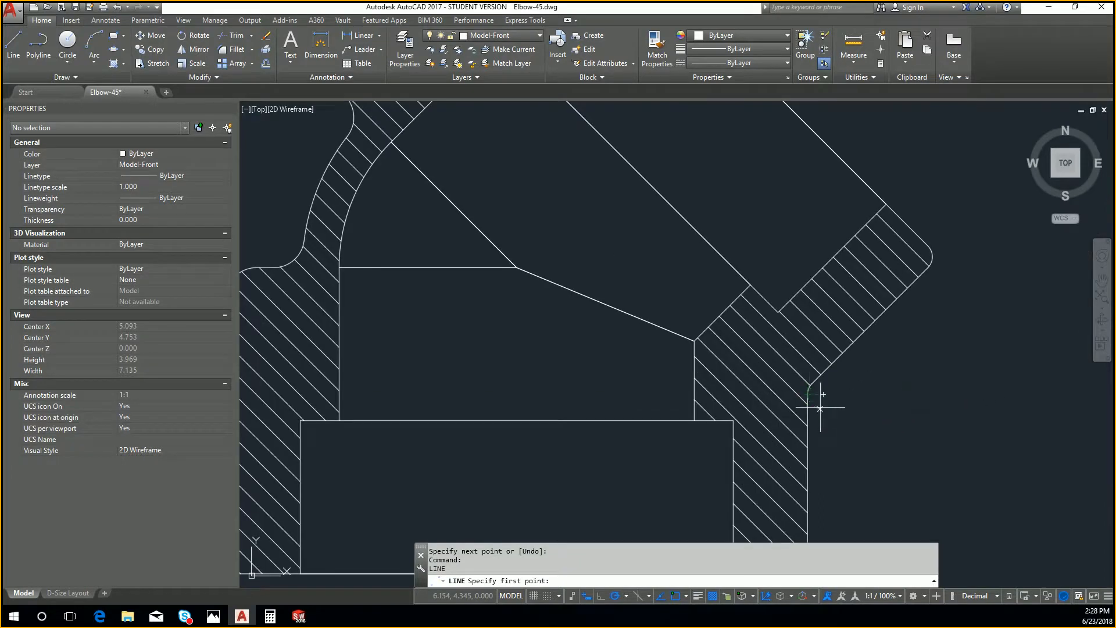
{"action": "scroll", "coordinate": [822, 399], "scroll_direction": "up", "scroll_amount": 6}
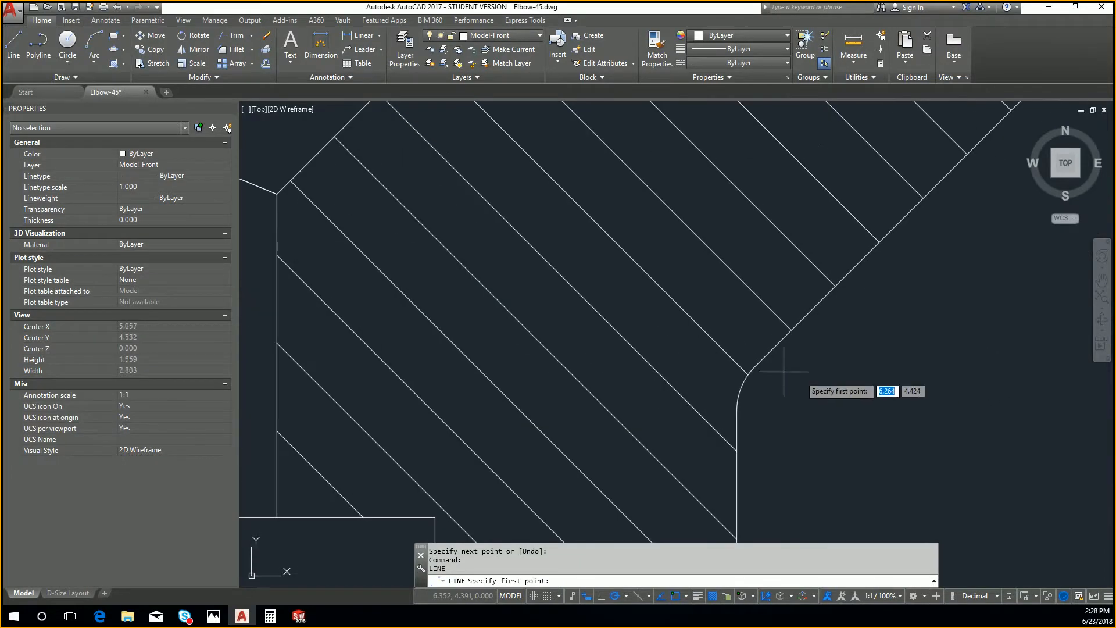
{"action": "left_click", "coordinate": [742, 387]}
{"action": "scroll", "coordinate": [743, 388], "scroll_direction": "down", "scroll_amount": 10}
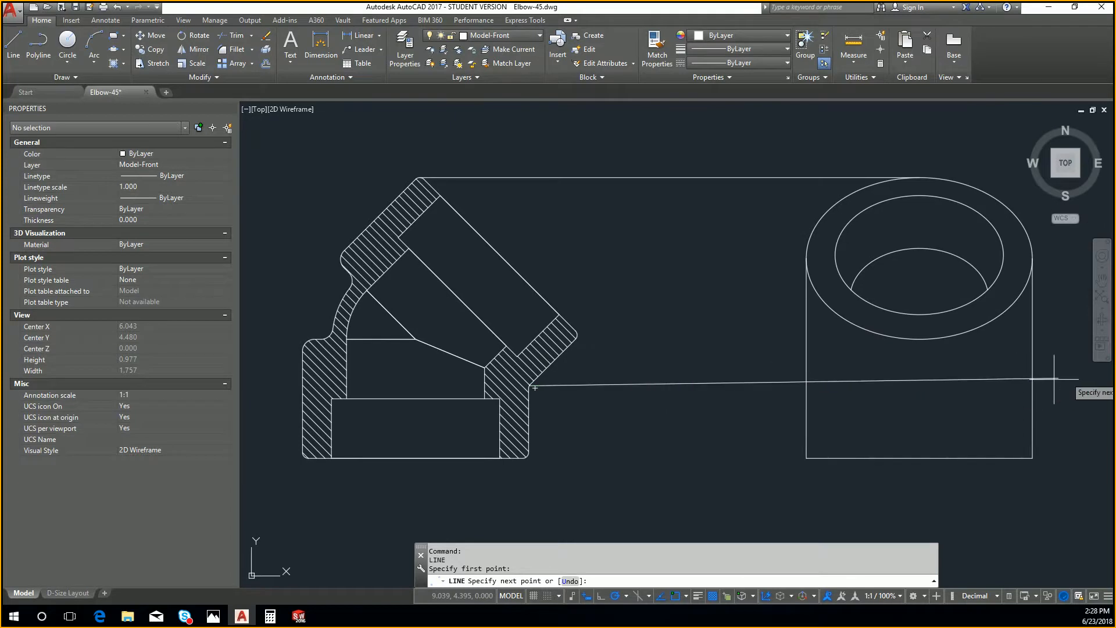
{"action": "left_click", "coordinate": [1035, 384]}
{"action": "key", "text": "Escape"}
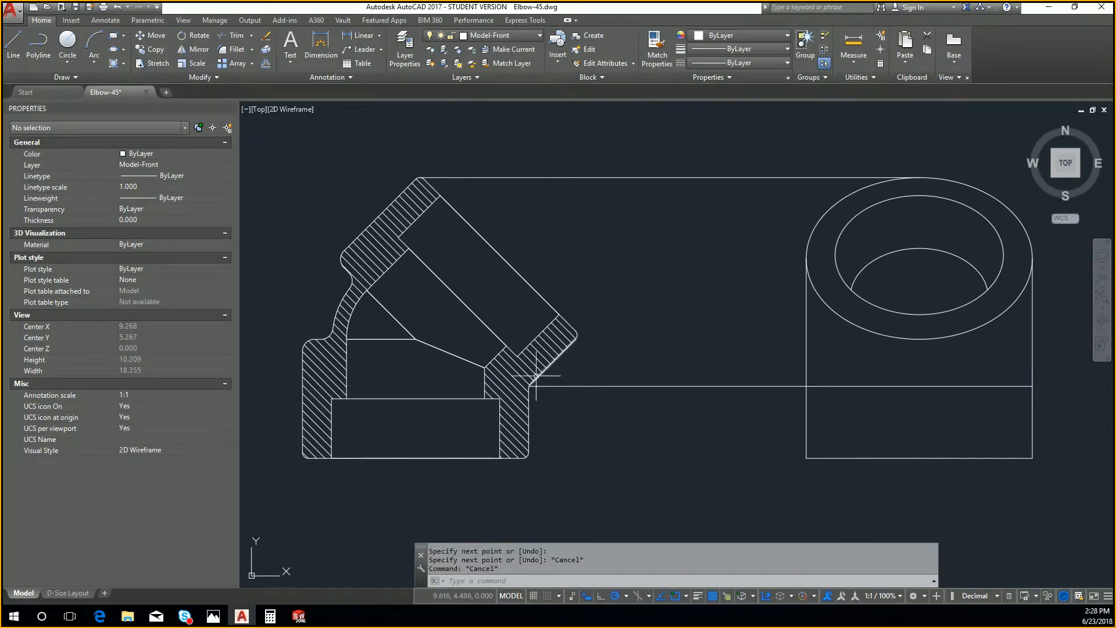
Draw a horizontal line from the middle of the elbow's curved outer wall across to the right edge of the side view
{"action": "key", "text": "Return"}
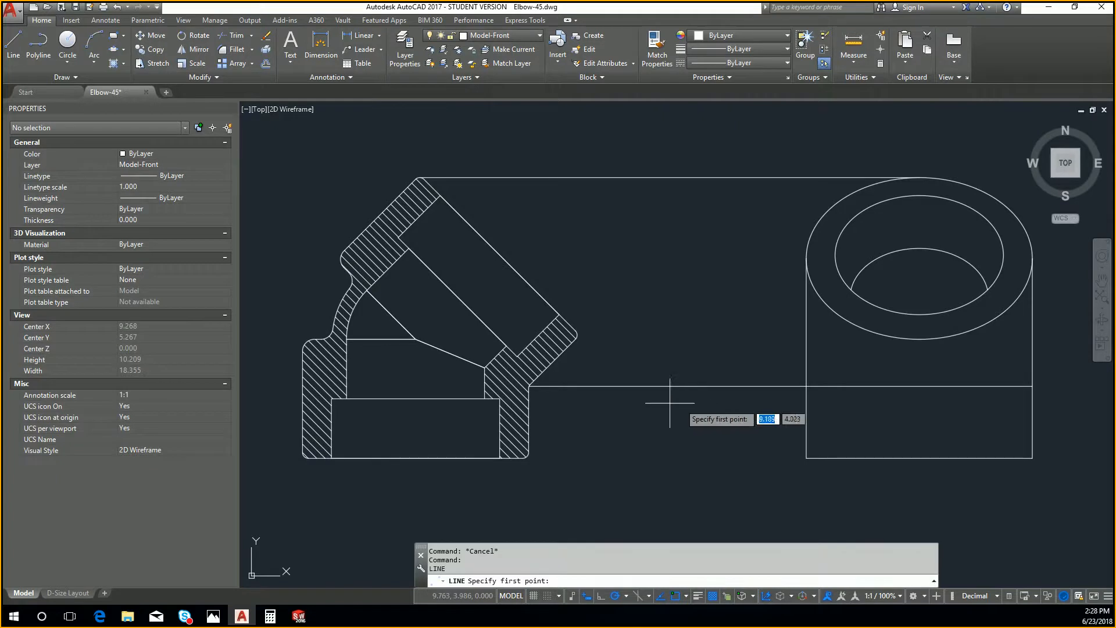
{"action": "left_click", "coordinate": [338, 307]}
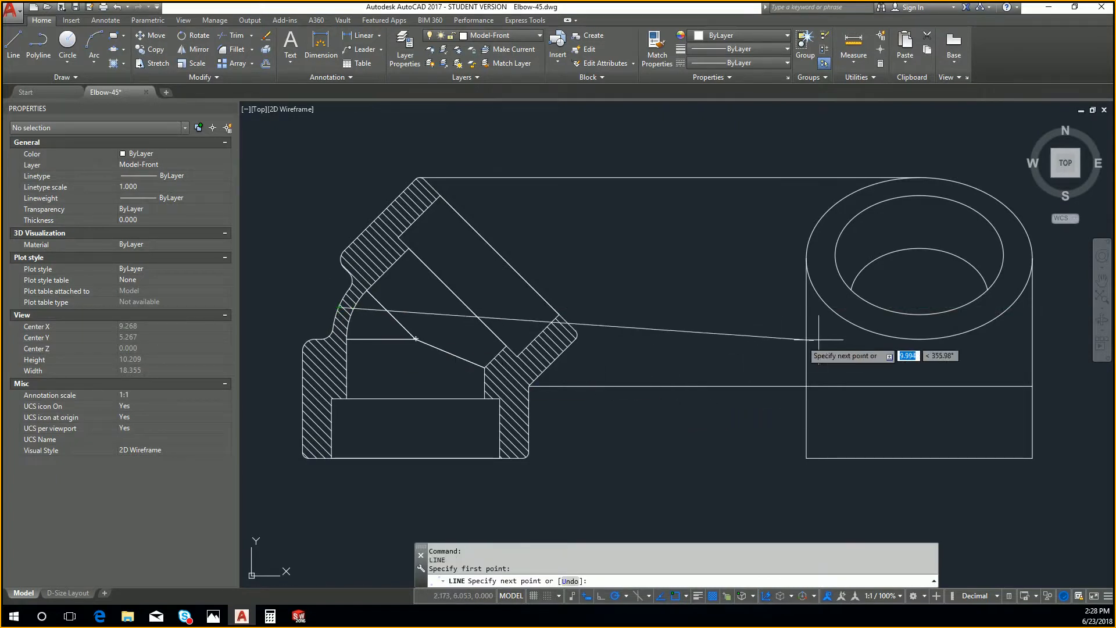
{"action": "left_click", "coordinate": [1033, 307]}
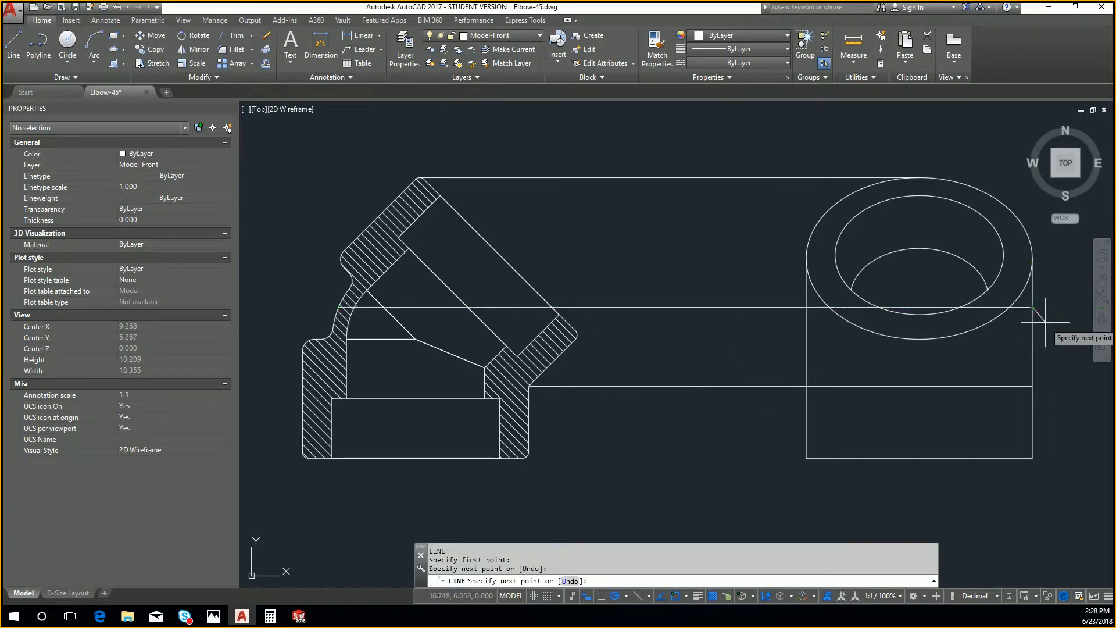
{"action": "key", "text": "Escape"}
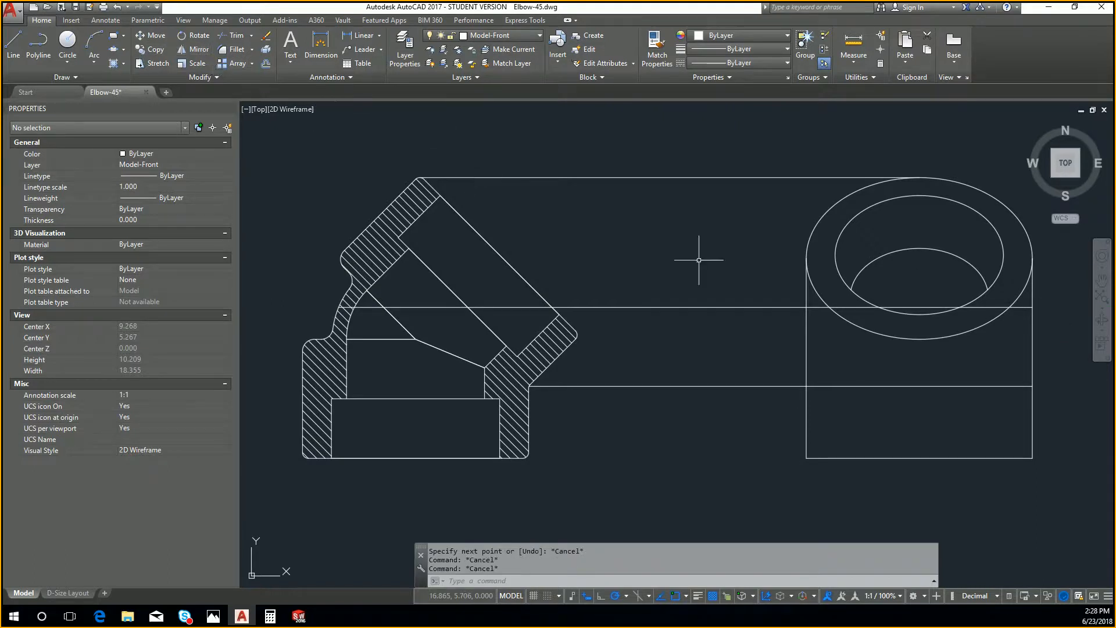
{"action": "key", "text": "Return"}
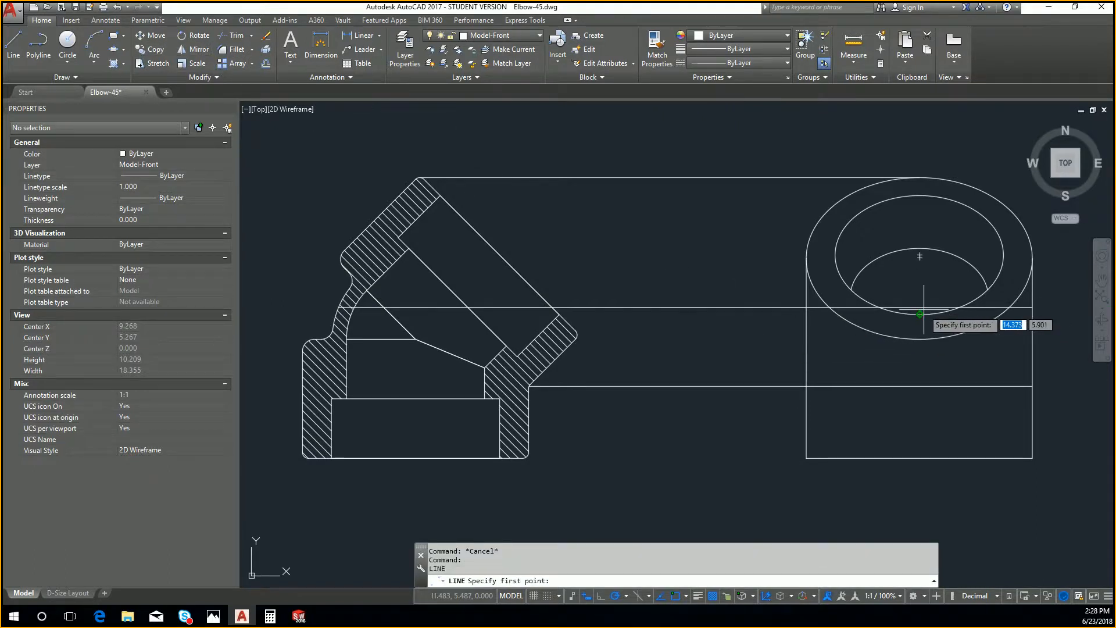
{"action": "scroll", "coordinate": [920, 311], "scroll_direction": "up", "scroll_amount": 5}
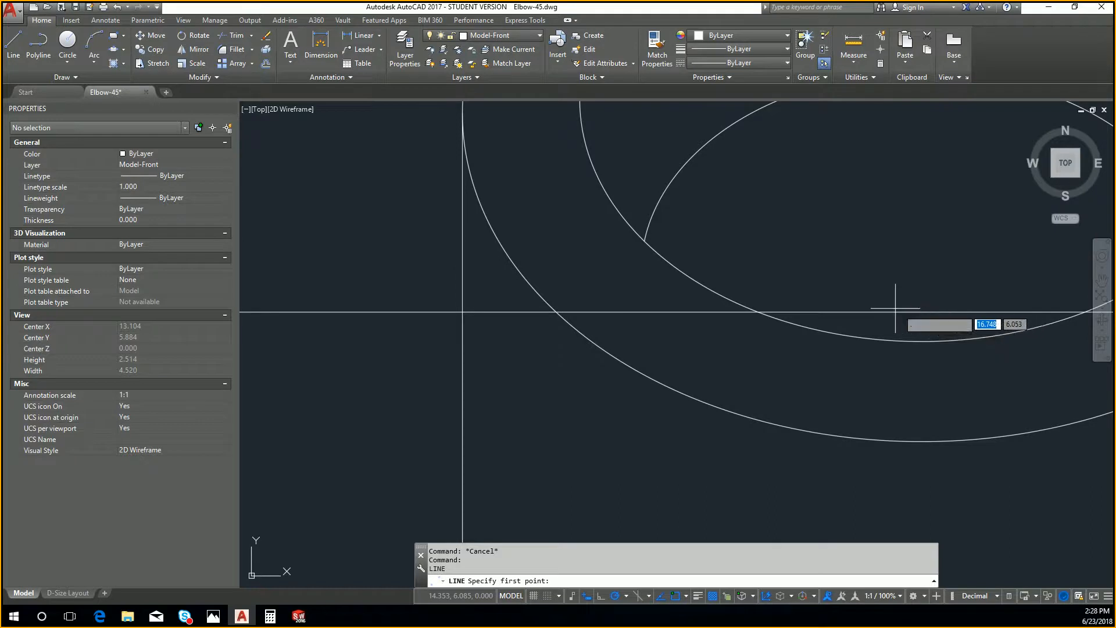
{"action": "scroll", "coordinate": [883, 298], "scroll_direction": "down", "scroll_amount": 2}
{"action": "key", "text": "Escape"}
Trim the two horizontal projection lines back to the left vertical edge of the side view
{"action": "type", "text": "trim"}
{"action": "key", "text": "Return"}
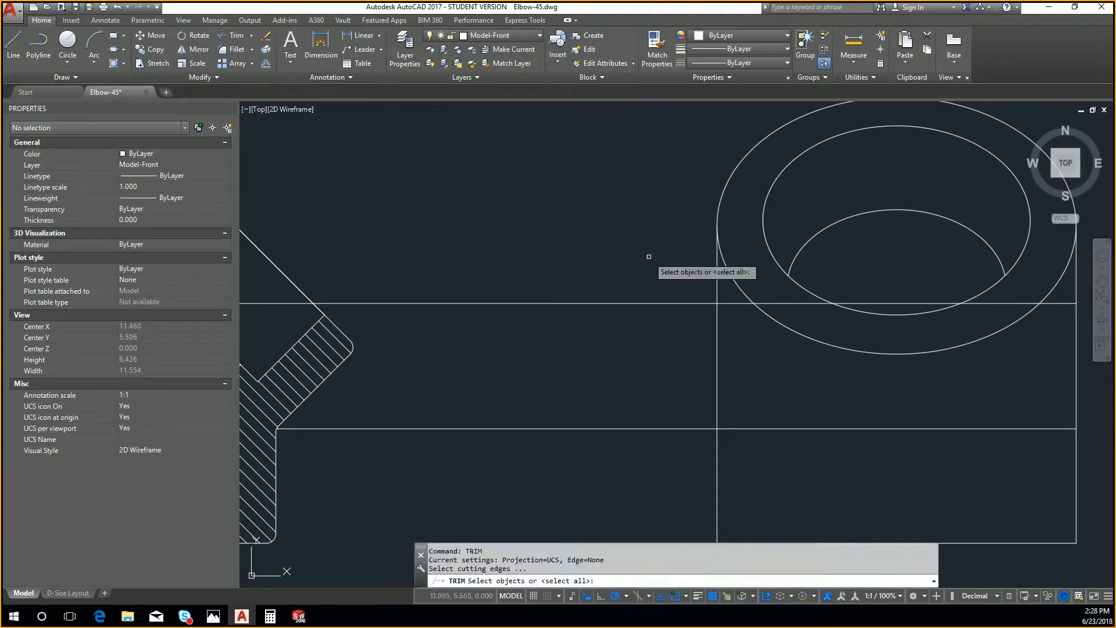
{"action": "left_click", "coordinate": [718, 349]}
{"action": "key", "text": "Return"}
{"action": "left_click", "coordinate": [611, 449]}
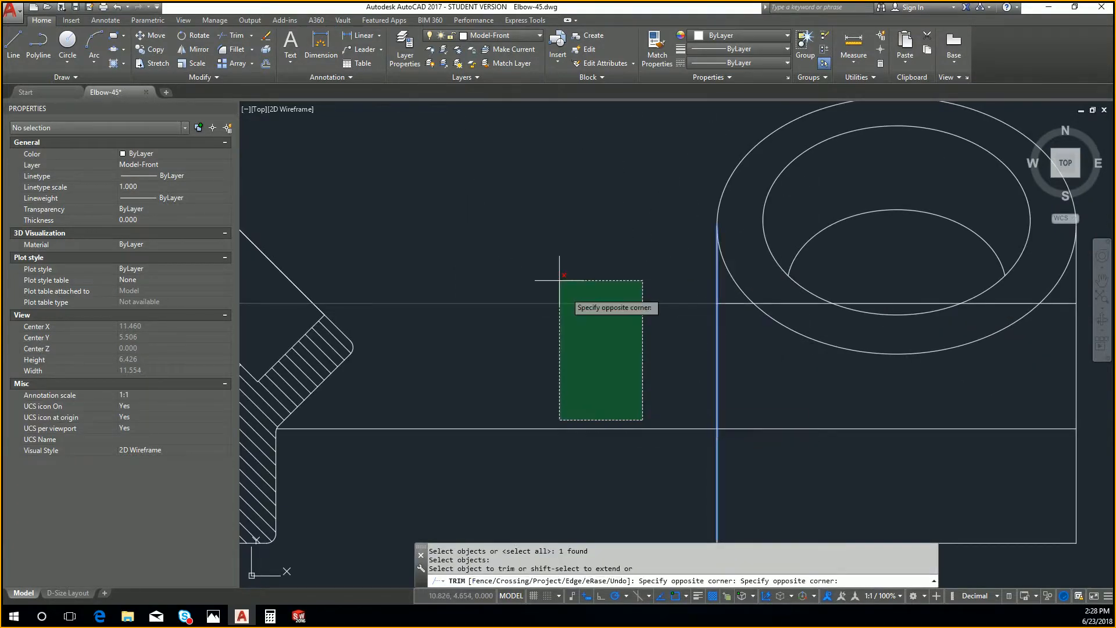
{"action": "left_click", "coordinate": [558, 302]}
{"action": "key", "text": "Escape"}
{"action": "middle_click_drag", "start_coordinate": [681, 336], "coordinate": [388, 292]}
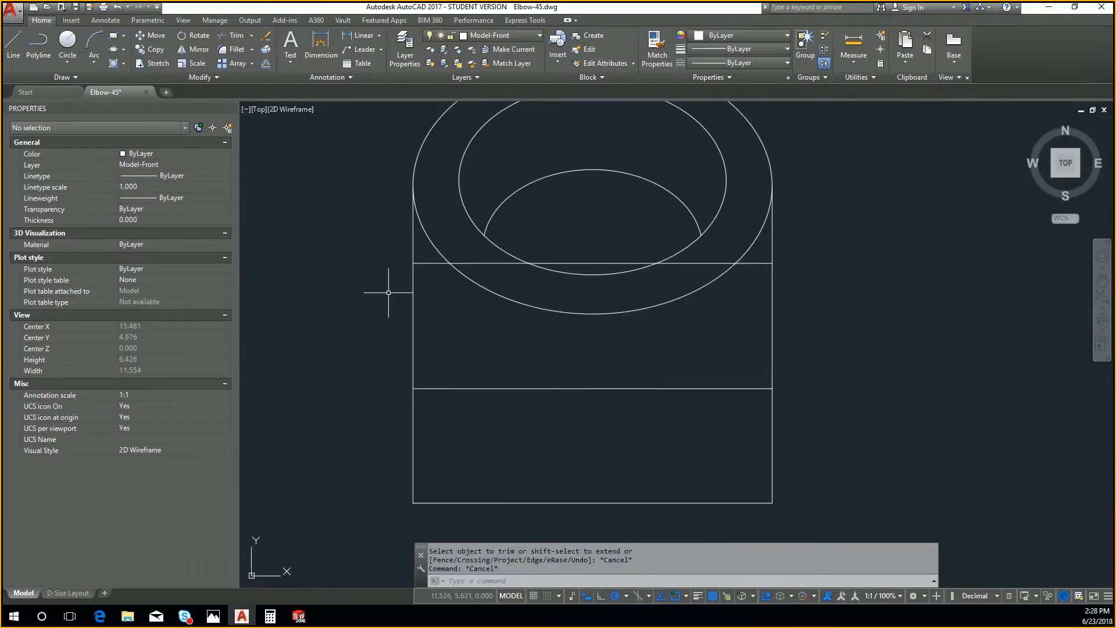
Draw a vertical line in the side view joining the midpoints of the two horizontal projection lines
{"action": "type", "text": "l"}
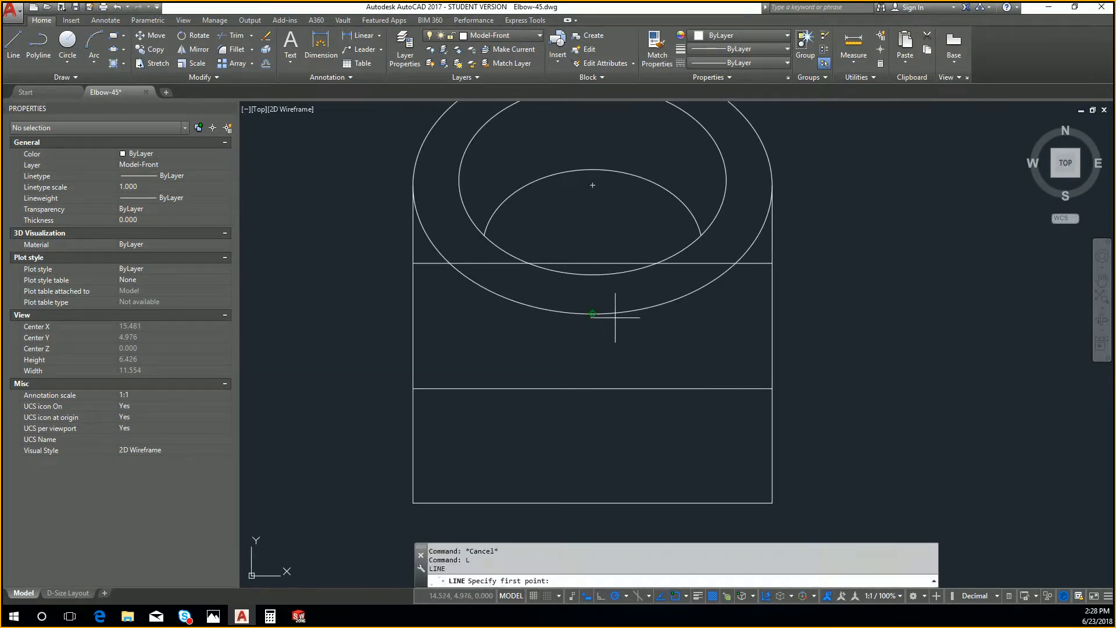
{"action": "key", "text": "Return"}
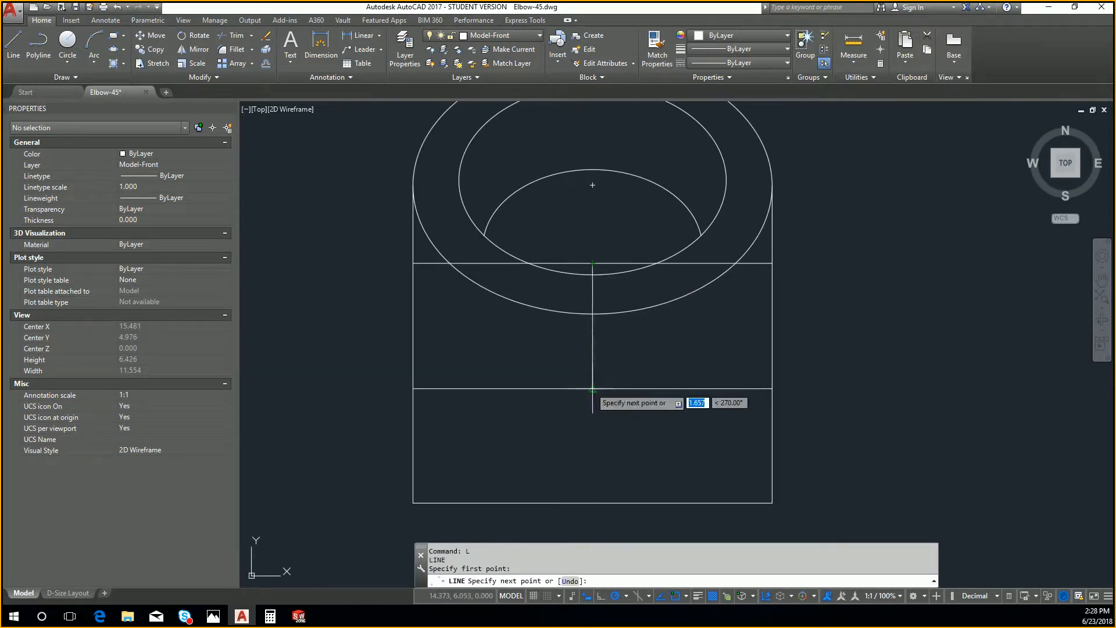
{"action": "left_click", "coordinate": [592, 388]}
{"action": "key", "text": "Return"}
Draw two horizontal lines from the midpoint of the short vertical line out to the side view's left and right edges
{"action": "key", "text": "Return"}
{"action": "left_click", "coordinate": [593, 326]}
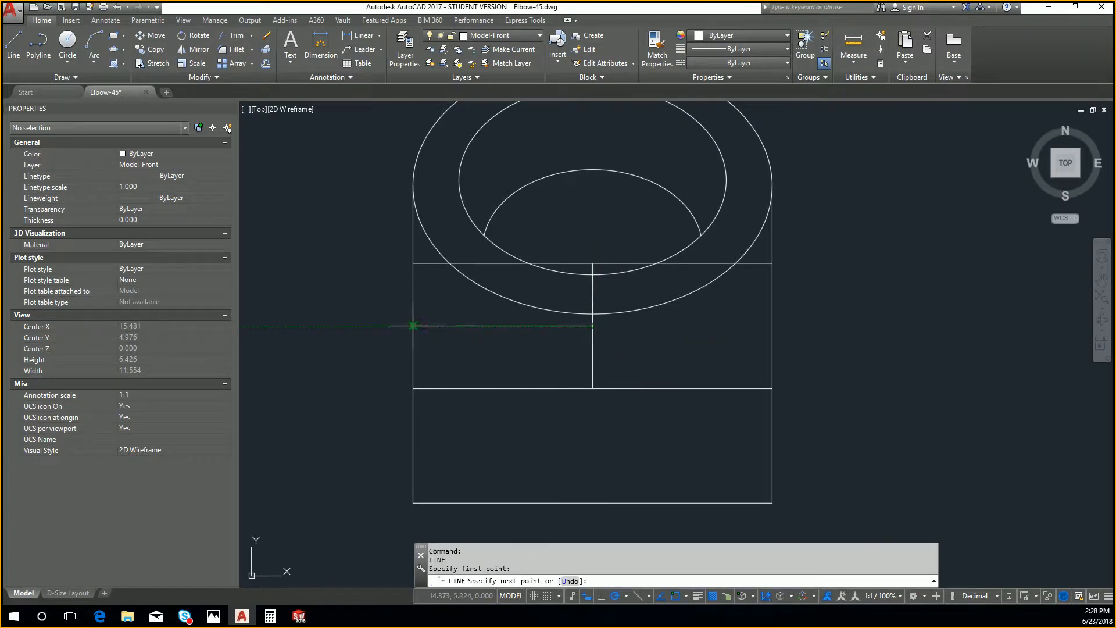
{"action": "left_click", "coordinate": [414, 326]}
{"action": "key", "text": "Return"}
{"action": "key", "text": "Return"}
{"action": "left_click", "coordinate": [592, 326]}
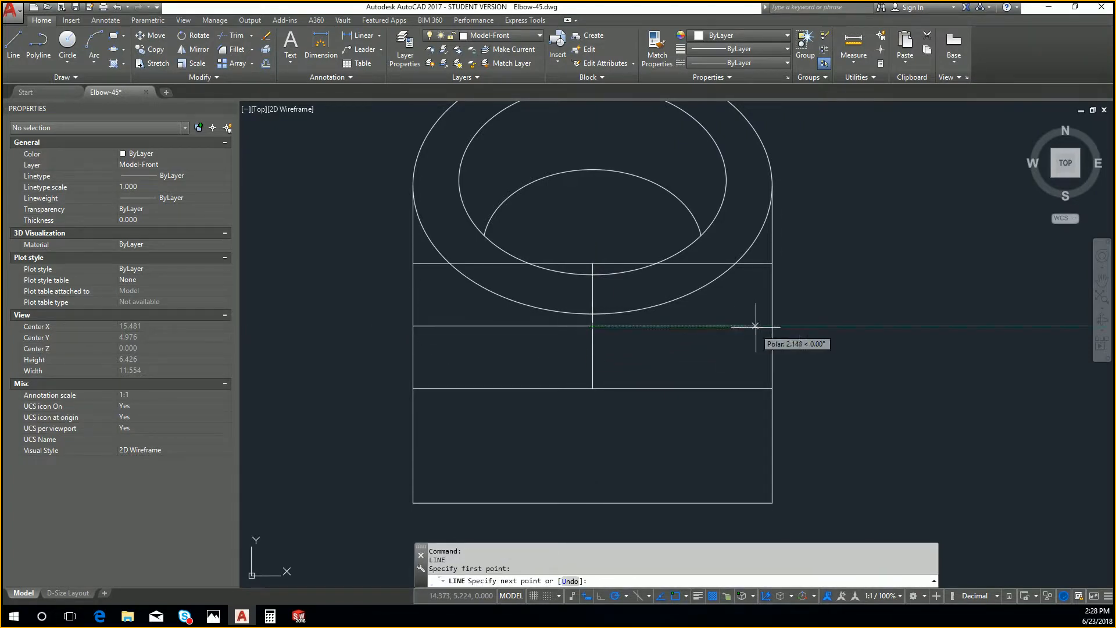
{"action": "left_click", "coordinate": [772, 325]}
{"action": "key", "text": "Escape"}
Draw an ellipse spanning the side view's full width along the middle construction line, with its height reaching the two horizontal projection lines
{"action": "middle_click_drag", "start_coordinate": [536, 318], "coordinate": [562, 333]}
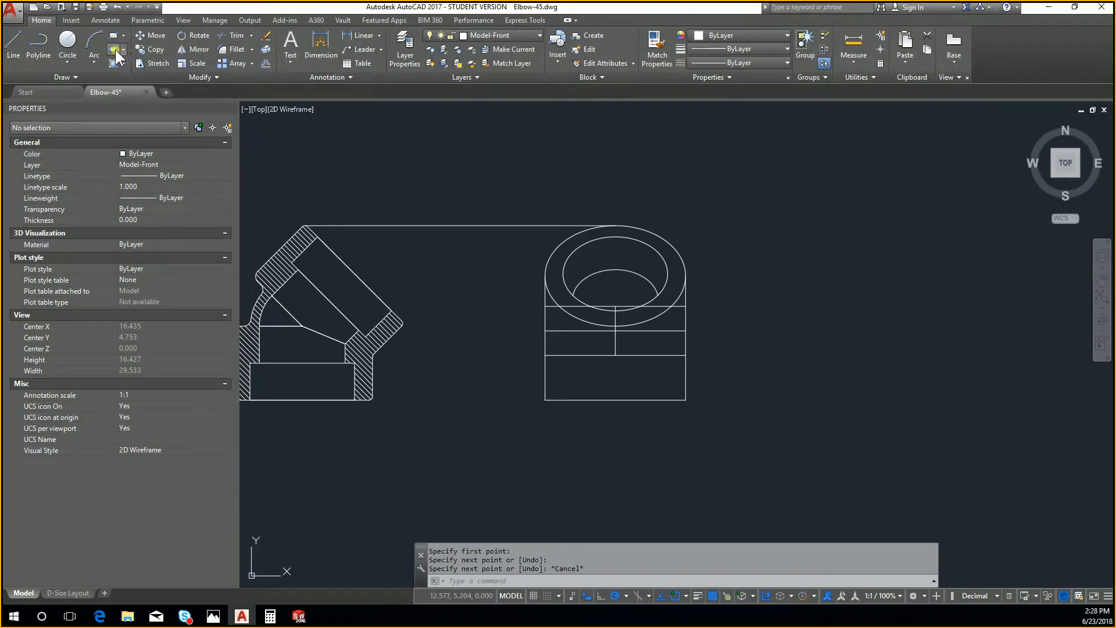
{"action": "left_click", "coordinate": [115, 51]}
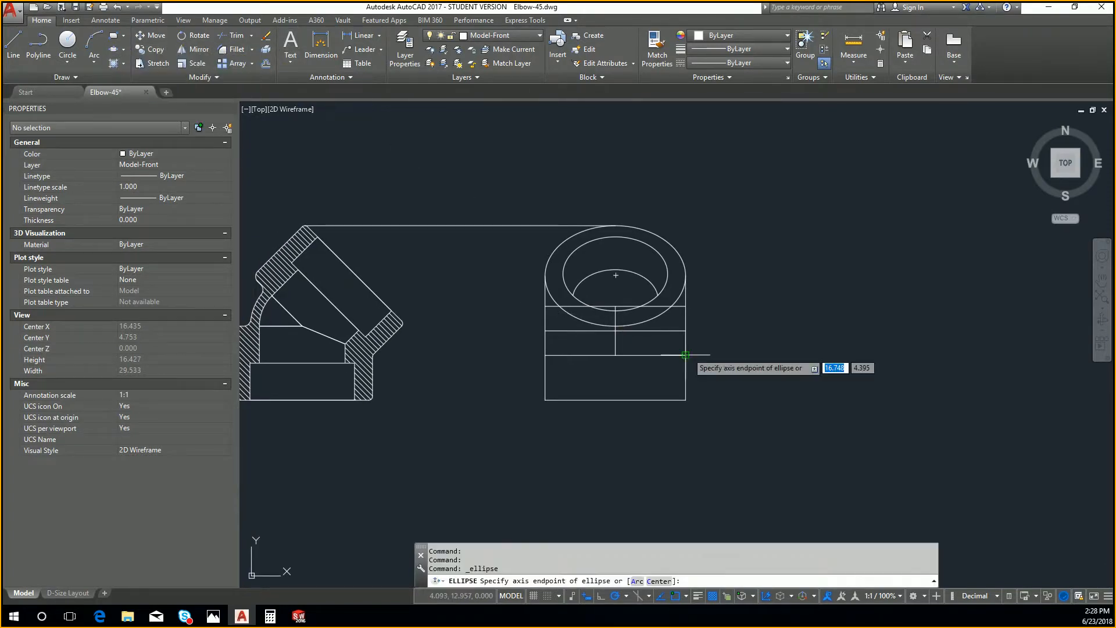
{"action": "left_click", "coordinate": [545, 330]}
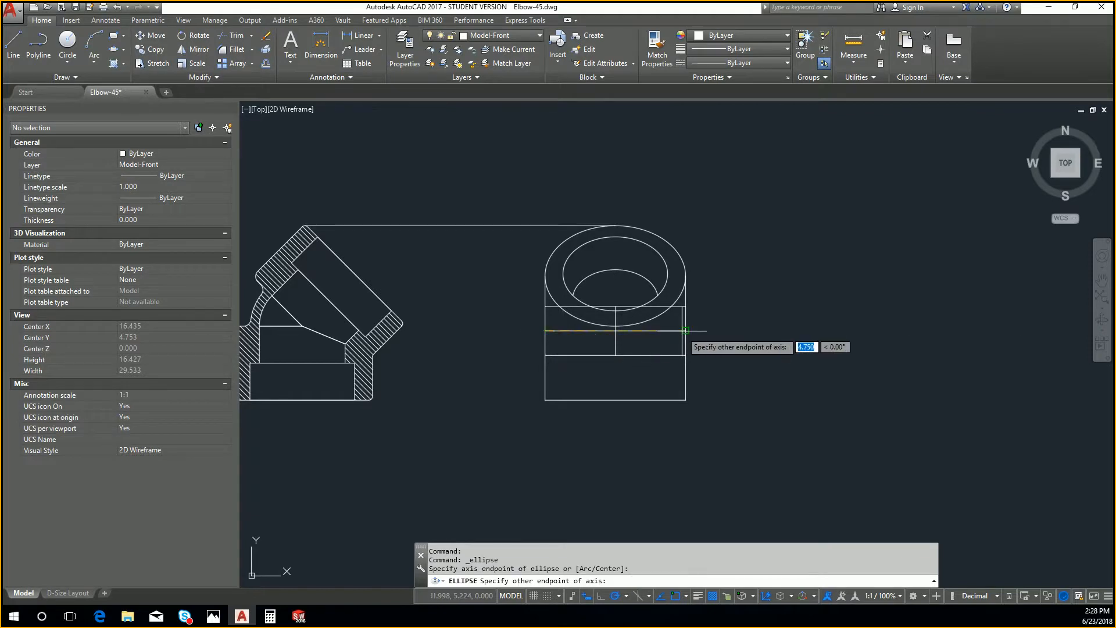
{"action": "left_click", "coordinate": [686, 330]}
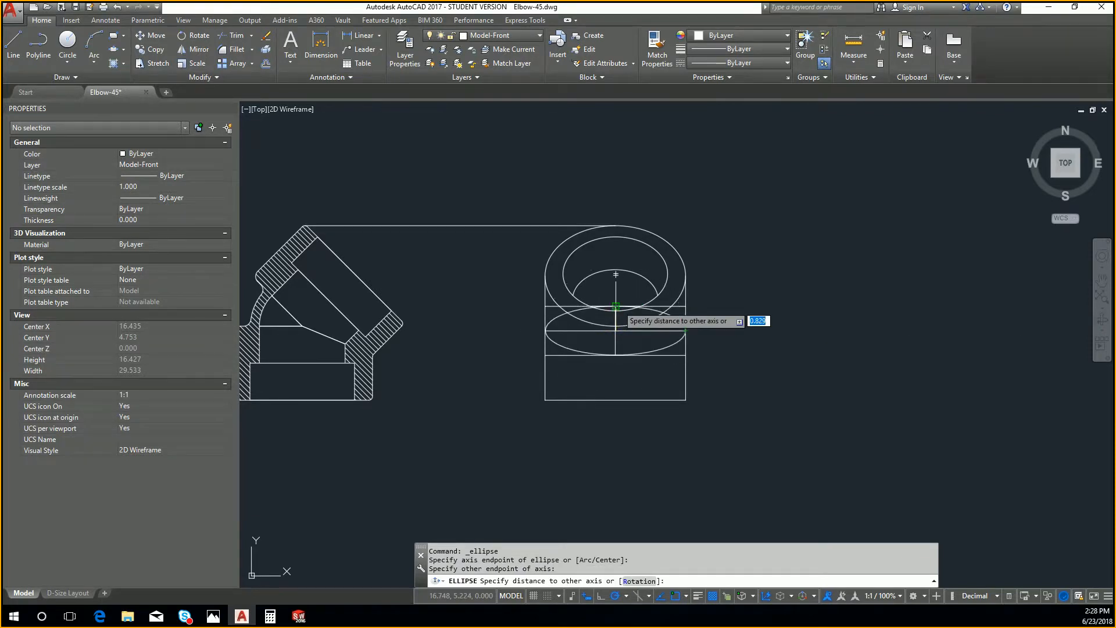
{"action": "key", "text": "Escape"}
{"action": "key", "text": "Escape"}
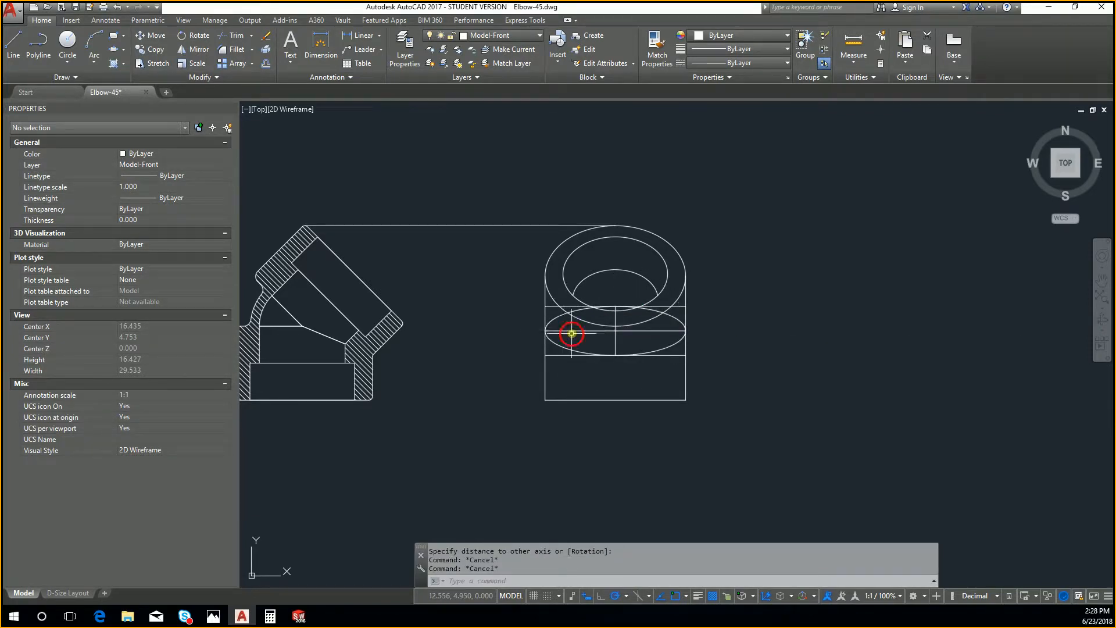
Trim away the upper half of the new ellipse using the two middle horizontal construction lines as cutting edges
{"action": "type", "text": "tr"}
{"action": "key", "text": "Return"}
{"action": "left_click", "coordinate": [572, 330]}
{"action": "left_click", "coordinate": [569, 332]}
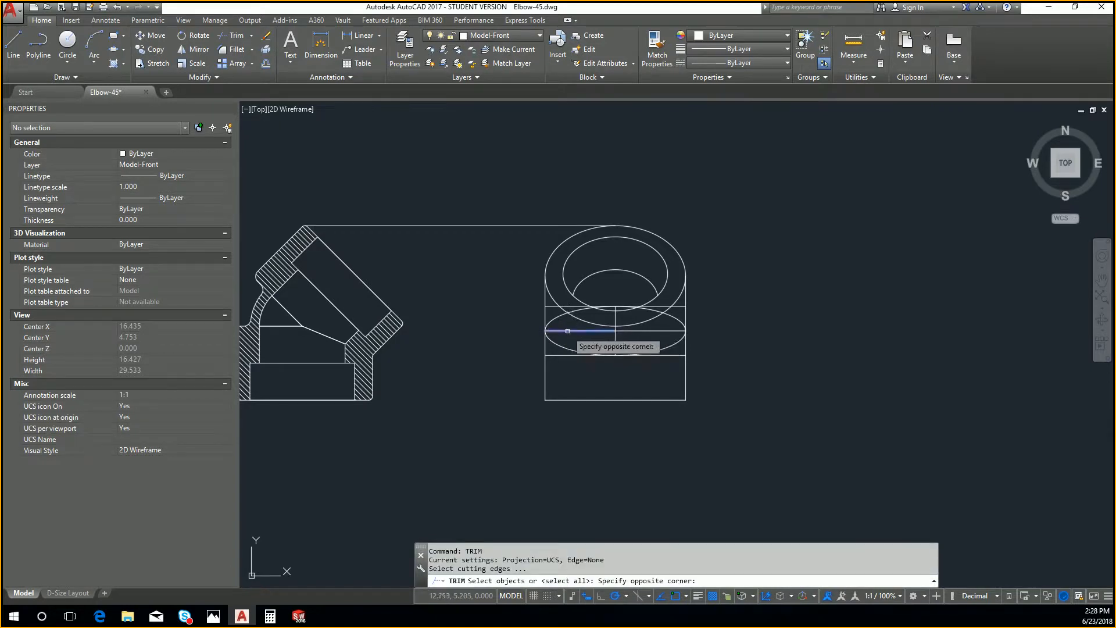
{"action": "left_click", "coordinate": [588, 330]}
{"action": "left_click", "coordinate": [651, 329]}
{"action": "key", "text": "Return"}
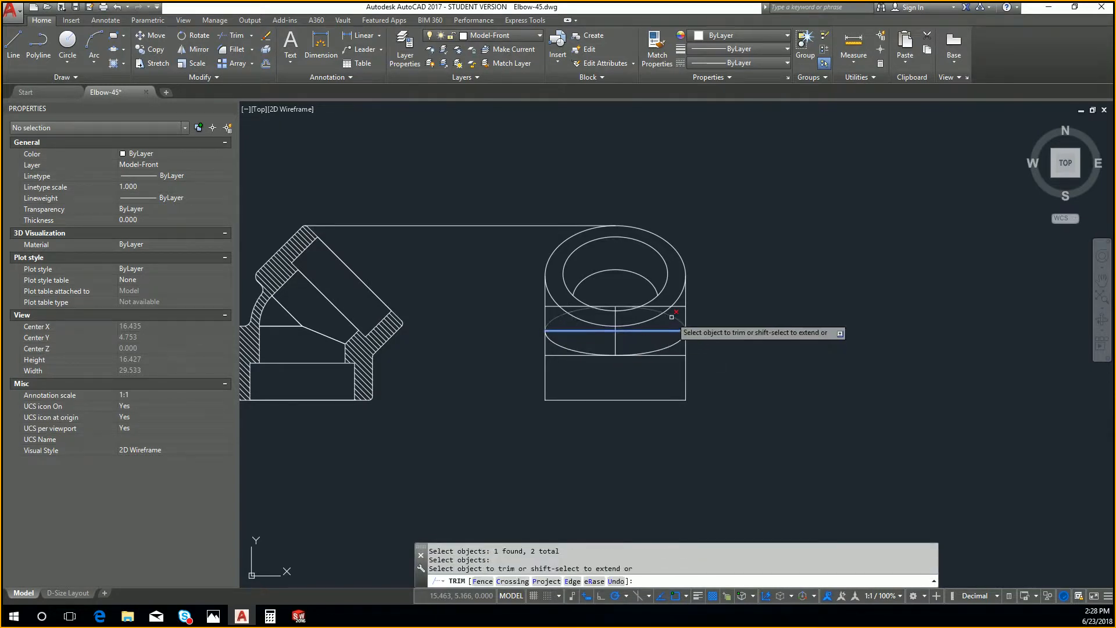
{"action": "key", "text": "Escape"}
Erase the vertical construction line and the two middle horizontal construction lines from the side view
{"action": "scroll", "coordinate": [648, 338], "scroll_direction": "down", "scroll_amount": 4}
{"action": "scroll", "coordinate": [635, 333], "scroll_direction": "up", "scroll_amount": 8}
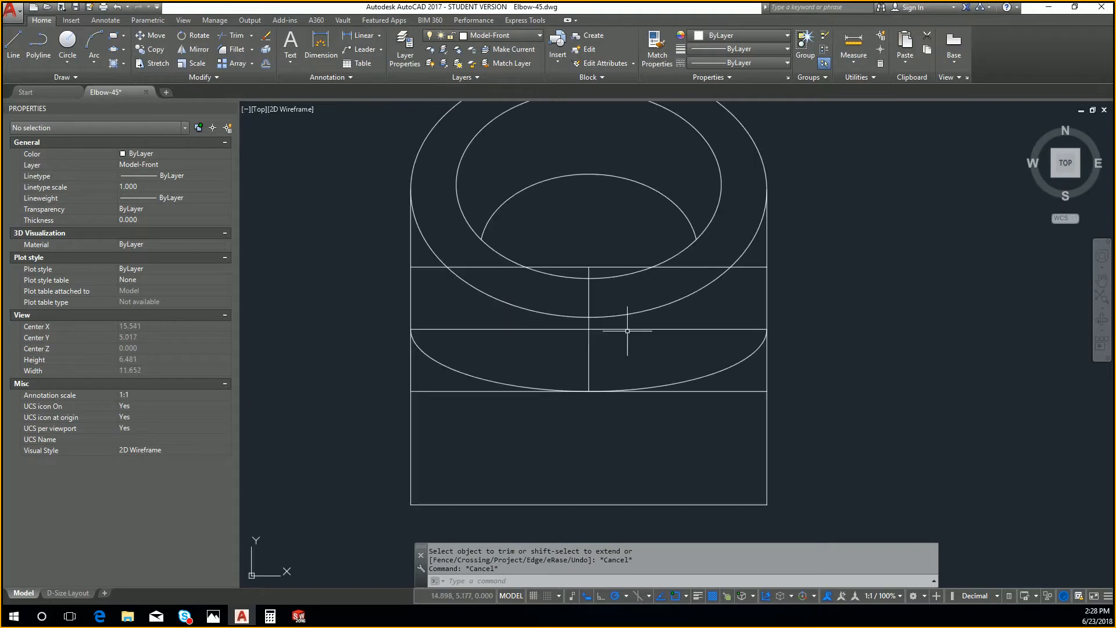
{"action": "left_click", "coordinate": [624, 331]}
{"action": "left_click", "coordinate": [579, 323]}
{"action": "key", "text": "Delete"}
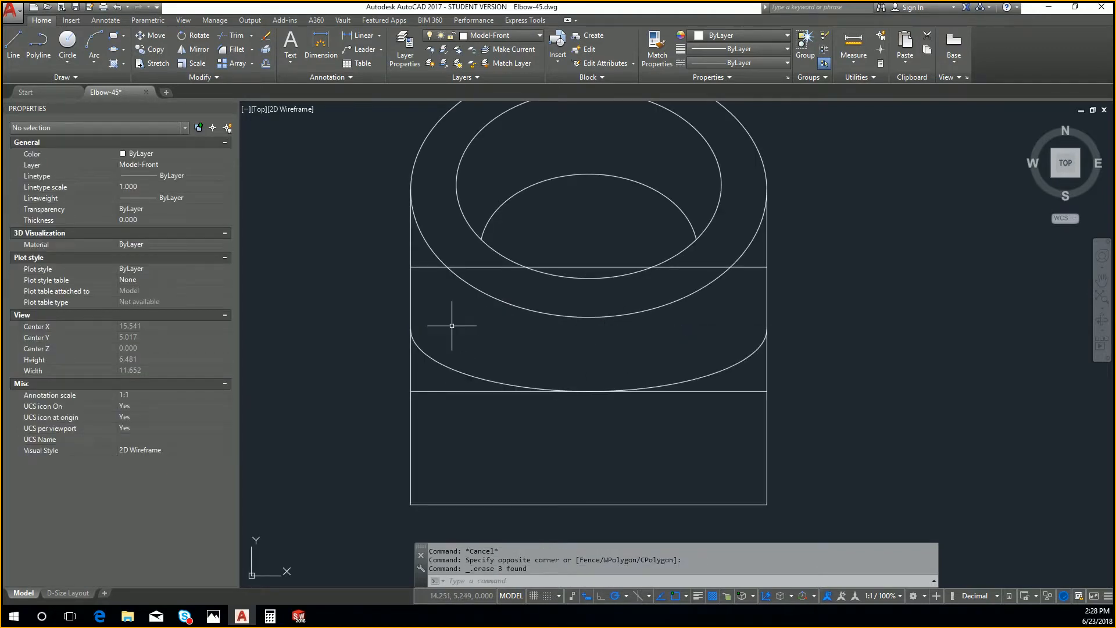
Erase the two full-width horizontal projection lines above and below the half ellipse in the side view
{"action": "left_click", "coordinate": [434, 267]}
{"action": "key", "text": "Delete"}
{"action": "left_click", "coordinate": [436, 391]}
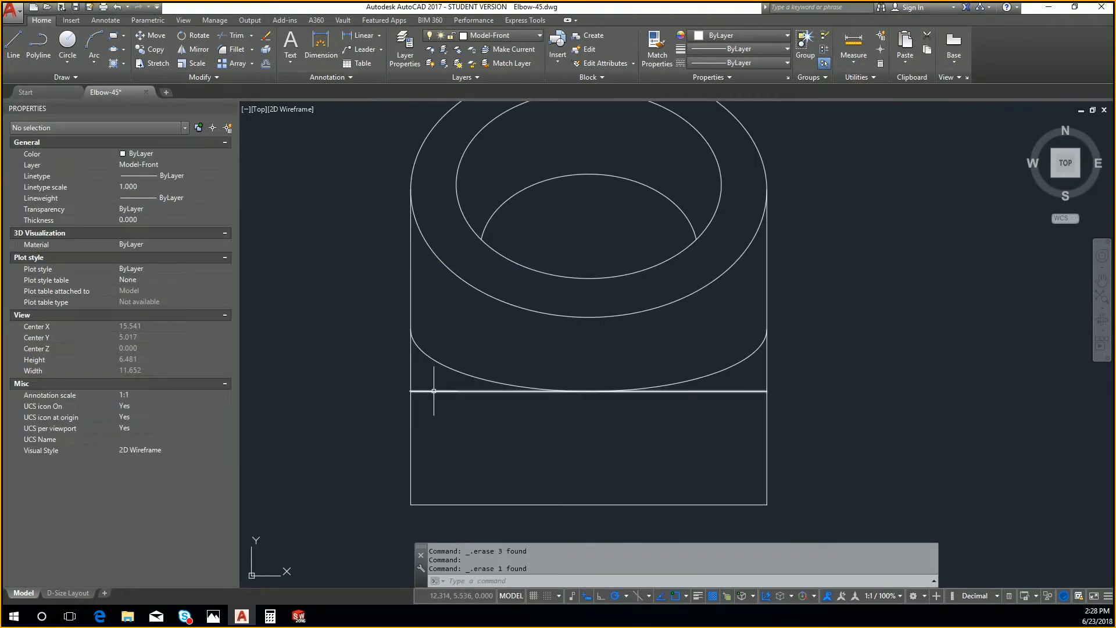
{"action": "key", "text": "Delete"}
Erase the horizontal projection line joining the tops of the front section view and the side view
{"action": "scroll", "coordinate": [451, 431], "scroll_direction": "down", "scroll_amount": 4}
{"action": "middle_click_drag", "start_coordinate": [451, 434], "coordinate": [573, 380]}
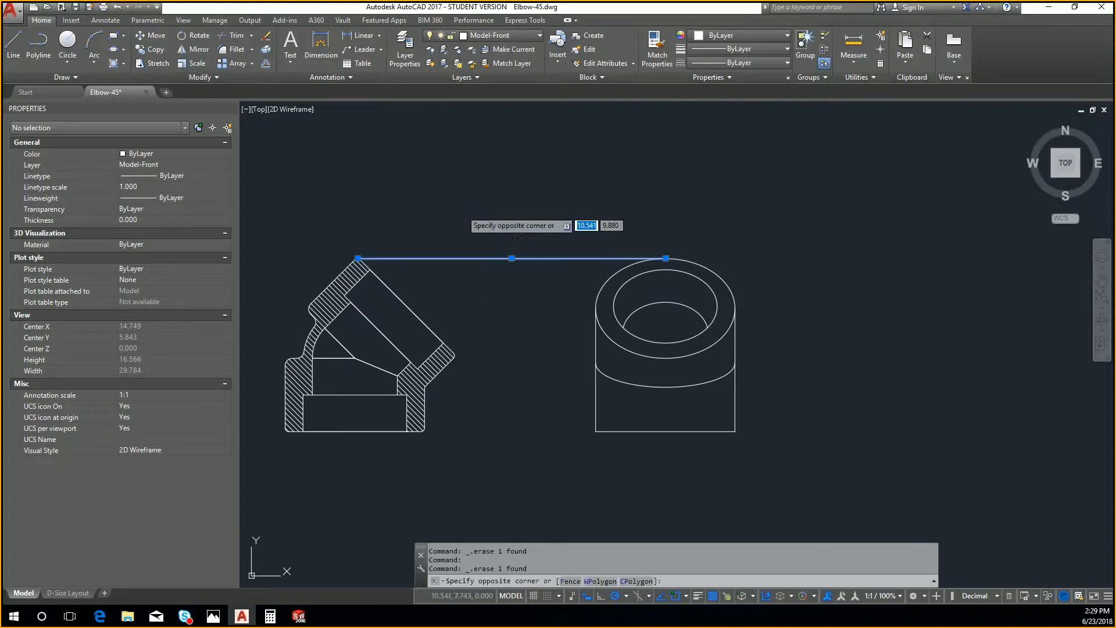
{"action": "left_click", "coordinate": [500, 258]}
{"action": "key", "text": "Delete"}
Draw a horizontal line from the upper end of the angled socket's shoulder line across to the side view's right edge
{"action": "scroll", "coordinate": [514, 264], "scroll_direction": "up", "scroll_amount": 2}
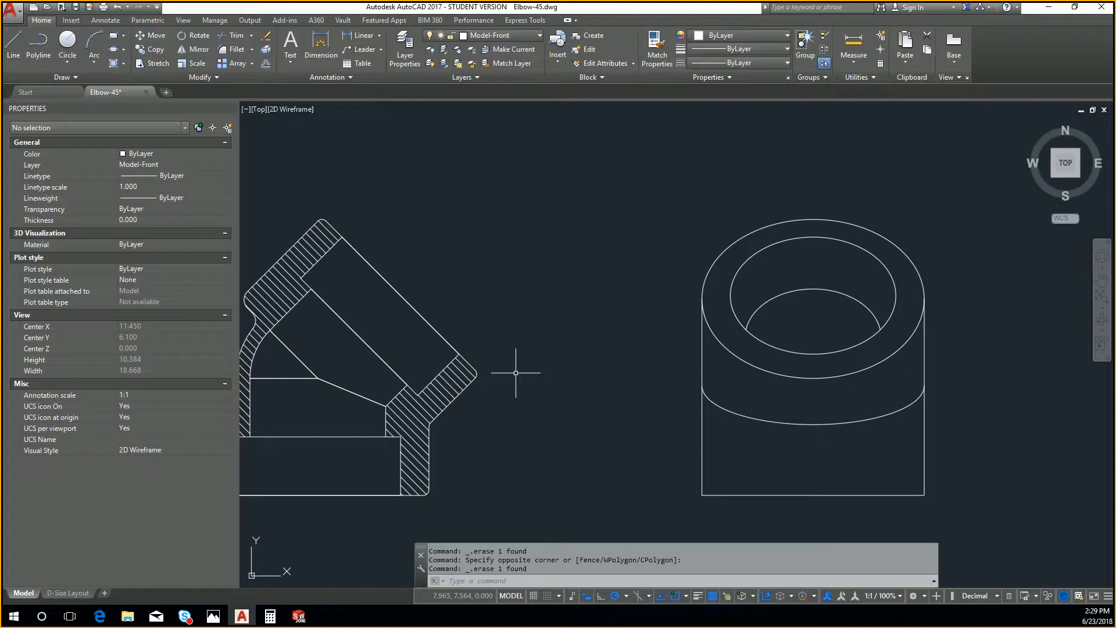
{"action": "type", "text": "L"}
{"action": "key", "text": "Return"}
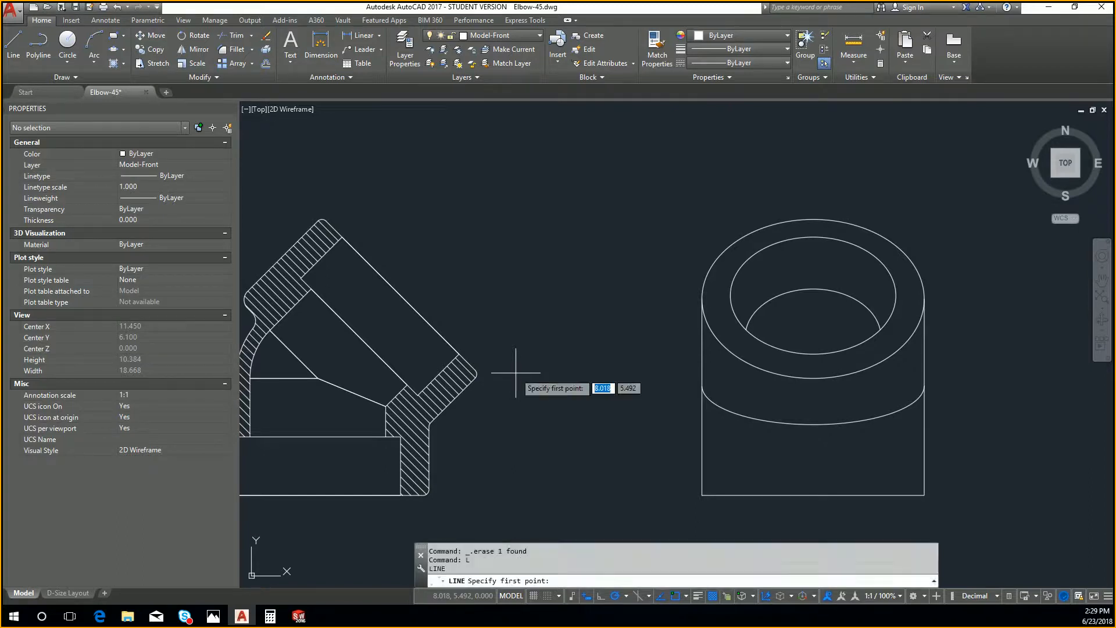
{"action": "left_click", "coordinate": [301, 278]}
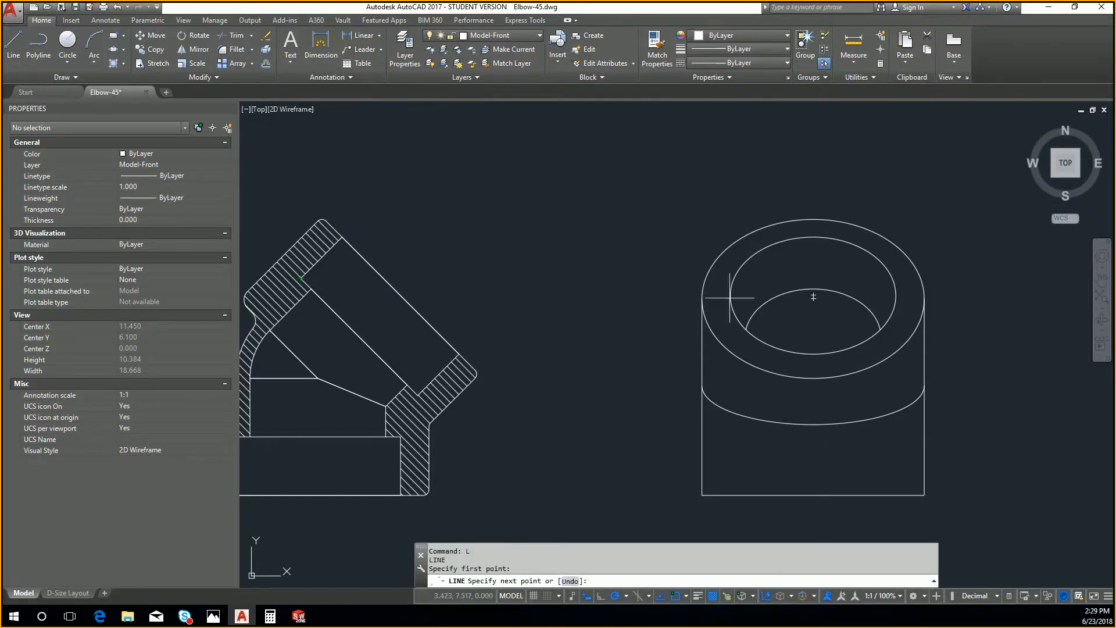
{"action": "left_click", "coordinate": [925, 278]}
{"action": "key", "text": "Return"}
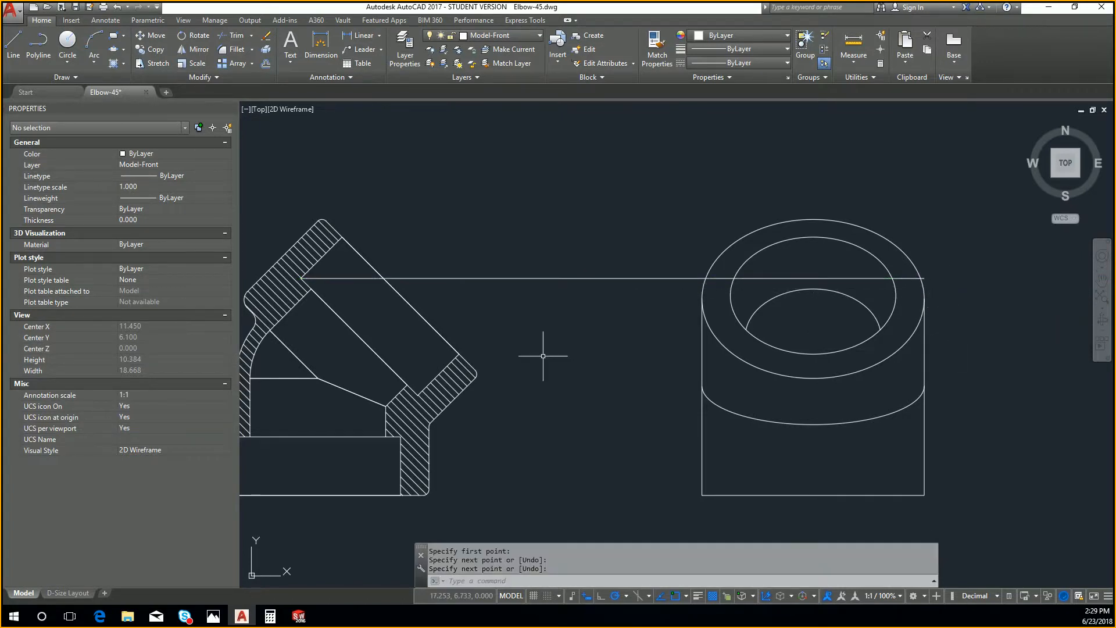
Draw a horizontal line from the lower end of the angled socket's shoulder line across to the side view's right edge
{"action": "key", "text": "Return"}
{"action": "left_click", "coordinate": [418, 395]}
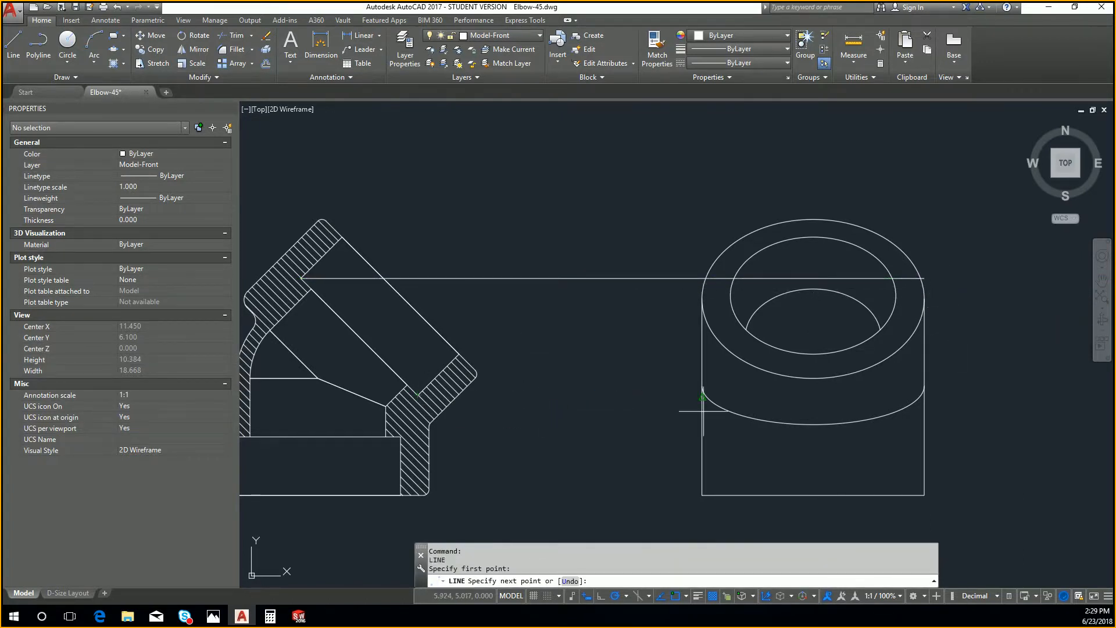
{"action": "left_click", "coordinate": [925, 395]}
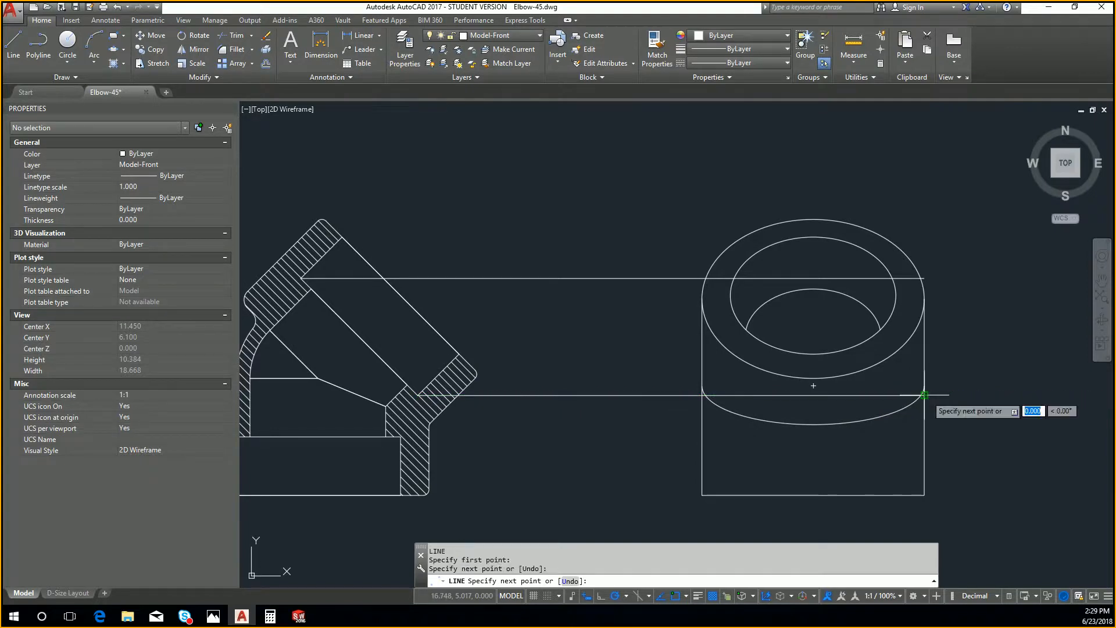
{"action": "key", "text": "Escape"}
{"action": "key", "text": "Escape"}
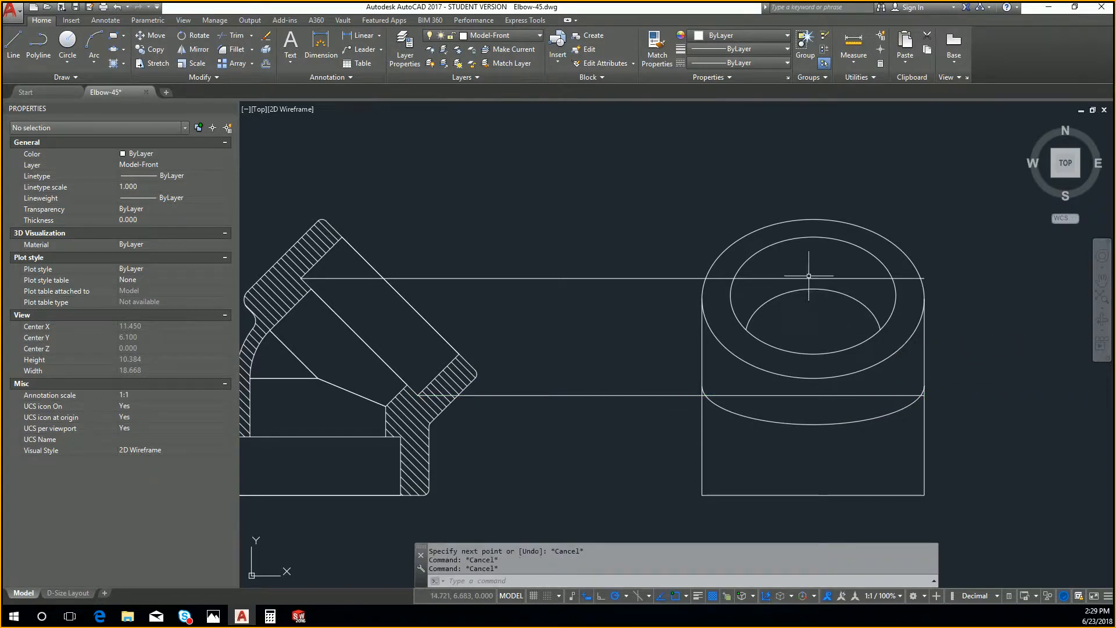
Copy the side view's inner ellipse straight down from its top quadrant onto the upper horizontal projection line
{"action": "left_click", "coordinate": [806, 239]}
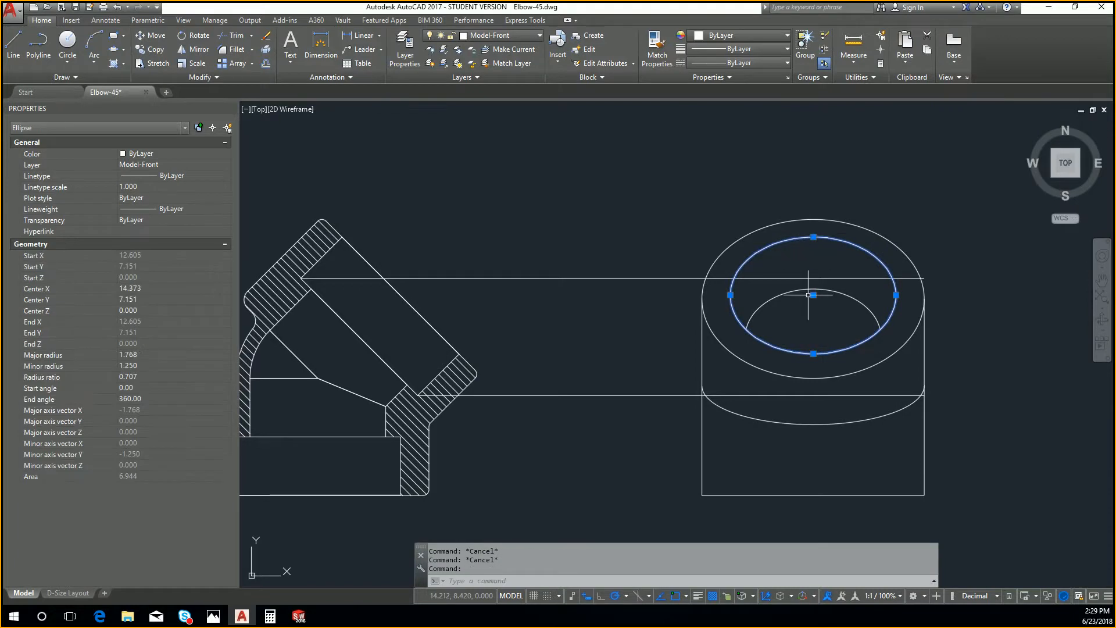
{"action": "type", "text": "co"}
{"action": "key", "text": "Return"}
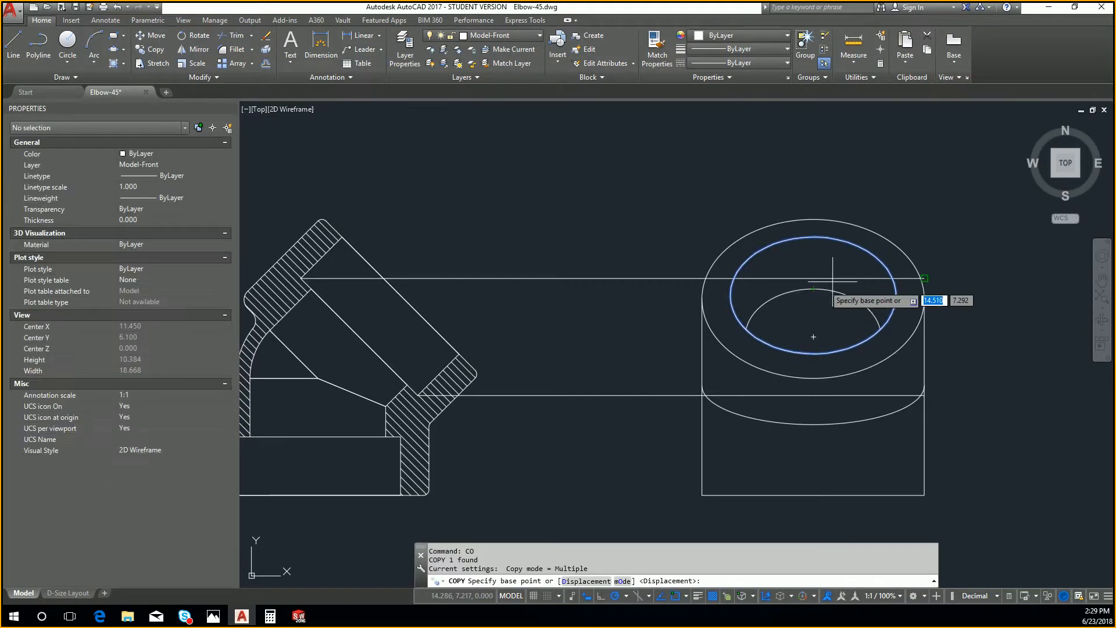
{"action": "scroll", "coordinate": [813, 258], "scroll_direction": "up", "scroll_amount": 2}
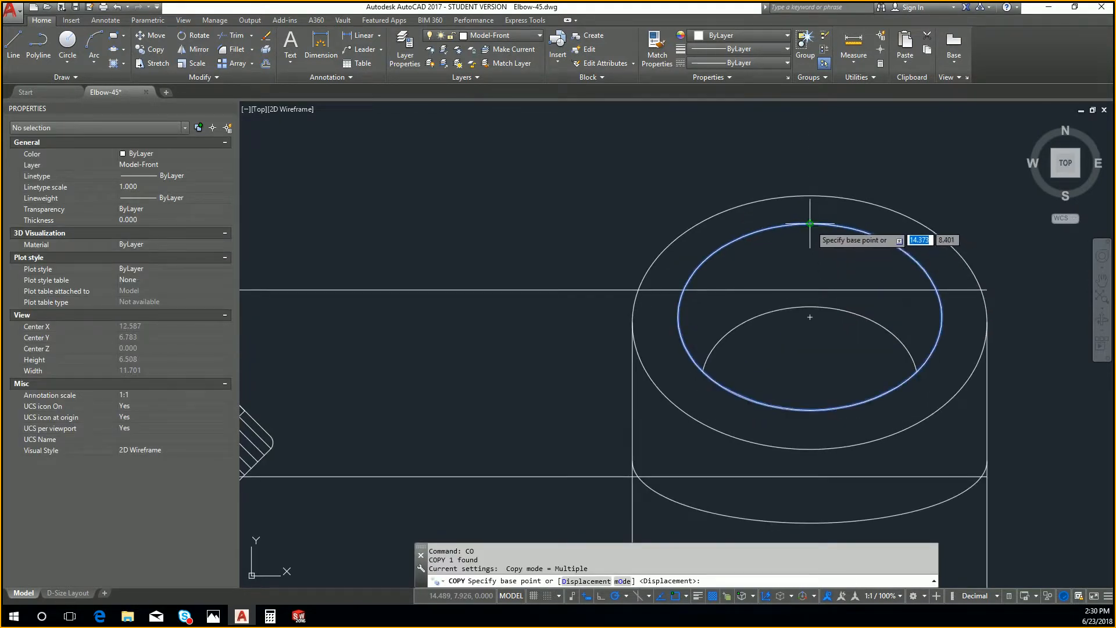
{"action": "left_click", "coordinate": [814, 237]}
{"action": "left_click", "coordinate": [810, 289]}
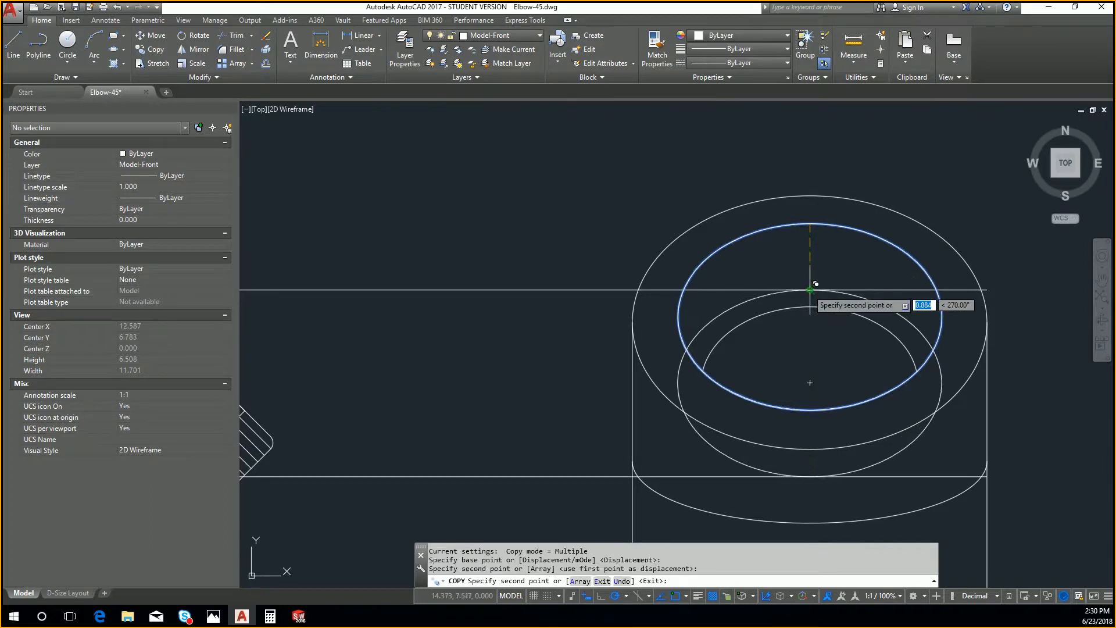
{"action": "key", "text": "Escape"}
{"action": "key", "text": "Escape"}
Trim the copied ellipse against the original inner ellipse, keeping only the upper arc inside the opening
{"action": "type", "text": "tri"}
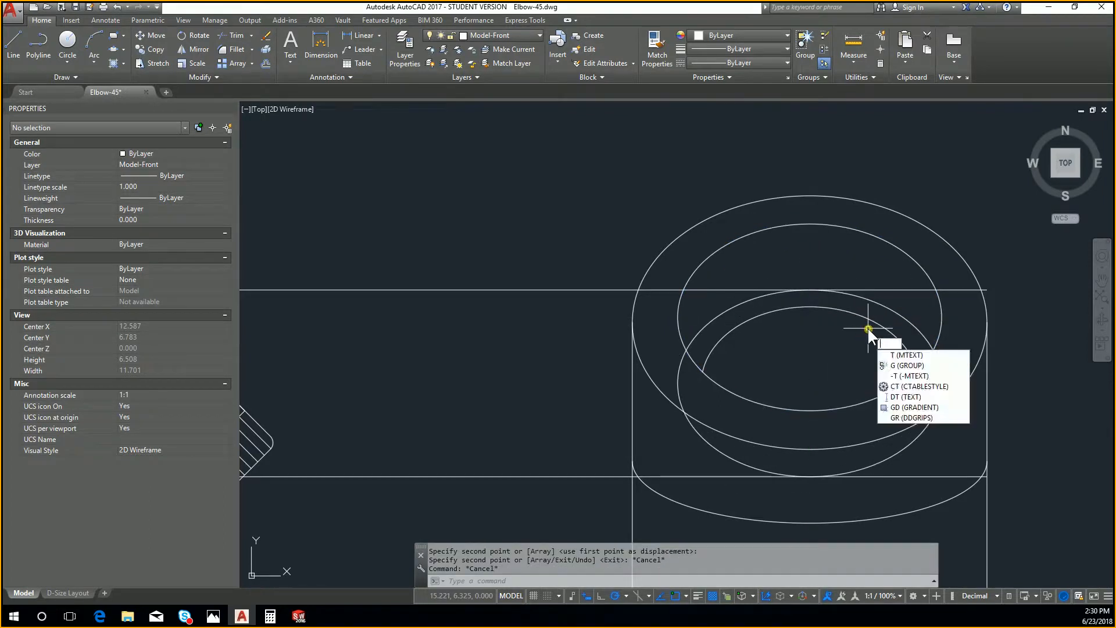
{"action": "key", "text": "Return"}
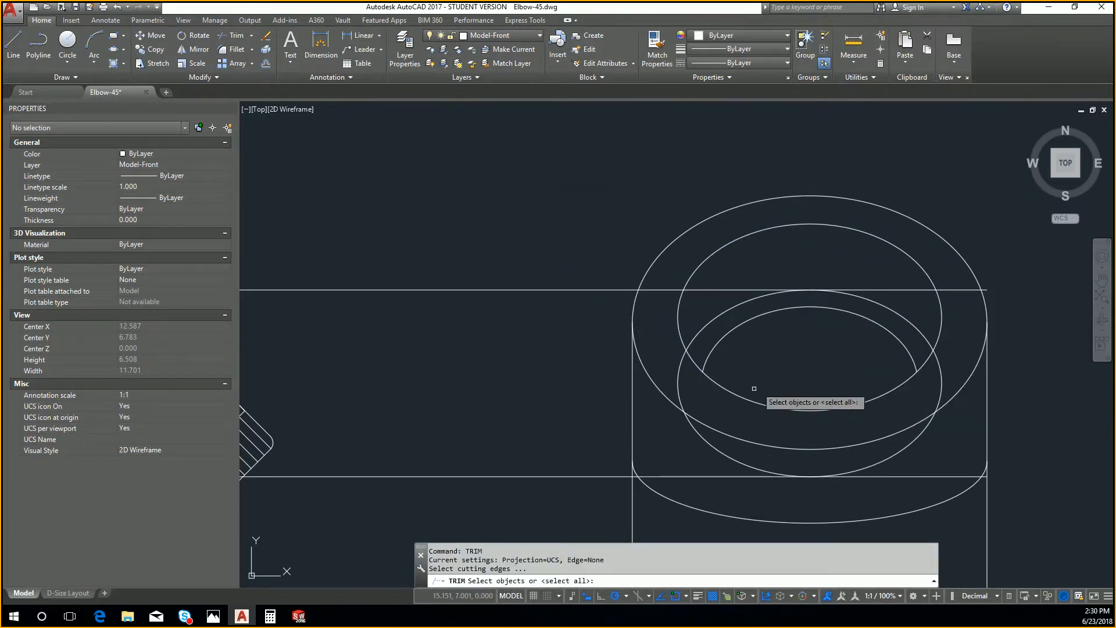
{"action": "left_click", "coordinate": [737, 394]}
{"action": "key", "text": "Return"}
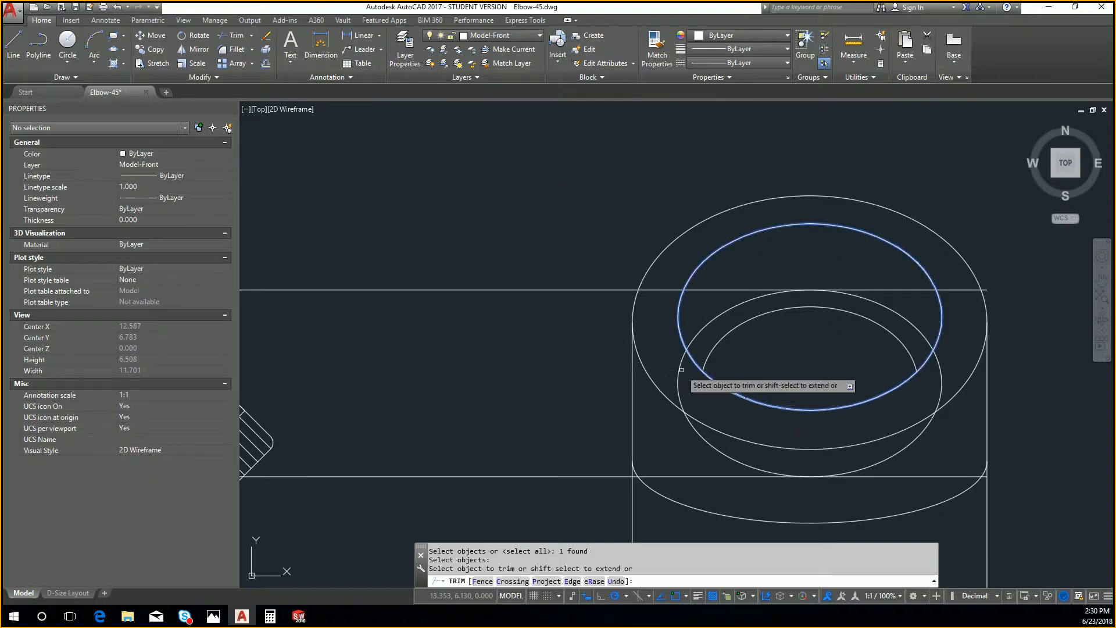
{"action": "key", "text": "Escape"}
{"action": "key", "text": "Escape"}
Erase the two horizontal projection lines running from the angled socket's shoulder to the side view
{"action": "left_click", "coordinate": [662, 307]}
{"action": "left_click", "coordinate": [536, 266]}
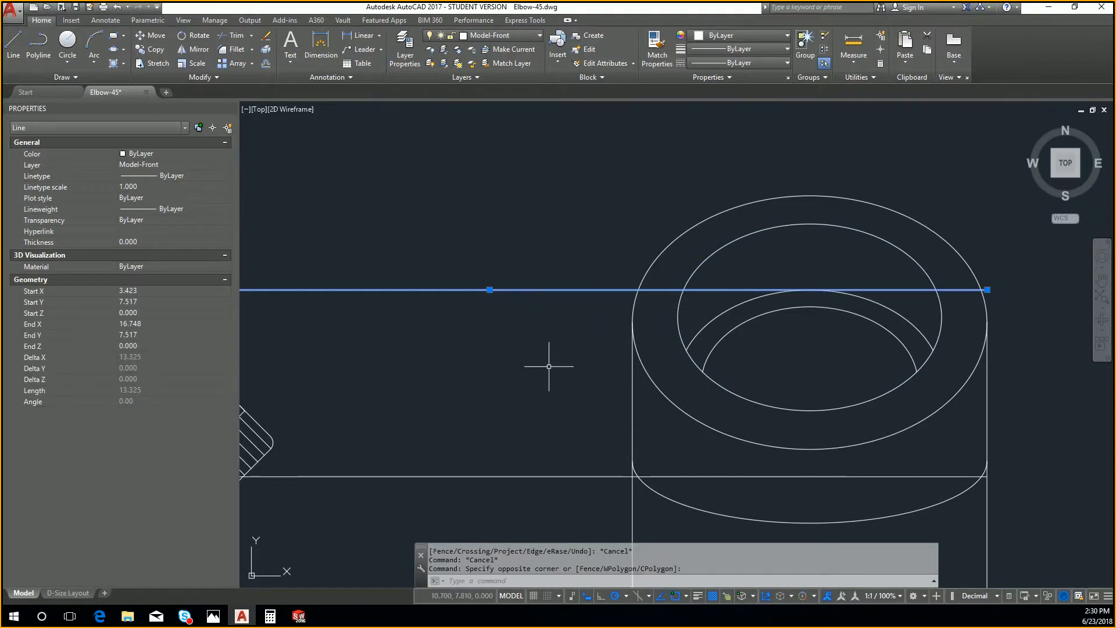
{"action": "key", "text": "Delete"}
{"action": "left_click", "coordinate": [537, 487]}
{"action": "left_click", "coordinate": [511, 436]}
{"action": "key", "text": "Delete"}
Open the hatch settings for the section view's upper hatch, check its angle, and close them without changes
{"action": "scroll", "coordinate": [523, 404], "scroll_direction": "down", "scroll_amount": 3}
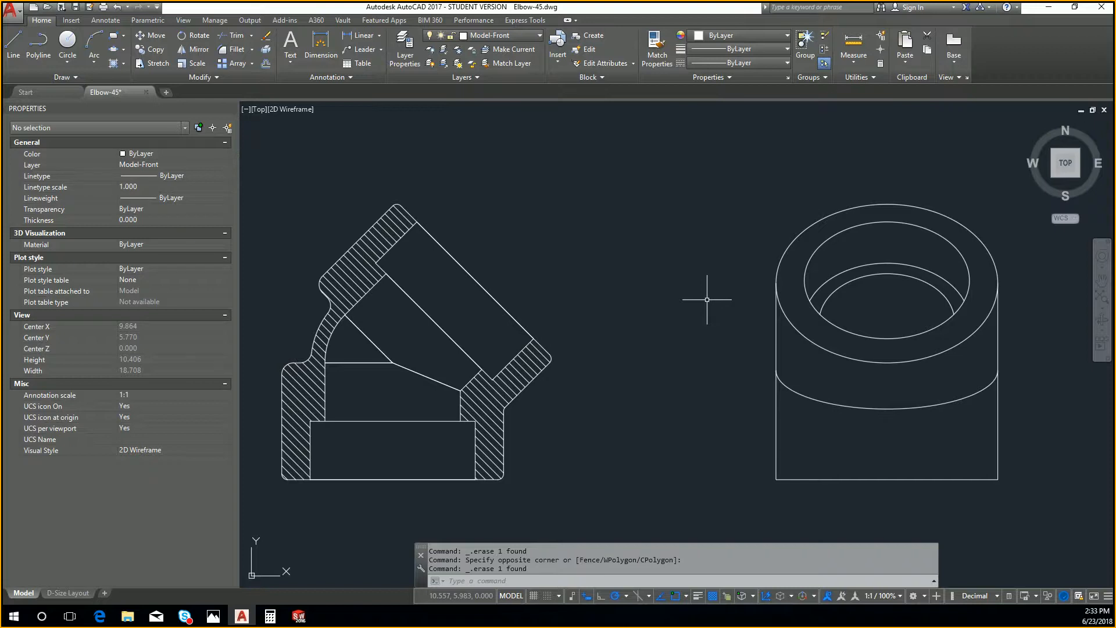
{"action": "left_click", "coordinate": [378, 249]}
{"action": "right_click", "coordinate": [377, 249]}
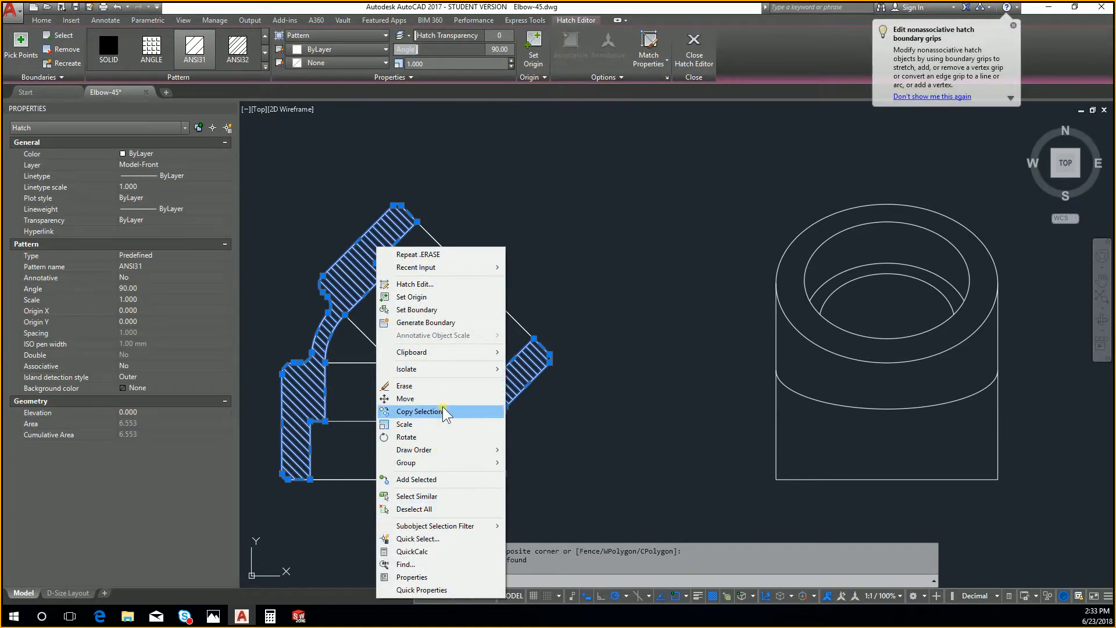
{"action": "left_click", "coordinate": [476, 283]}
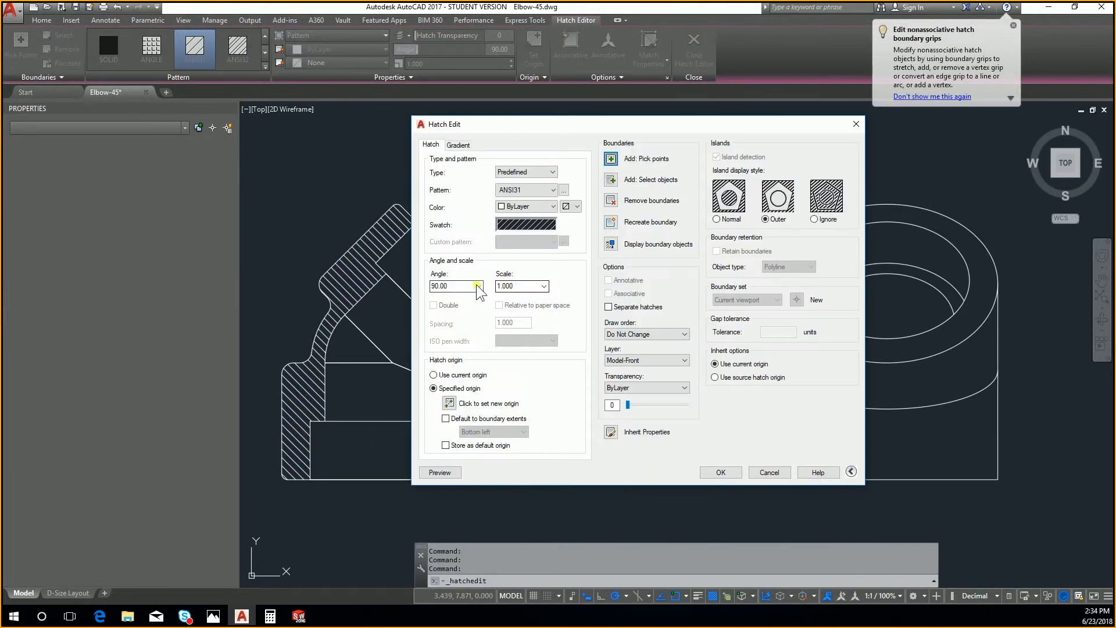
{"action": "left_click", "coordinate": [460, 291]}
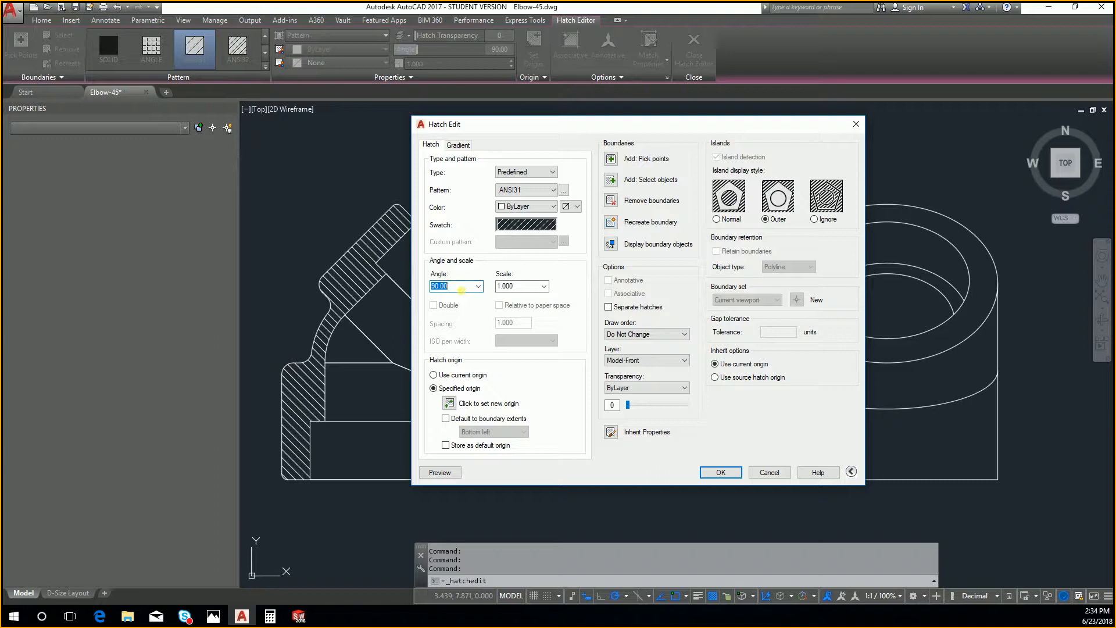
{"action": "left_click", "coordinate": [855, 125]}
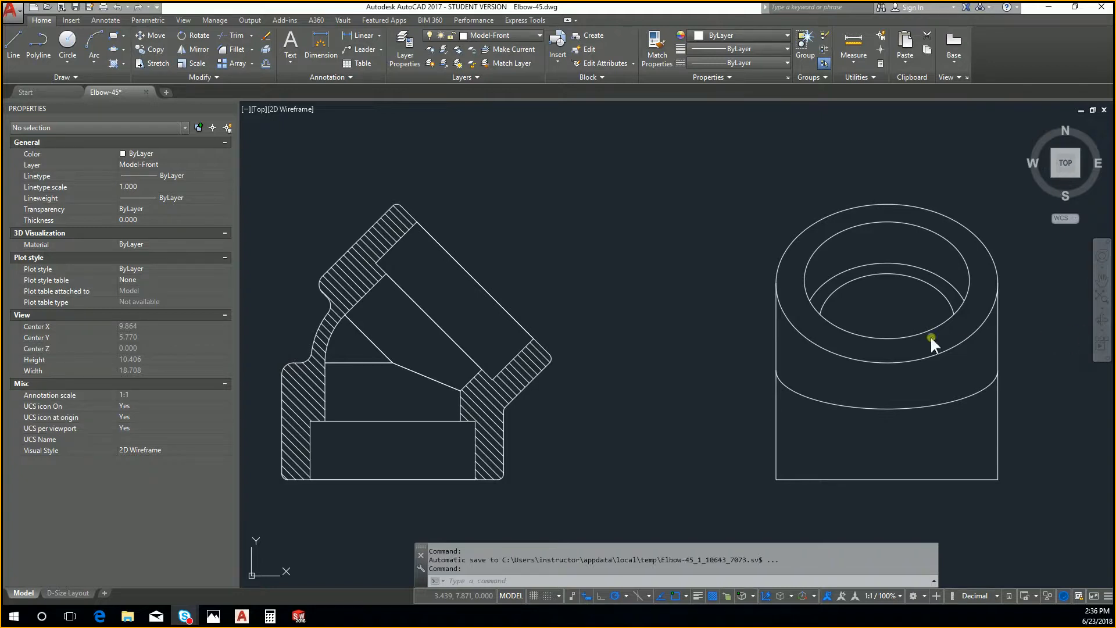
Erase the elliptical arc crossing the side view's body and project a horizontal line from the section's outer bend corner to the side view's far edge
{"action": "left_click_drag", "start_coordinate": [927, 411], "coordinate": [892, 377]}
{"action": "key", "text": "Delete"}
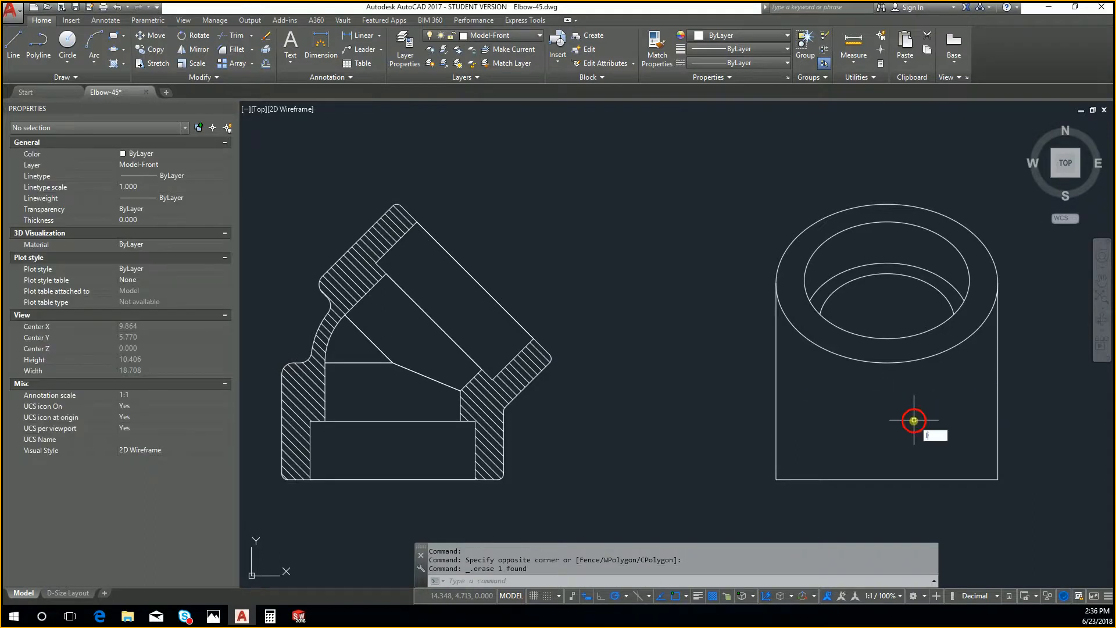
{"action": "type", "text": "l"}
{"action": "key", "text": "Return"}
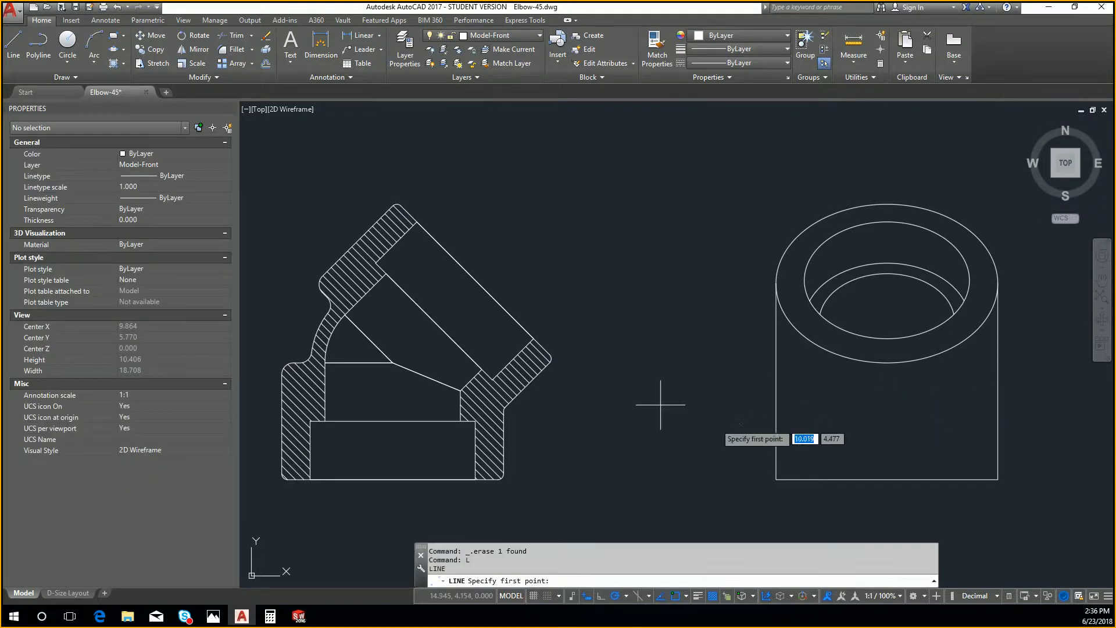
{"action": "left_click", "coordinate": [505, 410]}
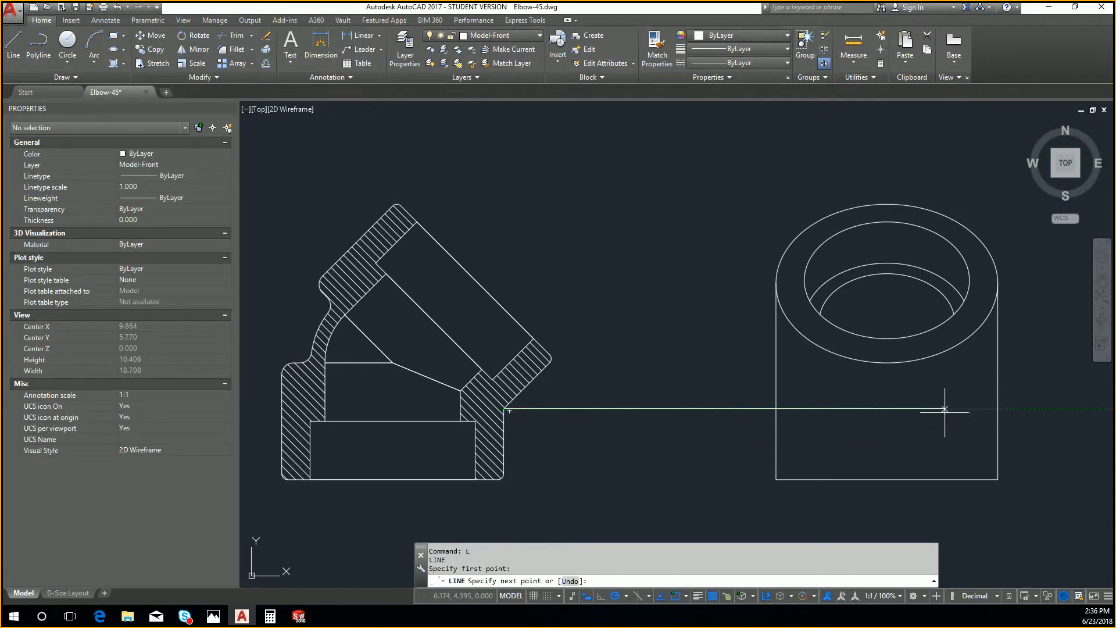
{"action": "left_click", "coordinate": [999, 410]}
{"action": "key", "text": "Return"}
Project a horizontal line from the fillet below the angled socket's upper shoulder across to the side view's far vertical edge
{"action": "key", "text": "Return"}
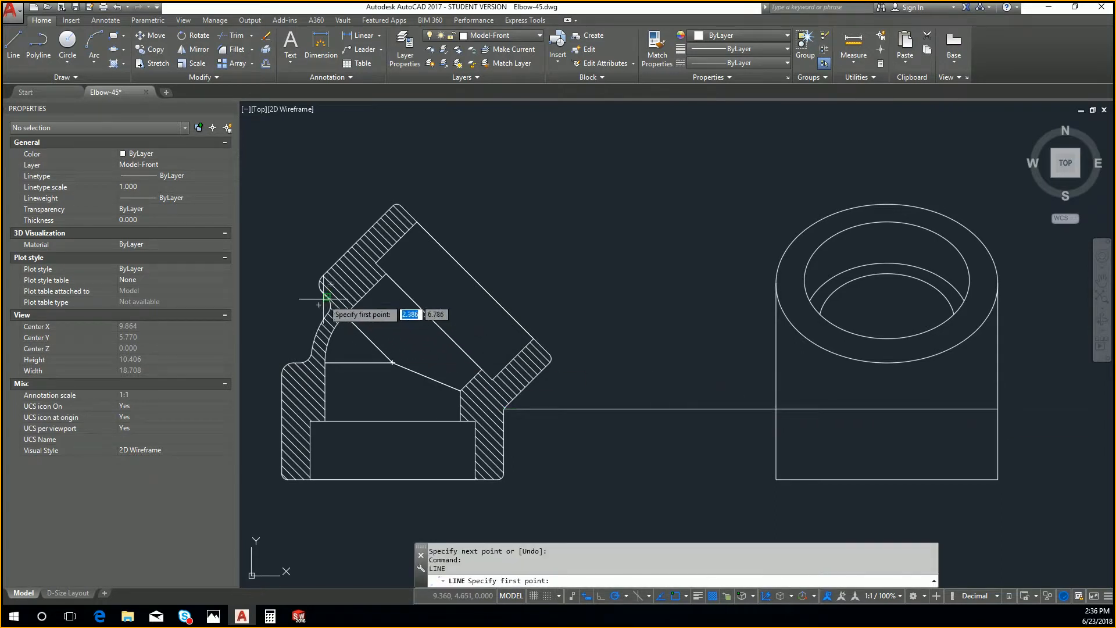
{"action": "scroll", "coordinate": [321, 296], "scroll_direction": "up", "scroll_amount": 8}
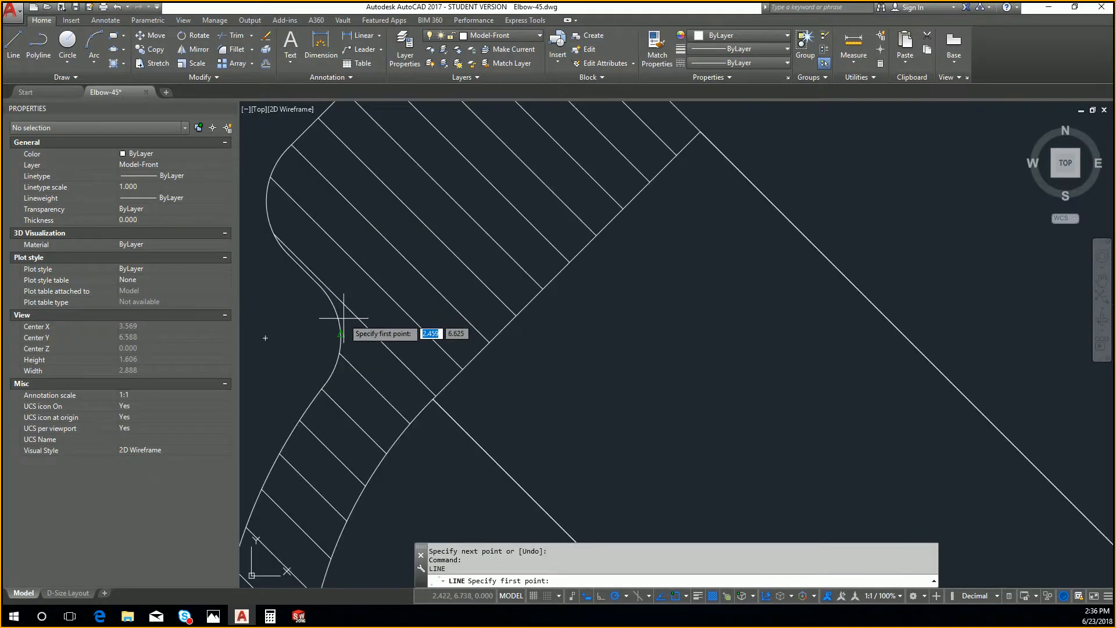
{"action": "left_click", "coordinate": [319, 293]}
{"action": "scroll", "coordinate": [319, 293], "scroll_direction": "down", "scroll_amount": 8}
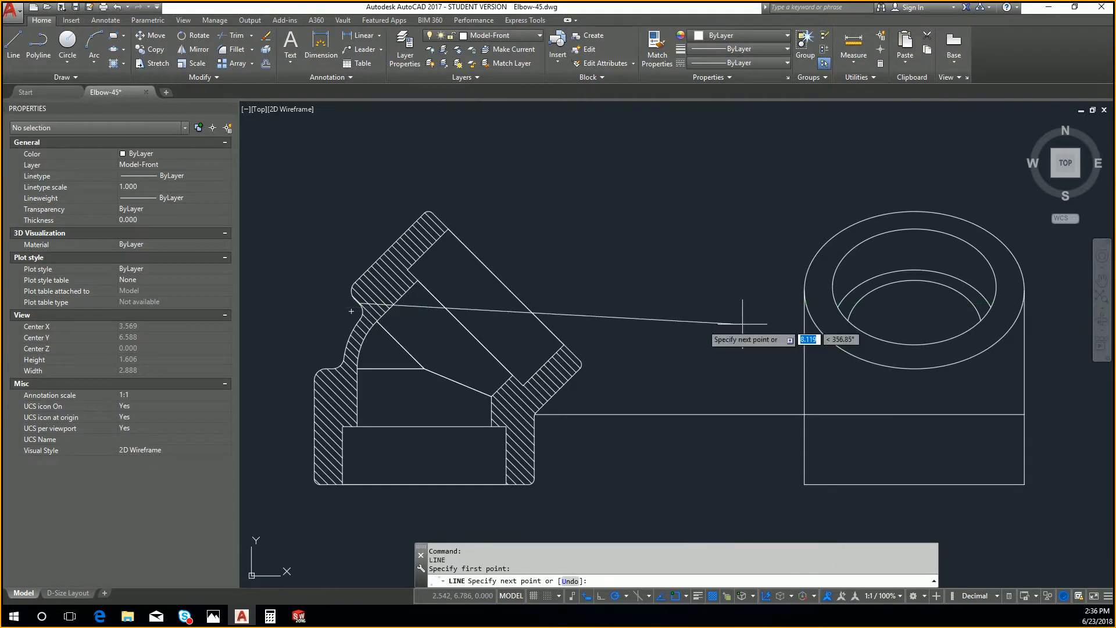
{"action": "scroll", "coordinate": [1026, 306], "scroll_direction": "up", "scroll_amount": 3}
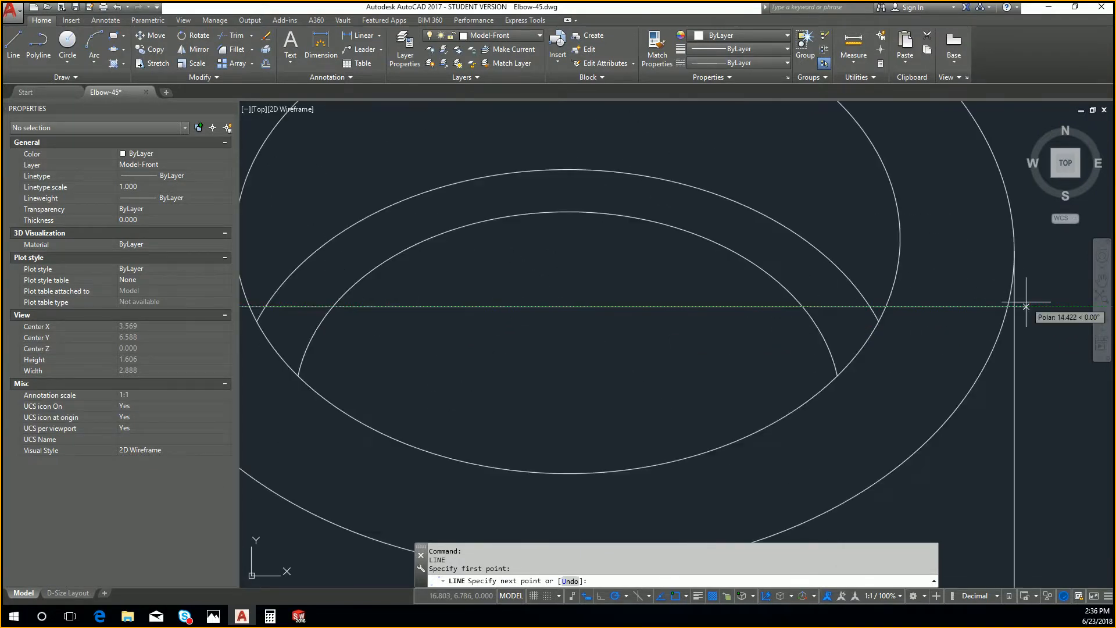
{"action": "left_click", "coordinate": [1014, 306]}
{"action": "scroll", "coordinate": [1015, 306], "scroll_direction": "down", "scroll_amount": 3}
{"action": "key", "text": "Escape"}
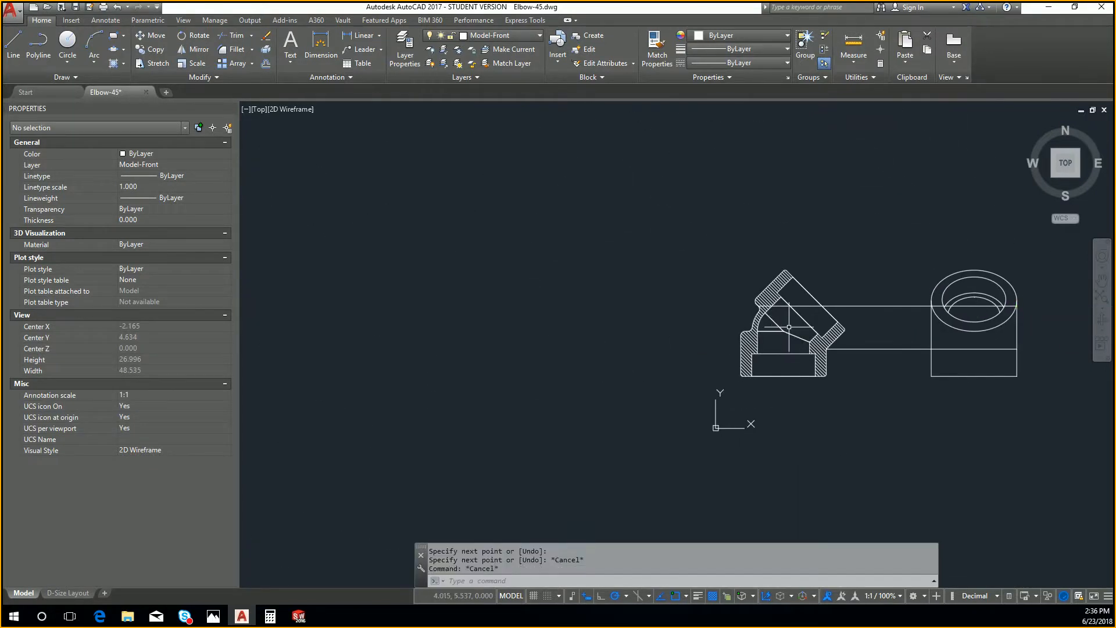
Erase the upper horizontal projection line running from the socket shoulder's fillet to the side view
{"action": "scroll", "coordinate": [789, 326], "scroll_direction": "up", "scroll_amount": 6}
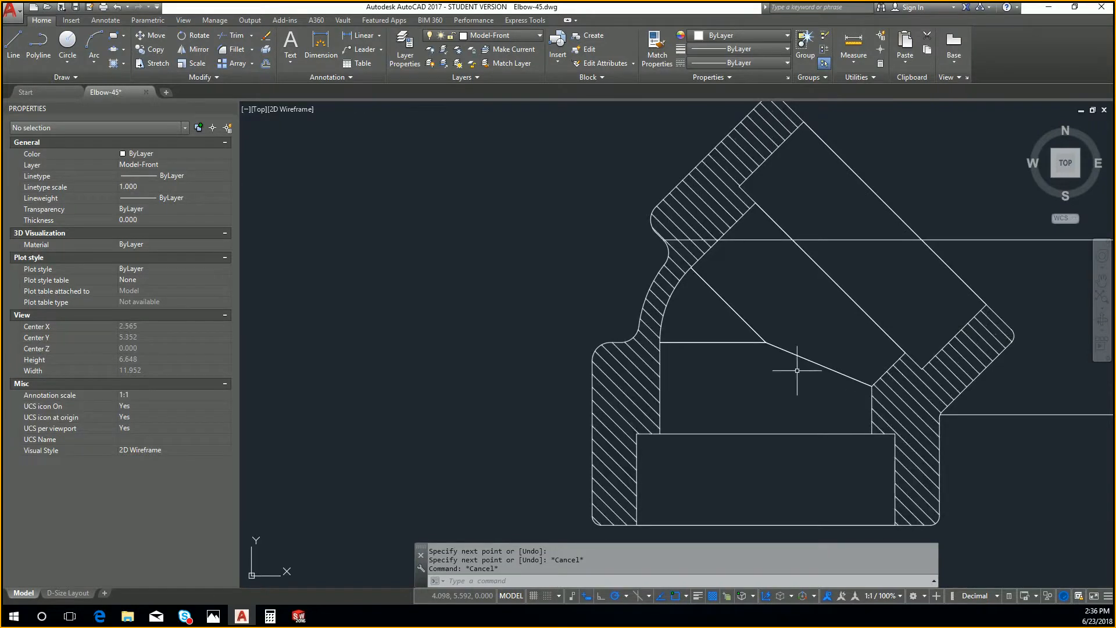
{"action": "left_click", "coordinate": [772, 239]}
{"action": "key", "text": "Delete"}
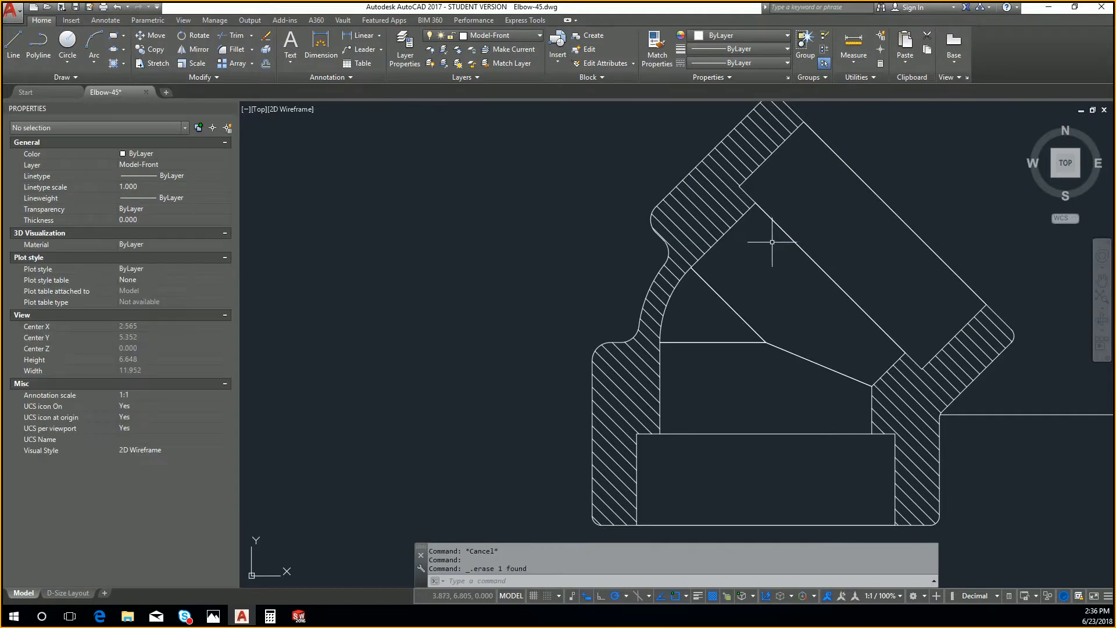
Draw a line from the section's outer bend corner across the angled socket, perpendicular to its upper outer edge
{"action": "scroll", "coordinate": [717, 324], "scroll_direction": "down", "scroll_amount": 4}
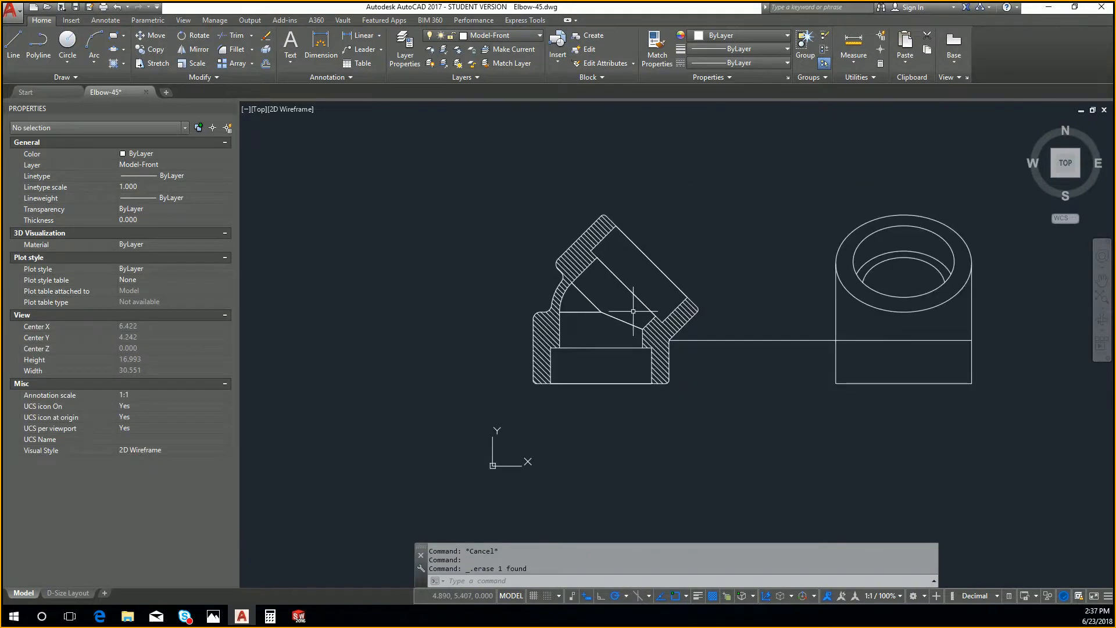
{"action": "type", "text": "L"}
{"action": "key", "text": "Return"}
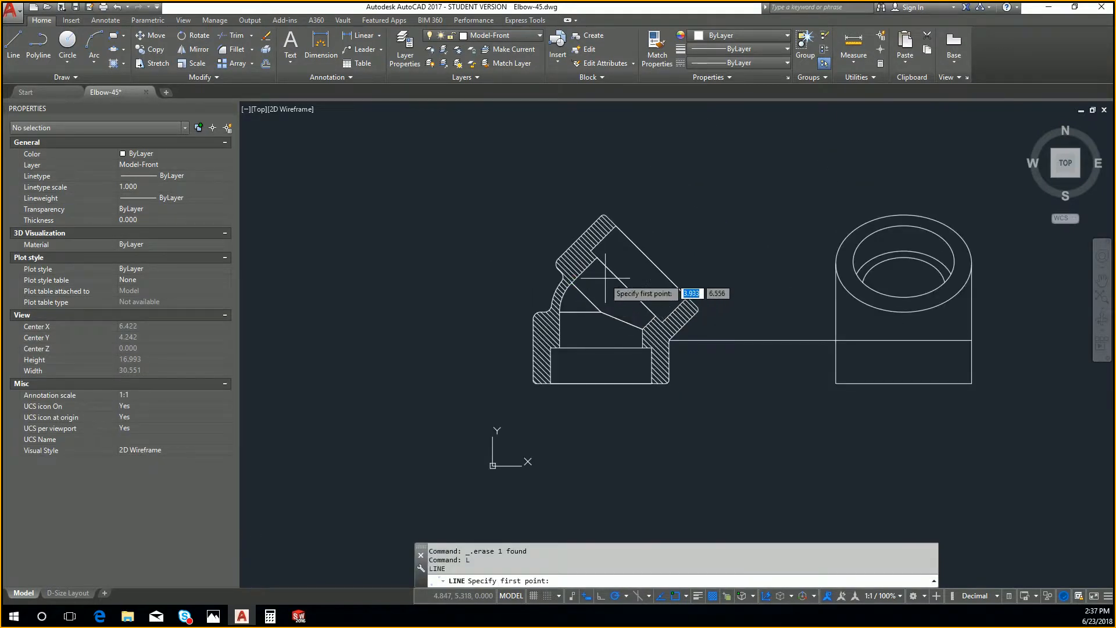
{"action": "scroll", "coordinate": [674, 340], "scroll_direction": "up", "scroll_amount": 5}
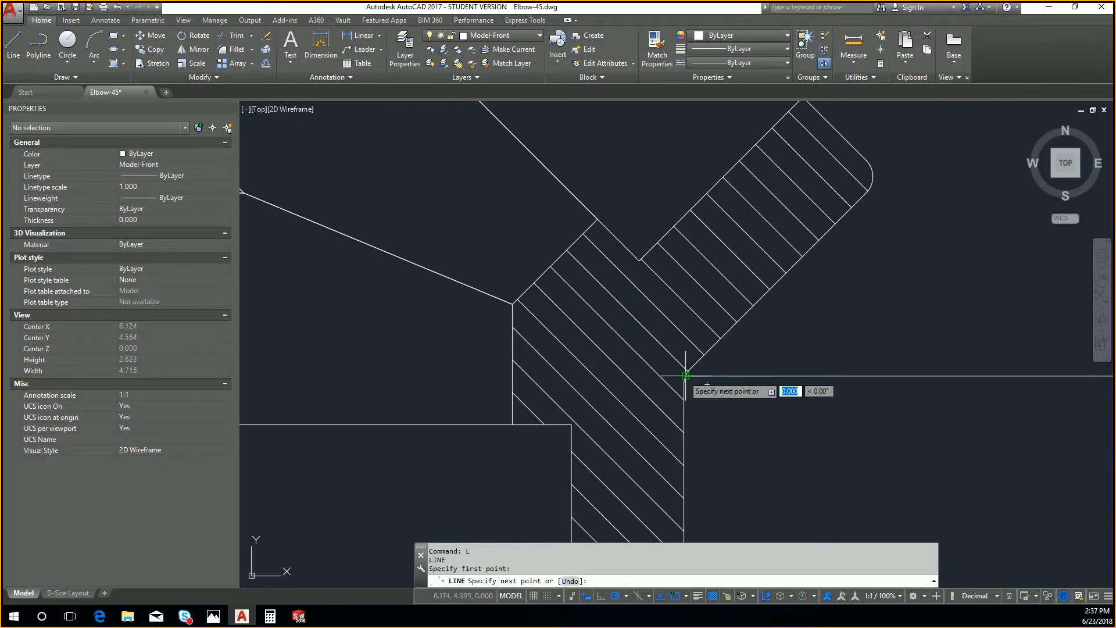
{"action": "left_click", "coordinate": [689, 375]}
{"action": "scroll", "coordinate": [688, 375], "scroll_direction": "down", "scroll_amount": 5}
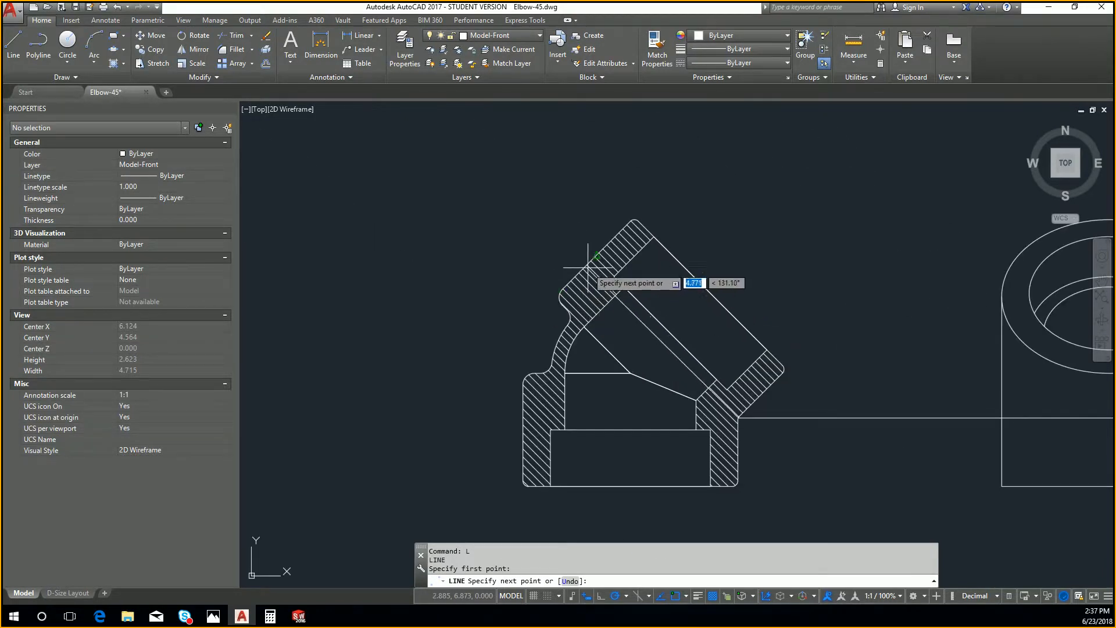
{"action": "right_click", "coordinate": [590, 267], "text": "shift"}
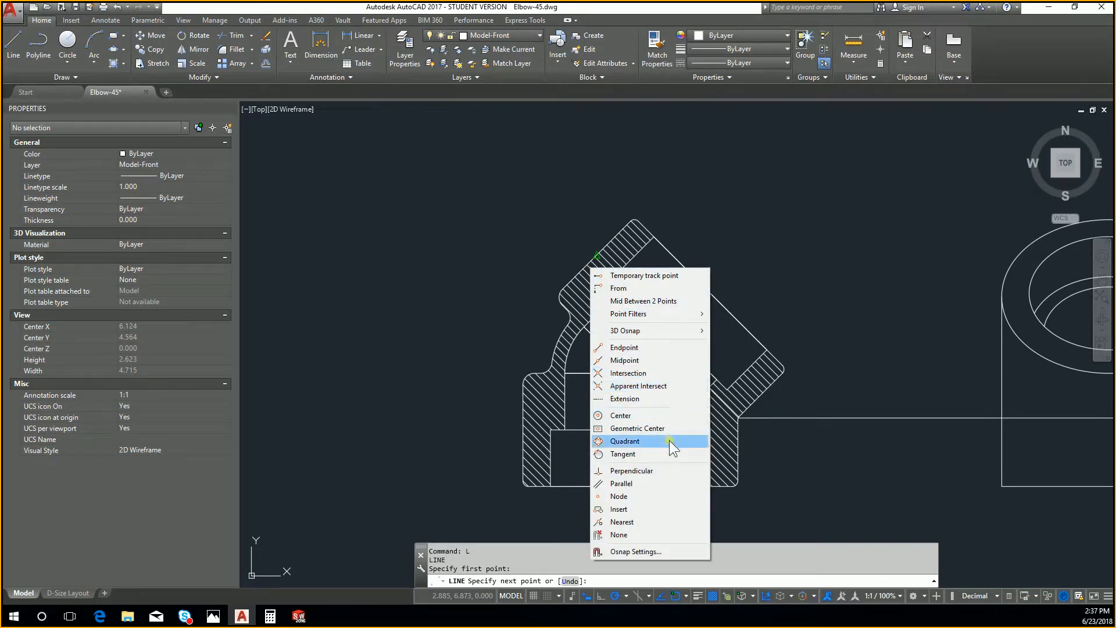
{"action": "left_click", "coordinate": [657, 454]}
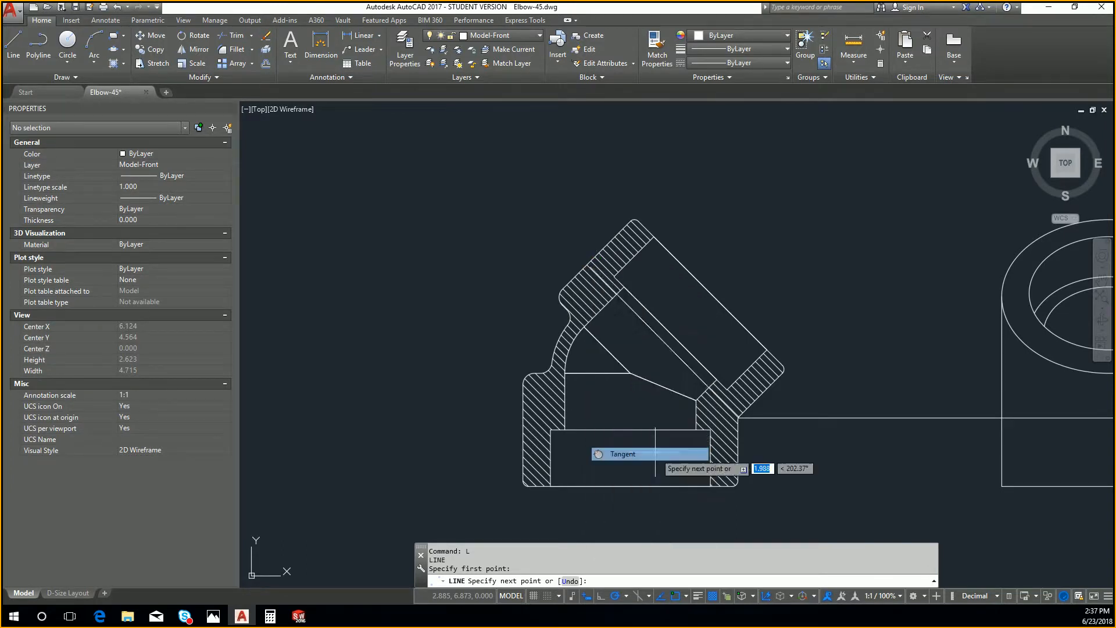
{"action": "right_click", "coordinate": [588, 263], "text": "shift"}
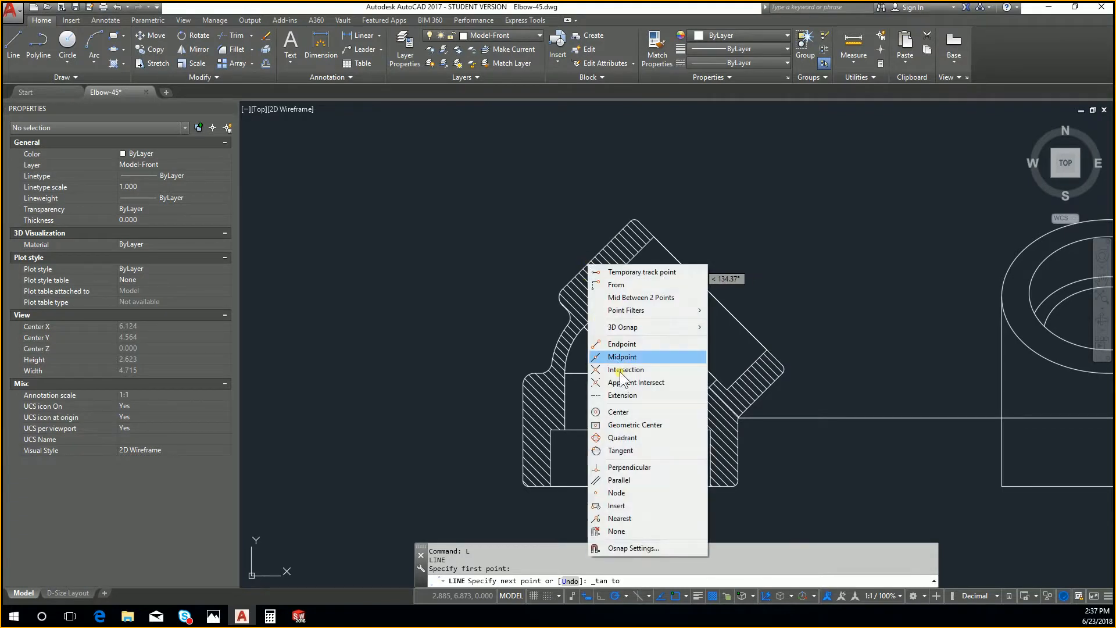
{"action": "left_click", "coordinate": [652, 468]}
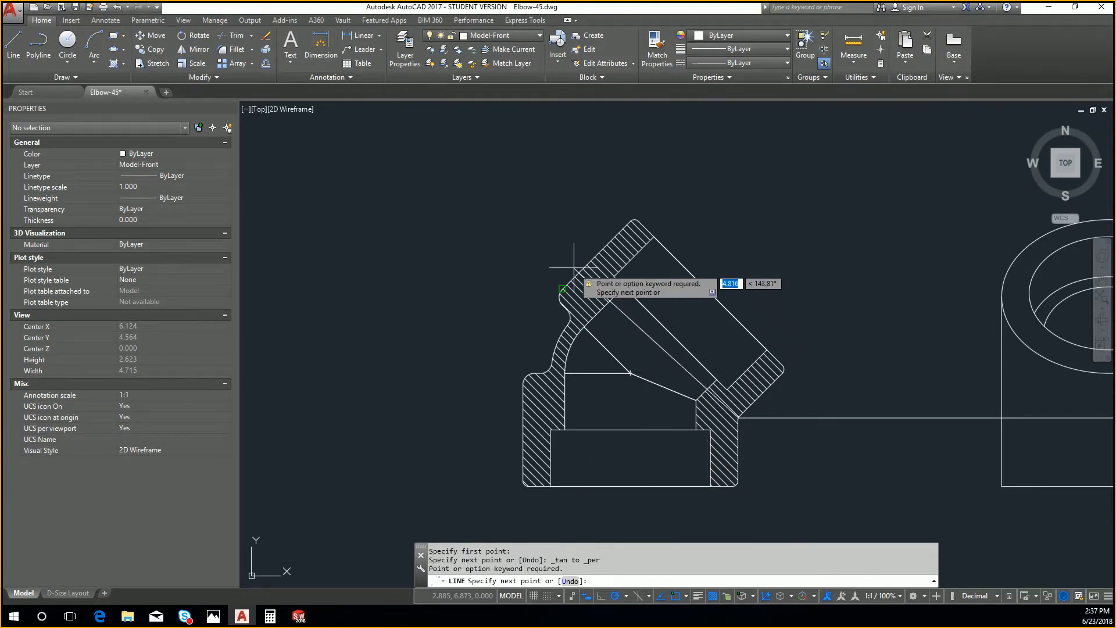
{"action": "scroll", "coordinate": [558, 262], "scroll_direction": "up", "scroll_amount": 6}
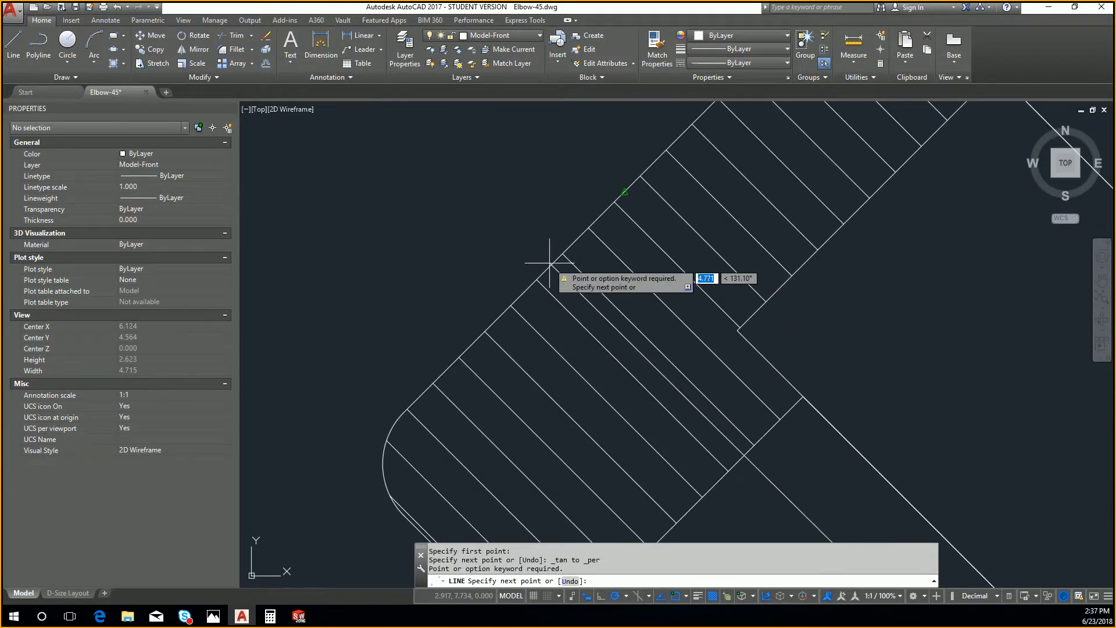
{"action": "right_click", "coordinate": [562, 255], "text": "shift"}
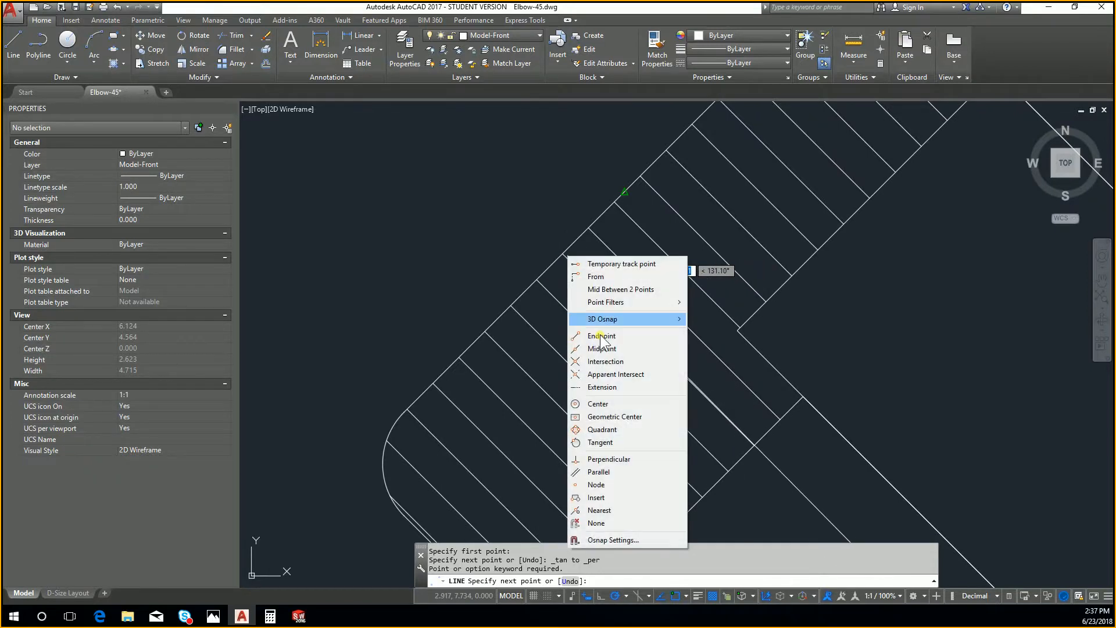
{"action": "left_click", "coordinate": [655, 467]}
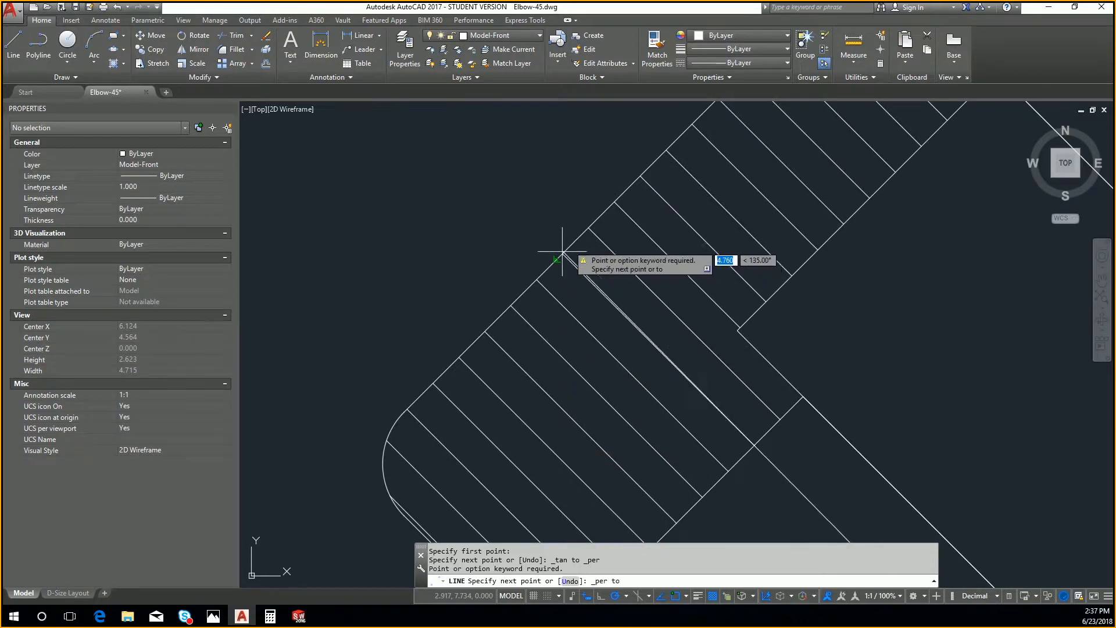
{"action": "key", "text": "Escape"}
{"action": "scroll", "coordinate": [556, 250], "scroll_direction": "down", "scroll_amount": 4}
{"action": "key", "text": "Escape"}
Project a horizontal line from the upper end of the perpendicular line across to the side view's far vertical edge
{"action": "middle_click_drag", "start_coordinate": [704, 408], "coordinate": [598, 358]}
{"action": "type", "text": "L"}
{"action": "key", "text": "Return"}
{"action": "scroll", "coordinate": [491, 196], "scroll_direction": "up", "scroll_amount": 4}
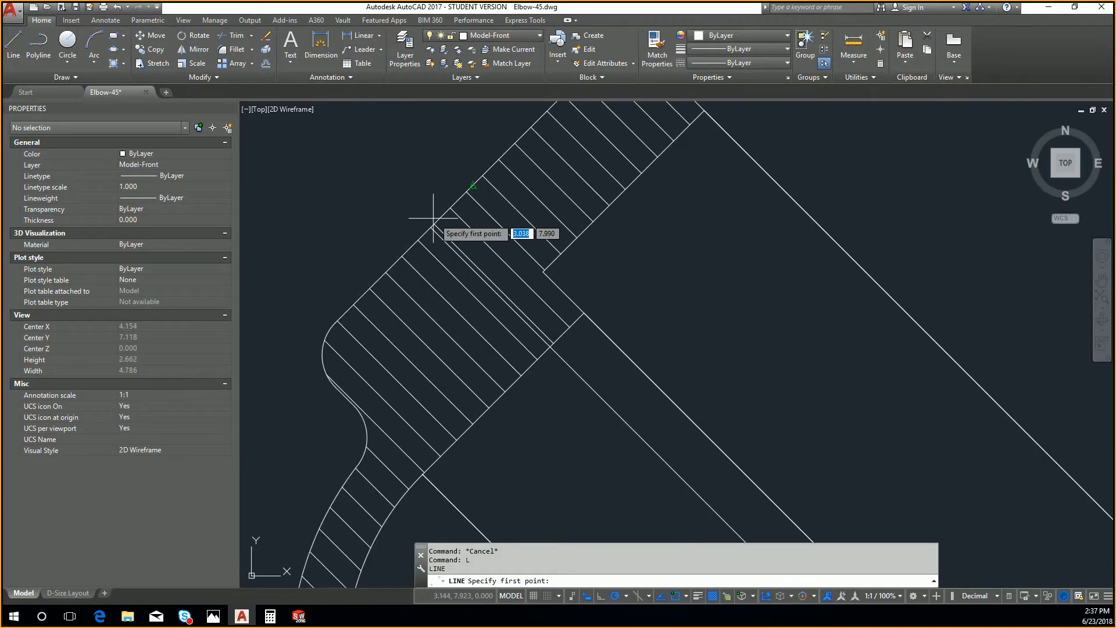
{"action": "left_click", "coordinate": [437, 229]}
{"action": "scroll", "coordinate": [543, 231], "scroll_direction": "down", "scroll_amount": 8}
{"action": "middle_click_drag", "start_coordinate": [543, 231], "coordinate": [437, 231]}
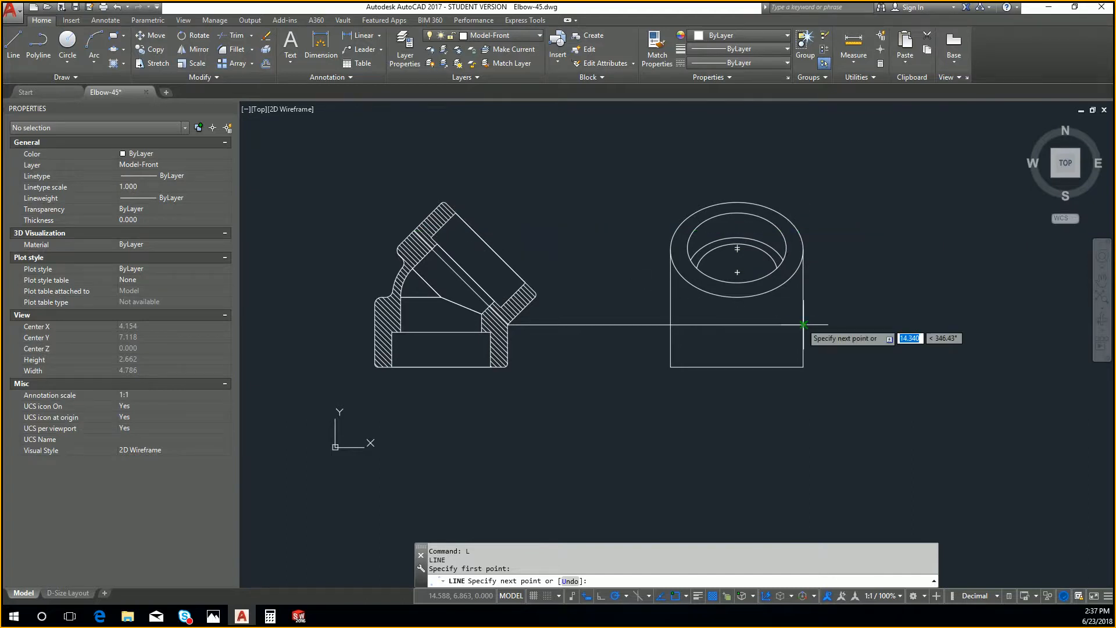
{"action": "left_click", "coordinate": [804, 231]}
{"action": "key", "text": "Return"}
{"action": "key", "text": "Return"}
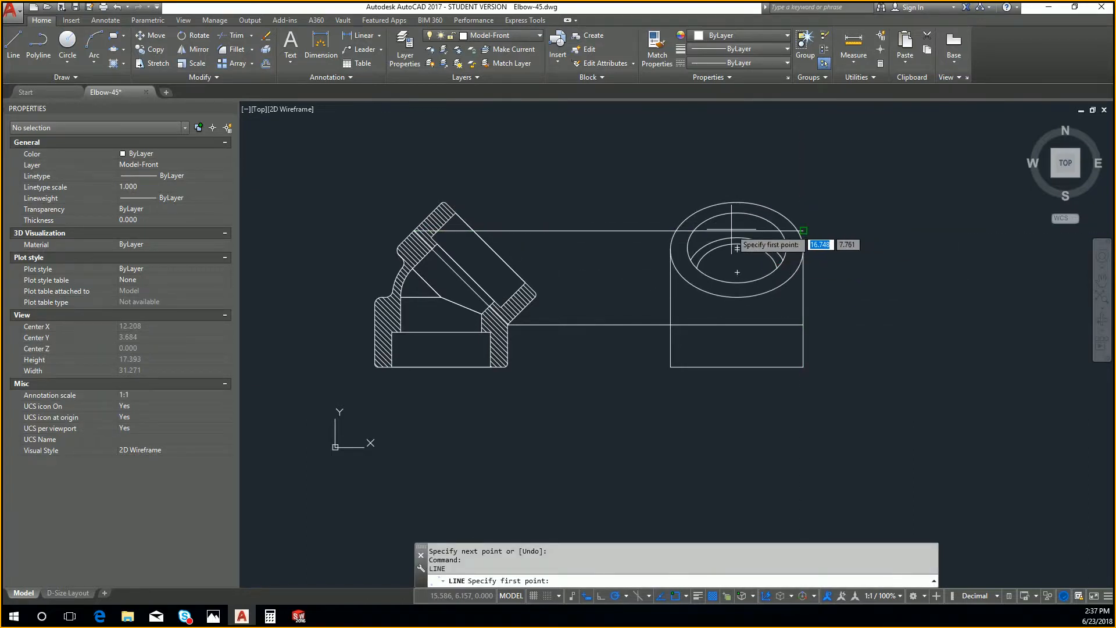
{"action": "key", "text": "Escape"}
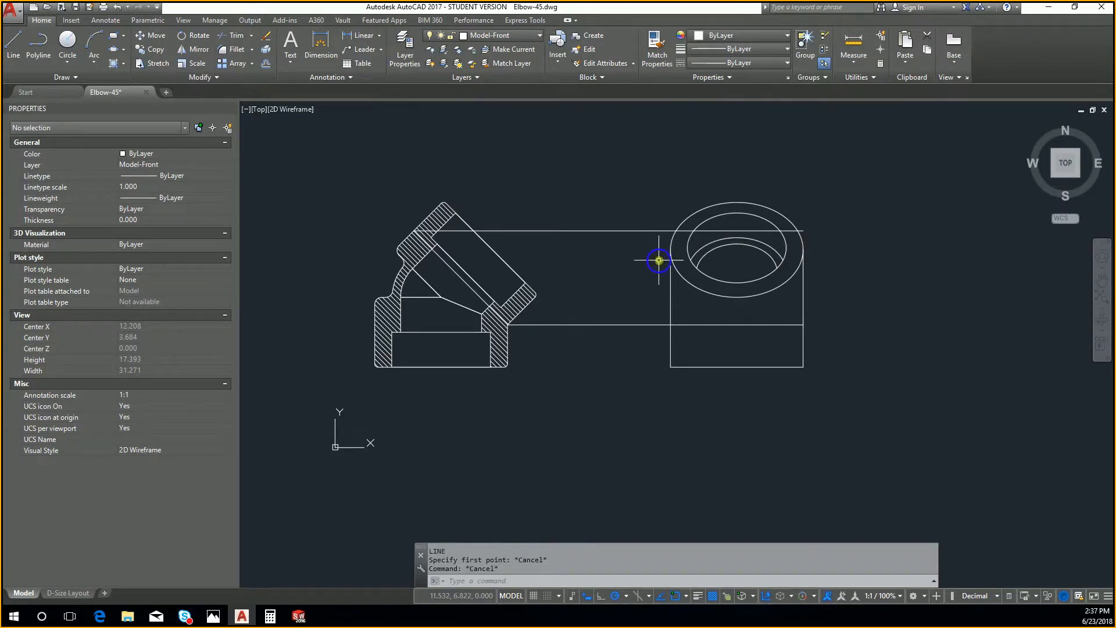
Draw vertical lines along both sides of the side view, joining the two horizontal projection lines into a rectangle
{"action": "type", "text": "l"}
{"action": "key", "text": "Return"}
{"action": "left_click", "coordinate": [670, 325]}
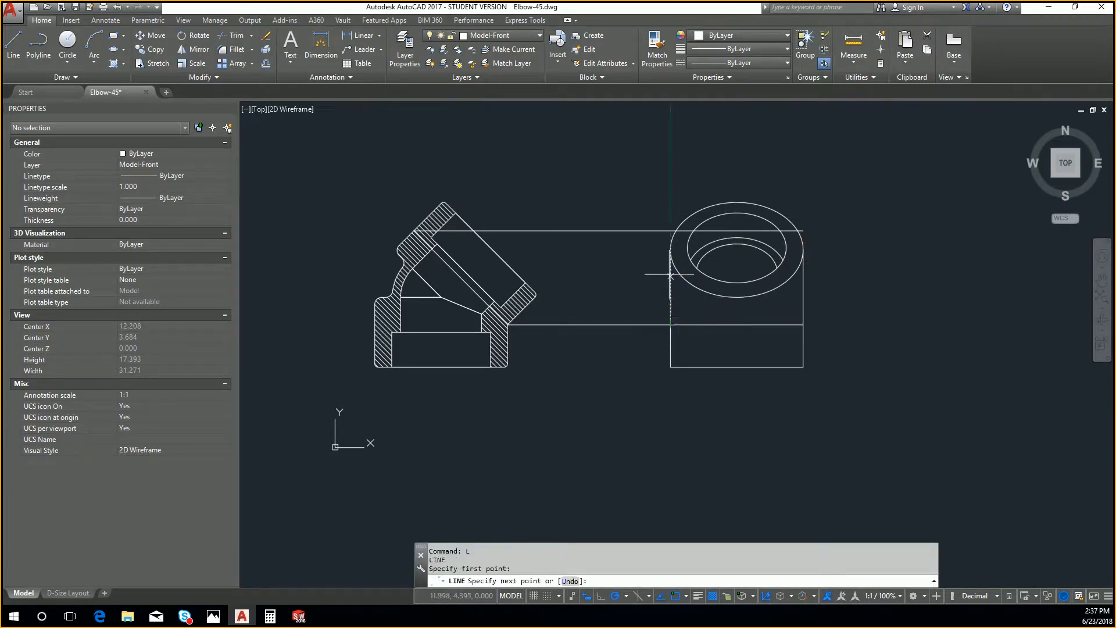
{"action": "left_click", "coordinate": [671, 230]}
{"action": "key", "text": "Return"}
{"action": "key", "text": "Return"}
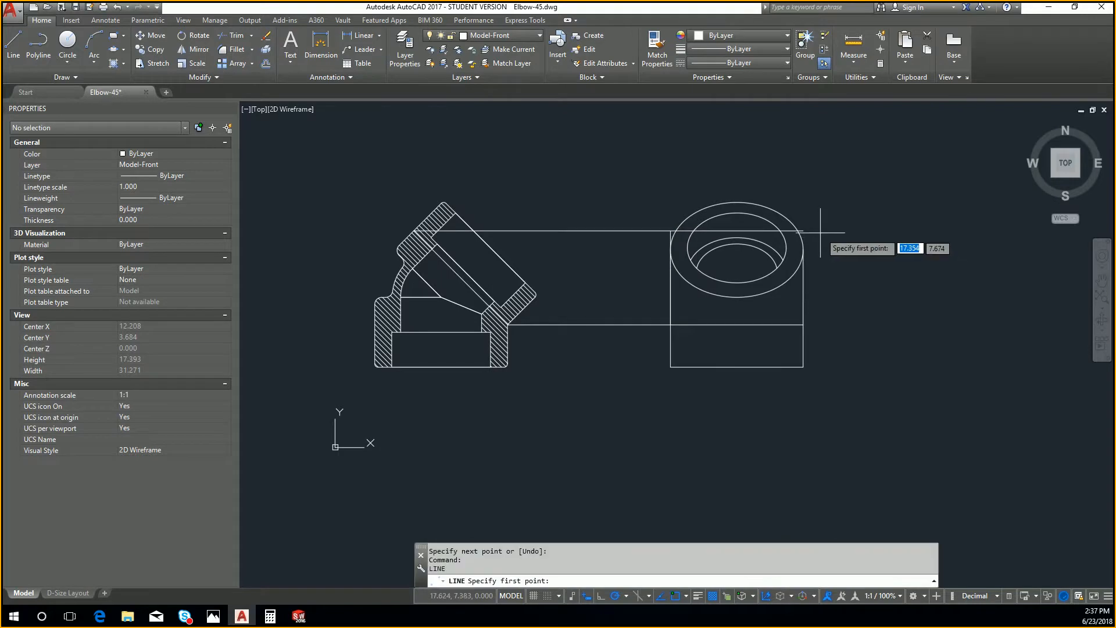
{"action": "left_click", "coordinate": [803, 230]}
{"action": "left_click", "coordinate": [803, 324]}
{"action": "key", "text": "Escape"}
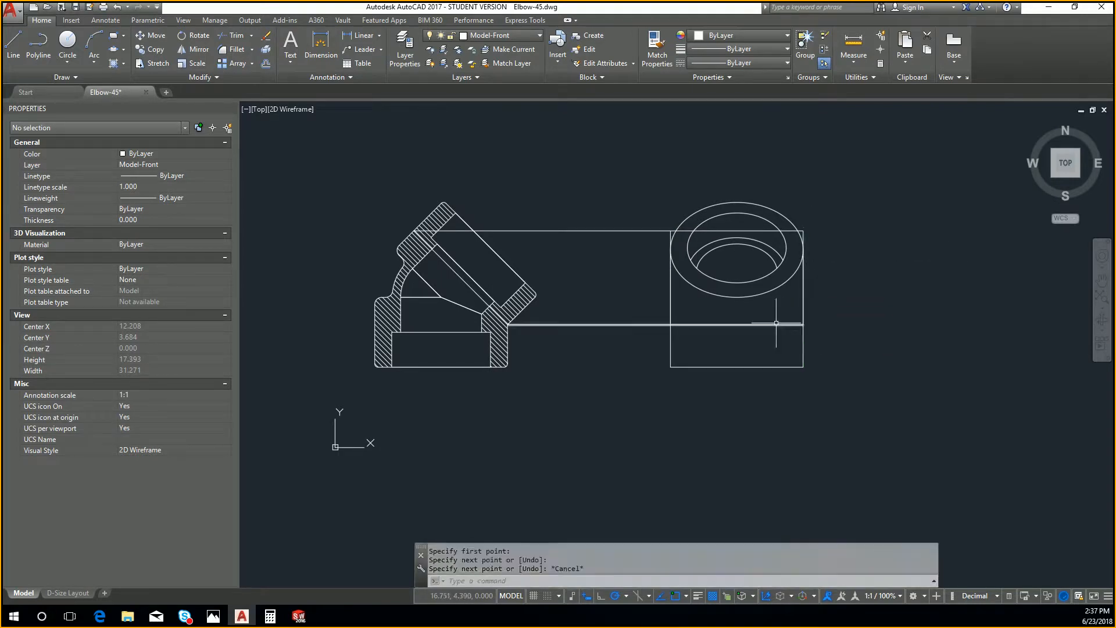
Trim both horizontal projection lines back to the rectangle's near side, removing the portions between the two views
{"action": "type", "text": "tr"}
{"action": "key", "text": "Return"}
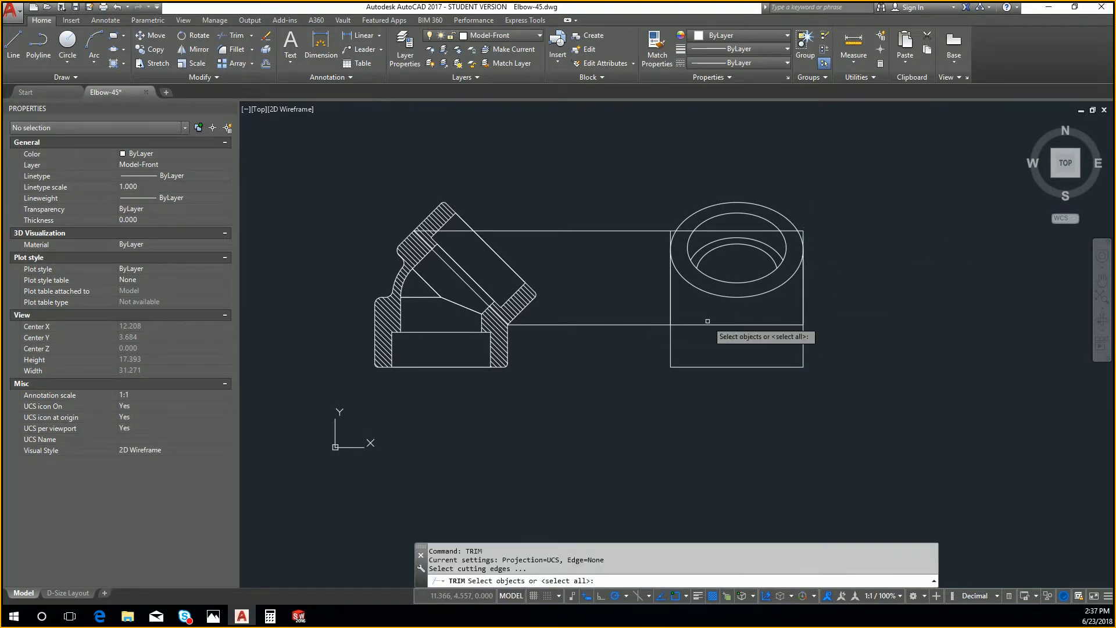
{"action": "left_click", "coordinate": [671, 314]}
{"action": "key", "text": "Return"}
{"action": "left_click", "coordinate": [641, 344]}
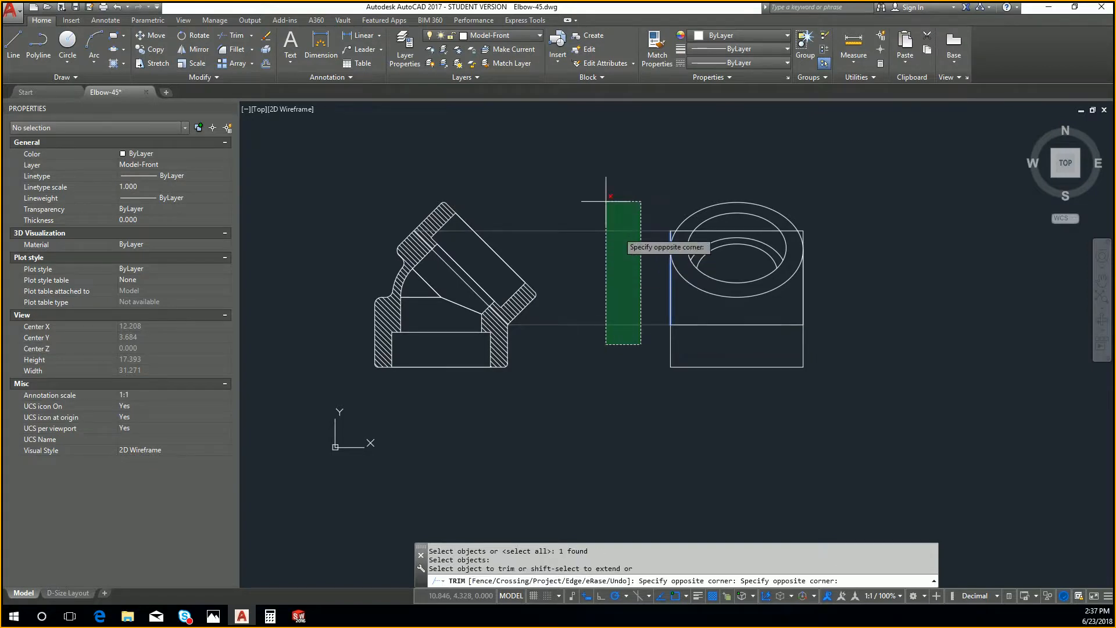
{"action": "left_click", "coordinate": [607, 202]}
{"action": "key", "text": "Escape"}
Draw a vertical line through the construction rectangle, joining the midpoints of its upper and lower edges
{"action": "type", "text": "l"}
{"action": "key", "text": "Return"}
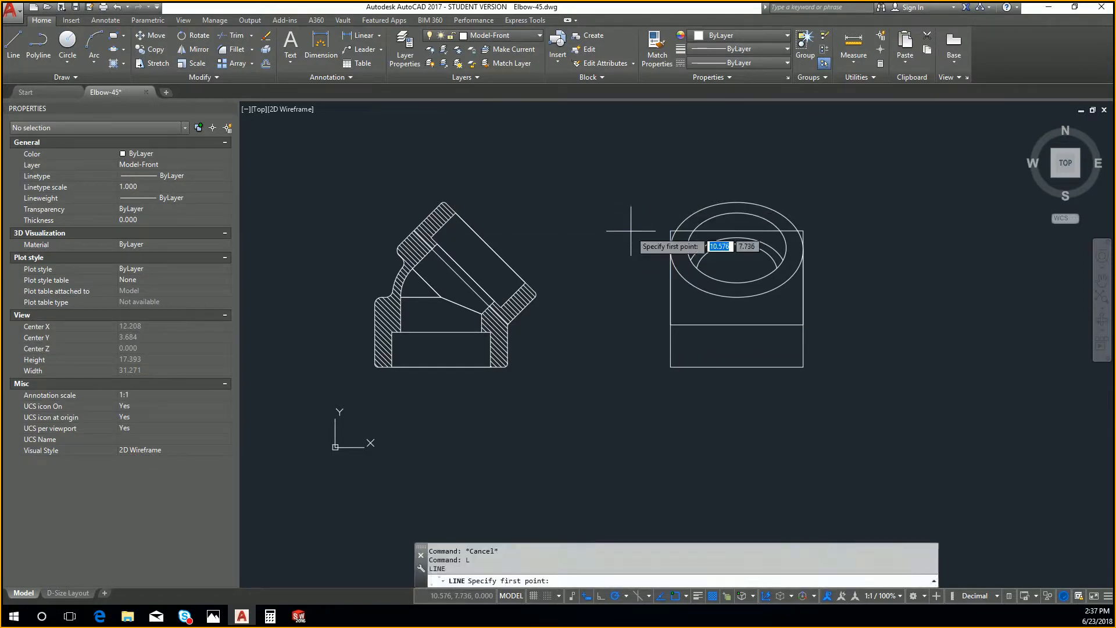
{"action": "left_click", "coordinate": [737, 231]}
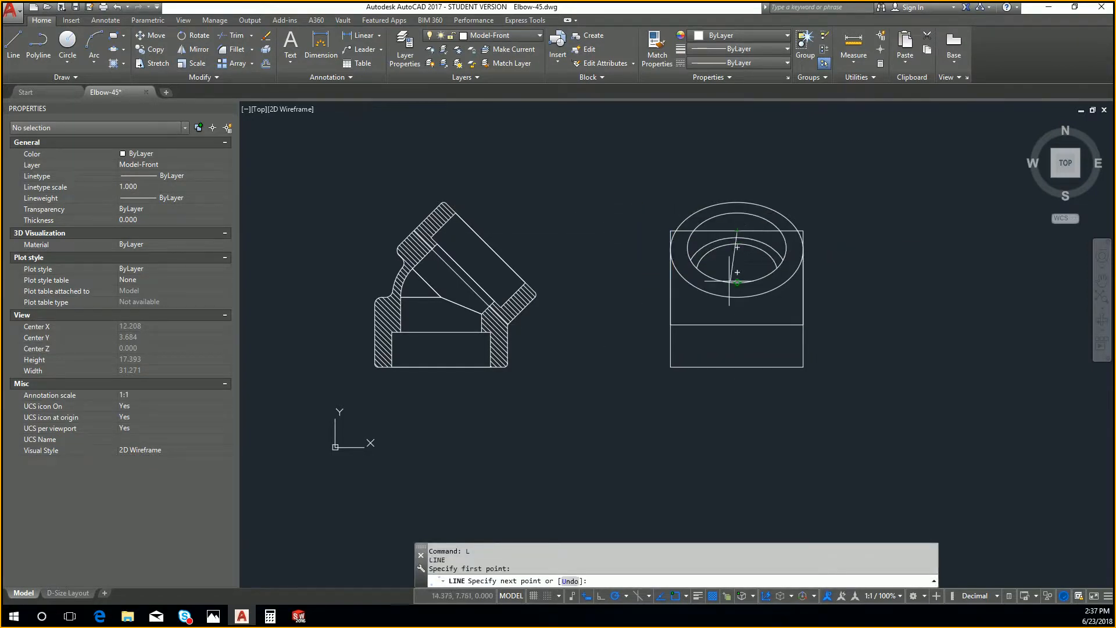
{"action": "left_click", "coordinate": [738, 324]}
{"action": "key", "text": "Return"}
Draw a horizontal line through the construction rectangle, joining the midpoints of its two vertical sides
{"action": "key", "text": "Return"}
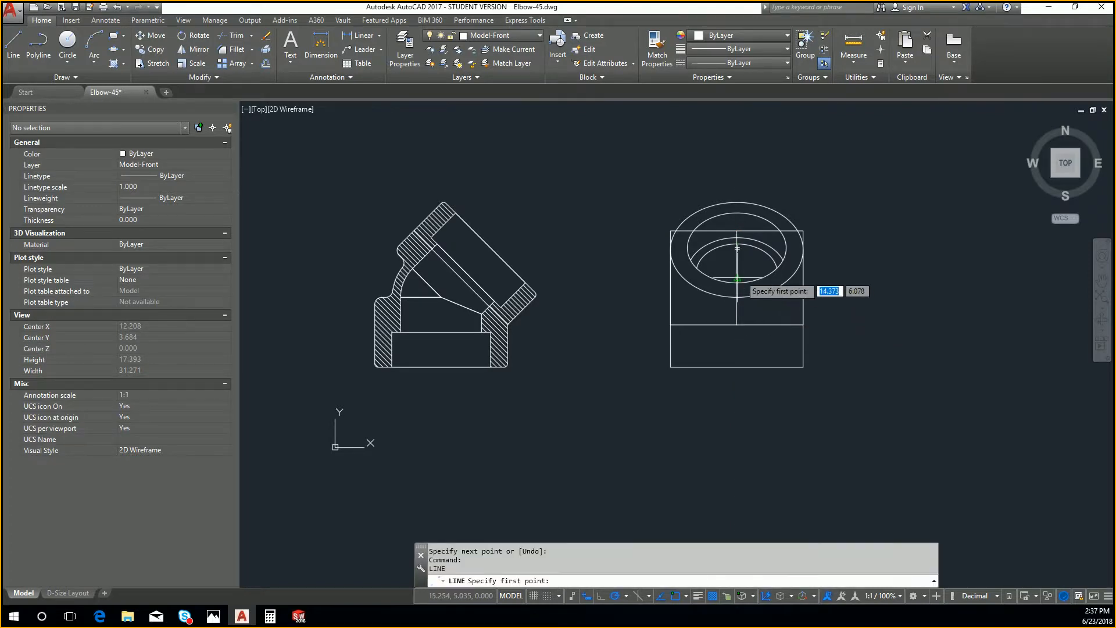
{"action": "left_click", "coordinate": [671, 277]}
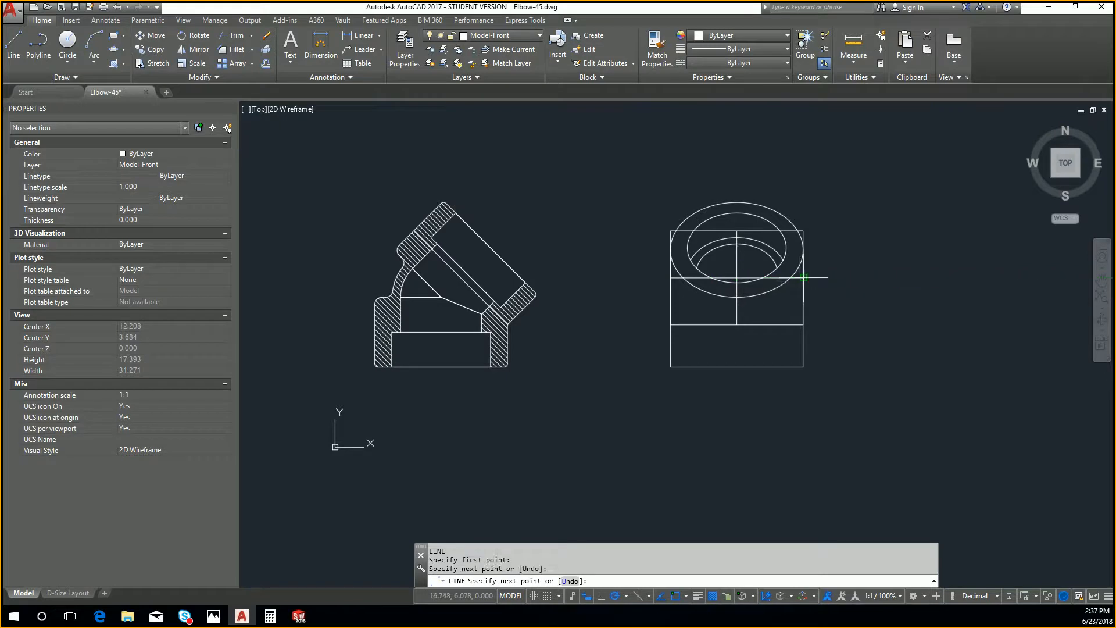
{"action": "left_click", "coordinate": [804, 278]}
{"action": "key", "text": "Escape"}
{"action": "key", "text": "Escape"}
{"action": "key", "text": "Escape"}
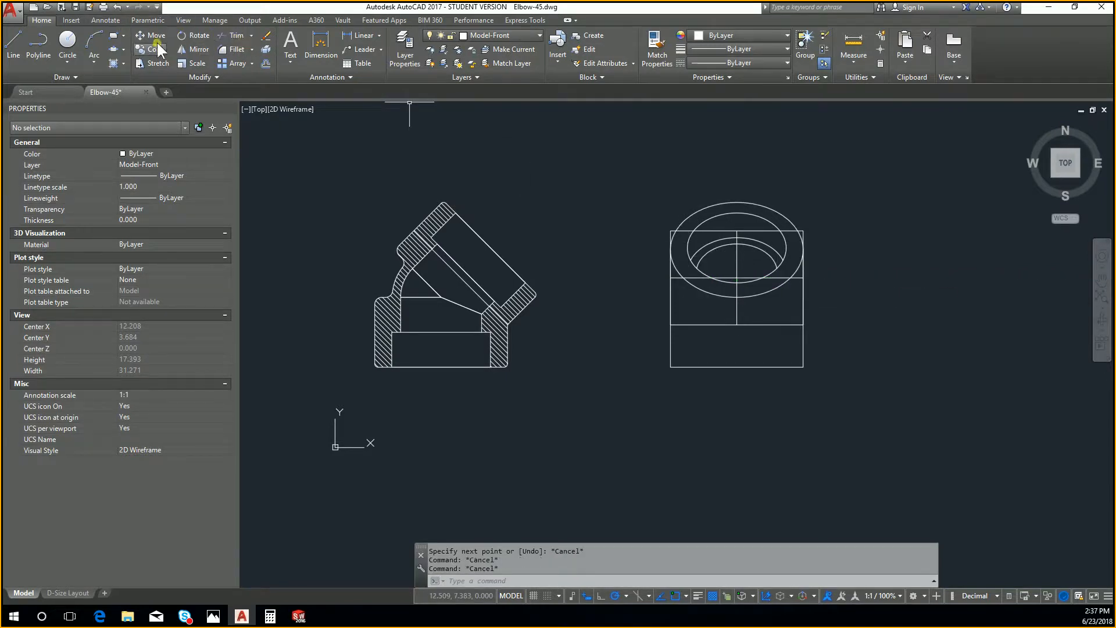
Draw an ellipse inside the construction rectangle, spanning its full width through the side midpoints and reaching the midpoint of its upper edge
{"action": "left_click", "coordinate": [122, 52]}
{"action": "left_click", "coordinate": [134, 89]}
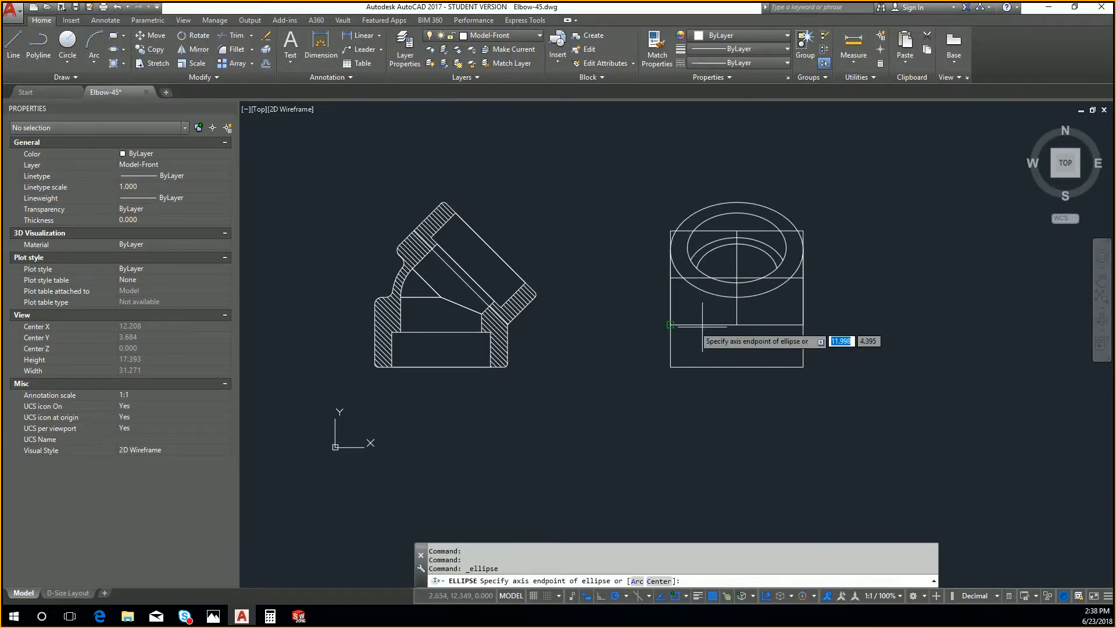
{"action": "left_click", "coordinate": [672, 277]}
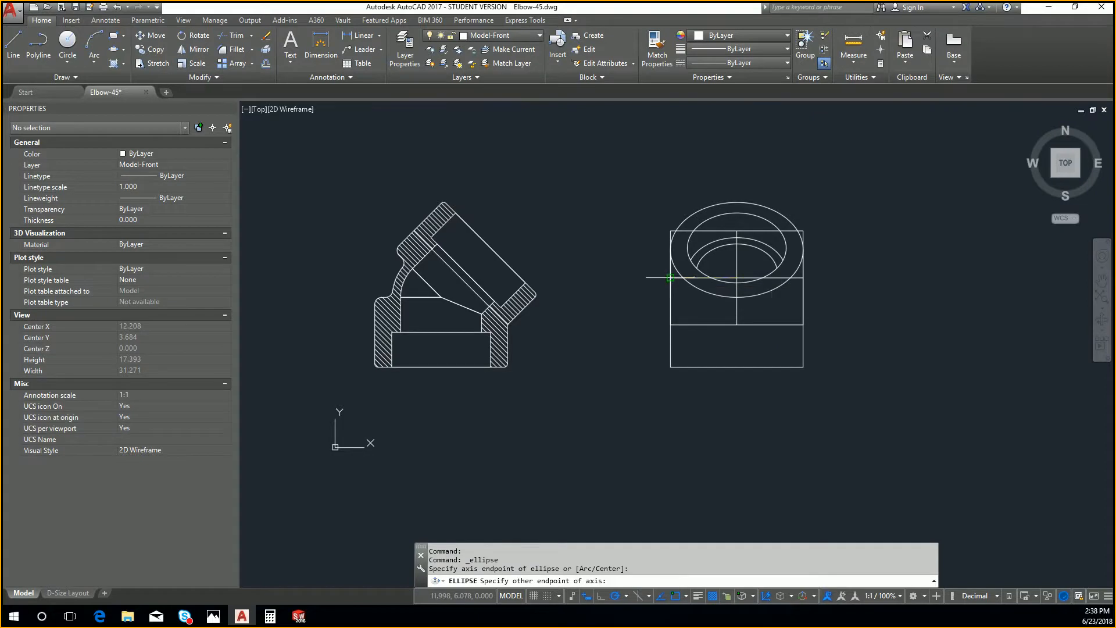
{"action": "left_click", "coordinate": [804, 278]}
{"action": "left_click", "coordinate": [737, 231]}
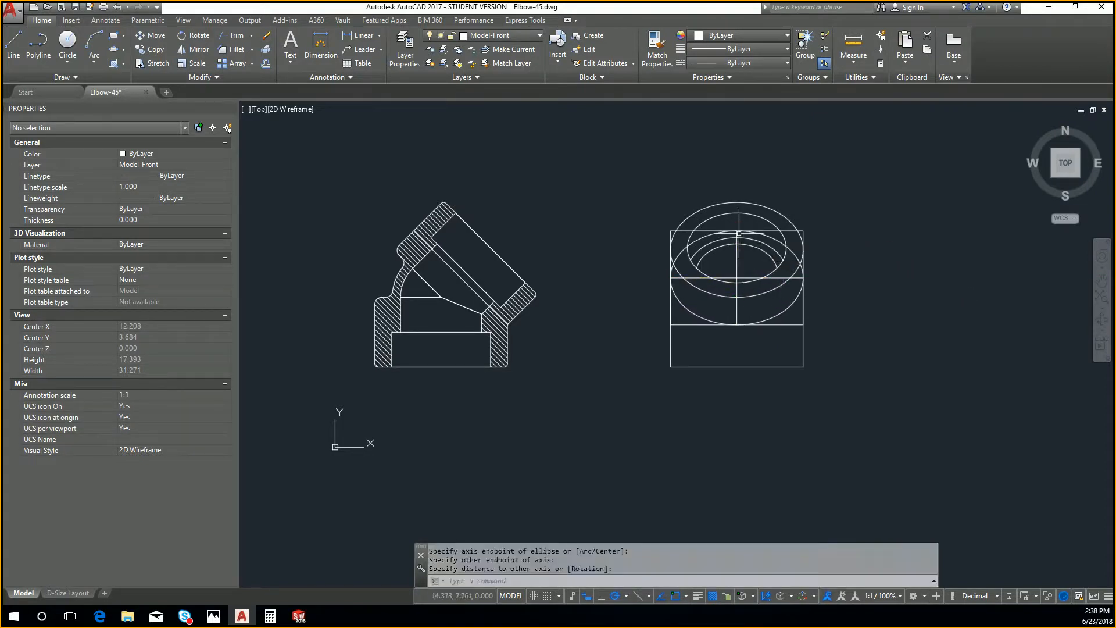
{"action": "key", "text": "Escape"}
{"action": "key", "text": "Escape"}
{"action": "key", "text": "Escape"}
{"action": "type", "text": "trim"}
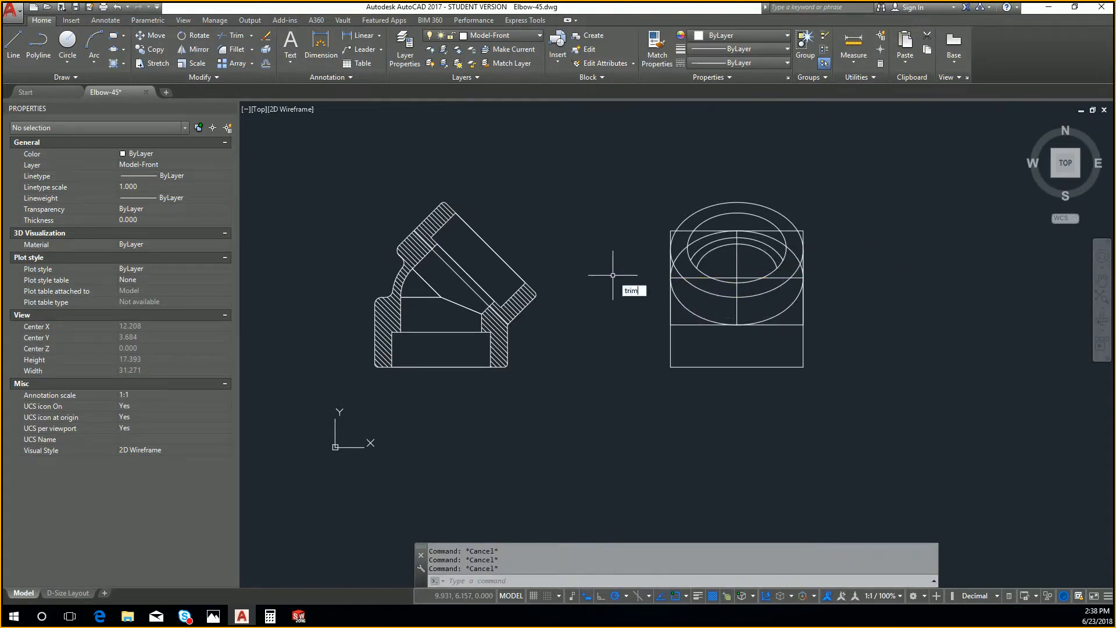
{"action": "key", "text": "Return"}
{"action": "scroll", "coordinate": [700, 303], "scroll_direction": "up", "scroll_amount": 5}
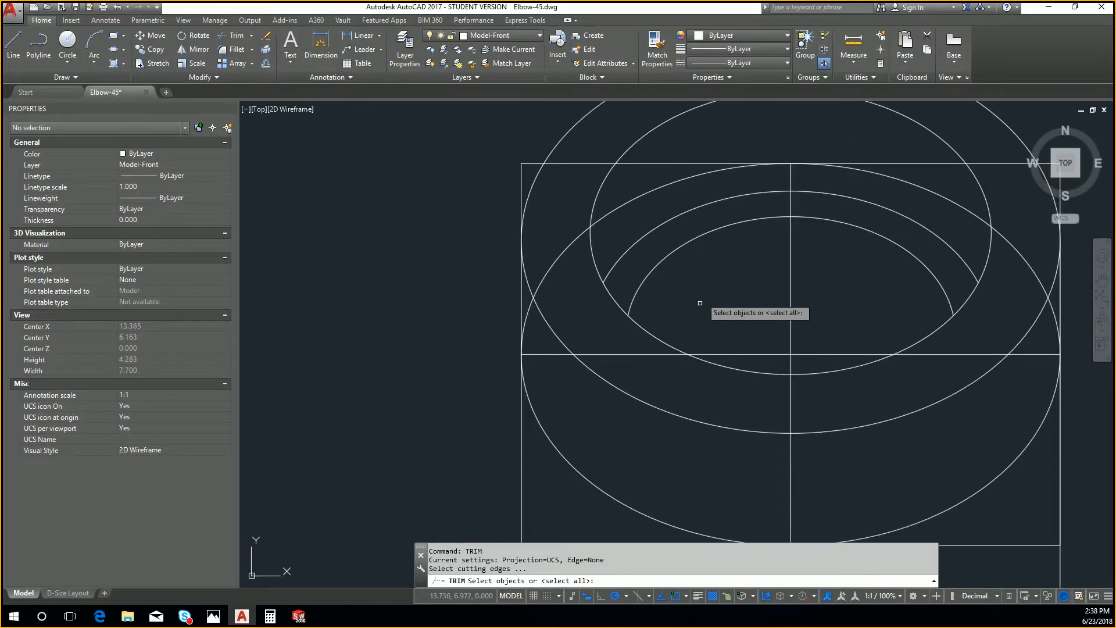
{"action": "left_click", "coordinate": [541, 354]}
{"action": "key", "text": "Return"}
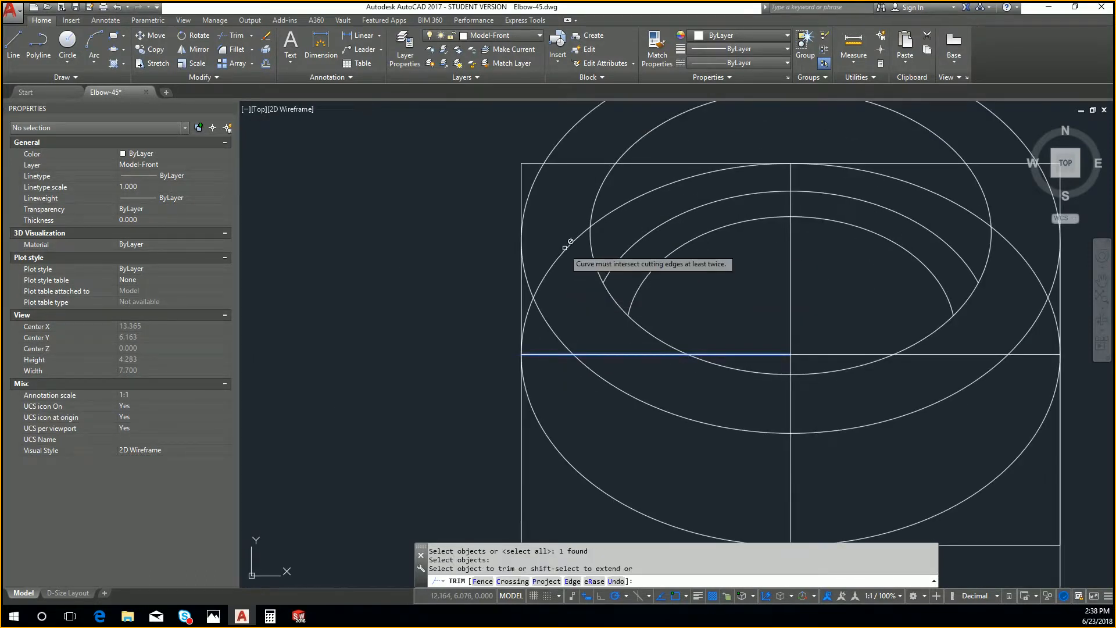
{"action": "key", "text": "Escape"}
{"action": "key", "text": "Escape"}
{"action": "key", "text": "Escape"}
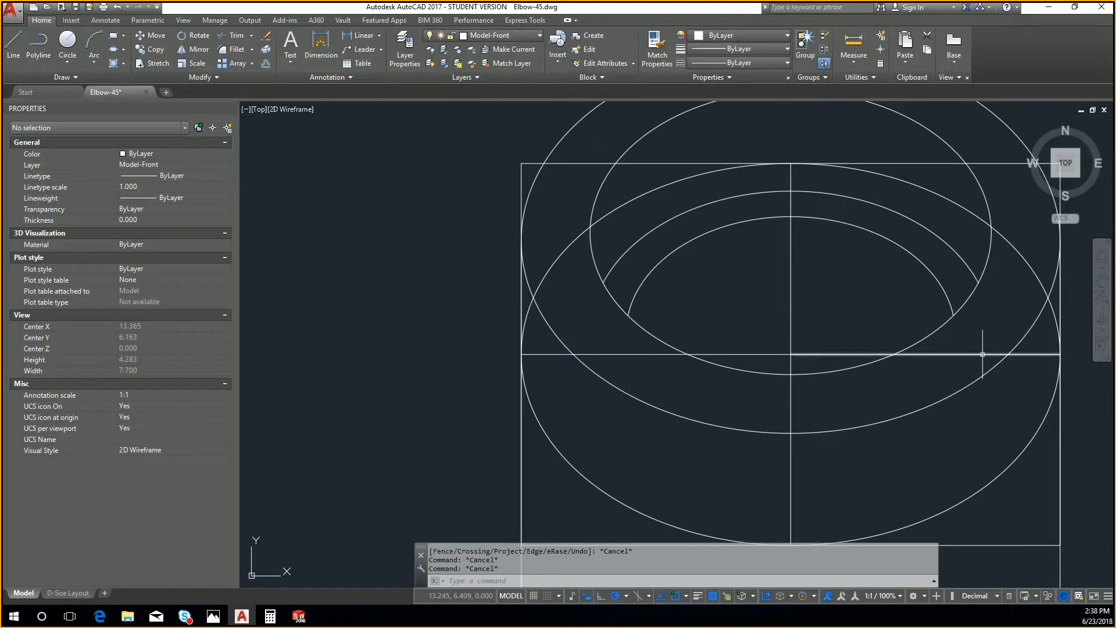
{"action": "left_click", "coordinate": [985, 354]}
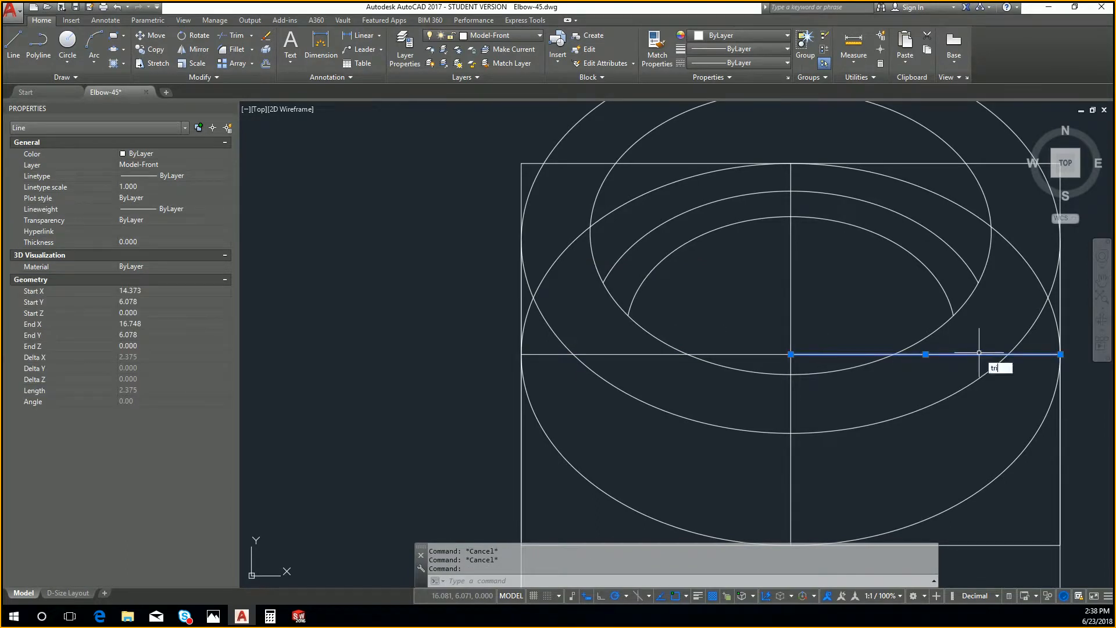
{"action": "key", "text": "Return"}
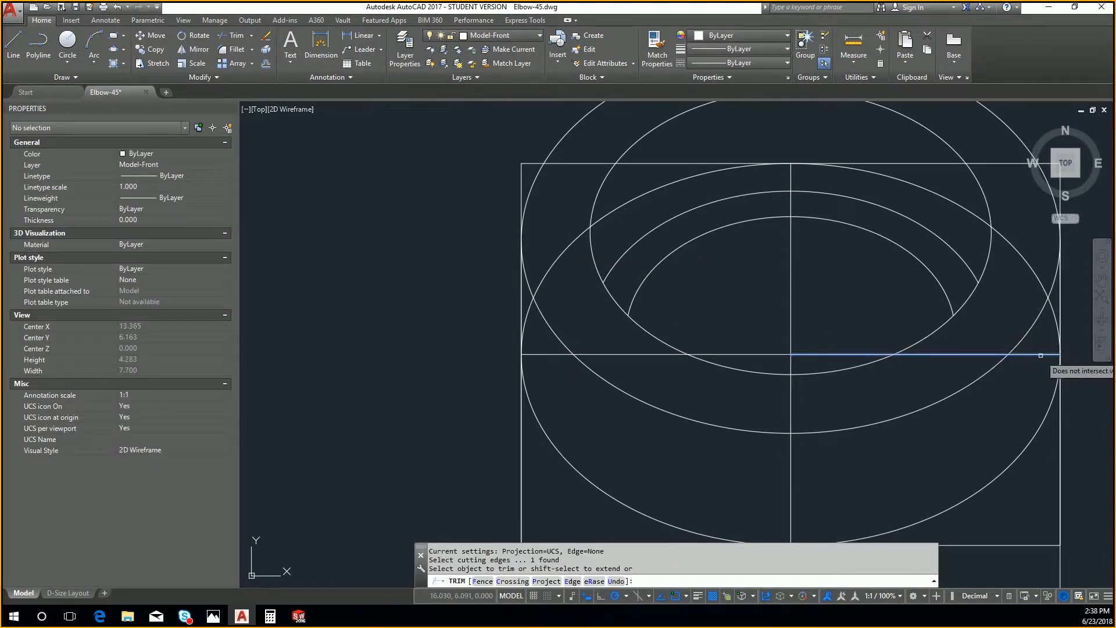
{"action": "left_click", "coordinate": [954, 354]}
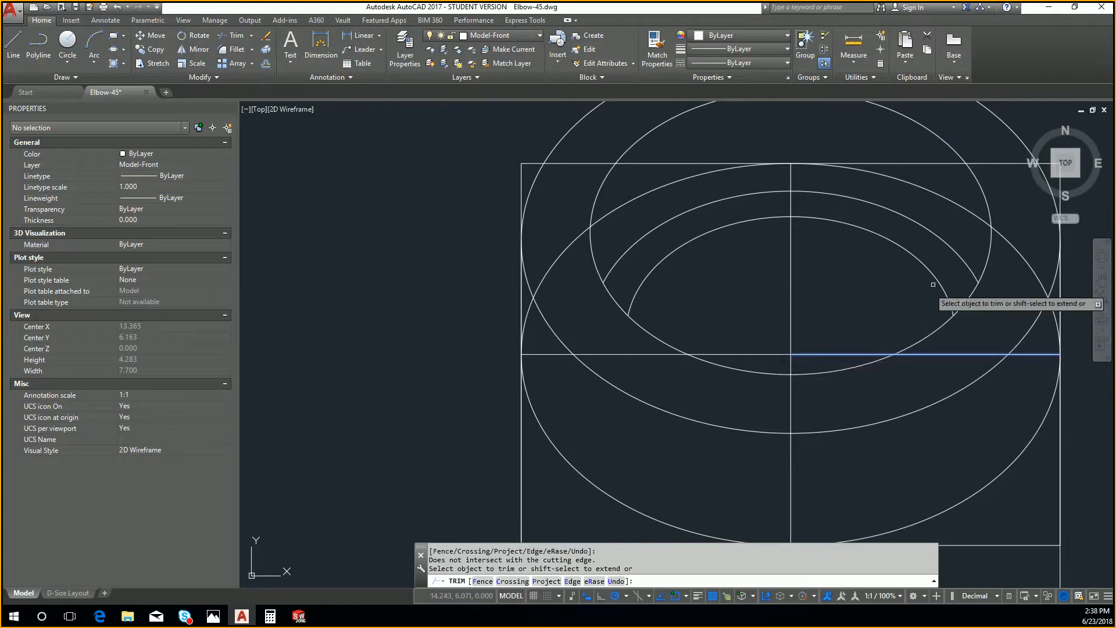
Trim away the upper half of the new ellipse, using both halves of the horizontal centre line as cutting edges
{"action": "key", "text": "Return"}
{"action": "key", "text": "Return"}
{"action": "left_click", "coordinate": [1037, 277]}
{"action": "key", "text": "Return"}
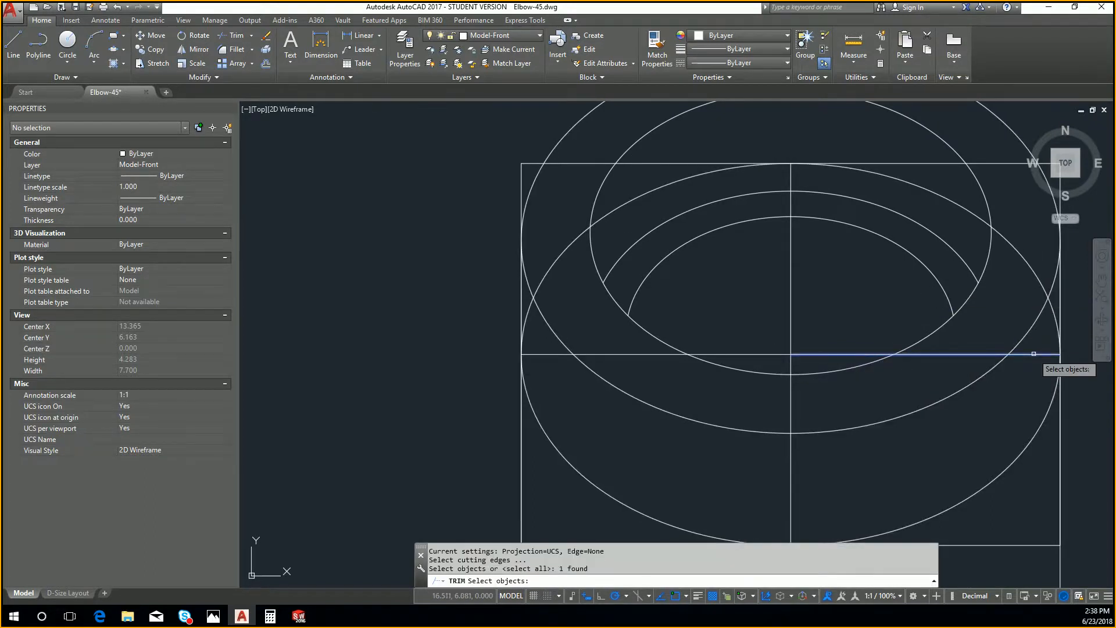
{"action": "key", "text": "Return"}
{"action": "key", "text": "Return"}
{"action": "left_click", "coordinate": [784, 353]}
{"action": "key", "text": "Return"}
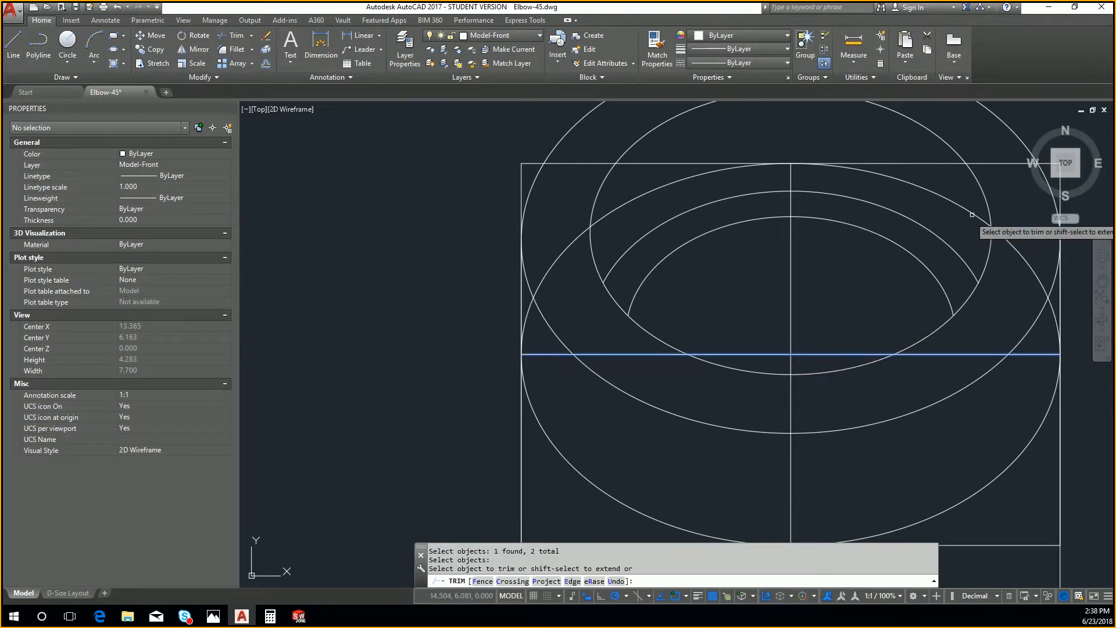
{"action": "key", "text": "Escape"}
Erase the horizontal and vertical centre lines inside the construction rectangle
{"action": "left_click", "coordinate": [794, 354]}
{"action": "key", "text": "Delete"}
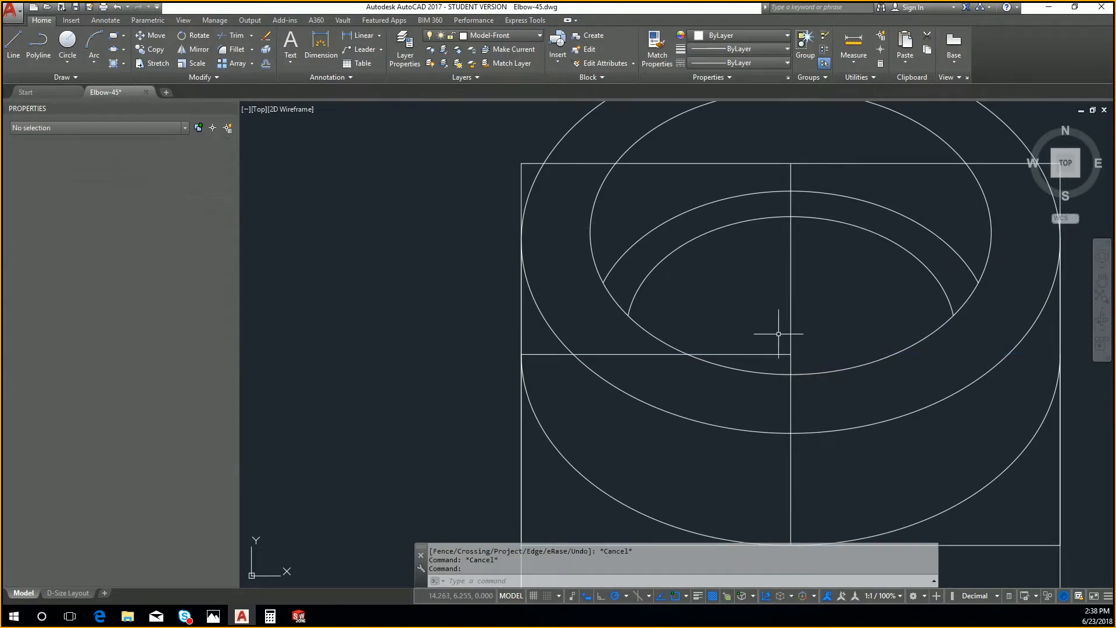
{"action": "left_click", "coordinate": [809, 362]}
{"action": "left_click", "coordinate": [790, 350]}
{"action": "key", "text": "Delete"}
Erase the construction rectangle's lower and upper edges and its vertical sides, keeping the side view's own outline
{"action": "scroll", "coordinate": [773, 336], "scroll_direction": "down", "scroll_amount": 3}
{"action": "left_click", "coordinate": [726, 392]}
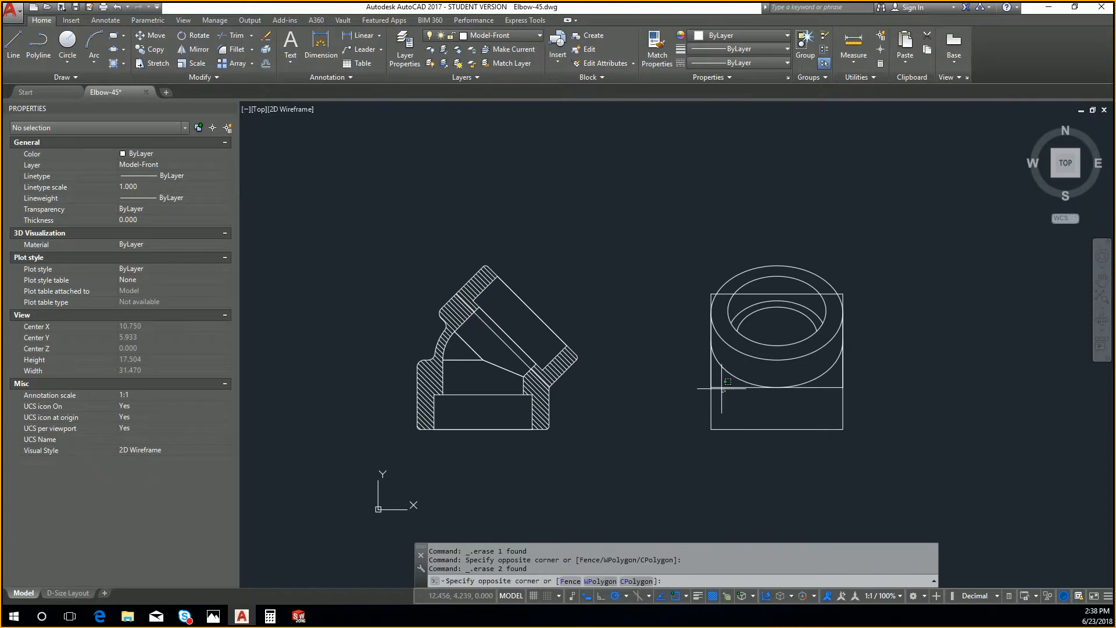
{"action": "left_click", "coordinate": [722, 385]}
{"action": "key", "text": "Delete"}
{"action": "left_click", "coordinate": [724, 294]}
{"action": "key", "text": "Delete"}
{"action": "scroll", "coordinate": [722, 300], "scroll_direction": "up", "scroll_amount": 4}
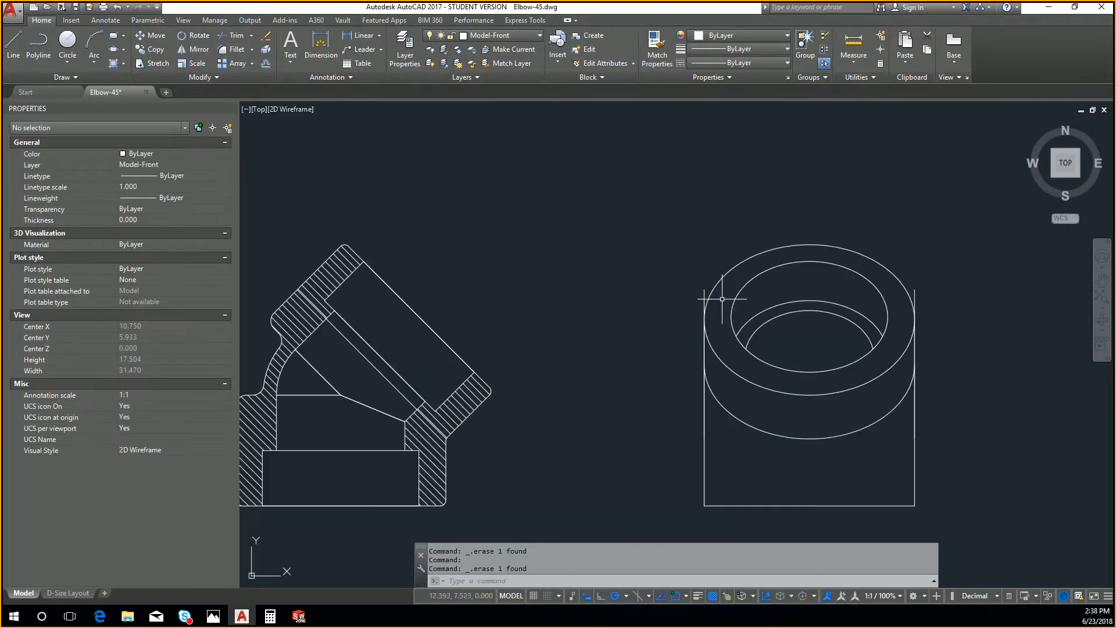
{"action": "left_click", "coordinate": [694, 291]}
{"action": "key", "text": "Delete"}
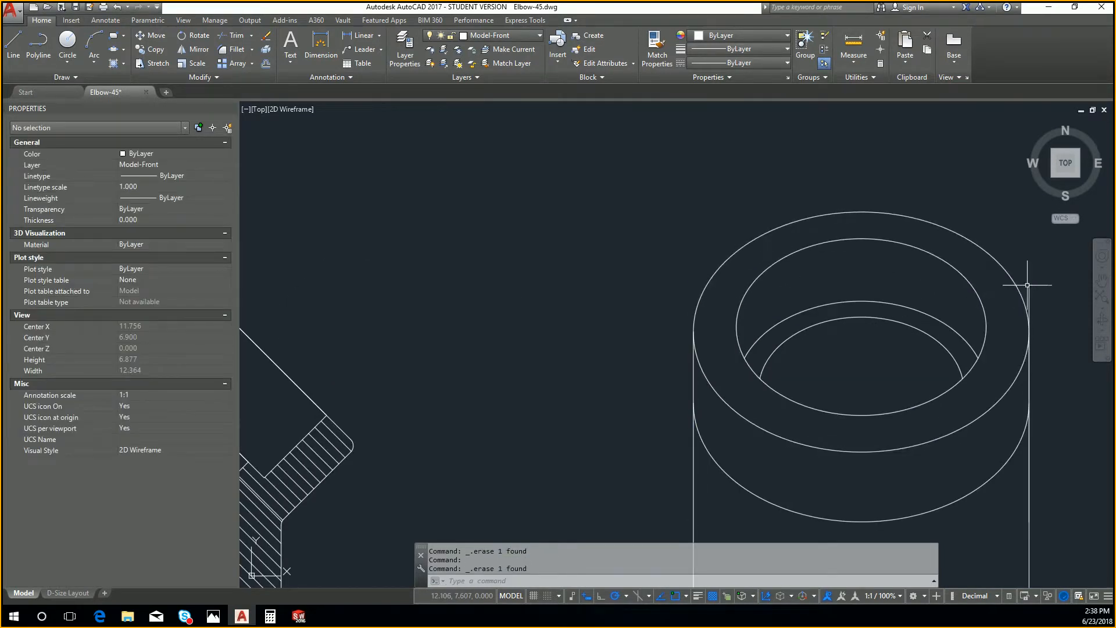
Erase the diagonal construction line crossing the angled socket's hatched walls in the section view
{"action": "scroll", "coordinate": [931, 349], "scroll_direction": "down", "scroll_amount": 4}
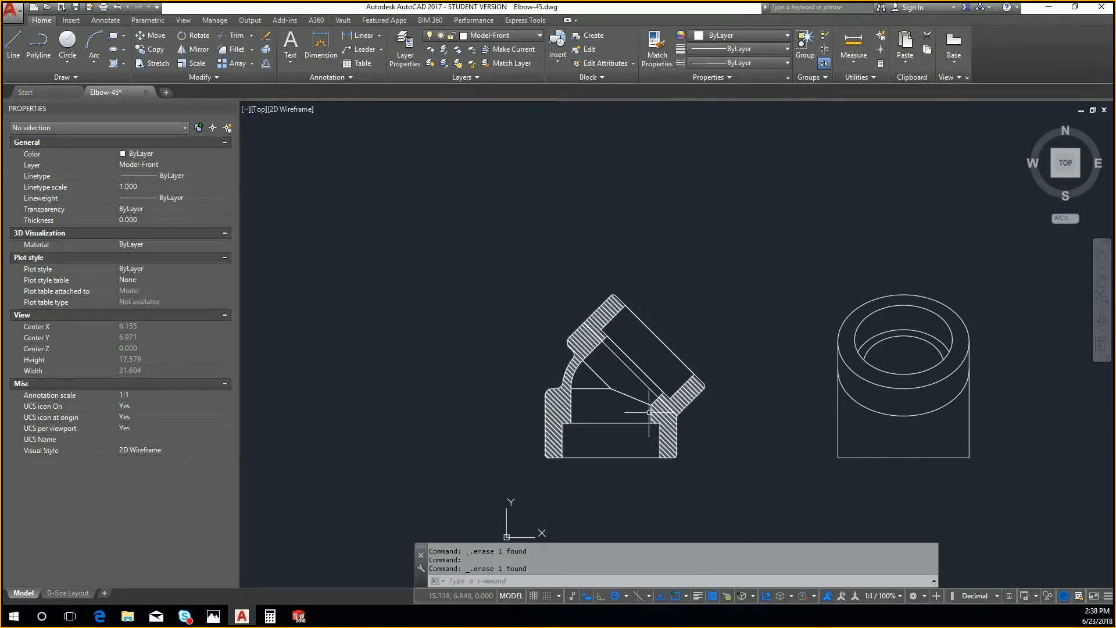
{"action": "scroll", "coordinate": [682, 414], "scroll_direction": "up", "scroll_amount": 4}
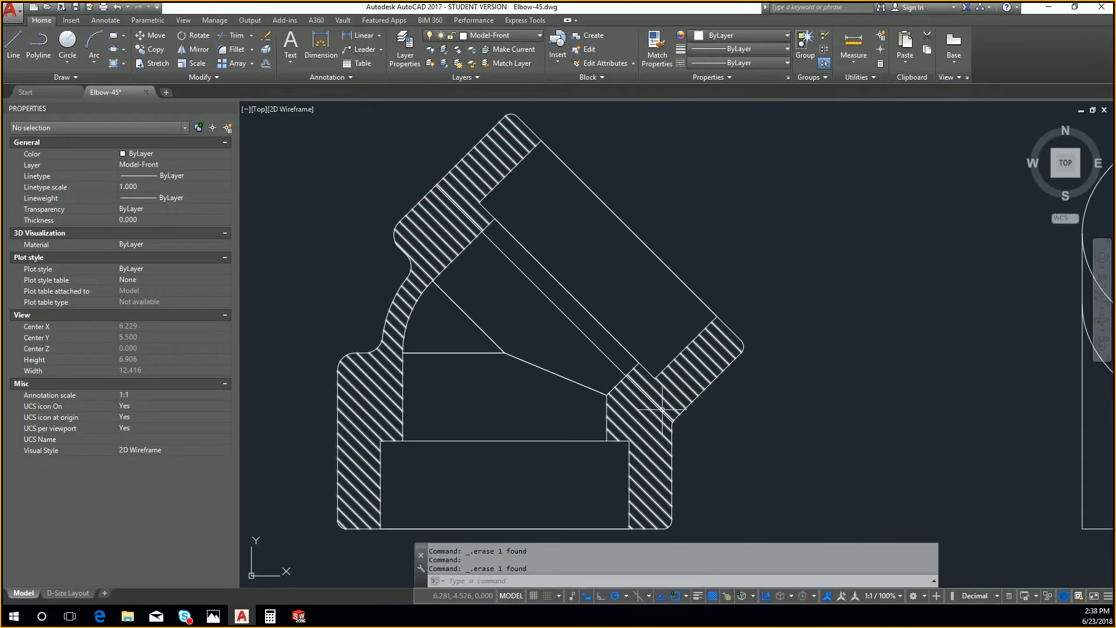
{"action": "left_click", "coordinate": [599, 348]}
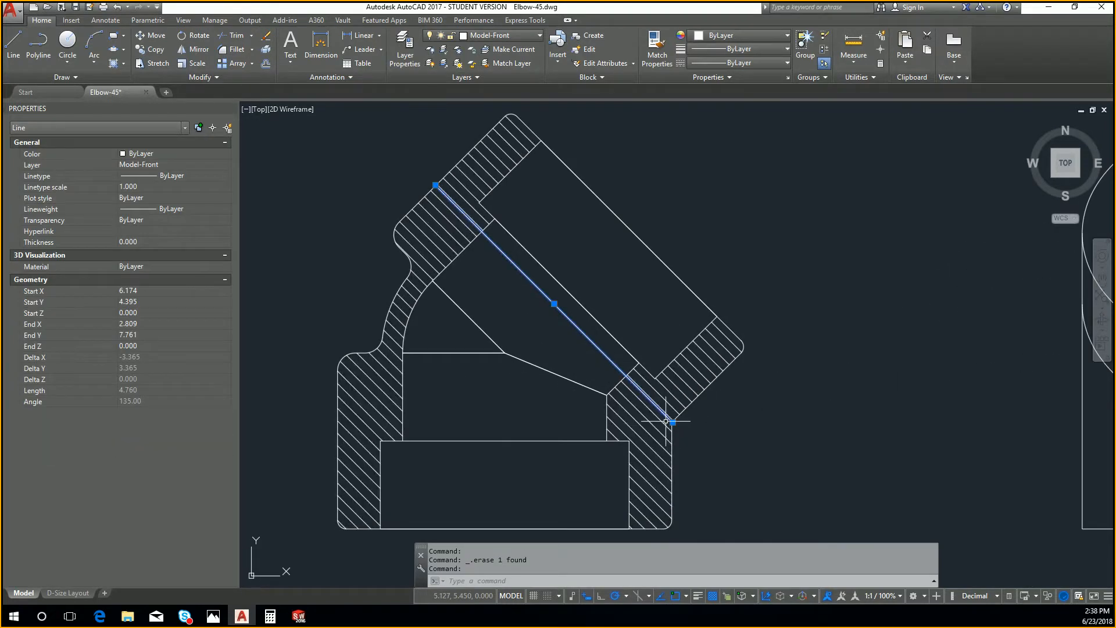
{"action": "scroll", "coordinate": [695, 418], "scroll_direction": "up", "scroll_amount": 8}
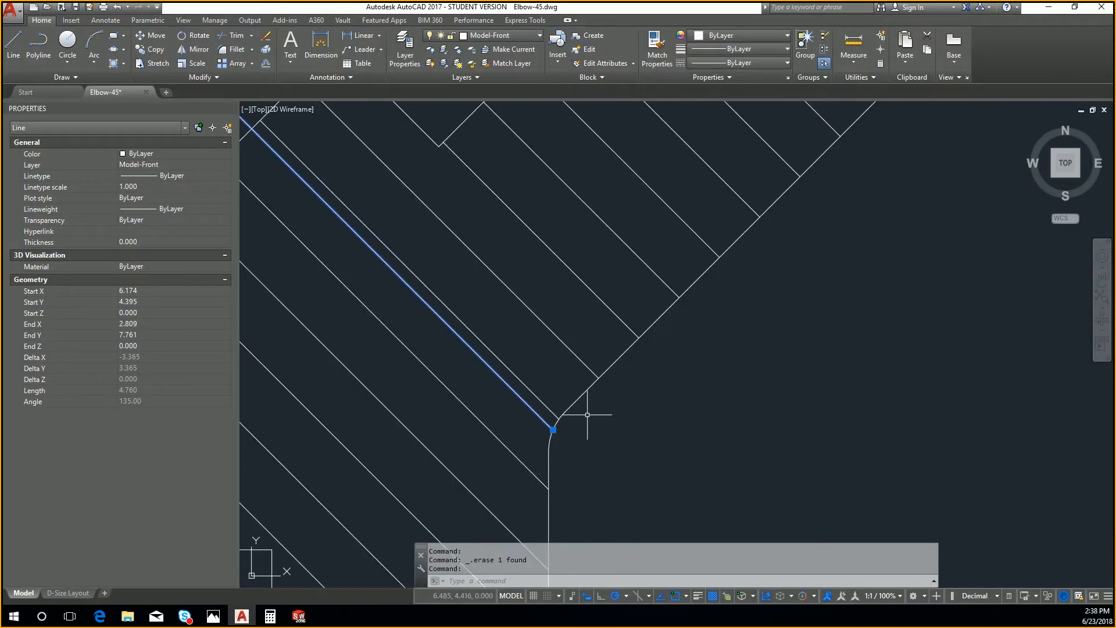
{"action": "scroll", "coordinate": [578, 419], "scroll_direction": "down", "scroll_amount": 7}
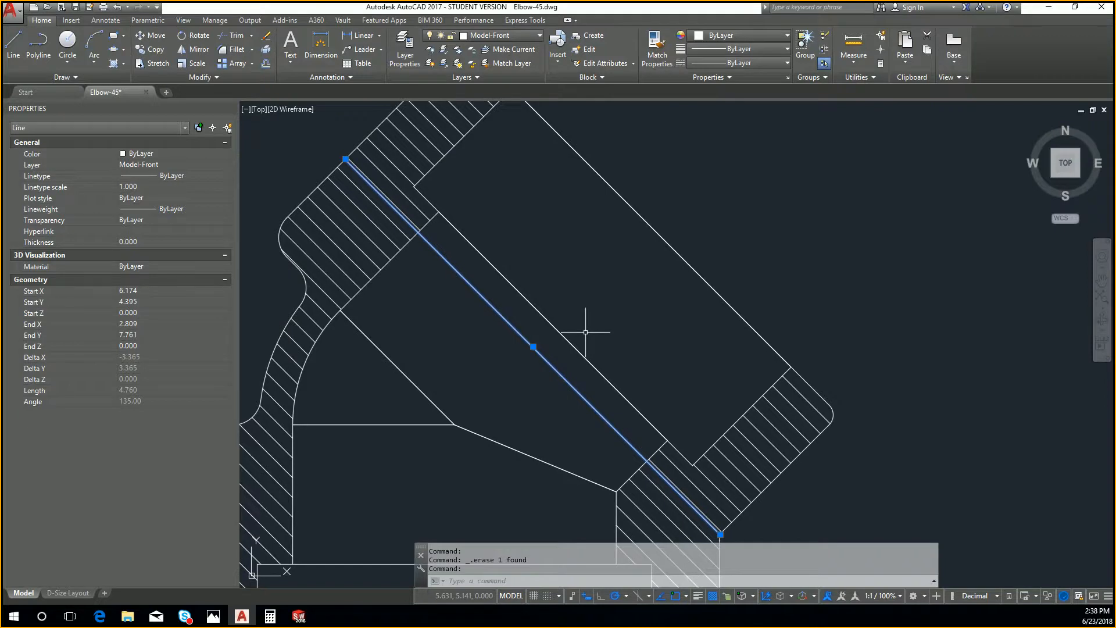
{"action": "scroll", "coordinate": [586, 332], "scroll_direction": "down", "scroll_amount": 5}
{"action": "scroll", "coordinate": [584, 355], "scroll_direction": "up", "scroll_amount": 3}
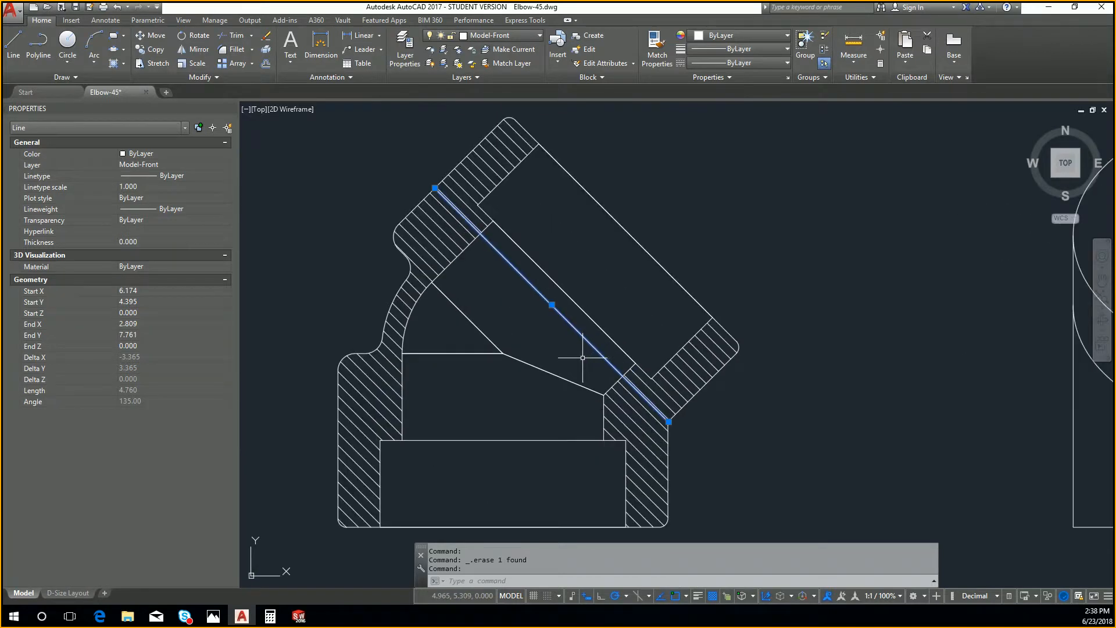
{"action": "key", "text": "Delete"}
{"action": "scroll", "coordinate": [622, 366], "scroll_direction": "down", "scroll_amount": 4}
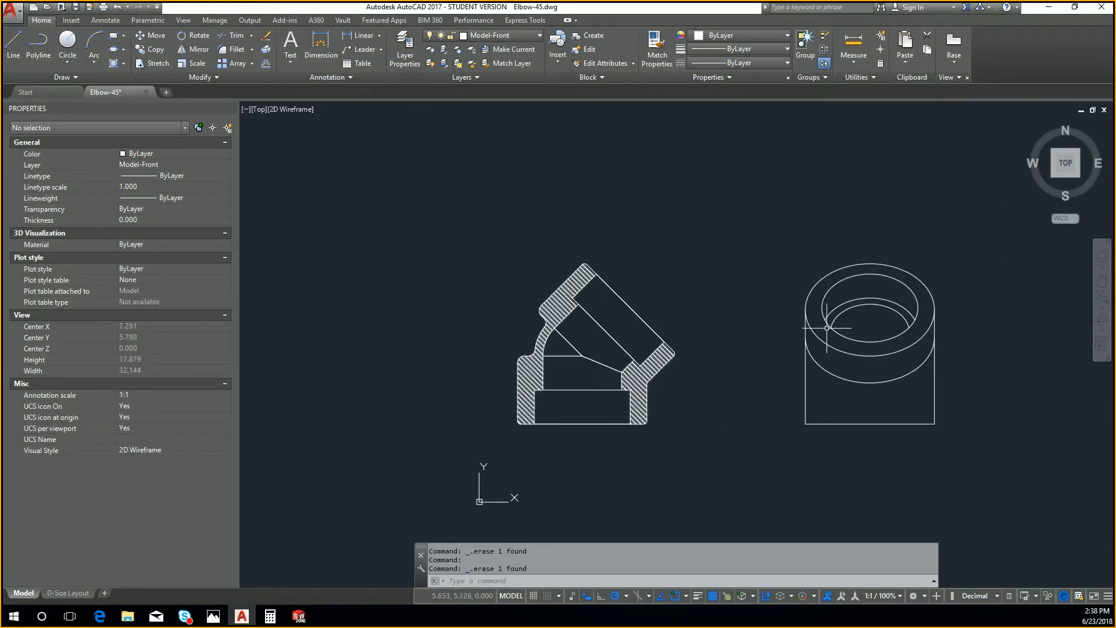
{"action": "scroll", "coordinate": [827, 328], "scroll_direction": "up", "scroll_amount": 4}
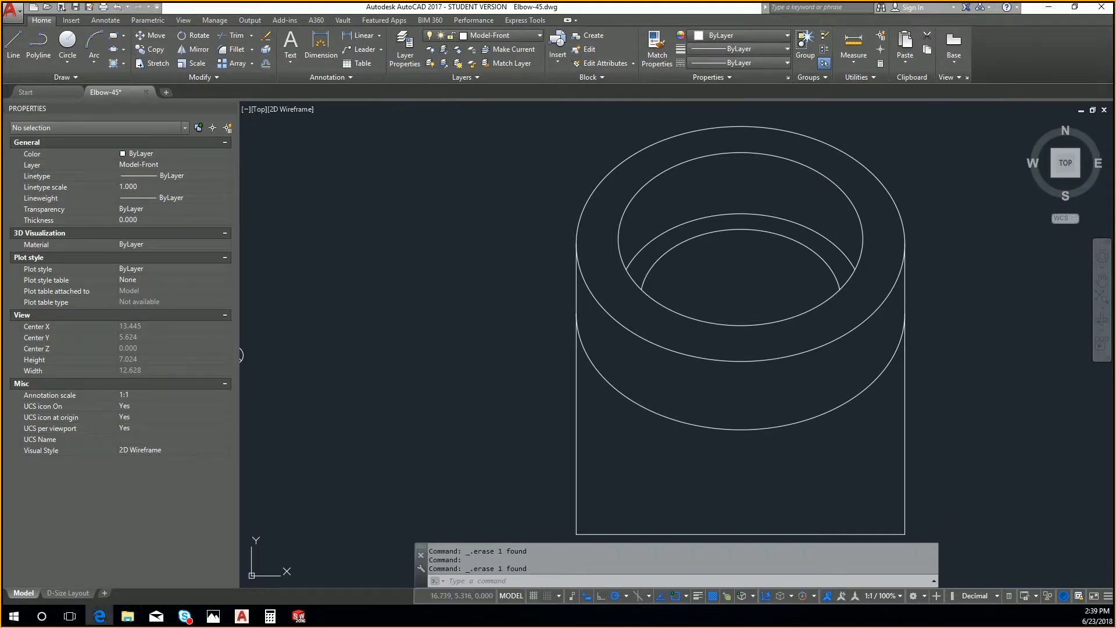
Switch to Microsoft Edge and examine the NORDEX-LAS-U1-14 gear drawing, enlarging the views and Detail C
{"action": "left_click", "coordinate": [99, 616]}
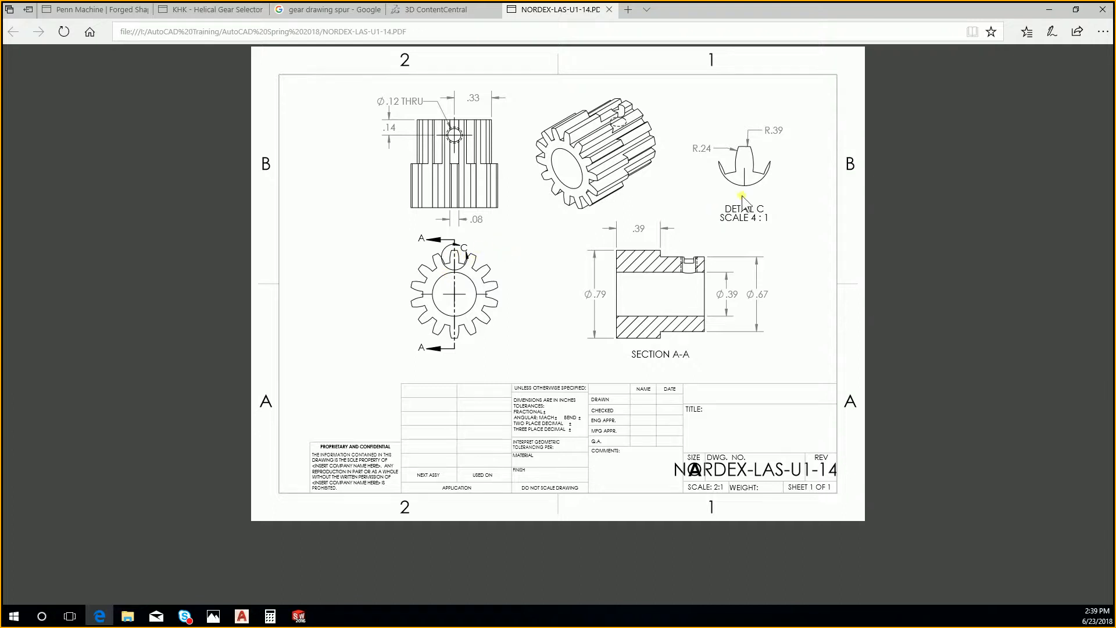
{"action": "scroll", "coordinate": [753, 133], "scroll_direction": "up", "scroll_amount": 1, "text": "ctrl"}
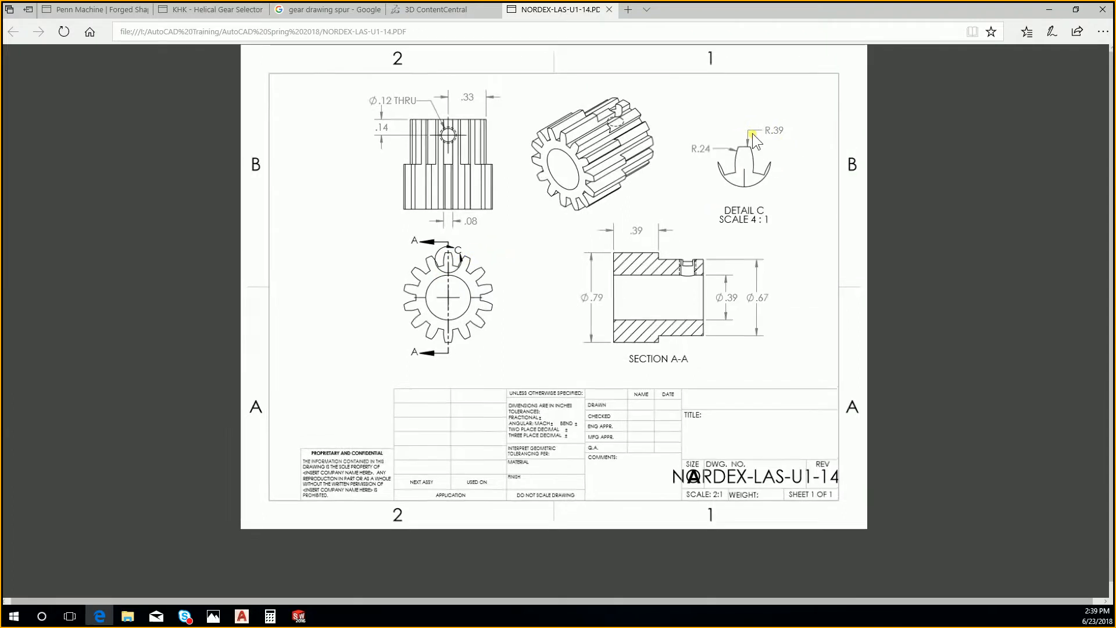
{"action": "scroll", "coordinate": [753, 133], "scroll_direction": "up", "scroll_amount": 5, "text": "ctrl"}
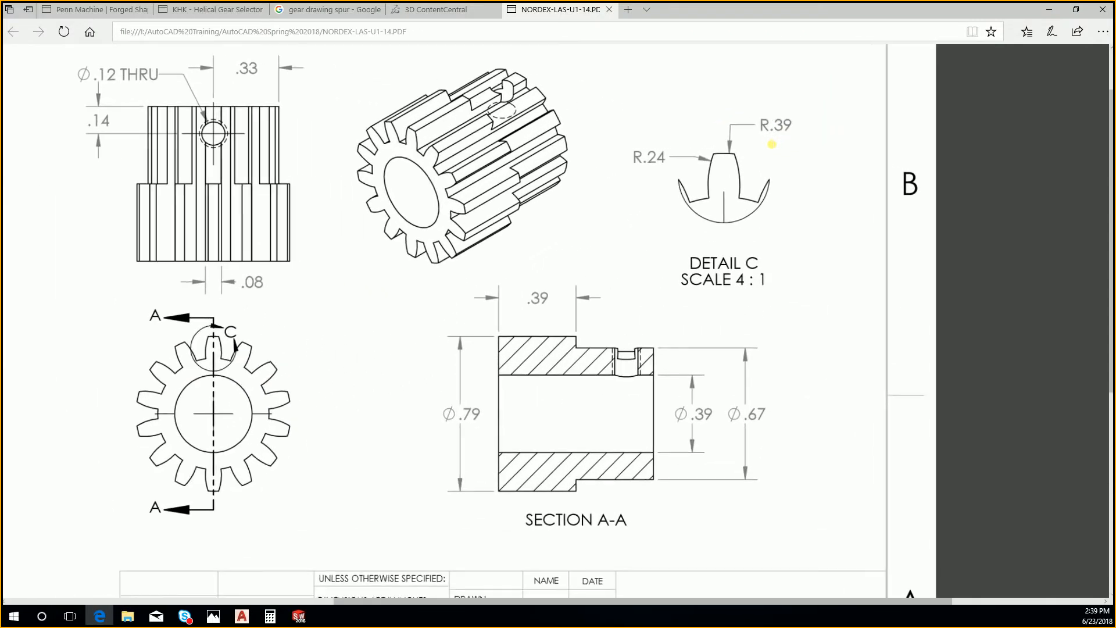
{"action": "scroll", "coordinate": [772, 144], "scroll_direction": "down", "scroll_amount": 2, "text": "ctrl"}
Bring up NORDEX-LAS-U1-14.PDF full-screen in Adobe Acrobat and examine Detail C's tooth profile, followed by the whole sheet
{"action": "left_click", "coordinate": [431, 9]}
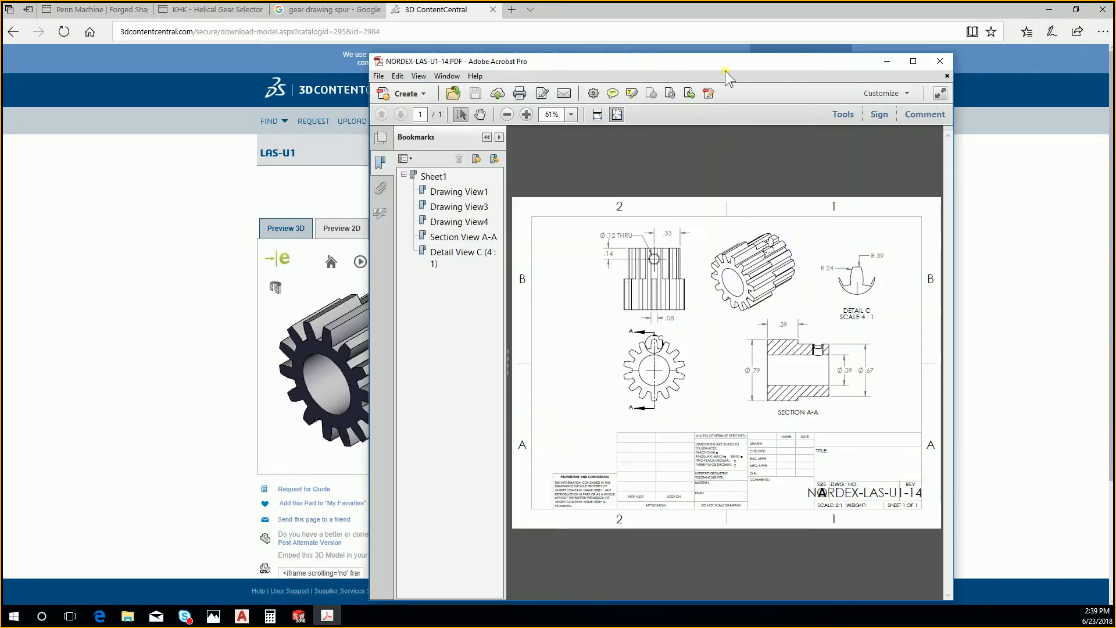
{"action": "double_click", "coordinate": [727, 64]}
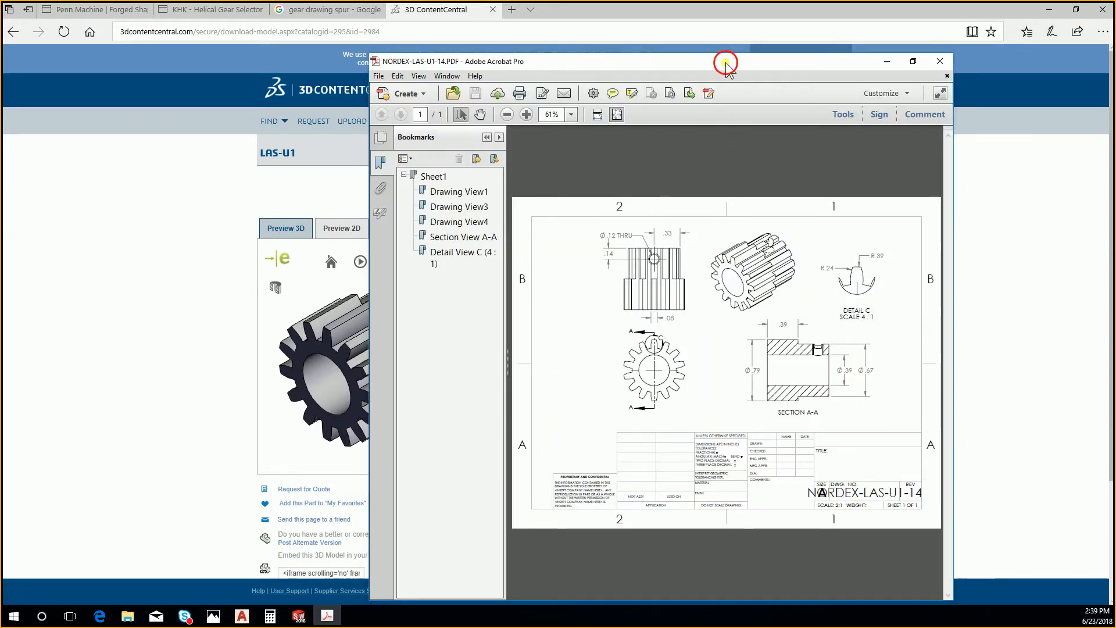
{"action": "scroll", "coordinate": [888, 181], "scroll_direction": "up", "scroll_amount": 8, "text": "ctrl"}
{"action": "scroll", "coordinate": [954, 231], "scroll_direction": "down", "scroll_amount": 3, "text": "ctrl"}
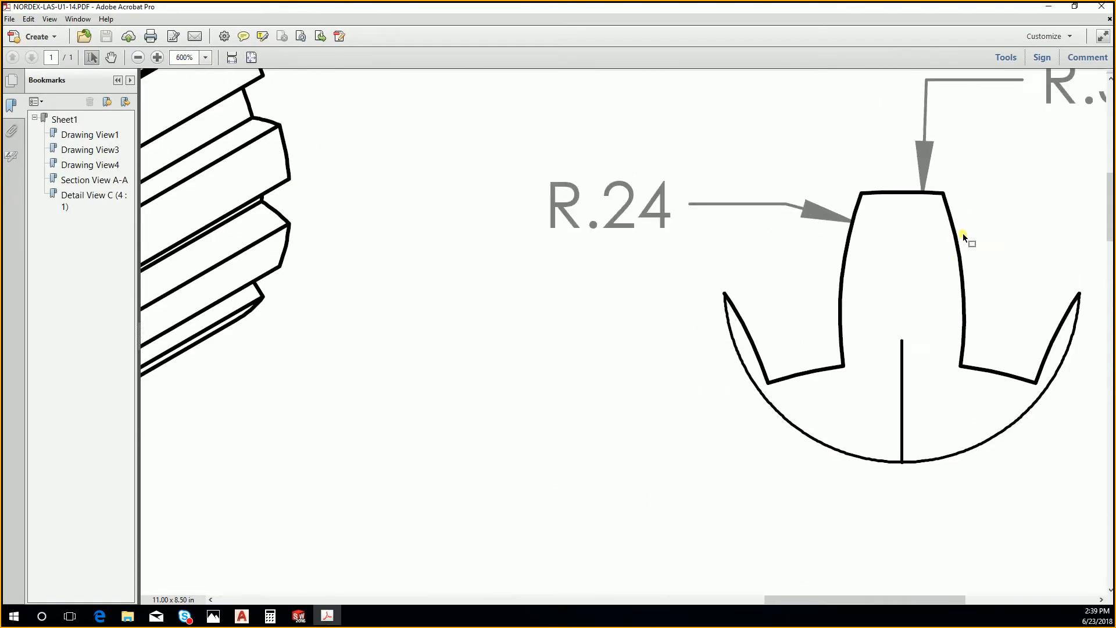
{"action": "middle_click", "coordinate": [965, 235]}
{"action": "middle_click_drag", "start_coordinate": [974, 244], "coordinate": [937, 255]}
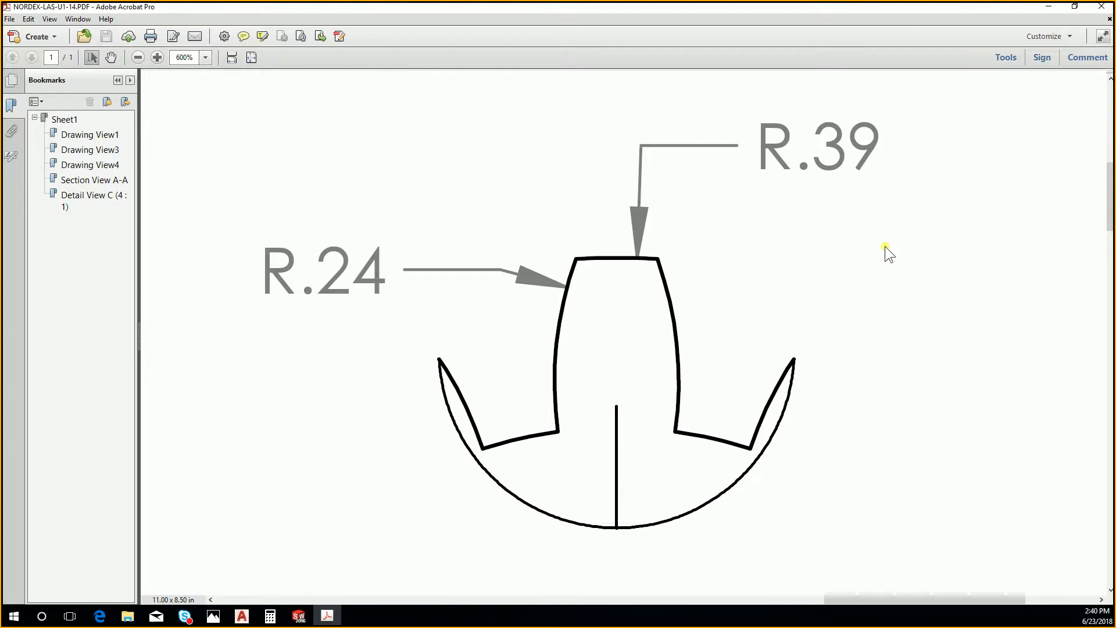
{"action": "scroll", "coordinate": [886, 246], "scroll_direction": "down", "scroll_amount": 5, "text": "ctrl"}
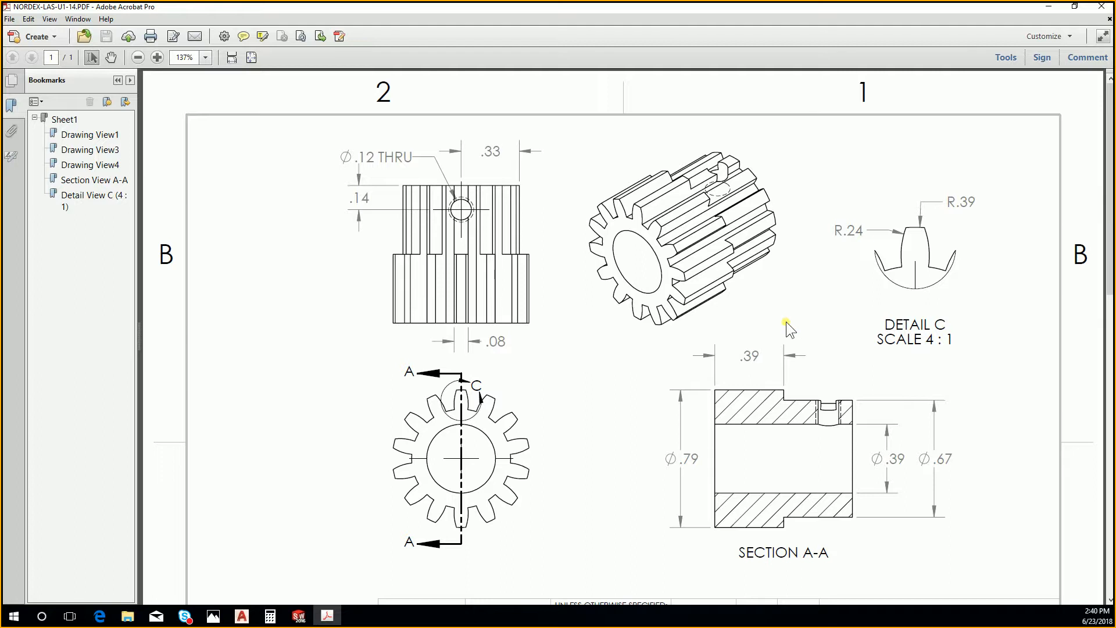
{"action": "scroll", "coordinate": [777, 323], "scroll_direction": "down", "scroll_amount": 1}
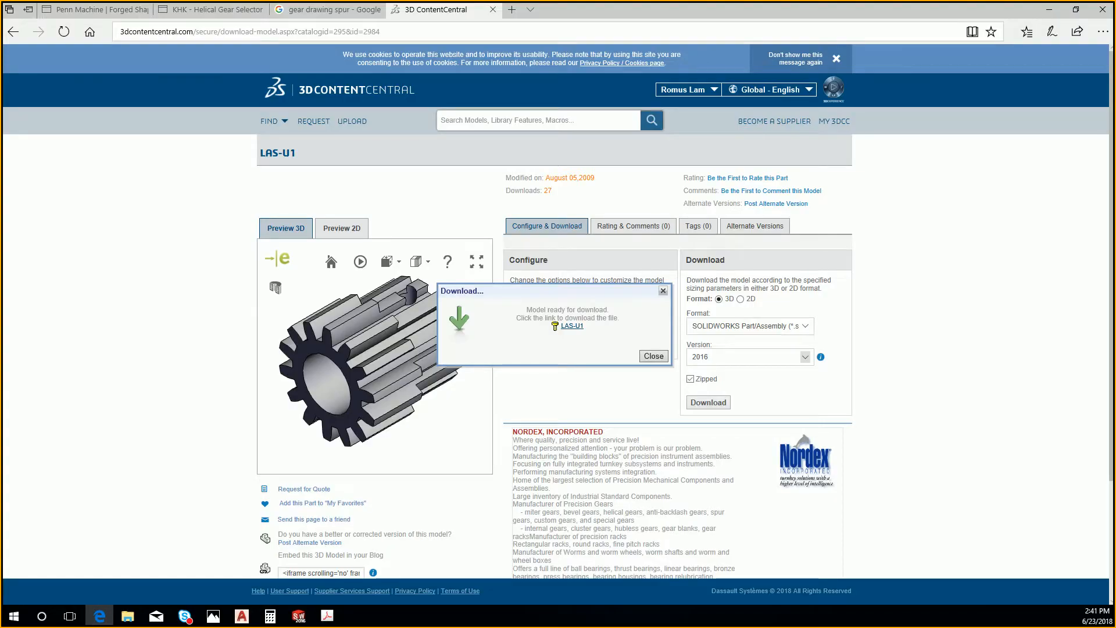
{"action": "key", "text": "super+comma"}
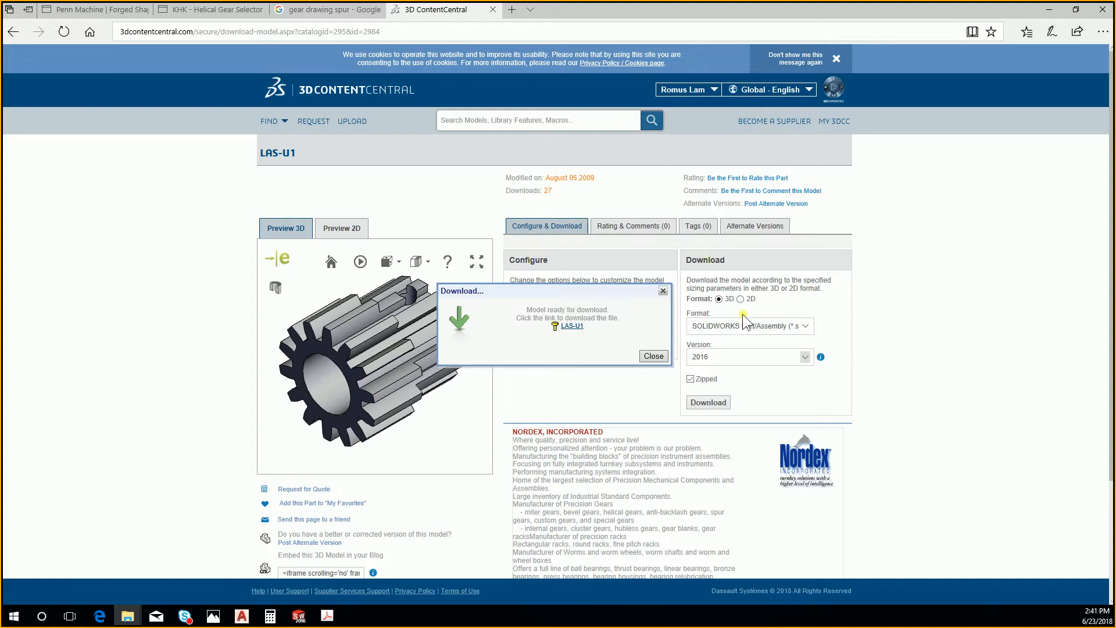
{"action": "left_click_drag", "start_coordinate": [648, 11], "coordinate": [1115, 227]}
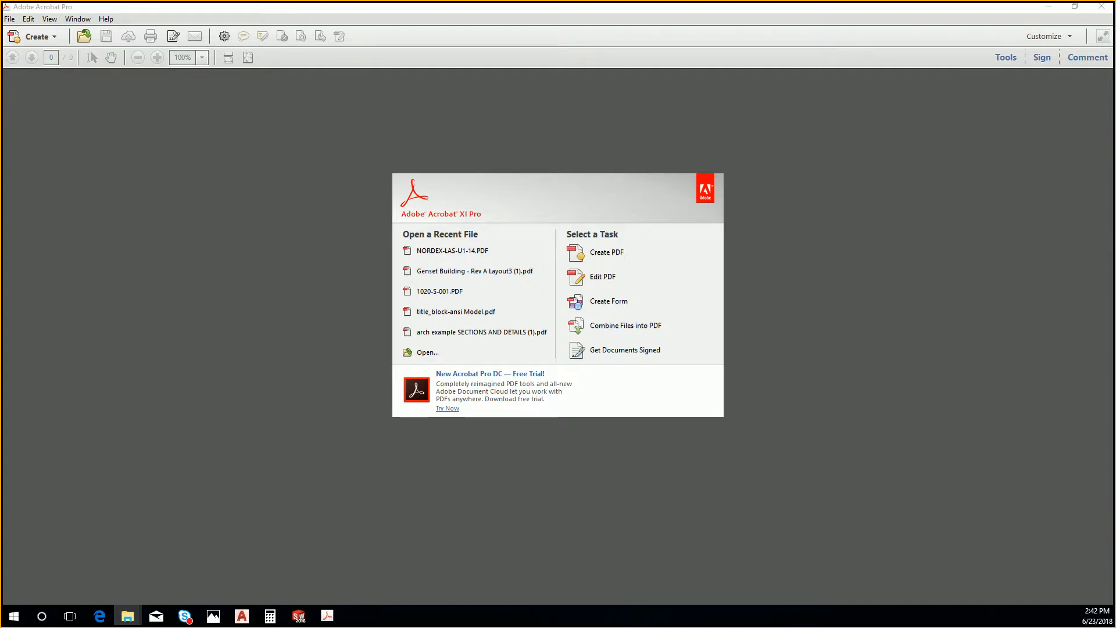
Switch to Microsoft Edge to examine the NORDEX-LAS-U1-14 - Rev 1 sheet, then enlarge the same PDF in Adobe Acrobat
{"action": "left_click", "coordinate": [100, 616]}
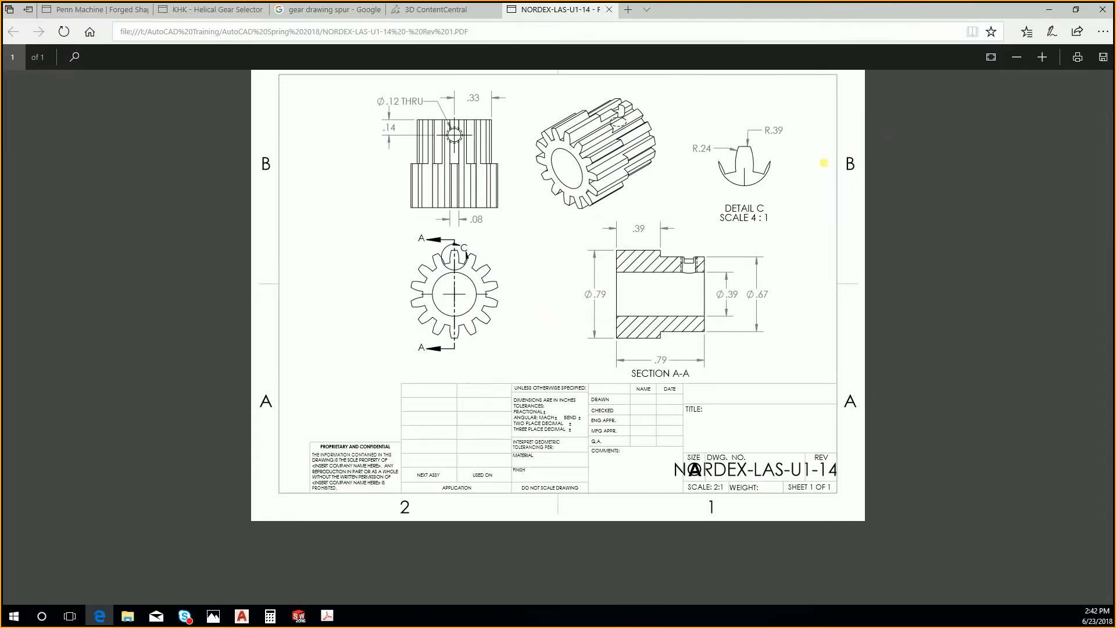
{"action": "scroll", "coordinate": [687, 182], "scroll_direction": "up", "scroll_amount": 2, "text": "ctrl"}
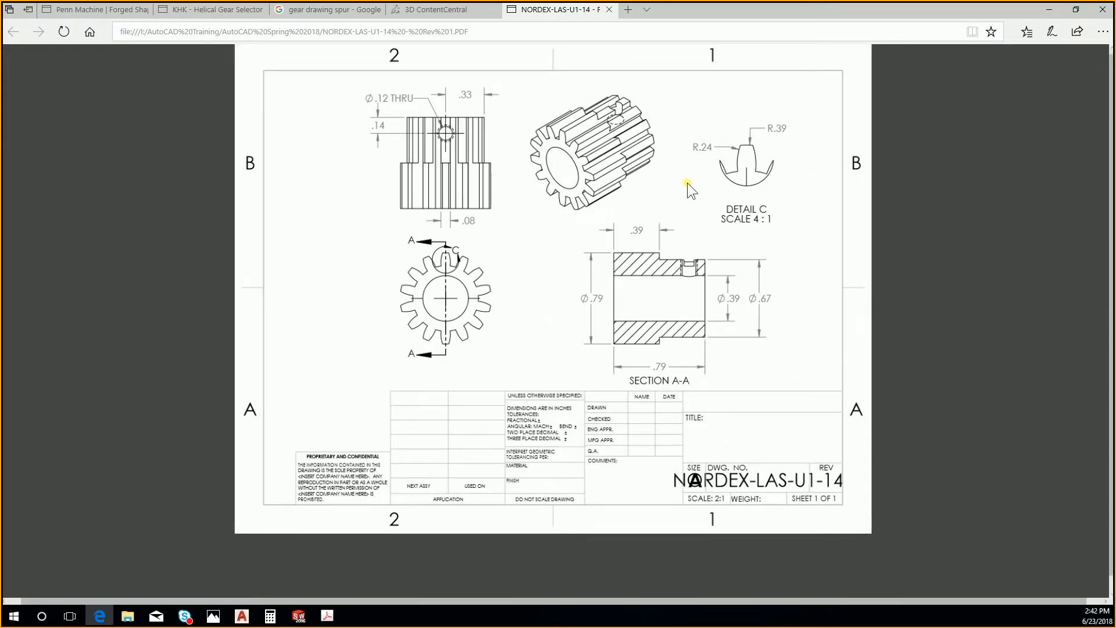
{"action": "scroll", "coordinate": [661, 182], "scroll_direction": "up", "scroll_amount": 1, "text": "ctrl"}
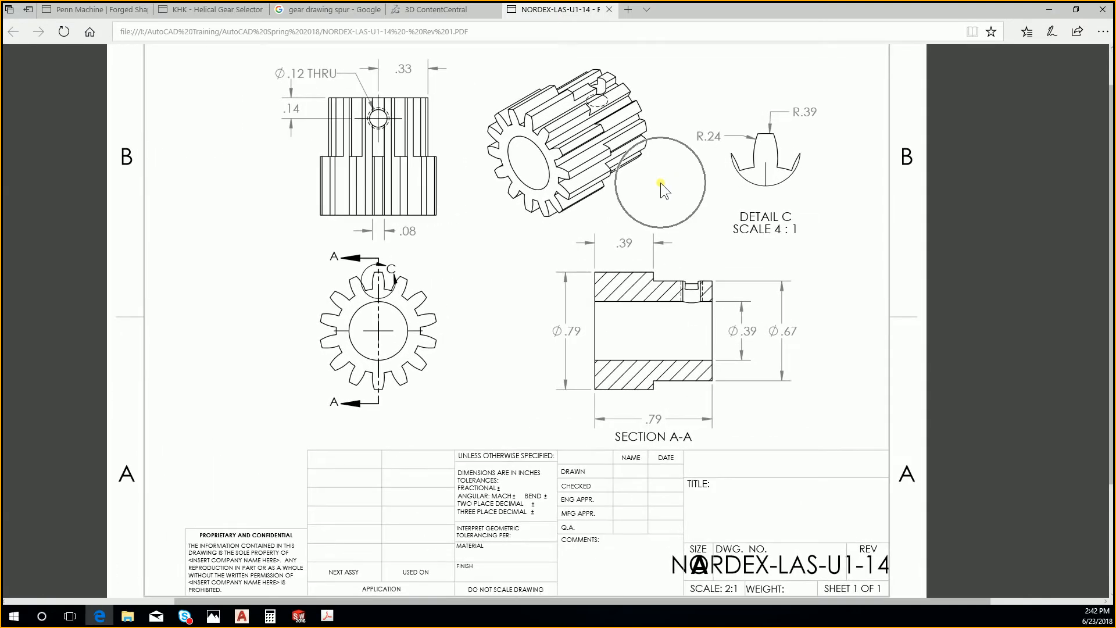
{"action": "scroll", "coordinate": [660, 183], "scroll_direction": "up", "scroll_amount": 1}
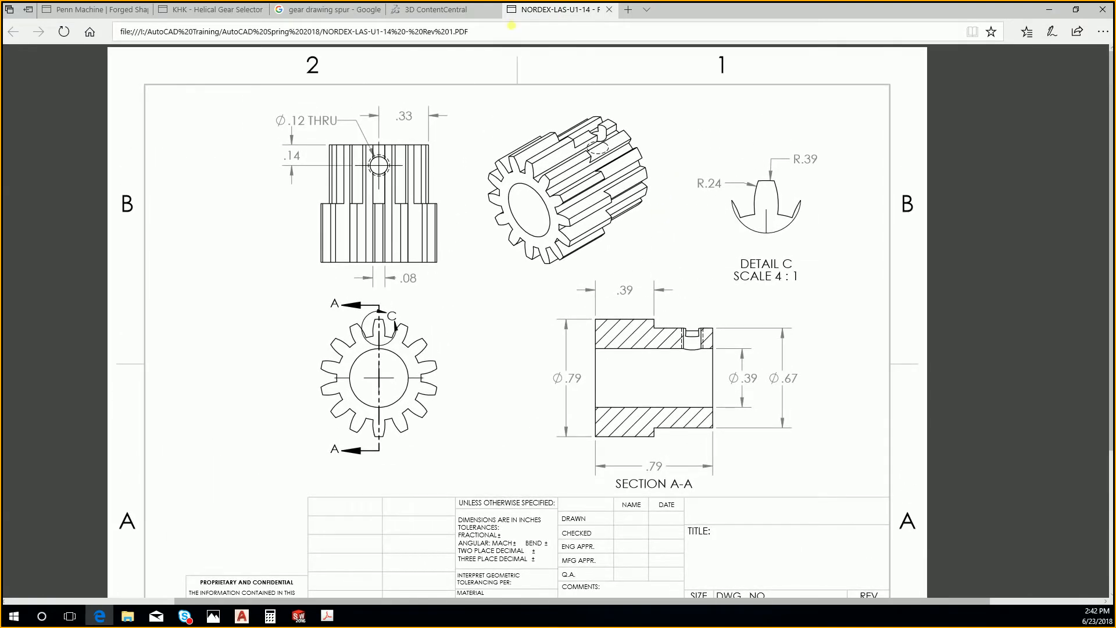
{"action": "key", "text": "ctrl+w"}
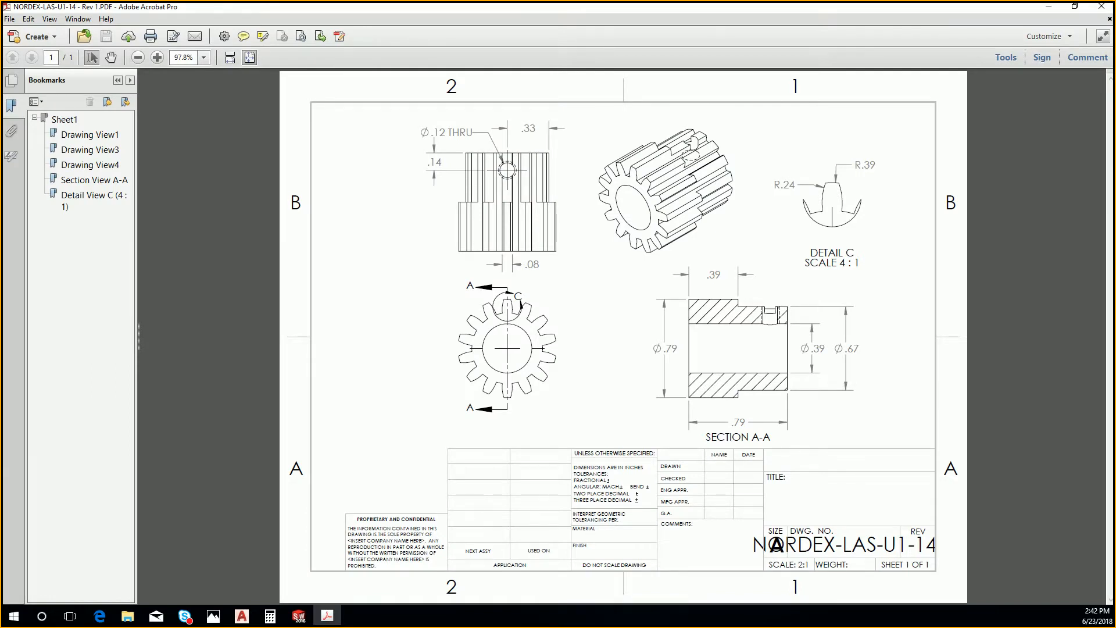
{"action": "scroll", "coordinate": [773, 203], "scroll_direction": "up", "scroll_amount": 3, "text": "ctrl"}
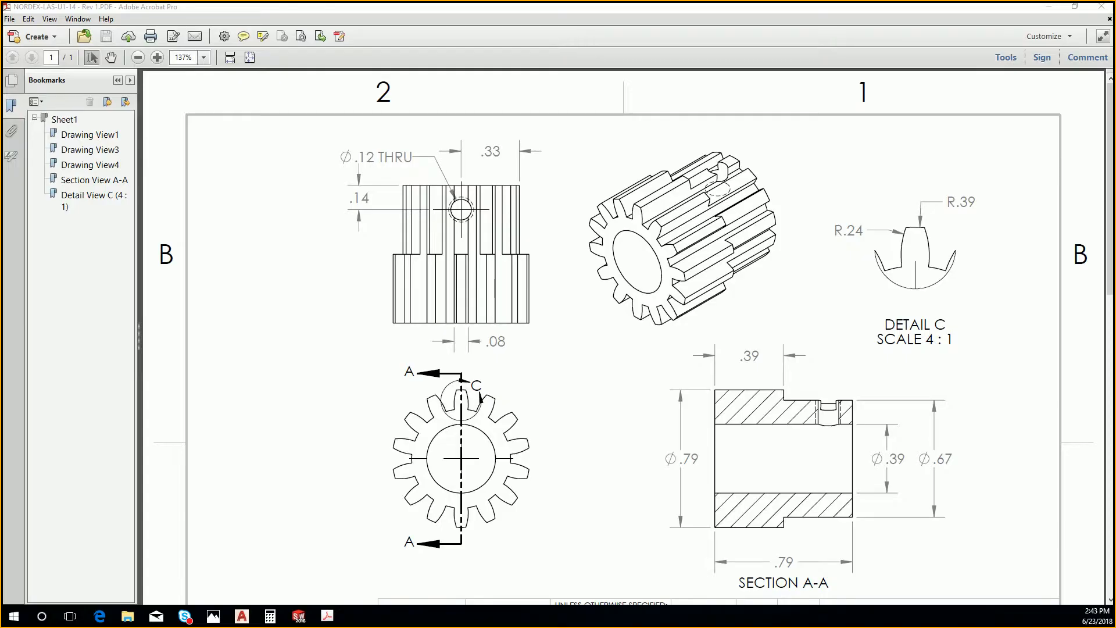
Switch to the NORDEX-LAS-U1-14 drawing in SOLIDWORKS, maximize its window and bring the gear's end view into close-up
{"action": "key", "text": "super+comma"}
{"action": "left_click_drag", "start_coordinate": [508, 3], "coordinate": [523, 8]}
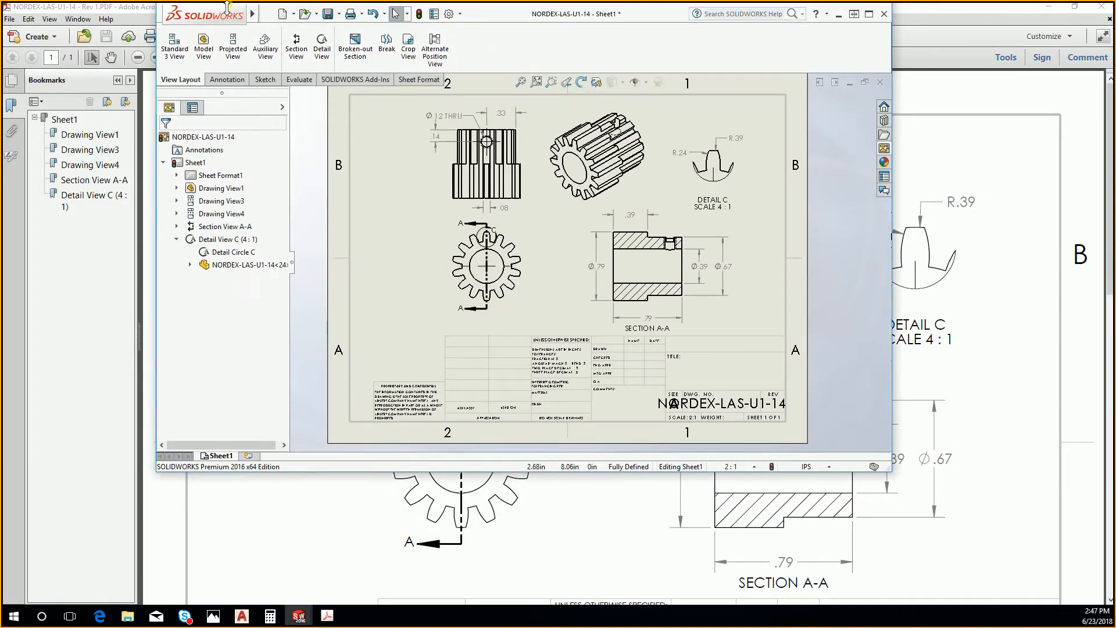
{"action": "scroll", "coordinate": [435, 314], "scroll_direction": "up", "scroll_amount": 3}
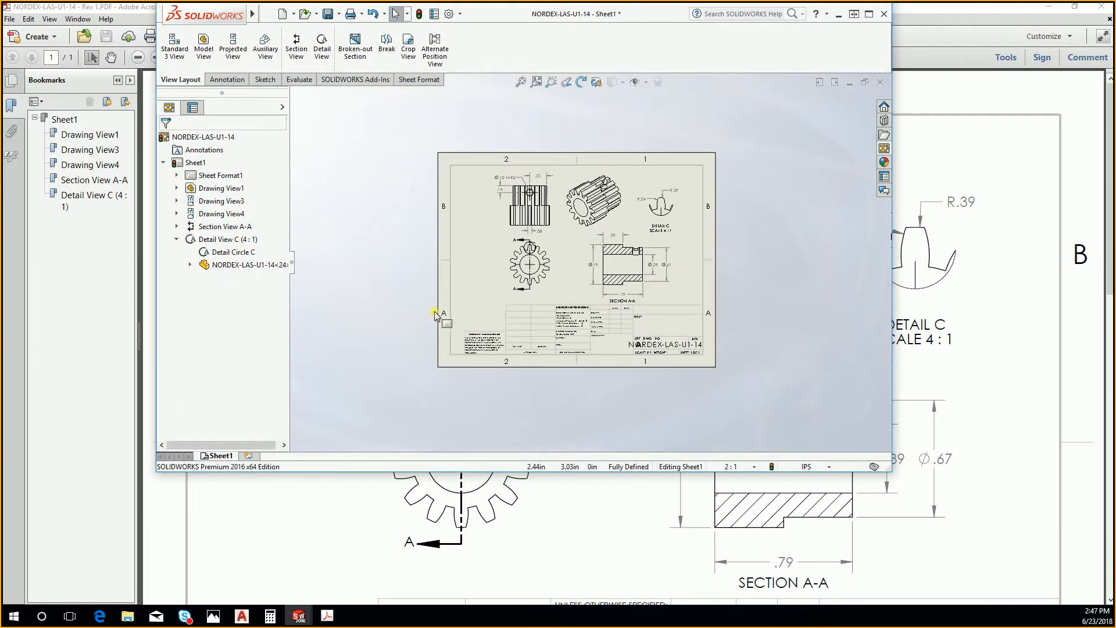
{"action": "scroll", "coordinate": [507, 265], "scroll_direction": "down", "scroll_amount": 5}
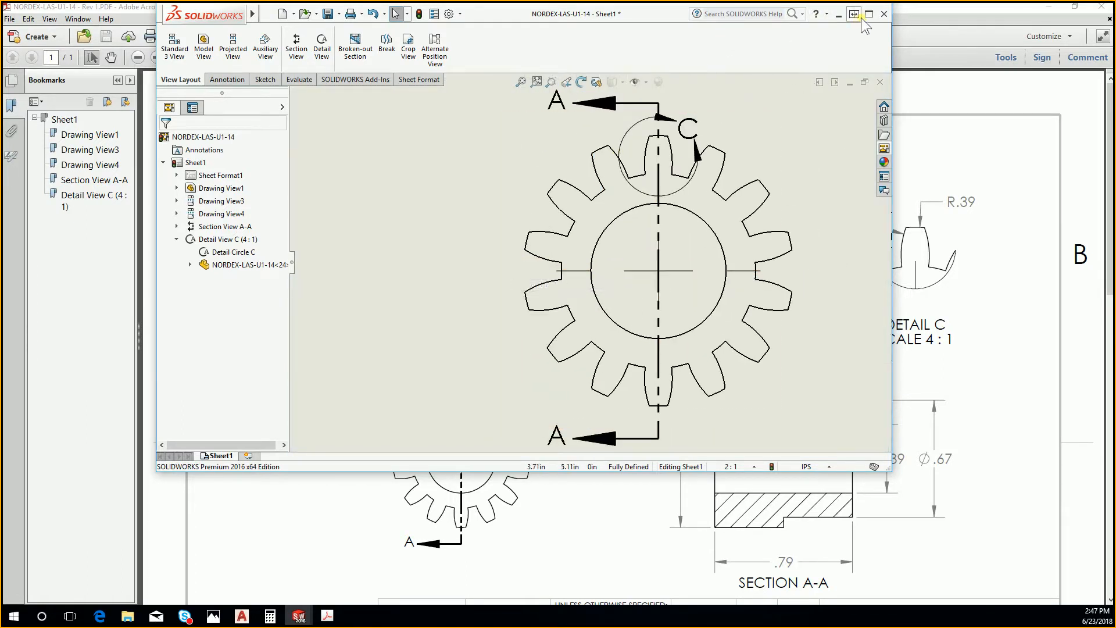
{"action": "left_click", "coordinate": [868, 13]}
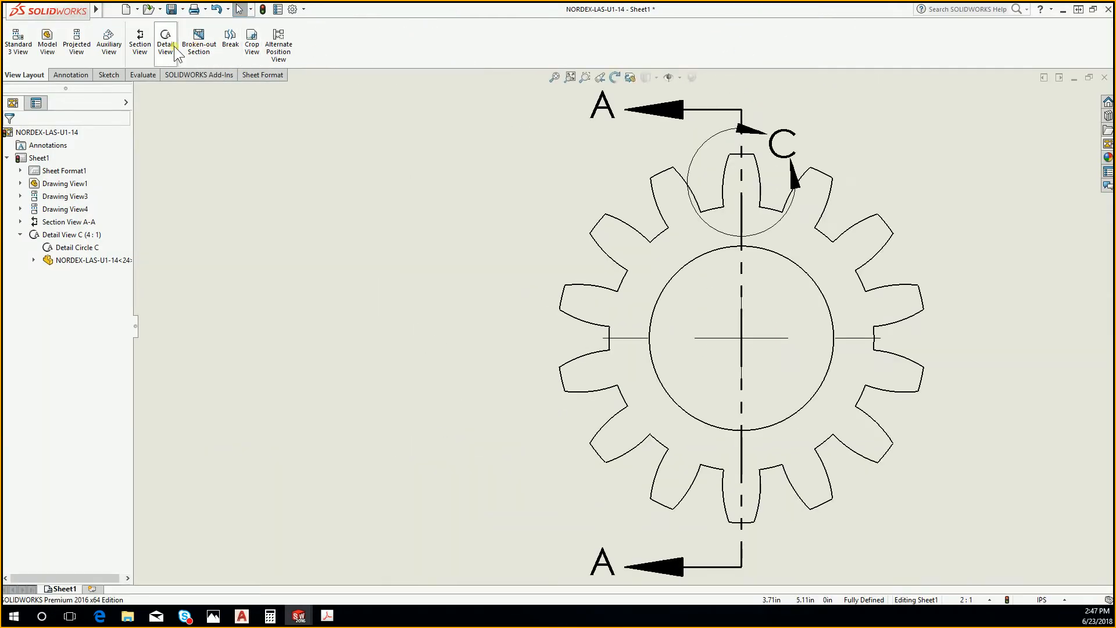
Add a radius dimension to a root arc between two teeth in the gear's end view with Smart Dimension
{"action": "left_click", "coordinate": [173, 47]}
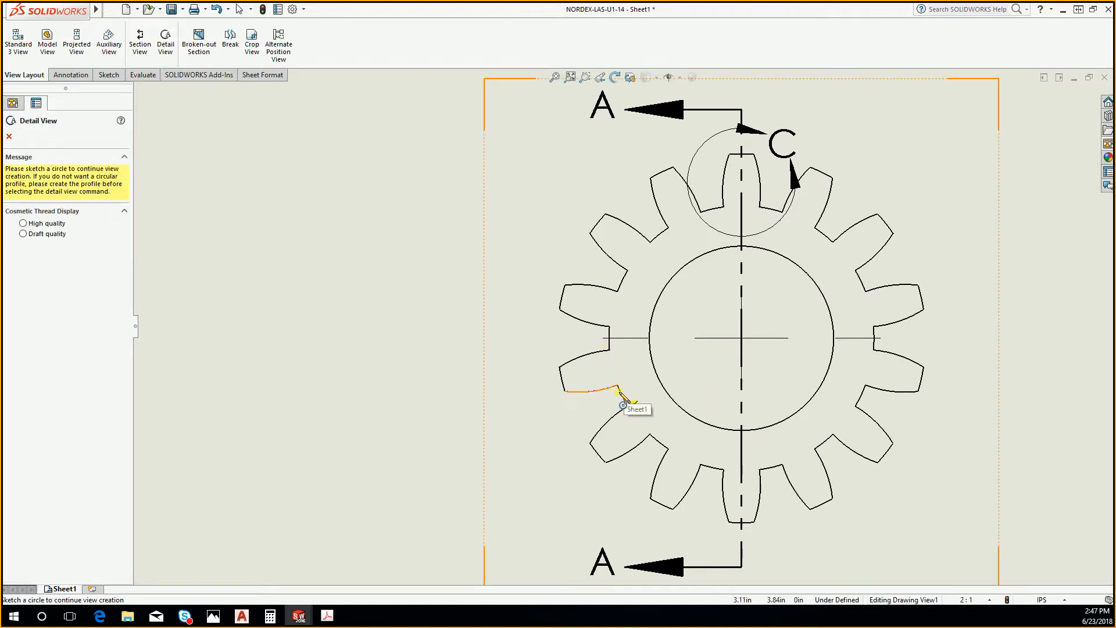
{"action": "key", "text": "Escape"}
{"action": "left_click", "coordinate": [69, 74]}
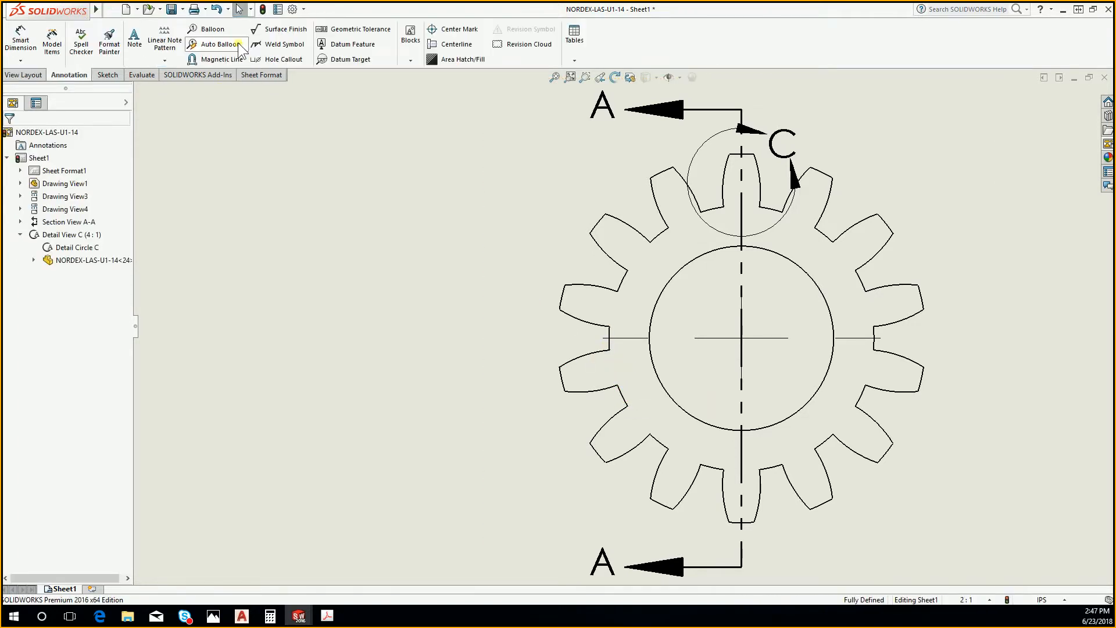
{"action": "left_click", "coordinate": [20, 39]}
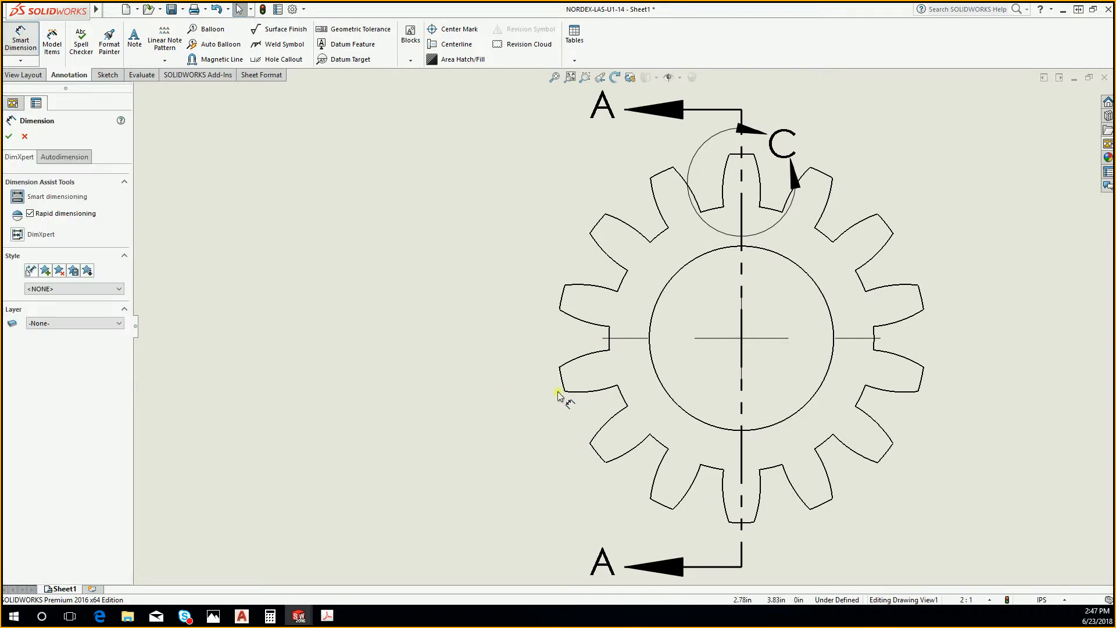
{"action": "left_click", "coordinate": [621, 393]}
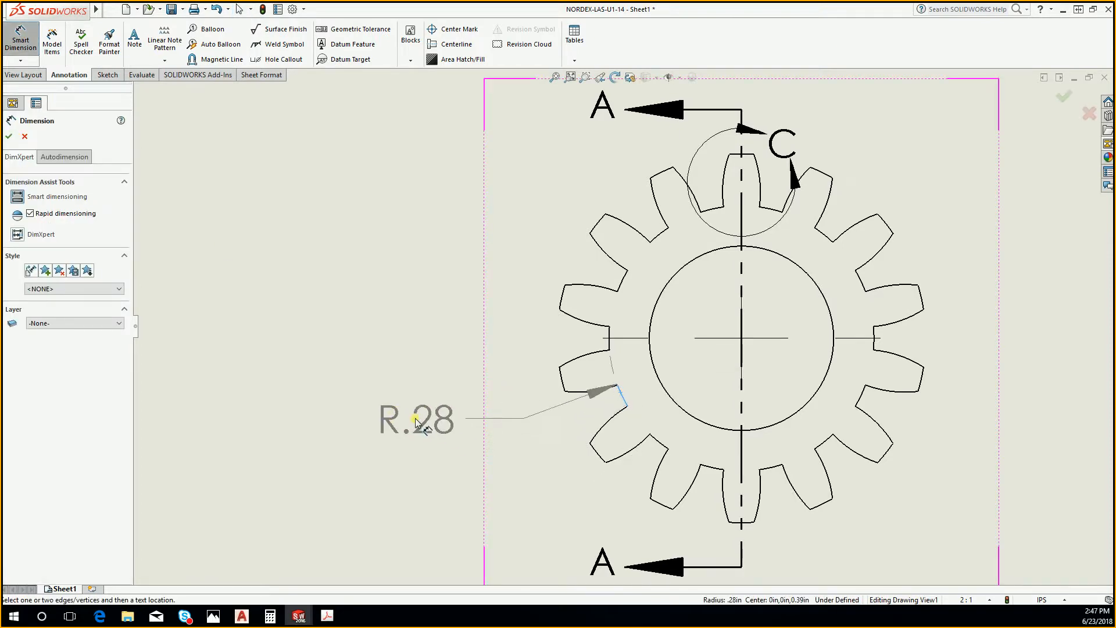
{"action": "left_click", "coordinate": [404, 433]}
{"action": "scroll", "coordinate": [449, 334], "scroll_direction": "down", "scroll_amount": 1}
{"action": "key", "text": "Escape"}
{"action": "scroll", "coordinate": [532, 359], "scroll_direction": "up", "scroll_amount": 1}
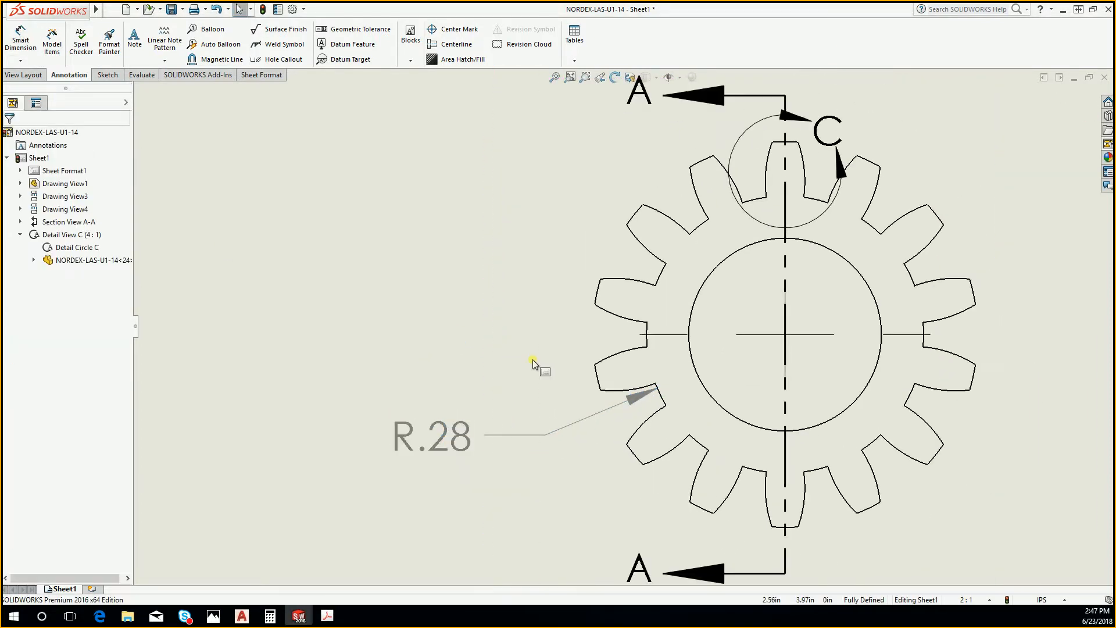
Change the gear's root radius dimension to display as a diameter
{"action": "scroll", "coordinate": [620, 383], "scroll_direction": "up", "scroll_amount": 2}
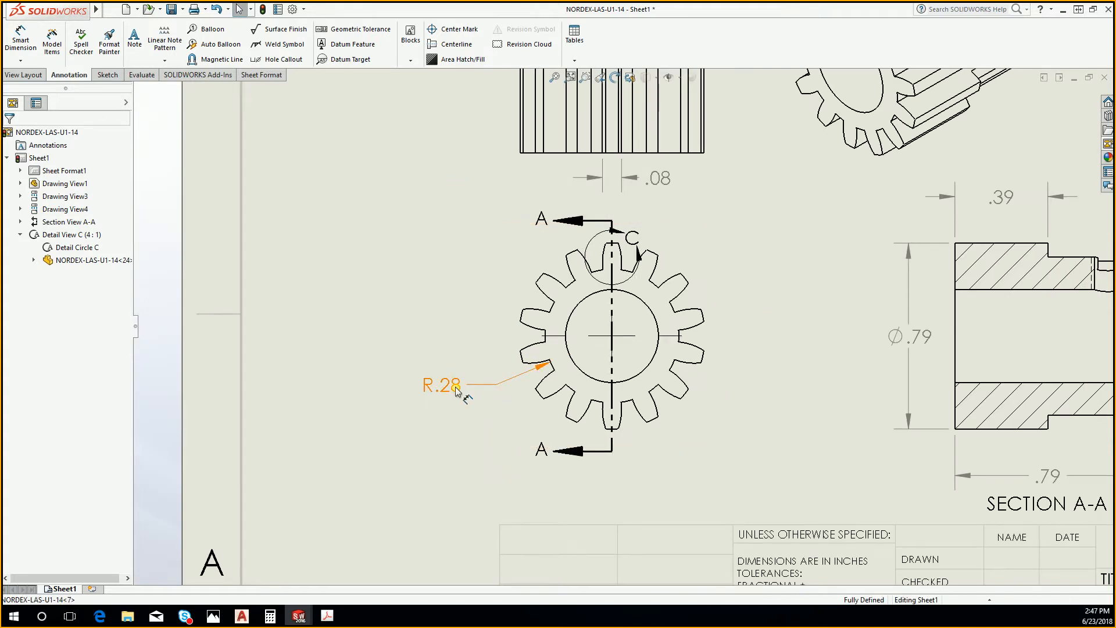
{"action": "left_click", "coordinate": [457, 388]}
{"action": "right_click", "coordinate": [457, 388]}
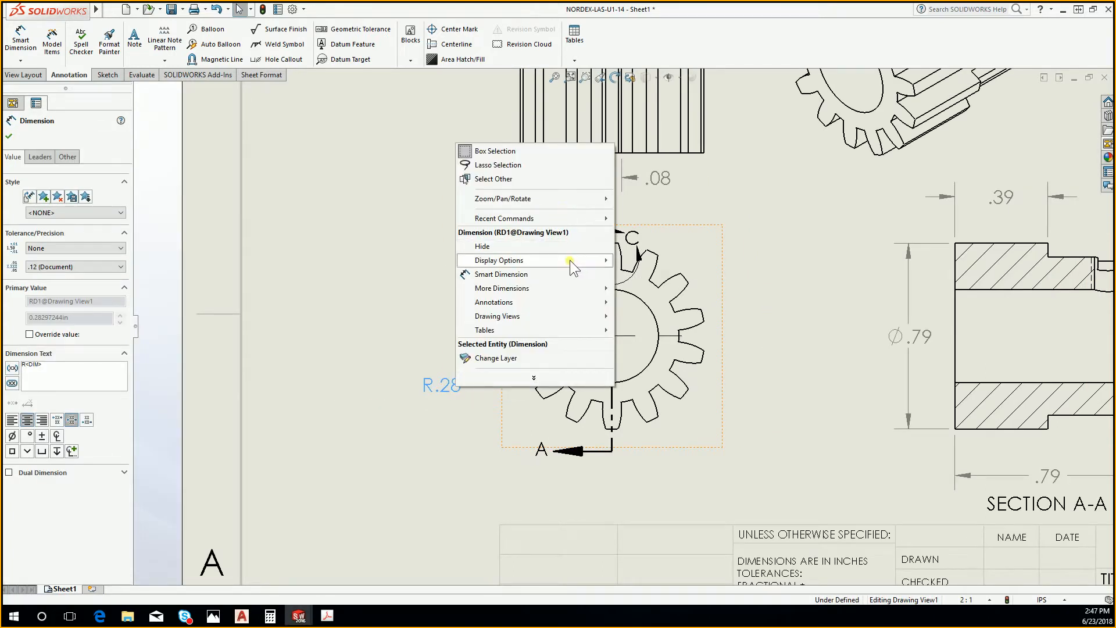
{"action": "mouse_move", "coordinate": [570, 260]}
{"action": "left_click", "coordinate": [639, 261]}
{"action": "left_click", "coordinate": [817, 281]}
{"action": "middle_click_drag", "start_coordinate": [817, 281], "coordinate": [732, 371]}
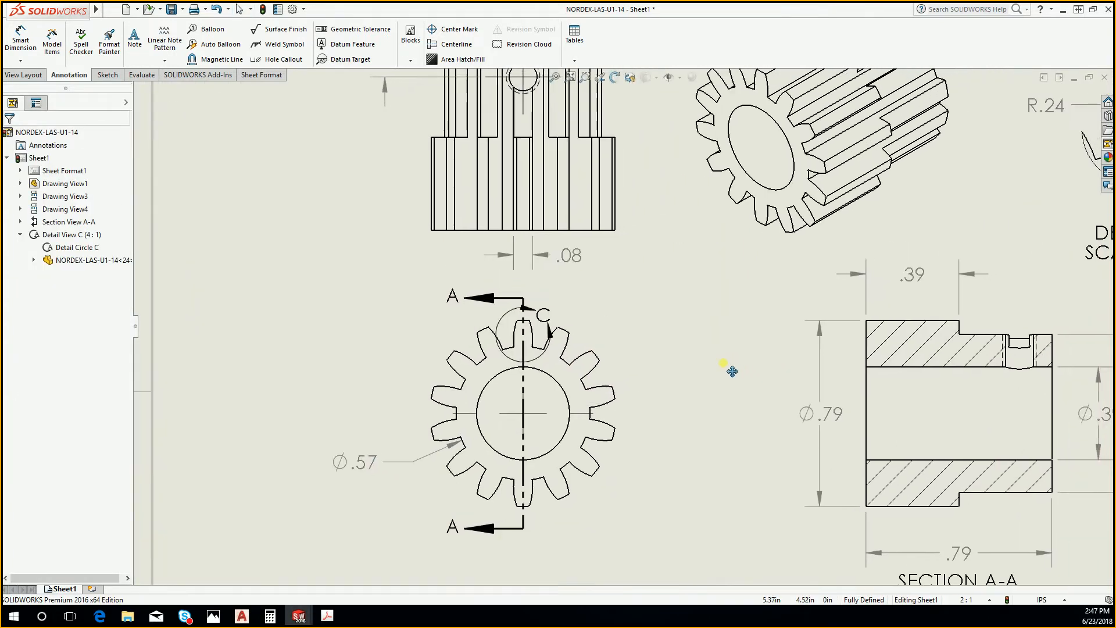
Reposition the root diameter dimension's text beside the gear's end view
{"action": "scroll", "coordinate": [679, 373], "scroll_direction": "up", "scroll_amount": 4}
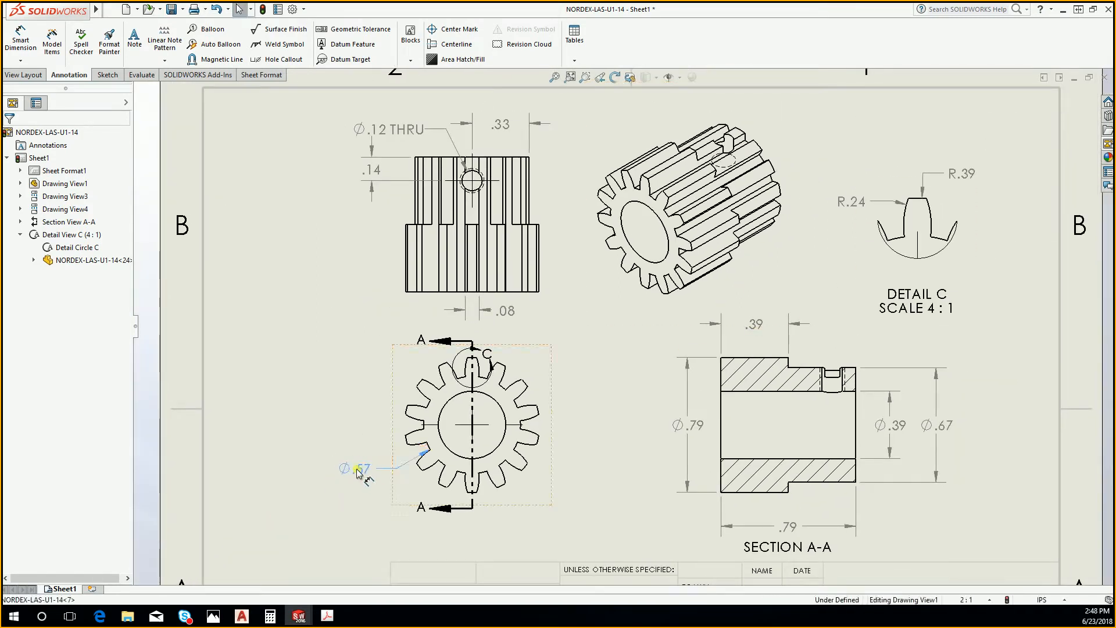
{"action": "left_click_drag", "start_coordinate": [357, 471], "coordinate": [360, 481]}
{"action": "scroll", "coordinate": [389, 462], "scroll_direction": "down", "scroll_amount": 2}
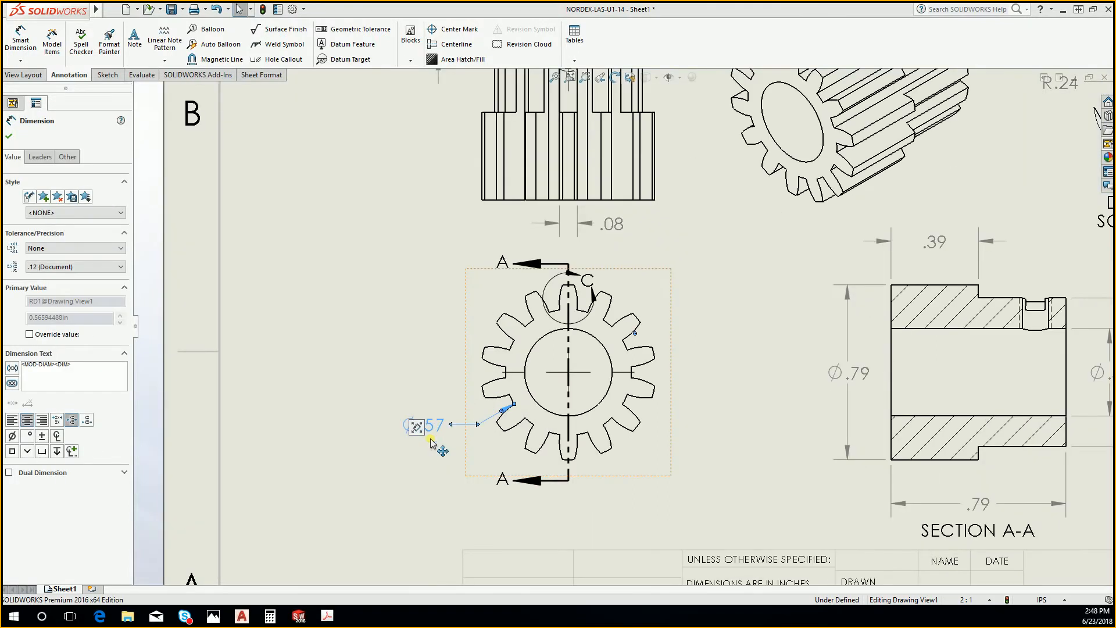
{"action": "scroll", "coordinate": [430, 442], "scroll_direction": "down", "scroll_amount": 3}
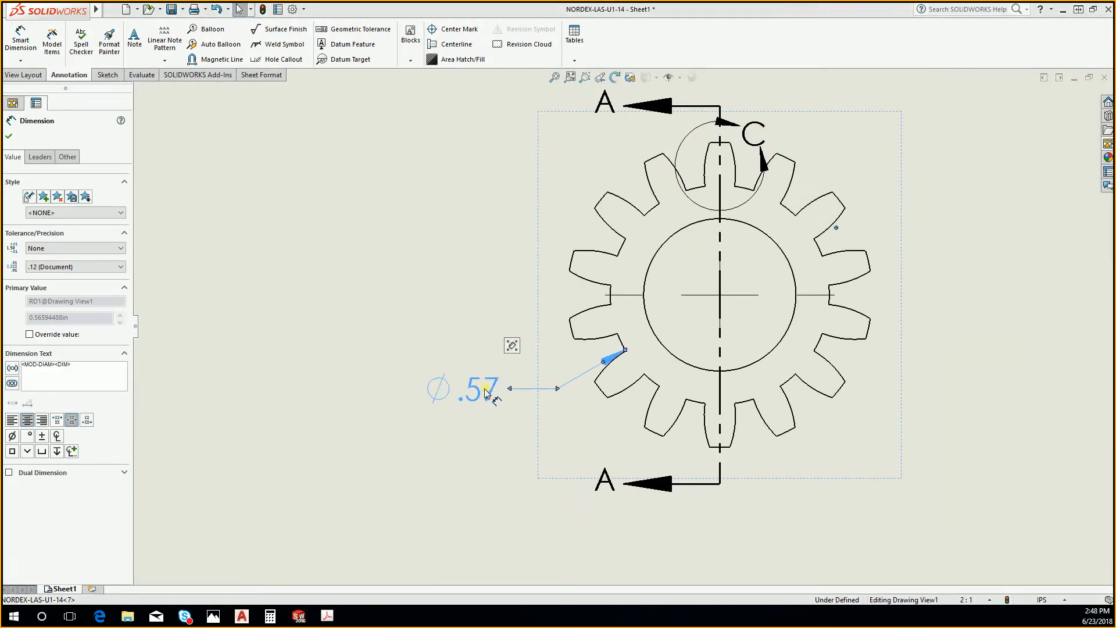
{"action": "left_click_drag", "start_coordinate": [486, 394], "coordinate": [484, 376]}
{"action": "mouse_move", "coordinate": [510, 330]}
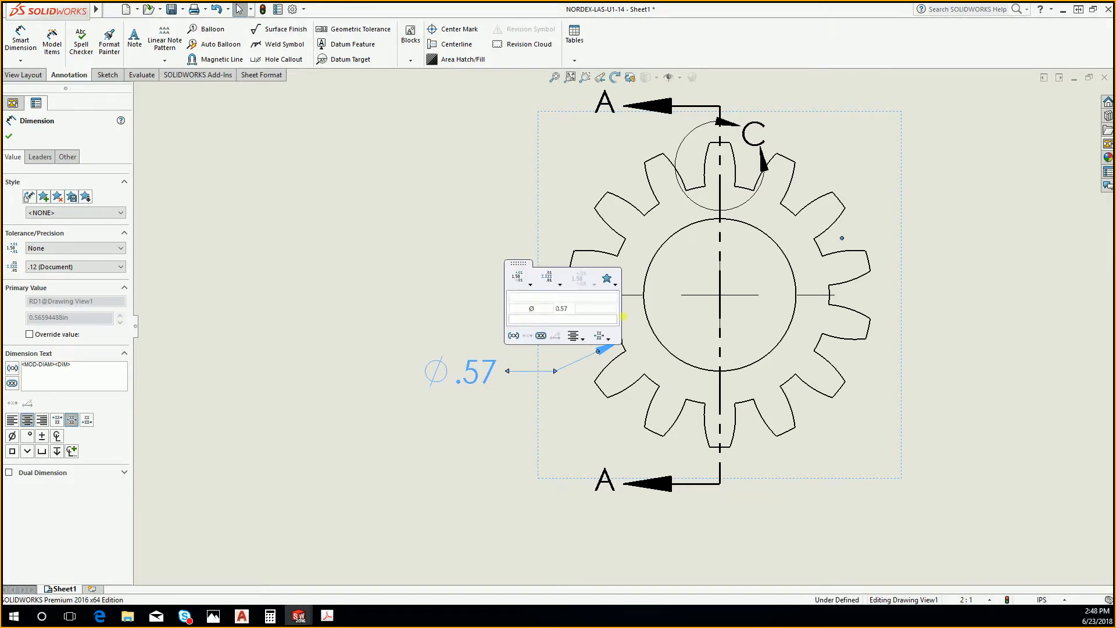
{"action": "scroll", "coordinate": [623, 316], "scroll_direction": "up", "scroll_amount": 4}
{"action": "scroll", "coordinate": [644, 350], "scroll_direction": "down", "scroll_amount": 3}
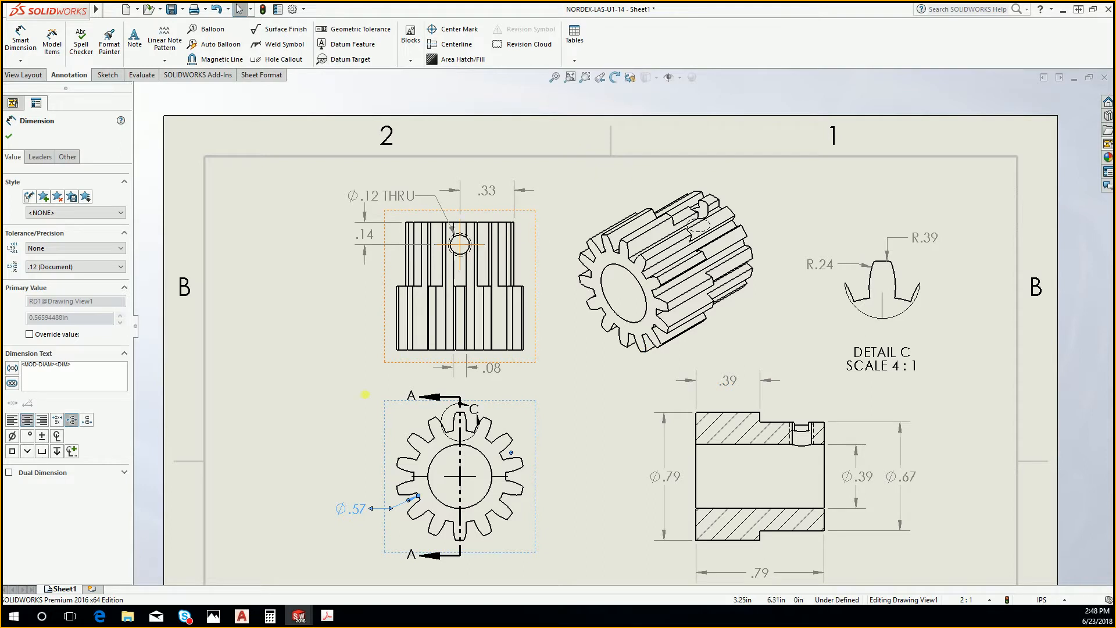
Start saving the drawing as an Adobe PDF in the AutoCAD Training > AutoCAD Spring 2018 folder
{"action": "left_click", "coordinate": [112, 9]}
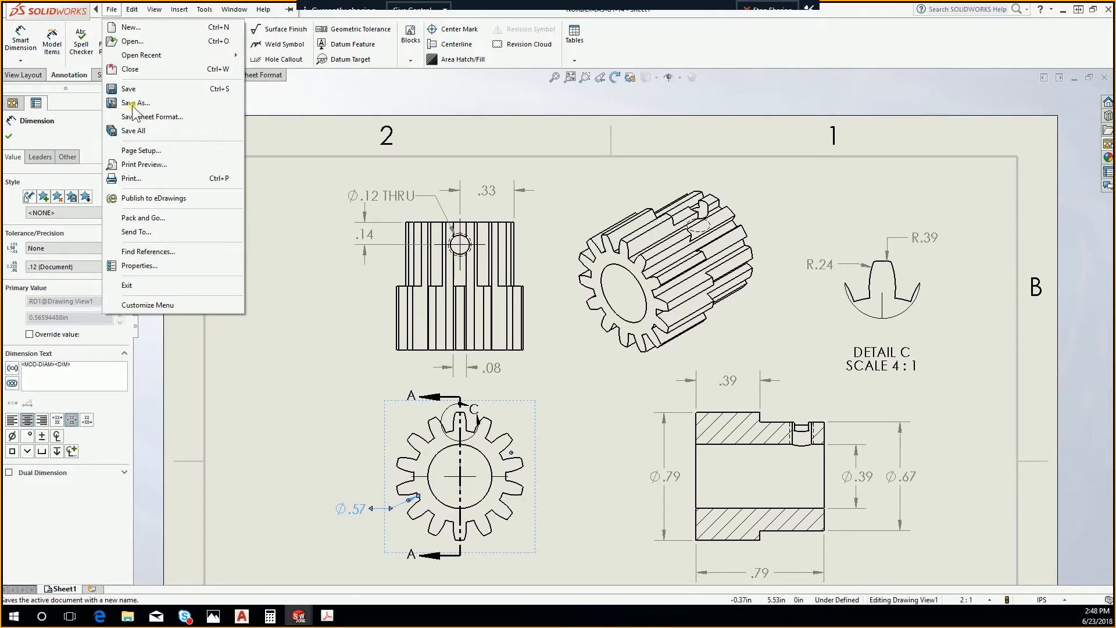
{"action": "left_click", "coordinate": [145, 103]}
{"action": "left_click", "coordinate": [335, 201]}
{"action": "left_click", "coordinate": [327, 272]}
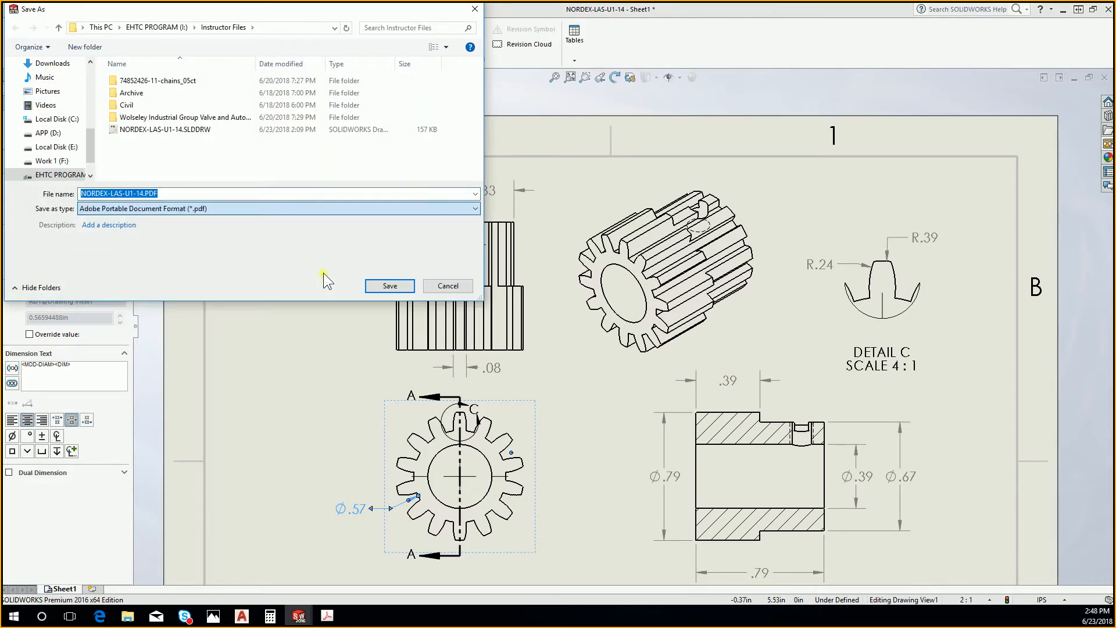
{"action": "left_click", "coordinate": [174, 28]}
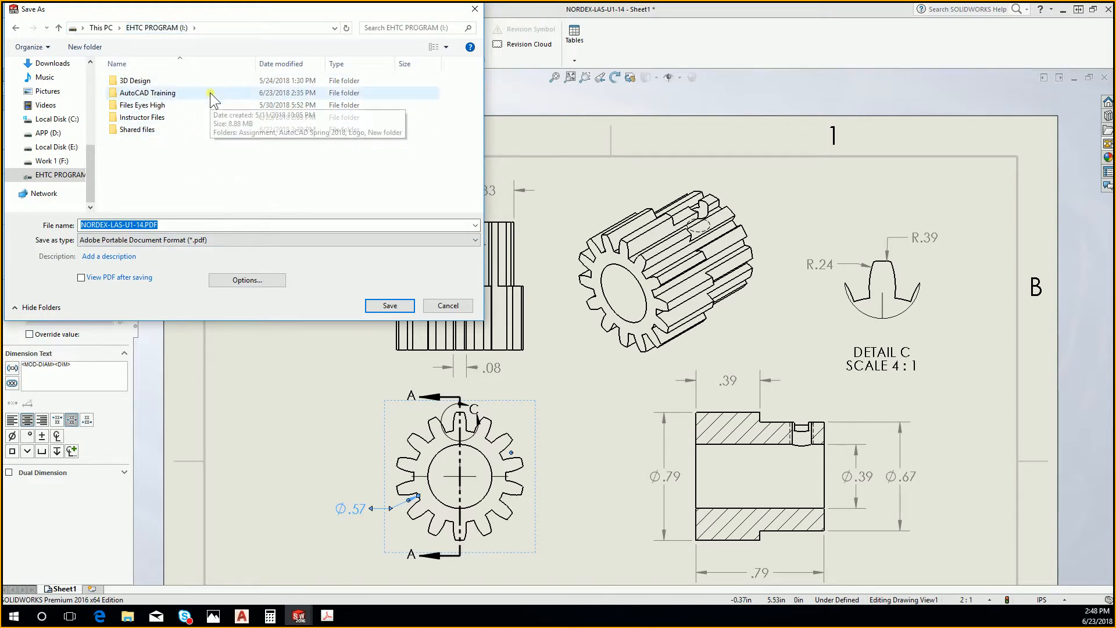
{"action": "double_click", "coordinate": [210, 92]}
{"action": "double_click", "coordinate": [203, 95]}
Base the file name on the existing Rev 1 PDF and save the sheet as NORDEX-LAS-U1-14 - Rev 2.PDF
{"action": "left_click", "coordinate": [207, 119]}
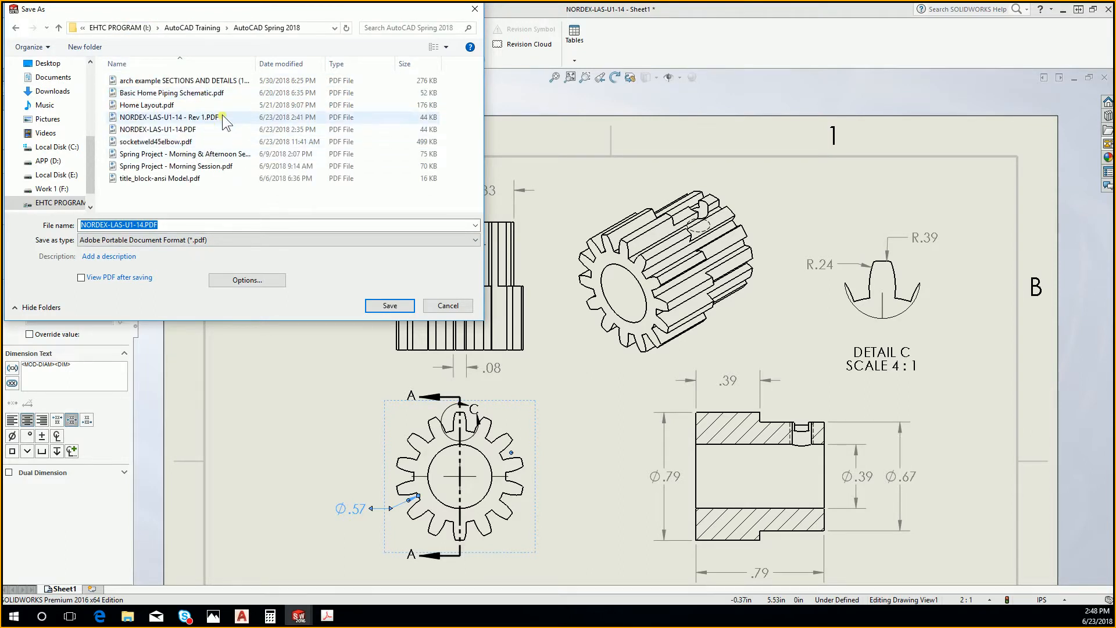
{"action": "left_click", "coordinate": [167, 226]}
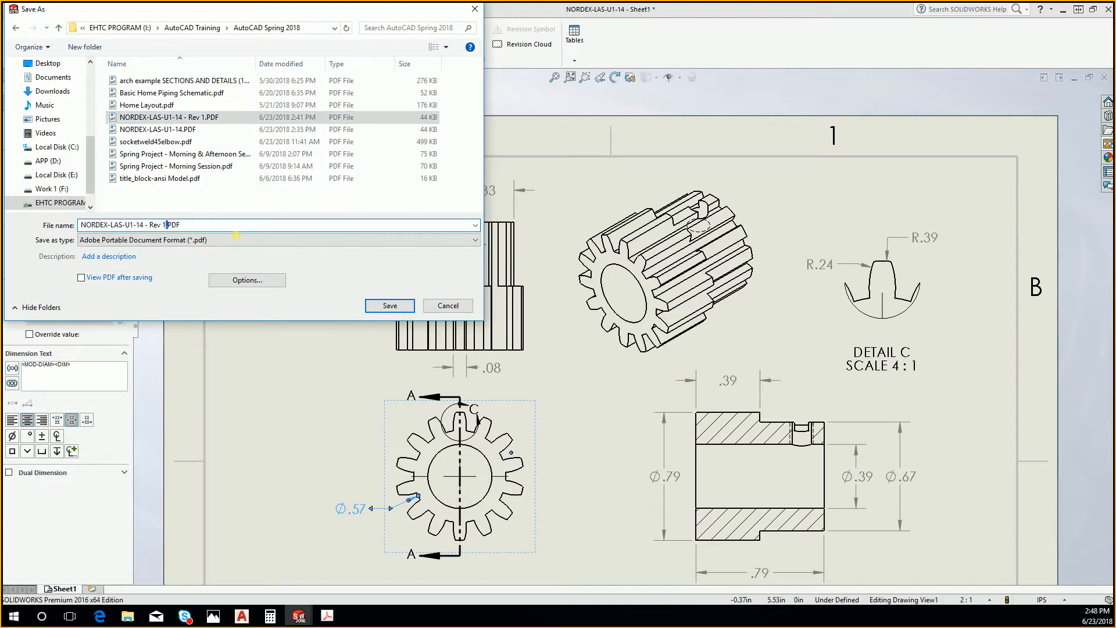
{"action": "key", "text": "Delete"}
{"action": "type", "text": "2"}
{"action": "key", "text": "Return"}
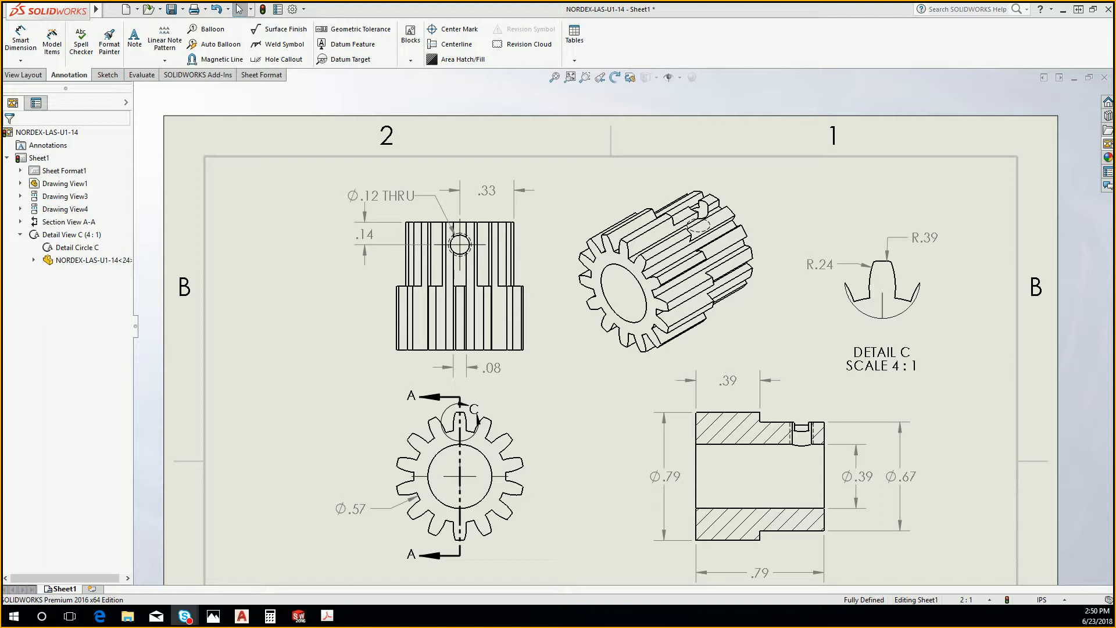
Examine the Rev 2 gear PDF in Microsoft Edge, enlarging the views and checking Detail C's tooth tip radius
{"action": "scroll", "coordinate": [1000, 531], "scroll_direction": "down", "scroll_amount": 1}
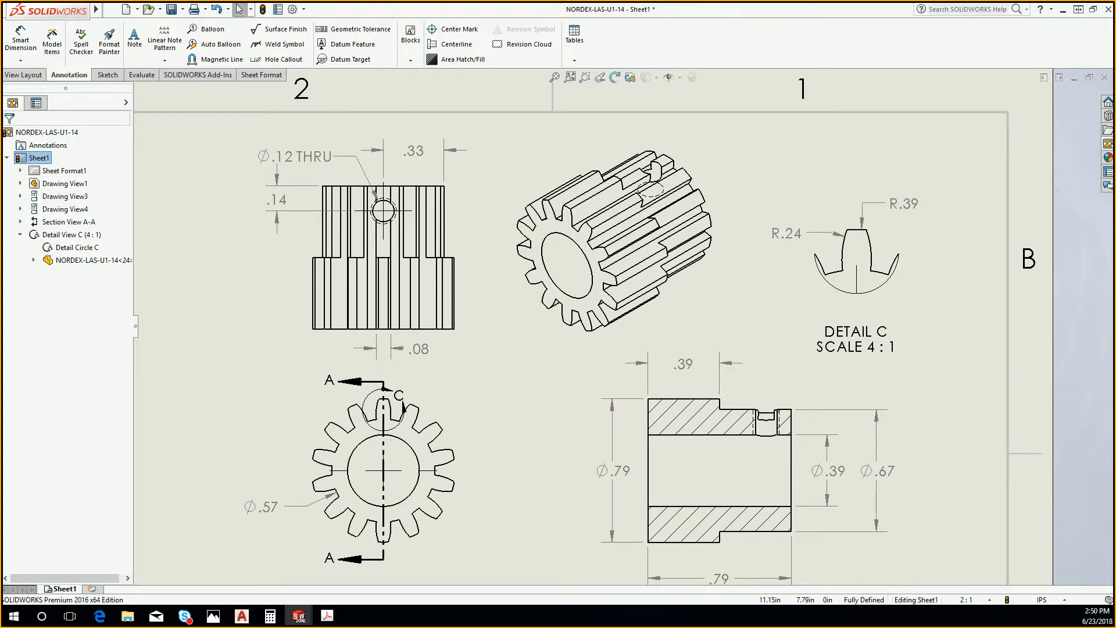
{"action": "scroll", "coordinate": [591, 250], "scroll_direction": "up", "scroll_amount": 2, "text": "ctrl"}
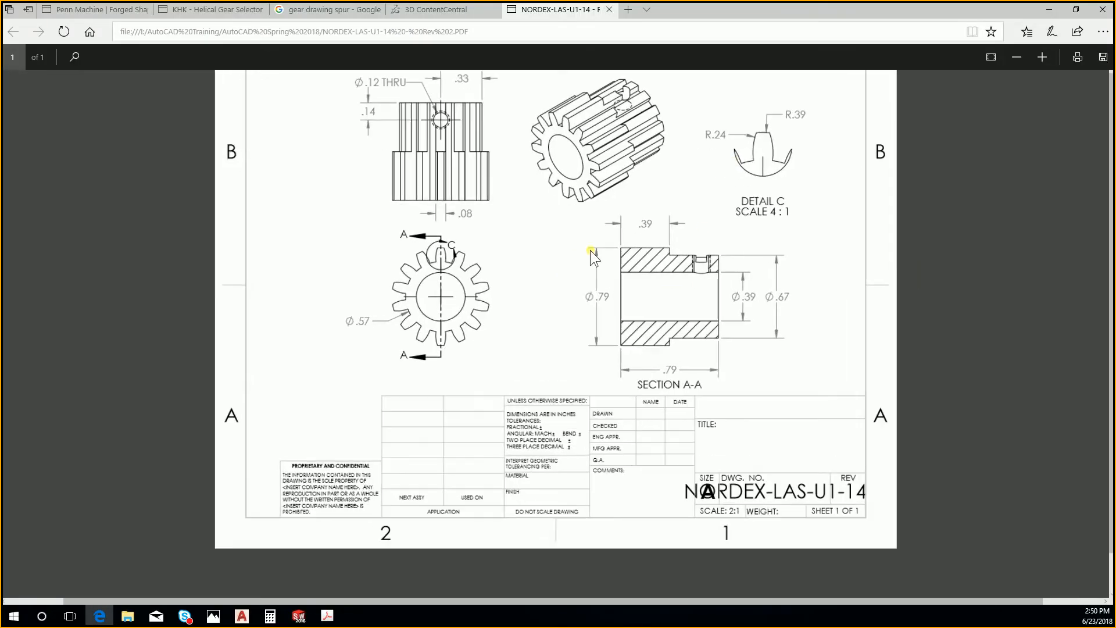
{"action": "scroll", "coordinate": [596, 247], "scroll_direction": "up", "scroll_amount": 2, "text": "ctrl"}
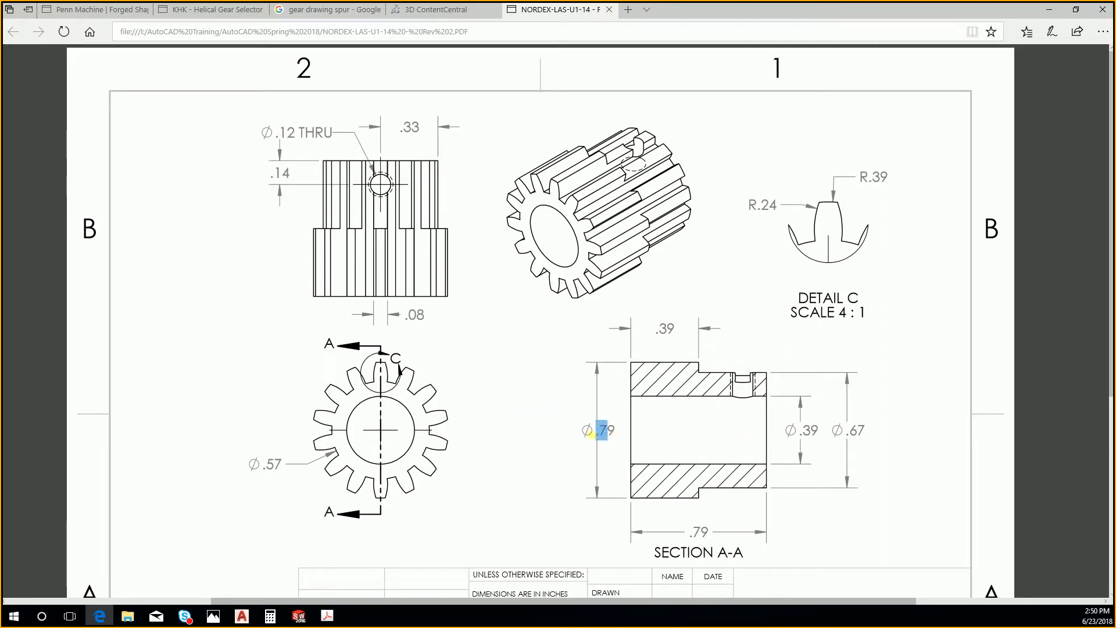
{"action": "double_click", "coordinate": [887, 179]}
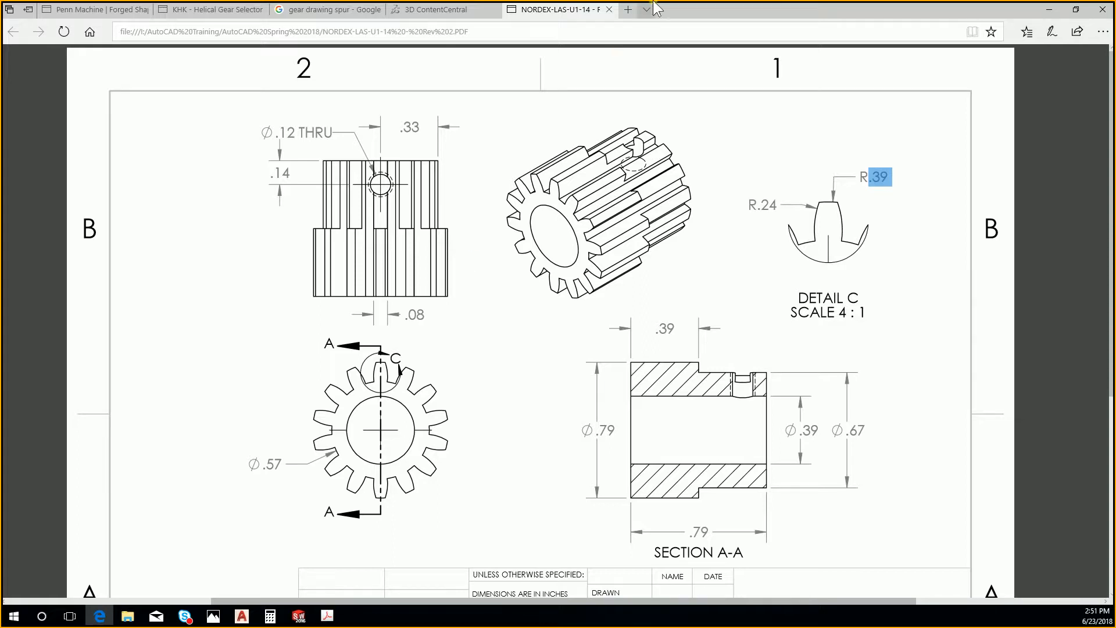
Leave the gear PDF and switch to the Elbow-45.dwg drawing in AutoCAD
{"action": "left_click", "coordinate": [1076, 9]}
{"action": "key", "text": "alt+Tab"}
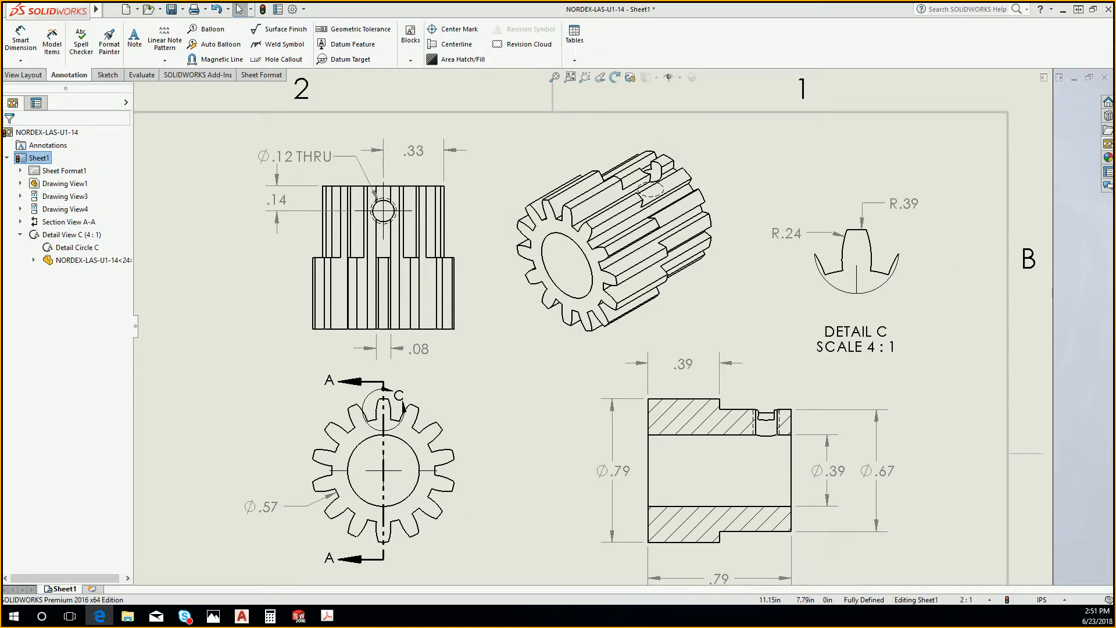
{"action": "key", "text": "alt+Tab"}
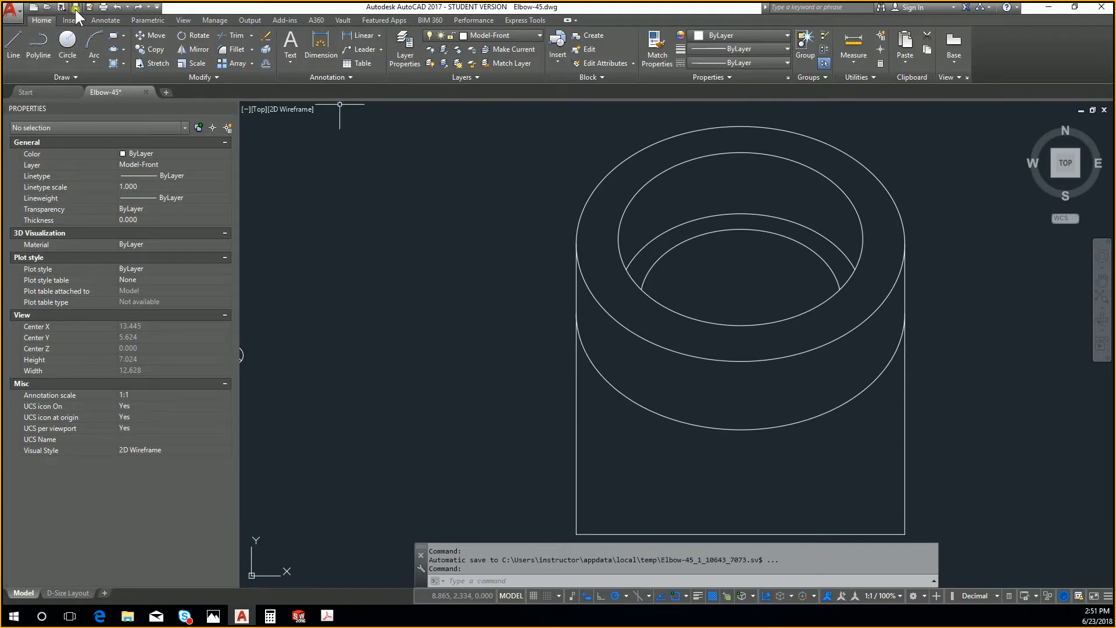
Save and close the Elbow-45 drawing, and start a new blank drawing
{"action": "key", "text": "ctrl+s"}
{"action": "left_click", "coordinate": [1104, 110]}
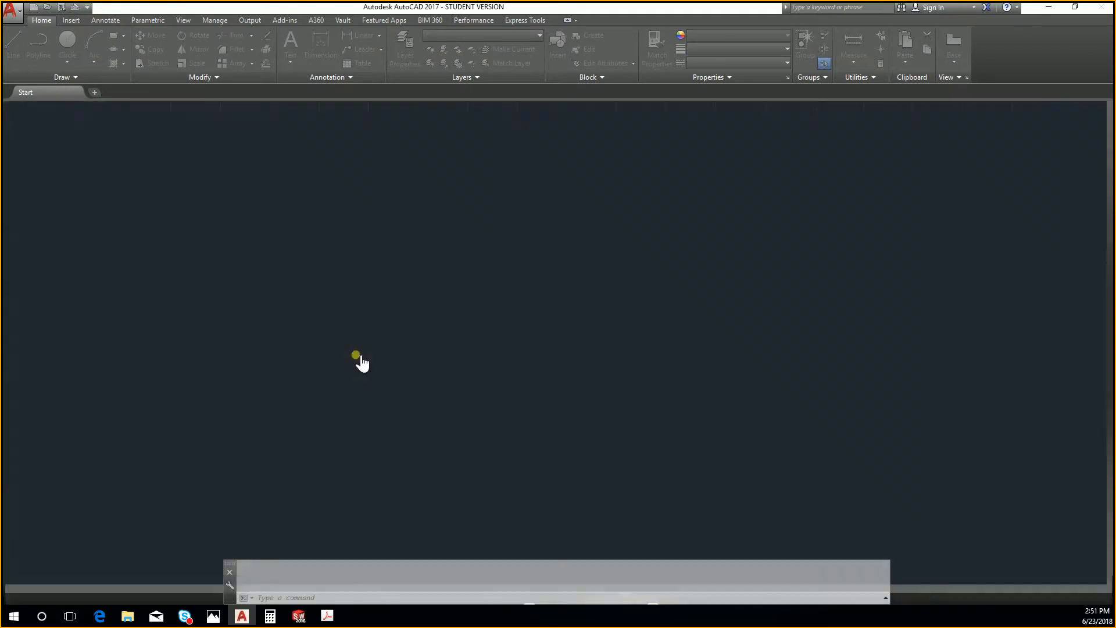
{"action": "key", "text": "ctrl+n"}
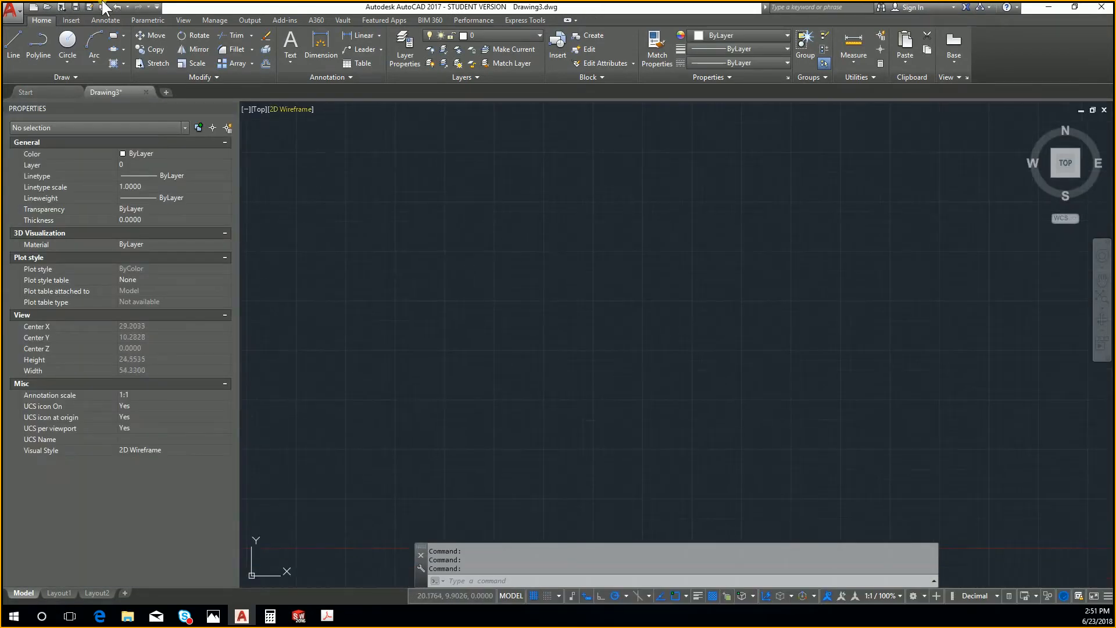
Draw a circle with a diameter of 0.57 in the new drawing for the gear's root diameter
{"action": "left_click", "coordinate": [67, 42]}
{"action": "left_click", "coordinate": [540, 402]}
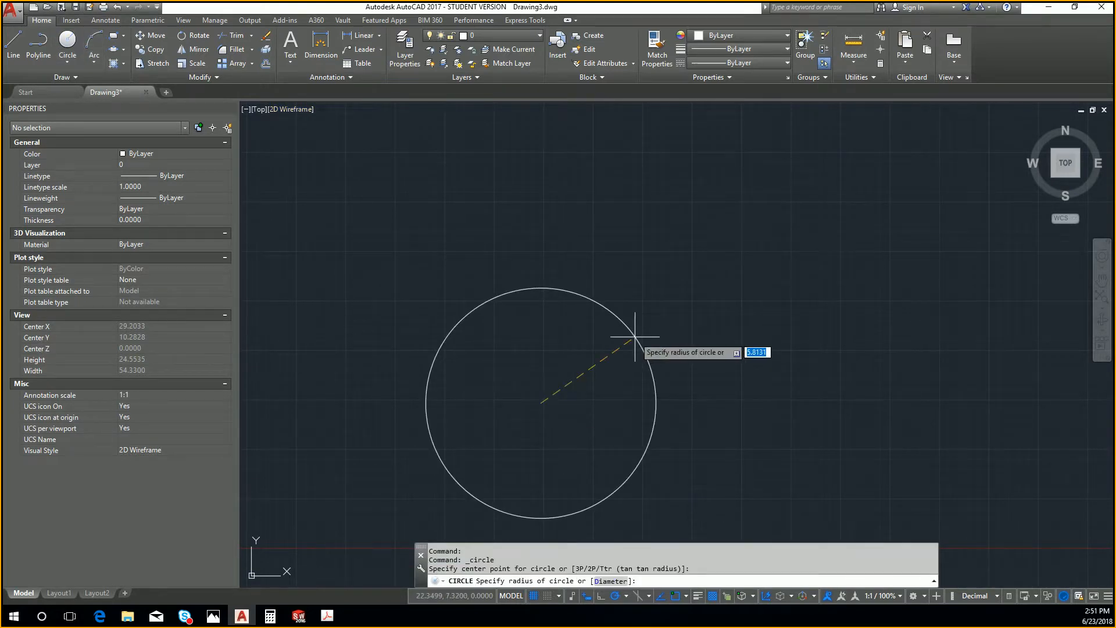
{"action": "type", "text": "d"}
{"action": "key", "text": "Return"}
{"action": "type", "text": ".57"}
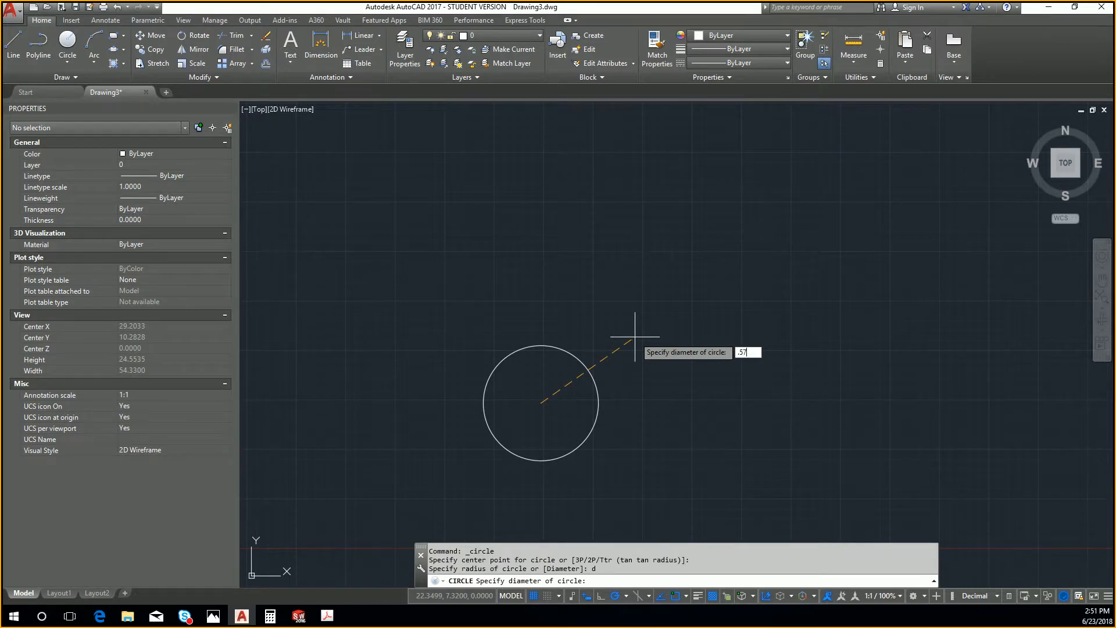
{"action": "key", "text": "Return"}
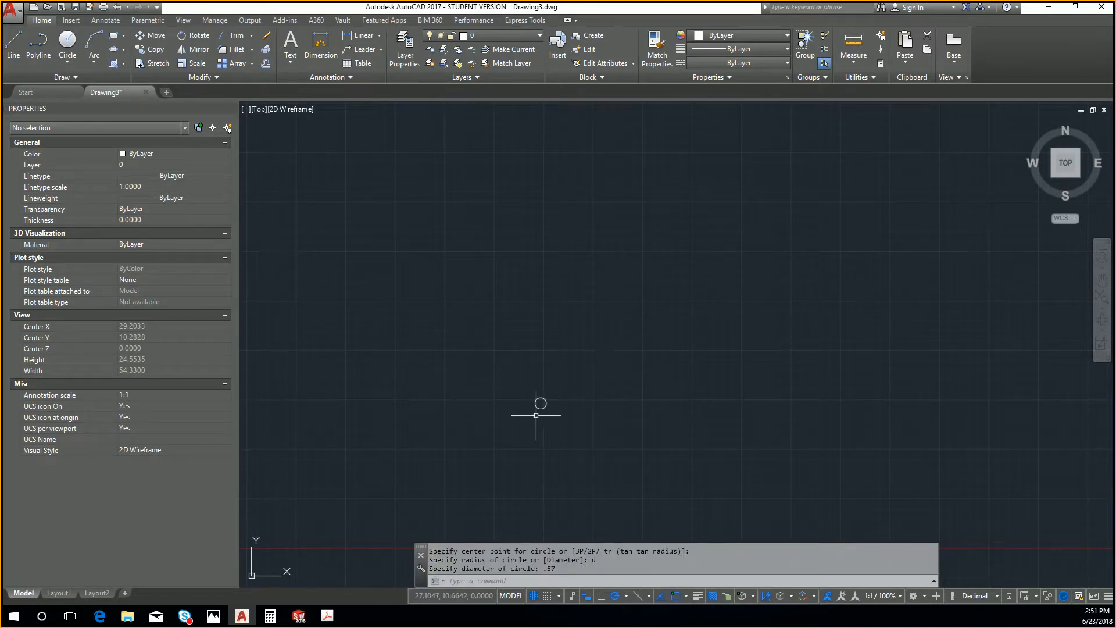
Draw a concentric circle with a diameter of 0.39 at the center of the 0.57 circle
{"action": "middle_click", "coordinate": [535, 416]}
{"action": "middle_click", "coordinate": [535, 415]}
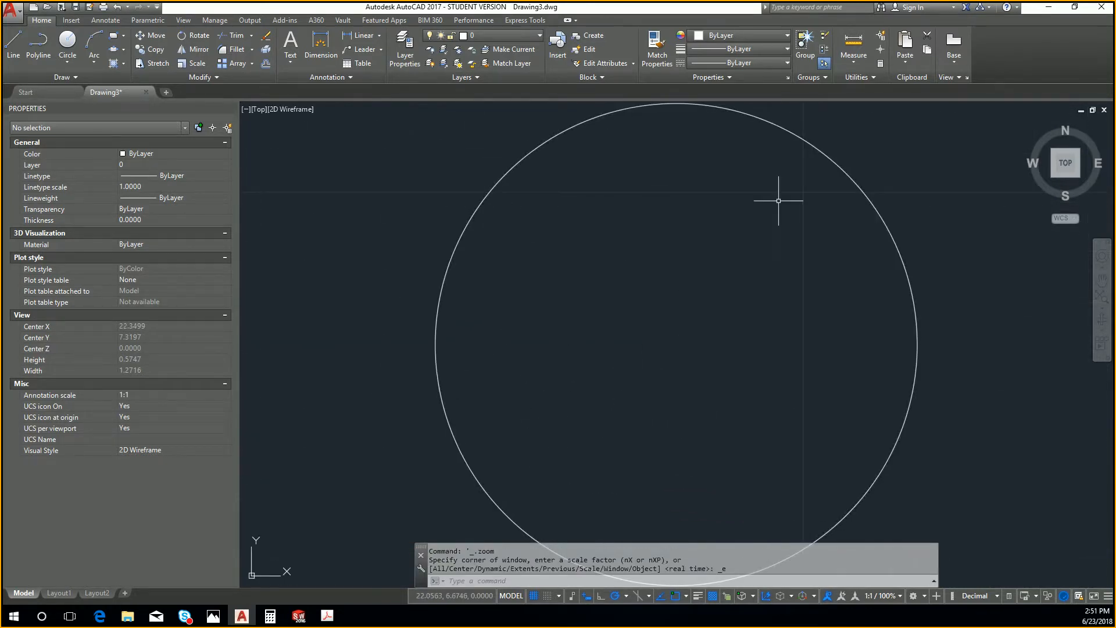
{"action": "scroll", "coordinate": [662, 384], "scroll_direction": "down", "scroll_amount": 1}
{"action": "type", "text": "c"}
{"action": "key", "text": "Return"}
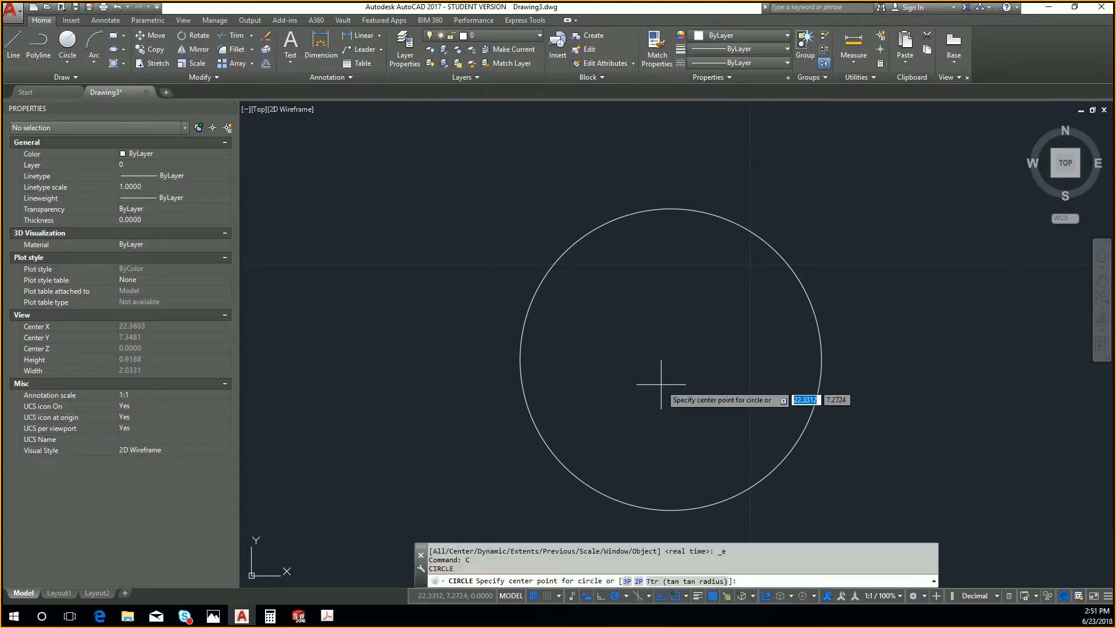
{"action": "left_click", "coordinate": [678, 350]}
{"action": "type", "text": "d"}
{"action": "key", "text": "Return"}
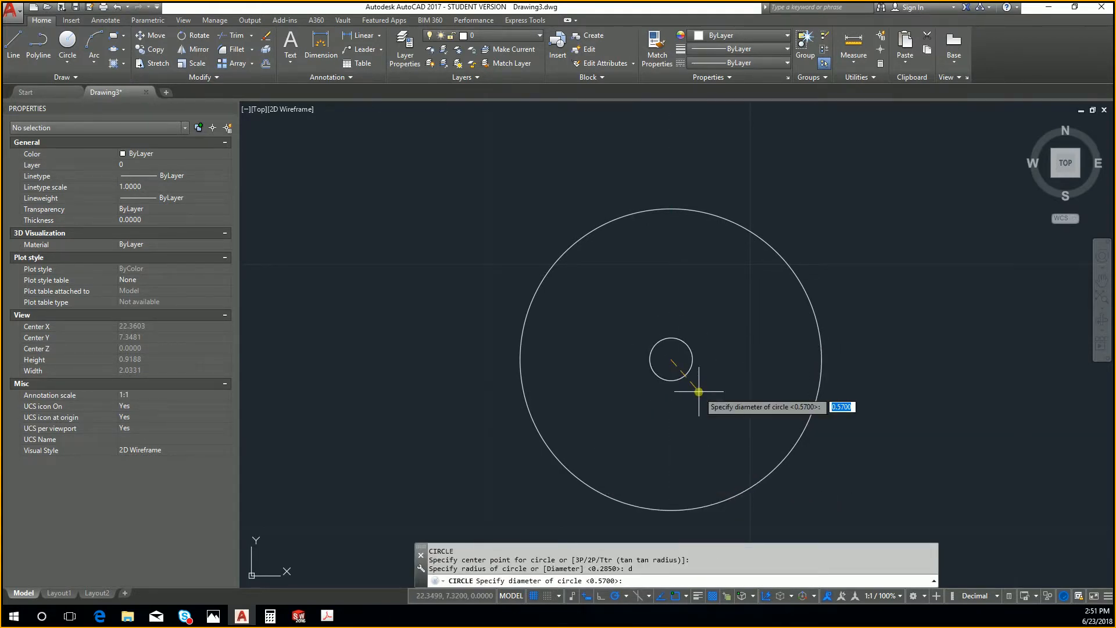
{"action": "type", "text": ".39"}
{"action": "key", "text": "Return"}
{"action": "key", "text": "Escape"}
{"action": "key", "text": "Escape"}
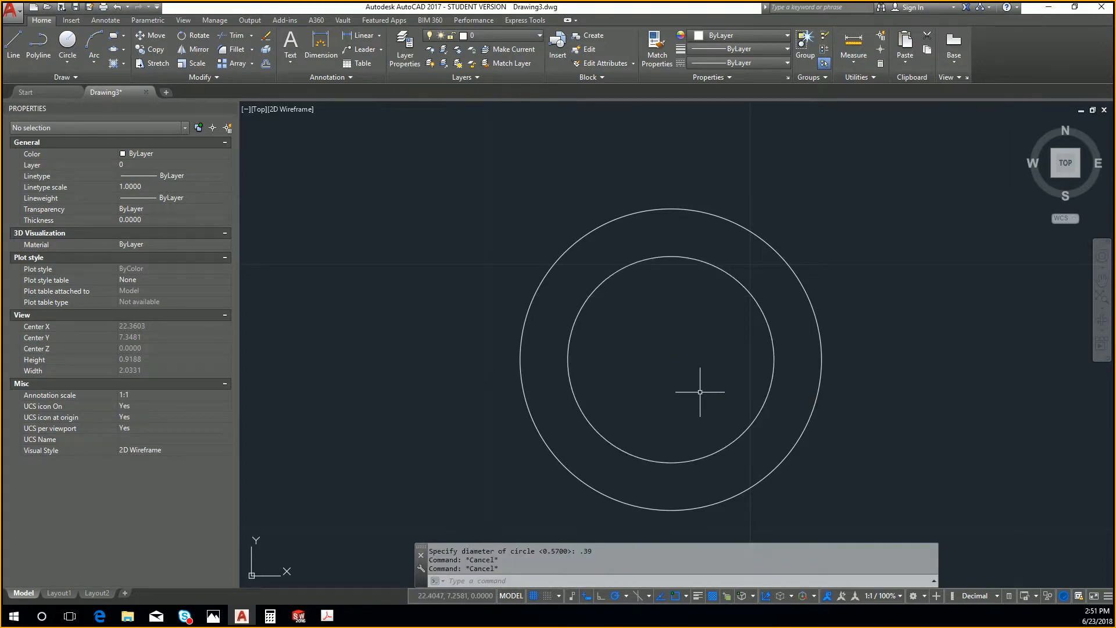
Draw a separate circle with a radius of 0.39 to the left of the two concentric circles
{"action": "type", "text": "c"}
{"action": "key", "text": "Return"}
{"action": "left_click", "coordinate": [360, 337]}
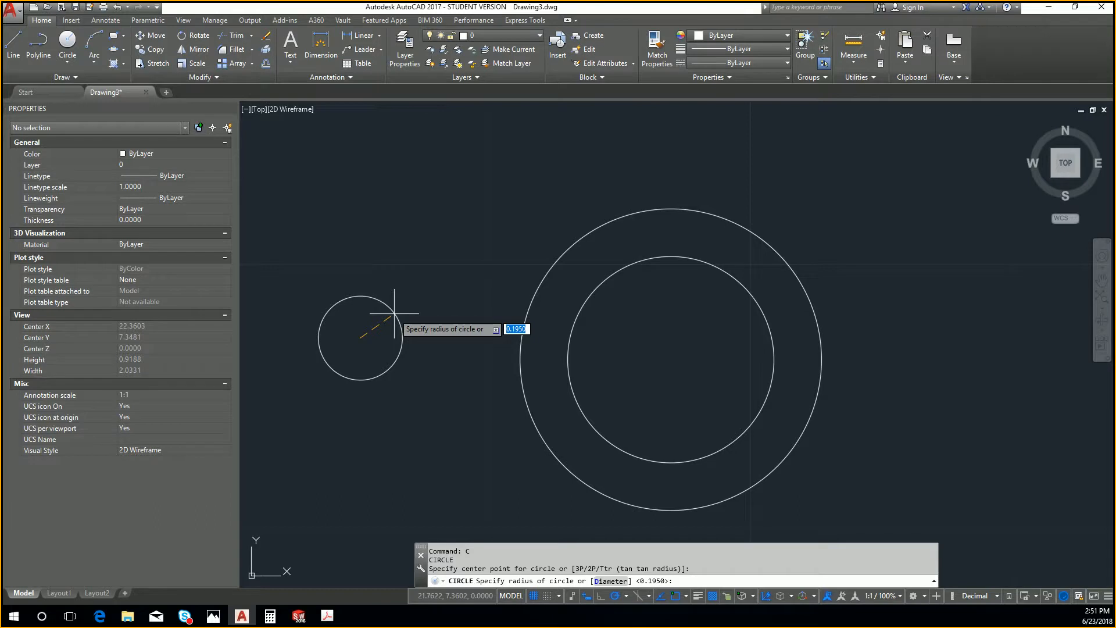
{"action": "type", "text": ".39"}
{"action": "key", "text": "Return"}
{"action": "key", "text": "Escape"}
{"action": "middle_click_drag", "start_coordinate": [363, 216], "coordinate": [455, 355]}
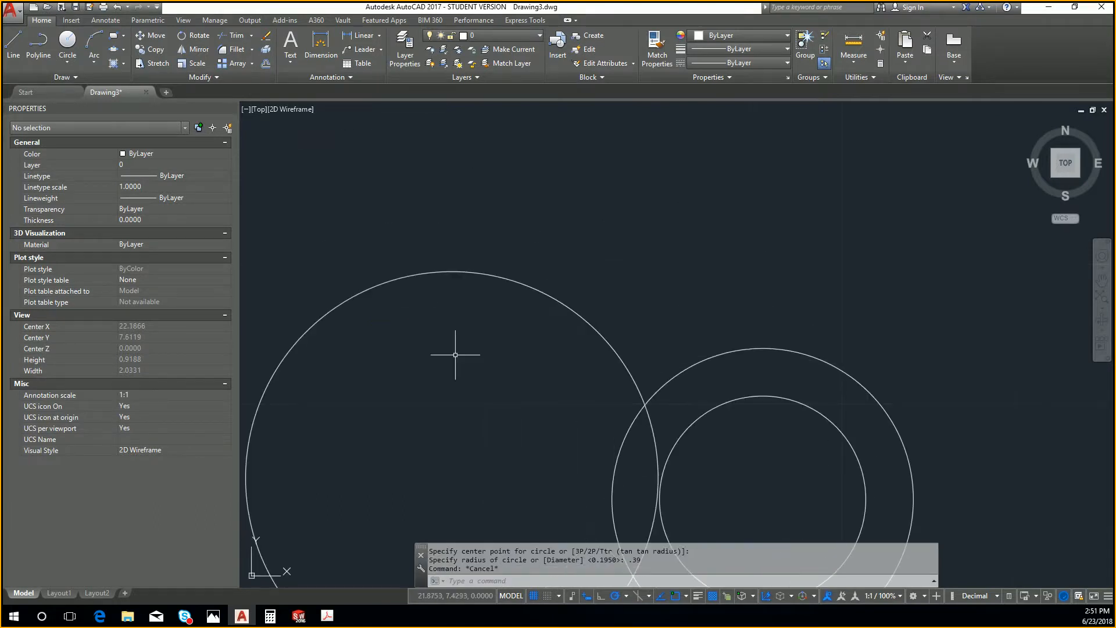
{"action": "left_click", "coordinate": [455, 355]}
{"action": "left_click", "coordinate": [368, 237]}
{"action": "type", "text": "m"}
{"action": "key", "text": "Return"}
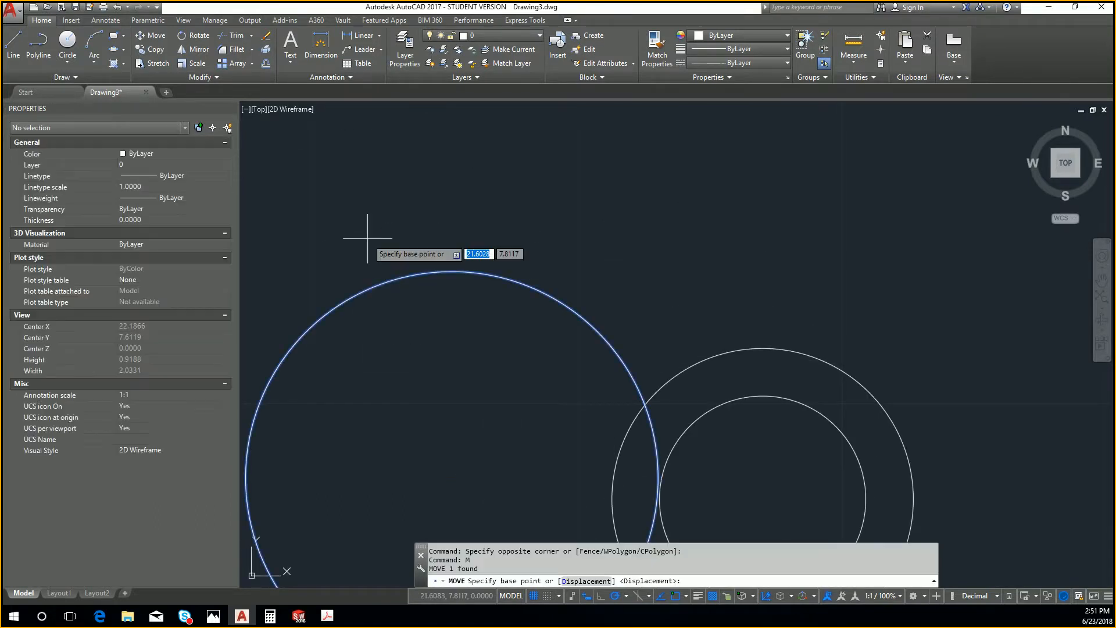
{"action": "left_click", "coordinate": [446, 271]}
{"action": "key", "text": "Escape"}
{"action": "key", "text": "Return"}
{"action": "key", "text": "Escape"}
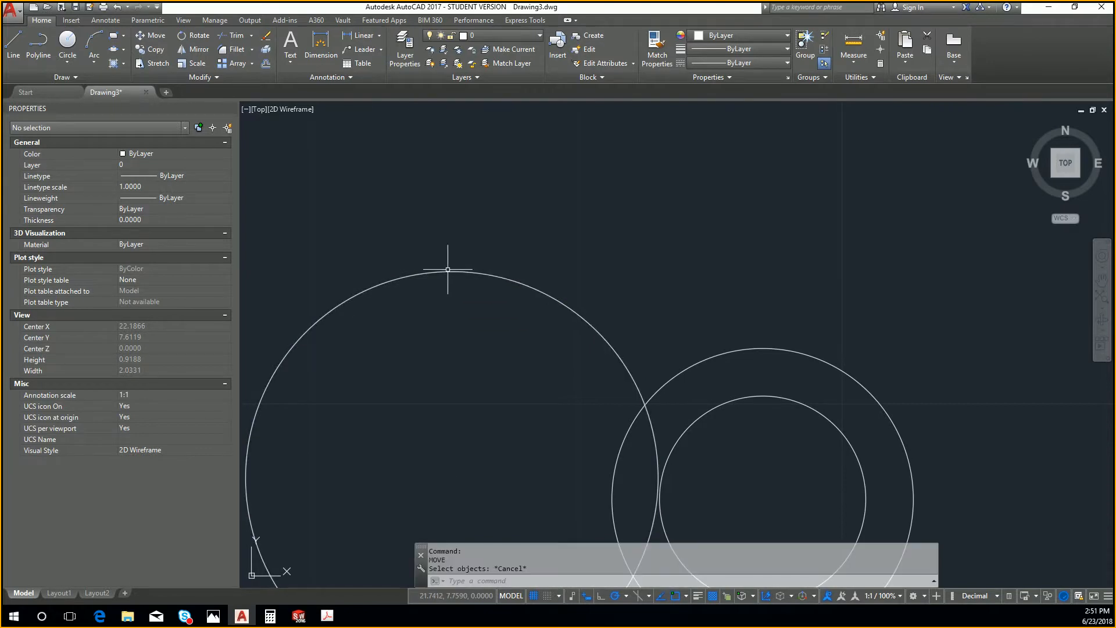
Move the 0.39-radius circle by its top quadrant onto the top quadrant of the 0.57-diameter circle and compare their curvature
{"action": "left_click", "coordinate": [448, 270]}
{"action": "key", "text": "Return"}
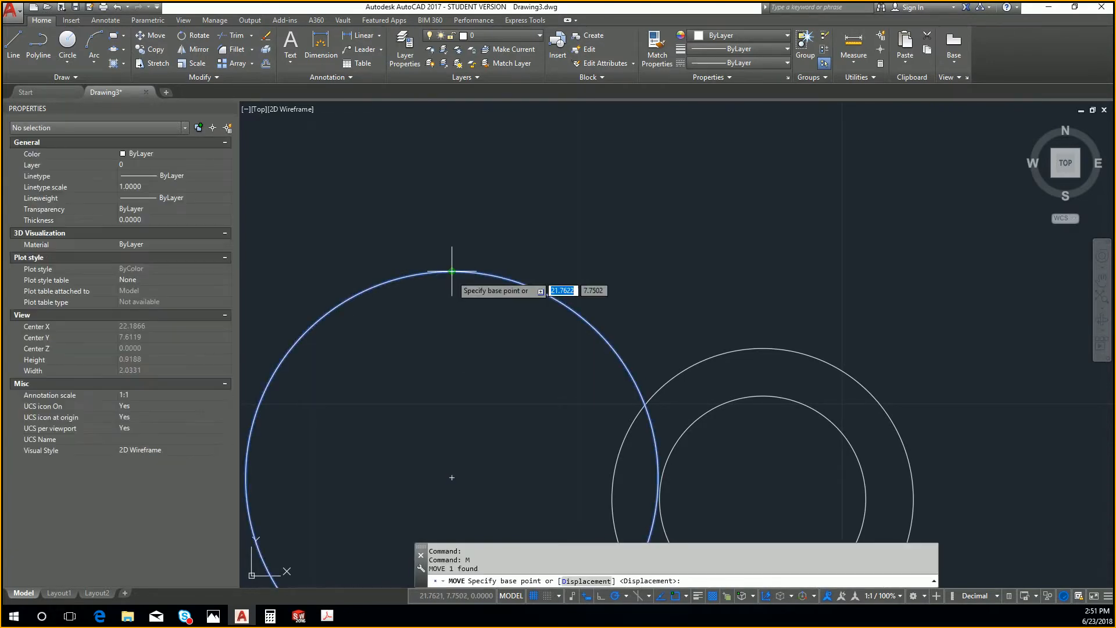
{"action": "left_click", "coordinate": [452, 272]}
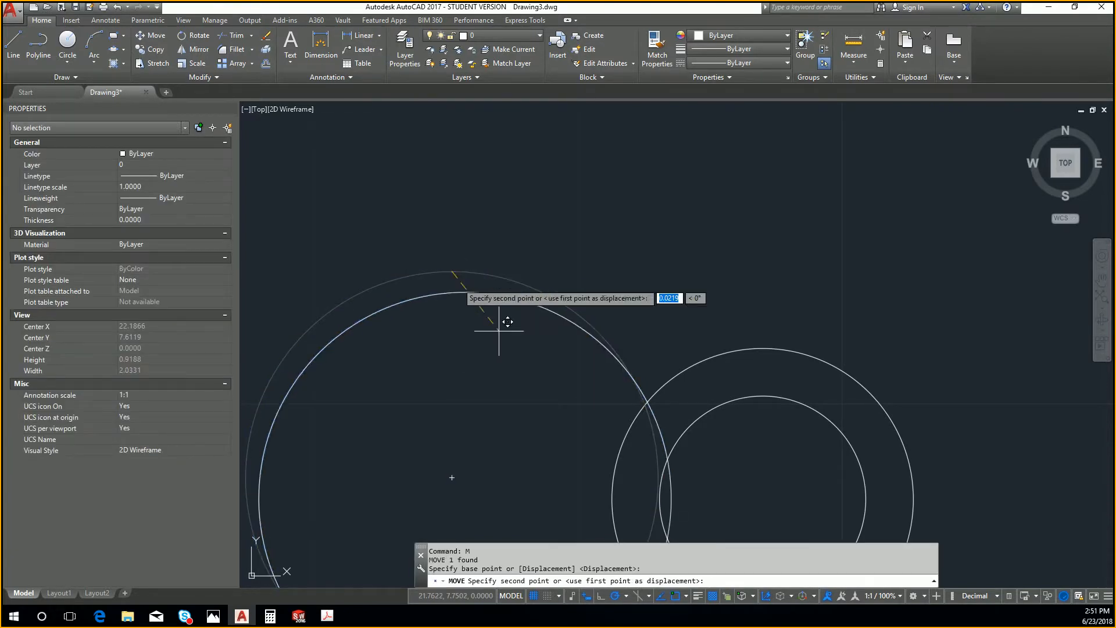
{"action": "left_click", "coordinate": [764, 348]}
{"action": "scroll", "coordinate": [768, 348], "scroll_direction": "up", "scroll_amount": 8}
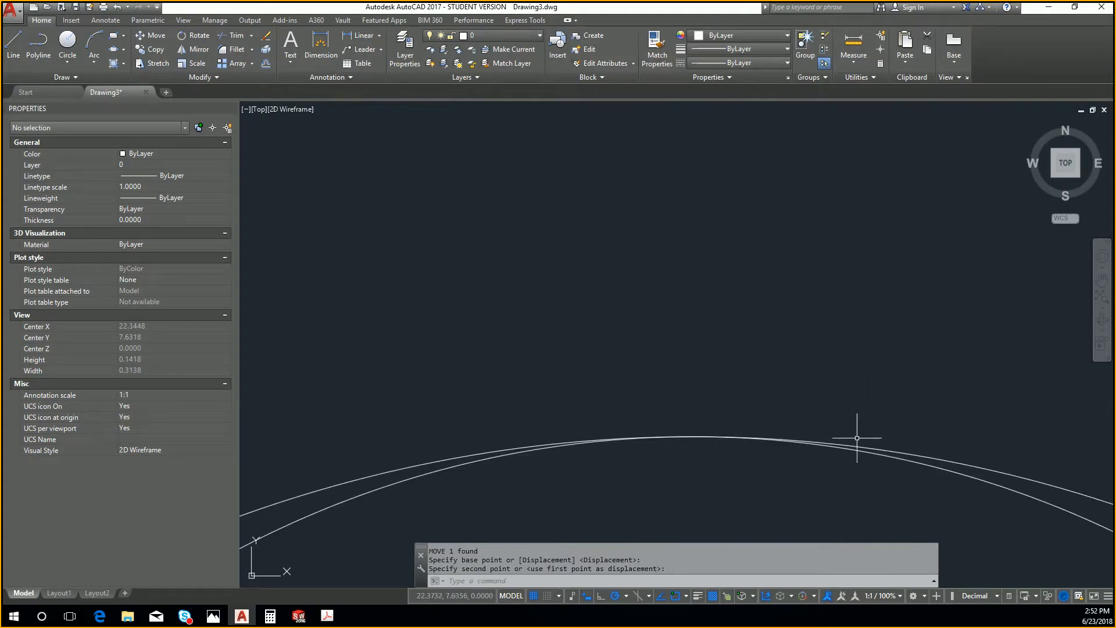
{"action": "left_click", "coordinate": [871, 449]}
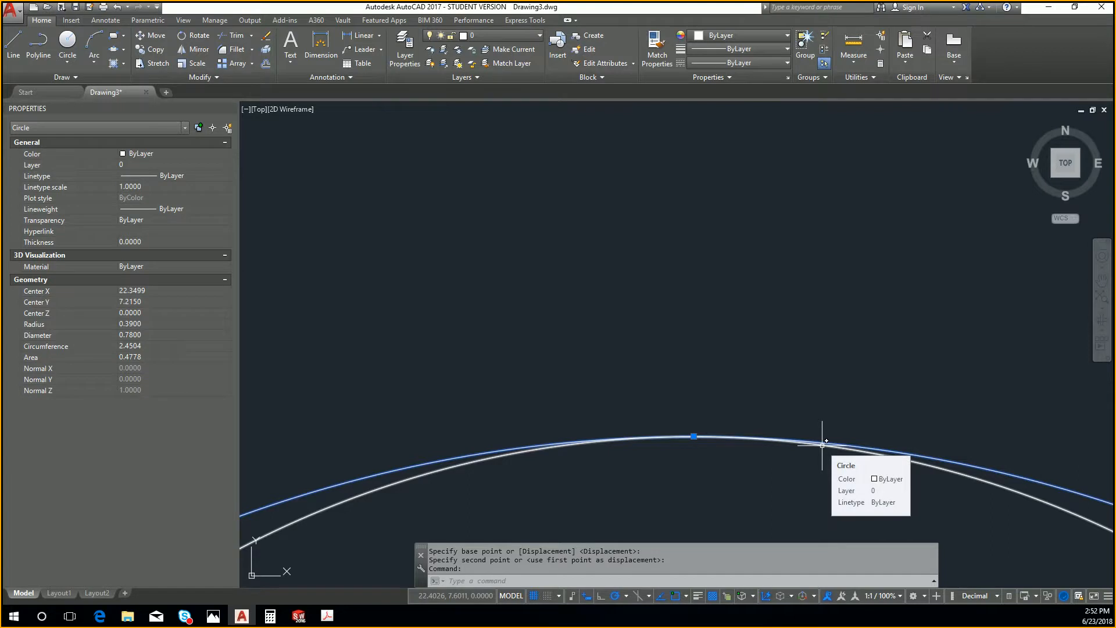
{"action": "scroll", "coordinate": [796, 452], "scroll_direction": "down", "scroll_amount": 2}
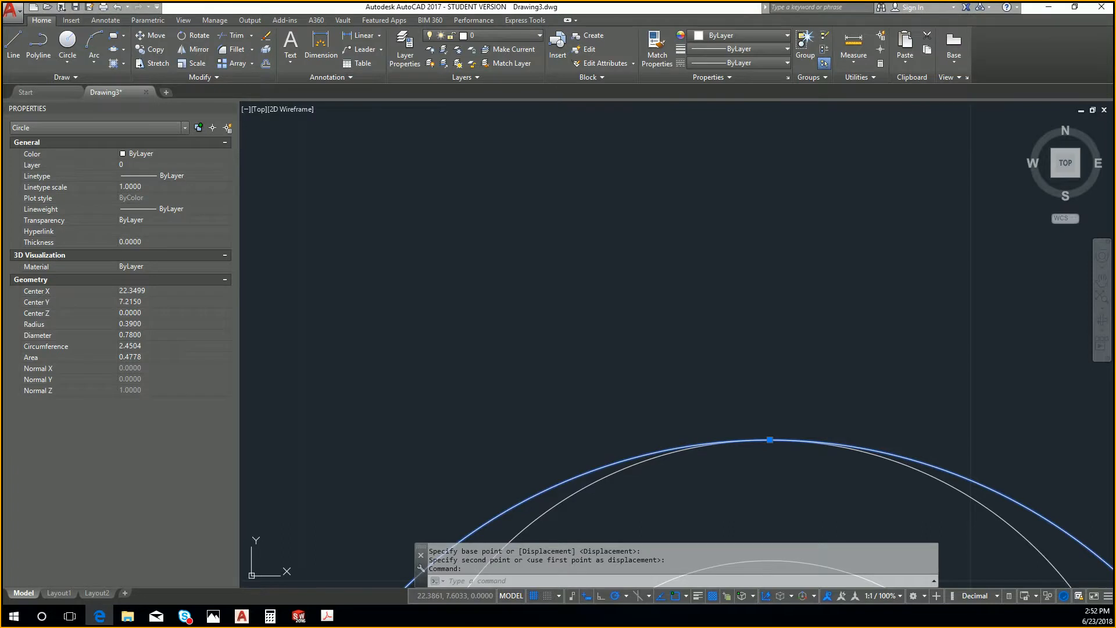
Switch to the NORDEX-LAS-U1-14 drawing in SOLIDWORKS and examine the tooth inside detail circle C of the front view
{"action": "left_click", "coordinate": [299, 616]}
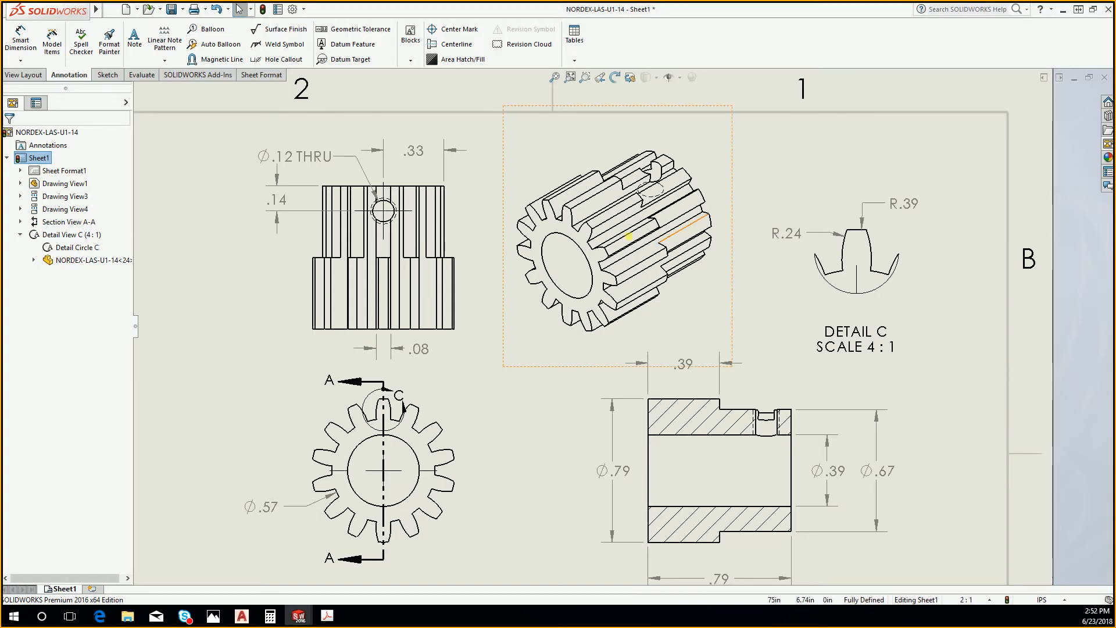
{"action": "scroll", "coordinate": [796, 382], "scroll_direction": "up", "scroll_amount": 3}
{"action": "scroll", "coordinate": [691, 328], "scroll_direction": "down", "scroll_amount": 6}
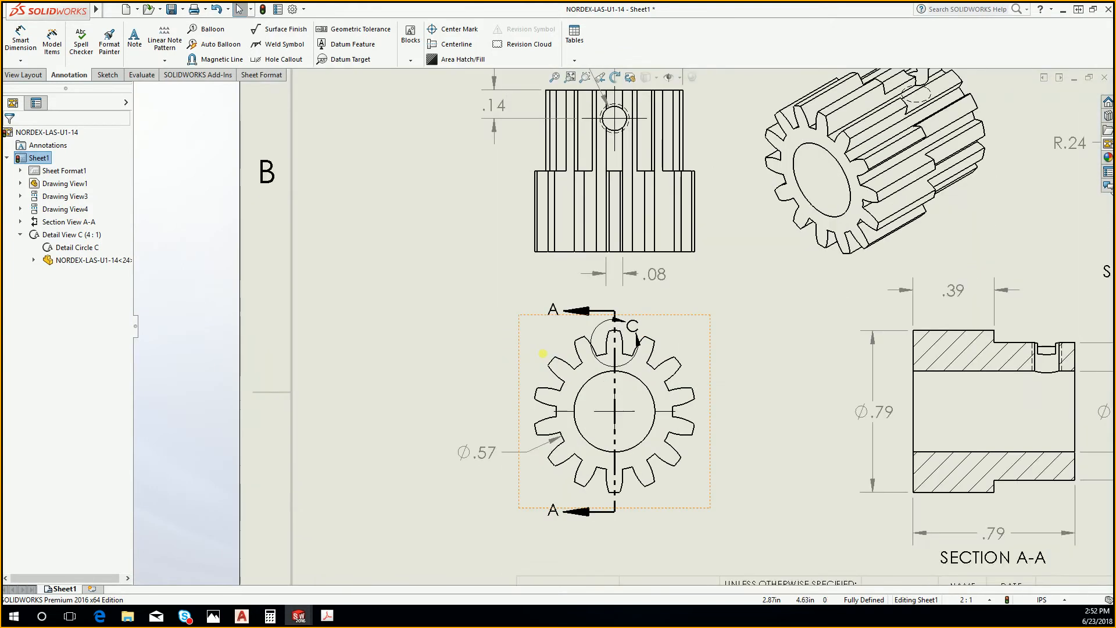
{"action": "scroll", "coordinate": [691, 328], "scroll_direction": "down", "scroll_amount": 8}
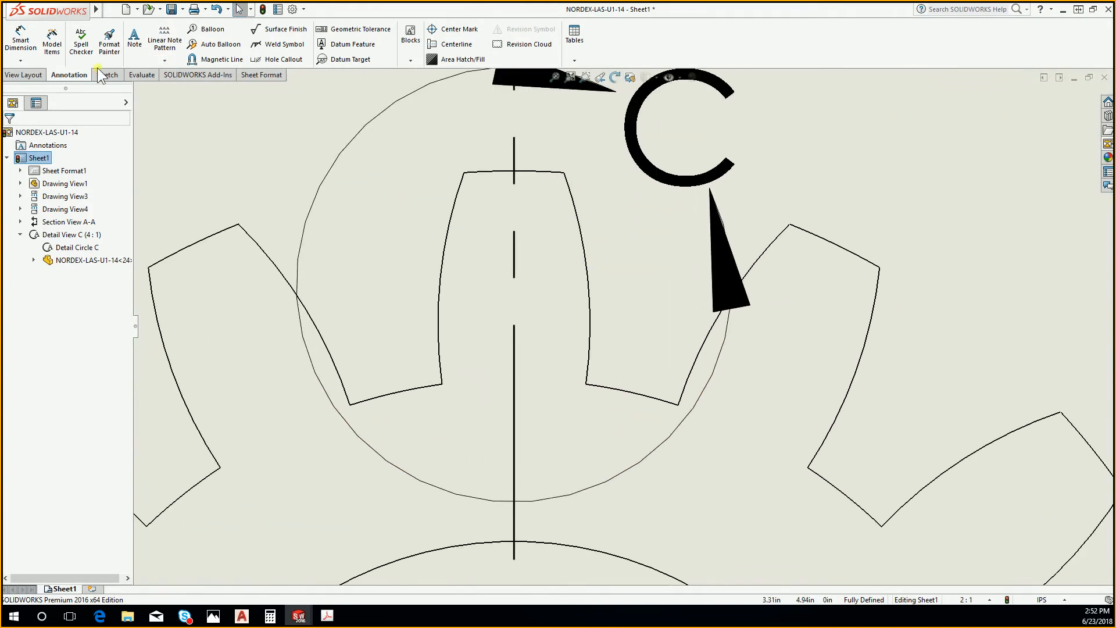
{"action": "left_click", "coordinate": [40, 77]}
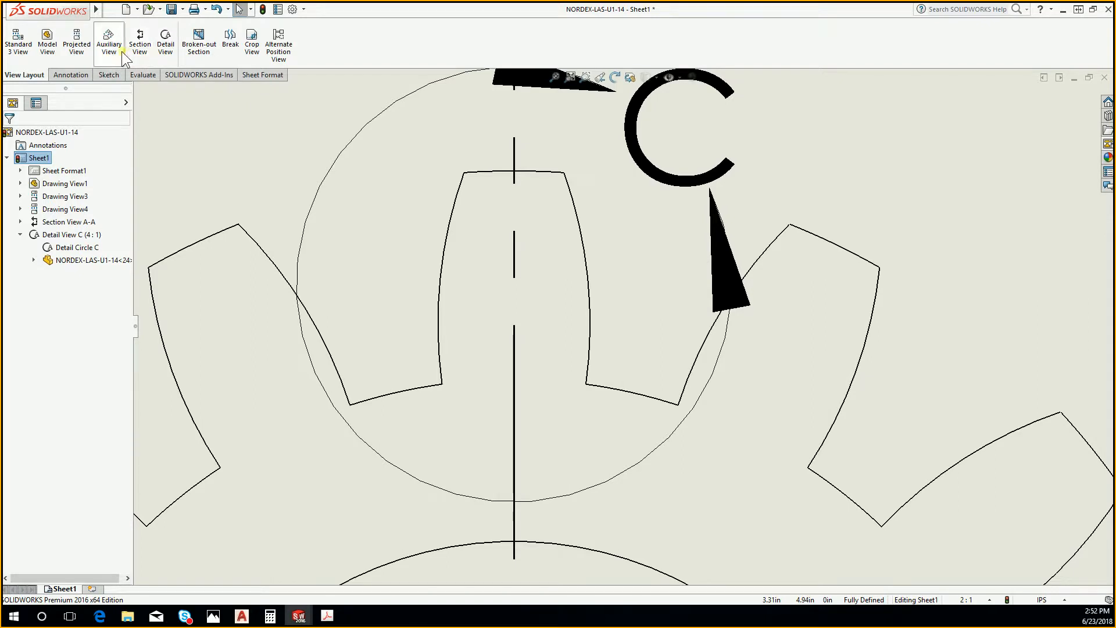
{"action": "left_click", "coordinate": [69, 75]}
{"action": "left_click", "coordinate": [20, 41]}
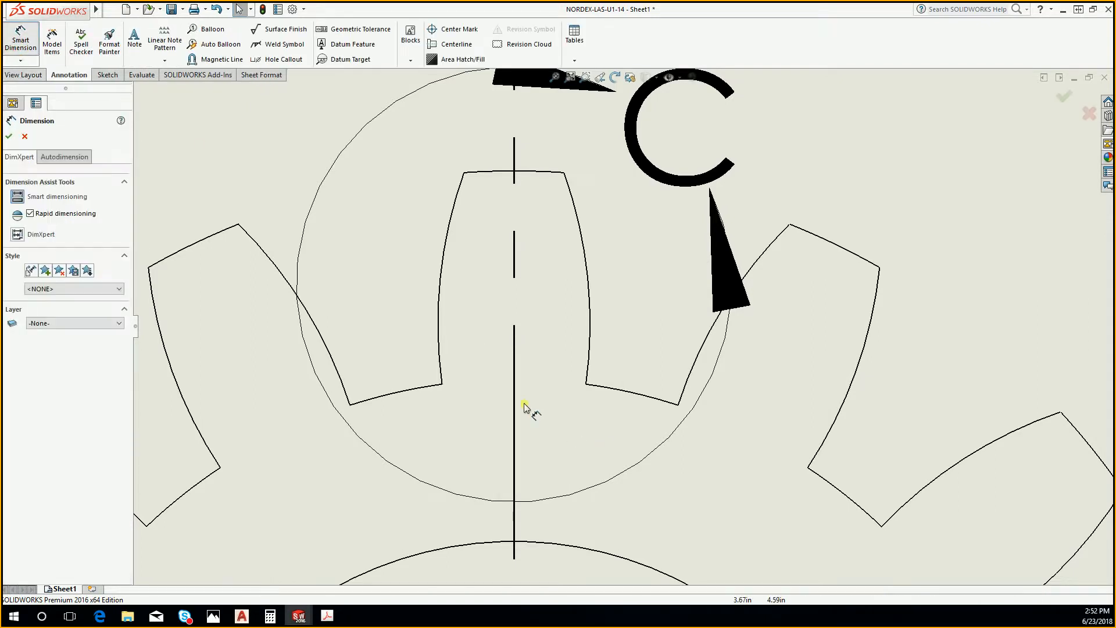
{"action": "left_click", "coordinate": [442, 387]}
{"action": "left_click", "coordinate": [586, 384]}
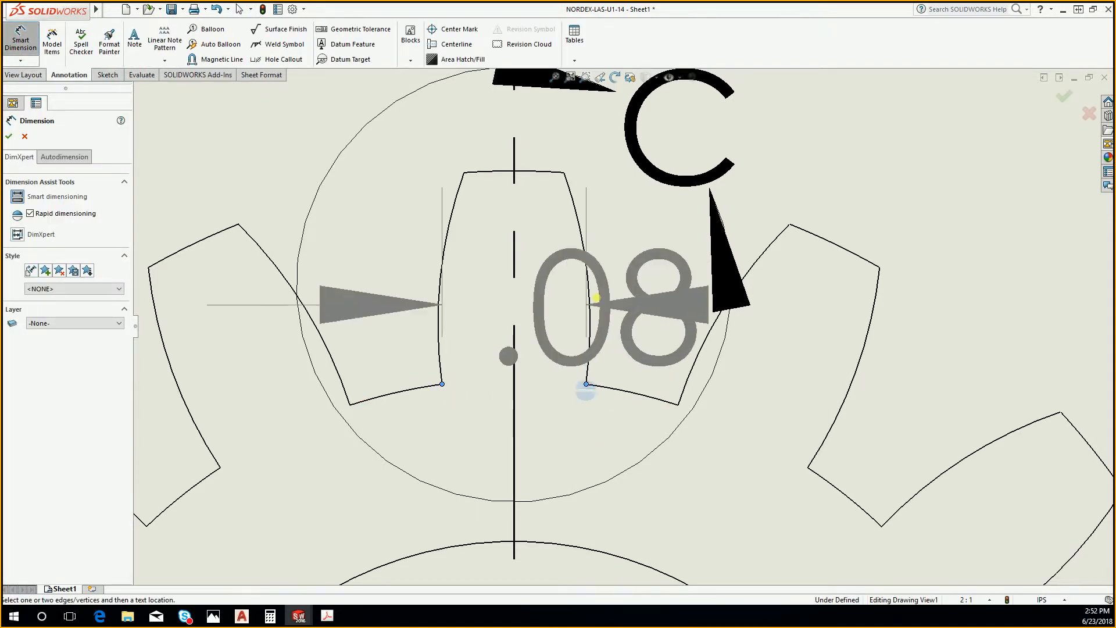
{"action": "scroll", "coordinate": [604, 247], "scroll_direction": "down", "scroll_amount": 2}
{"action": "scroll", "coordinate": [697, 235], "scroll_direction": "down", "scroll_amount": 1}
{"action": "left_click", "coordinate": [700, 235]}
{"action": "key", "text": "Escape"}
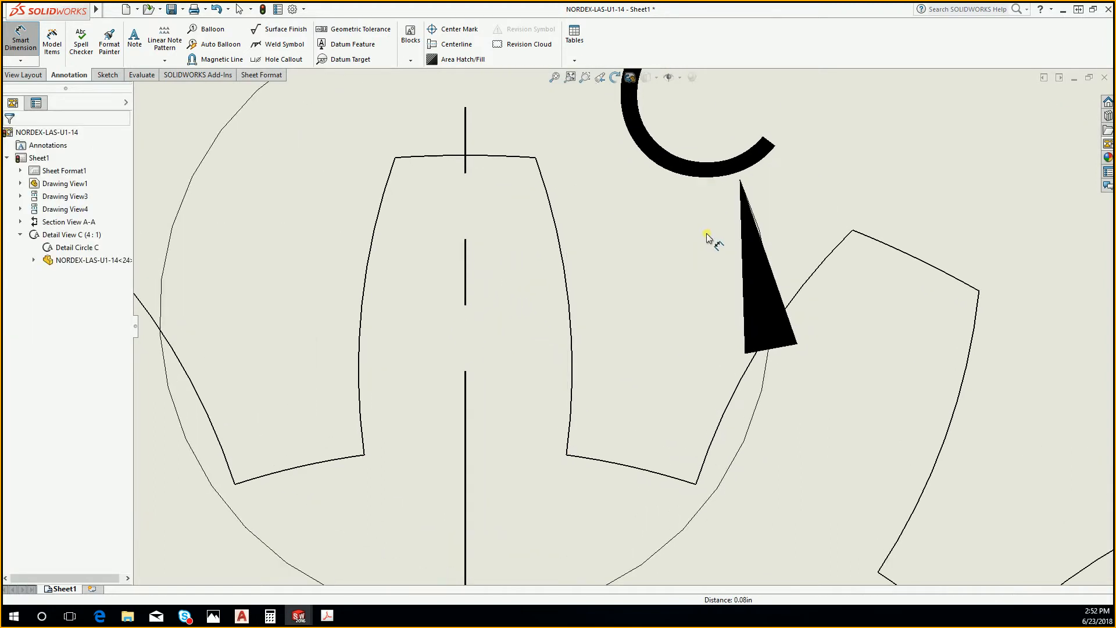
Dimension the tooth's width between its two root corners in Detail C, placing the dimension below the tooth
{"action": "scroll", "coordinate": [708, 239], "scroll_direction": "up", "scroll_amount": 5}
{"action": "middle_click_drag", "start_coordinate": [896, 247], "coordinate": [465, 370]}
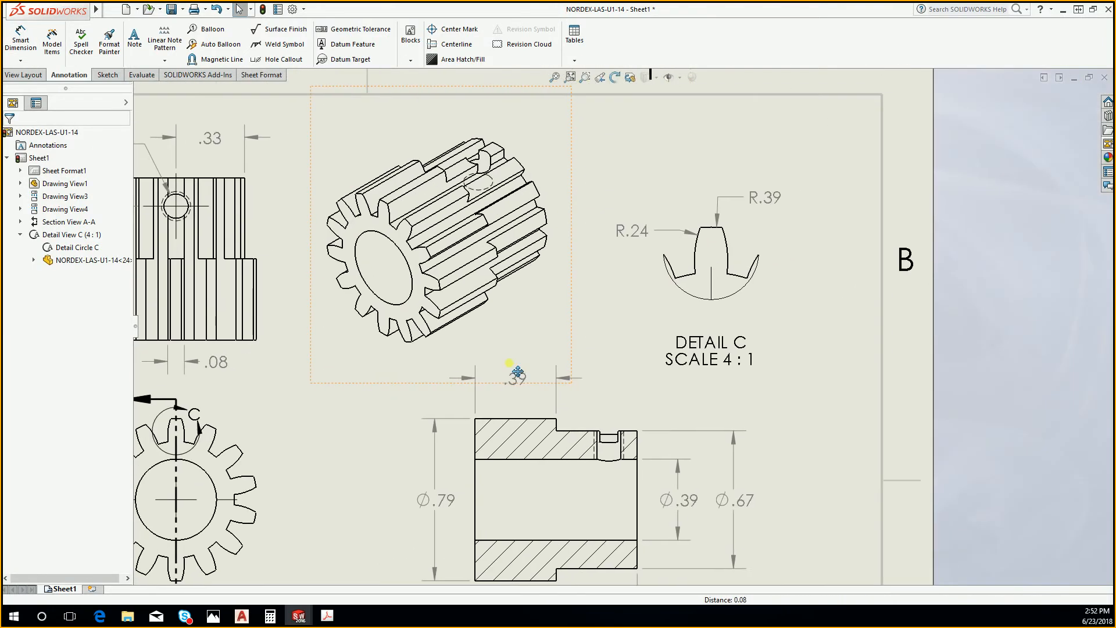
{"action": "scroll", "coordinate": [738, 279], "scroll_direction": "down", "scroll_amount": 5}
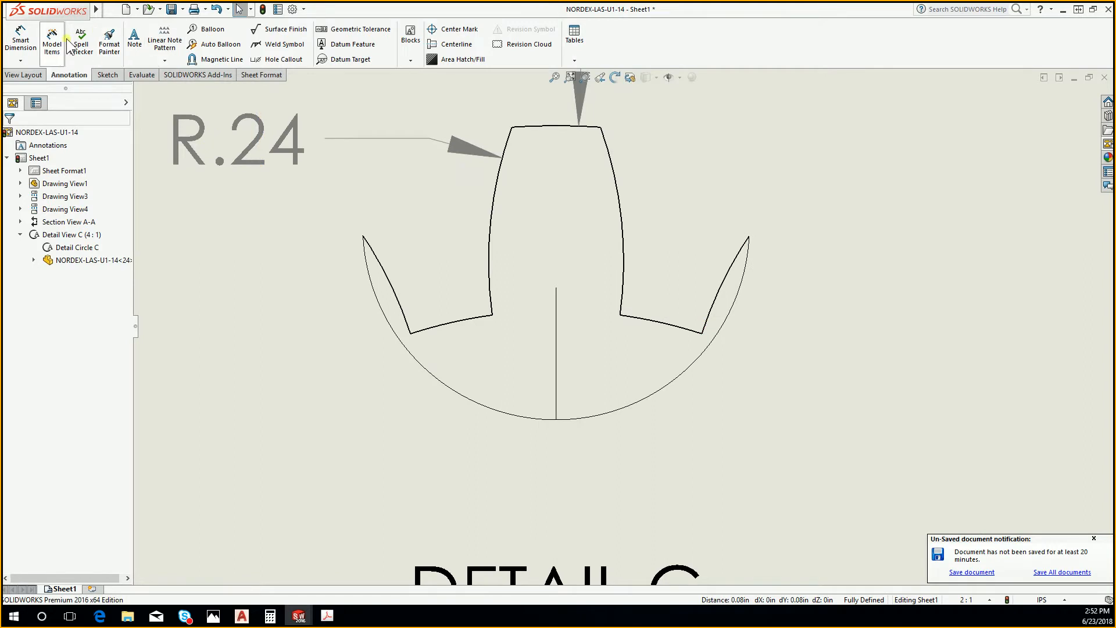
{"action": "left_click", "coordinate": [26, 61]}
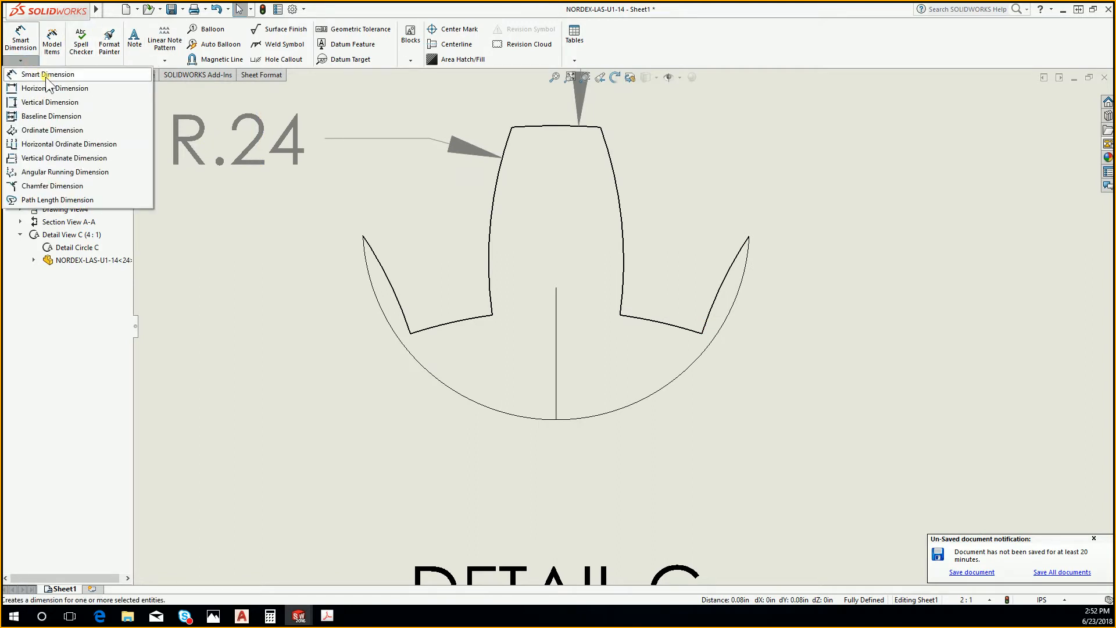
{"action": "left_click", "coordinate": [42, 73]}
{"action": "left_click", "coordinate": [493, 315]}
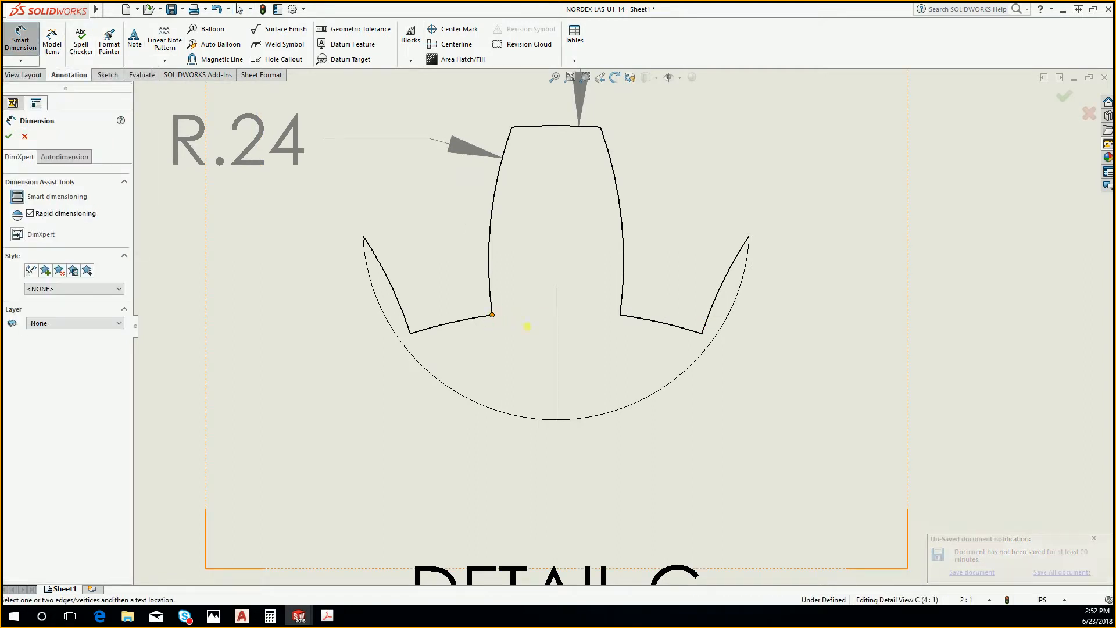
{"action": "left_click", "coordinate": [620, 315]}
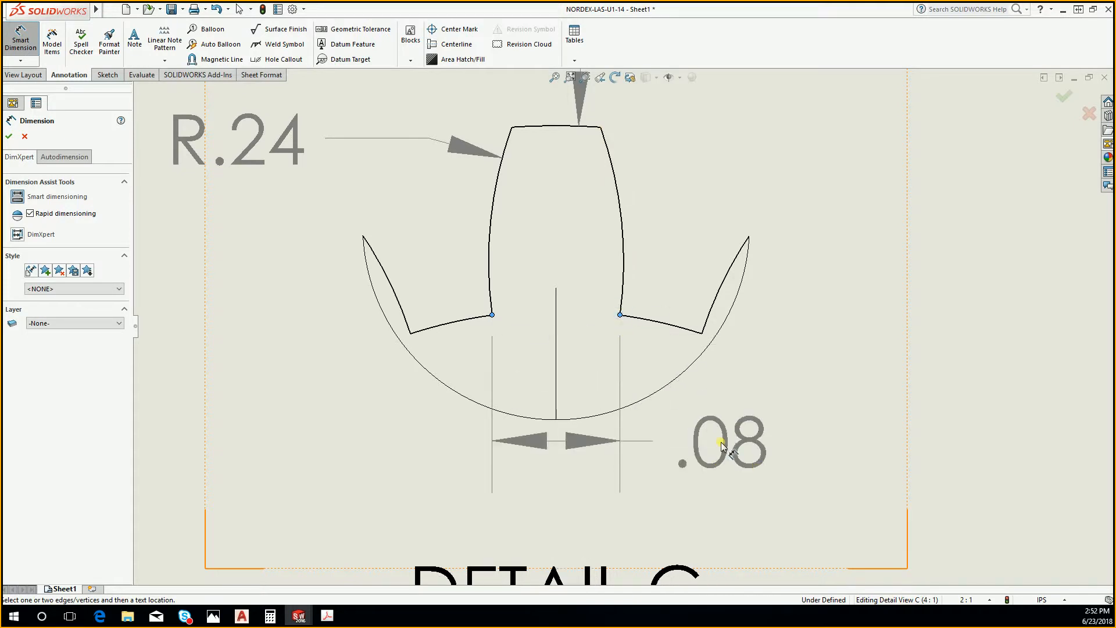
{"action": "left_click", "coordinate": [809, 481]}
{"action": "right_click", "coordinate": [720, 417]}
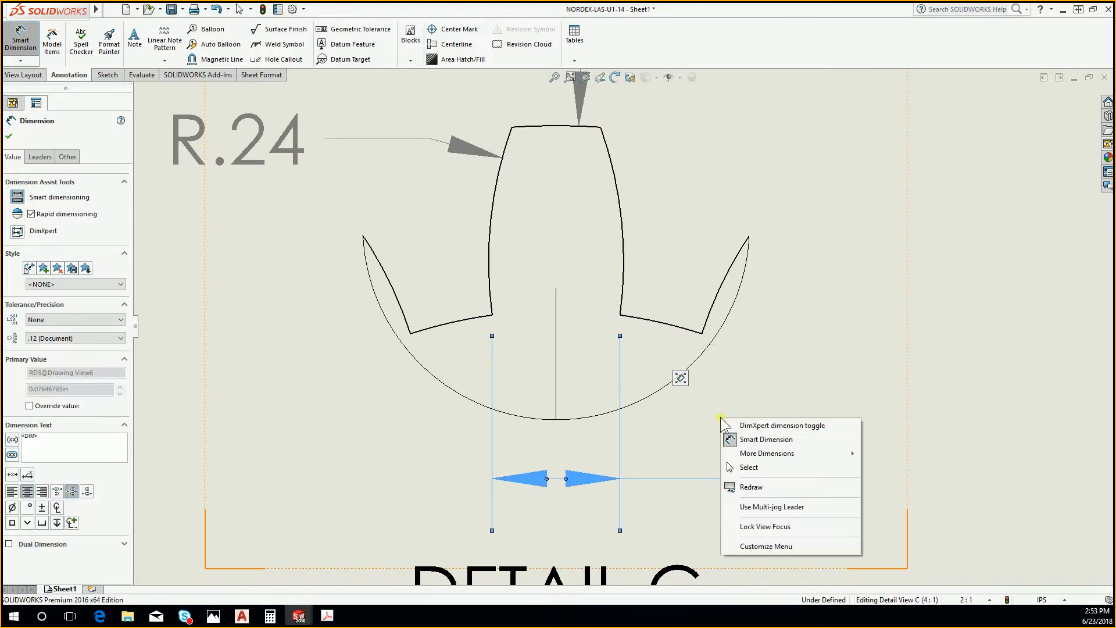
{"action": "key", "text": "Escape"}
{"action": "key", "text": "Escape"}
Select both flank arcs of the tooth in Detail C to check the distance between their centers
{"action": "right_click_drag", "start_coordinate": [306, 381], "coordinate": [314, 308]}
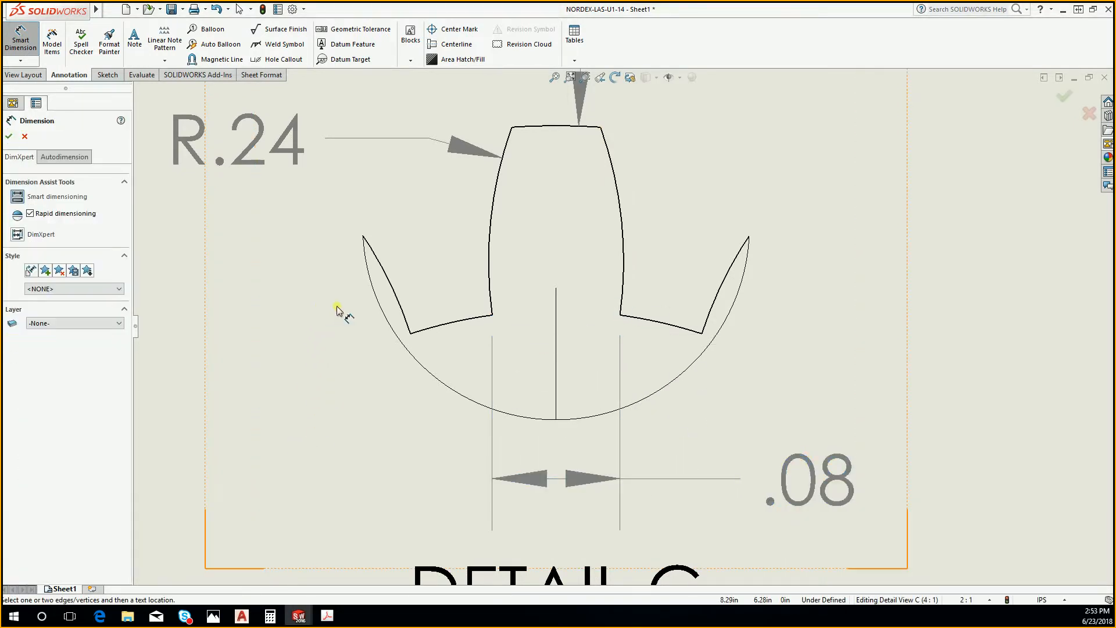
{"action": "middle_click_drag", "start_coordinate": [399, 265], "coordinate": [432, 459]}
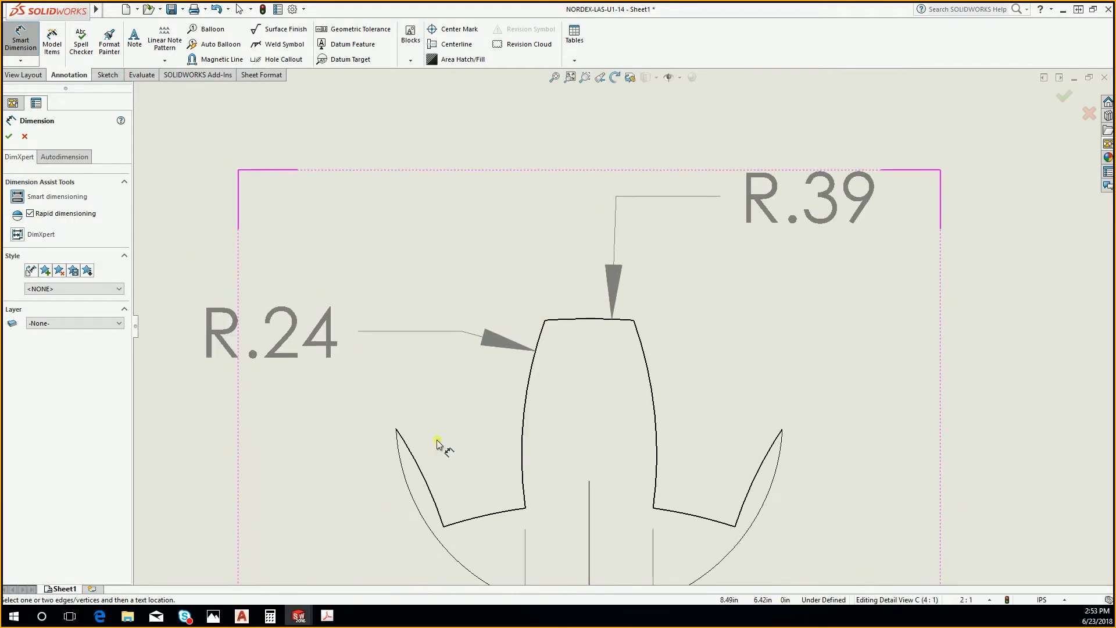
{"action": "right_click_drag", "start_coordinate": [280, 552], "coordinate": [287, 459]}
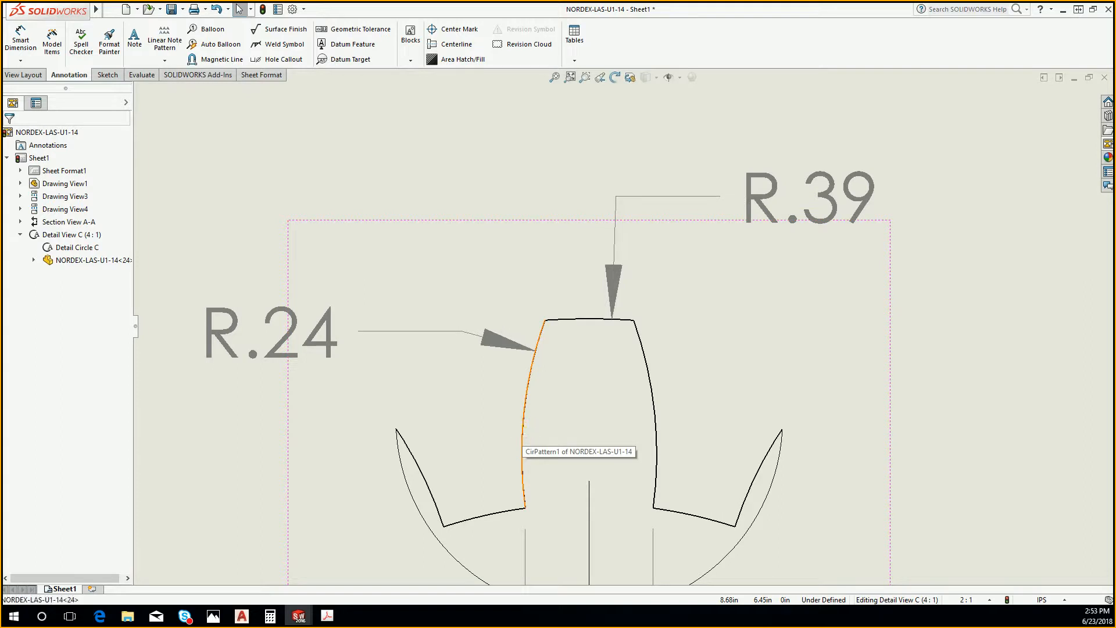
{"action": "left_click", "coordinate": [522, 428]}
{"action": "left_click", "coordinate": [657, 438], "text": "ctrl"}
{"action": "scroll", "coordinate": [695, 440], "scroll_direction": "down", "scroll_amount": 3}
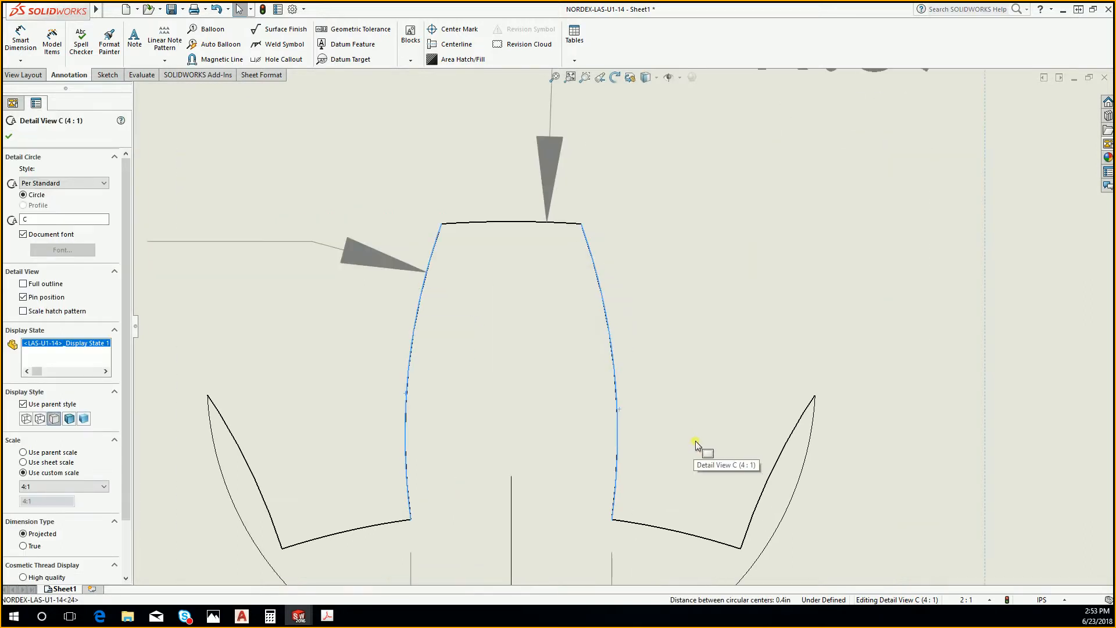
{"action": "left_click", "coordinate": [693, 487]}
{"action": "right_click_drag", "start_coordinate": [703, 496], "coordinate": [707, 411]}
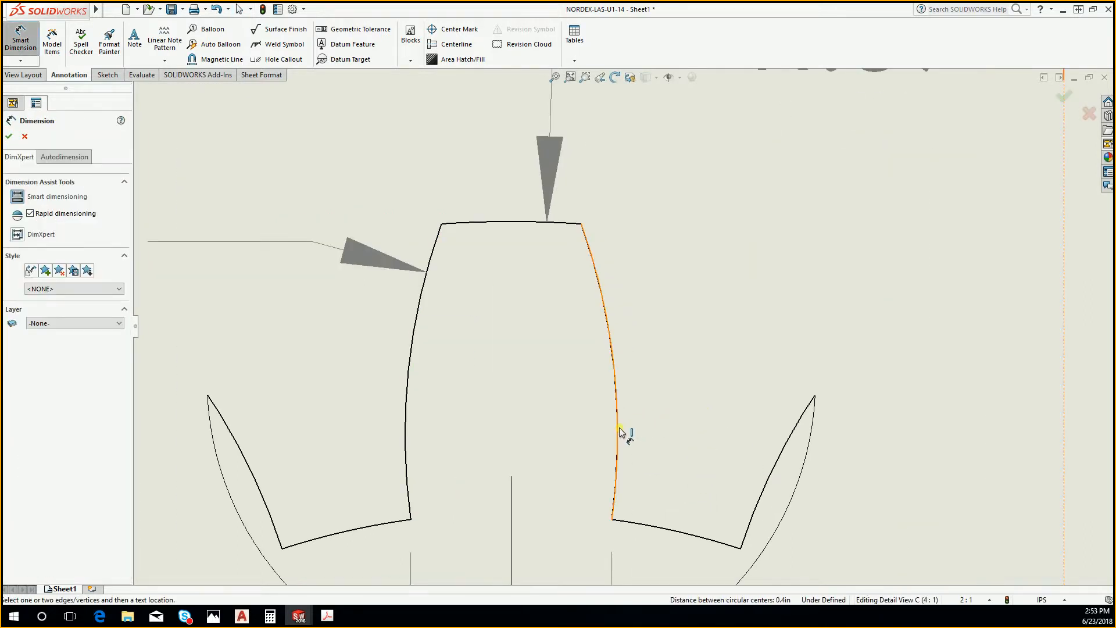
{"action": "key", "text": "Escape"}
Examine the tooth edges and the existing tooth-width dimension in the view with the .12 through hole
{"action": "scroll", "coordinate": [669, 428], "scroll_direction": "up", "scroll_amount": 5}
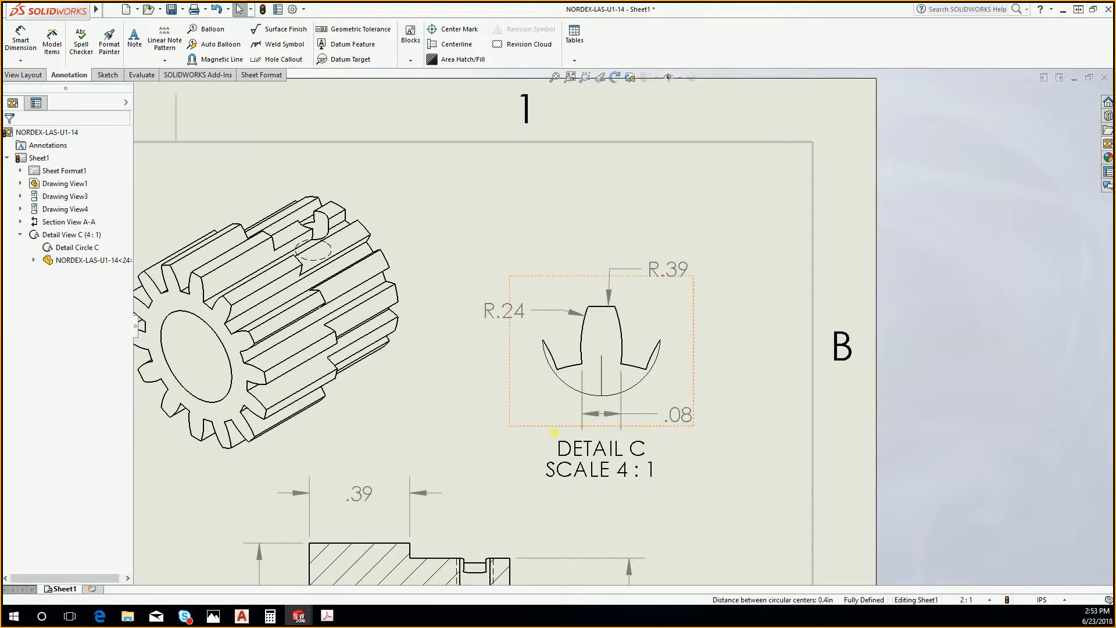
{"action": "scroll", "coordinate": [320, 456], "scroll_direction": "up", "scroll_amount": 2}
{"action": "scroll", "coordinate": [643, 391], "scroll_direction": "up", "scroll_amount": 3}
{"action": "scroll", "coordinate": [522, 226], "scroll_direction": "down", "scroll_amount": 5}
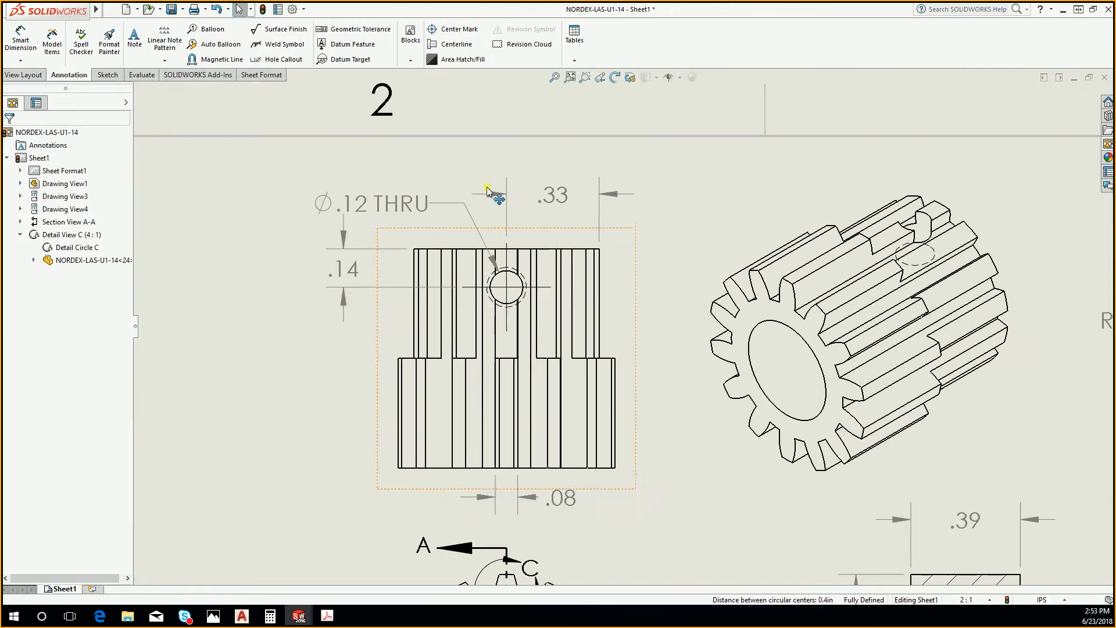
{"action": "left_click", "coordinate": [437, 402]}
{"action": "key", "text": "d"}
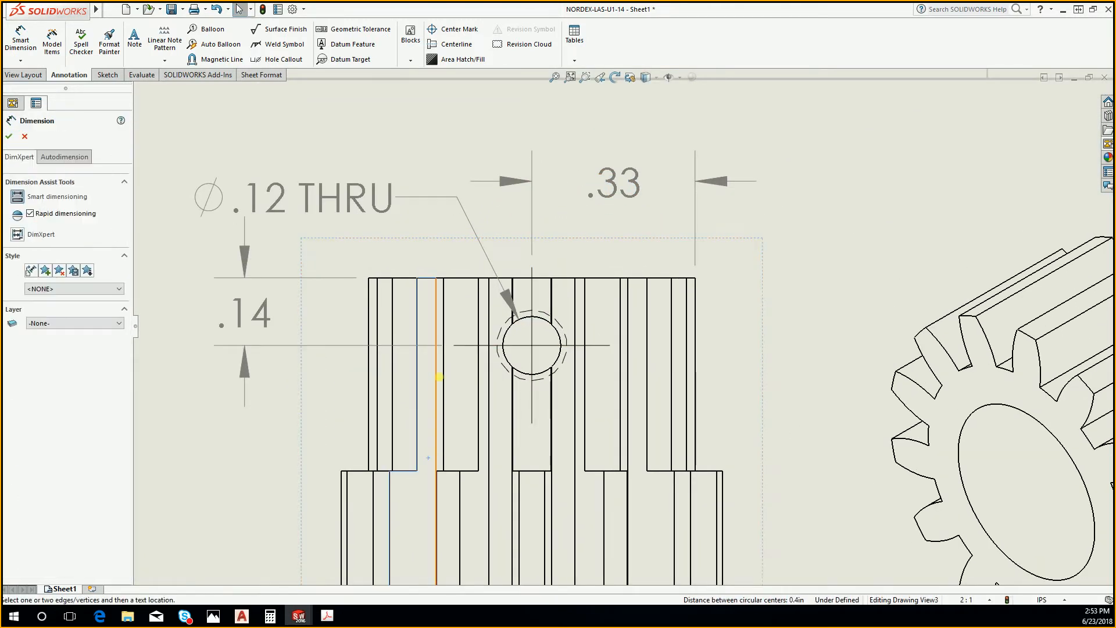
{"action": "scroll", "coordinate": [529, 394], "scroll_direction": "down", "scroll_amount": 6}
{"action": "scroll", "coordinate": [540, 418], "scroll_direction": "down", "scroll_amount": 2}
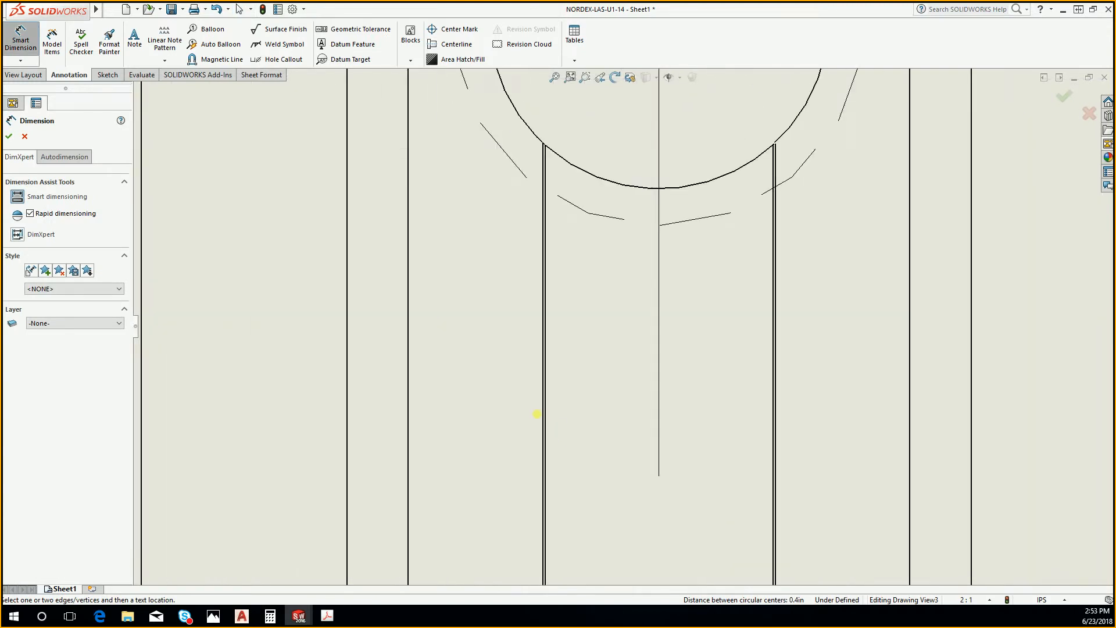
{"action": "scroll", "coordinate": [549, 424], "scroll_direction": "up", "scroll_amount": 4}
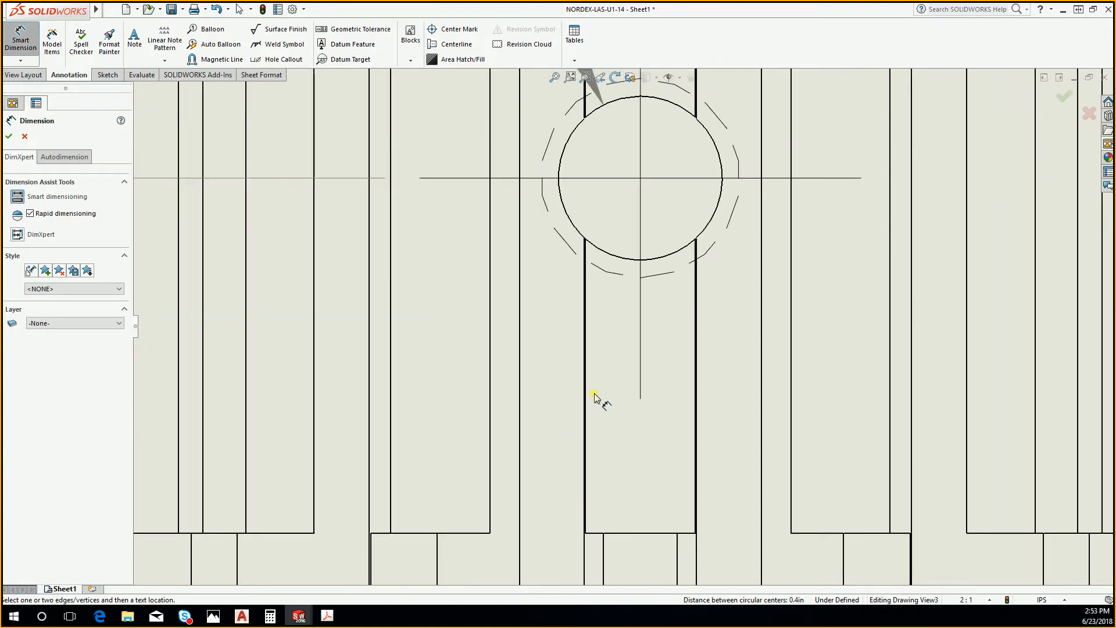
{"action": "scroll", "coordinate": [594, 393], "scroll_direction": "down", "scroll_amount": 2}
{"action": "scroll", "coordinate": [610, 394], "scroll_direction": "up", "scroll_amount": 2}
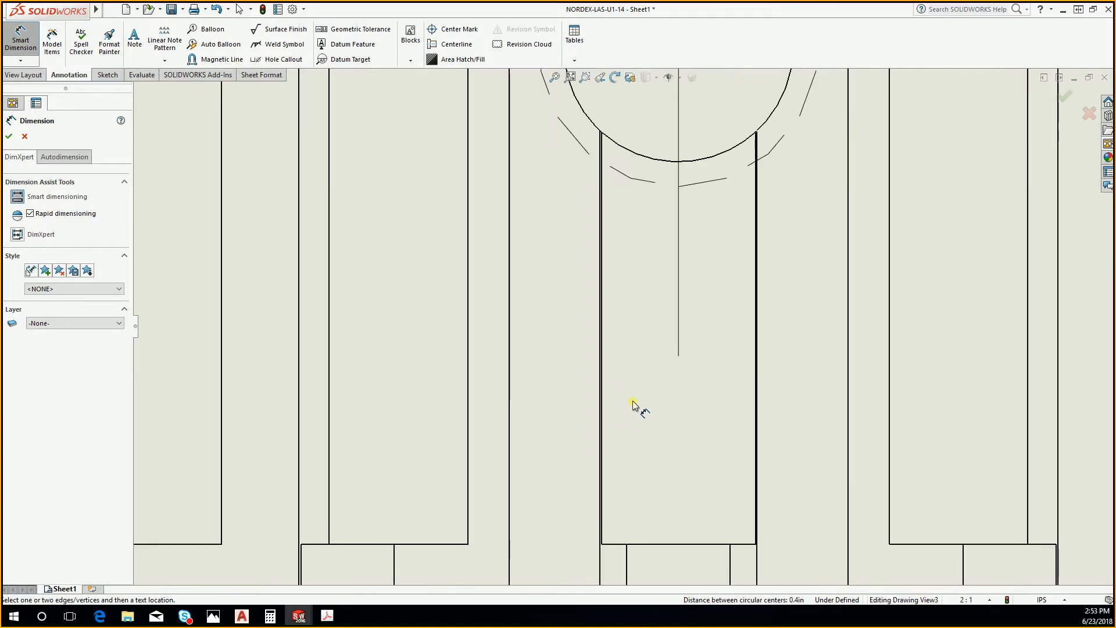
{"action": "mouse_move", "coordinate": [636, 406]}
{"action": "middle_mouse_down"}
{"action": "mouse_move", "coordinate": [613, 178]}
{"action": "mouse_move", "coordinate": [457, 153]}
{"action": "middle_mouse_up"}
{"action": "scroll", "coordinate": [657, 367], "scroll_direction": "up", "scroll_amount": 4}
{"action": "middle_click_drag", "start_coordinate": [642, 410], "coordinate": [647, 367]}
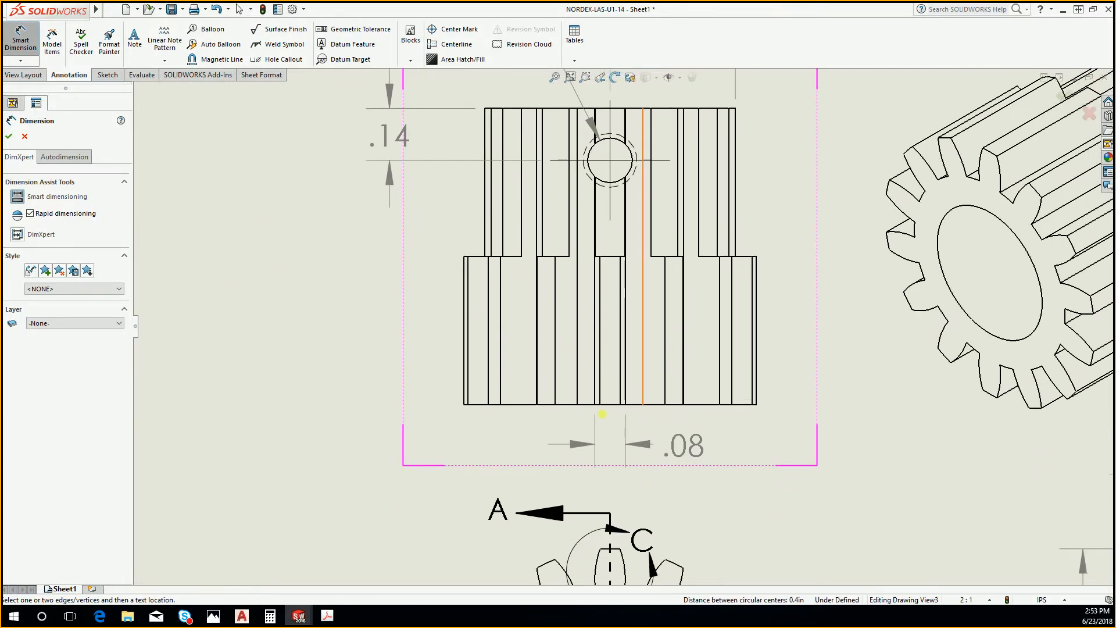
{"action": "scroll", "coordinate": [602, 414], "scroll_direction": "down", "scroll_amount": 3}
{"action": "key", "text": "Escape"}
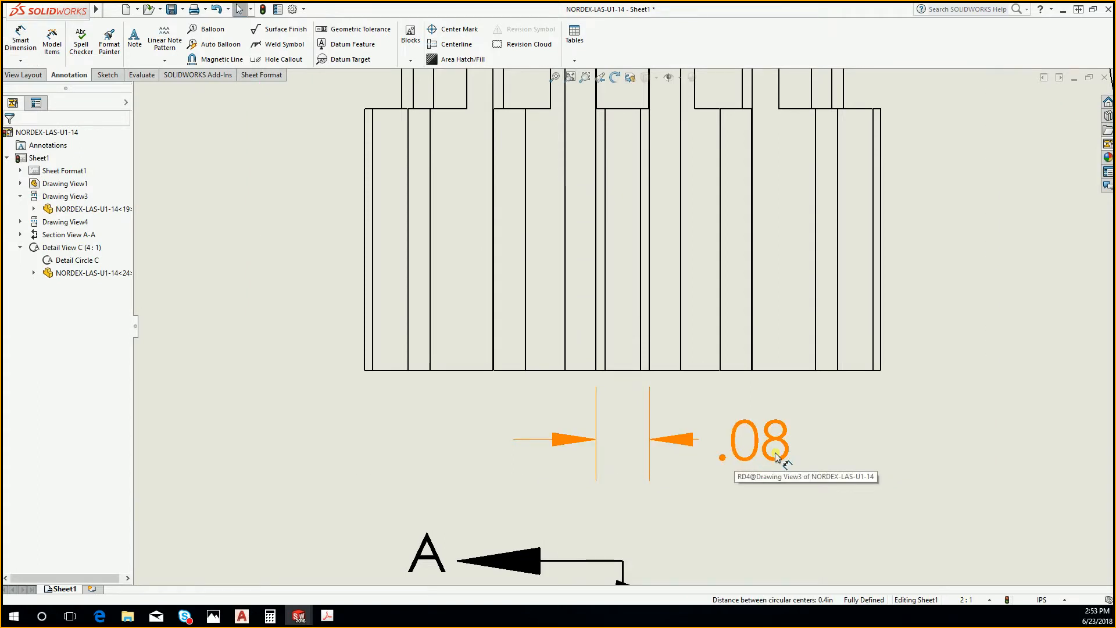
{"action": "scroll", "coordinate": [776, 456], "scroll_direction": "up", "scroll_amount": 10}
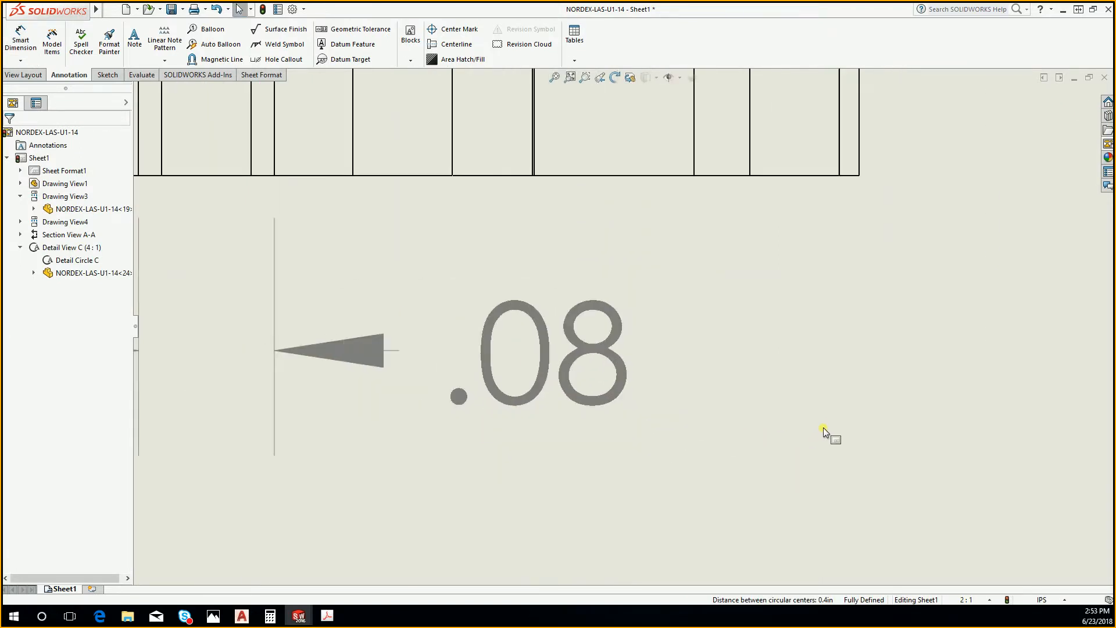
Delete the tooth-width dimension below the tooth in Detail C
{"action": "scroll", "coordinate": [865, 307], "scroll_direction": "down", "scroll_amount": 5}
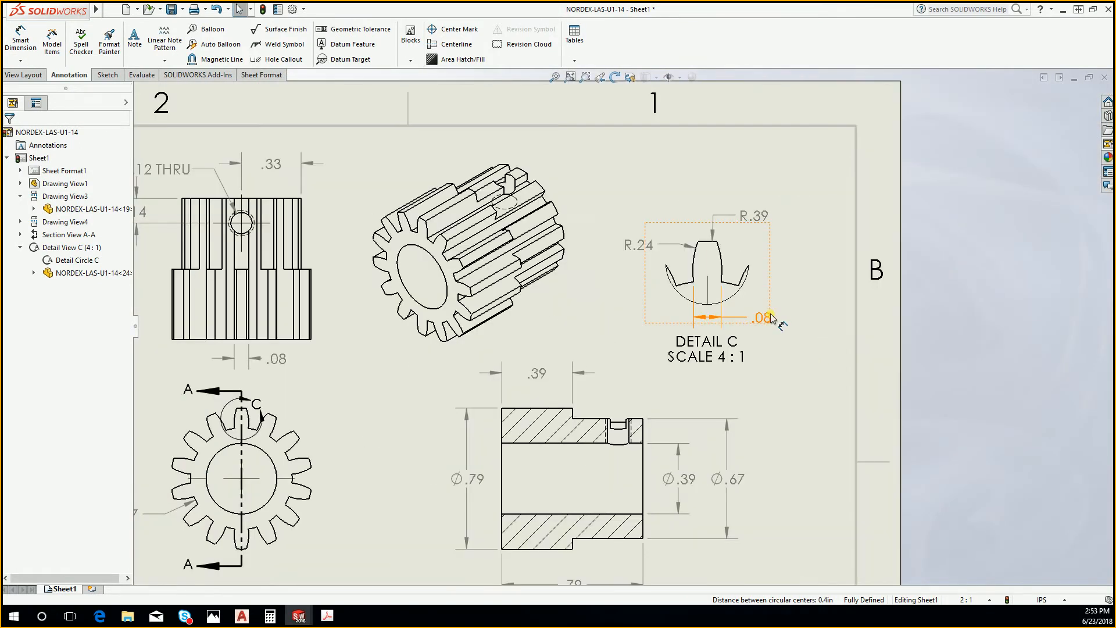
{"action": "left_click", "coordinate": [762, 317]}
{"action": "key", "text": "Delete"}
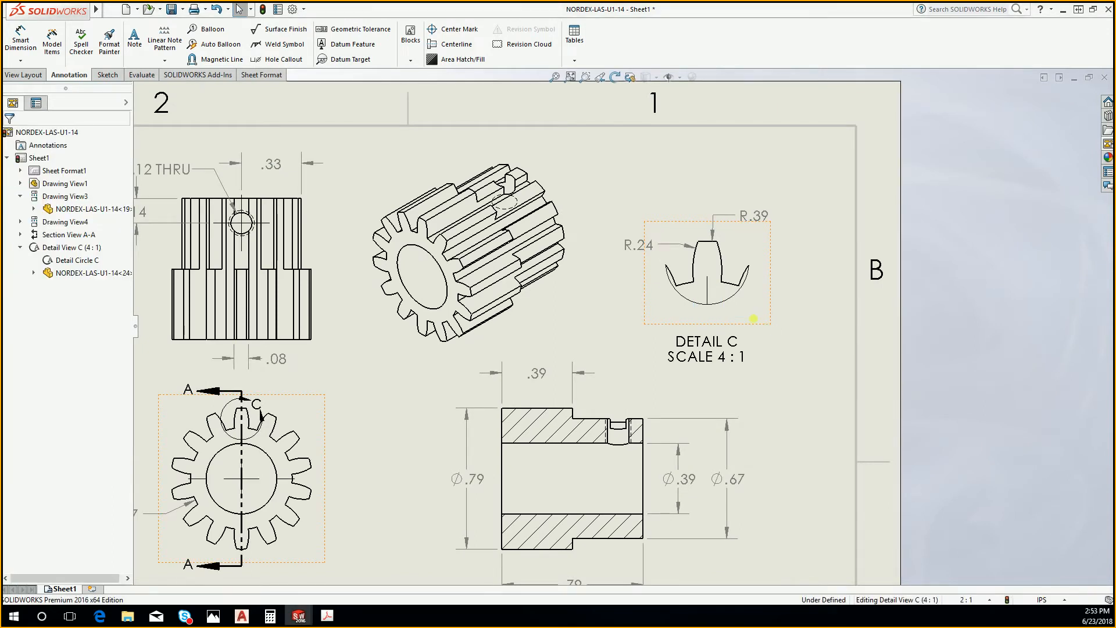
Keep the gear drawing open, restore the SOLIDWORKS window to a smaller size and move it aside to uncover the AutoCAD drawing
{"action": "left_click", "coordinate": [1104, 77]}
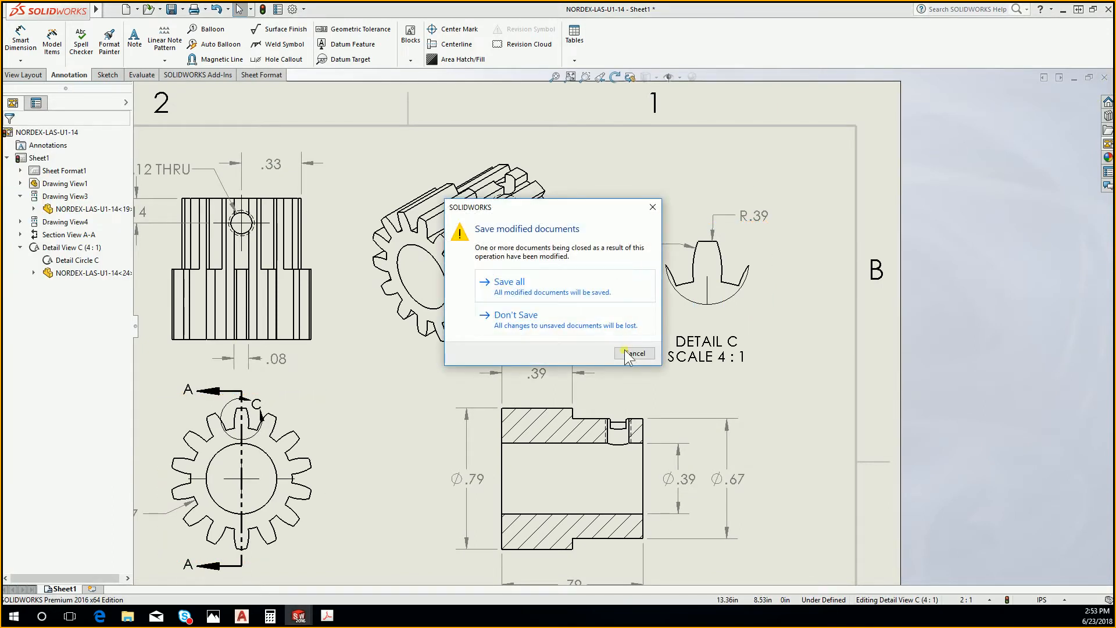
{"action": "left_click", "coordinate": [633, 354]}
{"action": "double_click", "coordinate": [825, 13]}
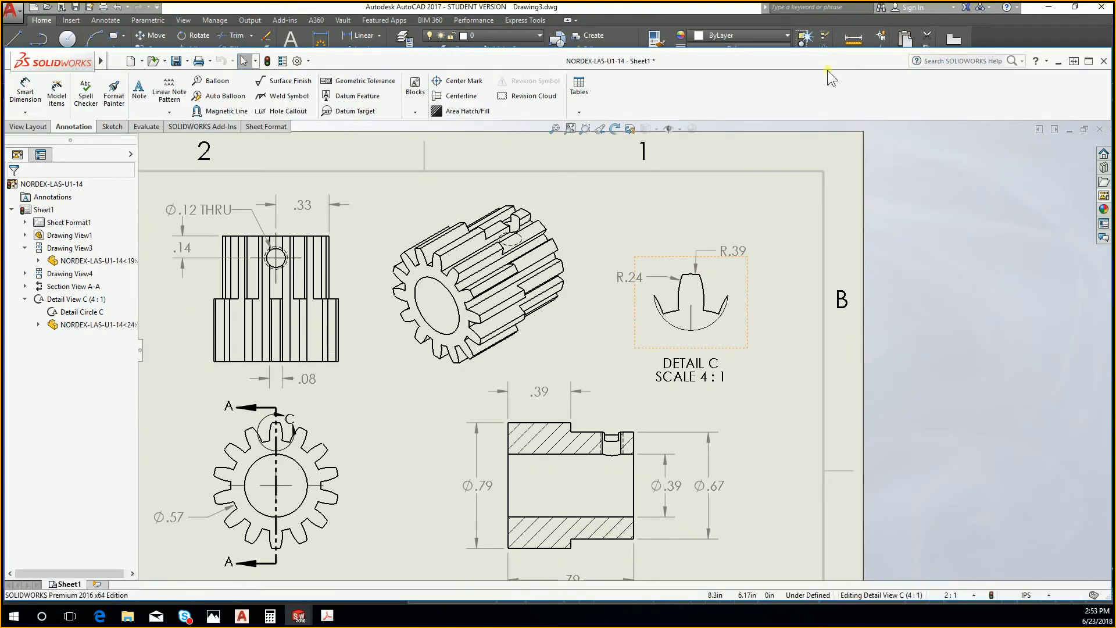
{"action": "left_click_drag", "start_coordinate": [828, 69], "coordinate": [1115, 186]}
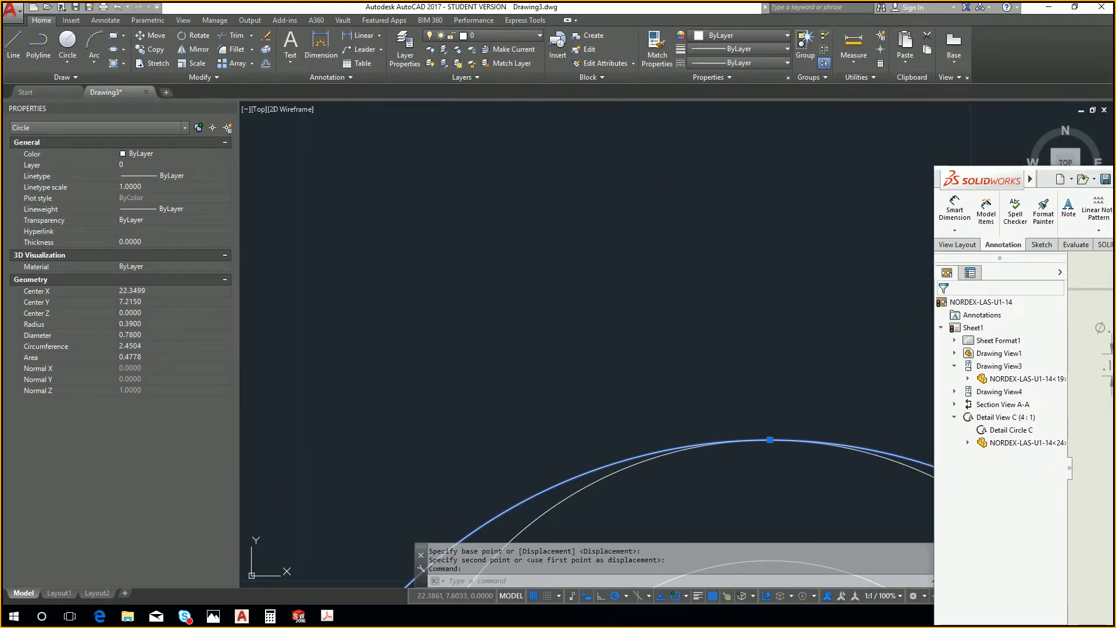
Switch to the NORDEX-LAS-U1-14 PDF in Adobe Acrobat and examine the tooth-width dimension below the view with the through hole
{"action": "left_click", "coordinate": [327, 616]}
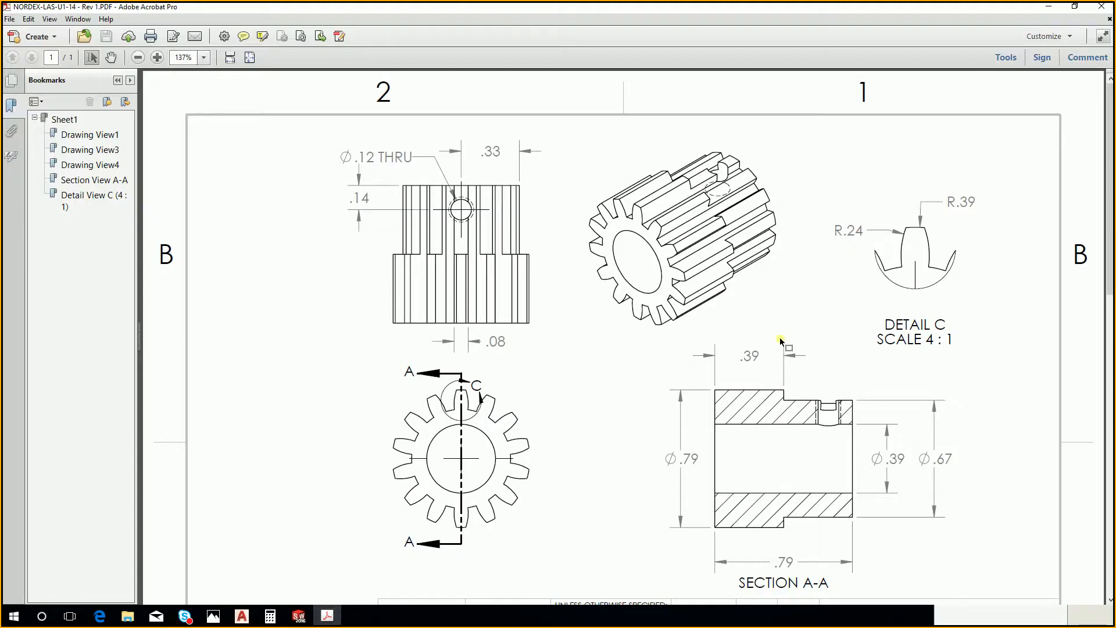
{"action": "scroll", "coordinate": [497, 340], "scroll_direction": "up", "scroll_amount": 7, "text": "ctrl"}
{"action": "scroll", "coordinate": [317, 312], "scroll_direction": "down", "scroll_amount": 2, "text": "ctrl"}
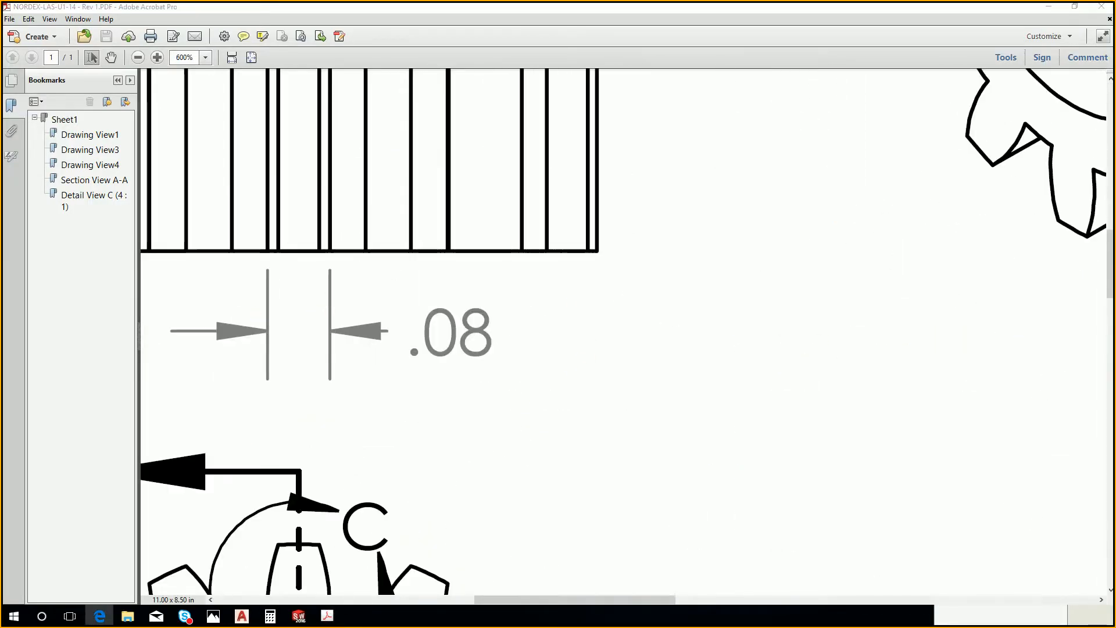
Switch to Drawing3 in AutoCAD and draw a short vertical line above and to the left of the circles
{"action": "key", "text": "alt+Tab"}
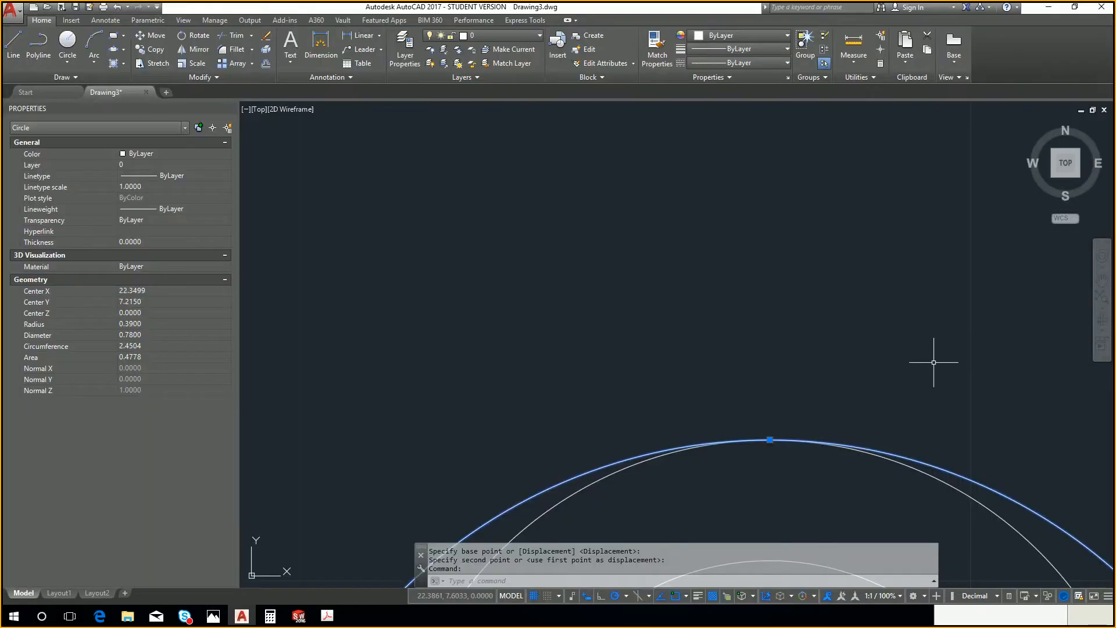
{"action": "scroll", "coordinate": [792, 378], "scroll_direction": "down", "scroll_amount": 3}
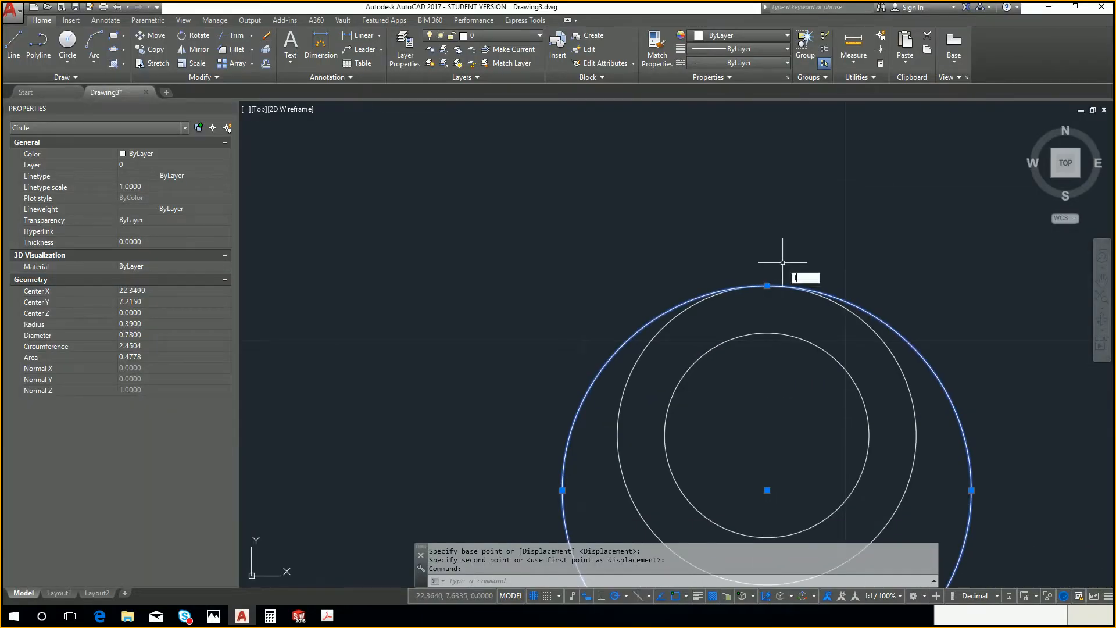
{"action": "key", "text": "Return"}
{"action": "left_click", "coordinate": [624, 188]}
{"action": "left_click", "coordinate": [625, 253]}
{"action": "key", "text": "Return"}
{"action": "key", "text": "Return"}
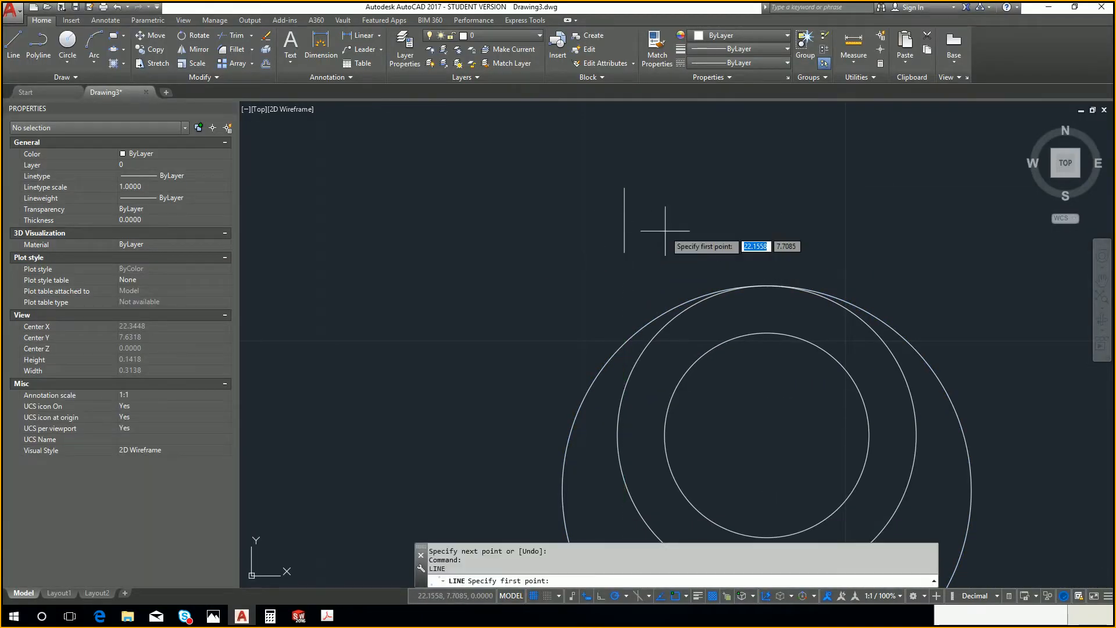
{"action": "key", "text": "Escape"}
{"action": "key", "text": "Escape"}
{"action": "key", "text": "Escape"}
Offset the short vertical line 0.08 to its right
{"action": "type", "text": "o"}
{"action": "key", "text": "Return"}
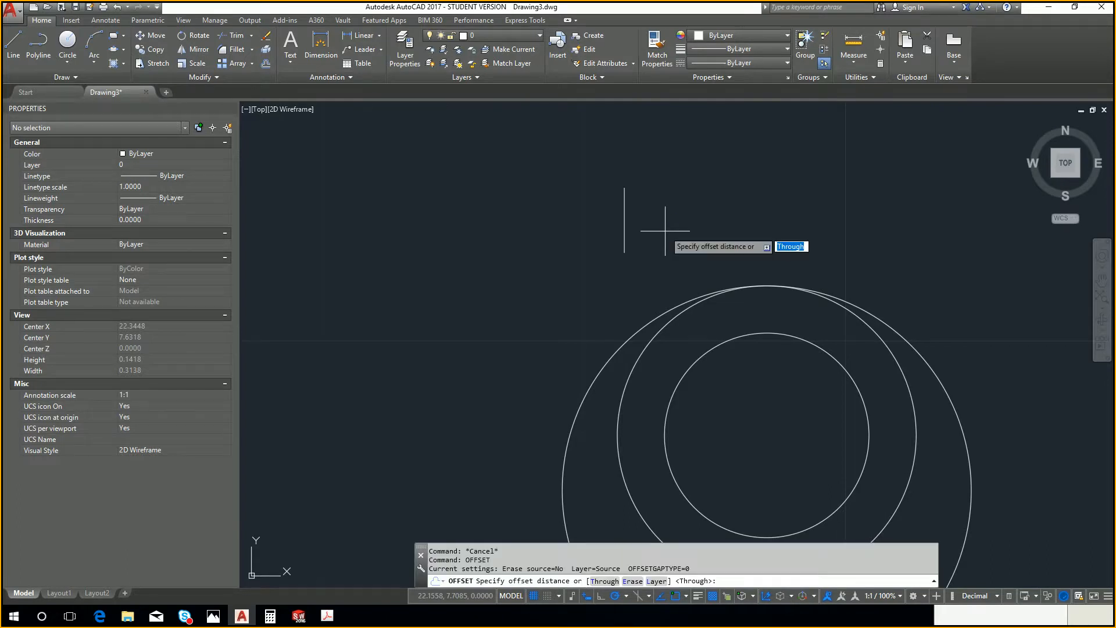
{"action": "type", "text": ".08"}
{"action": "key", "text": "Return"}
{"action": "left_click", "coordinate": [624, 220]}
{"action": "left_click", "coordinate": [686, 213]}
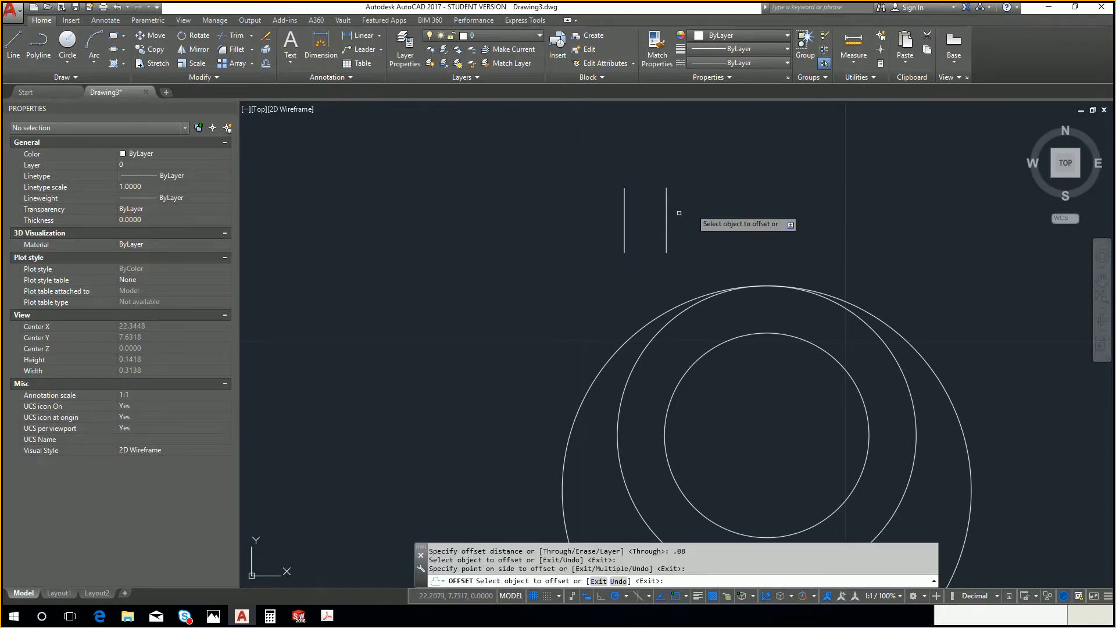
{"action": "key", "text": "Escape"}
Move both vertical lines from the midpoint between their upper endpoints to the shared top quadrant of the circles
{"action": "left_click", "coordinate": [686, 212]}
{"action": "left_click", "coordinate": [585, 180]}
{"action": "left_click", "coordinate": [686, 260]}
{"action": "type", "text": "m"}
{"action": "key", "text": "Return"}
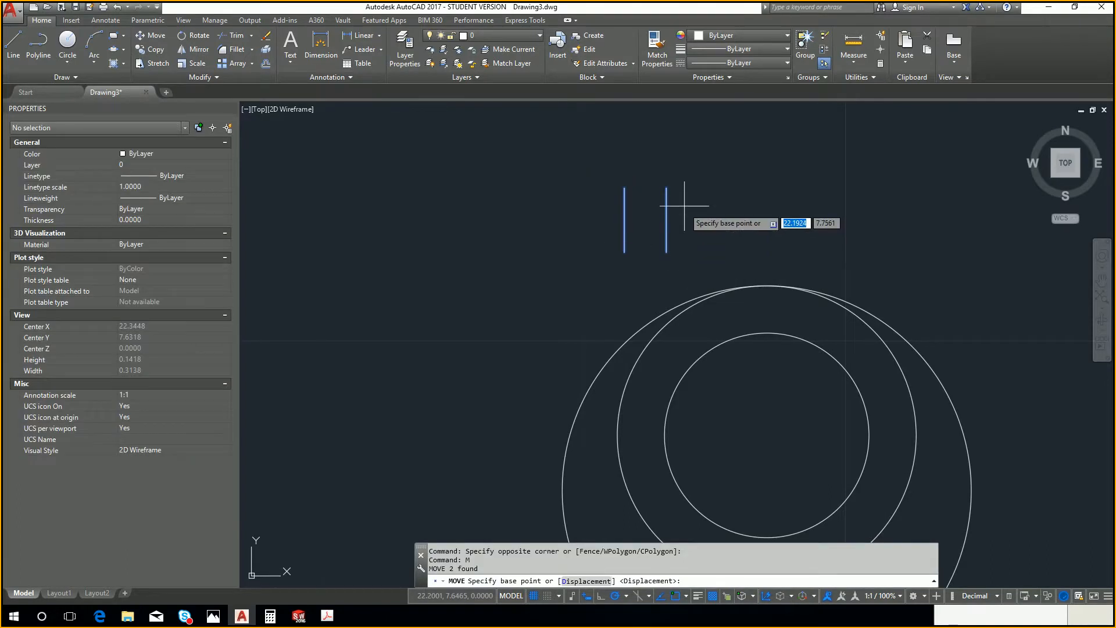
{"action": "right_click", "coordinate": [704, 221], "text": "shift"}
{"action": "left_click", "coordinate": [762, 252]}
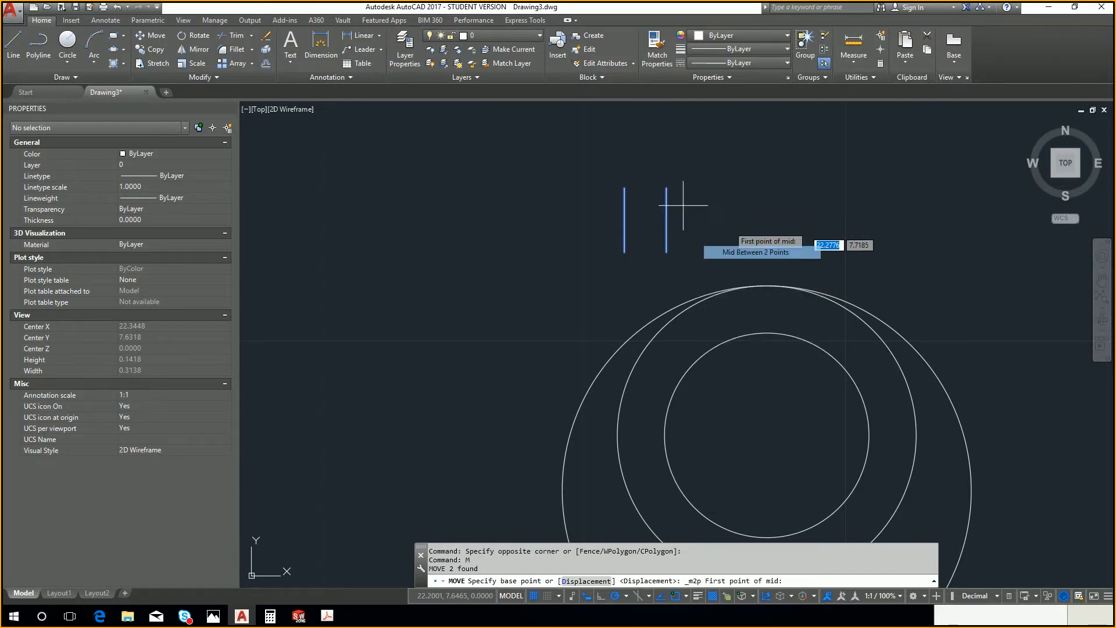
{"action": "left_click", "coordinate": [624, 187]}
{"action": "left_click", "coordinate": [666, 187]}
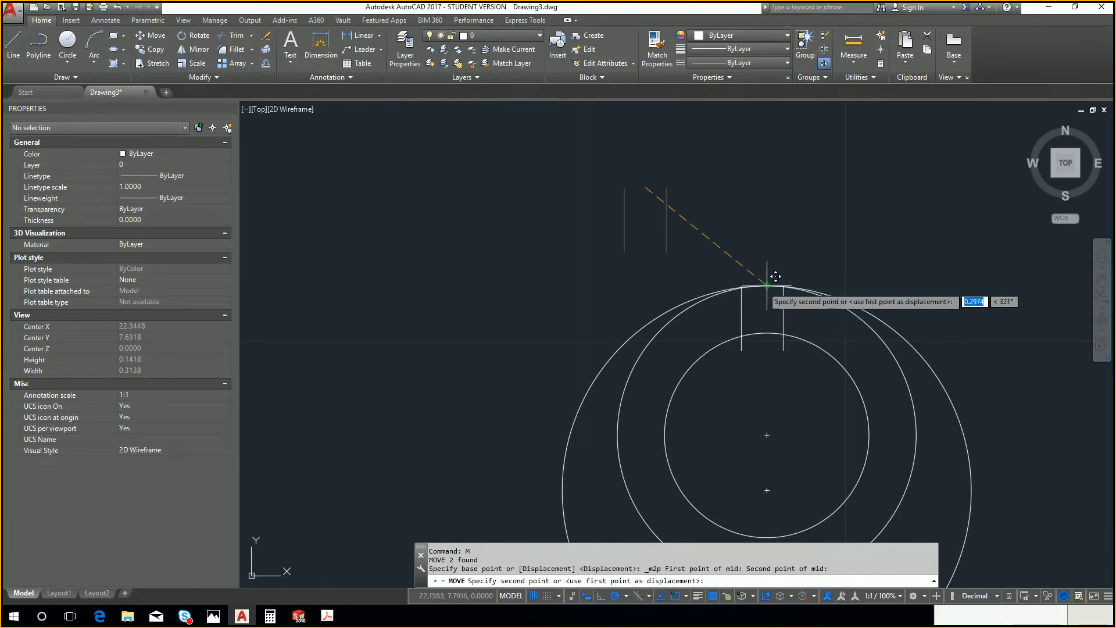
{"action": "key", "text": "Escape"}
{"action": "scroll", "coordinate": [767, 288], "scroll_direction": "up", "scroll_amount": 6}
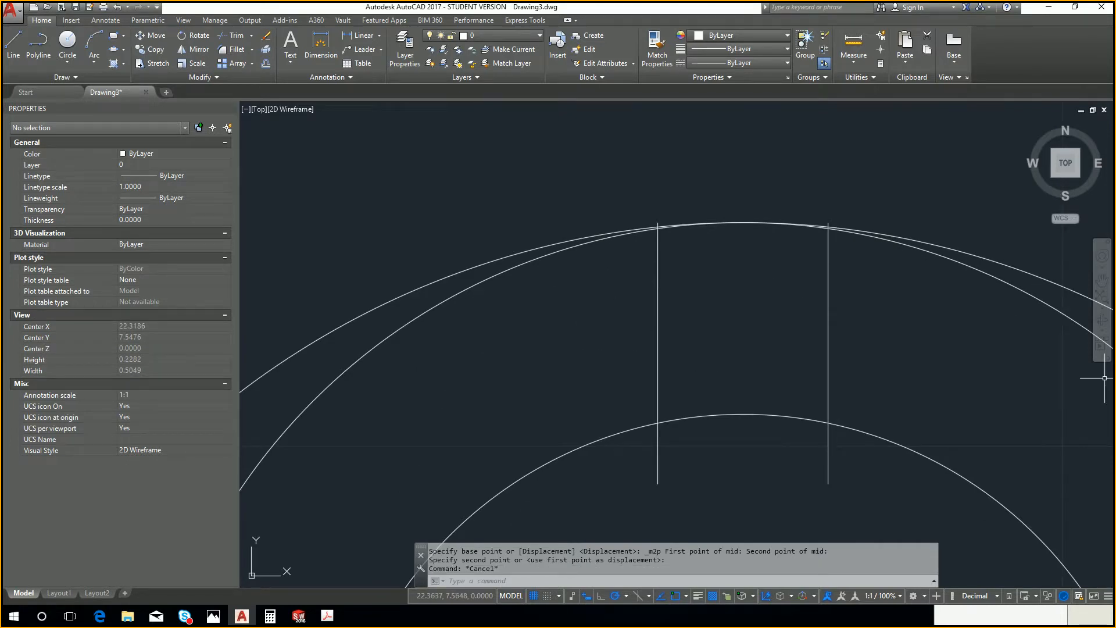
Draw a circle with a radius of 0.24 in the empty area to the upper left of the existing circles
{"action": "scroll", "coordinate": [1071, 352], "scroll_direction": "down", "scroll_amount": 5}
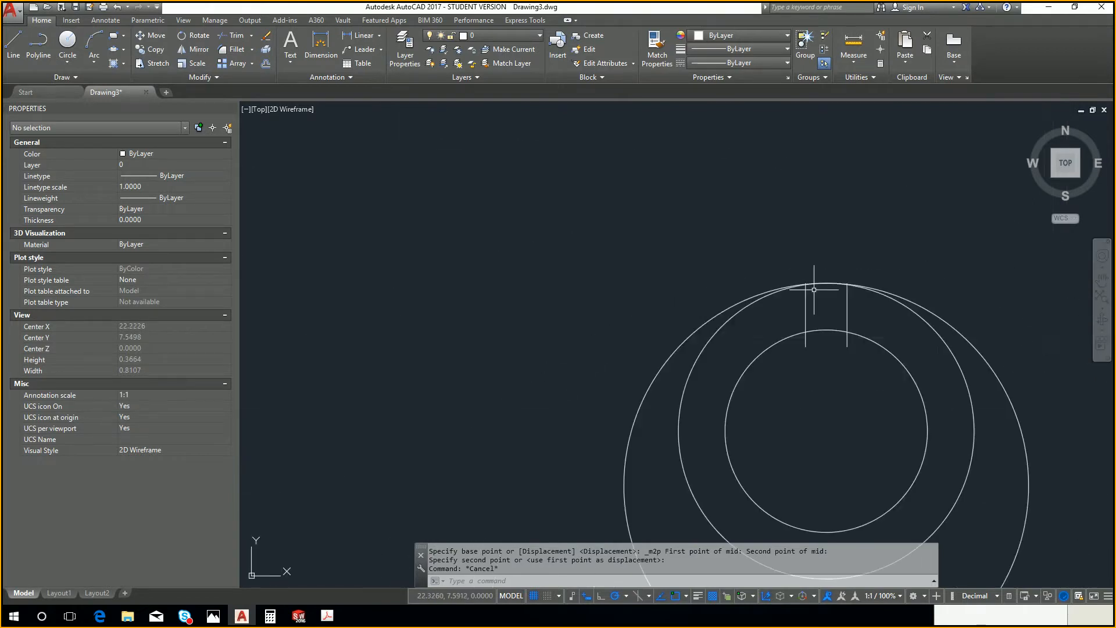
{"action": "type", "text": "c"}
{"action": "key", "text": "Return"}
{"action": "left_click", "coordinate": [510, 191]}
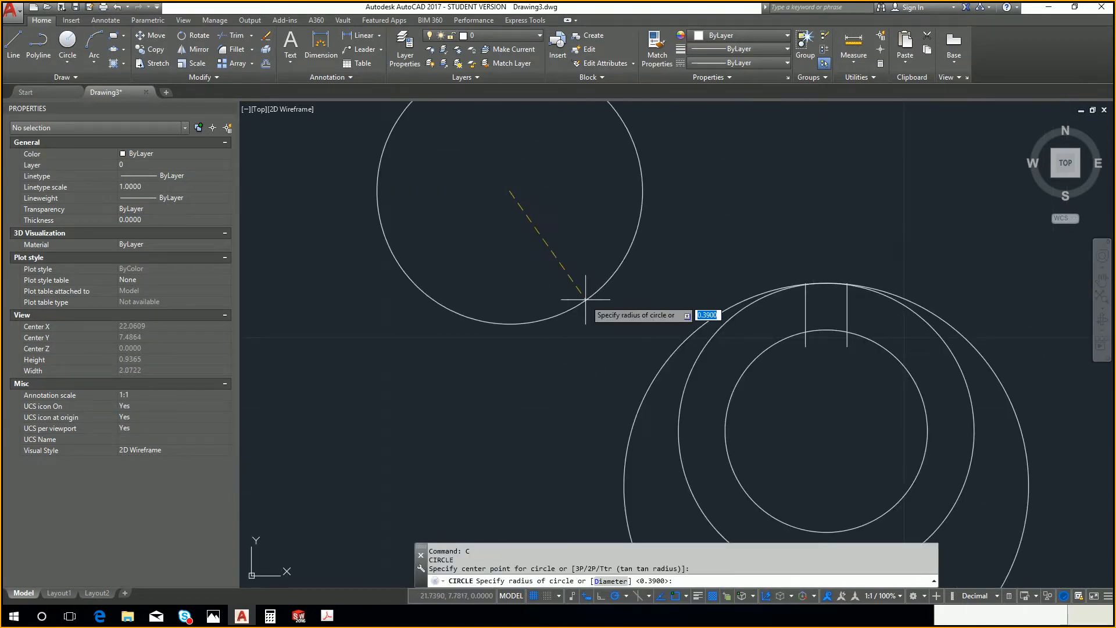
{"action": "key", "text": "Return"}
{"action": "middle_click_drag", "start_coordinate": [729, 223], "coordinate": [718, 359]}
{"action": "key", "text": "Escape"}
{"action": "left_click", "coordinate": [535, 351]}
{"action": "left_click", "coordinate": [310, 209]}
{"action": "key", "text": "Return"}
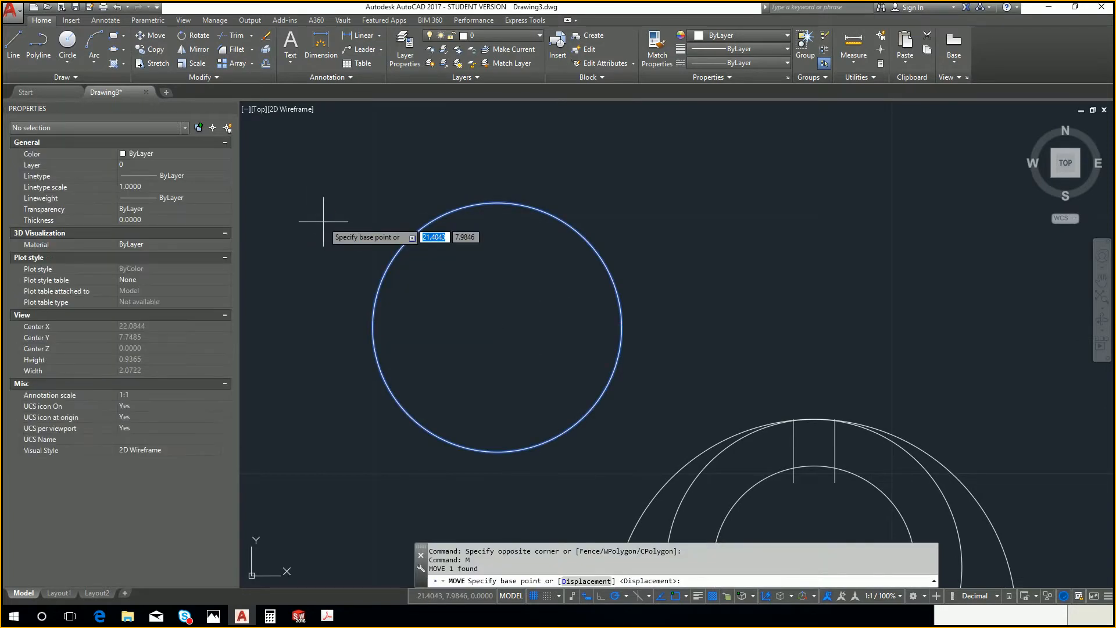
{"action": "key", "text": "Escape"}
{"action": "left_click", "coordinate": [438, 250]}
{"action": "left_click", "coordinate": [397, 220]}
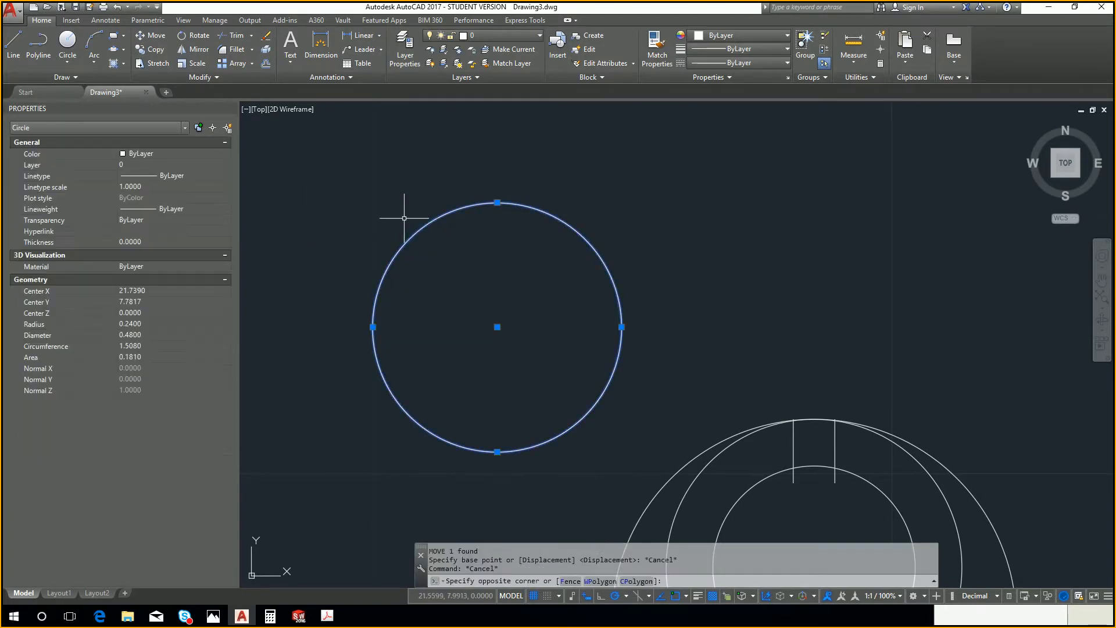
{"action": "type", "text": "m"}
{"action": "key", "text": "Return"}
{"action": "right_click", "coordinate": [389, 270], "text": "shift"}
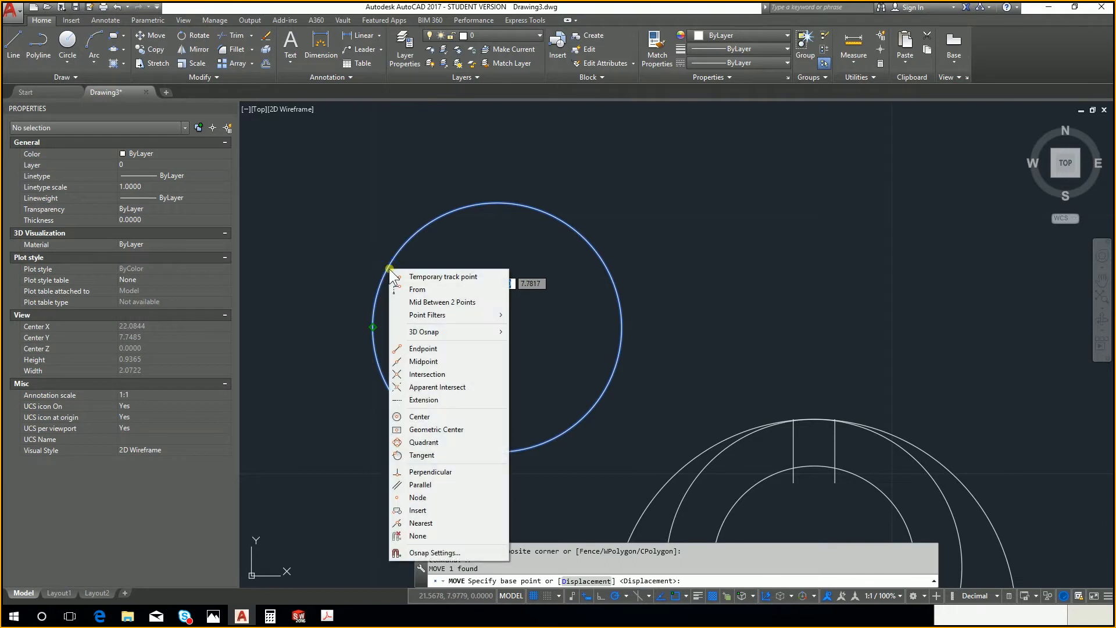
{"action": "key", "text": "Escape"}
{"action": "left_click", "coordinate": [439, 208]}
{"action": "key", "text": "Escape"}
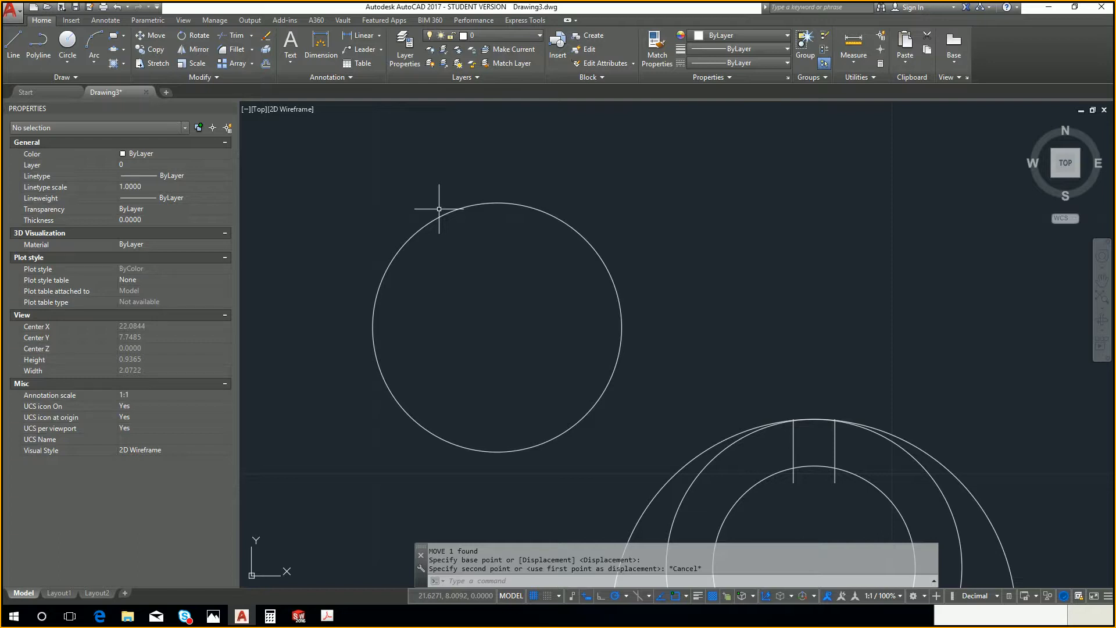
Try to move the 0.24-radius circle by its west quadrant to a tangent point on the tooth's first vertical line
{"action": "left_click", "coordinate": [373, 325]}
{"action": "left_click", "coordinate": [379, 250]}
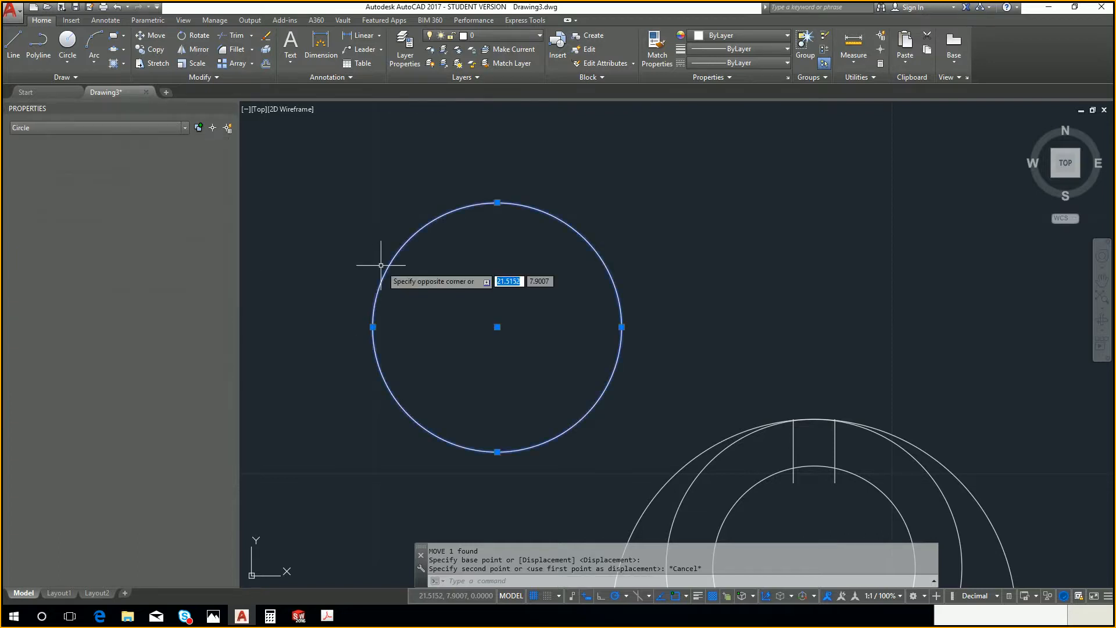
{"action": "type", "text": "m"}
{"action": "key", "text": "Return"}
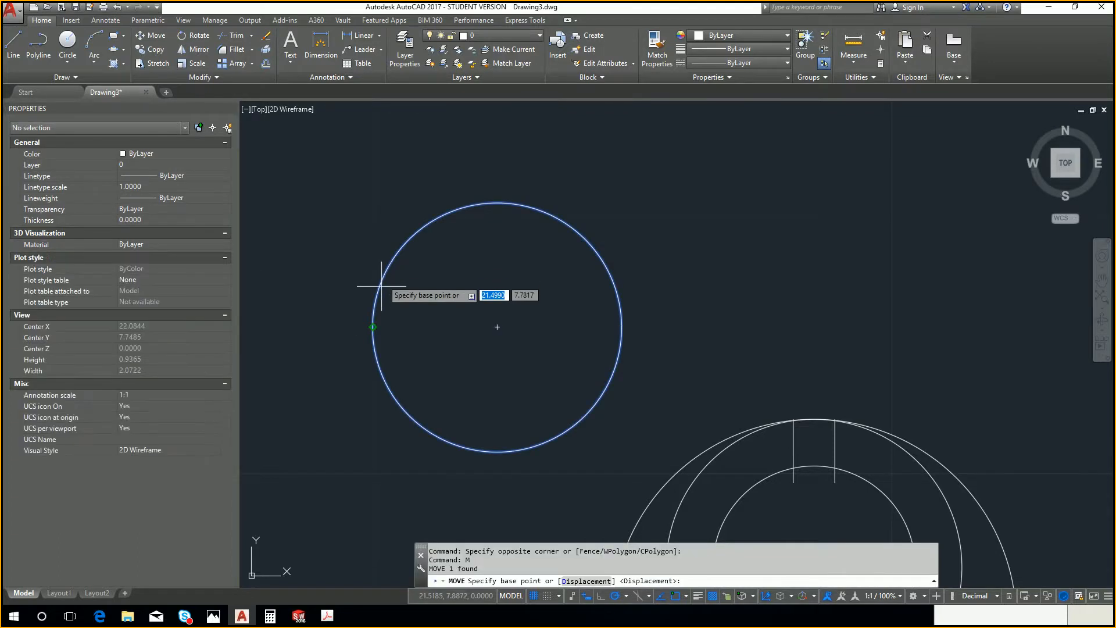
{"action": "left_click", "coordinate": [373, 327]}
{"action": "middle_click_drag", "start_coordinate": [670, 415], "coordinate": [640, 359]}
{"action": "scroll", "coordinate": [688, 299], "scroll_direction": "up", "scroll_amount": 3}
{"action": "scroll", "coordinate": [927, 319], "scroll_direction": "up", "scroll_amount": 2}
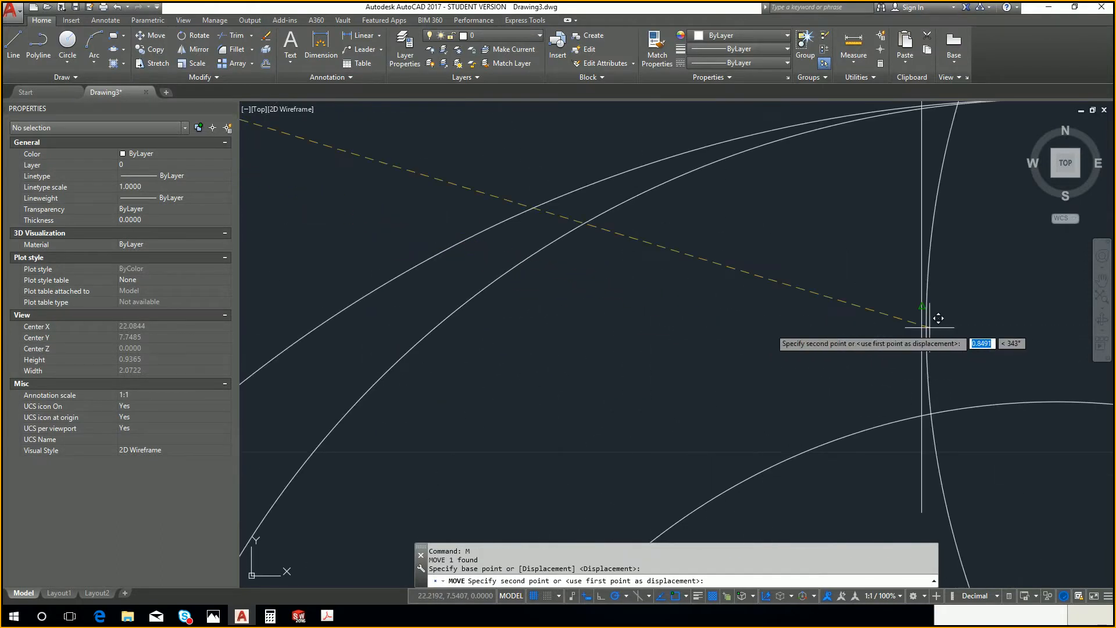
{"action": "scroll", "coordinate": [618, 364], "scroll_direction": "up", "scroll_amount": 1}
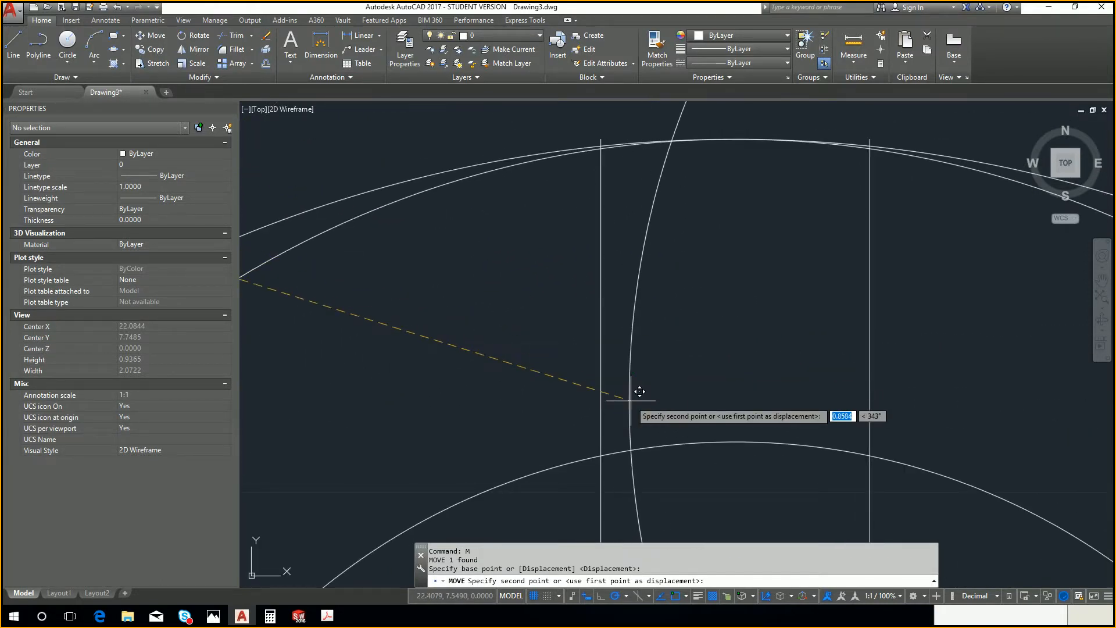
{"action": "right_click", "coordinate": [639, 391], "text": "shift"}
{"action": "left_click", "coordinate": [692, 295]}
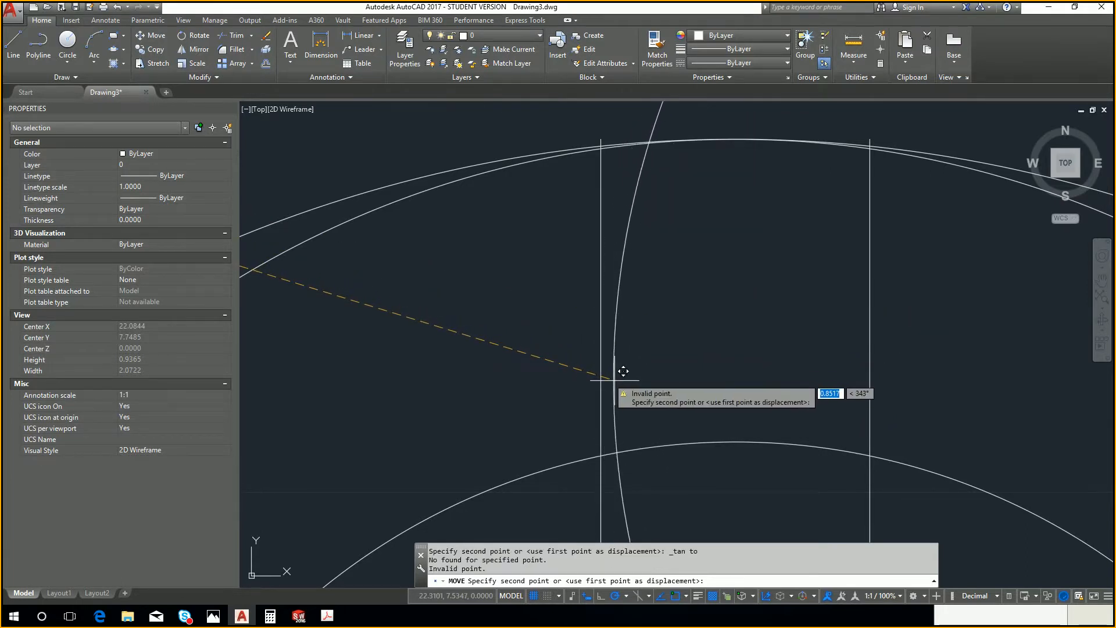
{"action": "key", "text": "Escape"}
{"action": "key", "text": "Escape"}
{"action": "key", "text": "Escape"}
{"action": "scroll", "coordinate": [606, 369], "scroll_direction": "down", "scroll_amount": 8}
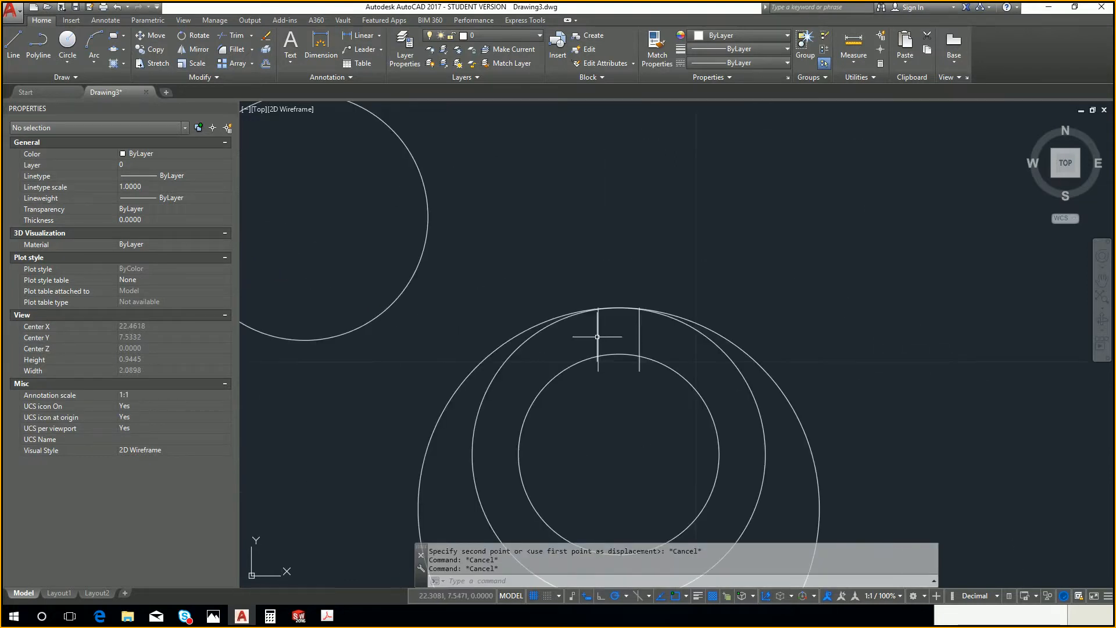
Move the 0.24-radius circle from its west quadrant to the midpoint of the western vertical tooth line
{"action": "left_click", "coordinate": [476, 338]}
{"action": "left_click", "coordinate": [479, 343]}
{"action": "type", "text": "m"}
{"action": "key", "text": "Return"}
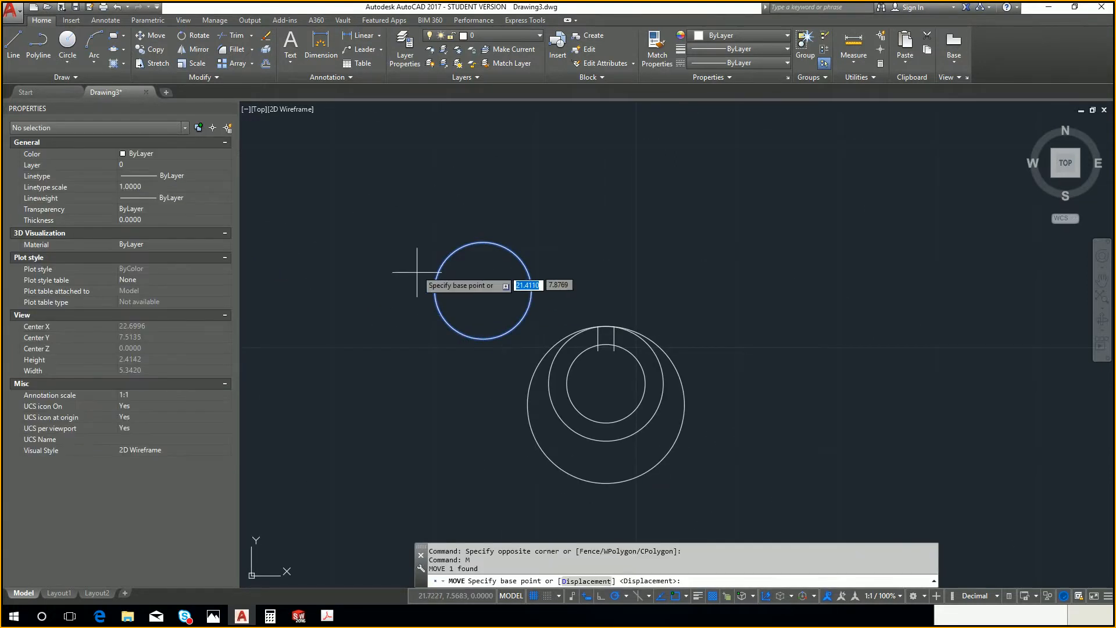
{"action": "left_click", "coordinate": [435, 290]}
{"action": "scroll", "coordinate": [542, 333], "scroll_direction": "up", "scroll_amount": 4}
{"action": "middle_click_drag", "start_coordinate": [712, 353], "coordinate": [450, 354]}
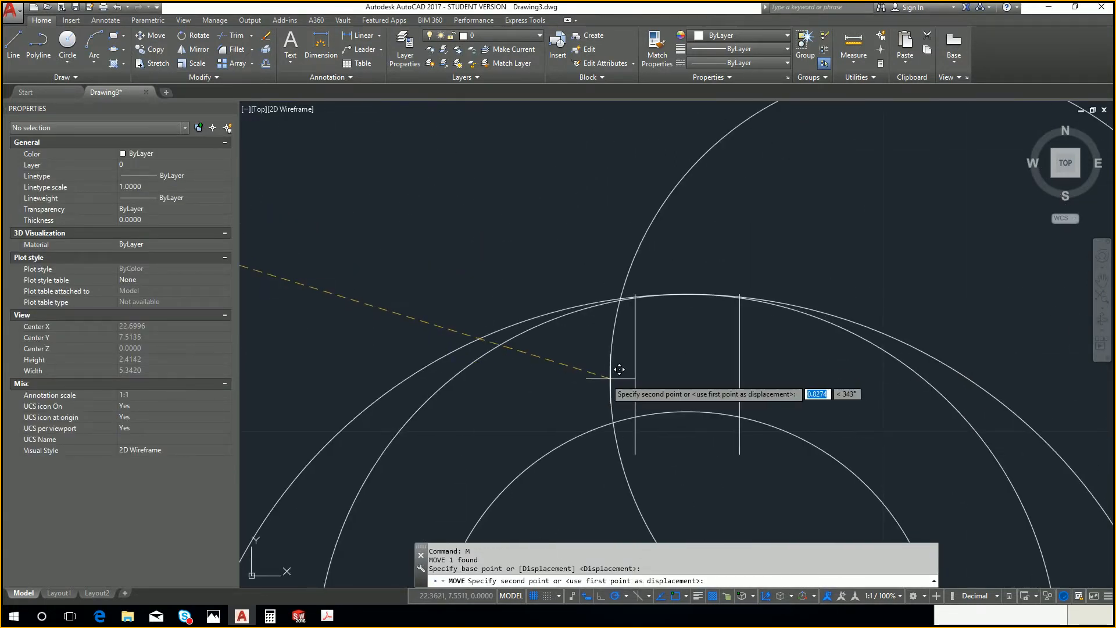
{"action": "left_click", "coordinate": [636, 374]}
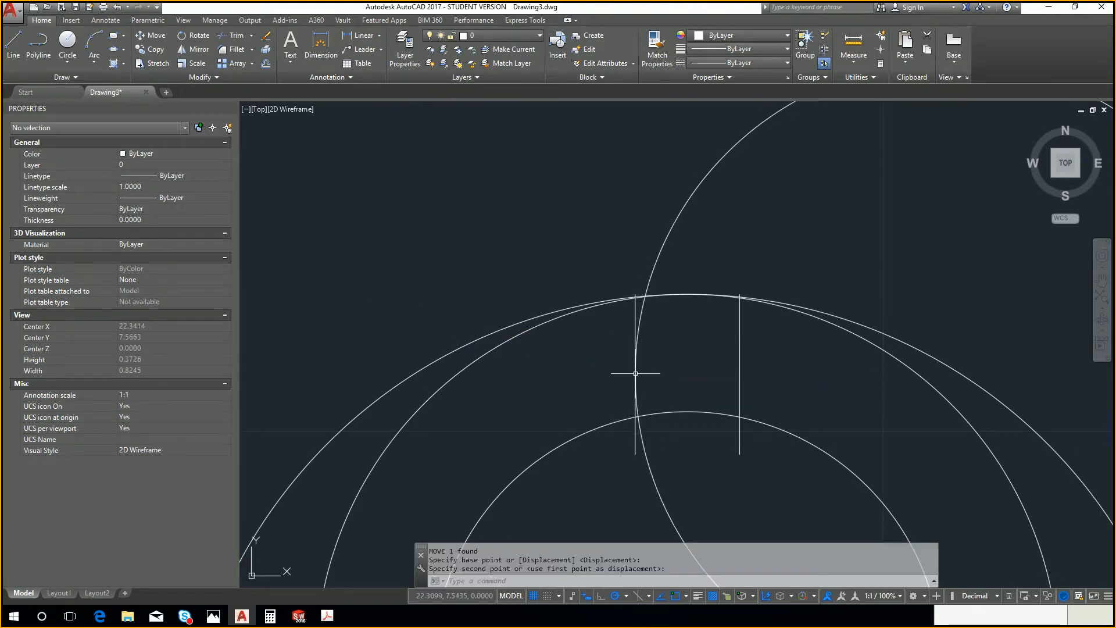
{"action": "key", "text": "Escape"}
{"action": "key", "text": "Escape"}
{"action": "left_click", "coordinate": [643, 303]}
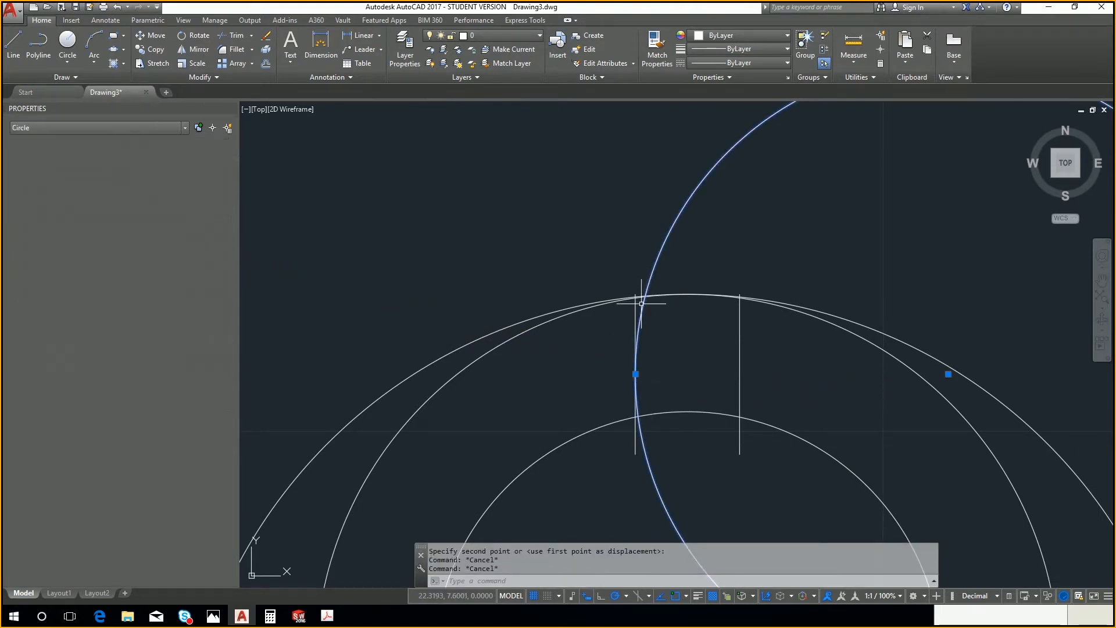
{"action": "type", "text": "mi"}
{"action": "key", "text": "Return"}
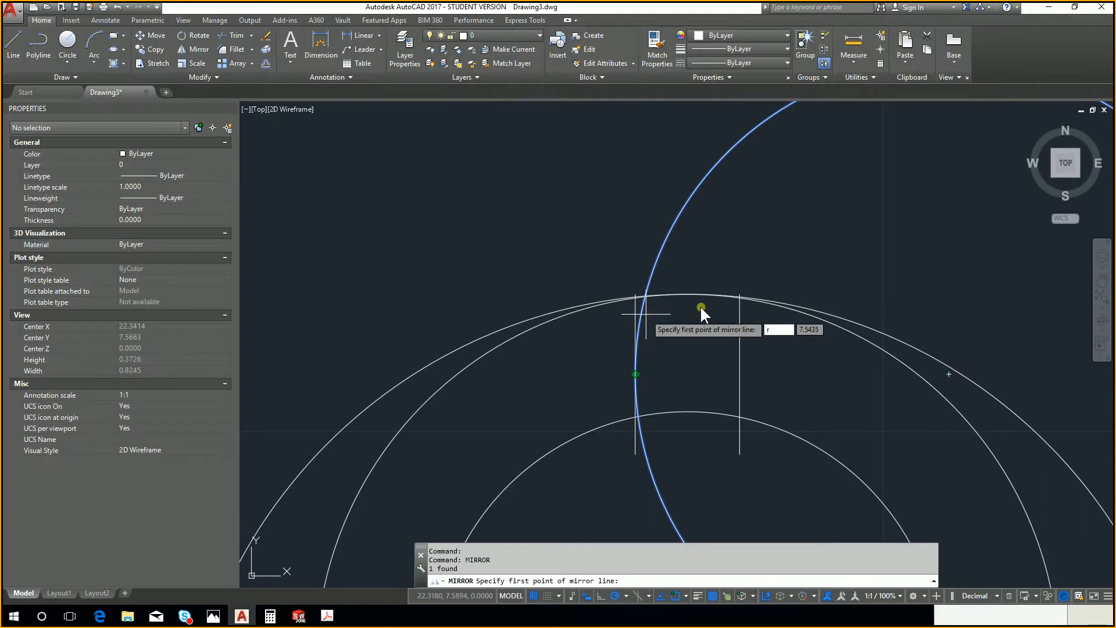
{"action": "key", "text": "Escape"}
Mirror the 0.24-radius circle about the vertical axis through the shared top quadrant, keeping the source circle
{"action": "key", "text": "Return"}
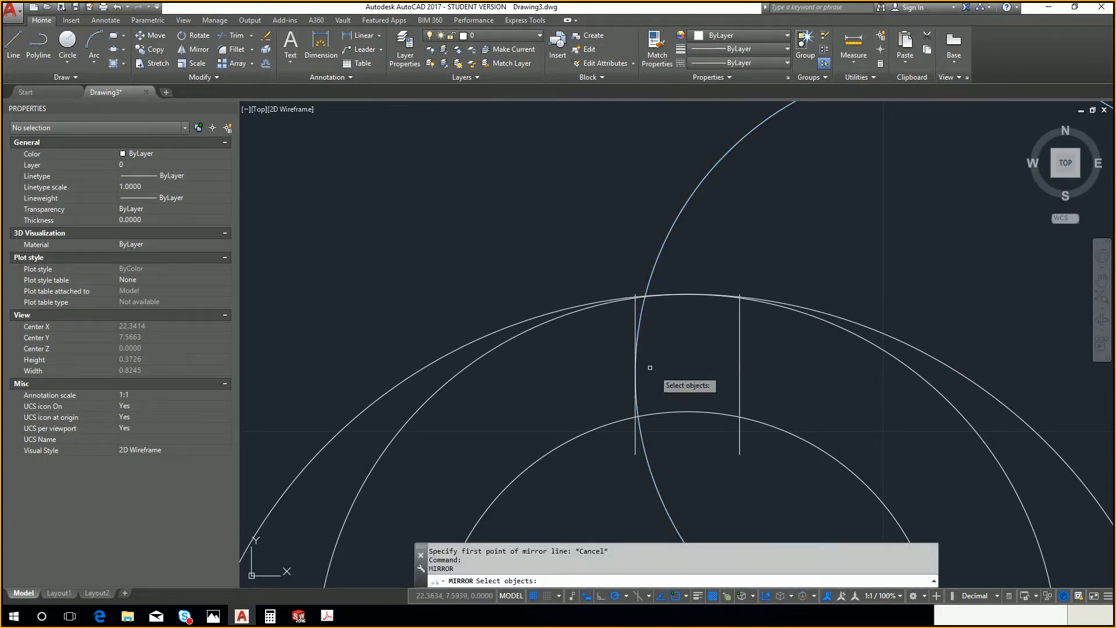
{"action": "left_click", "coordinate": [639, 312]}
{"action": "key", "text": "Return"}
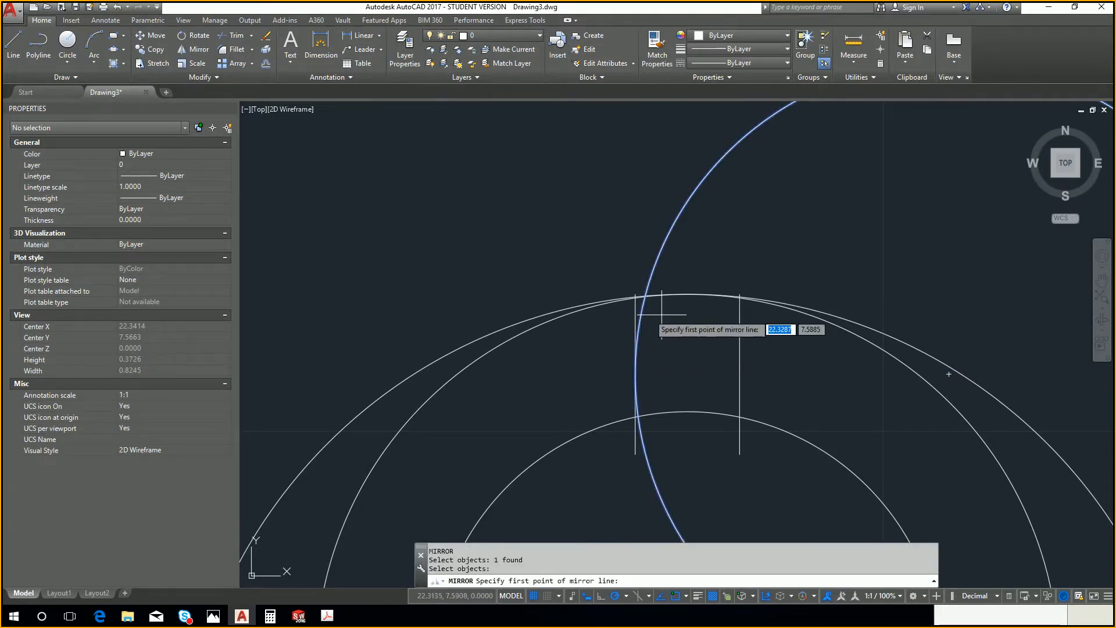
{"action": "left_click", "coordinate": [688, 296]}
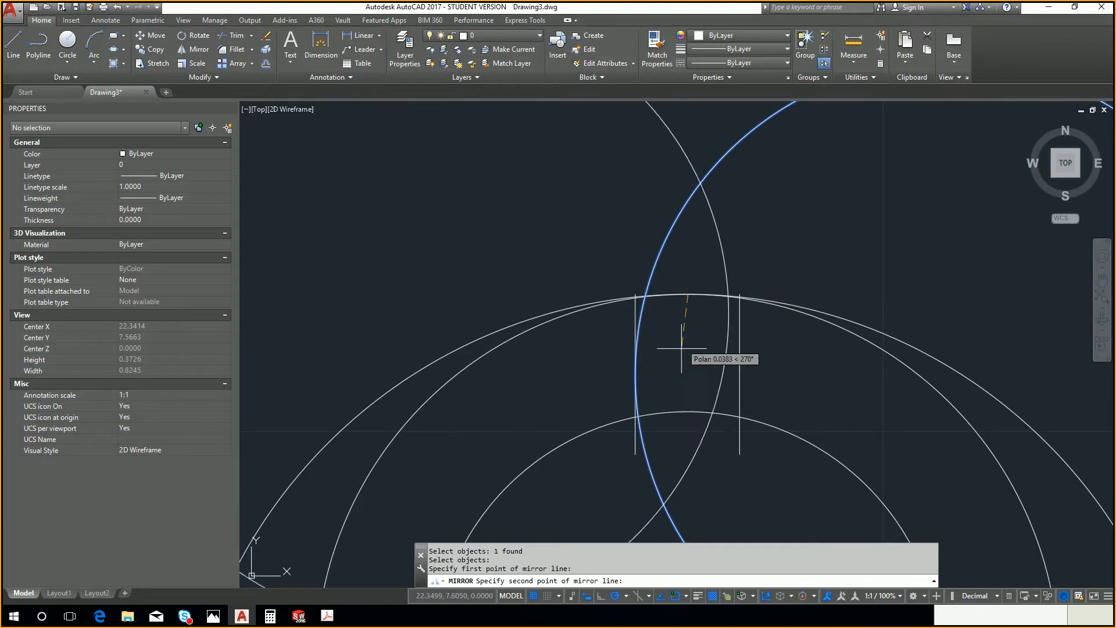
{"action": "left_click", "coordinate": [688, 386]}
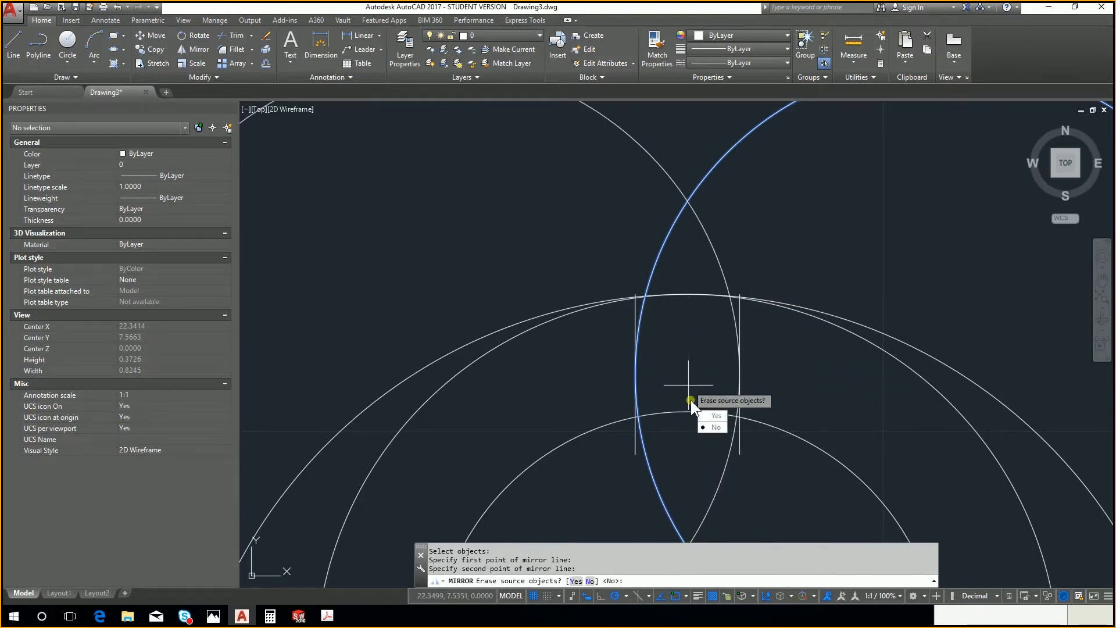
{"action": "type", "text": "n"}
{"action": "key", "text": "Return"}
{"action": "type", "text": "tr"}
{"action": "key", "text": "Return"}
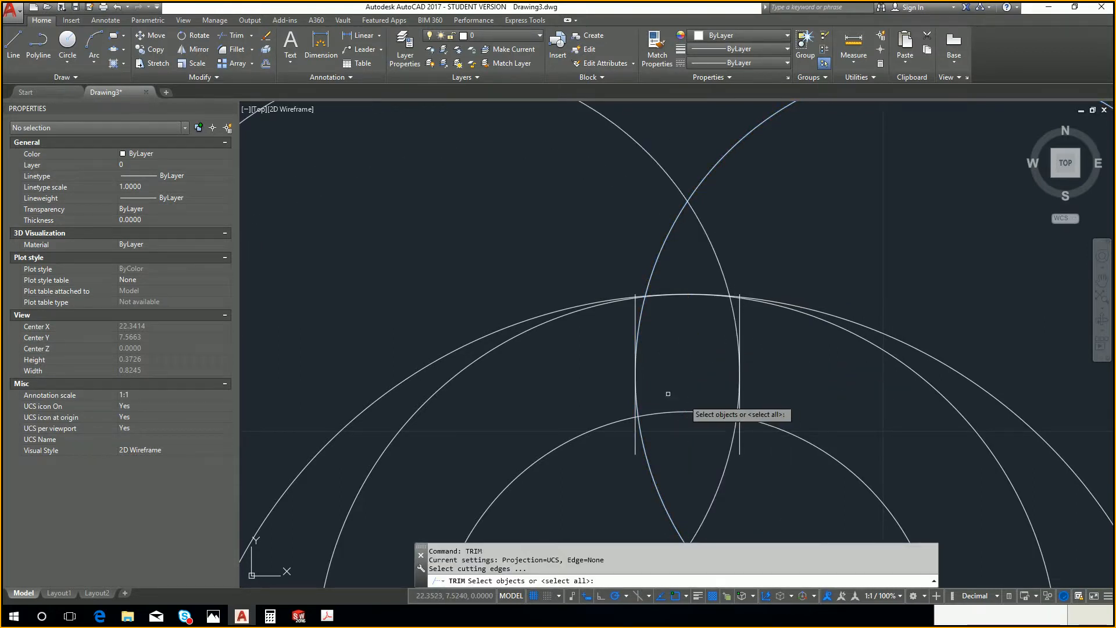
{"action": "key", "text": "Escape"}
{"action": "key", "text": "Escape"}
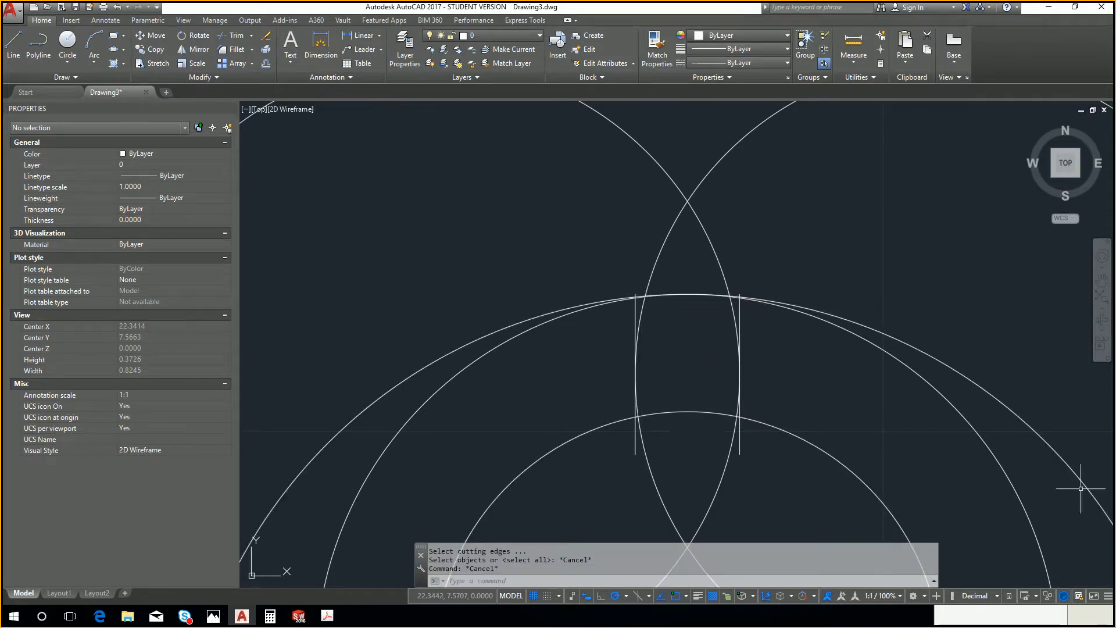
{"action": "left_click", "coordinate": [642, 463]}
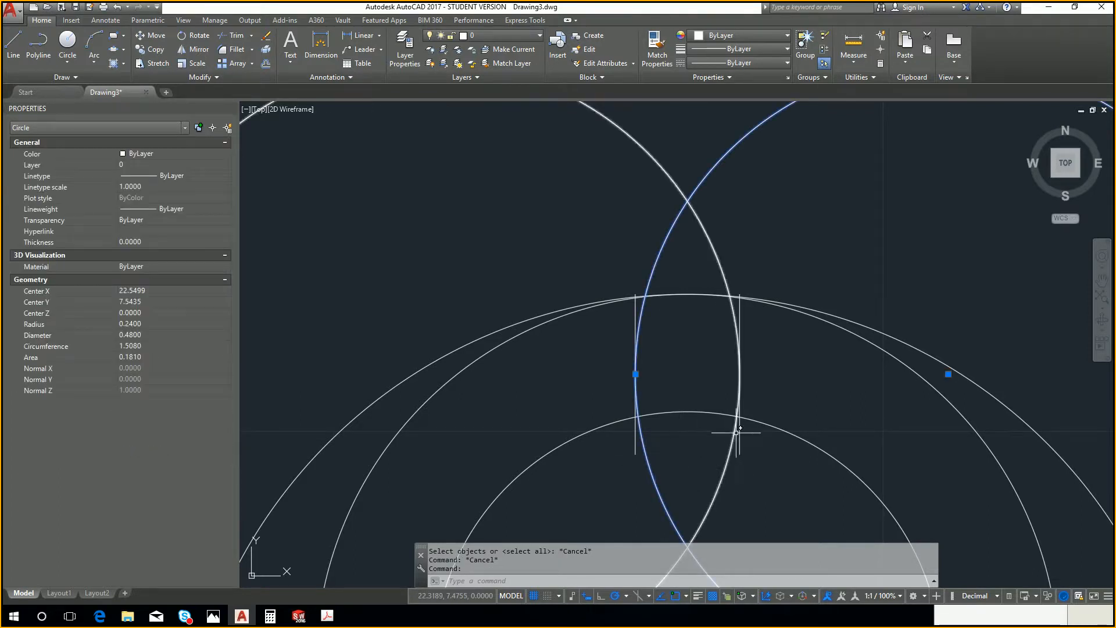
{"action": "key", "text": "Escape"}
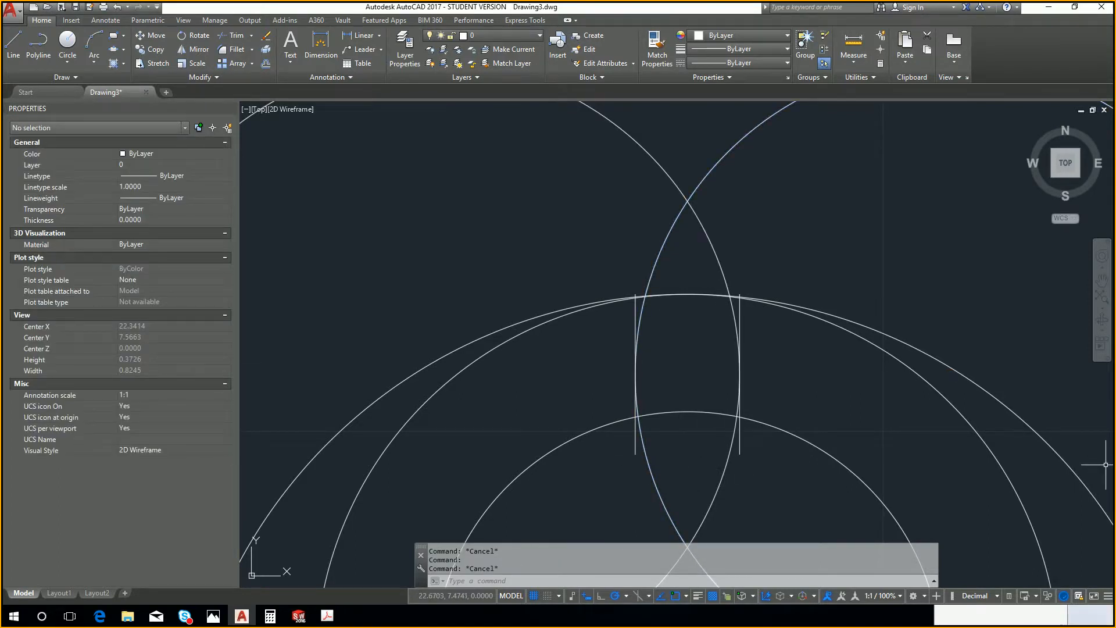
{"action": "left_click", "coordinate": [690, 411]}
{"action": "middle_click_drag", "start_coordinate": [563, 386], "coordinate": [493, 243]}
{"action": "key", "text": "Escape"}
Draw a circle with a diameter of 0.57 centered on the smallest inner circle
{"action": "type", "text": "c"}
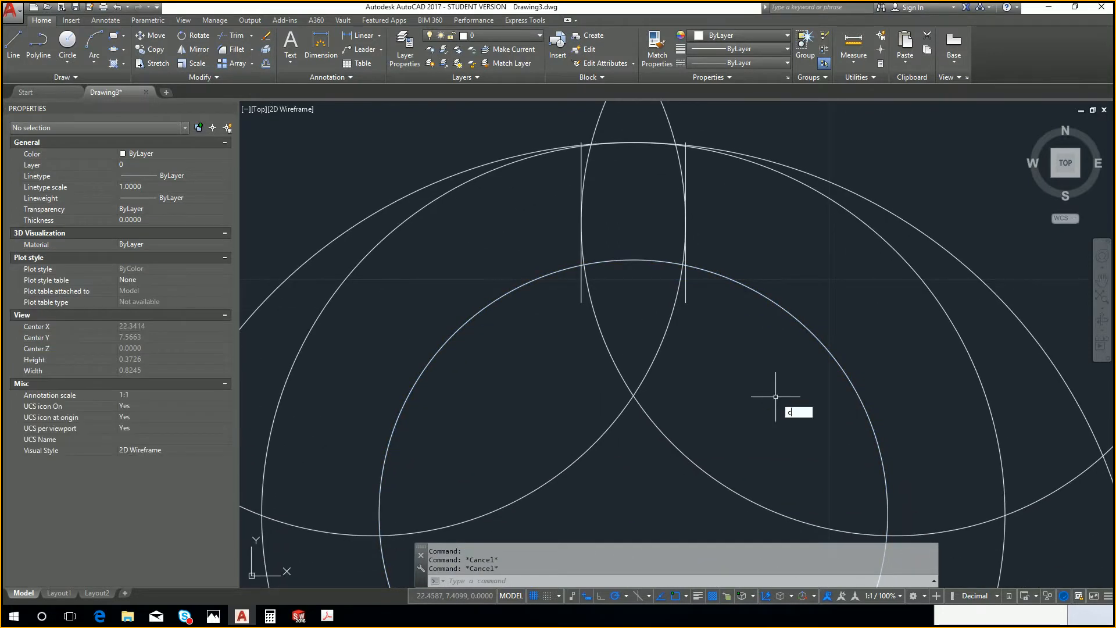
{"action": "key", "text": "Return"}
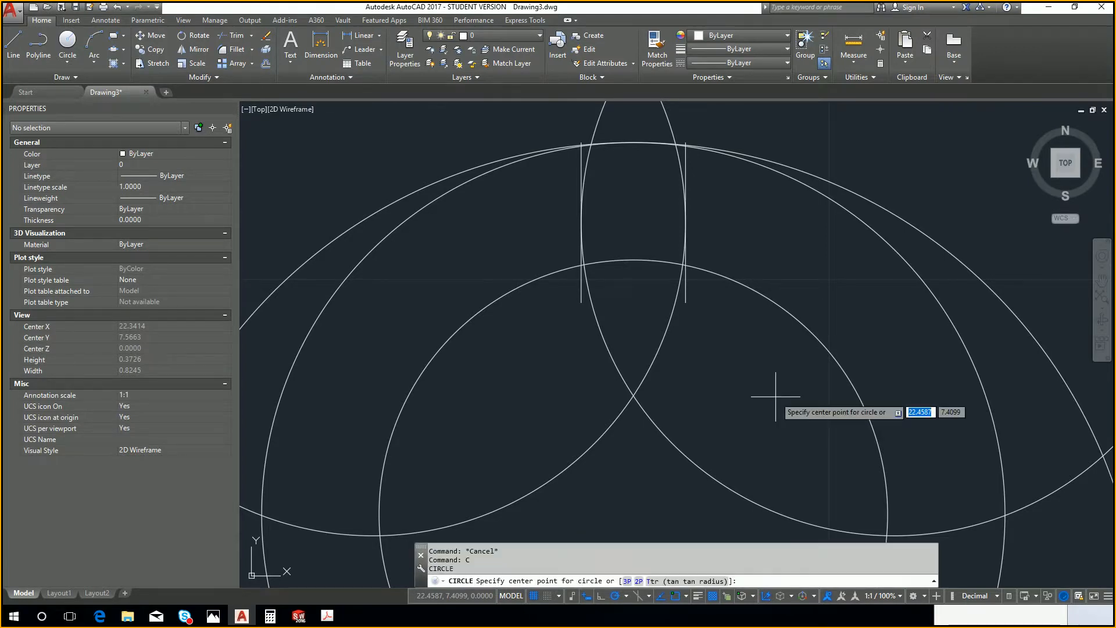
{"action": "scroll", "coordinate": [750, 373], "scroll_direction": "down", "scroll_amount": 4}
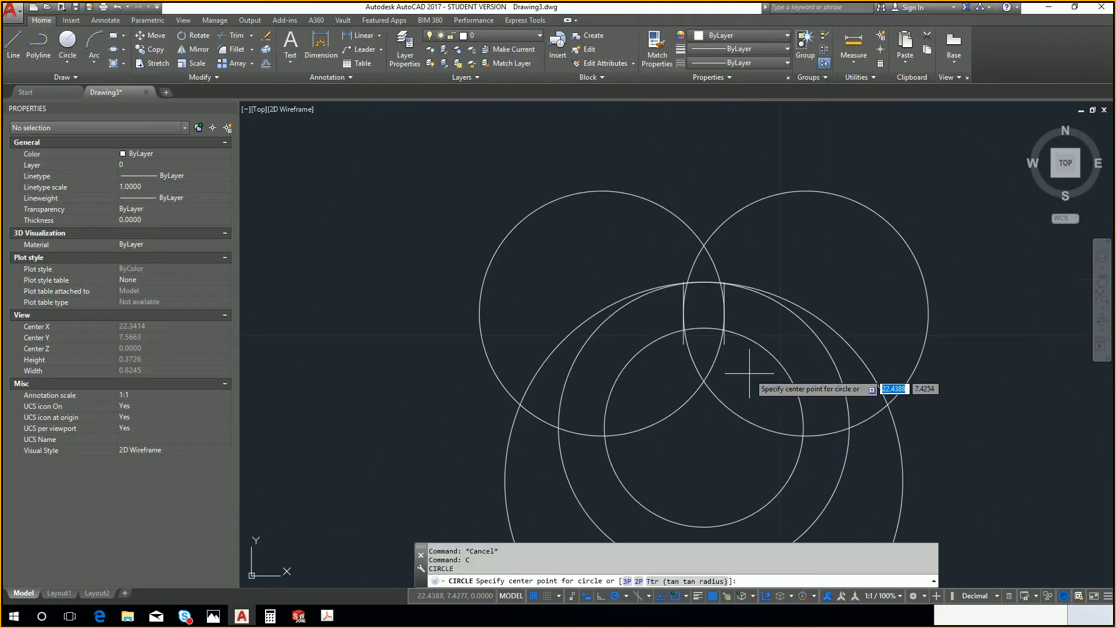
{"action": "left_click", "coordinate": [704, 427]}
{"action": "type", "text": "d"}
{"action": "key", "text": "Return"}
{"action": "type", "text": "3"}
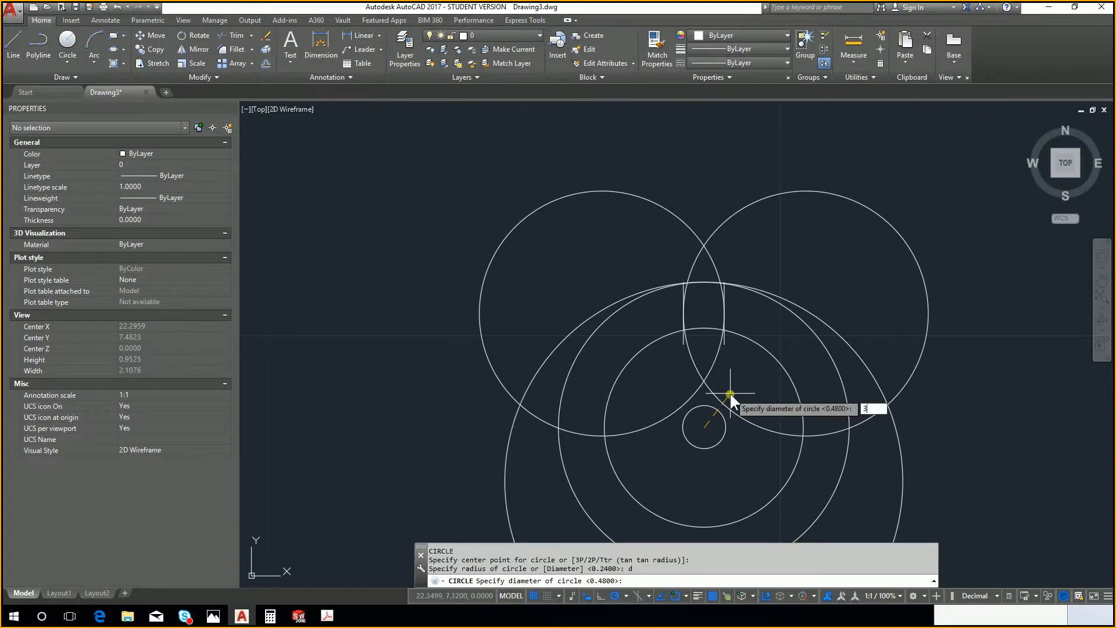
{"action": "type", "text": ".57"}
{"action": "key", "text": "Return"}
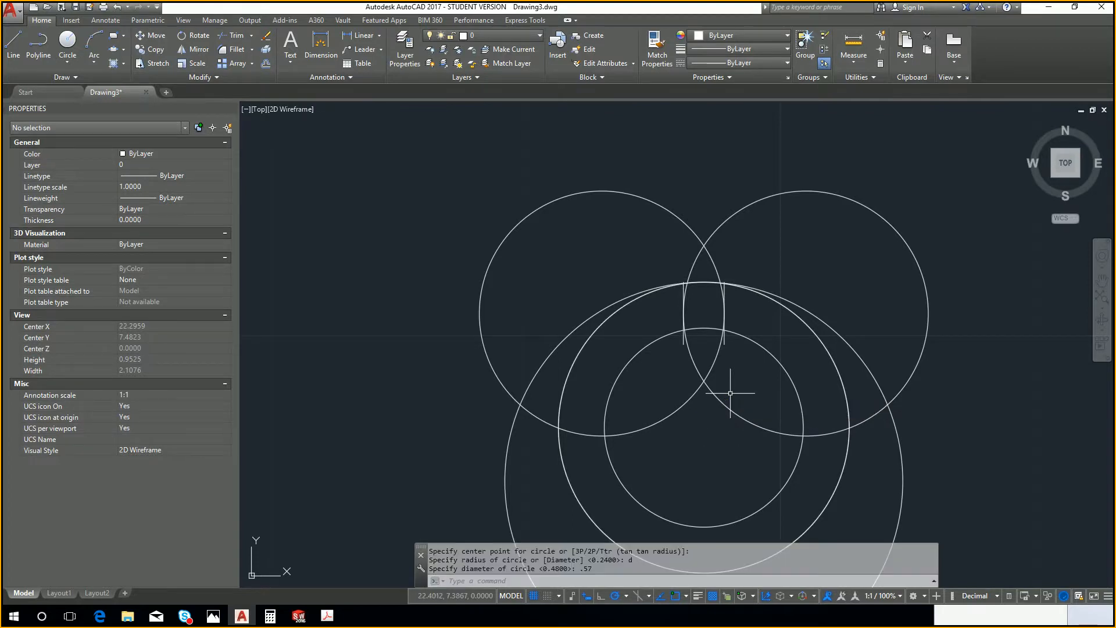
{"action": "key", "text": "Escape"}
{"action": "key", "text": "Escape"}
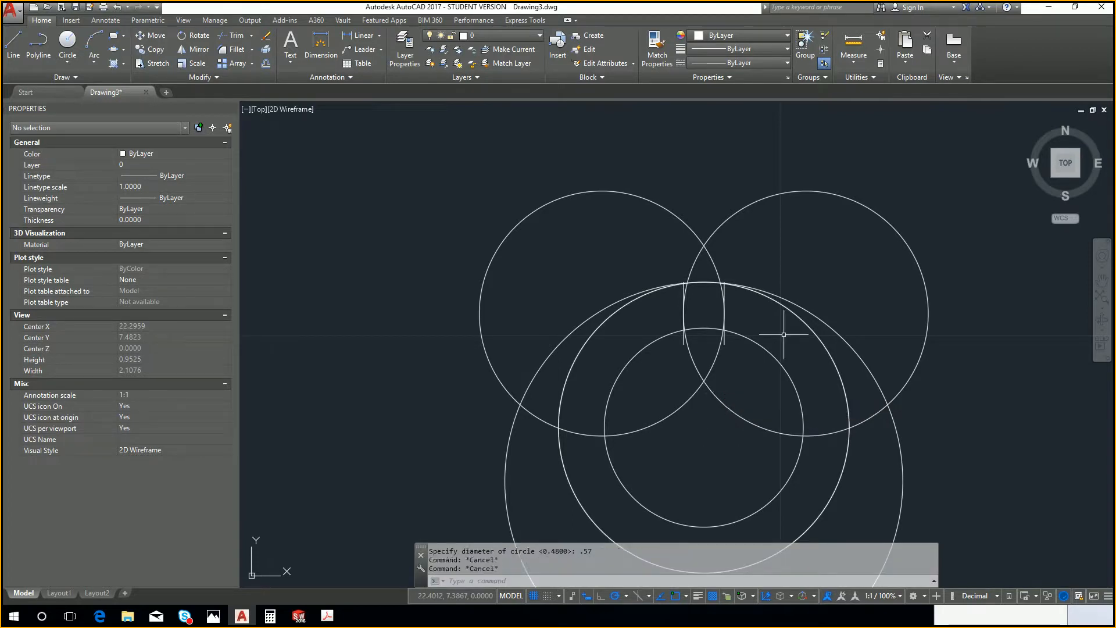
Delete the smallest inner circle
{"action": "left_click", "coordinate": [756, 344]}
{"action": "key", "text": "Delete"}
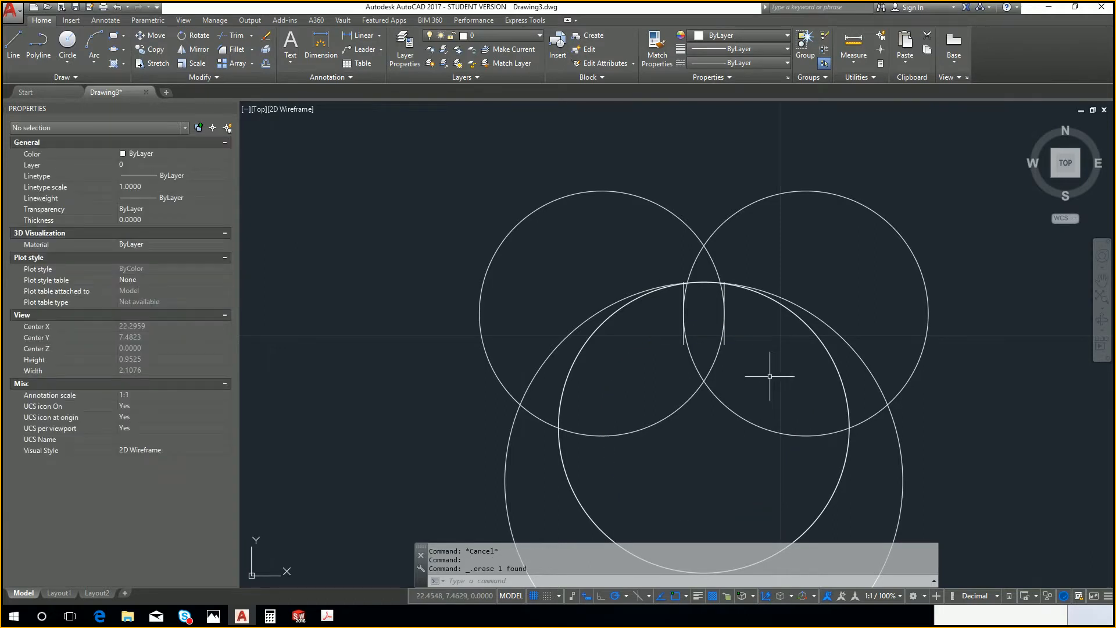
Draw another 0.57-diameter circle from the center of the existing 0.57-diameter circle
{"action": "type", "text": "c"}
{"action": "key", "text": "Return"}
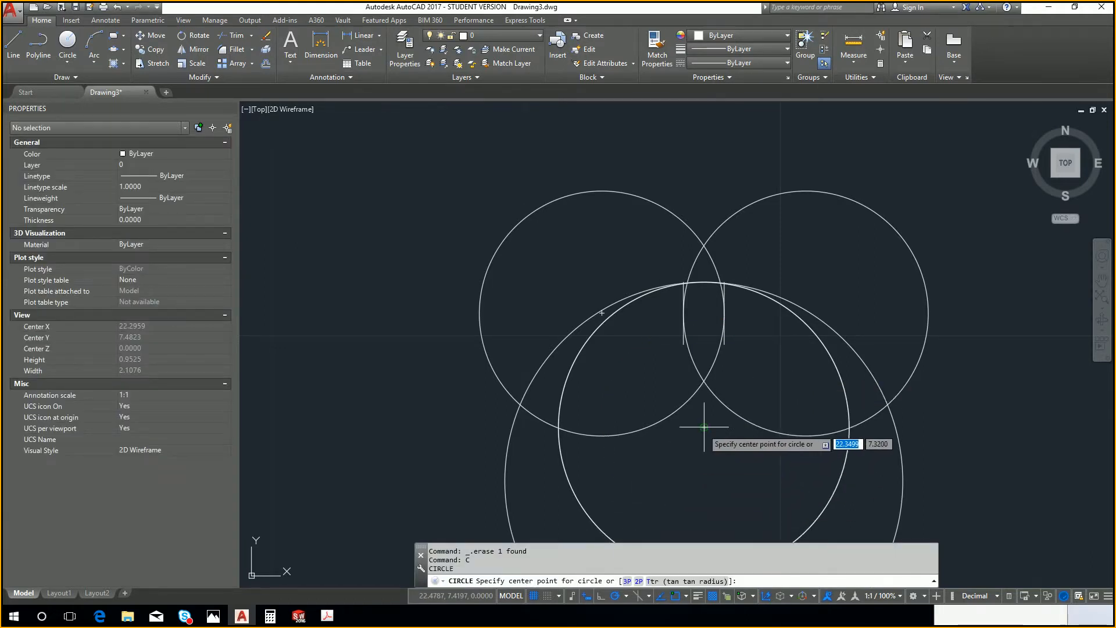
{"action": "left_click", "coordinate": [704, 427]}
{"action": "type", "text": "d"}
{"action": "key", "text": "Return"}
{"action": "type", "text": "."}
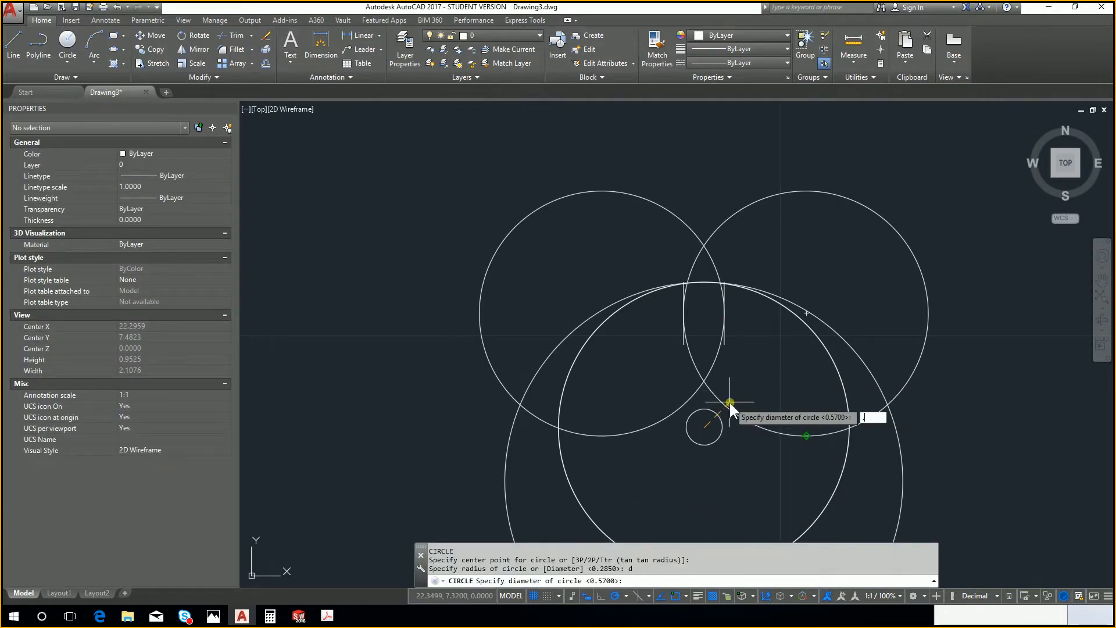
{"action": "type", "text": "57"}
{"action": "key", "text": "Return"}
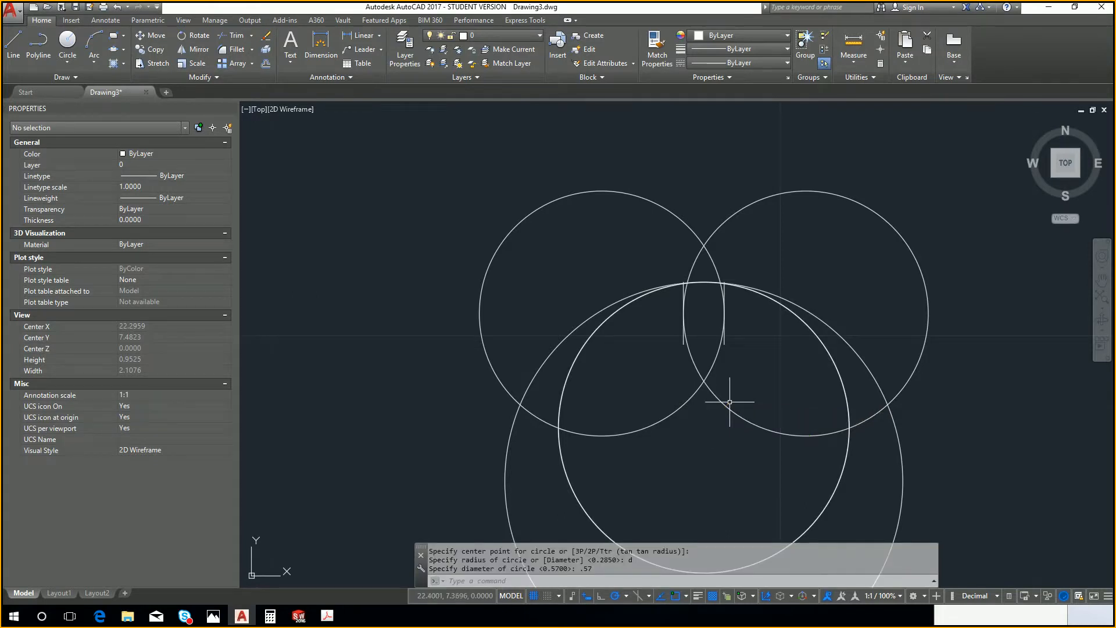
Delete all three coincident 0.57-diameter circles inside the large circle
{"action": "scroll", "coordinate": [747, 387], "scroll_direction": "down", "scroll_amount": 4}
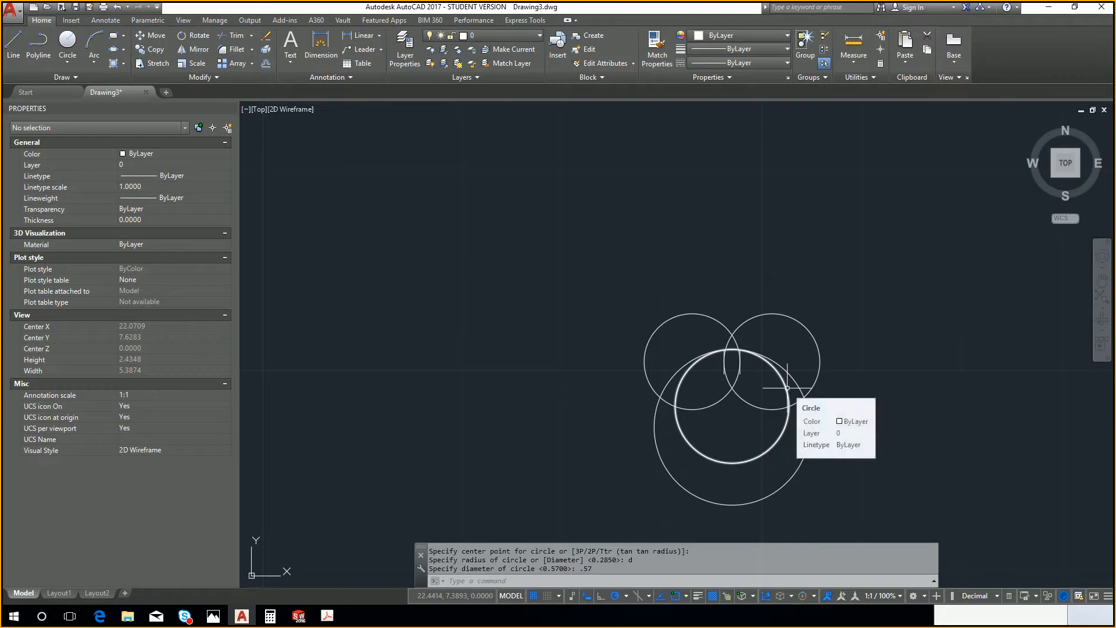
{"action": "left_click", "coordinate": [787, 387]}
{"action": "scroll", "coordinate": [770, 424], "scroll_direction": "up", "scroll_amount": 6}
{"action": "key", "text": "Delete"}
{"action": "left_click", "coordinate": [828, 442]}
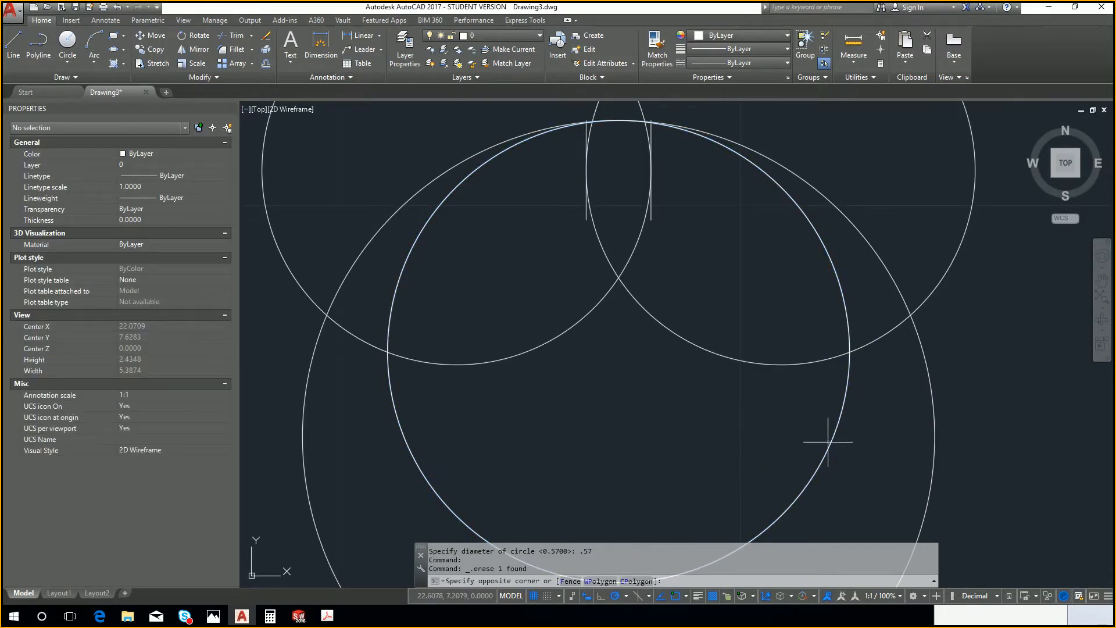
{"action": "left_click", "coordinate": [830, 449]}
{"action": "left_click", "coordinate": [843, 462]}
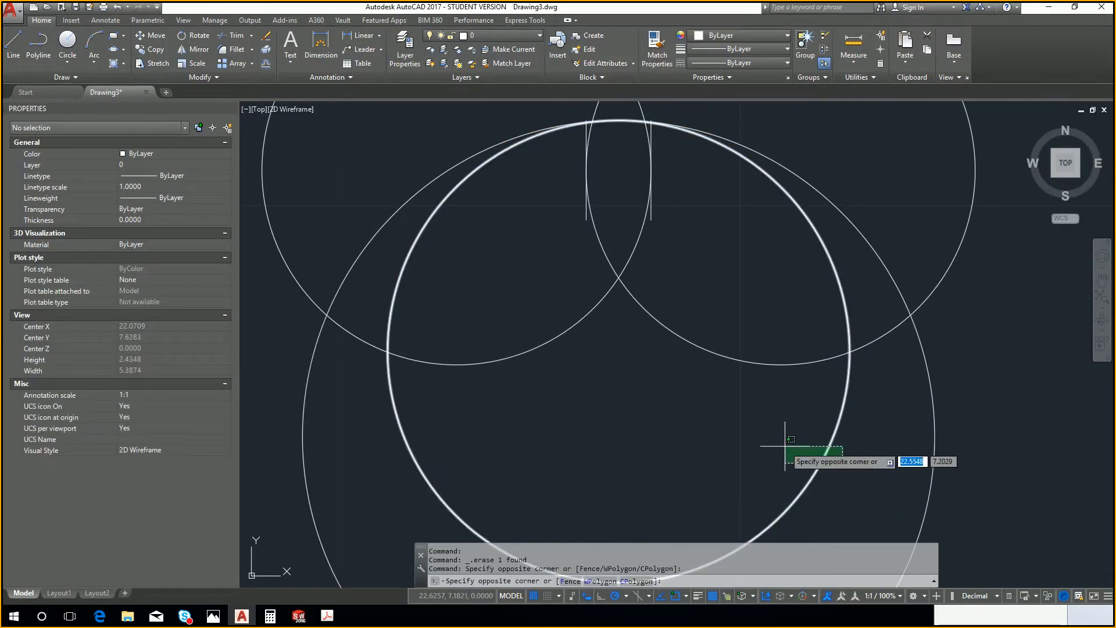
{"action": "key", "text": "Escape"}
{"action": "key", "text": "Escape"}
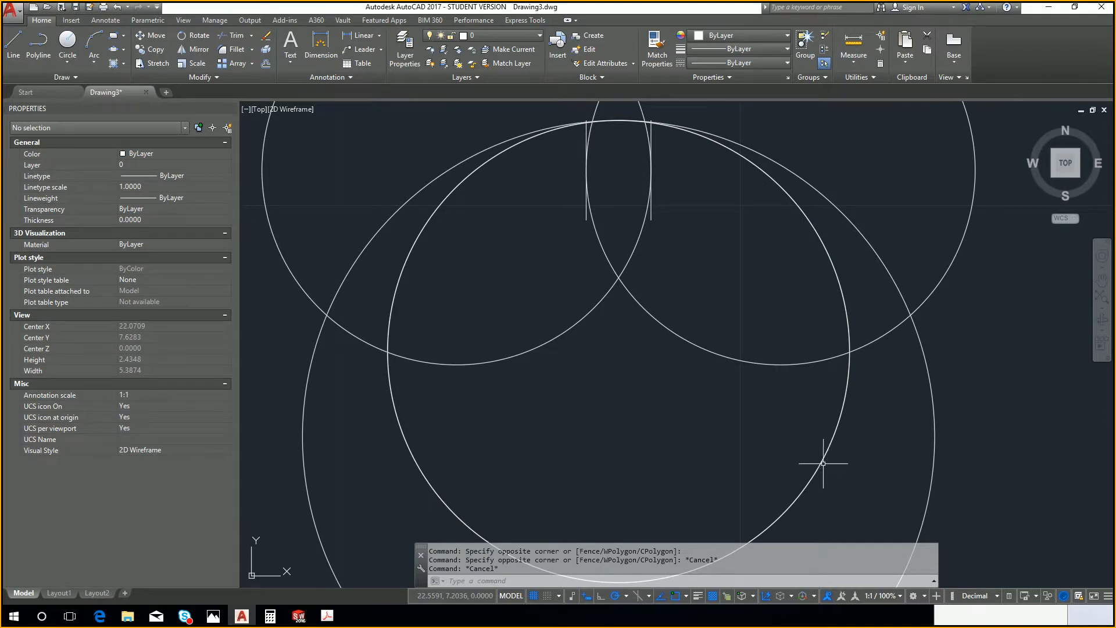
{"action": "left_click", "coordinate": [823, 464]}
{"action": "key", "text": "Delete"}
{"action": "left_click", "coordinate": [823, 464]}
{"action": "key", "text": "Delete"}
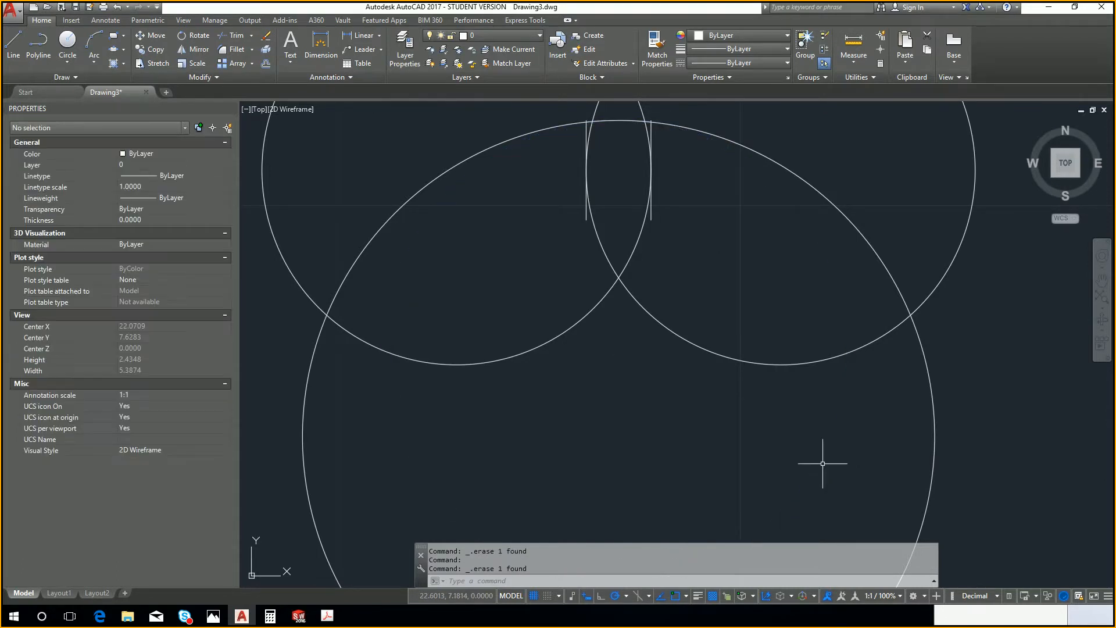
Draw a circle with a diameter of 0.57 concentric with the large lower circle
{"action": "type", "text": "c"}
{"action": "key", "text": "Return"}
{"action": "scroll", "coordinate": [872, 464], "scroll_direction": "down", "scroll_amount": 2}
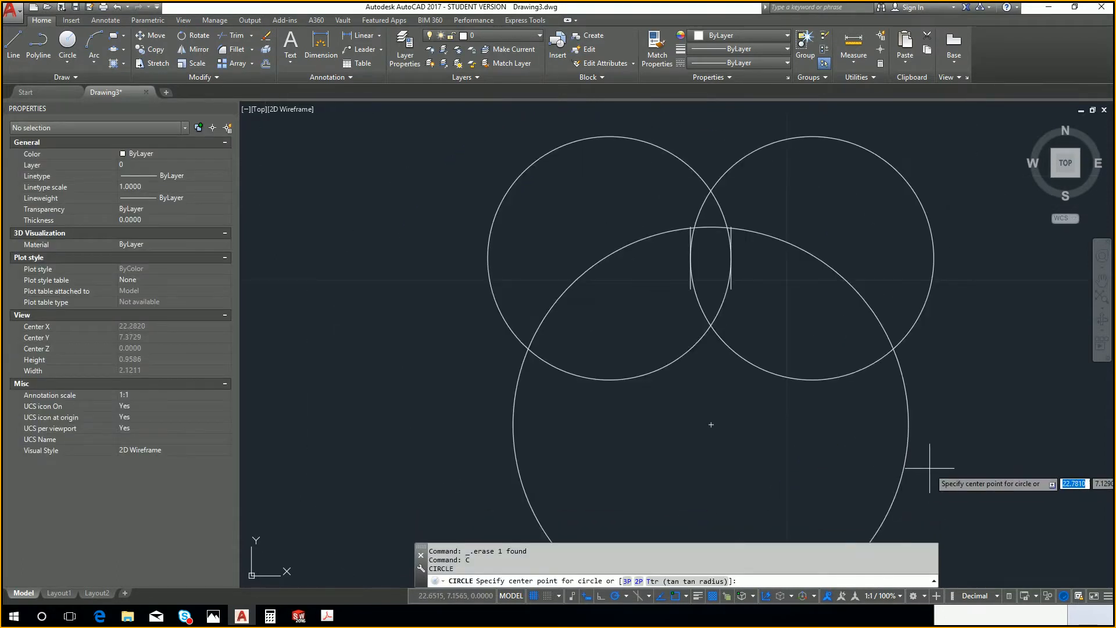
{"action": "scroll", "coordinate": [715, 427], "scroll_direction": "down", "scroll_amount": 6}
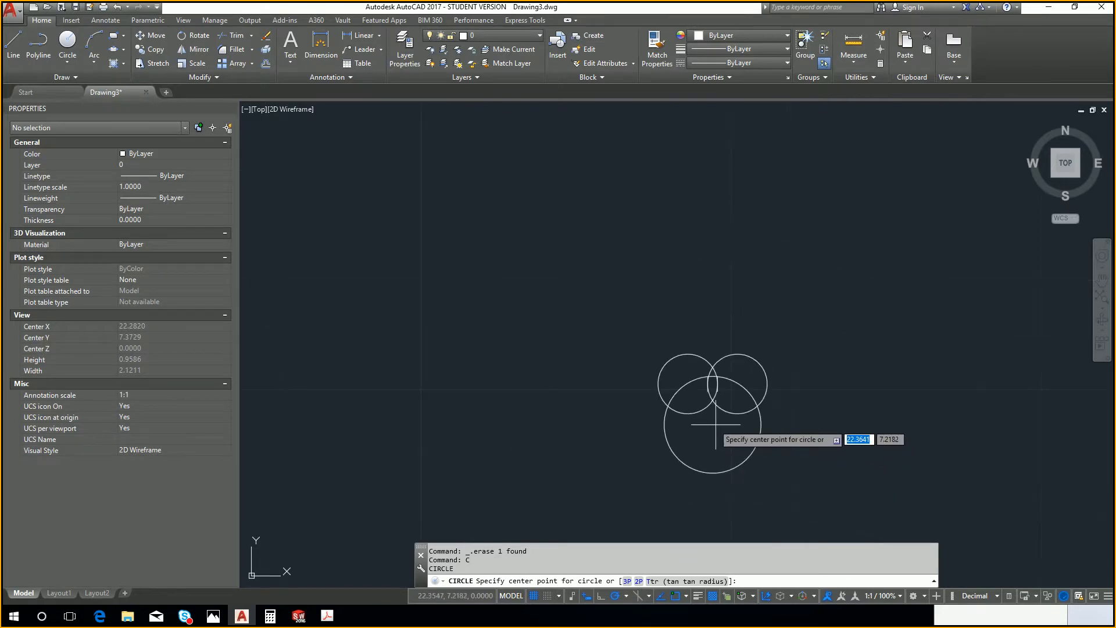
{"action": "scroll", "coordinate": [716, 424], "scroll_direction": "up", "scroll_amount": 2}
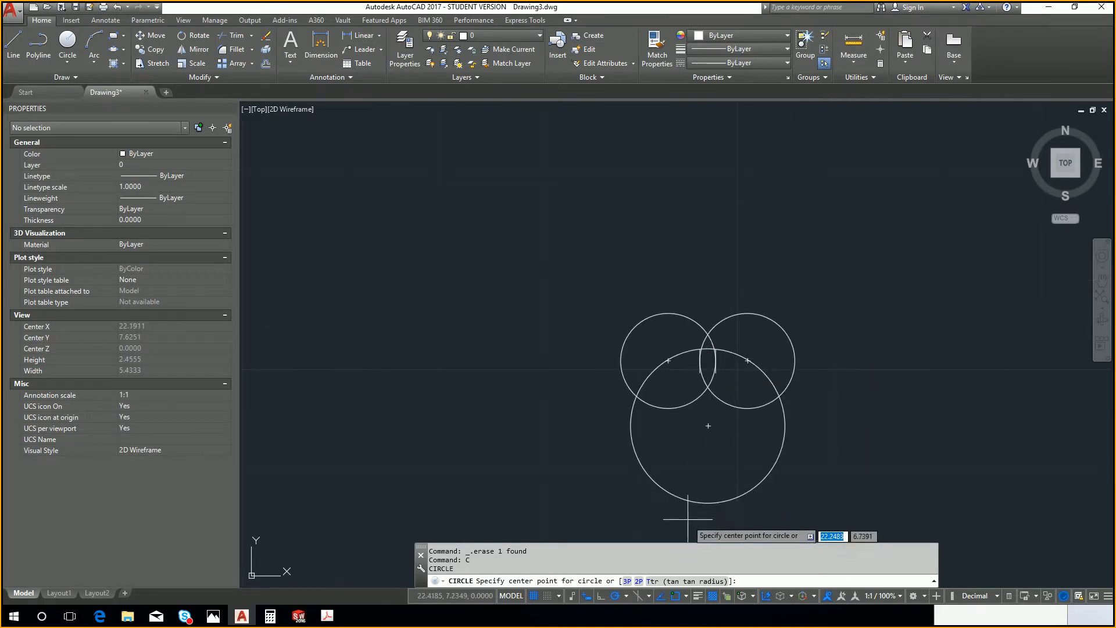
{"action": "scroll", "coordinate": [683, 497], "scroll_direction": "up", "scroll_amount": 2}
{"action": "left_click", "coordinate": [720, 399]}
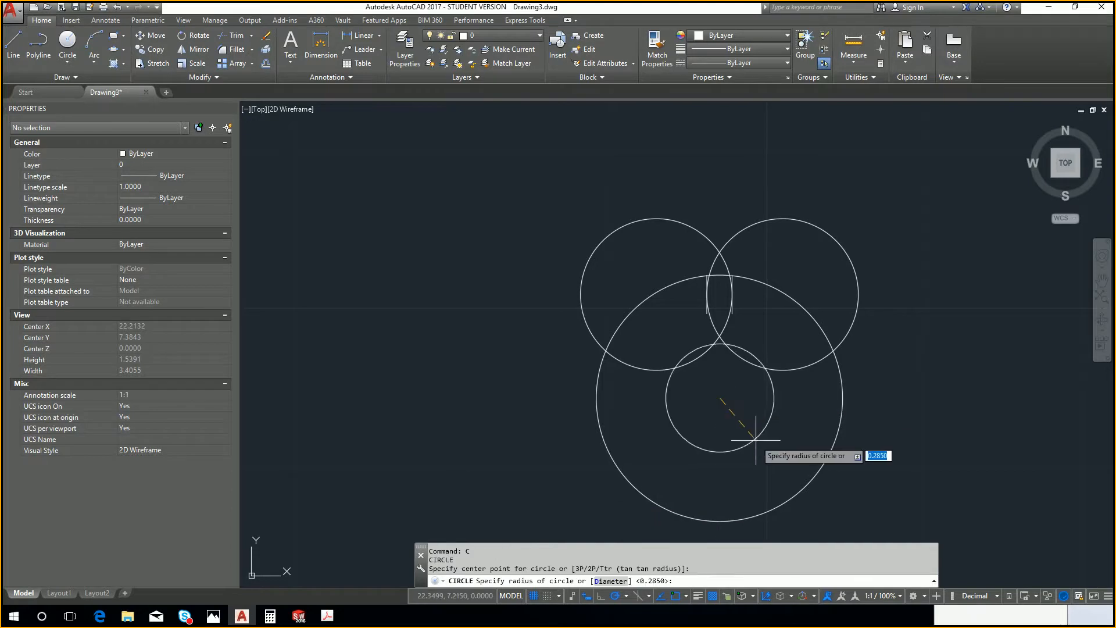
{"action": "type", "text": "d"}
{"action": "key", "text": "Return"}
{"action": "type", "text": ".57"}
{"action": "key", "text": "Return"}
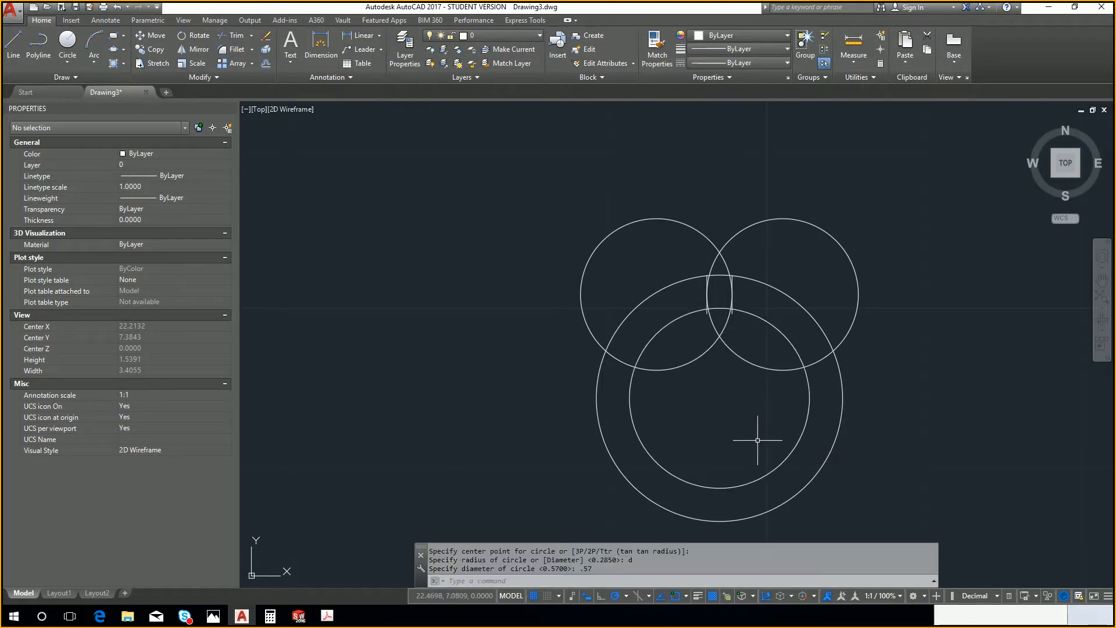
{"action": "key", "text": "Escape"}
{"action": "scroll", "coordinate": [709, 294], "scroll_direction": "up", "scroll_amount": 7}
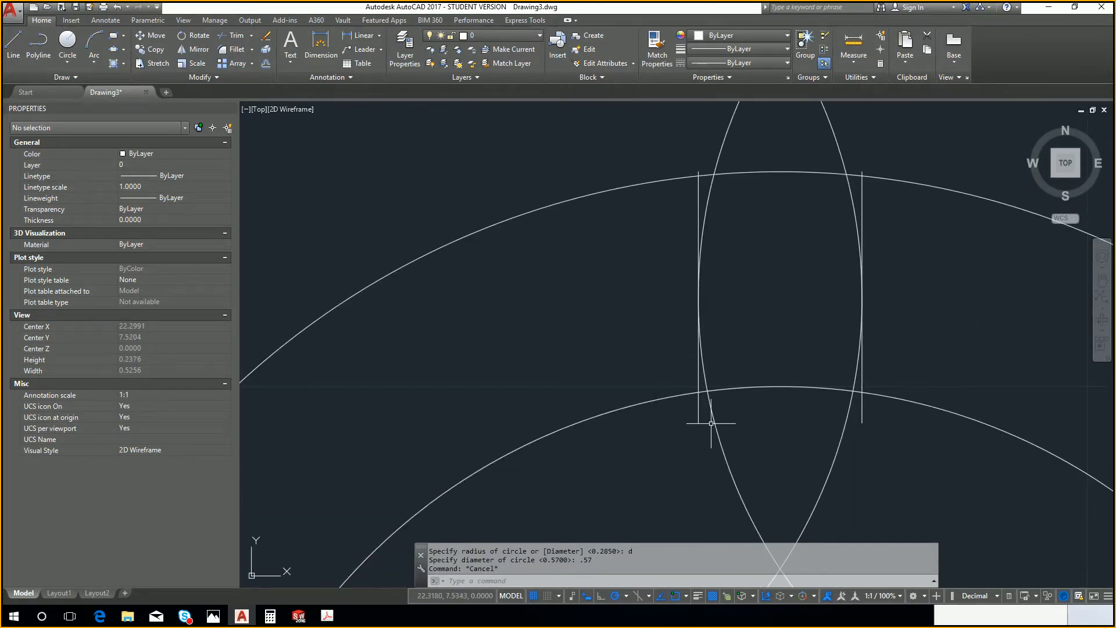
{"action": "left_click", "coordinate": [711, 424]}
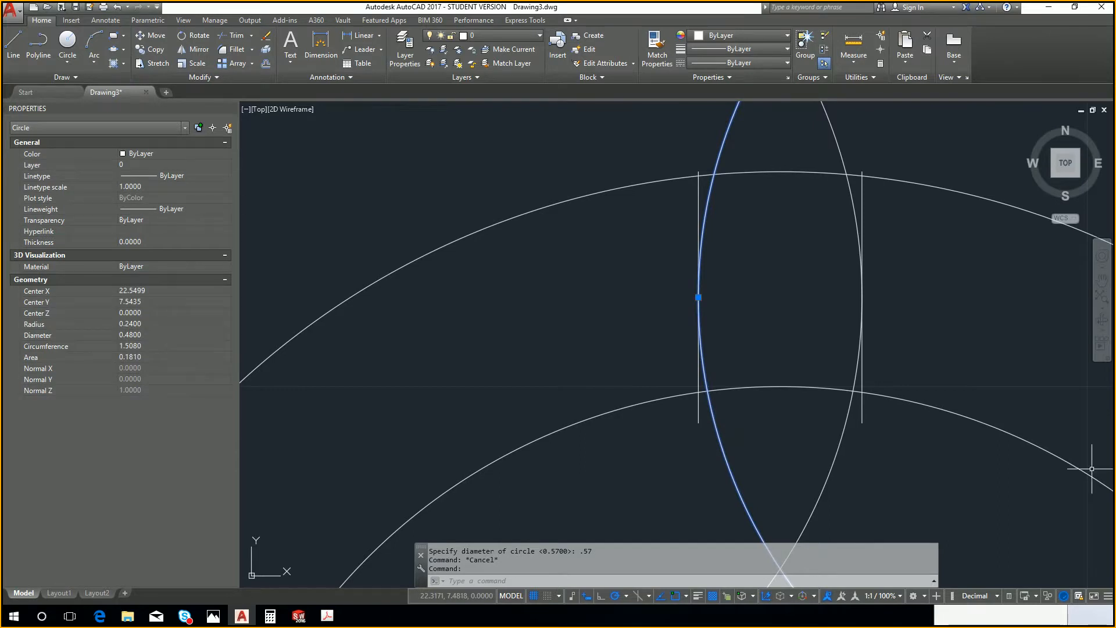
{"action": "type", "text": "m"}
{"action": "key", "text": "Return"}
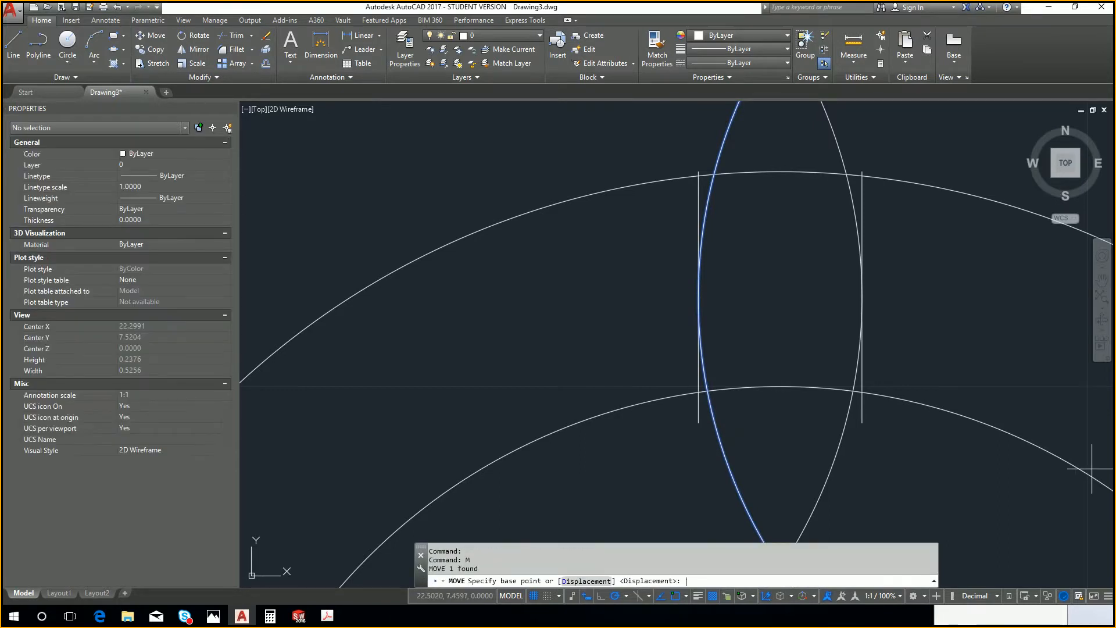
{"action": "left_click", "coordinate": [700, 300]}
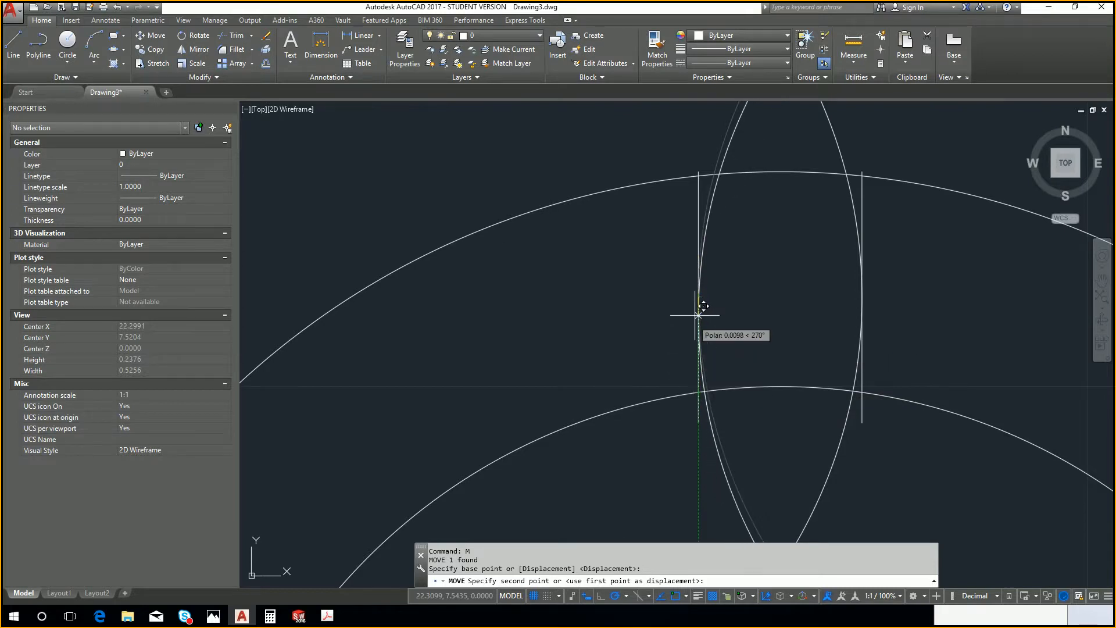
{"action": "key", "text": "Escape"}
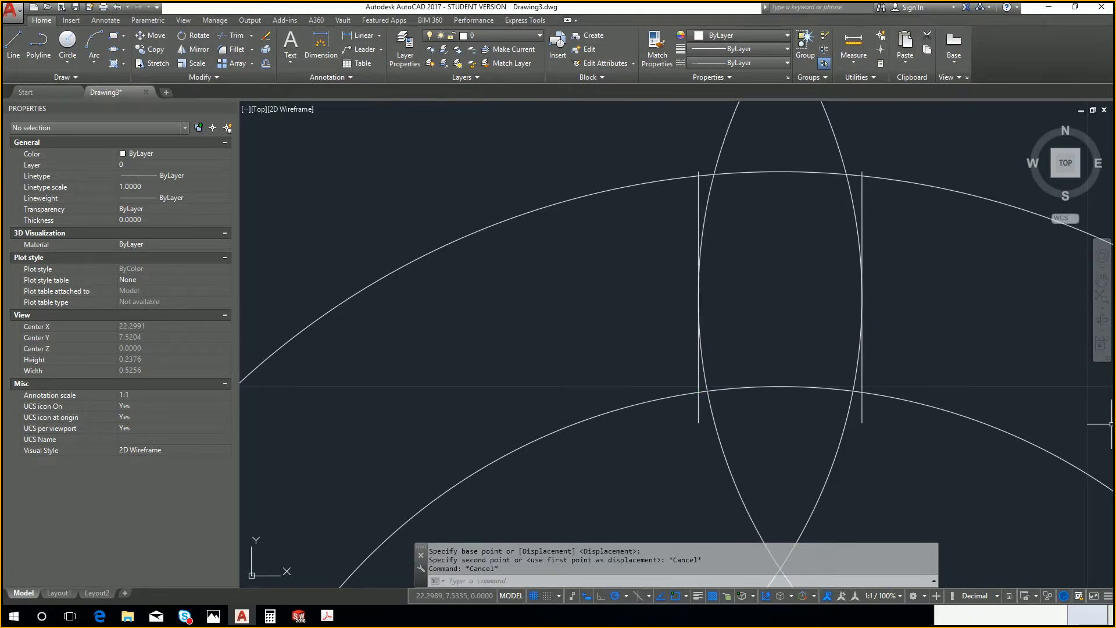
{"action": "key", "text": "alt+Tab"}
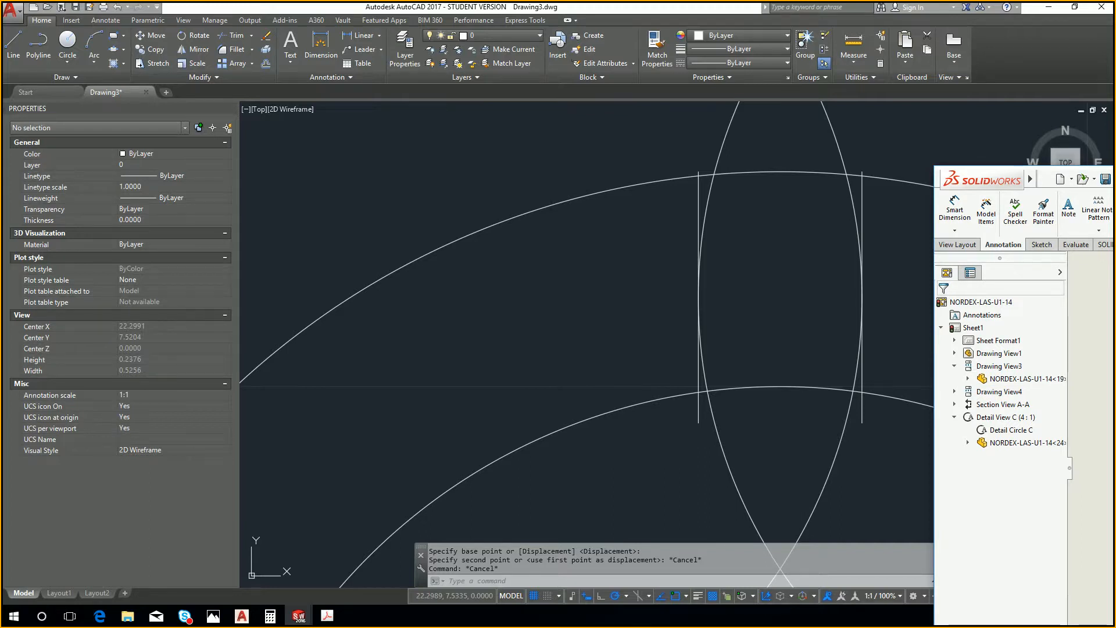
{"action": "key", "text": "alt+Tab"}
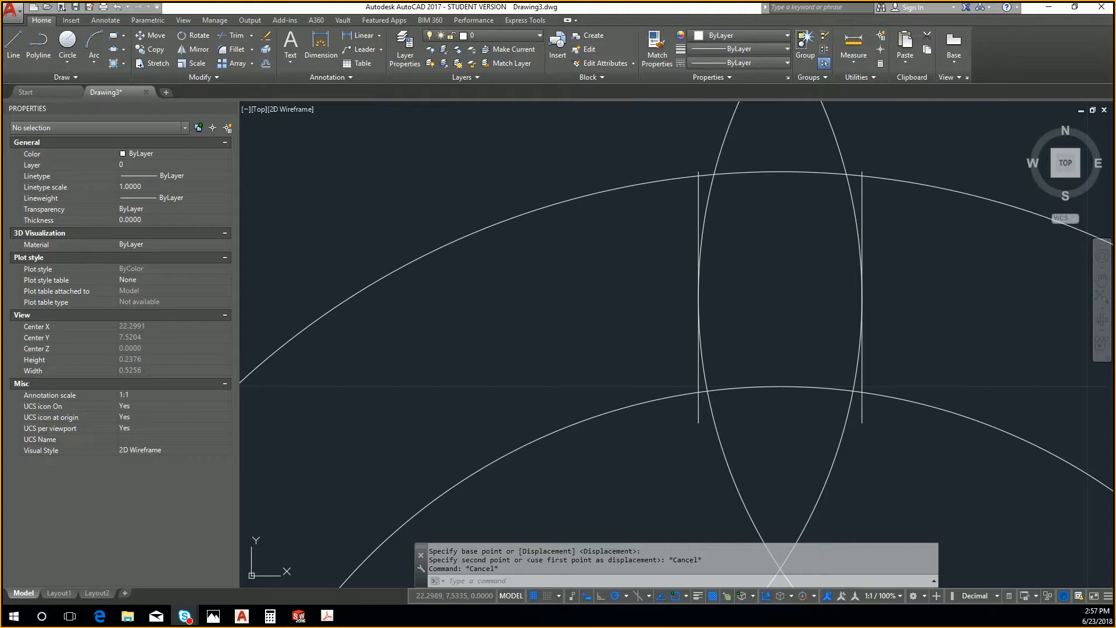
{"action": "left_click", "coordinate": [920, 362]}
{"action": "key", "text": "Escape"}
{"action": "key", "text": "Escape"}
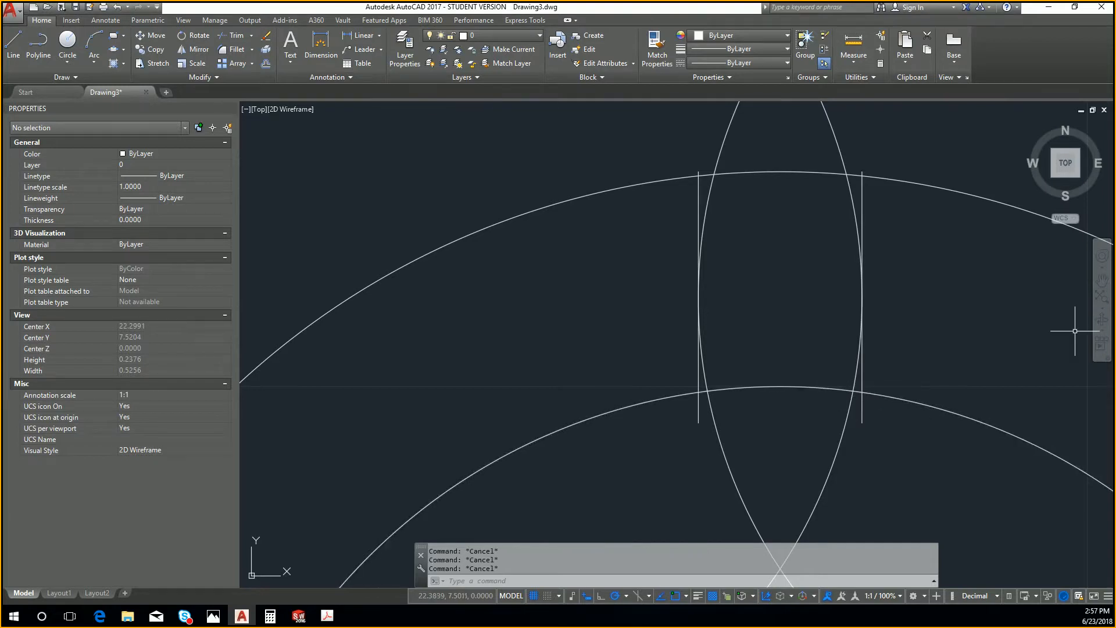
{"action": "left_click", "coordinate": [447, 581]}
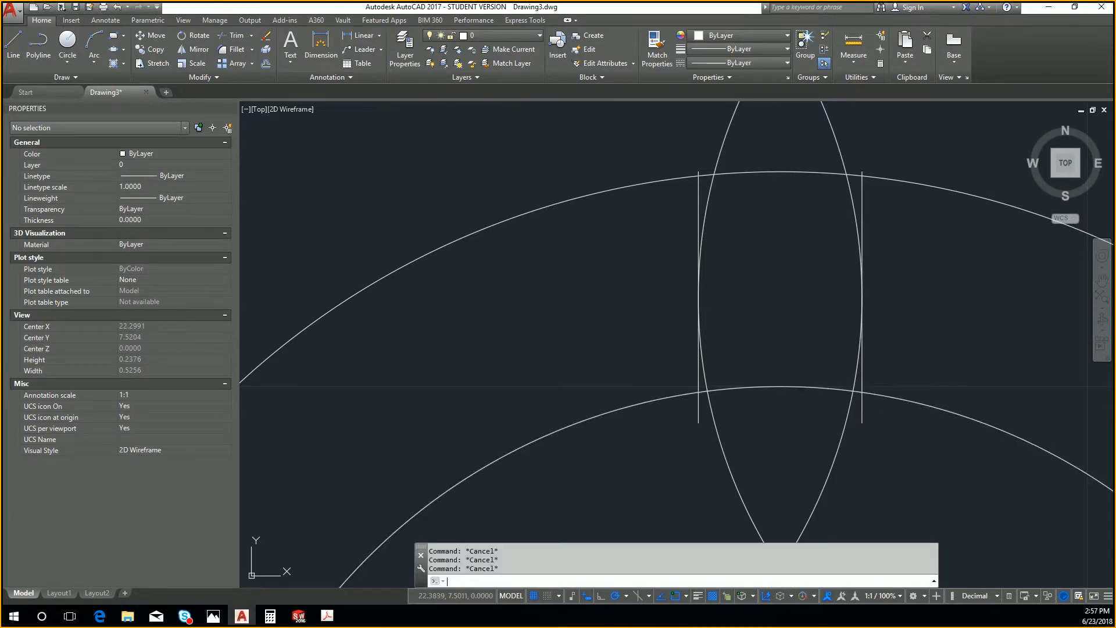
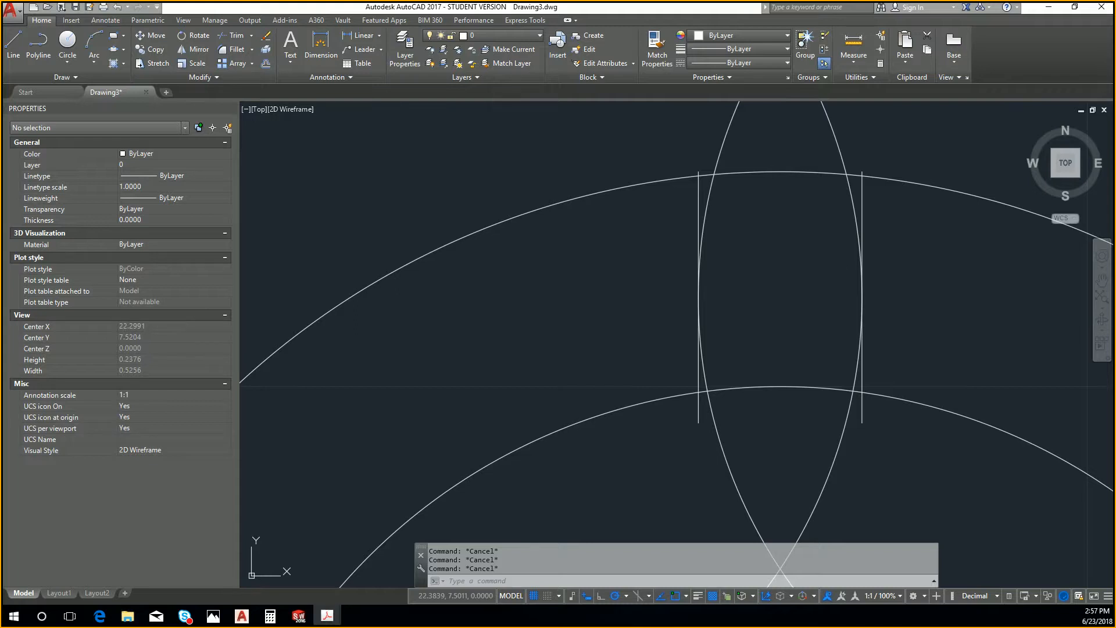
Switch to the NORDEX-LAS-U1-14 PDF in Acrobat and examine the tooth width dimension below the gear's side view
{"action": "left_click", "coordinate": [327, 615]}
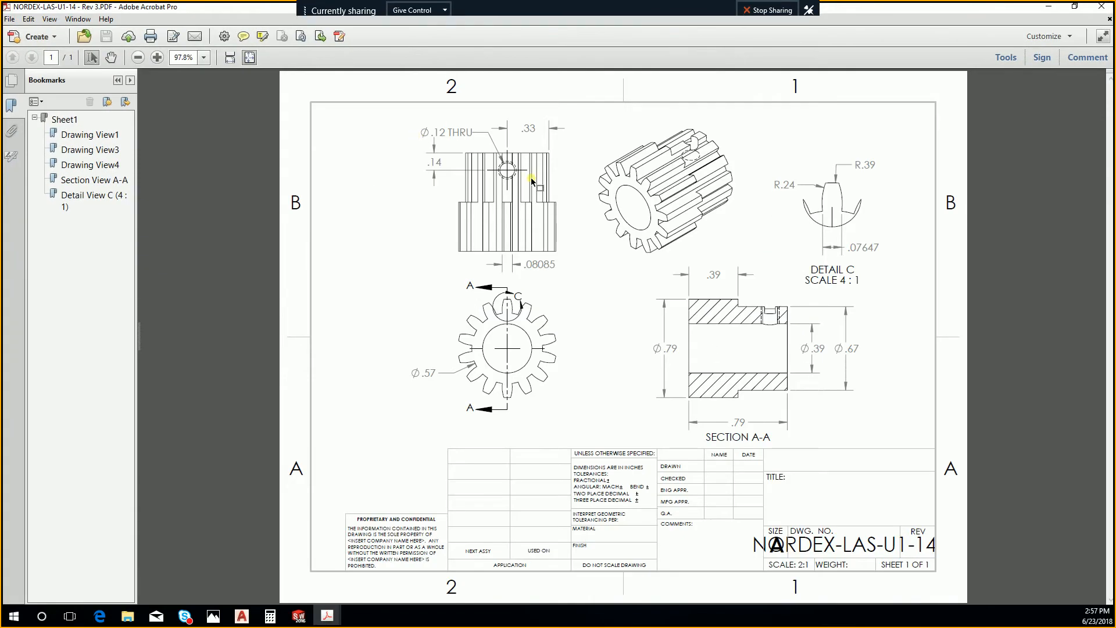
{"action": "scroll", "coordinate": [422, 172], "scroll_direction": "up", "scroll_amount": 5, "text": "ctrl"}
{"action": "scroll", "coordinate": [521, 327], "scroll_direction": "down", "scroll_amount": 2}
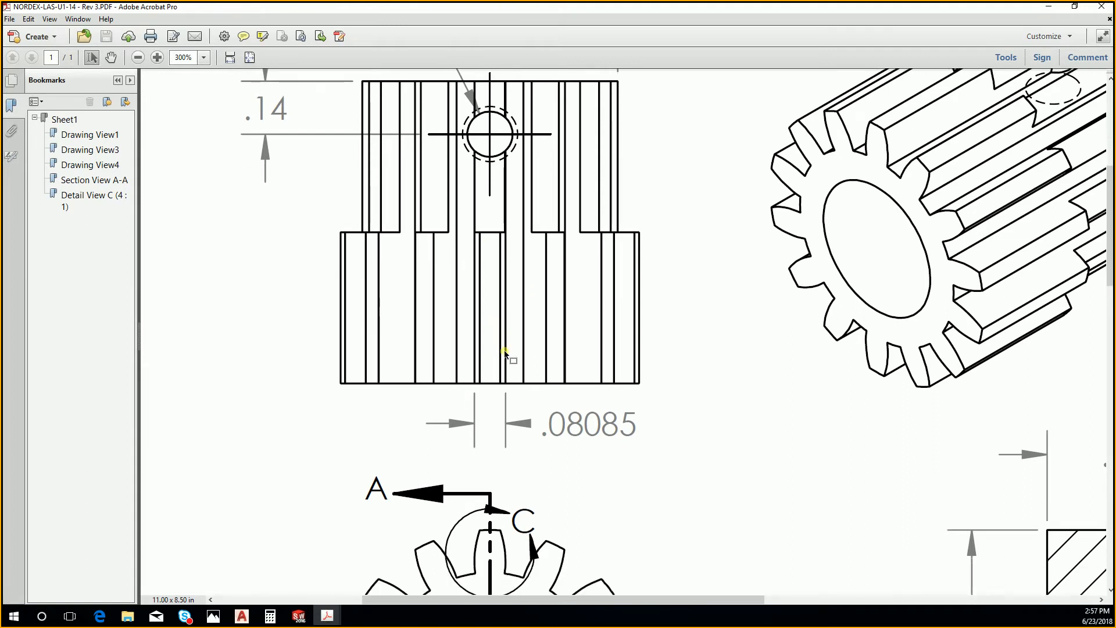
{"action": "left_click_drag", "start_coordinate": [539, 424], "coordinate": [637, 428]}
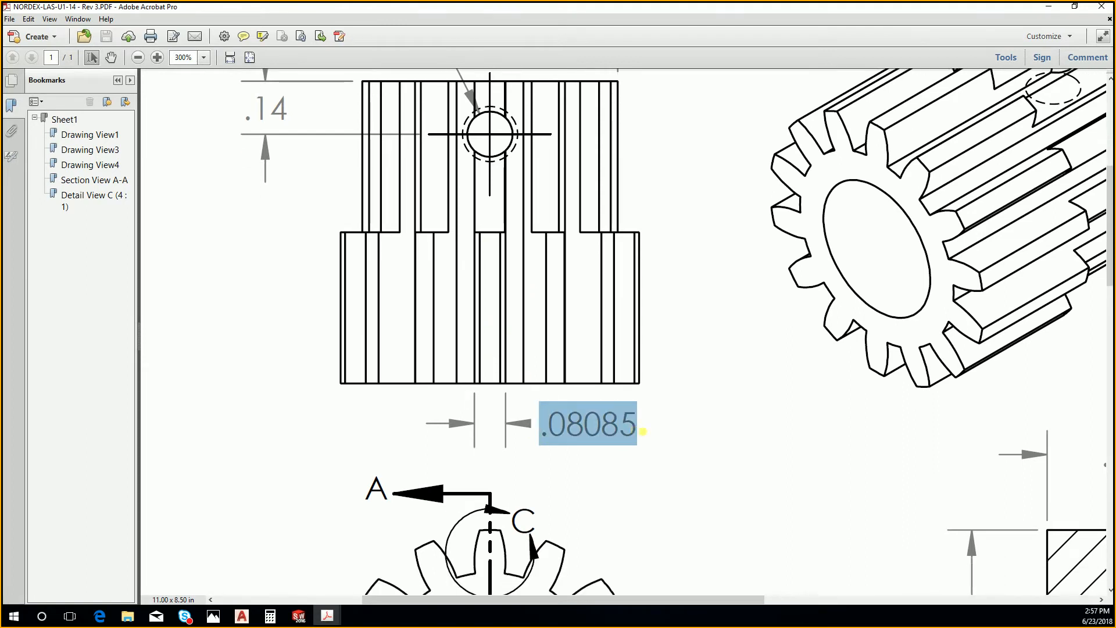
{"action": "left_click", "coordinate": [653, 446]}
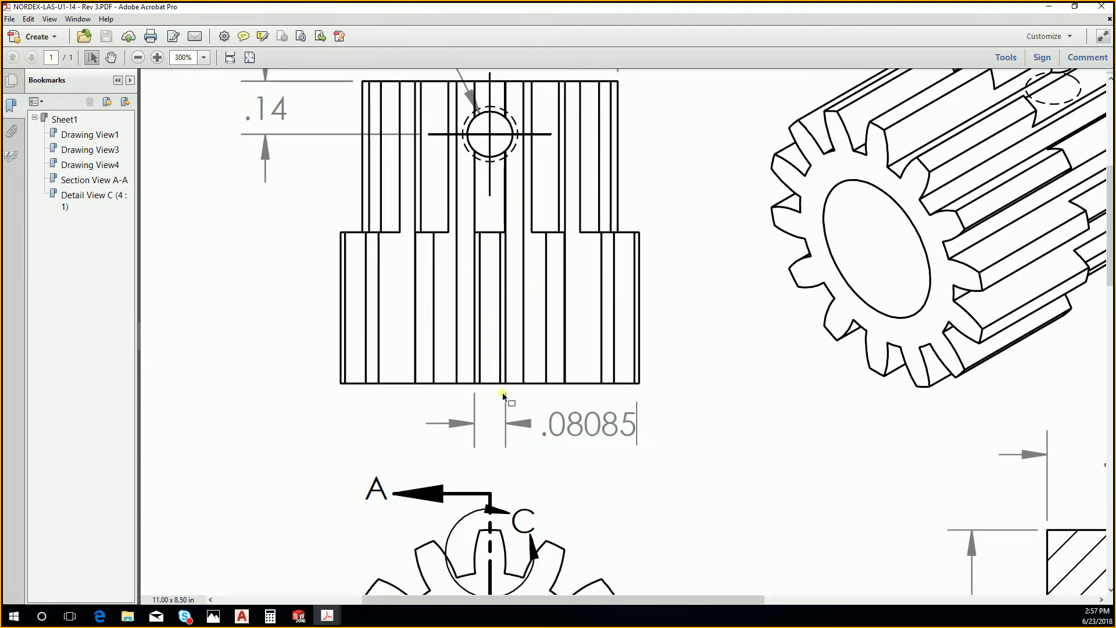
{"action": "scroll", "coordinate": [507, 387], "scroll_direction": "down", "scroll_amount": 2}
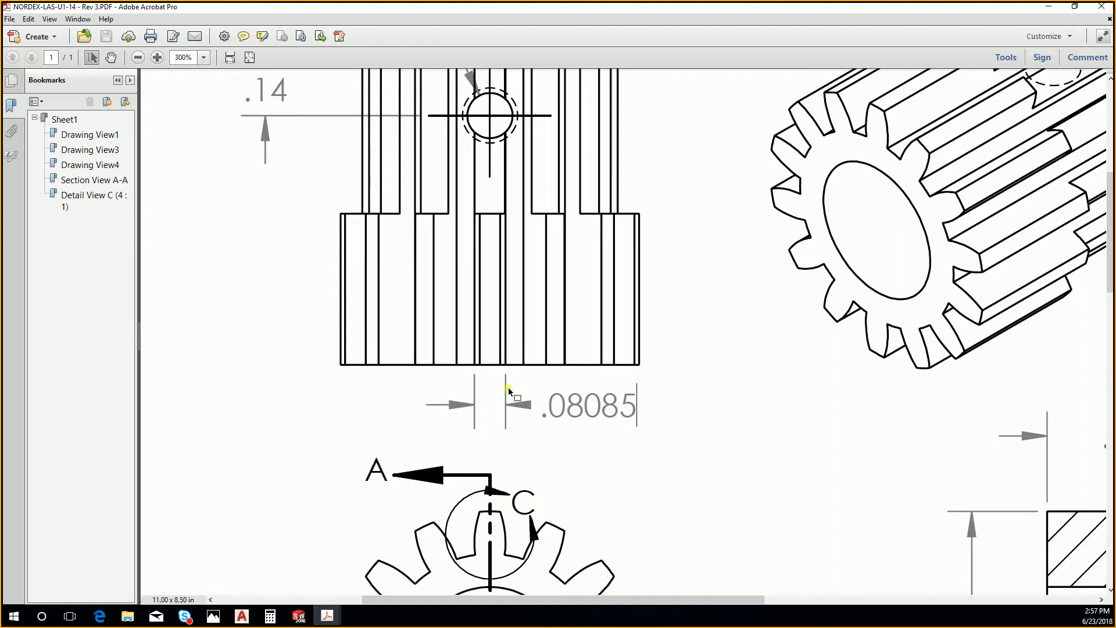
{"action": "scroll", "coordinate": [509, 393], "scroll_direction": "down", "scroll_amount": 1}
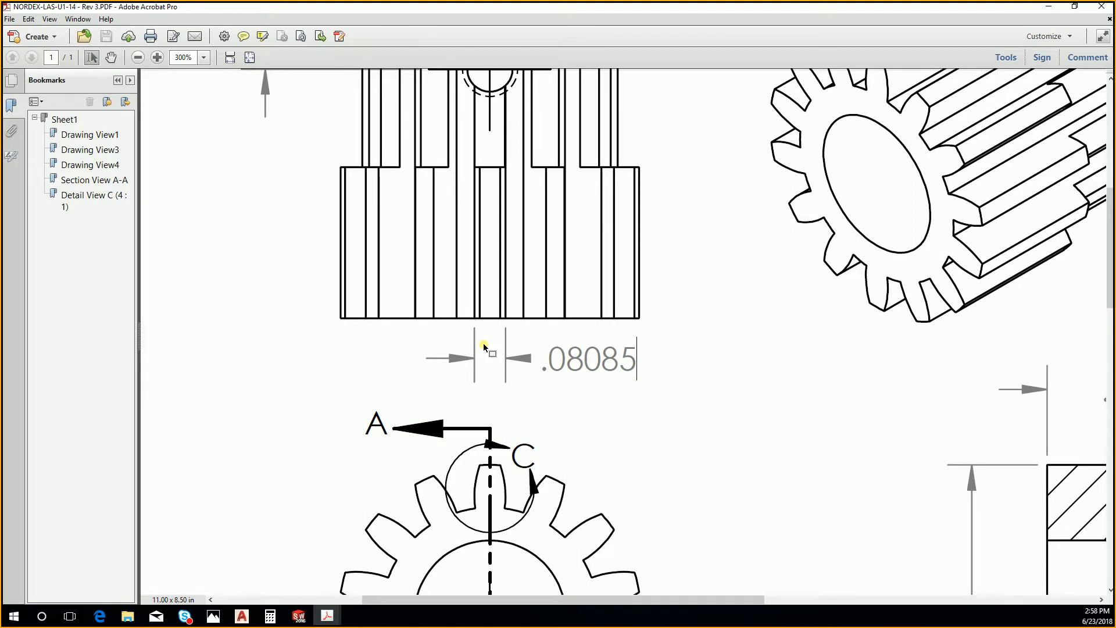
Examine the tooth profile in Detail C, including its flank and tip radii and the width at its base
{"action": "scroll", "coordinate": [510, 317], "scroll_direction": "down", "scroll_amount": 2, "text": "ctrl"}
{"action": "scroll", "coordinate": [511, 317], "scroll_direction": "down", "scroll_amount": 1, "text": "ctrl"}
{"action": "scroll", "coordinate": [940, 282], "scroll_direction": "up", "scroll_amount": 4, "text": "ctrl"}
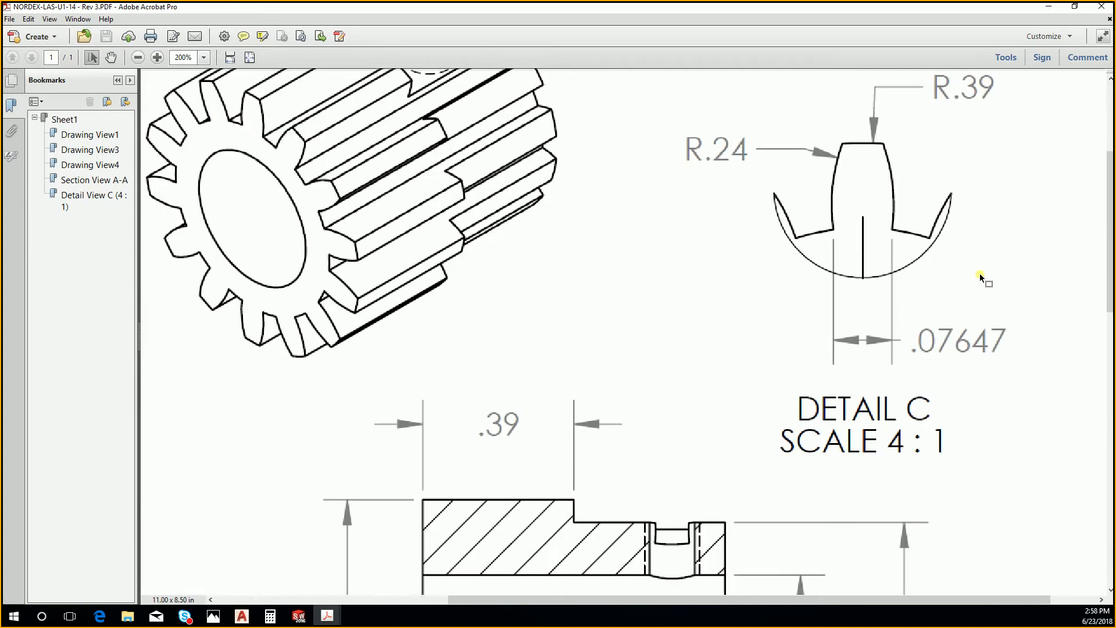
{"action": "scroll", "coordinate": [892, 282], "scroll_direction": "up", "scroll_amount": 2}
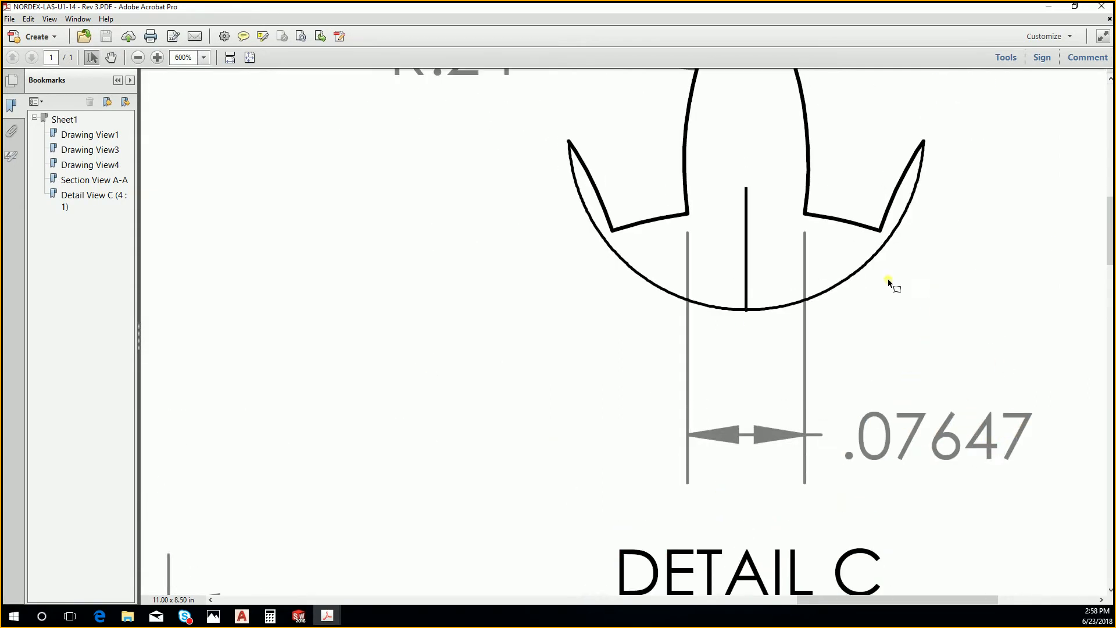
{"action": "scroll", "coordinate": [718, 129], "scroll_direction": "up", "scroll_amount": 1}
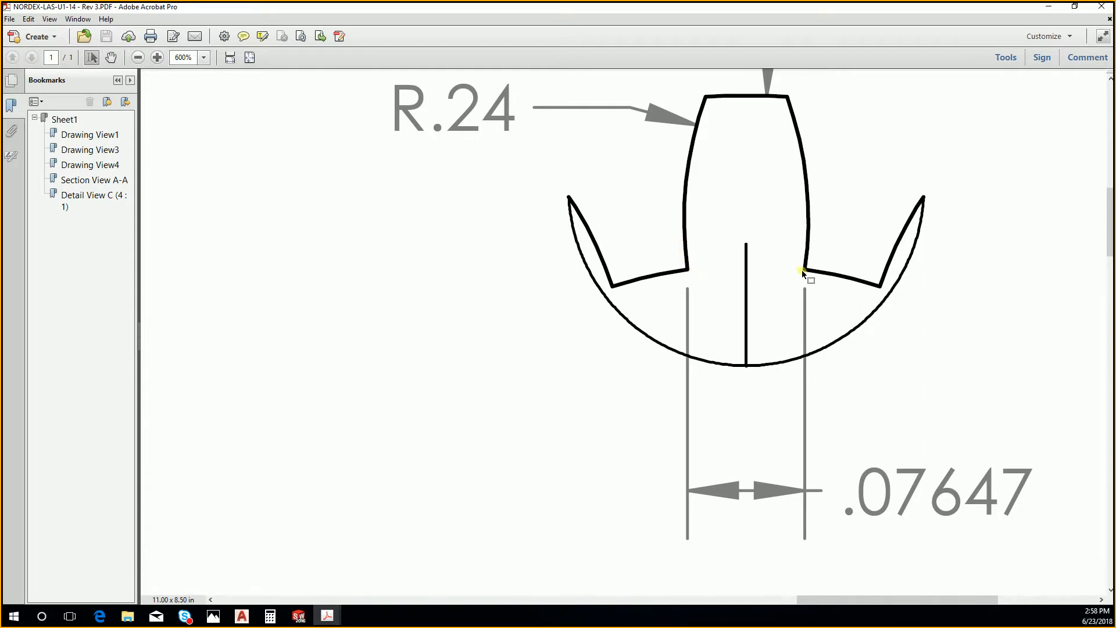
{"action": "scroll", "coordinate": [809, 274], "scroll_direction": "up", "scroll_amount": 1}
{"action": "scroll", "coordinate": [731, 287], "scroll_direction": "up", "scroll_amount": 3}
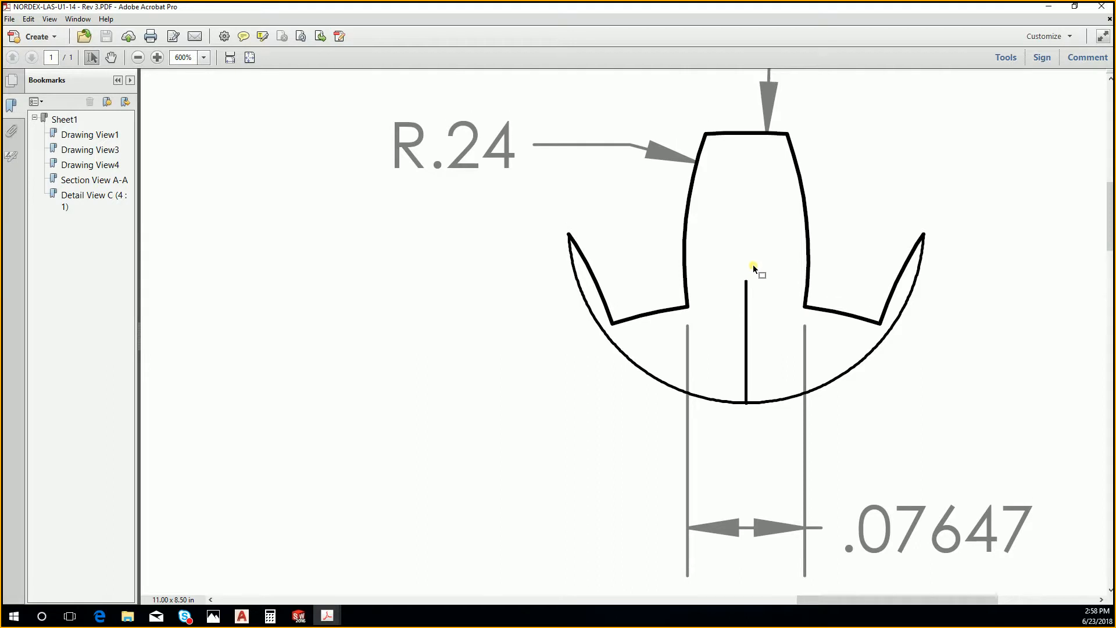
{"action": "scroll", "coordinate": [714, 285], "scroll_direction": "down", "scroll_amount": 1, "text": "ctrl"}
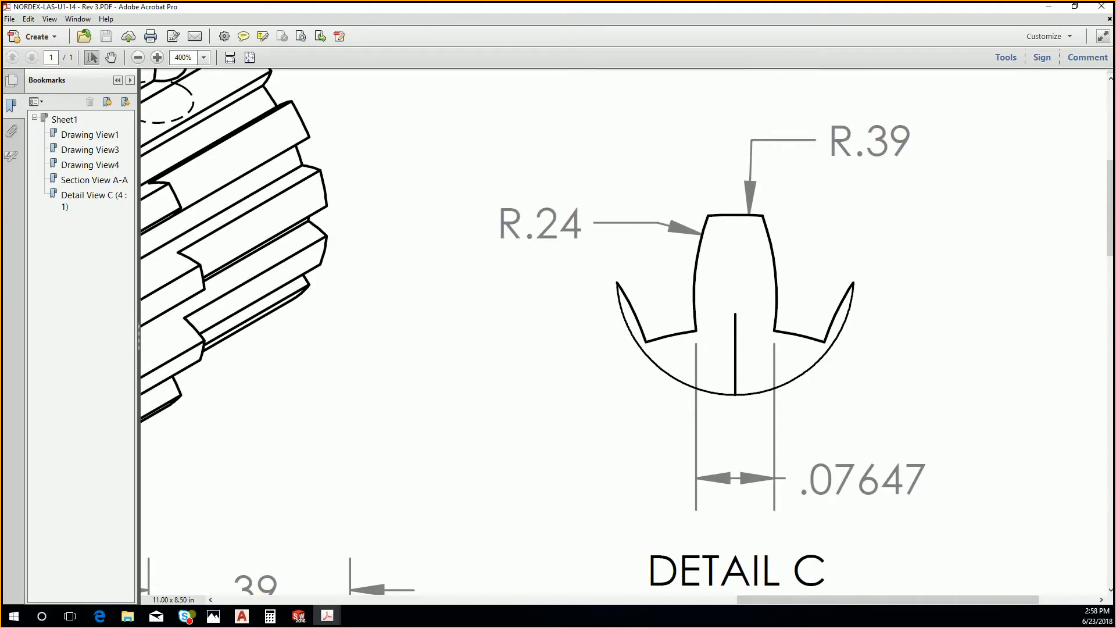
Switch back to AutoCAD and delete the two vertical lines on either side of the tooth
{"action": "left_click", "coordinate": [242, 616]}
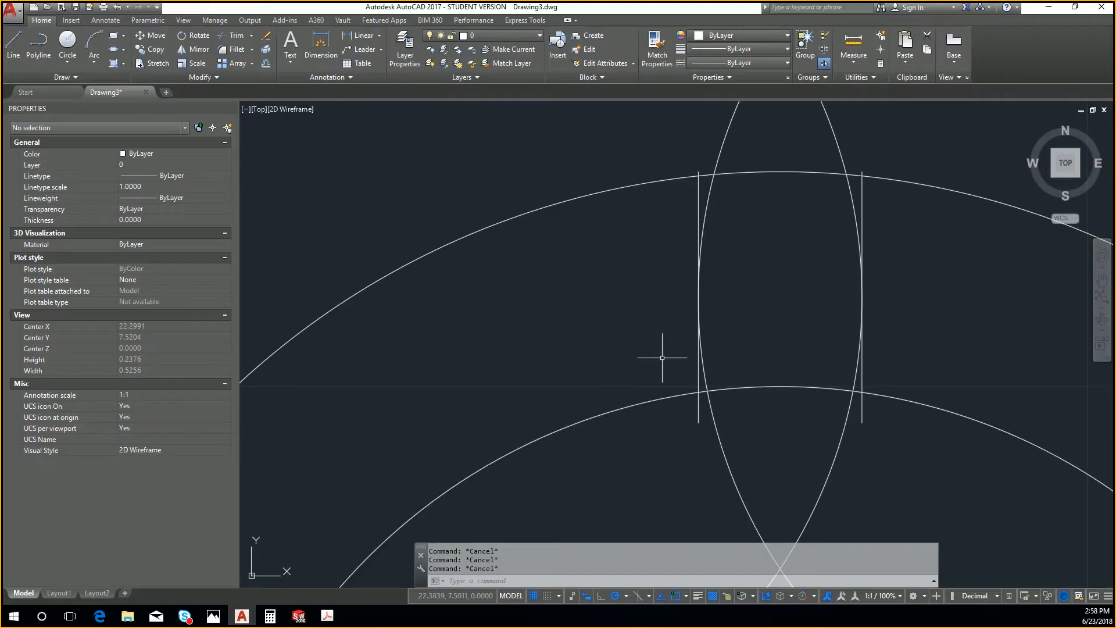
{"action": "left_click", "coordinate": [695, 381]}
{"action": "left_click", "coordinate": [692, 386]}
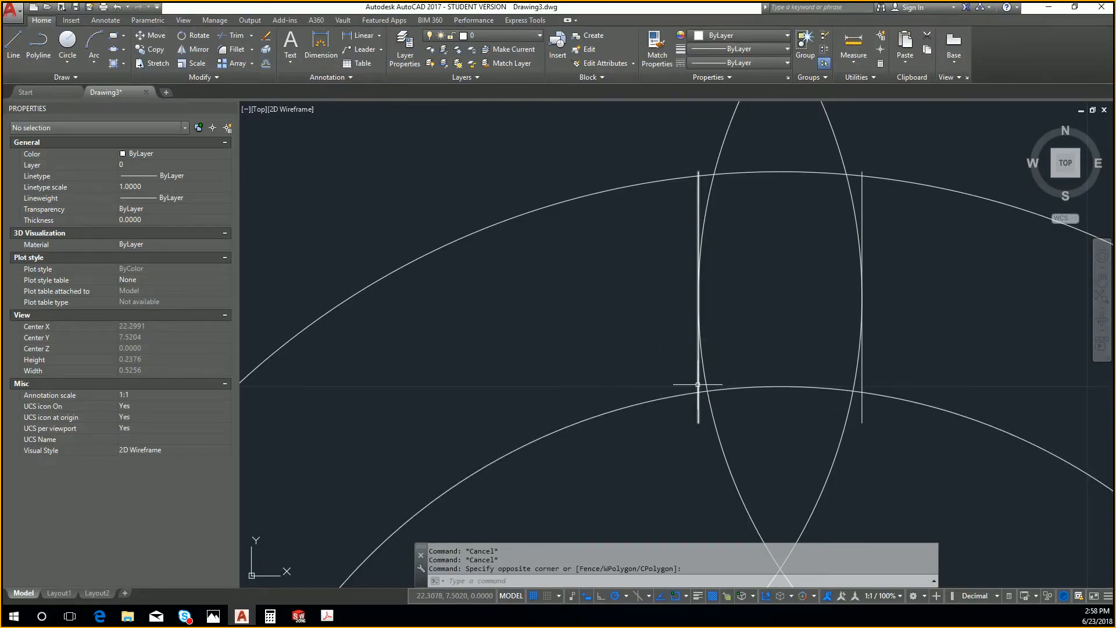
{"action": "key", "text": "Delete"}
{"action": "left_click", "coordinate": [863, 382]}
{"action": "key", "text": "Delete"}
Draw a short vertical line in the empty space above and to the left of the circles
{"action": "scroll", "coordinate": [827, 374], "scroll_direction": "down", "scroll_amount": 10}
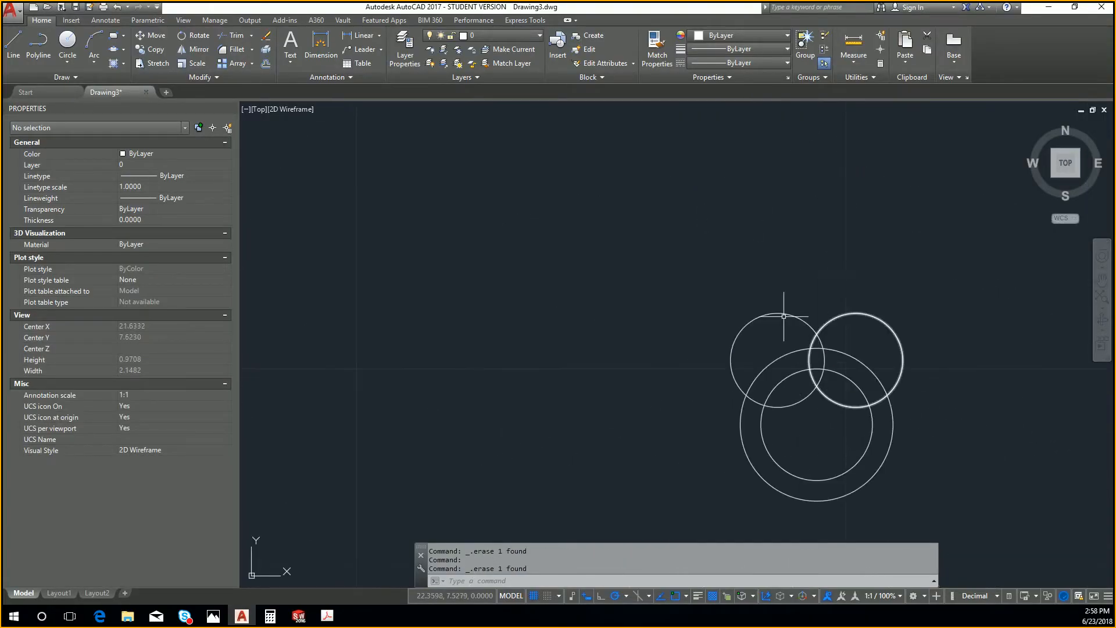
{"action": "key", "text": "Return"}
{"action": "left_click", "coordinate": [710, 293]}
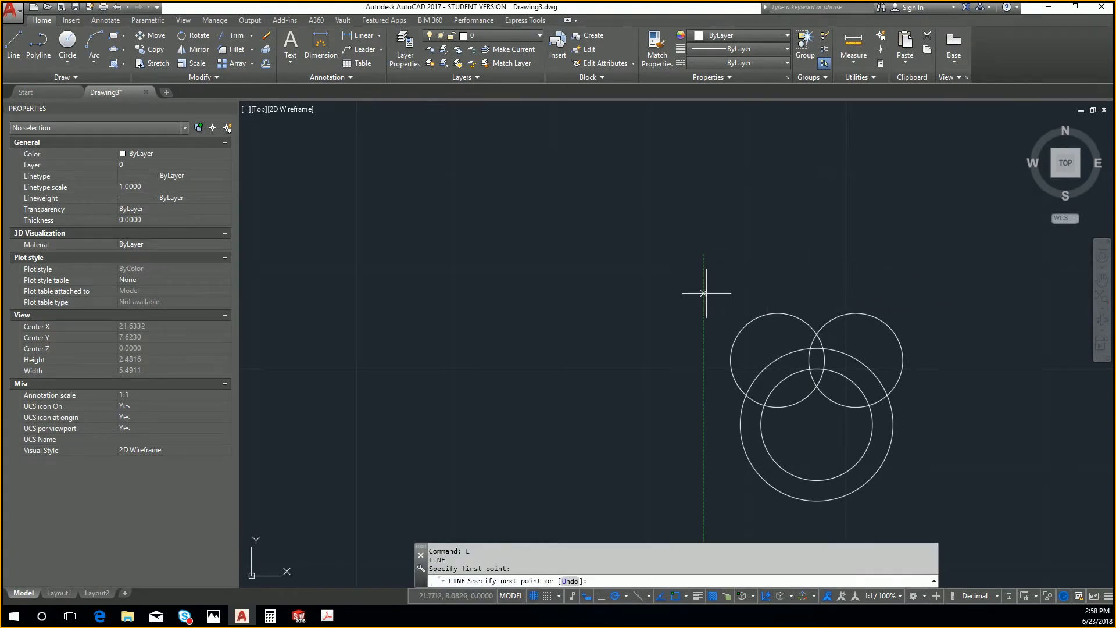
{"action": "key", "text": "Escape"}
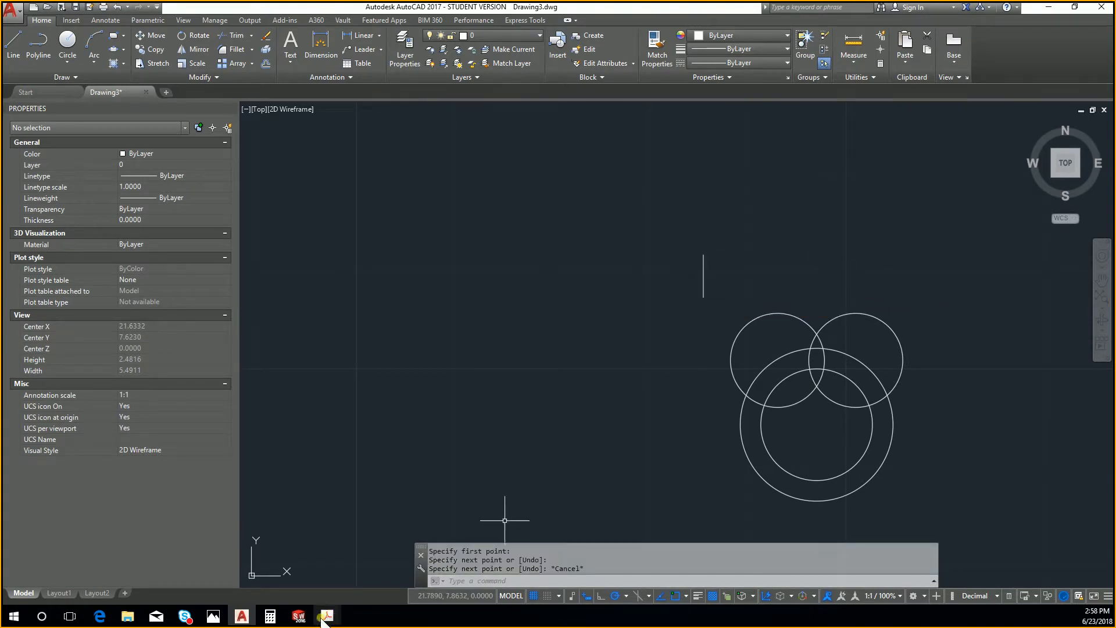
Switch to the NORDEX-LAS-U1-14 PDF in Acrobat and read the tooth's base width dimension in Detail C
{"action": "mouse_move", "coordinate": [327, 616]}
{"action": "left_click", "coordinate": [410, 573]}
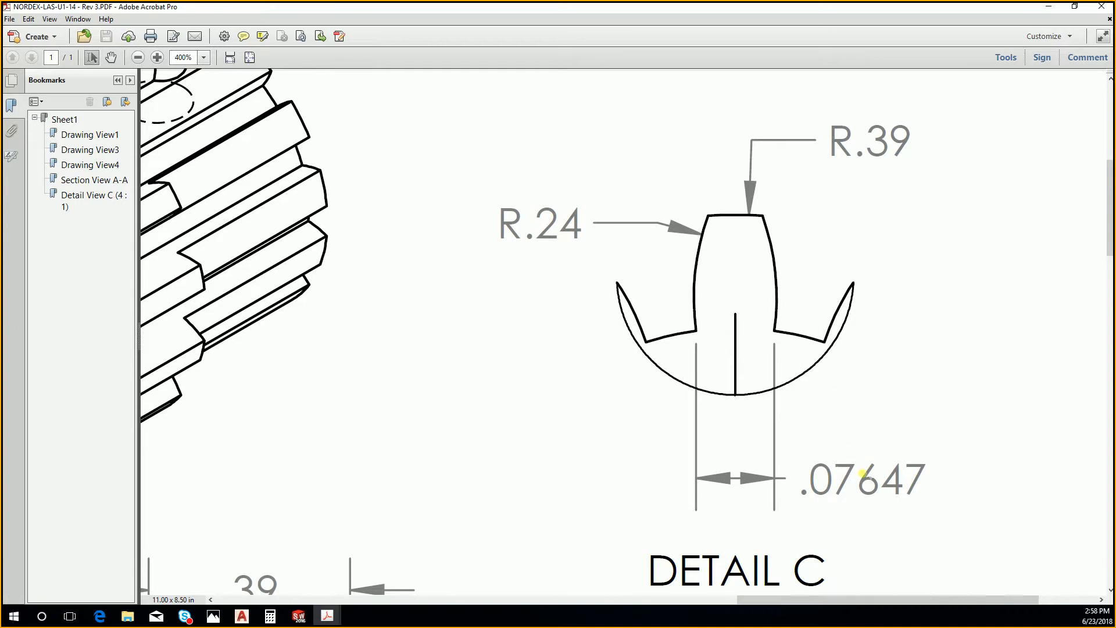
{"action": "left_click_drag", "start_coordinate": [806, 480], "coordinate": [918, 488]}
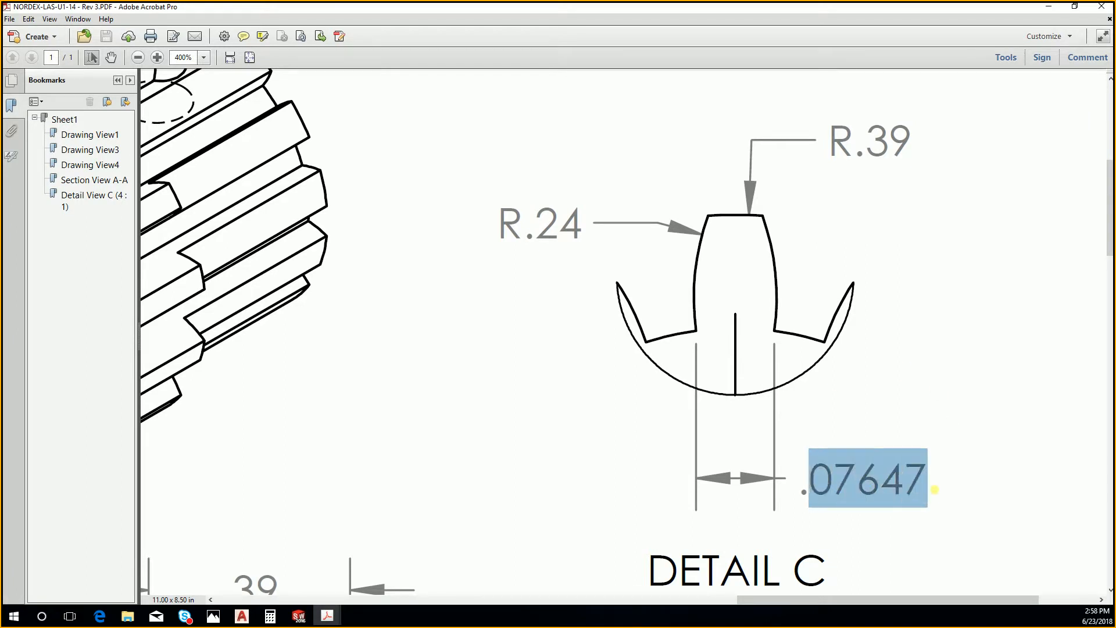
{"action": "left_click", "coordinate": [933, 489]}
Switch back to AutoCAD and offset the short vertical line .07647 to its right
{"action": "key", "text": "alt+Tab"}
{"action": "scroll", "coordinate": [739, 288], "scroll_direction": "up", "scroll_amount": 3}
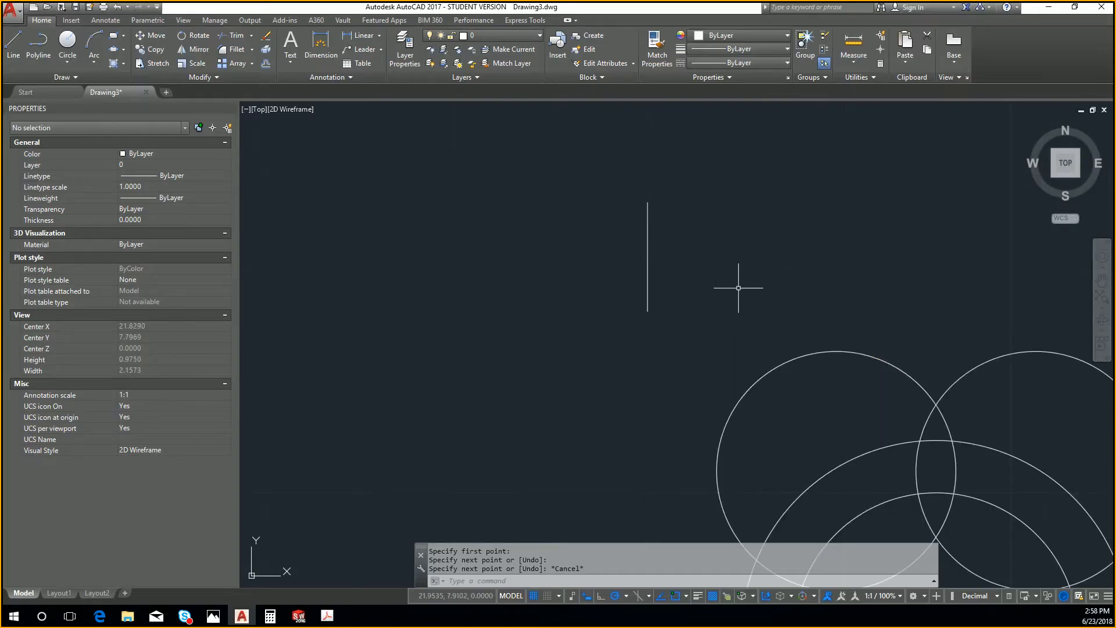
{"action": "type", "text": "offse"}
{"action": "key", "text": "Return"}
{"action": "type", "text": "."}
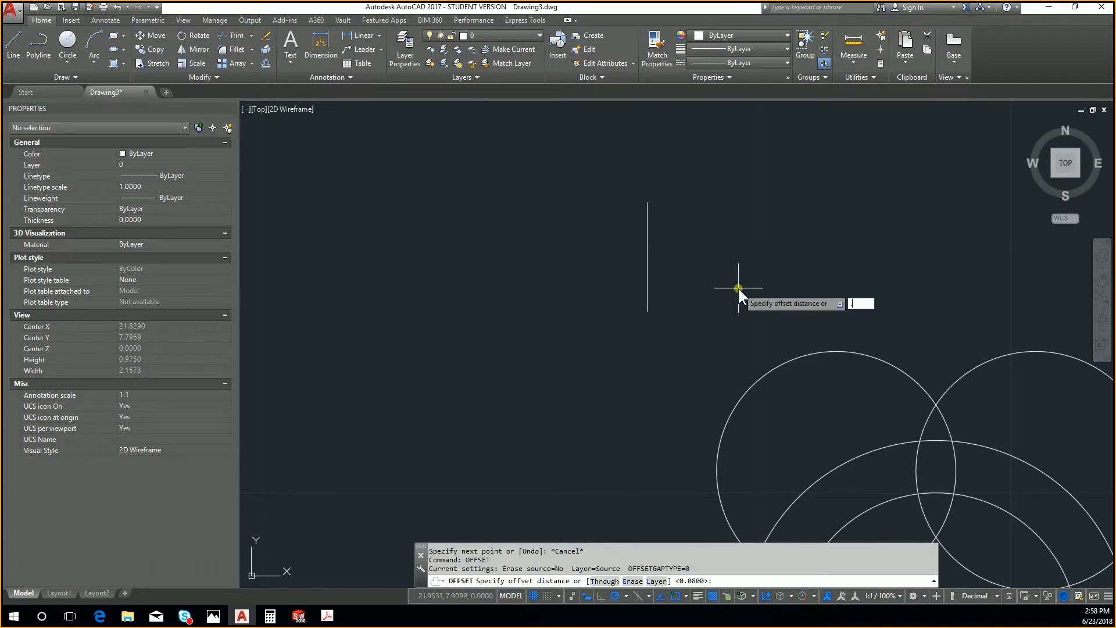
{"action": "type", "text": "07"}
{"action": "type", "text": "7"}
{"action": "key", "text": "Return"}
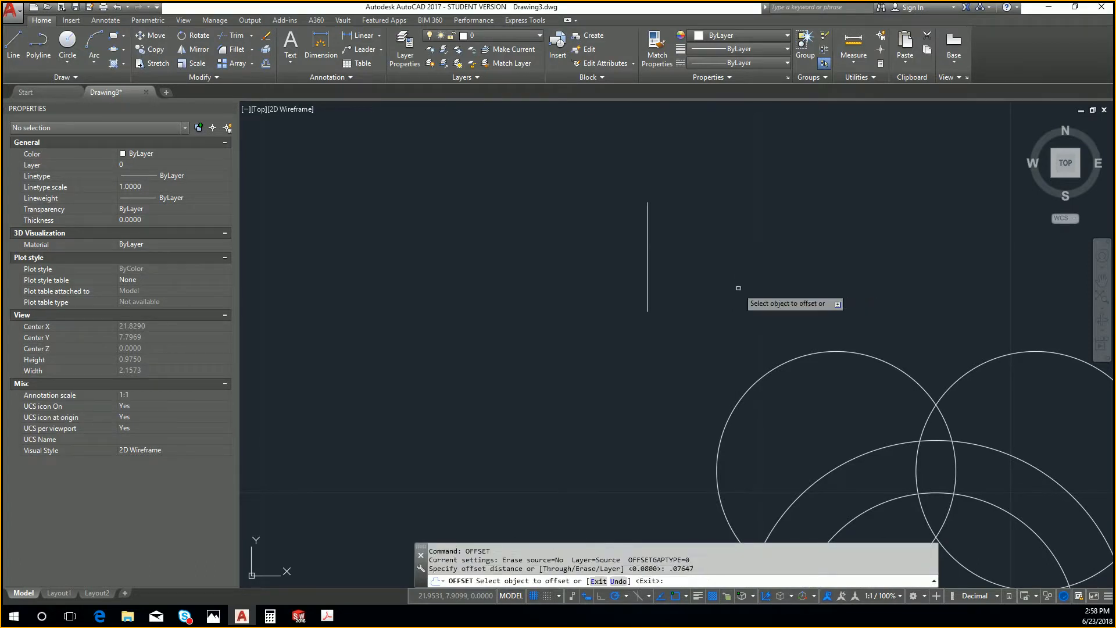
{"action": "key", "text": "alt+Tab"}
{"action": "key", "text": "alt+Tab"}
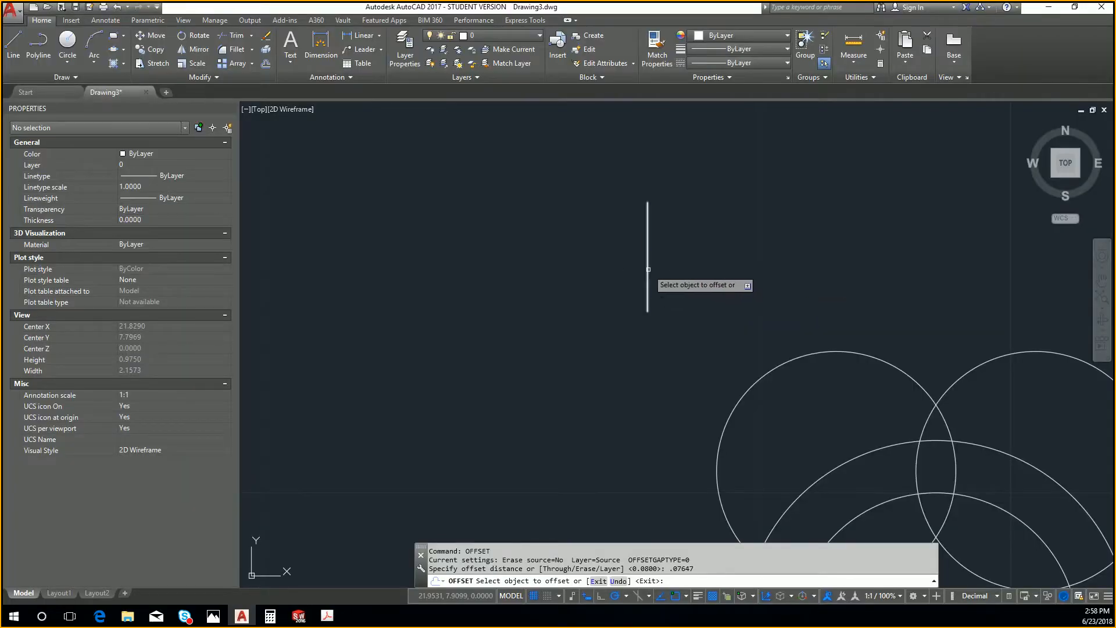
{"action": "left_click", "coordinate": [649, 282]}
{"action": "left_click", "coordinate": [721, 288]}
{"action": "key", "text": "Escape"}
Try to move both vertical lines from the midpoint between their lower ends to the top of the inner circle
{"action": "left_click", "coordinate": [727, 290]}
{"action": "left_click", "coordinate": [592, 219]}
{"action": "type", "text": "m"}
{"action": "key", "text": "Return"}
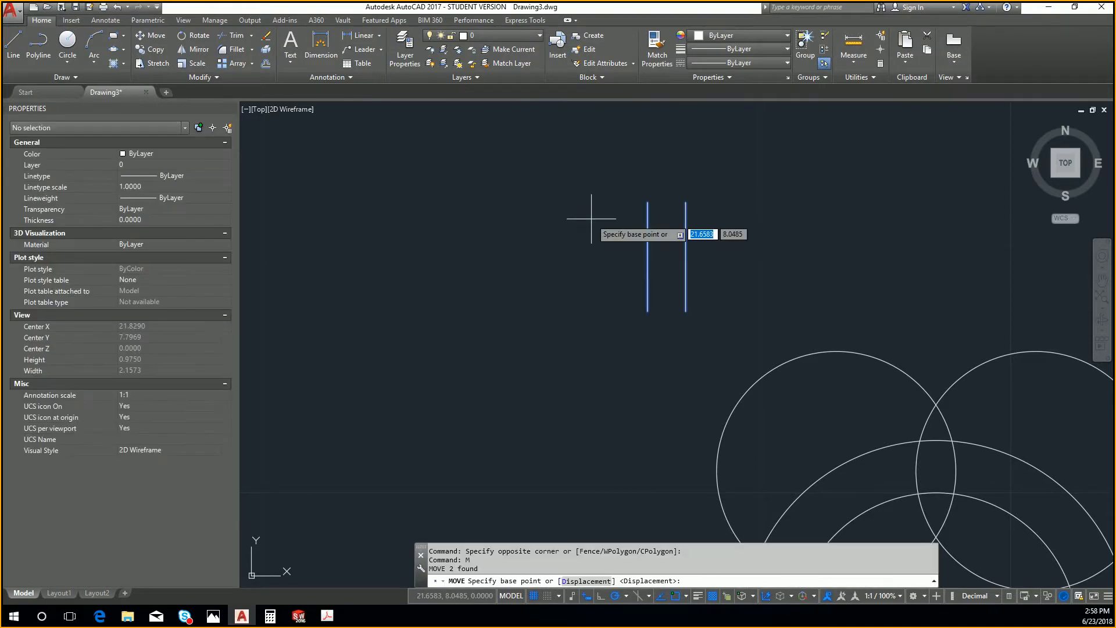
{"action": "right_click", "coordinate": [576, 220], "text": "shift"}
{"action": "left_click", "coordinate": [651, 253]}
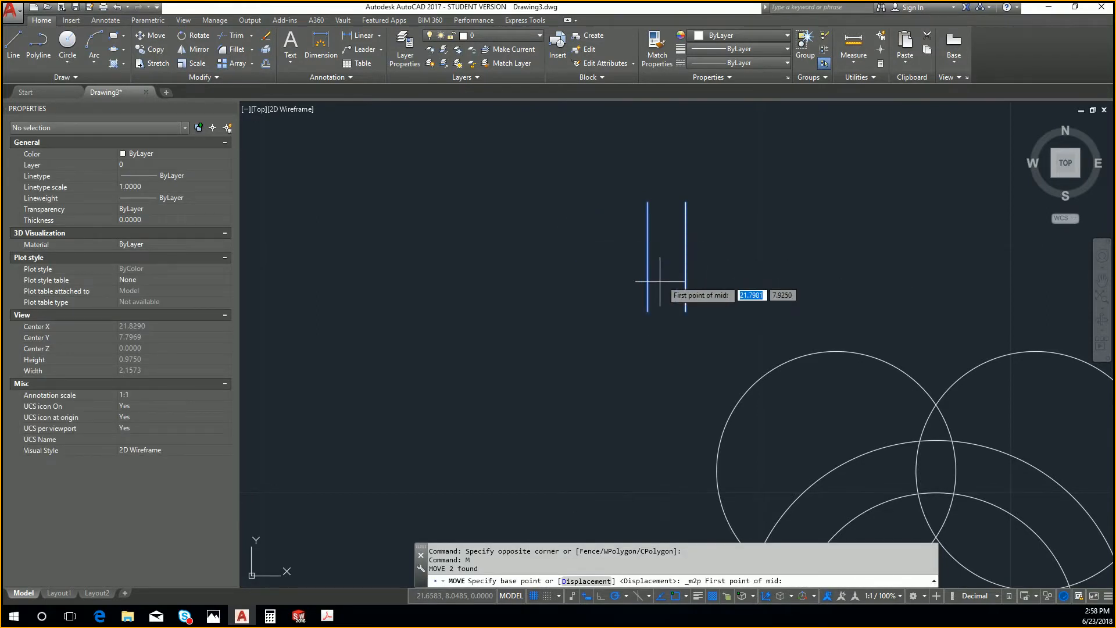
{"action": "left_click", "coordinate": [648, 311]}
{"action": "left_click", "coordinate": [686, 312]}
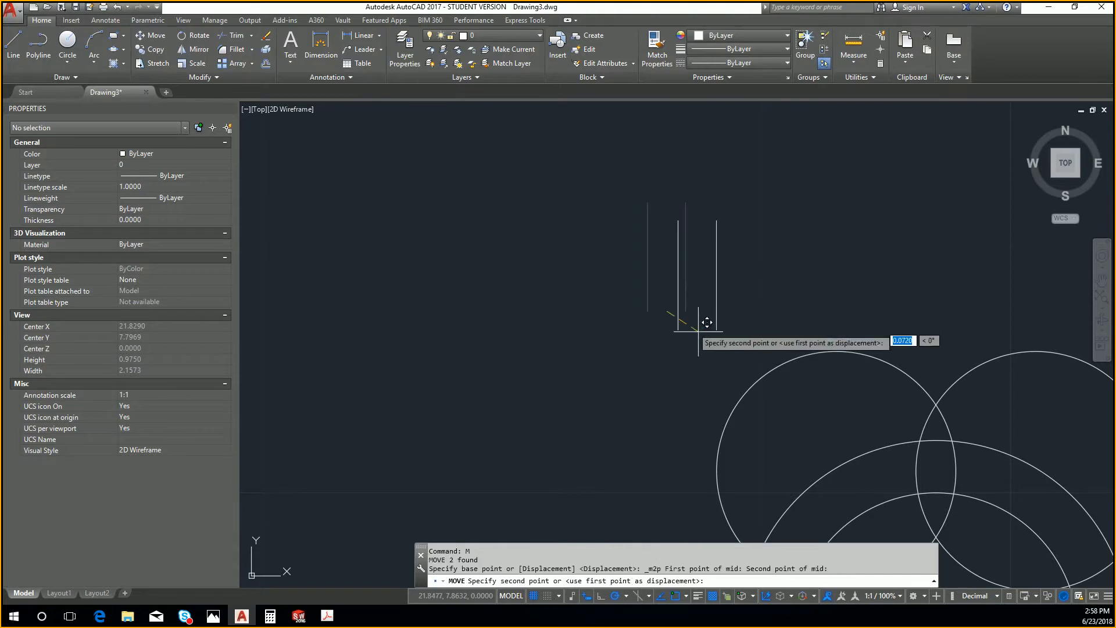
{"action": "middle_click_drag", "start_coordinate": [855, 380], "coordinate": [680, 264]}
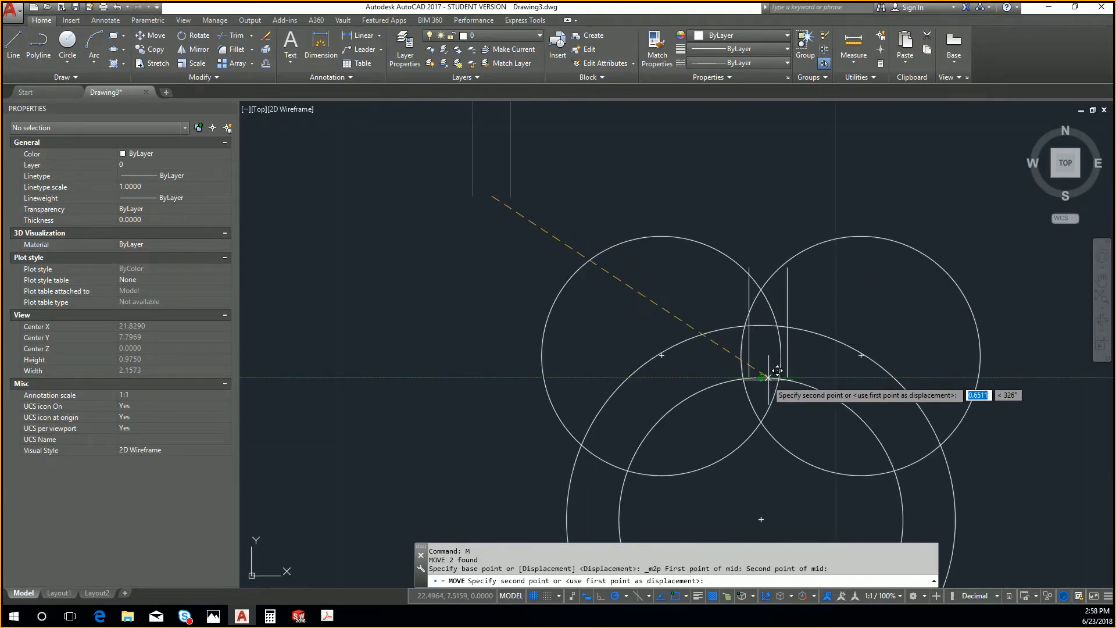
{"action": "scroll", "coordinate": [766, 372], "scroll_direction": "up", "scroll_amount": 2}
{"action": "key", "text": "Escape"}
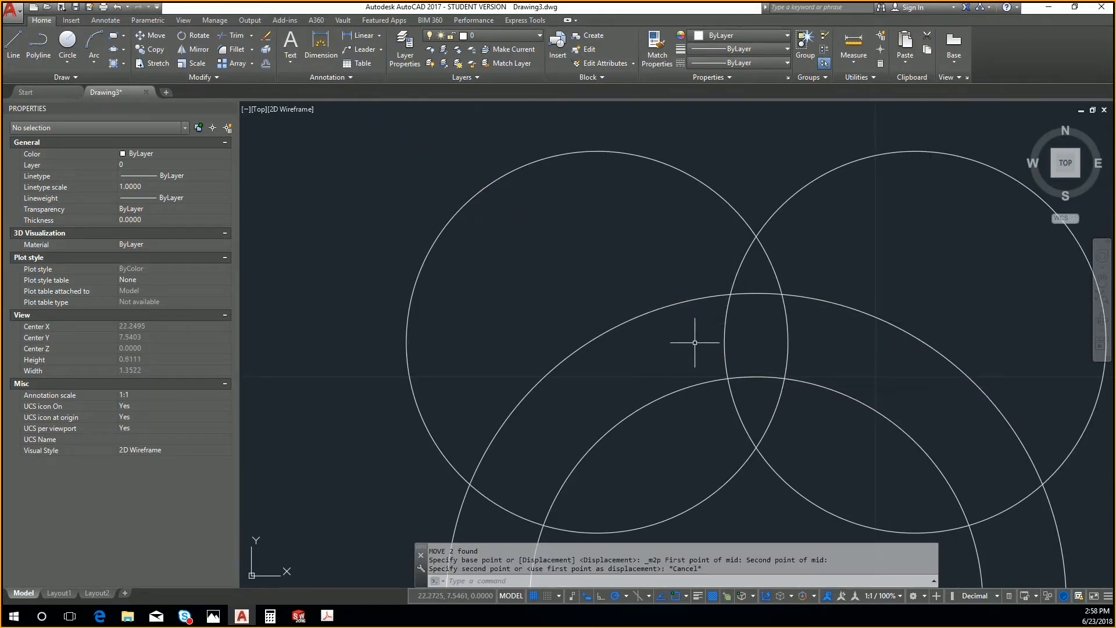
{"action": "type", "text": "l"}
{"action": "key", "text": "Return"}
{"action": "scroll", "coordinate": [749, 370], "scroll_direction": "up", "scroll_amount": 4}
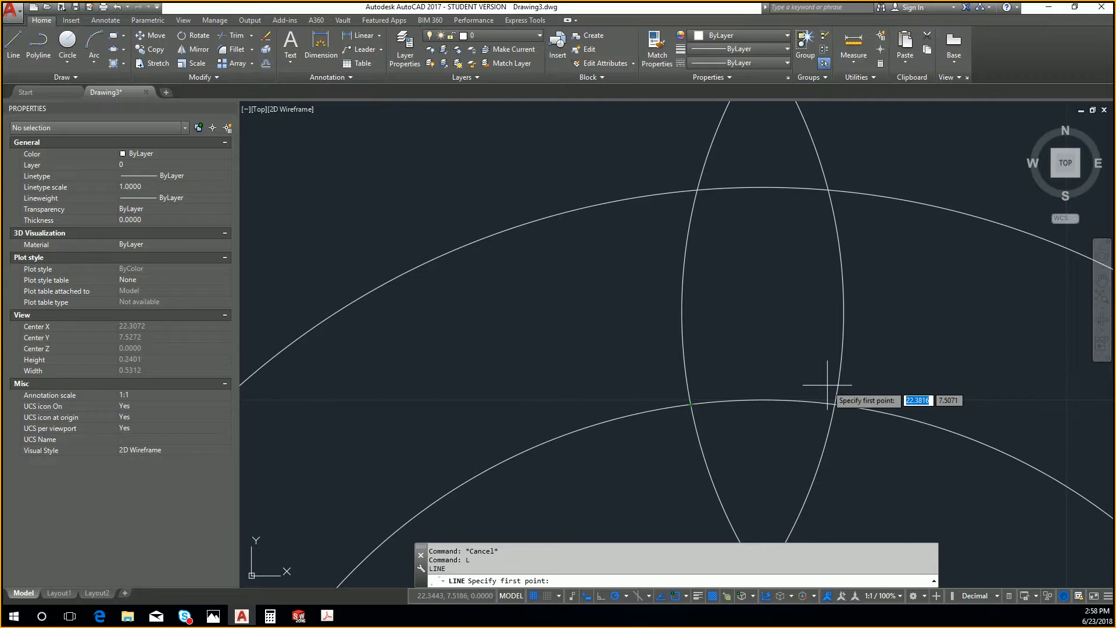
{"action": "scroll", "coordinate": [720, 309], "scroll_direction": "down", "scroll_amount": 3}
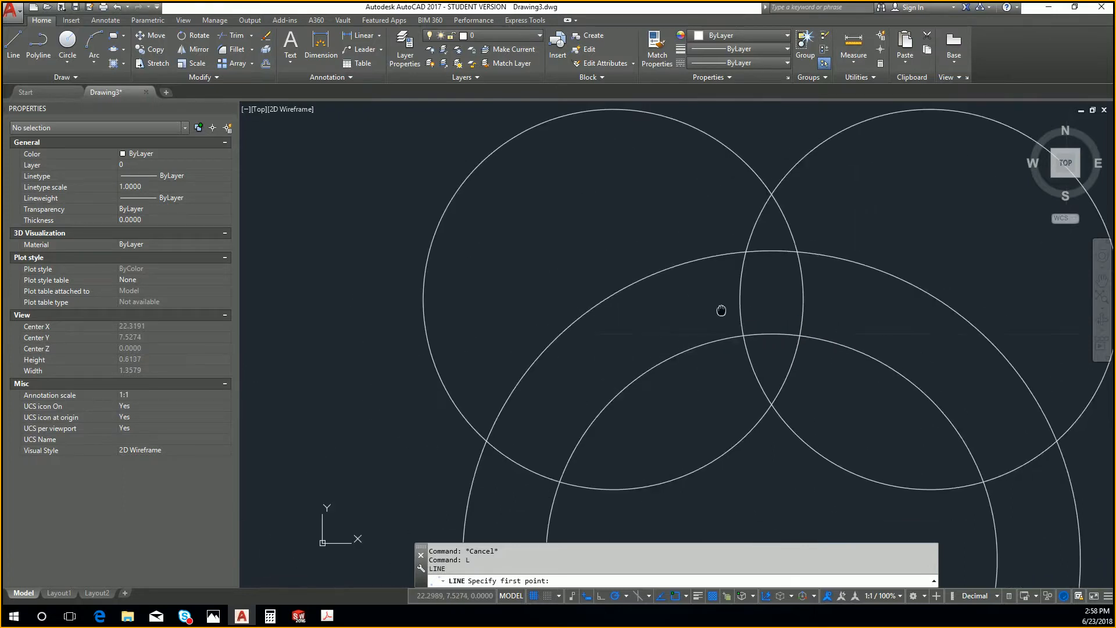
{"action": "scroll", "coordinate": [760, 324], "scroll_direction": "up", "scroll_amount": 2}
{"action": "scroll", "coordinate": [511, 306], "scroll_direction": "down", "scroll_amount": 2}
{"action": "key", "text": "Escape"}
{"action": "key", "text": "Escape"}
{"action": "scroll", "coordinate": [537, 246], "scroll_direction": "up", "scroll_amount": 2}
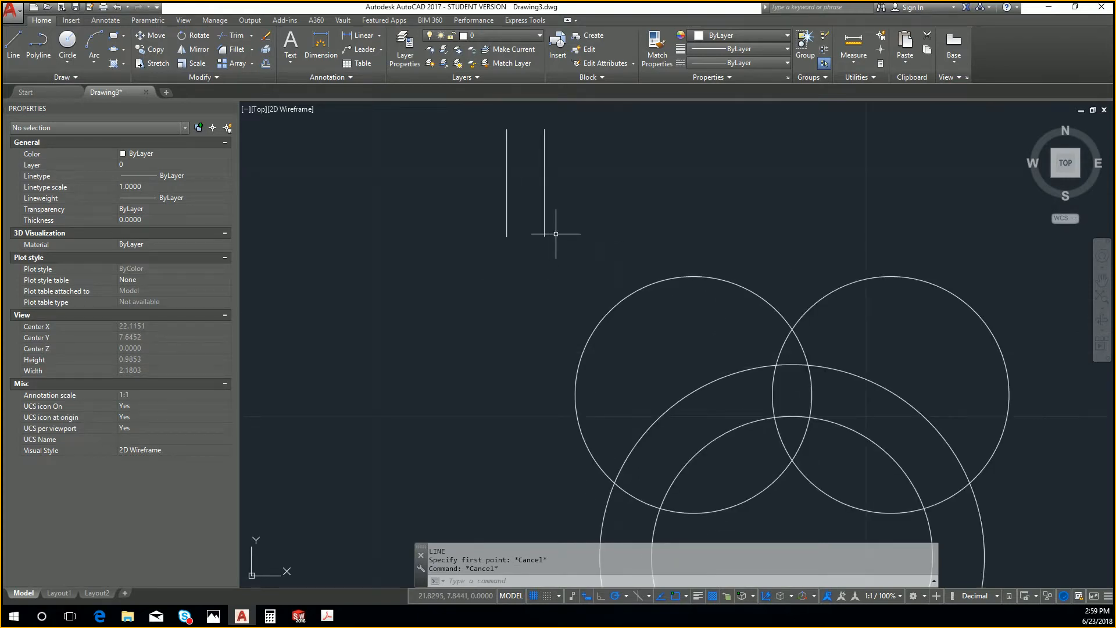
{"action": "left_click", "coordinate": [573, 254]}
{"action": "left_click", "coordinate": [436, 187]}
{"action": "key", "text": "Escape"}
{"action": "key", "text": "Escape"}
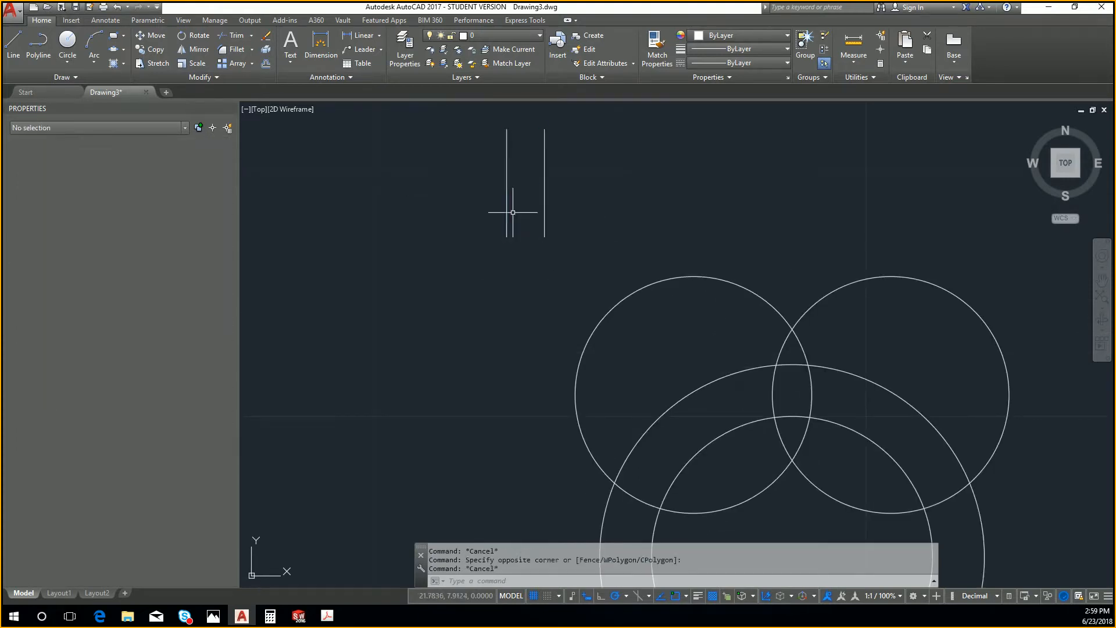
{"action": "left_click", "coordinate": [598, 242]}
{"action": "left_click", "coordinate": [375, 200]}
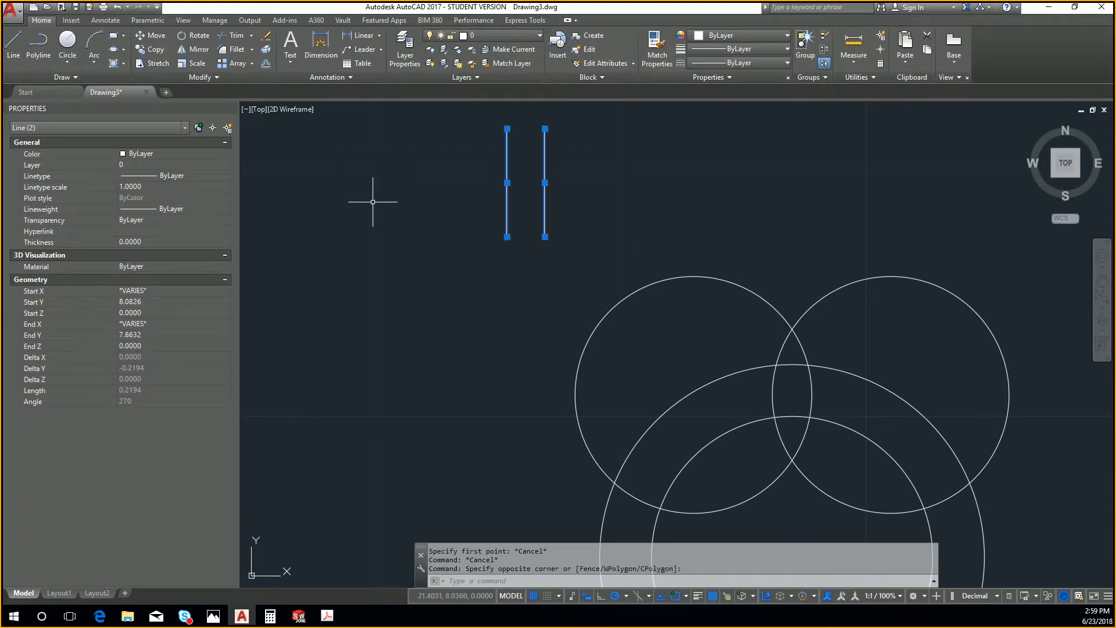
{"action": "type", "text": "m"}
{"action": "key", "text": "Return"}
{"action": "scroll", "coordinate": [533, 244], "scroll_direction": "up", "scroll_amount": 3}
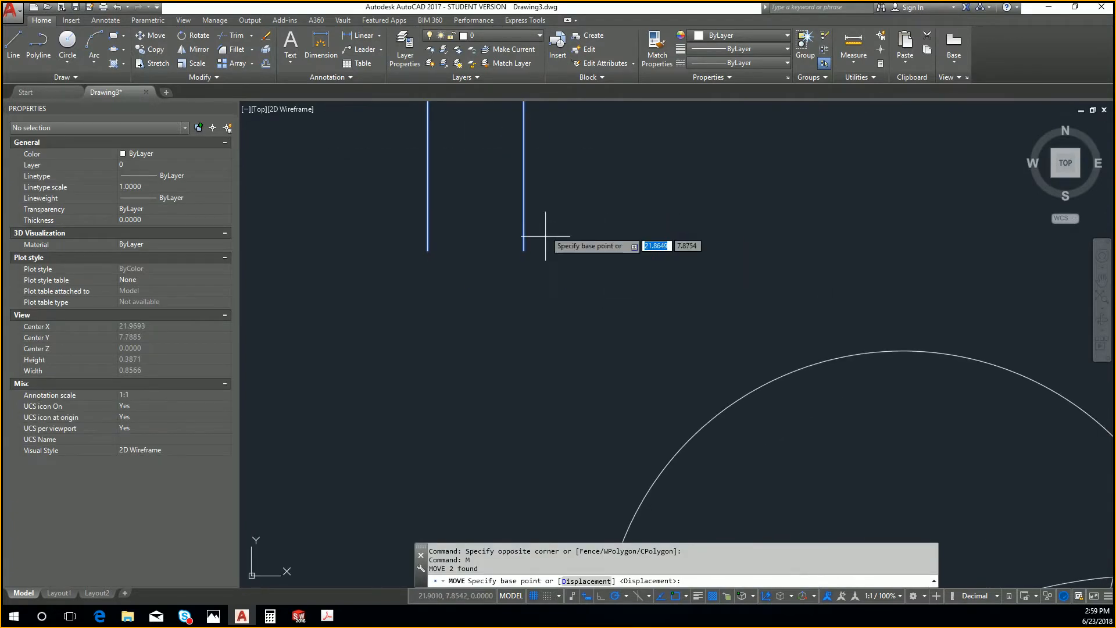
{"action": "scroll", "coordinate": [535, 238], "scroll_direction": "down", "scroll_amount": 3}
{"action": "key", "text": "Escape"}
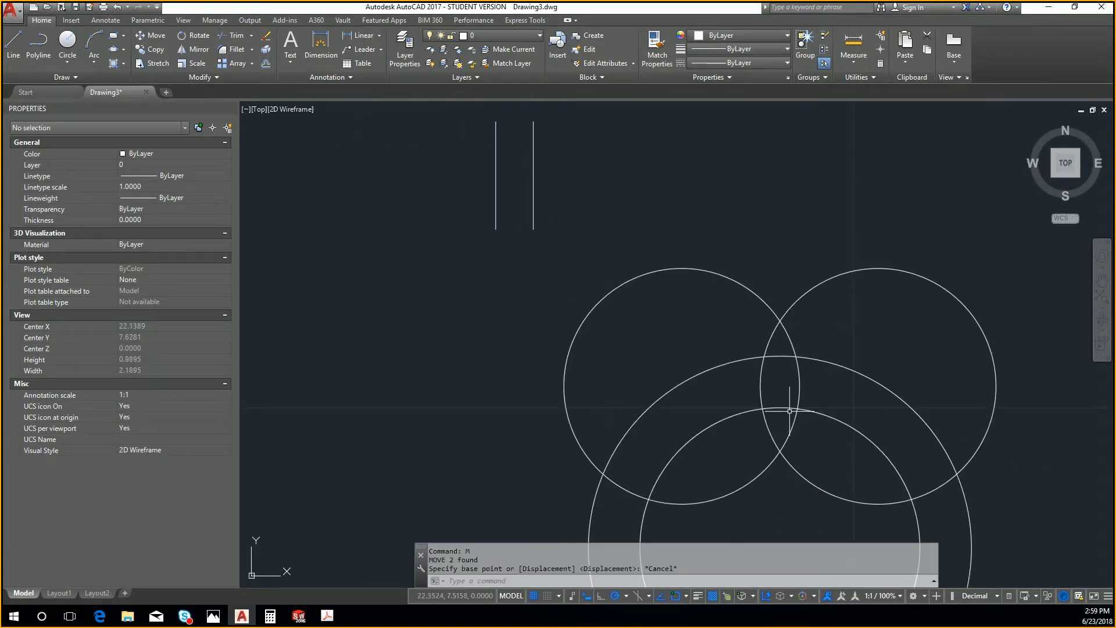
{"action": "left_click", "coordinate": [780, 407]}
{"action": "left_click", "coordinate": [579, 239]}
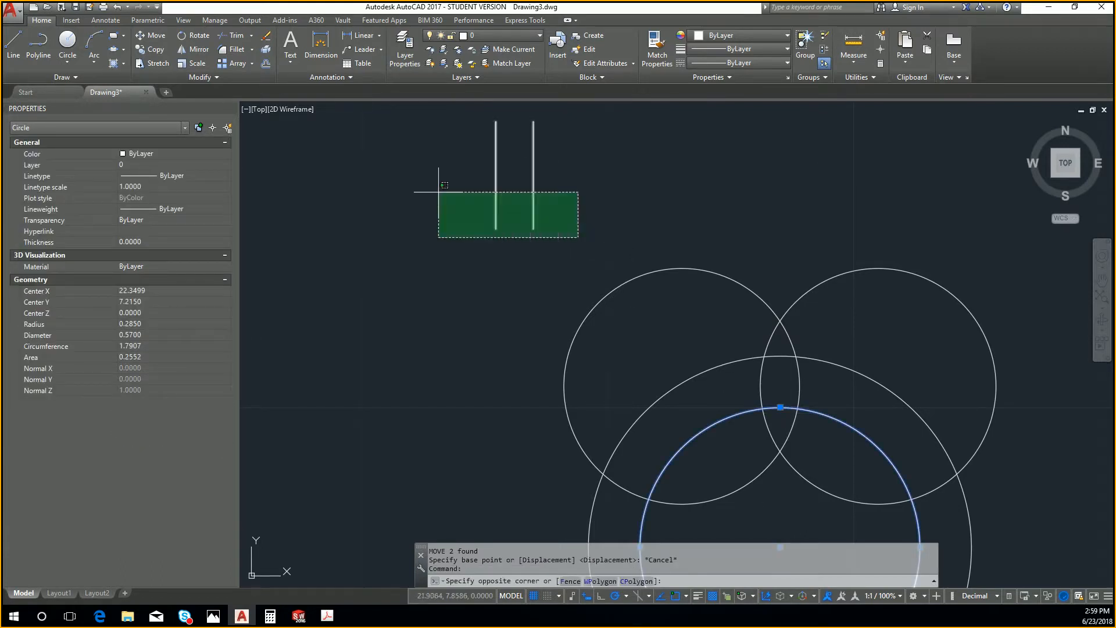
{"action": "left_click", "coordinate": [436, 191]}
{"action": "type", "text": "m"}
{"action": "key", "text": "Return"}
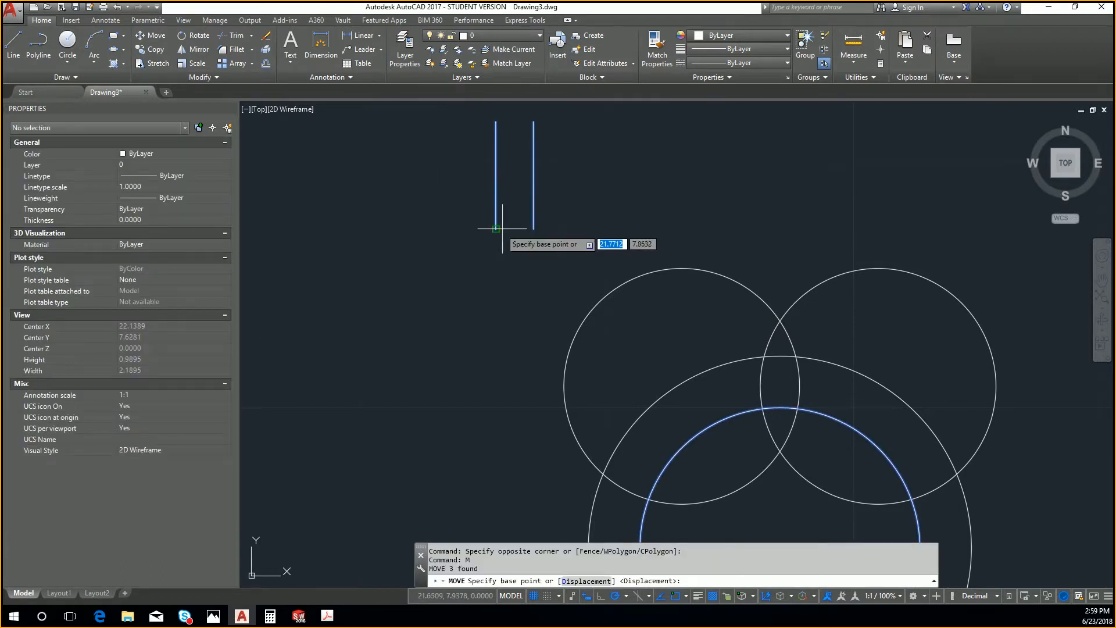
{"action": "right_click", "coordinate": [519, 237], "text": "shift"}
{"action": "left_click", "coordinate": [565, 259]}
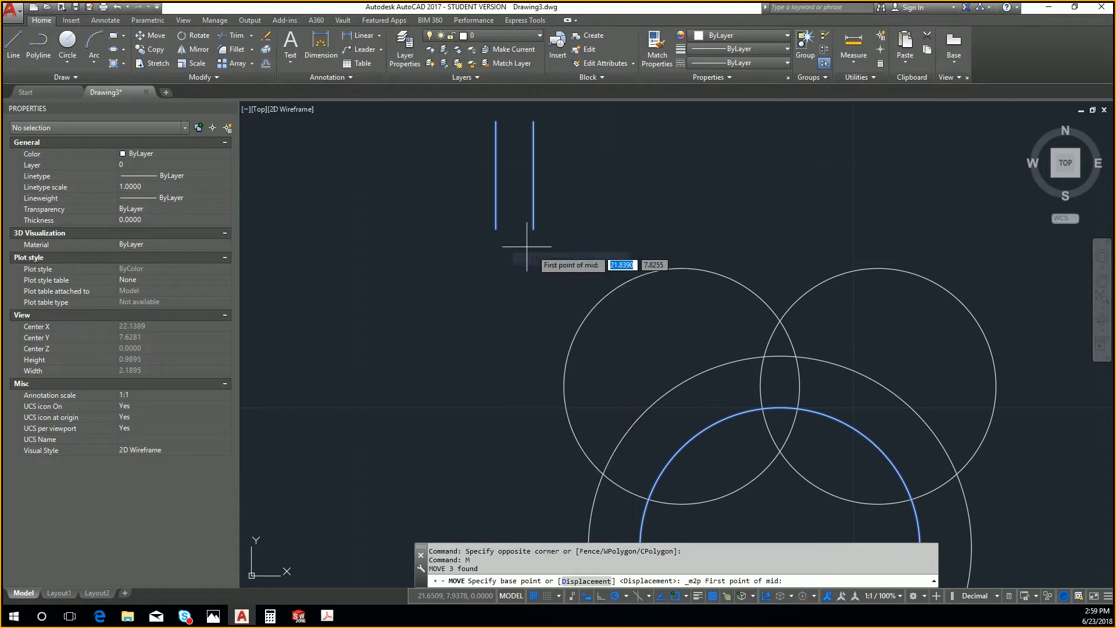
{"action": "left_click", "coordinate": [497, 227]}
{"action": "key", "text": "Escape"}
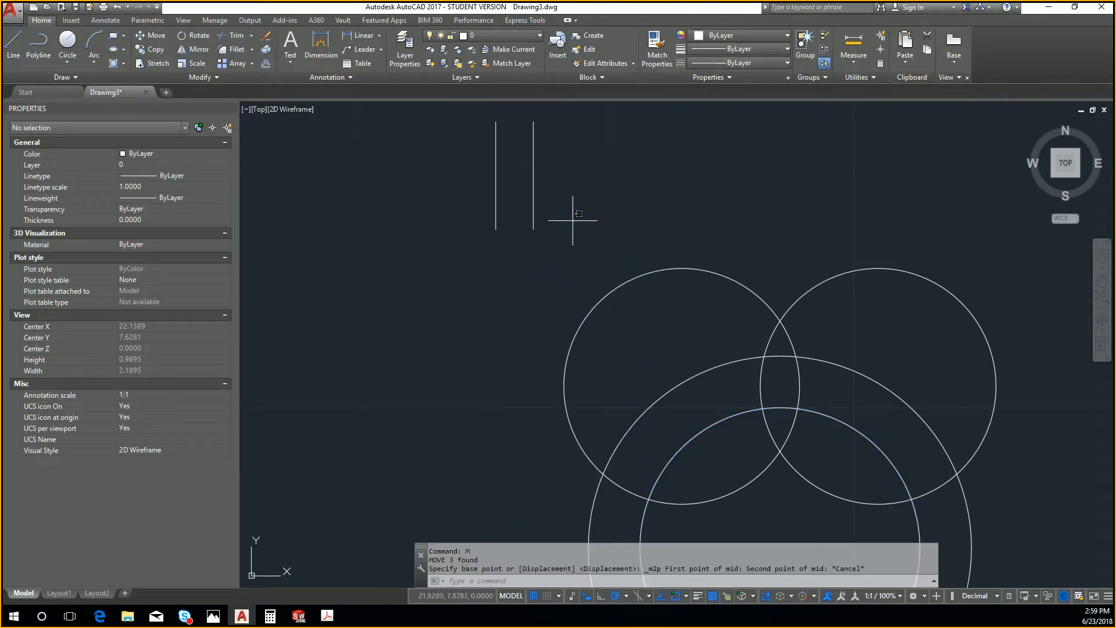
Move the two vertical lines from the point midway between their midpoints to the inner circle's top quadrant
{"action": "left_click", "coordinate": [575, 219]}
{"action": "left_click", "coordinate": [446, 194]}
{"action": "type", "text": "m"}
{"action": "key", "text": "Return"}
{"action": "right_click", "coordinate": [480, 174], "text": "shift"}
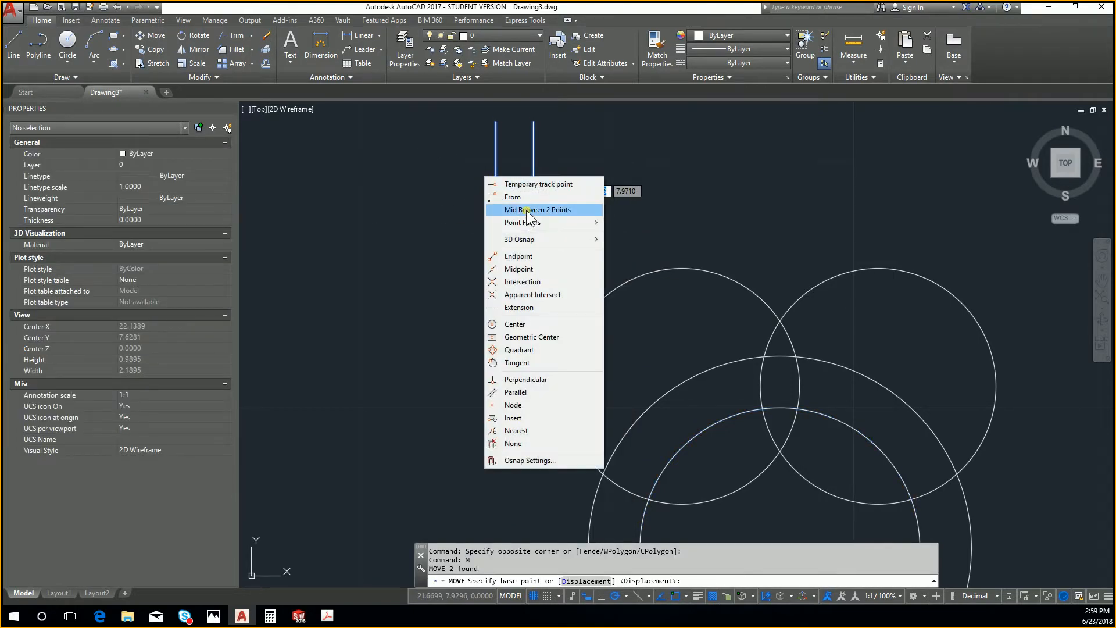
{"action": "left_click", "coordinate": [525, 210]}
{"action": "left_click", "coordinate": [496, 174]}
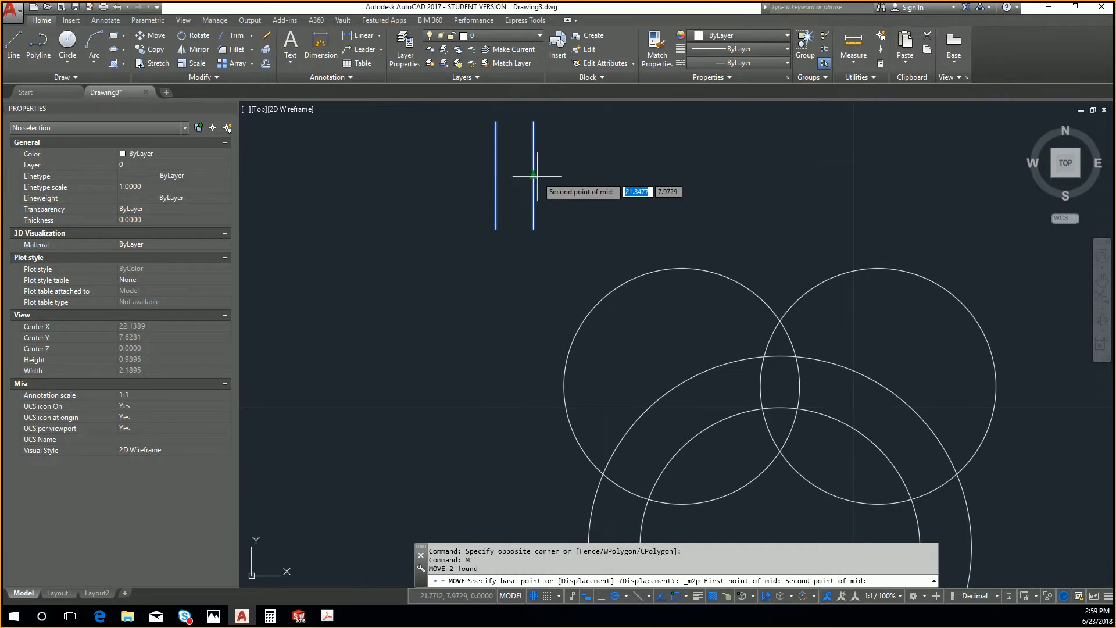
{"action": "left_click", "coordinate": [533, 175]}
{"action": "scroll", "coordinate": [785, 415], "scroll_direction": "up", "scroll_amount": 5}
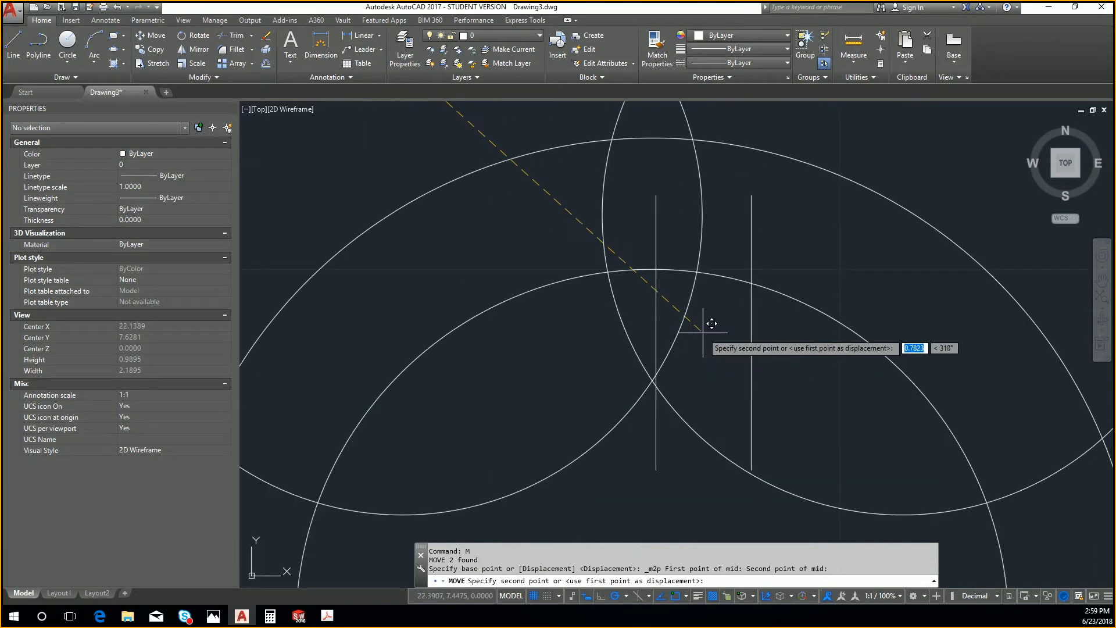
{"action": "left_click", "coordinate": [652, 270]}
Trim the two vertical lines below the inner circle, using that circle as the cutting edge
{"action": "scroll", "coordinate": [649, 279], "scroll_direction": "up", "scroll_amount": 4}
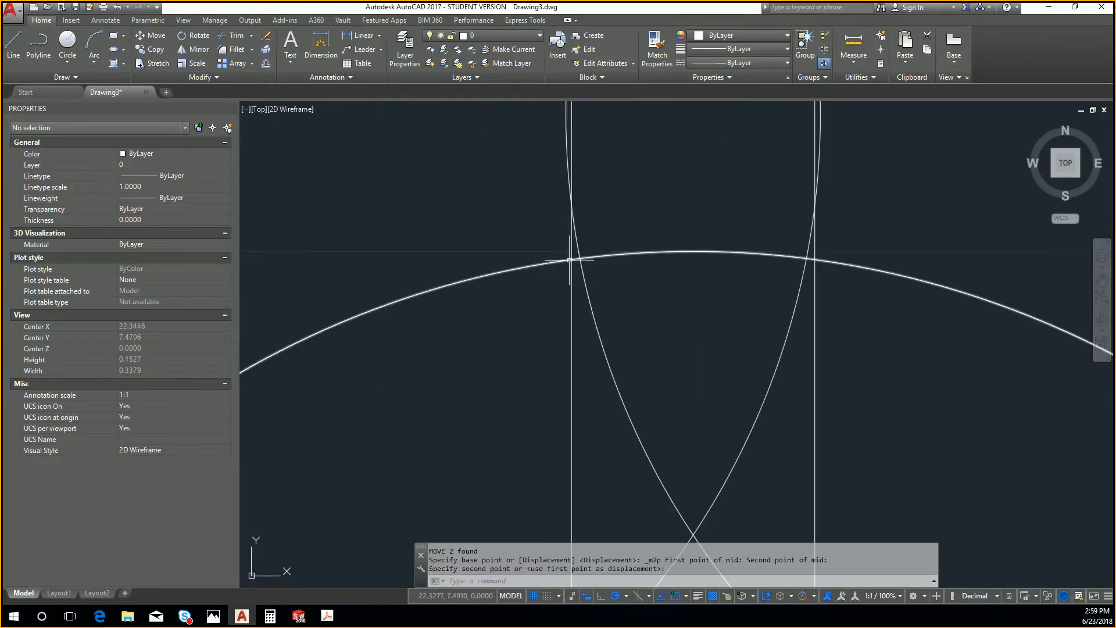
{"action": "type", "text": "trim"}
{"action": "key", "text": "Return"}
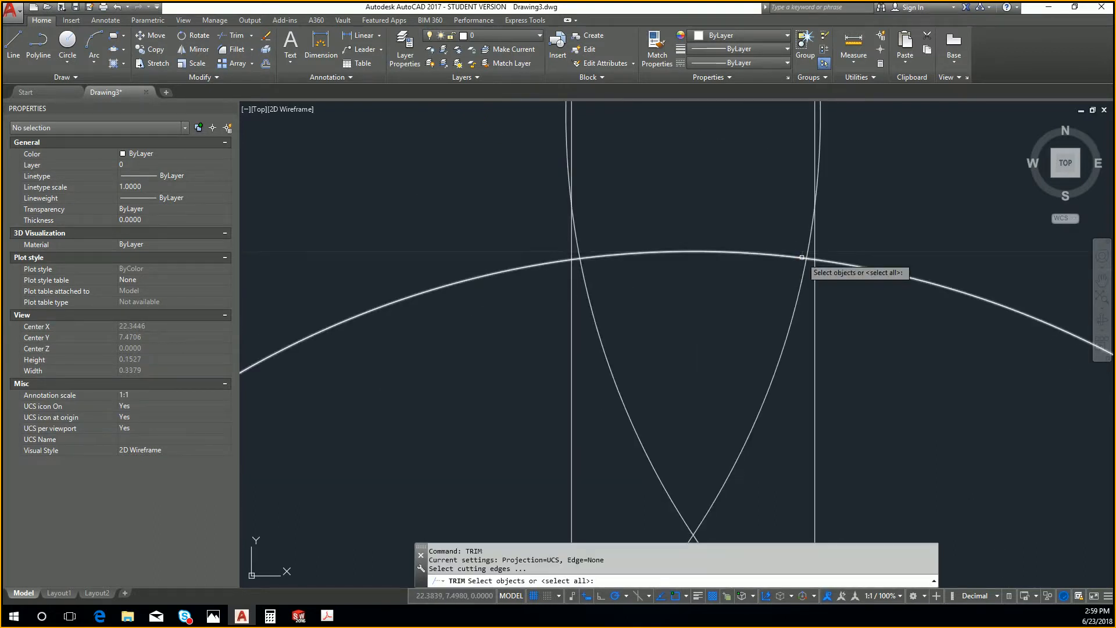
{"action": "left_click", "coordinate": [796, 255]}
{"action": "key", "text": "Return"}
{"action": "left_click", "coordinate": [814, 270]}
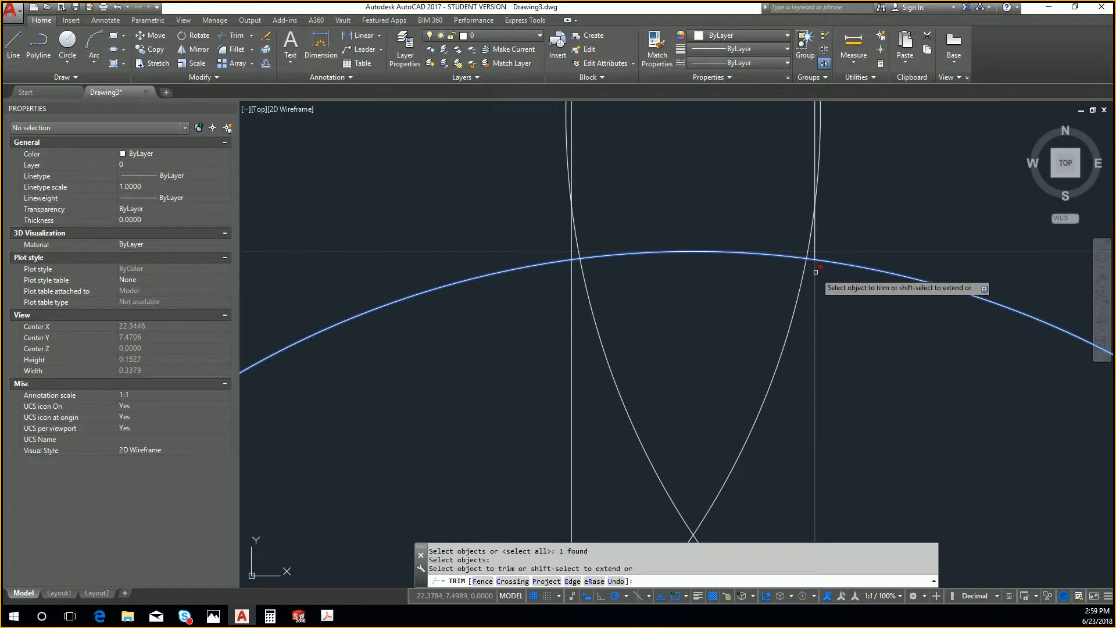
{"action": "left_click", "coordinate": [572, 279]}
{"action": "key", "text": "Escape"}
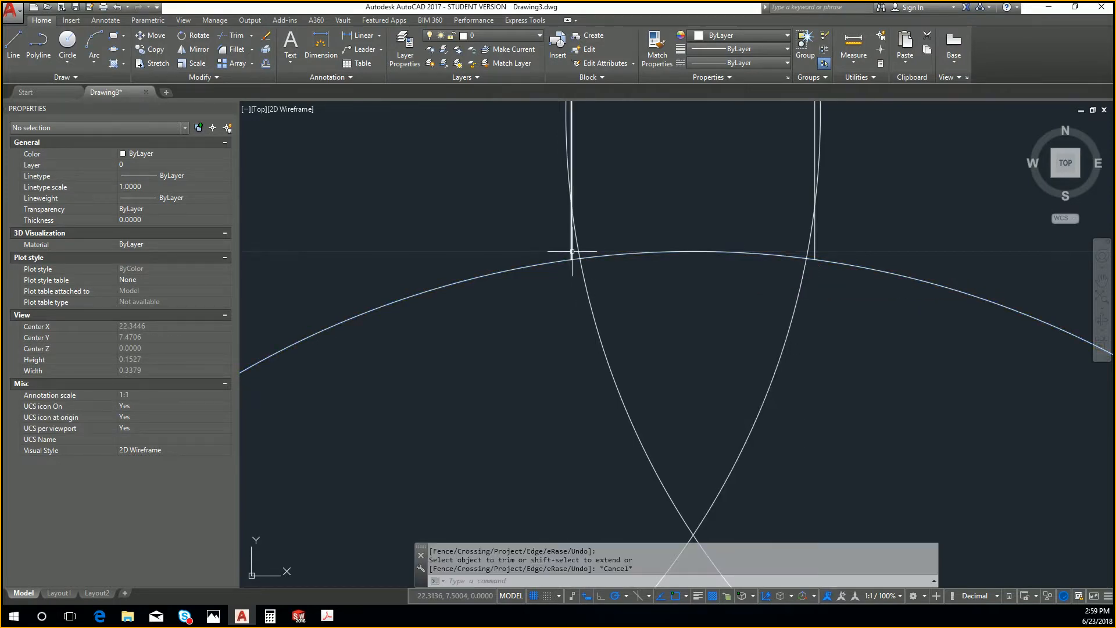
{"action": "left_click", "coordinate": [575, 261]}
{"action": "type", "text": "m"}
{"action": "key", "text": "Return"}
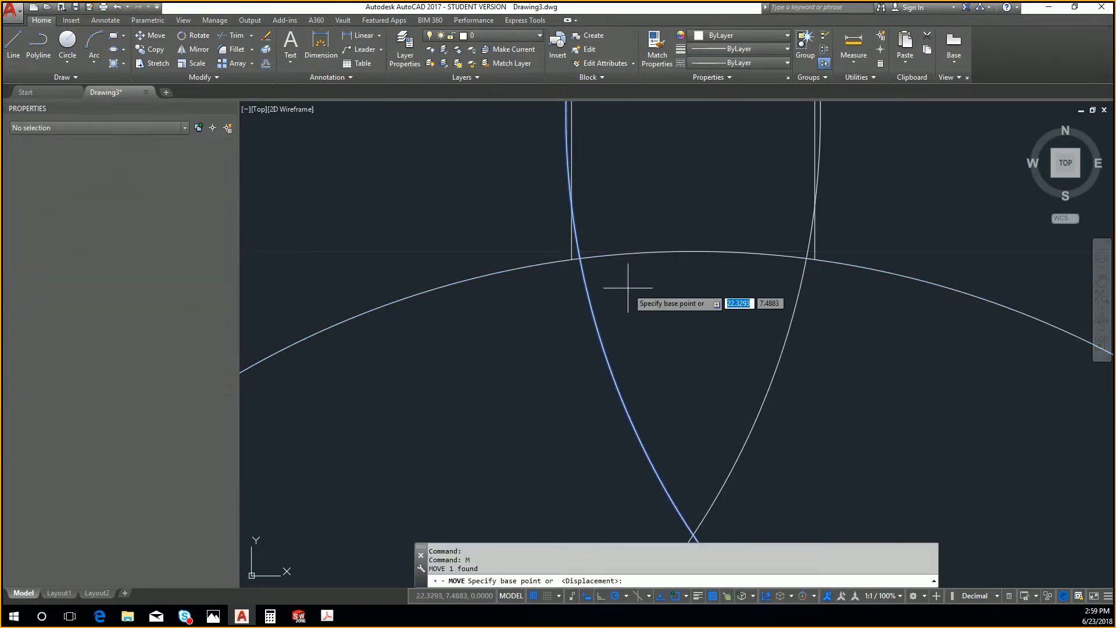
{"action": "mouse_move", "coordinate": [541, 263]}
{"action": "middle_mouse_down"}
{"action": "mouse_move", "coordinate": [563, 314]}
{"action": "mouse_move", "coordinate": [586, 267]}
{"action": "middle_mouse_up"}
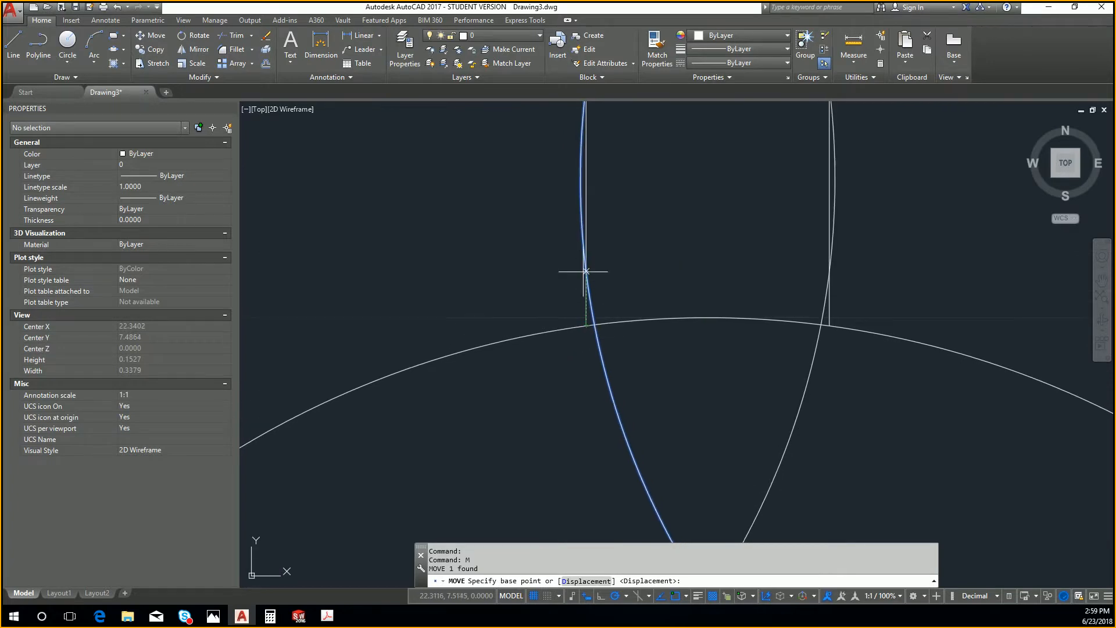
{"action": "left_click", "coordinate": [581, 179]}
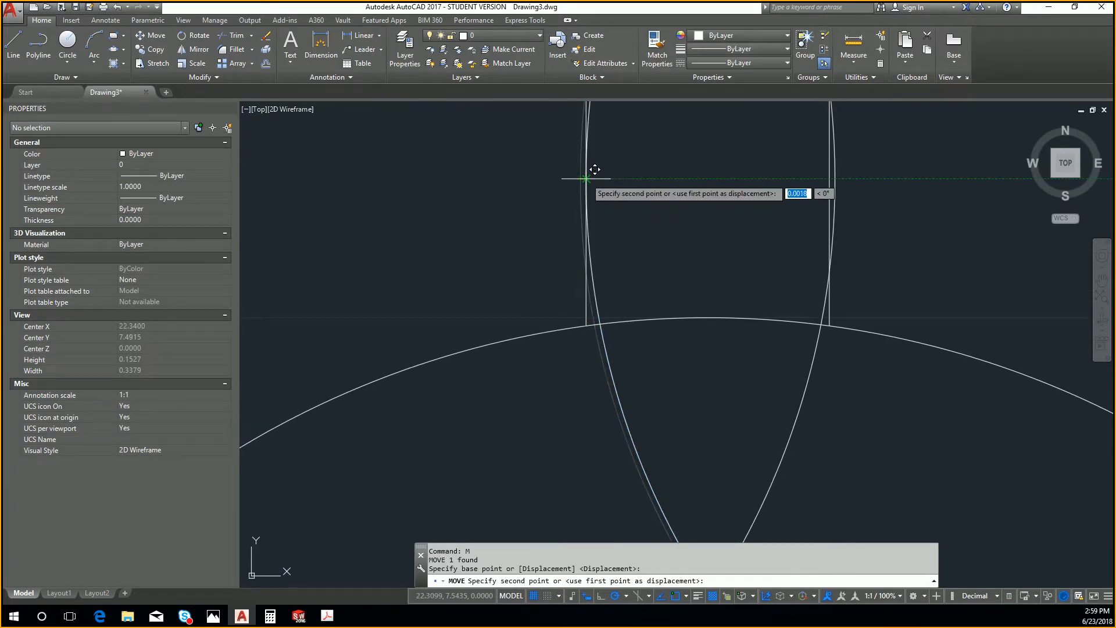
{"action": "key", "text": "Escape"}
{"action": "key", "text": "Escape"}
Switch to the NORDEX-LAS-U1-14 Rev 3 PDF in Adobe Acrobat, examine the tooth-width dimension below the side view, and return to AutoCAD
{"action": "scroll", "coordinate": [547, 183], "scroll_direction": "down", "scroll_amount": 5}
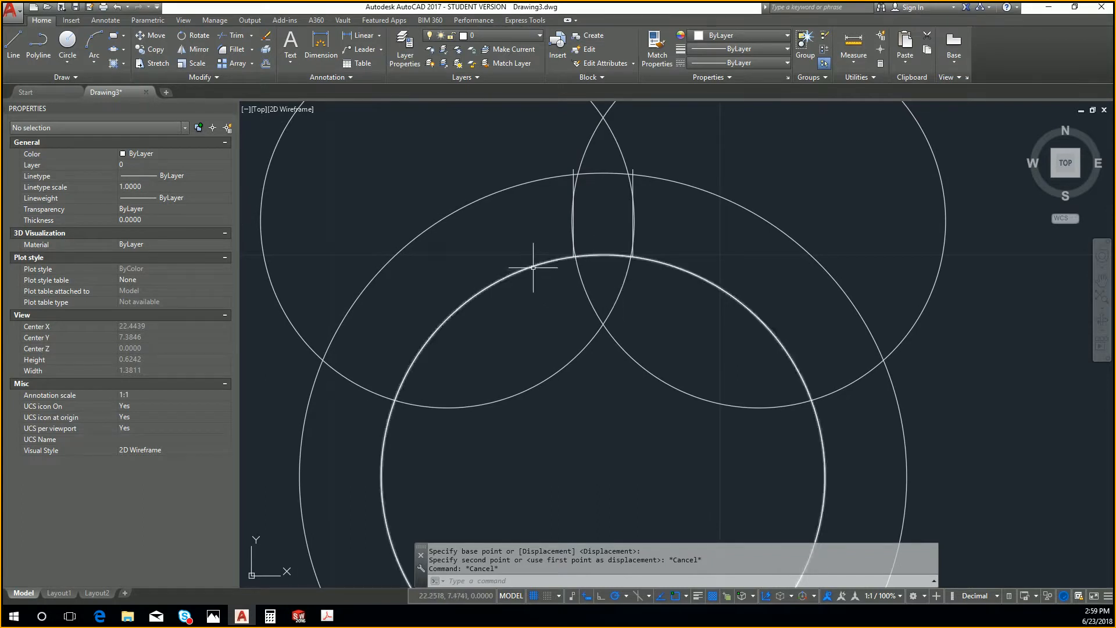
{"action": "type", "text": "l"}
{"action": "key", "text": "Return"}
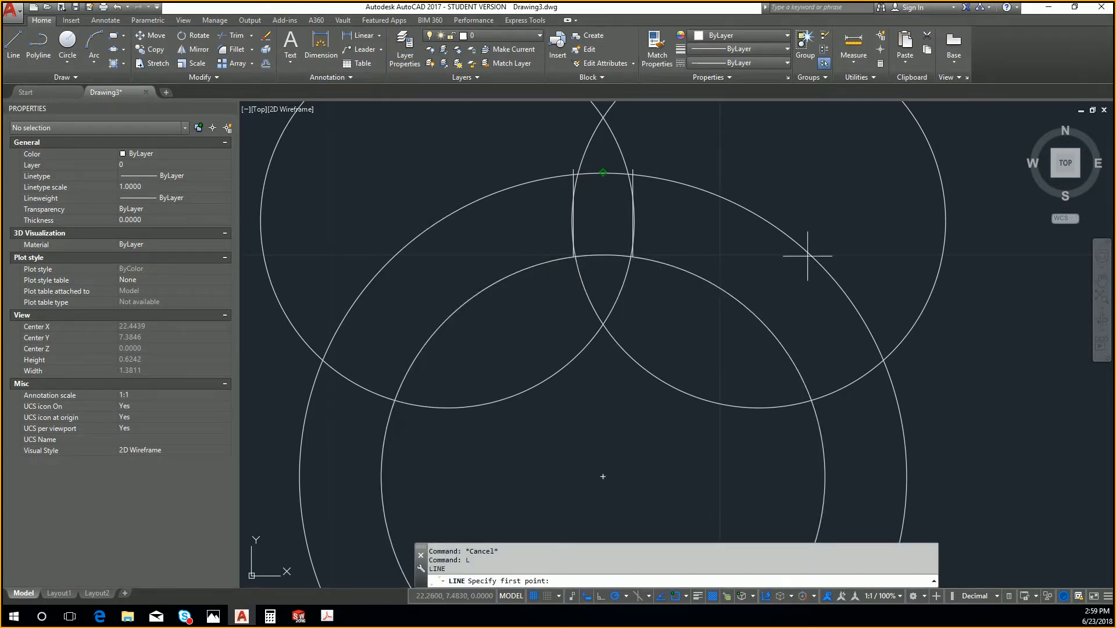
{"action": "mouse_move", "coordinate": [327, 616]}
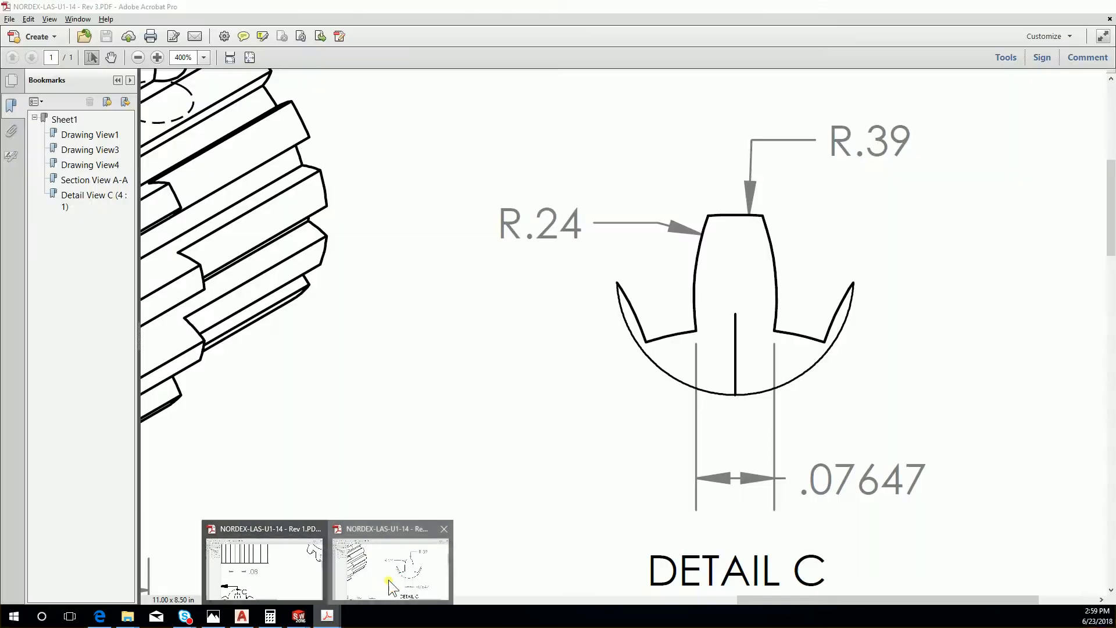
{"action": "left_click", "coordinate": [396, 576]}
{"action": "scroll", "coordinate": [510, 334], "scroll_direction": "down", "scroll_amount": 3, "text": "ctrl"}
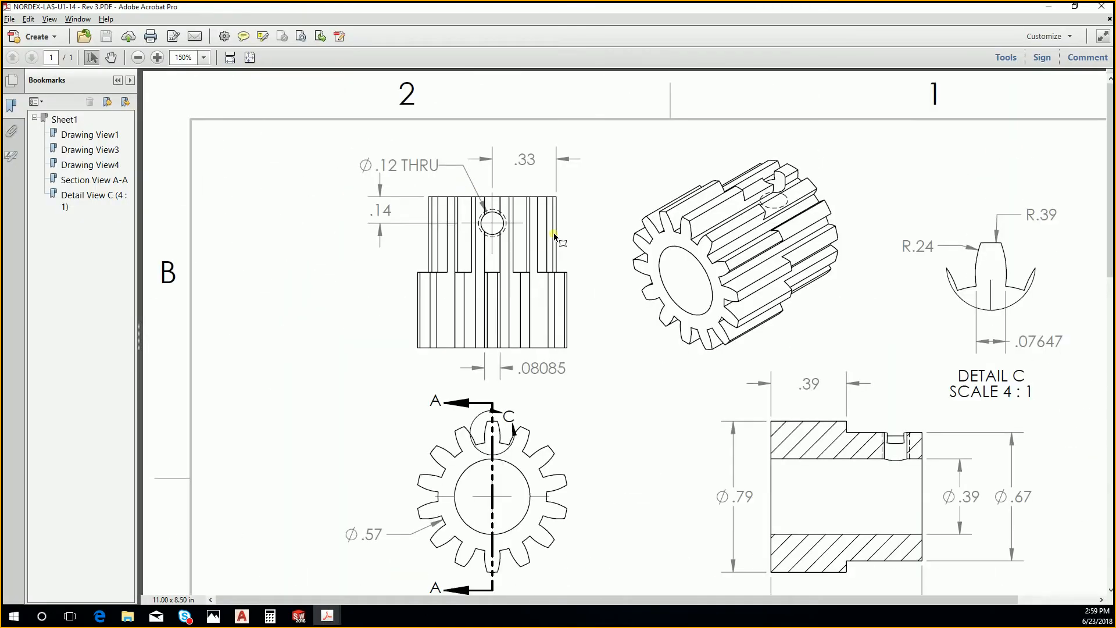
{"action": "scroll", "coordinate": [612, 282], "scroll_direction": "down", "scroll_amount": 1}
{"action": "scroll", "coordinate": [612, 284], "scroll_direction": "down", "scroll_amount": 3}
{"action": "scroll", "coordinate": [813, 250], "scroll_direction": "up", "scroll_amount": 3}
{"action": "scroll", "coordinate": [813, 250], "scroll_direction": "right", "scroll_amount": 2}
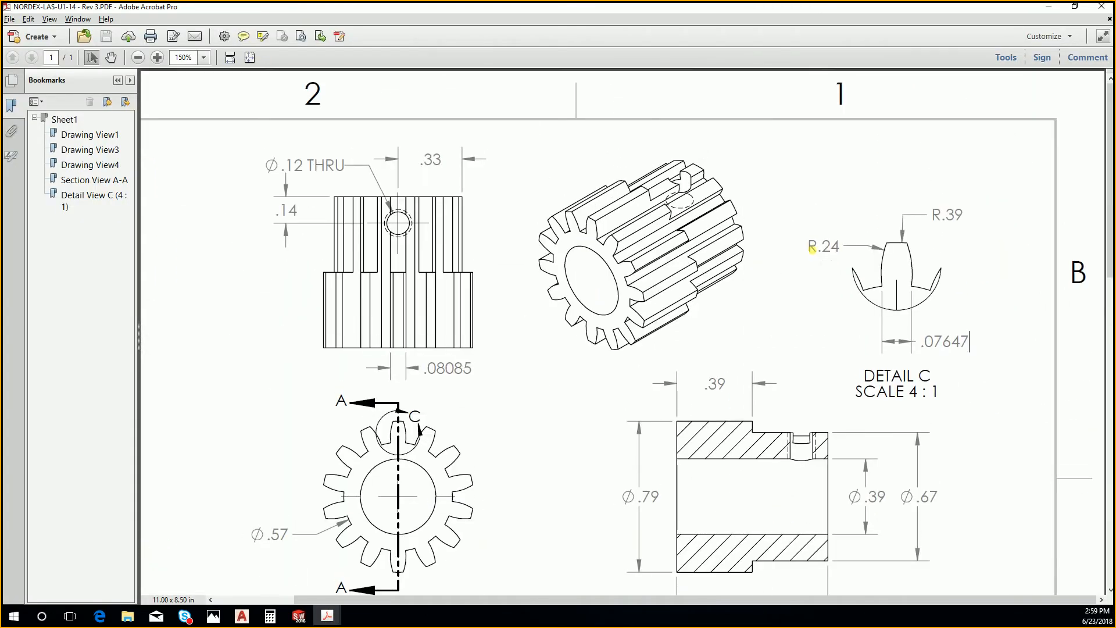
{"action": "scroll", "coordinate": [479, 378], "scroll_direction": "up", "scroll_amount": 4, "text": "ctrl"}
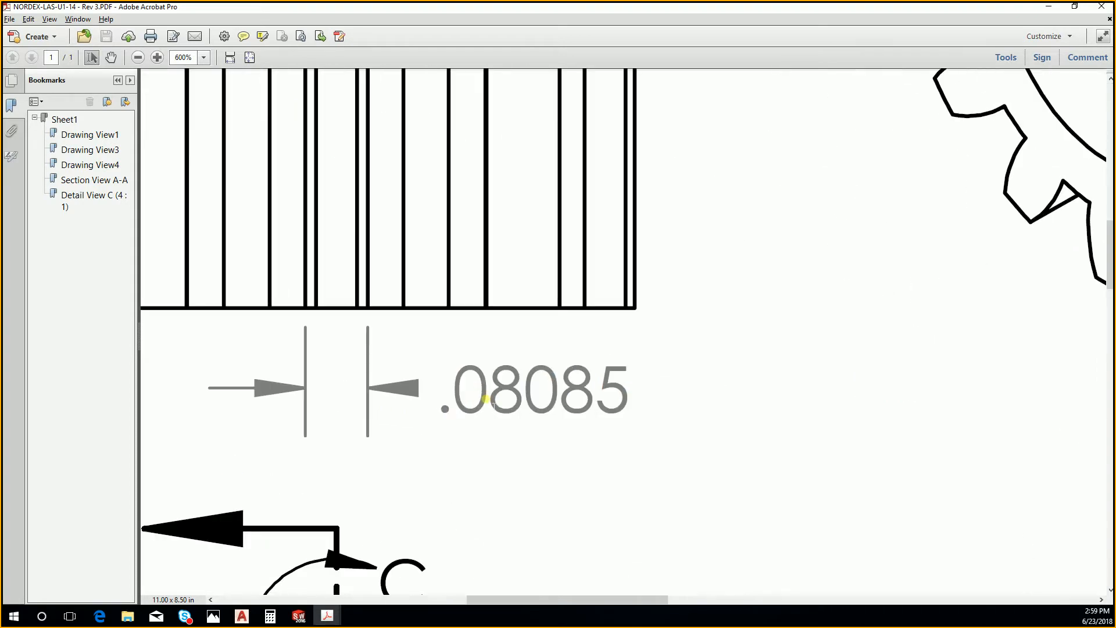
{"action": "key", "text": "alt+Tab"}
{"action": "scroll", "coordinate": [451, 292], "scroll_direction": "down", "scroll_amount": 5}
{"action": "middle_click_drag", "start_coordinate": [452, 291], "coordinate": [600, 460]}
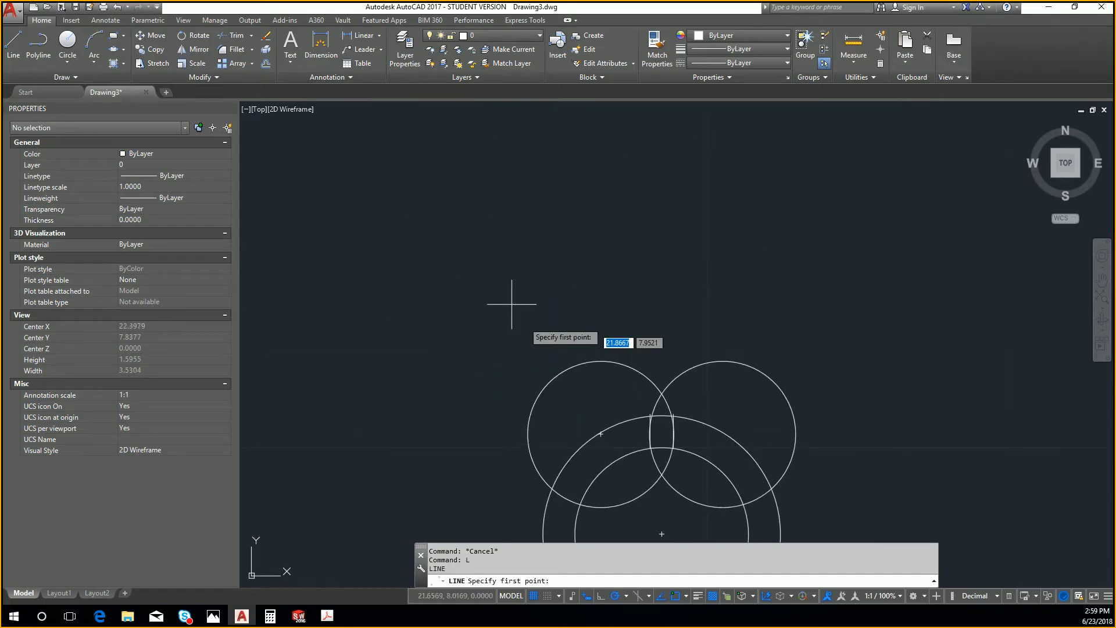
{"action": "left_click", "coordinate": [491, 241]}
{"action": "left_click", "coordinate": [502, 295]}
{"action": "key", "text": "Escape"}
{"action": "left_click", "coordinate": [578, 312]}
{"action": "left_click", "coordinate": [448, 242]}
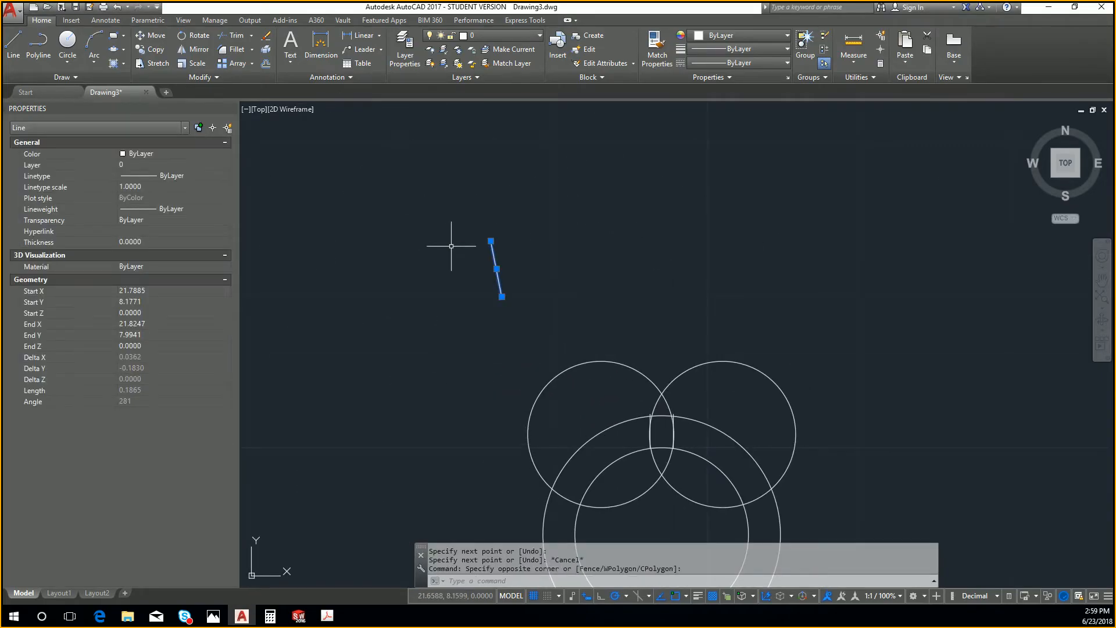
{"action": "key", "text": "Delete"}
Draw a vertical line about 0.23 long in the empty area above and left of the circles
{"action": "type", "text": "l"}
{"action": "key", "text": "Return"}
{"action": "left_click", "coordinate": [456, 222]}
{"action": "left_click", "coordinate": [457, 290]}
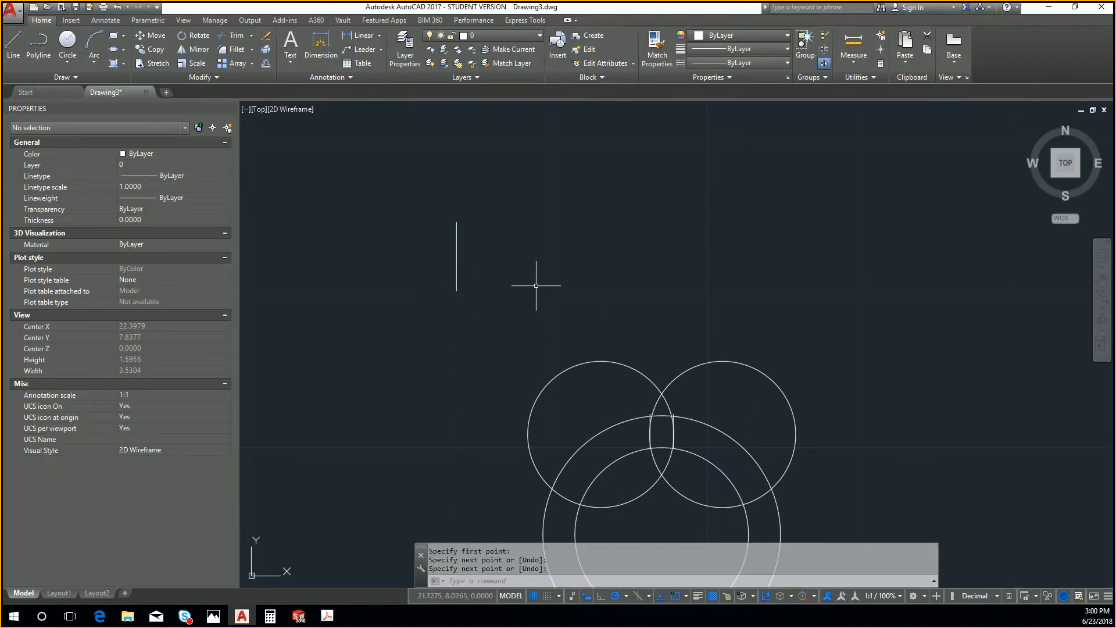
{"action": "key", "text": "Escape"}
{"action": "key", "text": "Escape"}
{"action": "key", "text": "Escape"}
{"action": "key", "text": "Escape"}
Offset the new vertical line by .08085 to its right side
{"action": "key", "text": "Return"}
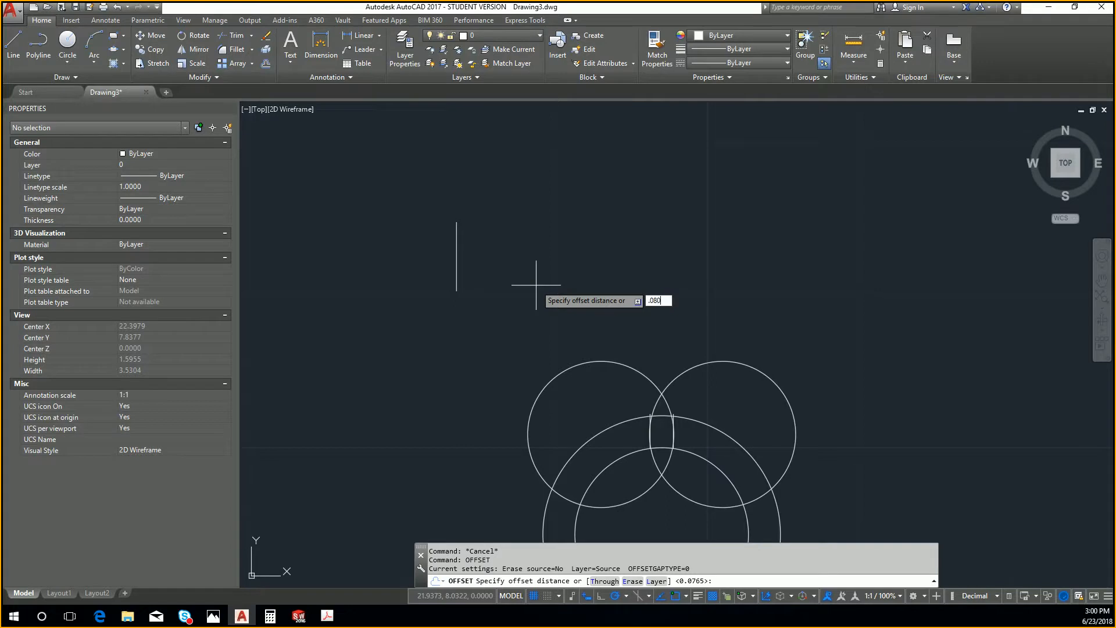
{"action": "type", "text": ".08085"}
{"action": "key", "text": "Return"}
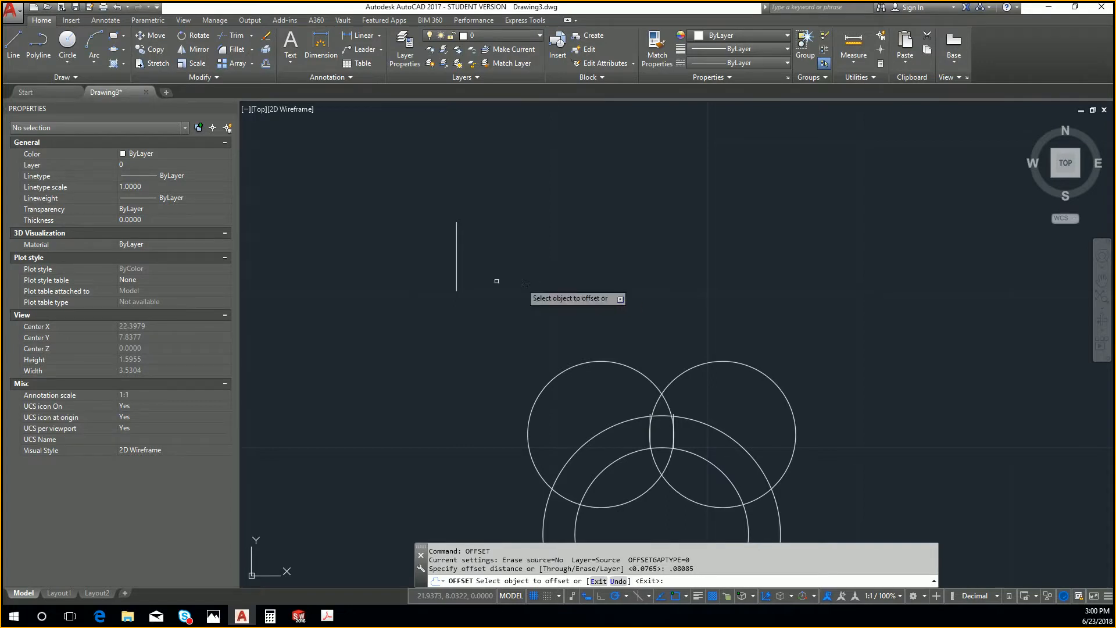
{"action": "left_click", "coordinate": [458, 252]}
{"action": "left_click", "coordinate": [495, 253]}
{"action": "key", "text": "Escape"}
Try to move the .08085-spaced line pair using the point midway between the lines' midpoints as base point
{"action": "left_click", "coordinate": [496, 254]}
{"action": "left_click", "coordinate": [422, 242]}
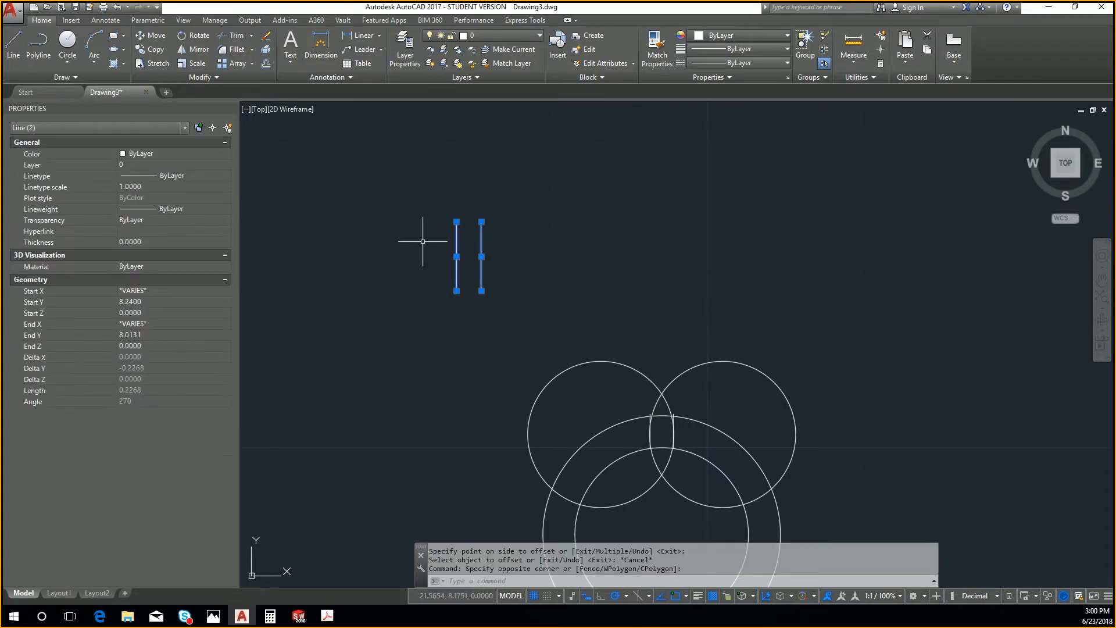
{"action": "type", "text": "m"}
{"action": "key", "text": "Return"}
{"action": "right_click", "coordinate": [472, 253], "text": "shift"}
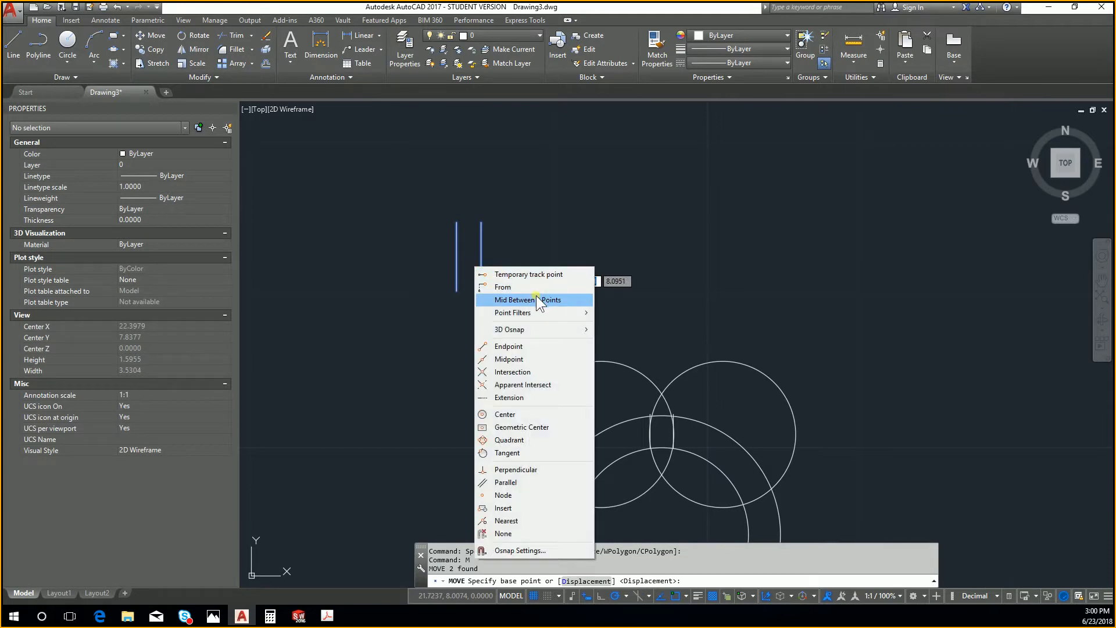
{"action": "left_click", "coordinate": [511, 292]}
{"action": "left_click", "coordinate": [457, 256]}
{"action": "left_click", "coordinate": [481, 256]}
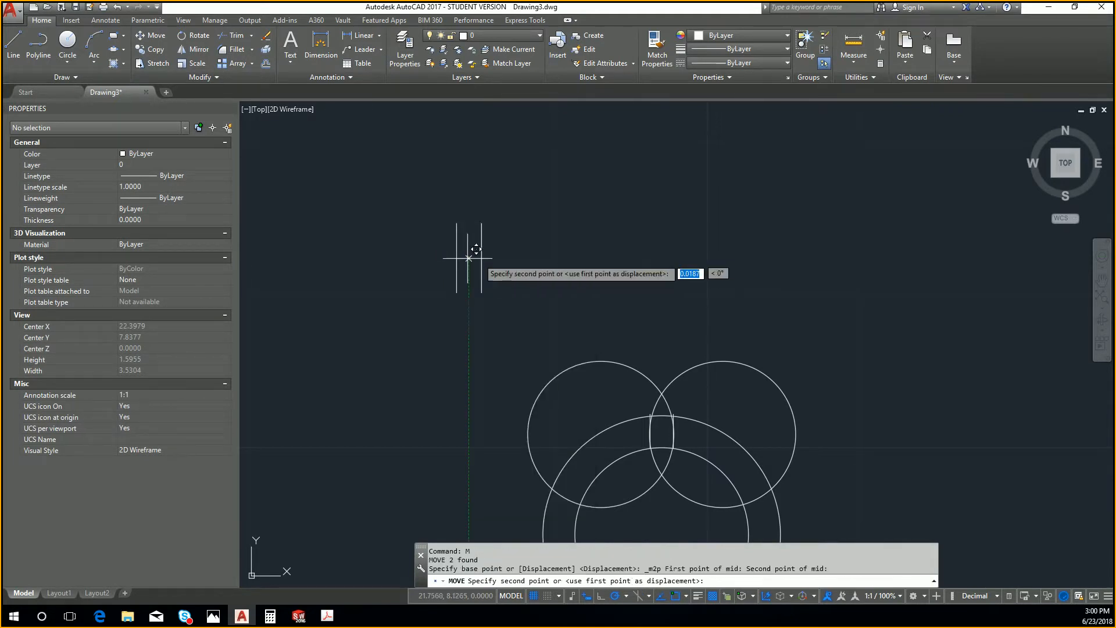
Move both .08085-spaced lines from the point midway between their midpoints to the top quadrant of the inner circle
{"action": "left_click", "coordinate": [516, 300]}
{"action": "left_click", "coordinate": [419, 217]}
{"action": "type", "text": "m"}
{"action": "key", "text": "Return"}
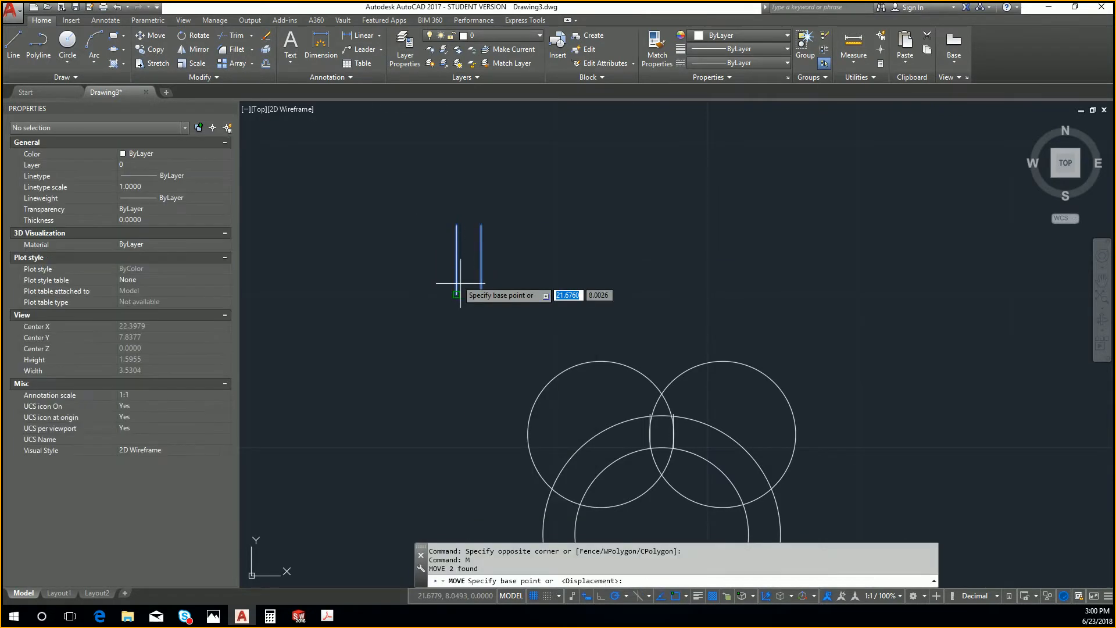
{"action": "right_click", "coordinate": [491, 270], "text": "shift"}
{"action": "left_click", "coordinate": [543, 301]}
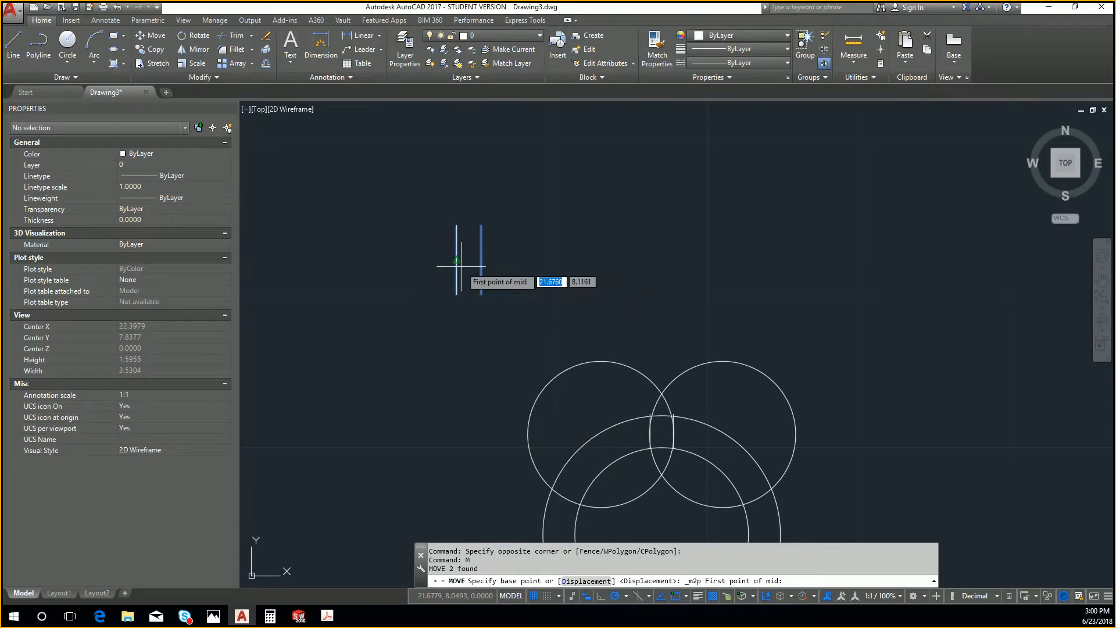
{"action": "left_click", "coordinate": [457, 260]}
{"action": "left_click", "coordinate": [480, 260]}
{"action": "scroll", "coordinate": [576, 326], "scroll_direction": "up", "scroll_amount": 6}
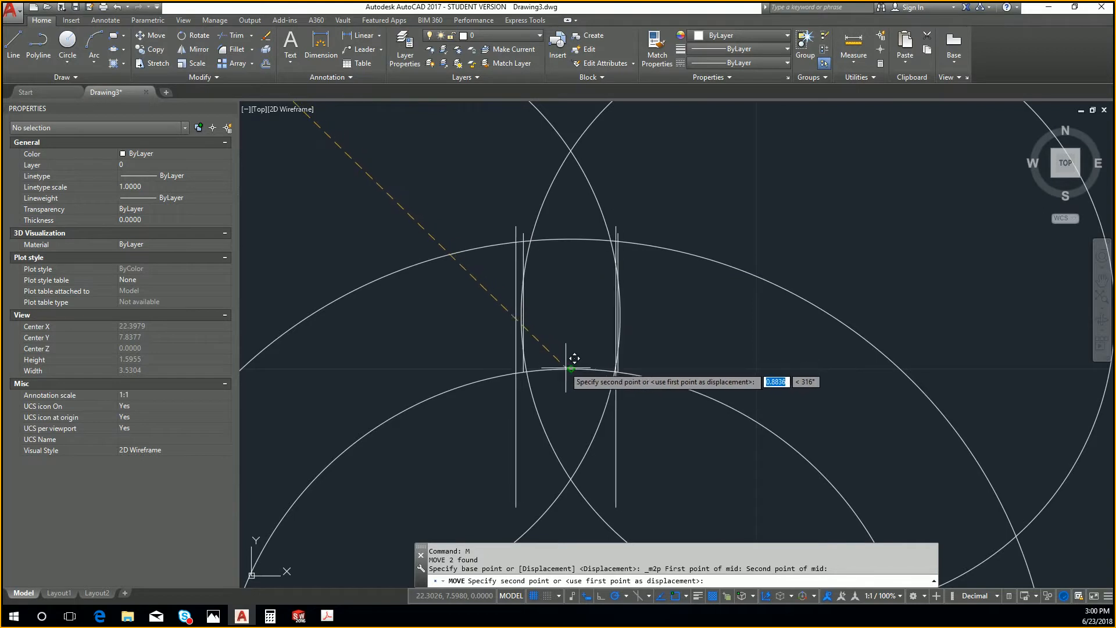
{"action": "left_click", "coordinate": [580, 359]}
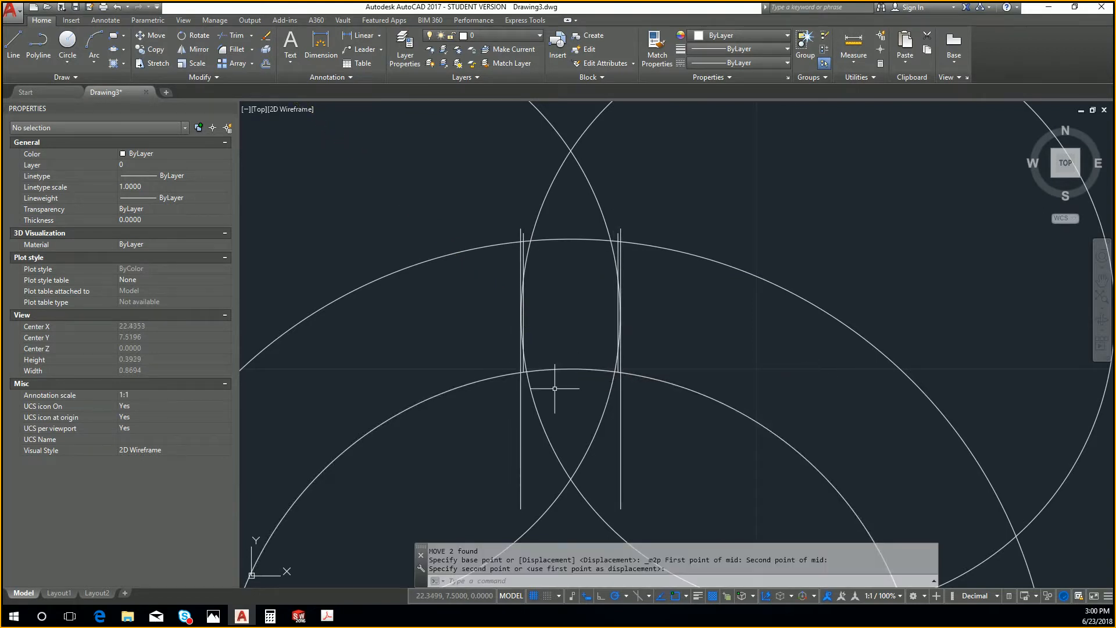
{"action": "key", "text": "Escape"}
{"action": "key", "text": "Escape"}
{"action": "key", "text": "Escape"}
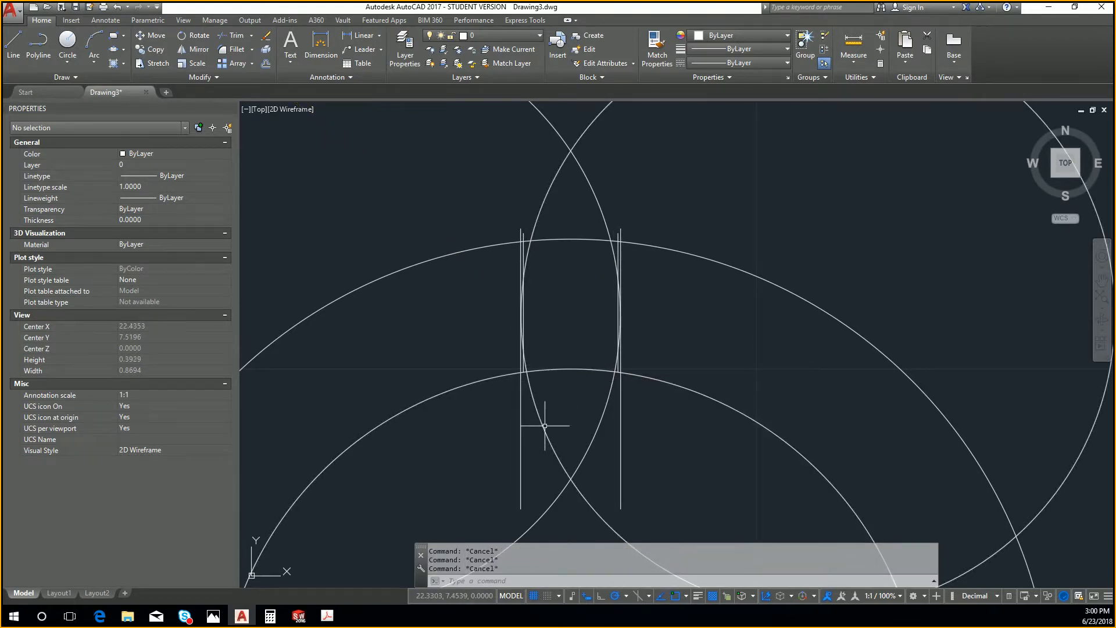
{"action": "scroll", "coordinate": [421, 230], "scroll_direction": "down", "scroll_amount": 5}
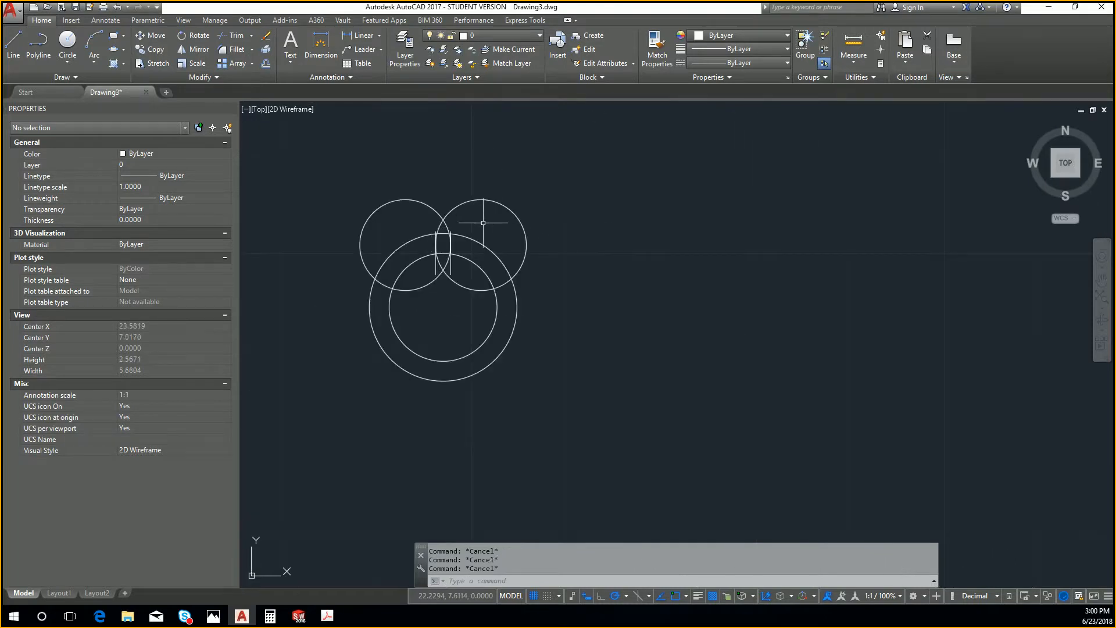
{"action": "scroll", "coordinate": [468, 226], "scroll_direction": "up", "scroll_amount": 2}
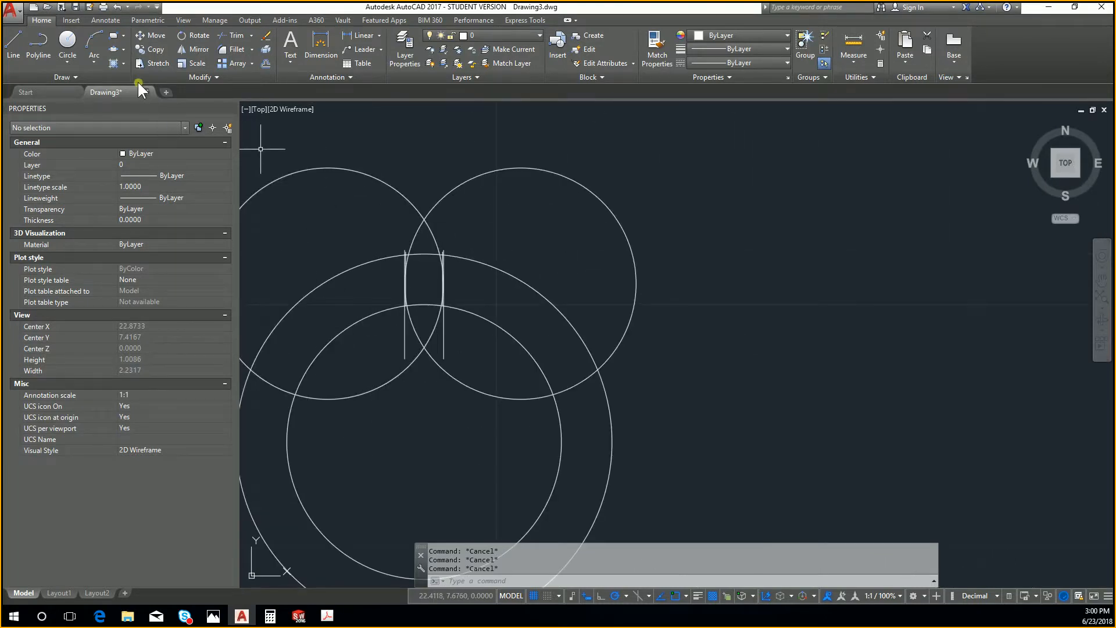
{"action": "left_click", "coordinate": [72, 57]}
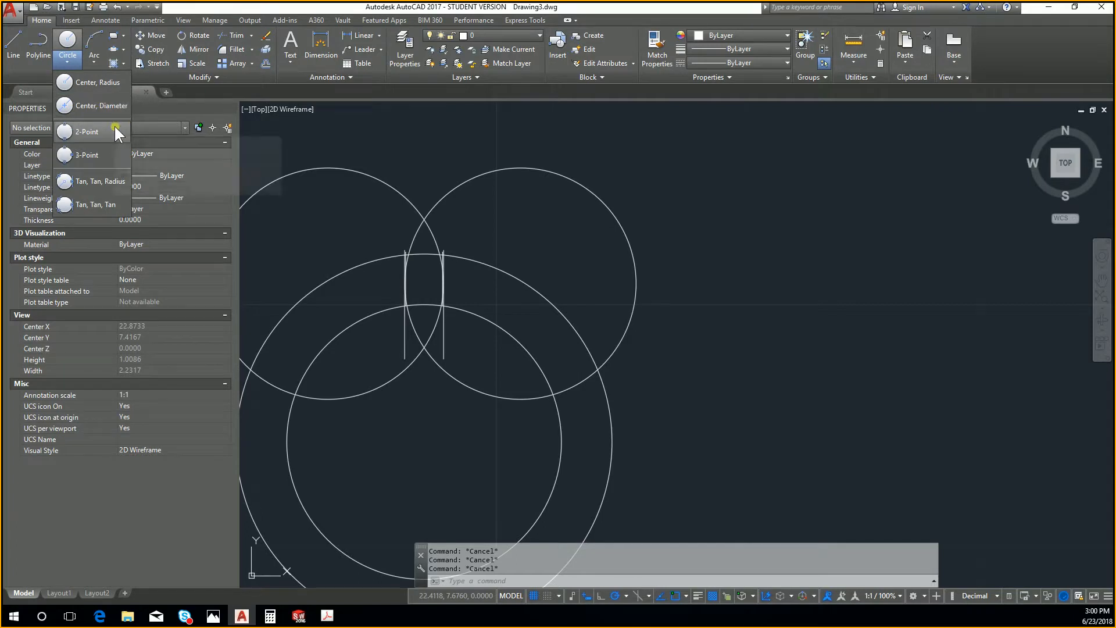
{"action": "left_click", "coordinate": [106, 179]}
{"action": "key", "text": "Escape"}
Delete the two overlapping circles that cross the tooth-width lines at the top of the gear circles
{"action": "left_click_drag", "start_coordinate": [459, 192], "coordinate": [343, 186]}
{"action": "key", "text": "Delete"}
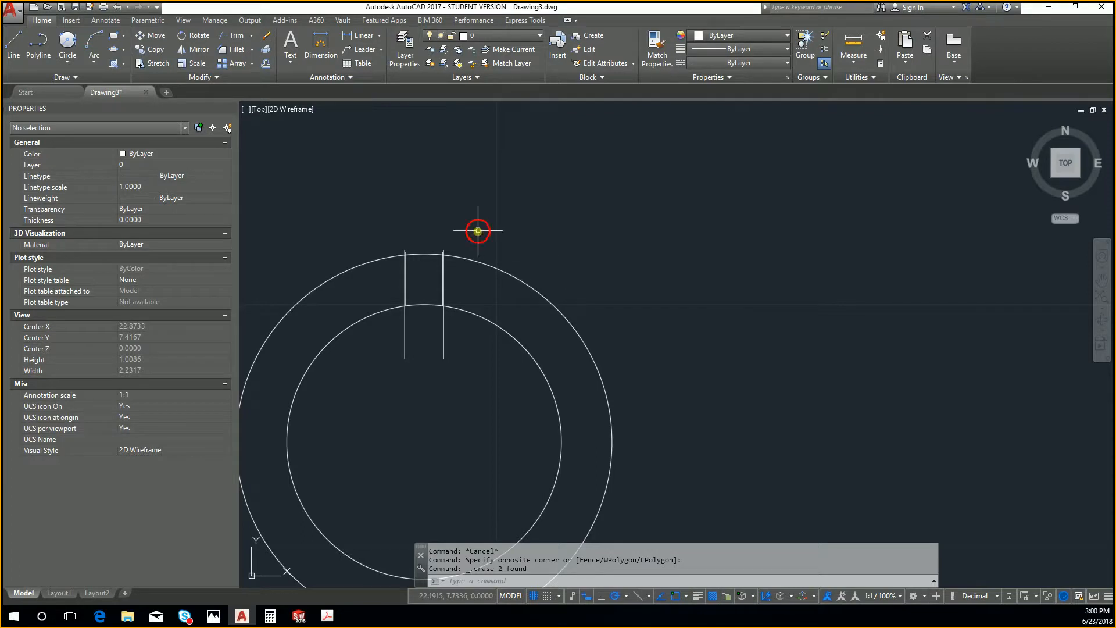
Try to draw a tangent-tangent-radius circle touching the two closely spaced vertical lines on the tooth's left side
{"action": "type", "text": "c"}
{"action": "key", "text": "Return"}
{"action": "type", "text": "ttr"}
{"action": "key", "text": "Return"}
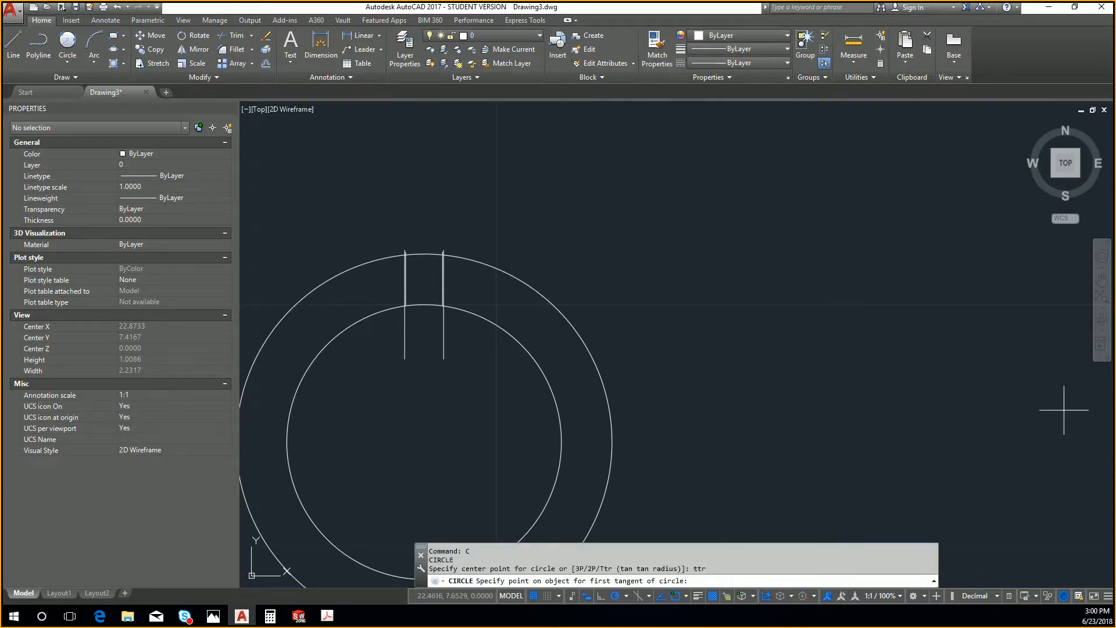
{"action": "key", "text": "alt+Tab"}
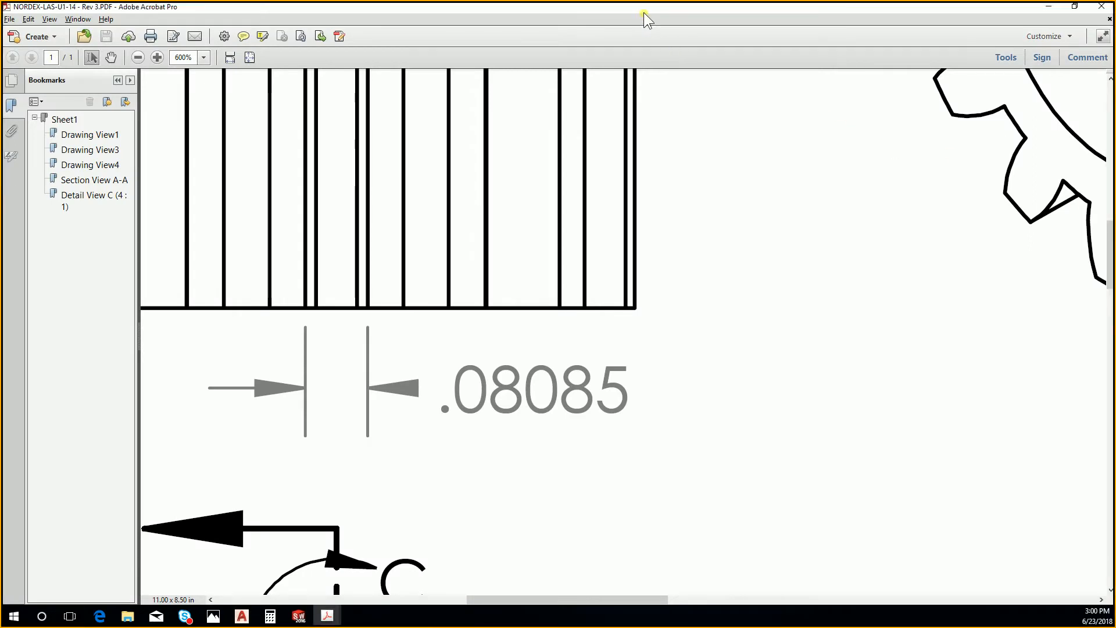
{"action": "key", "text": "alt+Tab"}
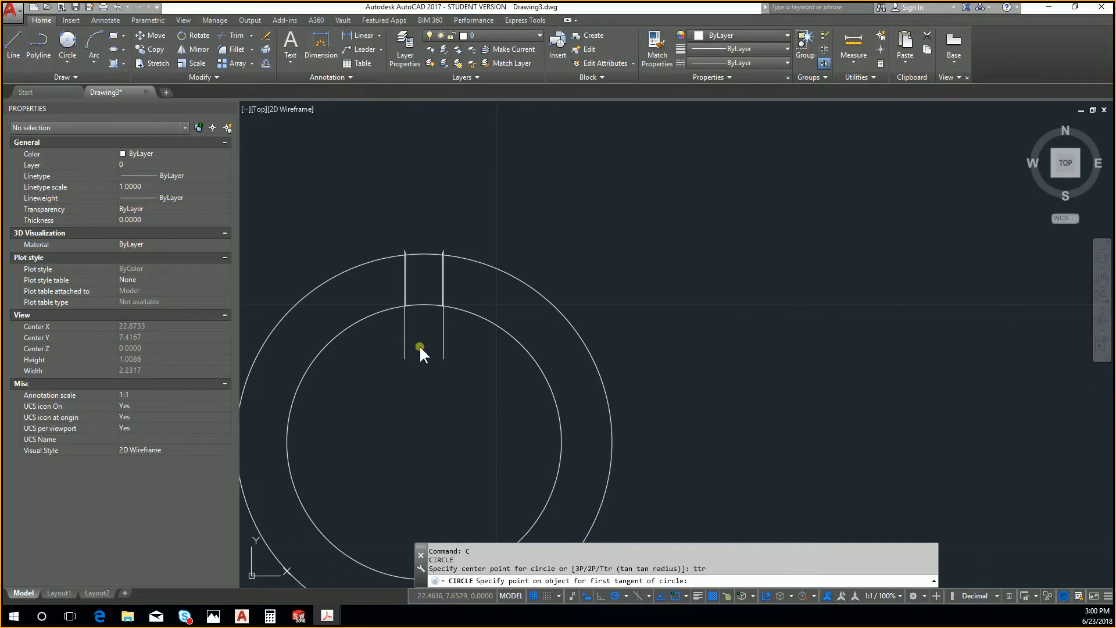
{"action": "scroll", "coordinate": [449, 332], "scroll_direction": "up", "scroll_amount": 8}
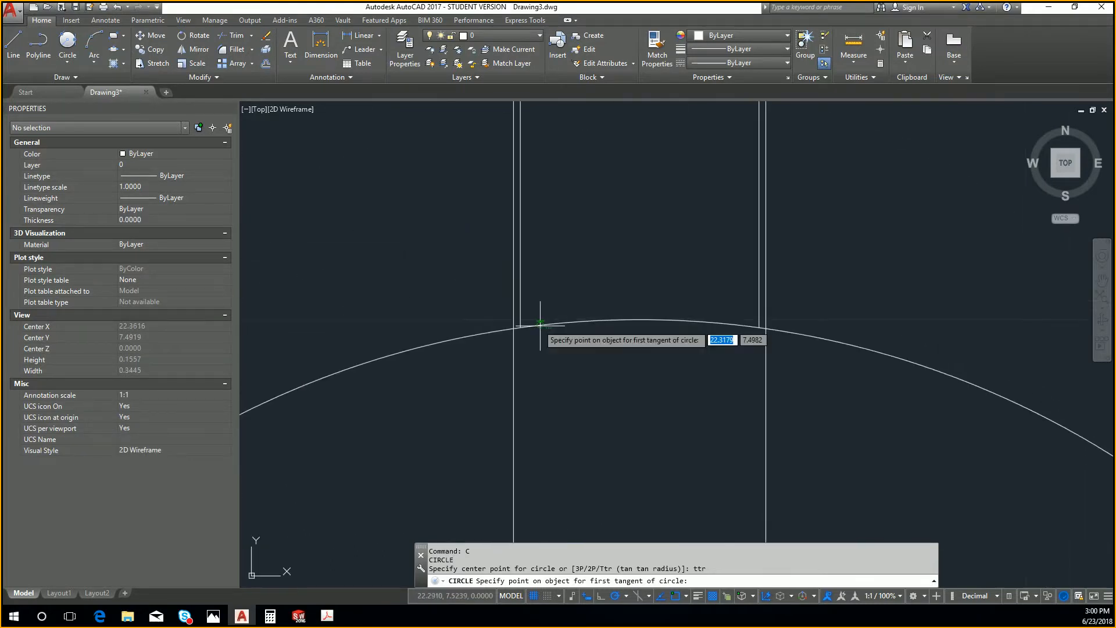
{"action": "middle_click_drag", "start_coordinate": [547, 255], "coordinate": [573, 312]}
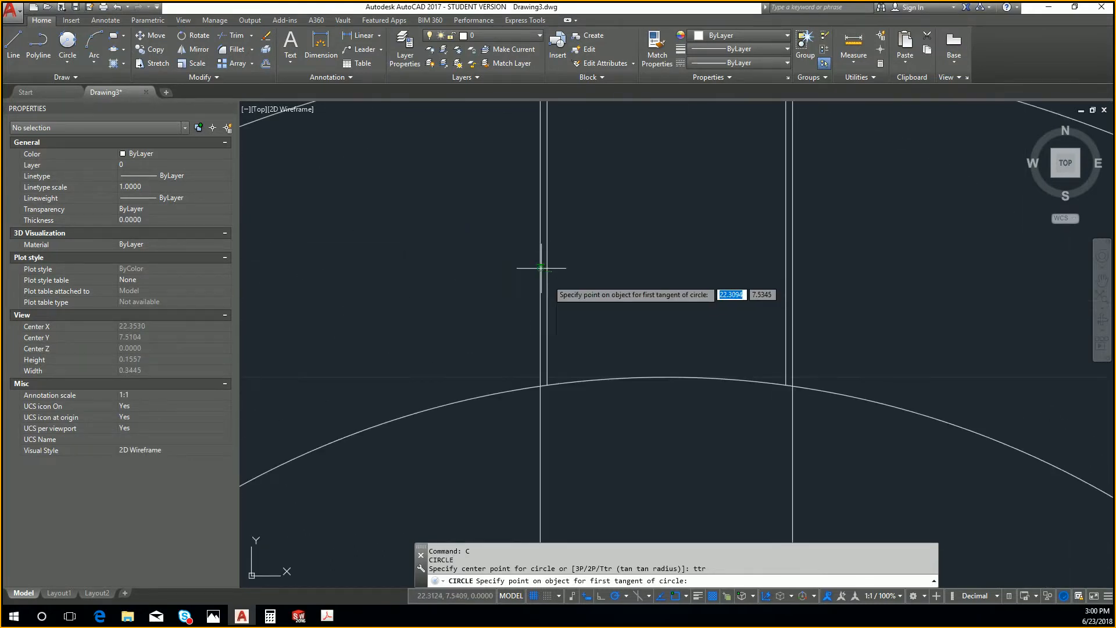
{"action": "left_click", "coordinate": [541, 239]}
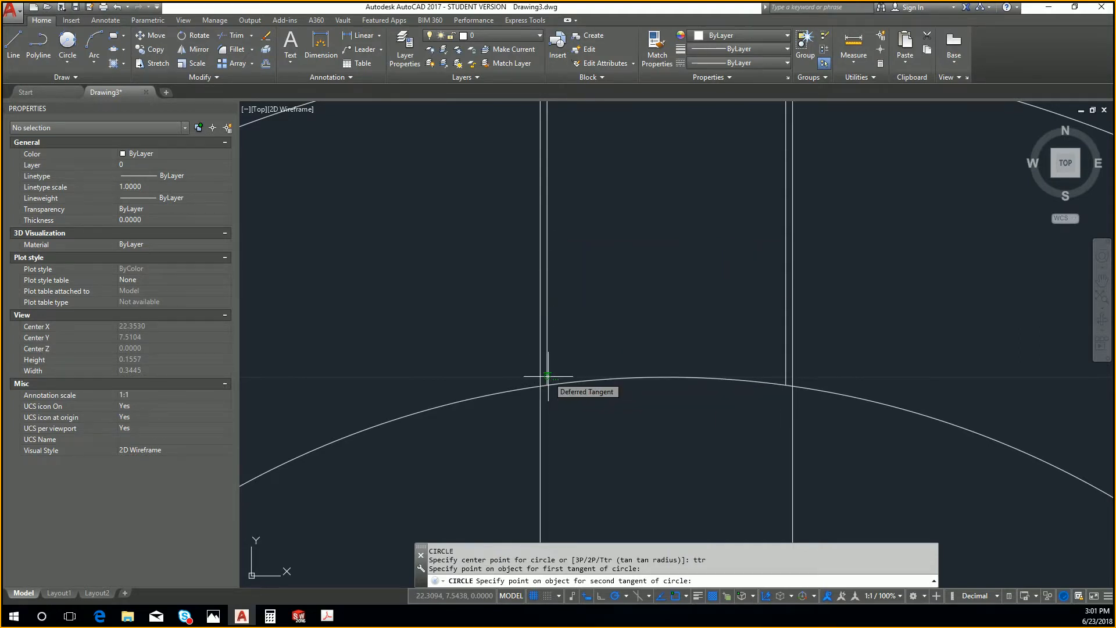
{"action": "left_click", "coordinate": [548, 376]}
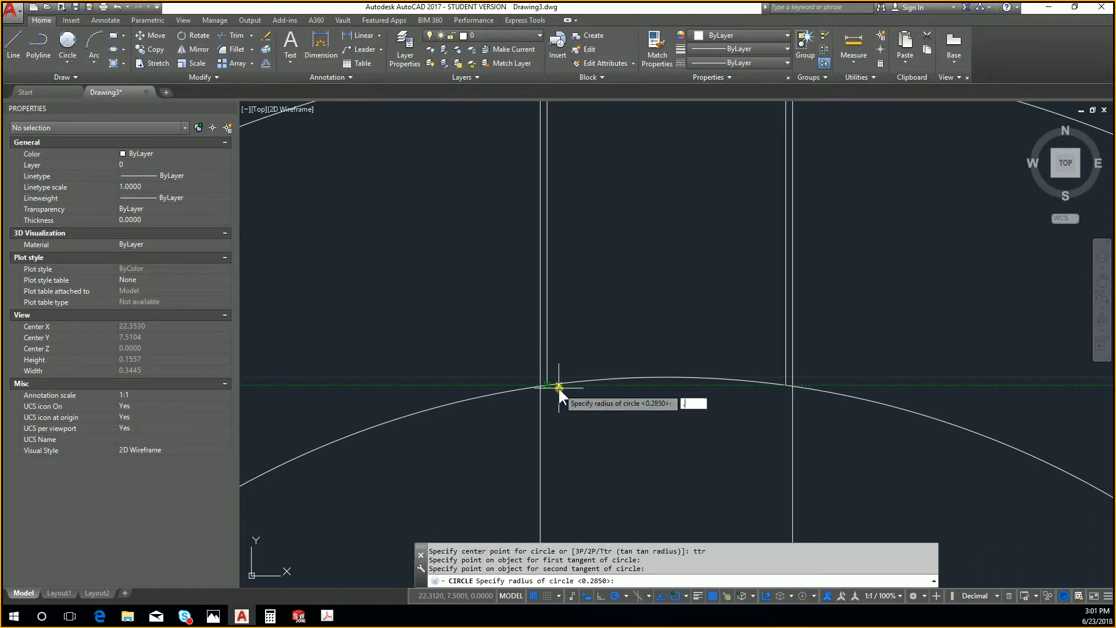
{"action": "key", "text": "Return"}
{"action": "key", "text": "Return"}
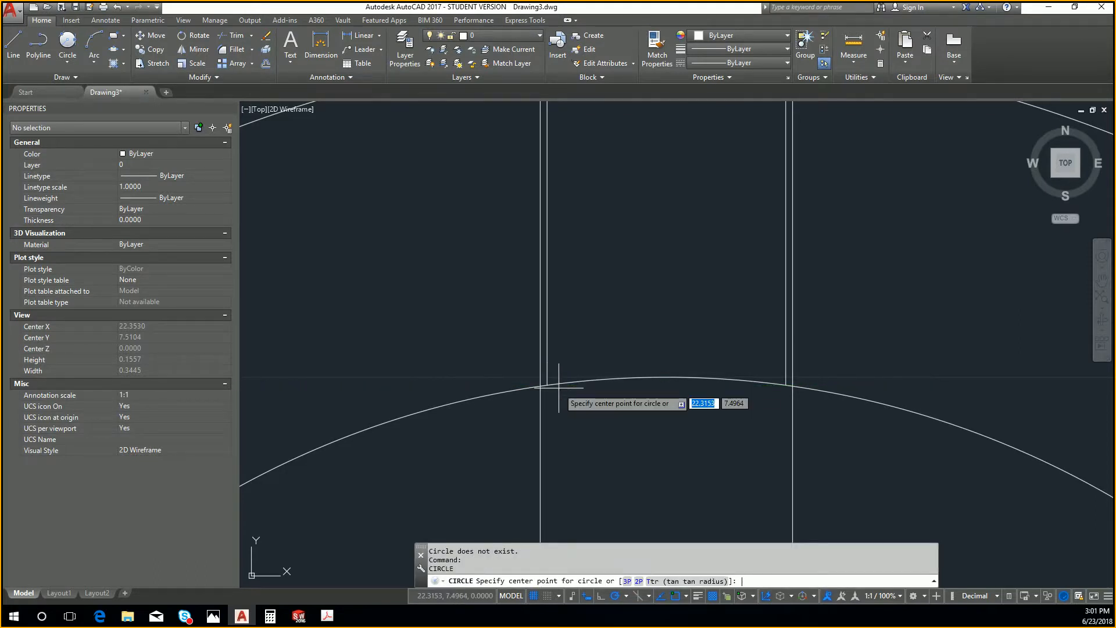
{"action": "scroll", "coordinate": [619, 379], "scroll_direction": "down", "scroll_amount": 3}
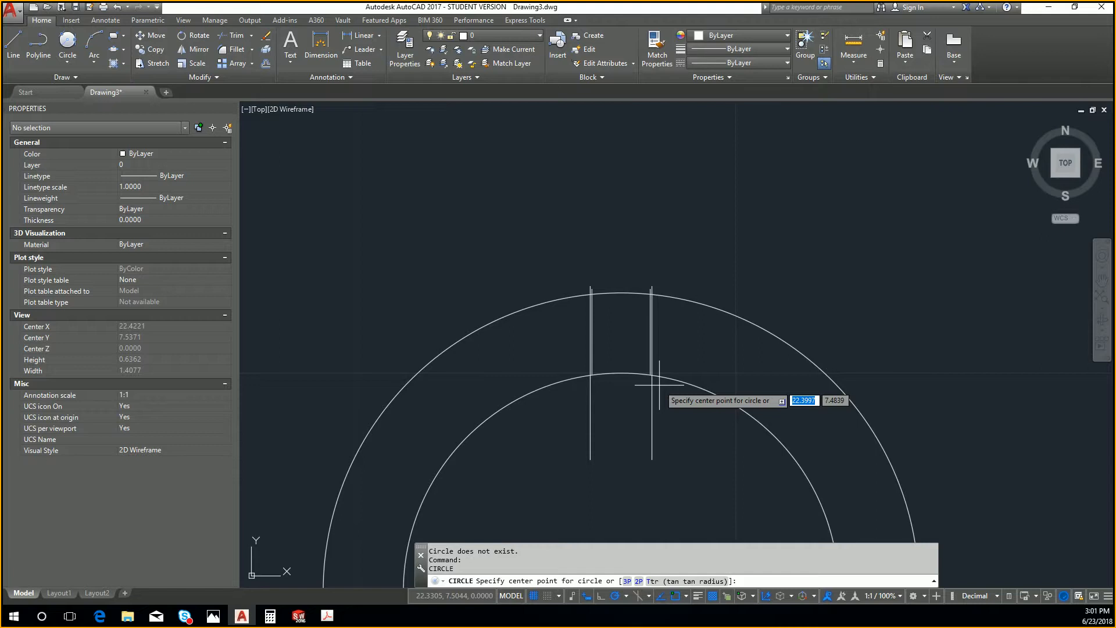
{"action": "scroll", "coordinate": [656, 383], "scroll_direction": "up", "scroll_amount": 4}
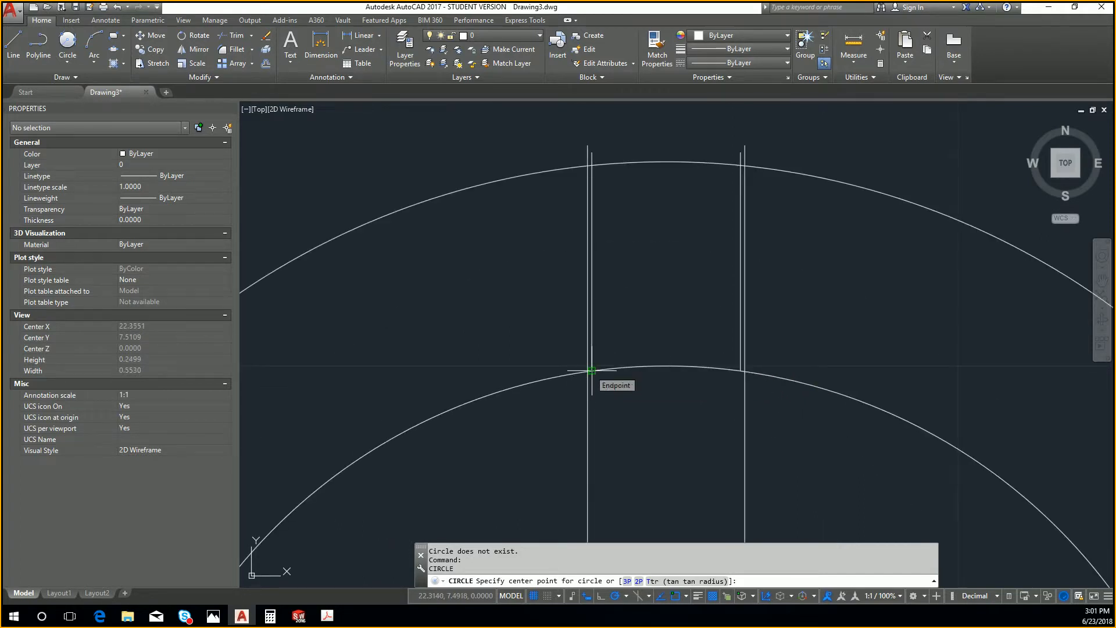
{"action": "left_click", "coordinate": [866, 261]}
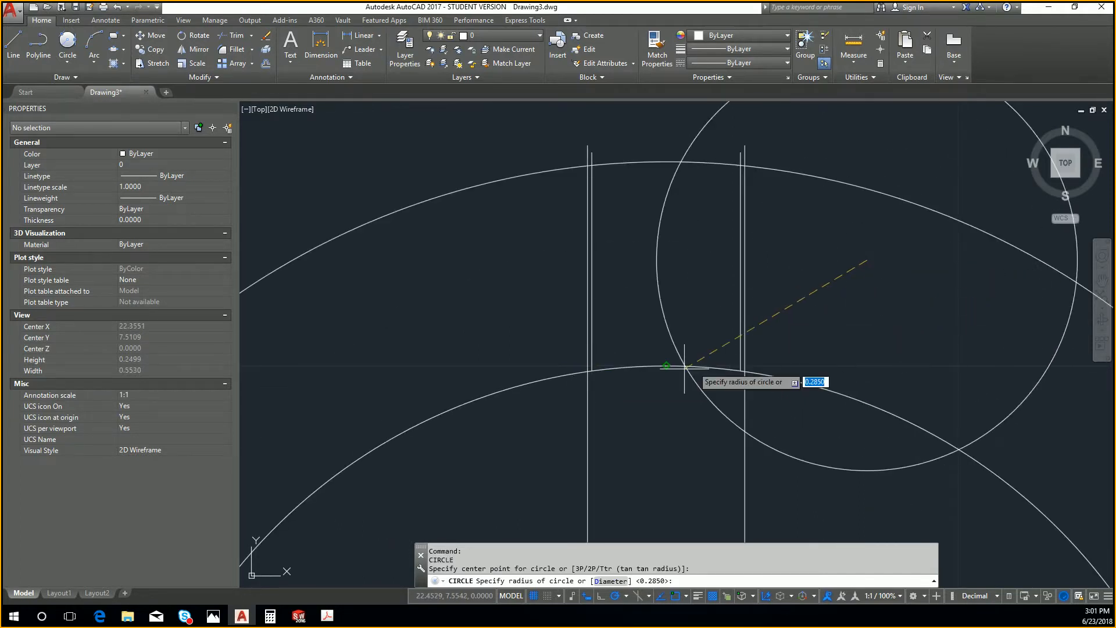
{"action": "key", "text": "Escape"}
{"action": "key", "text": "Escape"}
{"action": "key", "text": "Escape"}
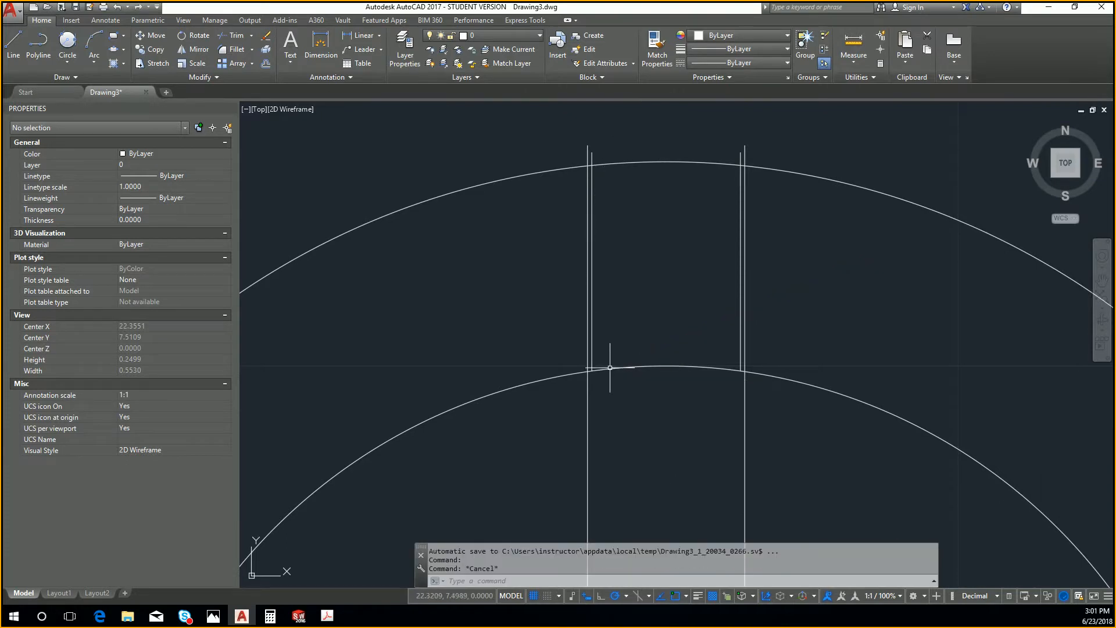
Try to draw a tangent-tangent-radius circle of radius .24 from the left outer width line and the adjacent inner line's lower end
{"action": "type", "text": "c"}
{"action": "key", "text": "Return"}
{"action": "type", "text": "ttr"}
{"action": "key", "text": "Return"}
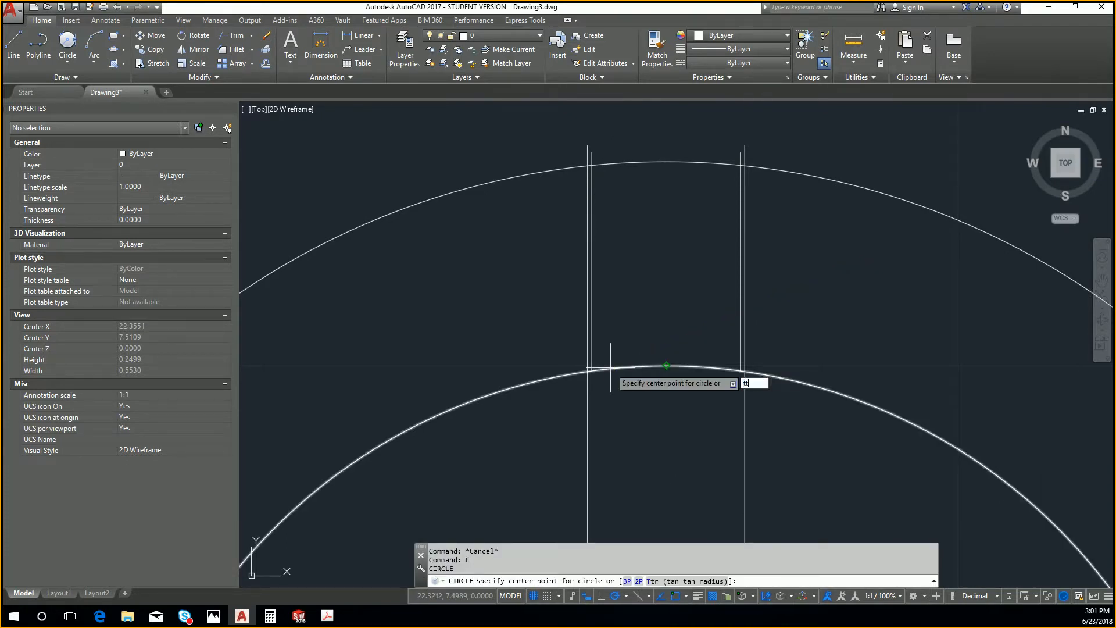
{"action": "scroll", "coordinate": [651, 337], "scroll_direction": "up", "scroll_amount": 2}
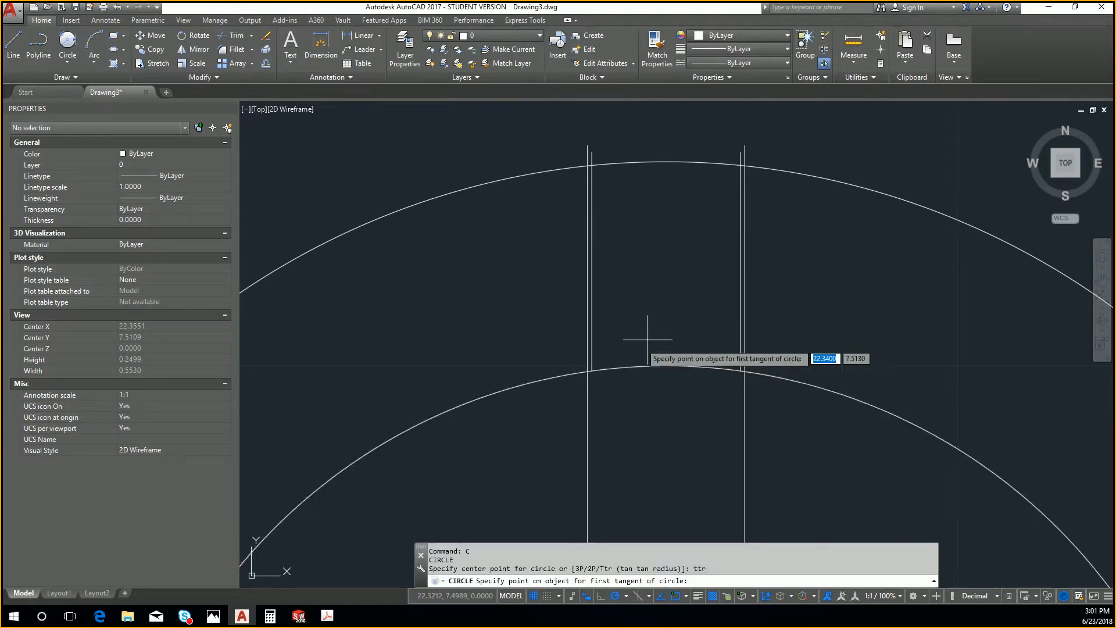
{"action": "left_click", "coordinate": [550, 303]}
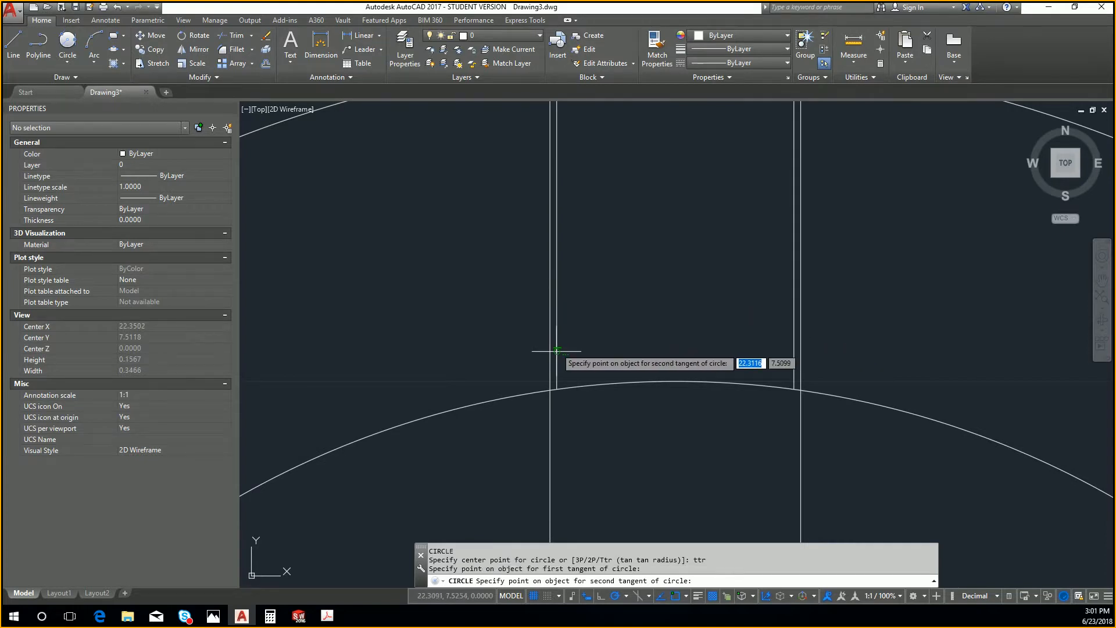
{"action": "left_click", "coordinate": [566, 372]}
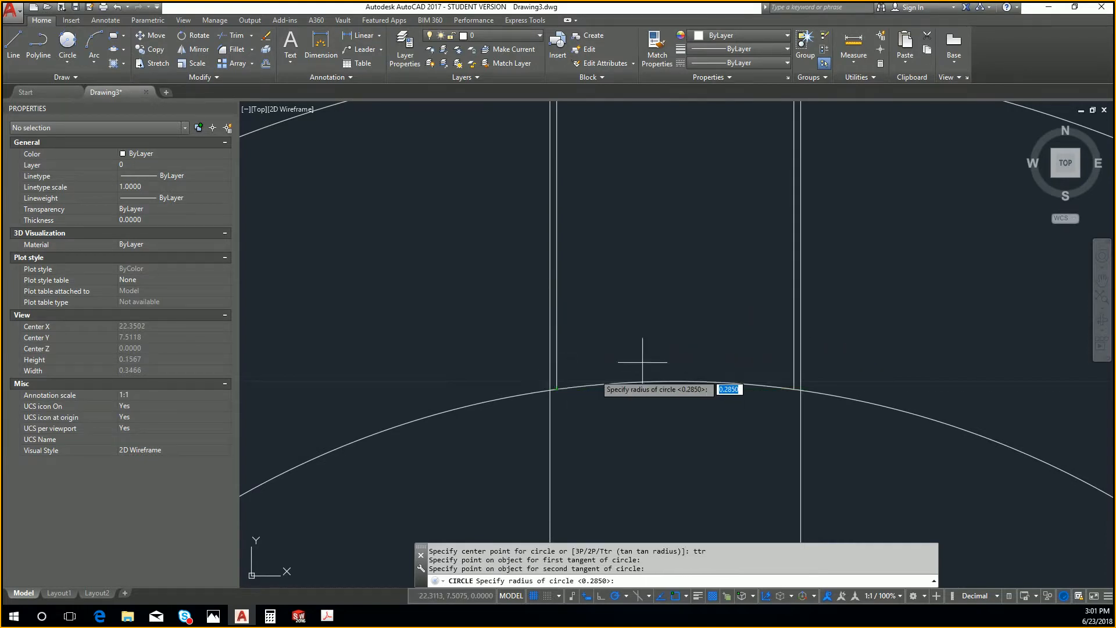
{"action": "type", "text": ".24"}
{"action": "key", "text": "Return"}
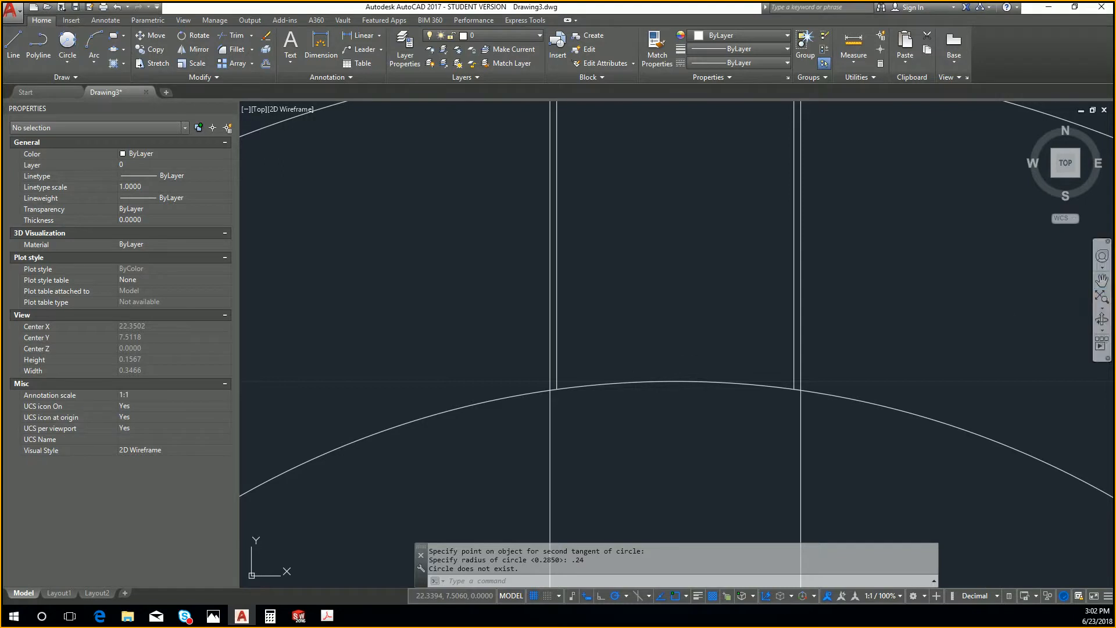
{"action": "key", "text": "Escape"}
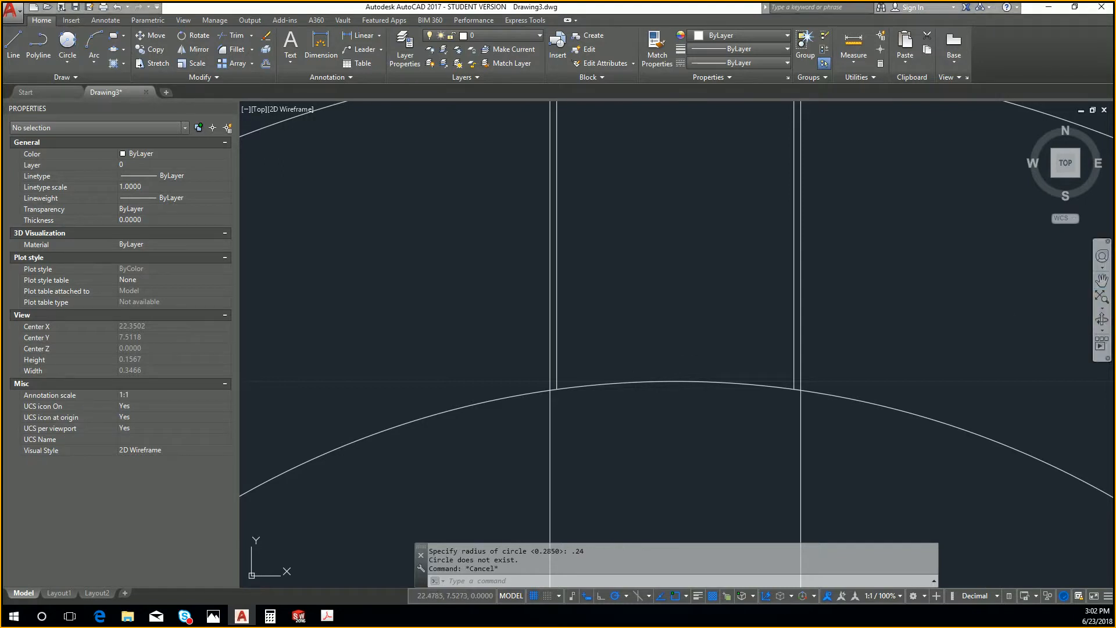
Examine the tooth-tip width dimension in Detail C of the SOLIDWORKS drawing, then return to the AutoCAD drawing
{"action": "key", "text": "super+d"}
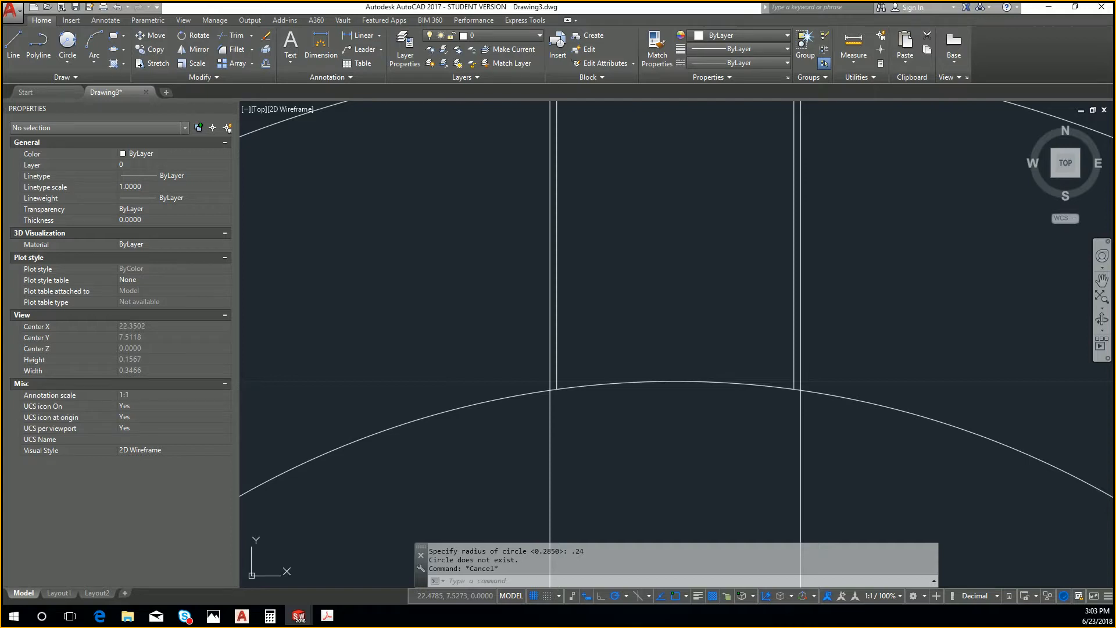
{"action": "mouse_move", "coordinate": [1115, 26]}
{"action": "left_mouse_down"}
{"action": "mouse_move", "coordinate": [335, 158]}
{"action": "mouse_move", "coordinate": [294, 7]}
{"action": "mouse_move", "coordinate": [332, 13]}
{"action": "left_mouse_up"}
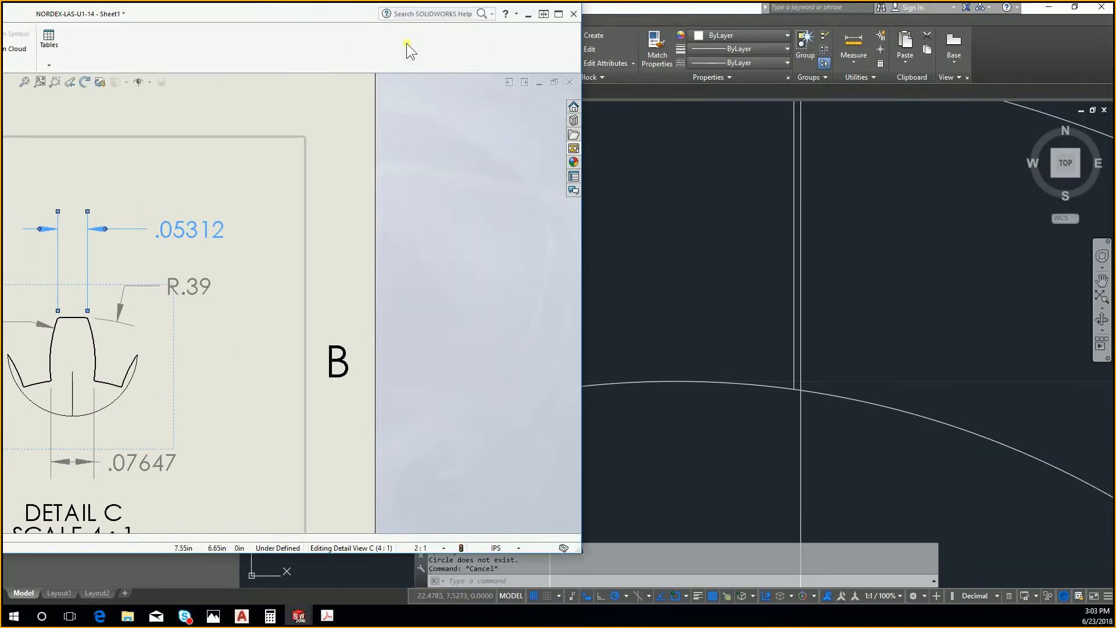
{"action": "double_click", "coordinate": [361, 13]}
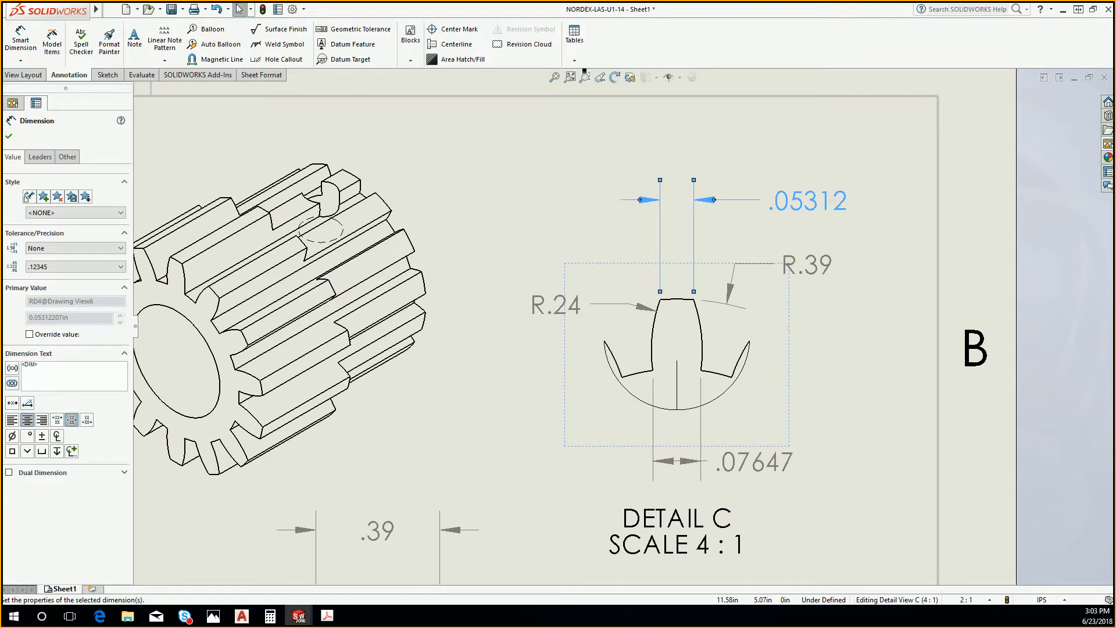
{"action": "double_click", "coordinate": [841, 9]}
{"action": "left_click_drag", "start_coordinate": [841, 8], "coordinate": [1115, 16]}
{"action": "left_click", "coordinate": [1015, 314]}
Draw a vertical line about 0.065 long in the empty space just above the outer circle's top
{"action": "scroll", "coordinate": [755, 263], "scroll_direction": "down", "scroll_amount": 5}
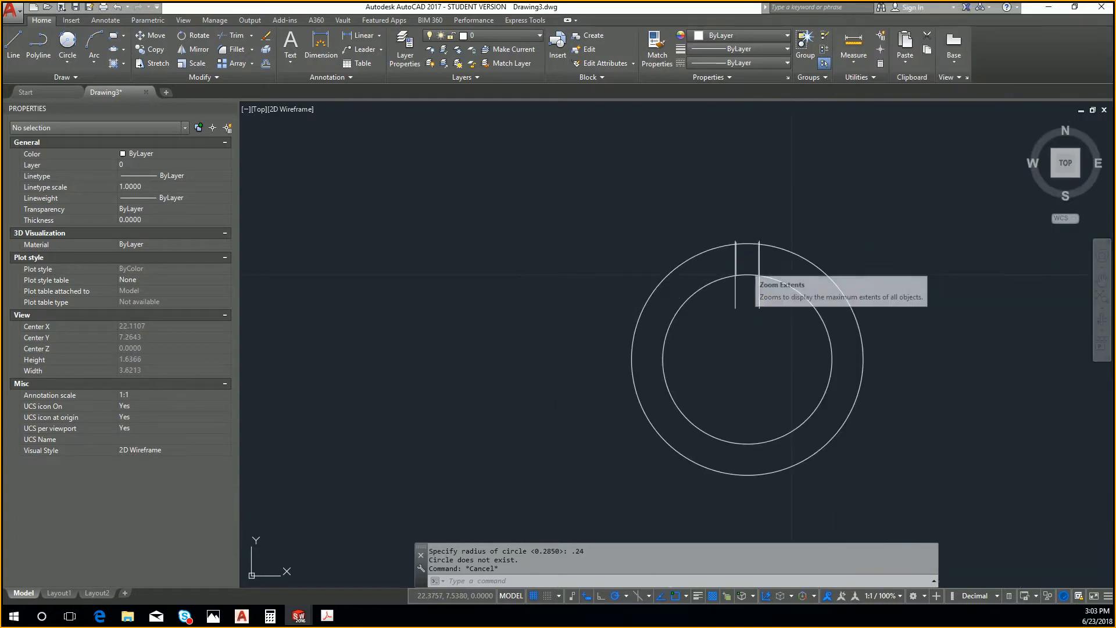
{"action": "key", "text": "Escape"}
{"action": "key", "text": "Escape"}
{"action": "scroll", "coordinate": [731, 204], "scroll_direction": "up", "scroll_amount": 4}
{"action": "type", "text": "L"}
{"action": "key", "text": "Return"}
{"action": "left_click", "coordinate": [739, 247]}
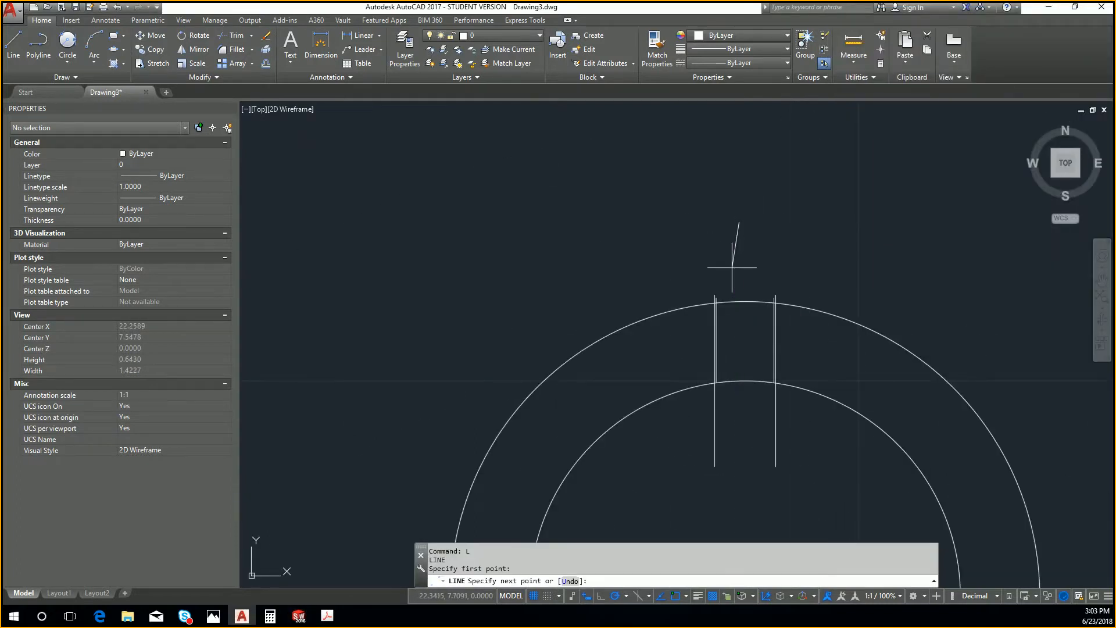
{"action": "left_click", "coordinate": [739, 272]}
{"action": "key", "text": "Escape"}
Offset the short vertical line by .05312 to its right side
{"action": "left_click", "coordinate": [755, 259]}
{"action": "left_click", "coordinate": [727, 235]}
{"action": "type", "text": "offset"}
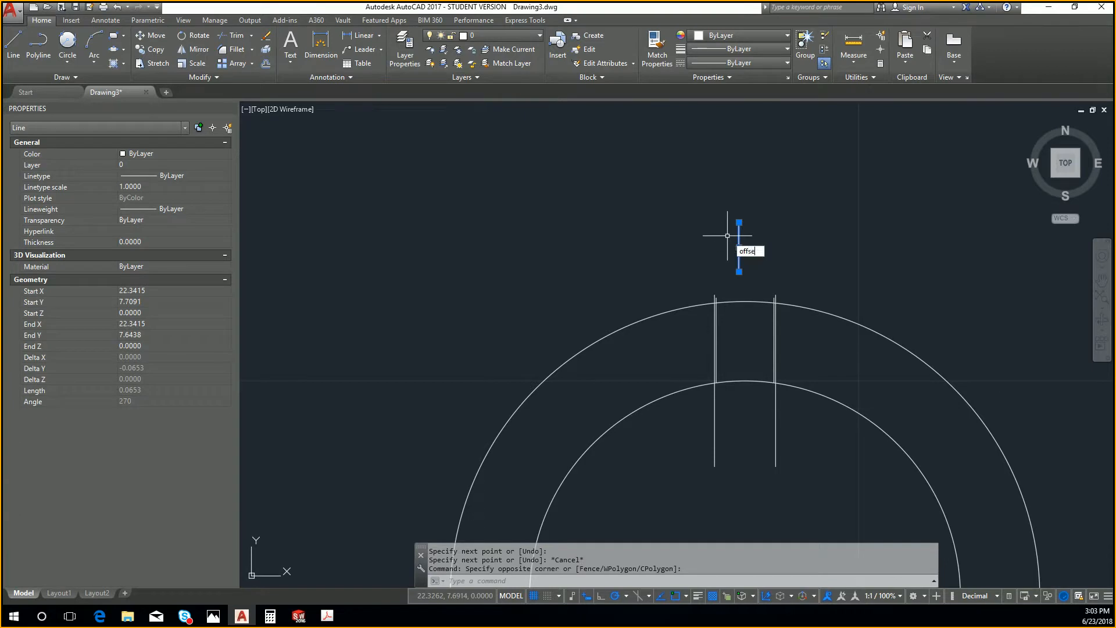
{"action": "key", "text": "Return"}
{"action": "type", "text": ".05"}
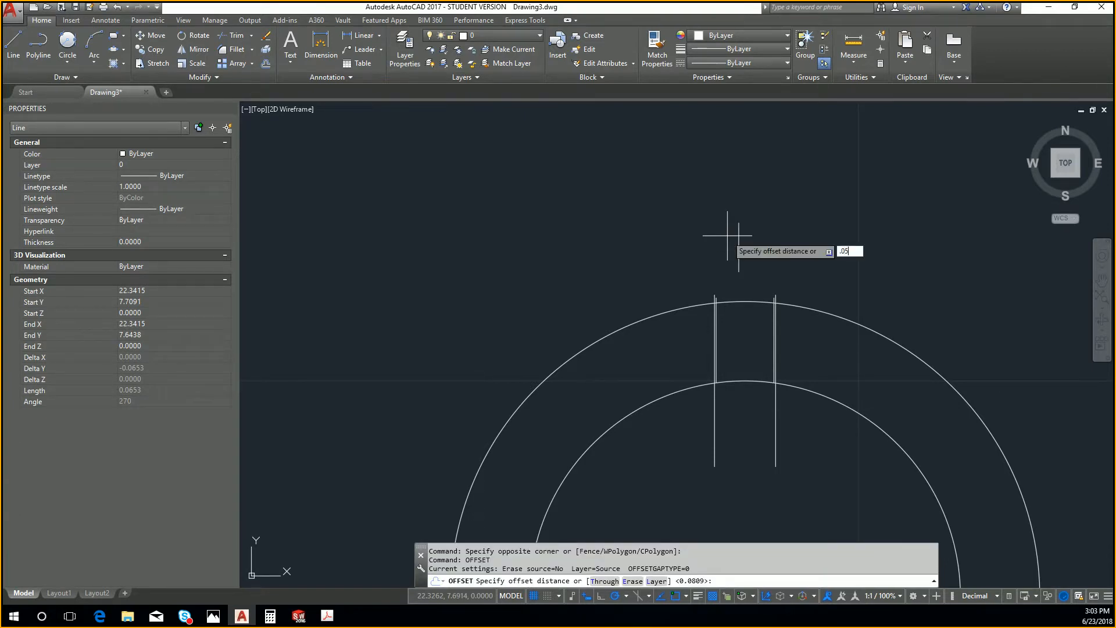
{"action": "type", "text": "312"}
{"action": "key", "text": "Return"}
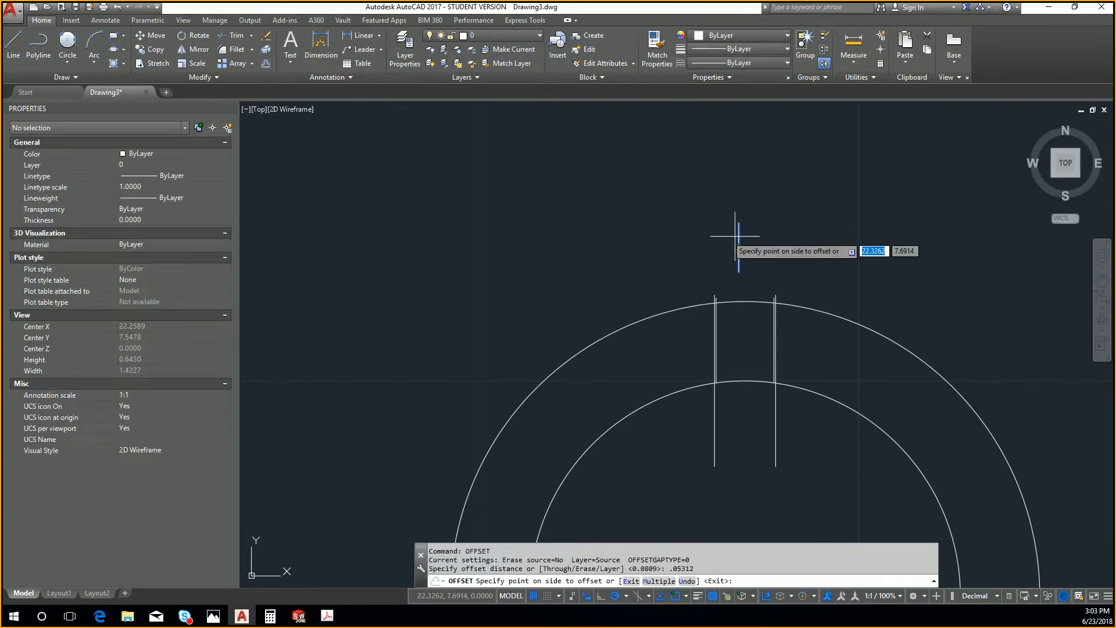
{"action": "left_click", "coordinate": [764, 248]}
{"action": "key", "text": "Escape"}
Move both .05312-spaced lines from the point midway between their upper endpoints to the top quadrant of the outer circle
{"action": "left_click_drag", "start_coordinate": [802, 250], "coordinate": [688, 220]}
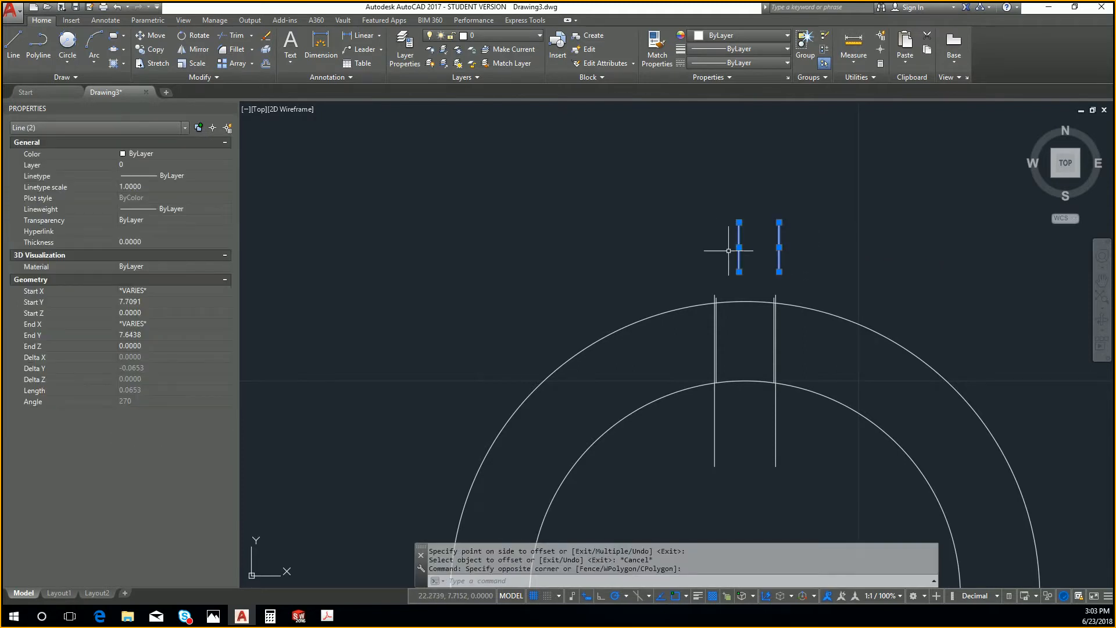
{"action": "type", "text": "m"}
{"action": "key", "text": "Return"}
{"action": "scroll", "coordinate": [771, 207], "scroll_direction": "up", "scroll_amount": 4}
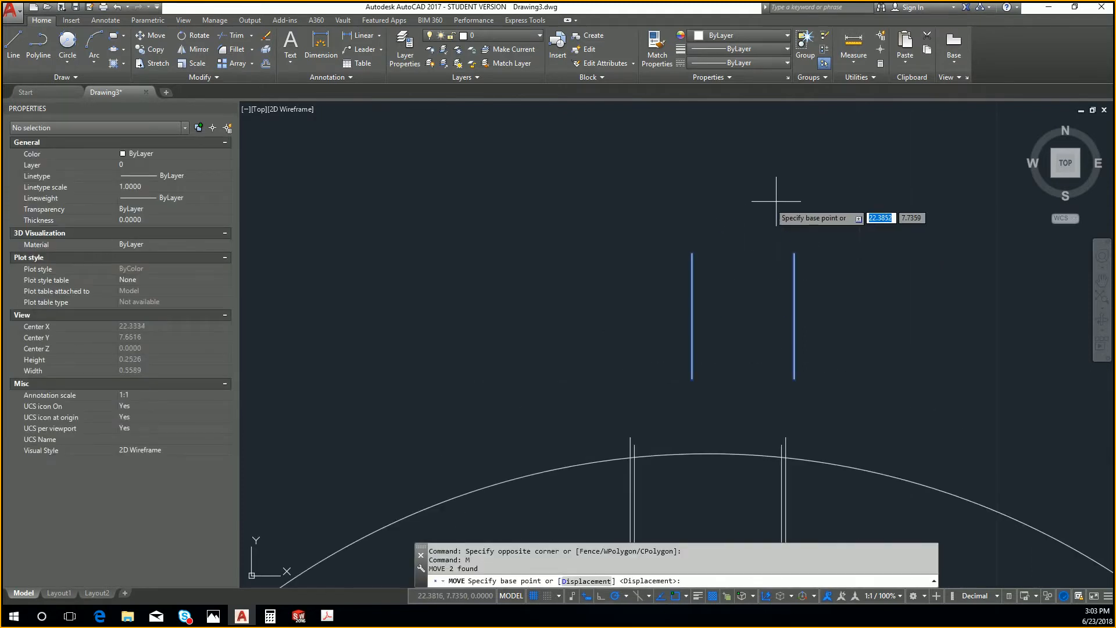
{"action": "right_click", "coordinate": [752, 289], "text": "shift"}
{"action": "left_click", "coordinate": [802, 321]}
{"action": "left_click", "coordinate": [692, 253]}
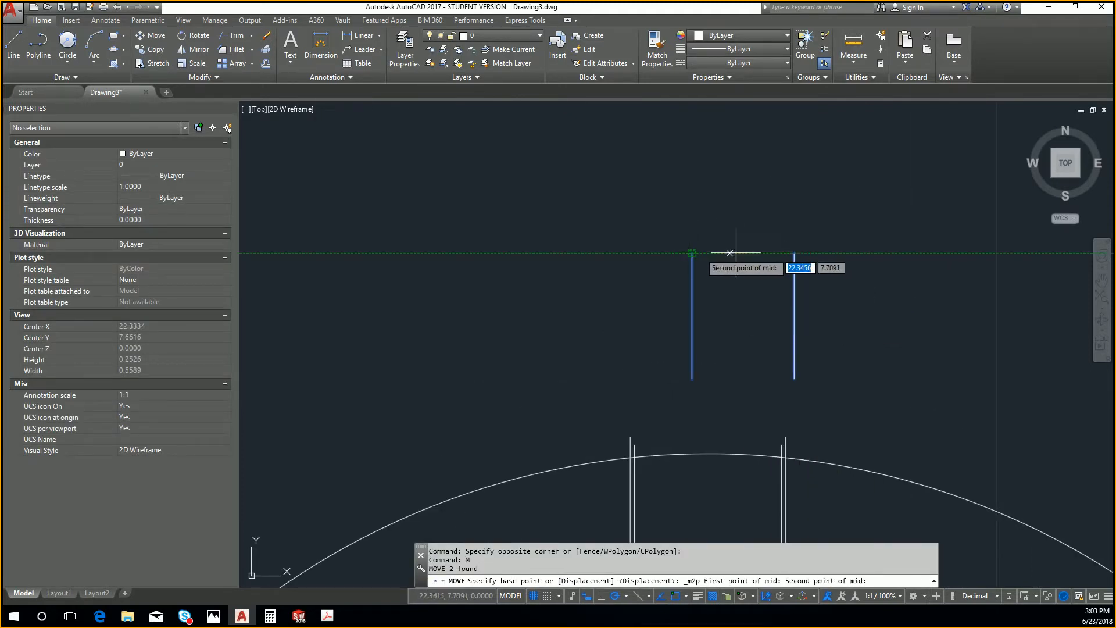
{"action": "left_click", "coordinate": [795, 254]}
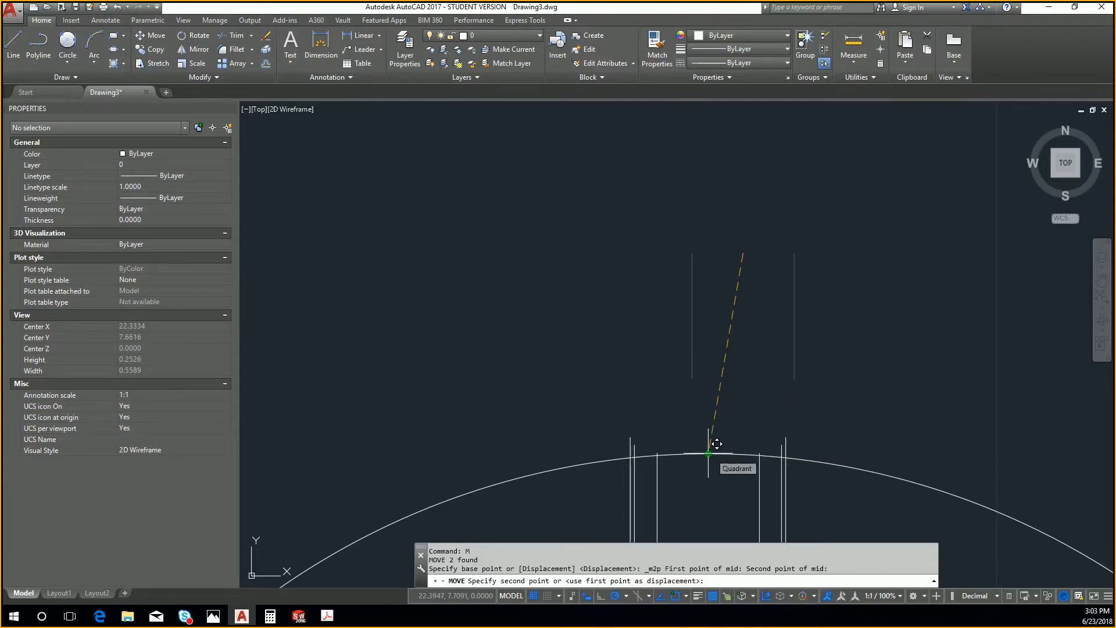
{"action": "left_click", "coordinate": [717, 443]}
{"action": "middle_click_drag", "start_coordinate": [721, 434], "coordinate": [753, 304]}
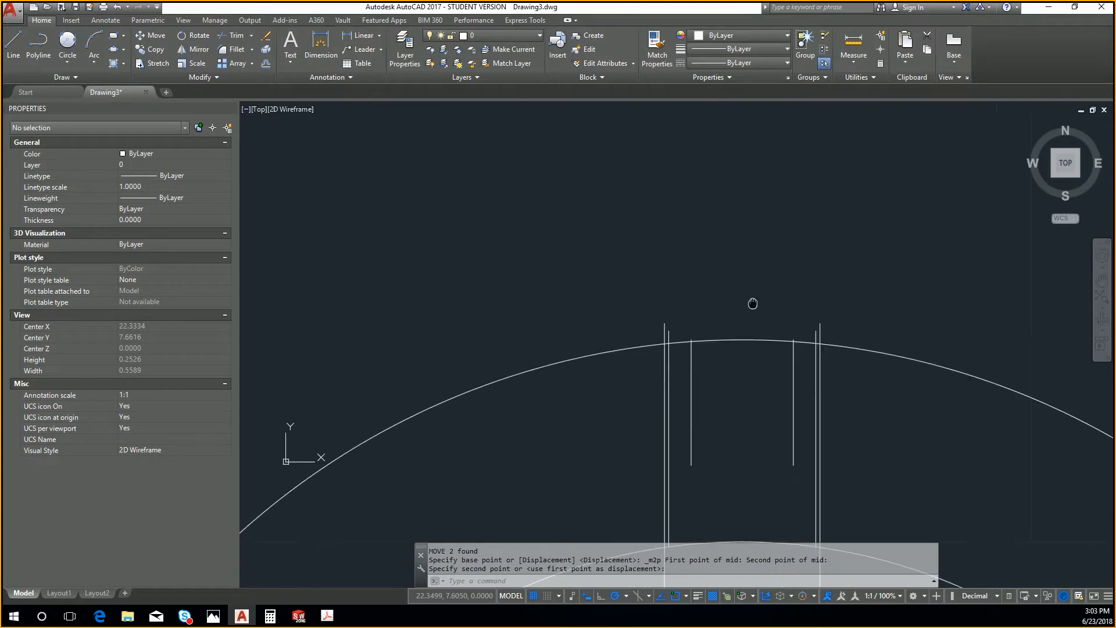
{"action": "middle_click_drag", "start_coordinate": [769, 364], "coordinate": [753, 307]}
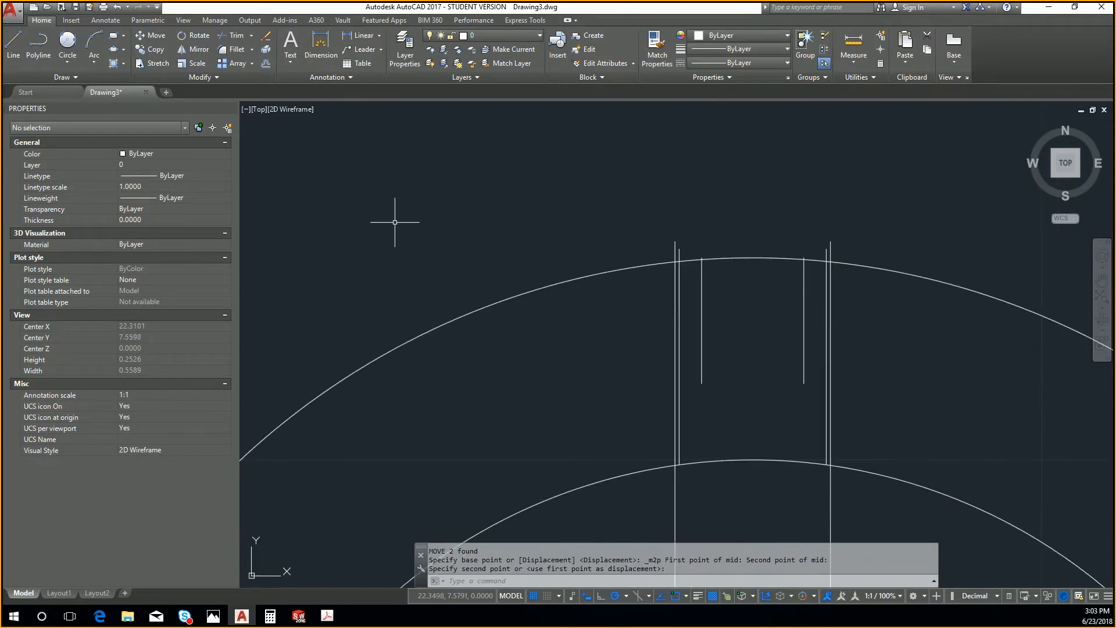
Draw a start-end-radius arc of radius .24 from the left tip-width line on the outer circle to the left inner width line on the inner circle
{"action": "left_click", "coordinate": [94, 61]}
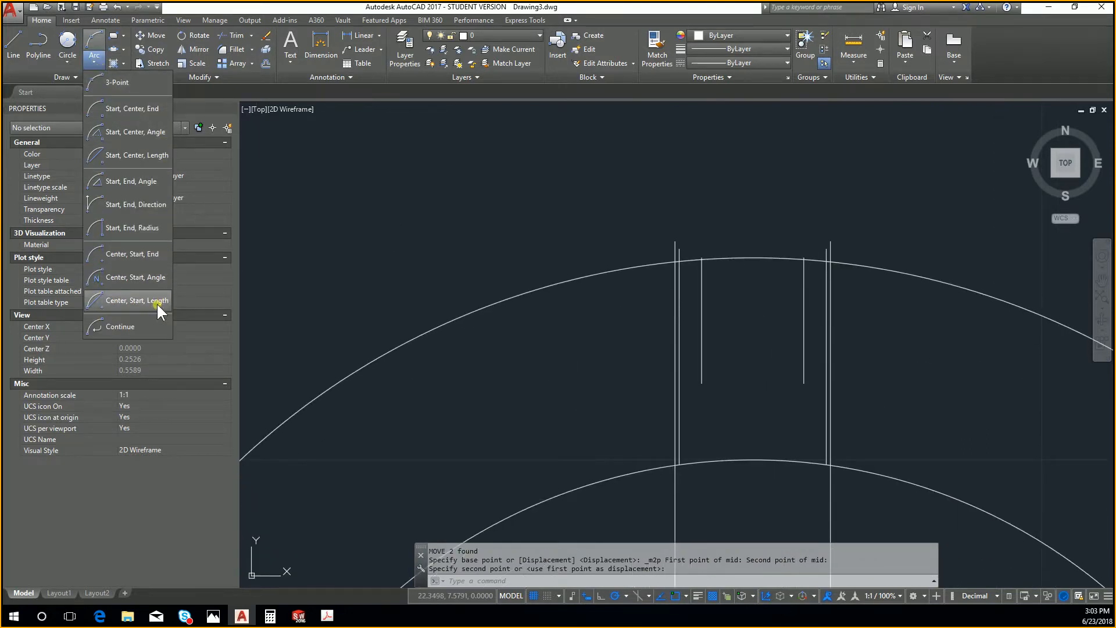
{"action": "left_click", "coordinate": [139, 228]}
{"action": "middle_click_drag", "start_coordinate": [709, 302], "coordinate": [714, 255]}
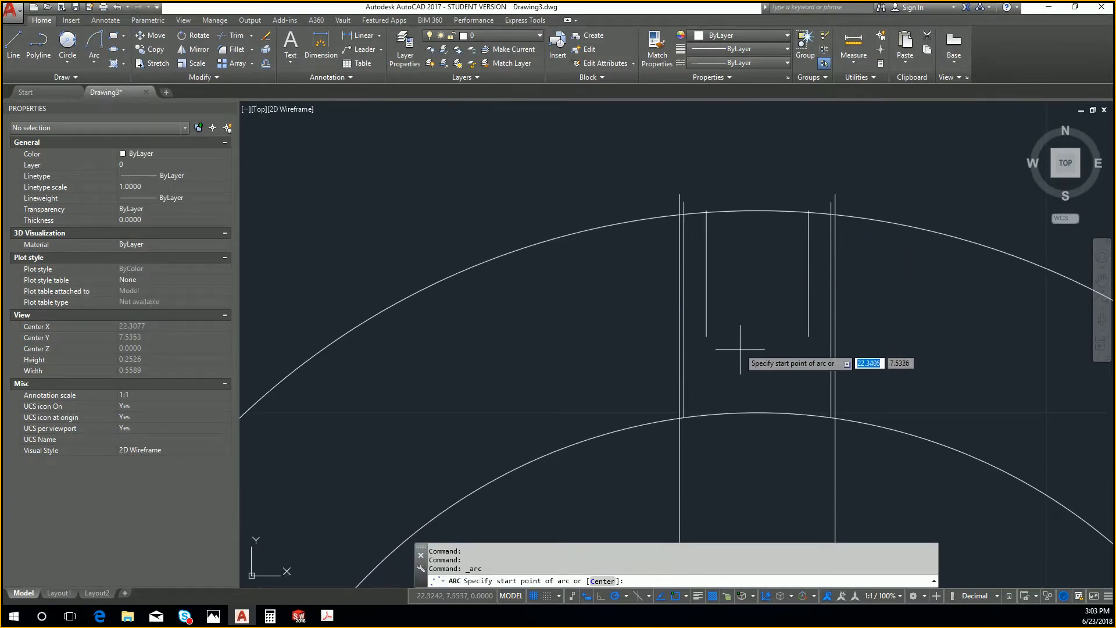
{"action": "scroll", "coordinate": [735, 241], "scroll_direction": "up", "scroll_amount": 8}
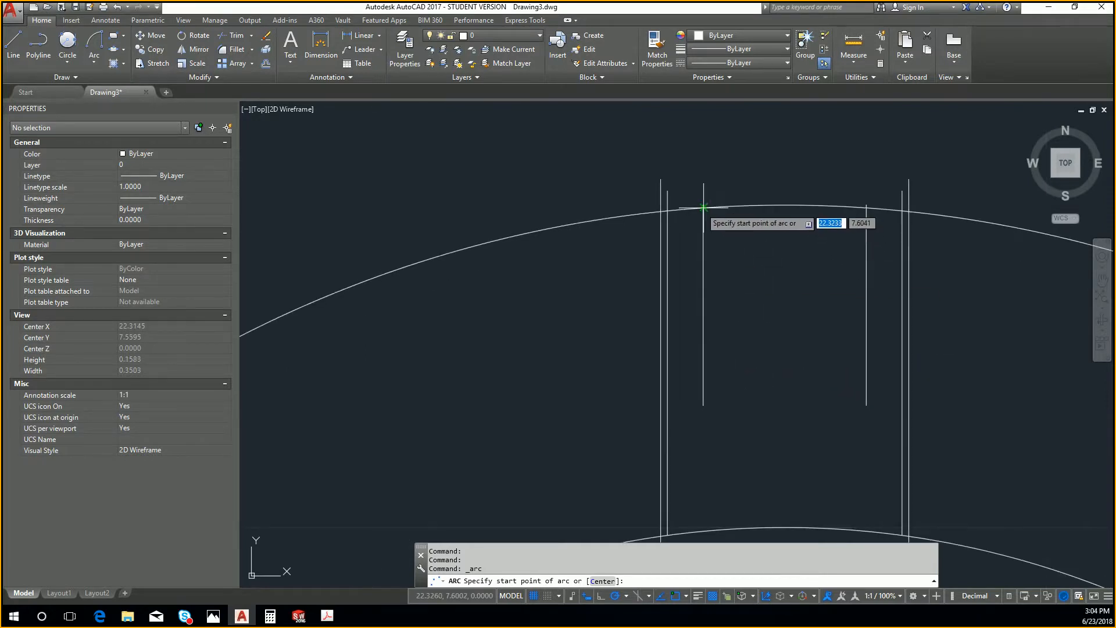
{"action": "left_click", "coordinate": [710, 209]}
{"action": "scroll", "coordinate": [692, 253], "scroll_direction": "down", "scroll_amount": 15}
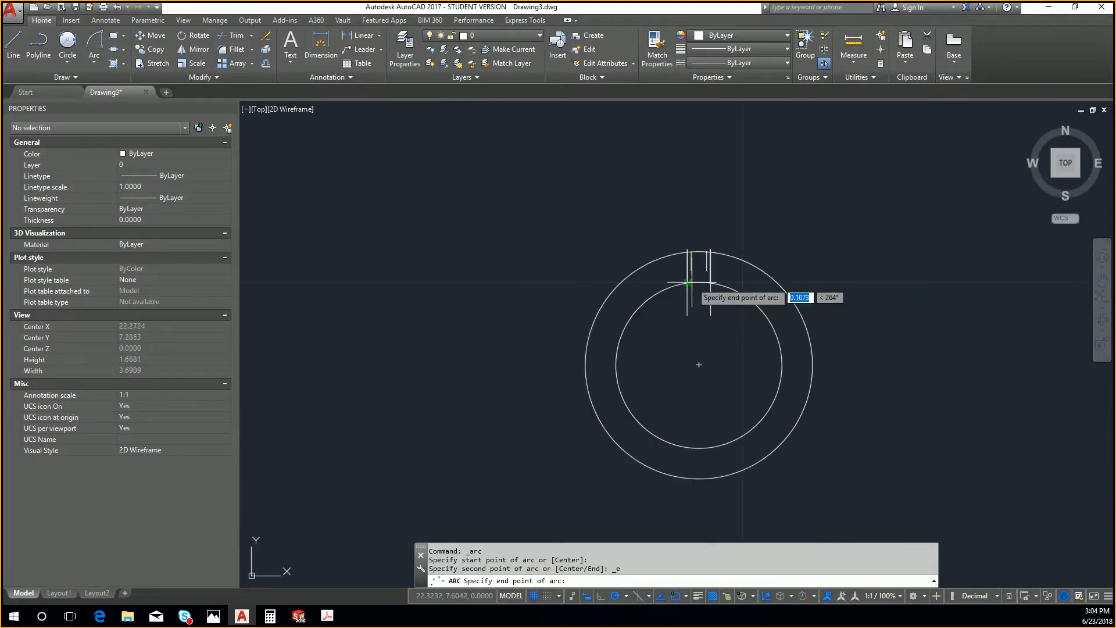
{"action": "scroll", "coordinate": [694, 262], "scroll_direction": "up", "scroll_amount": 9}
{"action": "middle_click_drag", "start_coordinate": [683, 379], "coordinate": [700, 237]}
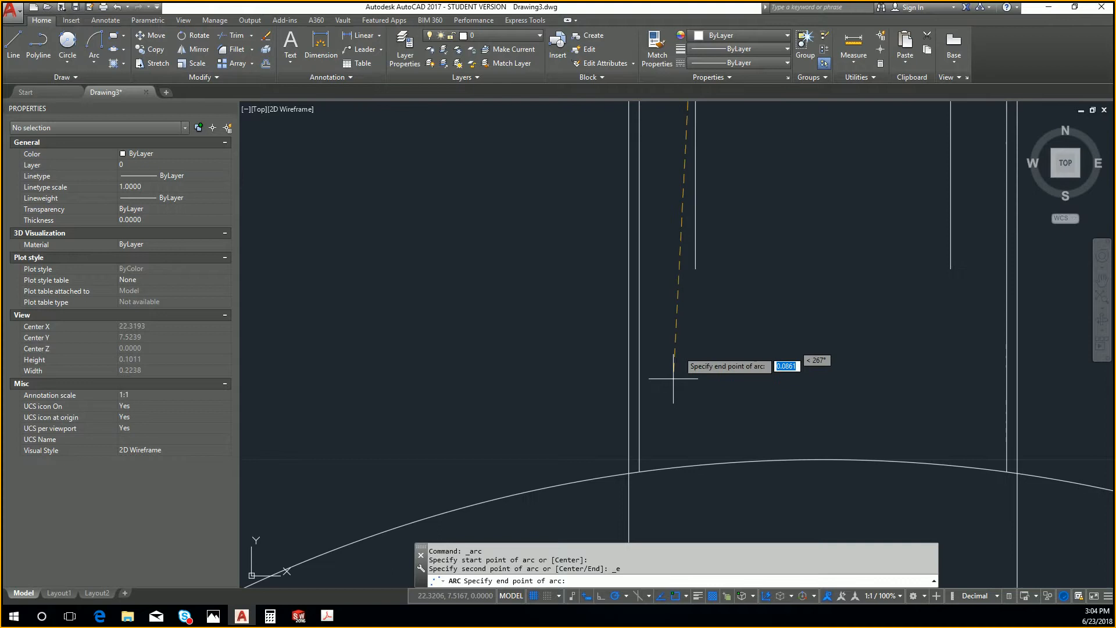
{"action": "left_click", "coordinate": [640, 472]}
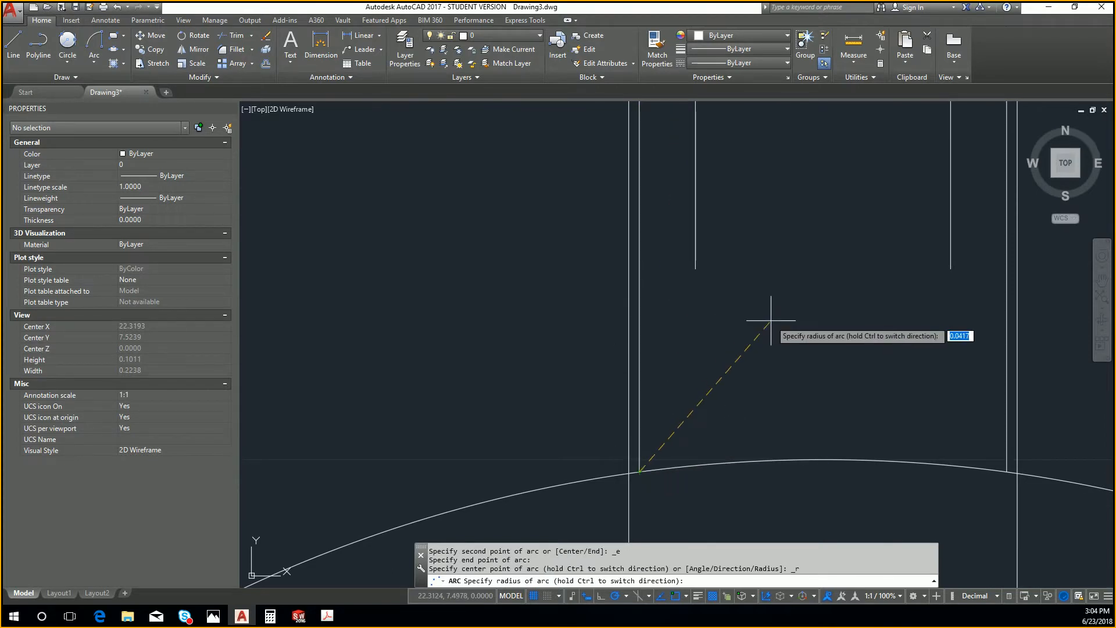
{"action": "type", "text": ".24"}
{"action": "key", "text": "Return"}
{"action": "scroll", "coordinate": [749, 308], "scroll_direction": "down", "scroll_amount": 4}
{"action": "key", "text": "Escape"}
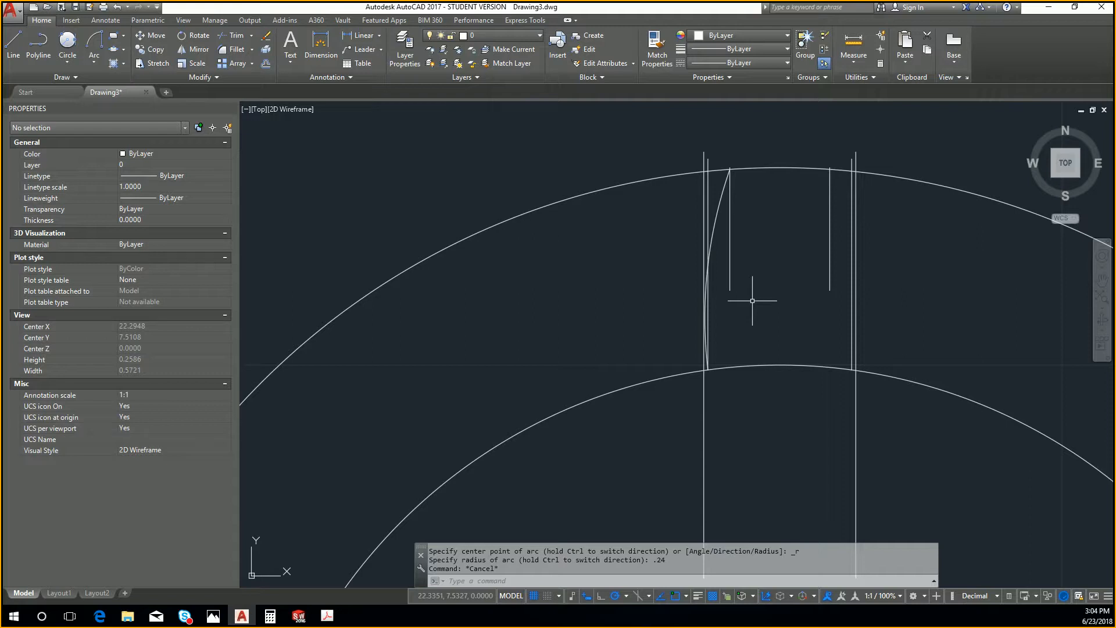
{"action": "scroll", "coordinate": [752, 301], "scroll_direction": "down", "scroll_amount": 5}
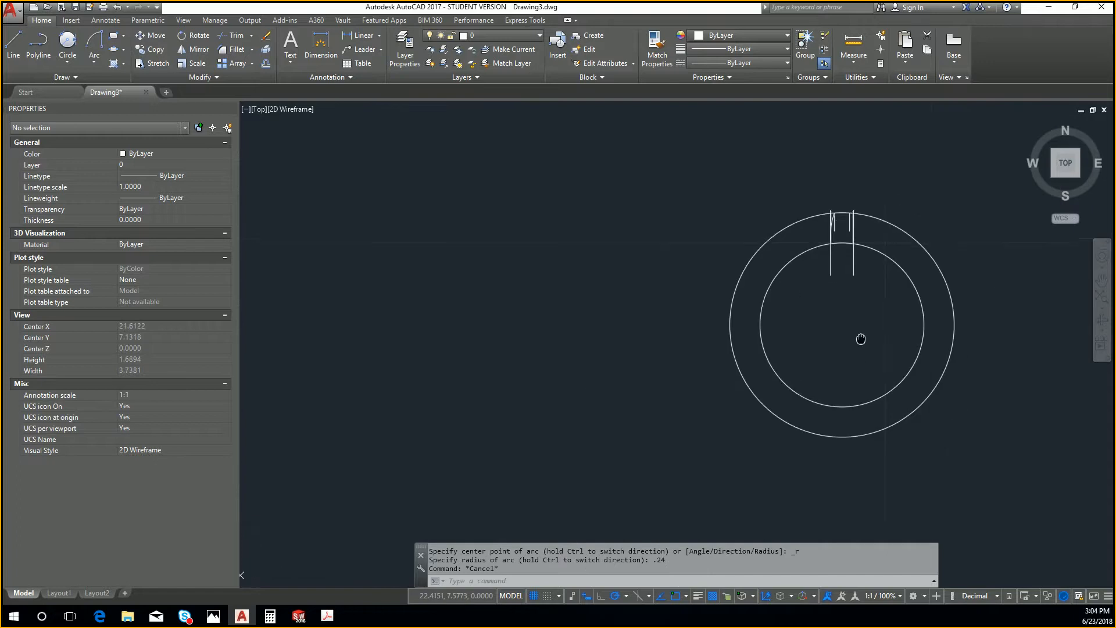
{"action": "scroll", "coordinate": [859, 337], "scroll_direction": "up", "scroll_amount": 3}
{"action": "key", "text": "Escape"}
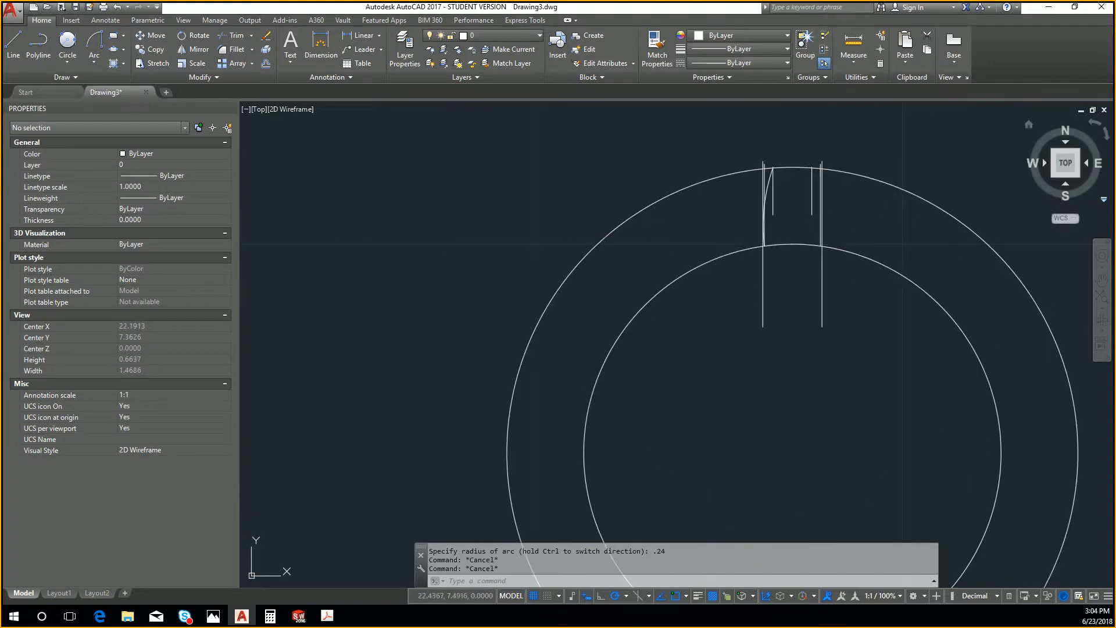
{"action": "key", "text": "alt+Tab"}
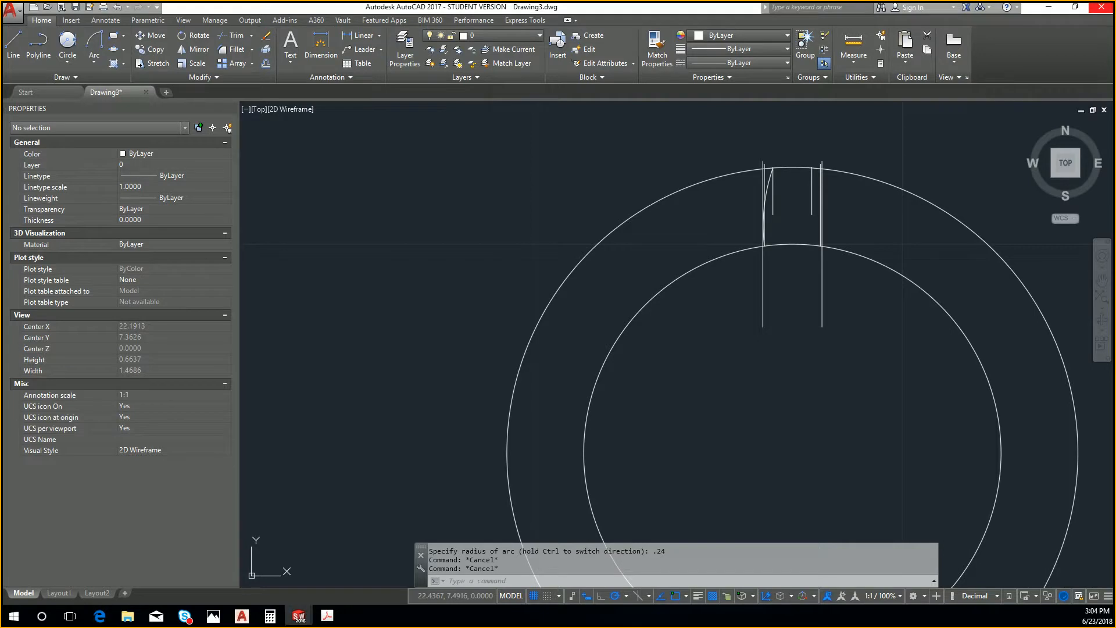
{"action": "scroll", "coordinate": [762, 191], "scroll_direction": "up", "scroll_amount": 5}
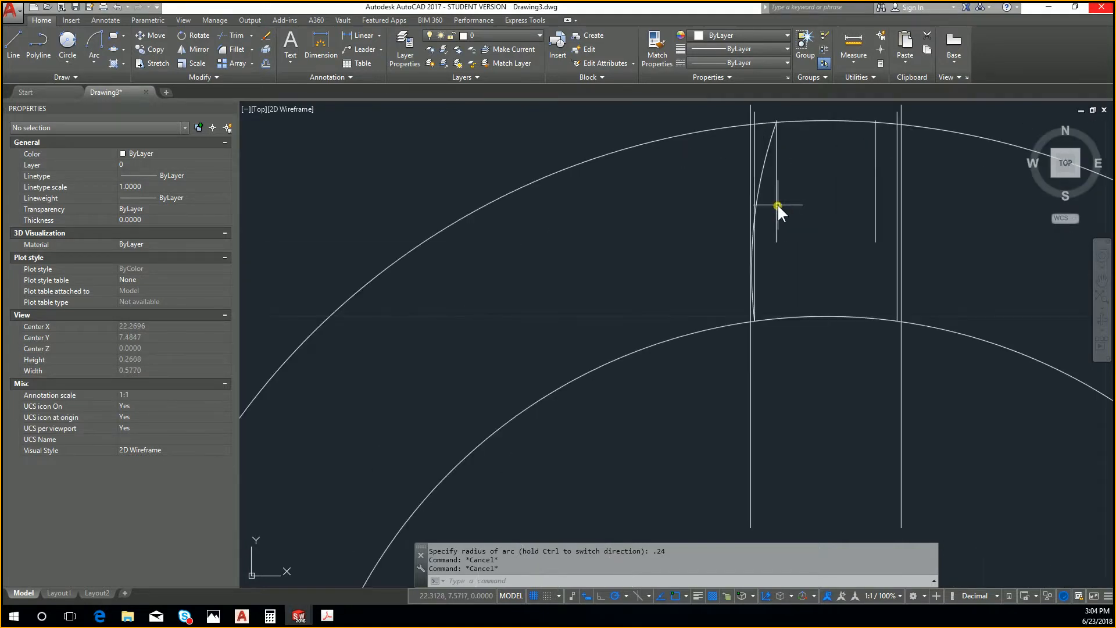
{"action": "middle_click_drag", "start_coordinate": [750, 209], "coordinate": [725, 292]}
{"action": "left_click", "coordinate": [783, 209]}
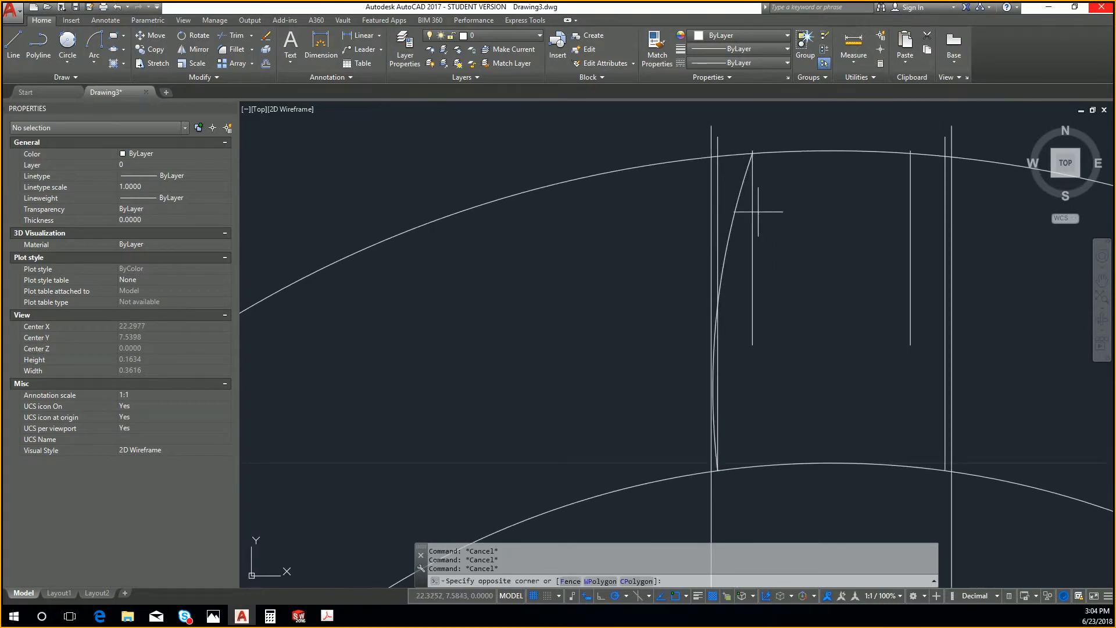
{"action": "left_click", "coordinate": [744, 211]}
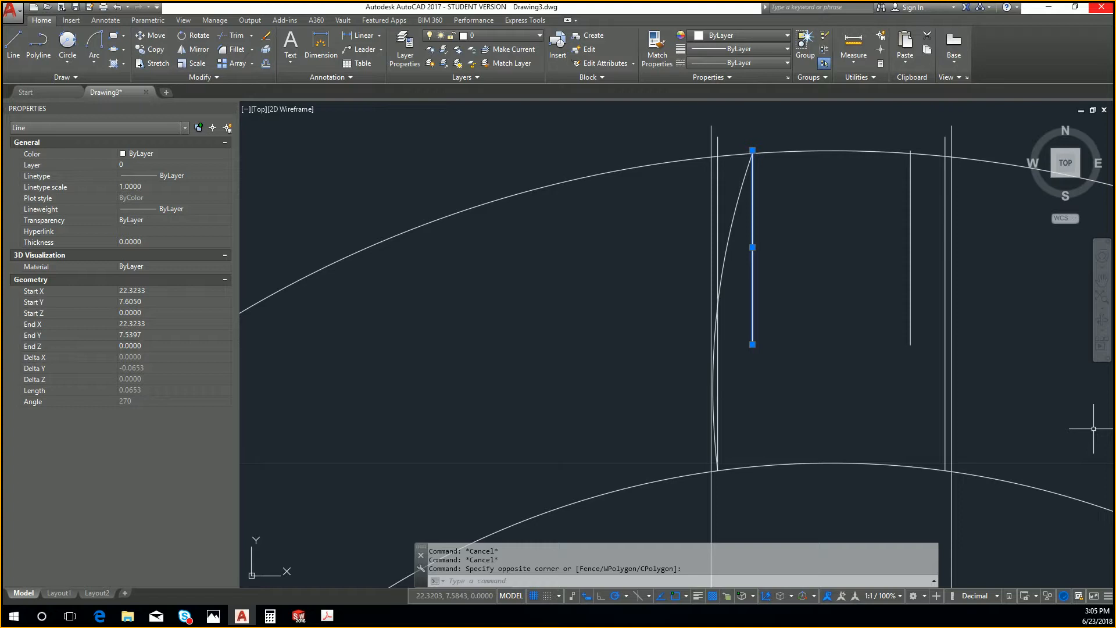
{"action": "scroll", "coordinate": [925, 326], "scroll_direction": "down", "scroll_amount": 2}
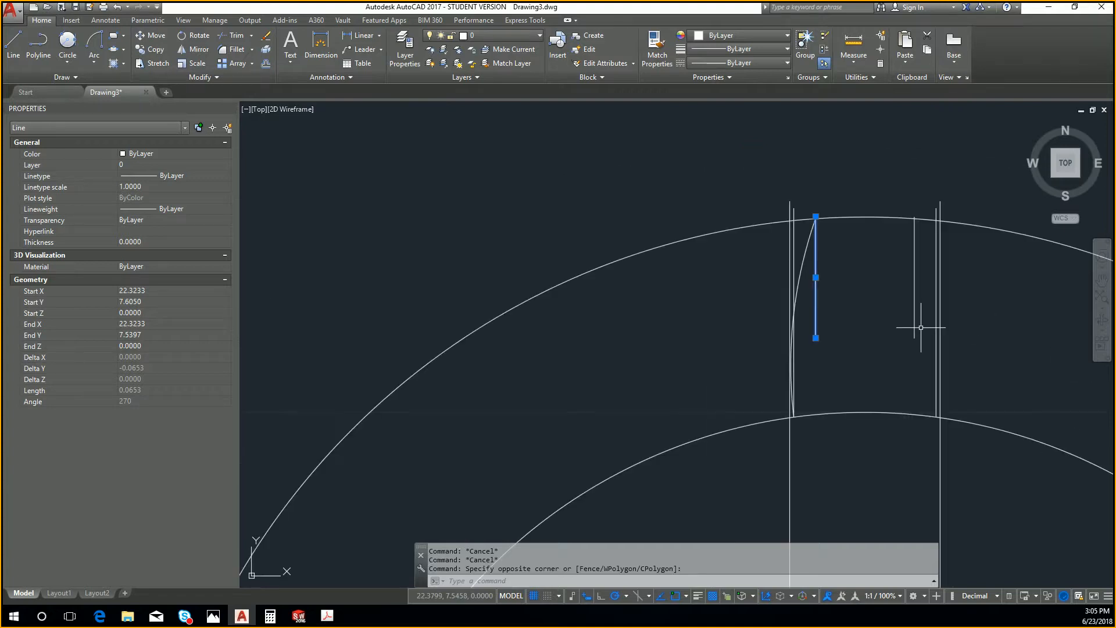
{"action": "key", "text": "Escape"}
{"action": "key", "text": "Escape"}
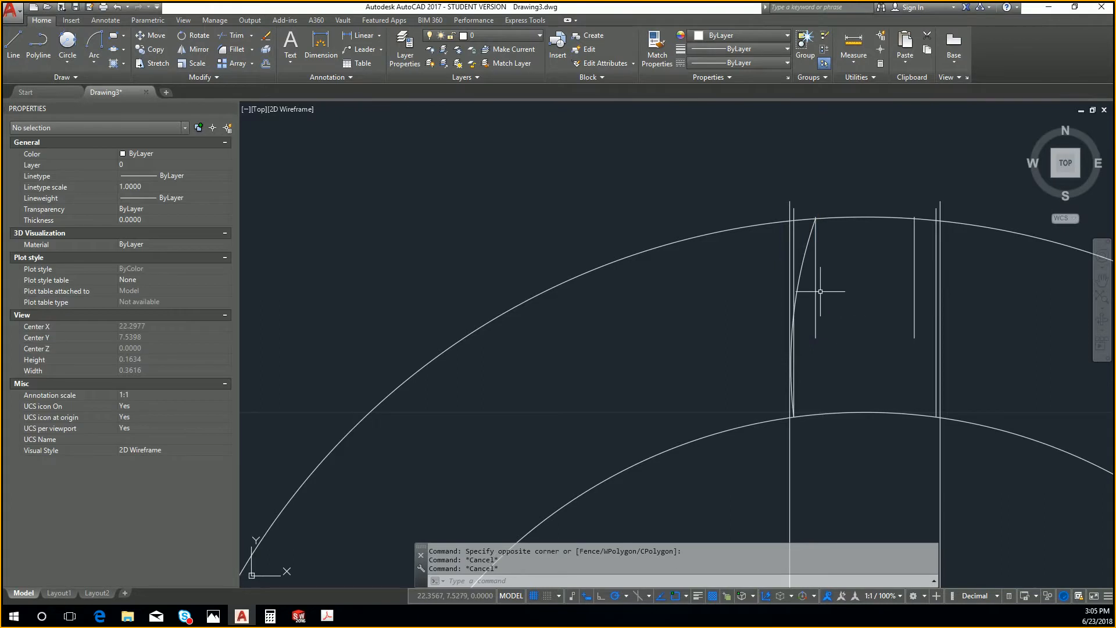
Erase both short tip-width lines hanging from the top of the outer circle
{"action": "left_click", "coordinate": [817, 291]}
{"action": "scroll", "coordinate": [815, 291], "scroll_direction": "down", "scroll_amount": 4}
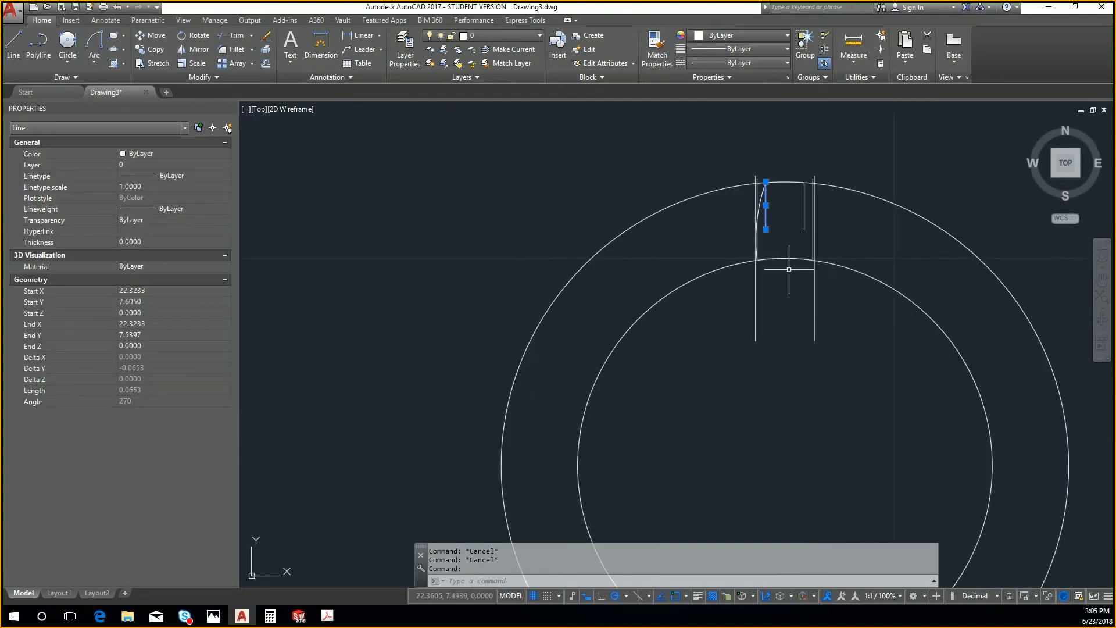
{"action": "key", "text": "Delete"}
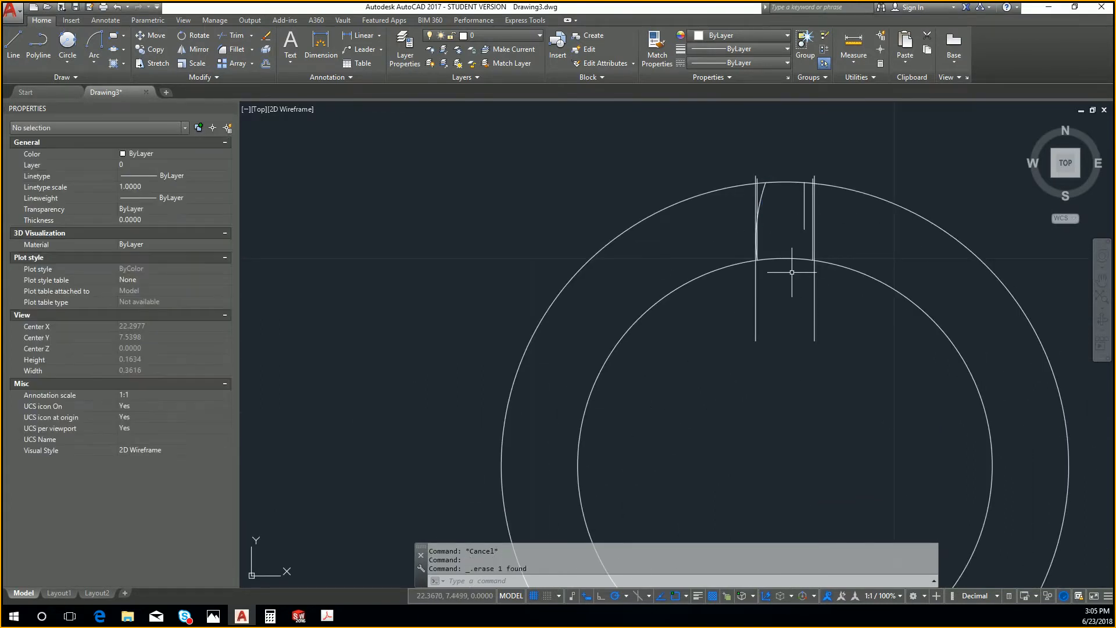
{"action": "scroll", "coordinate": [791, 209], "scroll_direction": "up", "scroll_amount": 2}
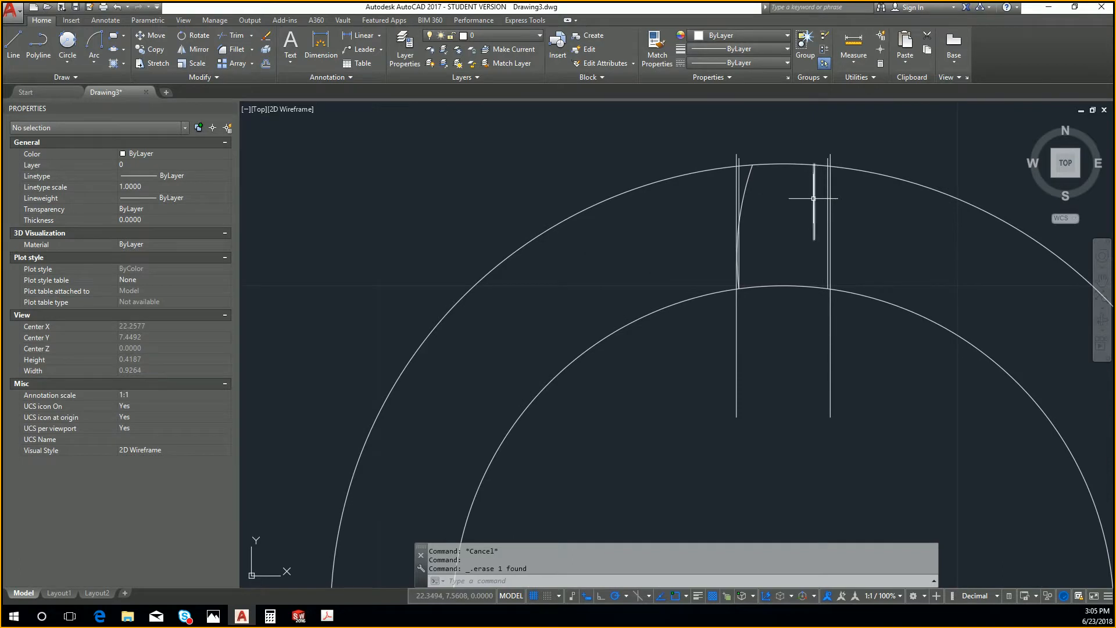
{"action": "left_click", "coordinate": [814, 200]}
{"action": "key", "text": "Delete"}
Erase the two closely spaced vertical construction lines beside the left flank arc
{"action": "scroll", "coordinate": [727, 166], "scroll_direction": "up", "scroll_amount": 2}
{"action": "left_click", "coordinate": [716, 175]}
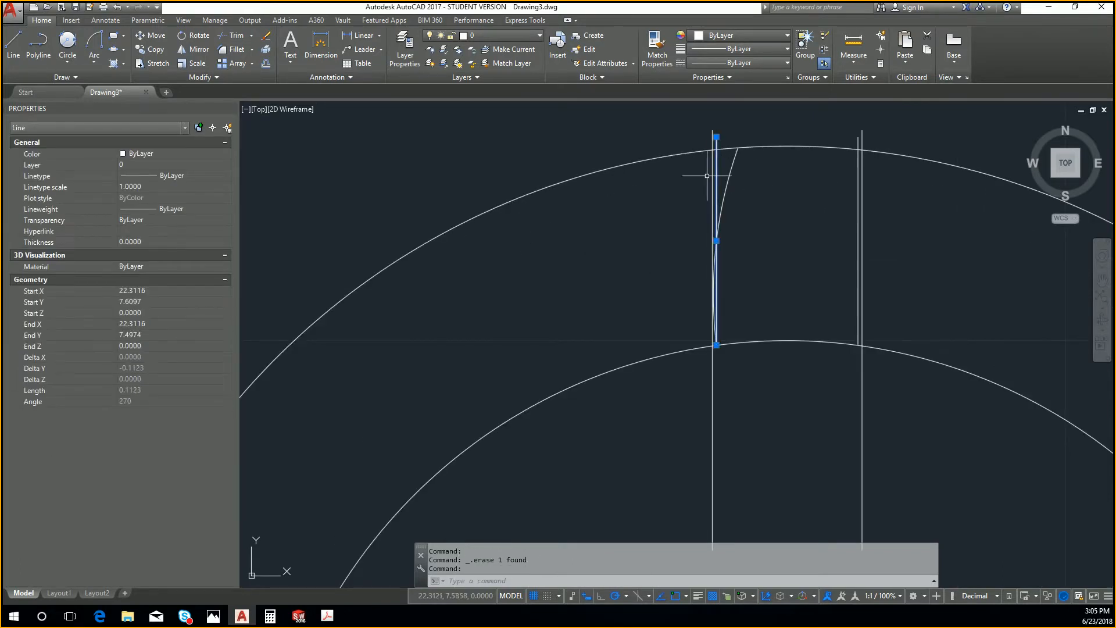
{"action": "left_click", "coordinate": [713, 169]}
{"action": "left_click", "coordinate": [707, 176]}
{"action": "key", "text": "Escape"}
{"action": "key", "text": "Escape"}
{"action": "left_click", "coordinate": [719, 170]}
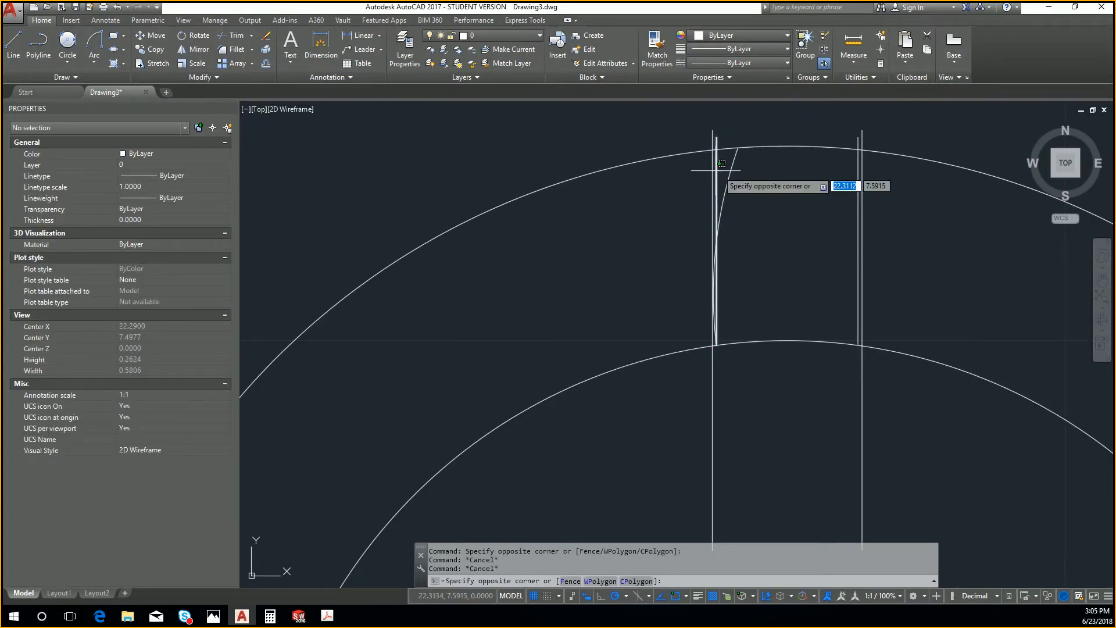
{"action": "left_click", "coordinate": [715, 169]}
{"action": "key", "text": "Delete"}
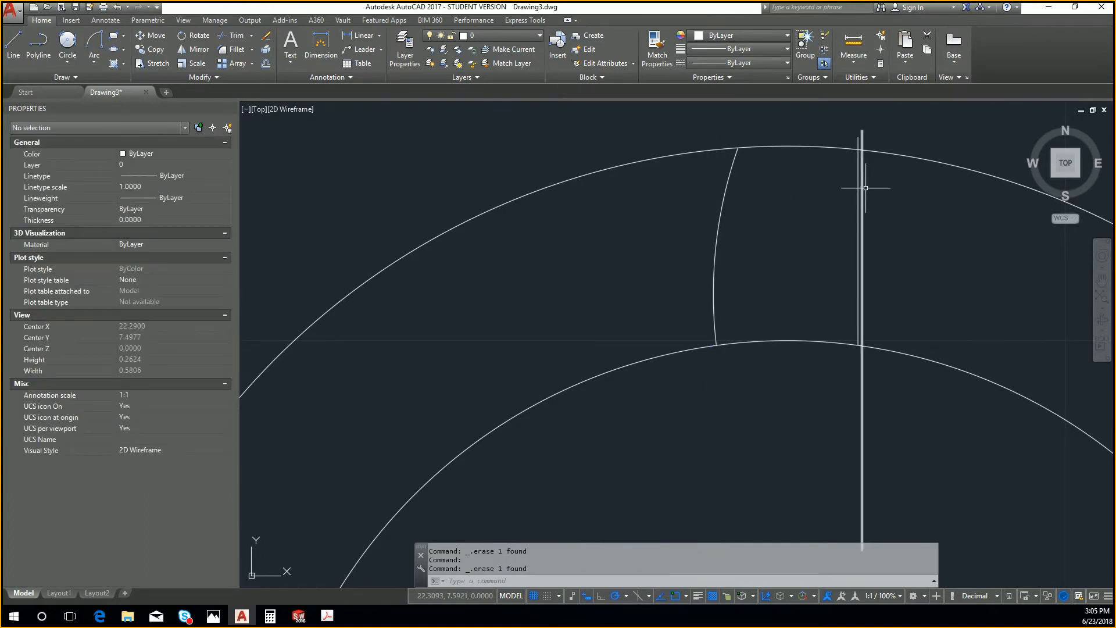
{"action": "key", "text": "space"}
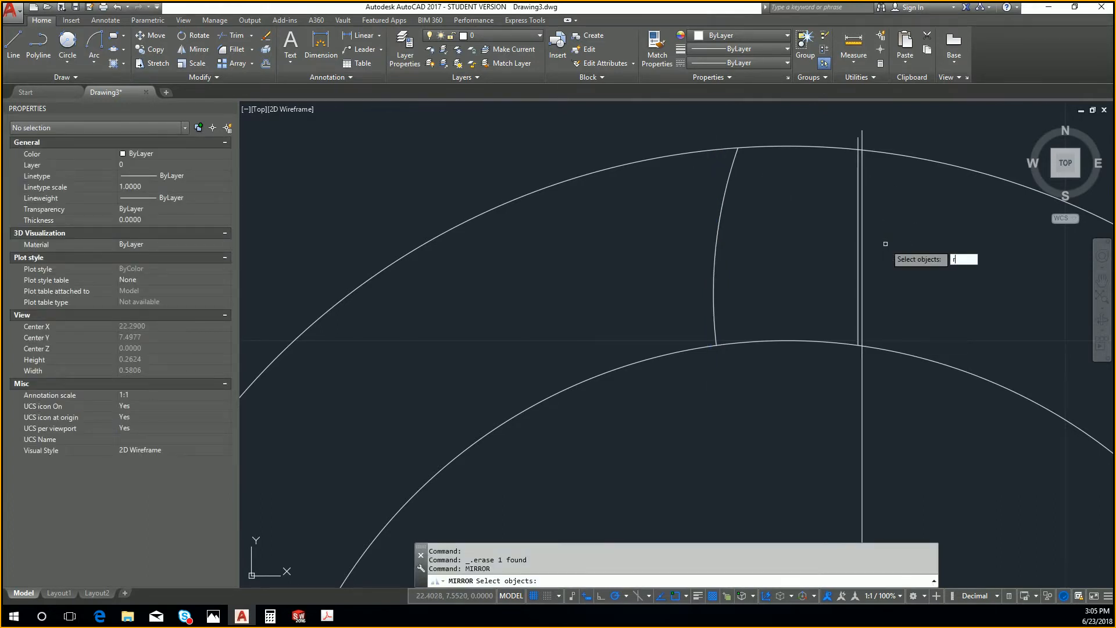
{"action": "key", "text": "Escape"}
{"action": "key", "text": "Escape"}
{"action": "key", "text": "Escape"}
Mirror the left flank arc about the line through both circles' top quadrants, keeping the source arc
{"action": "type", "text": "mi"}
{"action": "key", "text": "space"}
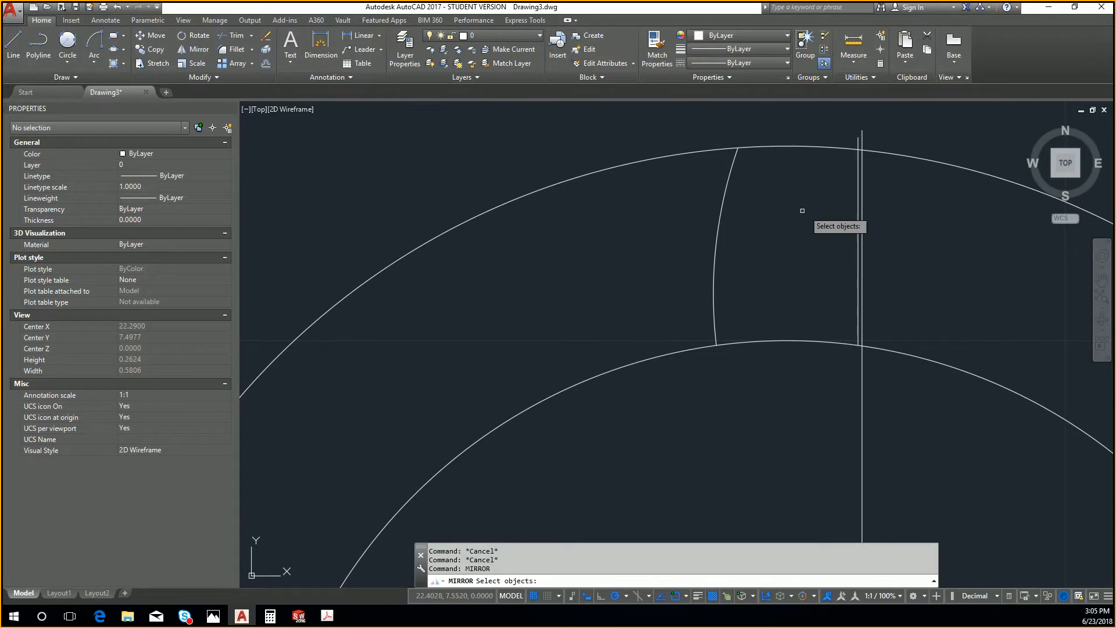
{"action": "left_click", "coordinate": [727, 197]}
{"action": "key", "text": "space"}
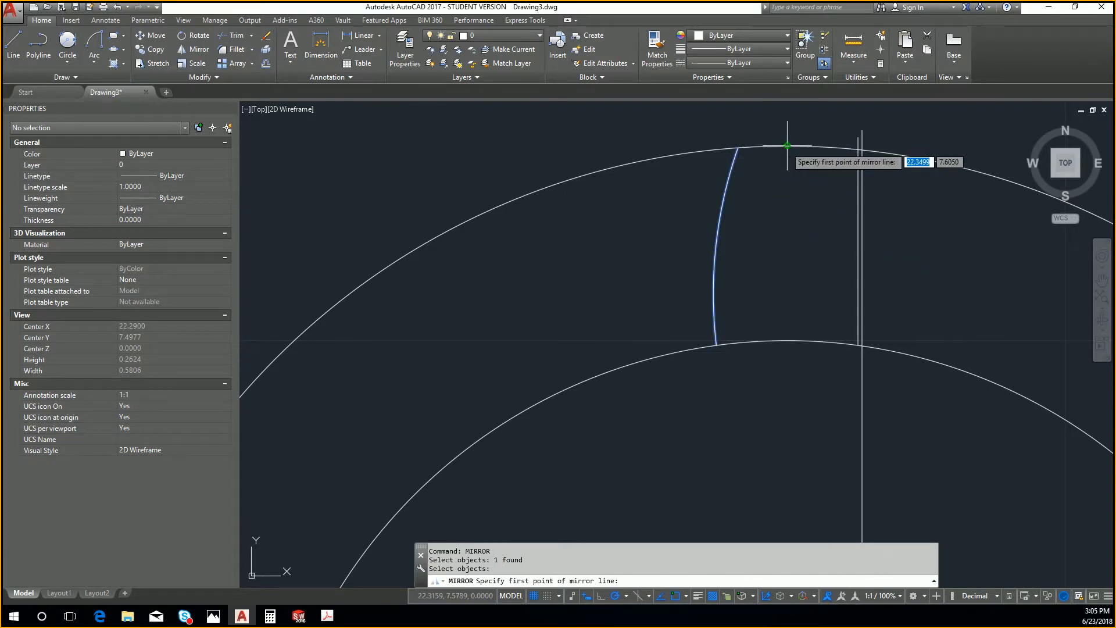
{"action": "left_click", "coordinate": [788, 148]}
{"action": "left_click", "coordinate": [785, 341]}
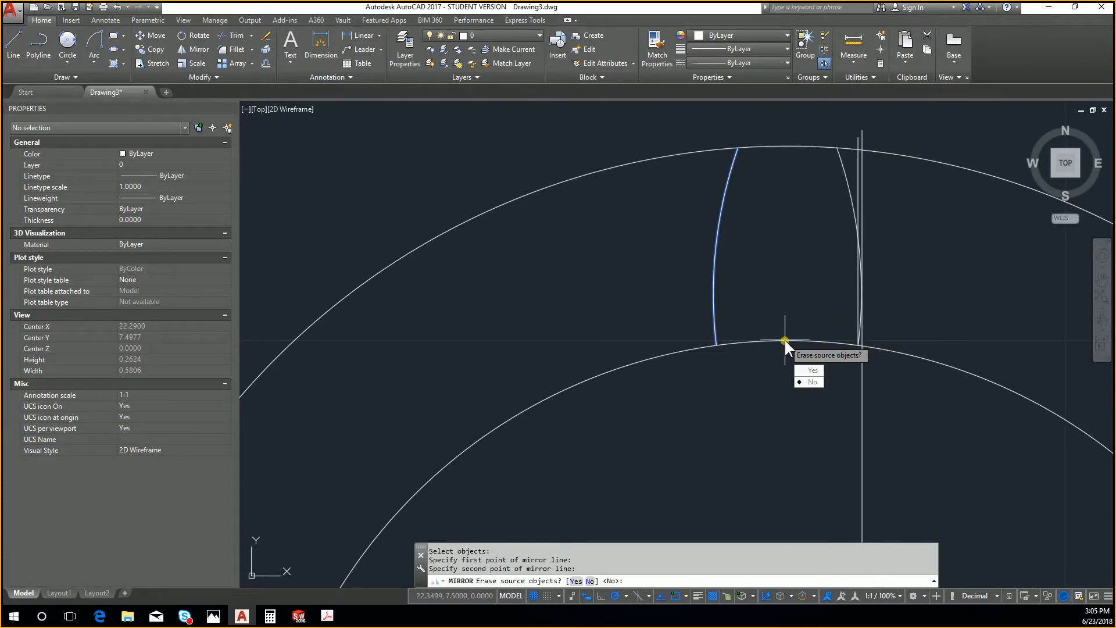
{"action": "type", "text": "n"}
{"action": "key", "text": "Return"}
{"action": "key", "text": "Escape"}
{"action": "key", "text": "Escape"}
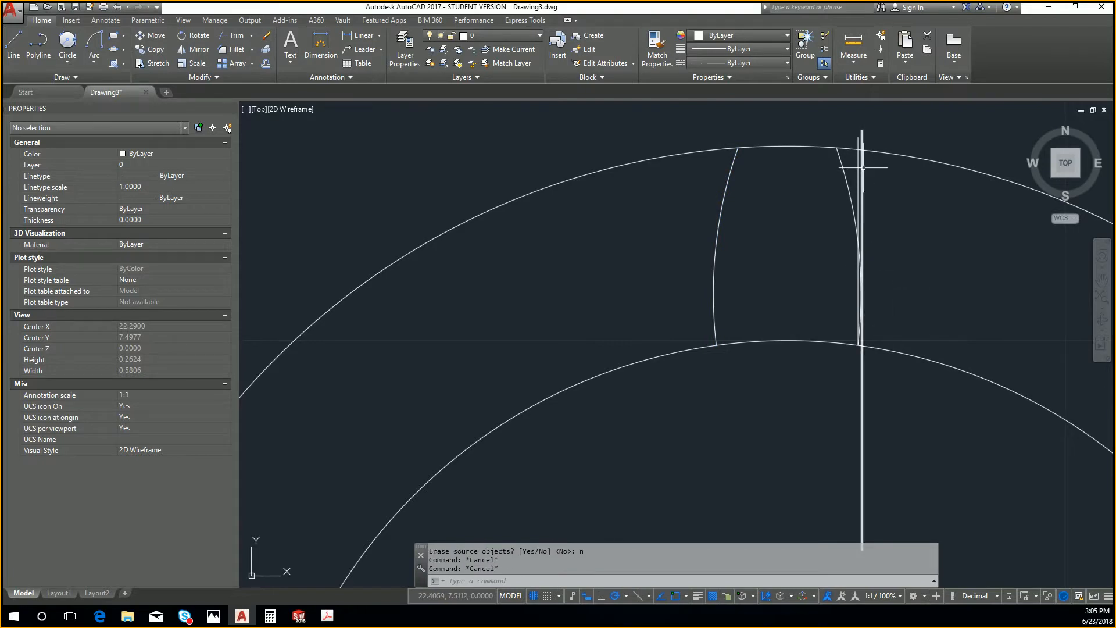
Erase the two remaining vertical construction lines beside the right flank arc
{"action": "left_click", "coordinate": [861, 171]}
{"action": "key", "text": "Delete"}
{"action": "left_click", "coordinate": [864, 183]}
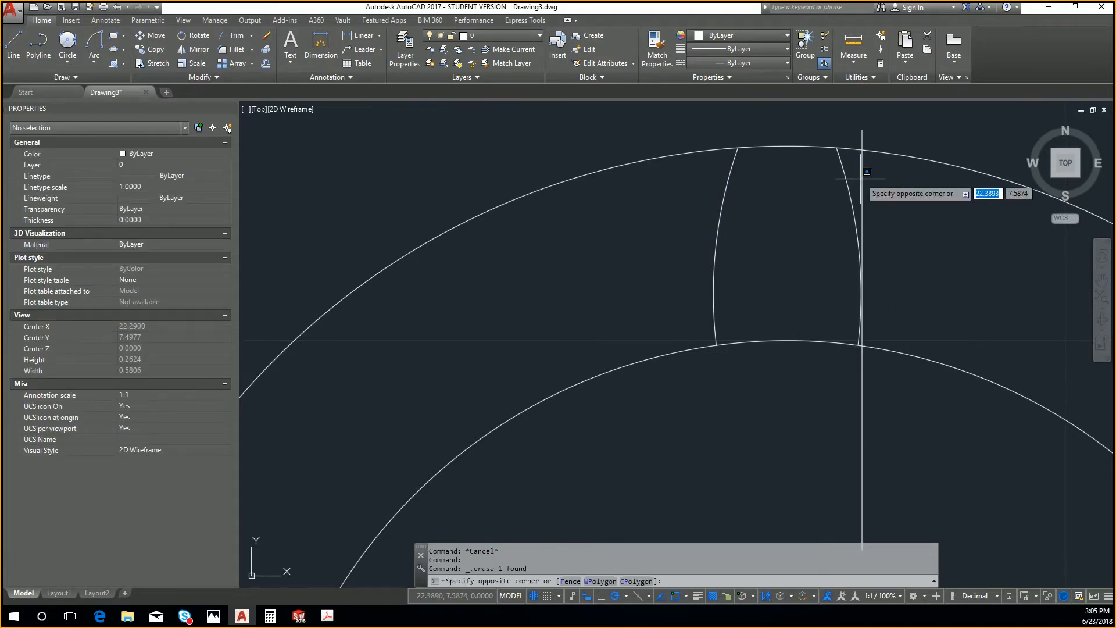
{"action": "left_click", "coordinate": [864, 183]}
{"action": "left_click", "coordinate": [861, 182]}
{"action": "key", "text": "Escape"}
{"action": "key", "text": "Escape"}
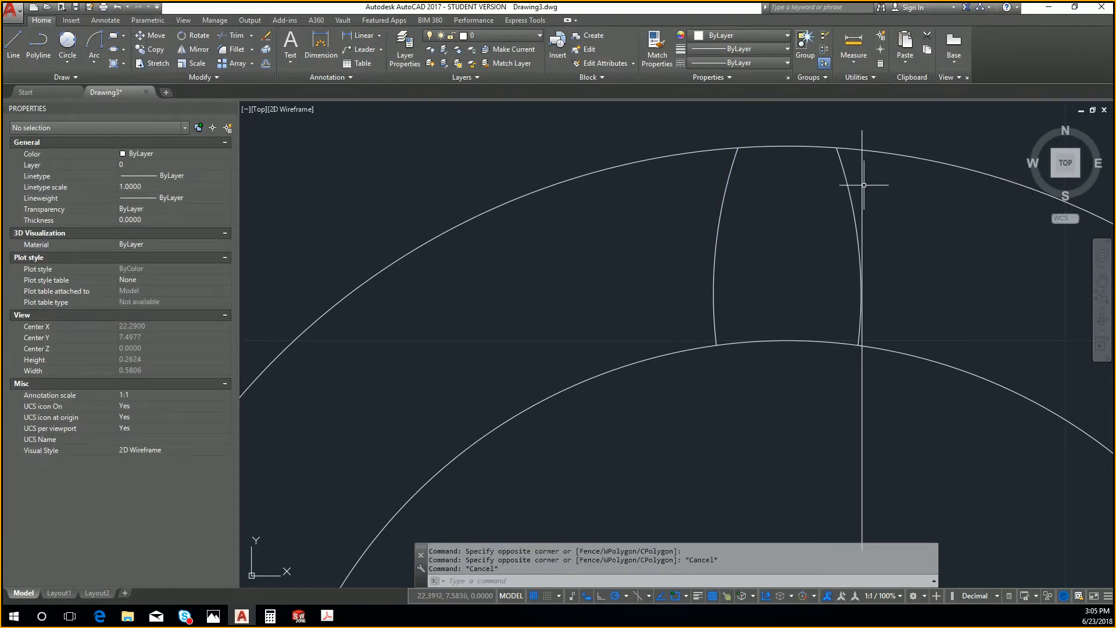
{"action": "left_click", "coordinate": [873, 195]}
{"action": "left_click", "coordinate": [866, 184]}
{"action": "key", "text": "Delete"}
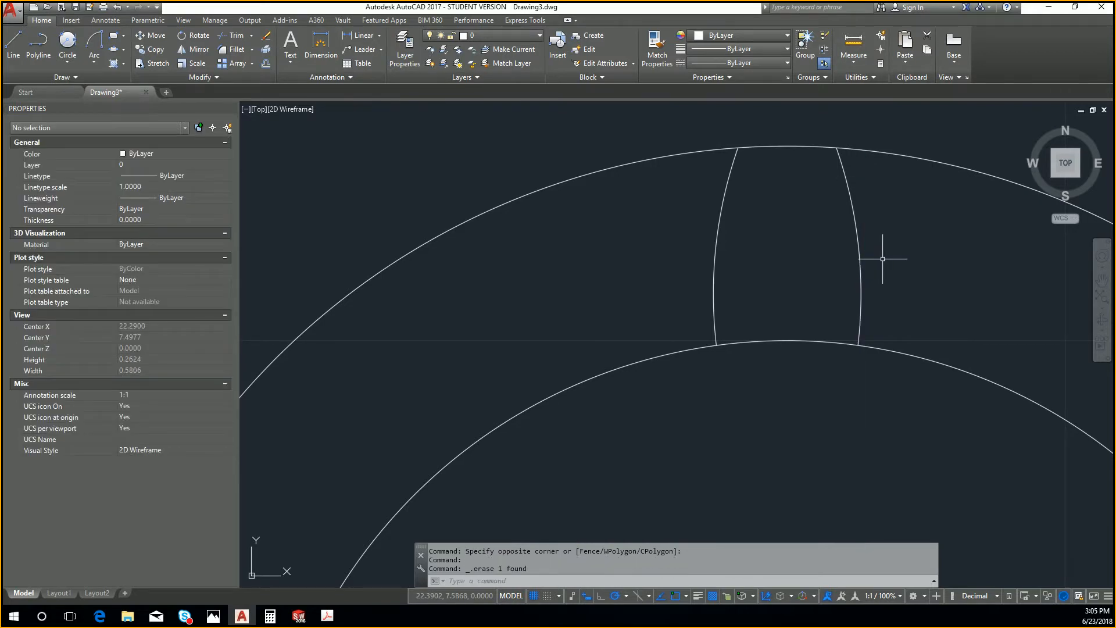
{"action": "type", "text": "bre"}
{"action": "key", "text": "Return"}
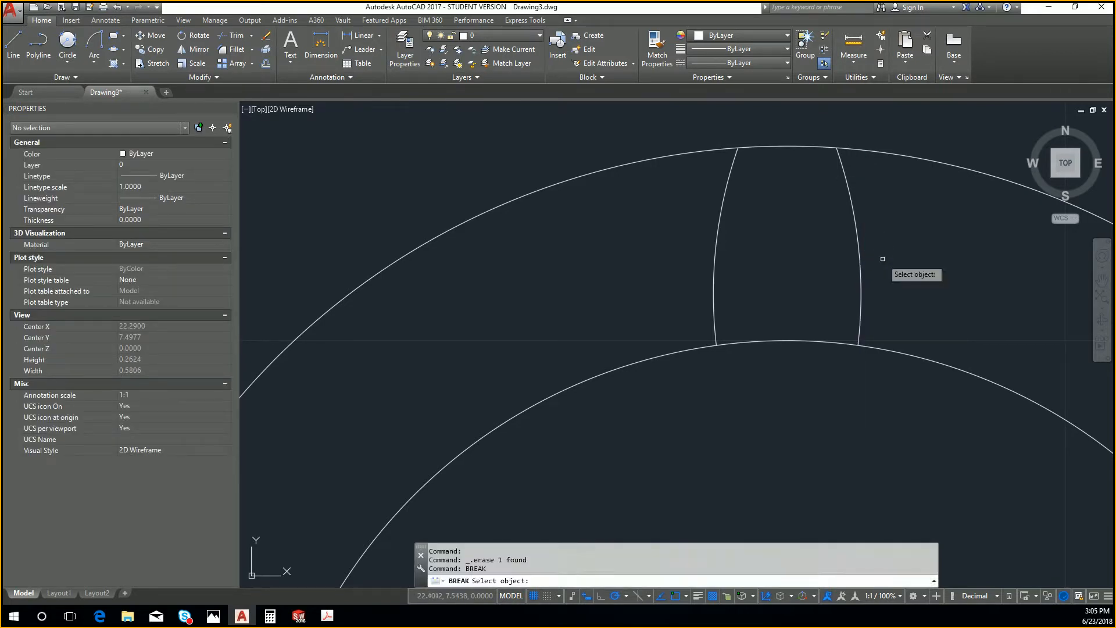
{"action": "left_click", "coordinate": [908, 154]}
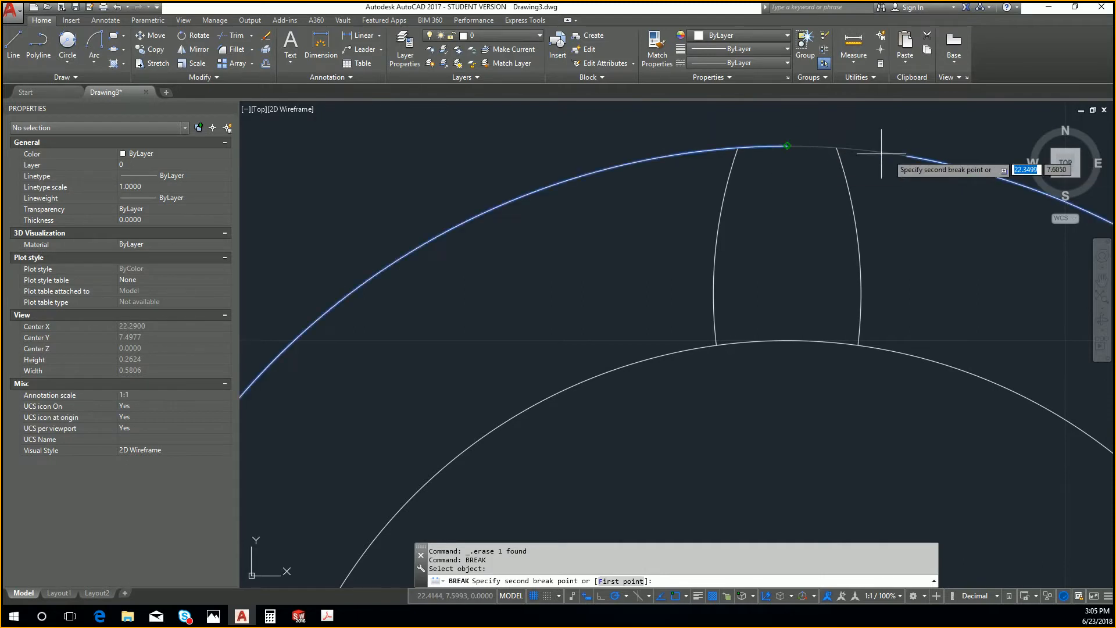
{"action": "key", "text": "Escape"}
{"action": "key", "text": "Return"}
{"action": "left_click", "coordinate": [960, 174]}
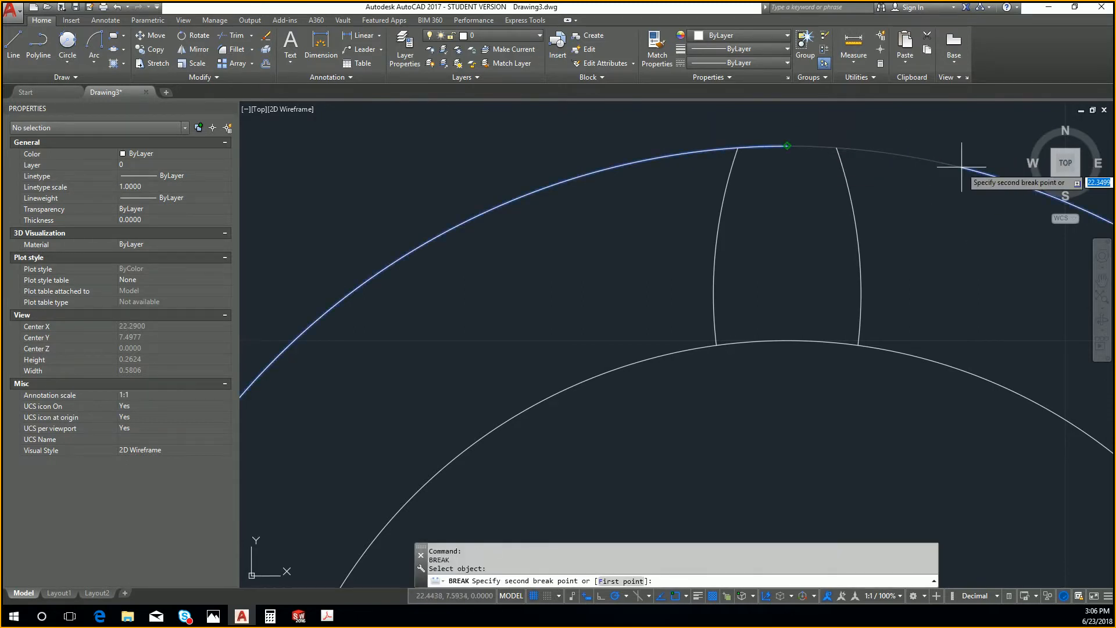
{"action": "key", "text": "Escape"}
Break a gap in the outer circle's upper-right section, from just above its right quadrant to a point right of the tooth
{"action": "scroll", "coordinate": [958, 258], "scroll_direction": "down", "scroll_amount": 5}
{"action": "key", "text": "Return"}
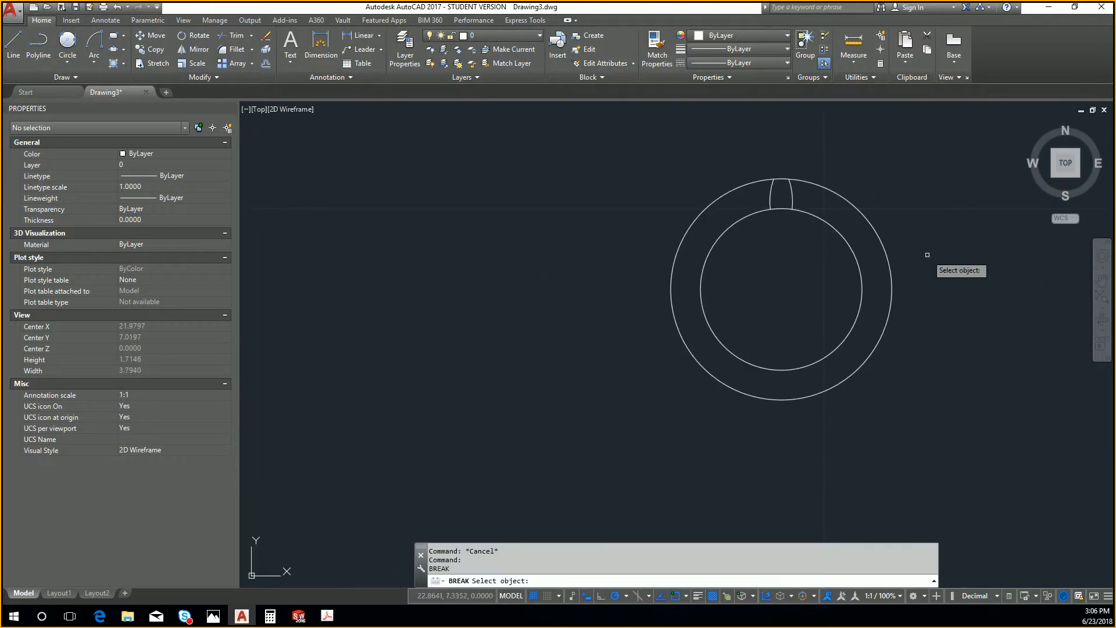
{"action": "left_click", "coordinate": [889, 278]}
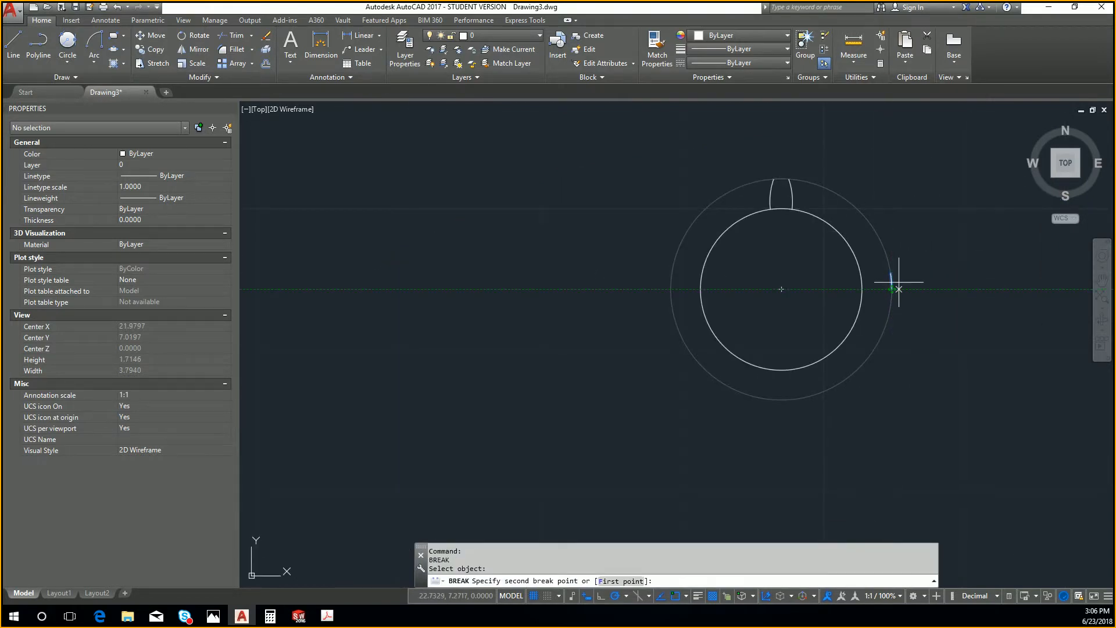
{"action": "left_click", "coordinate": [837, 192]}
{"action": "key", "text": "Escape"}
Trim away the short outer-circle segment right of the tooth, using the right flank arc as a cutting edge
{"action": "type", "text": "tr"}
{"action": "key", "text": "Return"}
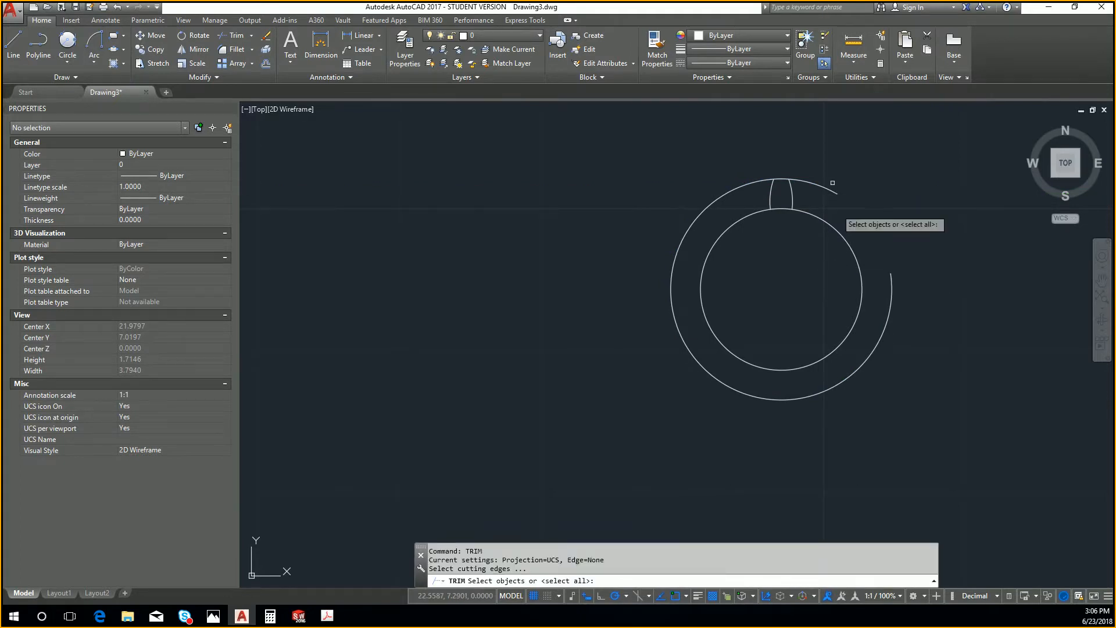
{"action": "scroll", "coordinate": [837, 209], "scroll_direction": "up", "scroll_amount": 5}
{"action": "left_click", "coordinate": [717, 183]}
{"action": "left_click", "coordinate": [674, 157]}
{"action": "key", "text": "Return"}
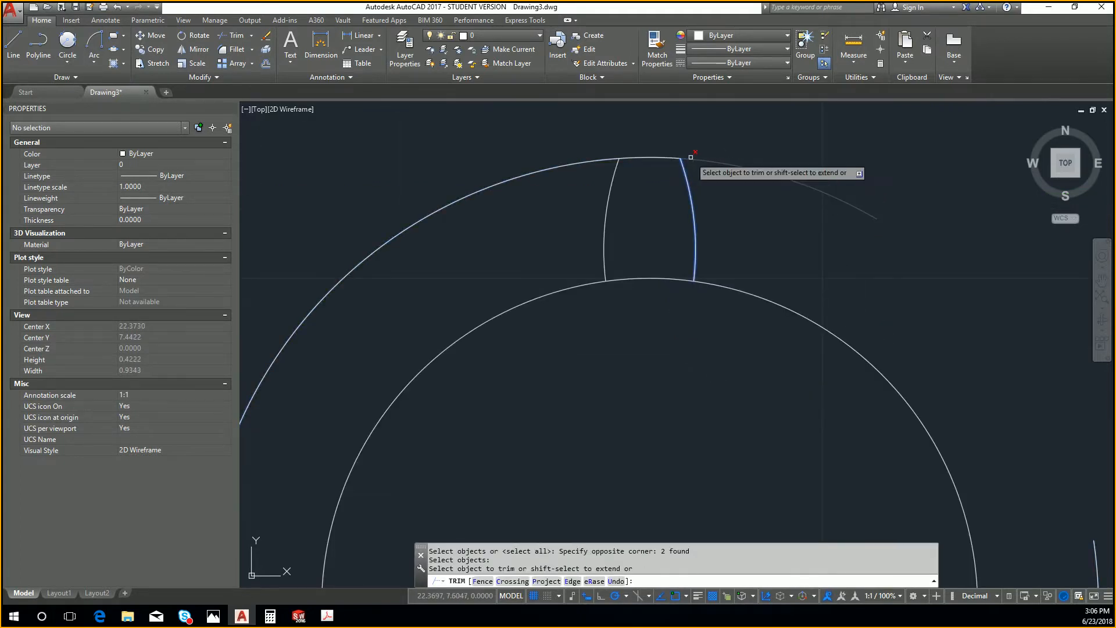
{"action": "left_click", "coordinate": [694, 161]}
{"action": "key", "text": "Return"}
Trim away the remaining outer circle left of the tooth, using the left flank arc as the cutting edge
{"action": "key", "text": "Return"}
{"action": "left_click", "coordinate": [607, 175]}
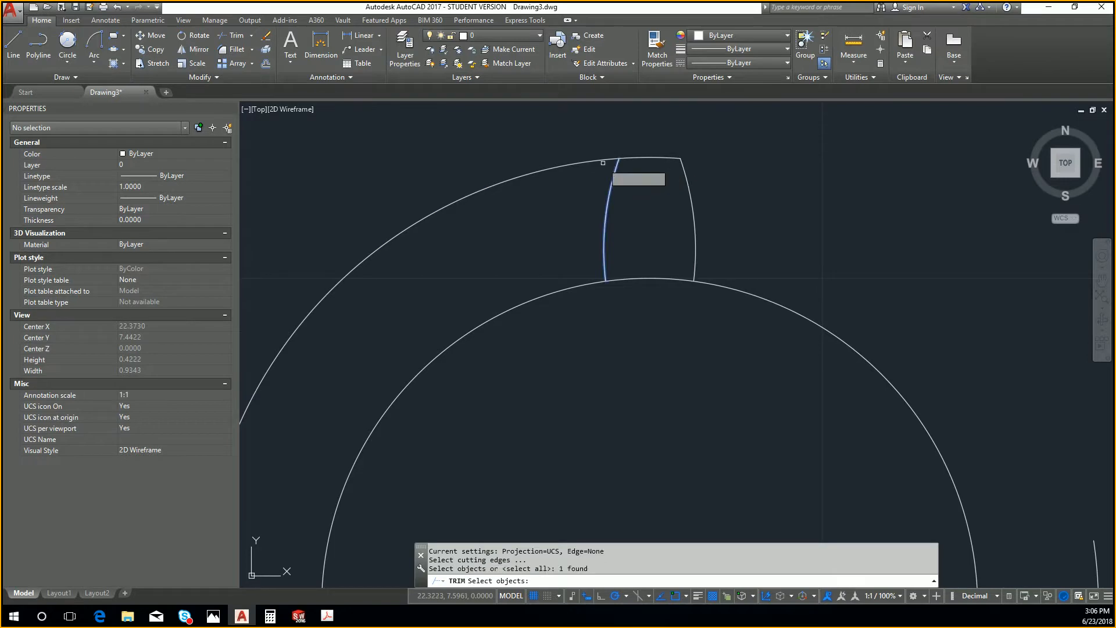
{"action": "key", "text": "Return"}
{"action": "left_click", "coordinate": [584, 163]}
{"action": "scroll", "coordinate": [568, 229], "scroll_direction": "down", "scroll_amount": 3}
{"action": "key", "text": "Escape"}
{"action": "mouse_move", "coordinate": [557, 360]}
{"action": "middle_mouse_down"}
{"action": "mouse_move", "coordinate": [742, 304]}
{"action": "mouse_move", "coordinate": [757, 351]}
{"action": "middle_mouse_up"}
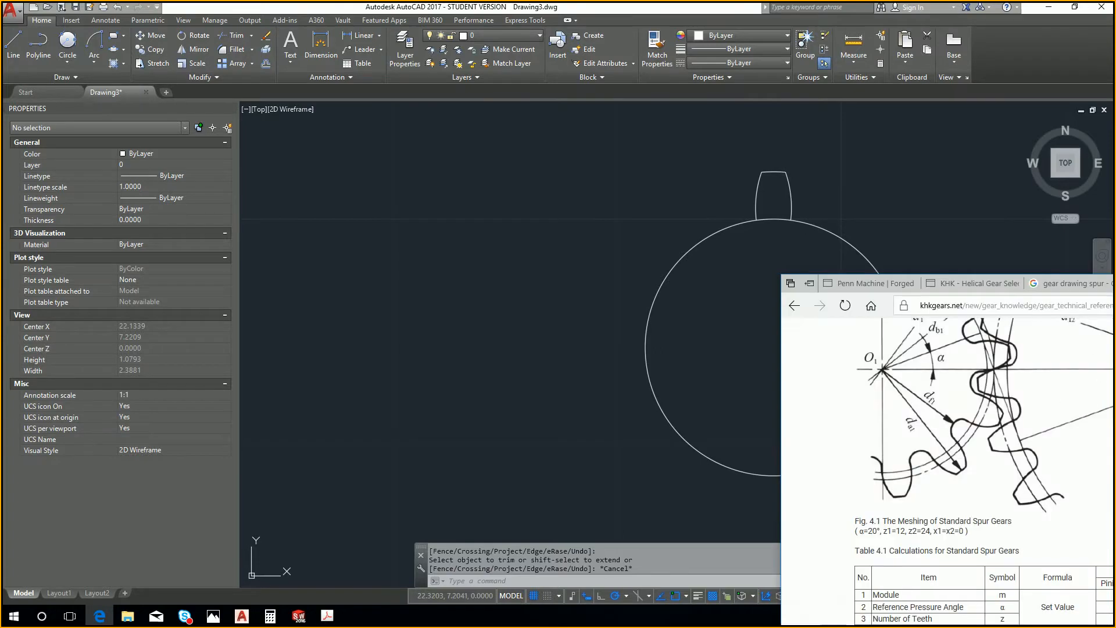
Examine Fig. 4.1 and Table 4.1 for standard spur gears on the KHK gear dimensions page in the browser
{"action": "scroll", "coordinate": [628, 331], "scroll_direction": "up", "scroll_amount": 1, "text": "ctrl"}
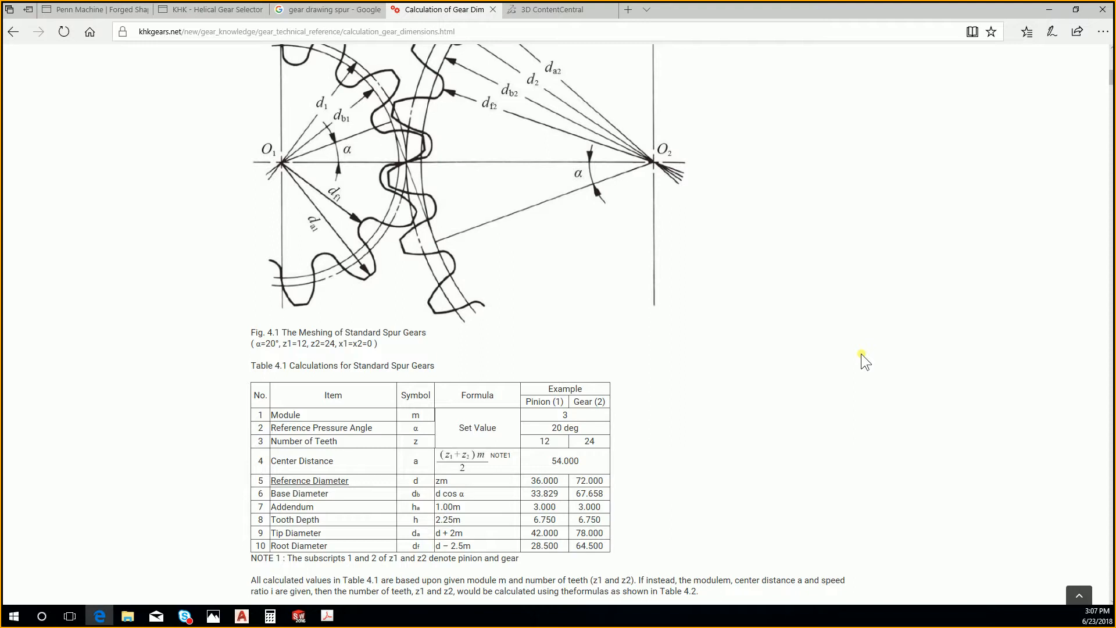
{"action": "scroll", "coordinate": [256, 250], "scroll_direction": "up", "scroll_amount": 10}
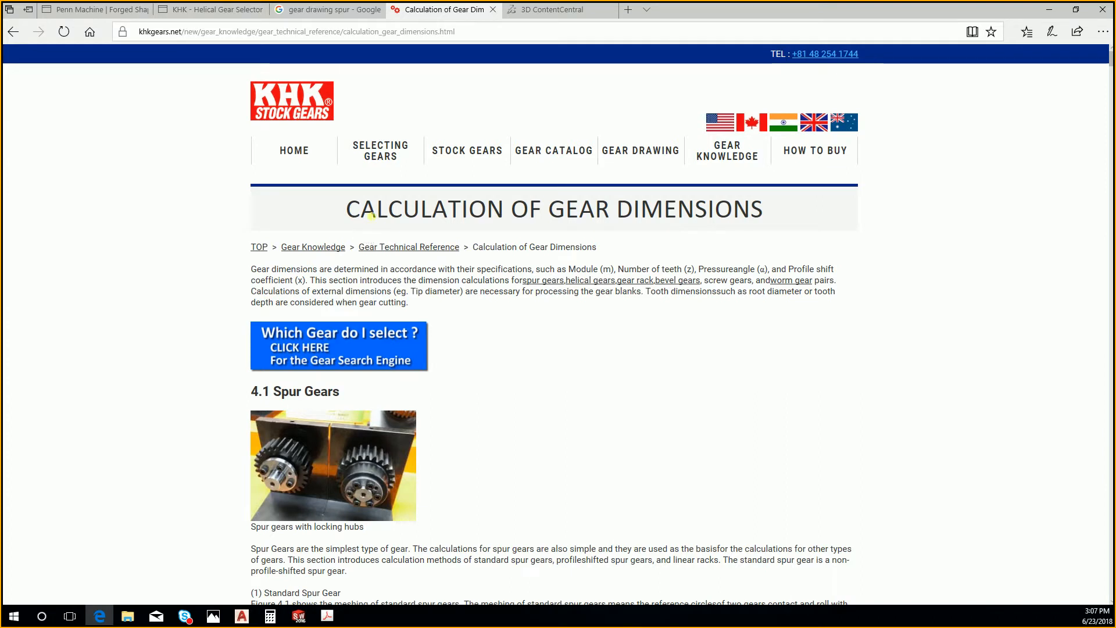
{"action": "scroll", "coordinate": [435, 213], "scroll_direction": "down", "scroll_amount": 5}
{"action": "scroll", "coordinate": [509, 233], "scroll_direction": "down", "scroll_amount": 7}
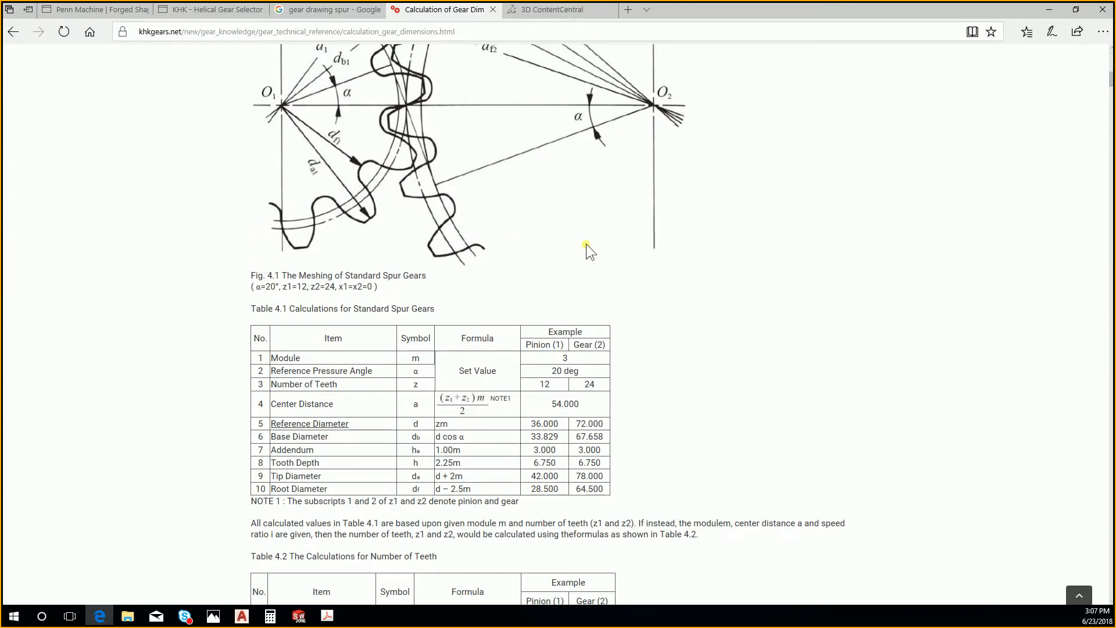
{"action": "scroll", "coordinate": [590, 407], "scroll_direction": "up", "scroll_amount": 1}
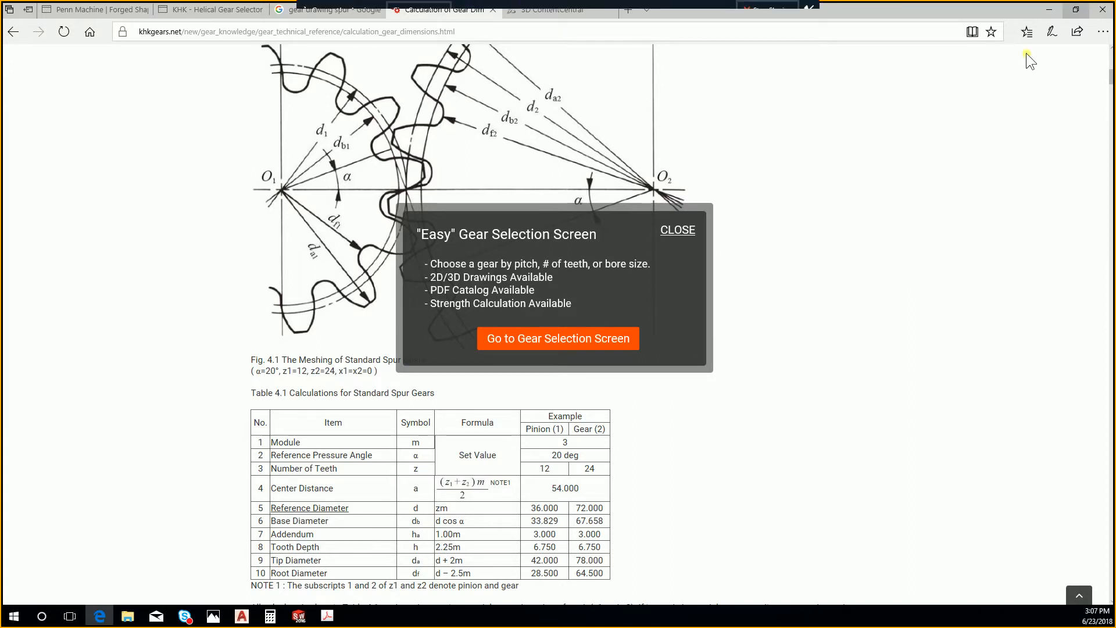
{"action": "left_click", "coordinate": [678, 230]}
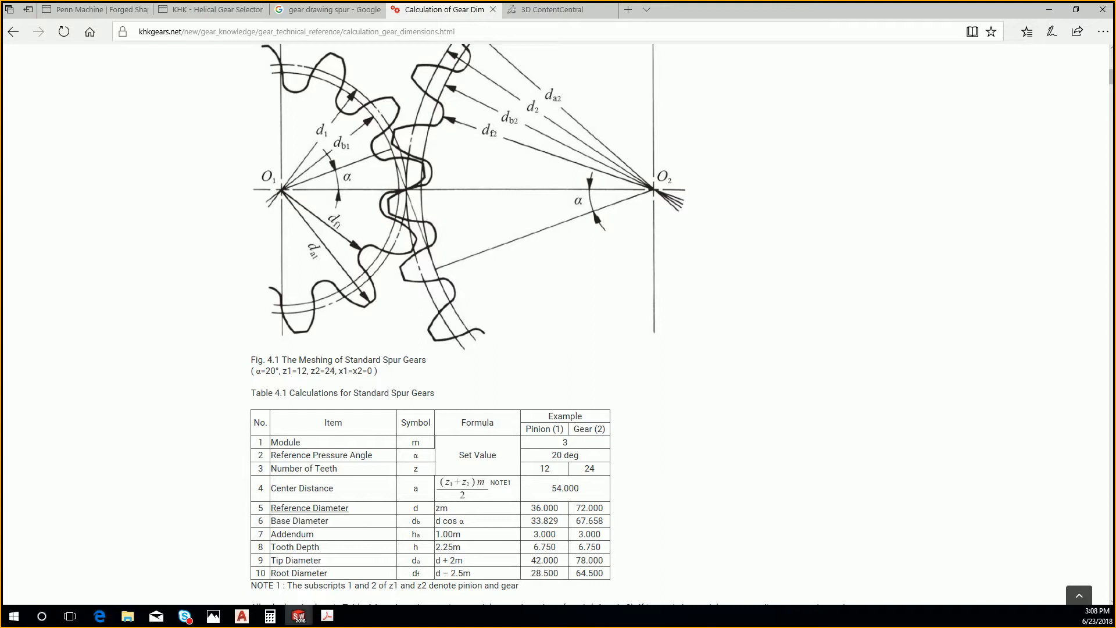
{"action": "scroll", "coordinate": [821, 332], "scroll_direction": "up", "scroll_amount": 3}
{"action": "scroll", "coordinate": [784, 302], "scroll_direction": "down", "scroll_amount": 3}
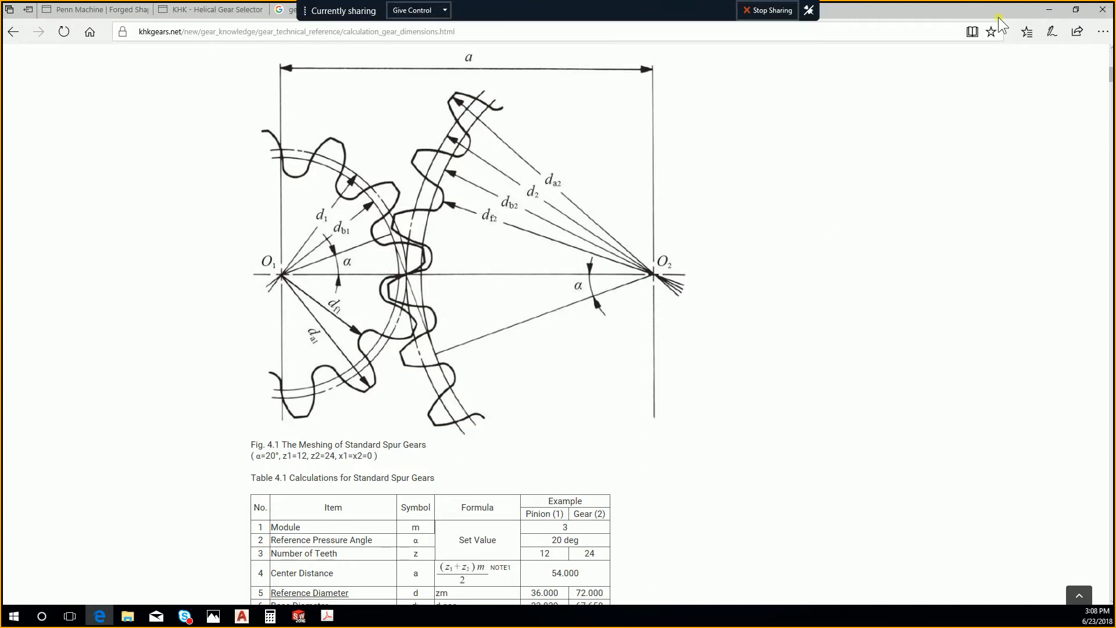
{"action": "left_click", "coordinate": [1049, 9]}
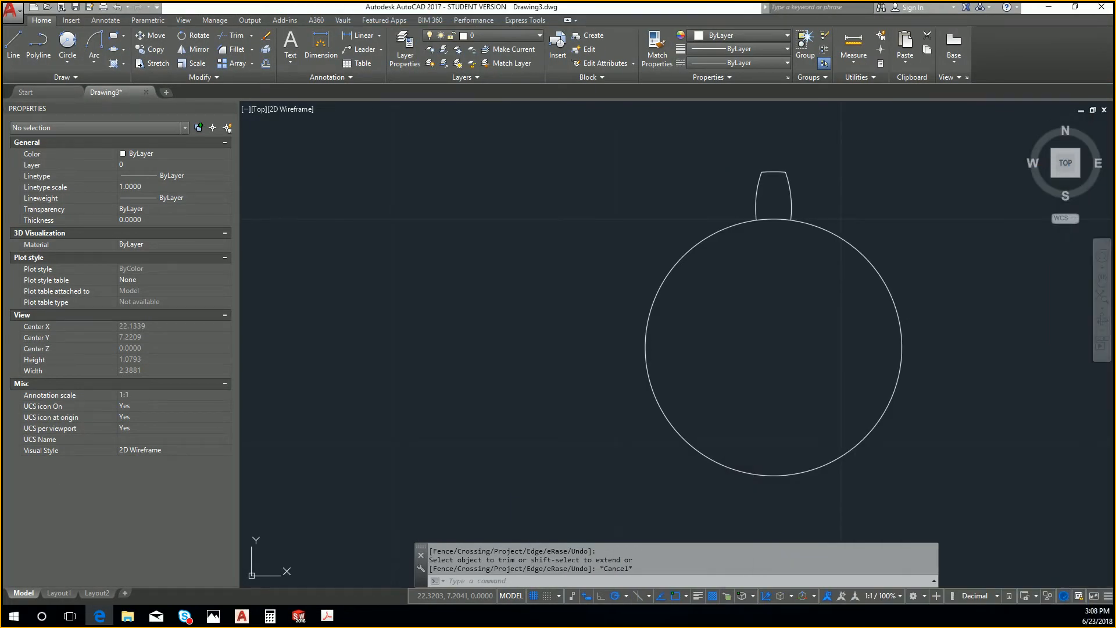
{"action": "left_click", "coordinate": [977, 185]}
{"action": "scroll", "coordinate": [945, 235], "scroll_direction": "down", "scroll_amount": 1}
{"action": "middle_click_drag", "start_coordinate": [1021, 276], "coordinate": [828, 307]}
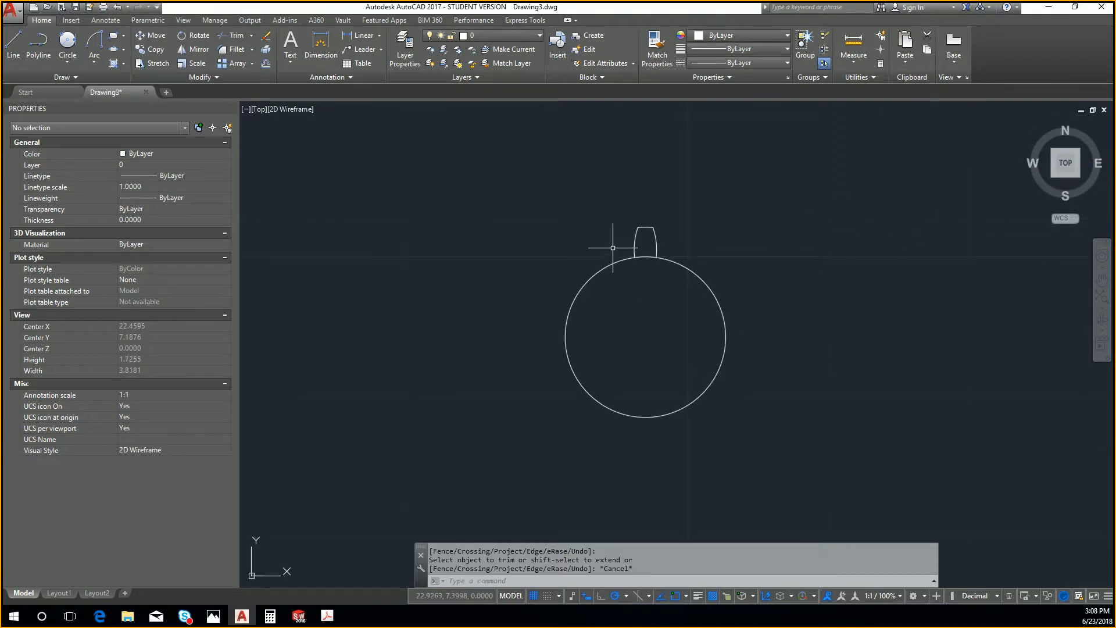
{"action": "scroll", "coordinate": [613, 248], "scroll_direction": "up", "scroll_amount": 4}
{"action": "scroll", "coordinate": [674, 265], "scroll_direction": "down", "scroll_amount": 2}
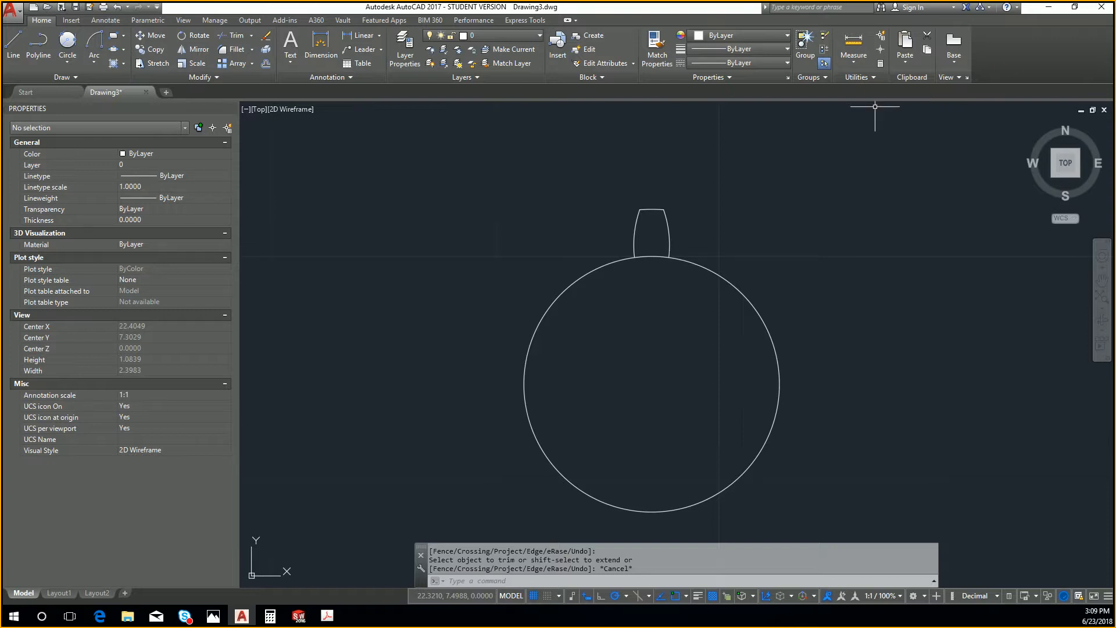
Switch to the NORDEX-LAS-U1-14 Rev 1 PDF in Acrobat and examine the sheet's gear views and dimensions
{"action": "left_click", "coordinate": [326, 616]}
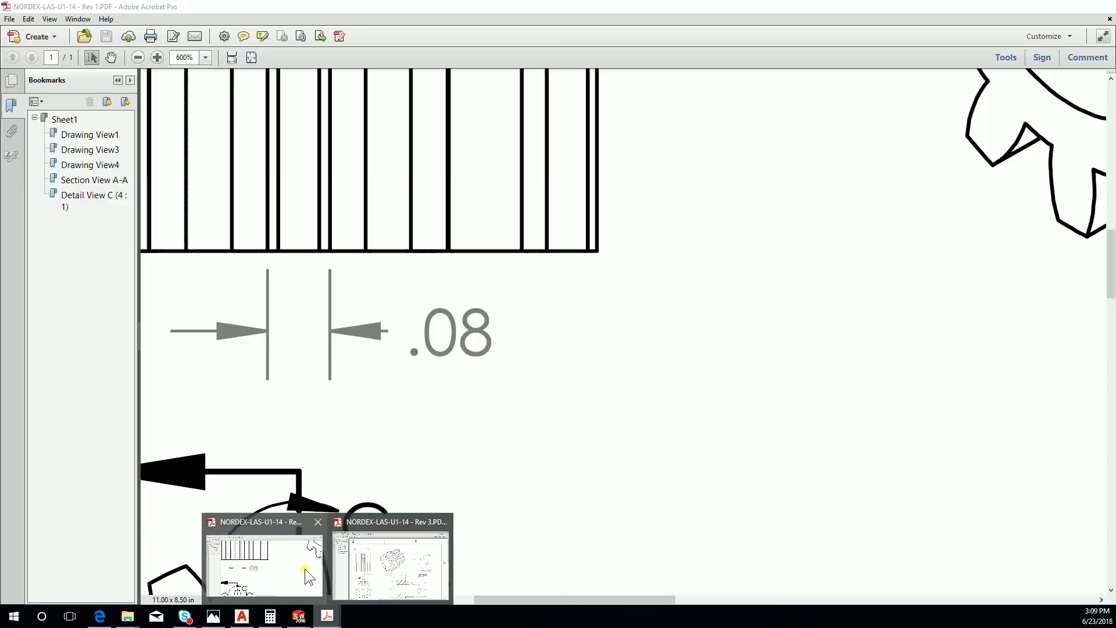
{"action": "left_click", "coordinate": [308, 575]}
{"action": "scroll", "coordinate": [770, 439], "scroll_direction": "down", "scroll_amount": 5, "text": "ctrl"}
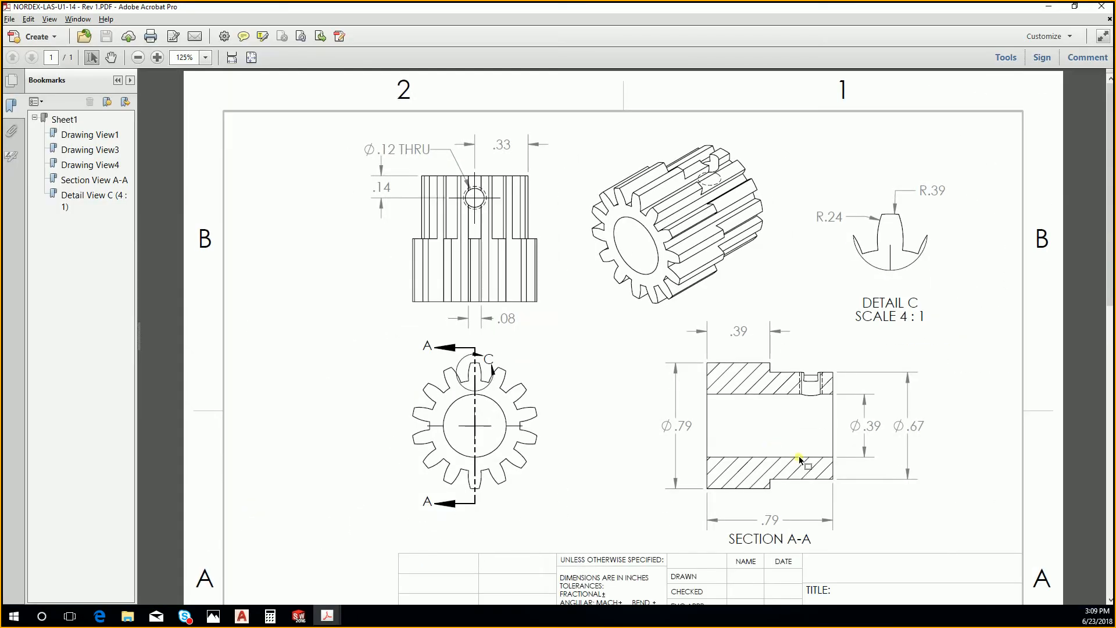
{"action": "scroll", "coordinate": [819, 460], "scroll_direction": "down", "scroll_amount": 1}
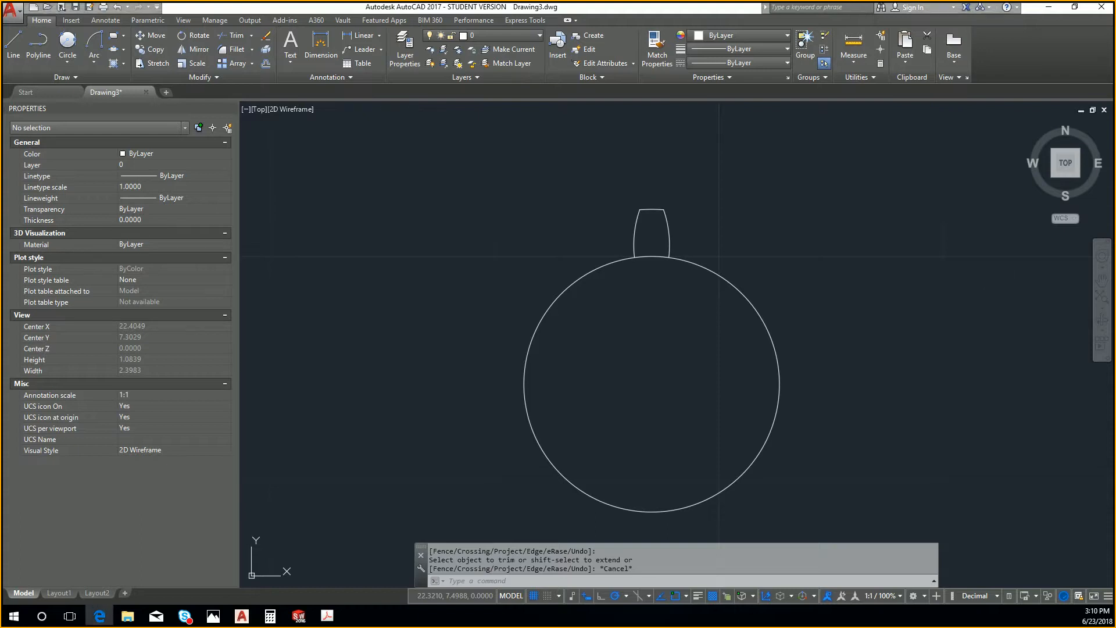
{"action": "key", "text": "alt+Tab"}
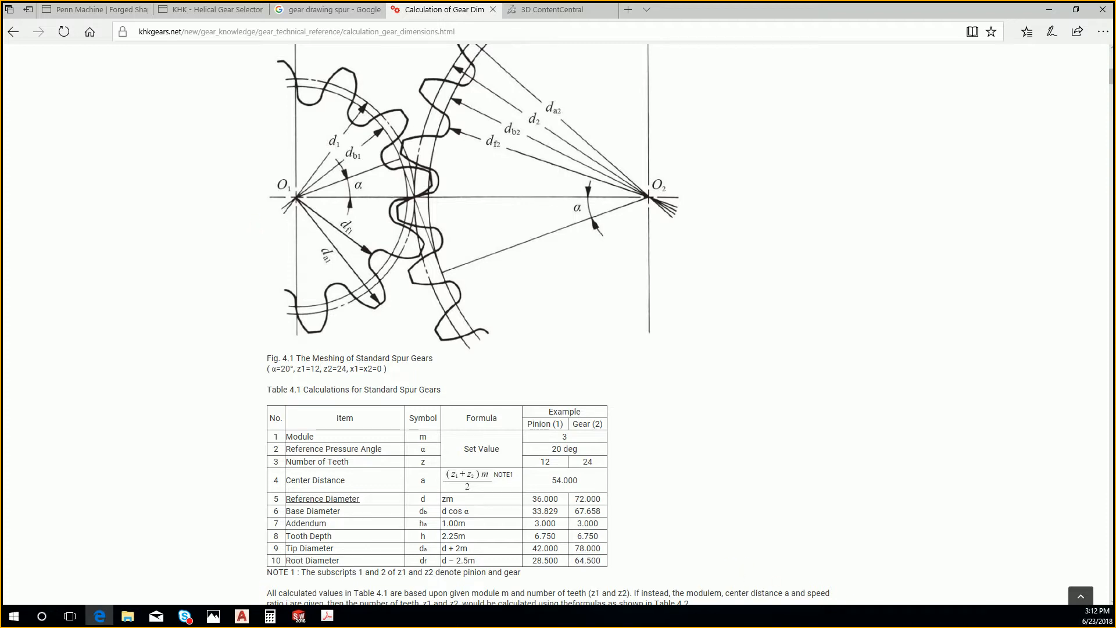
{"action": "key", "text": "alt+Tab"}
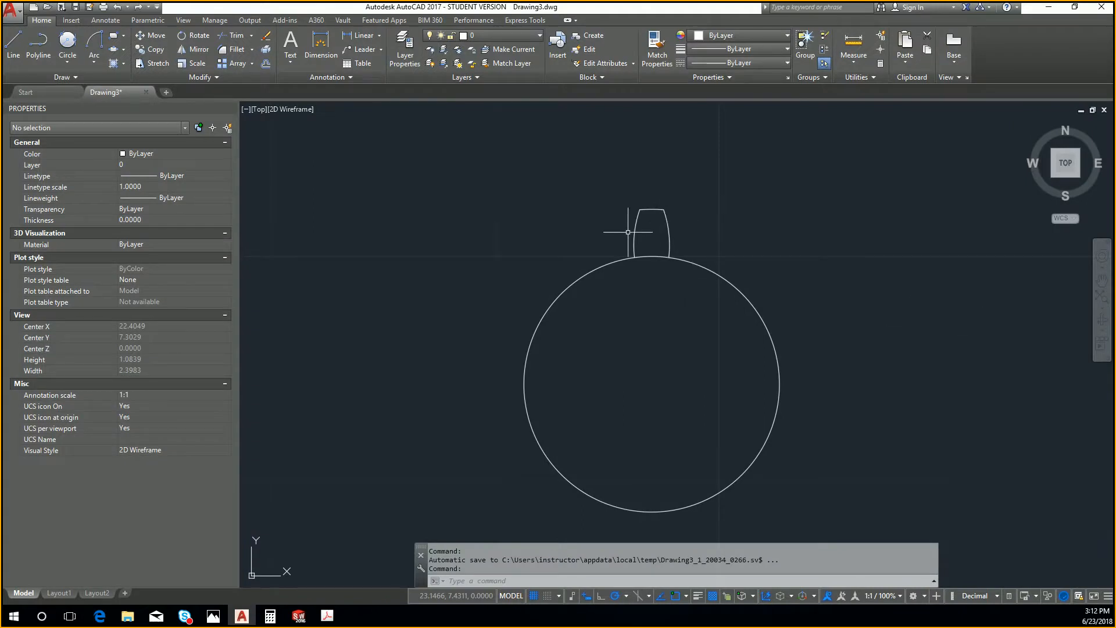
{"action": "scroll", "coordinate": [628, 232], "scroll_direction": "down", "scroll_amount": 6}
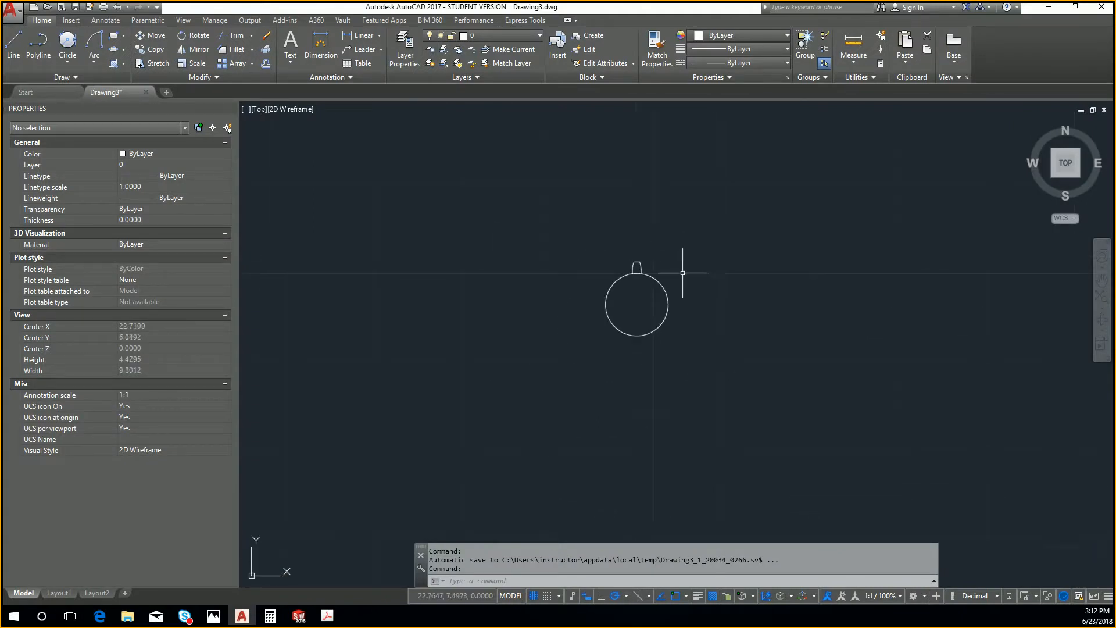
{"action": "middle_click_drag", "start_coordinate": [683, 273], "coordinate": [625, 299]}
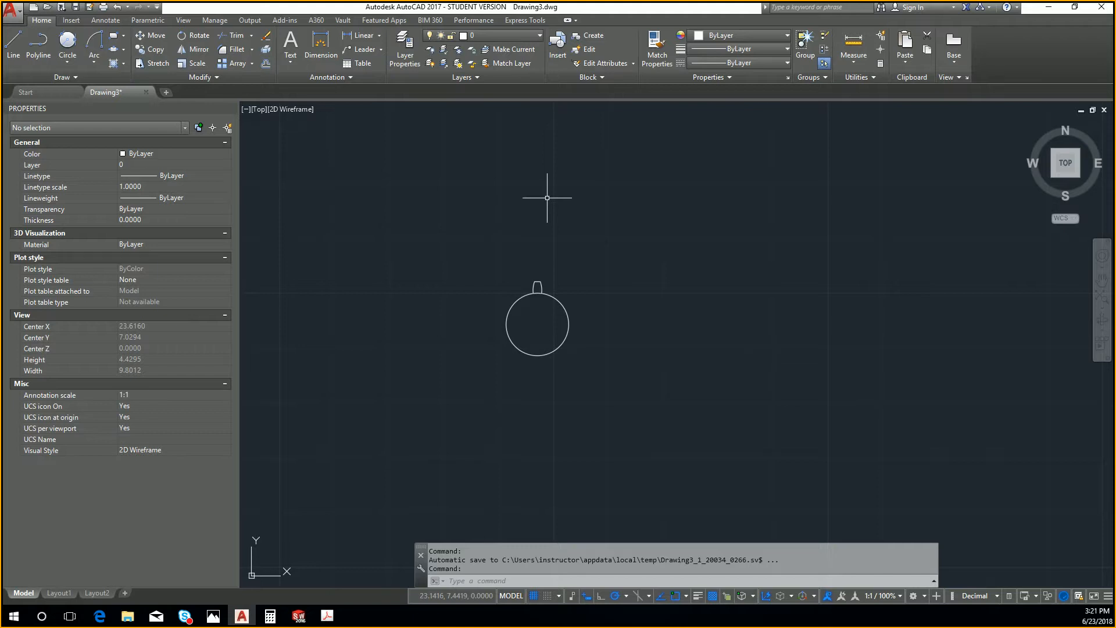
{"action": "left_click", "coordinate": [327, 618]}
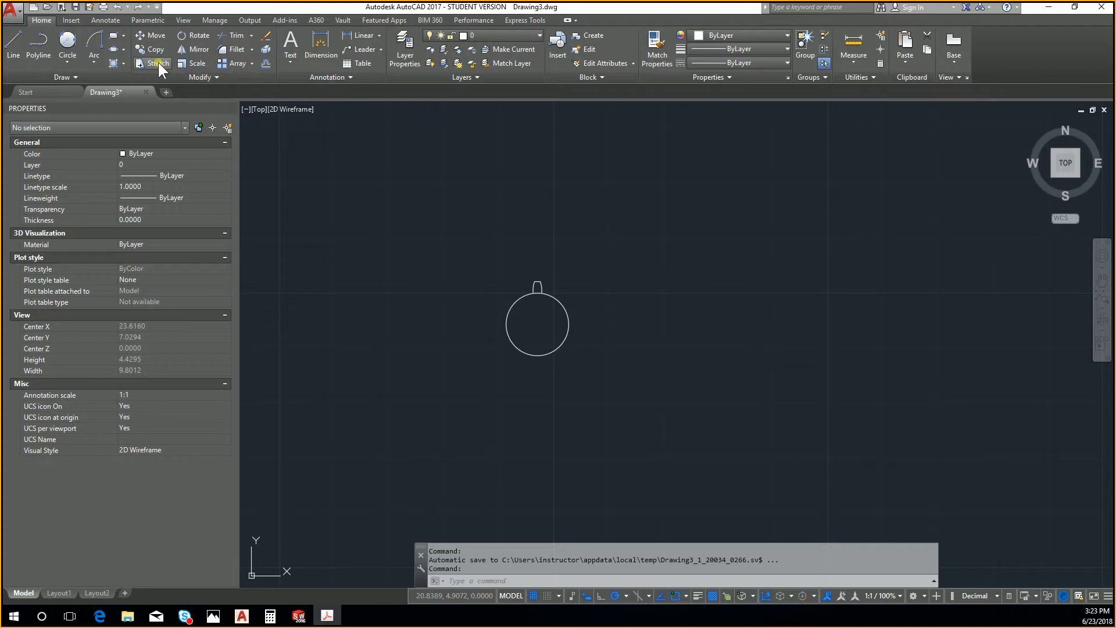
{"action": "left_click", "coordinate": [95, 62]}
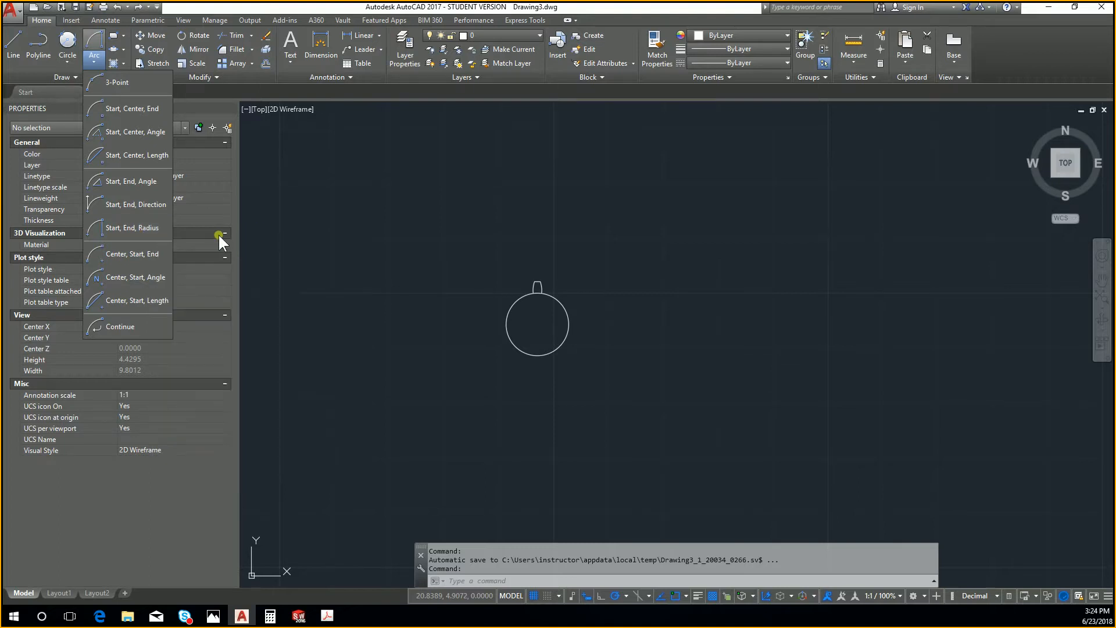
Trim away the inner circle's segment between the two flank arcs at the tooth's base
{"action": "scroll", "coordinate": [590, 283], "scroll_direction": "up", "scroll_amount": 6}
{"action": "left_click", "coordinate": [525, 349]}
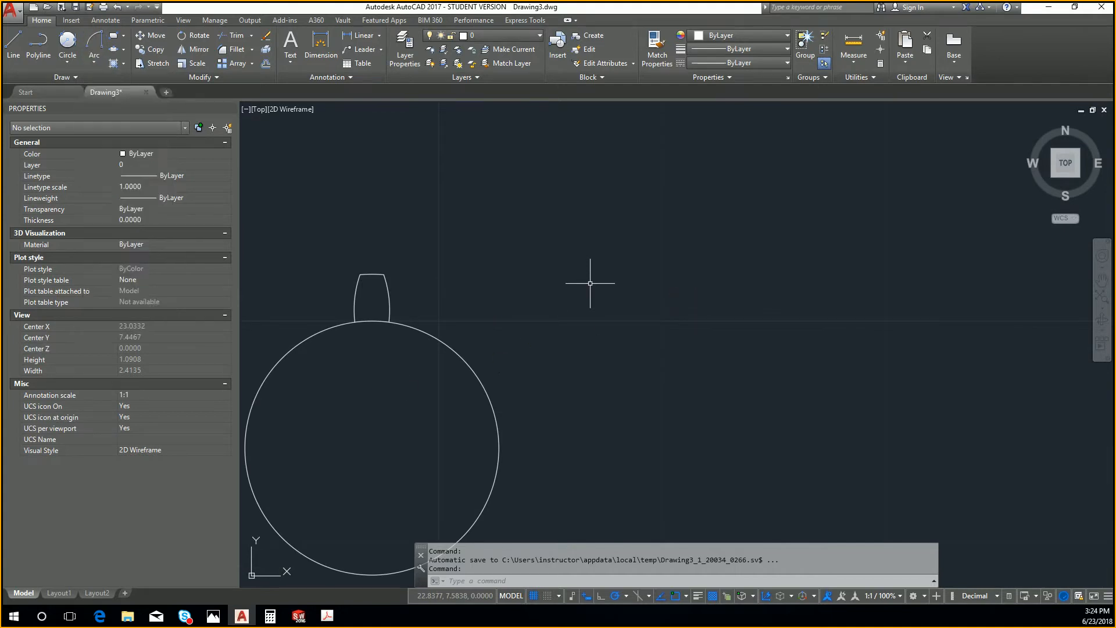
{"action": "middle_click_drag", "start_coordinate": [386, 374], "coordinate": [567, 360]}
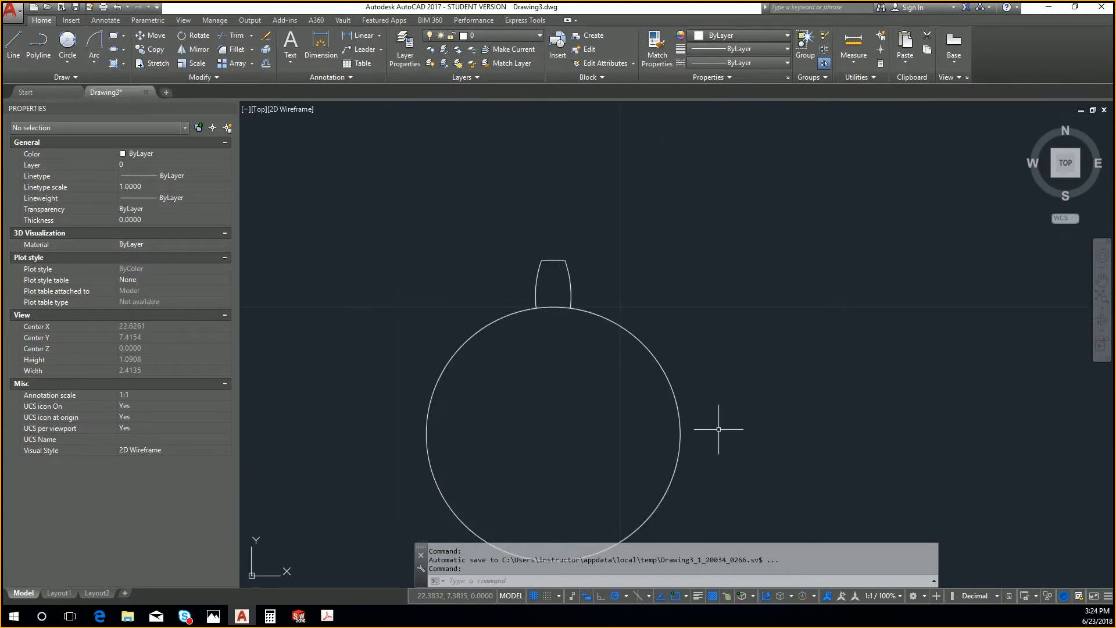
{"action": "type", "text": "trim"}
{"action": "key", "text": "Return"}
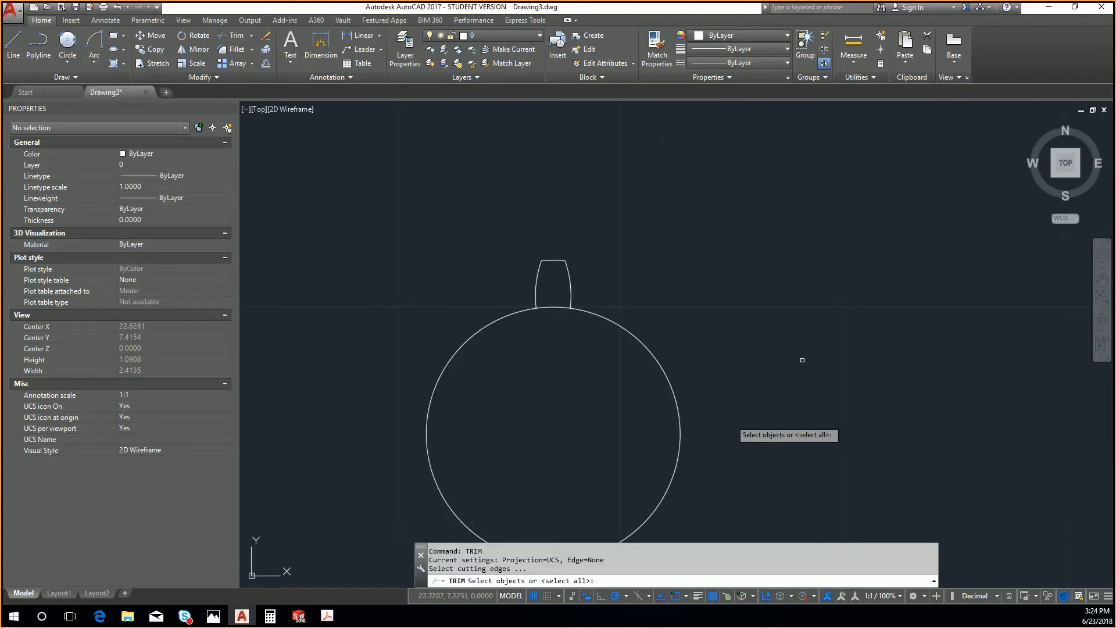
{"action": "left_click", "coordinate": [582, 311]}
{"action": "key", "text": "Return"}
{"action": "left_click", "coordinate": [553, 308]}
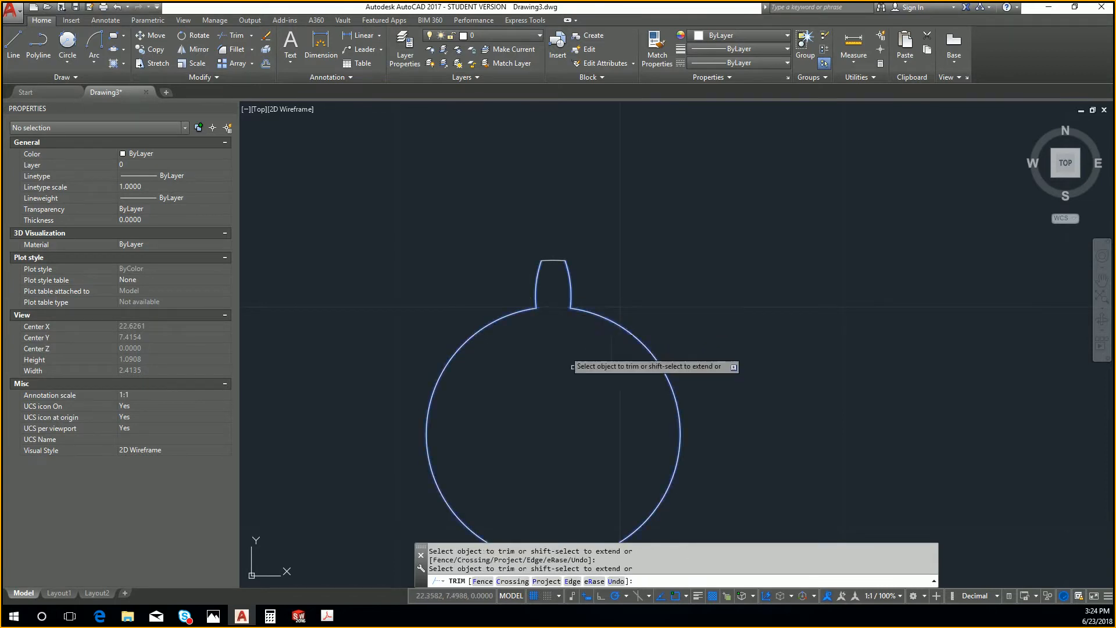
{"action": "key", "text": "Escape"}
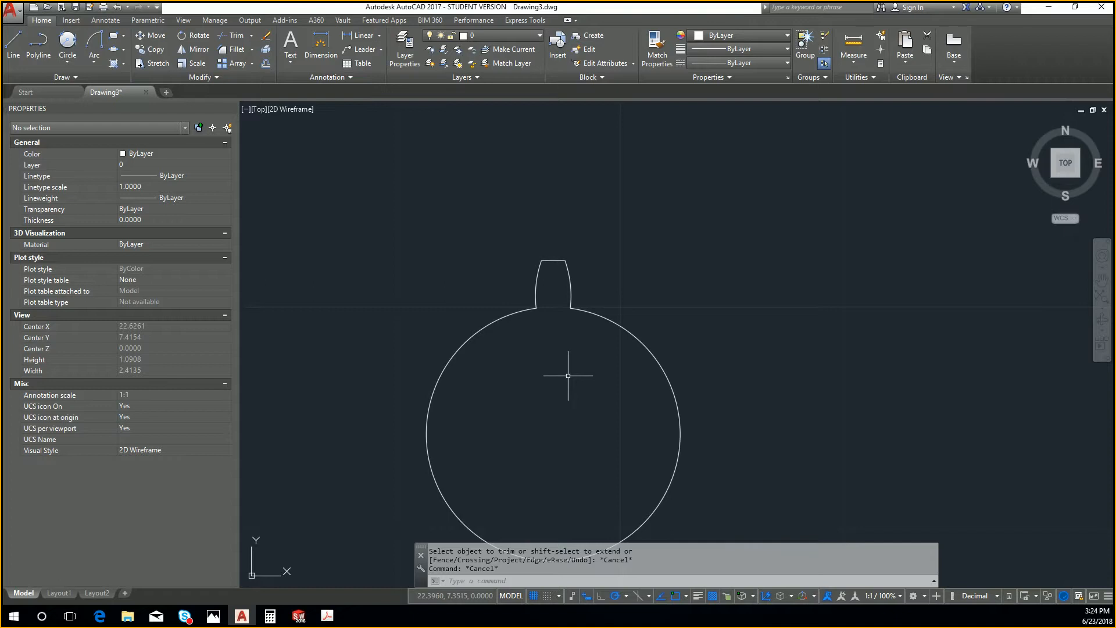
Create a polar array of the tooth's tip and flank arcs about the center of the inner circle
{"action": "scroll", "coordinate": [568, 375], "scroll_direction": "down", "scroll_amount": 2}
{"action": "left_click", "coordinate": [490, 243]}
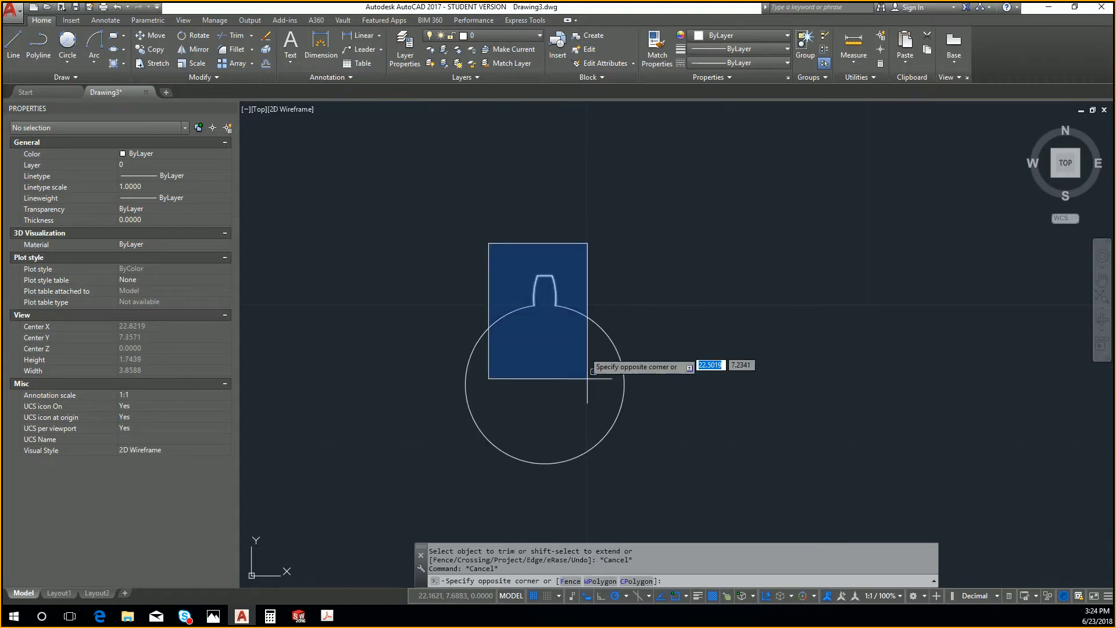
{"action": "left_click", "coordinate": [631, 355]}
{"action": "type", "text": "array"}
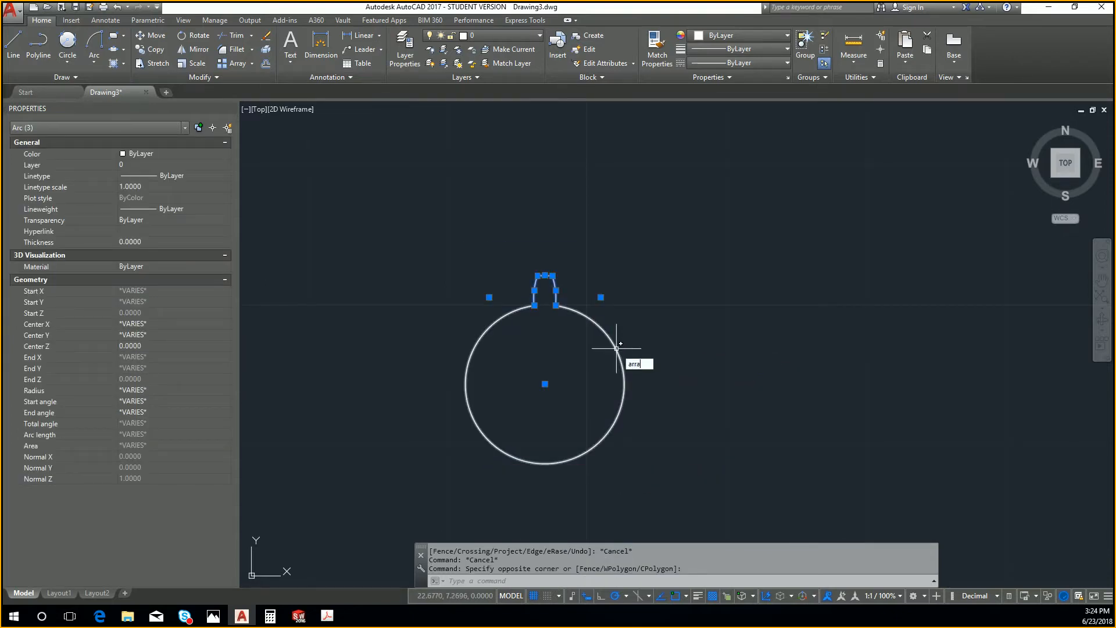
{"action": "key", "text": "Return"}
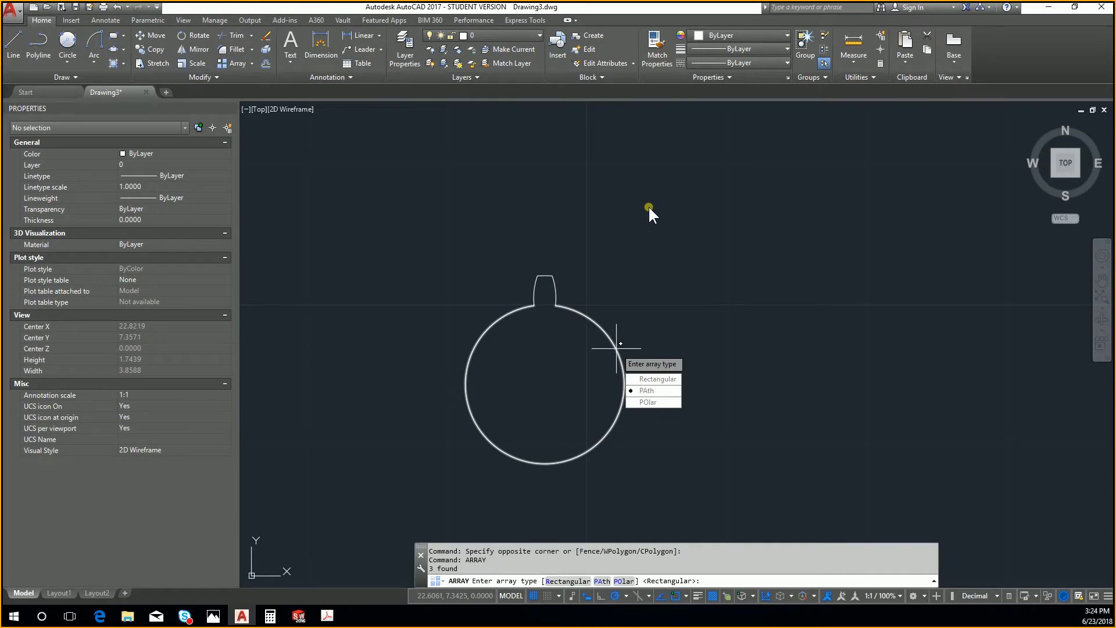
{"action": "type", "text": "PO"}
{"action": "key", "text": "Return"}
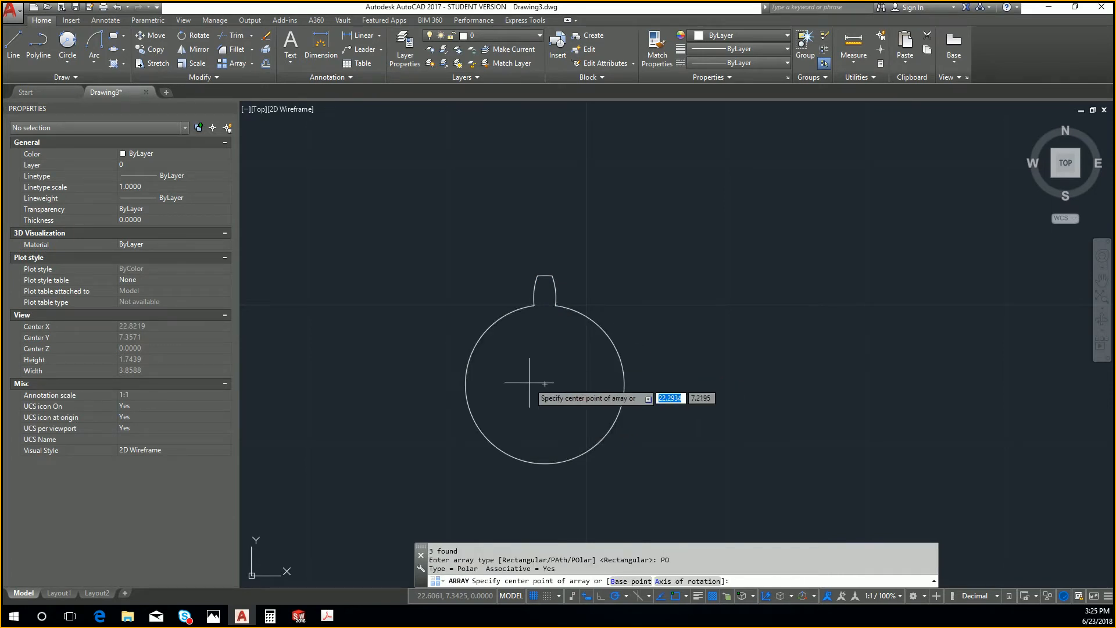
{"action": "left_click", "coordinate": [545, 384]}
Set the number of items in the polar tooth array to 14 and finish the array
{"action": "type", "text": "1"}
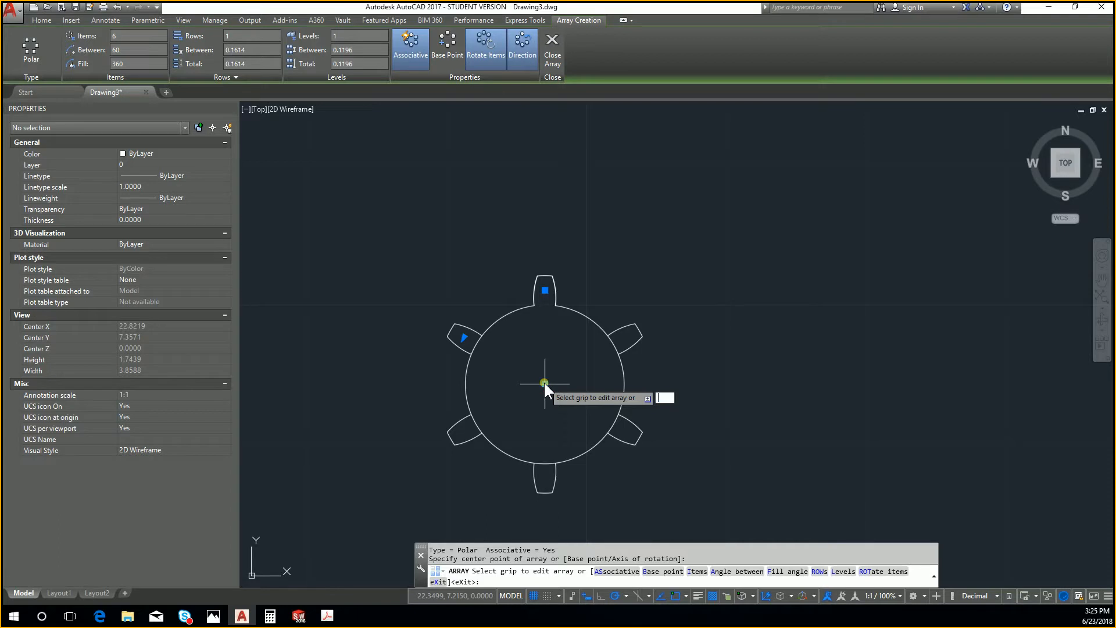
{"action": "type", "text": "i"}
{"action": "key", "text": "Return"}
{"action": "type", "text": "14"}
{"action": "key", "text": "Return"}
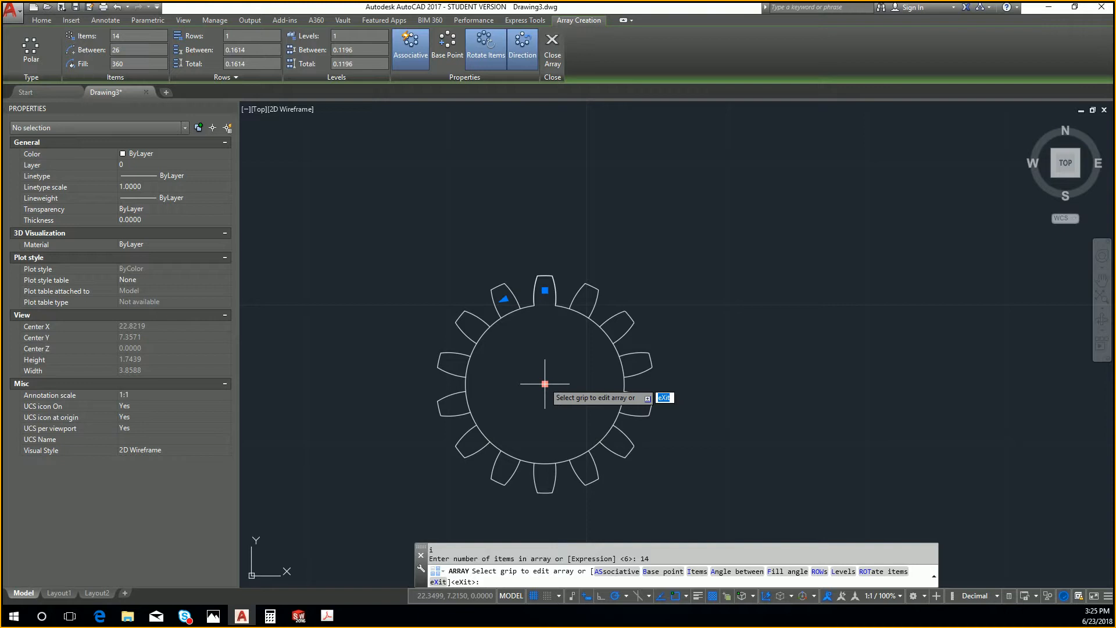
{"action": "key", "text": "Return"}
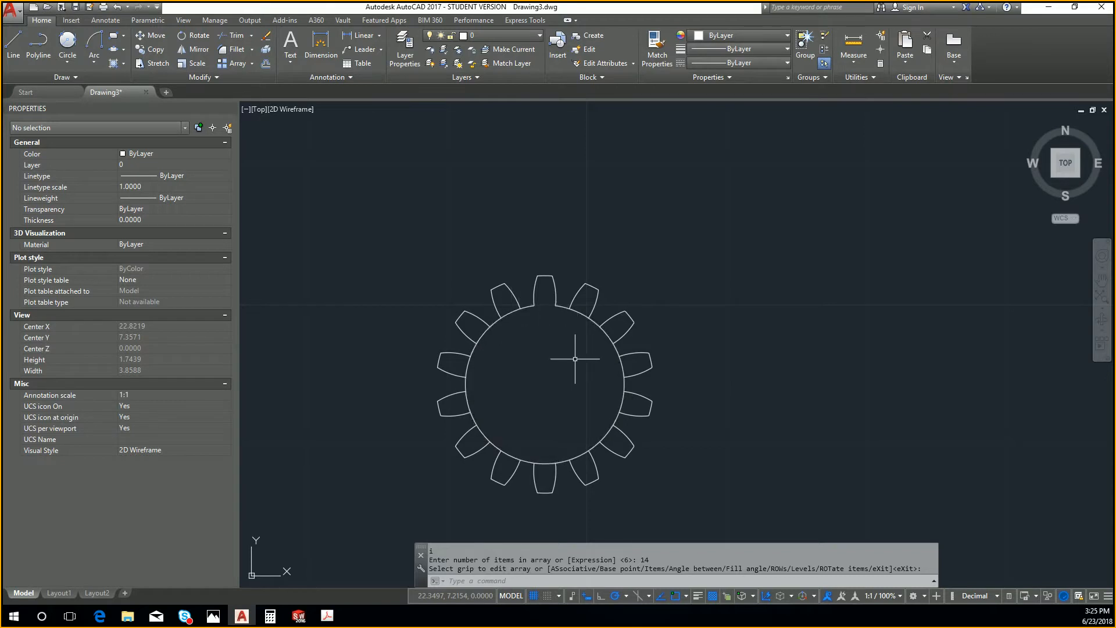
{"action": "type", "text": "trim"}
{"action": "key", "text": "Return"}
{"action": "left_click", "coordinate": [360, 241]}
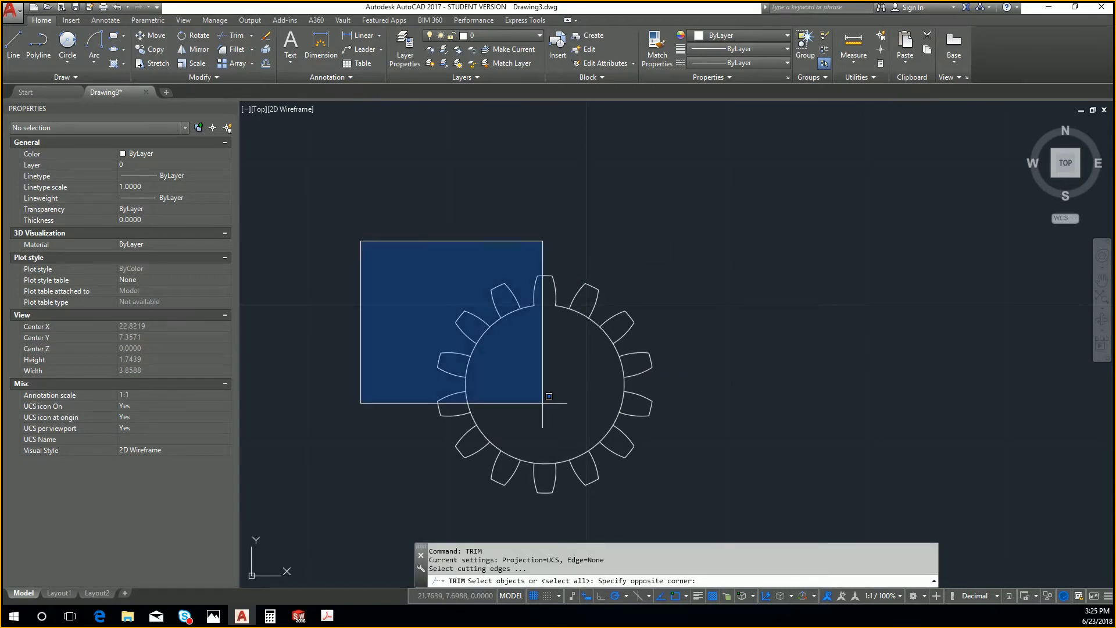
{"action": "left_click", "coordinate": [727, 540]}
{"action": "key", "text": "Return"}
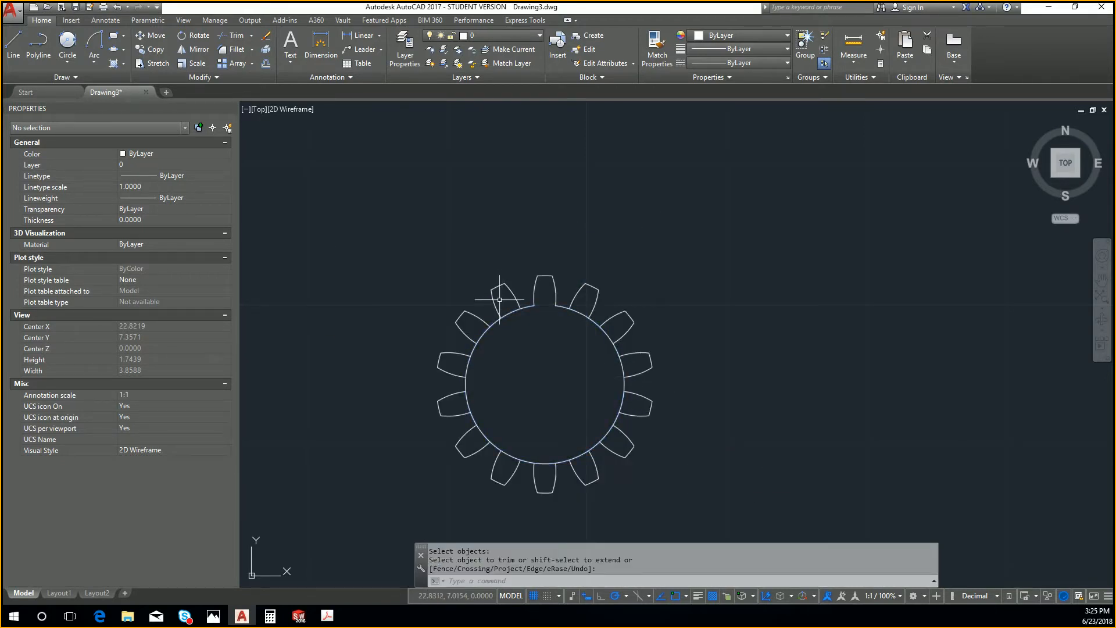
{"action": "left_click", "coordinate": [541, 306]}
{"action": "key", "text": "Escape"}
Trim the root circle against the near flank of the tooth clockwise from the top one, keeping only the short arc between both teeth
{"action": "left_click", "coordinate": [511, 319]}
{"action": "left_click", "coordinate": [513, 310]}
{"action": "scroll", "coordinate": [513, 309], "scroll_direction": "up", "scroll_amount": 5}
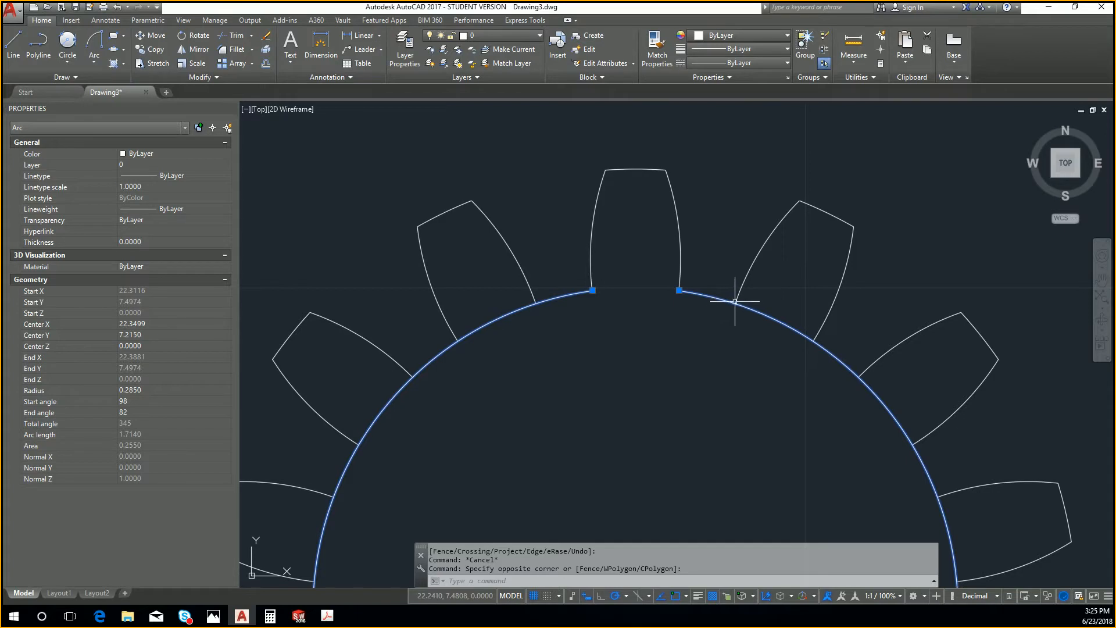
{"action": "key", "text": "Escape"}
{"action": "type", "text": "tr"}
{"action": "key", "text": "Return"}
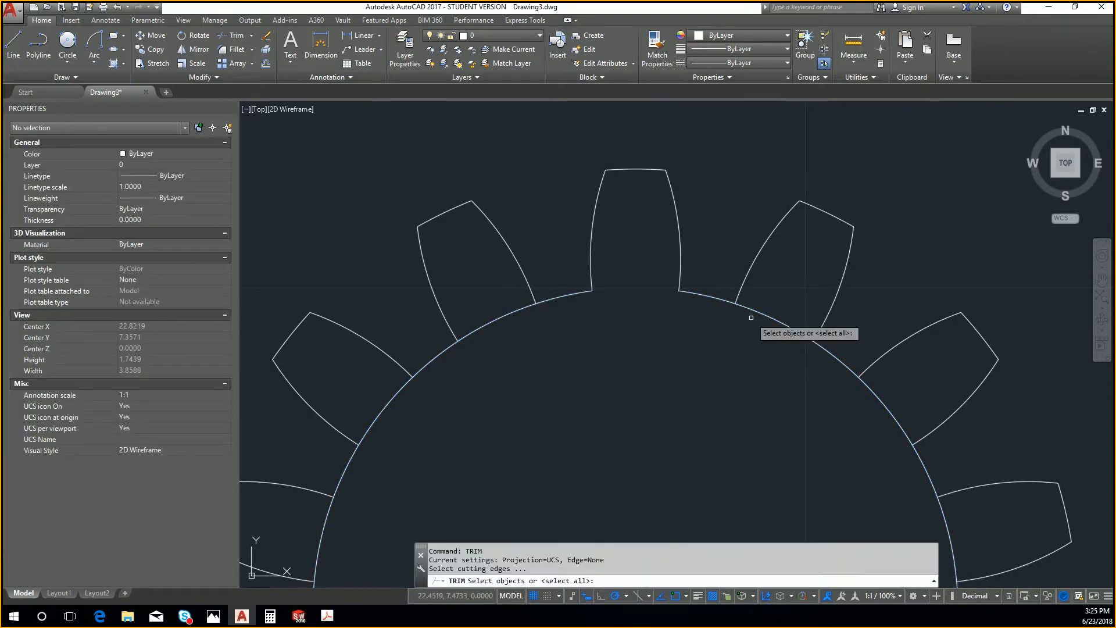
{"action": "left_click", "coordinate": [742, 289]}
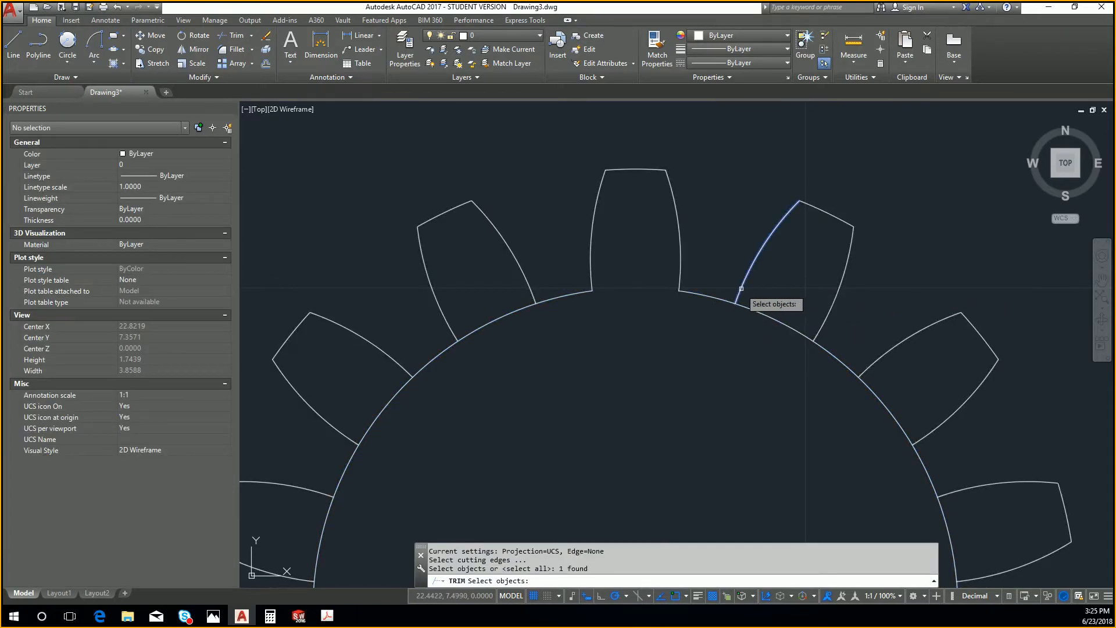
{"action": "key", "text": "Return"}
{"action": "left_click", "coordinate": [747, 308]}
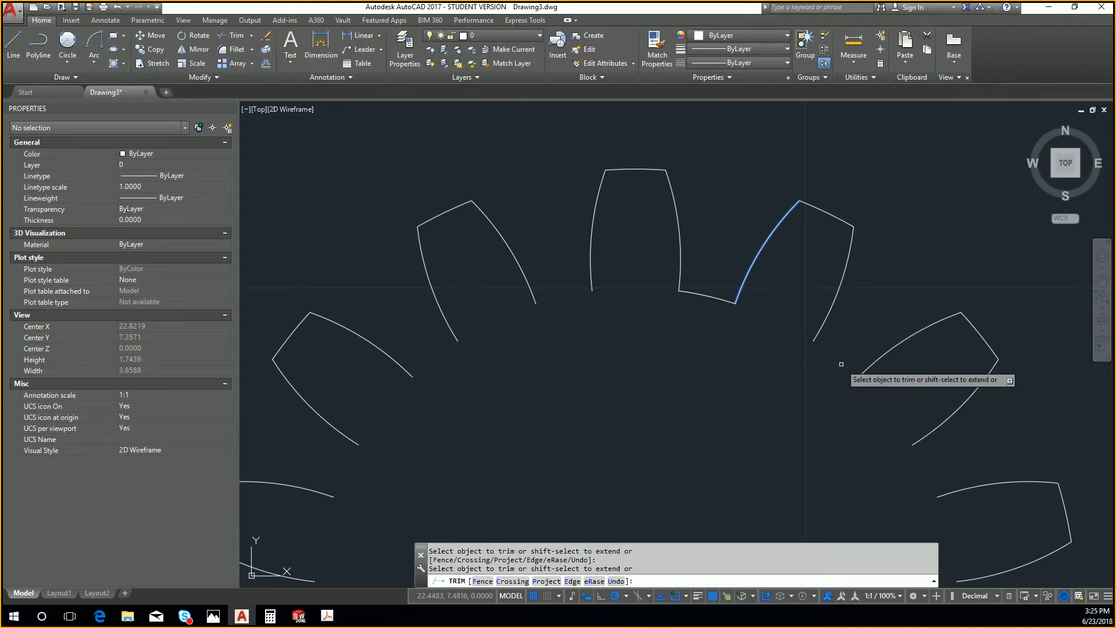
{"action": "key", "text": "Escape"}
{"action": "left_click", "coordinate": [717, 297]}
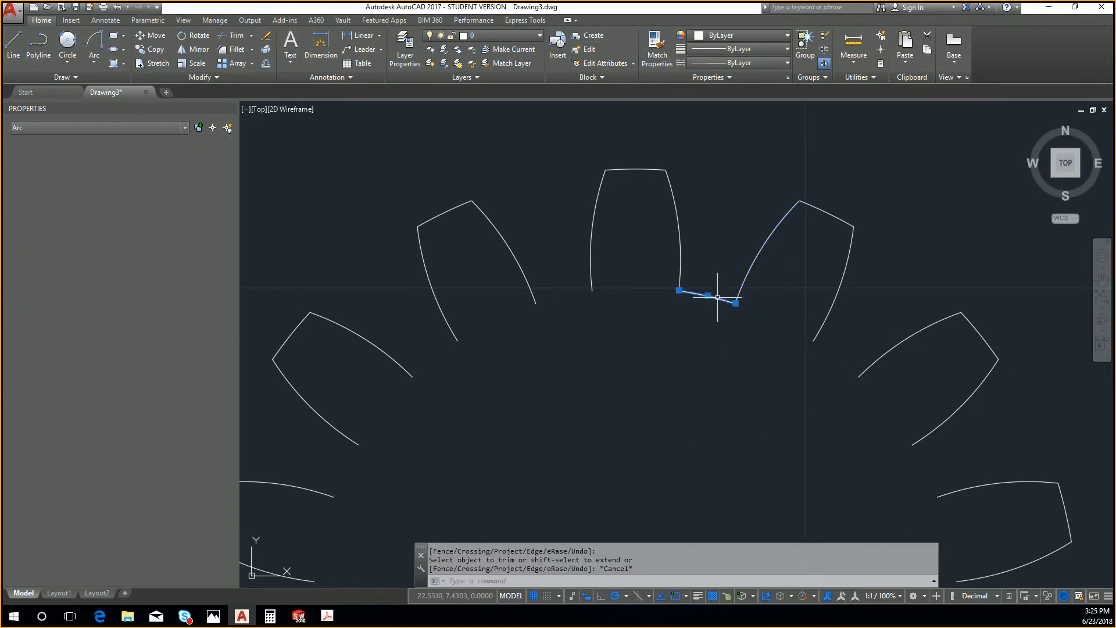
{"action": "key", "text": "Escape"}
{"action": "key", "text": "Escape"}
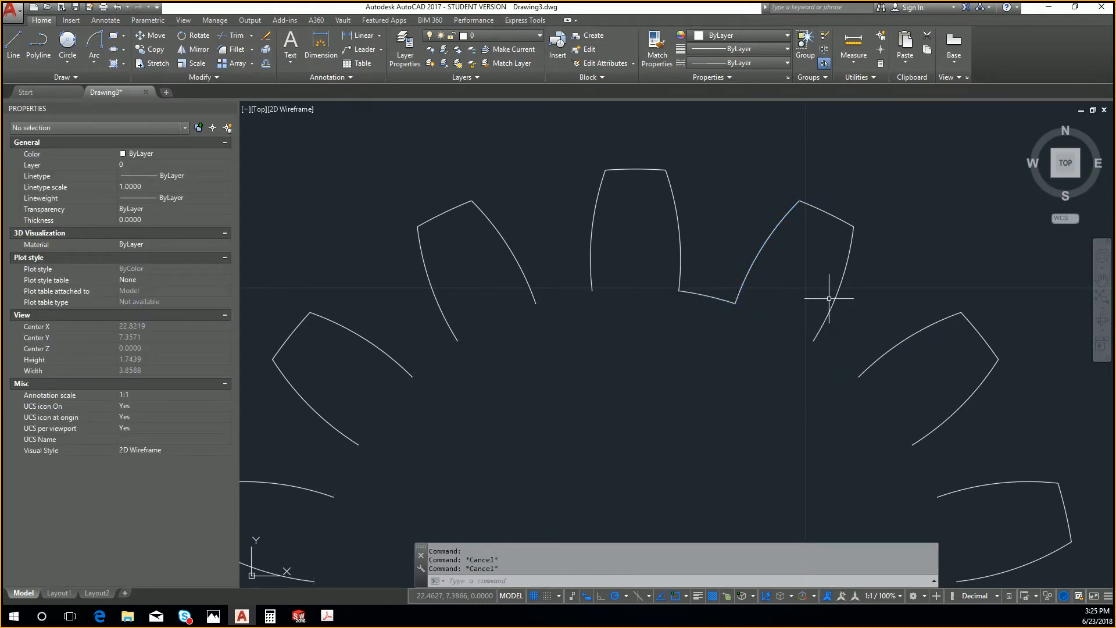
{"action": "left_click", "coordinate": [829, 298]}
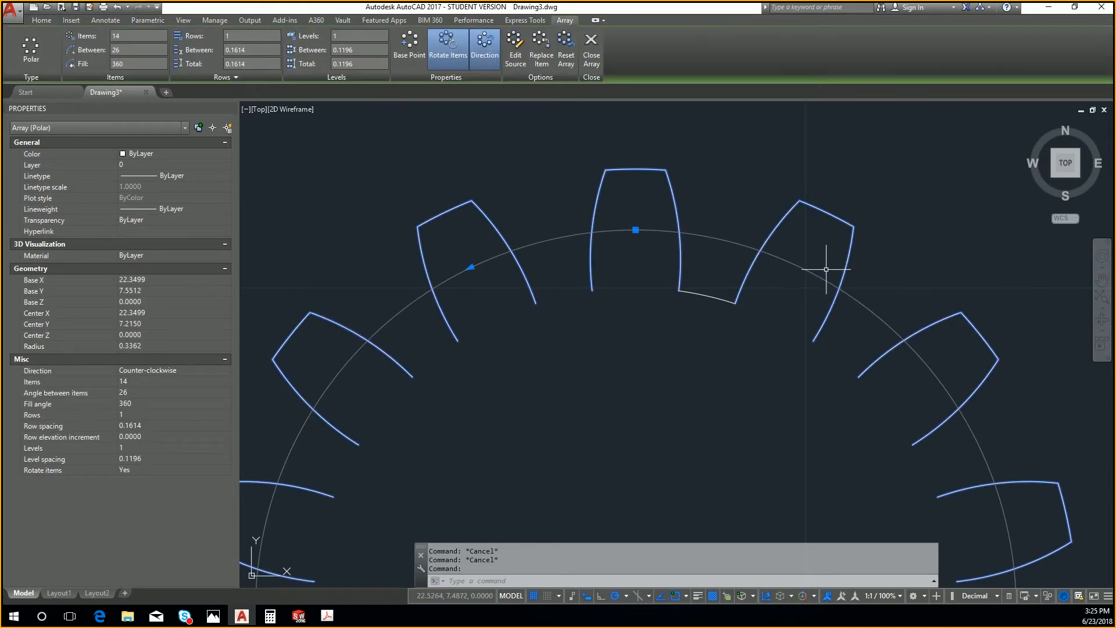
{"action": "left_click", "coordinate": [517, 66]}
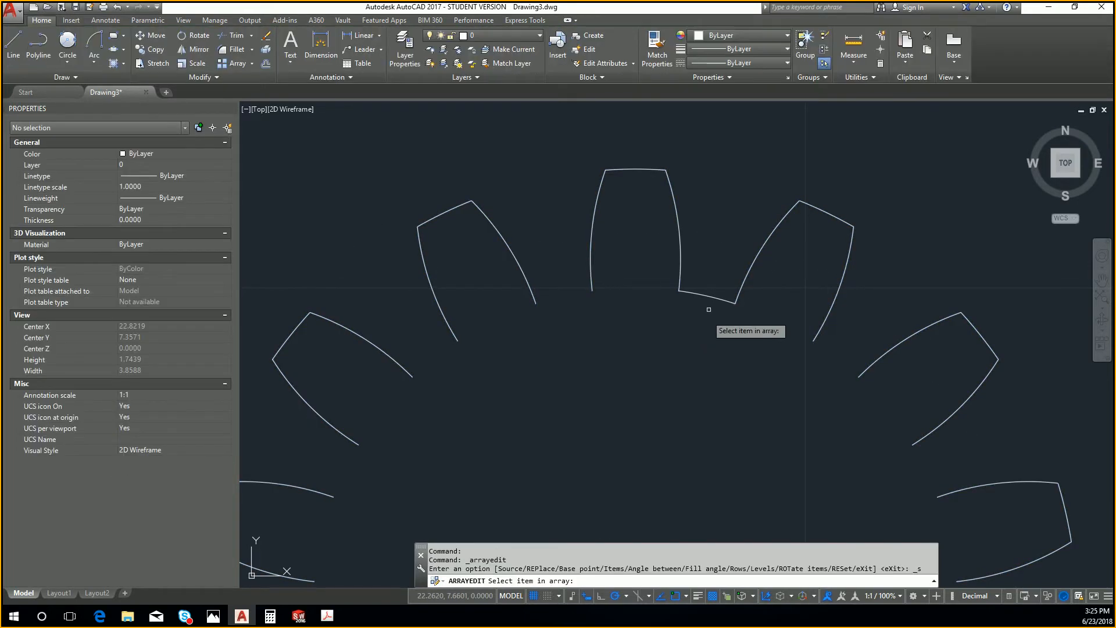
{"action": "left_click", "coordinate": [708, 296]}
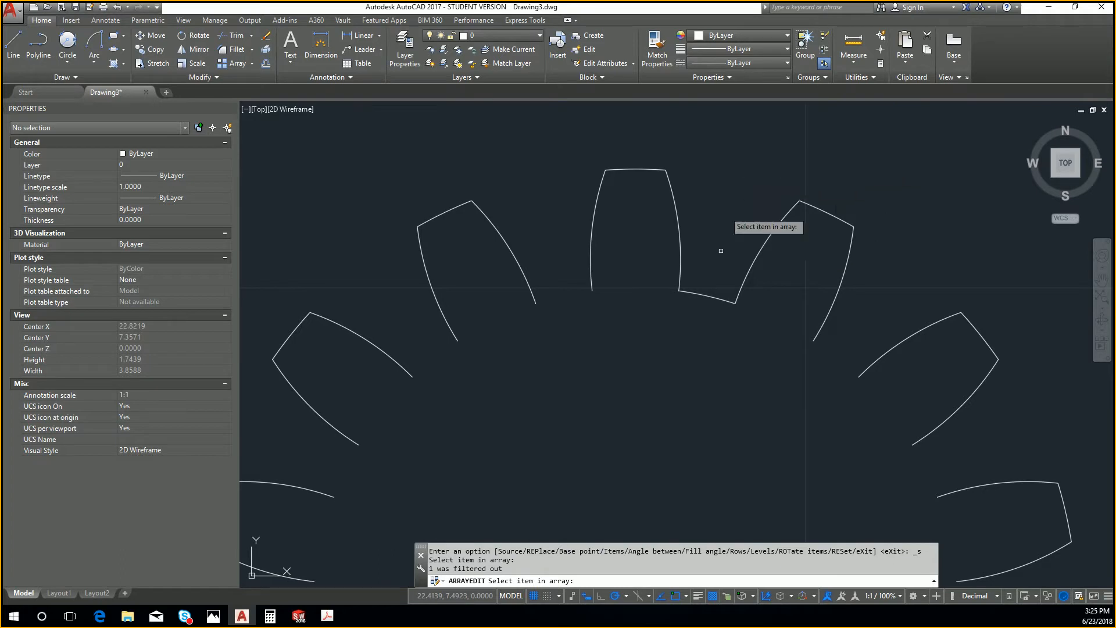
{"action": "key", "text": "Escape"}
{"action": "key", "text": "Escape"}
Open the source objects of the polar tooth array for editing, using the top tooth as the item
{"action": "left_click", "coordinate": [682, 262]}
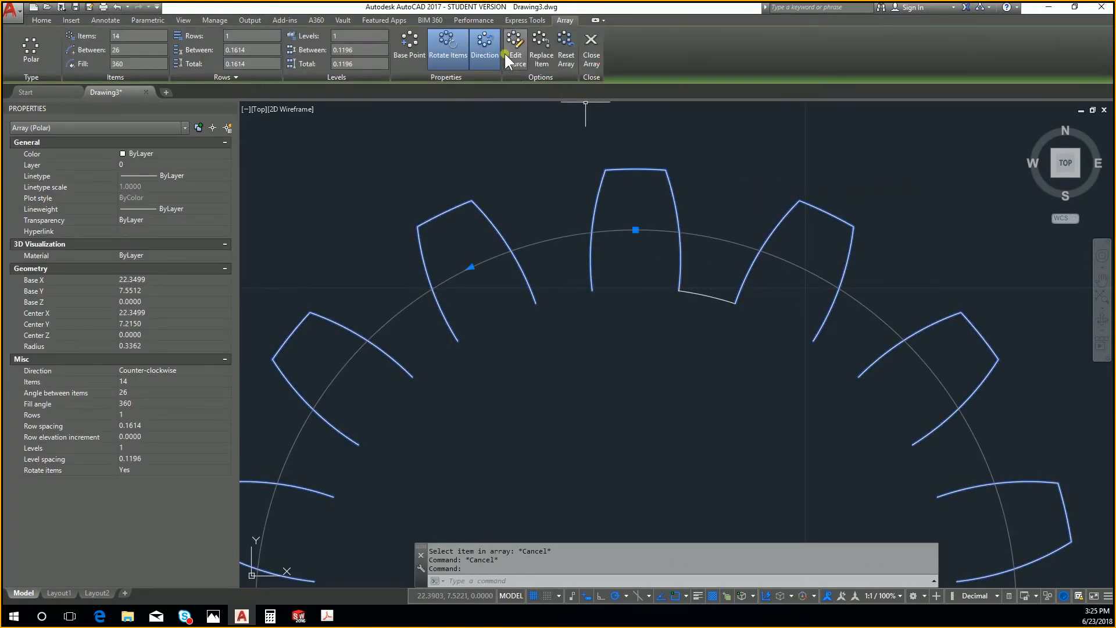
{"action": "left_click", "coordinate": [506, 53]}
{"action": "left_click", "coordinate": [673, 209]}
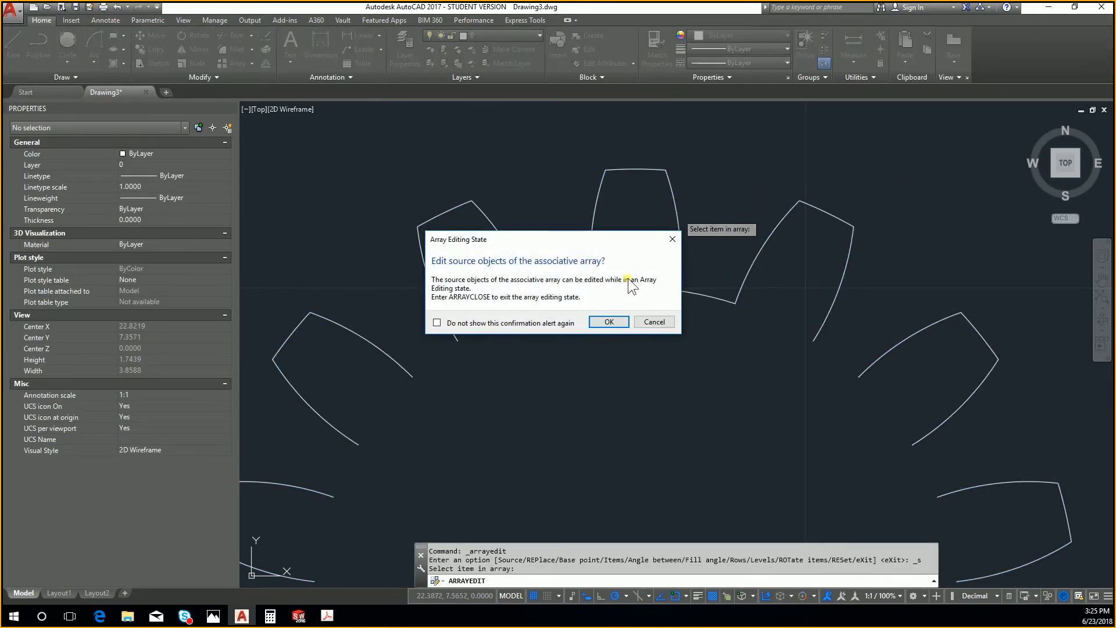
{"action": "left_click", "coordinate": [608, 322]}
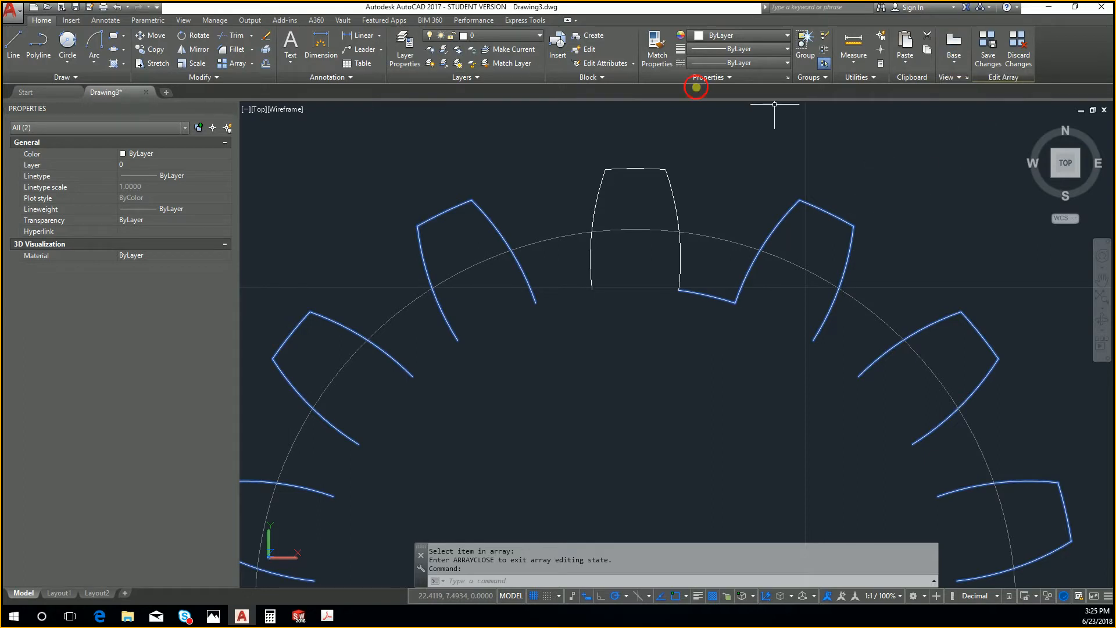
{"action": "left_click", "coordinate": [80, 17]}
{"action": "left_click", "coordinate": [96, 19]}
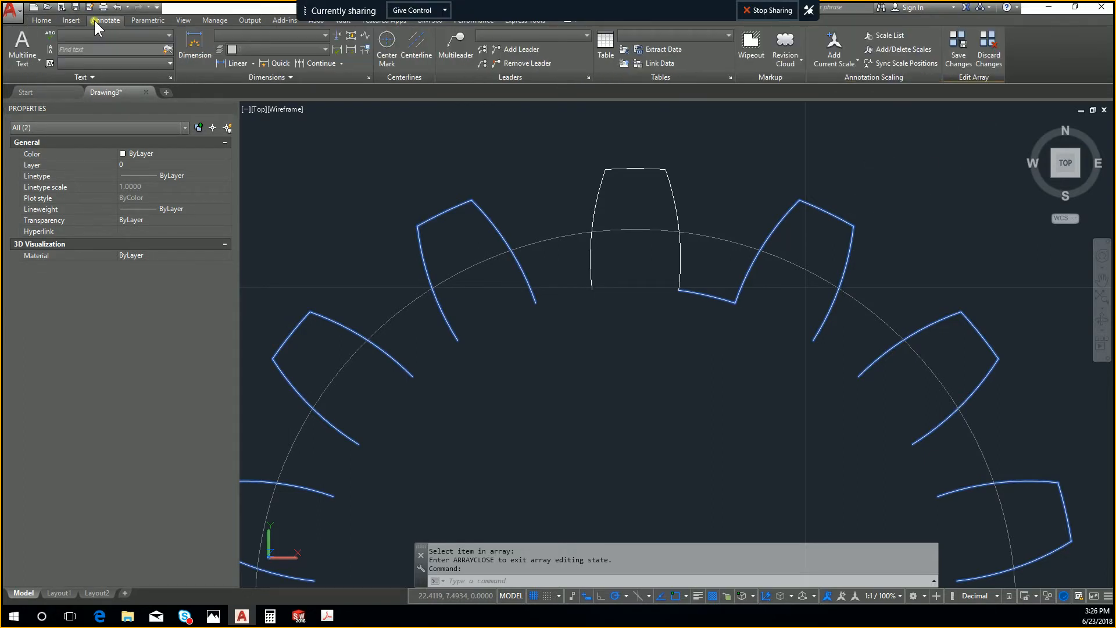
{"action": "left_click", "coordinate": [72, 20]}
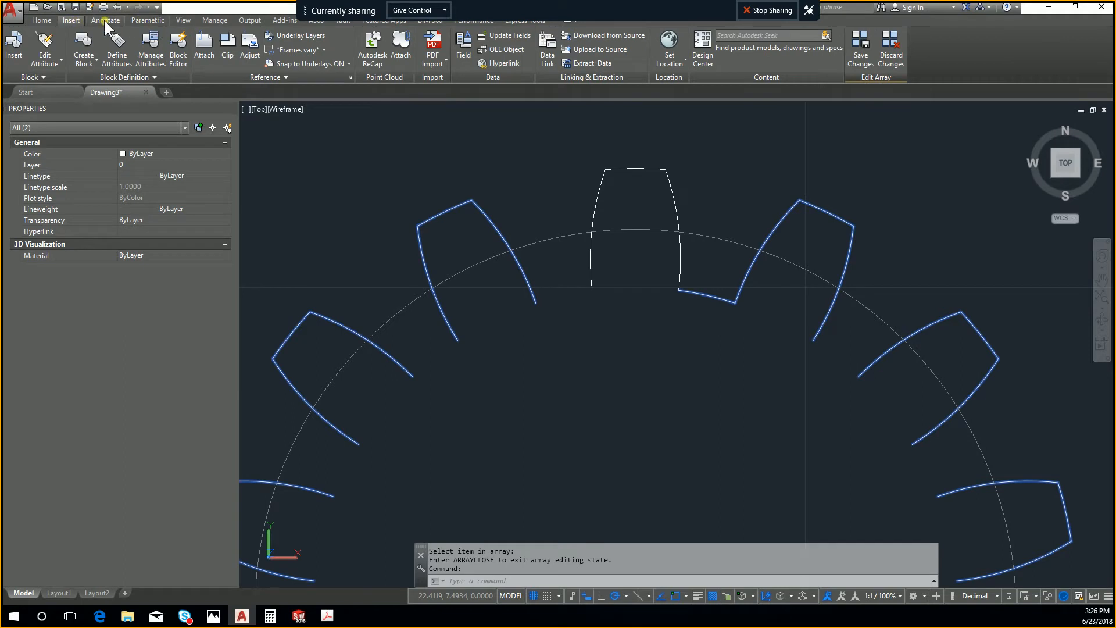
{"action": "key", "text": "Escape"}
{"action": "key", "text": "Escape"}
{"action": "key", "text": "Escape"}
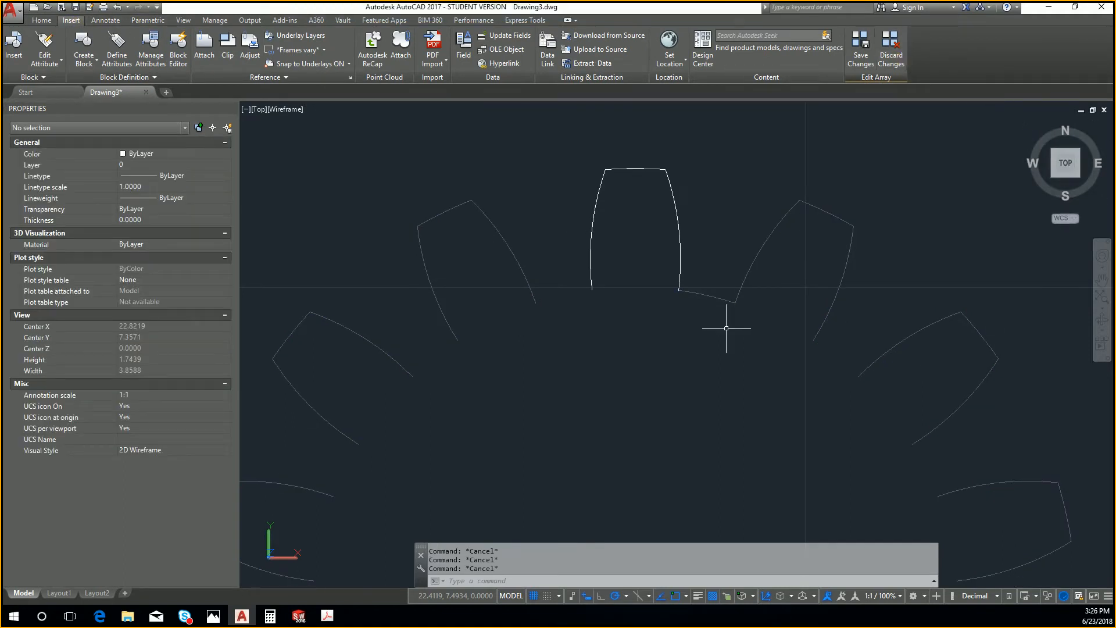
Try to copy and paste the root arc while editing the array source, and close the editing state with changes saved
{"action": "left_click", "coordinate": [710, 298]}
{"action": "key", "text": "ctrl+c"}
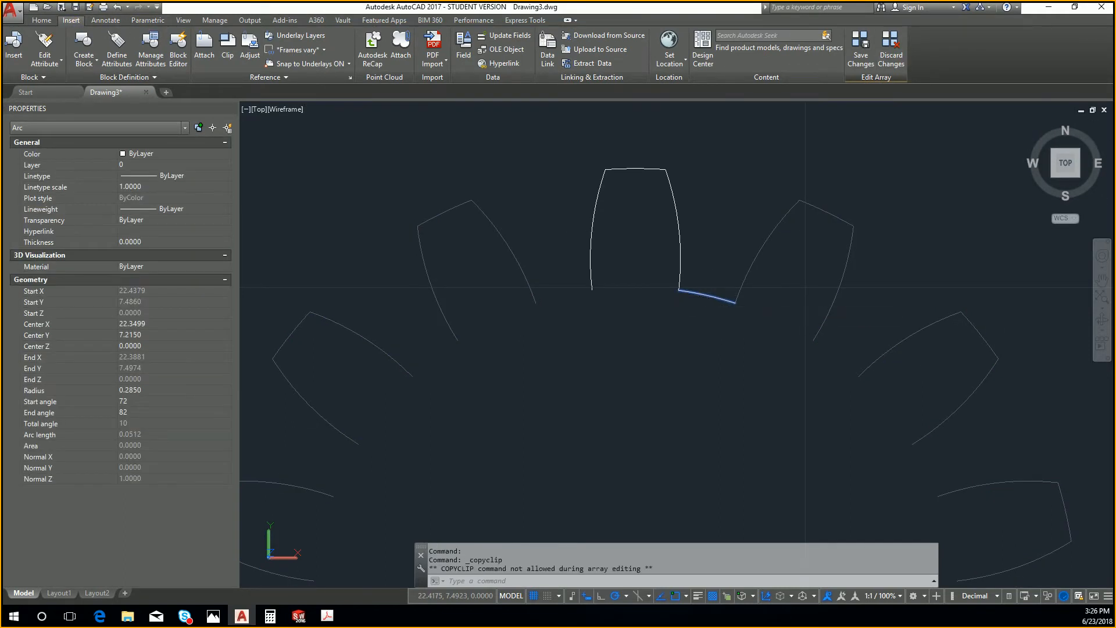
{"action": "key", "text": "ctrl+v"}
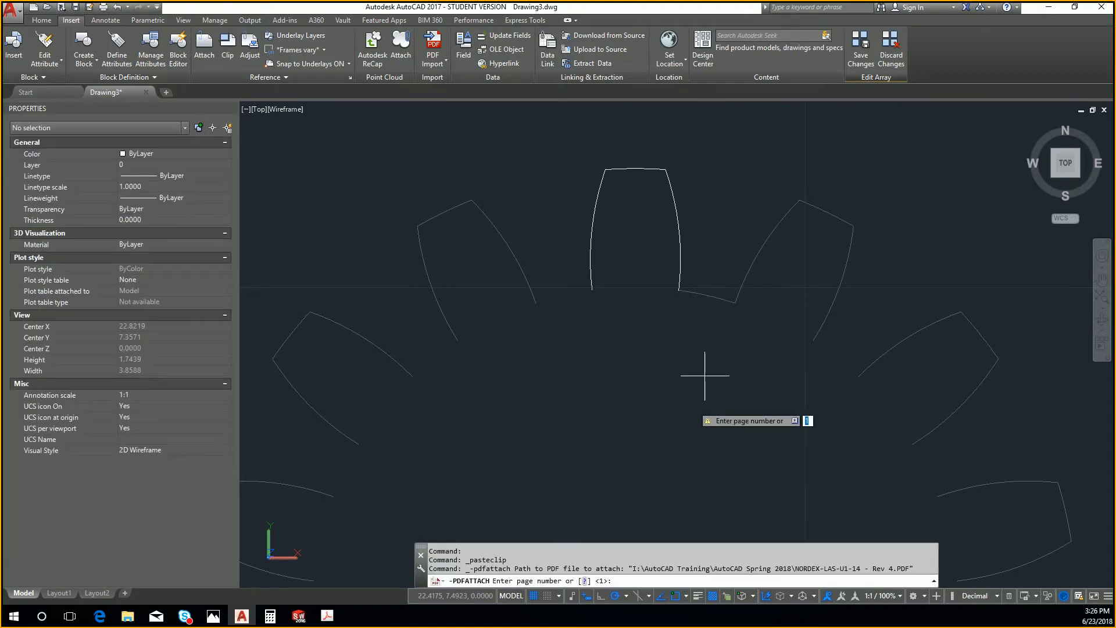
{"action": "left_click", "coordinate": [865, 57]}
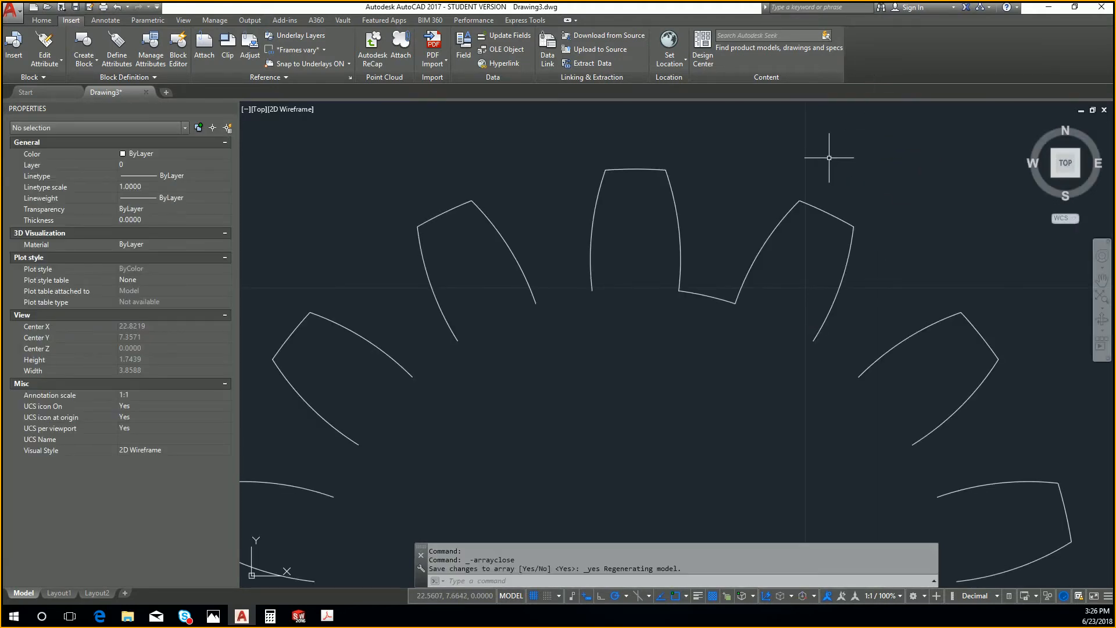
{"action": "left_click", "coordinate": [708, 298]}
{"action": "left_click", "coordinate": [682, 251]}
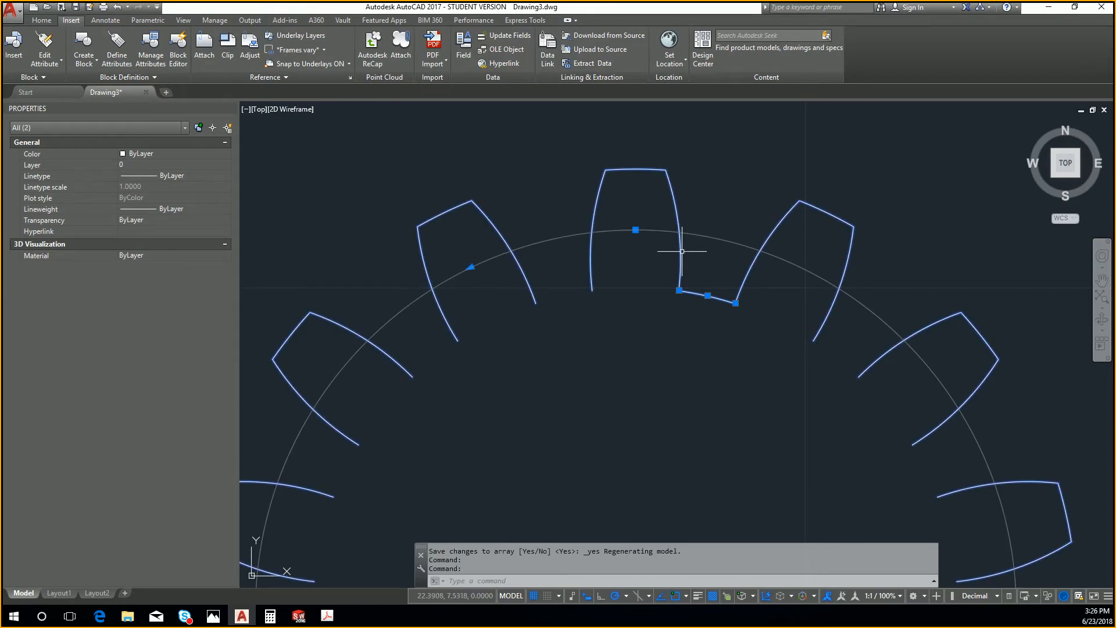
{"action": "key", "text": "Escape"}
{"action": "key", "text": "Escape"}
{"action": "left_click", "coordinate": [670, 212]}
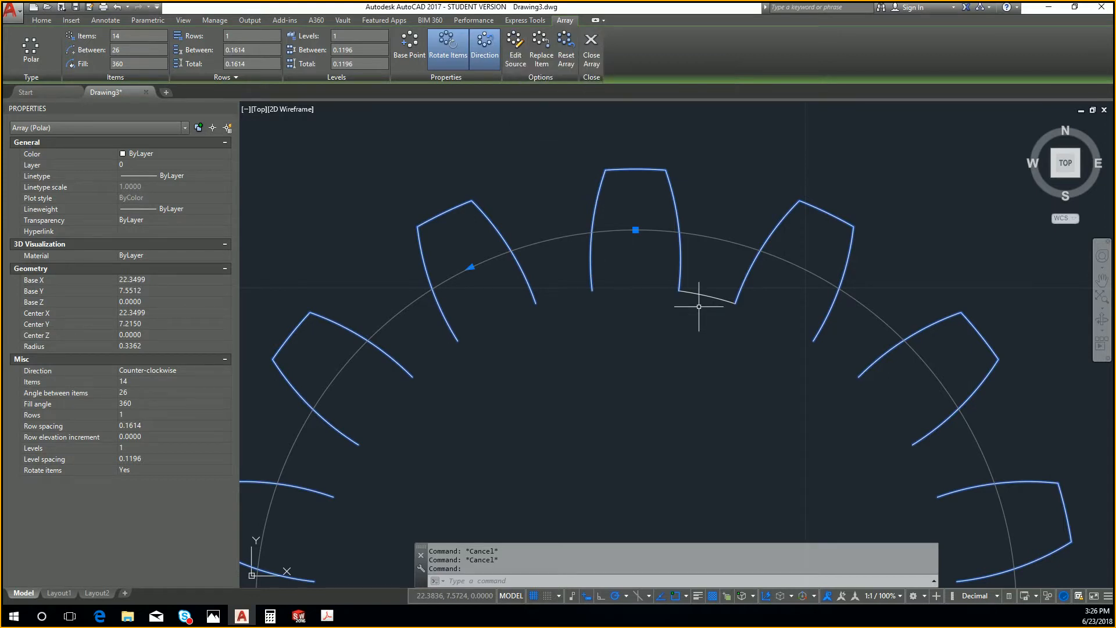
{"action": "key", "text": "Escape"}
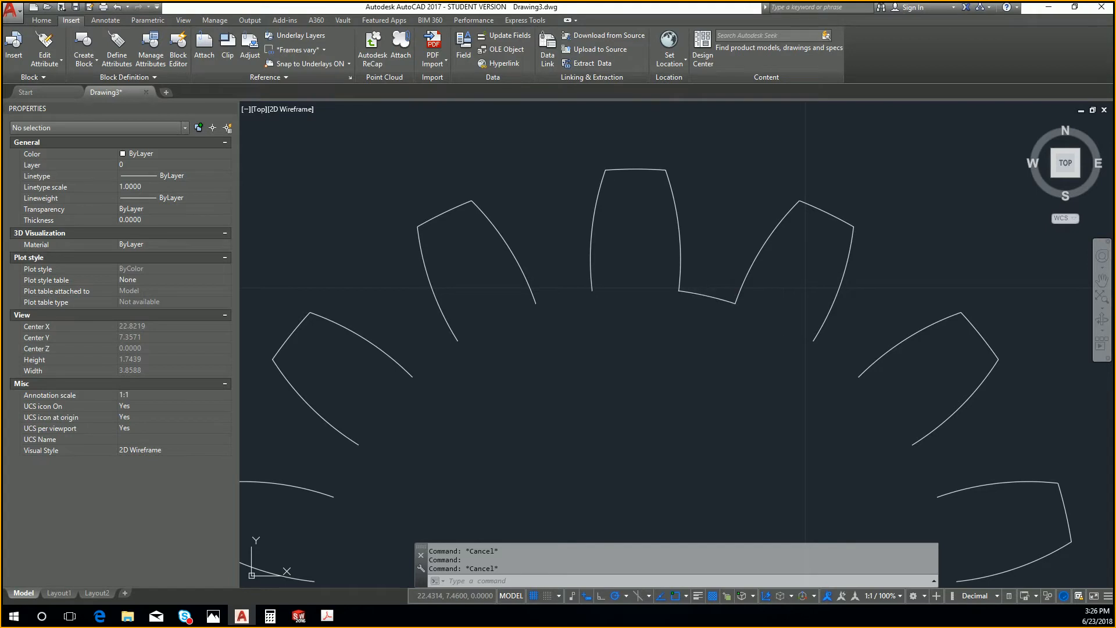
Copy the short root arc beside the top tooth to the clipboard and clear the selection
{"action": "left_click", "coordinate": [707, 295]}
{"action": "key", "text": "ctrl+c"}
{"action": "left_click", "coordinate": [675, 205]}
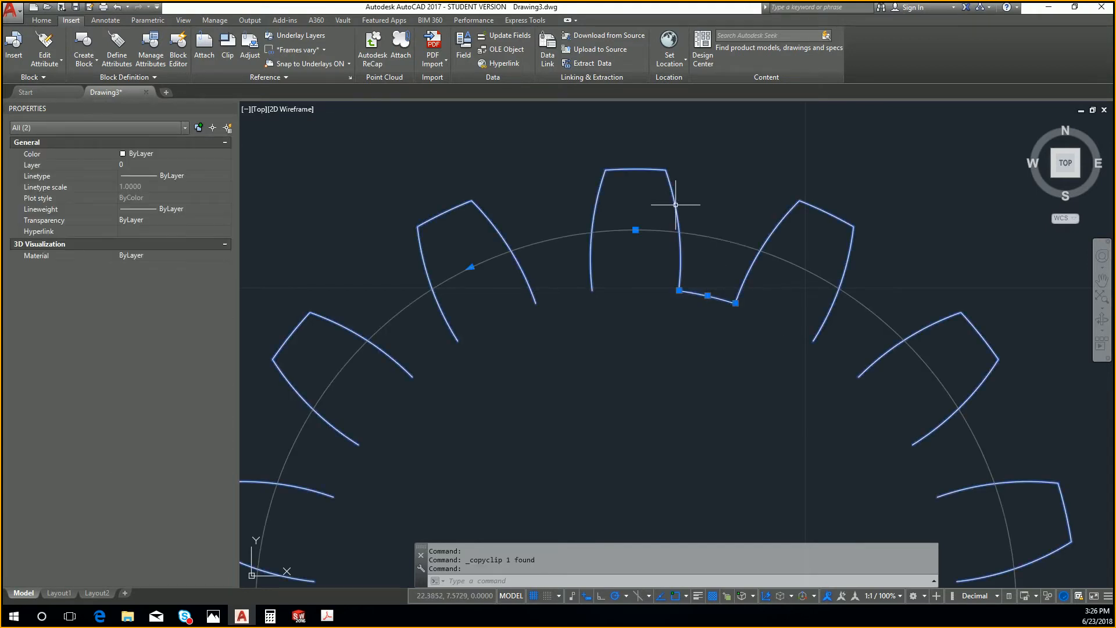
{"action": "key", "text": "Escape"}
{"action": "key", "text": "Escape"}
Open the polar array's top tooth for source editing and paste the copied root arc into it
{"action": "left_click", "coordinate": [619, 169]}
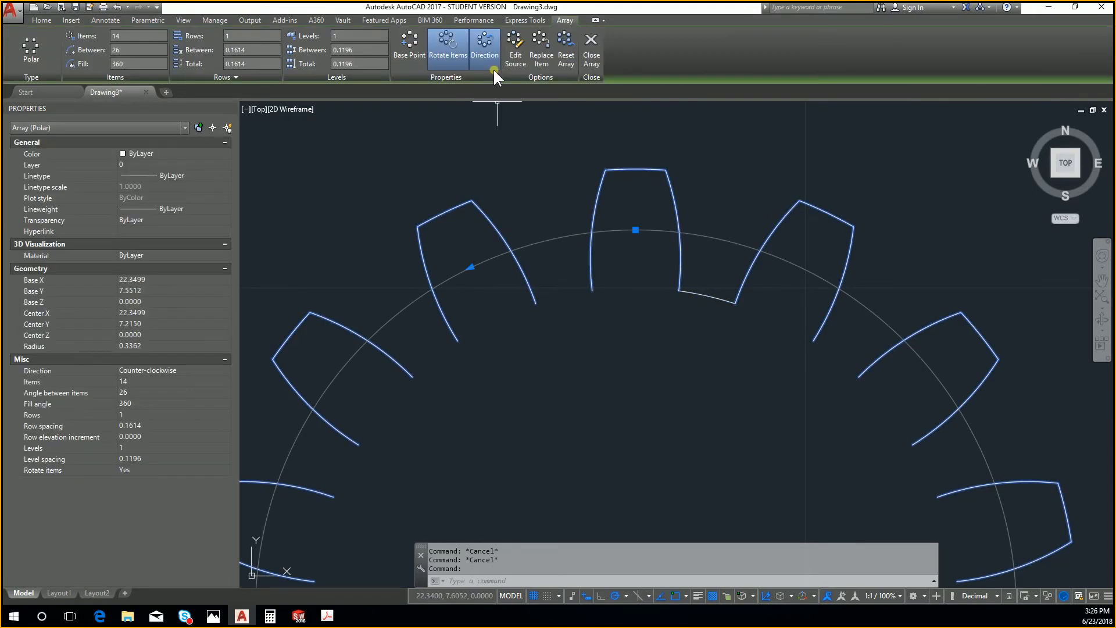
{"action": "left_click", "coordinate": [516, 55]}
{"action": "left_click", "coordinate": [679, 286]}
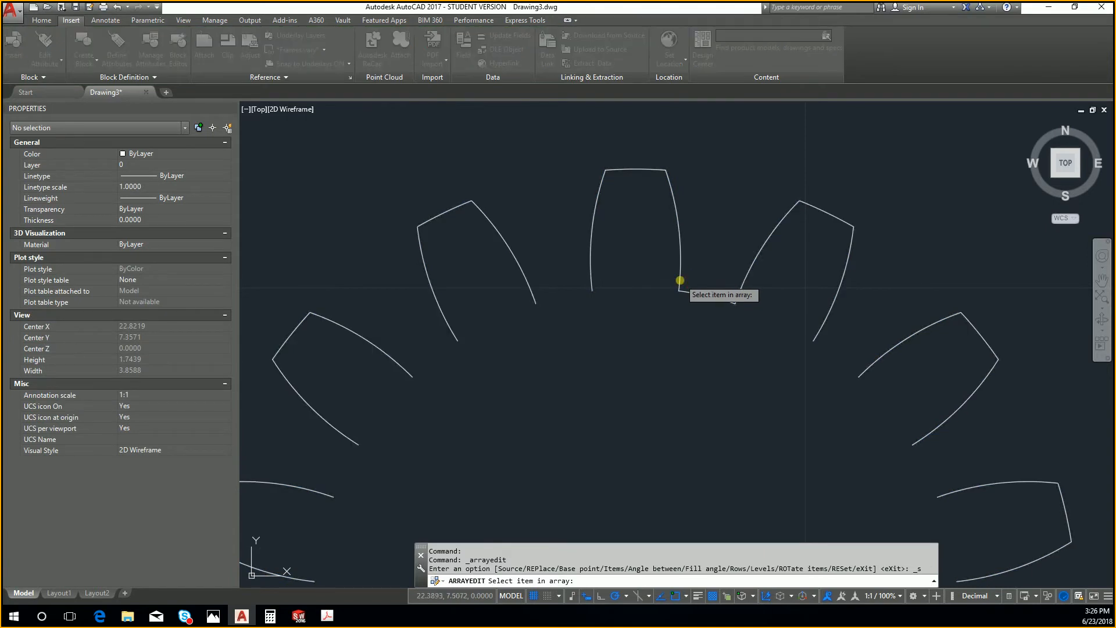
{"action": "left_click", "coordinate": [615, 323]}
{"action": "key", "text": "ctrl+v"}
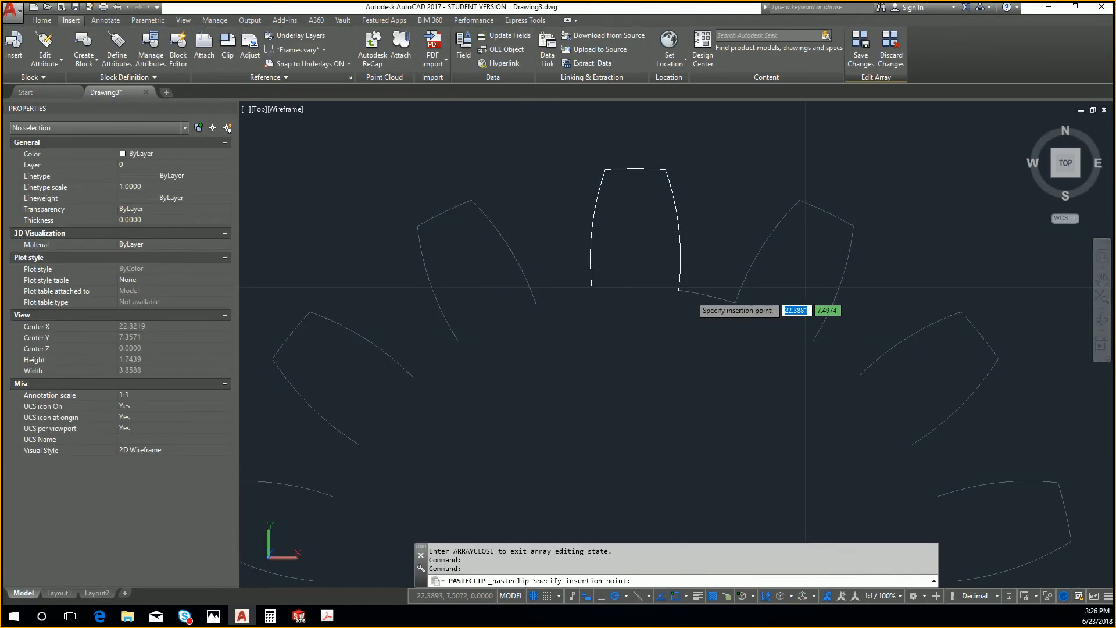
{"action": "left_click", "coordinate": [678, 290]}
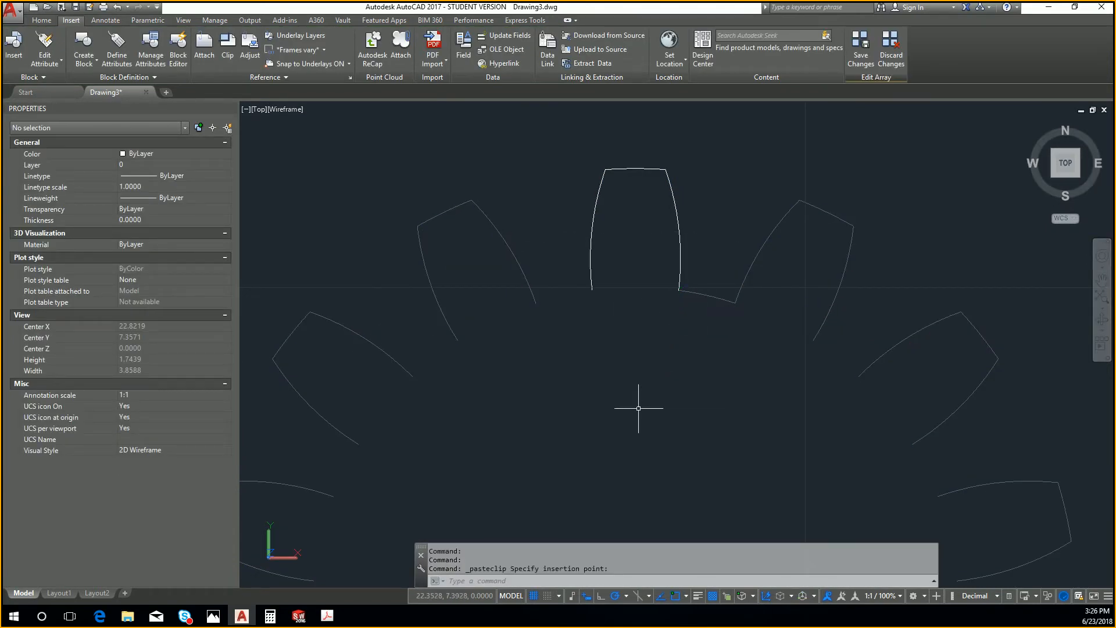
Move the pasted root arc by its endpoint nearest the top tooth onto the base of that tooth's clockwise-side flank
{"action": "scroll", "coordinate": [733, 390], "scroll_direction": "down", "scroll_amount": 5}
{"action": "scroll", "coordinate": [758, 343], "scroll_direction": "up", "scroll_amount": 5}
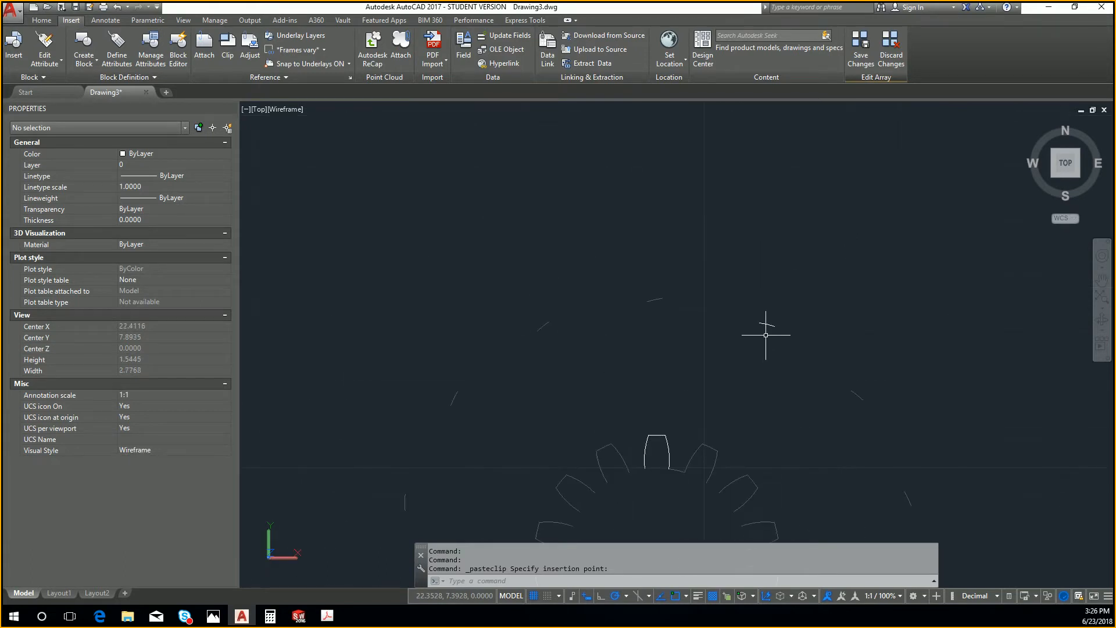
{"action": "left_click", "coordinate": [768, 325]}
{"action": "scroll", "coordinate": [785, 356], "scroll_direction": "up", "scroll_amount": 3}
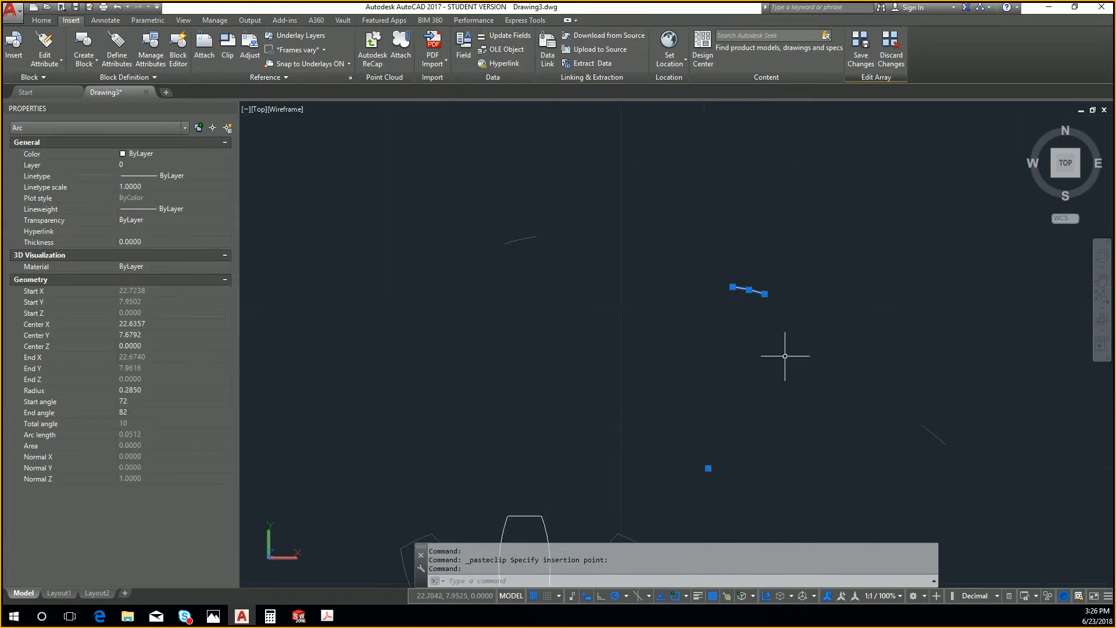
{"action": "type", "text": "m"}
{"action": "key", "text": "Return"}
{"action": "left_click", "coordinate": [733, 288]}
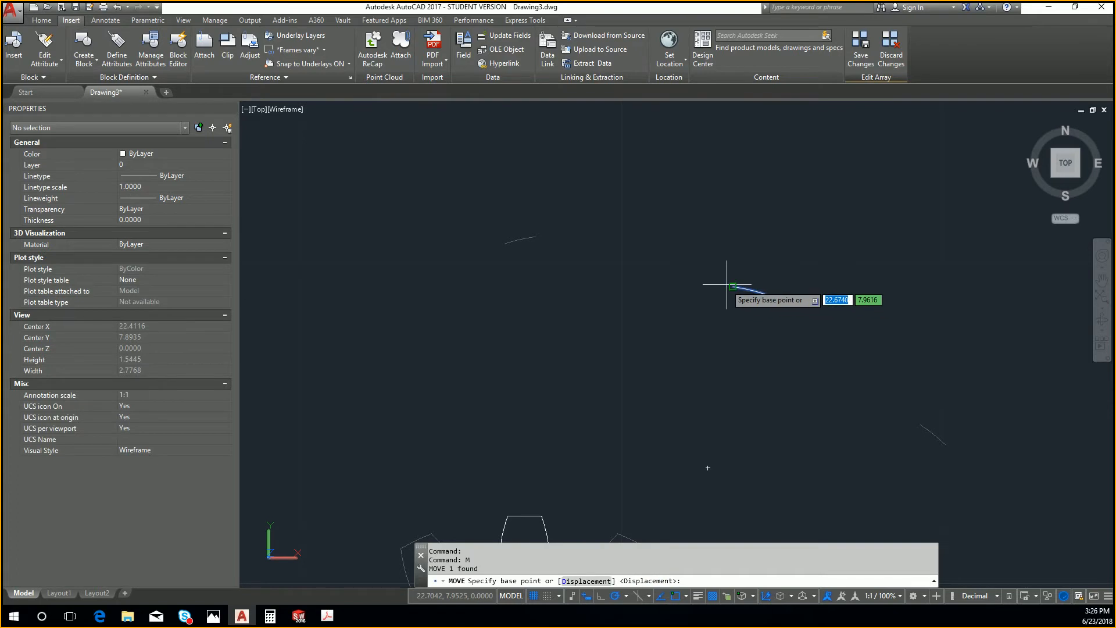
{"action": "middle_click_drag", "start_coordinate": [575, 532], "coordinate": [706, 304]}
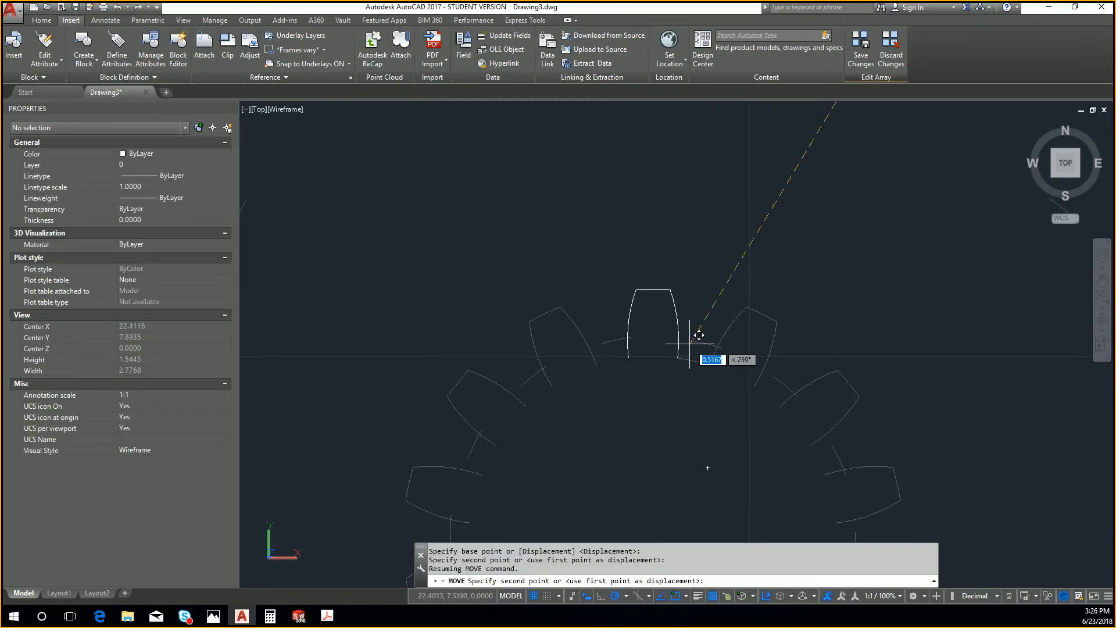
{"action": "scroll", "coordinate": [689, 355], "scroll_direction": "up", "scroll_amount": 5}
{"action": "left_click", "coordinate": [662, 367]}
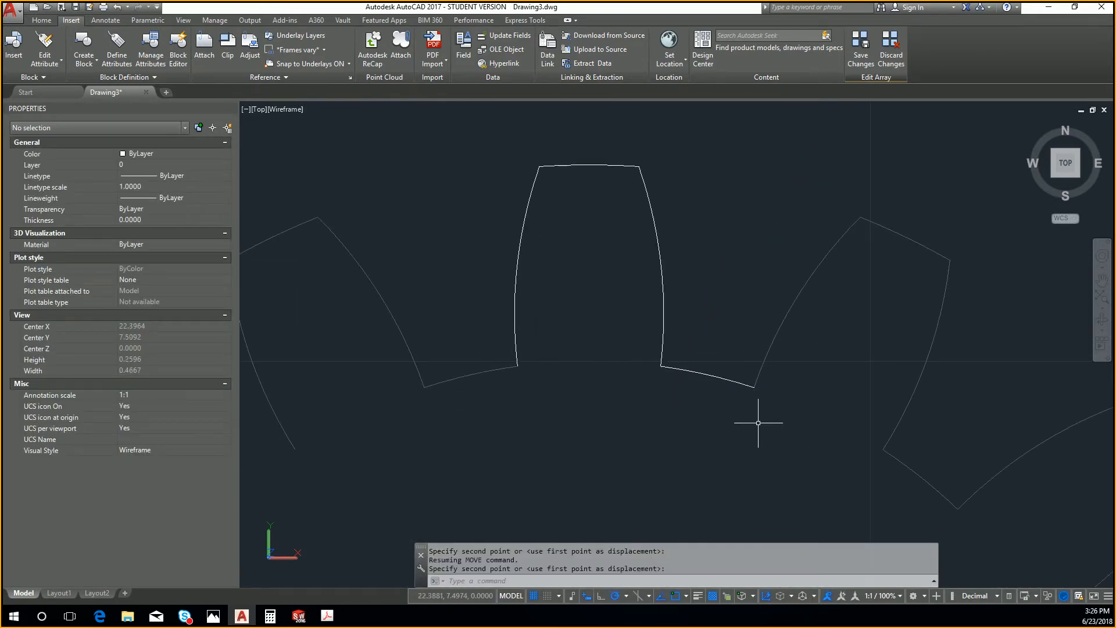
Save the source changes to the polar array and inspect the root arcs between the teeth
{"action": "left_click", "coordinate": [855, 67]}
{"action": "scroll", "coordinate": [723, 324], "scroll_direction": "down", "scroll_amount": 6}
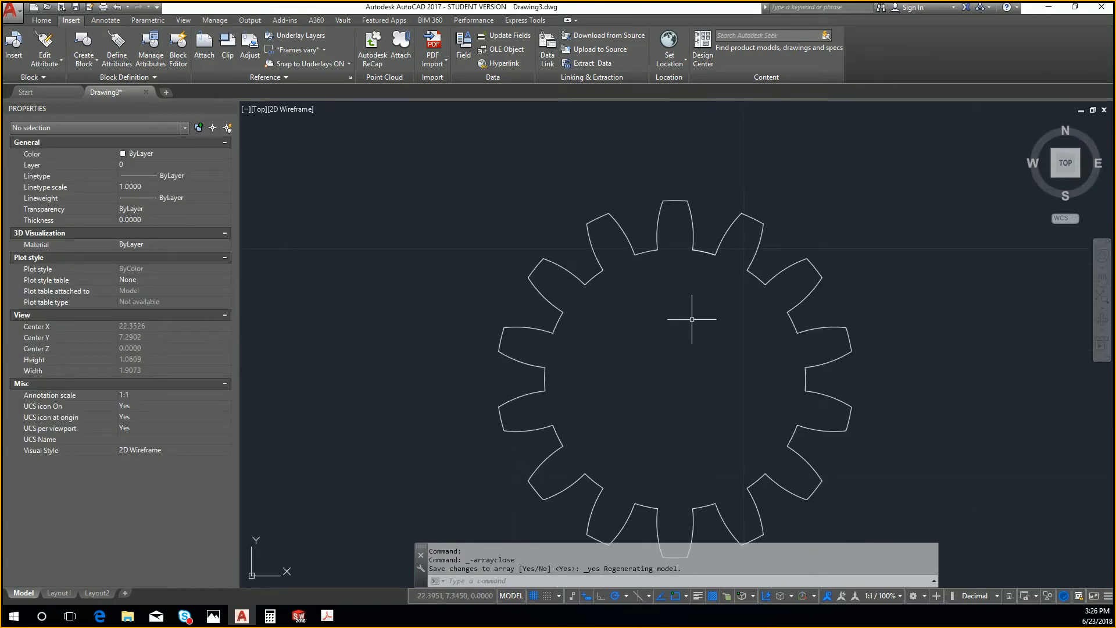
{"action": "scroll", "coordinate": [744, 269], "scroll_direction": "up", "scroll_amount": 4}
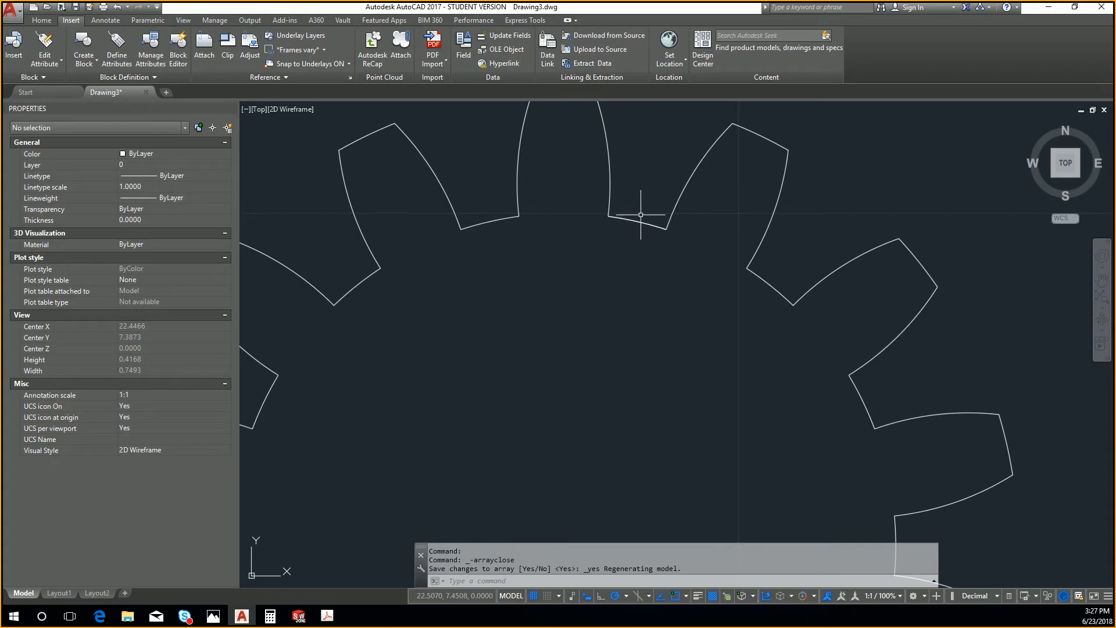
Undo the array source edit with its pasted and moved root arc, and undo the root circle's trim
{"action": "left_click", "coordinate": [609, 191]}
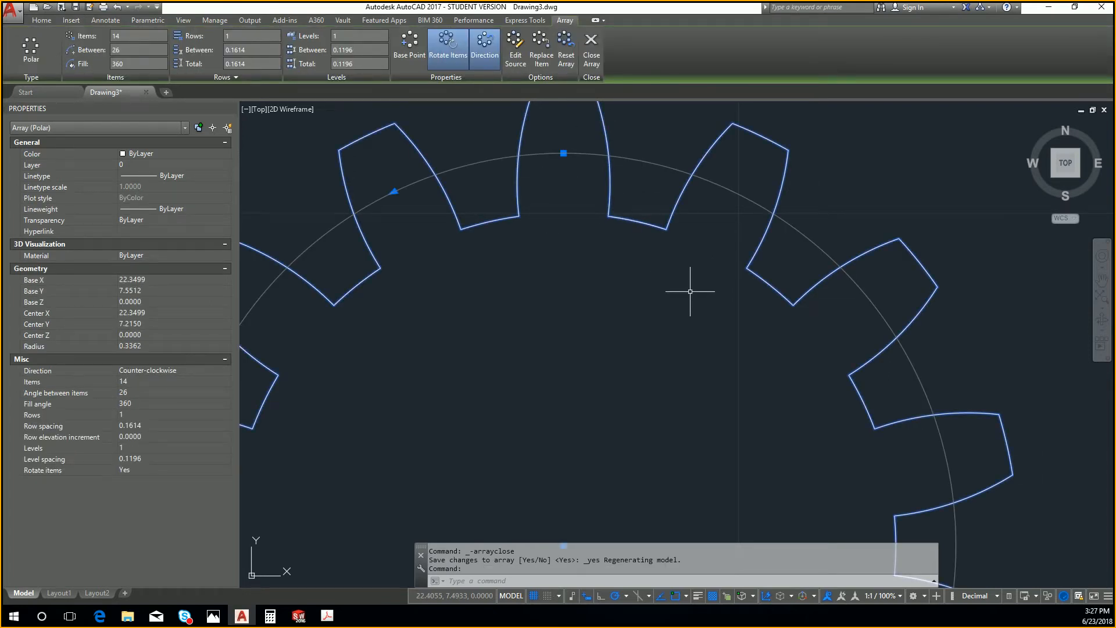
{"action": "key", "text": "ctrl+z"}
{"action": "key", "text": "ctrl+z"}
{"action": "key", "text": "ctrl+z"}
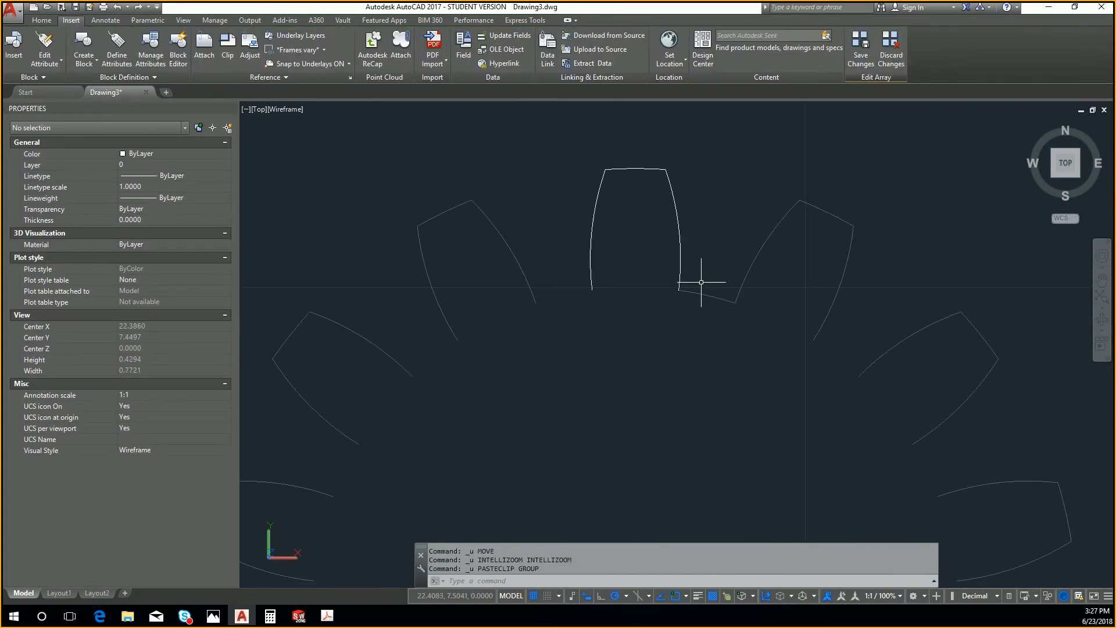
{"action": "key", "text": "ctrl+z"}
{"action": "key", "text": "ctrl+z"}
{"action": "key", "text": "ctrl+z"}
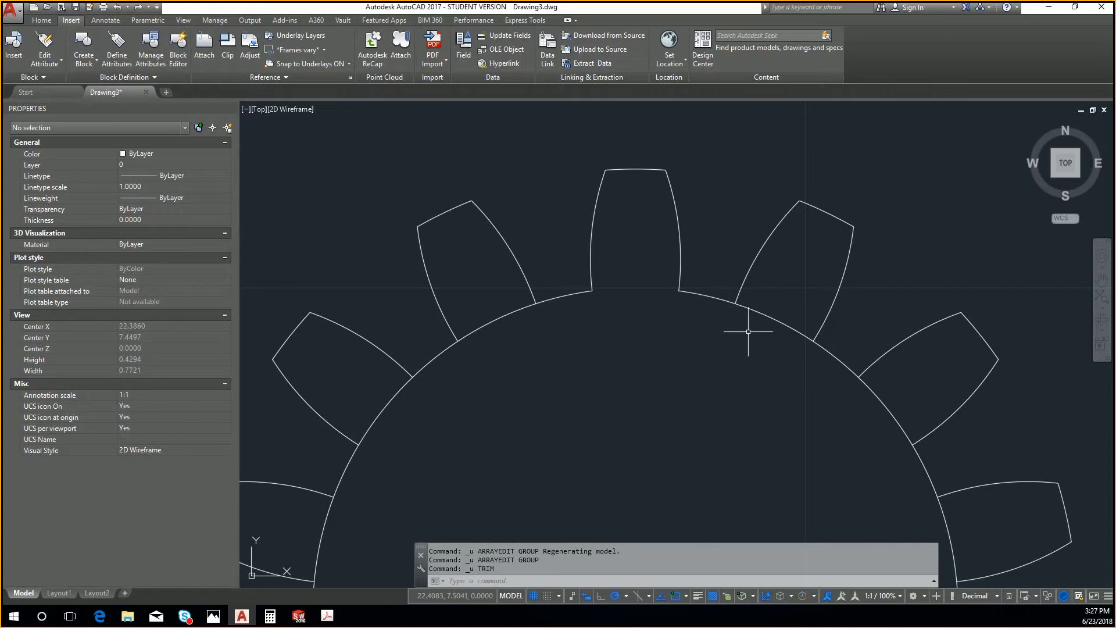
Draw a short guide line inward from the near flank's base on the tooth clockwise of the top one
{"action": "type", "text": "l"}
{"action": "key", "text": "Return"}
{"action": "scroll", "coordinate": [748, 316], "scroll_direction": "up", "scroll_amount": 3}
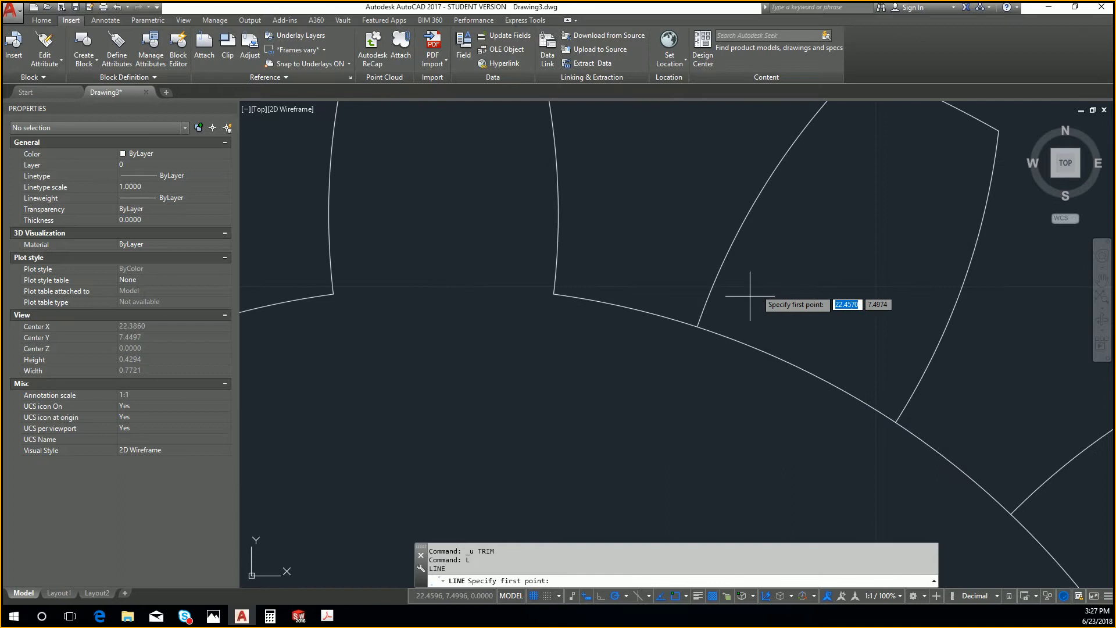
{"action": "left_click", "coordinate": [698, 326]}
{"action": "left_click", "coordinate": [643, 420]}
{"action": "key", "text": "Return"}
Trim the root circle against the guide line, keeping only the short arc between the top tooth and its clockwise neighbour
{"action": "type", "text": "tr"}
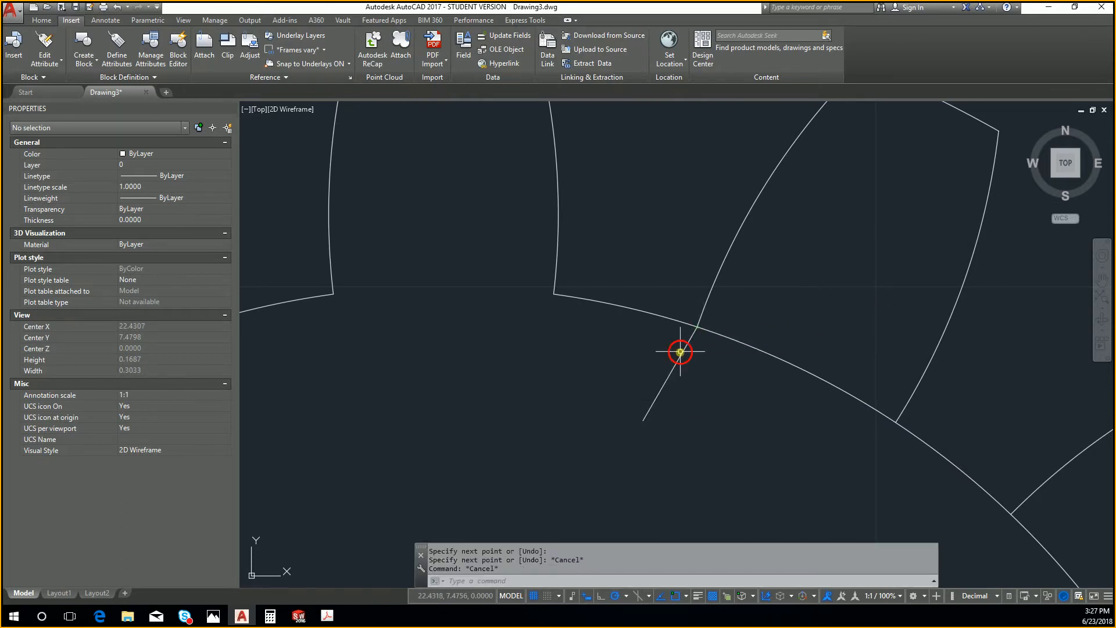
{"action": "key", "text": "Return"}
{"action": "left_click", "coordinate": [680, 351]}
{"action": "key", "text": "Return"}
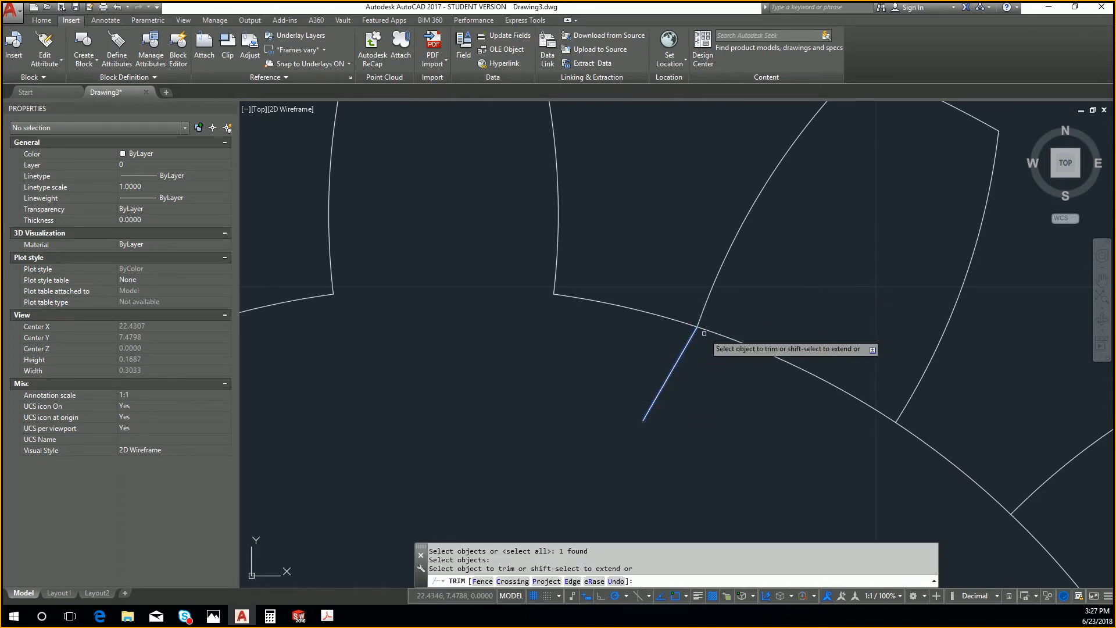
{"action": "left_click", "coordinate": [705, 330]}
{"action": "key", "text": "Escape"}
Erase the guide line beneath the short root arc
{"action": "left_click", "coordinate": [689, 373]}
{"action": "left_click", "coordinate": [653, 349]}
{"action": "key", "text": "Delete"}
{"action": "scroll", "coordinate": [657, 351], "scroll_direction": "down", "scroll_amount": 5}
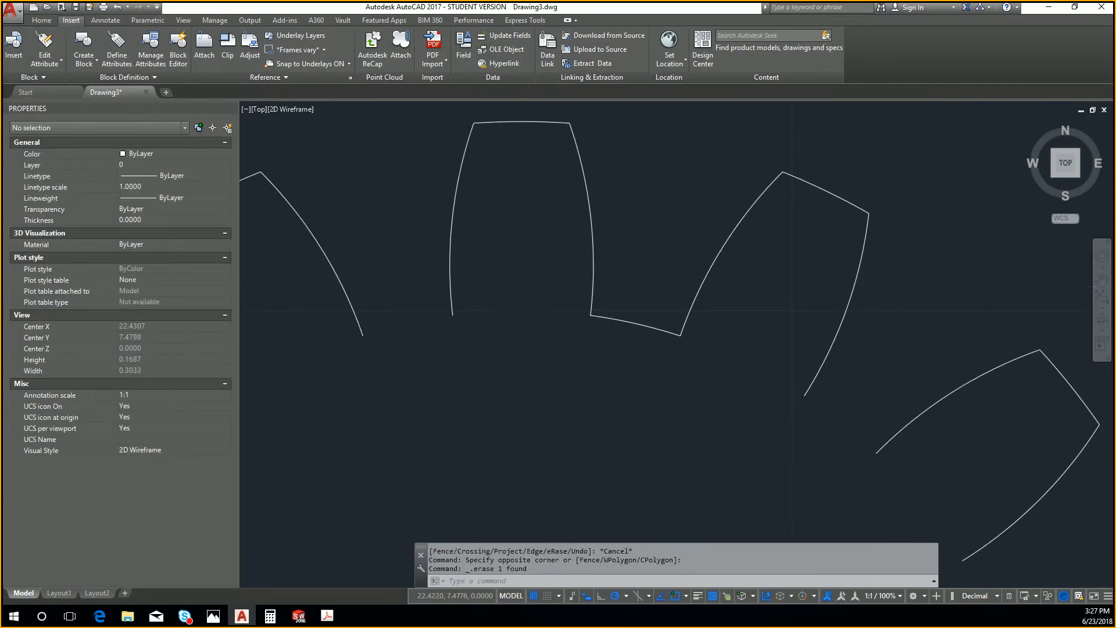
{"action": "scroll", "coordinate": [624, 336], "scroll_direction": "up", "scroll_amount": 2}
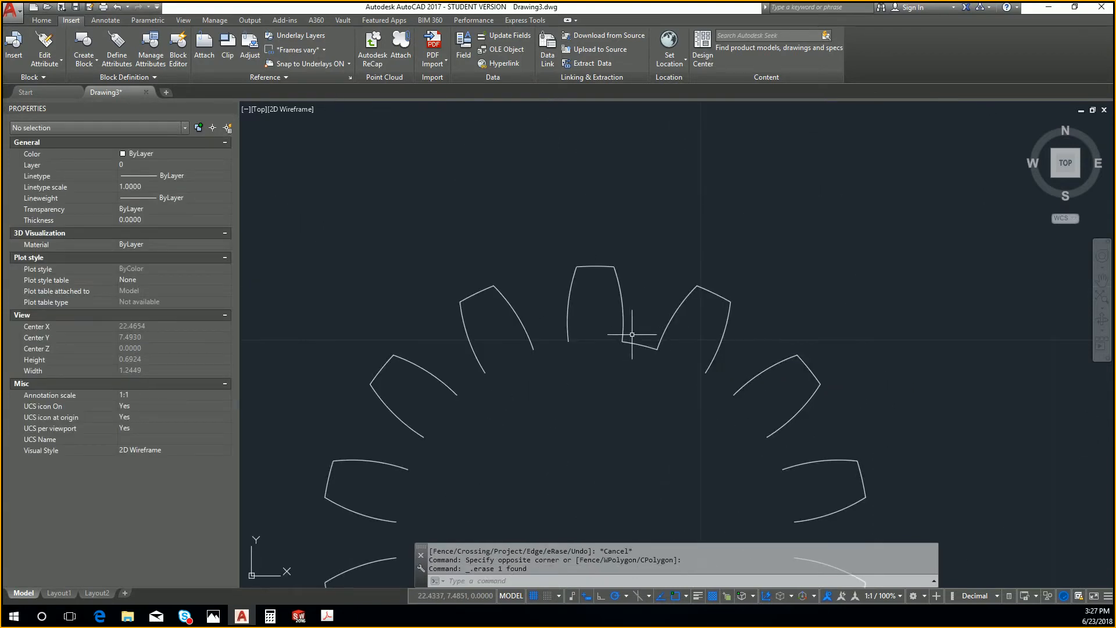
Undo the guide line, the root circle trims and the polar array, back to the single tooth on the root circle
{"action": "key", "text": "ctrl+z"}
{"action": "key", "text": "ctrl+z"}
{"action": "key", "text": "ctrl+z"}
{"action": "key", "text": "ctrl+z"}
{"action": "key", "text": "ctrl+z"}
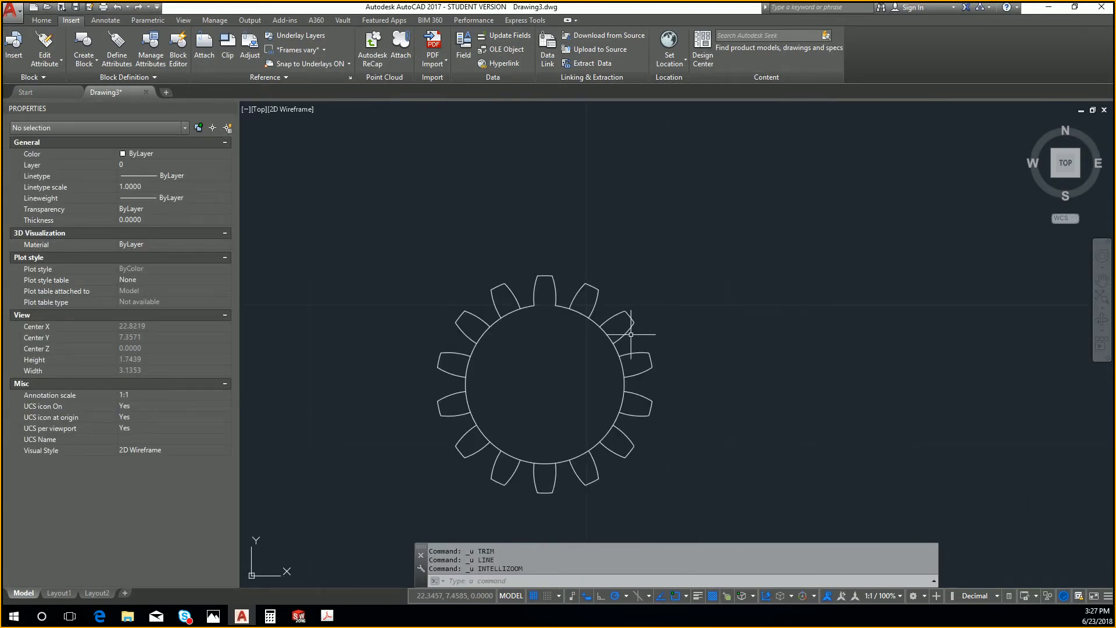
{"action": "key", "text": "ctrl+z"}
{"action": "key", "text": "ctrl+z"}
{"action": "scroll", "coordinate": [531, 308], "scroll_direction": "up", "scroll_amount": 6}
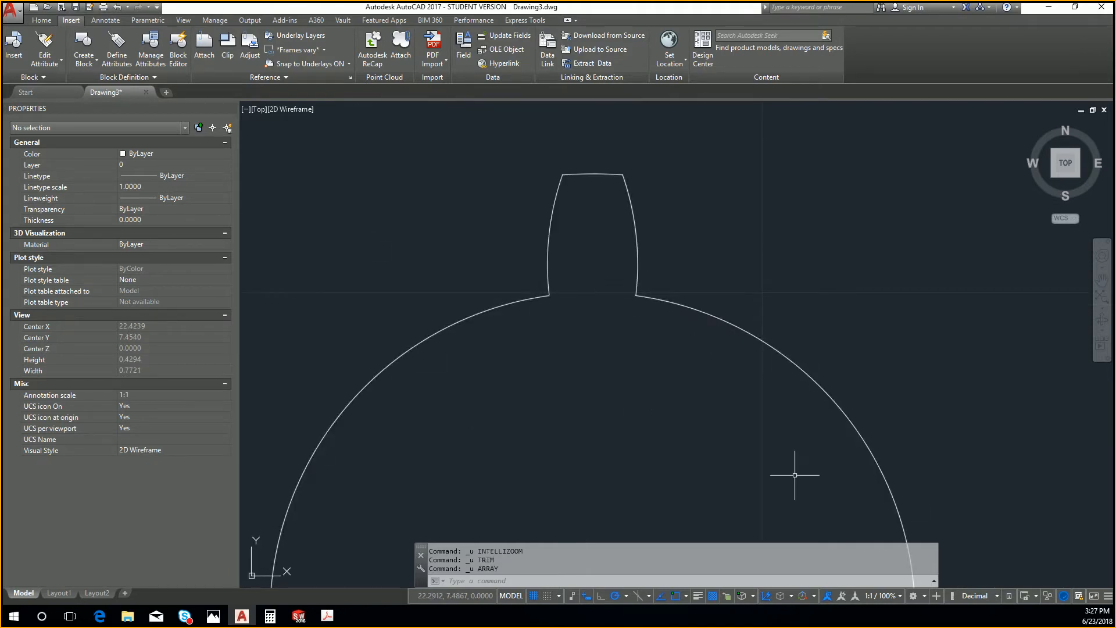
{"action": "key", "text": "ctrl+y"}
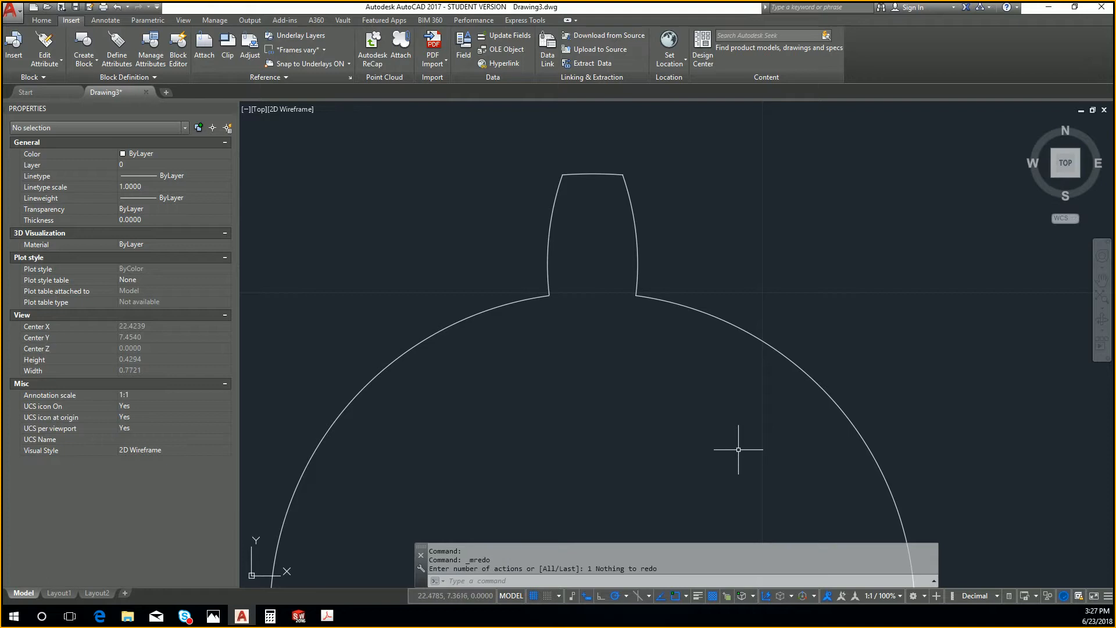
{"action": "scroll", "coordinate": [691, 397], "scroll_direction": "down", "scroll_amount": 4}
{"action": "key", "text": "Escape"}
{"action": "key", "text": "Escape"}
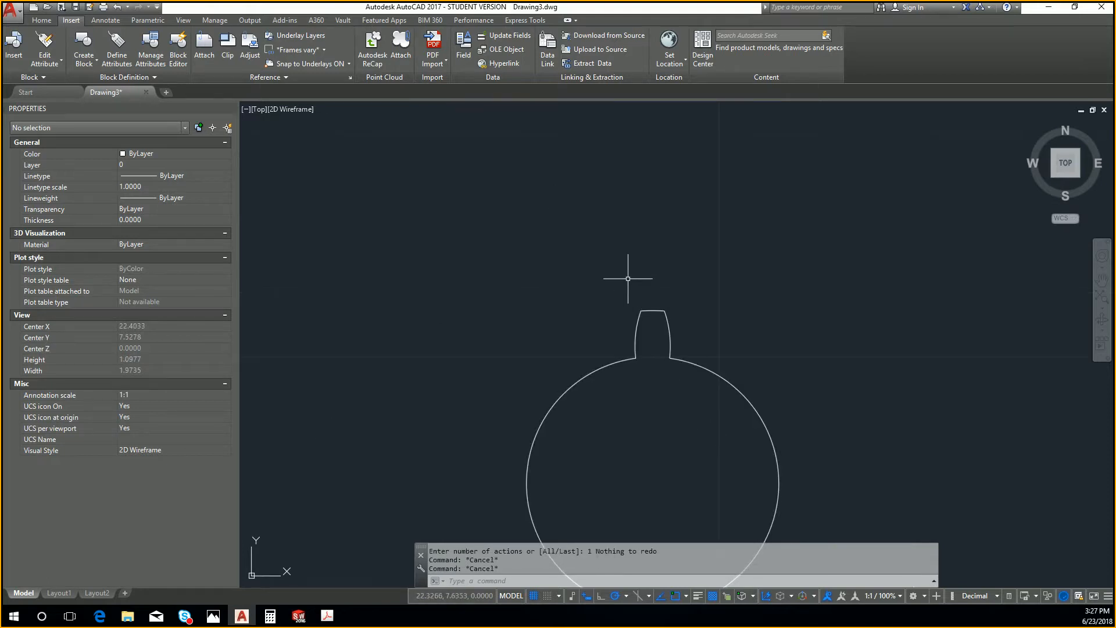
Create an associative polar array of the tooth's three arcs around the root circle's centre with 14 items
{"action": "left_click", "coordinate": [633, 270]}
{"action": "left_click", "coordinate": [690, 392]}
{"action": "type", "text": "arra"}
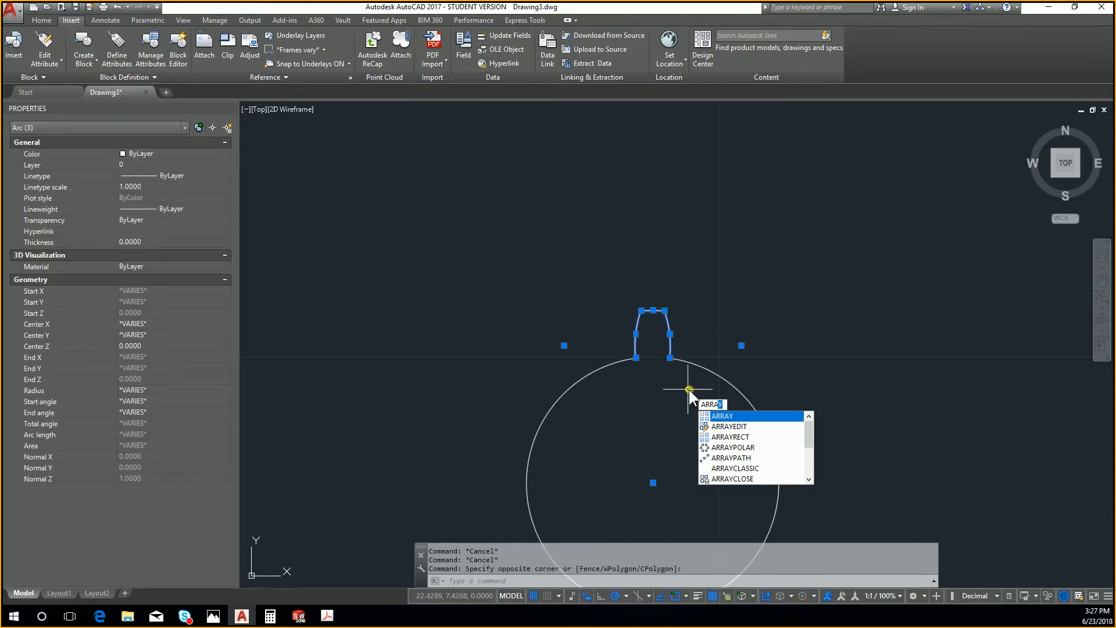
{"action": "key", "text": "Return"}
{"action": "key", "text": "Return"}
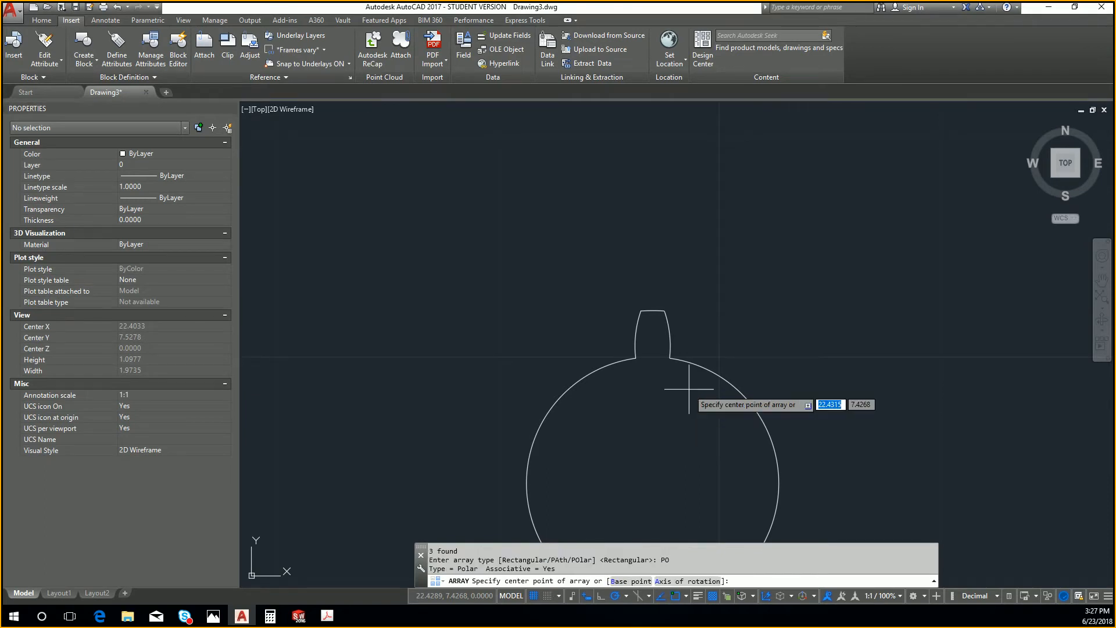
{"action": "left_click", "coordinate": [653, 483]}
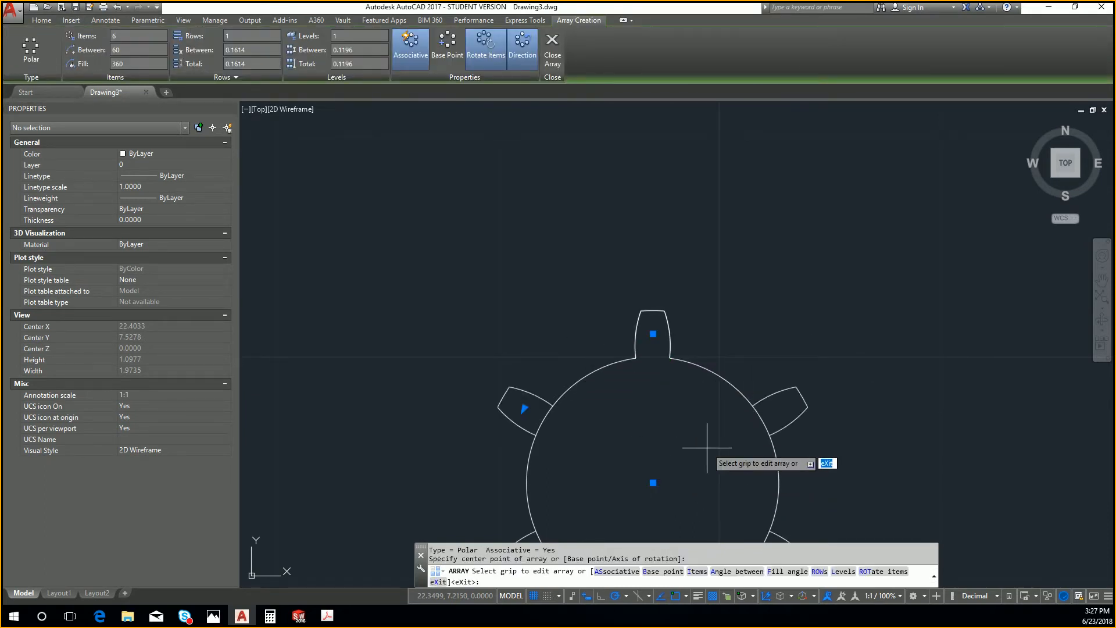
{"action": "type", "text": "i"}
{"action": "key", "text": "Return"}
{"action": "type", "text": "104"}
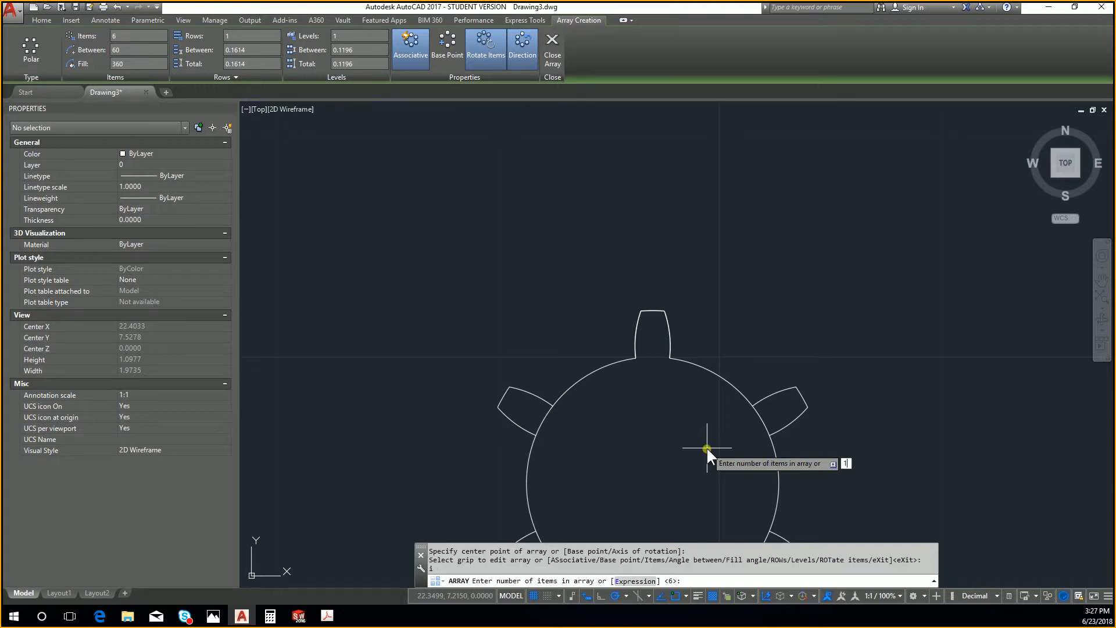
{"action": "key", "text": "Return"}
{"action": "key", "text": "Return"}
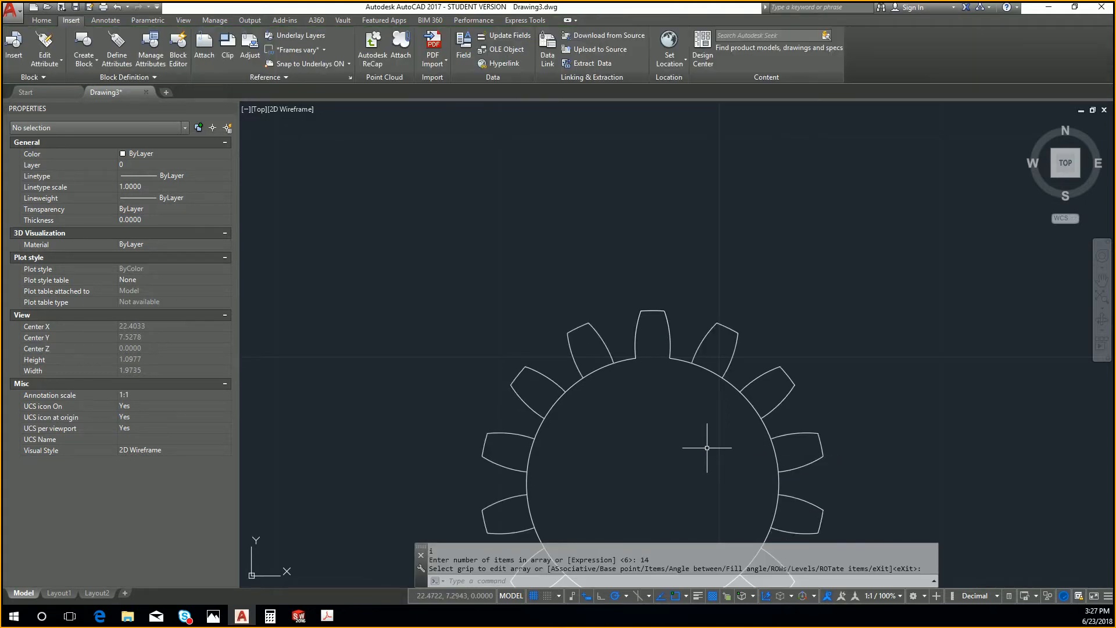
Draw a guide line about 0.0594 long inward from the near flank's base on the top tooth's clockwise neighbour
{"action": "scroll", "coordinate": [587, 347], "scroll_direction": "up", "scroll_amount": 4}
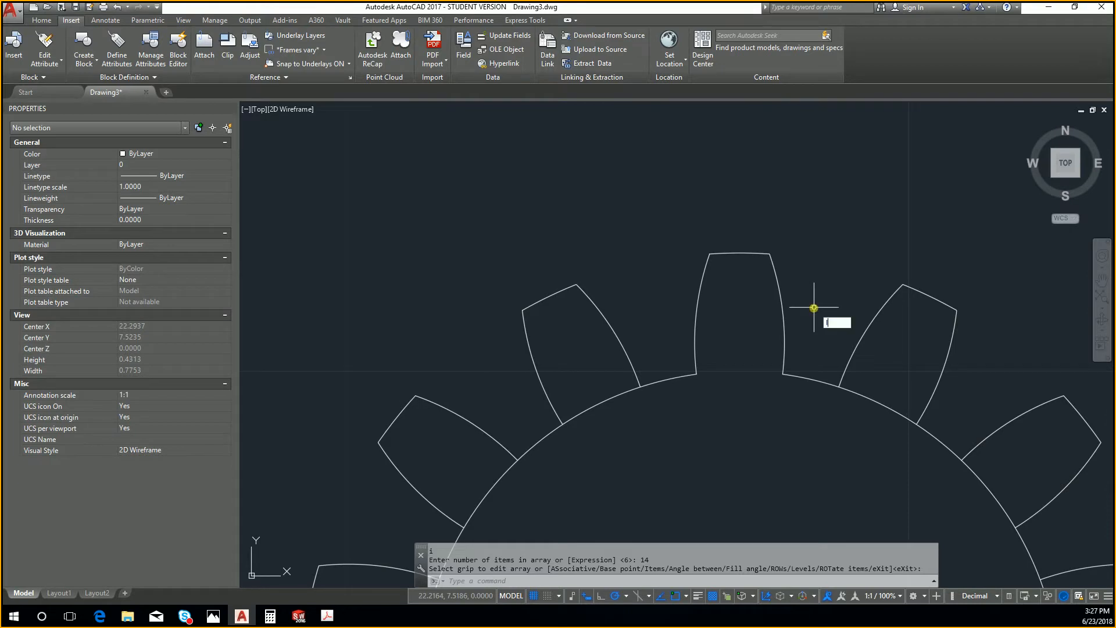
{"action": "type", "text": "l"}
{"action": "key", "text": "Return"}
{"action": "left_click", "coordinate": [839, 386]}
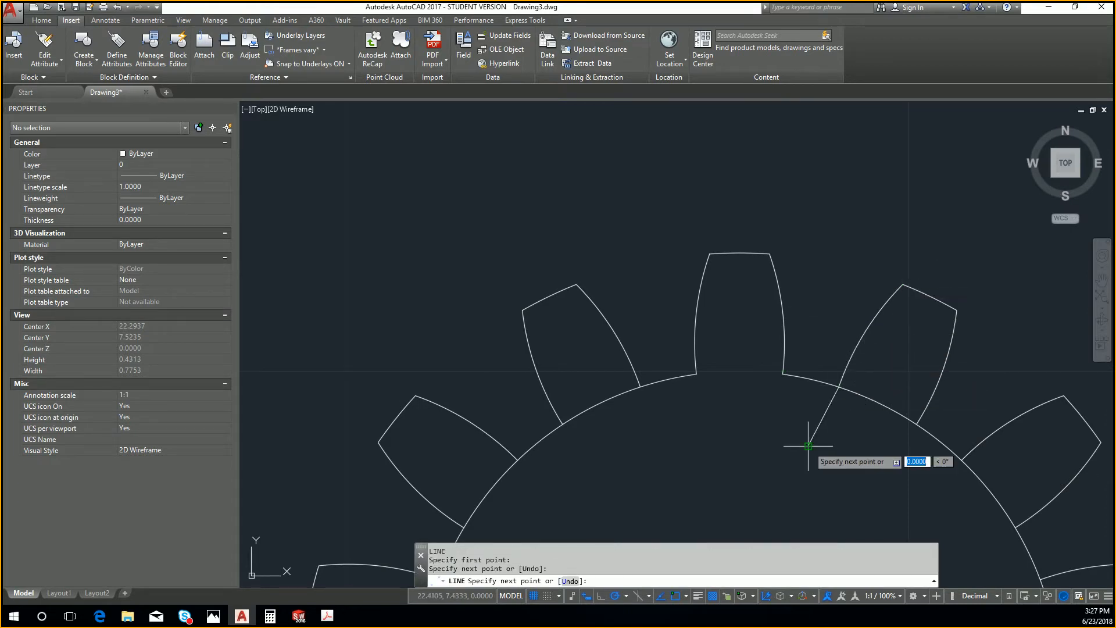
{"action": "left_click", "coordinate": [808, 446]}
{"action": "key", "text": "Escape"}
{"action": "left_click", "coordinate": [809, 446]}
{"action": "key", "text": "Escape"}
{"action": "key", "text": "Escape"}
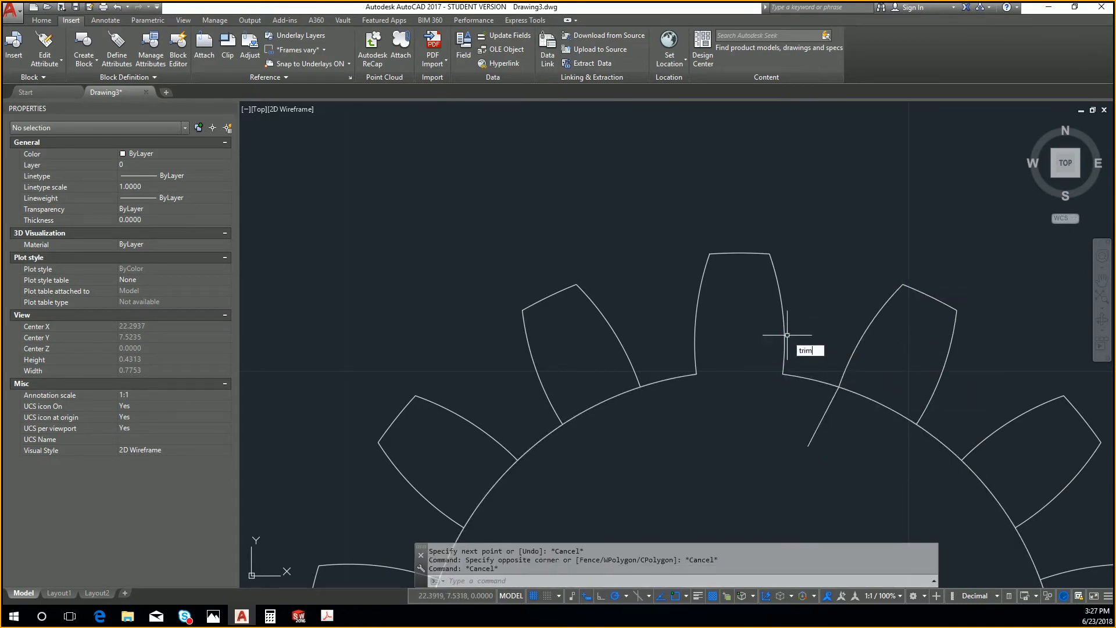
Trim the root circle using the guide line as cutting edge, keeping the short arc clockwise of the top tooth
{"action": "type", "text": "trim"}
{"action": "key", "text": "Return"}
{"action": "left_click", "coordinate": [835, 396]}
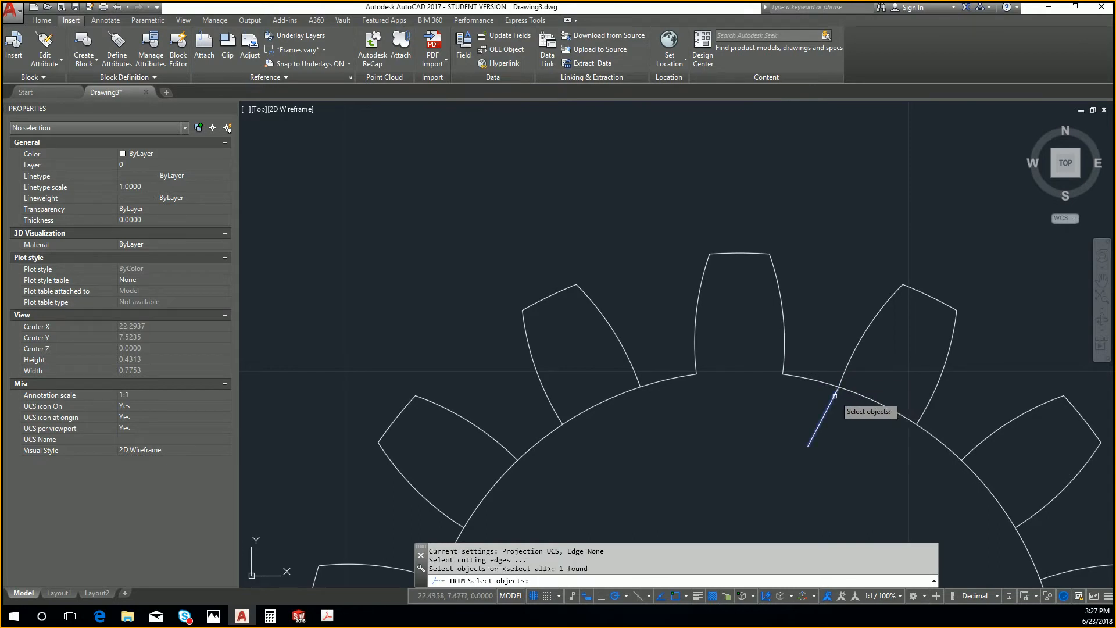
{"action": "key", "text": "Return"}
{"action": "left_click", "coordinate": [849, 391]}
{"action": "key", "text": "Escape"}
{"action": "key", "text": "Escape"}
Erase the guide line and cut the short root arc to the clipboard
{"action": "left_click", "coordinate": [848, 417]}
{"action": "left_click", "coordinate": [800, 401]}
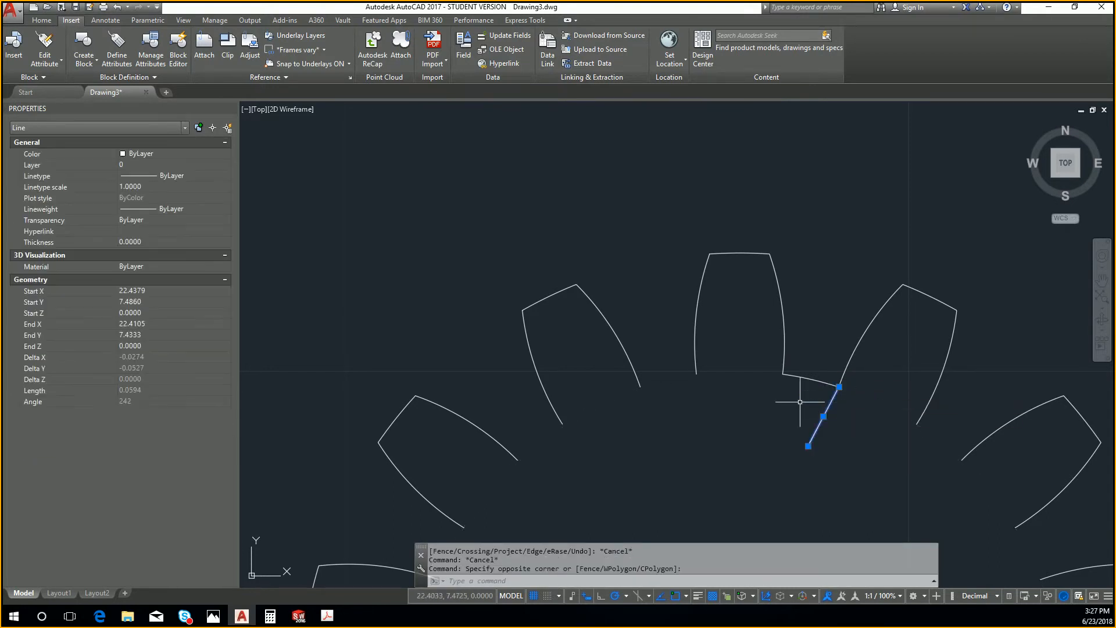
{"action": "key", "text": "Delete"}
{"action": "left_click", "coordinate": [822, 382]}
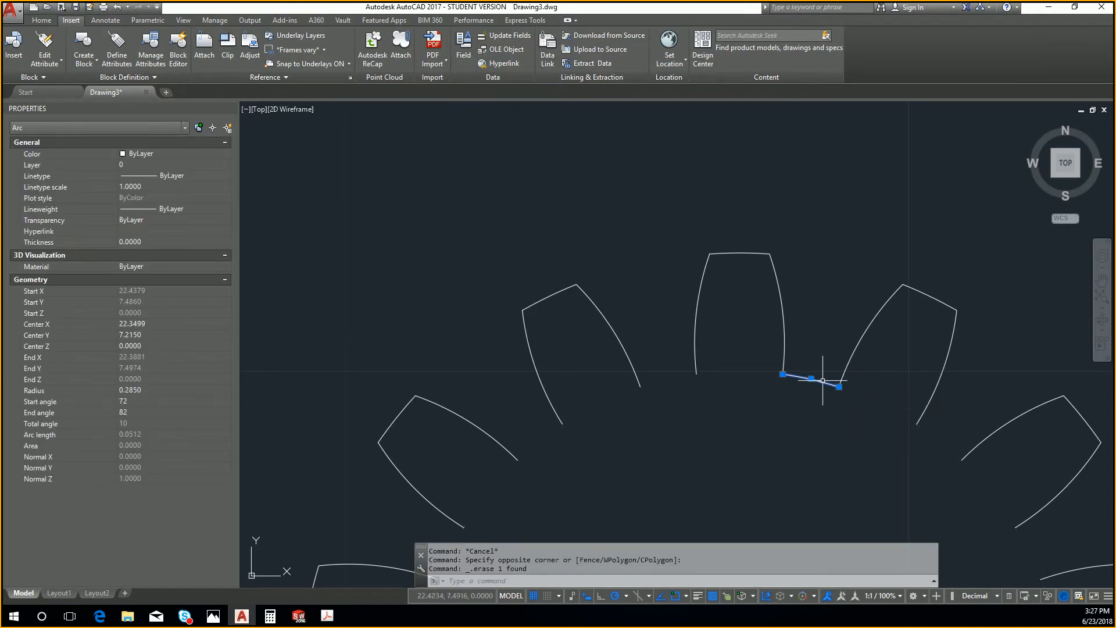
{"action": "key", "text": "ctrl+x"}
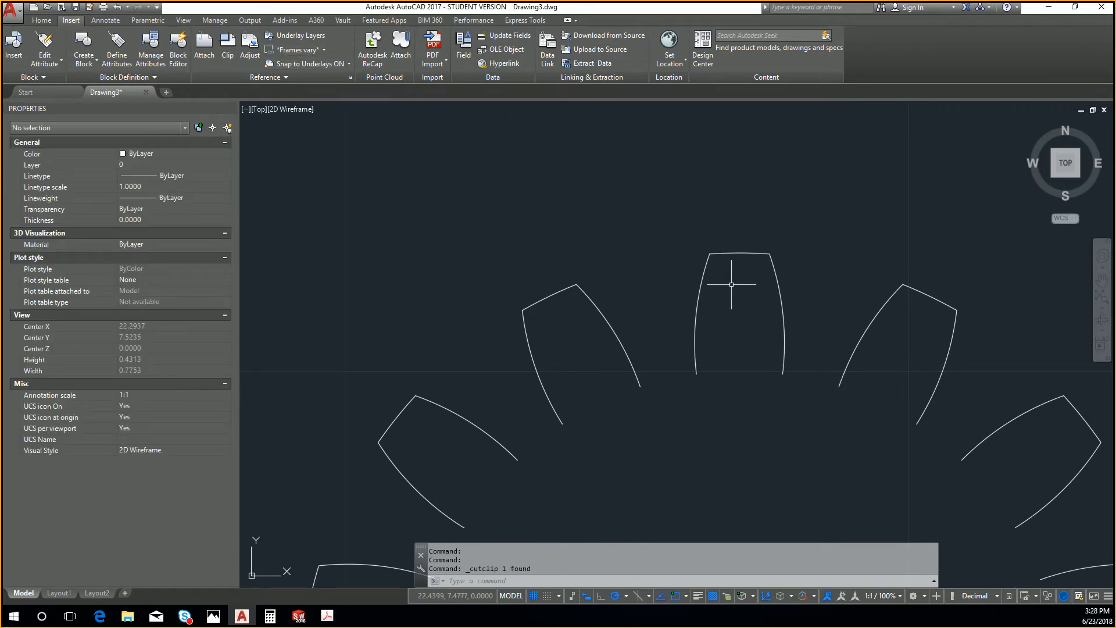
{"action": "left_click", "coordinate": [705, 261]}
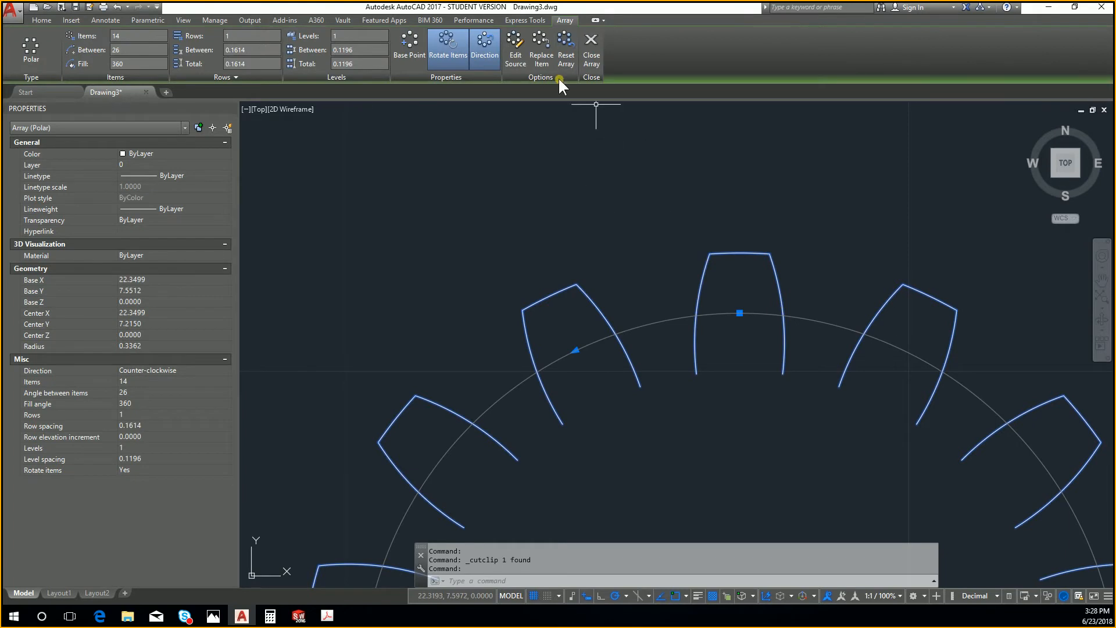
{"action": "left_click", "coordinate": [512, 52]}
{"action": "key", "text": "Escape"}
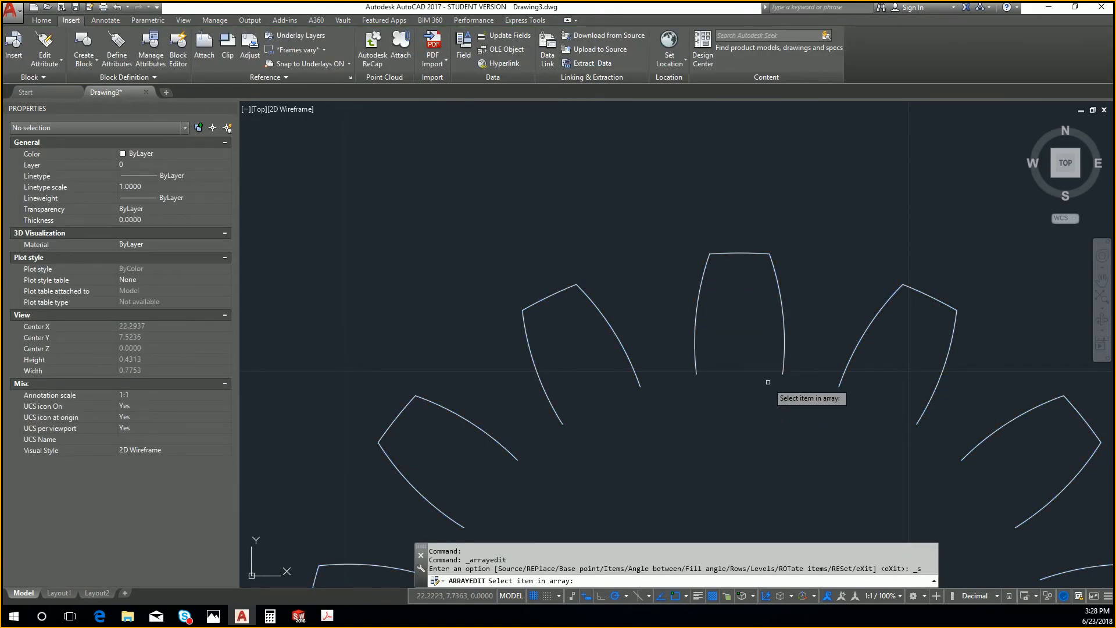
Paste the cut root arc into the open space outside the ring of teeth
{"action": "key", "text": "ctrl+v"}
{"action": "left_click", "coordinate": [768, 403]}
{"action": "scroll", "coordinate": [779, 340], "scroll_direction": "down", "scroll_amount": 4}
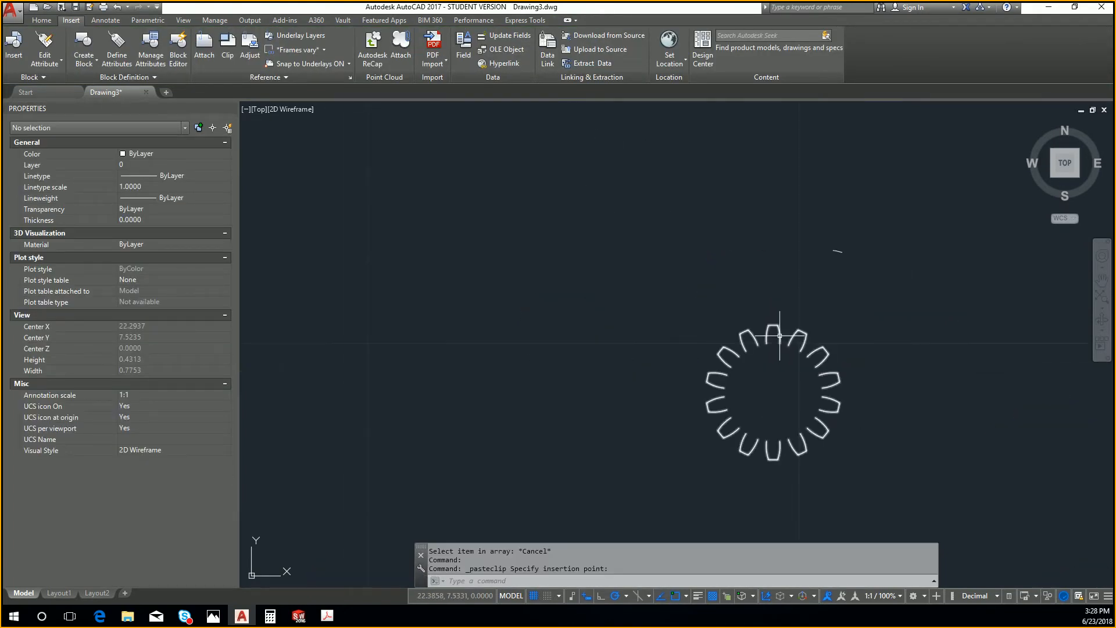
Move the pasted root arc by its endpoint onto the base of the top tooth's clockwise-side flank
{"action": "left_click", "coordinate": [803, 215]}
{"action": "left_click", "coordinate": [932, 328]}
{"action": "key", "text": "m"}
{"action": "key", "text": "Return"}
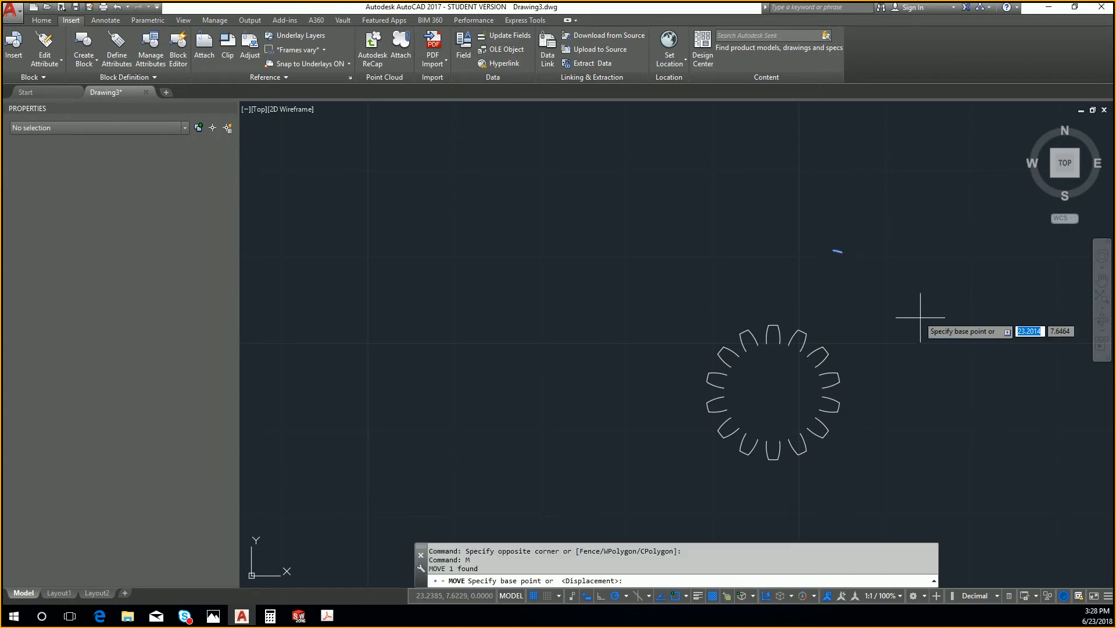
{"action": "scroll", "coordinate": [922, 324], "scroll_direction": "up", "scroll_amount": 4}
{"action": "left_click", "coordinate": [747, 259]}
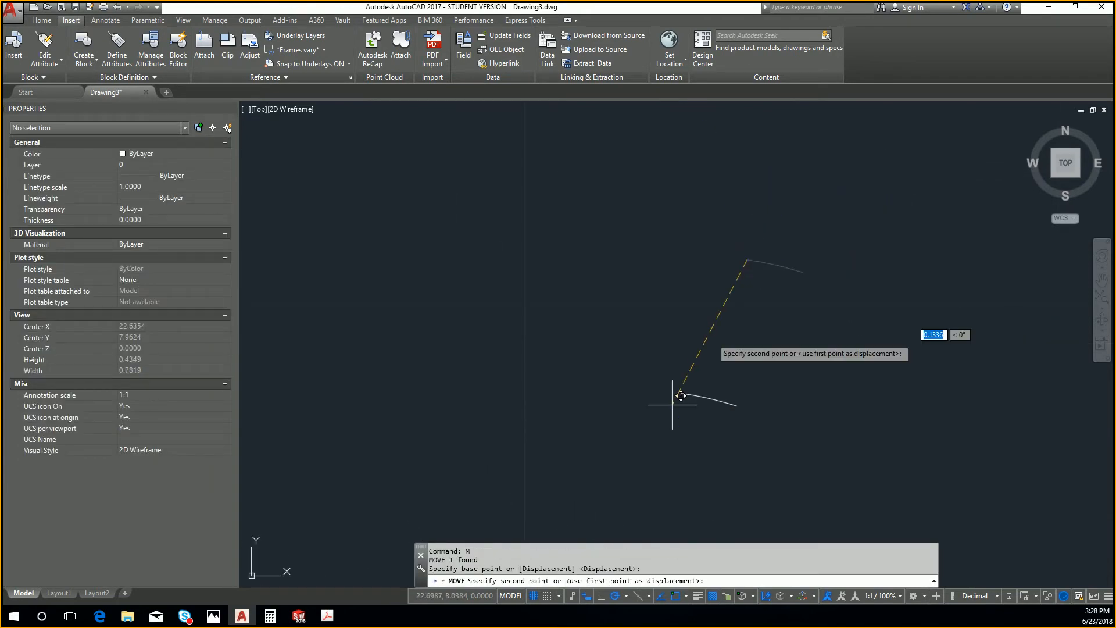
{"action": "scroll", "coordinate": [710, 391], "scroll_direction": "down", "scroll_amount": 5}
{"action": "scroll", "coordinate": [755, 401], "scroll_direction": "up", "scroll_amount": 6}
{"action": "middle_click_drag", "start_coordinate": [904, 449], "coordinate": [607, 363]}
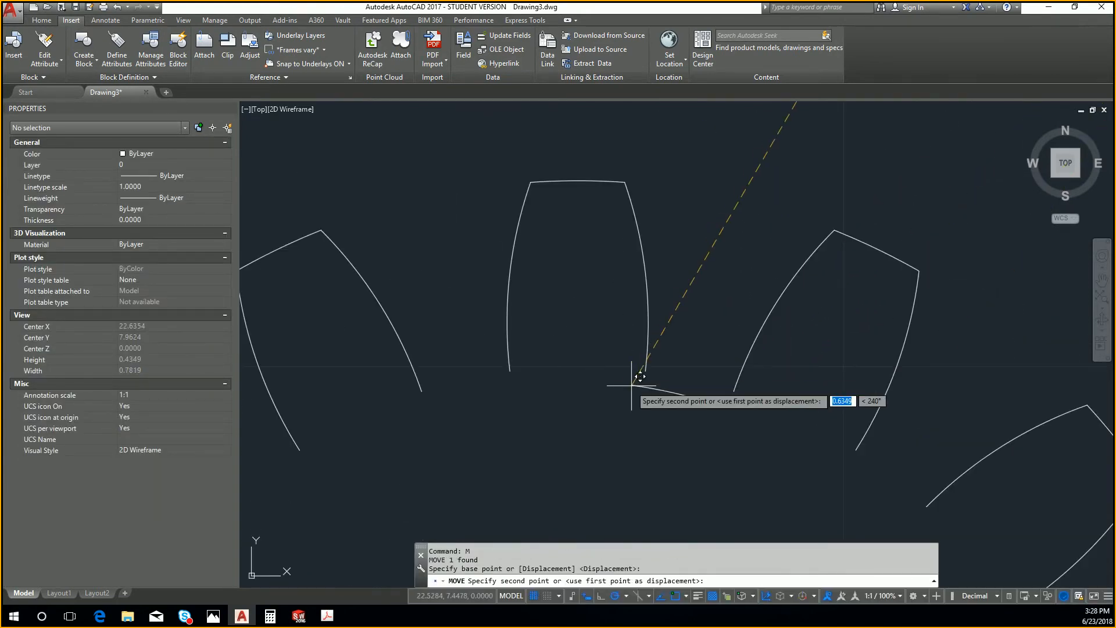
{"action": "left_click", "coordinate": [647, 371]}
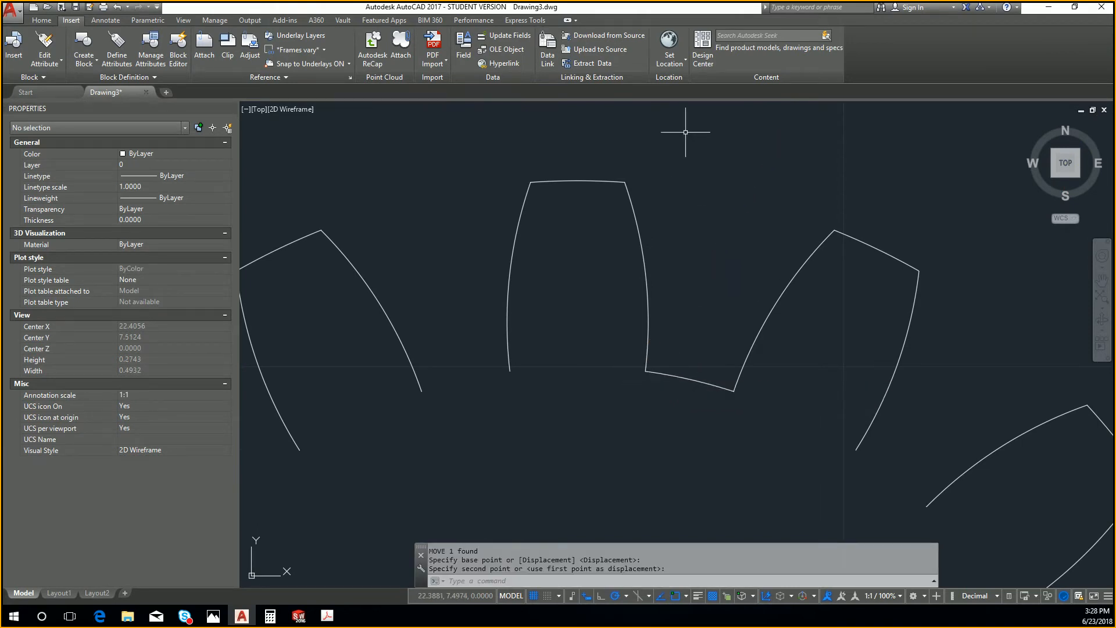
Delete the arrayed teeth and root arc from the drawing, and try to redo the last action
{"action": "scroll", "coordinate": [721, 331], "scroll_direction": "down", "scroll_amount": 2}
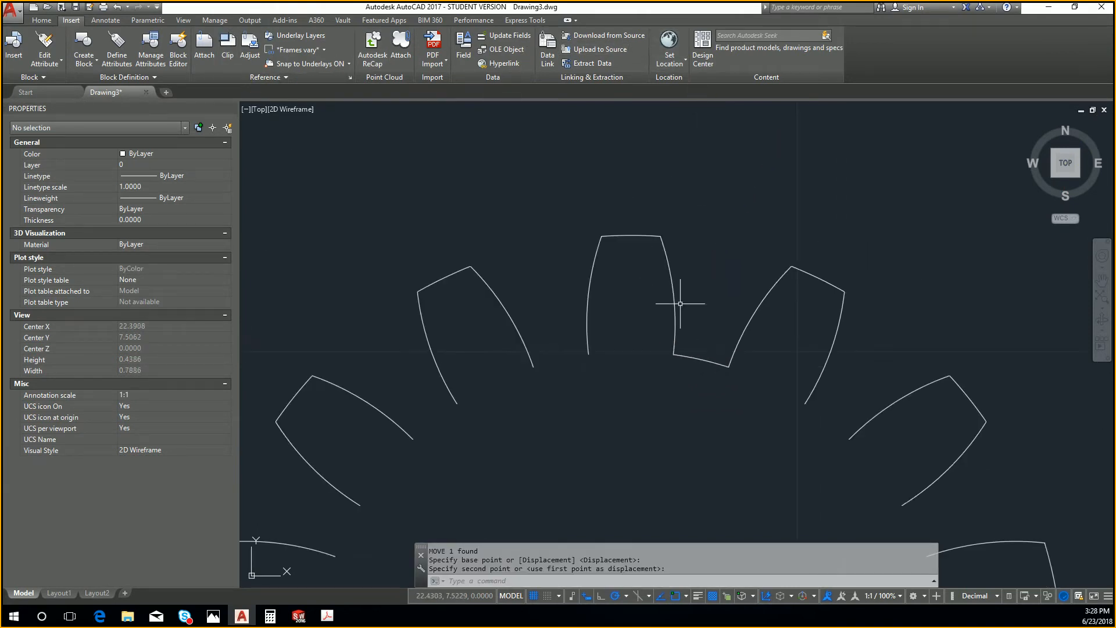
{"action": "scroll", "coordinate": [643, 283], "scroll_direction": "down", "scroll_amount": 2}
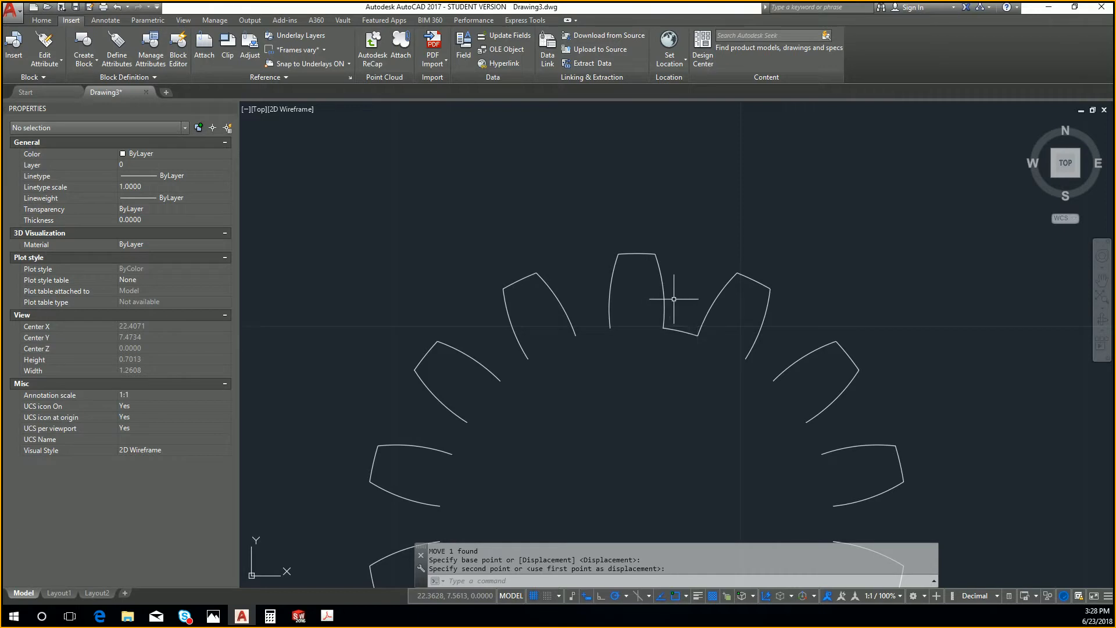
{"action": "scroll", "coordinate": [674, 299], "scroll_direction": "down", "scroll_amount": 2}
{"action": "left_click", "coordinate": [679, 324]}
{"action": "key", "text": "Delete"}
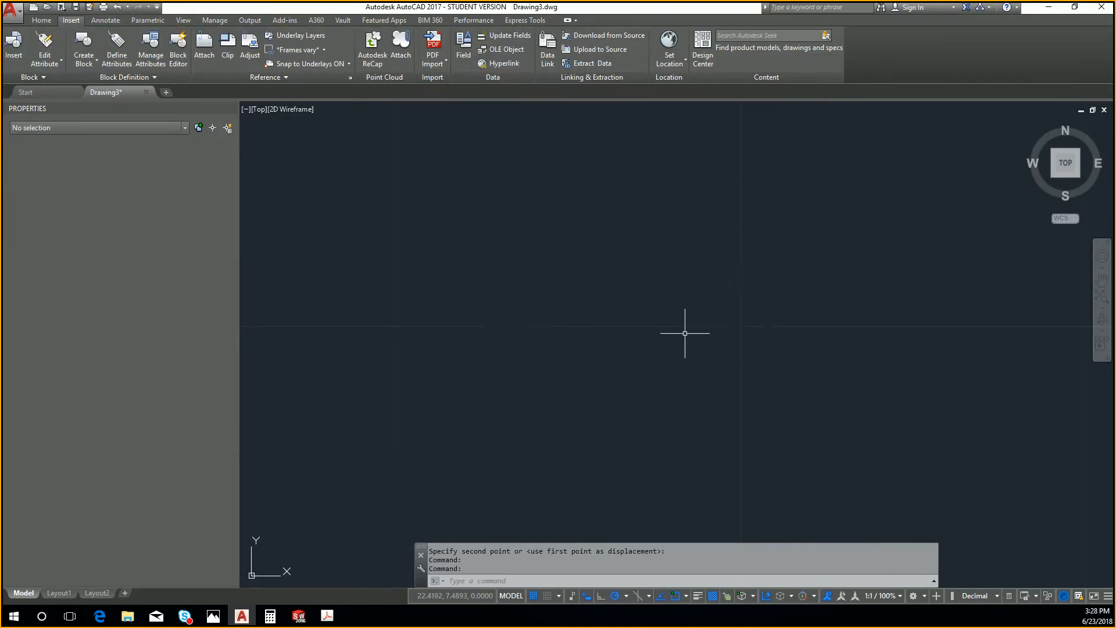
{"action": "key", "text": "ctrl+y"}
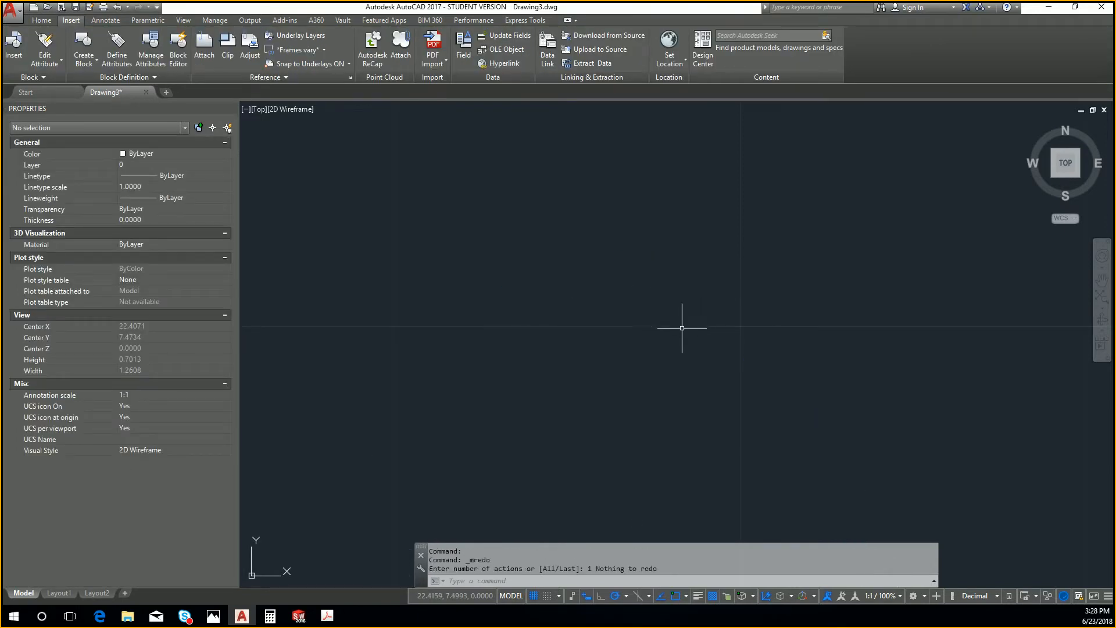
Undo the deletion of the arrayed teeth and root arc, and cut only the short root arc to the clipboard
{"action": "key", "text": "ctrl+z"}
{"action": "left_click", "coordinate": [682, 330]}
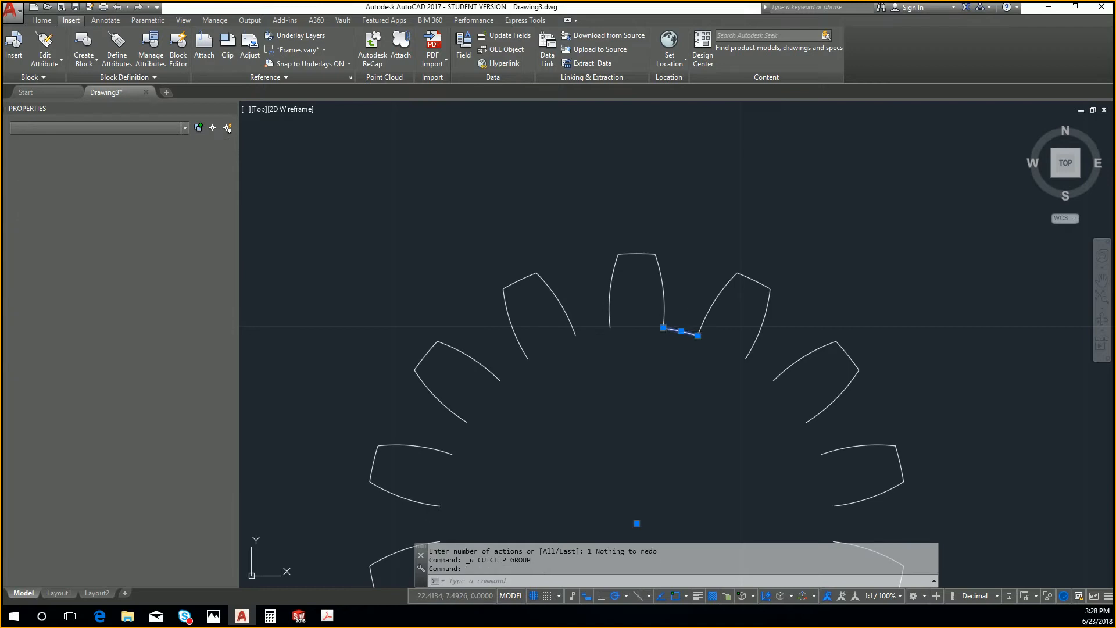
{"action": "key", "text": "ctrl+x"}
{"action": "left_click", "coordinate": [40, 20]}
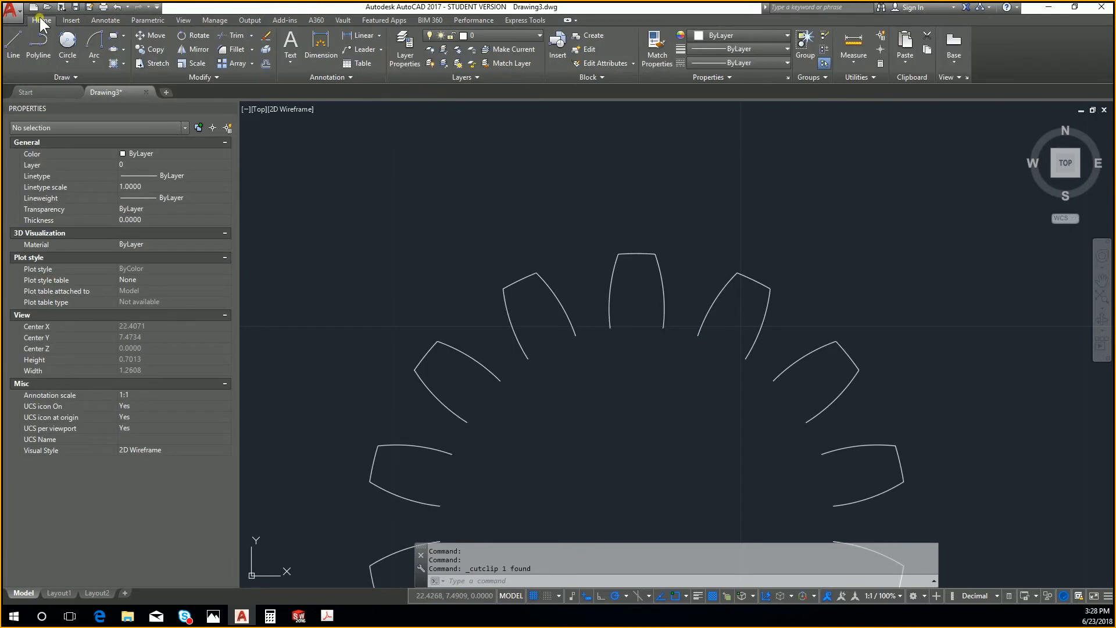
Open the polar array's source for editing, using the top tooth as the item to edit
{"action": "left_click", "coordinate": [617, 254]}
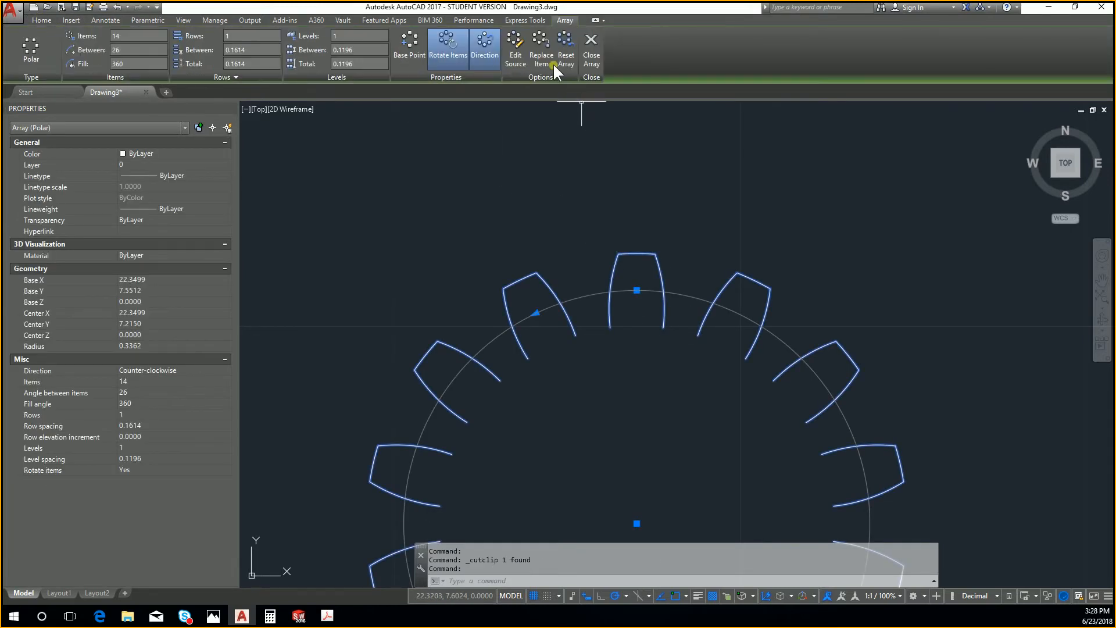
{"action": "left_click", "coordinate": [517, 46]}
{"action": "left_click", "coordinate": [675, 353]}
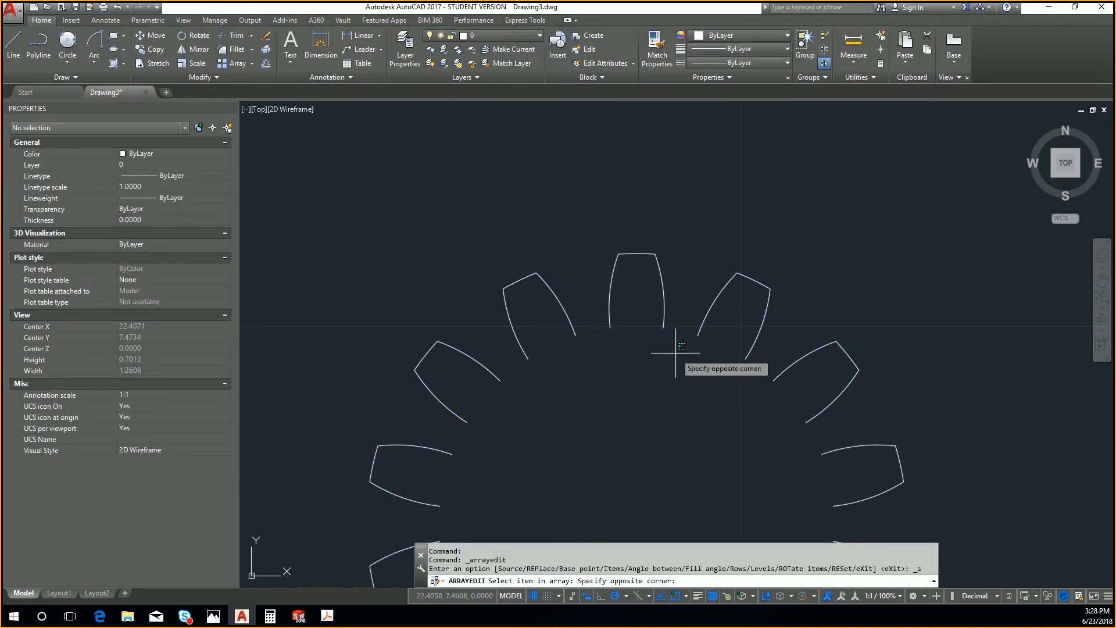
{"action": "left_click", "coordinate": [656, 333]}
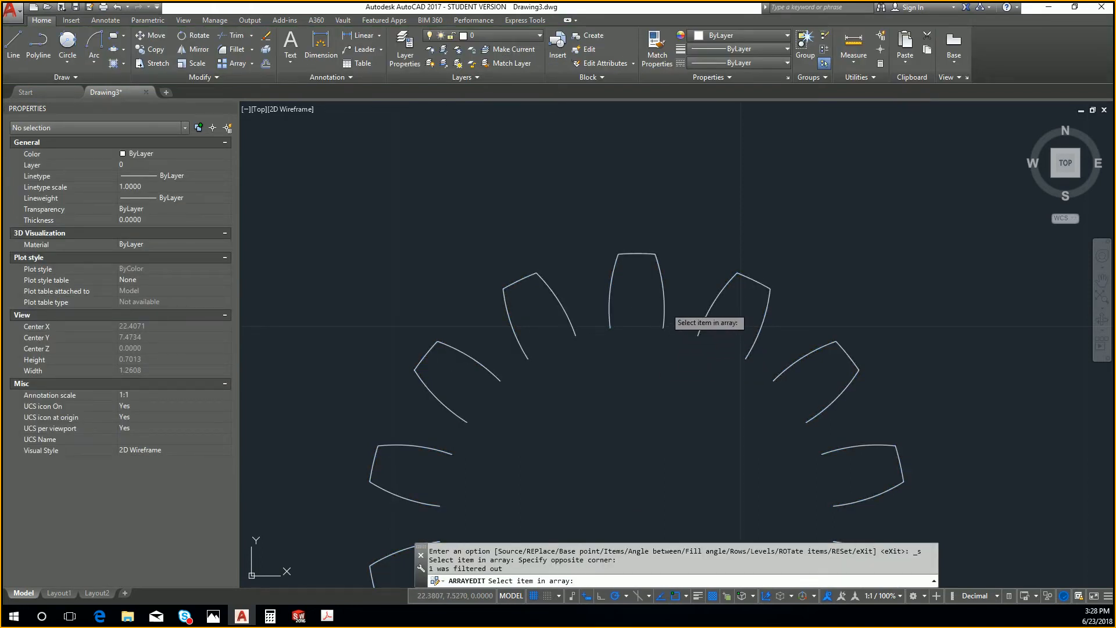
{"action": "left_click", "coordinate": [664, 309]}
Paste the cut root arc into the array source, in the open space inside the ring of teeth
{"action": "key", "text": "ctrl+v"}
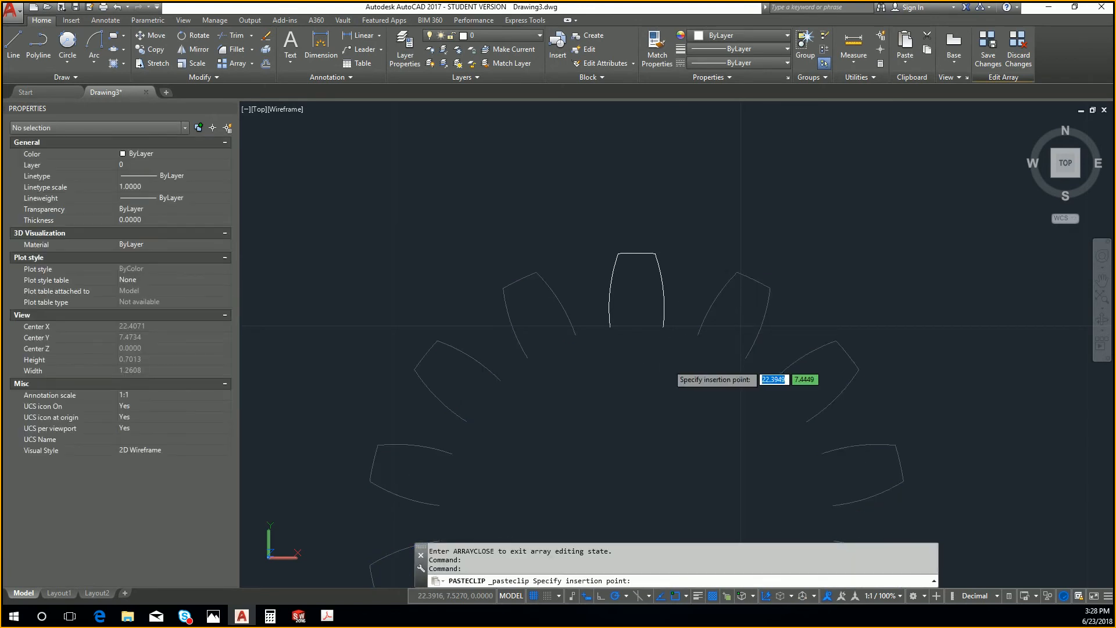
{"action": "scroll", "coordinate": [654, 357], "scroll_direction": "down", "scroll_amount": 5}
{"action": "key", "text": "Escape"}
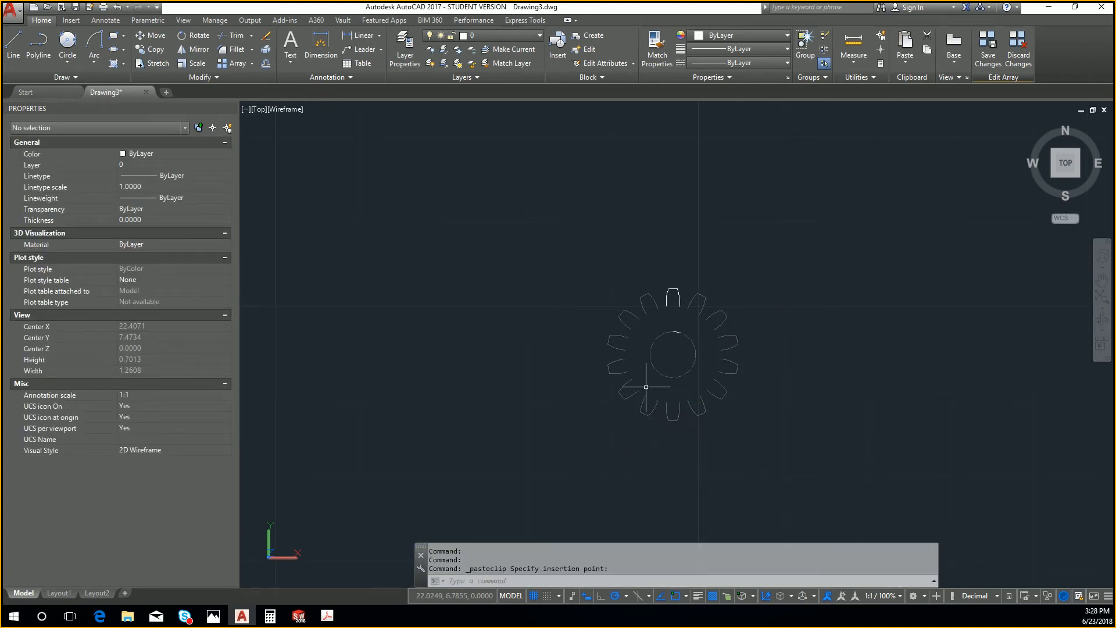
Move the pasted arc by its upper endpoint onto the base of the top tooth's clockwise-side flank, and save the array changes
{"action": "scroll", "coordinate": [649, 378], "scroll_direction": "up", "scroll_amount": 4}
{"action": "left_click", "coordinate": [718, 285]}
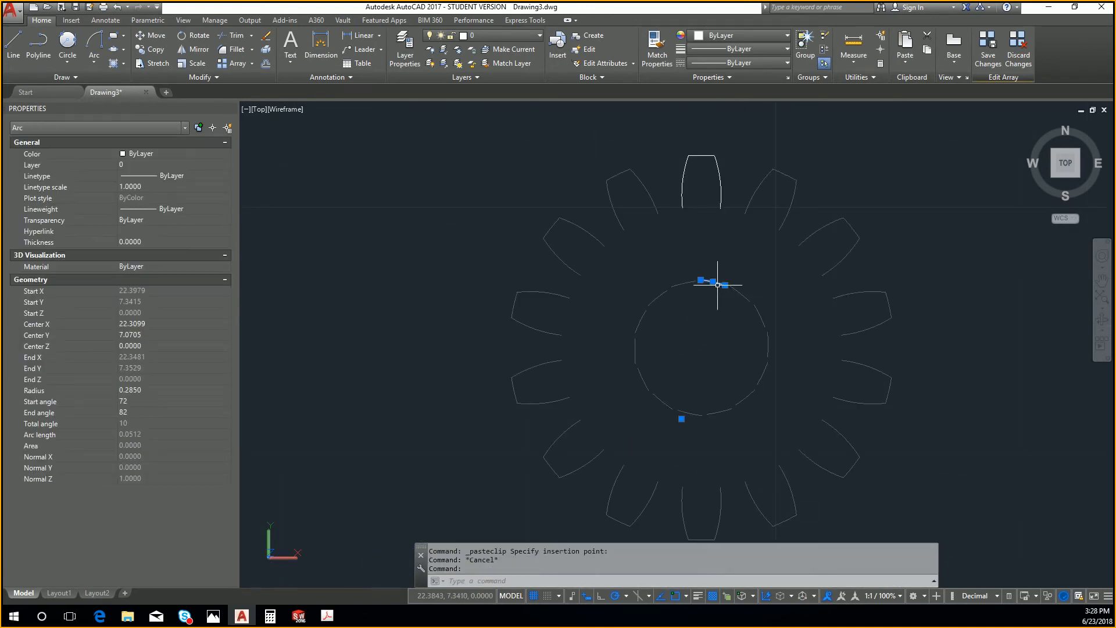
{"action": "type", "text": "M"}
{"action": "key", "text": "Return"}
{"action": "scroll", "coordinate": [706, 291], "scroll_direction": "up", "scroll_amount": 5}
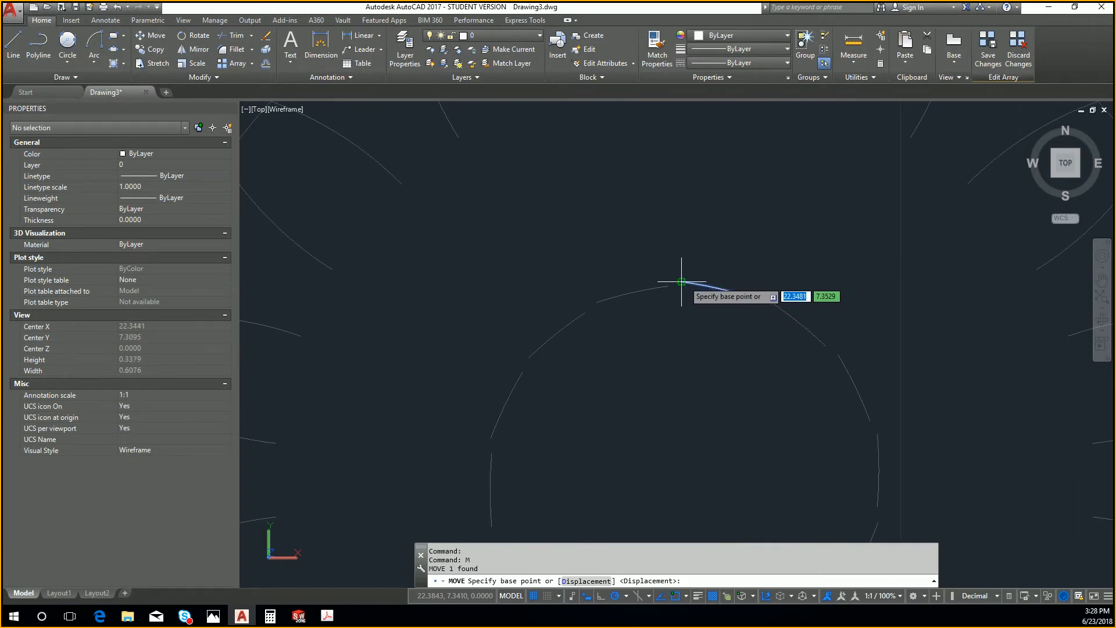
{"action": "left_click", "coordinate": [681, 282]}
{"action": "scroll", "coordinate": [715, 285], "scroll_direction": "down", "scroll_amount": 3}
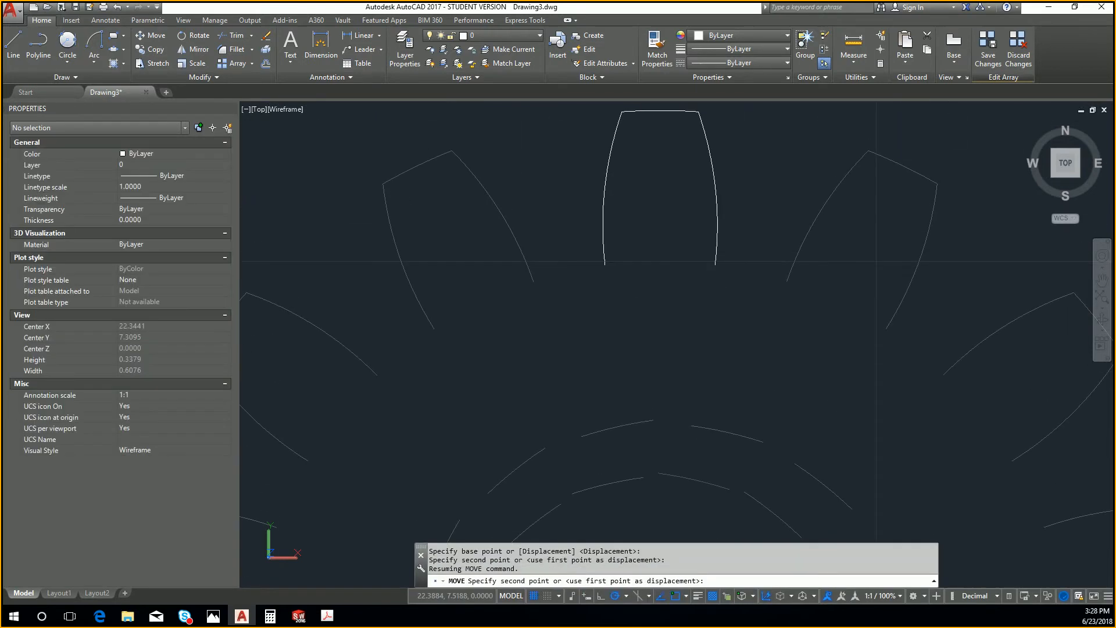
{"action": "left_click", "coordinate": [719, 267]}
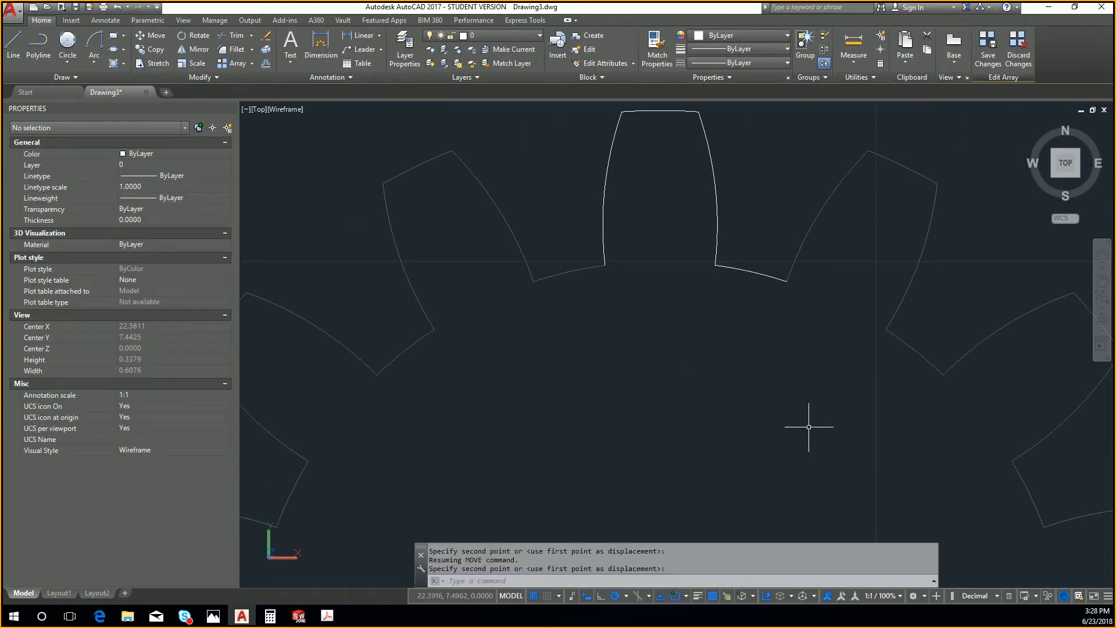
{"action": "left_click", "coordinate": [980, 47]}
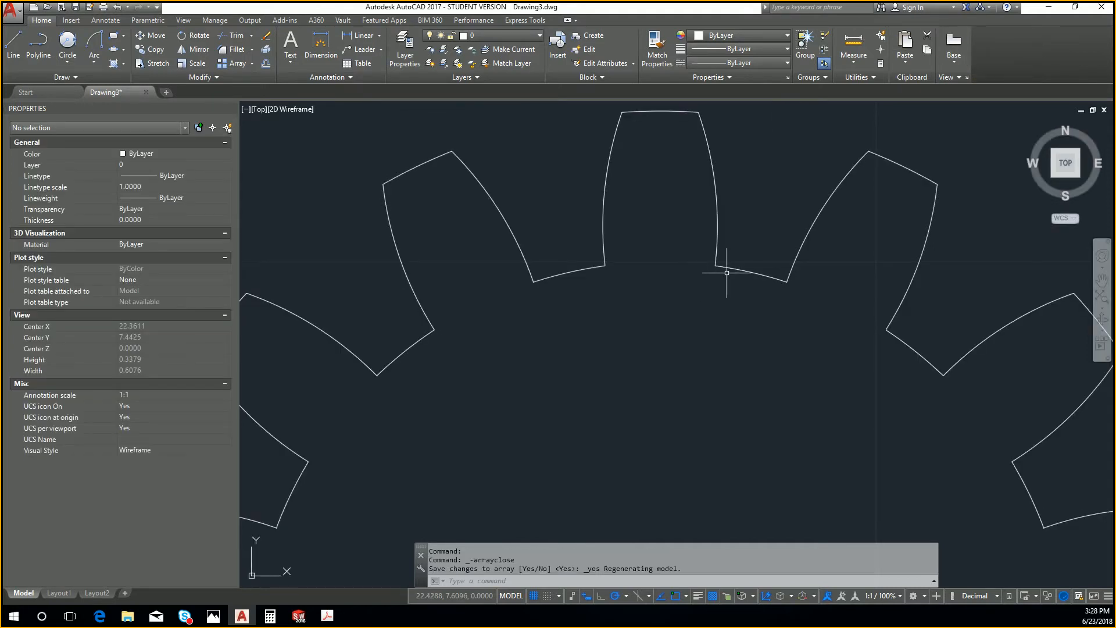
Draw a circle with a diameter of 0.39 at the centre of the gear
{"action": "scroll", "coordinate": [721, 276], "scroll_direction": "down", "scroll_amount": 8}
{"action": "scroll", "coordinate": [760, 349], "scroll_direction": "up", "scroll_amount": 6}
{"action": "scroll", "coordinate": [673, 348], "scroll_direction": "down", "scroll_amount": 2}
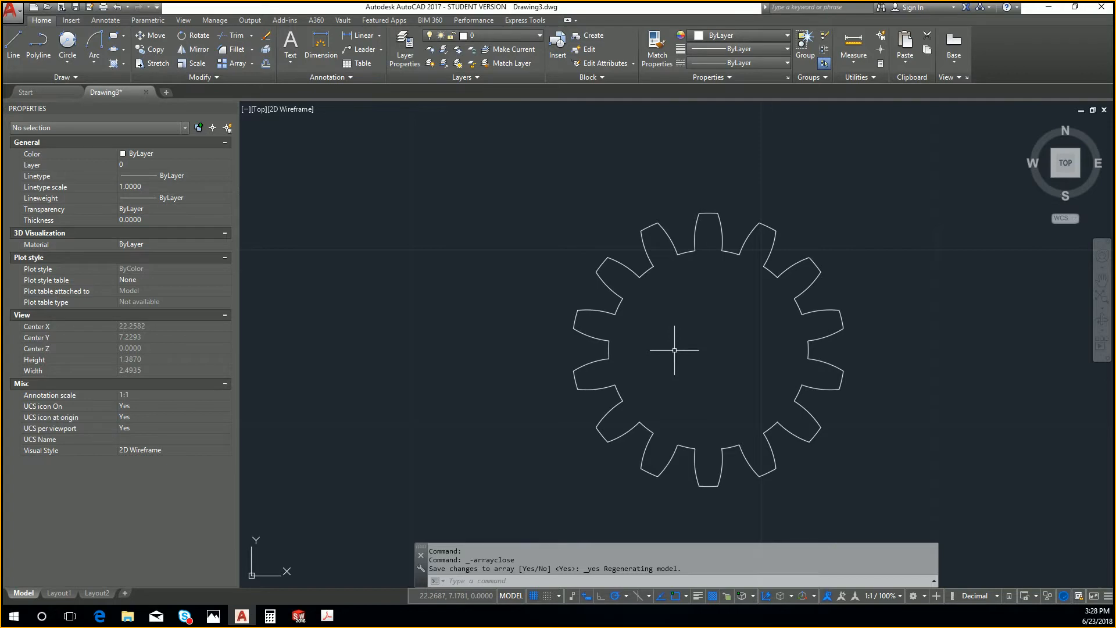
{"action": "type", "text": "c"}
{"action": "key", "text": "Return"}
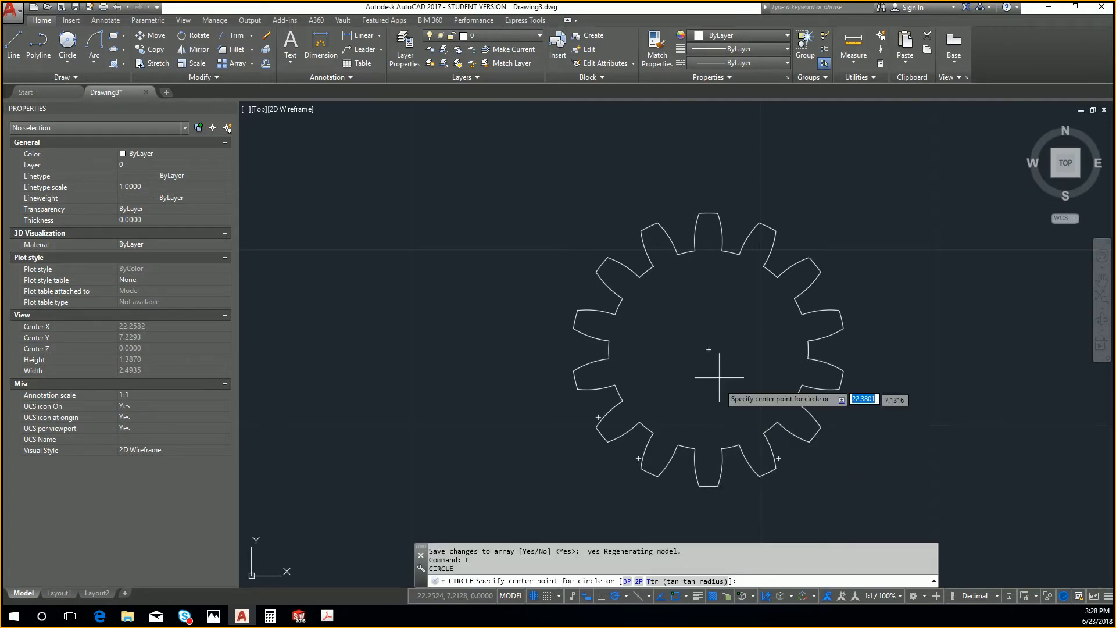
{"action": "left_click", "coordinate": [711, 353]}
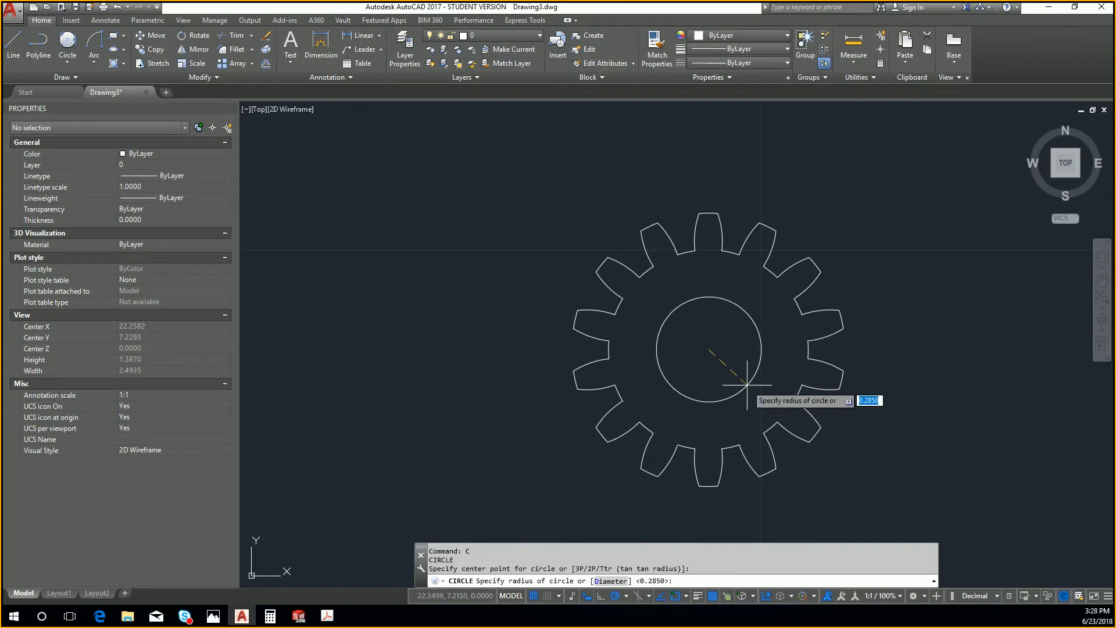
{"action": "type", "text": ".39"}
{"action": "key", "text": "BackSpace"}
{"action": "key", "text": "BackSpace"}
{"action": "key", "text": "BackSpace"}
{"action": "type", "text": "d"}
{"action": "key", "text": "Return"}
{"action": "type", "text": ".39"}
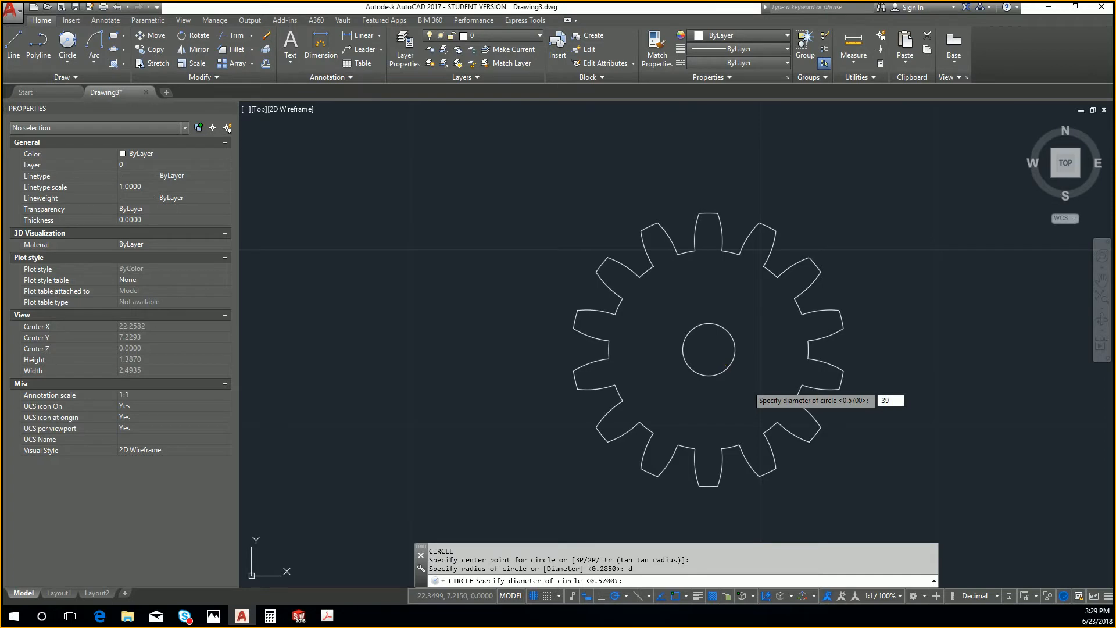
{"action": "key", "text": "Return"}
{"action": "key", "text": "Escape"}
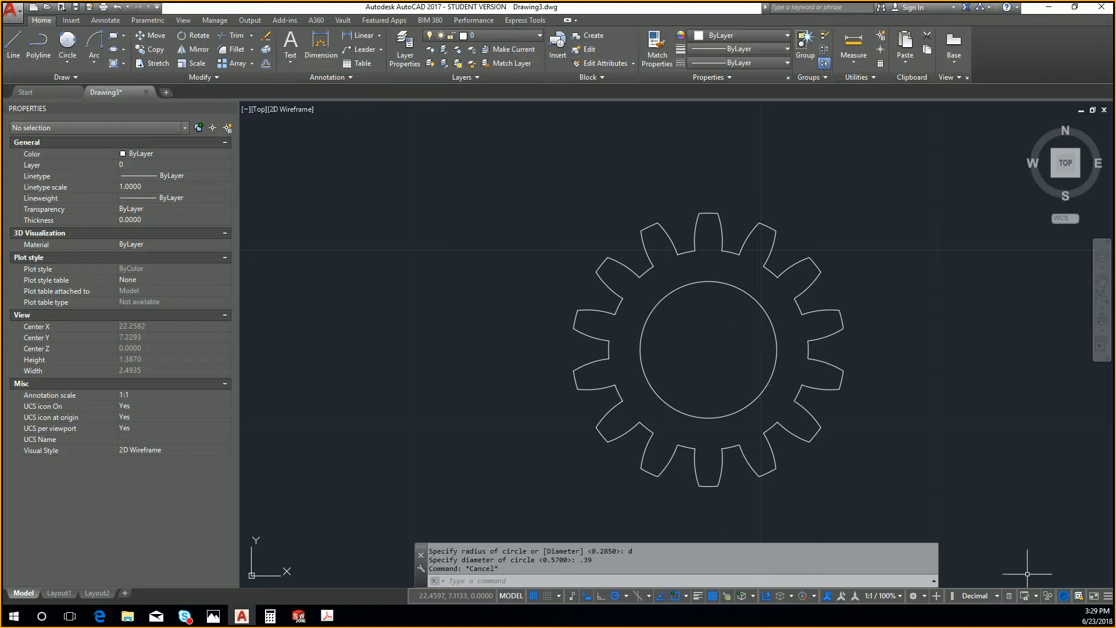
{"action": "left_click", "coordinate": [1049, 7]}
{"action": "key", "text": "alt+Tab"}
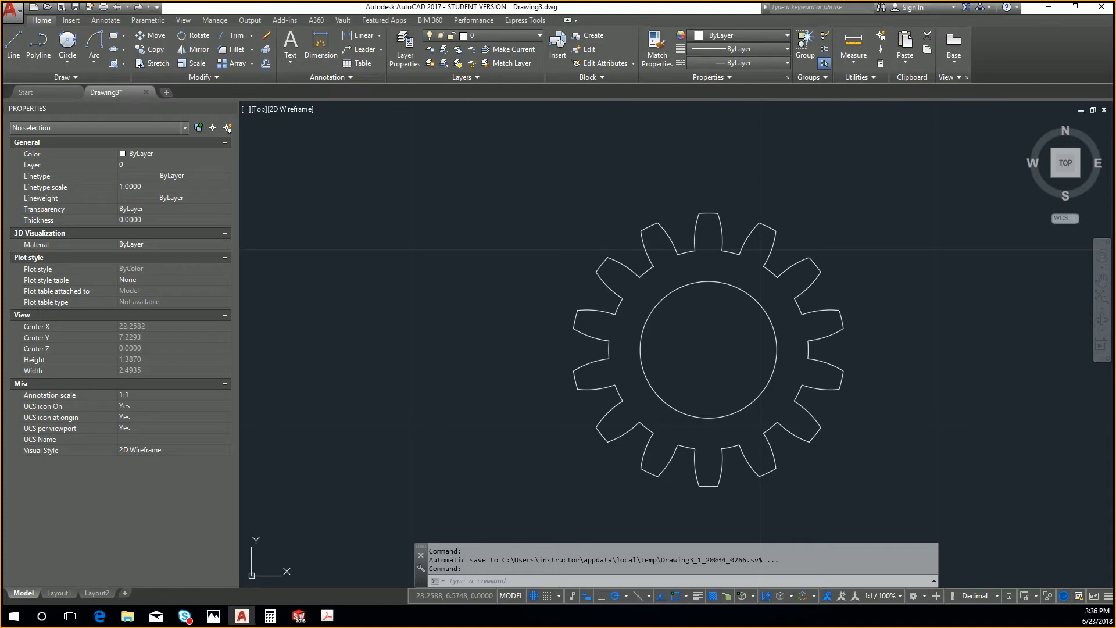
Draw a horizontal line about 1.18 long to the right from the middle of the top tooth's tip
{"action": "scroll", "coordinate": [723, 308], "scroll_direction": "down", "scroll_amount": 5}
{"action": "type", "text": "l"}
{"action": "key", "text": "Return"}
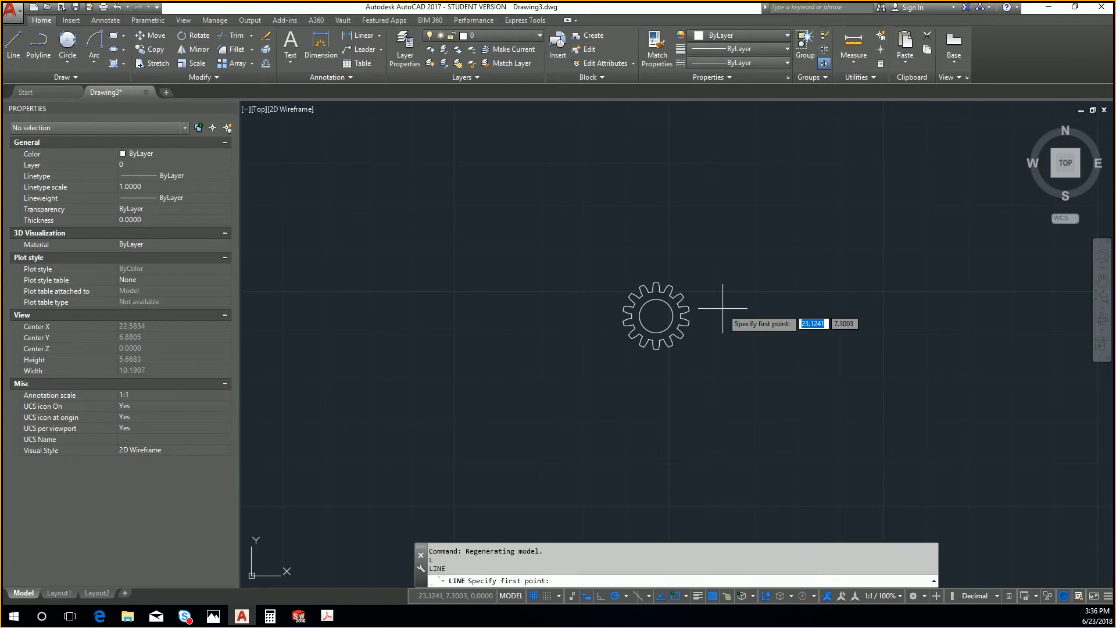
{"action": "scroll", "coordinate": [664, 309], "scroll_direction": "up", "scroll_amount": 4}
{"action": "left_click", "coordinate": [665, 314]}
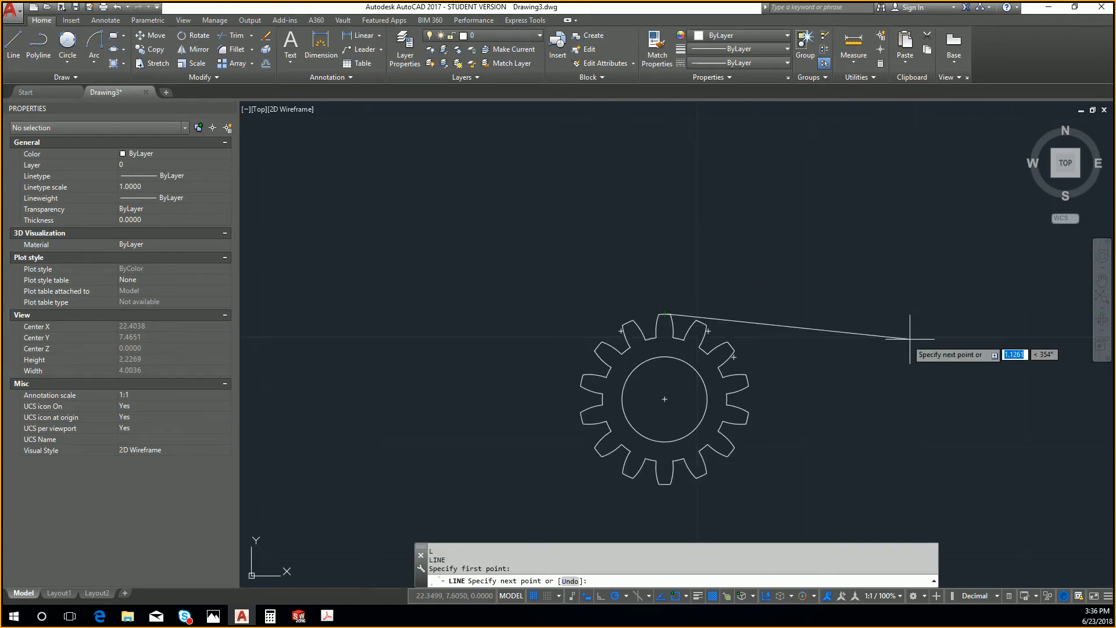
{"action": "left_click", "coordinate": [923, 313]}
{"action": "key", "text": "Return"}
Draw a line from the bottom tooth's tip across to below the upper line's right end, and continue it up to that end
{"action": "key", "text": "Return"}
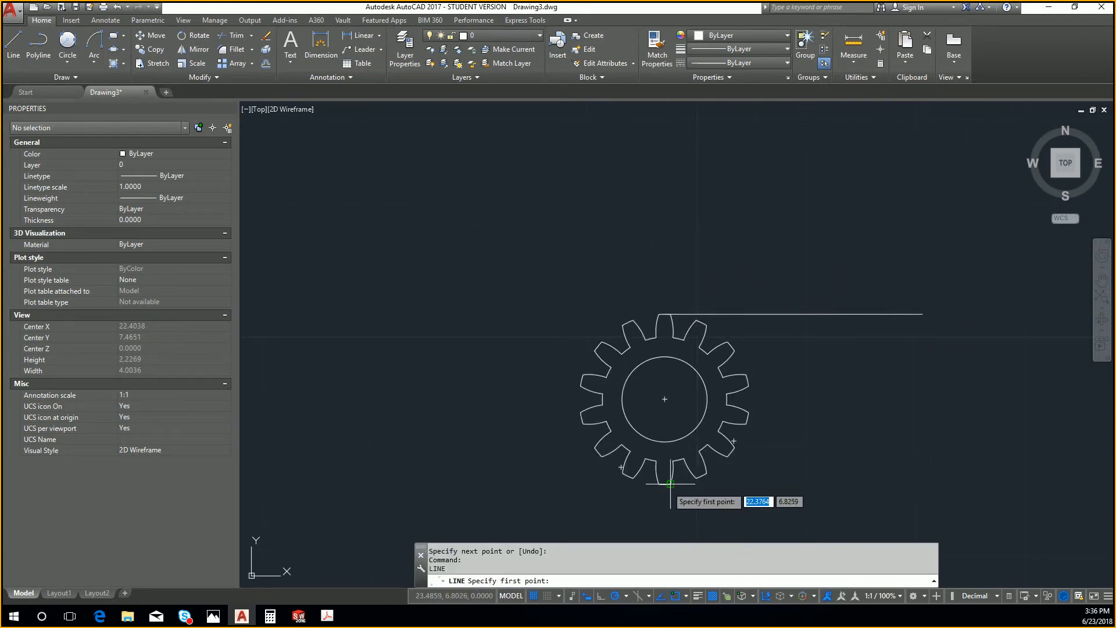
{"action": "left_click", "coordinate": [664, 485]}
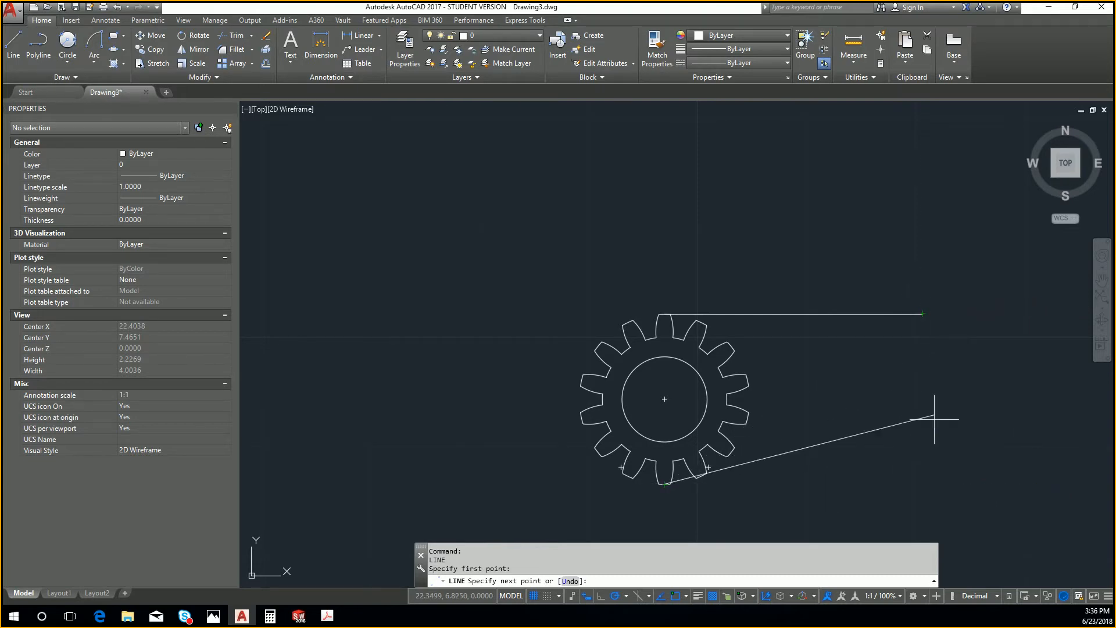
{"action": "left_click", "coordinate": [923, 484]}
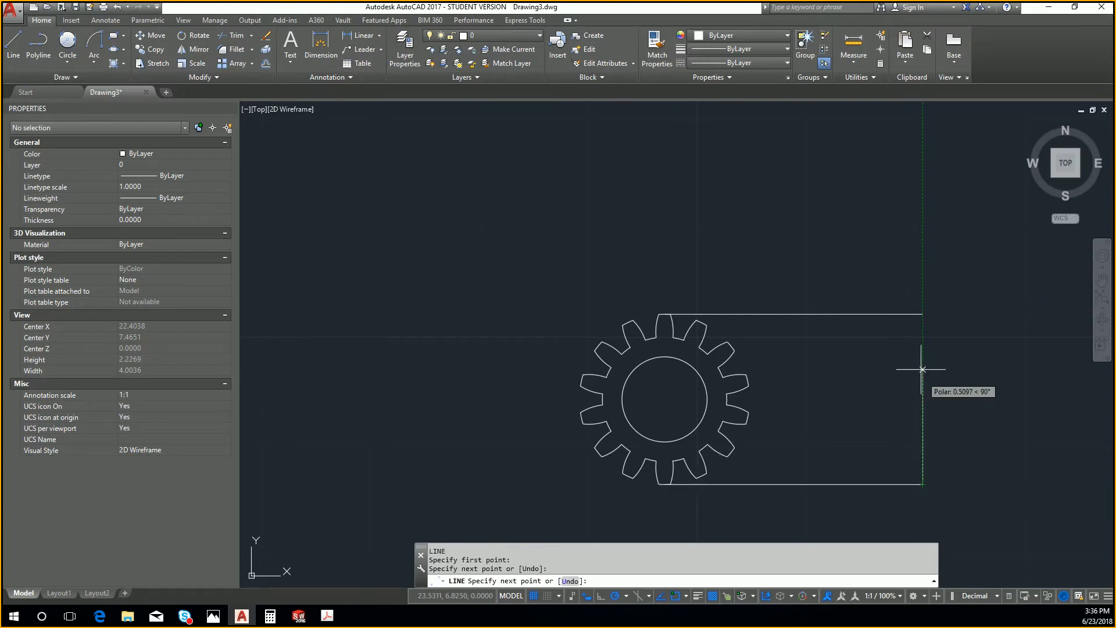
{"action": "left_click", "coordinate": [923, 314]}
{"action": "key", "text": "Return"}
Extend the side view's upper edge with a horizontal line 0.39 long to the right from its upper right corner
{"action": "key", "text": "Return"}
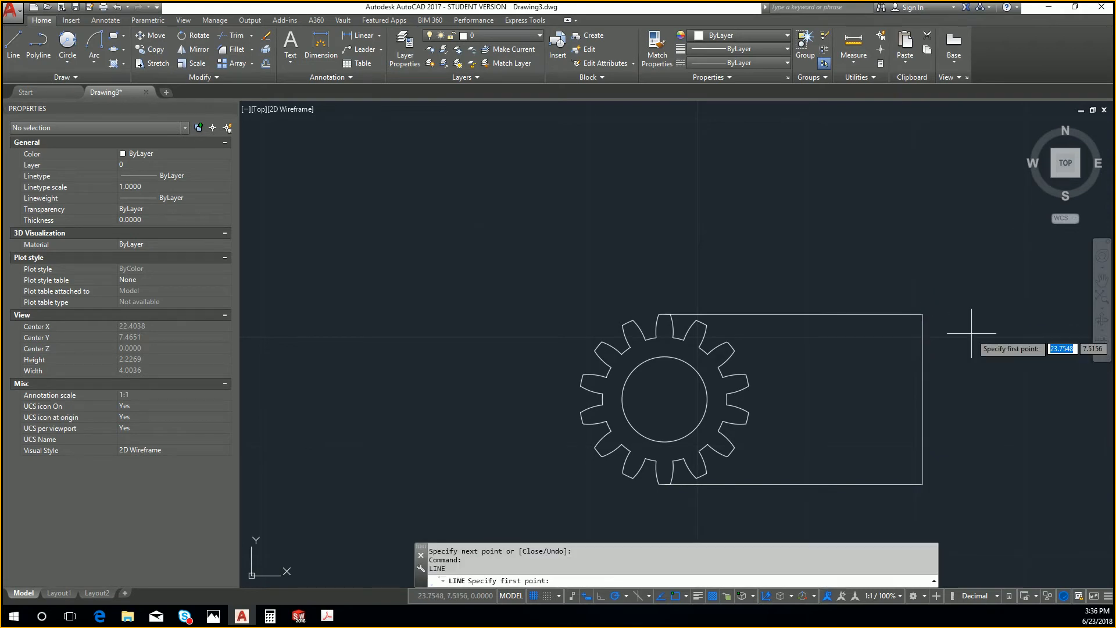
{"action": "left_click", "coordinate": [923, 314]}
{"action": "middle_click_drag", "start_coordinate": [954, 333], "coordinate": [760, 301]}
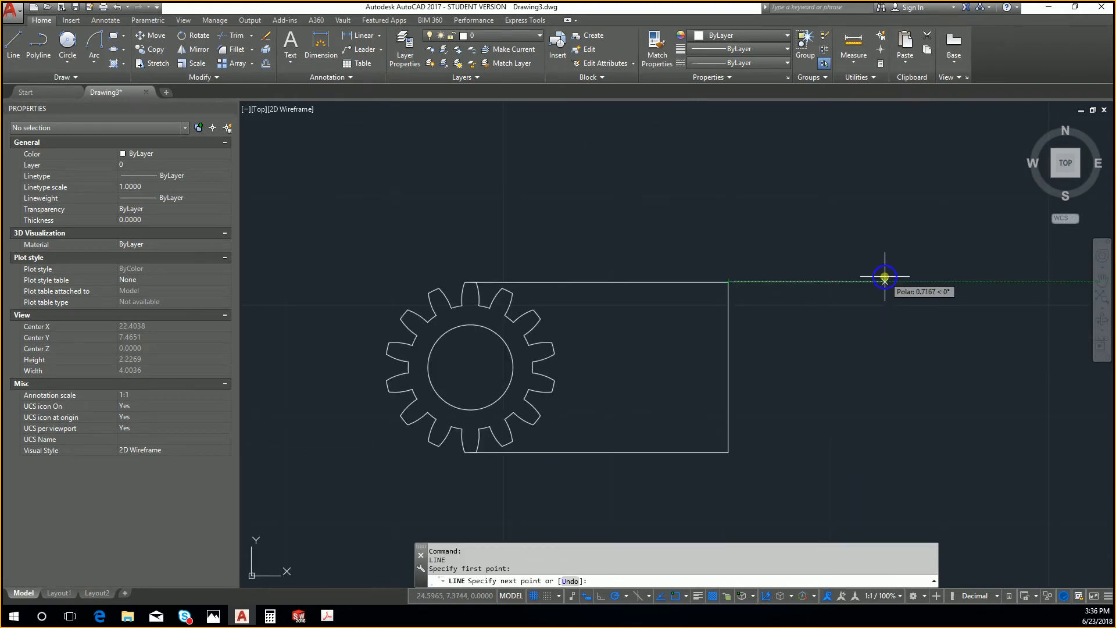
{"action": "type", "text": ".39"}
{"action": "key", "text": "Return"}
{"action": "key", "text": "Return"}
Try a freestanding horizontal line about 0.39 long to the right of the side view, and erase it
{"action": "key", "text": "Return"}
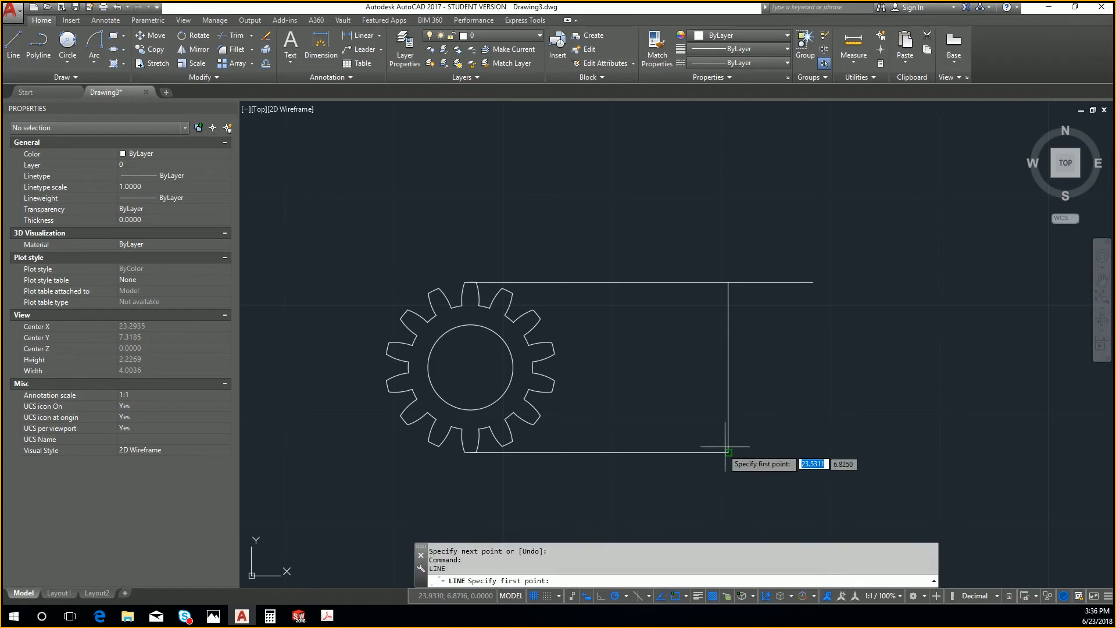
{"action": "middle_click_drag", "start_coordinate": [804, 374], "coordinate": [686, 389]}
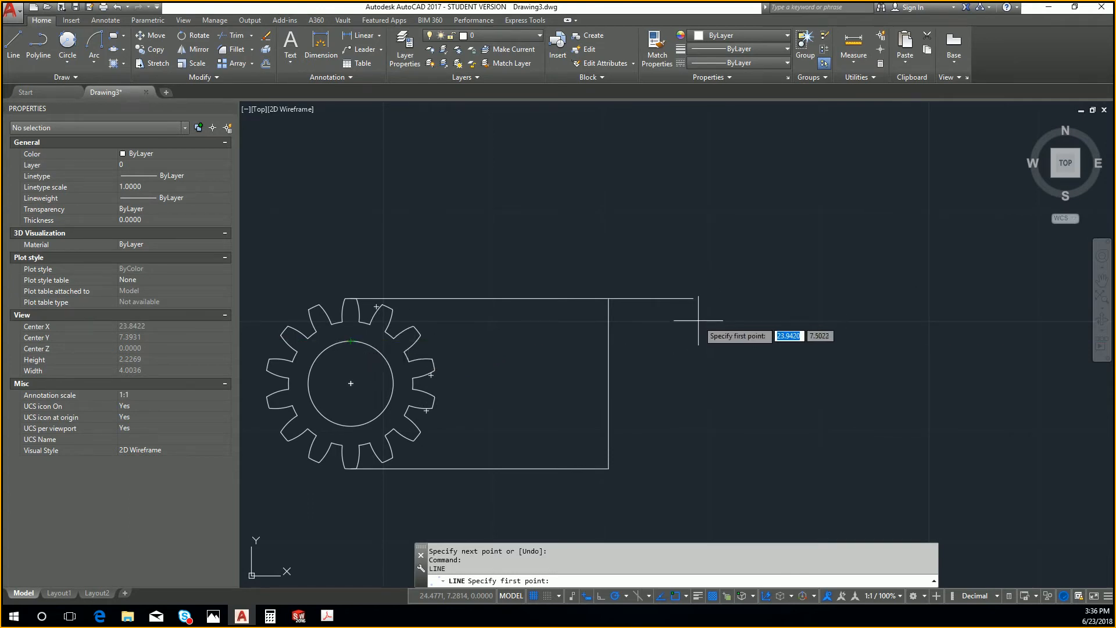
{"action": "left_click", "coordinate": [718, 379]}
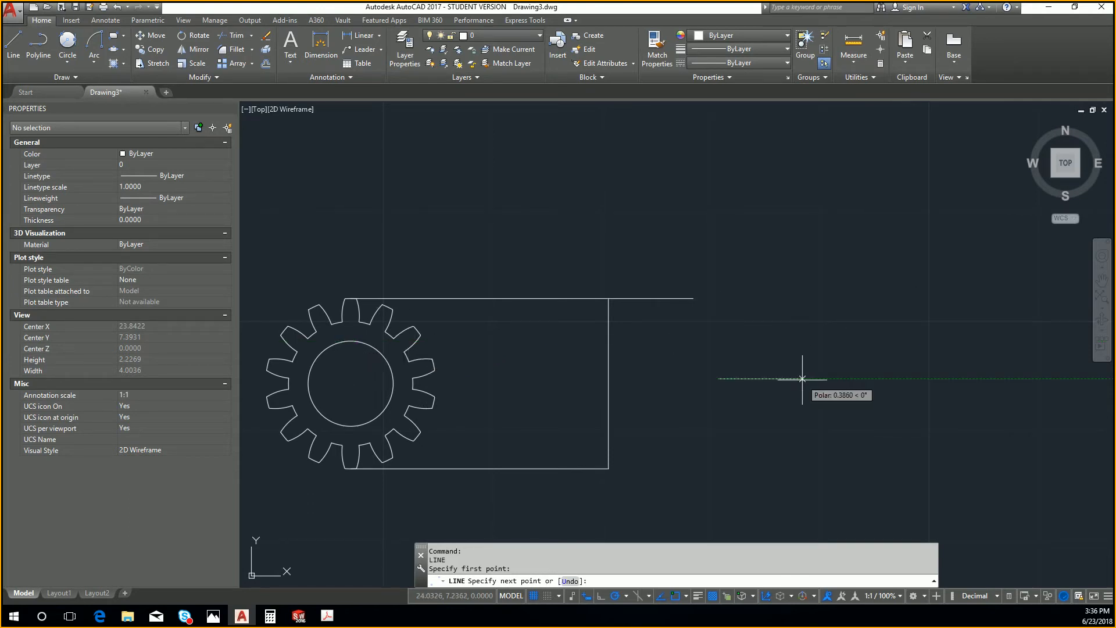
{"action": "left_click", "coordinate": [803, 379]}
{"action": "key", "text": "Escape"}
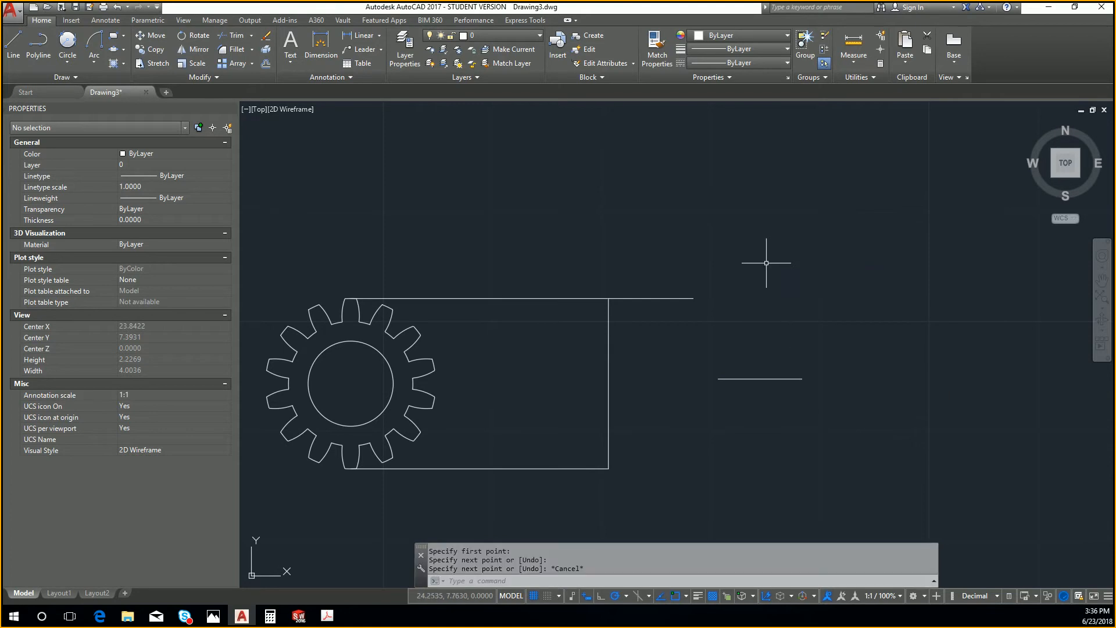
{"action": "left_click", "coordinate": [735, 385]}
{"action": "left_click", "coordinate": [705, 354]}
{"action": "key", "text": "Delete"}
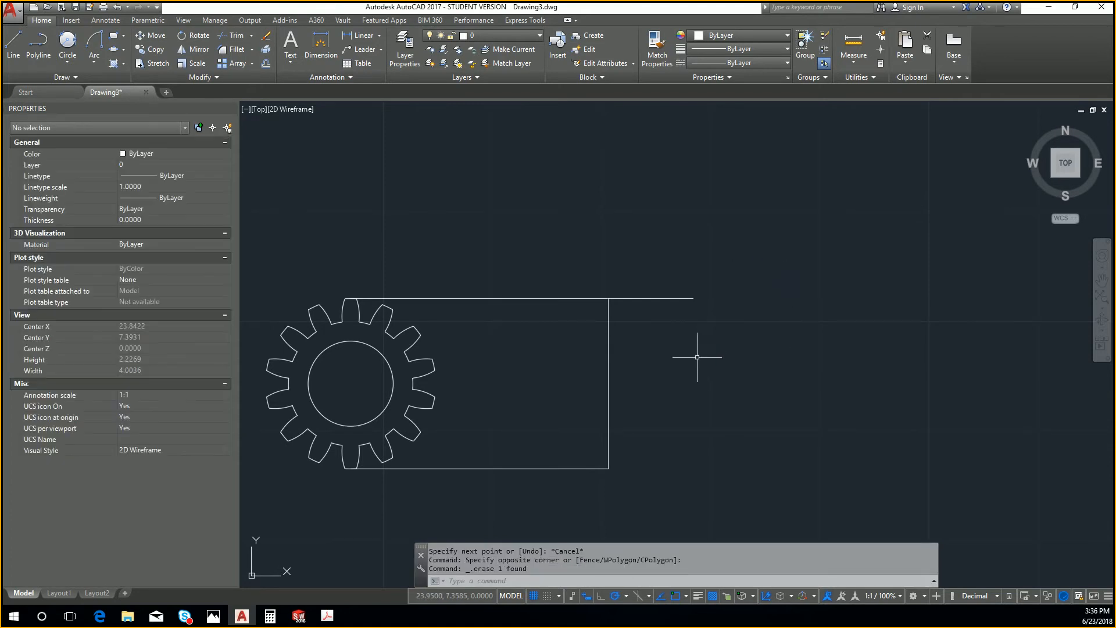
Draw a horizontal line 0.79 long to the right from the midpoint of the side view's vertical edge
{"action": "type", "text": "L"}
{"action": "key", "text": "Return"}
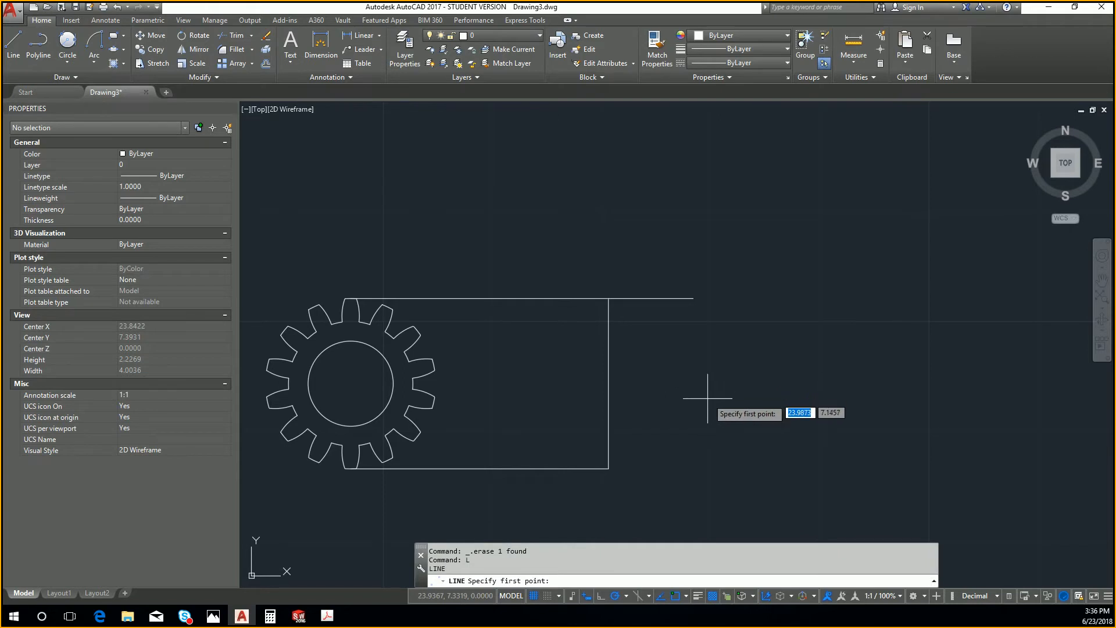
{"action": "left_click", "coordinate": [608, 384]}
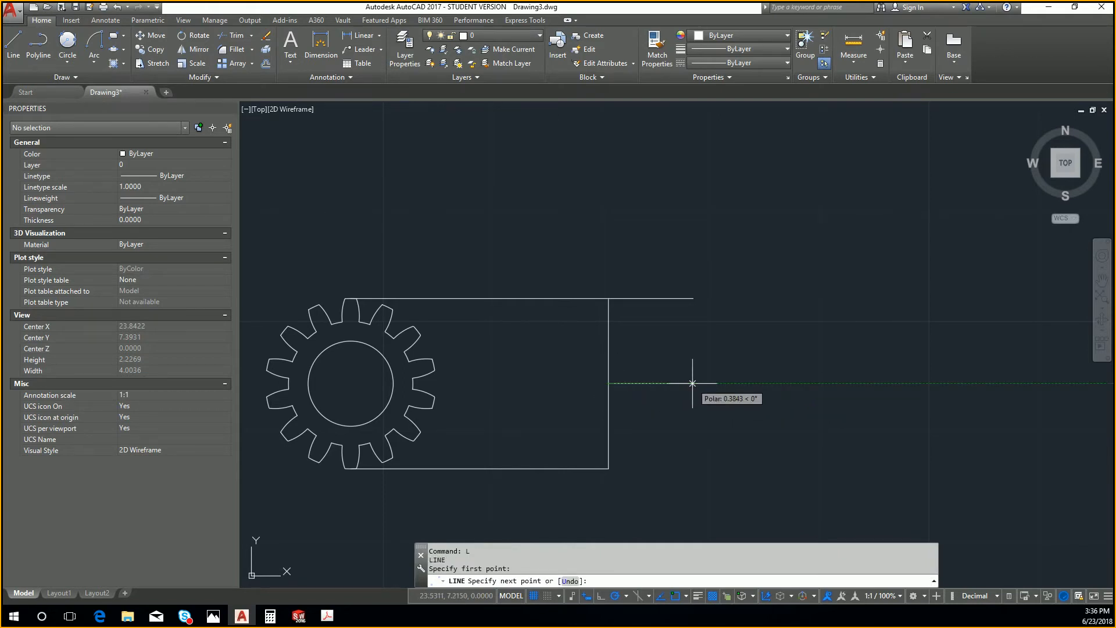
{"action": "type", "text": ".79"}
{"action": "key", "text": "Return"}
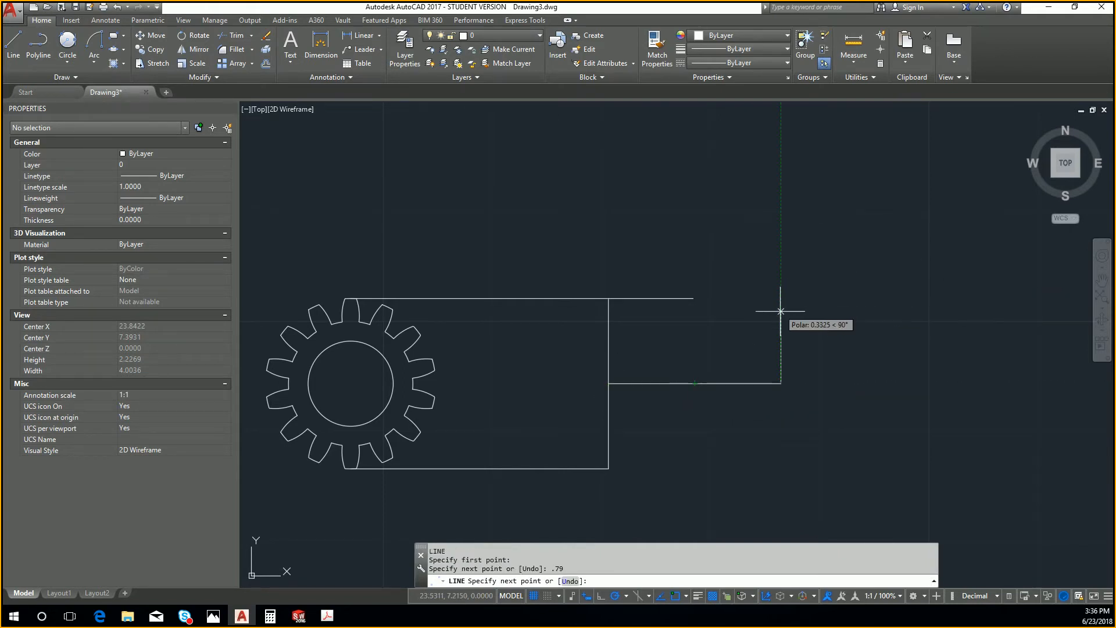
{"action": "key", "text": "Escape"}
{"action": "key", "text": "Escape"}
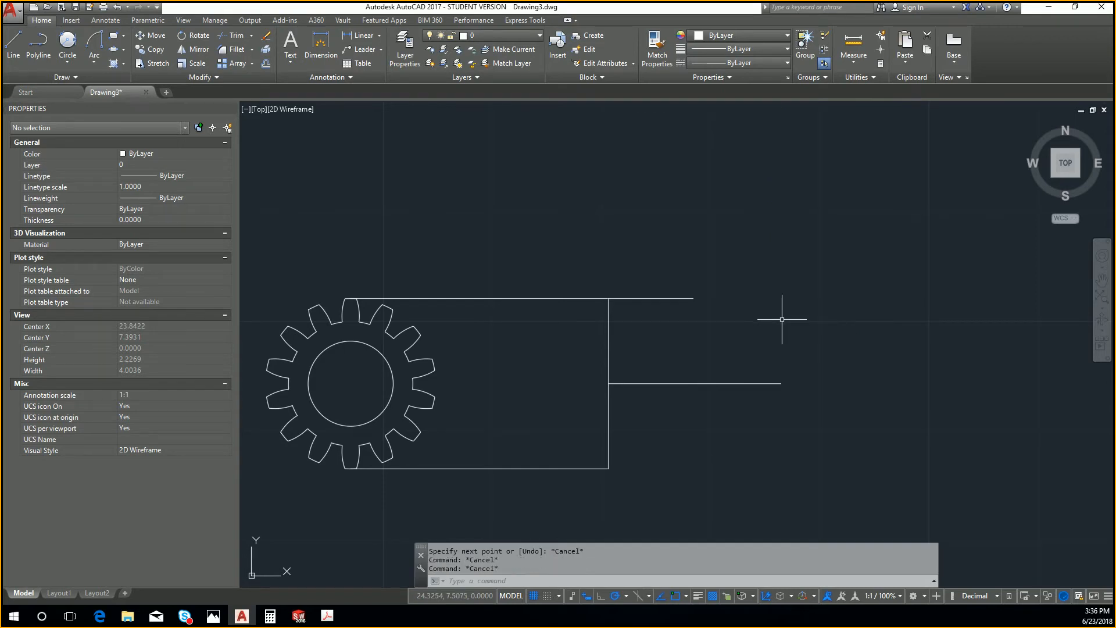
{"action": "type", "text": "of"}
{"action": "key", "text": "Return"}
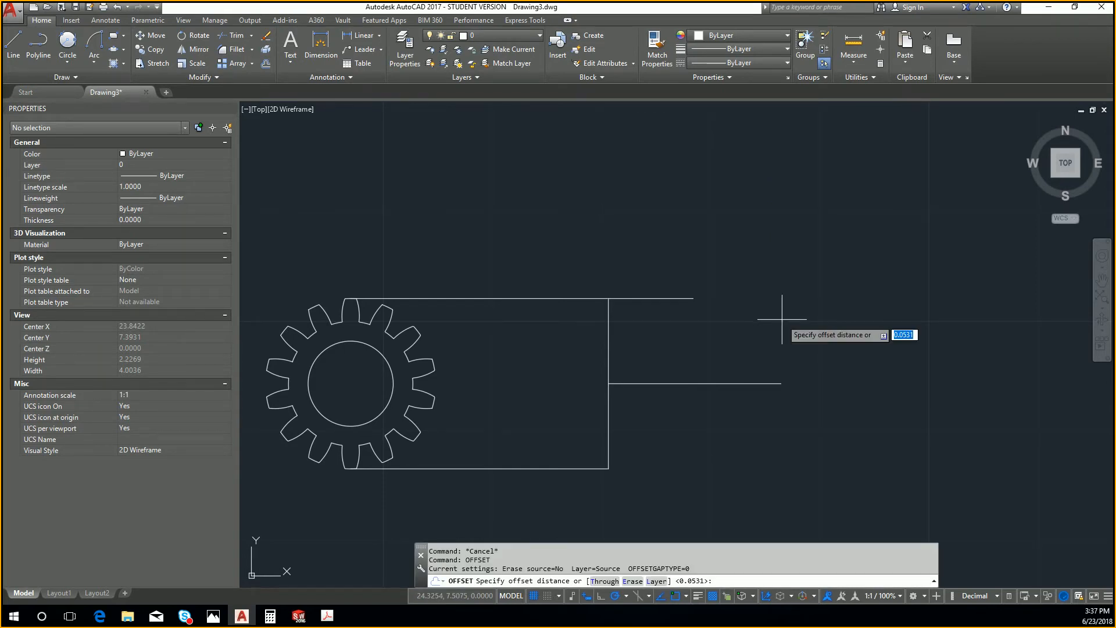
{"action": "key", "text": "Escape"}
Draw a circle of diameter 0.67 centred on the free end of the side view's 0.79 centre line
{"action": "type", "text": "c"}
{"action": "key", "text": "Return"}
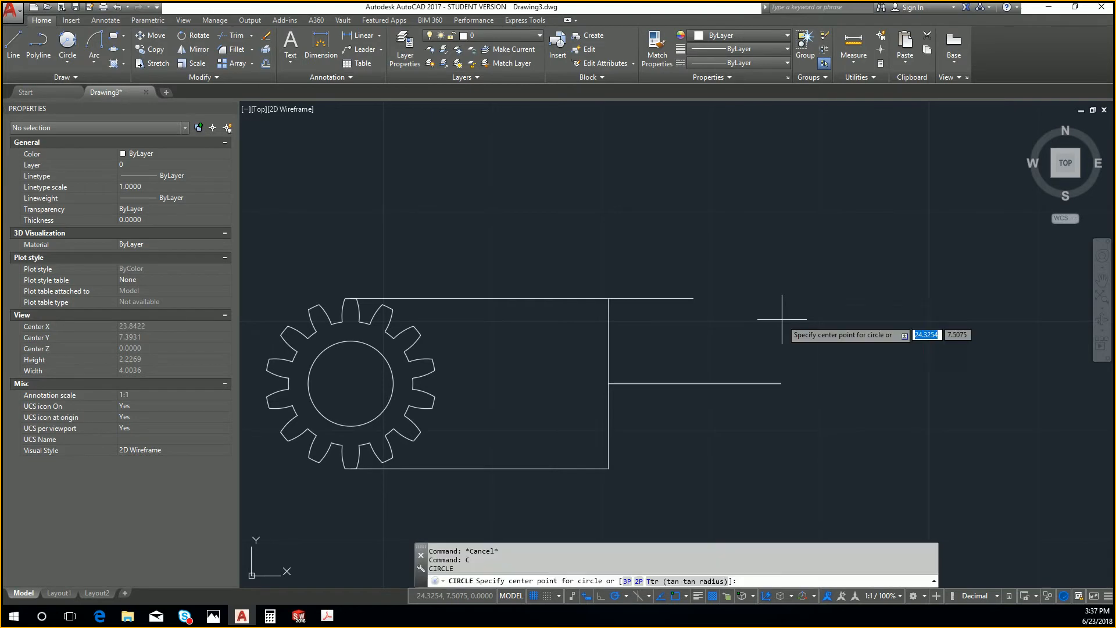
{"action": "left_click", "coordinate": [778, 384]}
{"action": "type", "text": "d"}
{"action": "key", "text": "Return"}
{"action": "type", "text": "."}
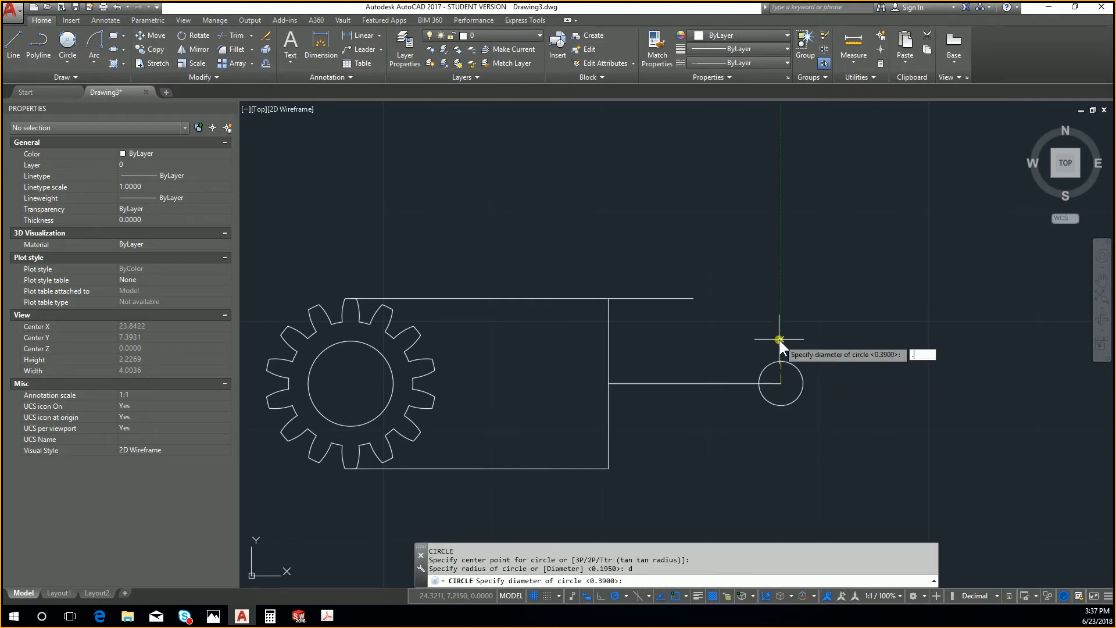
{"action": "type", "text": "67"}
{"action": "key", "text": "Return"}
{"action": "key", "text": "Escape"}
Draw a line from the circle's top quadrant back to below the upper edge's end, and step it up to that end
{"action": "type", "text": "L"}
{"action": "key", "text": "Return"}
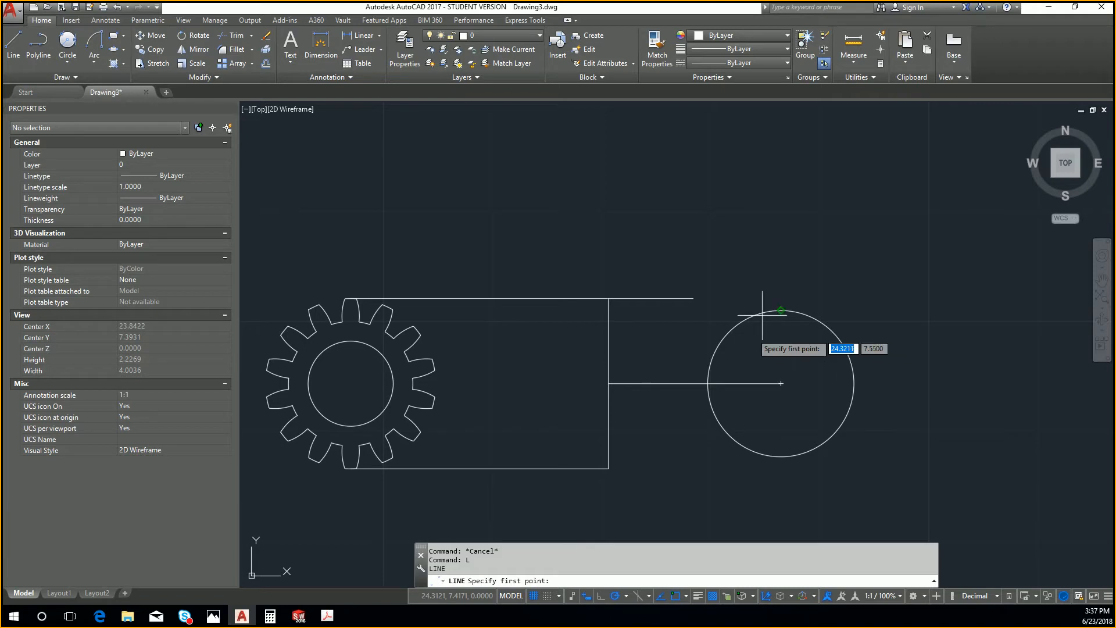
{"action": "left_click", "coordinate": [780, 310]}
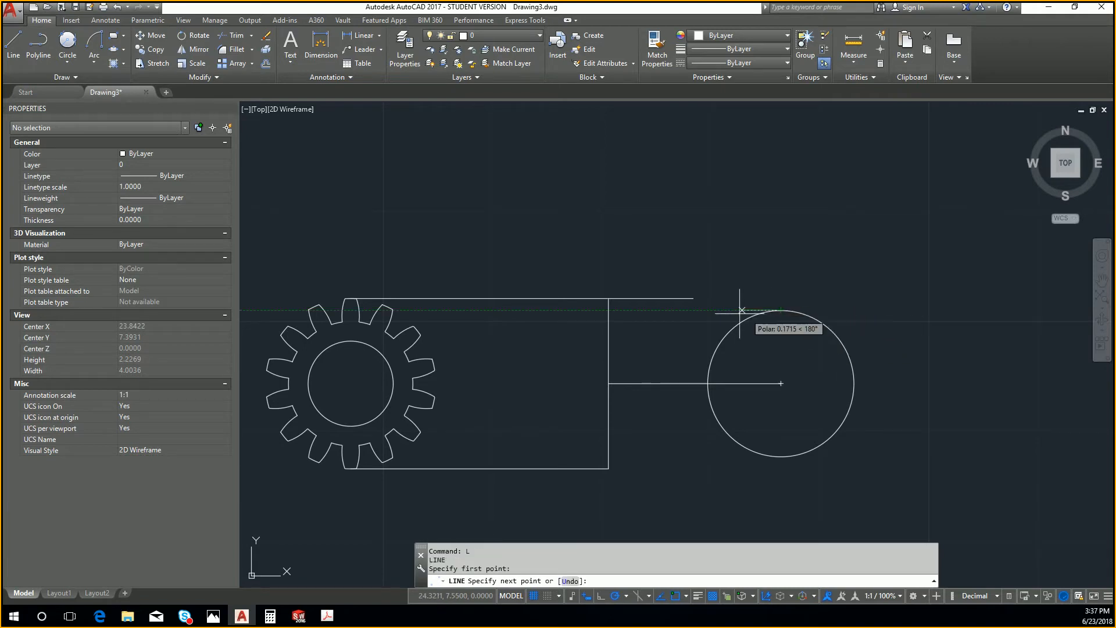
{"action": "left_click", "coordinate": [694, 310]}
{"action": "left_click", "coordinate": [694, 298]}
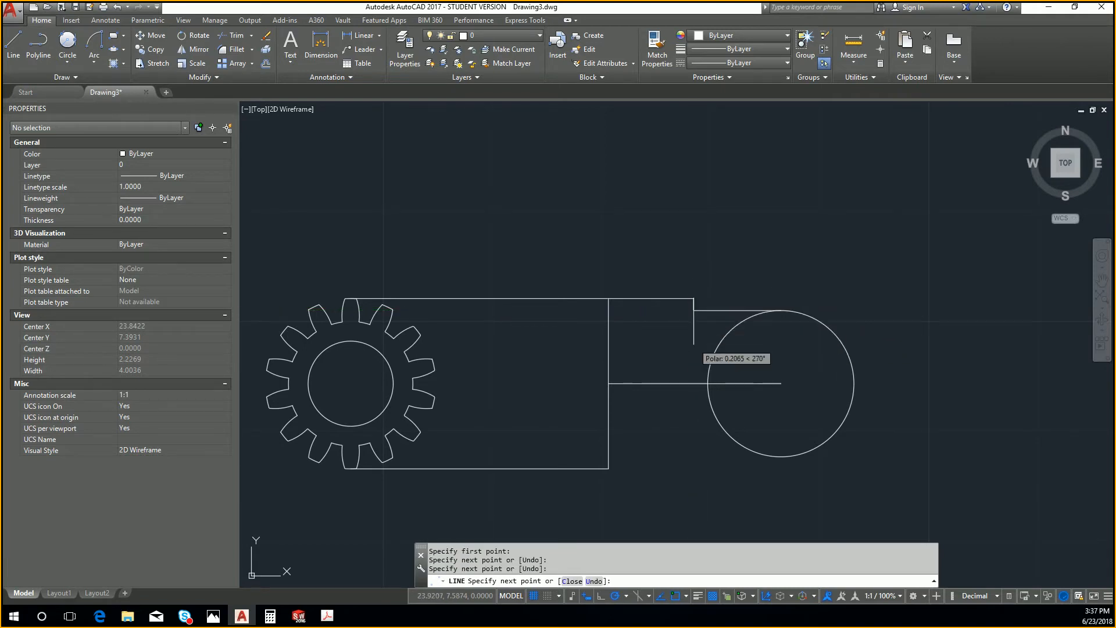
{"action": "key", "text": "Return"}
Draw the matching lower outline from the circle's bottom quadrant, stepping down and running back to the side view's lower left corner
{"action": "key", "text": "Return"}
{"action": "left_click", "coordinate": [781, 457]}
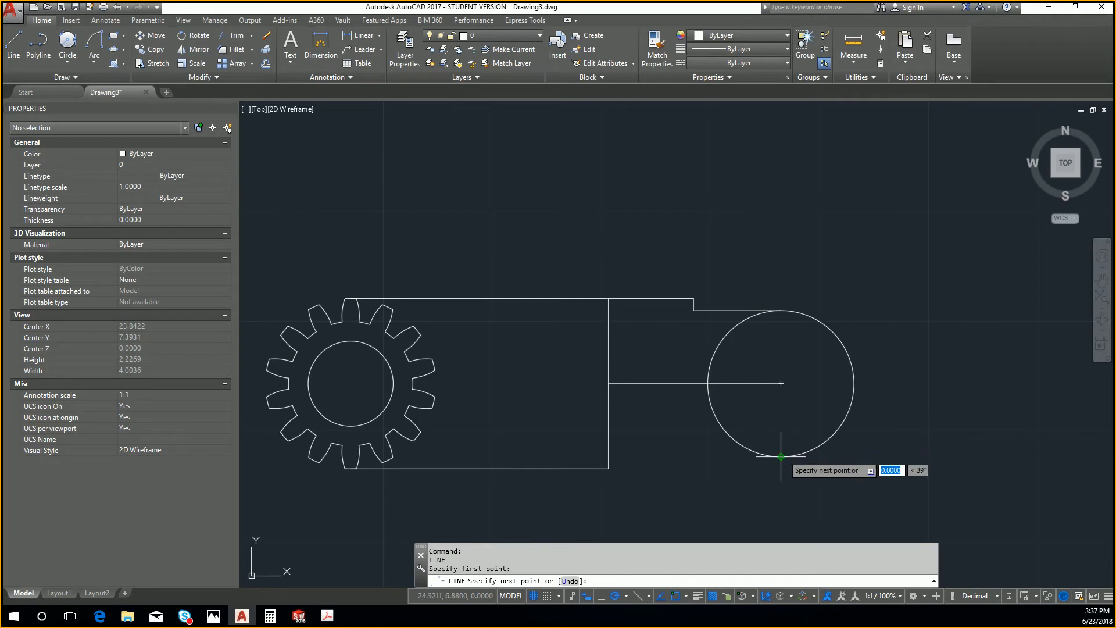
{"action": "left_click", "coordinate": [693, 456]}
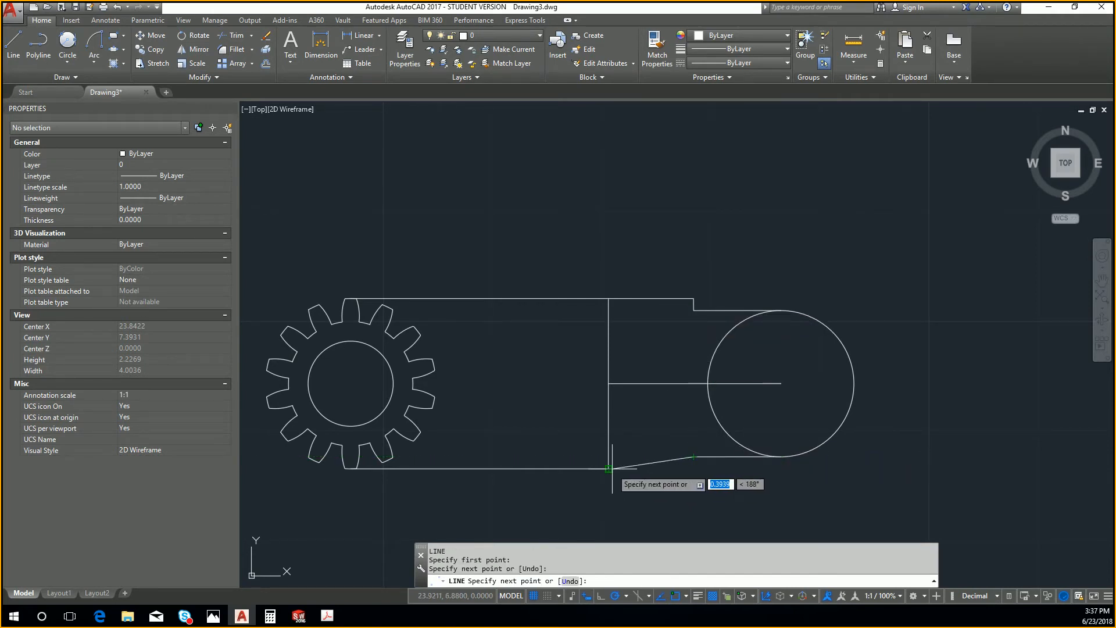
{"action": "left_click", "coordinate": [693, 468]}
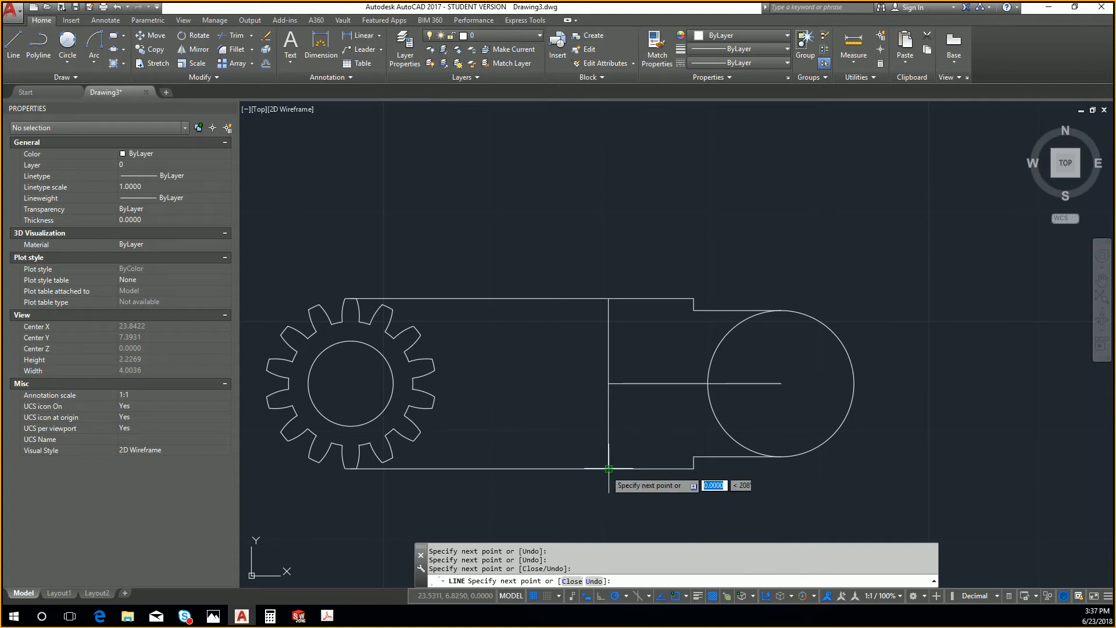
{"action": "key", "text": "Escape"}
Erase the two projection lines between the gear and the side view, and the side view's centre line
{"action": "left_click", "coordinate": [573, 475]}
{"action": "left_click", "coordinate": [511, 256]}
{"action": "key", "text": "Delete"}
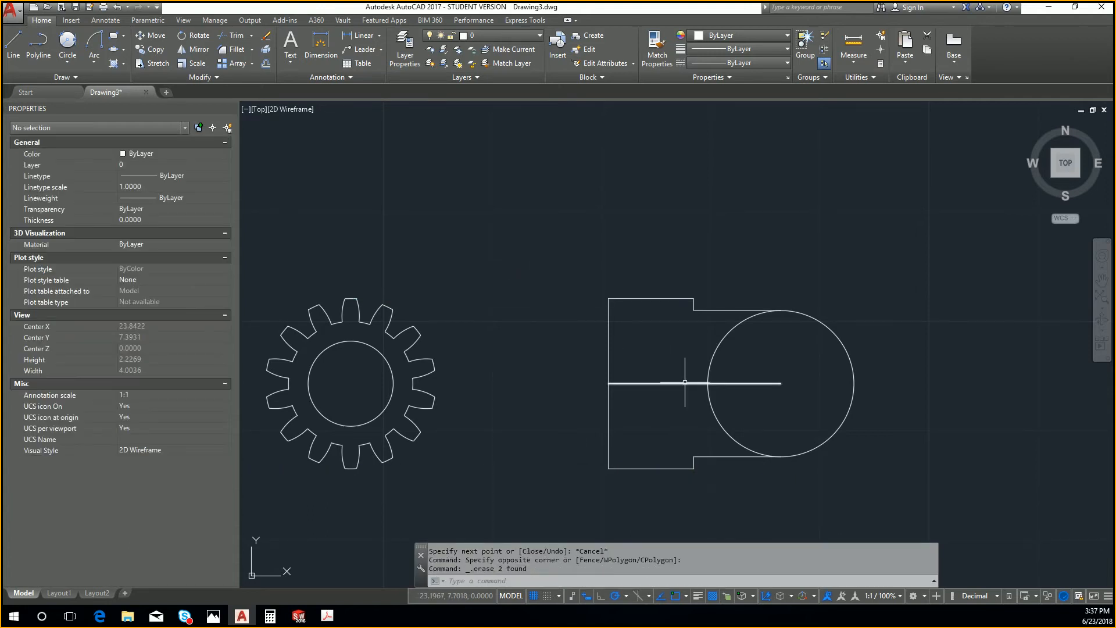
{"action": "left_click", "coordinate": [684, 383]}
{"action": "key", "text": "Delete"}
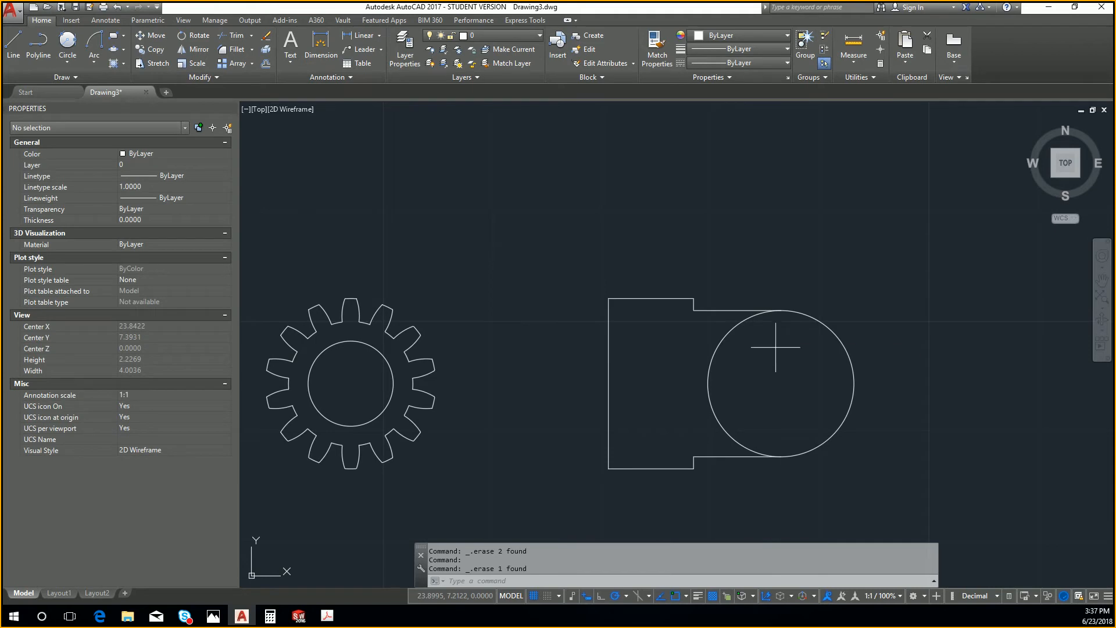
Close the side view's narrower section with a vertical line between the circle's top and bottom quadrants, and erase the circle
{"action": "type", "text": "L"}
{"action": "key", "text": "Return"}
{"action": "left_click", "coordinate": [781, 310]}
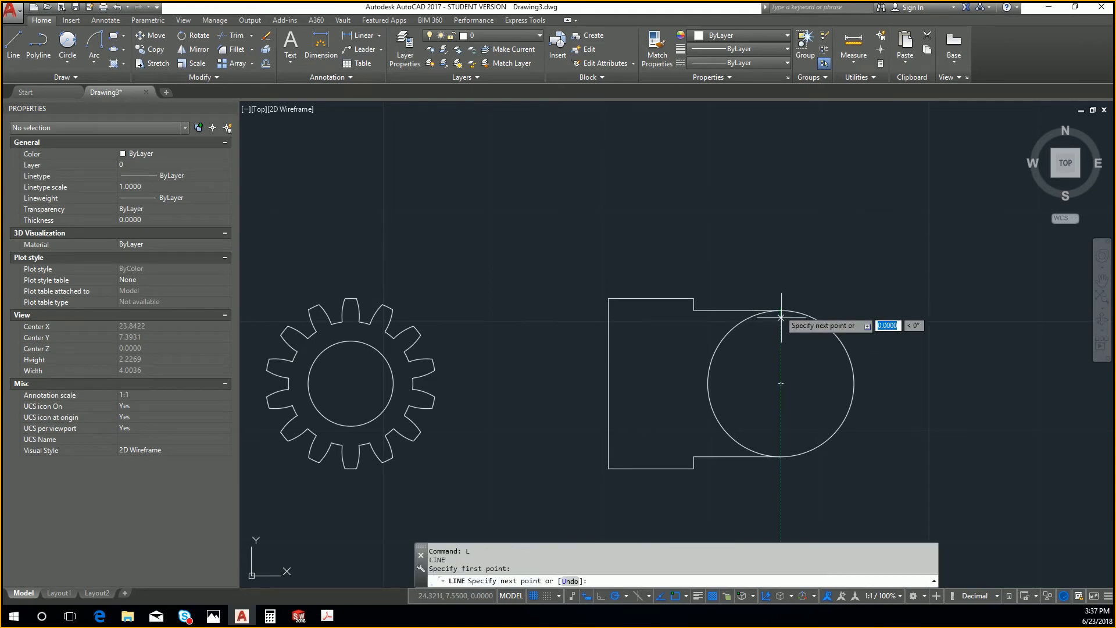
{"action": "left_click", "coordinate": [781, 457]}
{"action": "key", "text": "Escape"}
{"action": "left_click", "coordinate": [748, 395]}
{"action": "left_click", "coordinate": [678, 369]}
{"action": "key", "text": "Delete"}
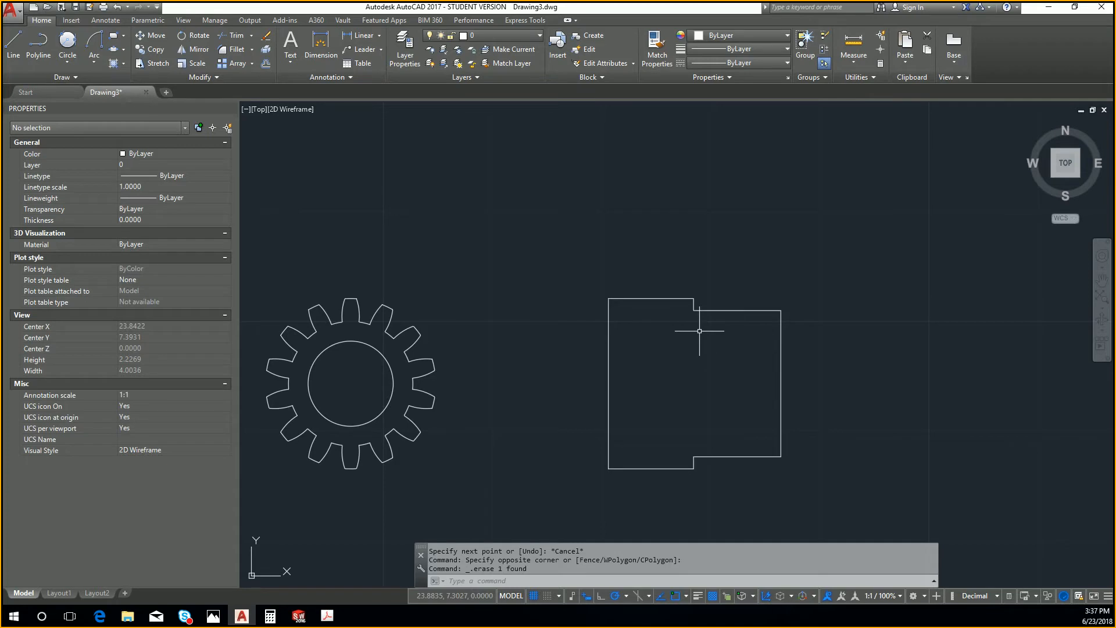
Draw a freestanding horizontal line about 0.64 long to the right of the side view
{"action": "type", "text": "L"}
{"action": "key", "text": "Return"}
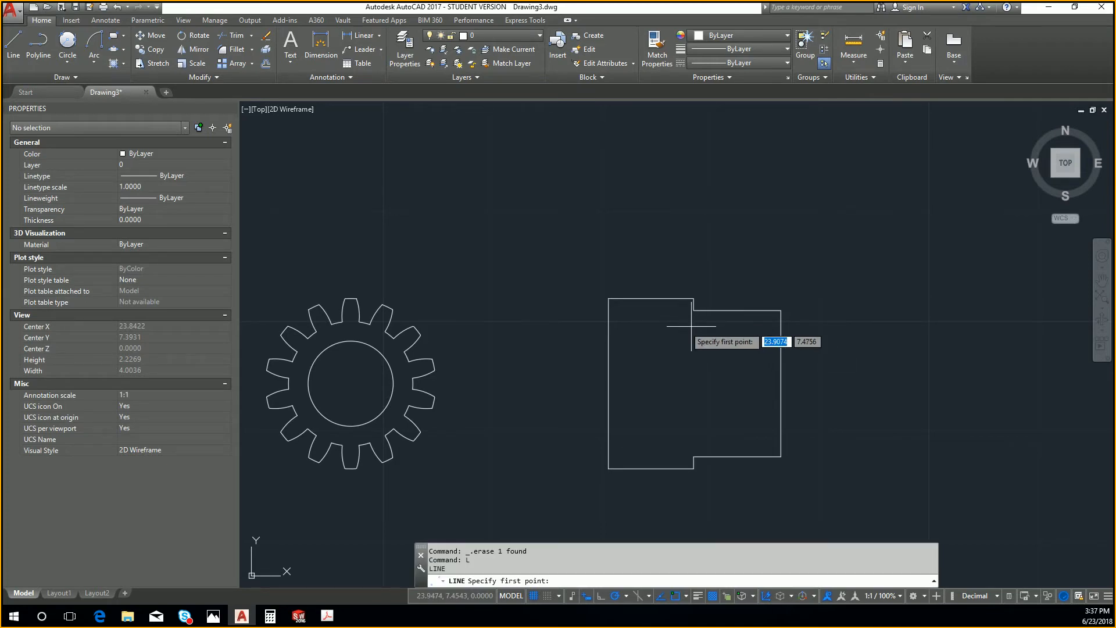
{"action": "middle_click_drag", "start_coordinate": [708, 281], "coordinate": [641, 309]}
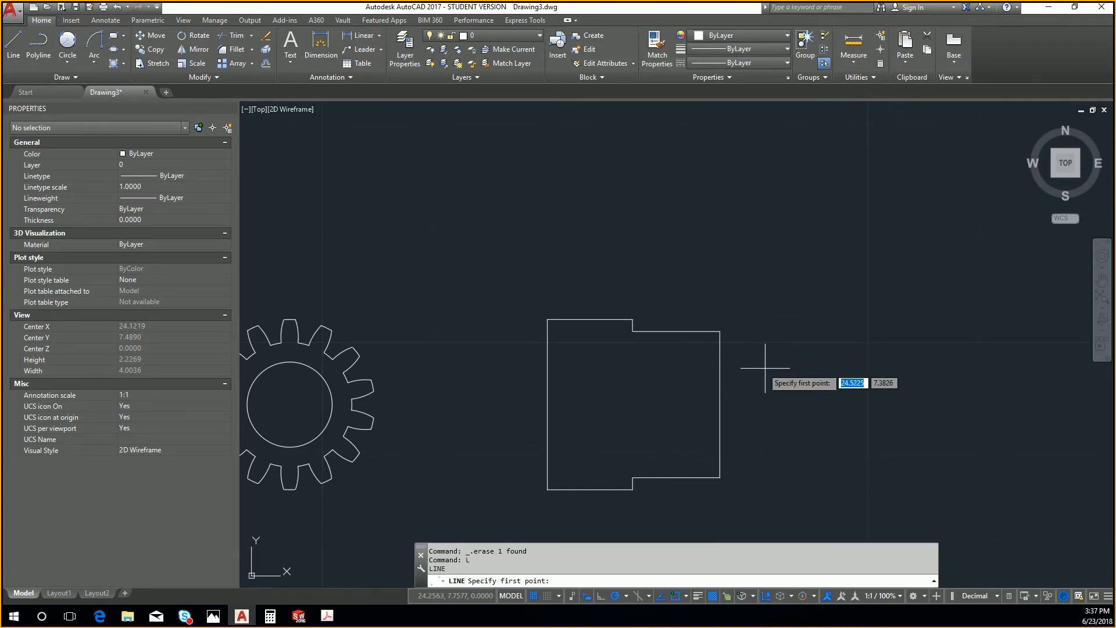
{"action": "left_click", "coordinate": [756, 367]}
{"action": "left_click", "coordinate": [896, 367]}
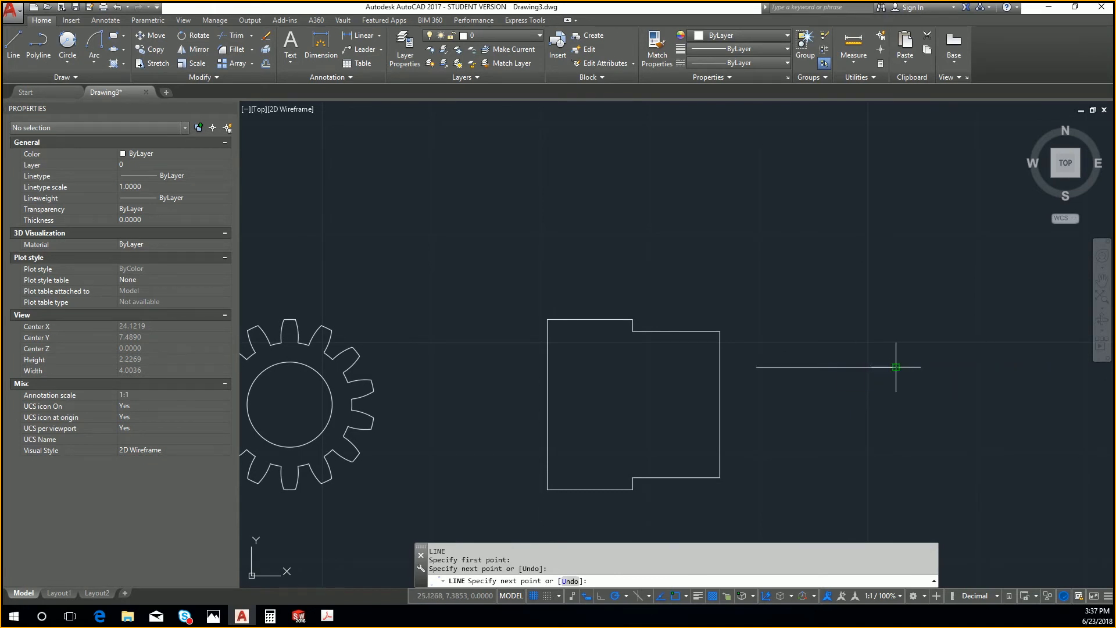
{"action": "key", "text": "Return"}
{"action": "key", "text": "Return"}
{"action": "key", "text": "Escape"}
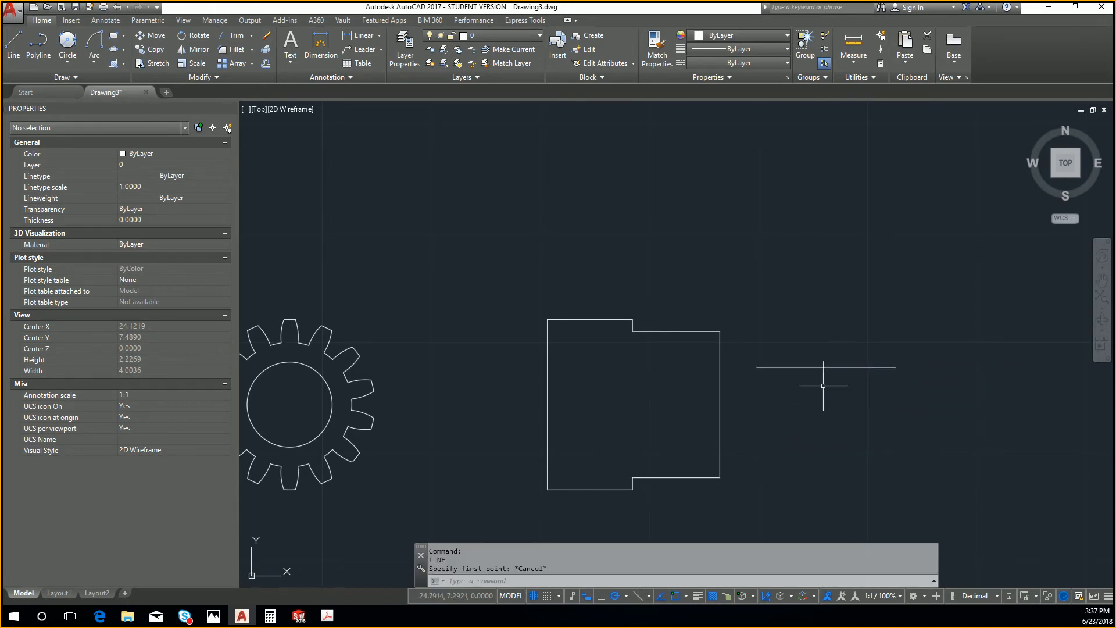
Offset the freestanding horizontal line 0.39 downward
{"action": "left_click", "coordinate": [830, 368]}
{"action": "type", "text": "offset"}
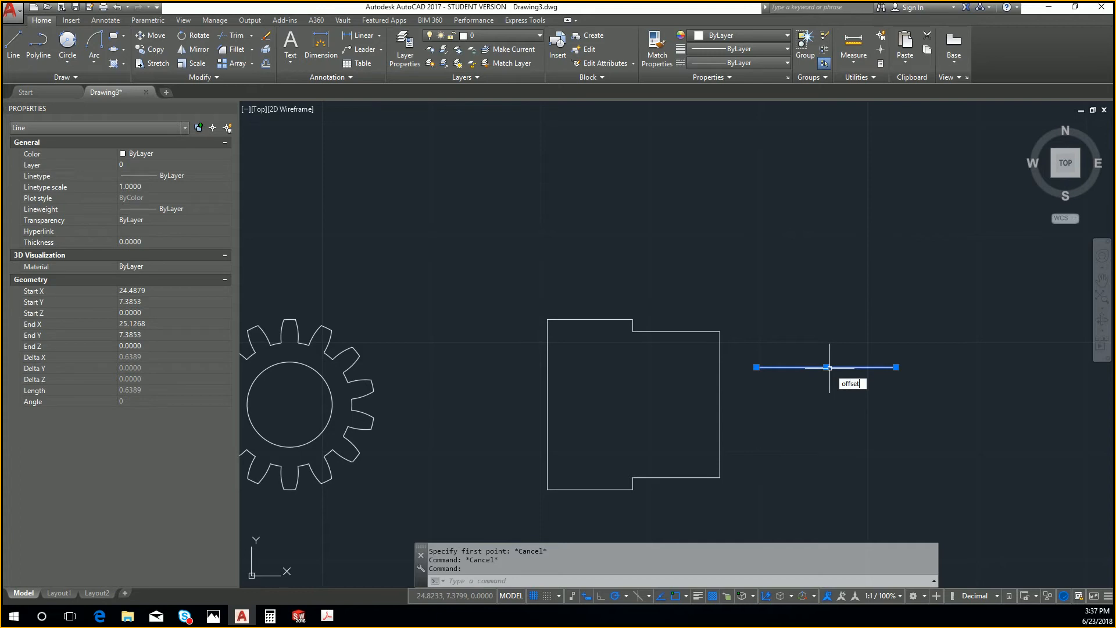
{"action": "key", "text": "Return"}
{"action": "type", "text": ".39"}
{"action": "key", "text": "Return"}
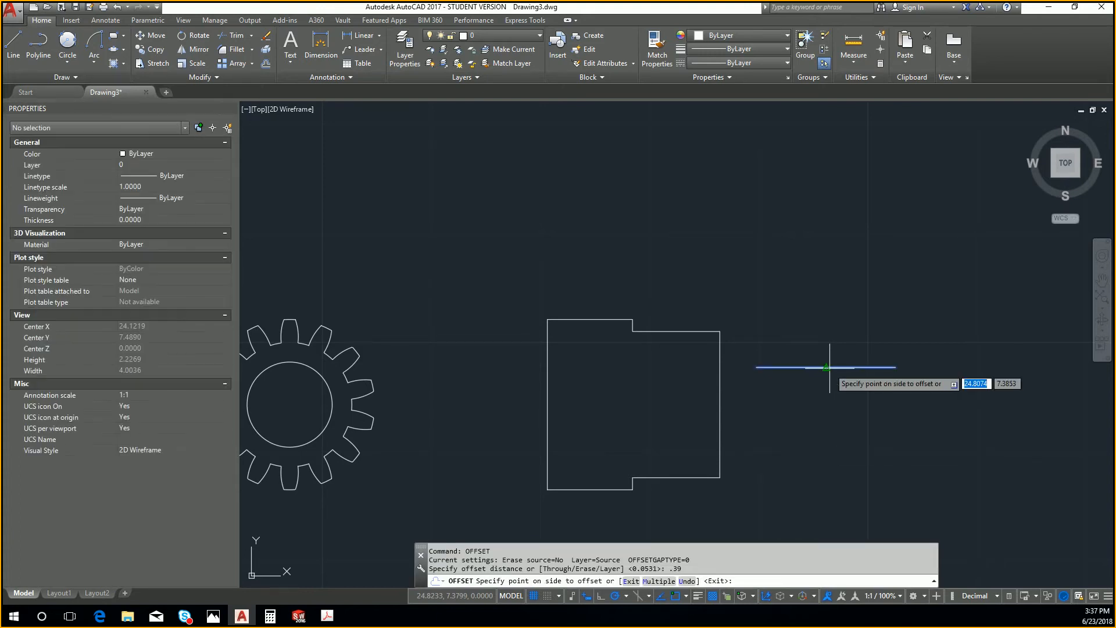
{"action": "left_click", "coordinate": [843, 459]}
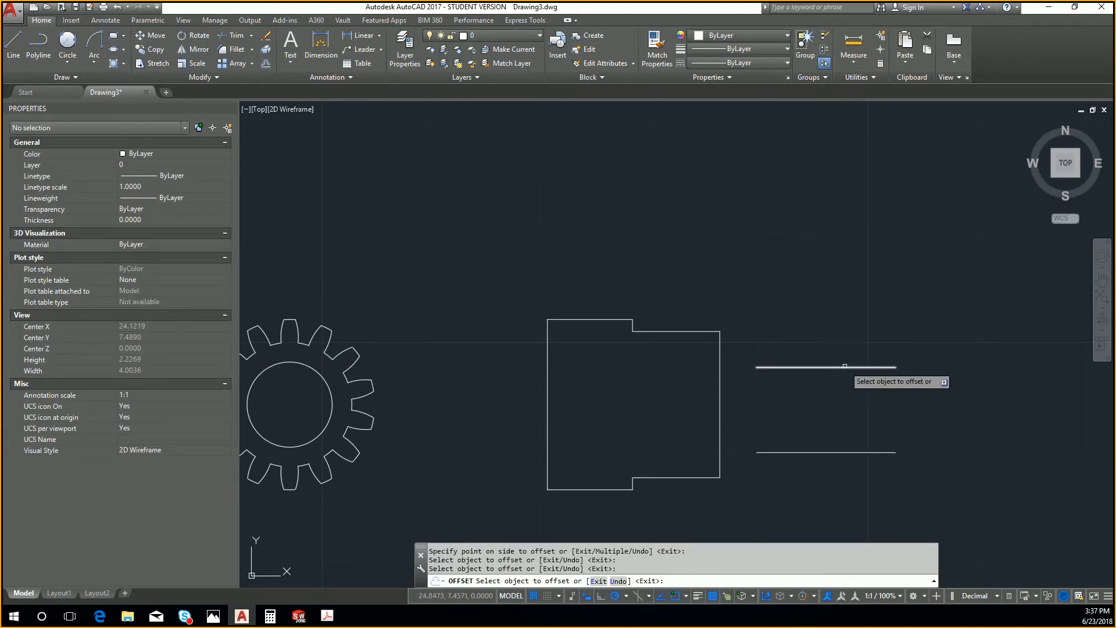
{"action": "key", "text": "Escape"}
{"action": "key", "text": "Escape"}
{"action": "left_click", "coordinate": [912, 467]}
{"action": "left_click", "coordinate": [848, 342]}
{"action": "type", "text": "knurl"}
{"action": "key", "text": "Return"}
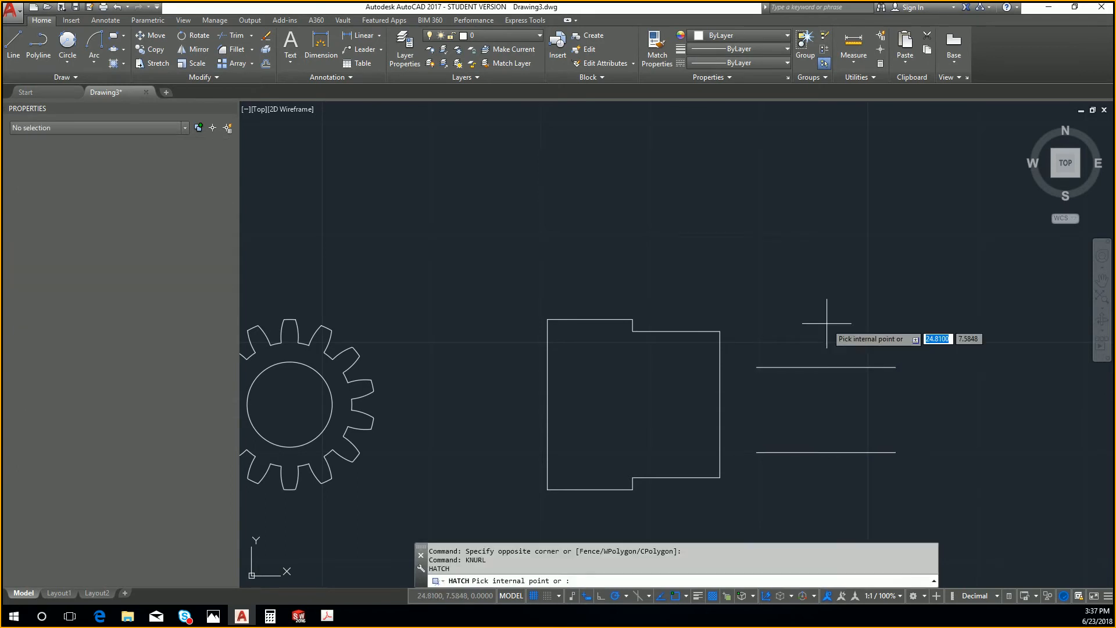
{"action": "key", "text": "Escape"}
{"action": "key", "text": "Escape"}
Move both horizontal lines from the point midway between their right ends to the midpoint of the side view's right edge
{"action": "left_click", "coordinate": [923, 454]}
{"action": "left_click", "coordinate": [849, 346]}
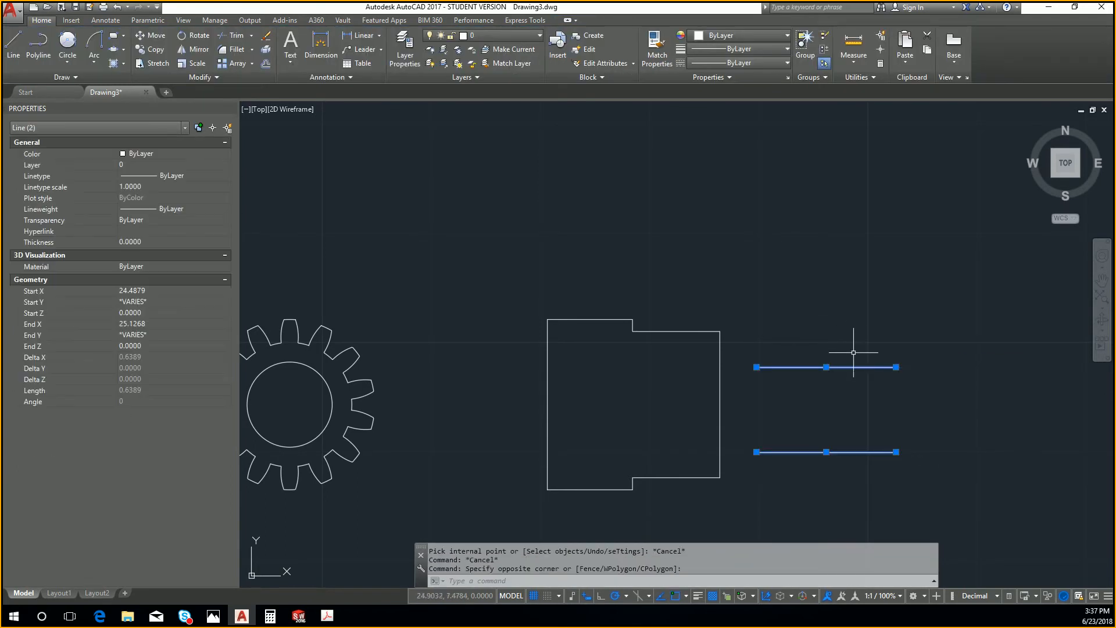
{"action": "type", "text": "m"}
{"action": "key", "text": "Return"}
{"action": "right_click", "coordinate": [891, 401], "text": "shift"}
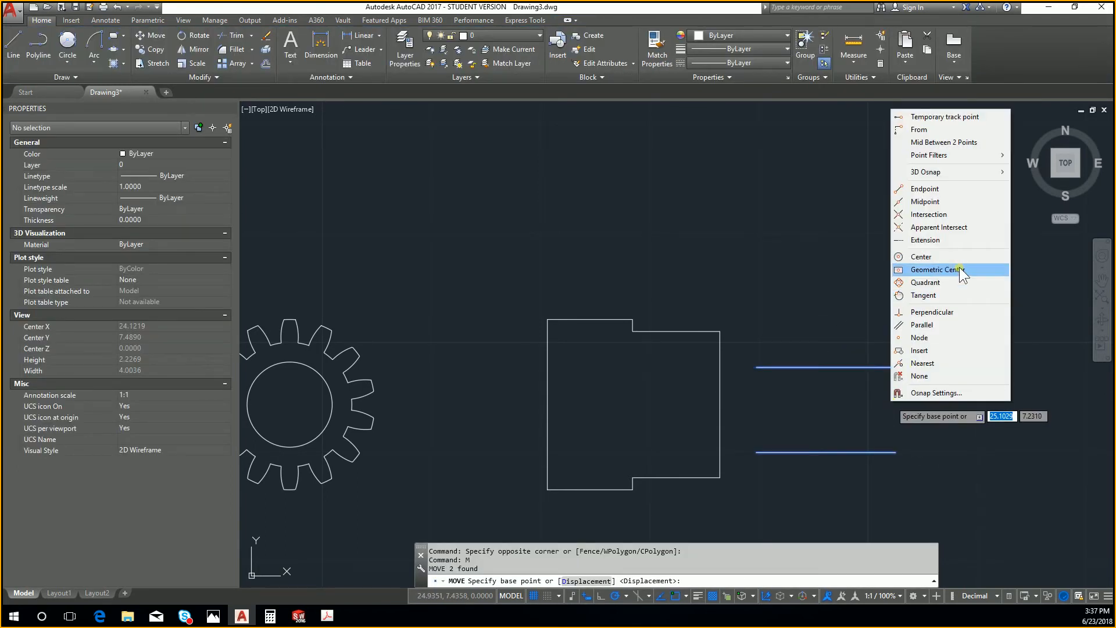
{"action": "left_click", "coordinate": [970, 142]}
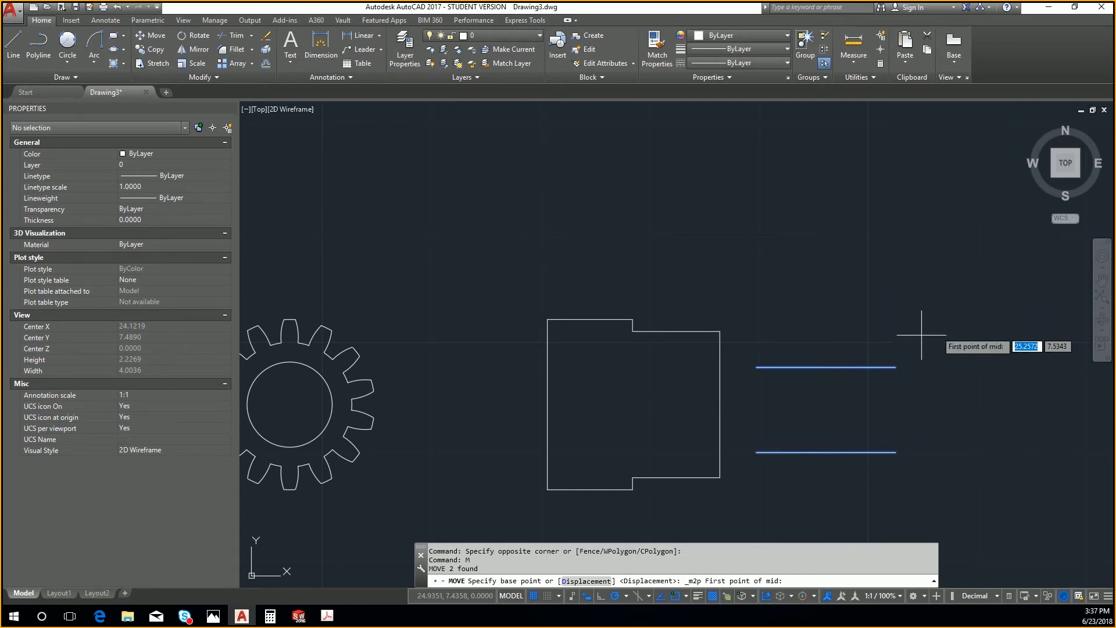
{"action": "left_click", "coordinate": [896, 367]}
{"action": "left_click", "coordinate": [896, 452]}
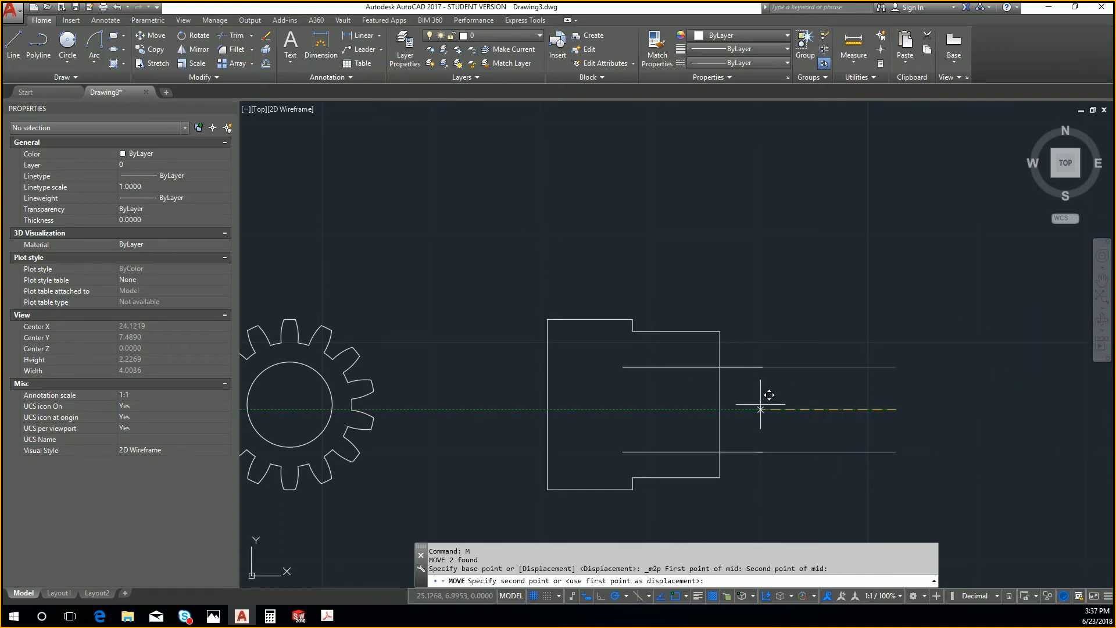
{"action": "left_click", "coordinate": [720, 405]}
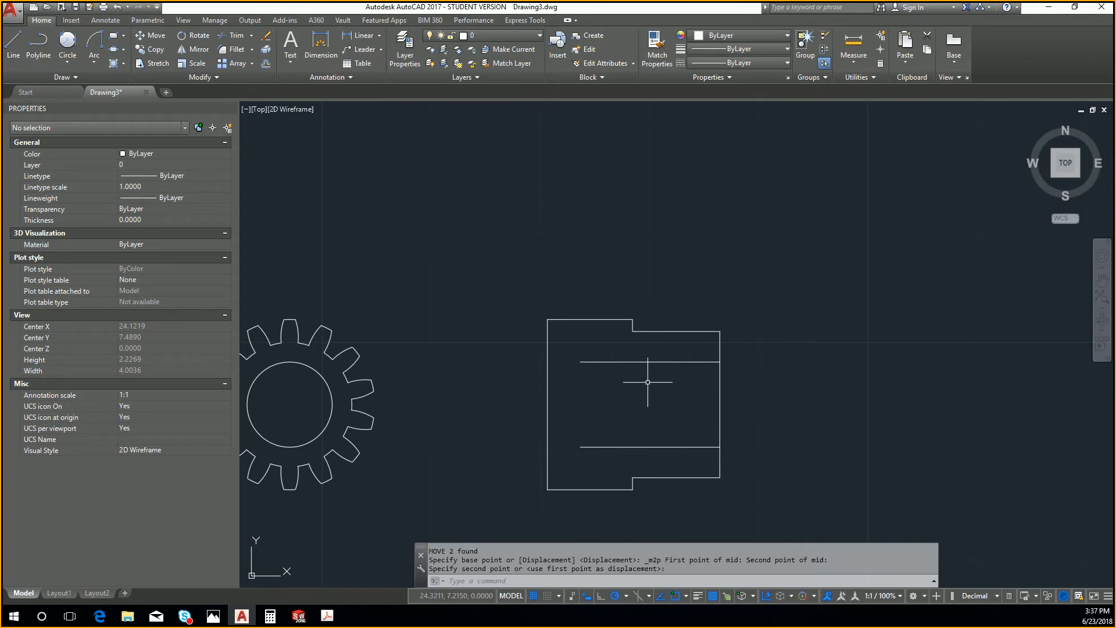
Extend both inner horizontal lines to the side view's left edge
{"action": "type", "text": "extend"}
{"action": "key", "text": "Return"}
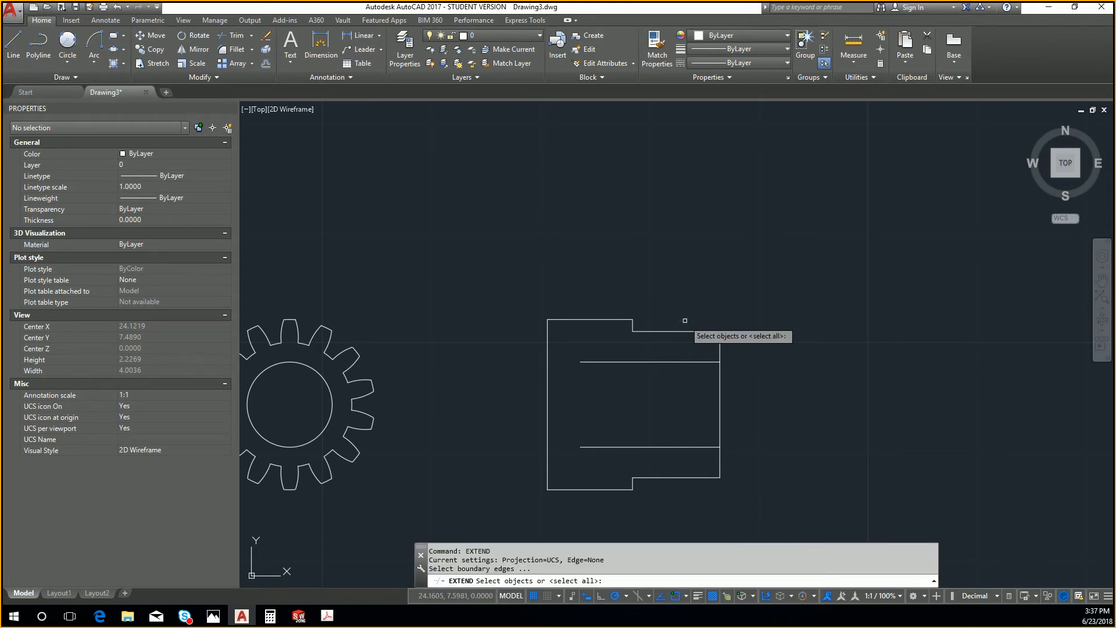
{"action": "left_click", "coordinate": [549, 395]}
{"action": "key", "text": "Return"}
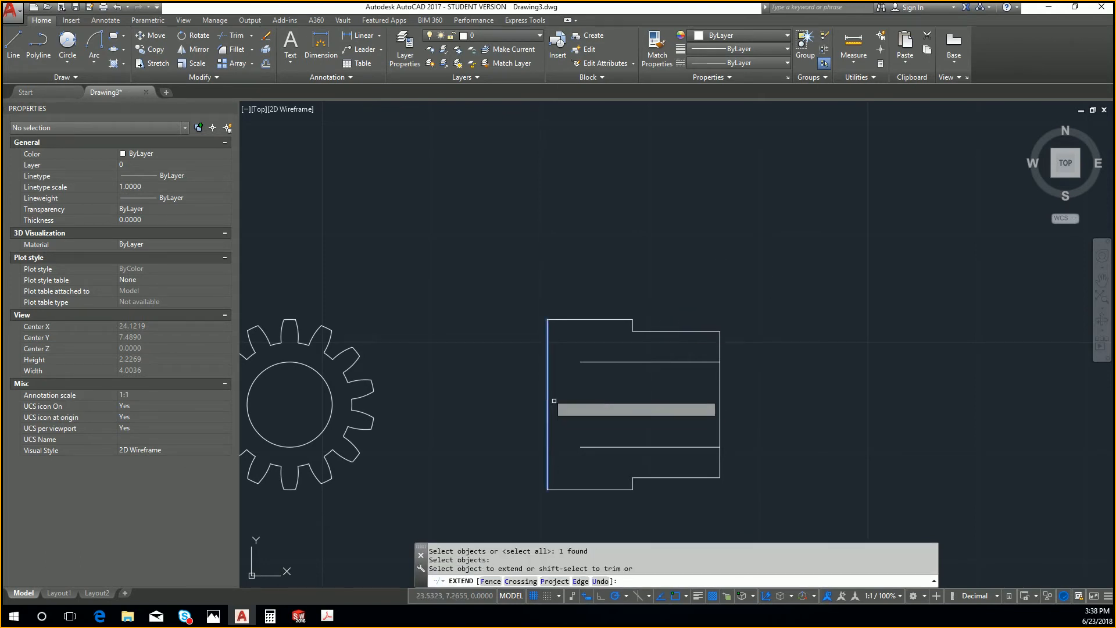
{"action": "left_click", "coordinate": [578, 438]}
{"action": "left_click", "coordinate": [575, 456]}
{"action": "left_click", "coordinate": [581, 375]}
{"action": "left_click", "coordinate": [573, 353]}
{"action": "key", "text": "Escape"}
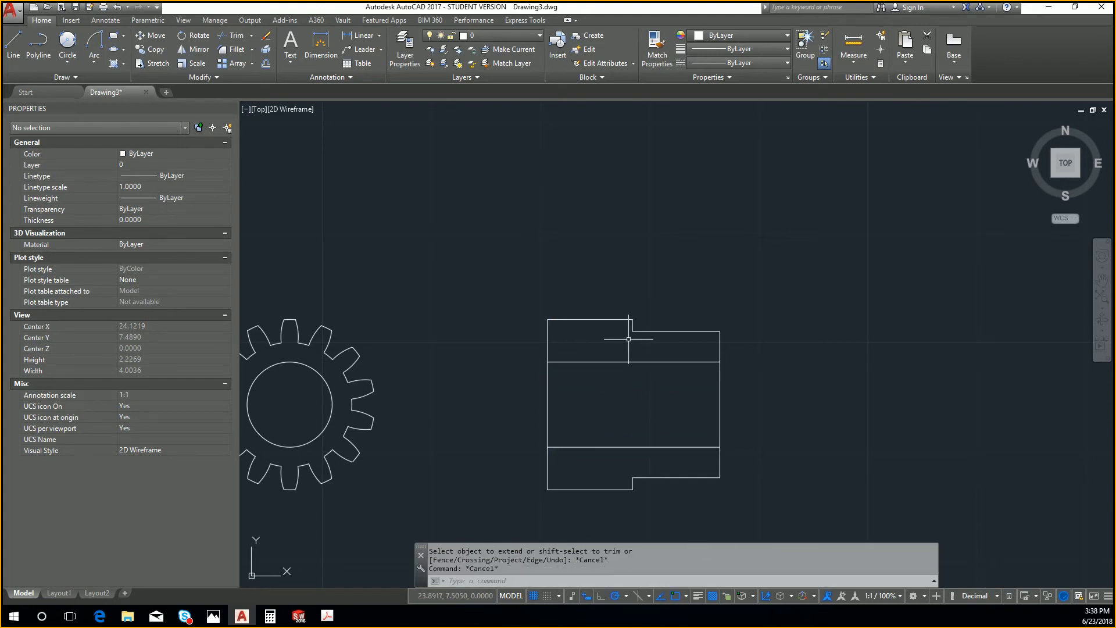
Draw a freestanding vertical line about 0.33 long above and to the right of the side view
{"action": "mouse_move", "coordinate": [617, 348]}
{"action": "middle_mouse_down"}
{"action": "mouse_move", "coordinate": [669, 283]}
{"action": "mouse_move", "coordinate": [651, 238]}
{"action": "middle_mouse_up"}
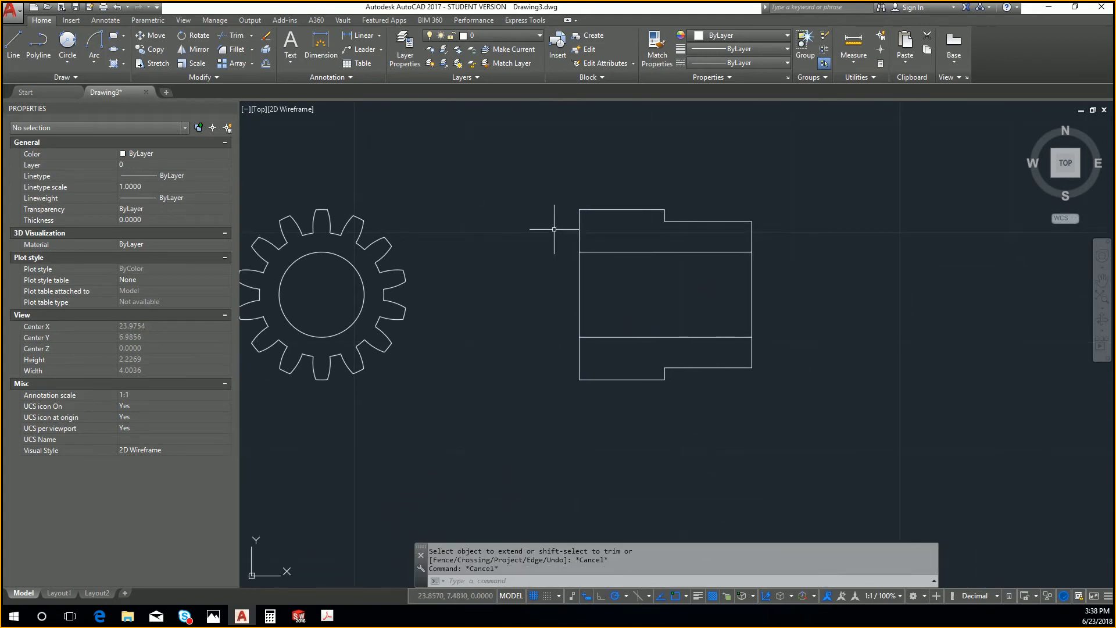
{"action": "mouse_move", "coordinate": [554, 231]}
{"action": "middle_mouse_down"}
{"action": "mouse_move", "coordinate": [584, 299]}
{"action": "mouse_move", "coordinate": [645, 338]}
{"action": "mouse_move", "coordinate": [653, 424]}
{"action": "middle_mouse_up"}
{"action": "scroll", "coordinate": [623, 327], "scroll_direction": "down", "scroll_amount": 2}
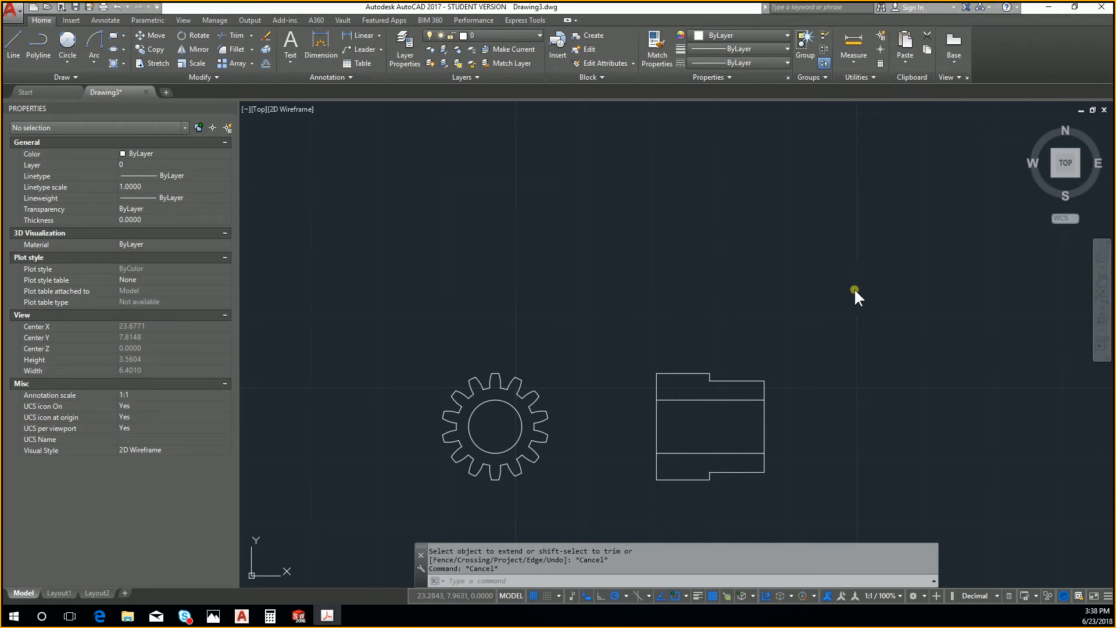
{"action": "type", "text": "L"}
{"action": "key", "text": "Return"}
{"action": "left_click", "coordinate": [830, 252]}
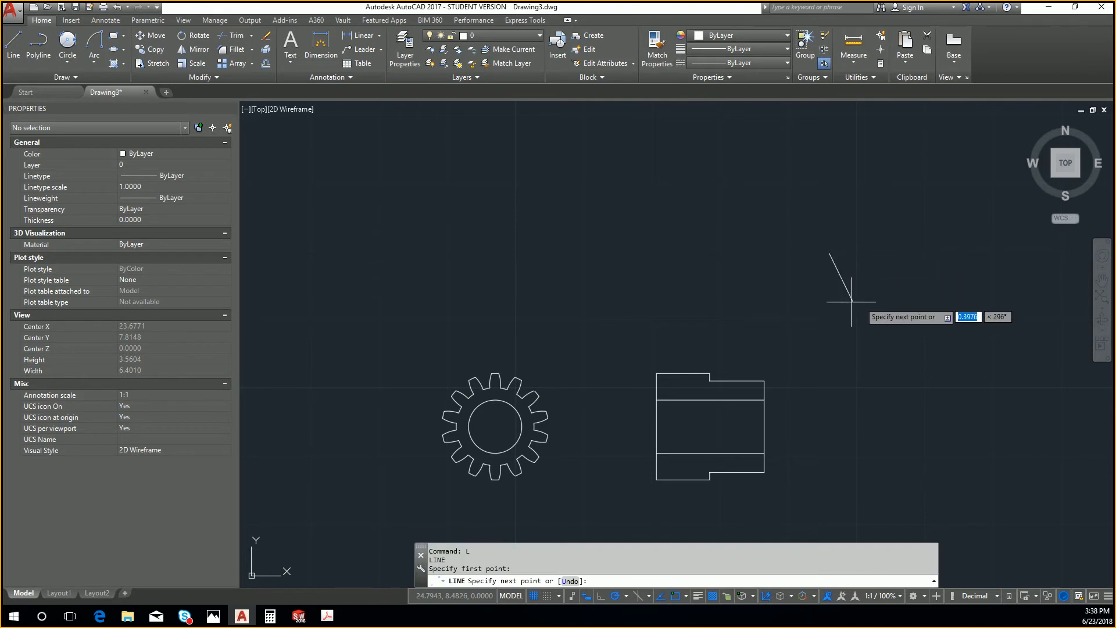
{"action": "key", "text": "Escape"}
Offset the freestanding vertical line 0.12 to the right
{"action": "left_click", "coordinate": [830, 269]}
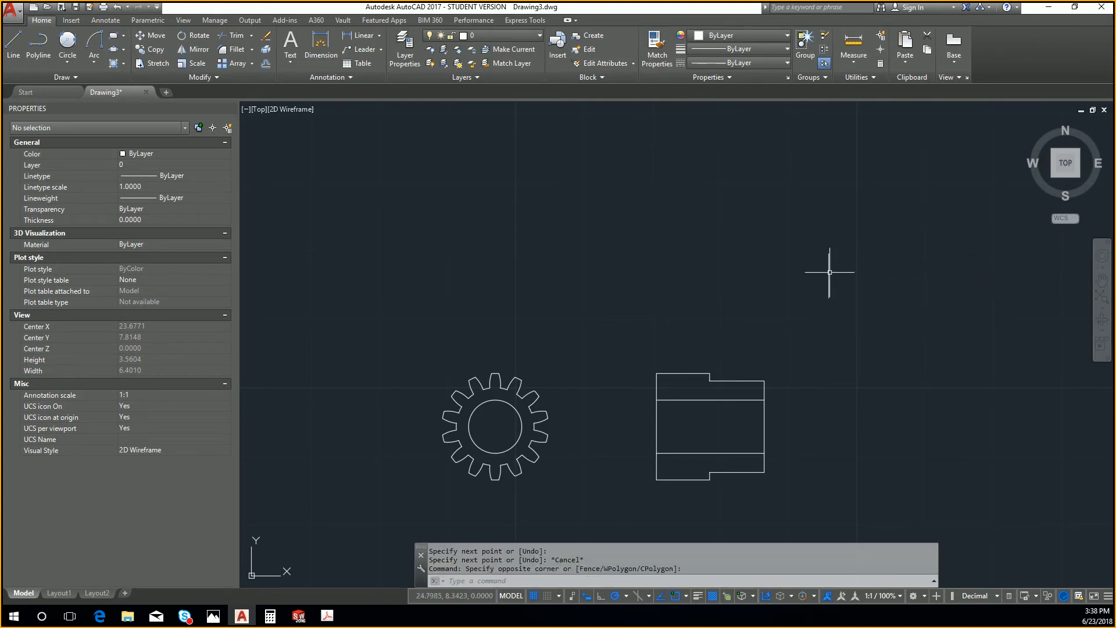
{"action": "left_click", "coordinate": [849, 279]}
{"action": "left_click", "coordinate": [805, 247]}
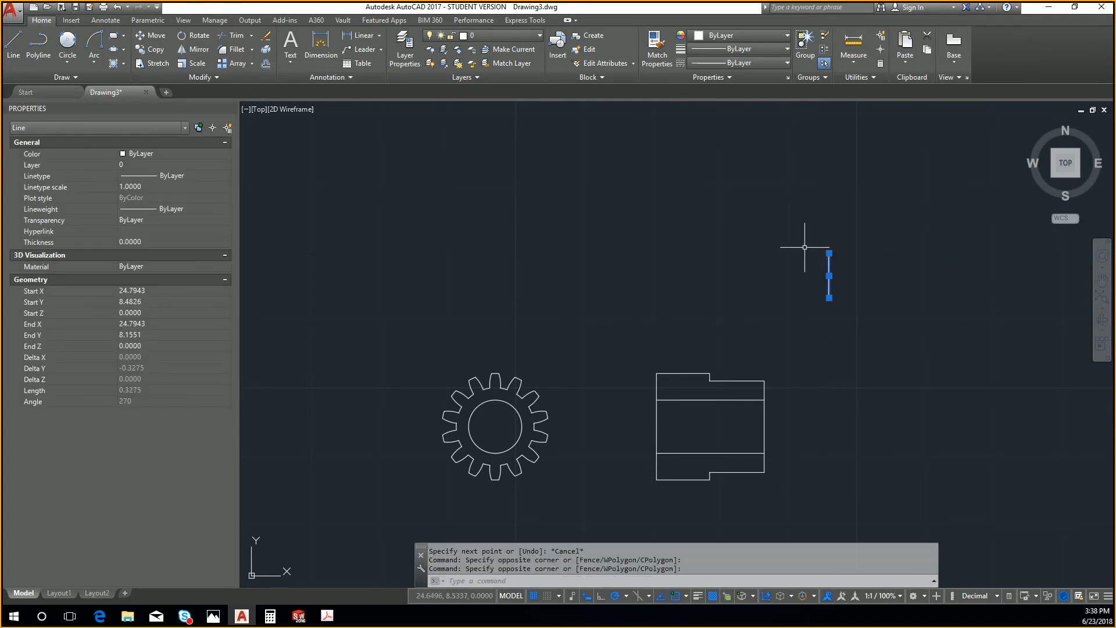
{"action": "type", "text": "offset"}
{"action": "key", "text": "Return"}
{"action": "type", "text": ".12"}
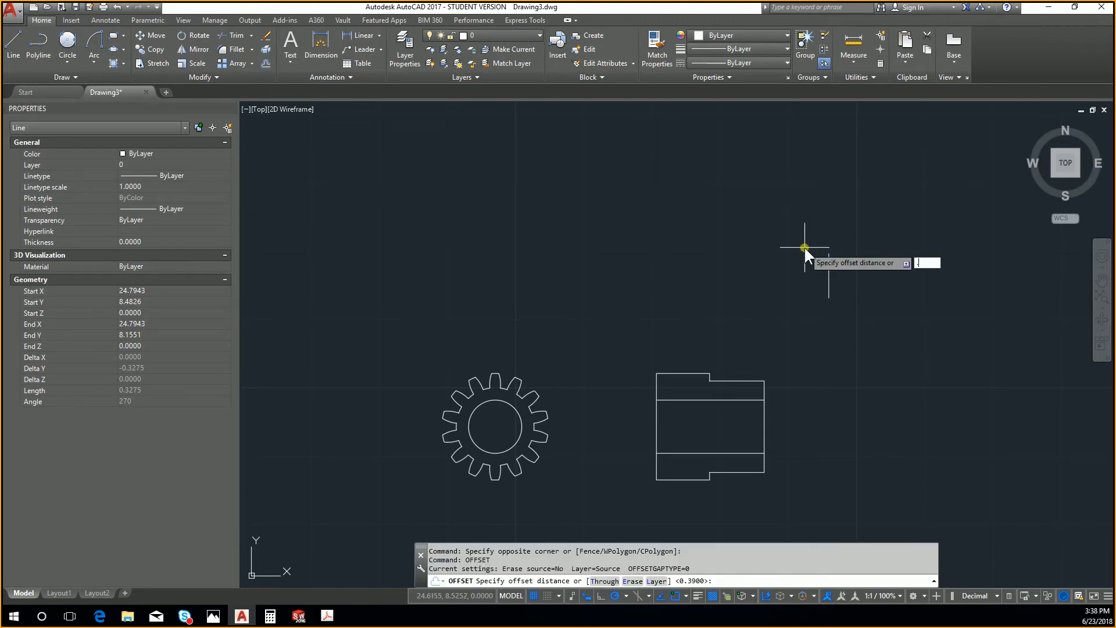
{"action": "key", "text": "Return"}
{"action": "left_click", "coordinate": [959, 279]}
{"action": "key", "text": "Escape"}
{"action": "left_click", "coordinate": [854, 279]}
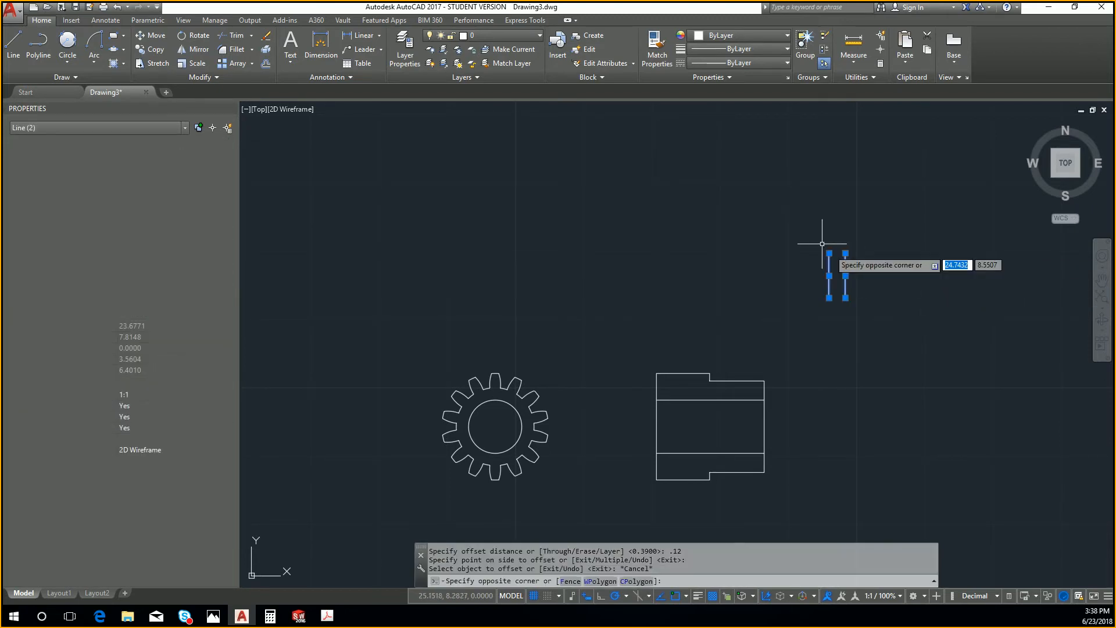
{"action": "left_click", "coordinate": [810, 242]}
{"action": "key", "text": "Escape"}
{"action": "key", "text": "Escape"}
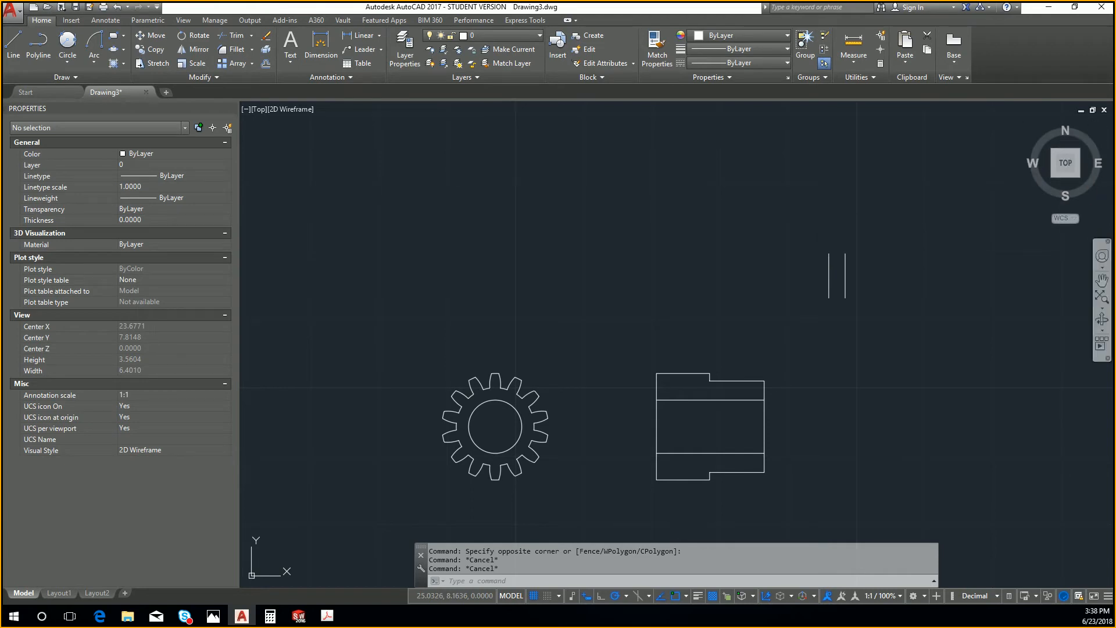
Offset the side view's right edge 0.14 inward
{"action": "left_click", "coordinate": [862, 389]}
{"action": "scroll", "coordinate": [814, 407], "scroll_direction": "up", "scroll_amount": 5}
{"action": "key", "text": "Escape"}
{"action": "type", "text": "offs"}
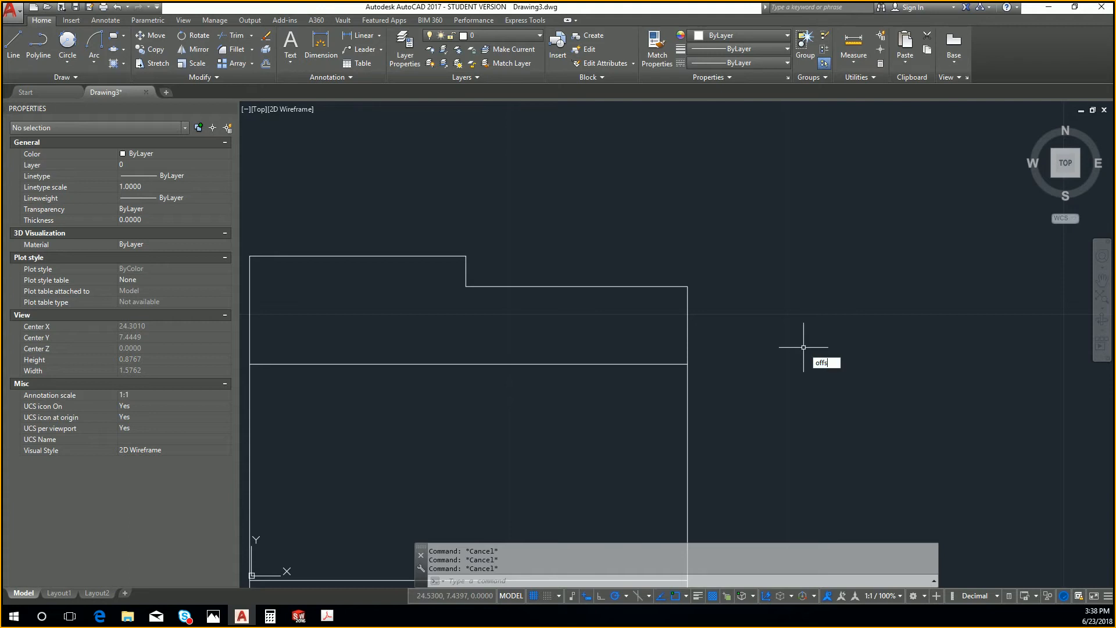
{"action": "key", "text": "Return"}
{"action": "type", "text": ".14"}
{"action": "key", "text": "Return"}
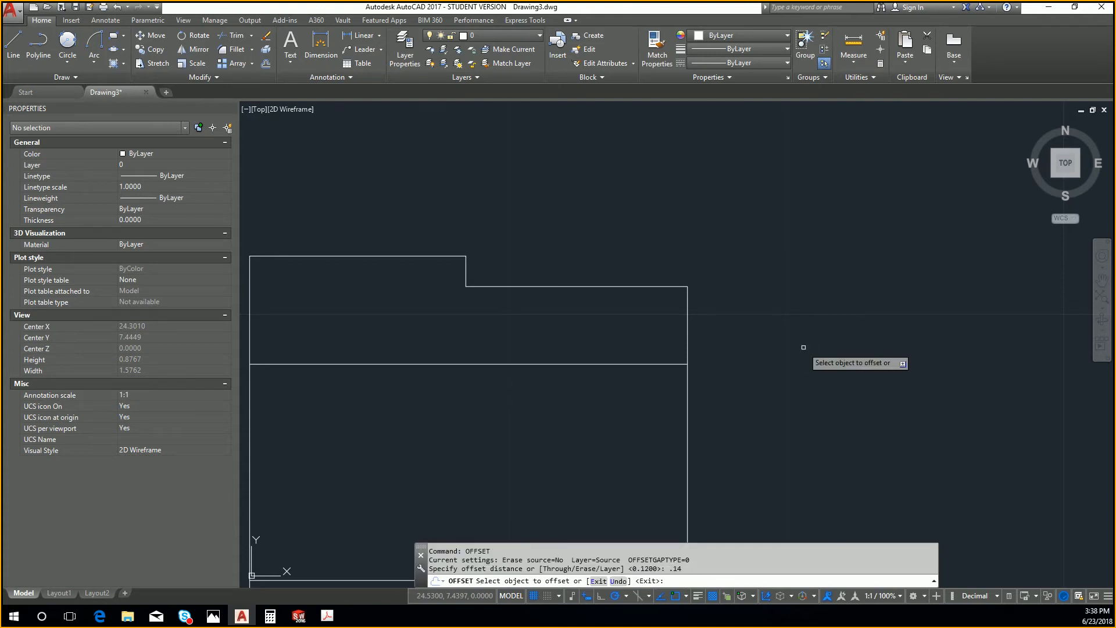
{"action": "left_click", "coordinate": [685, 325]}
{"action": "left_click", "coordinate": [660, 327]}
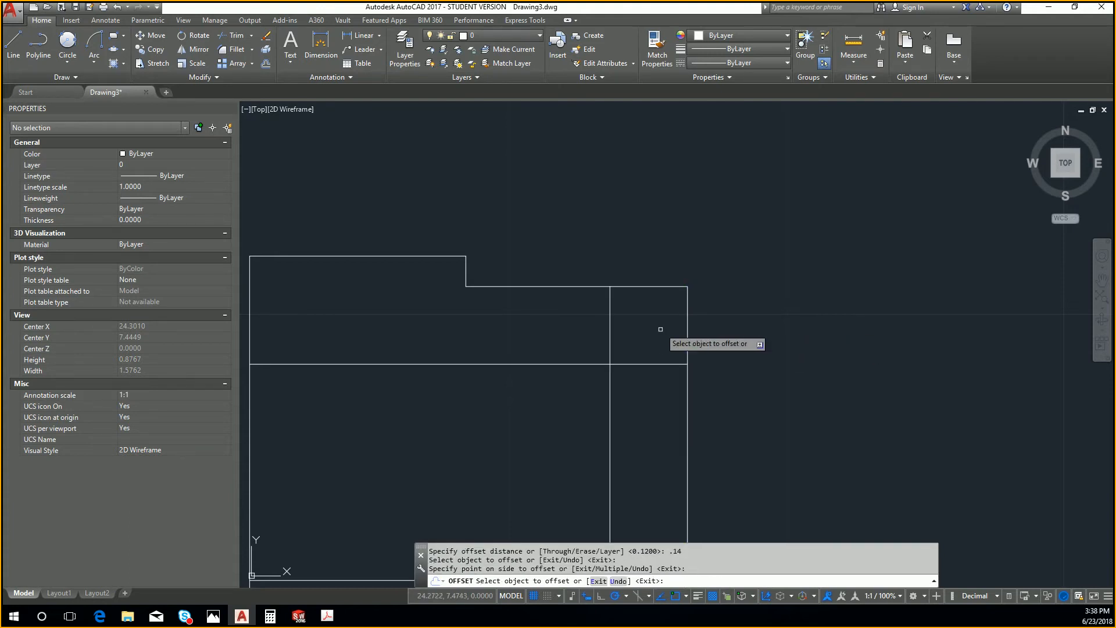
{"action": "key", "text": "Escape"}
Move the two freestanding vertical lines from the point midway between their top ends to the upper end of the 0.14 offset line
{"action": "scroll", "coordinate": [704, 266], "scroll_direction": "down", "scroll_amount": 5}
{"action": "left_click", "coordinate": [805, 193]}
{"action": "left_click", "coordinate": [723, 159]}
{"action": "type", "text": "m"}
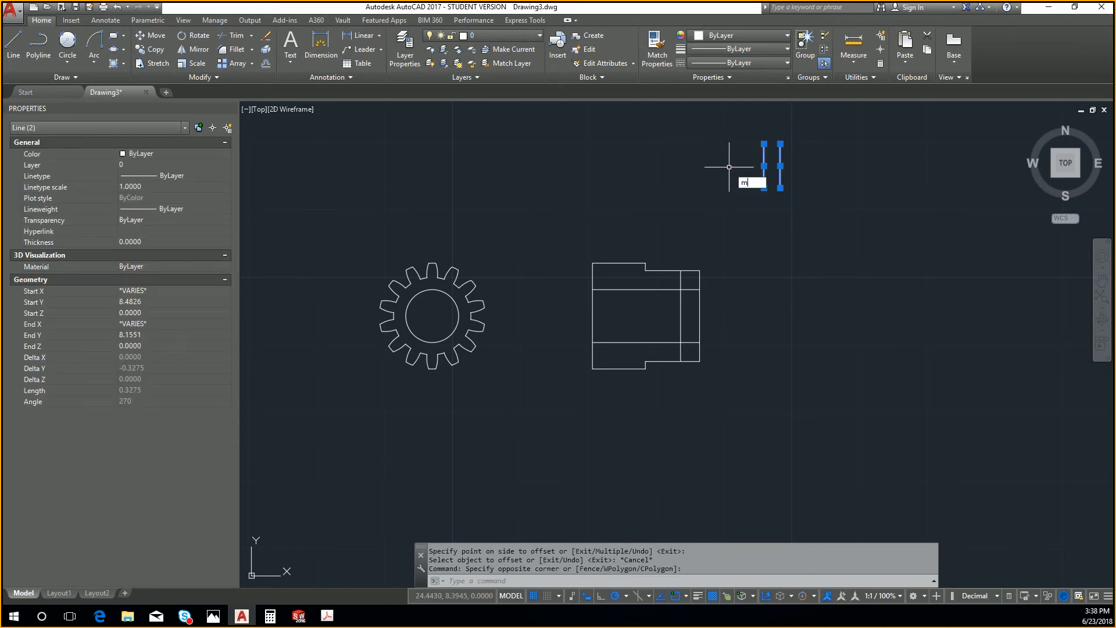
{"action": "key", "text": "Return"}
{"action": "right_click", "coordinate": [814, 172], "text": "shift"}
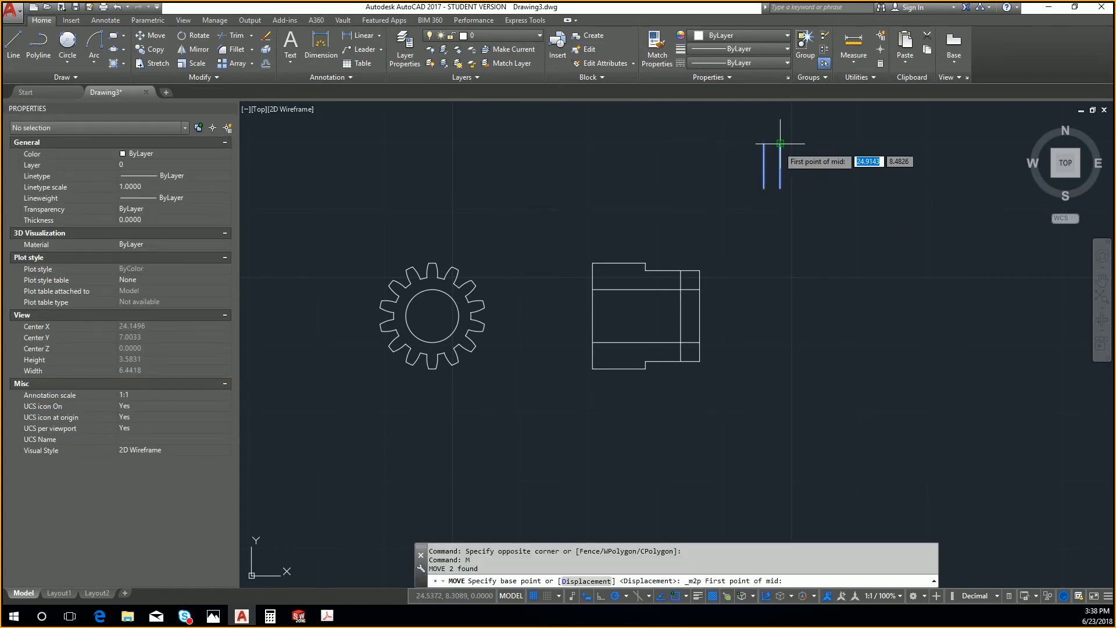
{"action": "left_click", "coordinate": [781, 158]}
{"action": "left_click", "coordinate": [764, 145]}
{"action": "scroll", "coordinate": [685, 250], "scroll_direction": "up", "scroll_amount": 8}
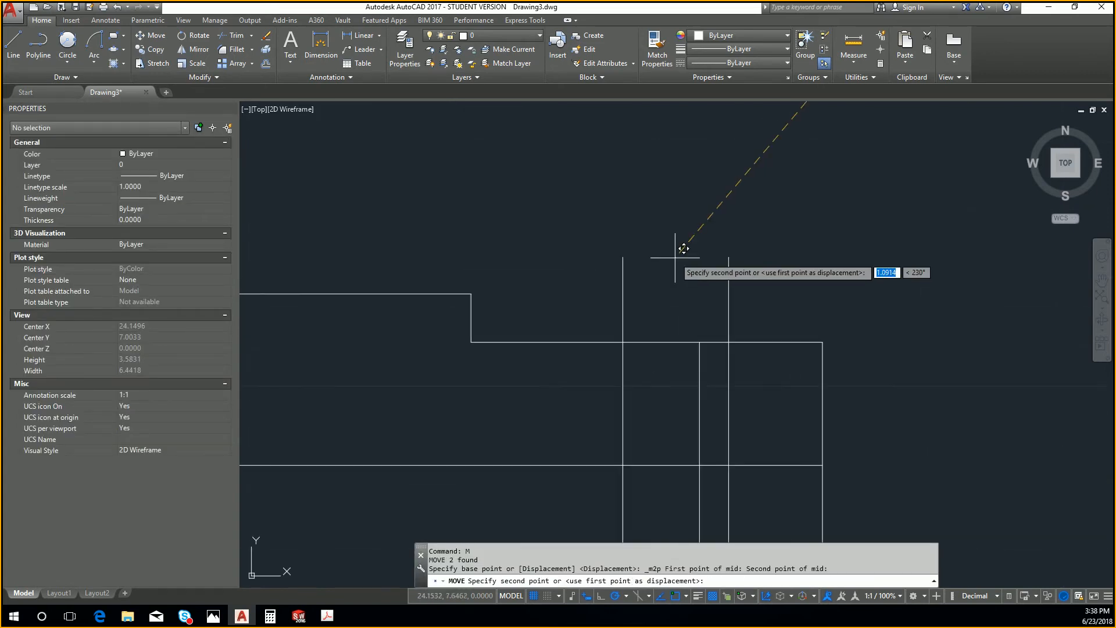
{"action": "left_click", "coordinate": [706, 341]}
Trim the three vertical lines below the side view's upper bore line and delete the middle one
{"action": "scroll", "coordinate": [707, 342], "scroll_direction": "down", "scroll_amount": 3}
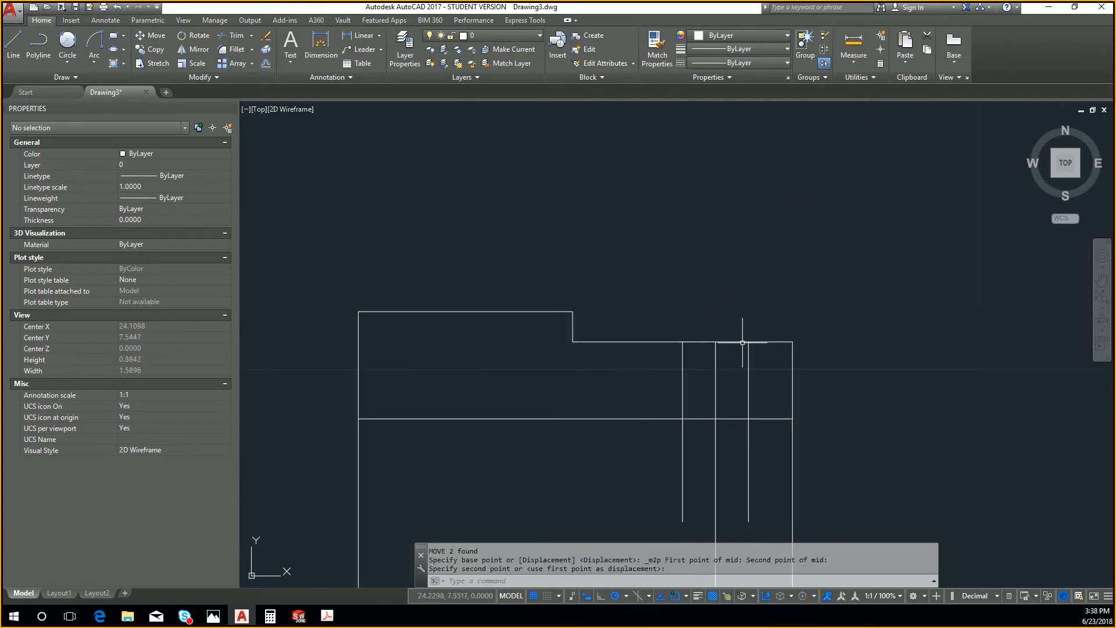
{"action": "type", "text": "tr"}
{"action": "key", "text": "Return"}
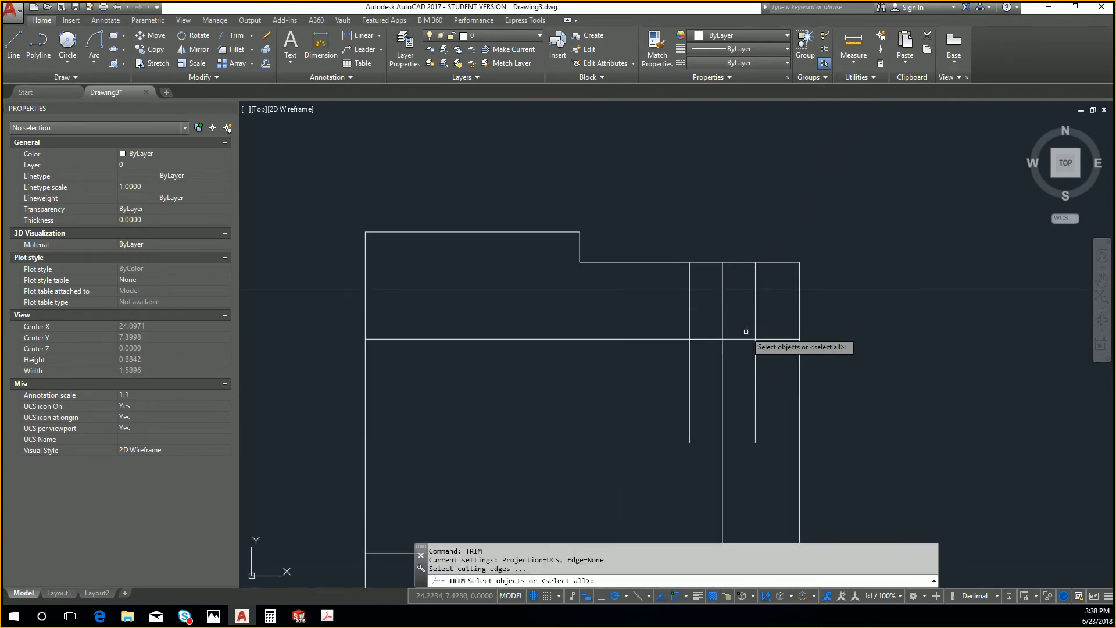
{"action": "left_click", "coordinate": [792, 364]}
{"action": "left_click", "coordinate": [692, 343]}
{"action": "key", "text": "Return"}
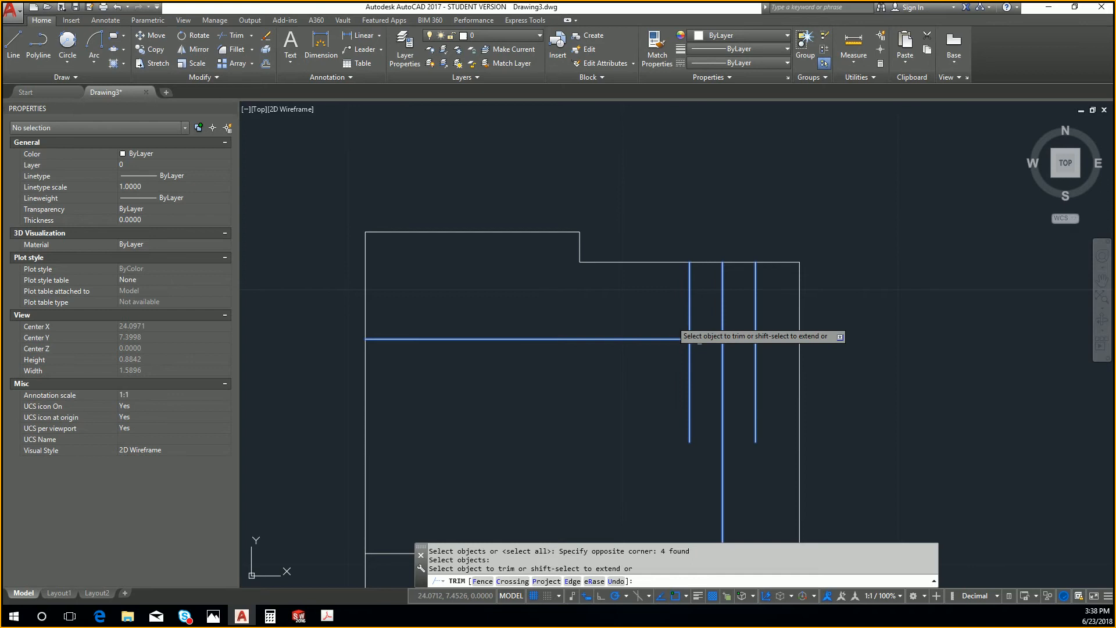
{"action": "left_click", "coordinate": [759, 391]}
{"action": "left_click", "coordinate": [669, 369]}
{"action": "key", "text": "Escape"}
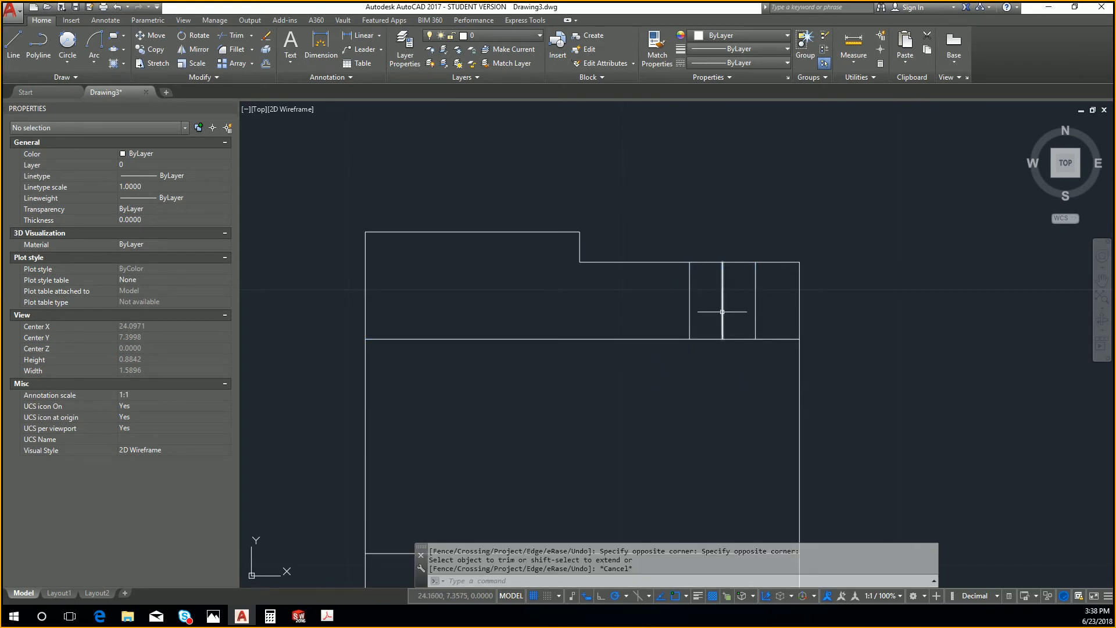
{"action": "left_click", "coordinate": [722, 312]}
{"action": "key", "text": "Delete"}
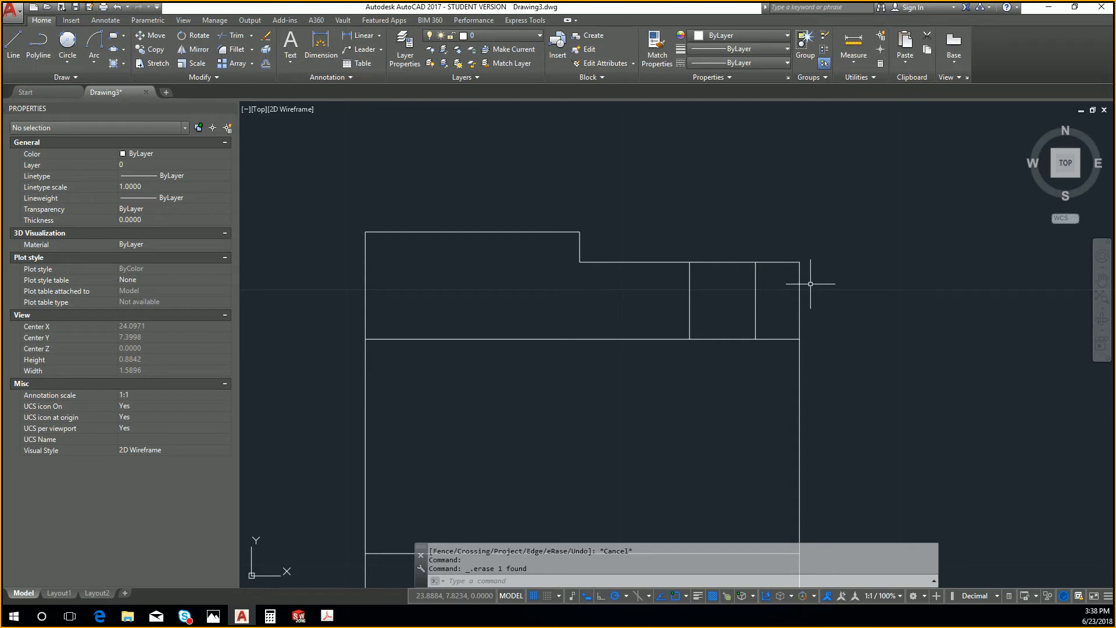
Switch to the NORDEX-LAS-U1-14 PDF in Acrobat and examine the cross hole in Section A-A, then return to AutoCAD
{"action": "scroll", "coordinate": [797, 242], "scroll_direction": "down", "scroll_amount": 2}
{"action": "middle_click_drag", "start_coordinate": [874, 296], "coordinate": [752, 217]}
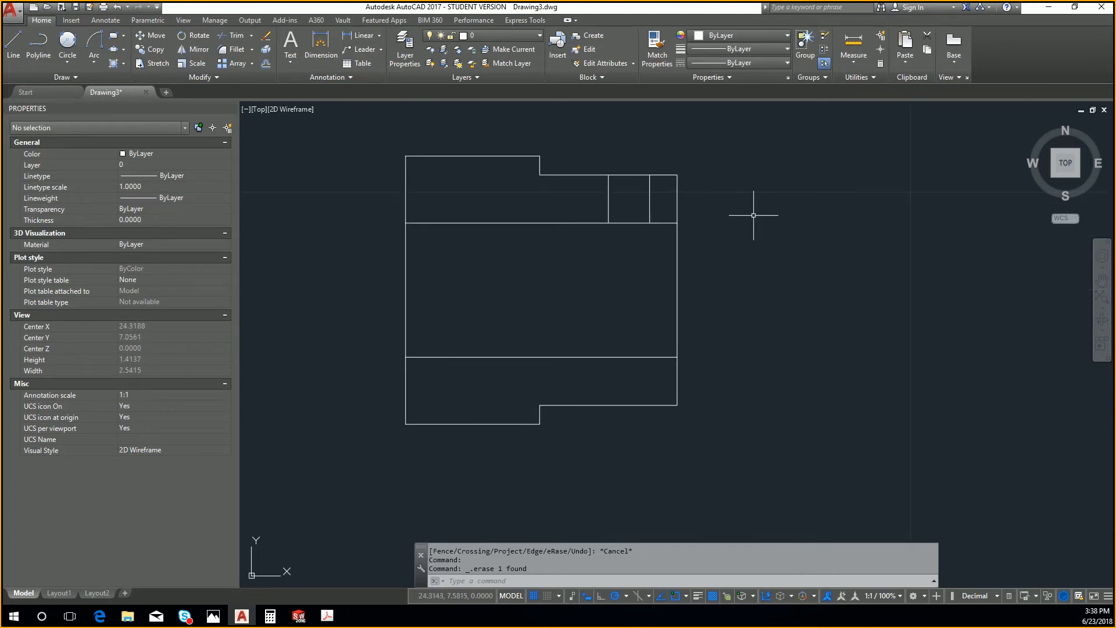
{"action": "middle_click_drag", "start_coordinate": [793, 298], "coordinate": [802, 331]}
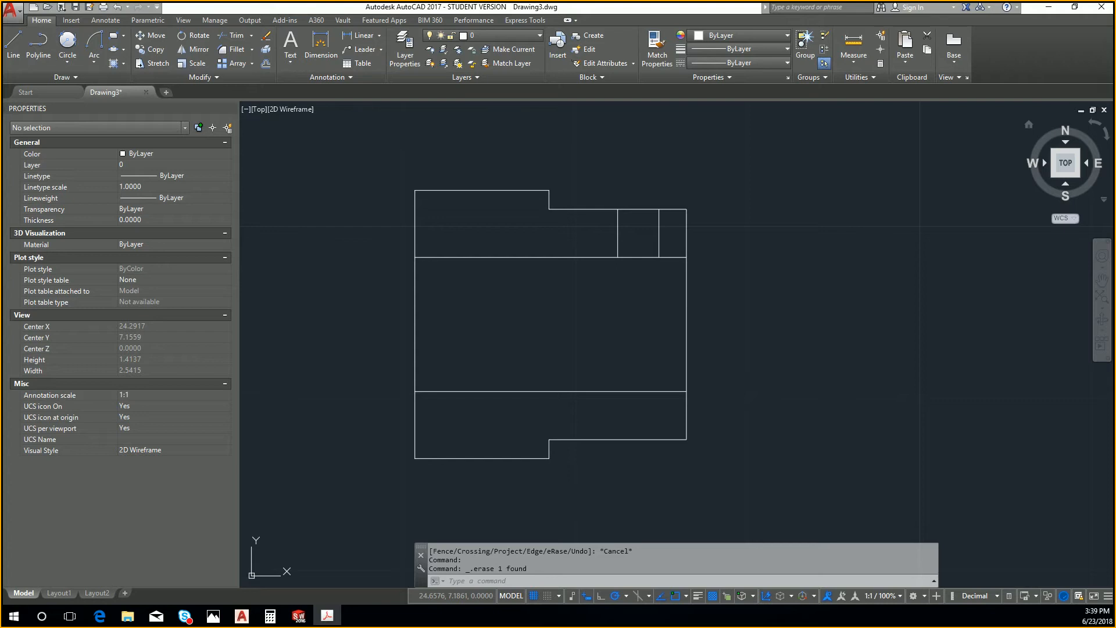
{"action": "left_click_drag", "start_coordinate": [1115, 35], "coordinate": [819, 5]}
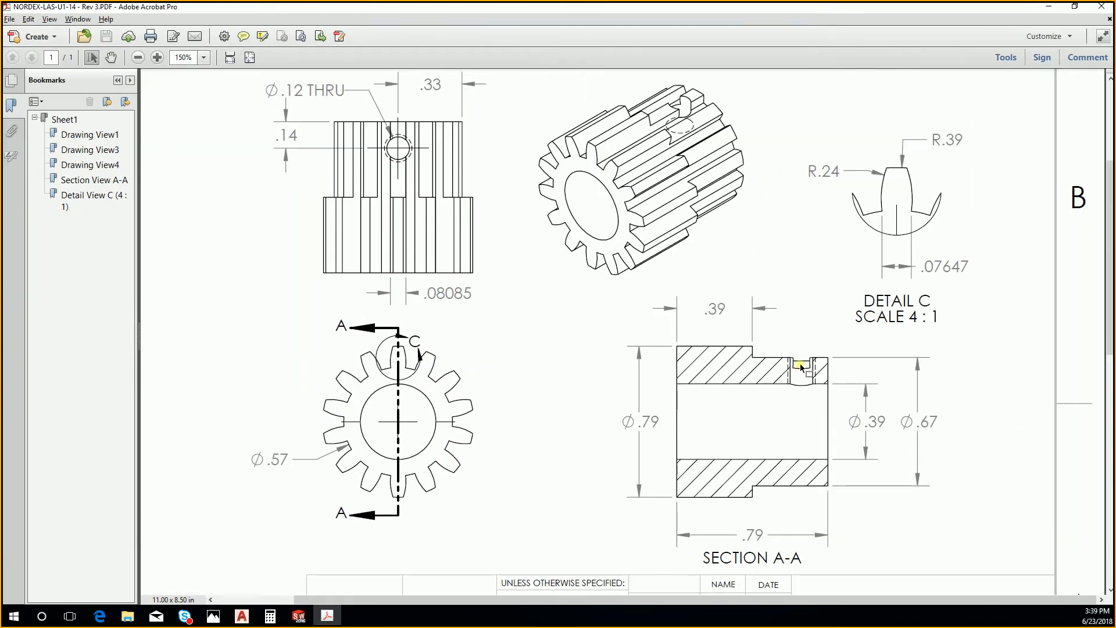
{"action": "scroll", "coordinate": [801, 366], "scroll_direction": "up", "scroll_amount": 8, "text": "ctrl"}
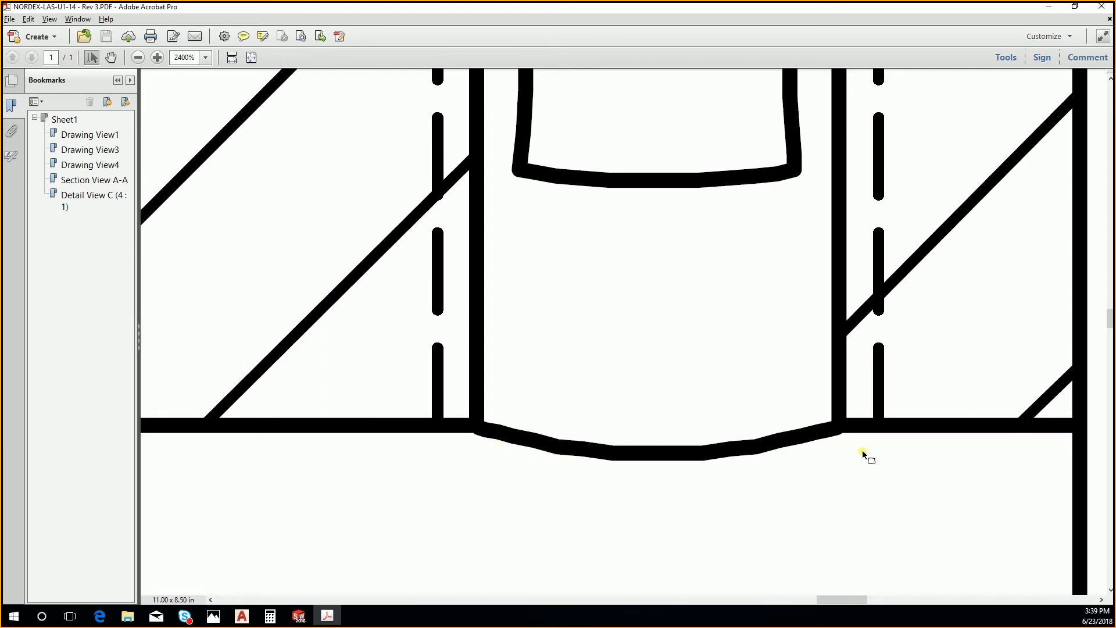
{"action": "scroll", "coordinate": [692, 452], "scroll_direction": "down", "scroll_amount": 6, "text": "ctrl"}
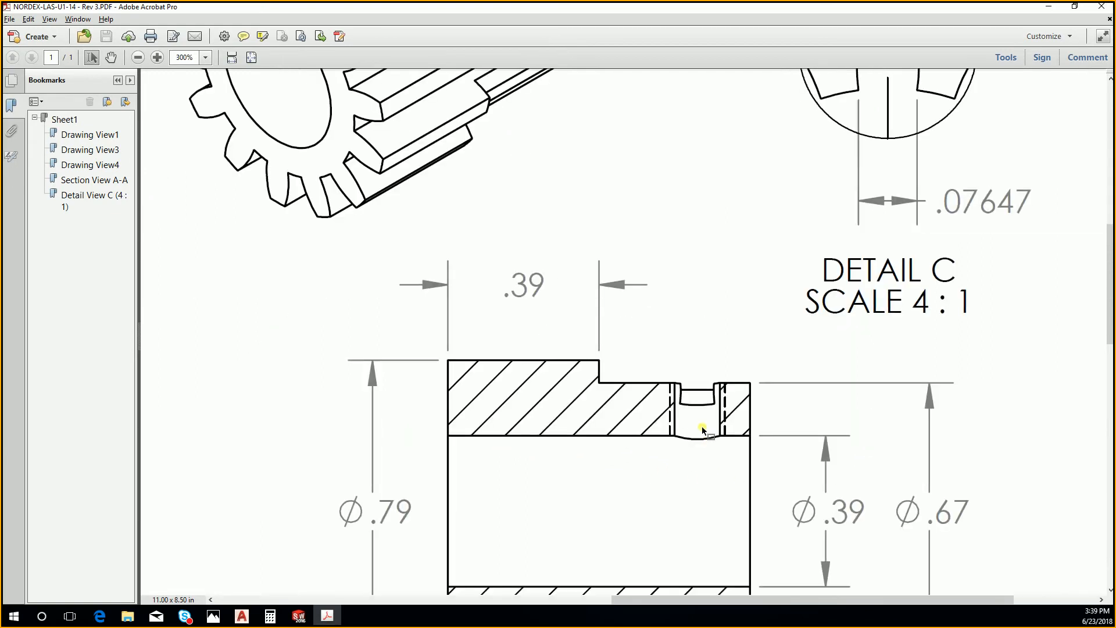
{"action": "scroll", "coordinate": [598, 365], "scroll_direction": "down", "scroll_amount": 4, "text": "ctrl"}
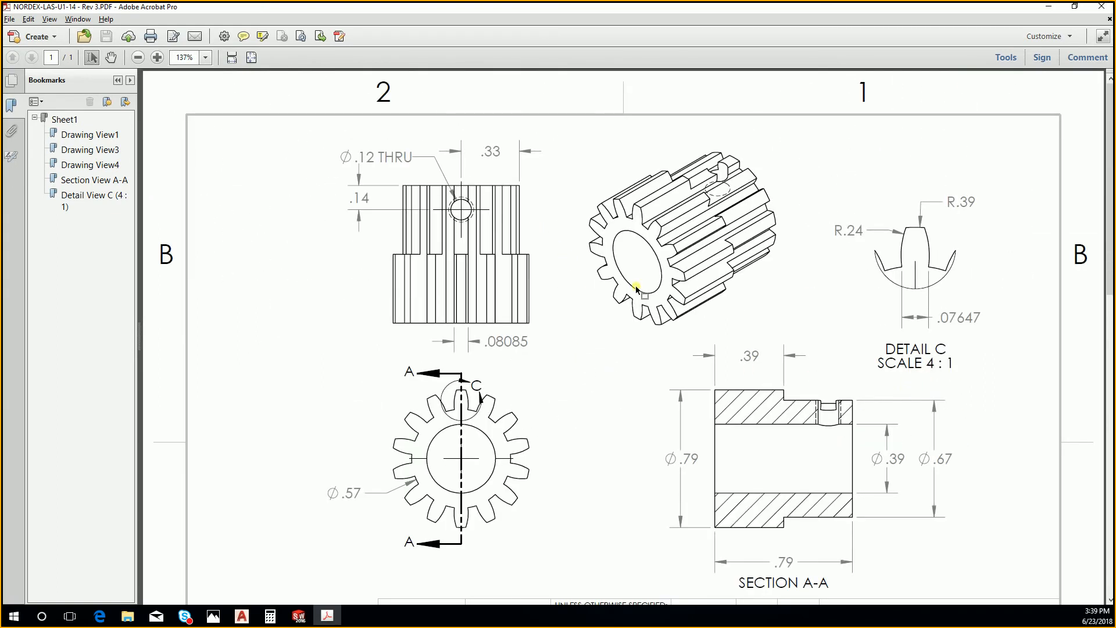
{"action": "scroll", "coordinate": [863, 430], "scroll_direction": "up", "scroll_amount": 4, "text": "ctrl"}
{"action": "left_click", "coordinate": [863, 431]}
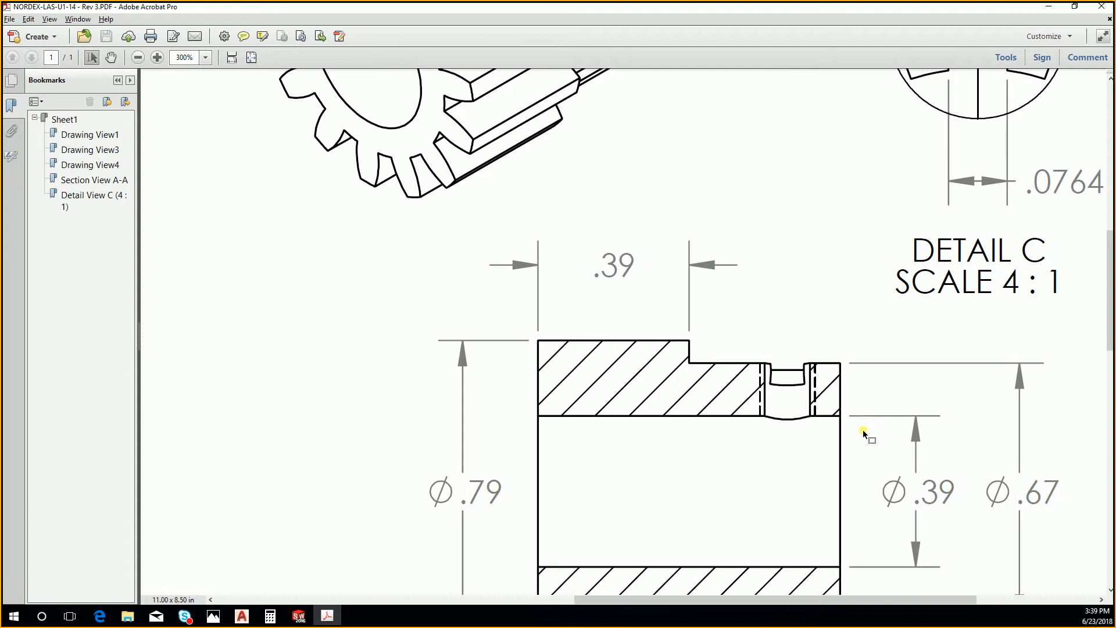
{"action": "scroll", "coordinate": [863, 430], "scroll_direction": "down", "scroll_amount": 2}
{"action": "key", "text": "ctrl+2"}
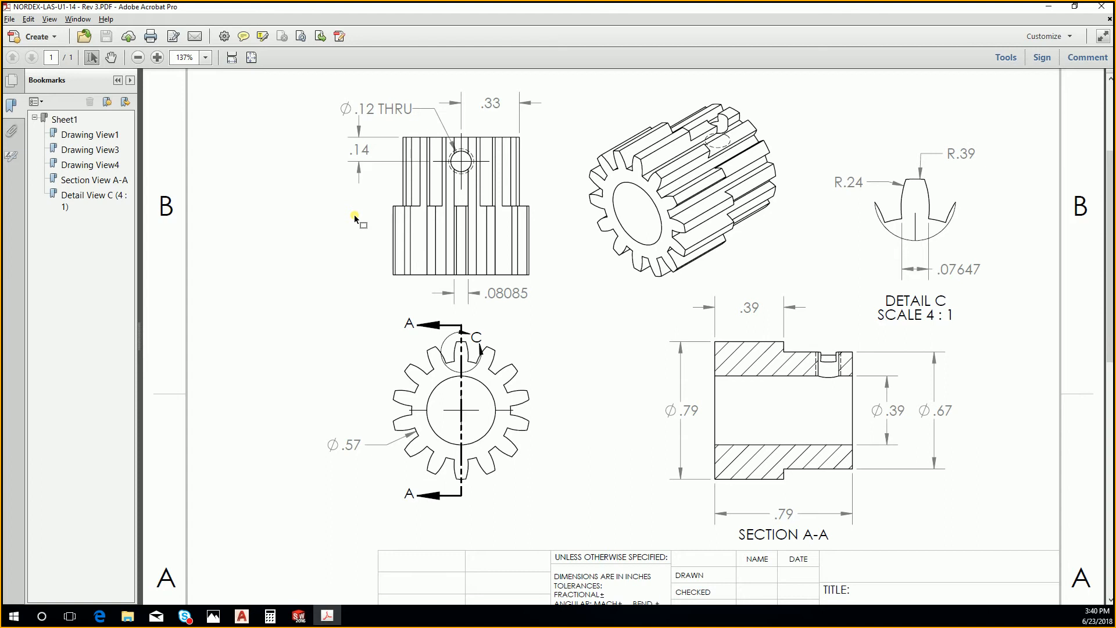
{"action": "double_click", "coordinate": [407, 9]}
{"action": "mouse_move", "coordinate": [432, 8]}
{"action": "left_mouse_down"}
{"action": "mouse_move", "coordinate": [1115, 116]}
{"action": "mouse_move", "coordinate": [1115, 12]}
{"action": "left_mouse_up"}
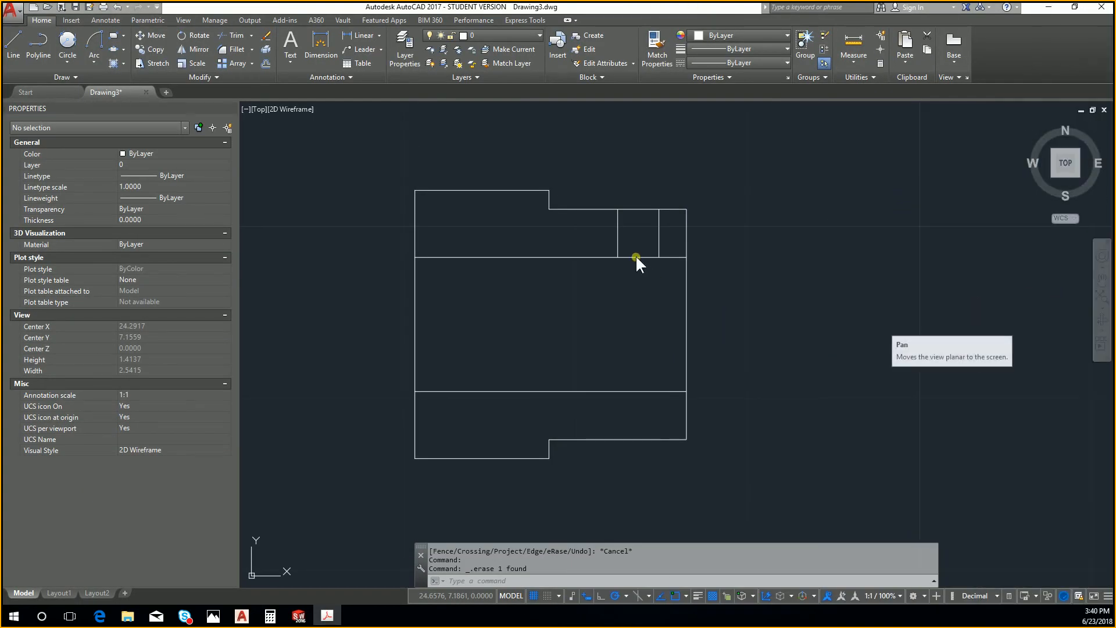
{"action": "left_click", "coordinate": [805, 165]}
{"action": "type", "text": "hatfch"}
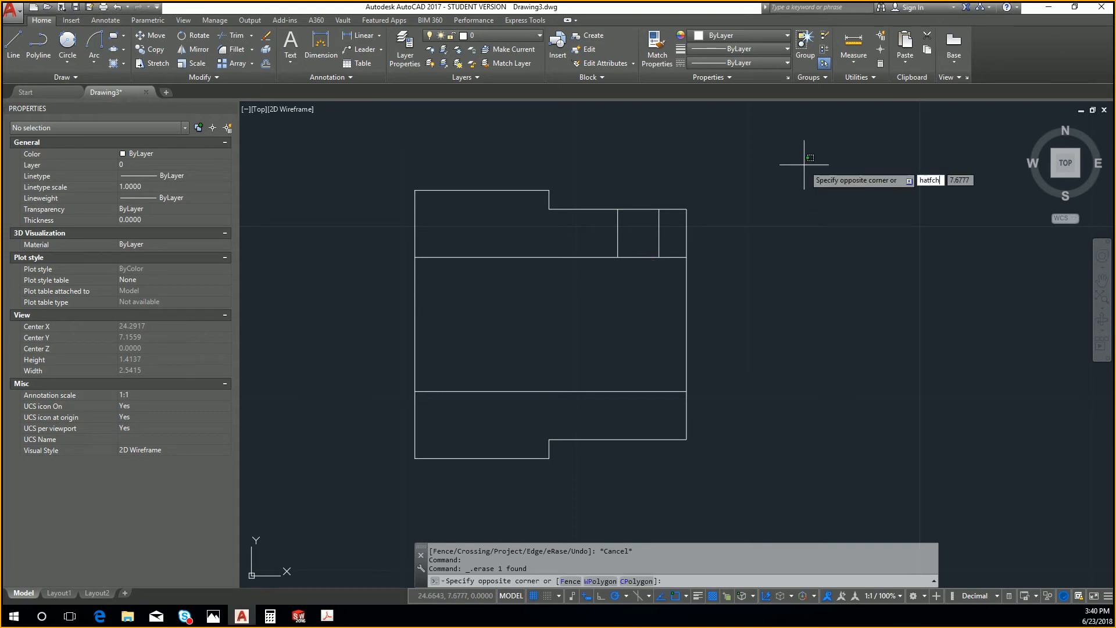
{"action": "key", "text": "Return"}
{"action": "key", "text": "Escape"}
{"action": "key", "text": "Escape"}
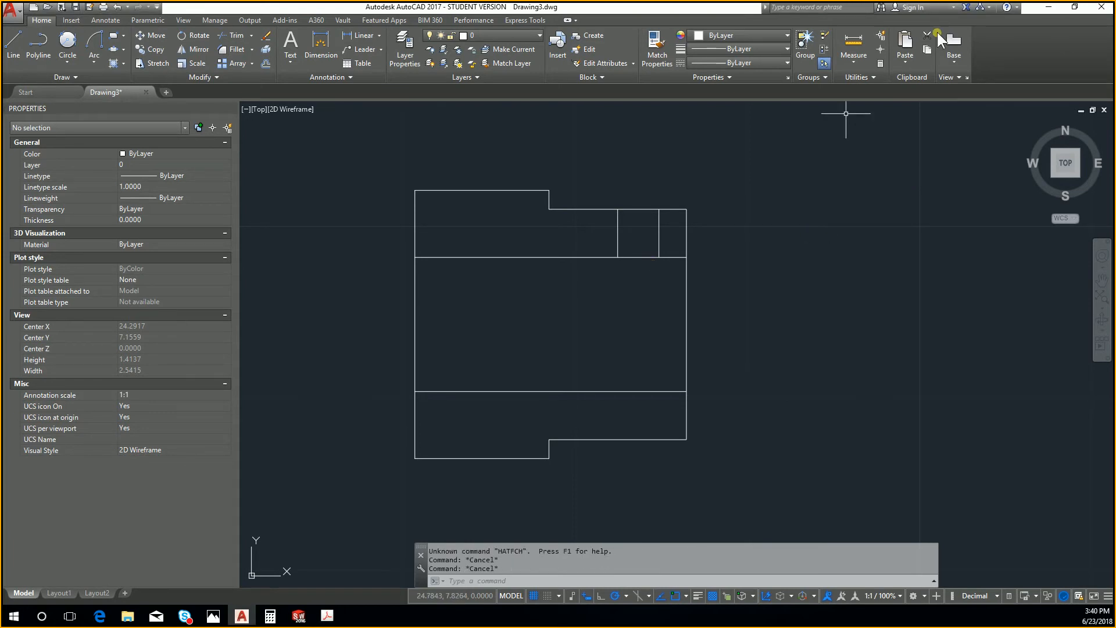
{"action": "type", "text": "hatch"}
{"action": "key", "text": "Return"}
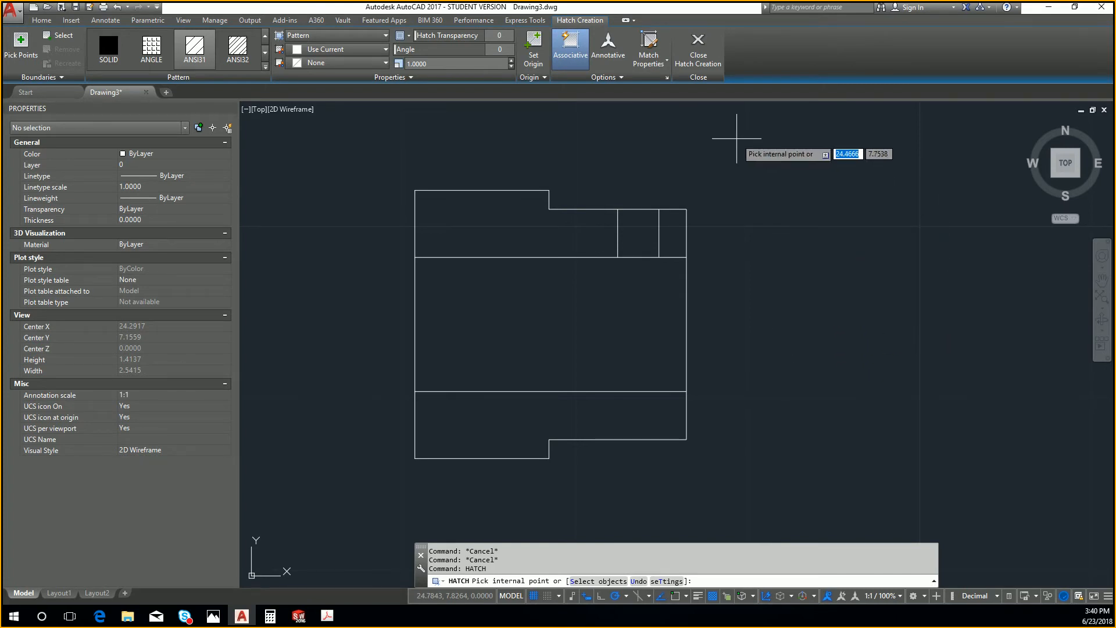
{"action": "key", "text": "Escape"}
{"action": "key", "text": "Escape"}
Switch to the PDF drawing in Acrobat and examine the through hole in the top view and its alignment with the gear's front view
{"action": "scroll", "coordinate": [779, 301], "scroll_direction": "down", "scroll_amount": 2}
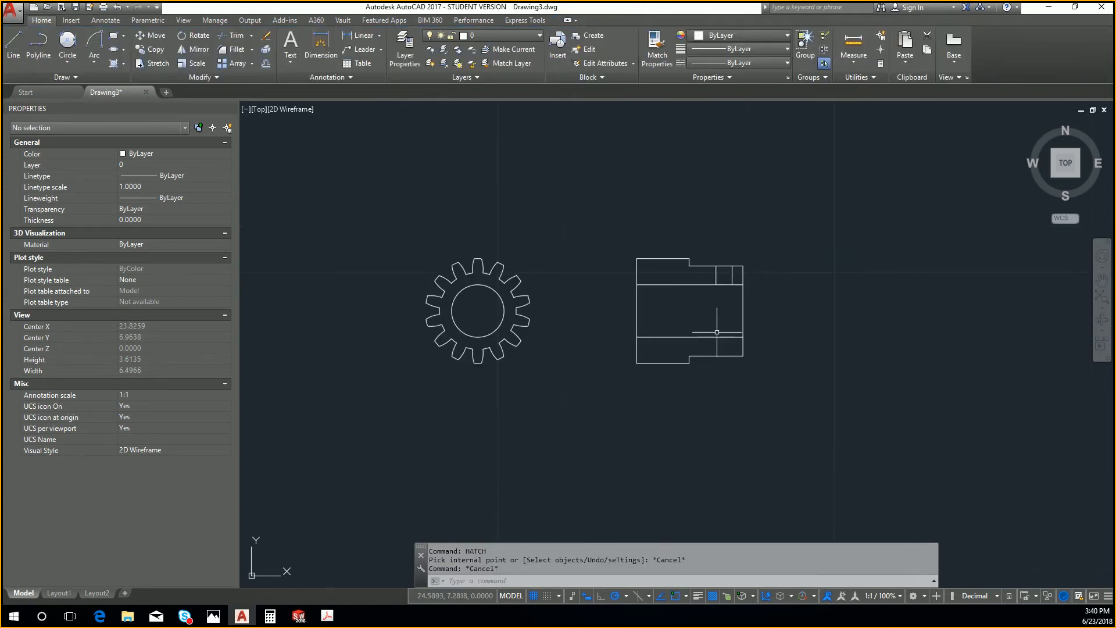
{"action": "middle_click_drag", "start_coordinate": [960, 350], "coordinate": [943, 392]}
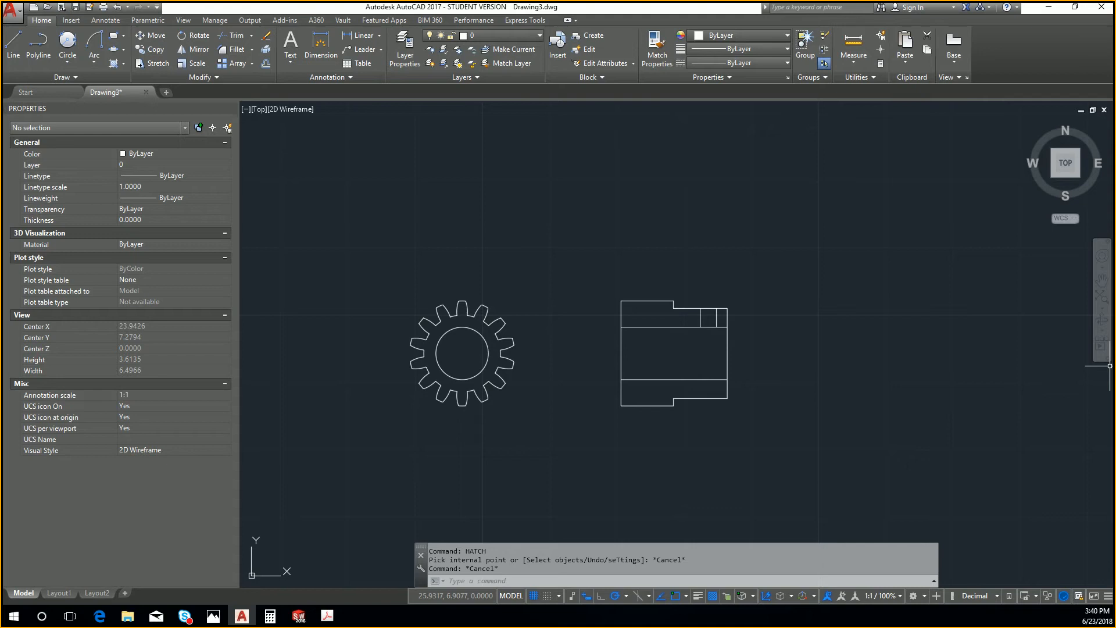
{"action": "left_click_drag", "start_coordinate": [1110, 366], "coordinate": [523, 0]}
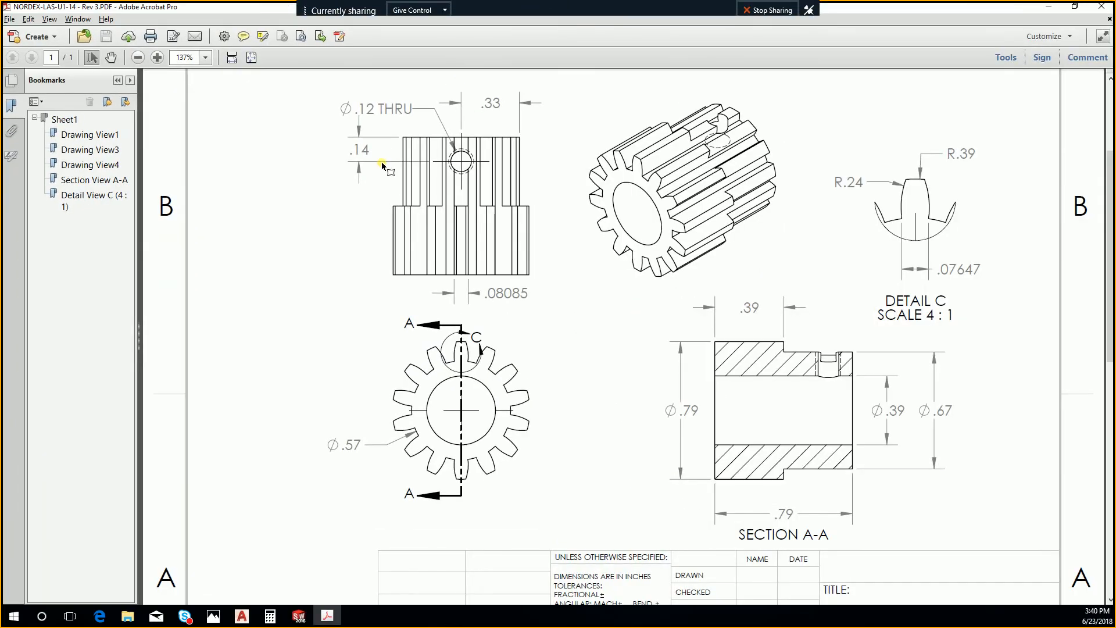
{"action": "scroll", "coordinate": [396, 163], "scroll_direction": "up", "scroll_amount": 4, "text": "ctrl"}
{"action": "scroll", "coordinate": [638, 173], "scroll_direction": "up", "scroll_amount": 3, "text": "ctrl"}
{"action": "scroll", "coordinate": [628, 183], "scroll_direction": "down", "scroll_amount": 3, "text": "ctrl"}
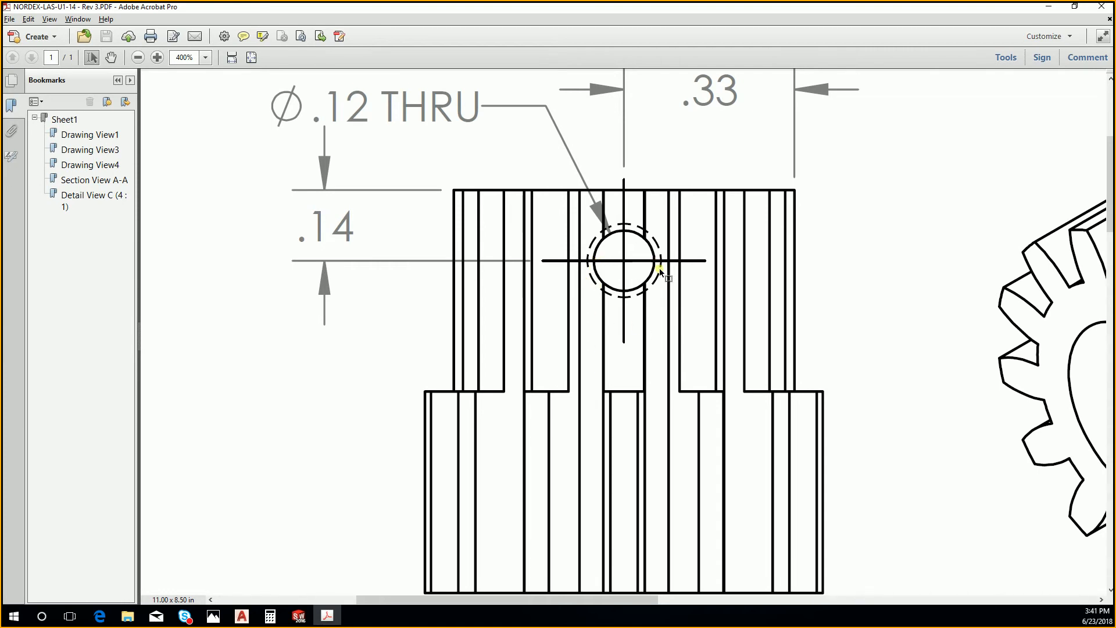
{"action": "scroll", "coordinate": [661, 269], "scroll_direction": "down", "scroll_amount": 1, "text": "ctrl"}
{"action": "scroll", "coordinate": [605, 459], "scroll_direction": "down", "scroll_amount": 5}
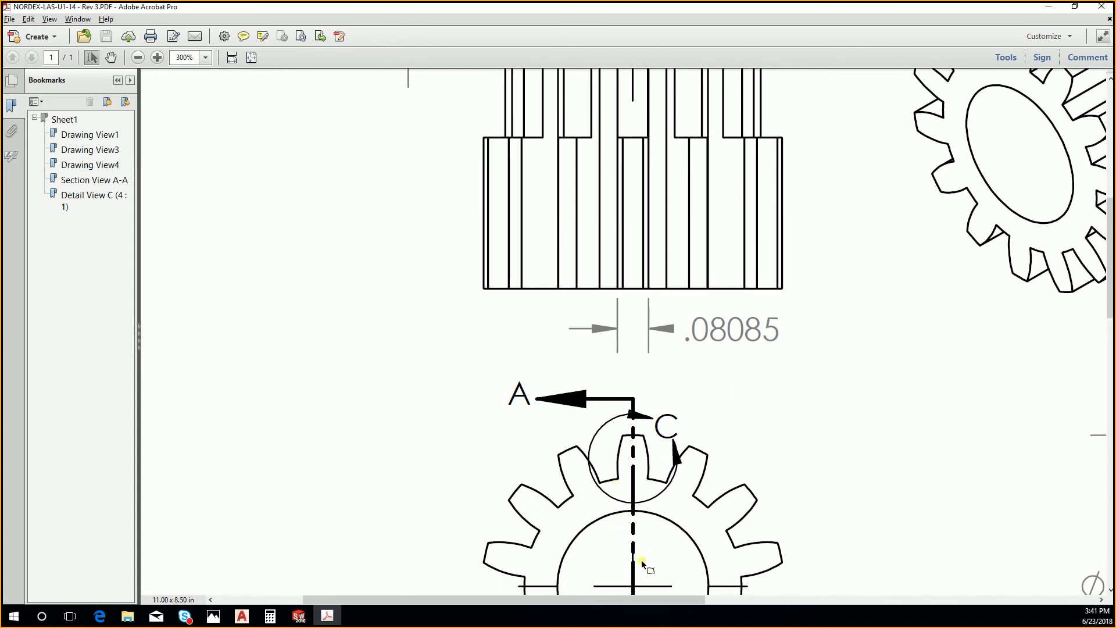
{"action": "scroll", "coordinate": [663, 482], "scroll_direction": "down", "scroll_amount": 3}
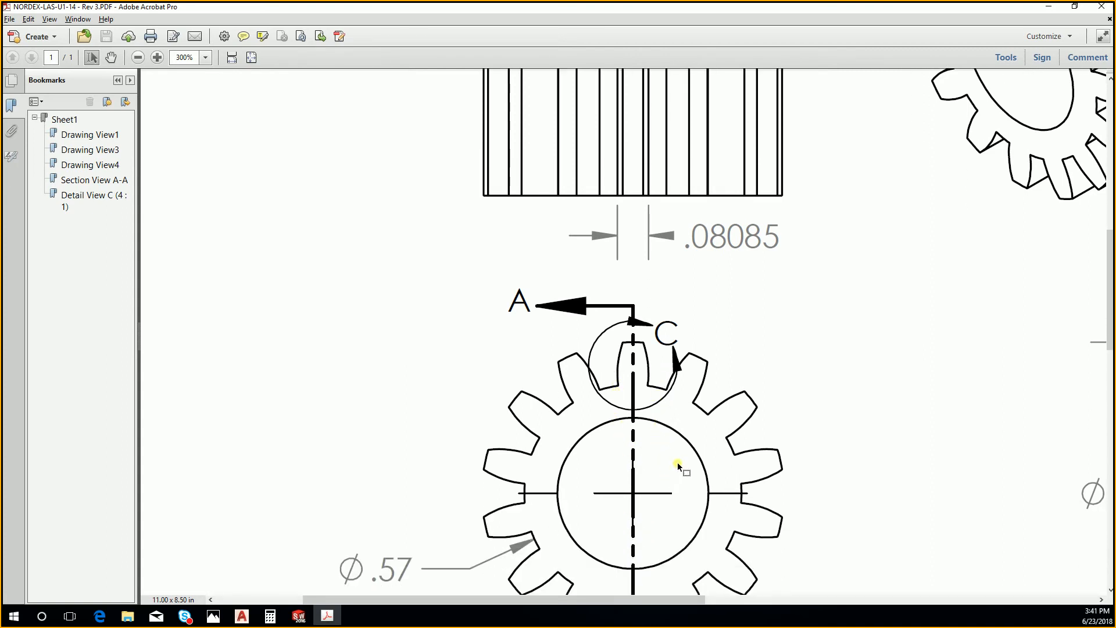
{"action": "scroll", "coordinate": [721, 431], "scroll_direction": "down", "scroll_amount": 2, "text": "ctrl"}
{"action": "scroll", "coordinate": [759, 397], "scroll_direction": "down", "scroll_amount": 3, "text": "ctrl"}
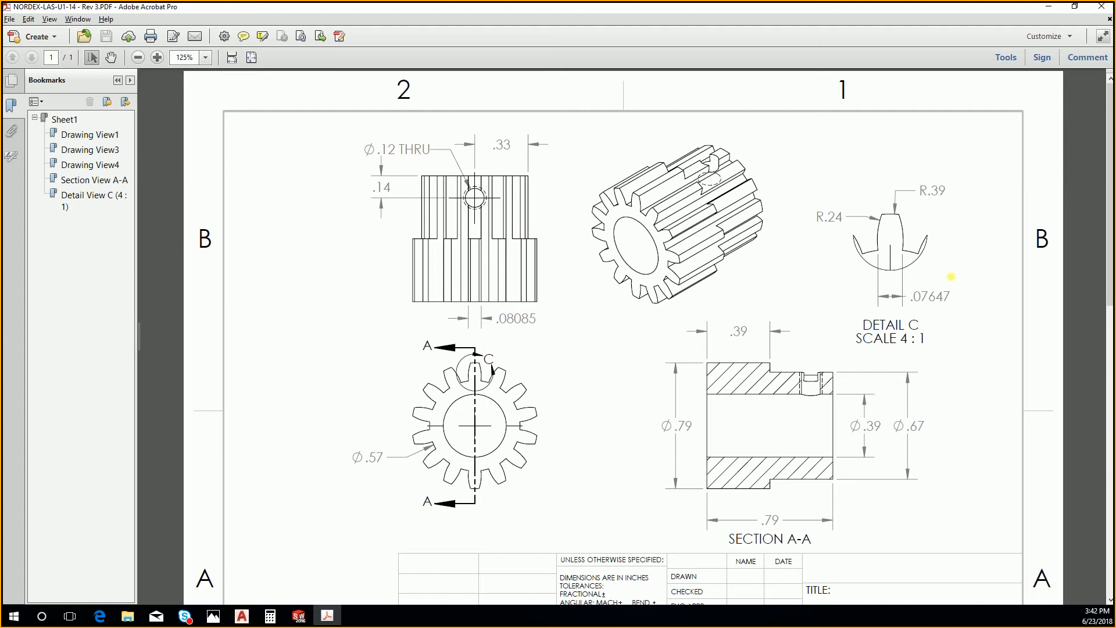
Move the PDF window off the screen and return to the AutoCAD drawing to inspect the gear's front and side views
{"action": "left_click_drag", "start_coordinate": [835, 8], "coordinate": [1115, 8]}
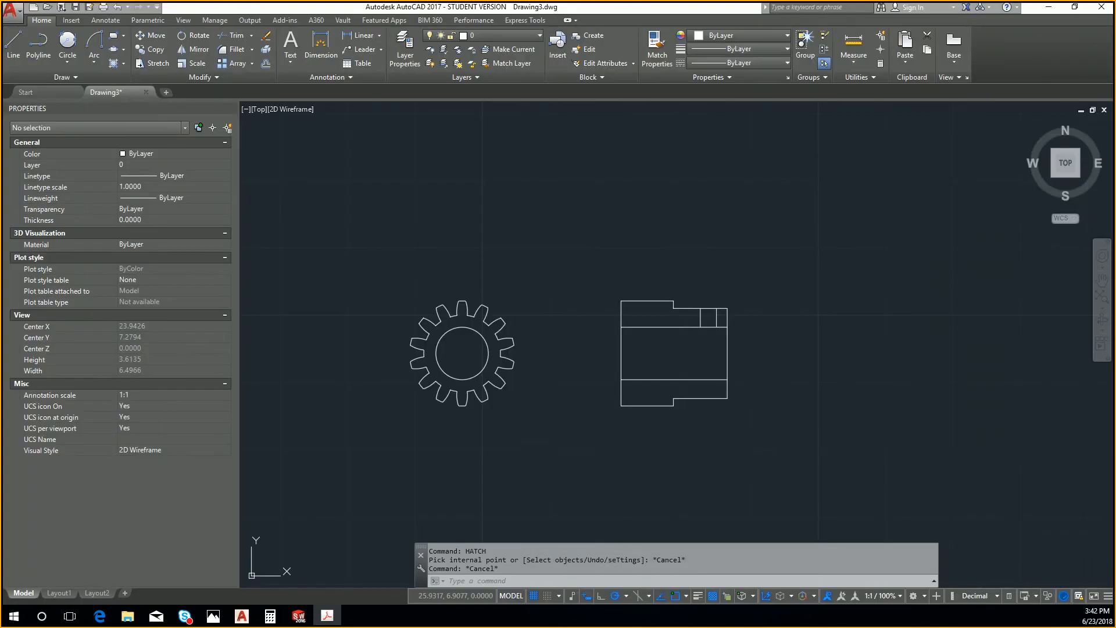
{"action": "scroll", "coordinate": [814, 285], "scroll_direction": "down", "scroll_amount": 2}
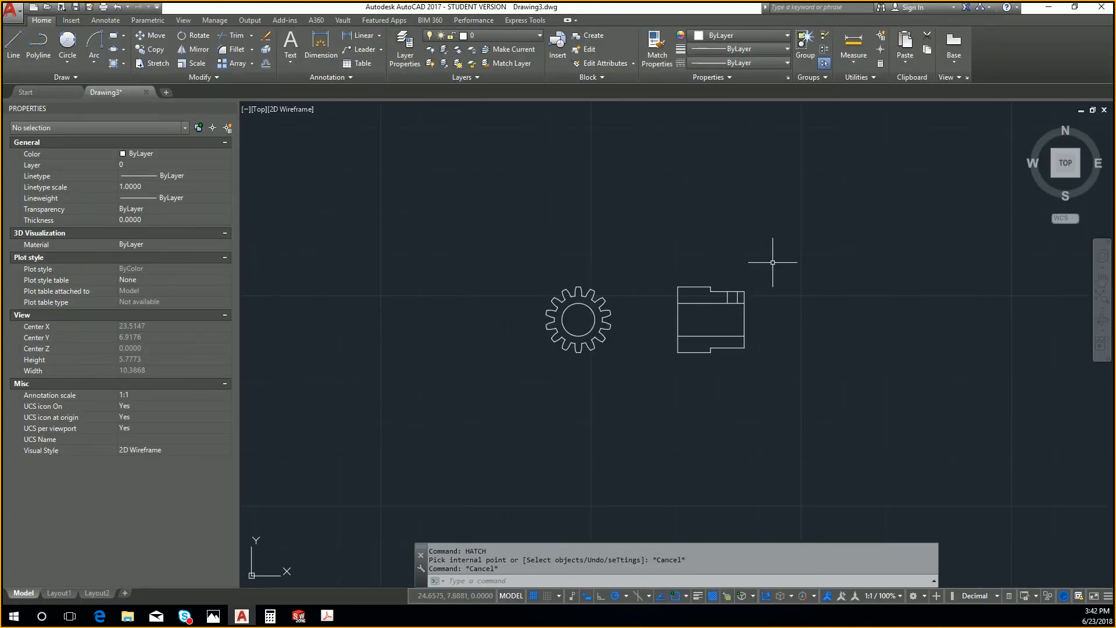
{"action": "mouse_move", "coordinate": [777, 260]}
{"action": "middle_mouse_down"}
{"action": "mouse_move", "coordinate": [772, 369]}
{"action": "mouse_move", "coordinate": [754, 353]}
{"action": "middle_mouse_up"}
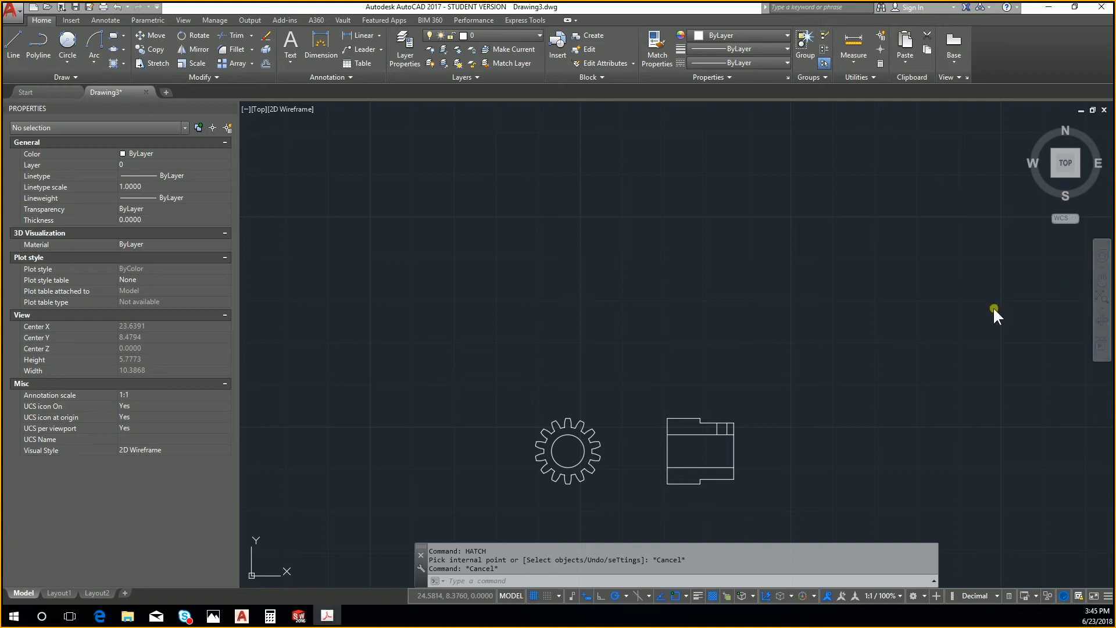
{"action": "scroll", "coordinate": [715, 384], "scroll_direction": "up", "scroll_amount": 3}
{"action": "middle_click_drag", "start_coordinate": [705, 394], "coordinate": [759, 229]}
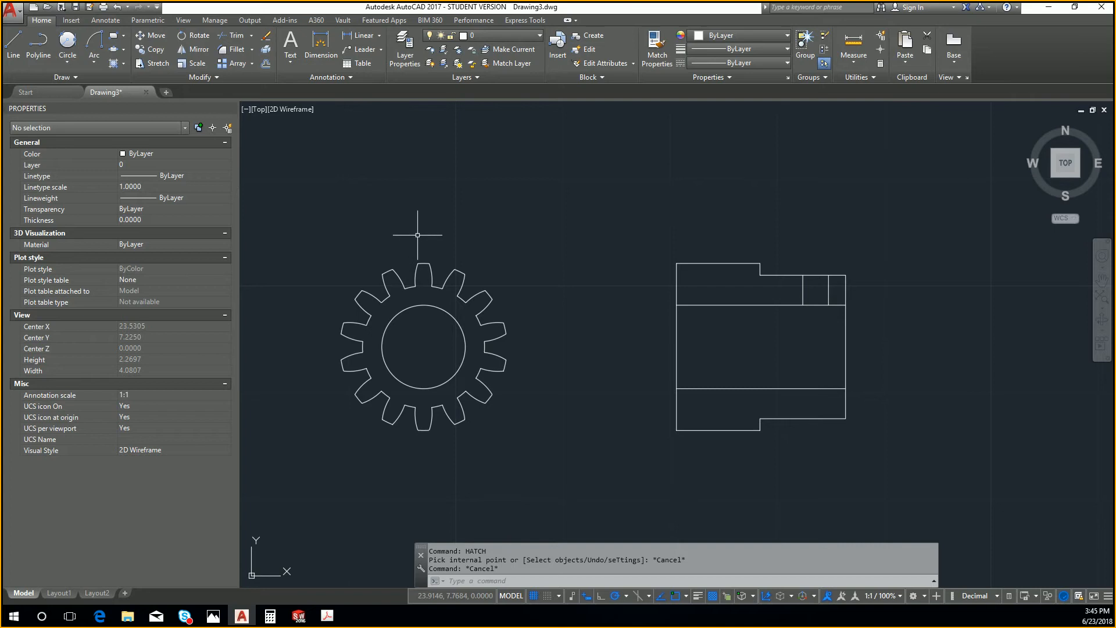
{"action": "left_click", "coordinate": [431, 273]}
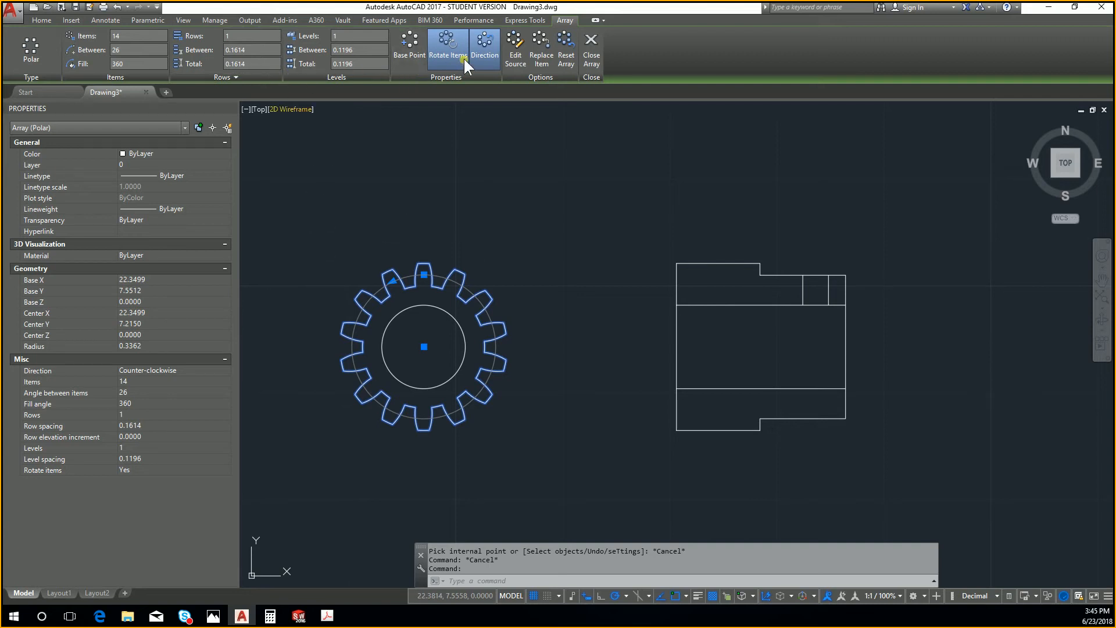
{"action": "left_click", "coordinate": [537, 58]}
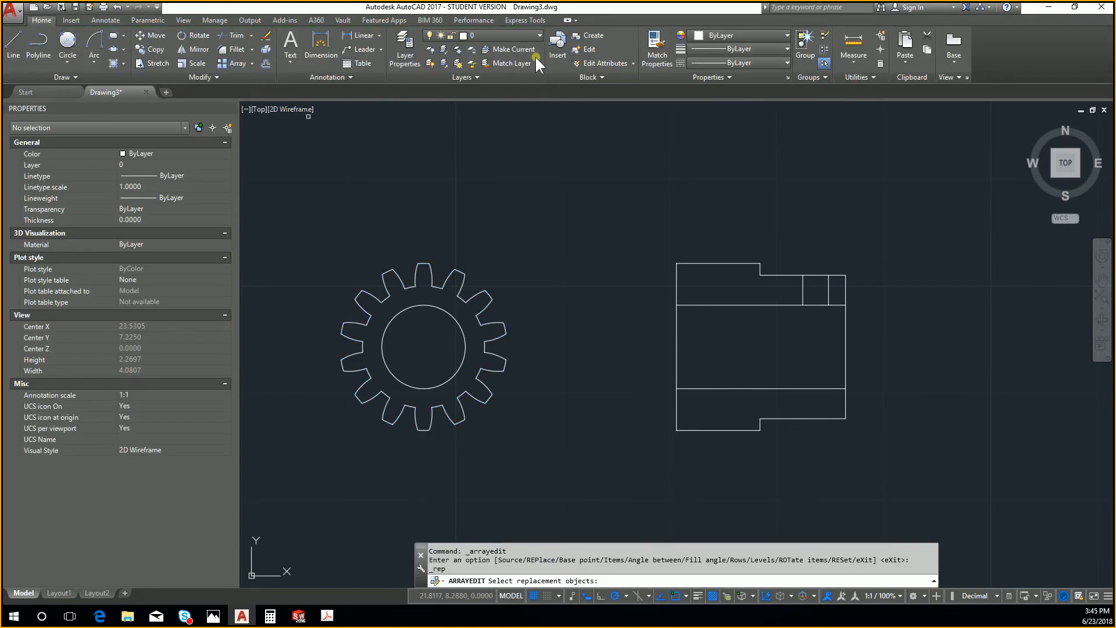
{"action": "left_click", "coordinate": [471, 317]}
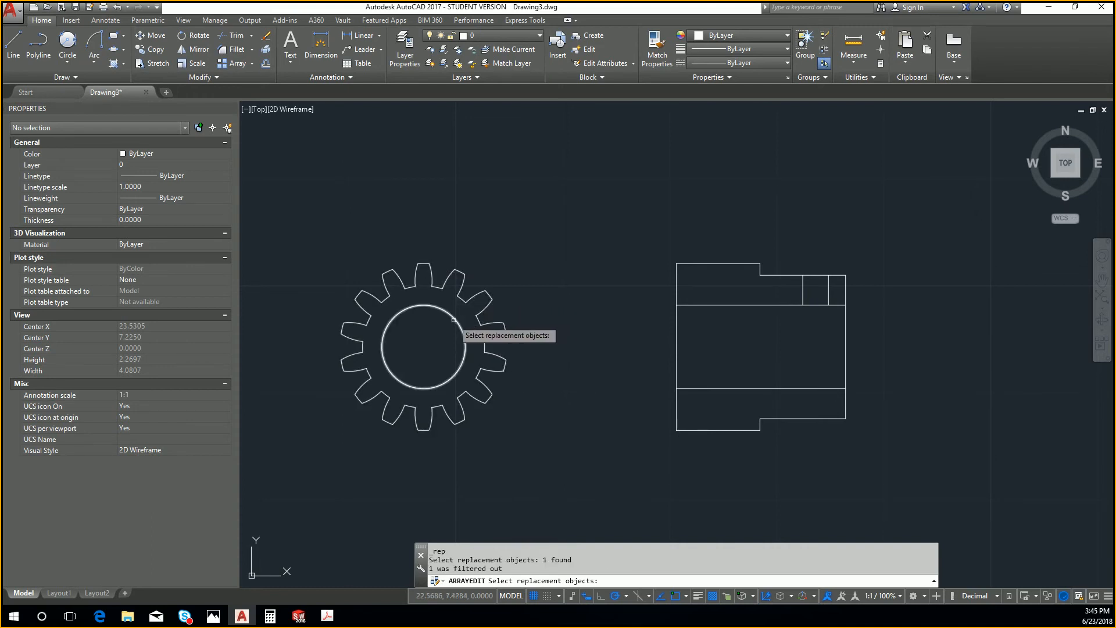
{"action": "left_click", "coordinate": [453, 319]}
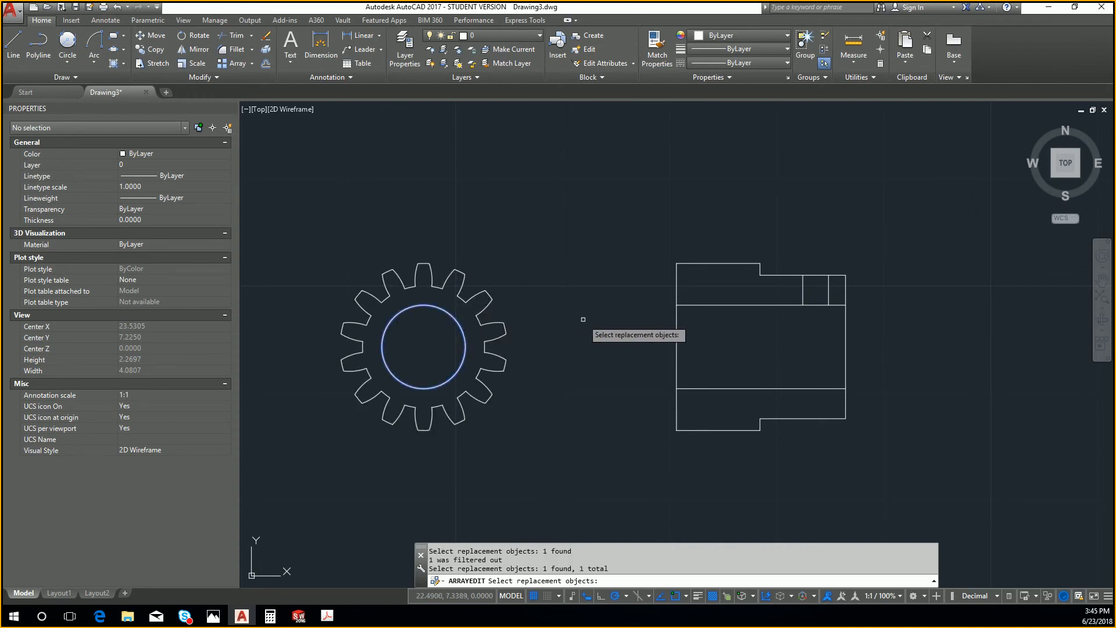
{"action": "key", "text": "Return"}
{"action": "key", "text": "Return"}
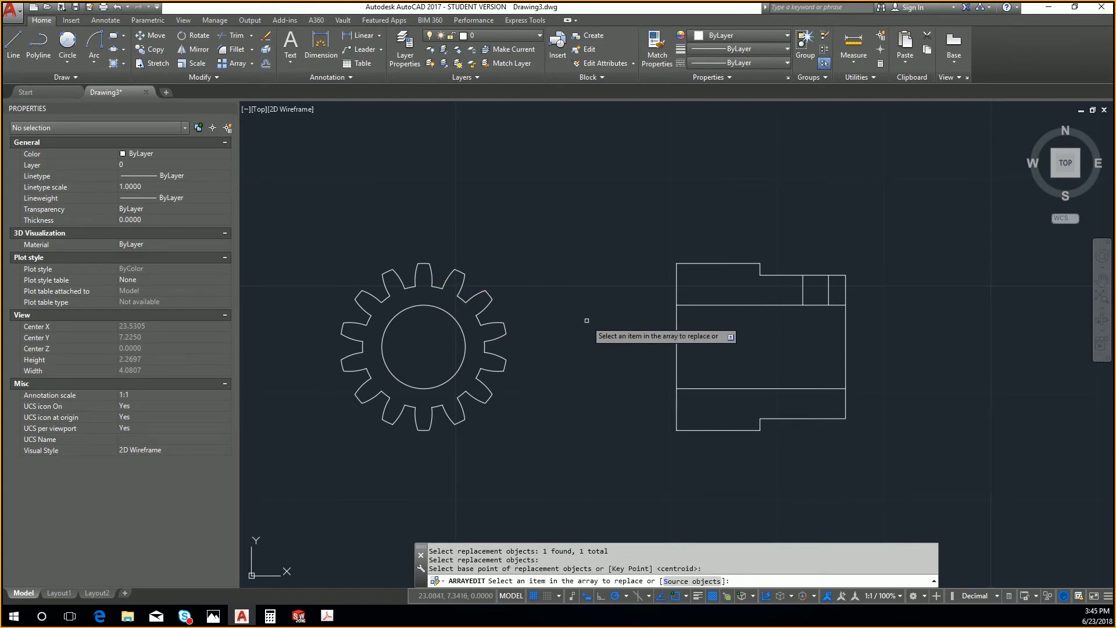
{"action": "key", "text": "Escape"}
{"action": "key", "text": "Escape"}
{"action": "key", "text": "Escape"}
{"action": "key", "text": "Escape"}
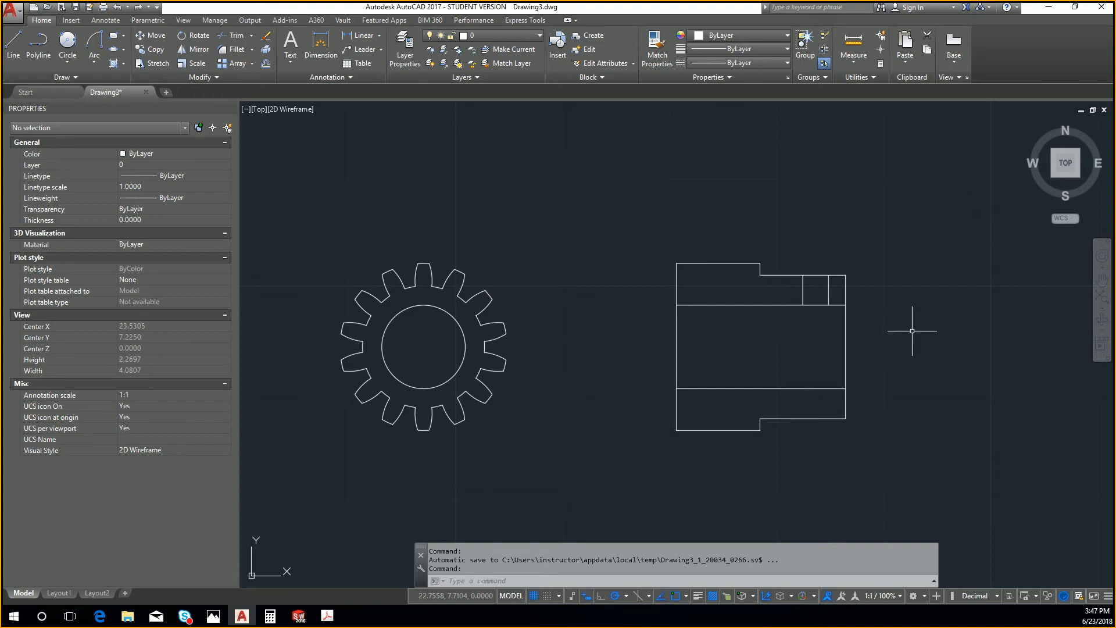
Switch to the NORDEX-LAS-U1-14 PDF in Acrobat and examine the top view's cross hole, tooth edges and dimensions up close, then leave the PDF
{"action": "left_click", "coordinate": [327, 616]}
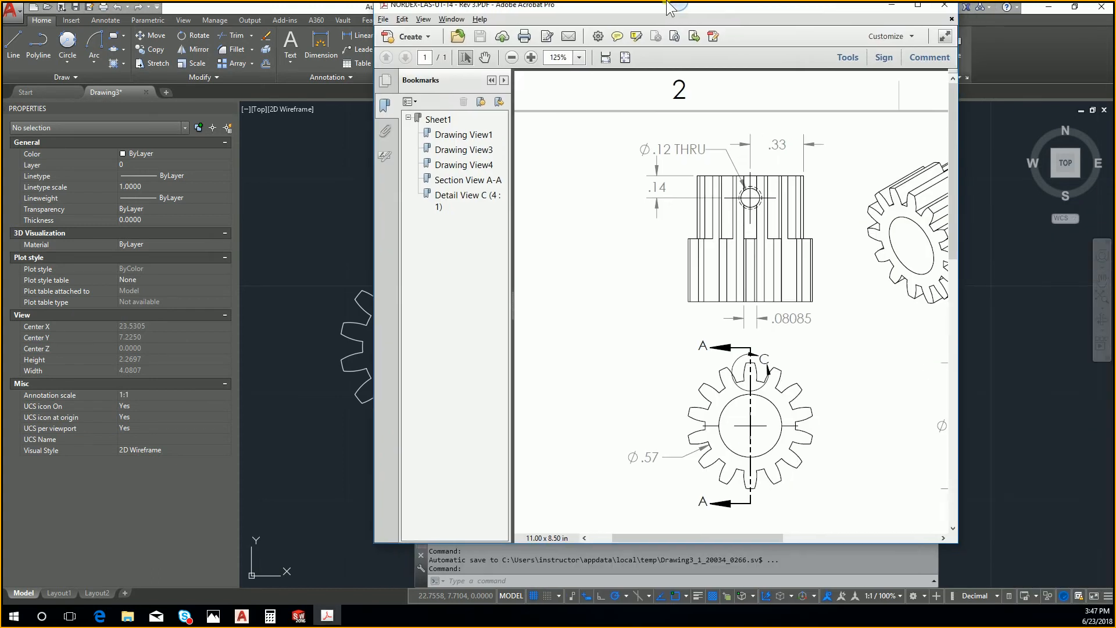
{"action": "scroll", "coordinate": [433, 183], "scroll_direction": "up", "scroll_amount": 3, "text": "ctrl"}
{"action": "scroll", "coordinate": [435, 185], "scroll_direction": "up", "scroll_amount": 3, "text": "ctrl"}
{"action": "scroll", "coordinate": [428, 175], "scroll_direction": "down", "scroll_amount": 2, "text": "ctrl"}
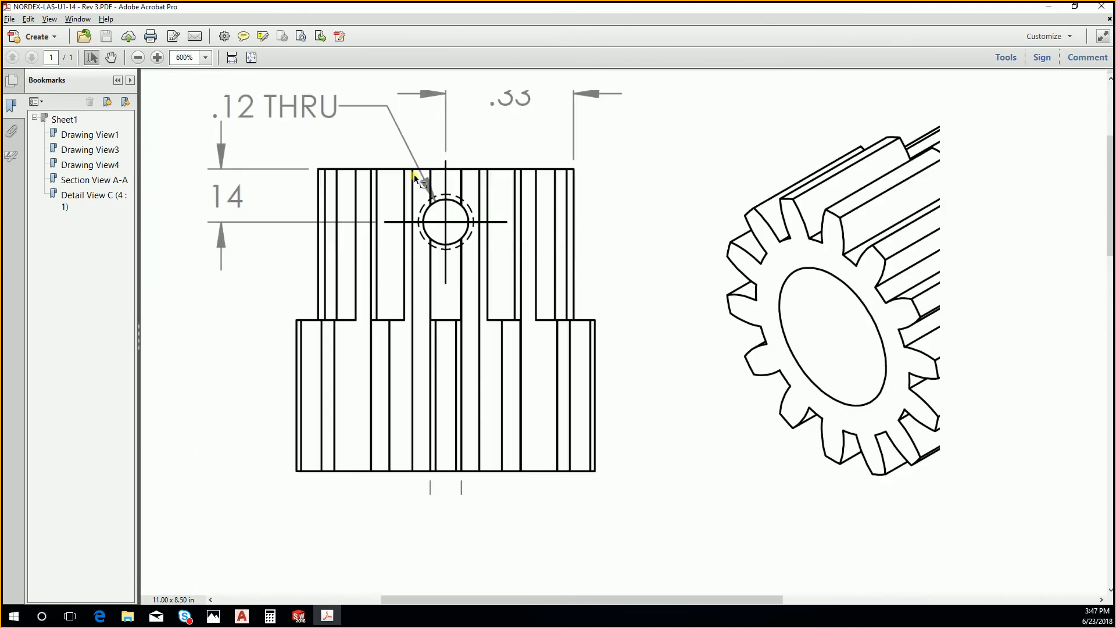
{"action": "scroll", "coordinate": [457, 217], "scroll_direction": "up", "scroll_amount": 1}
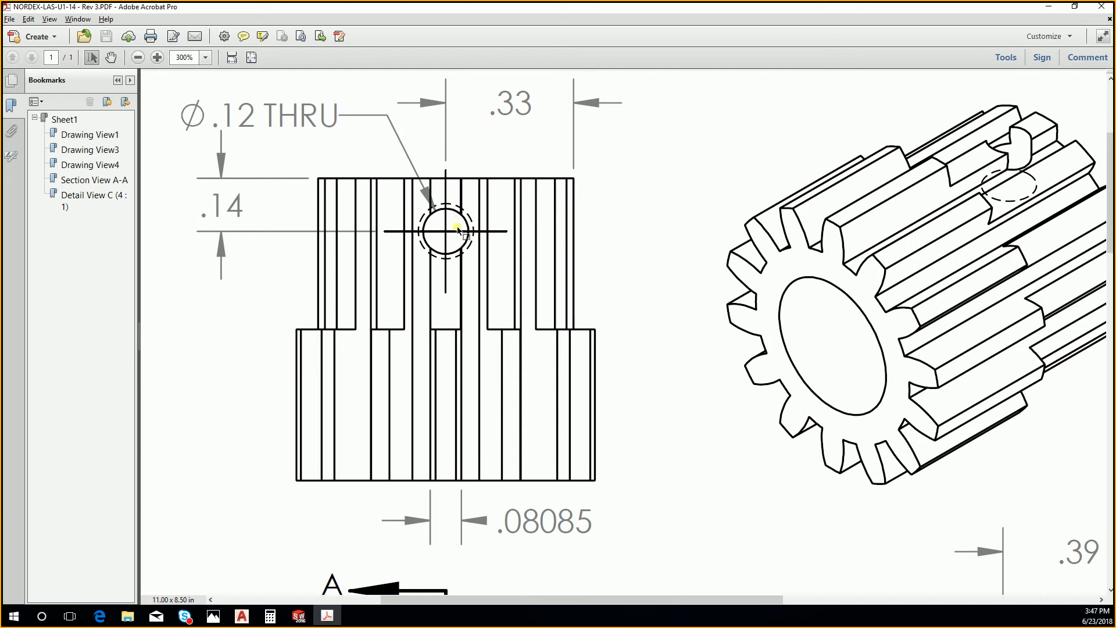
{"action": "scroll", "coordinate": [469, 247], "scroll_direction": "up", "scroll_amount": 3, "text": "ctrl"}
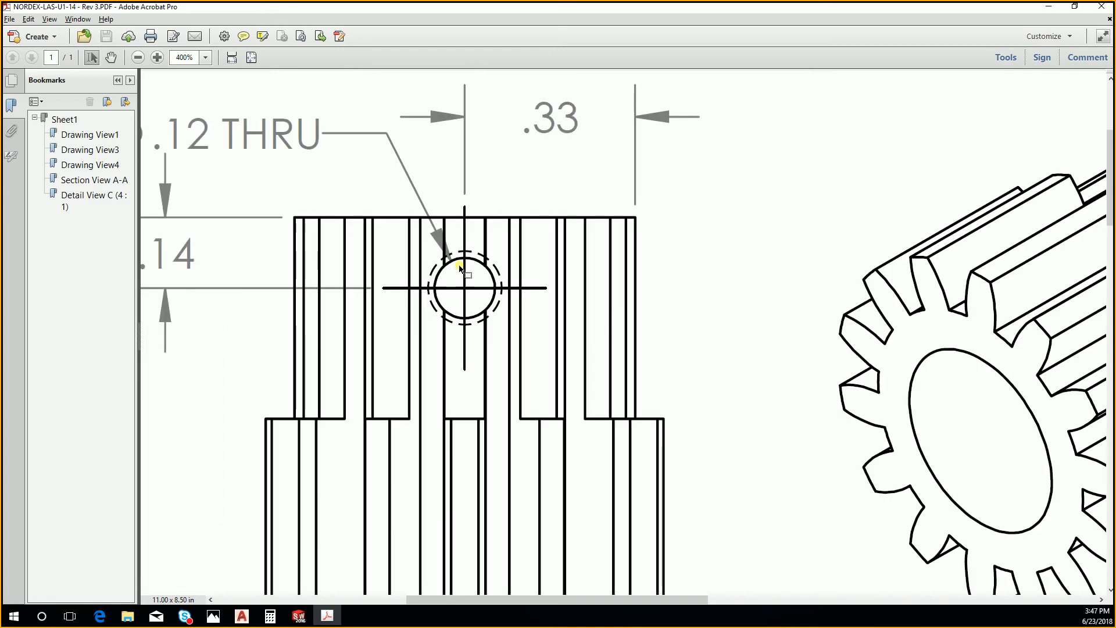
{"action": "scroll", "coordinate": [464, 266], "scroll_direction": "down", "scroll_amount": 2, "text": "ctrl"}
{"action": "scroll", "coordinate": [460, 253], "scroll_direction": "down", "scroll_amount": 1, "text": "ctrl"}
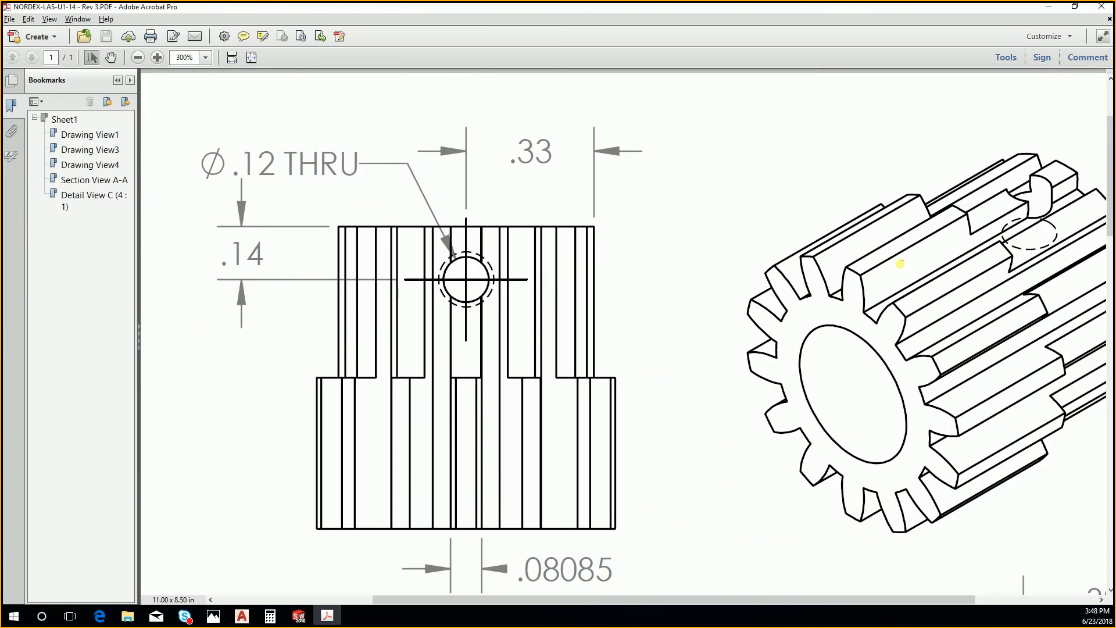
{"action": "scroll", "coordinate": [901, 264], "scroll_direction": "down", "scroll_amount": 3, "text": "ctrl"}
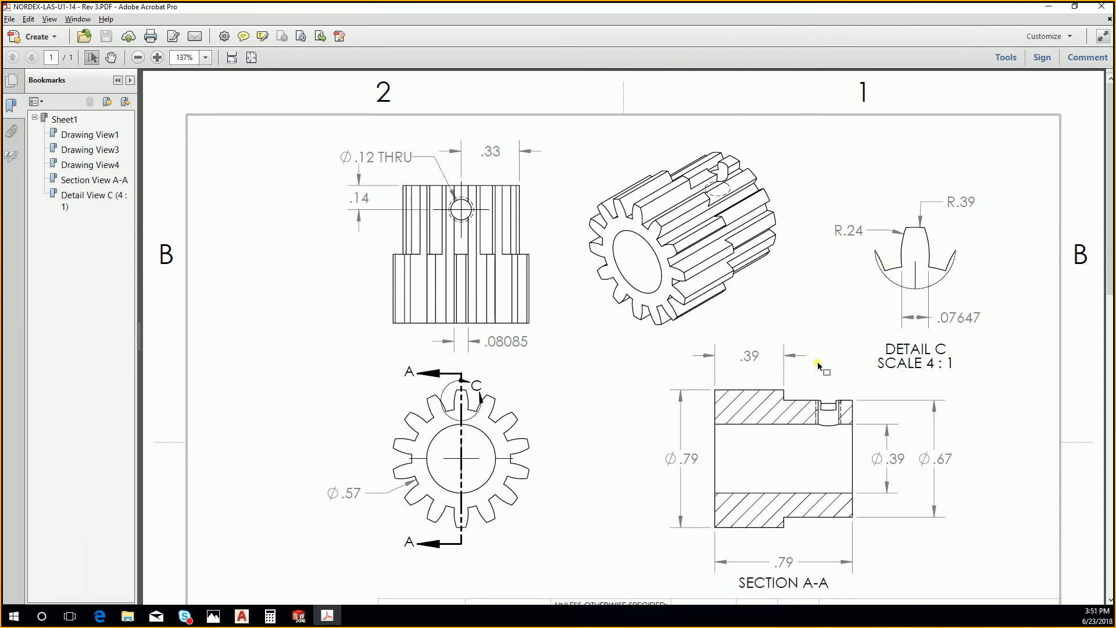
{"action": "key", "text": "alt+Tab"}
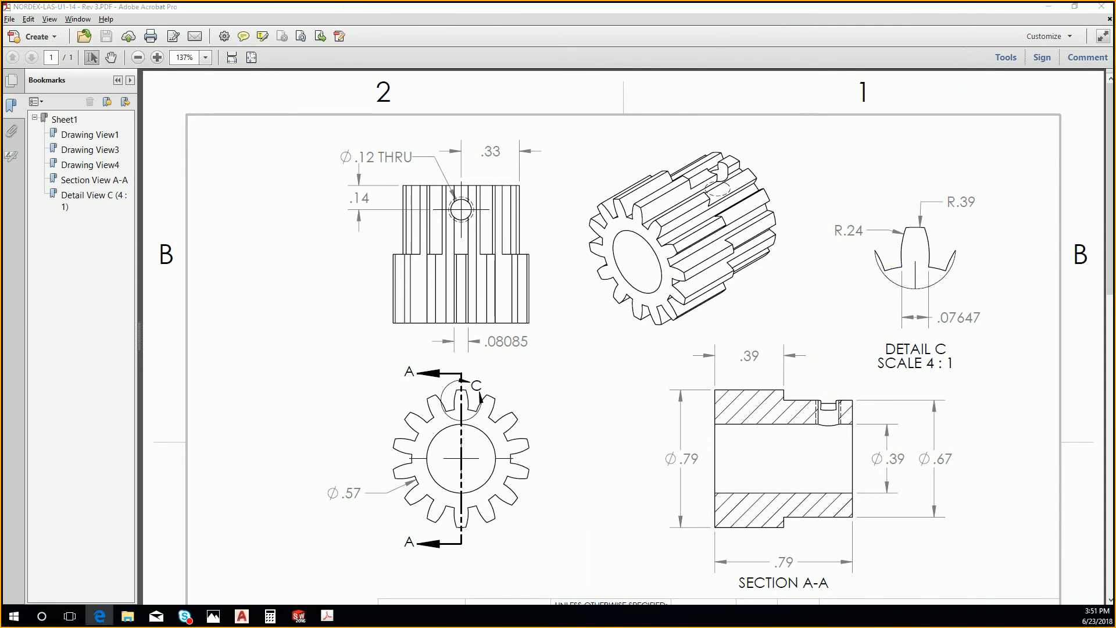